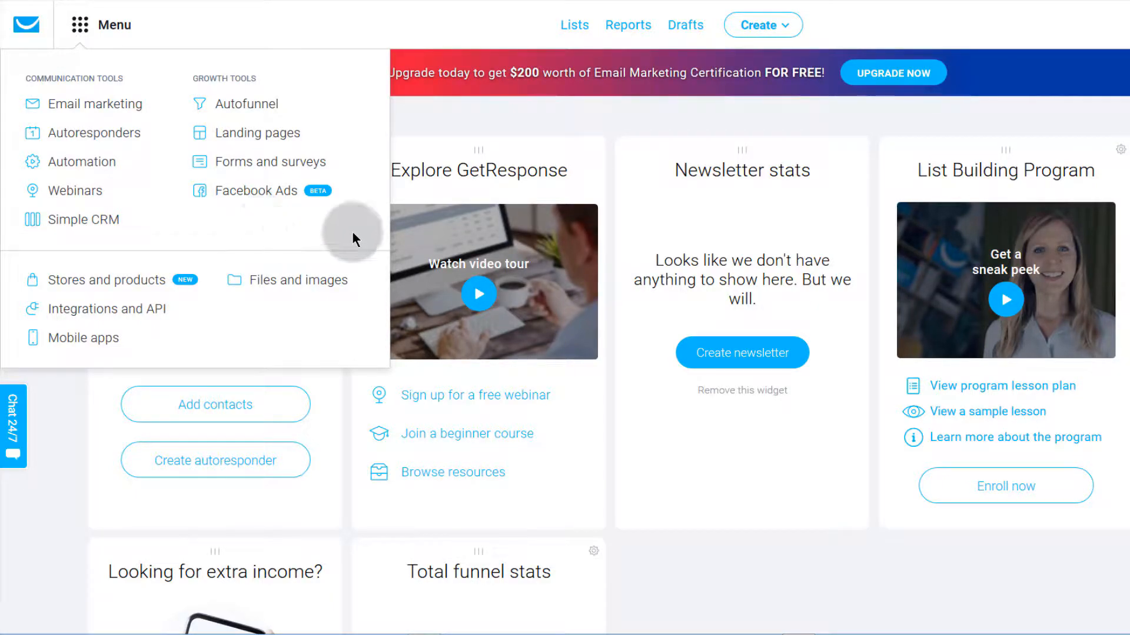
Step: Close the tools overview, start a free sign-up, then reopen the tools overview
click(65, 415)
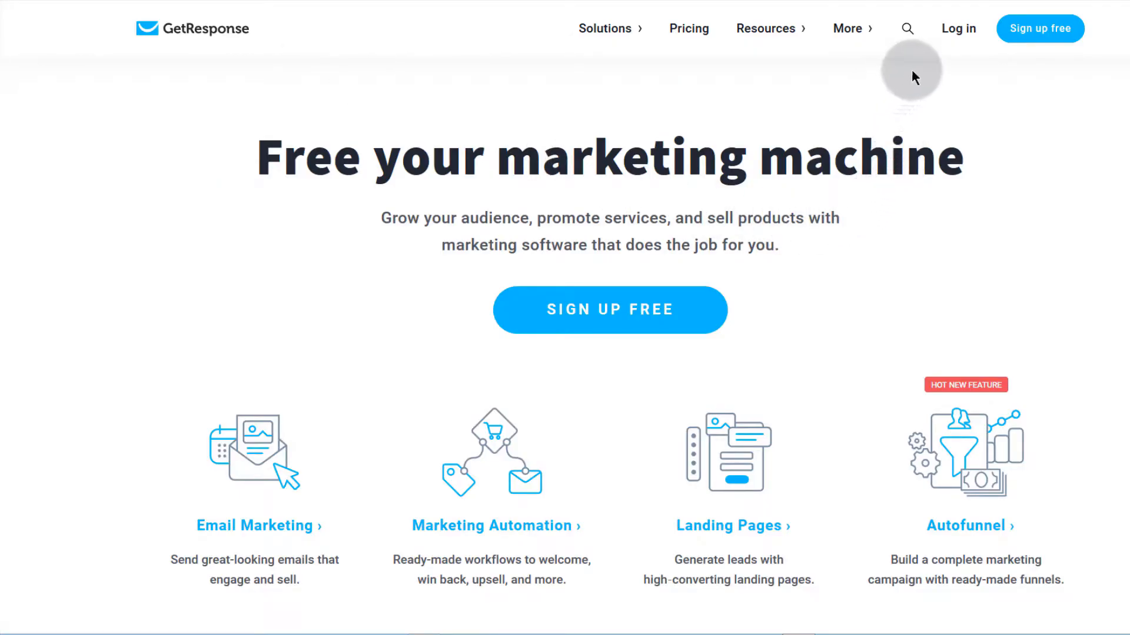
click(957, 31)
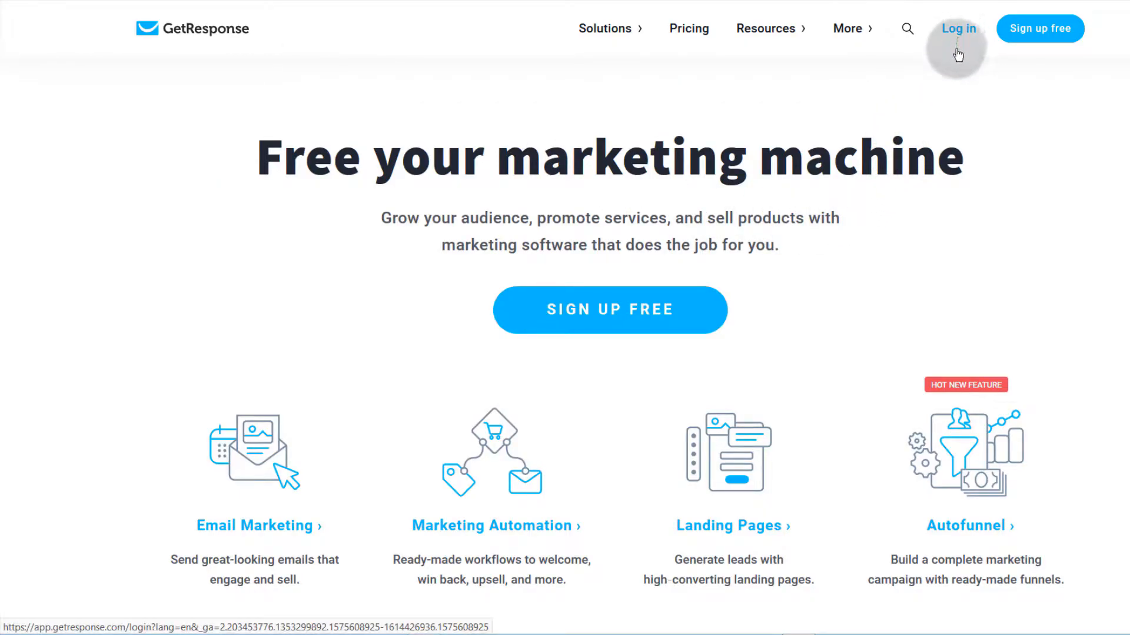
click(654, 314)
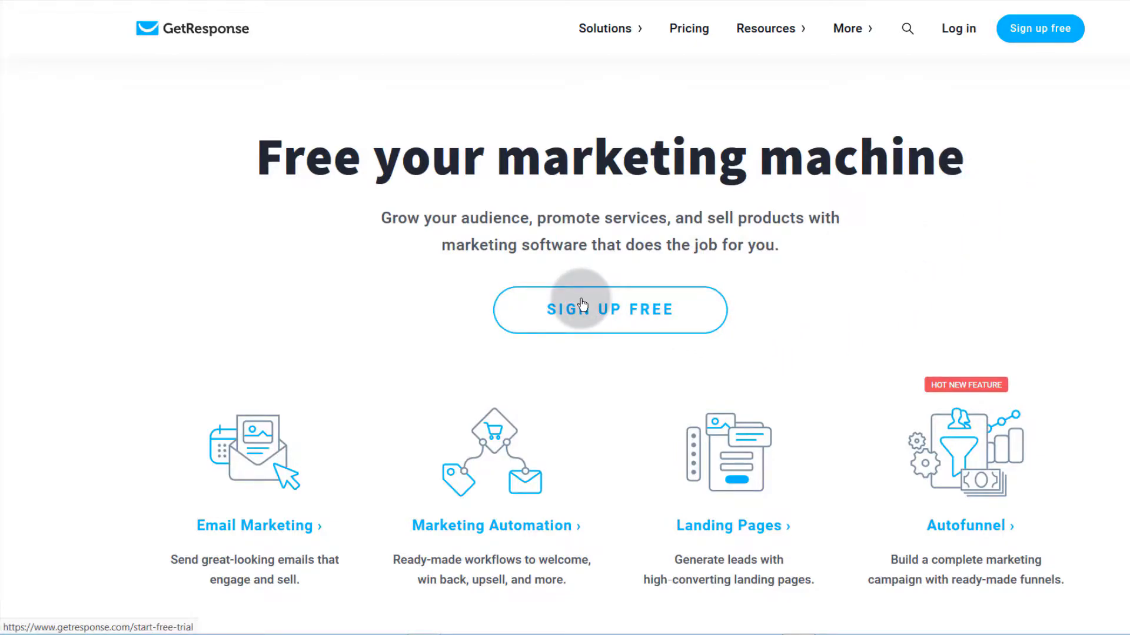
scroll(231, 383, down, 7)
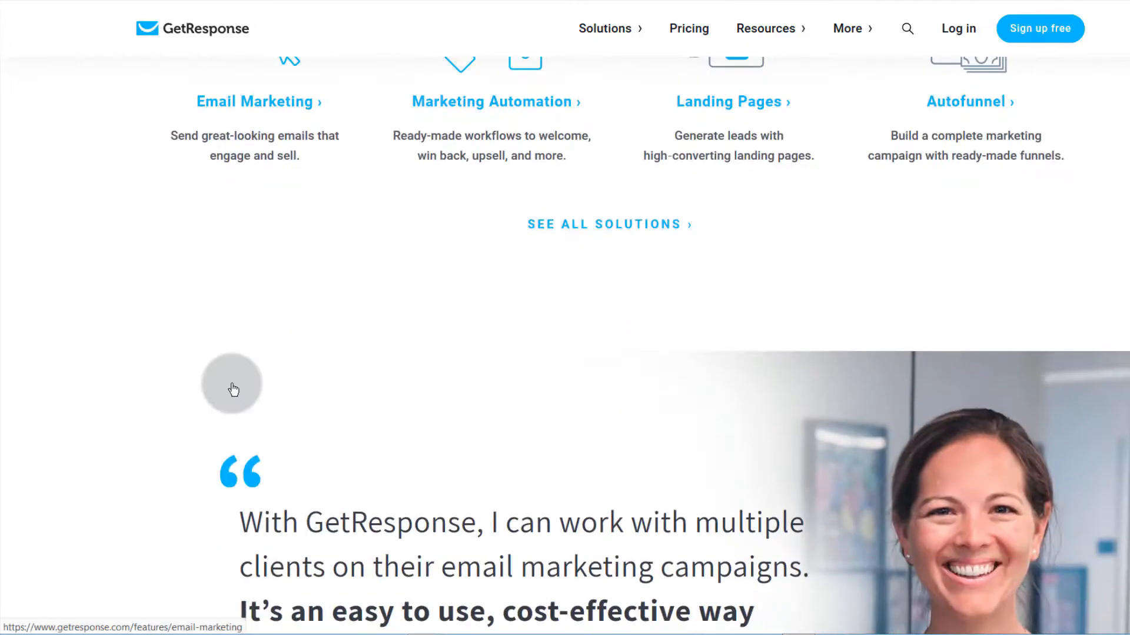
scroll(235, 386, up, 7)
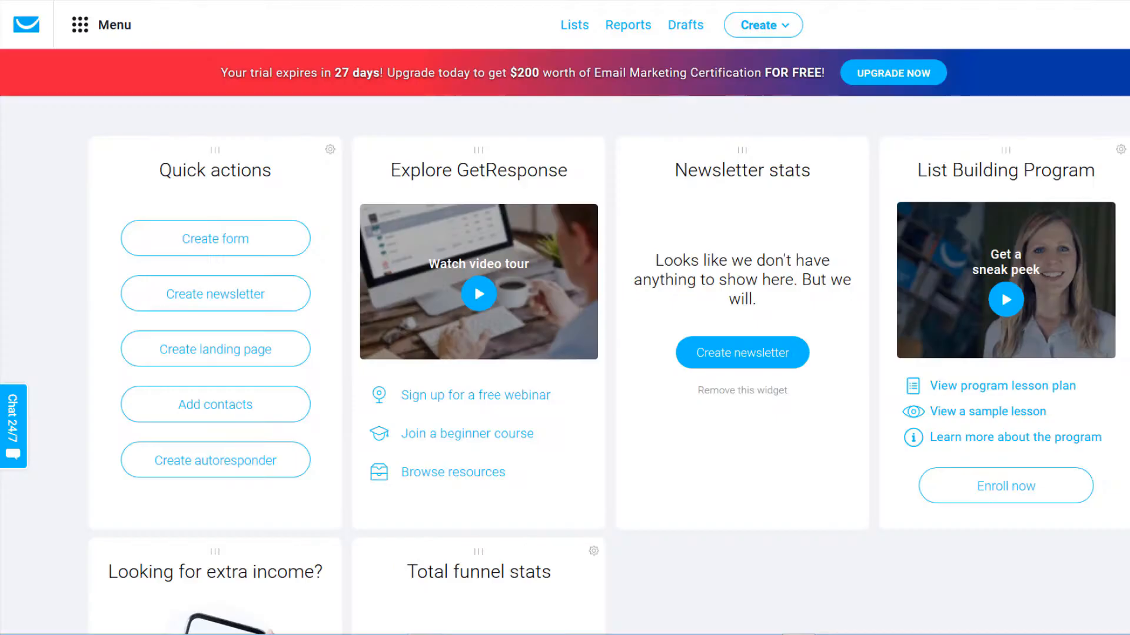
click(77, 24)
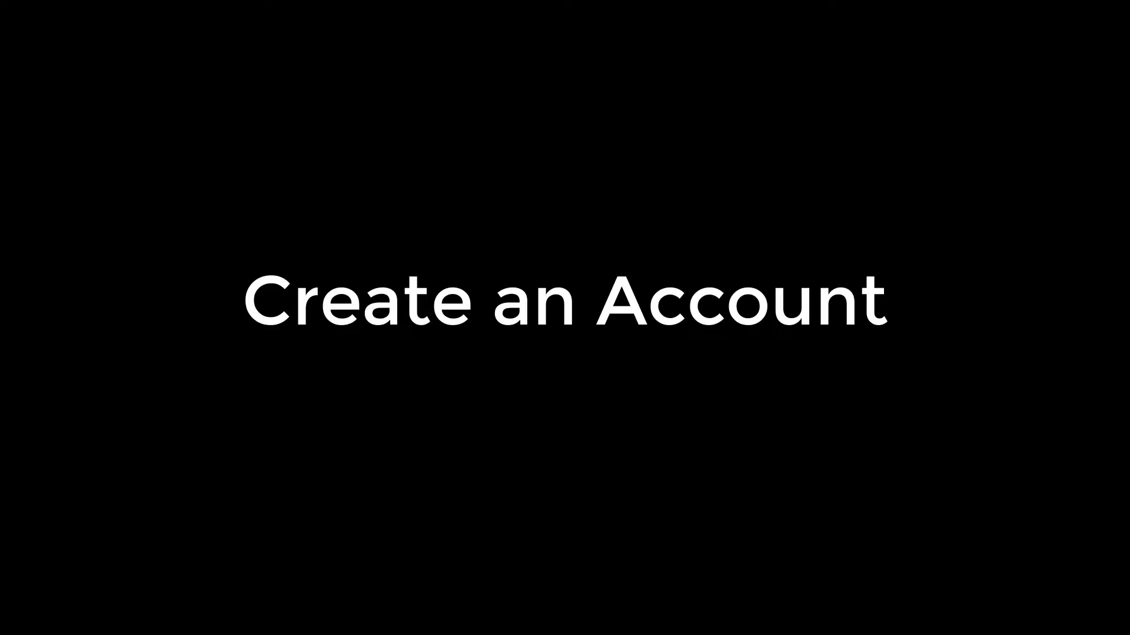
Step: On the free-trial sign-up page, enter the account name and password, then open a blank Notepad
click(992, 35)
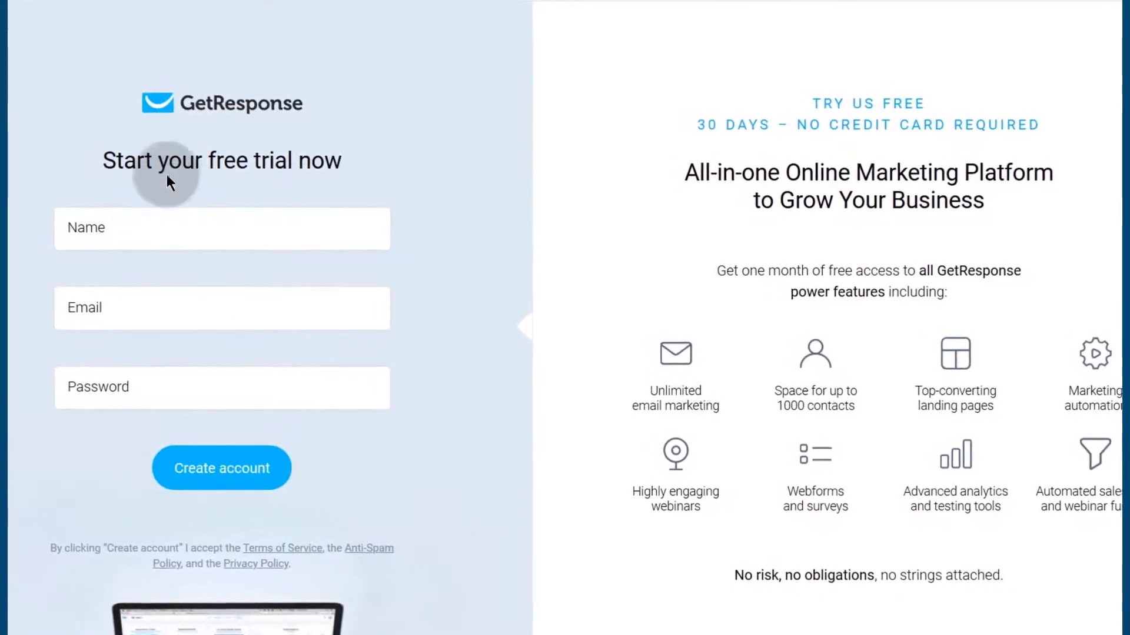
click(103, 230)
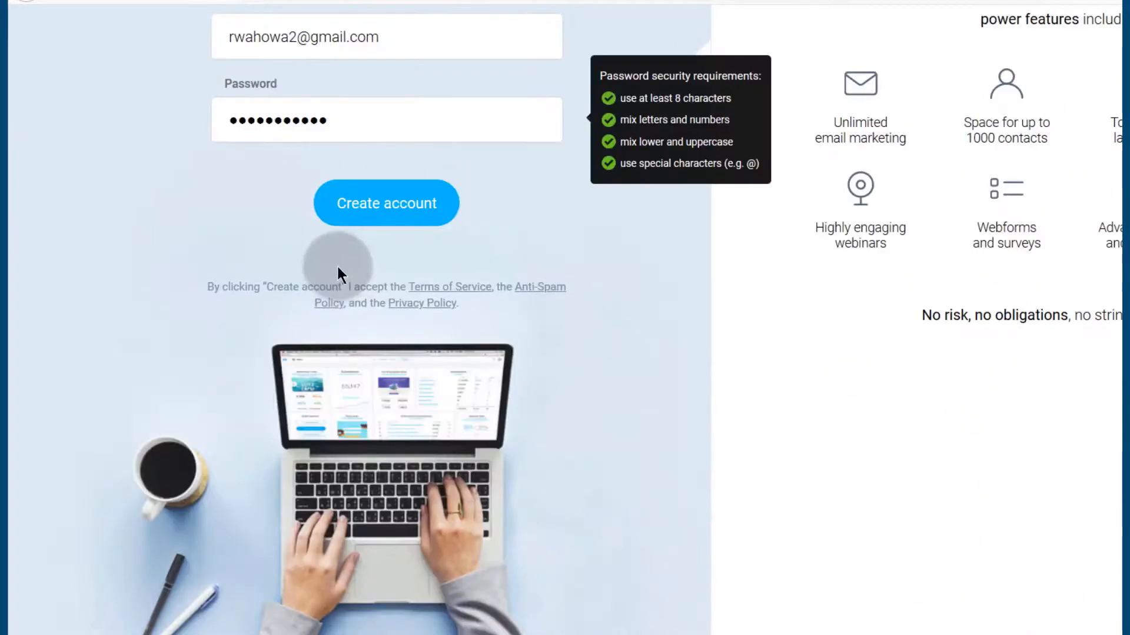
click(337, 120)
click(355, 113)
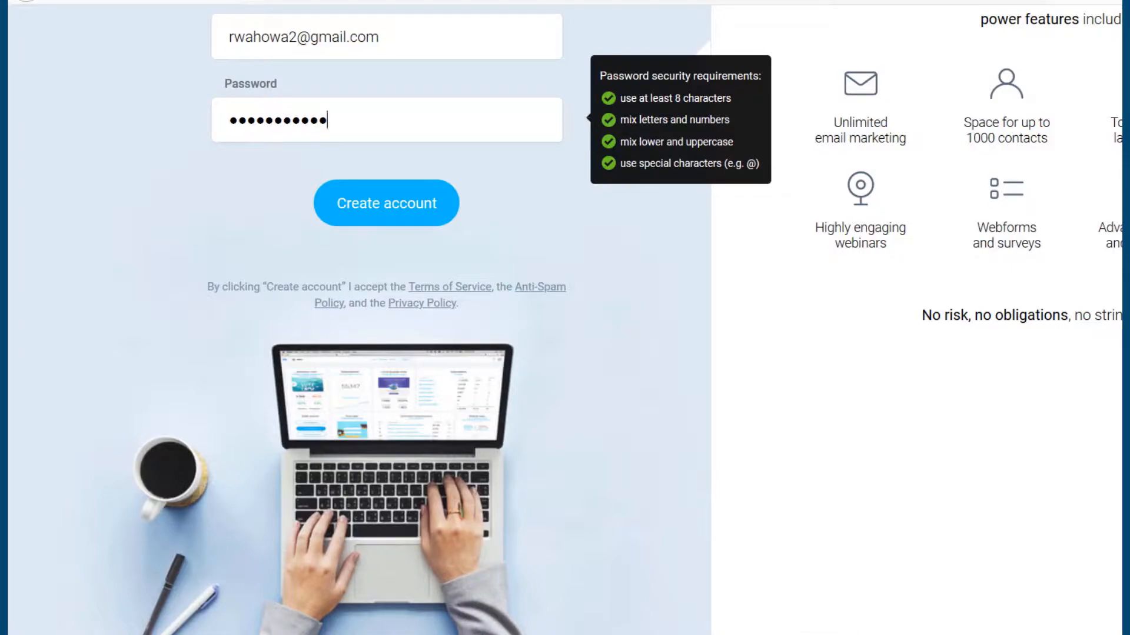
click(506, 634)
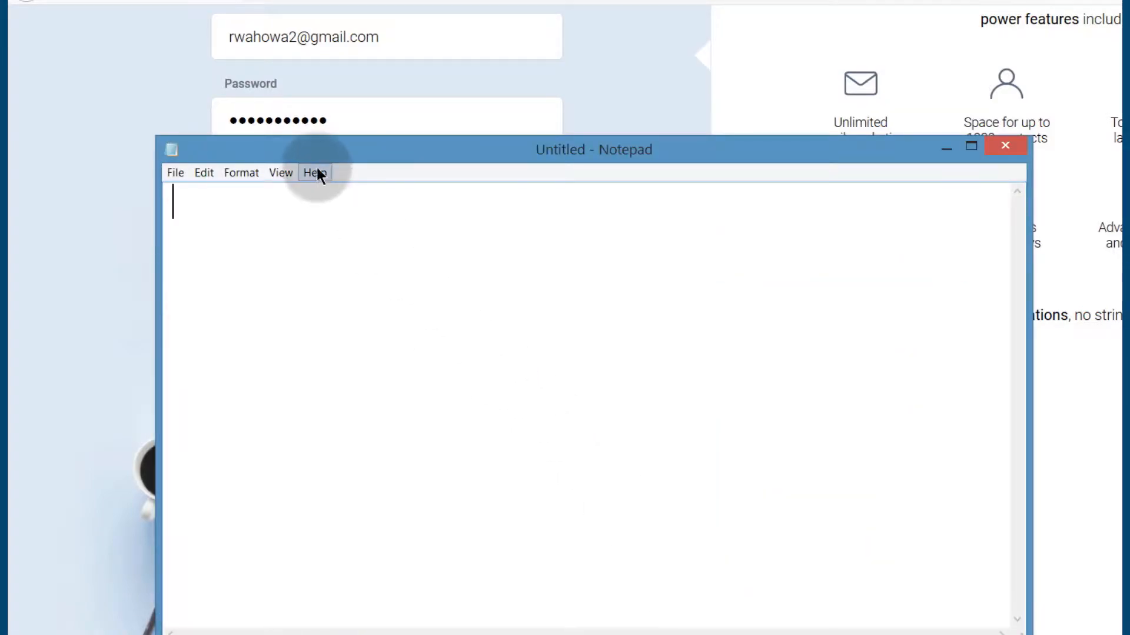
Step: Type the draft account password into Notepad and check its ending symbols
drag(312, 154, 313, 139)
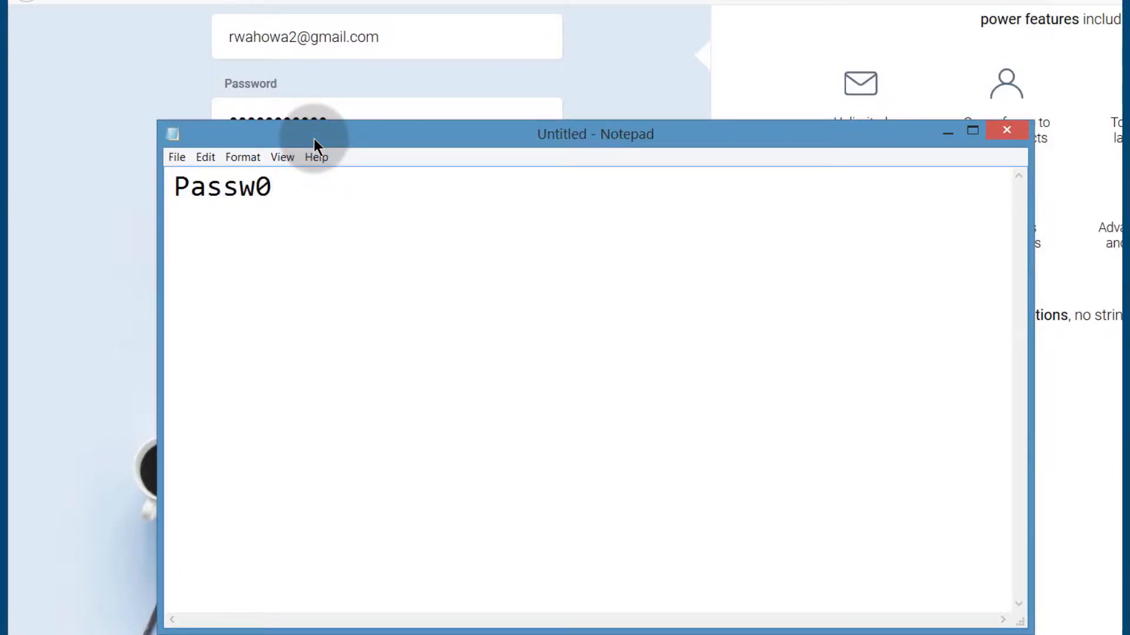
click(174, 187)
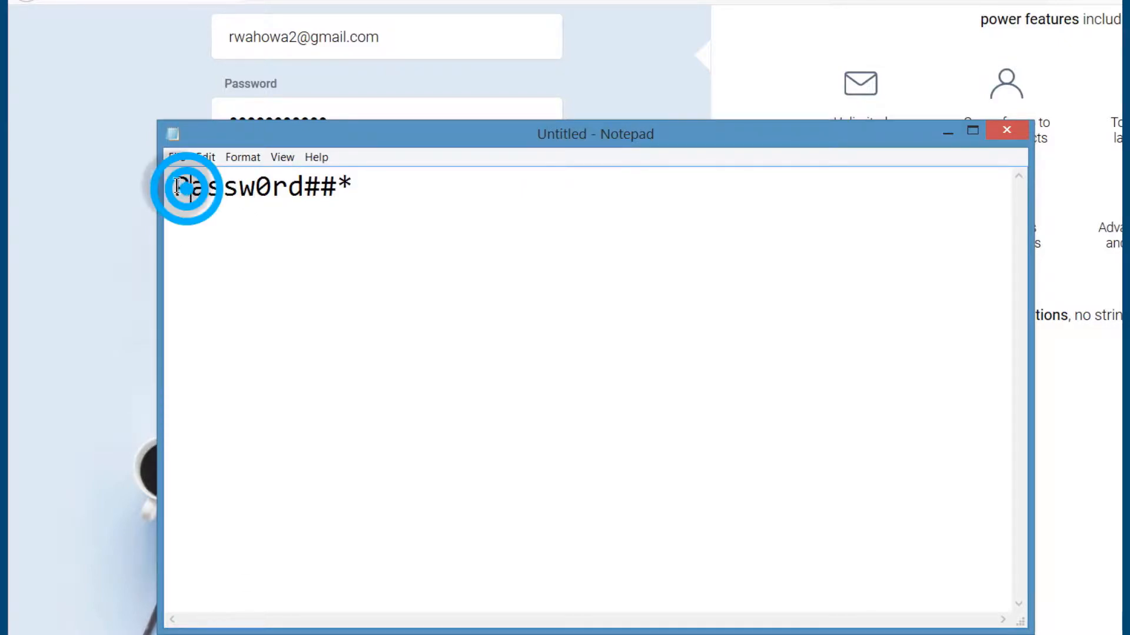
click(260, 186)
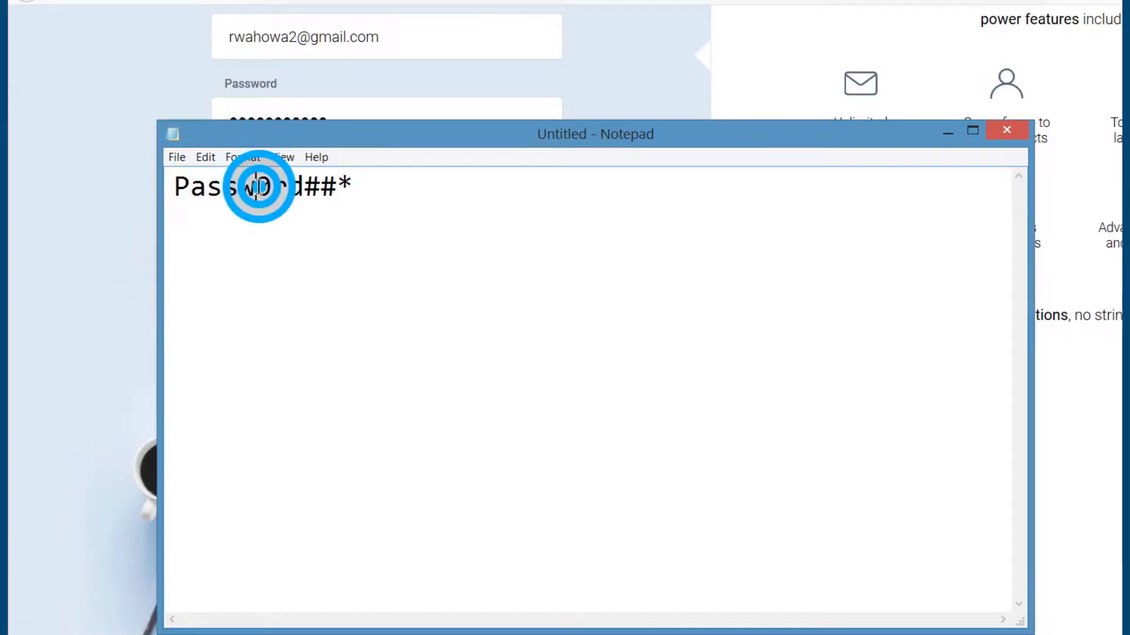
drag(304, 187, 356, 188)
click(286, 257)
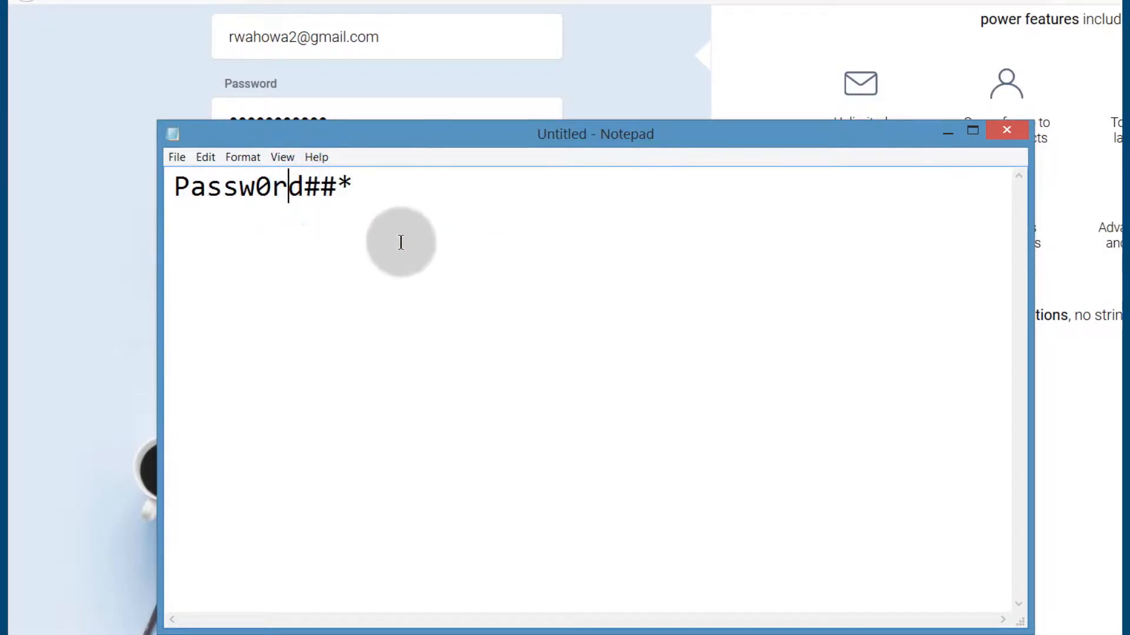
Step: Replace the password's second letter with the digit 4, select the whole line, and close Notepad
drag(301, 132, 479, 92)
drag(556, 144, 330, 146)
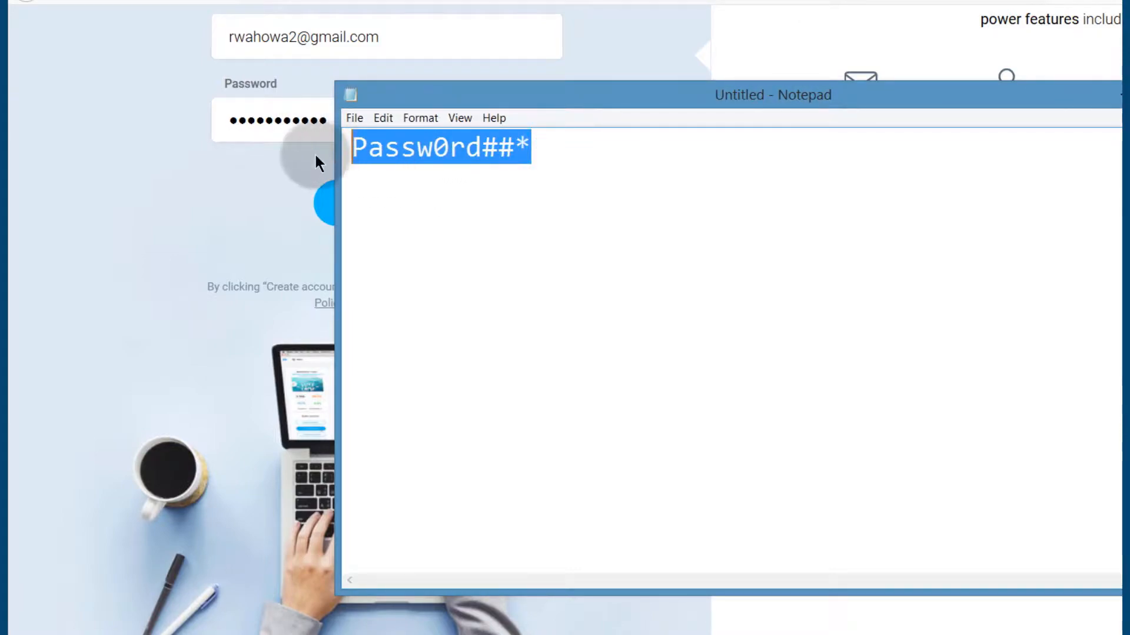
drag(353, 145, 497, 147)
click(382, 147)
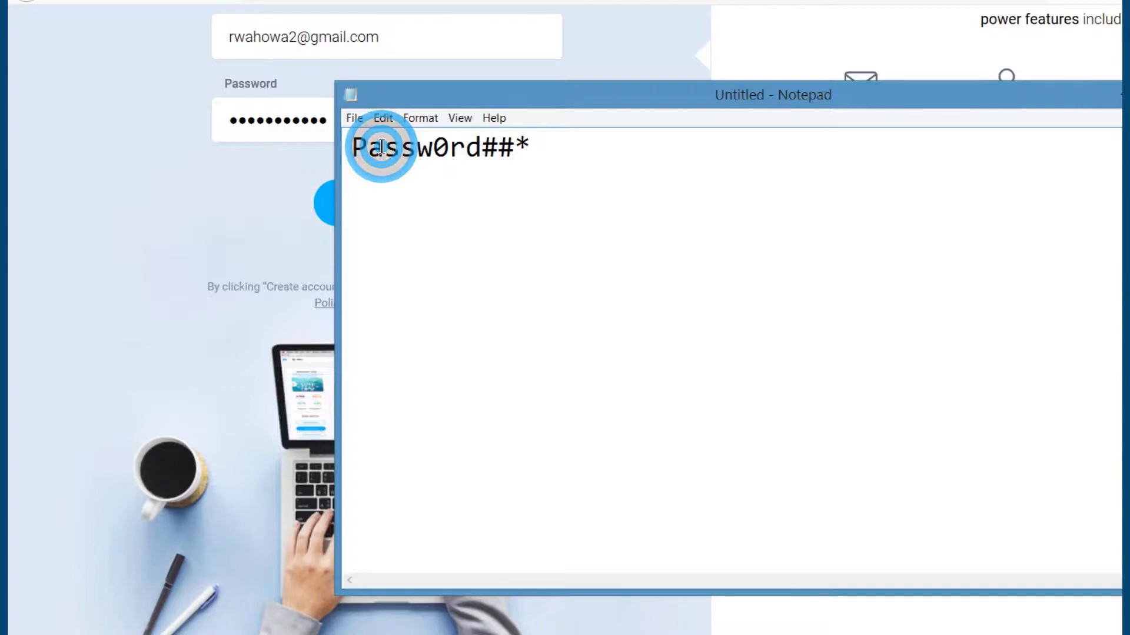
drag(382, 147, 375, 144)
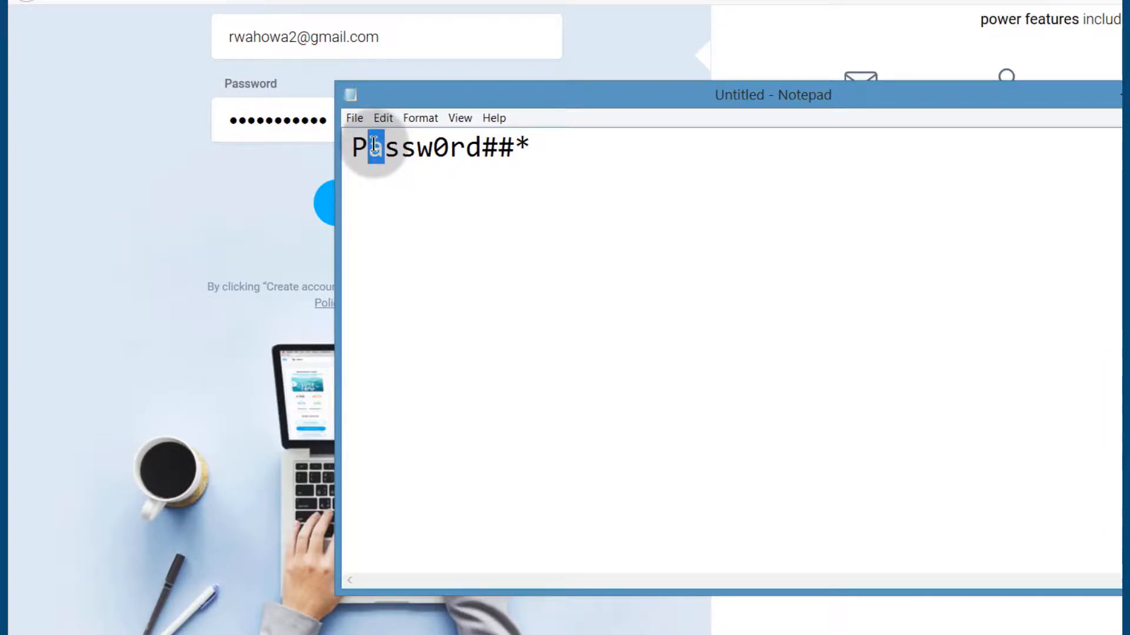
text(4)
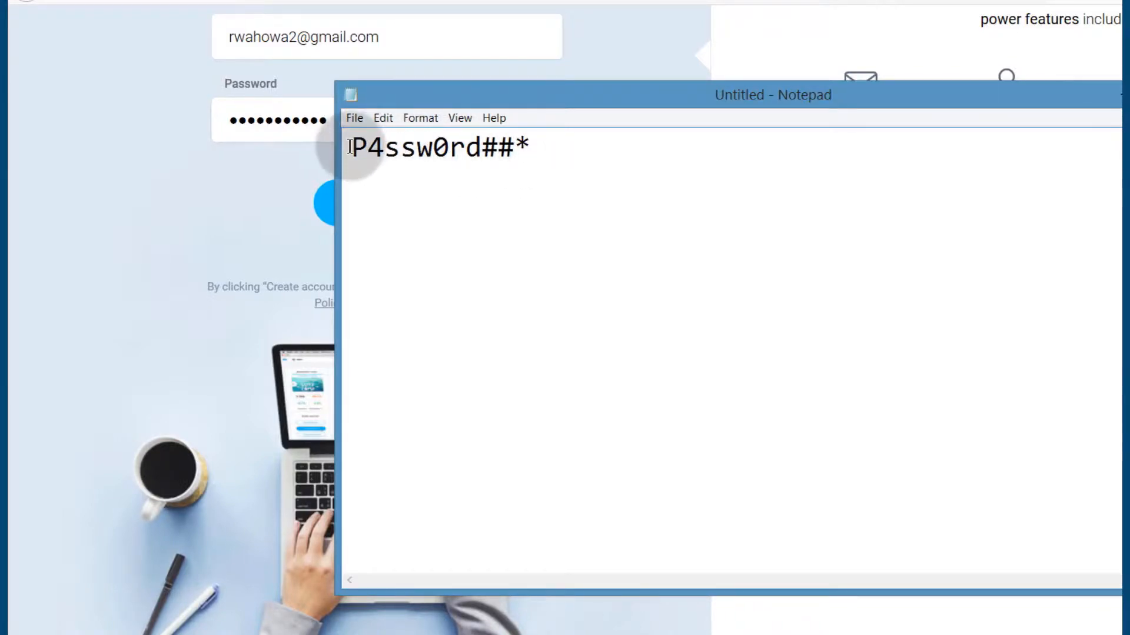
drag(352, 146, 642, 133)
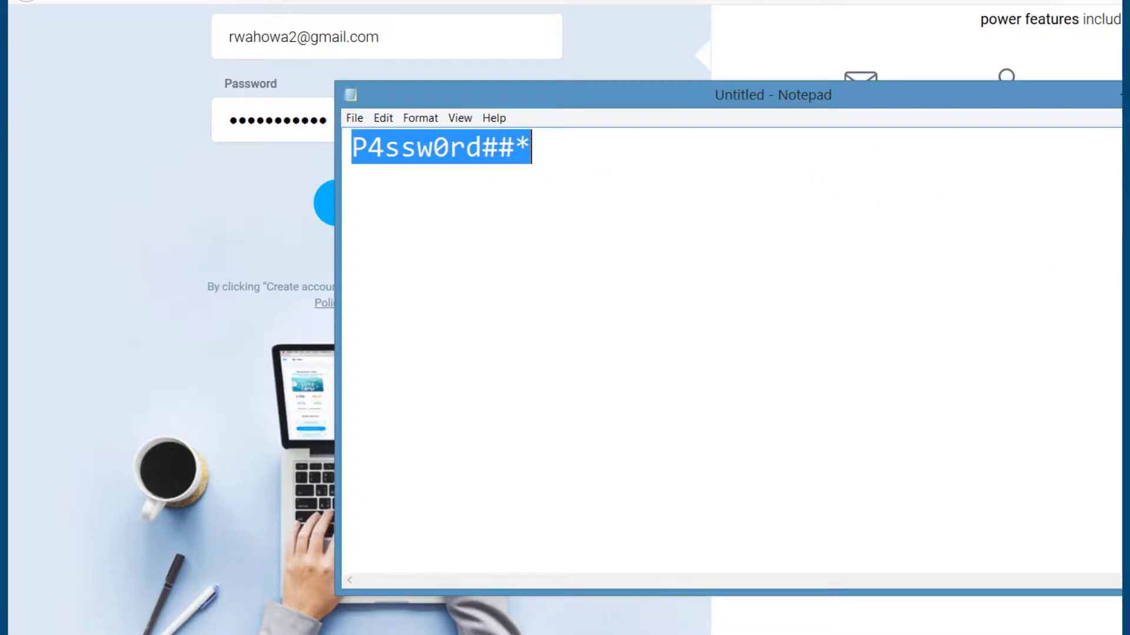
click(1129, 93)
Step: Discard the Notepad note without saving and create the GetResponse account
click(806, 347)
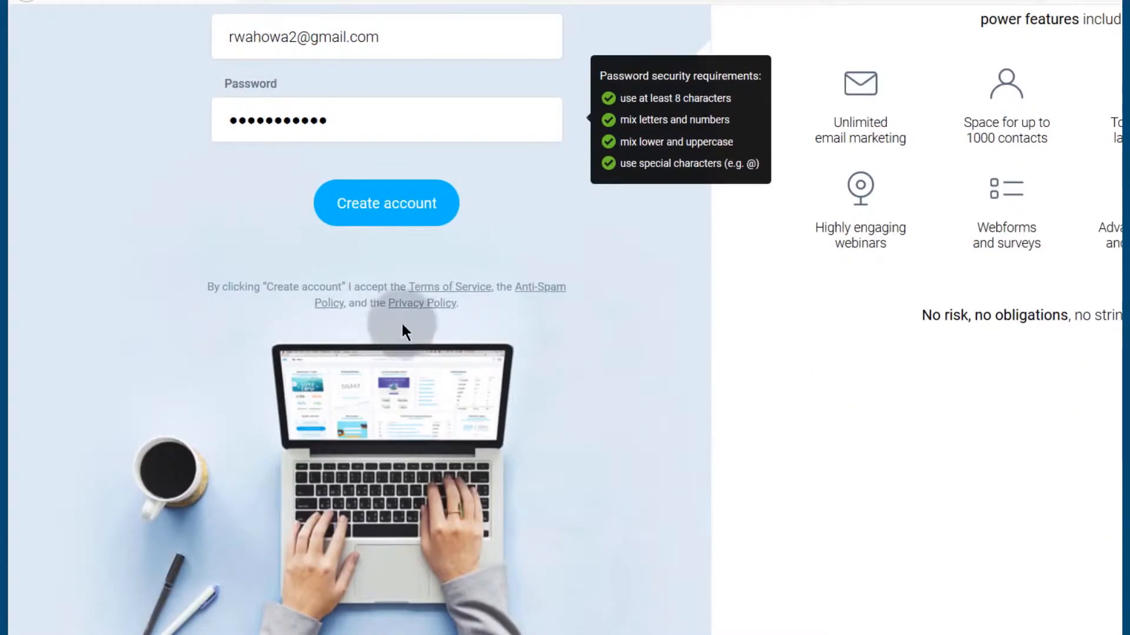
click(393, 210)
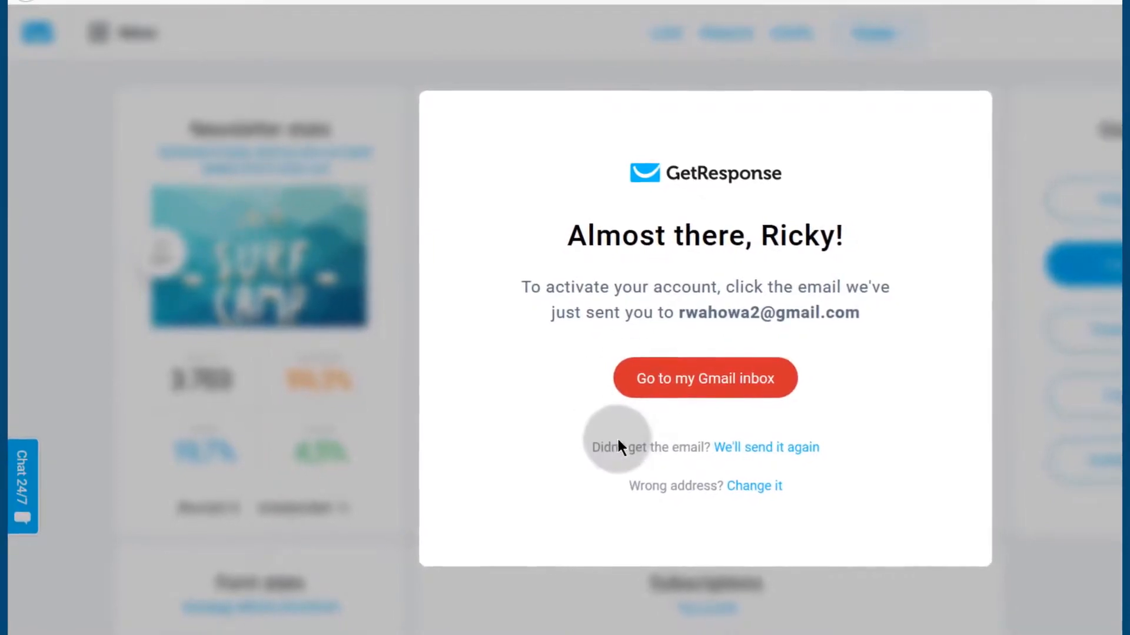
Step: Open the 'Please activate your GetResponse account' e-mail in Gmail and activate the account
click(448, 0)
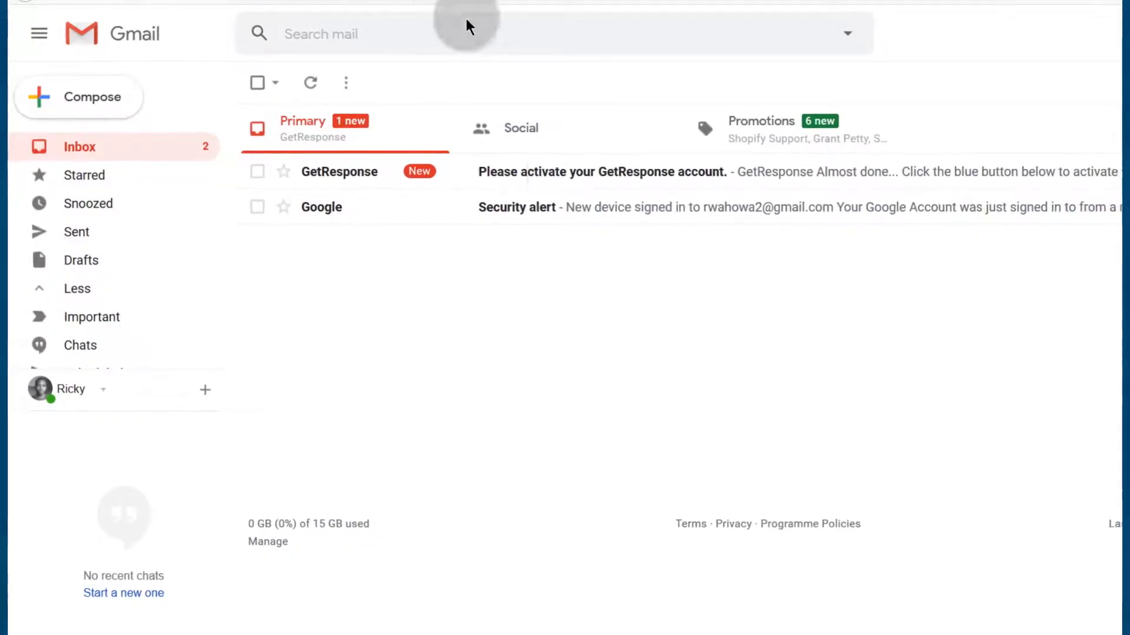
click(519, 170)
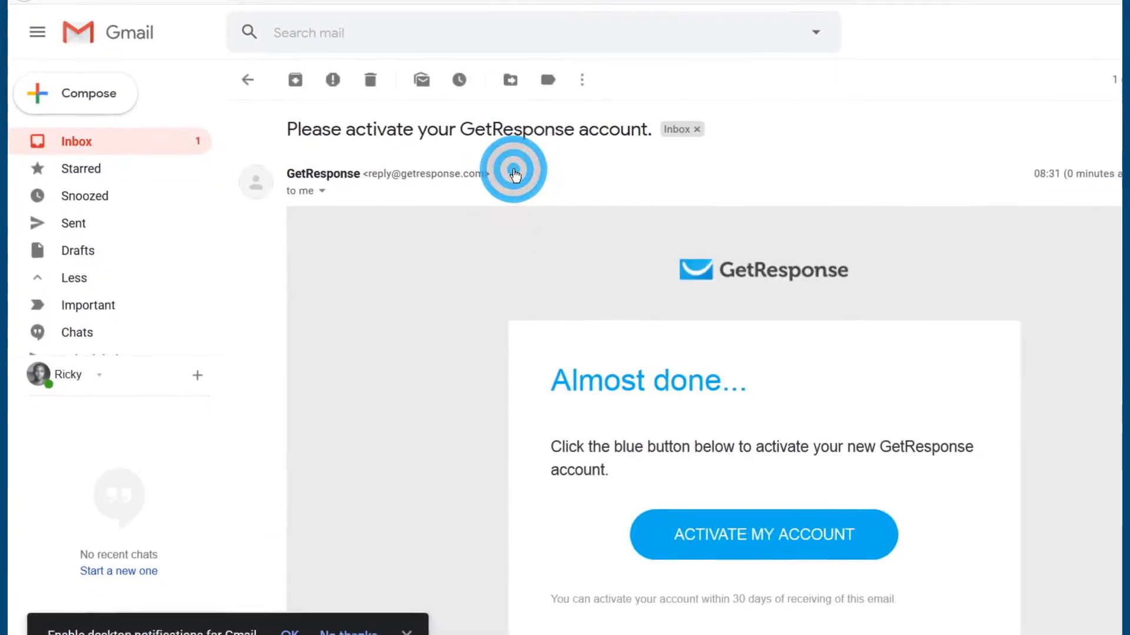
scroll(688, 430, down, 3)
click(728, 331)
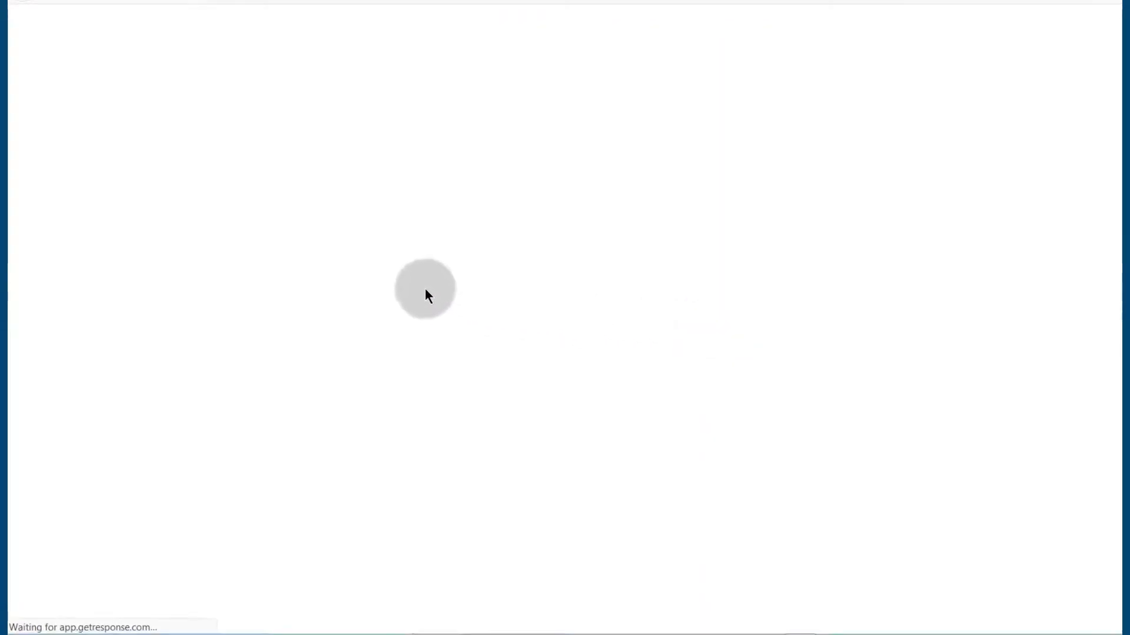
Step: Finish setup with Take me to my account, dismiss Abby's welcome pop-up, and skip the tour
scroll(479, 244, down, 3)
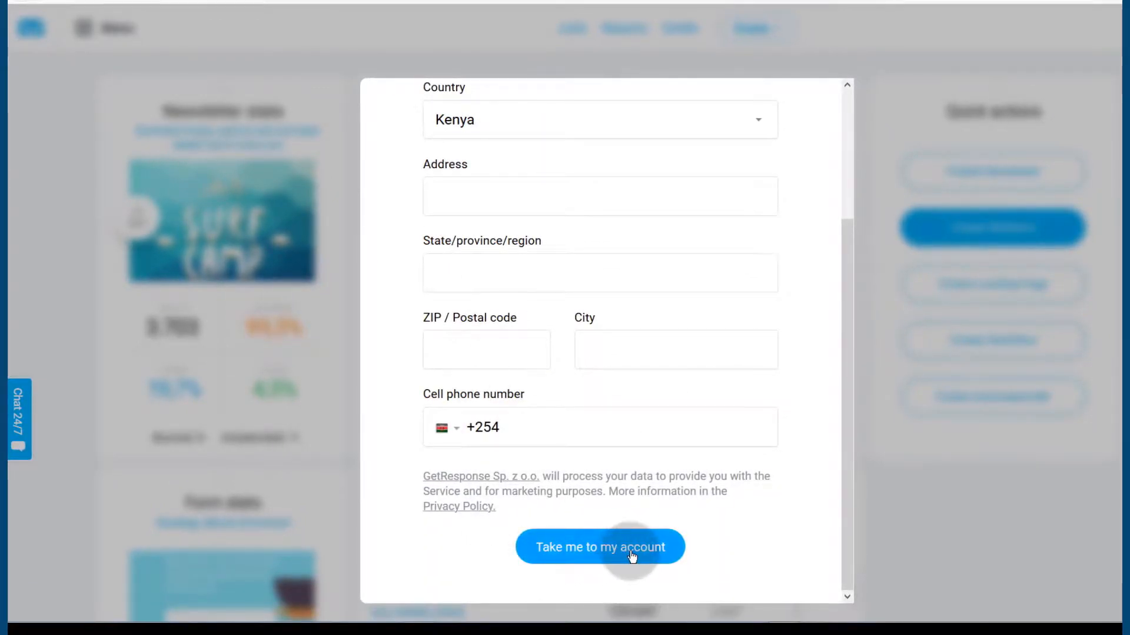
scroll(467, 245, up, 3)
scroll(588, 565, down, 3)
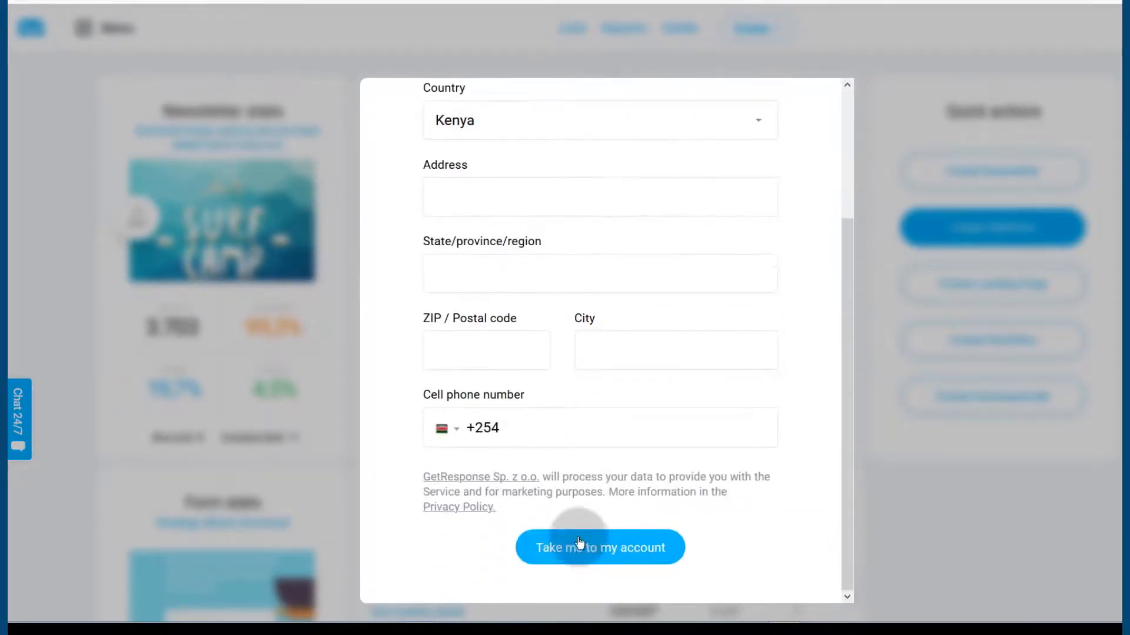
click(608, 559)
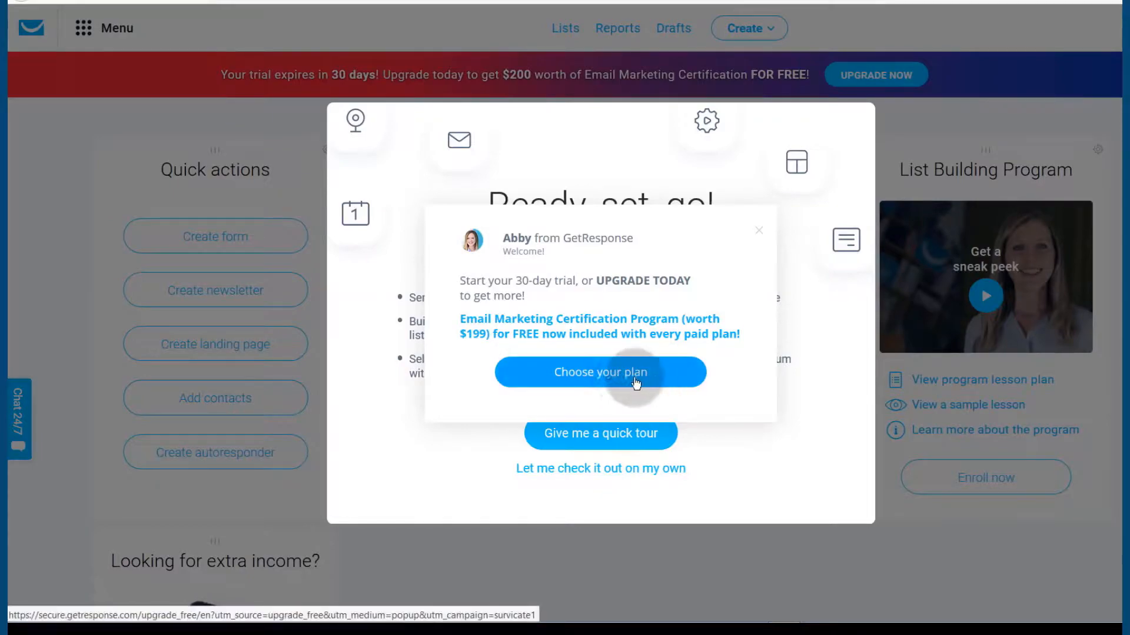
click(761, 233)
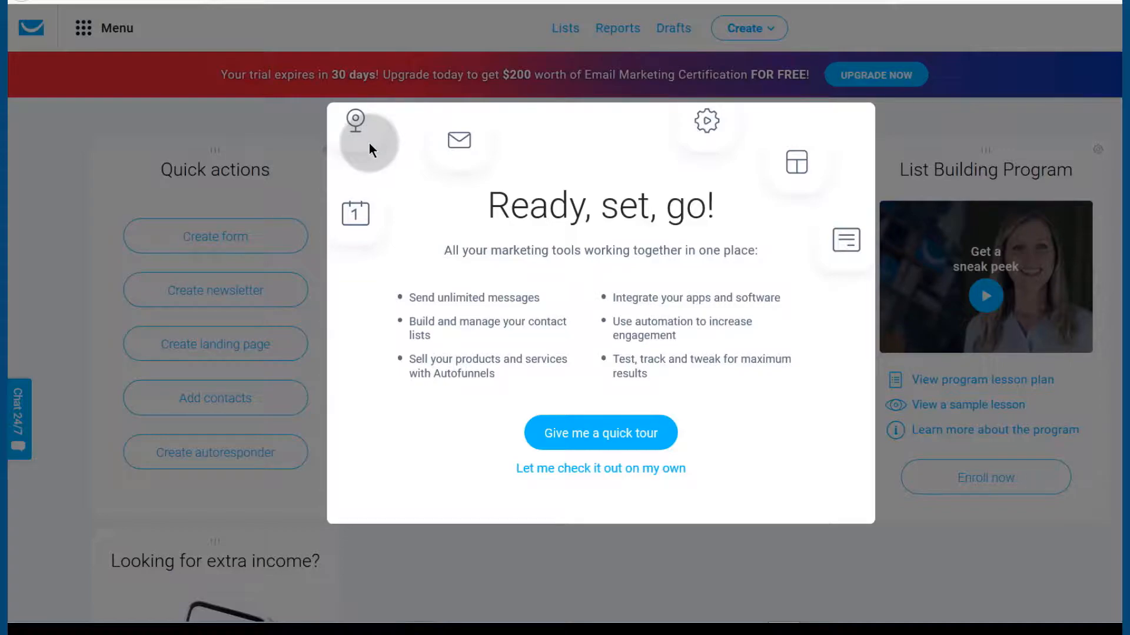
click(583, 472)
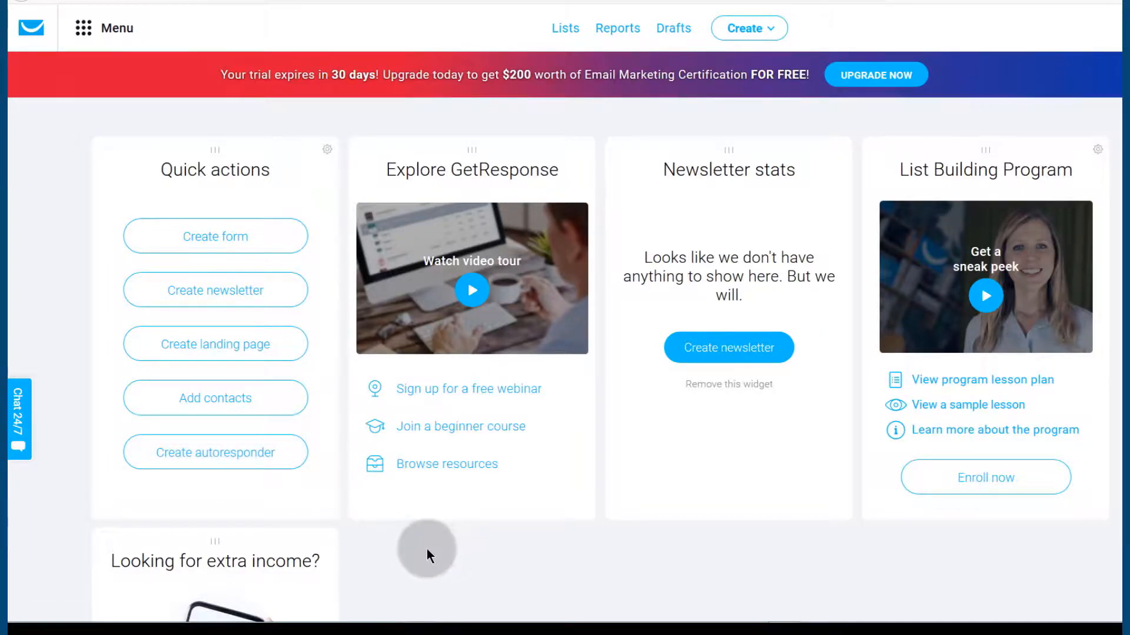
Step: Reach the pricing page listing Basic $15, Plus $49, Professional $99 and Enterprise $1,199 plans
click(487, 482)
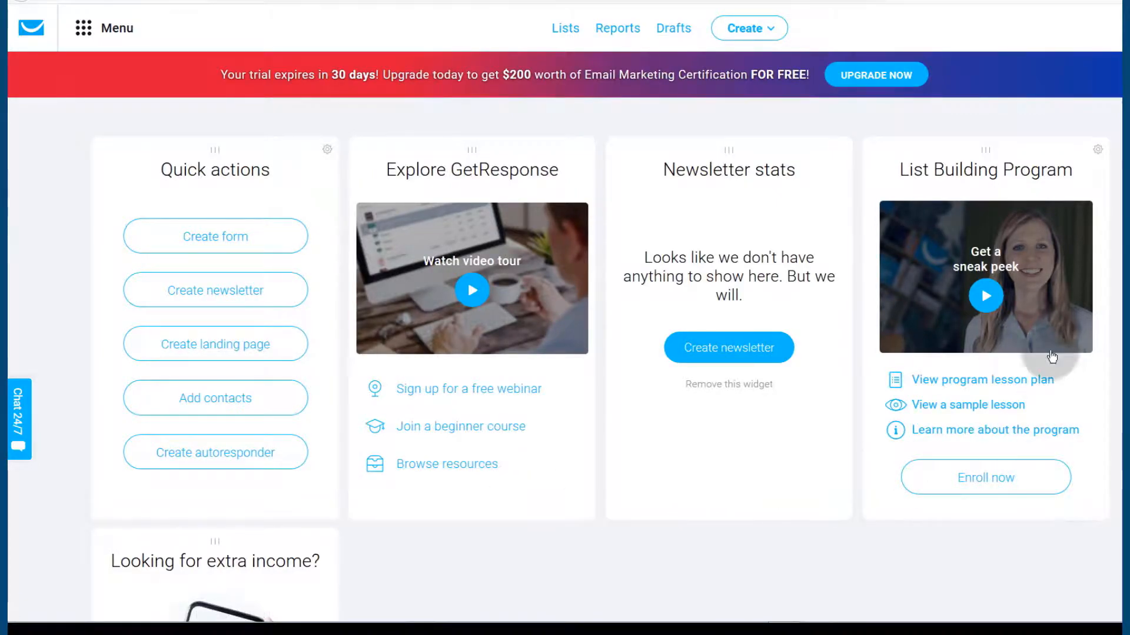
click(221, 343)
click(108, 30)
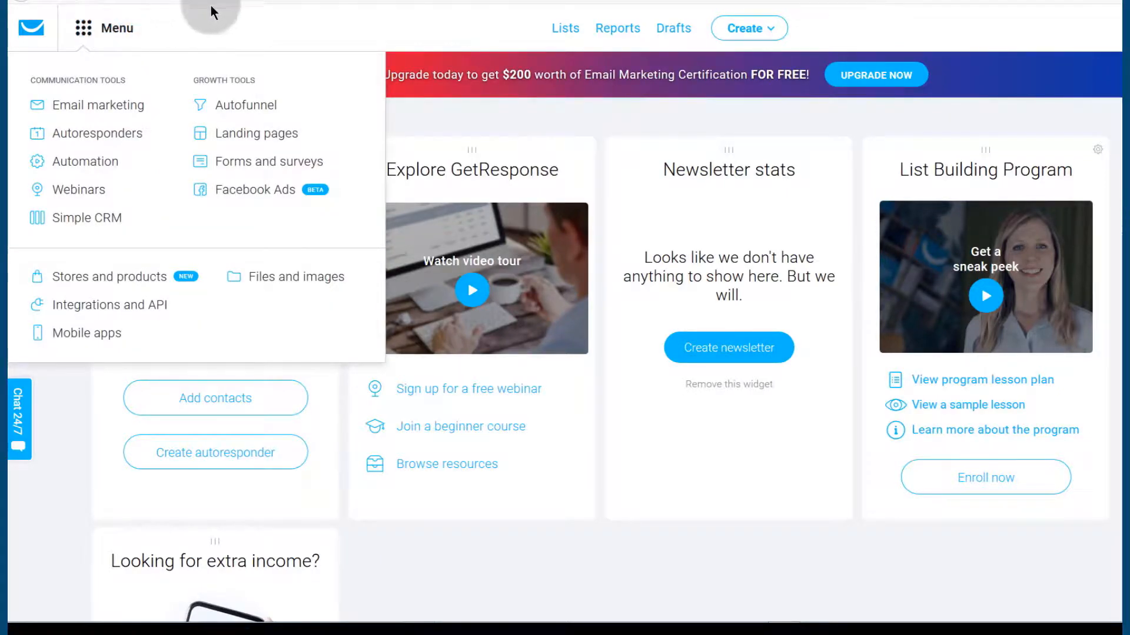
click(492, 573)
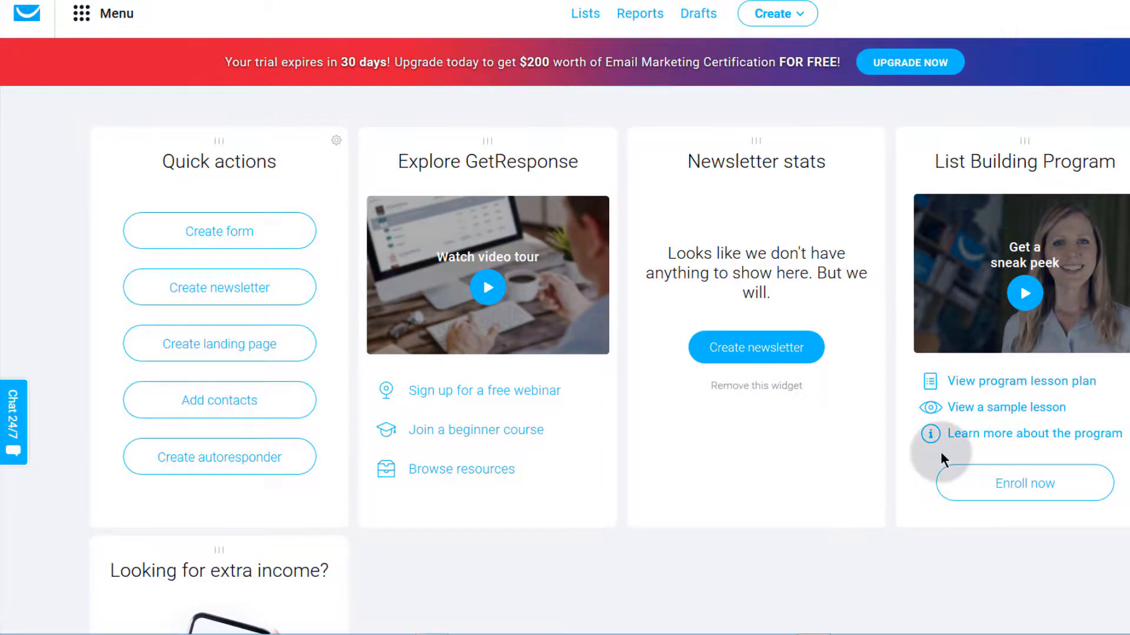
click(81, 14)
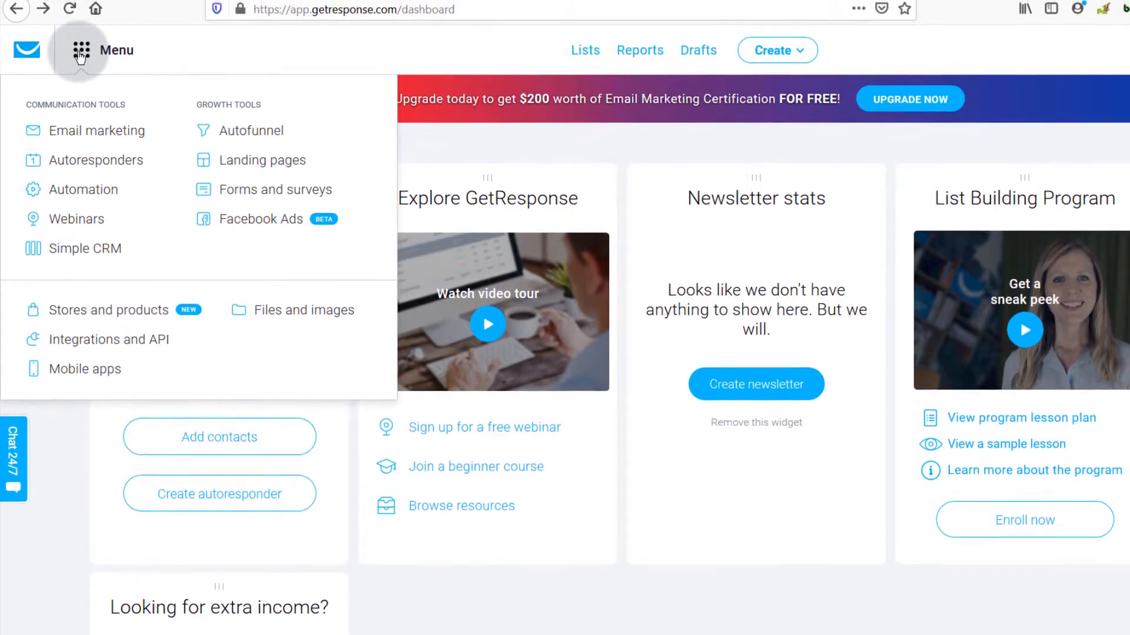
click(81, 39)
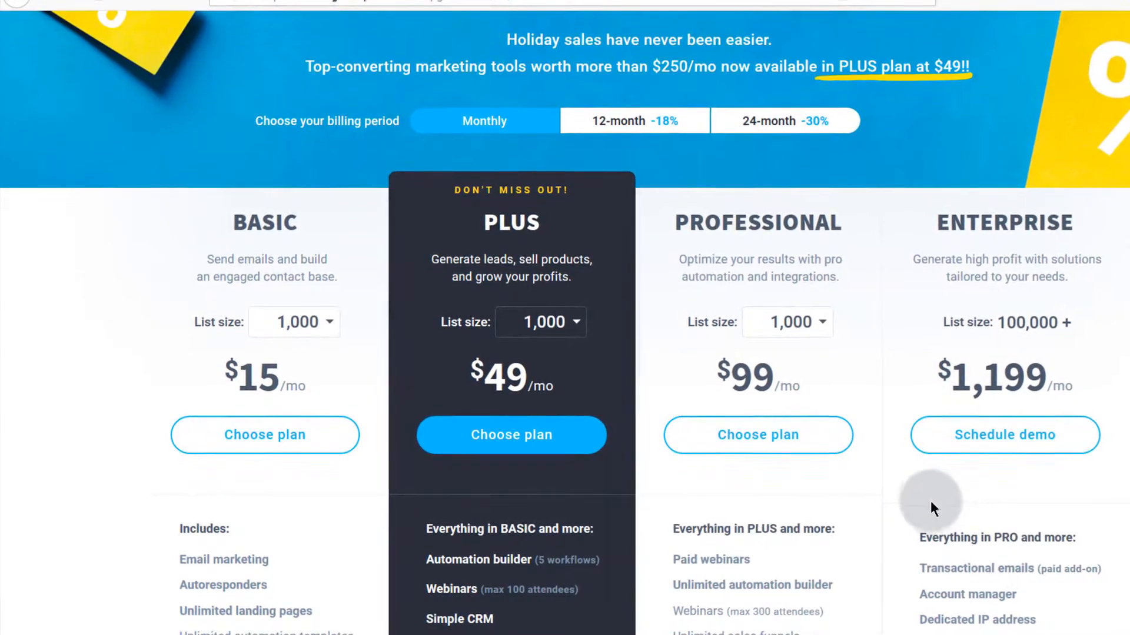
Step: Scroll down through the pricing plan details
scroll(690, 516, down, 3)
scroll(693, 517, down, 3)
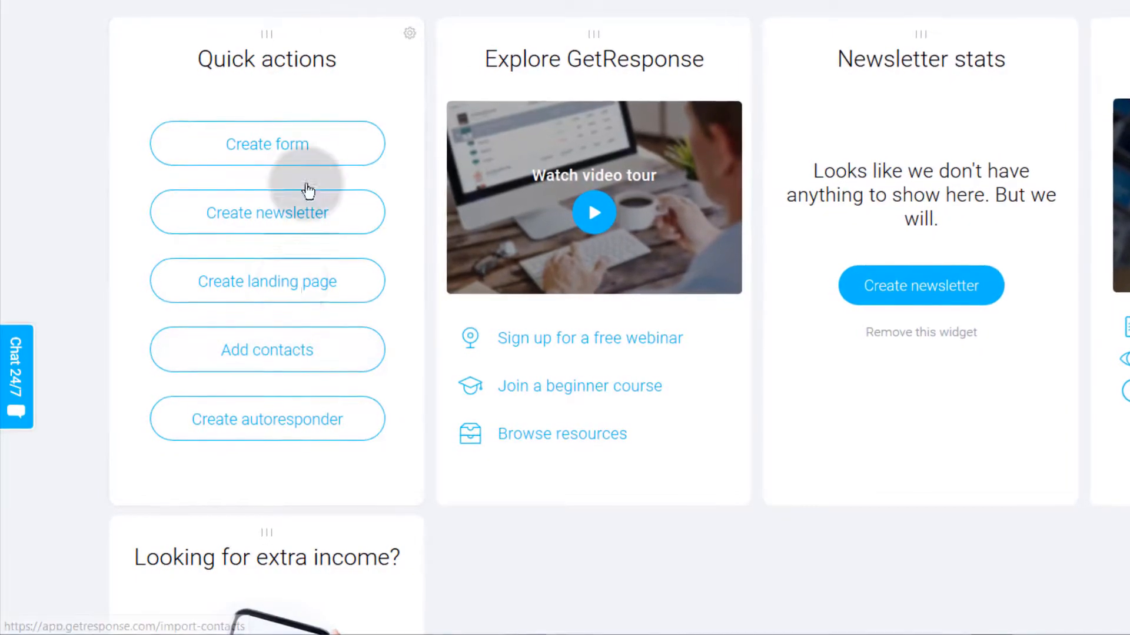
click(406, 32)
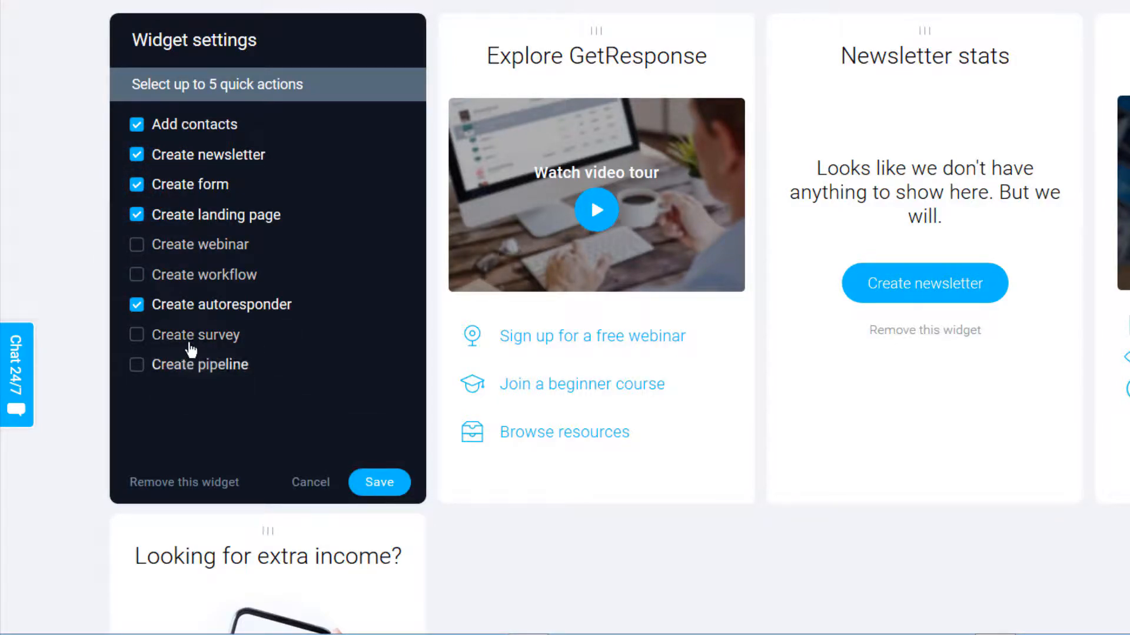
click(316, 484)
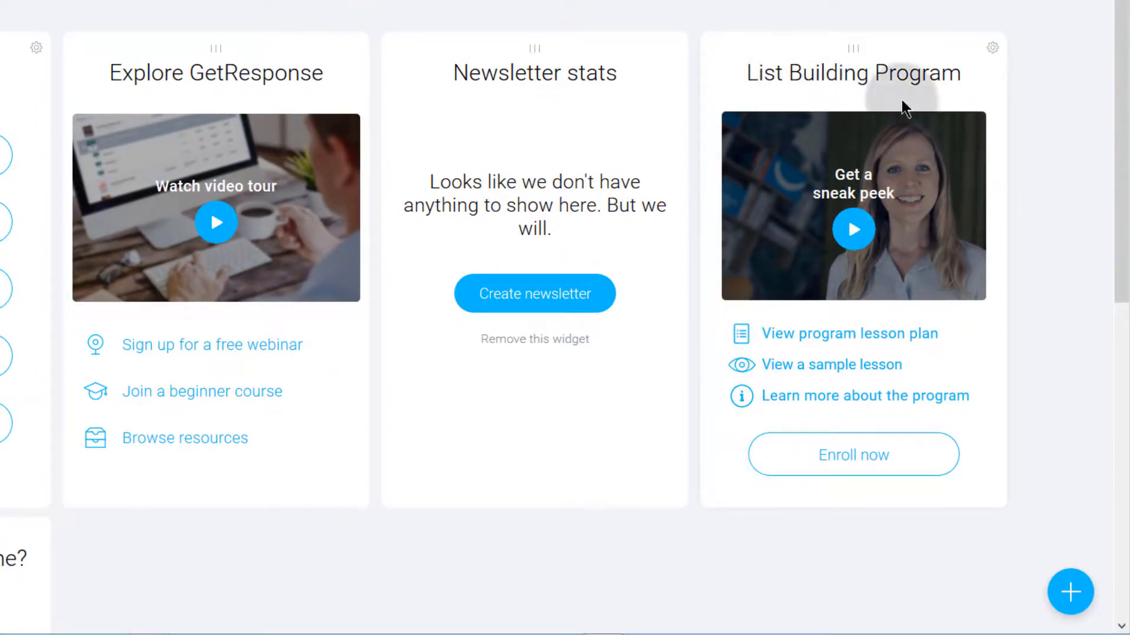
Step: Add the List stats widget with its reporting period set to All time and save it
click(997, 594)
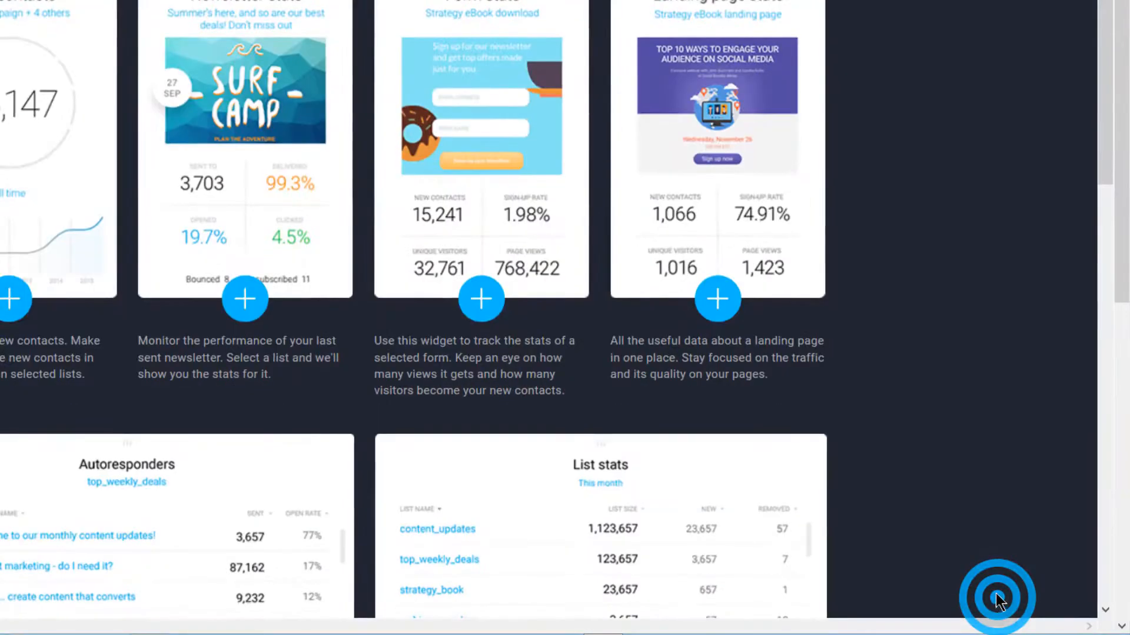
scroll(200, 294, down, 7)
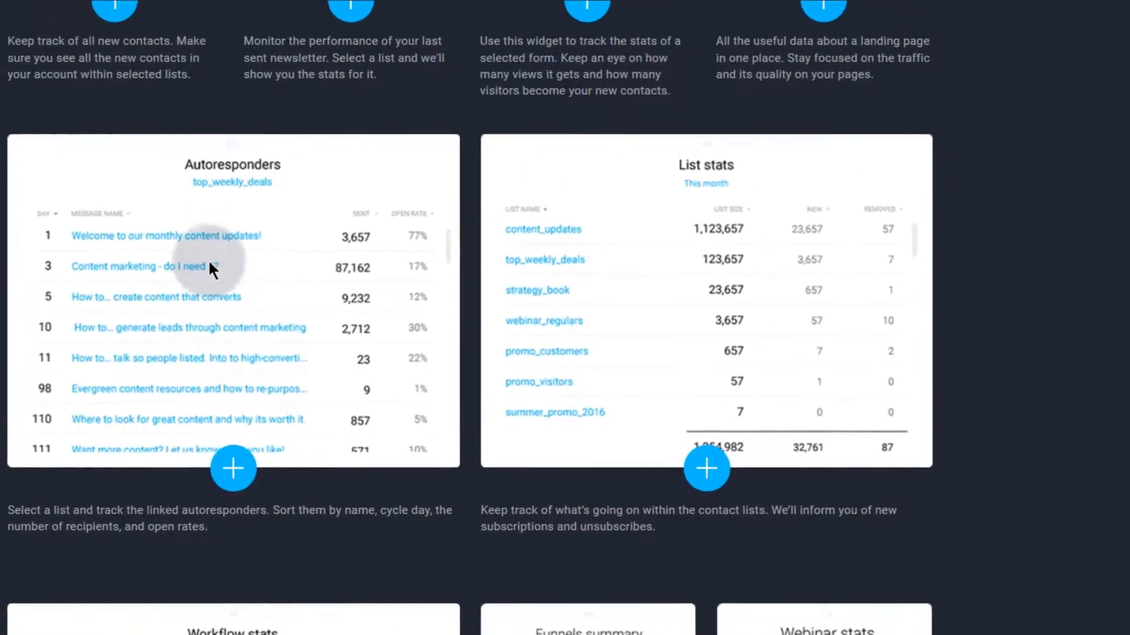
click(624, 249)
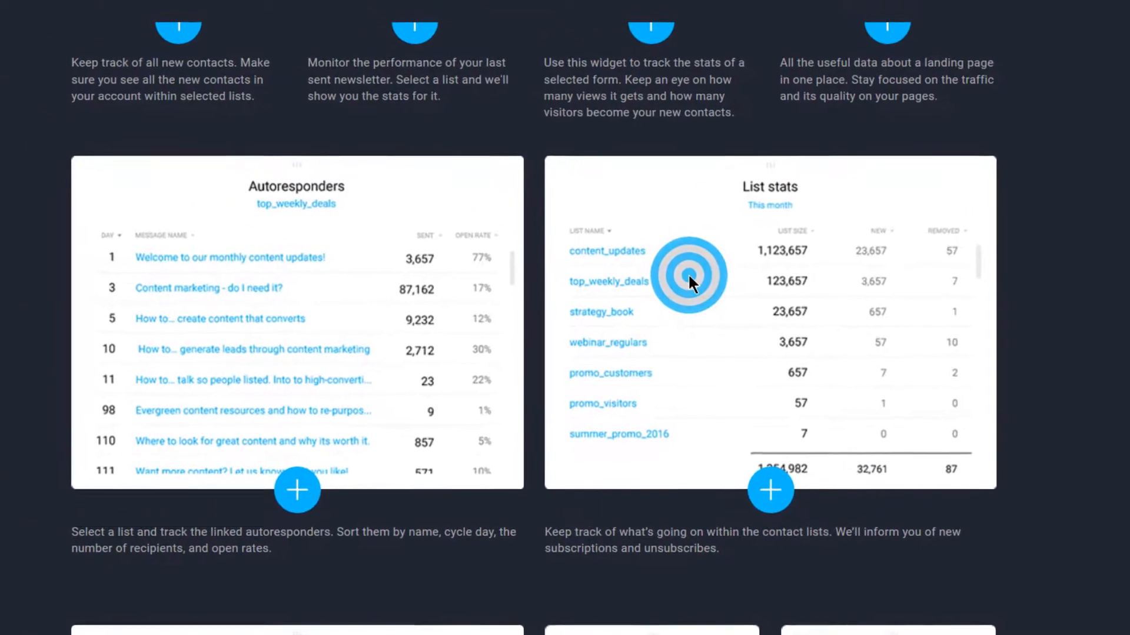
click(791, 497)
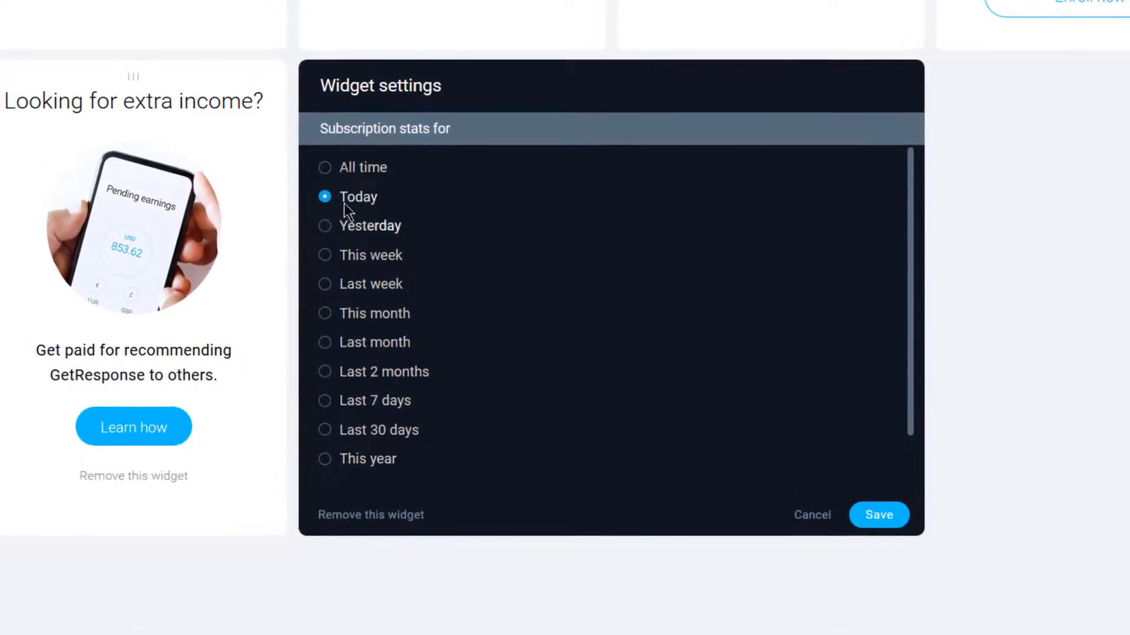
click(336, 171)
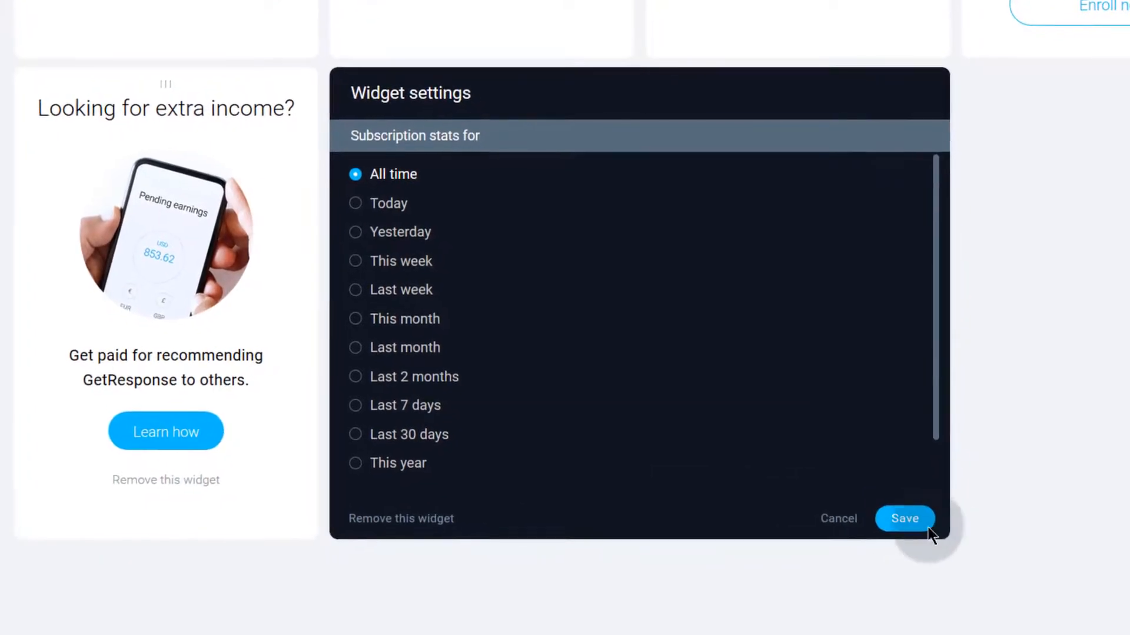
click(934, 535)
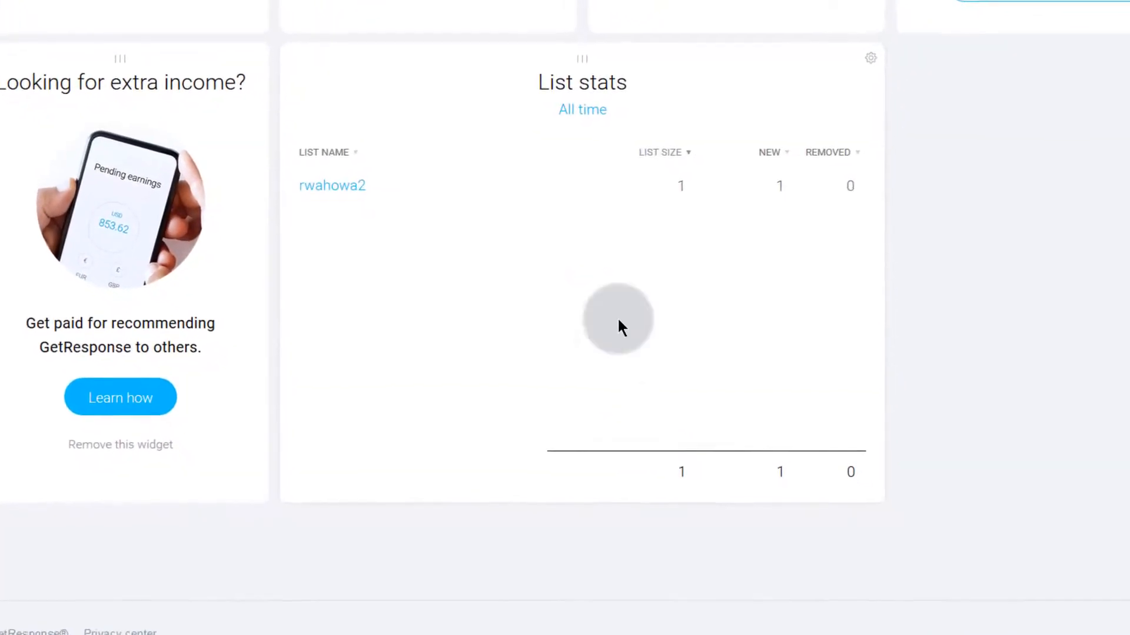
Step: Move Explore GetResponse one place right and drag the List stats widget into the top row
scroll(542, 365, up, 6)
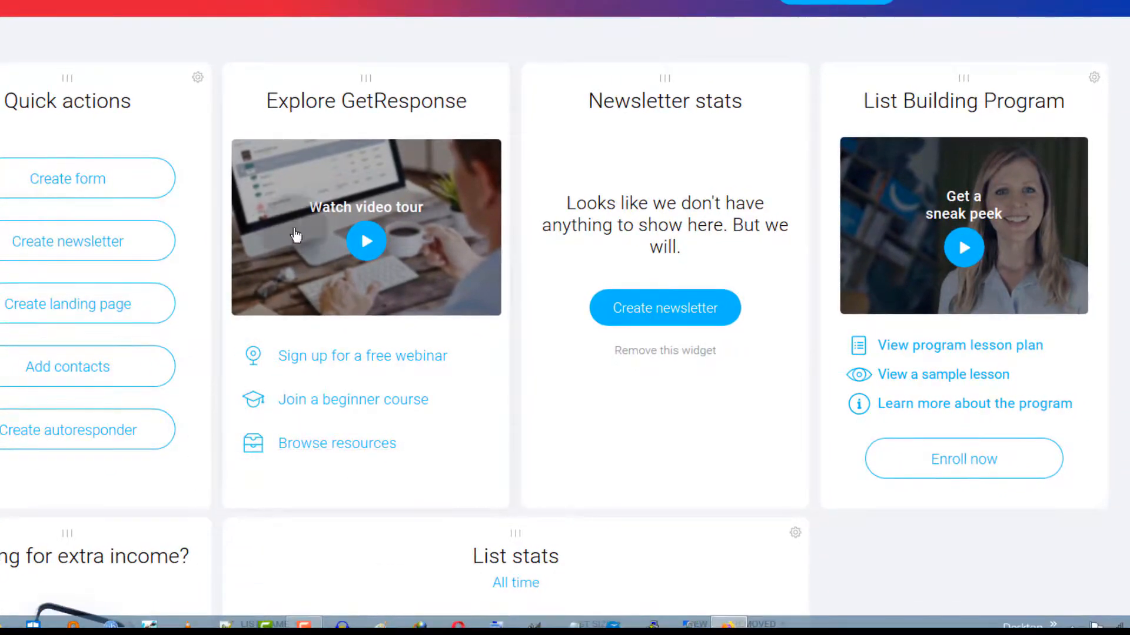
drag(365, 80, 761, 78)
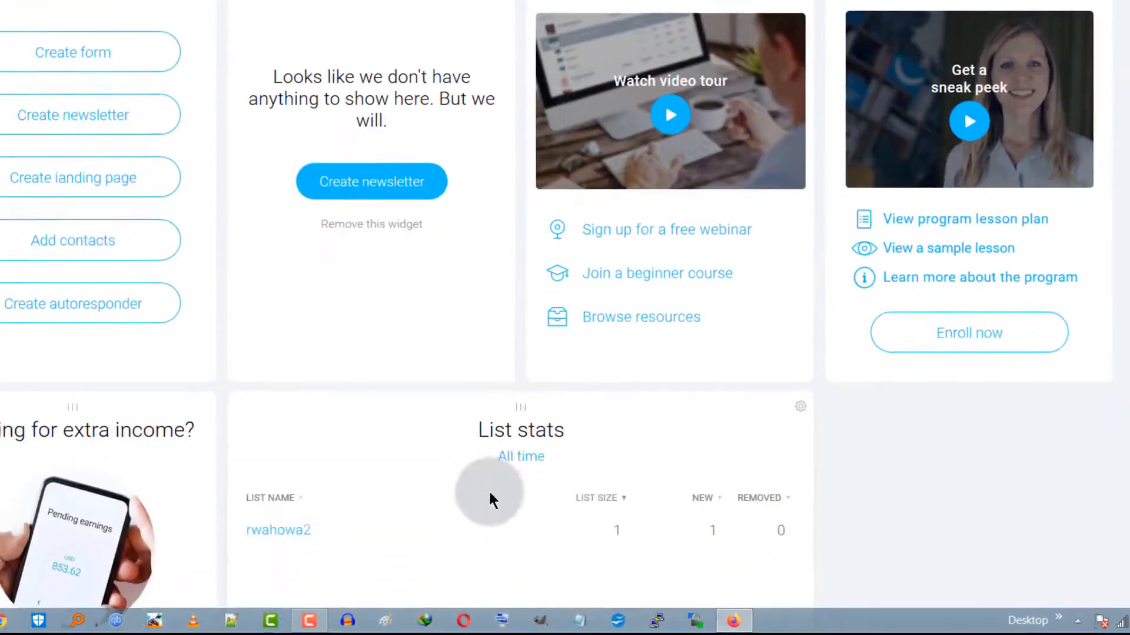
drag(525, 412, 594, 12)
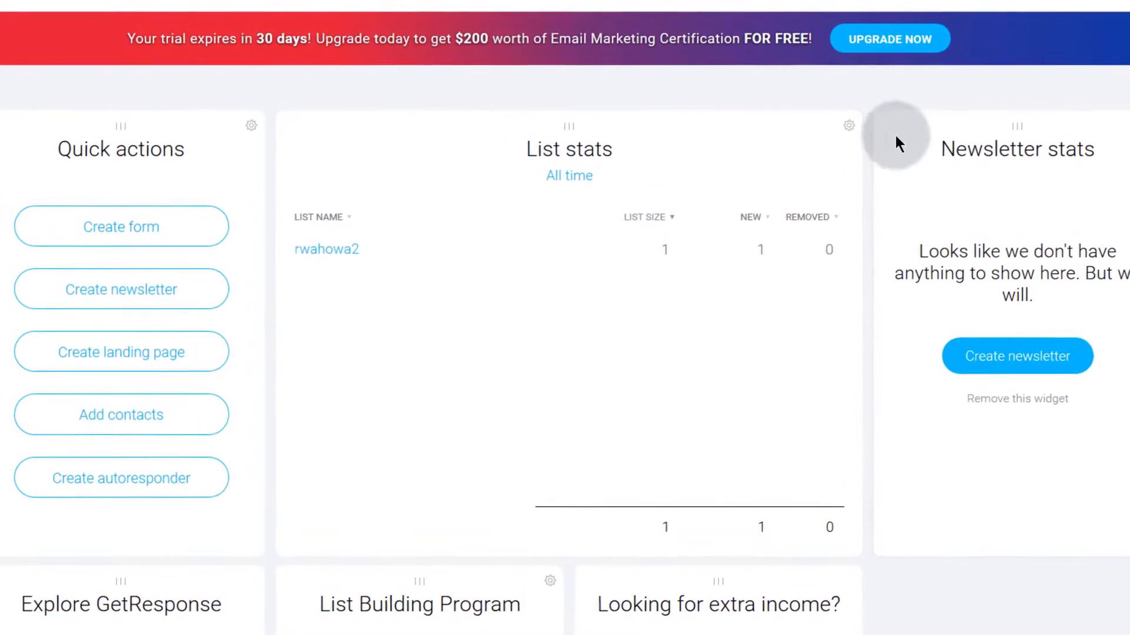
Step: Remove the List stats widget from the dashboard and open the tool categories menu
click(839, 117)
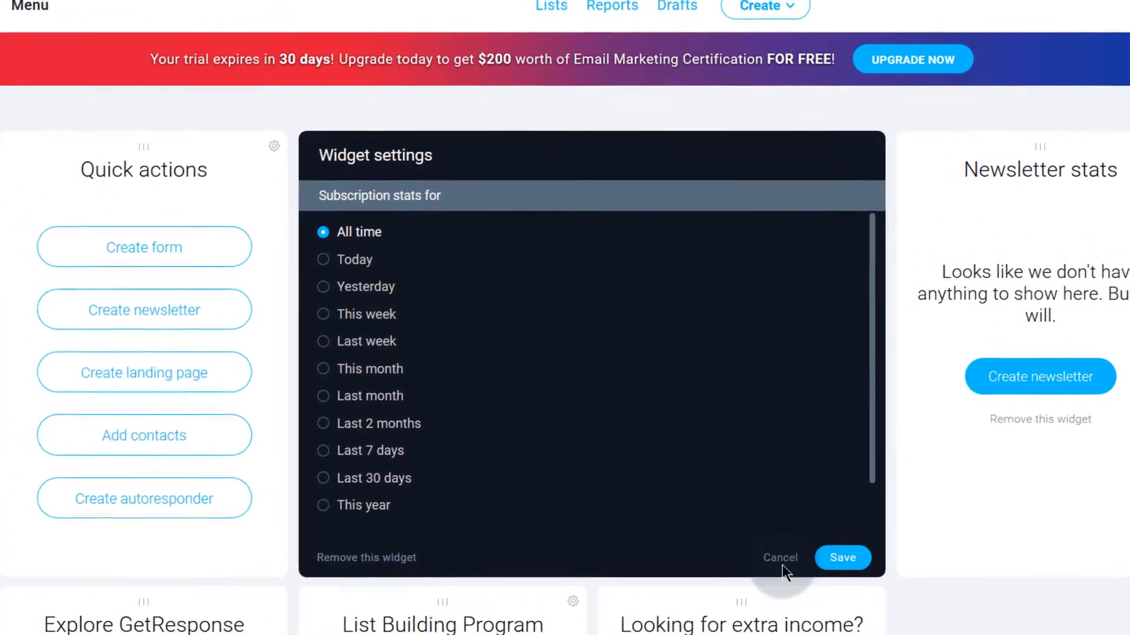
click(357, 569)
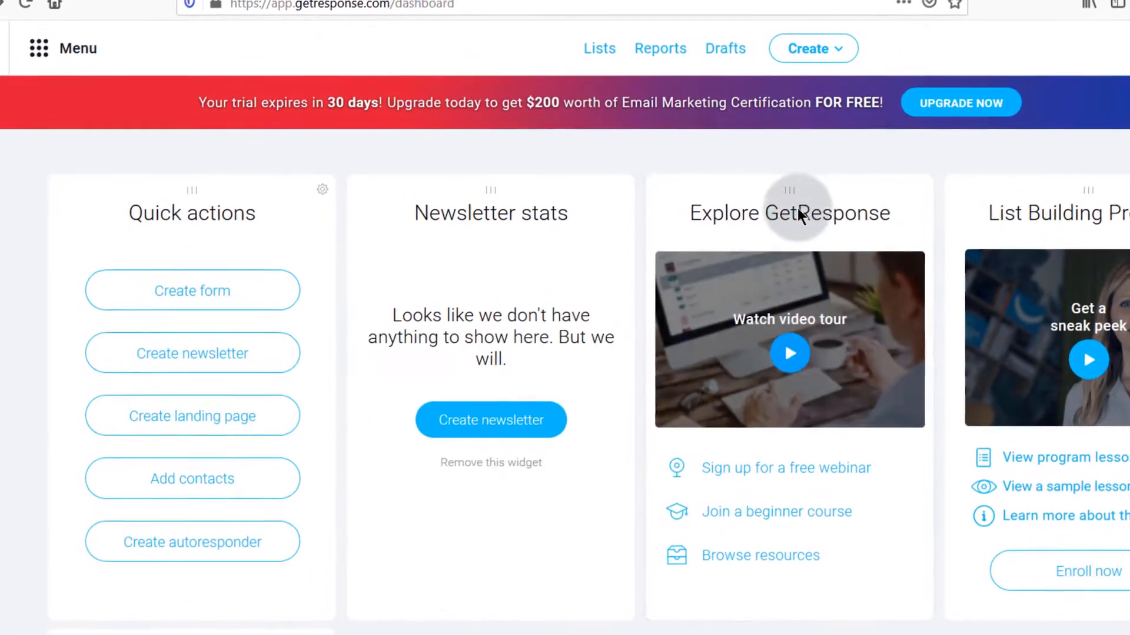
scroll(1125, 354, down, 5)
scroll(1125, 355, up, 5)
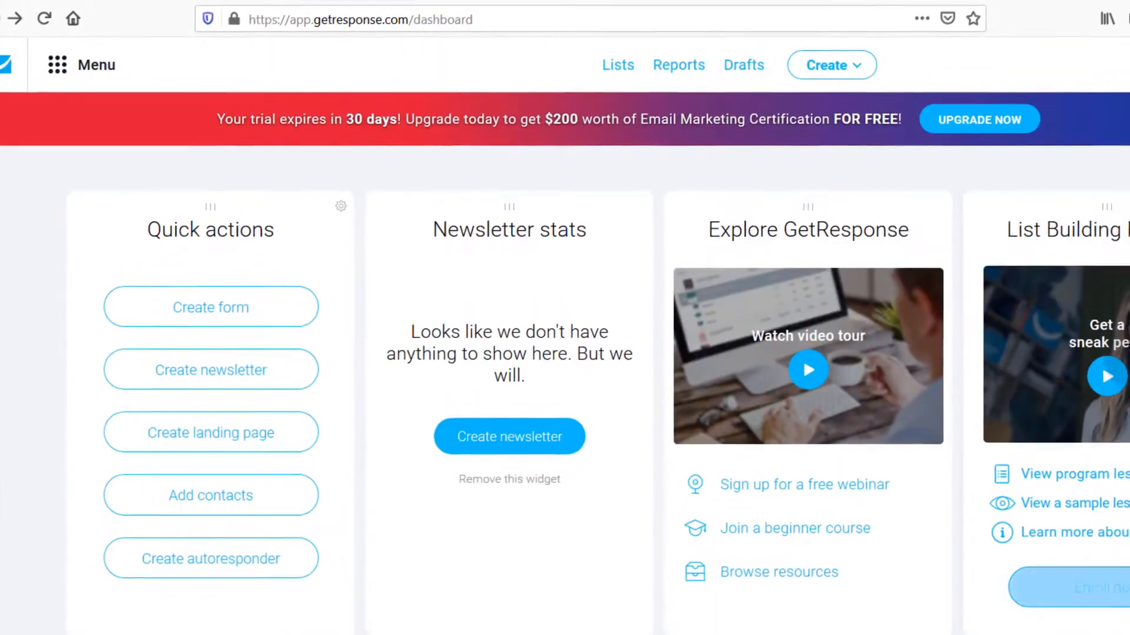
click(65, 71)
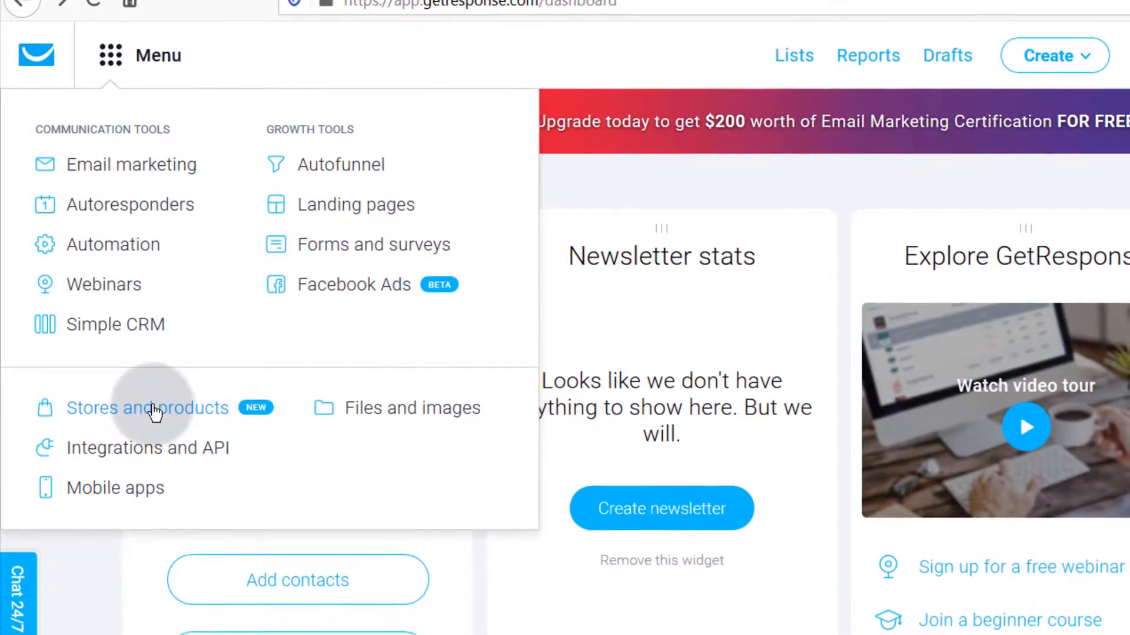
Step: Visit the empty Email marketing page, then return to the dashboard via the GetResponse logo
click(133, 164)
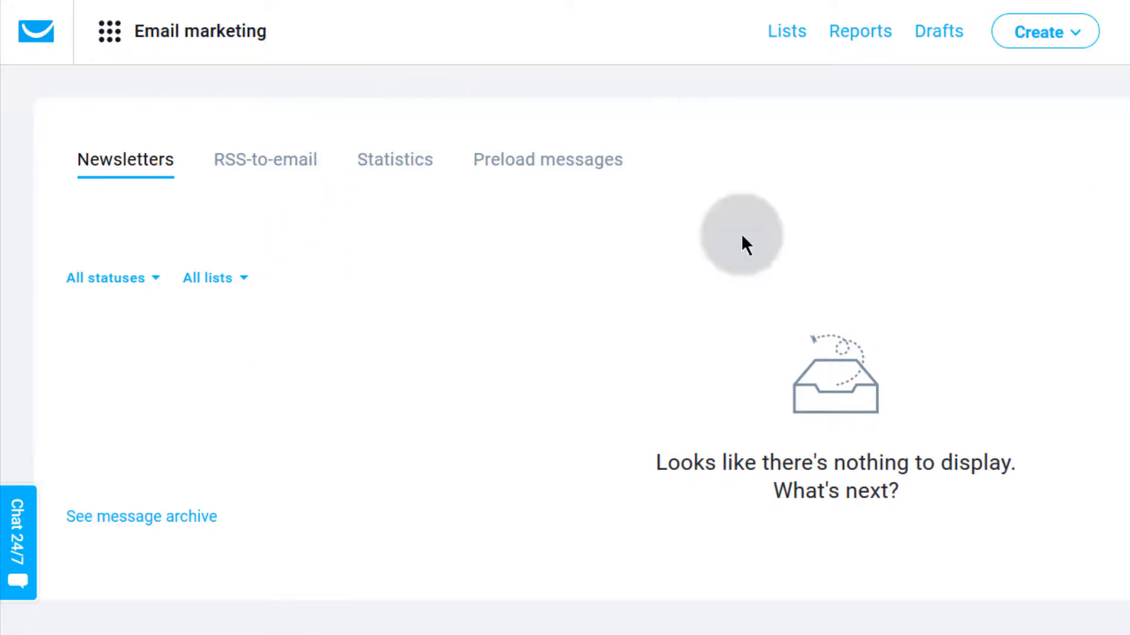
click(33, 36)
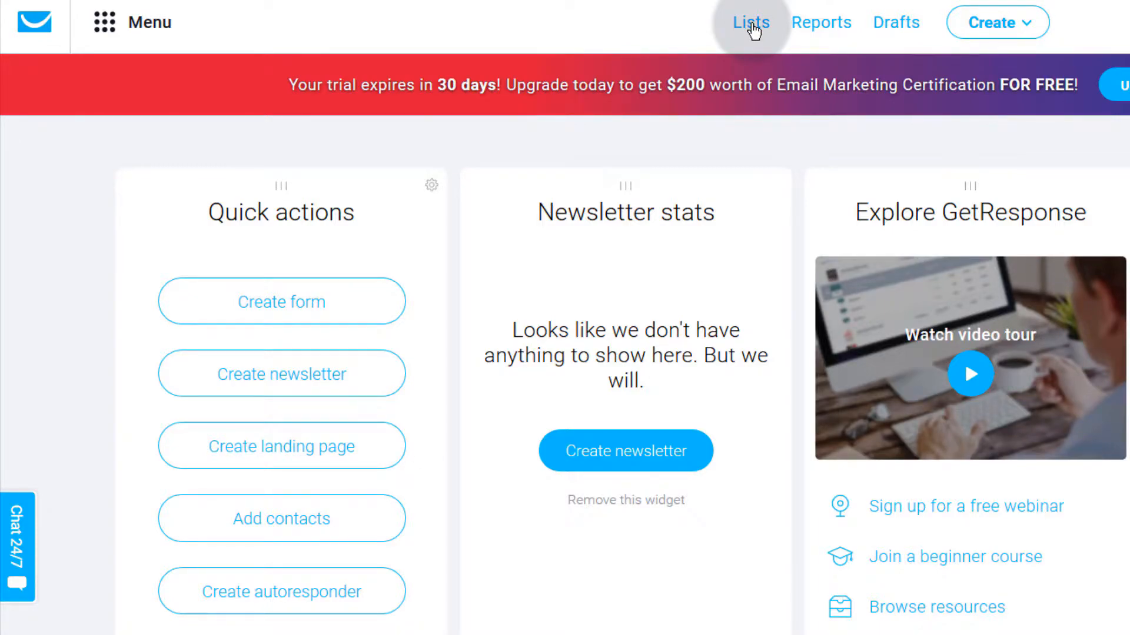
Step: Glance over the contact lists and the tools menu, then open the Email Analytics reports
click(751, 27)
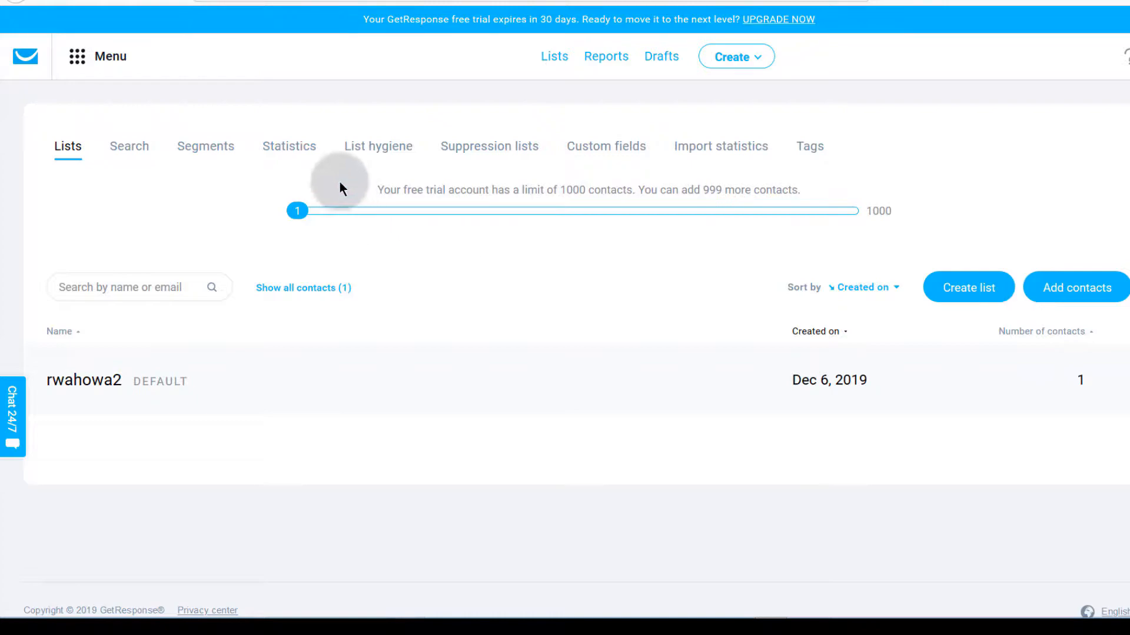
click(78, 57)
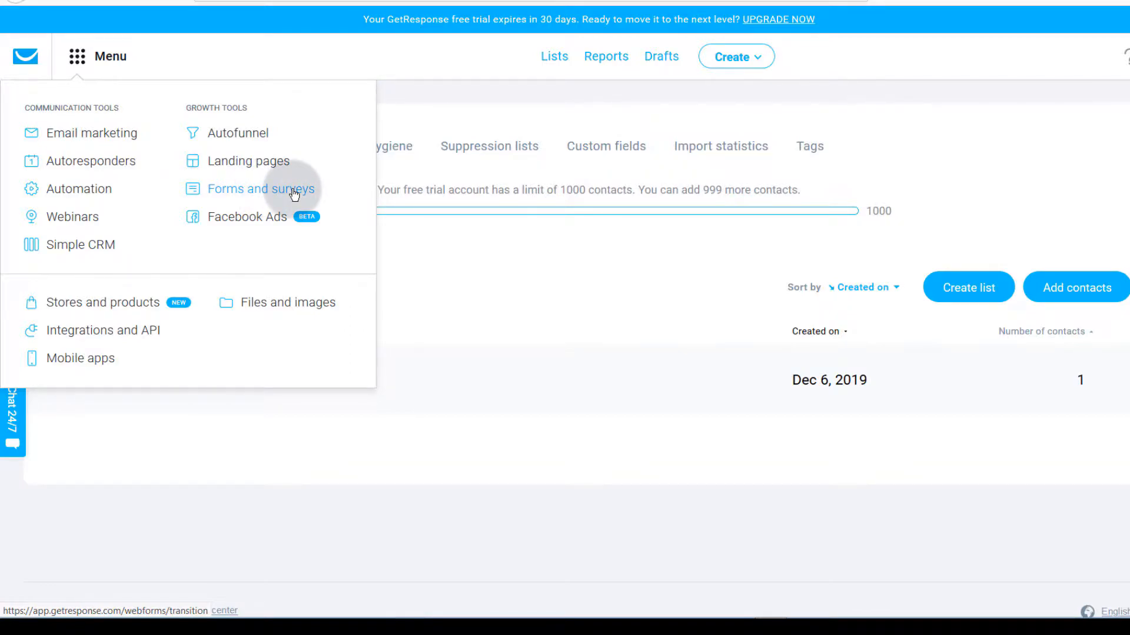
click(419, 238)
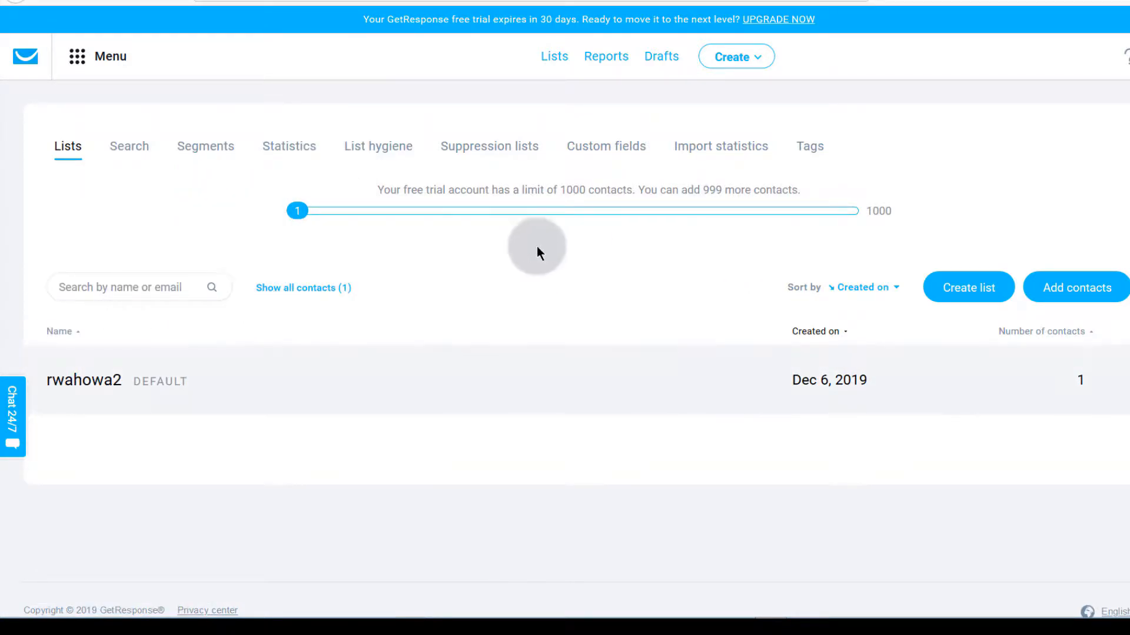
click(1083, 288)
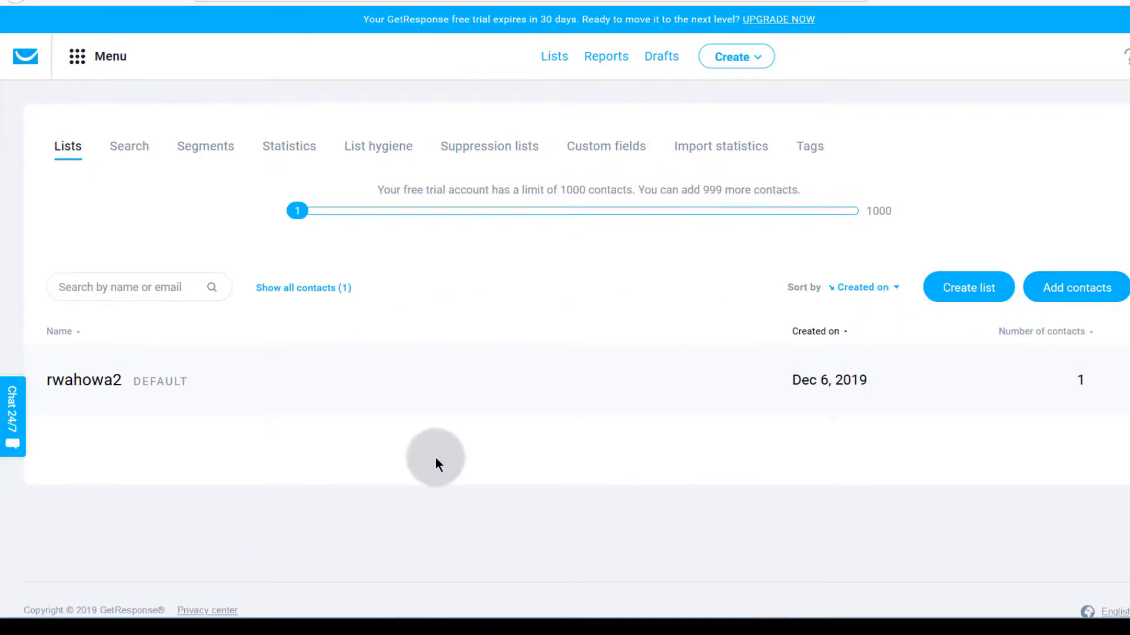
click(607, 57)
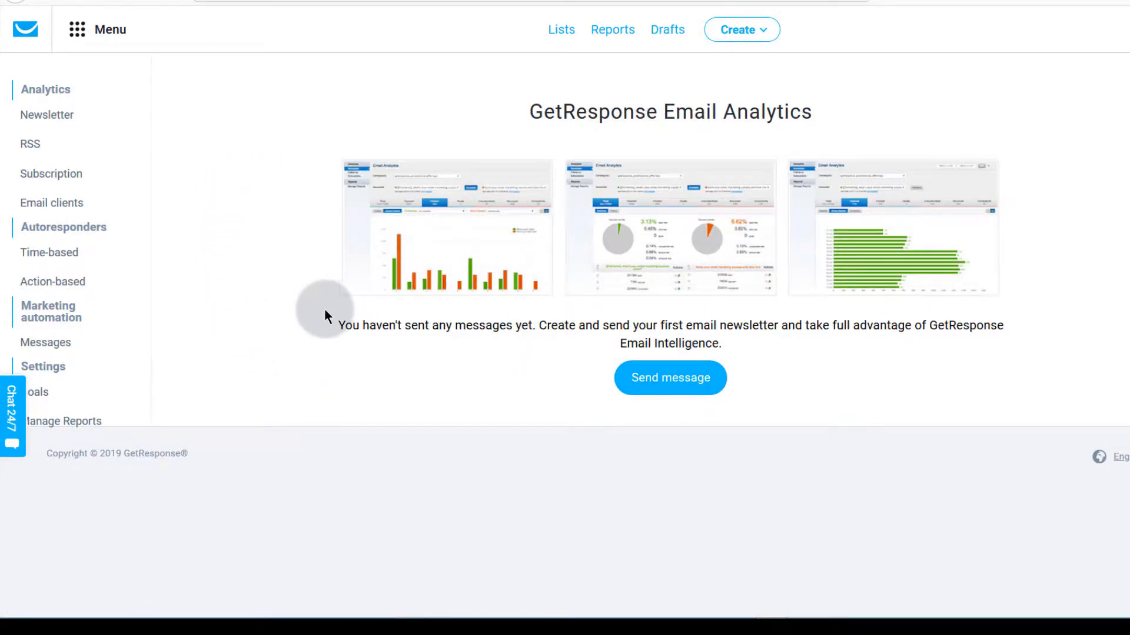
Step: View the Newsletter and Goals reports, then go to the empty Manage drafts page
click(34, 116)
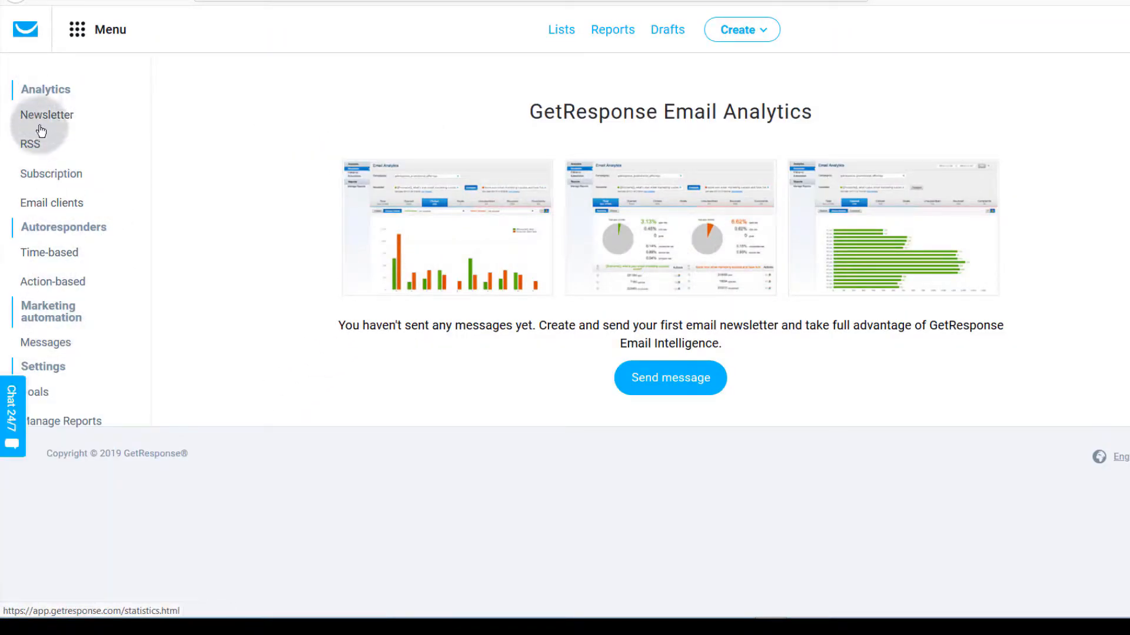
click(37, 393)
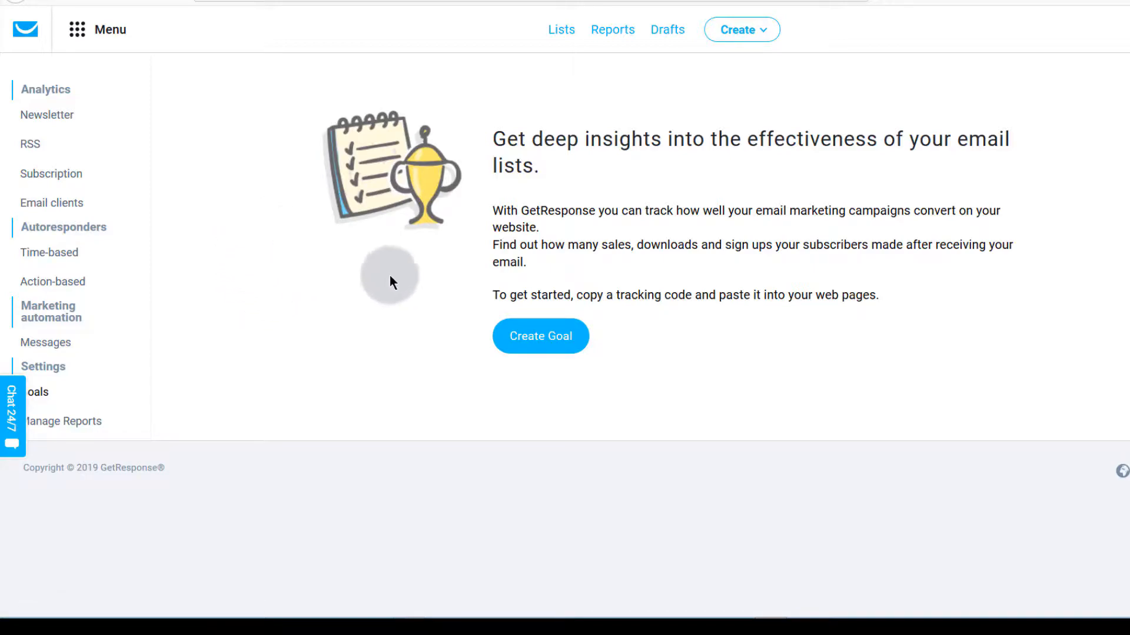
click(665, 30)
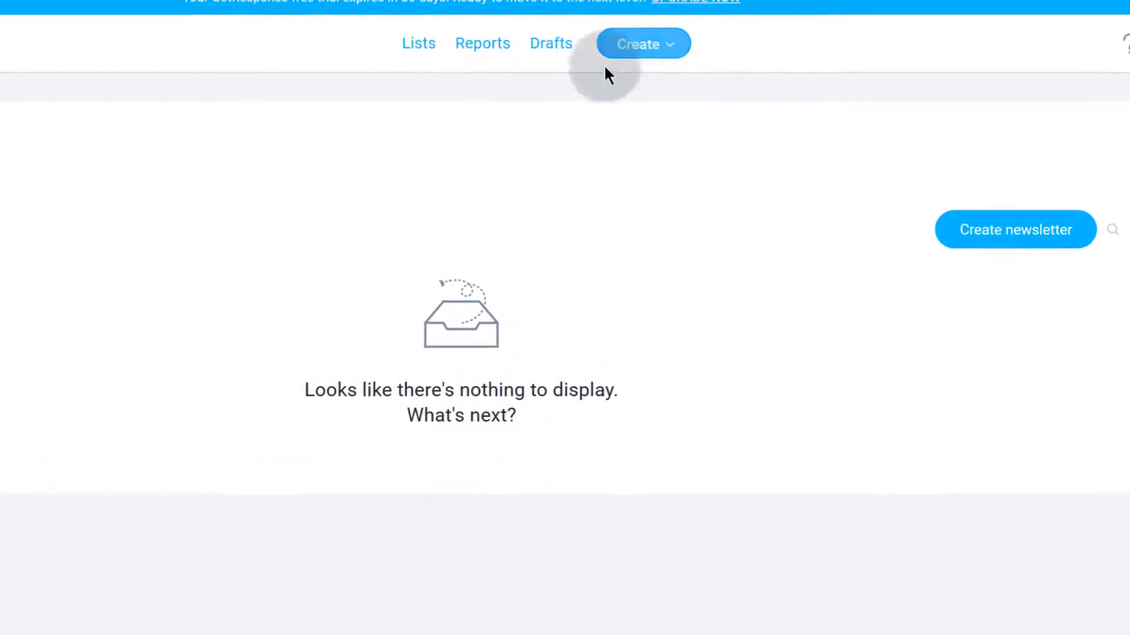
Step: Check the create-new choices without picking one, then show the account menu with the 30-day trial
click(700, 50)
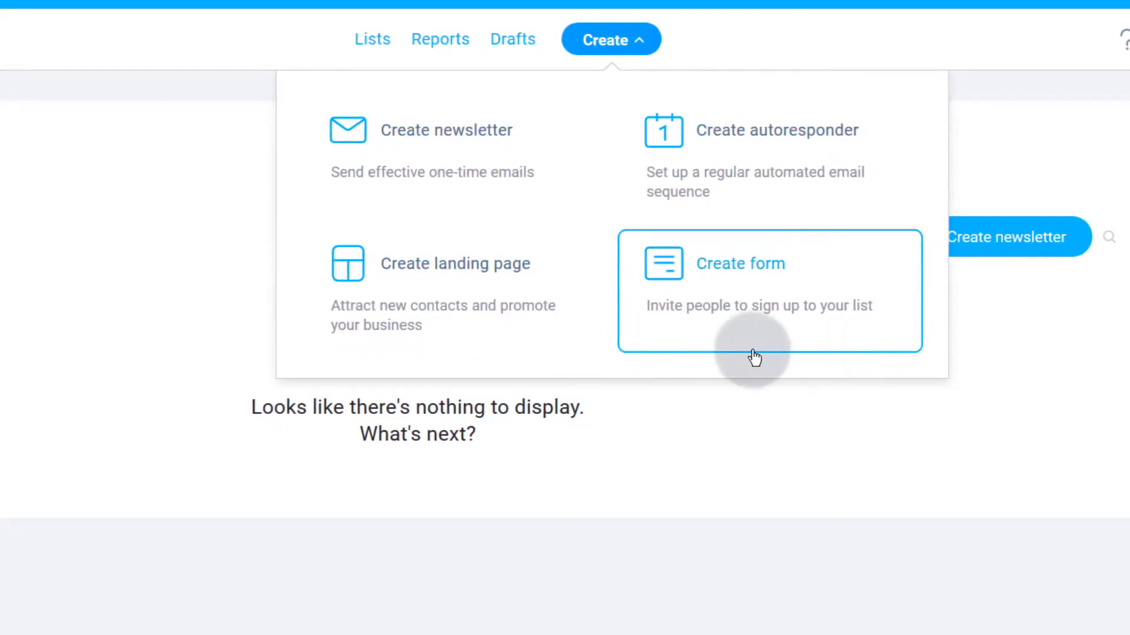
click(789, 49)
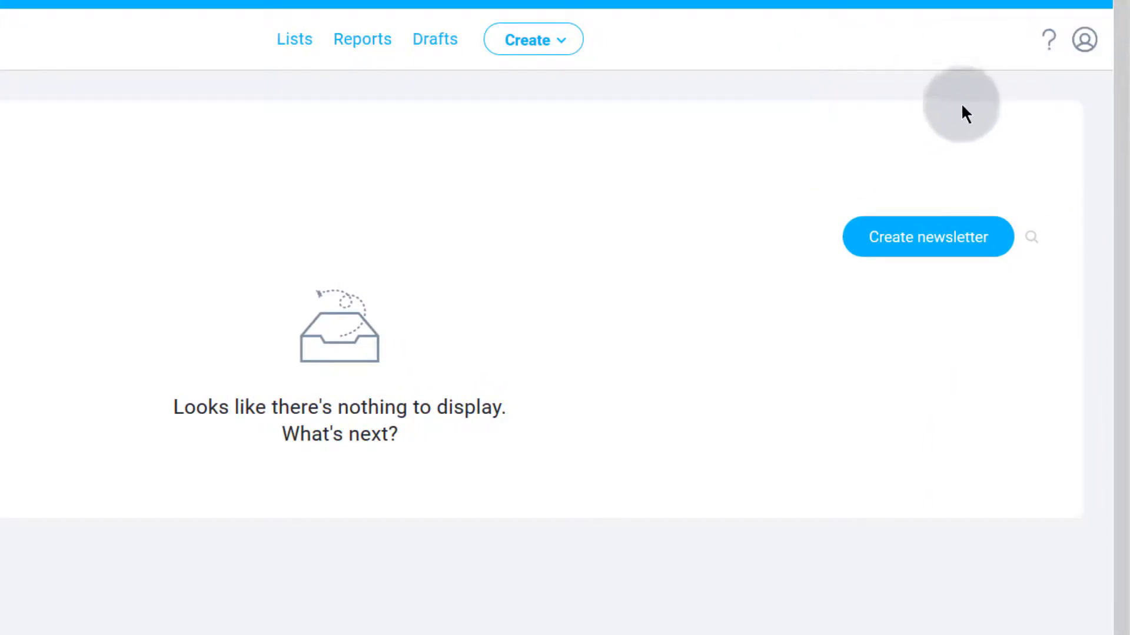
click(1082, 43)
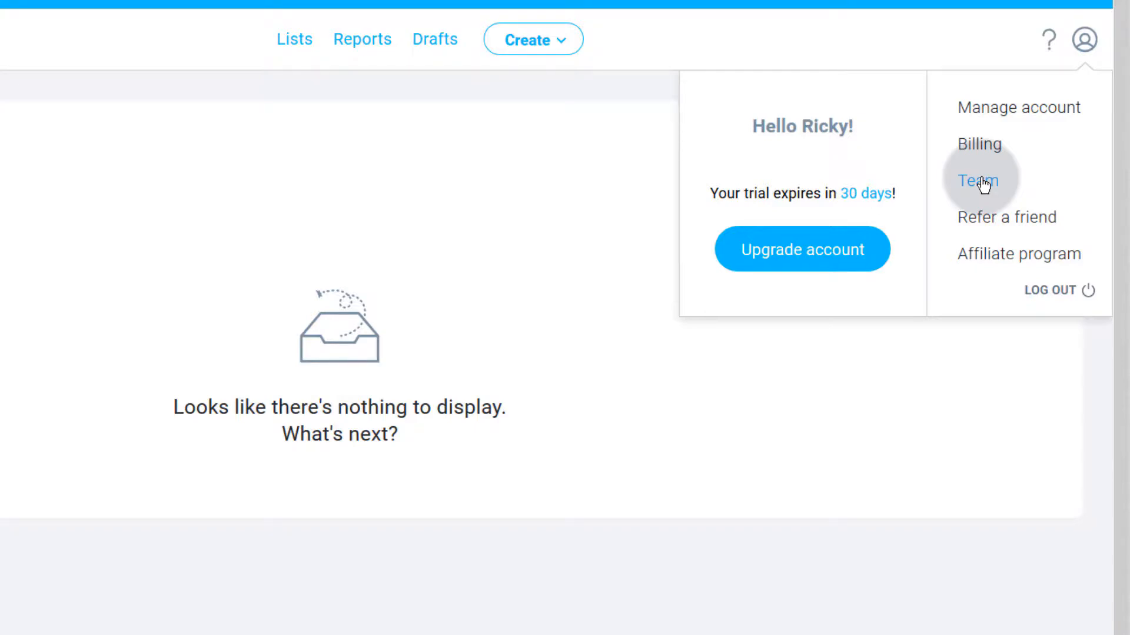
Step: In account settings, start adding a landing page domain, then cancel without adding one
click(1005, 108)
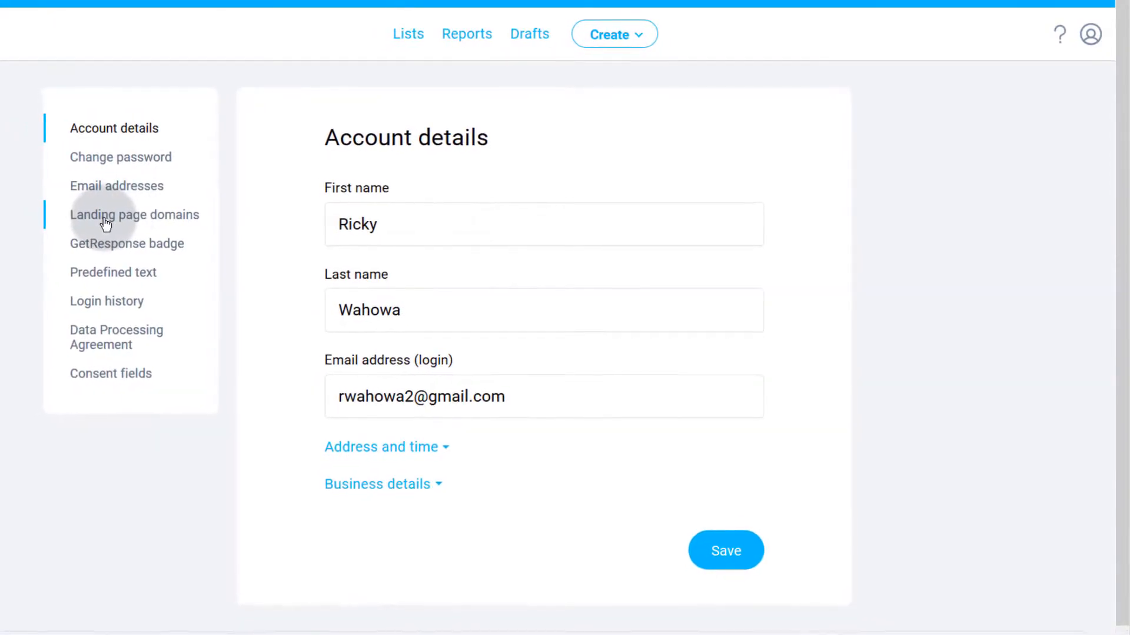
click(109, 219)
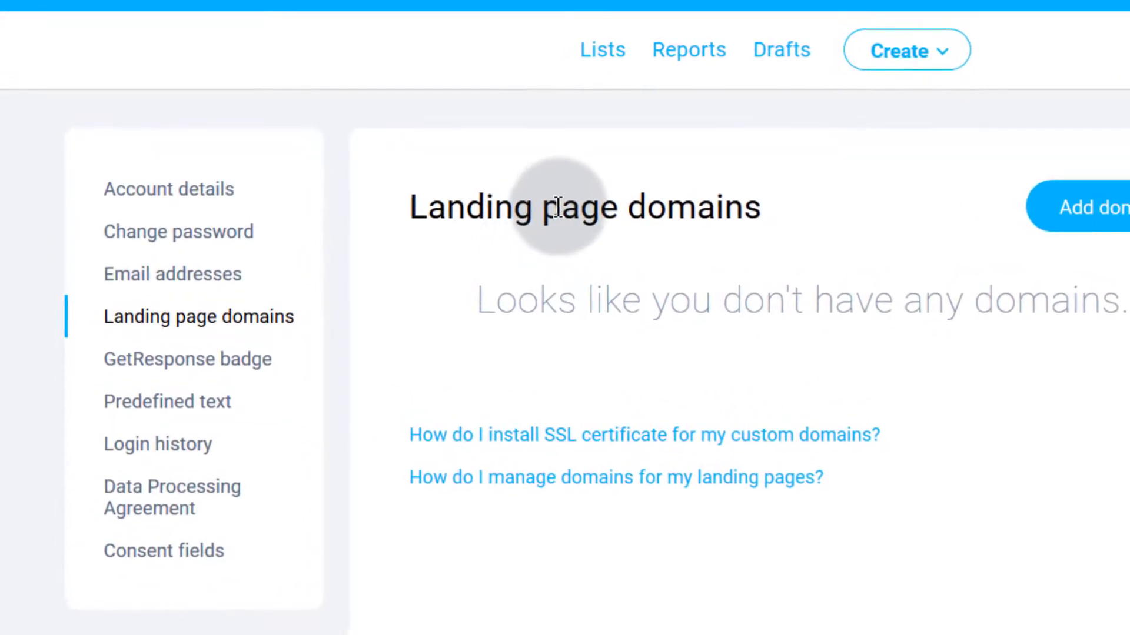
click(1094, 204)
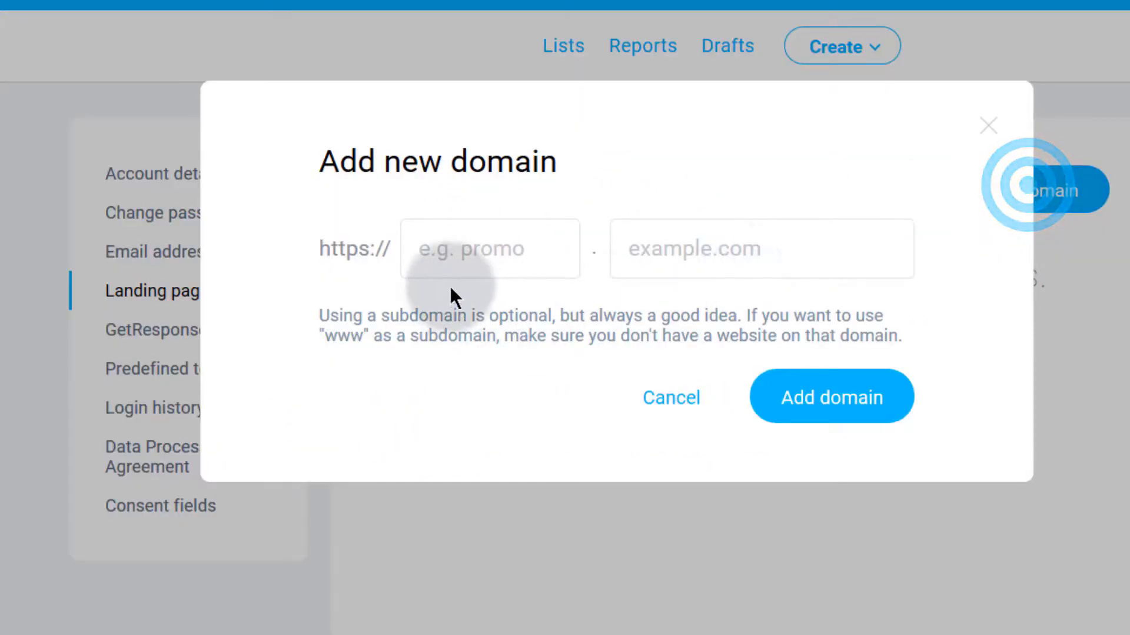
click(435, 252)
click(662, 244)
click(718, 238)
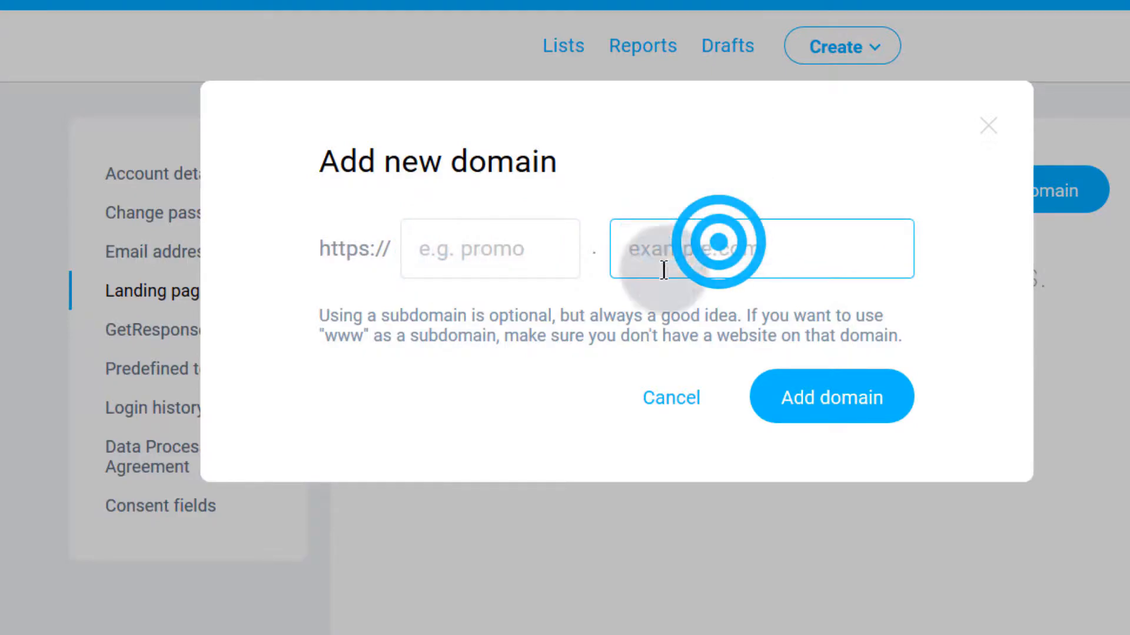
click(672, 412)
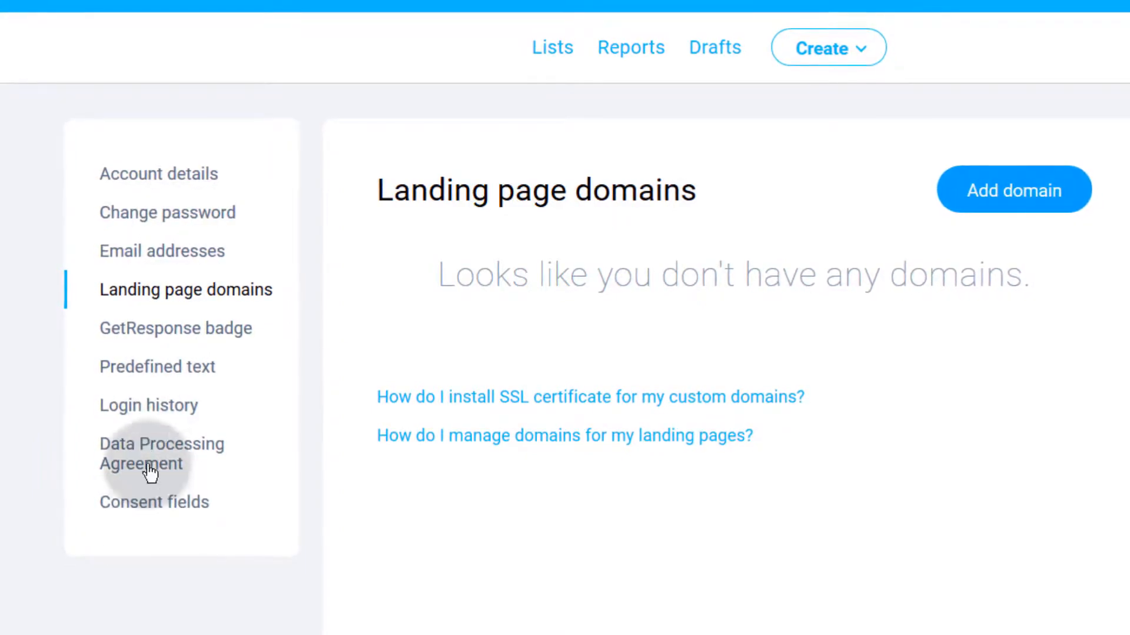
Step: Review the account's login history, then return to the dashboard
click(141, 405)
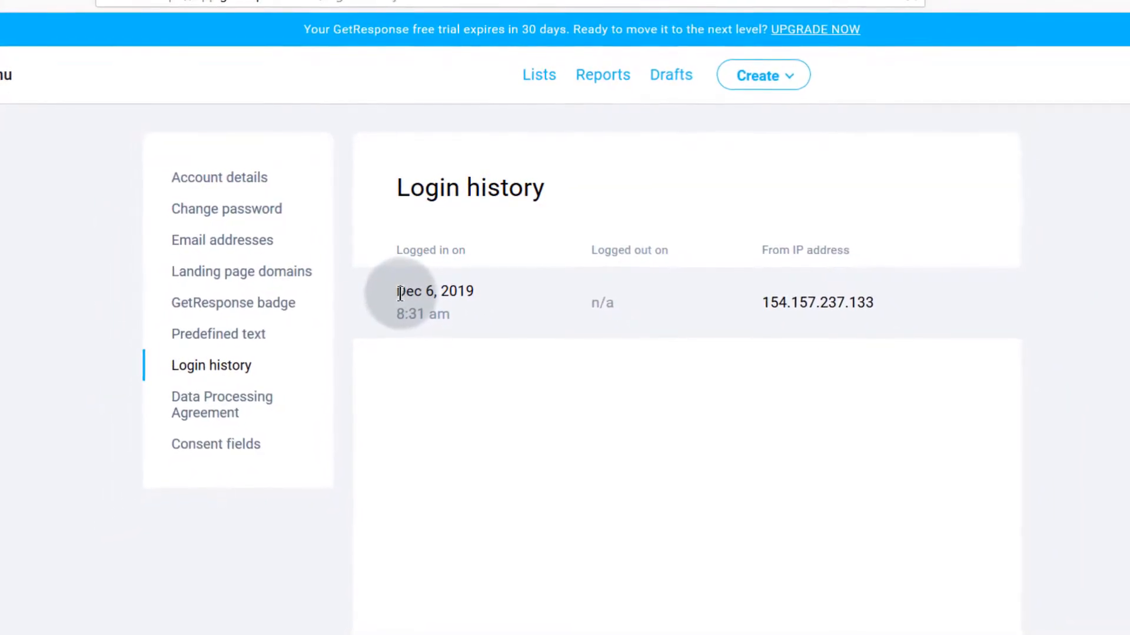
drag(396, 293, 470, 316)
click(474, 368)
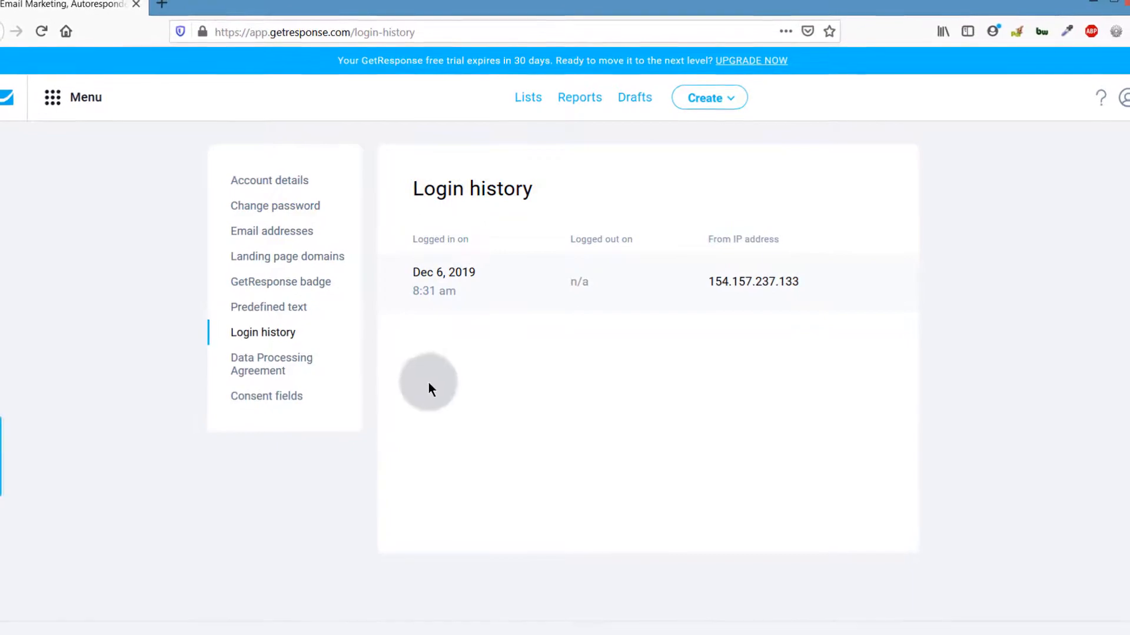
click(15, 100)
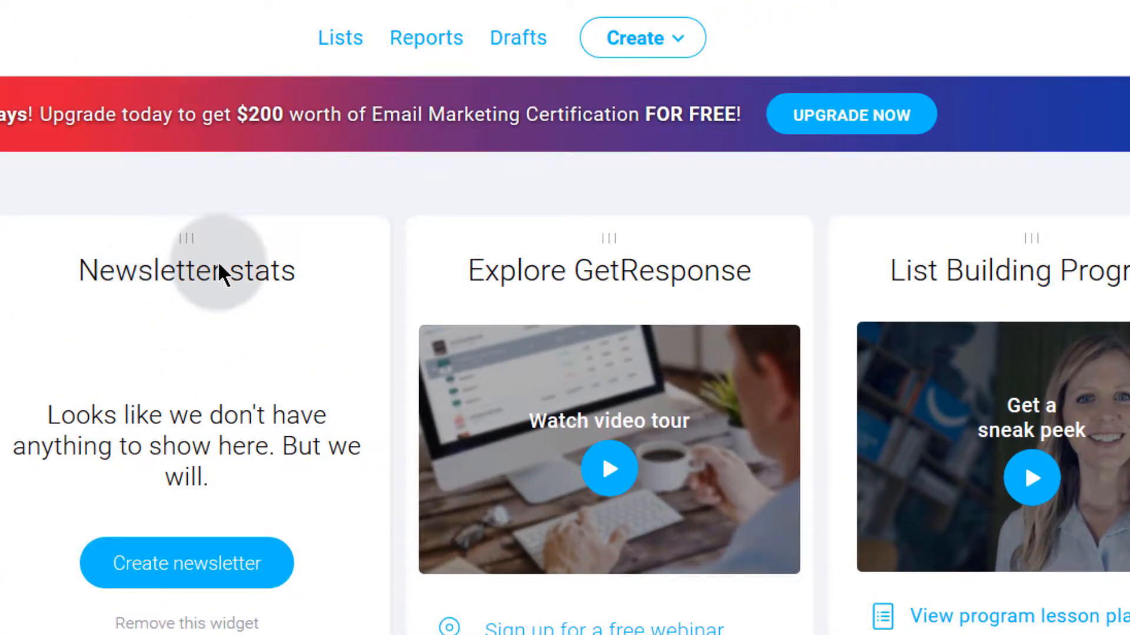
Step: Go to the Lists page and highlight the 1000-contacts trial limit text
click(339, 41)
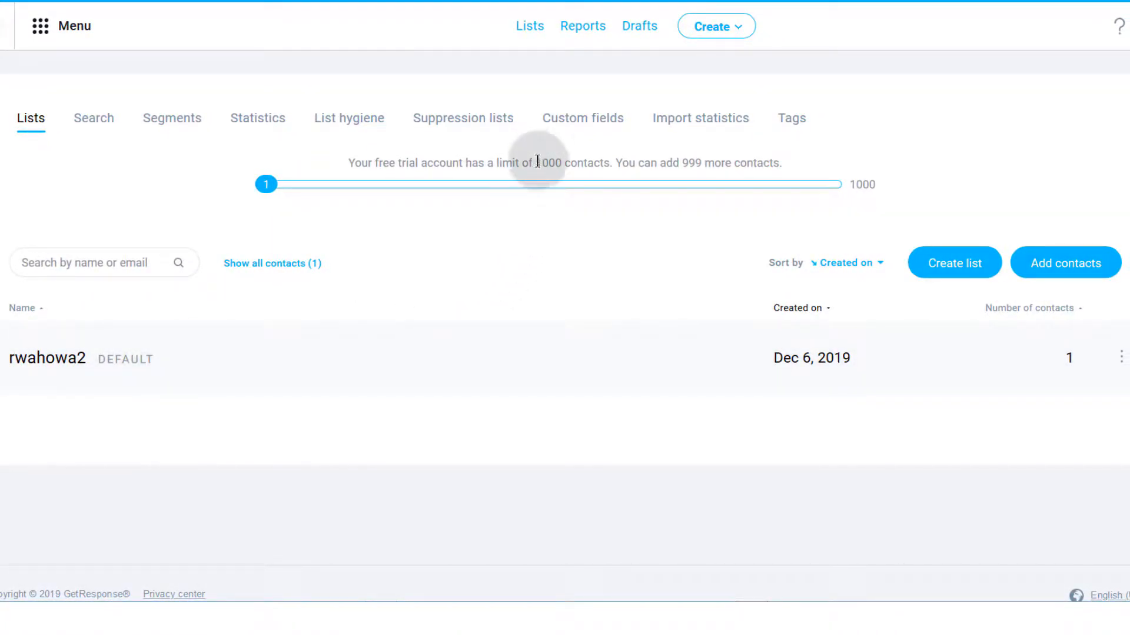
drag(537, 163, 608, 158)
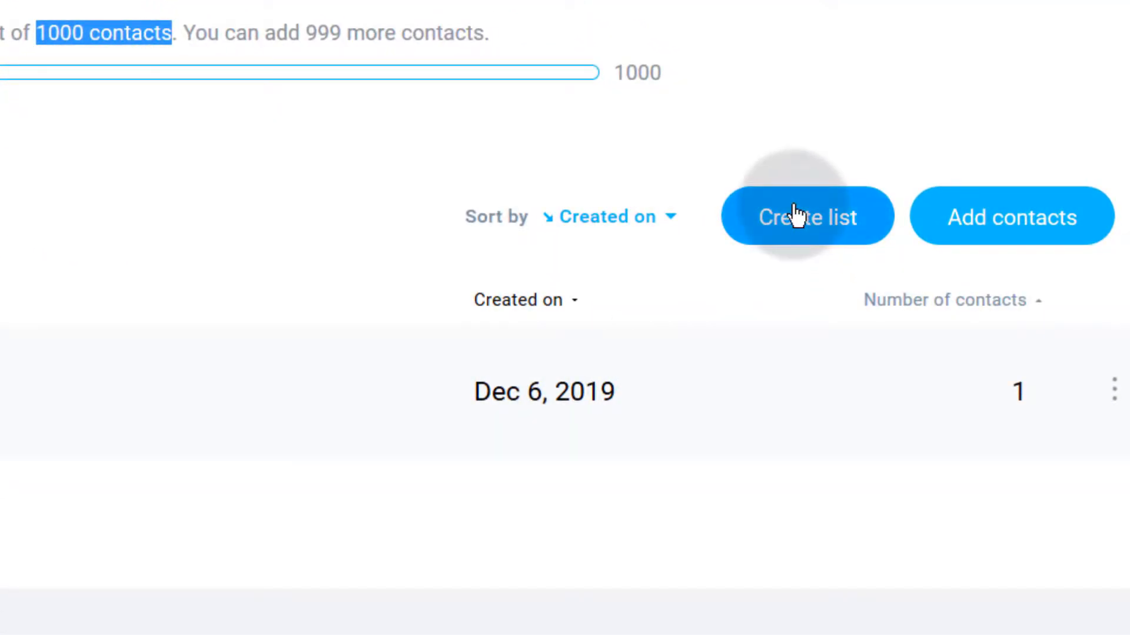
Step: Create a contact list named 'business2', fixing the name after an invalid first attempt
click(794, 217)
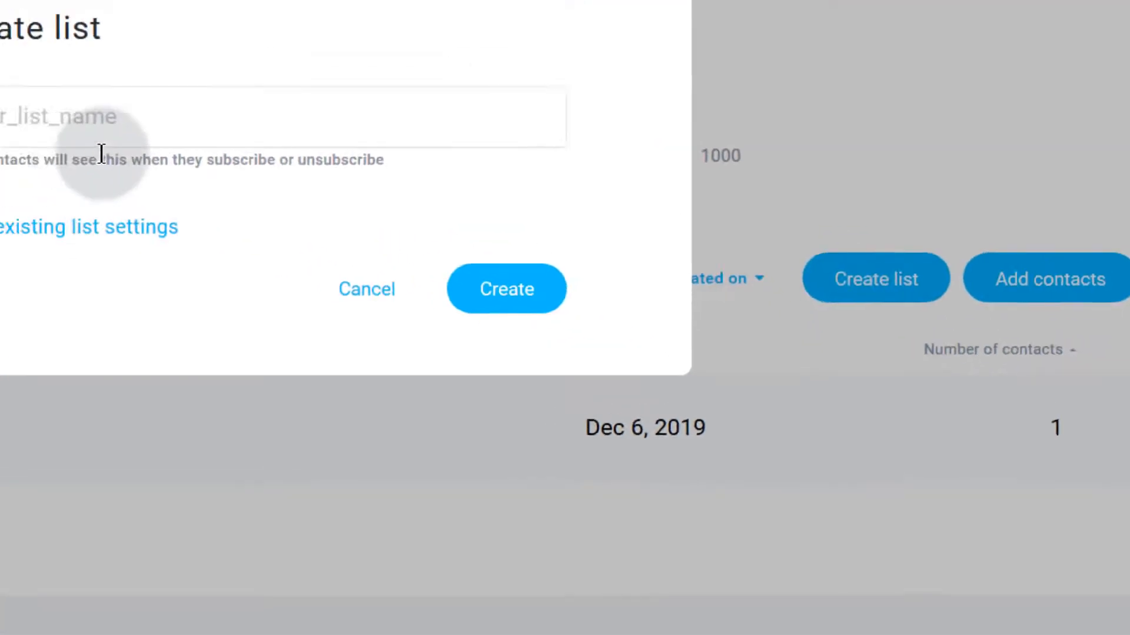
click(2, 100)
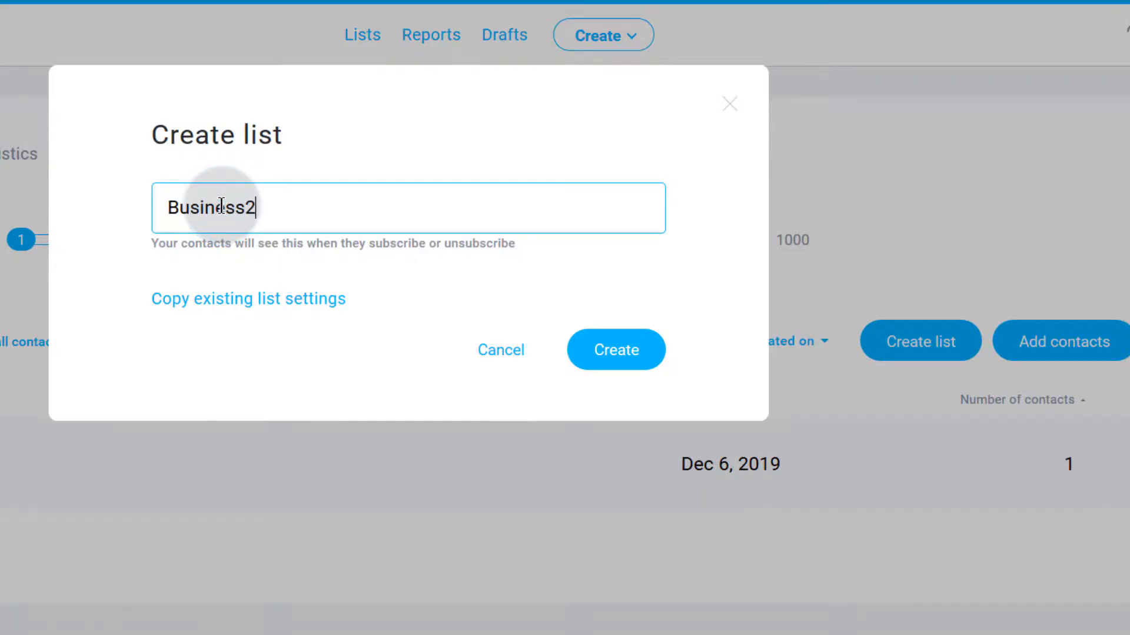
click(616, 350)
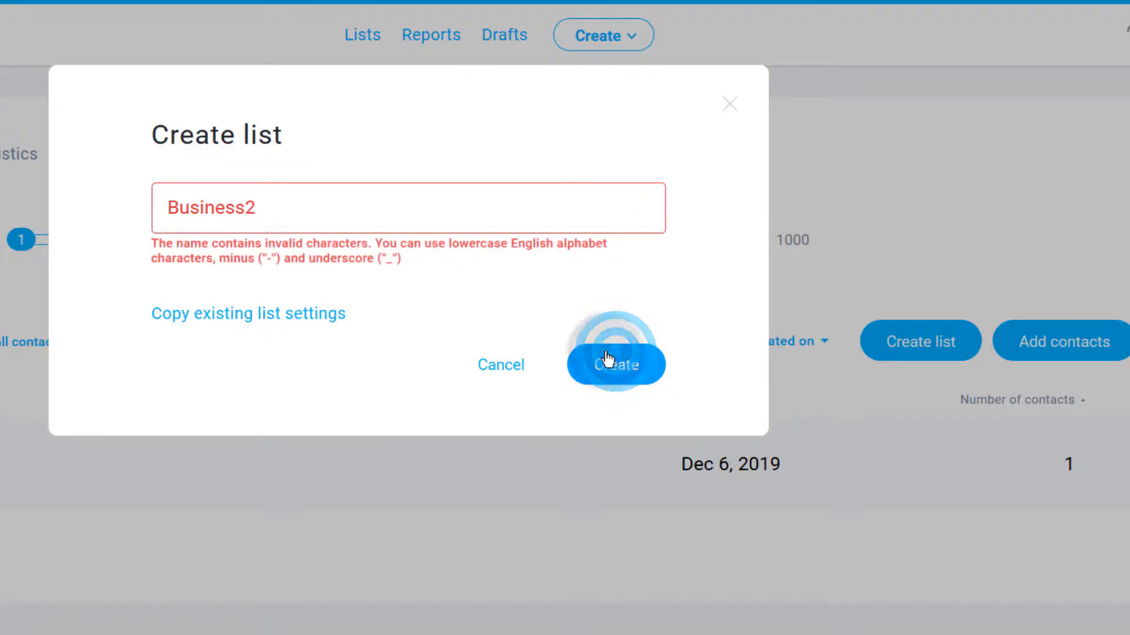
click(180, 204)
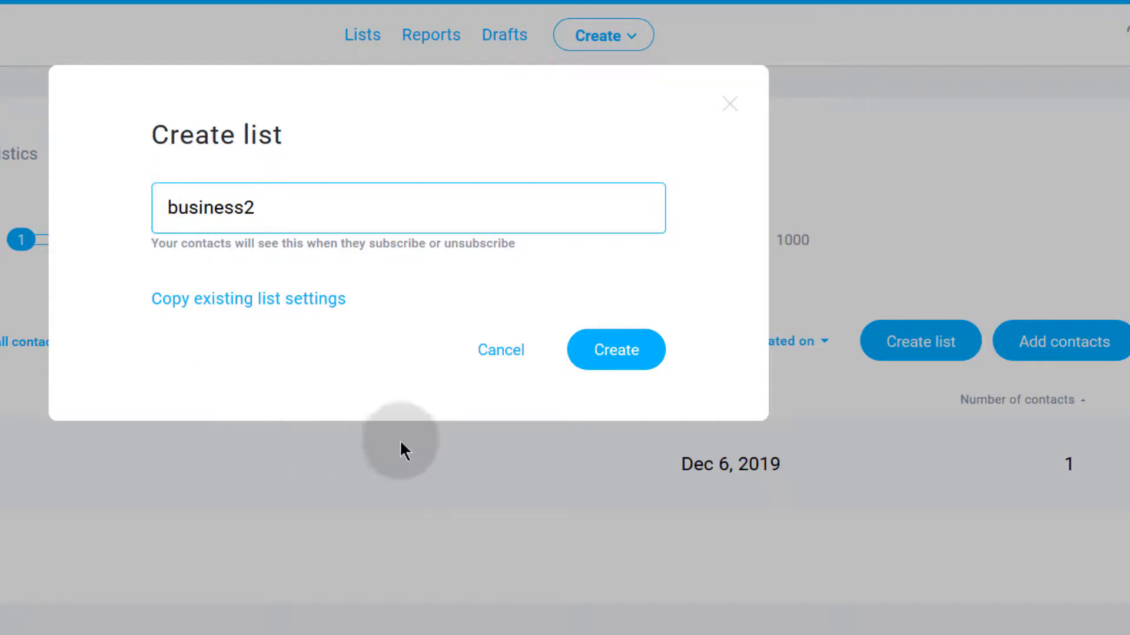
click(606, 353)
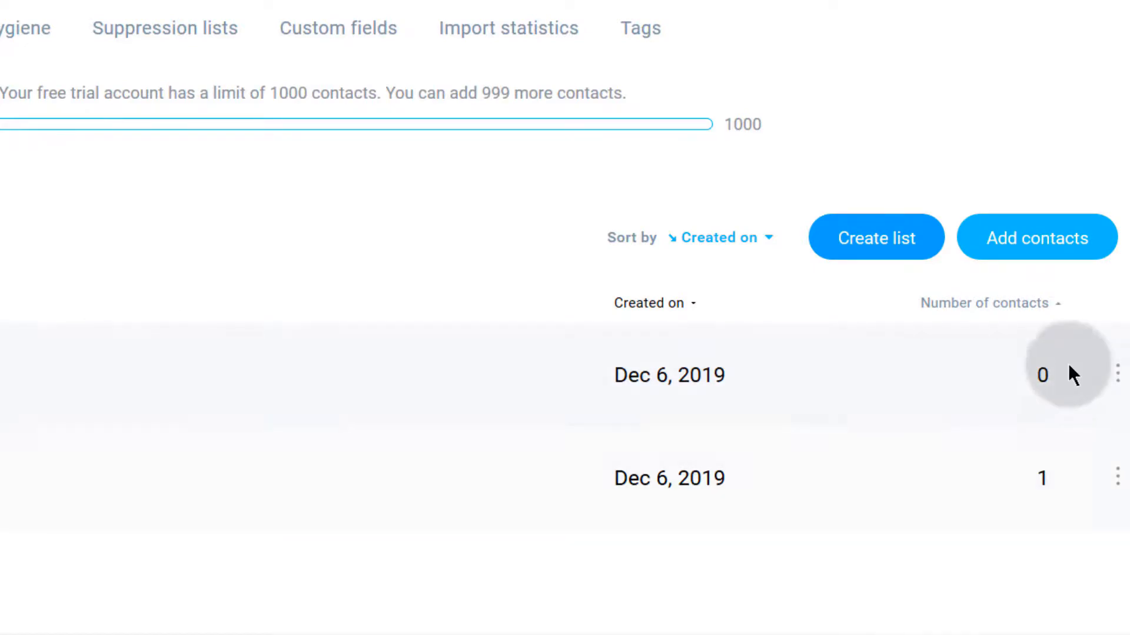
Step: Start adding contacts and pick business2 as the receiving list
click(1041, 235)
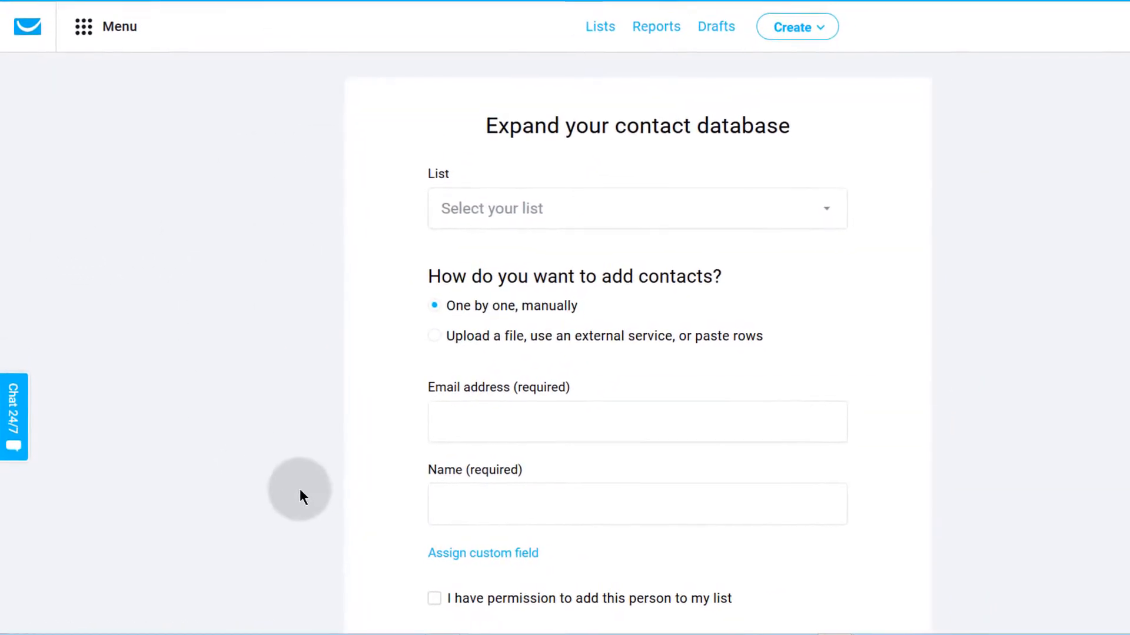
click(500, 210)
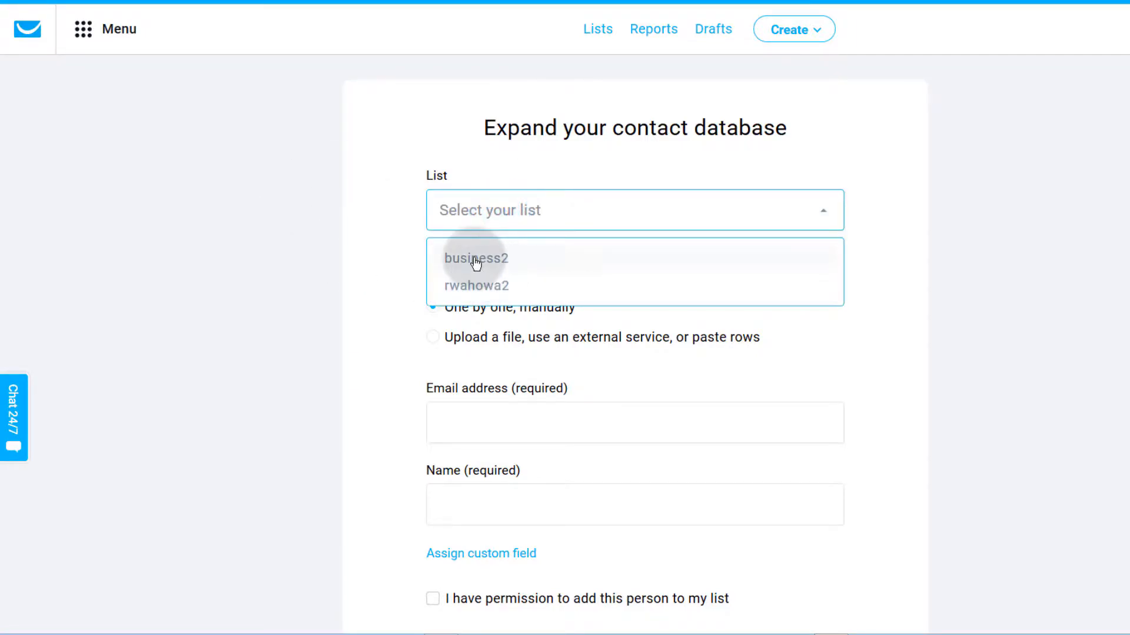
click(474, 259)
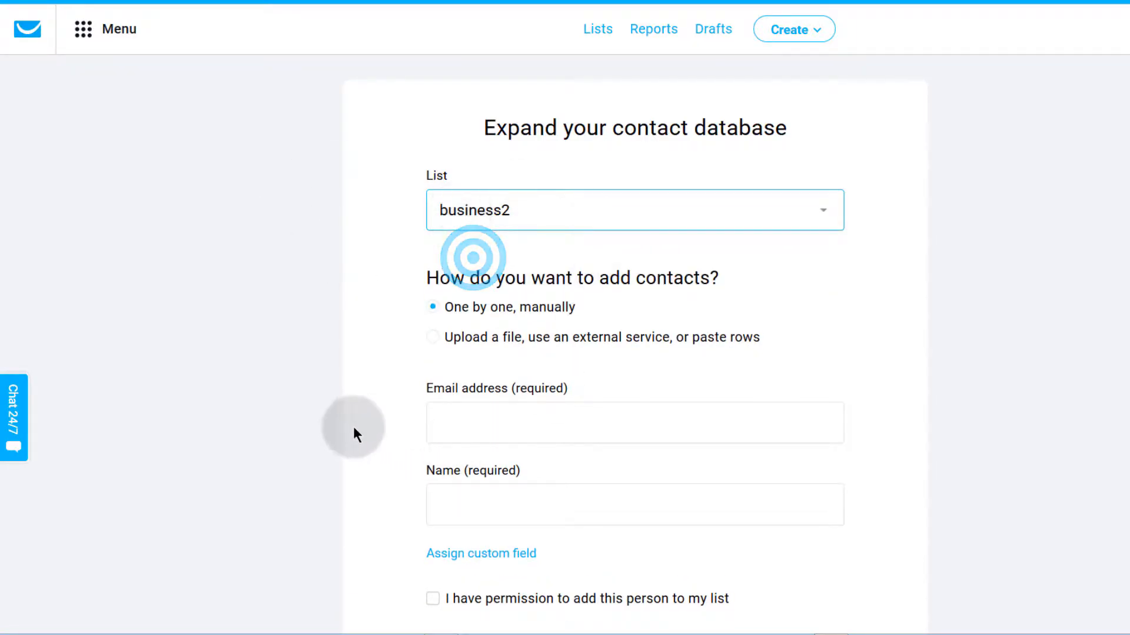
scroll(476, 412, down, 2)
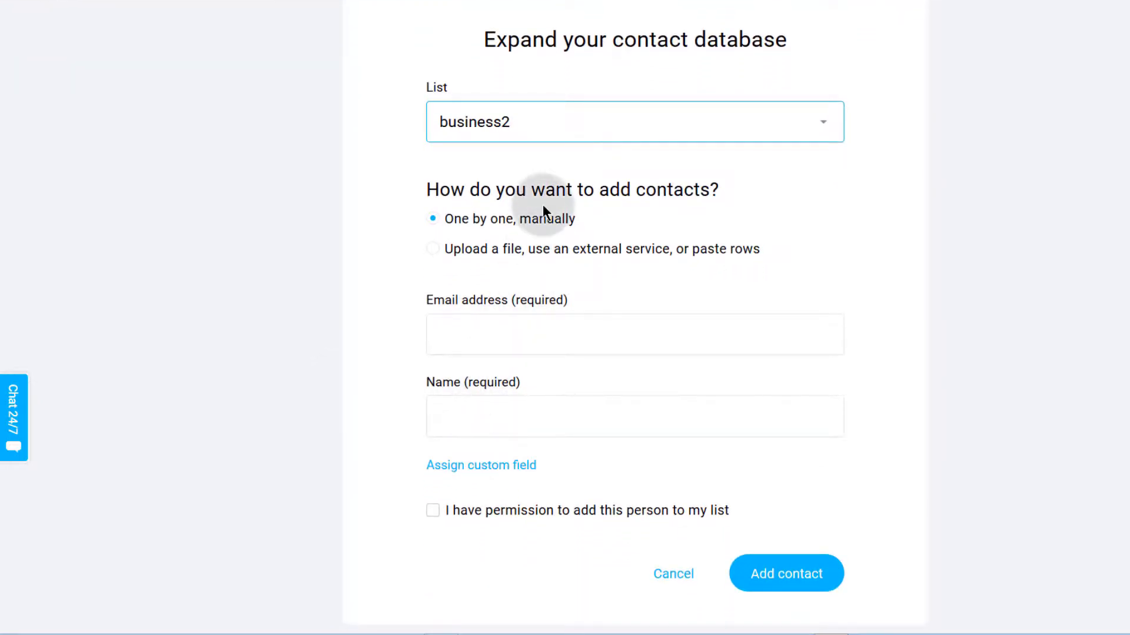
drag(445, 222, 578, 224)
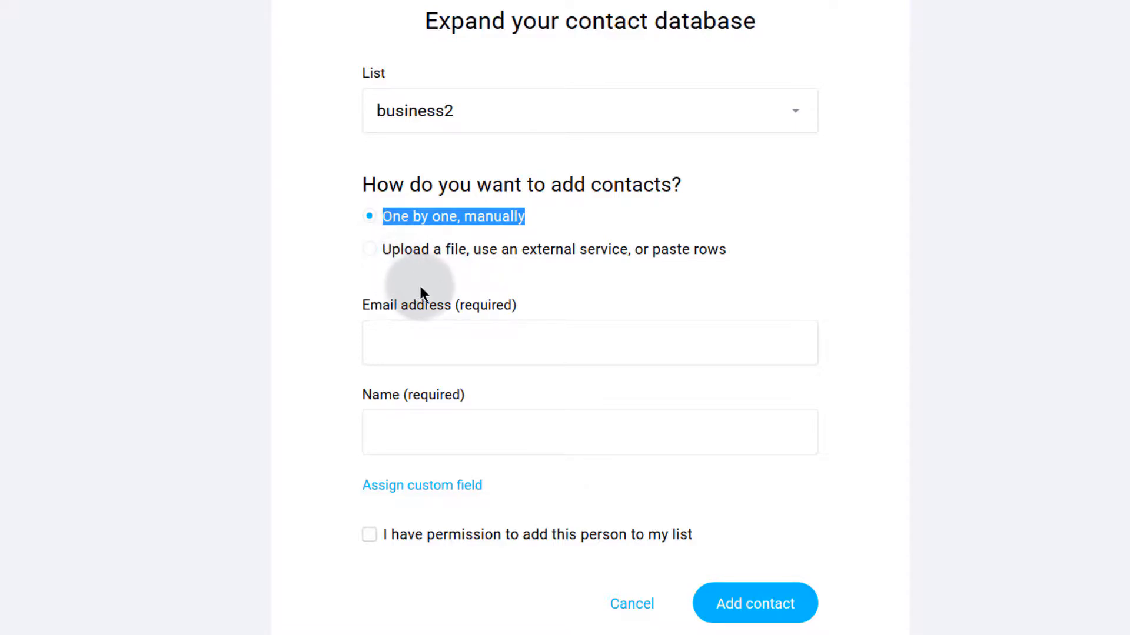
click(338, 272)
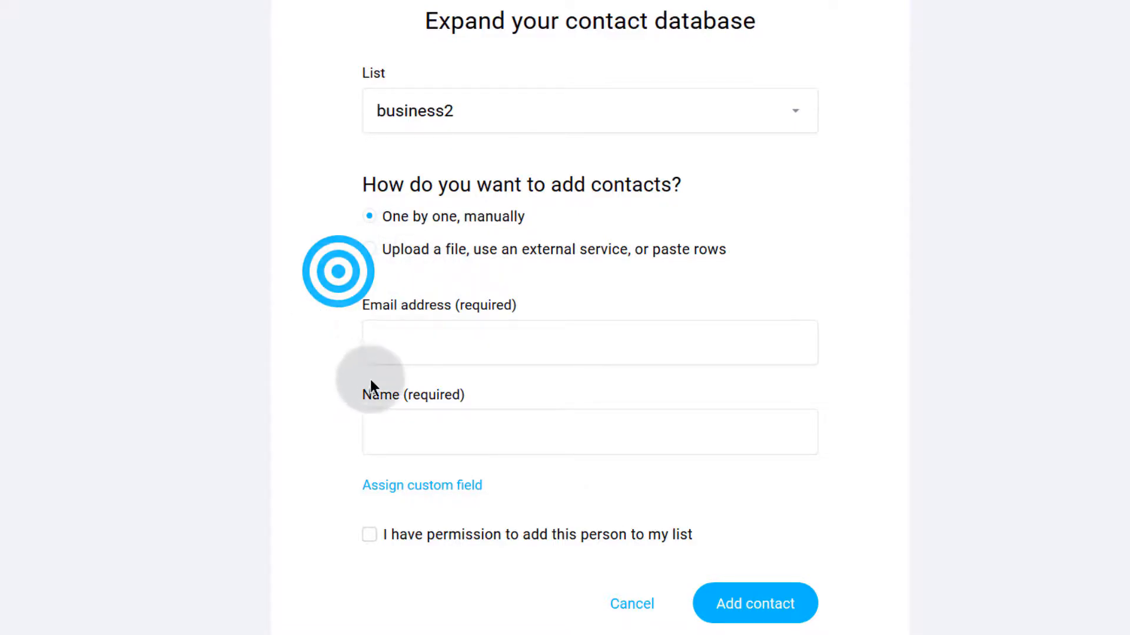
Step: Assign a 'url' custom field to the contact form alongside email and name
click(389, 339)
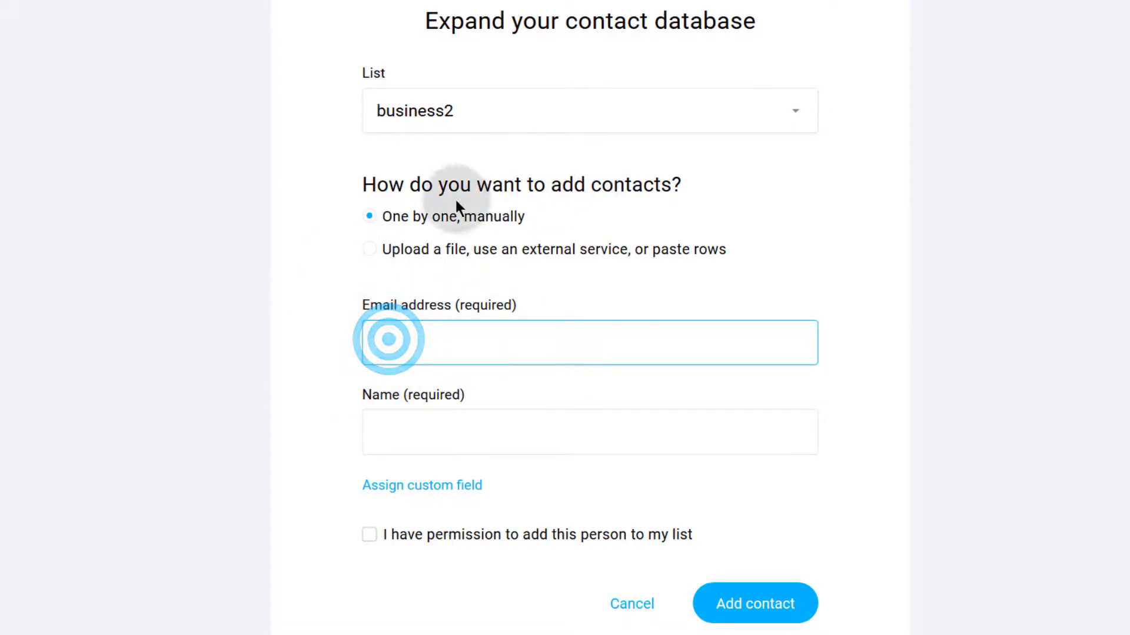
click(384, 334)
scroll(354, 358, down, 1)
click(383, 340)
click(423, 398)
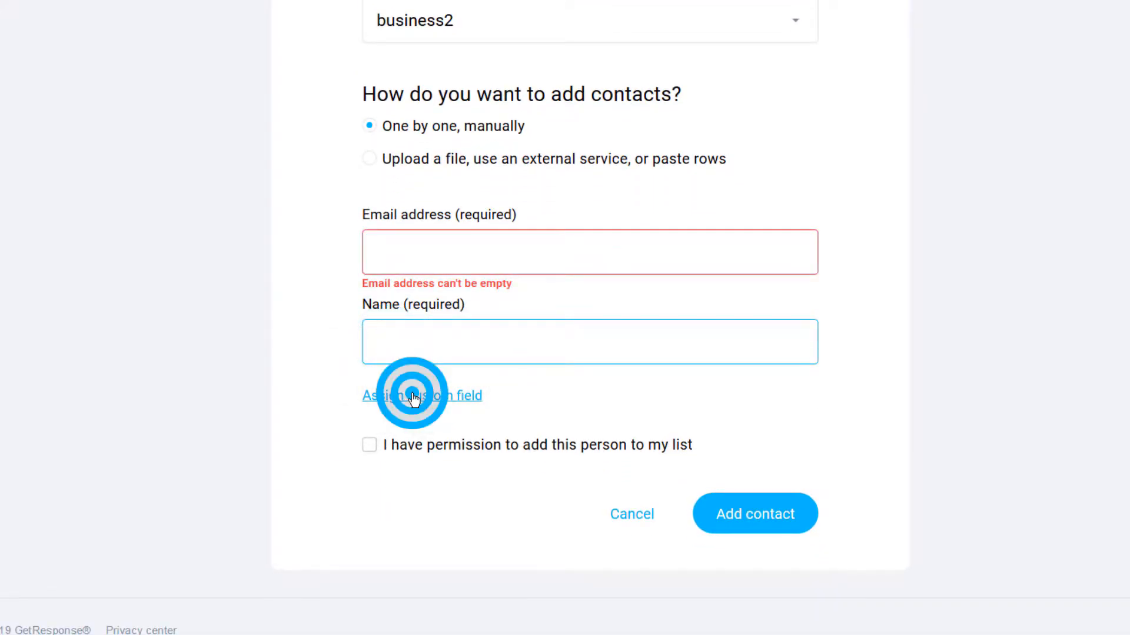
click(447, 430)
scroll(448, 432, down, 4)
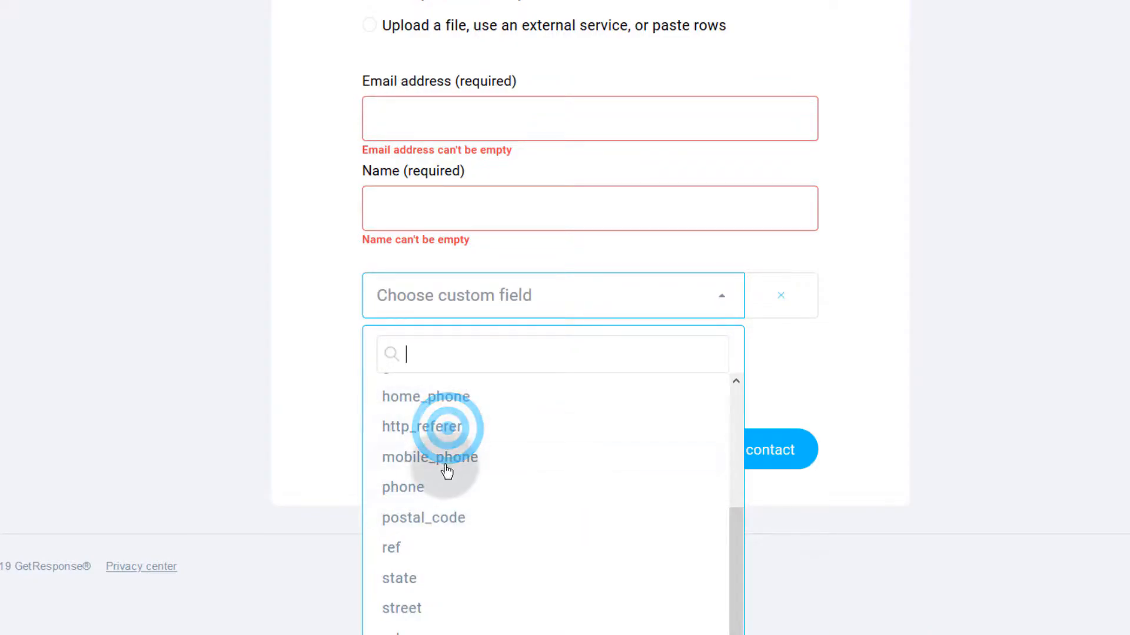
scroll(444, 476, down, 1)
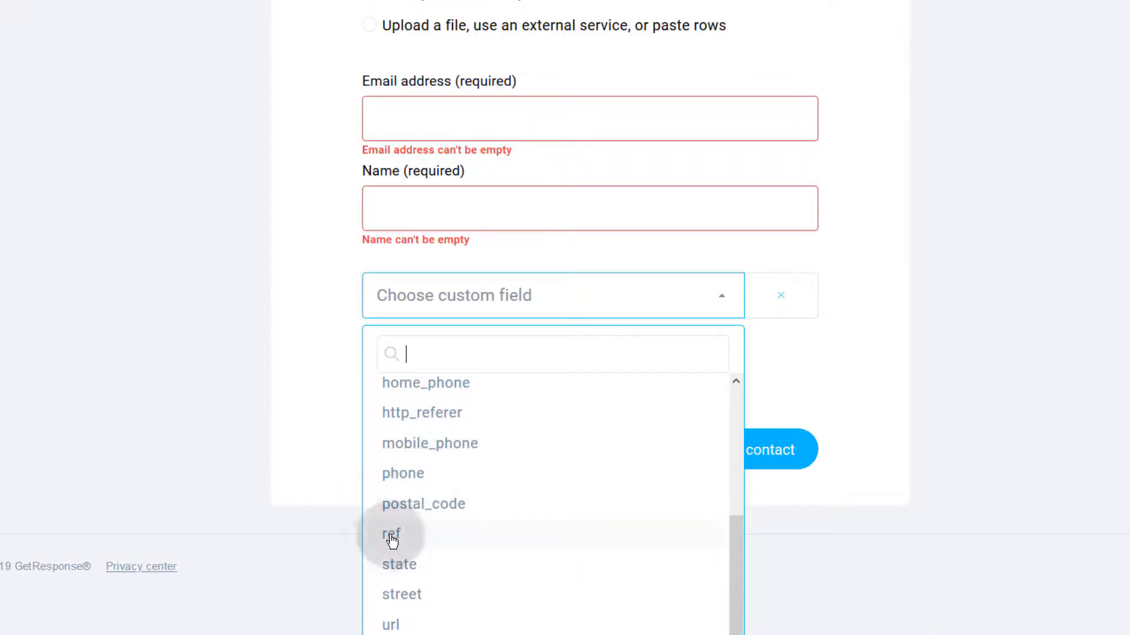
click(393, 628)
click(407, 263)
click(508, 361)
click(390, 270)
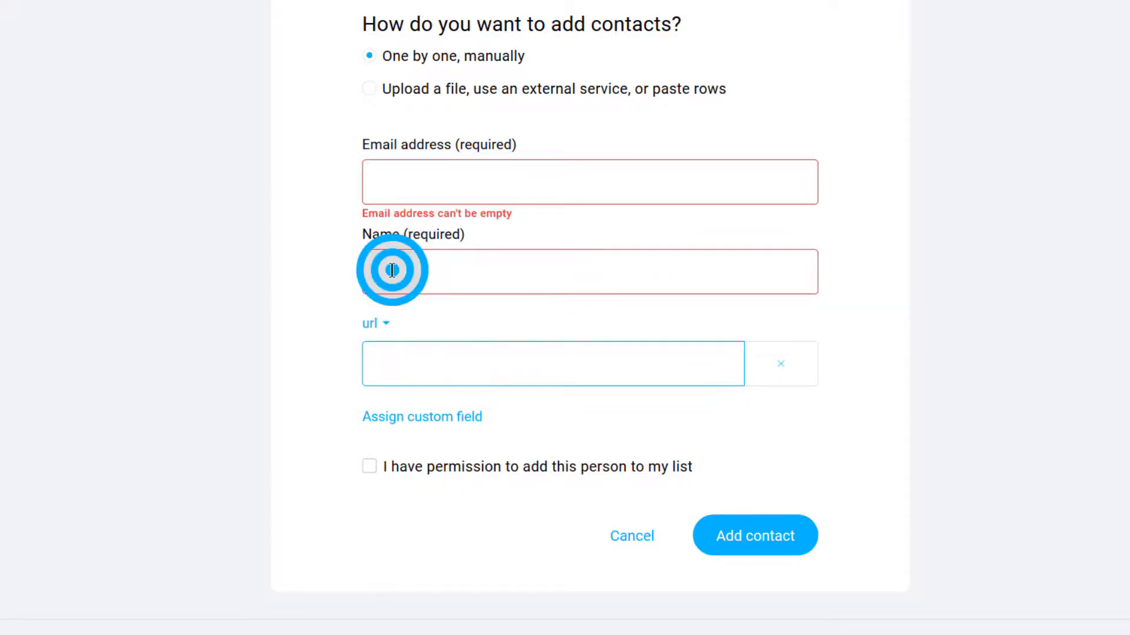
scroll(391, 529, down, 1)
Step: Tick the permission checkbox and confirm business2 stays the selected list
click(365, 451)
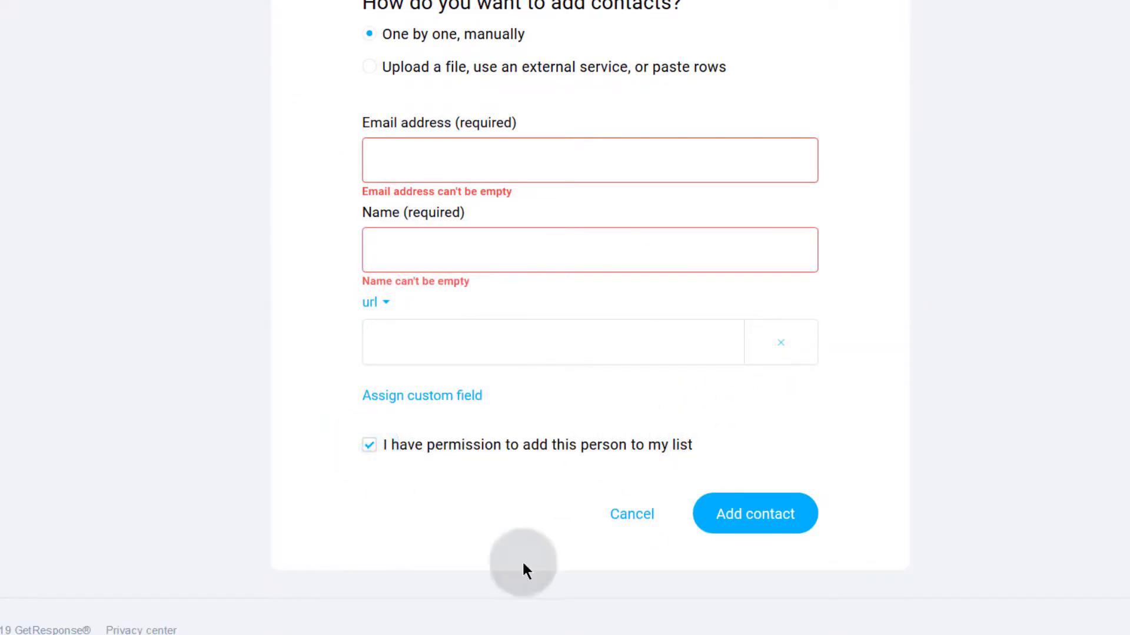
click(383, 161)
click(403, 252)
click(391, 338)
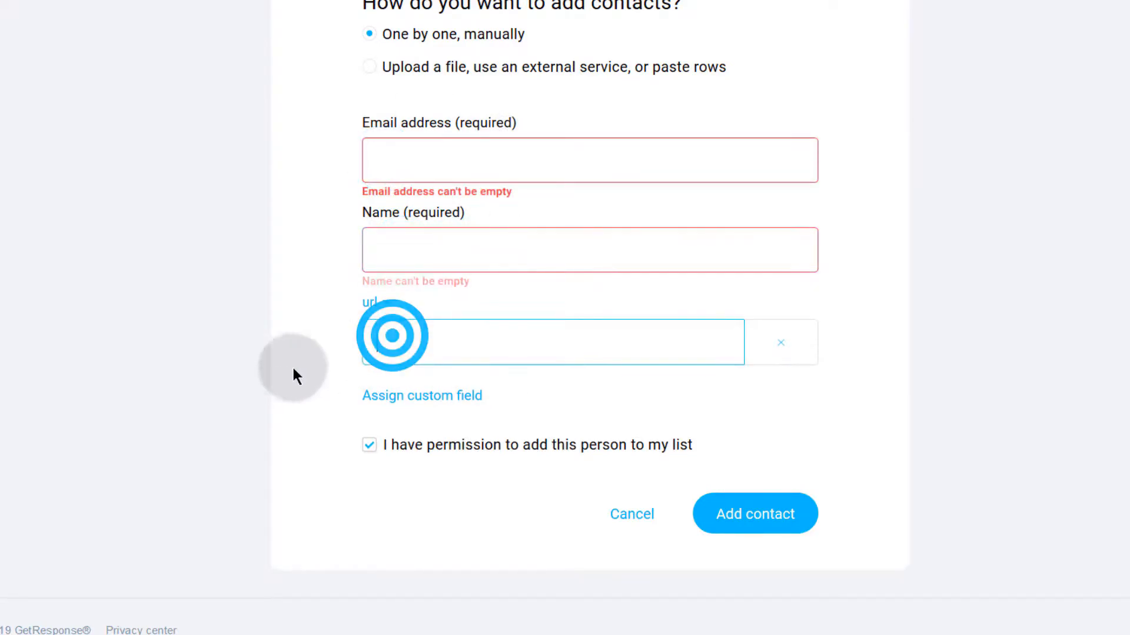
click(416, 439)
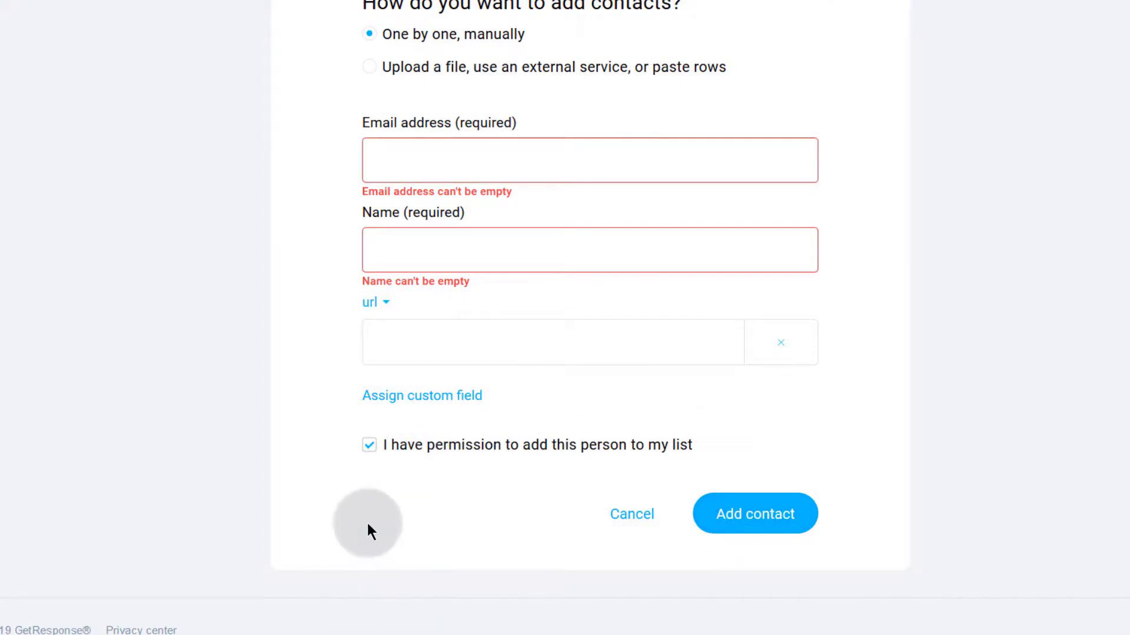
scroll(368, 529, up, 5)
click(450, 205)
click(406, 213)
click(283, 245)
scroll(284, 277, down, 5)
click(399, 65)
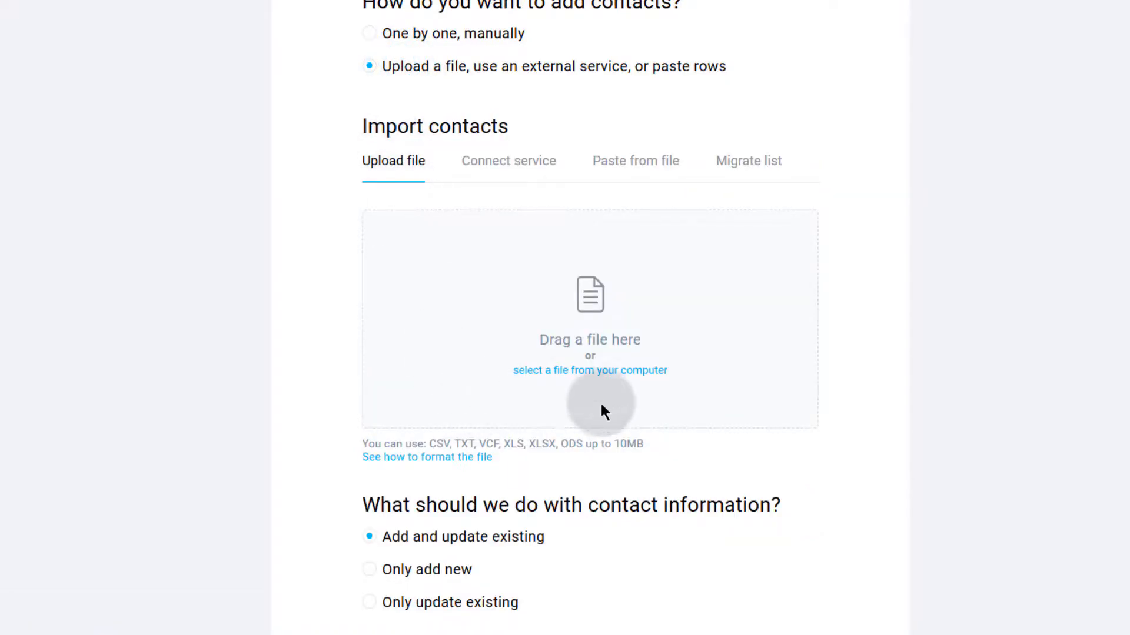
drag(429, 444, 670, 450)
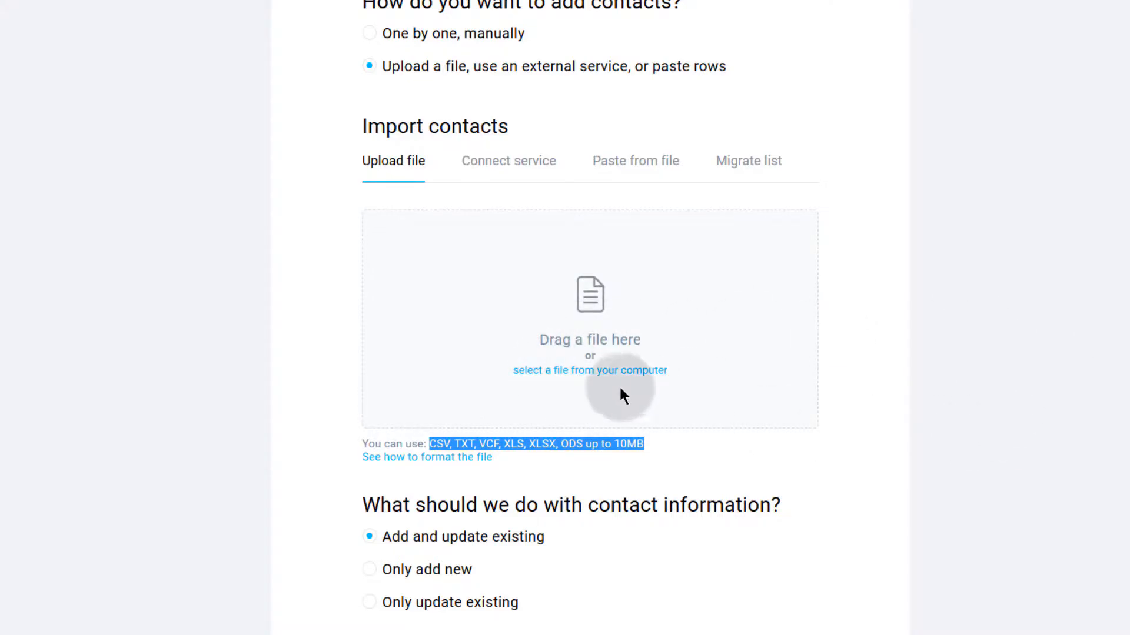
click(498, 160)
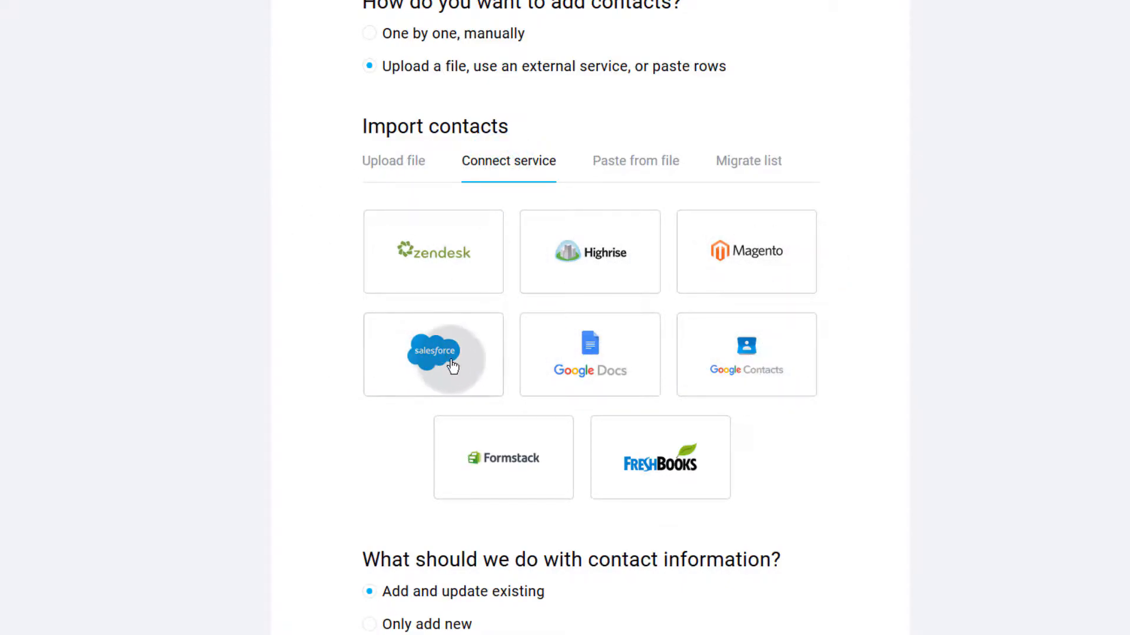
click(632, 164)
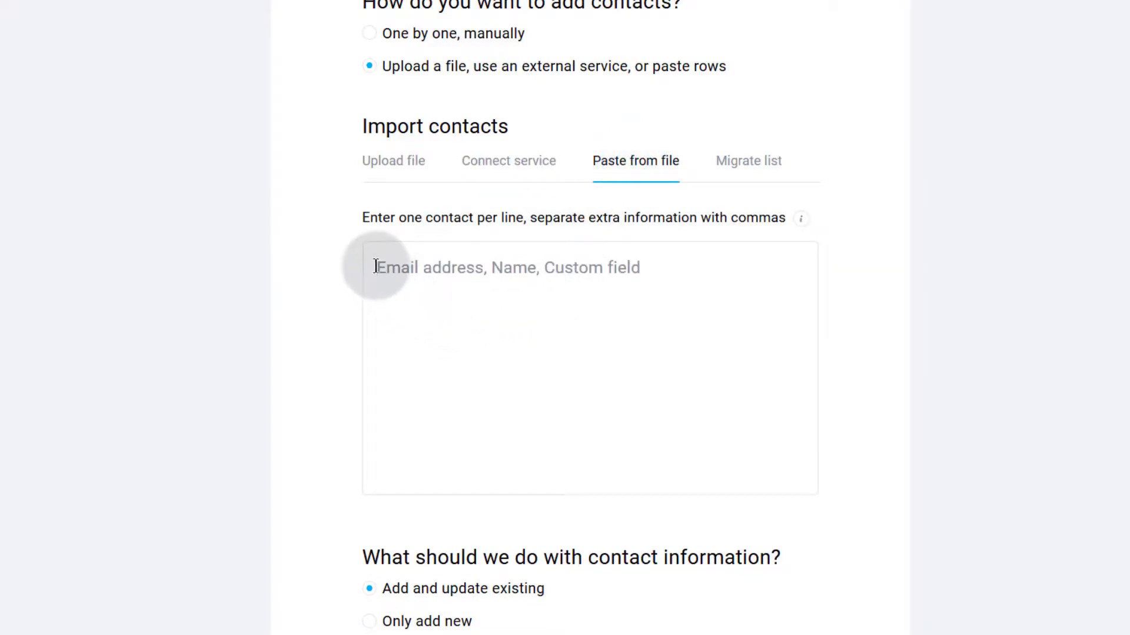
click(375, 265)
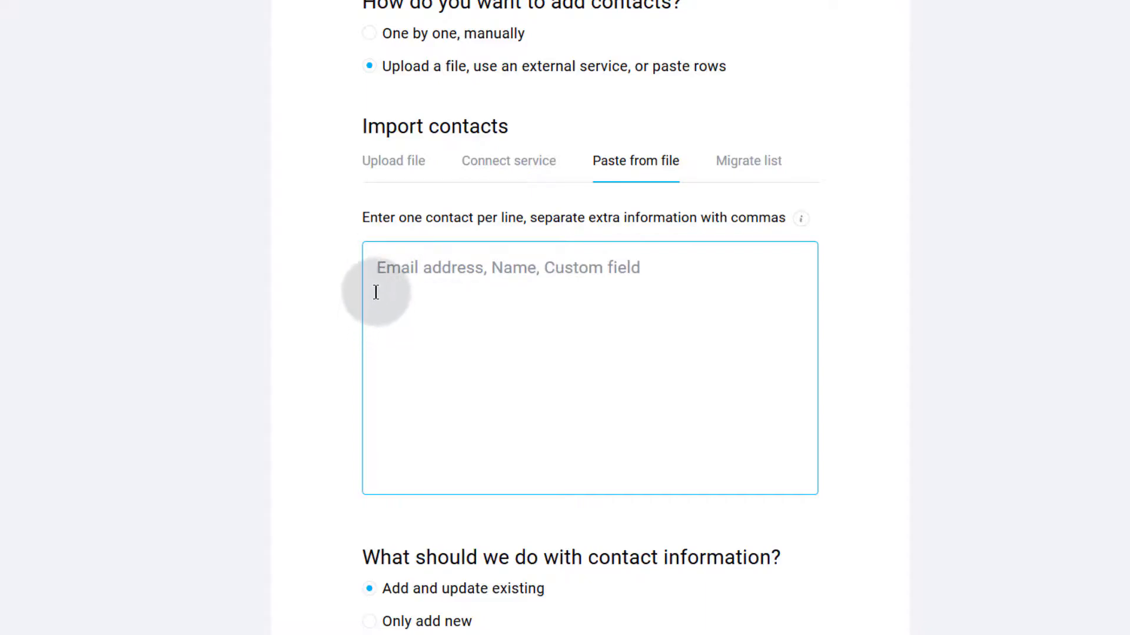
click(379, 267)
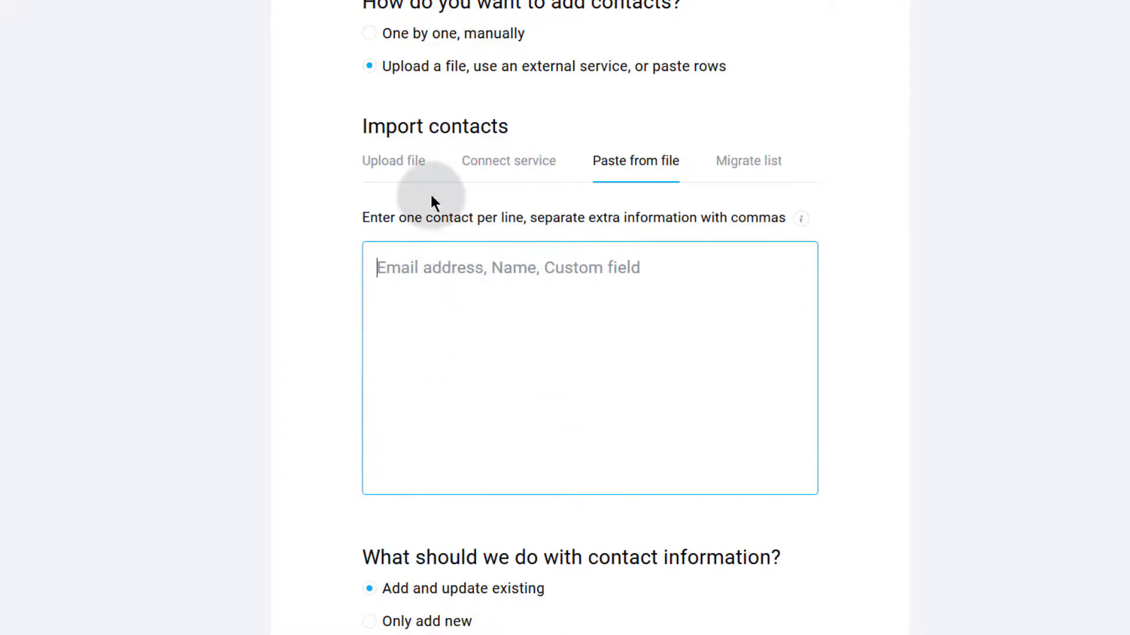
scroll(409, 438, down, 5)
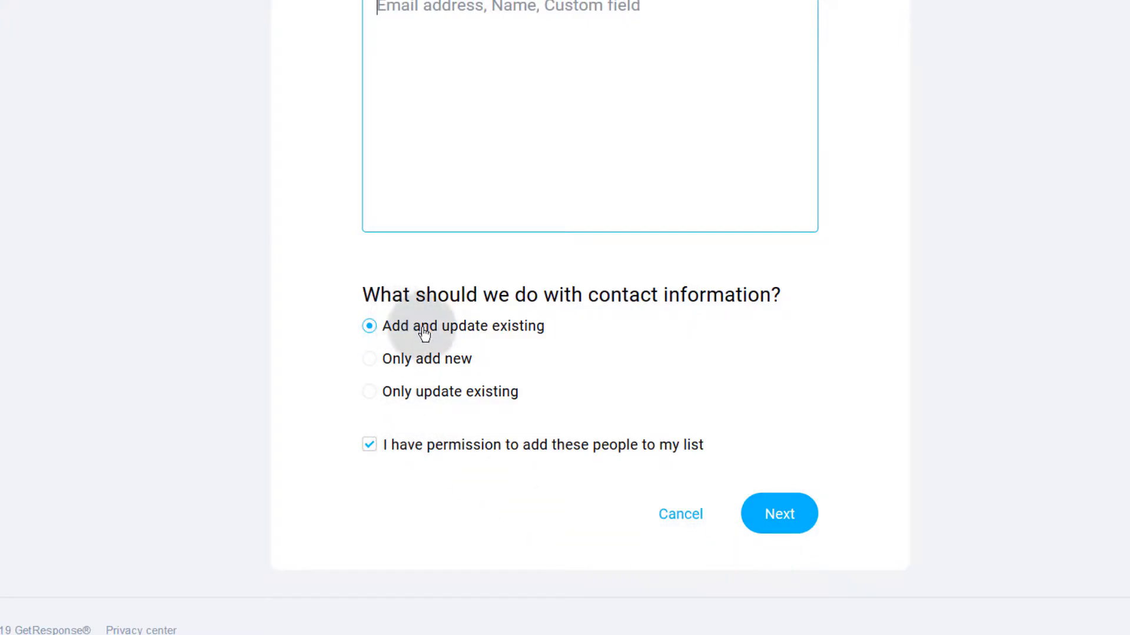
scroll(463, 352, up, 9)
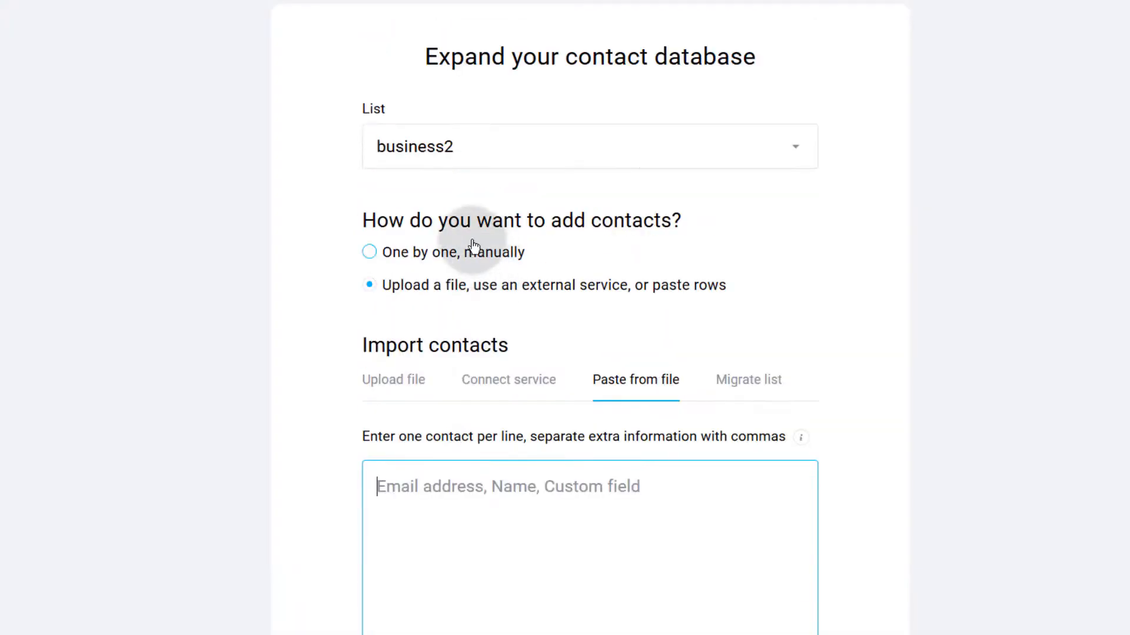
click(403, 385)
scroll(394, 381, down, 9)
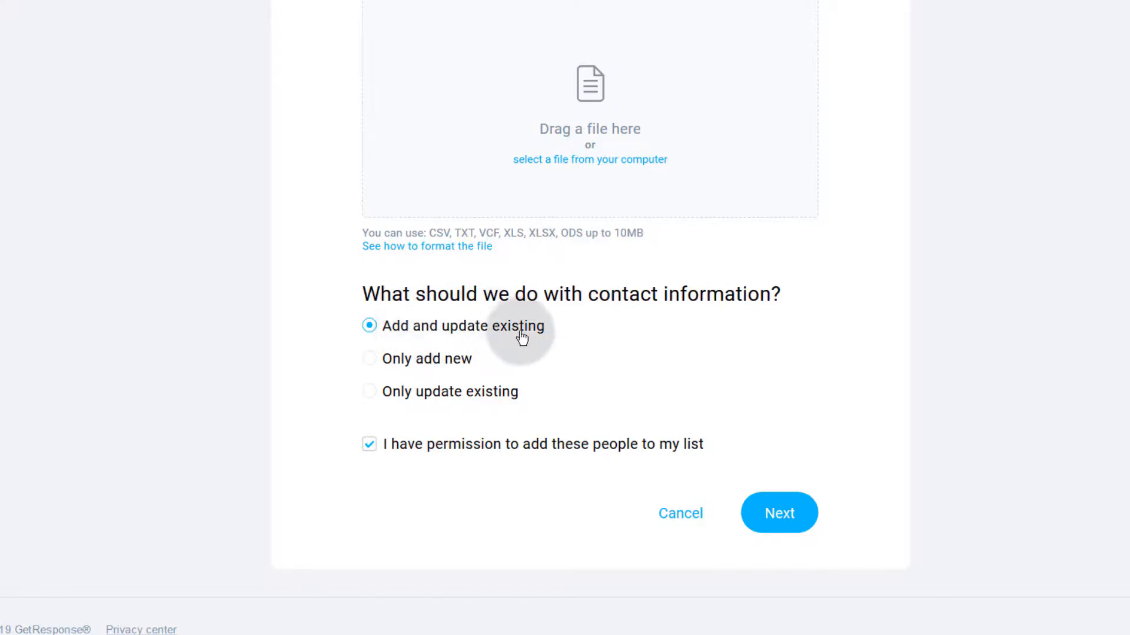
click(388, 360)
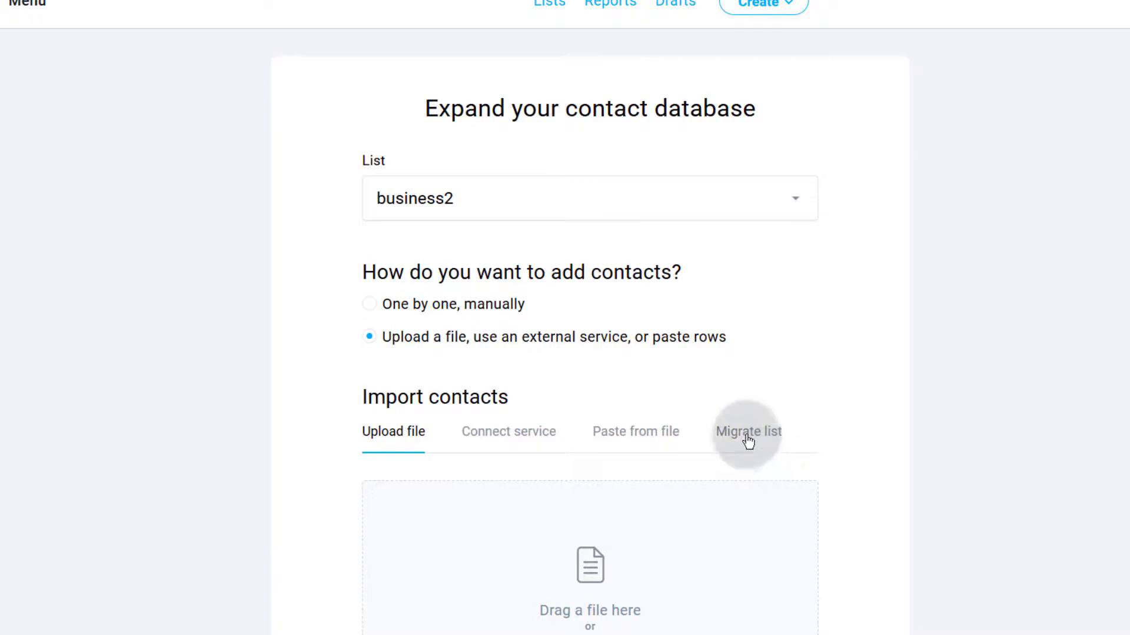
Step: Choose MailChimp as the migration source, then cancel the import back to Lists
click(748, 438)
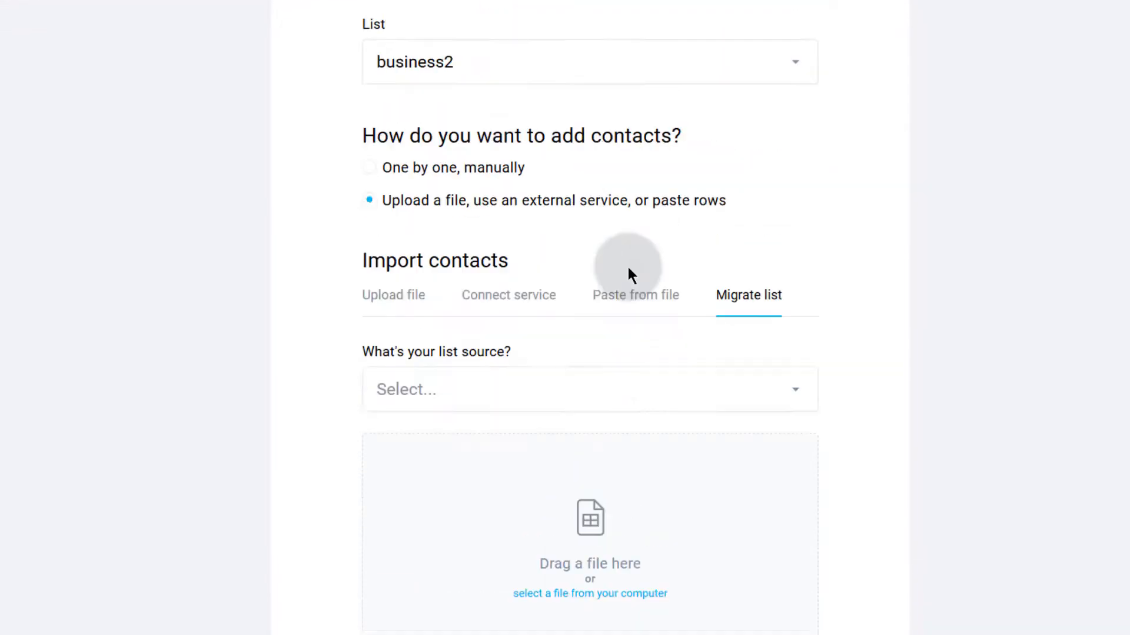
click(404, 339)
click(405, 418)
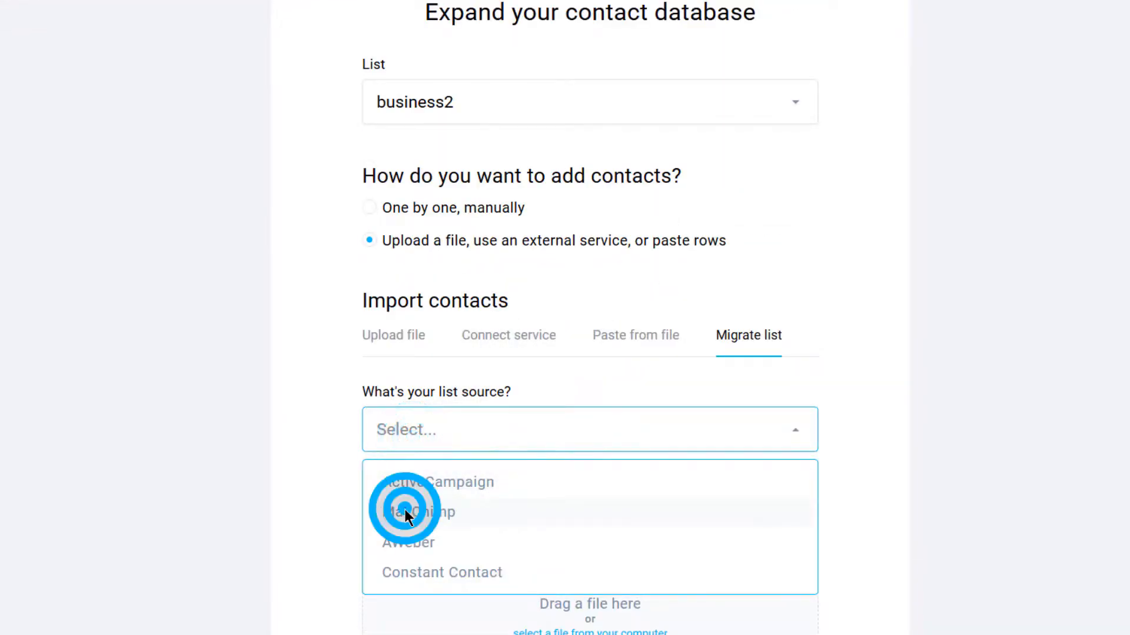
scroll(320, 494, down, 7)
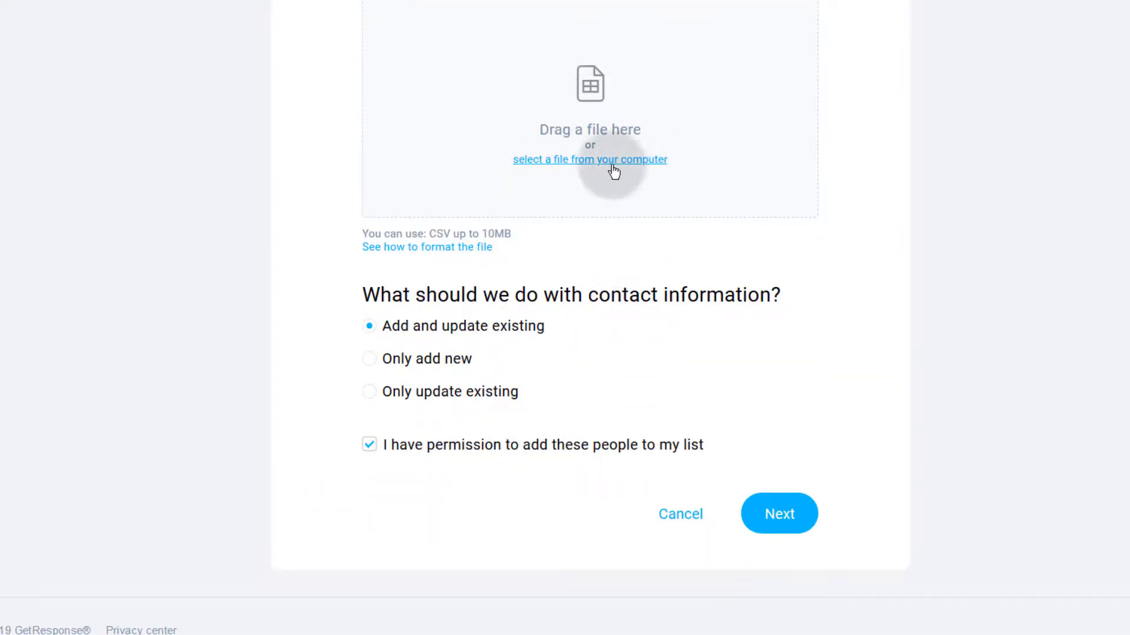
scroll(599, 218, up, 5)
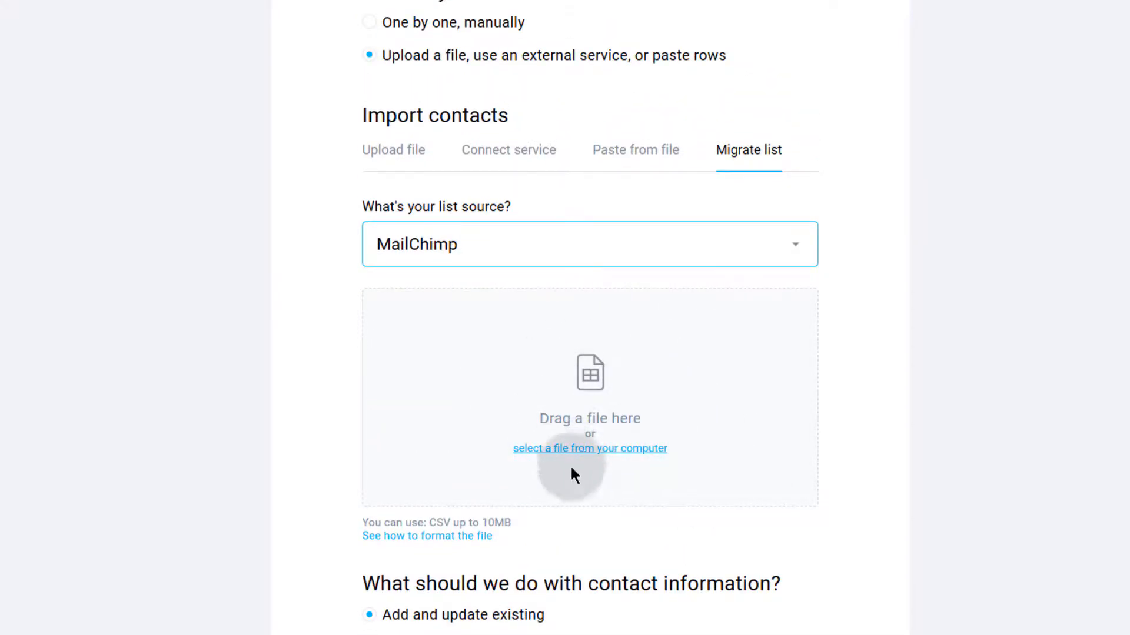
scroll(575, 459, down, 5)
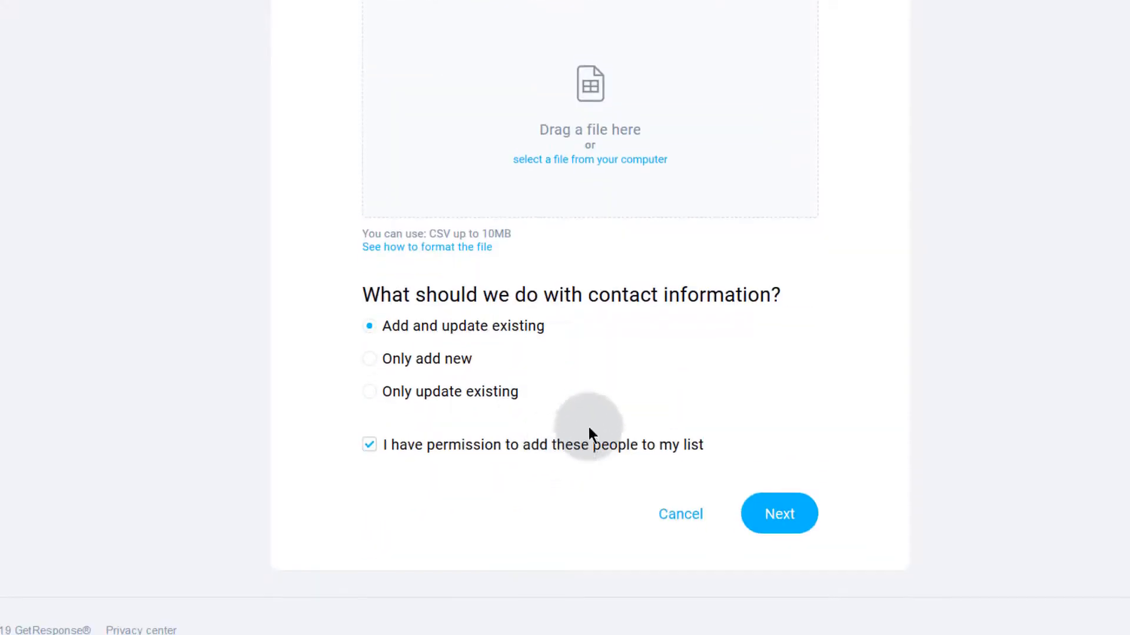
scroll(659, 323, up, 10)
scroll(655, 323, down, 5)
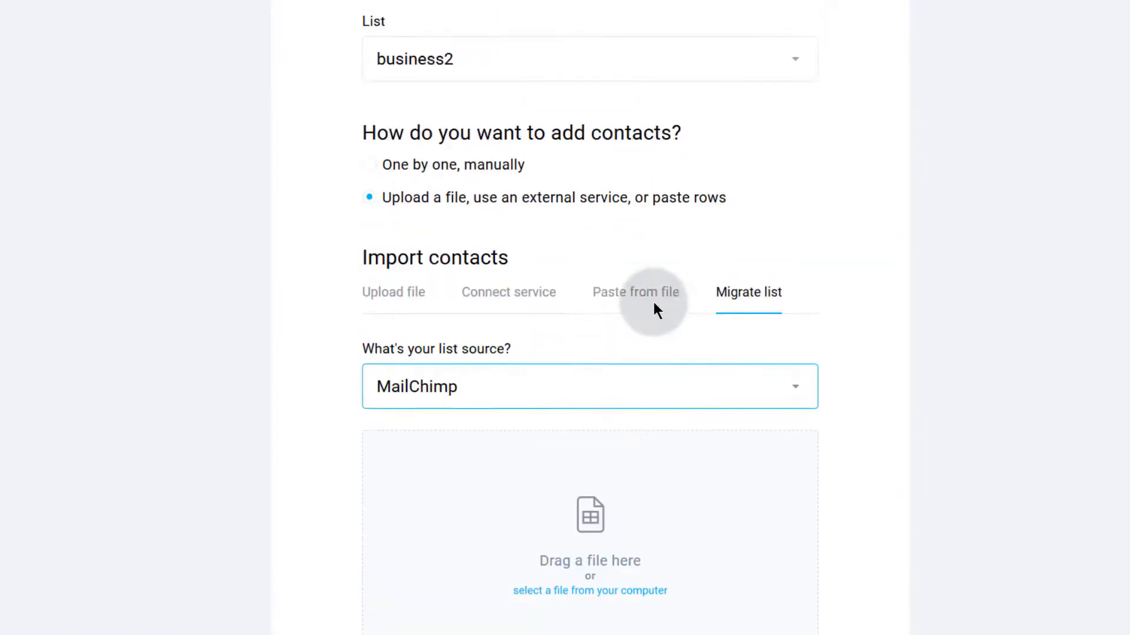
scroll(656, 310, up, 5)
scroll(659, 309, down, 10)
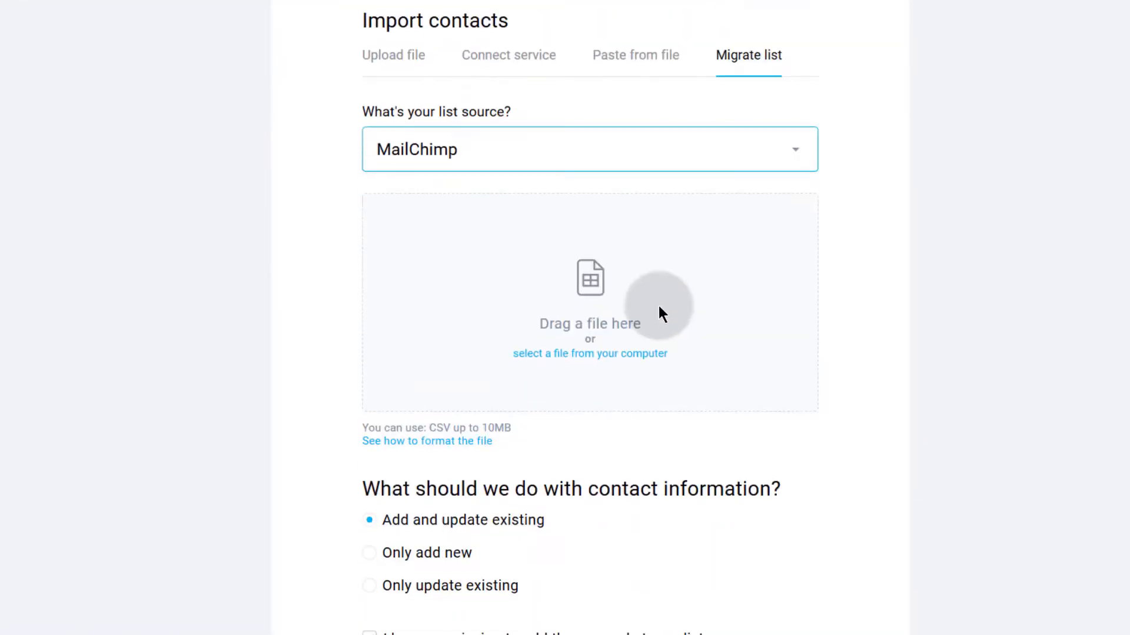
click(687, 513)
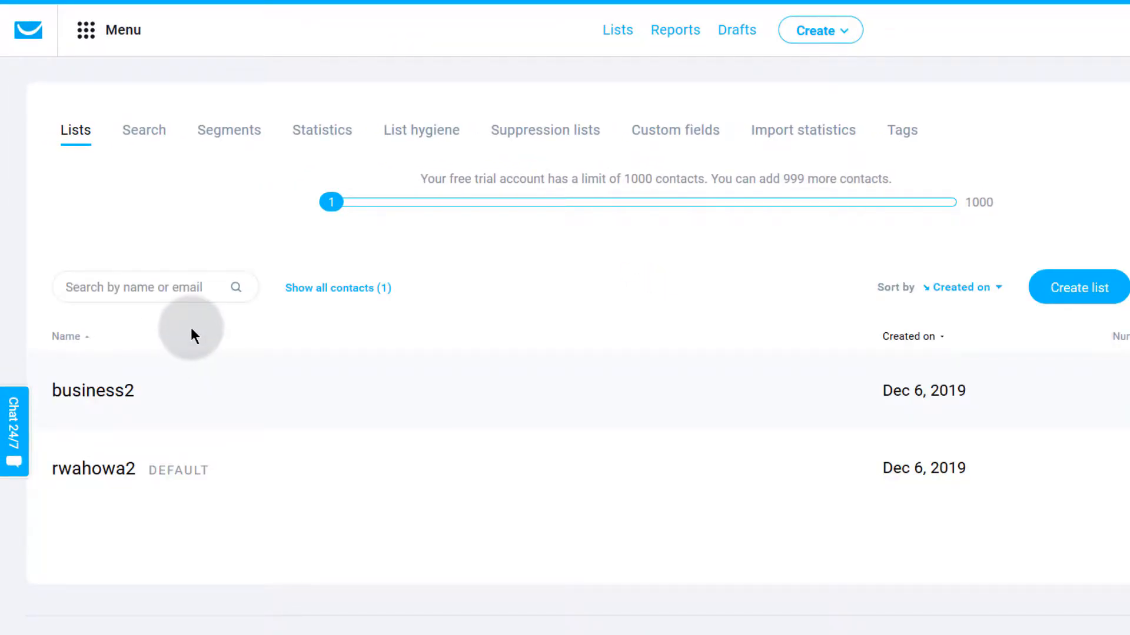
click(95, 36)
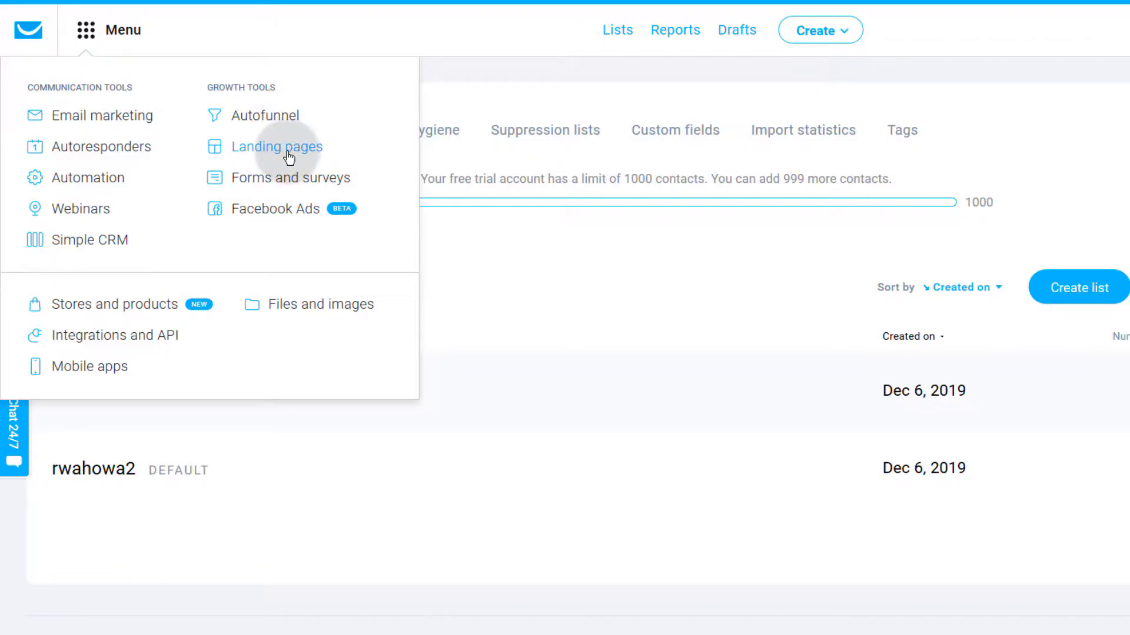
click(96, 434)
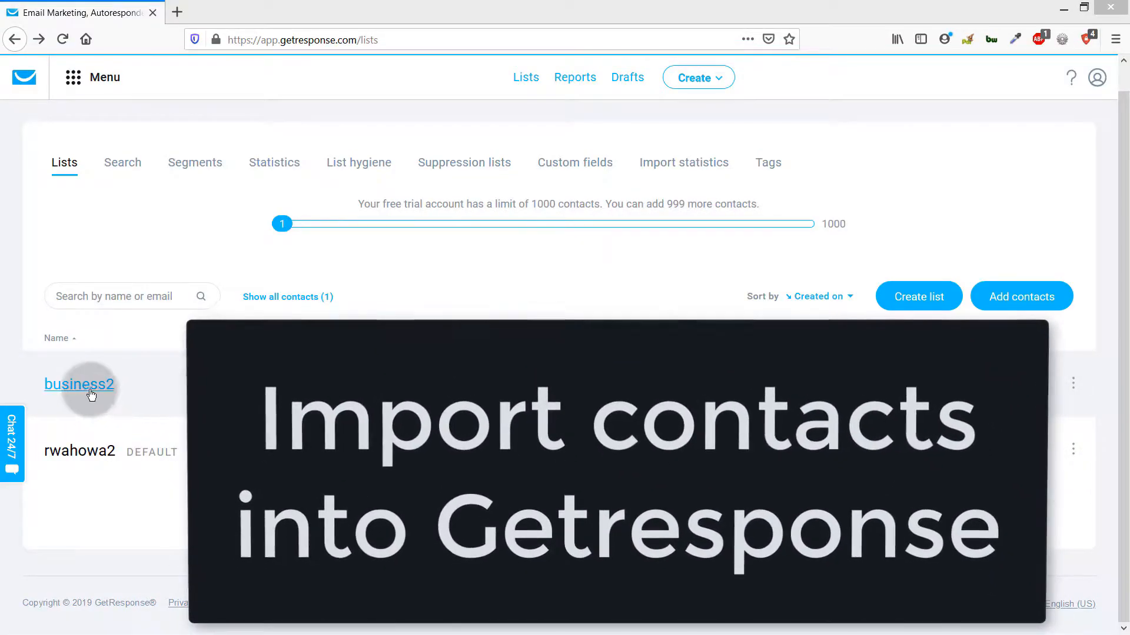
click(100, 393)
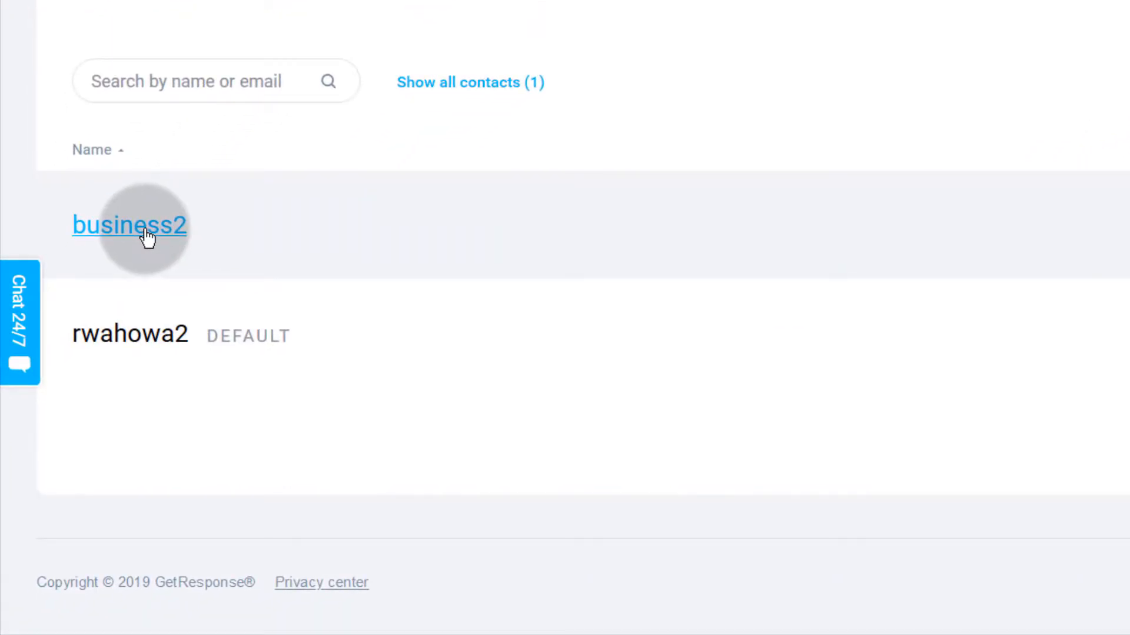
Step: Open business2, add contacts to it, and choose the file-upload import option
click(147, 238)
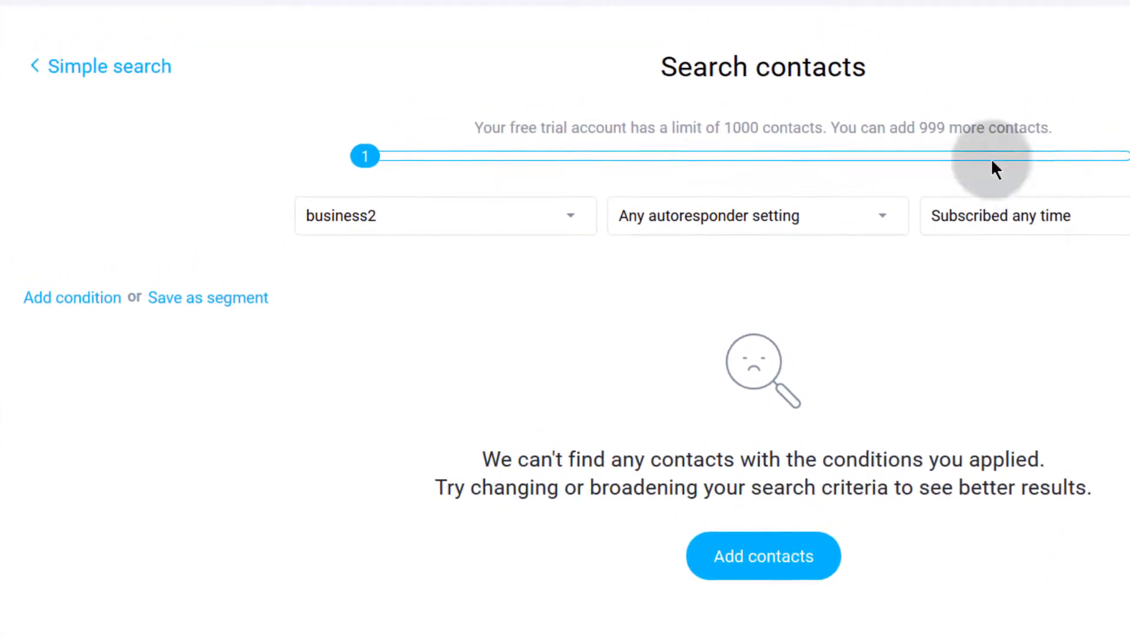
click(753, 564)
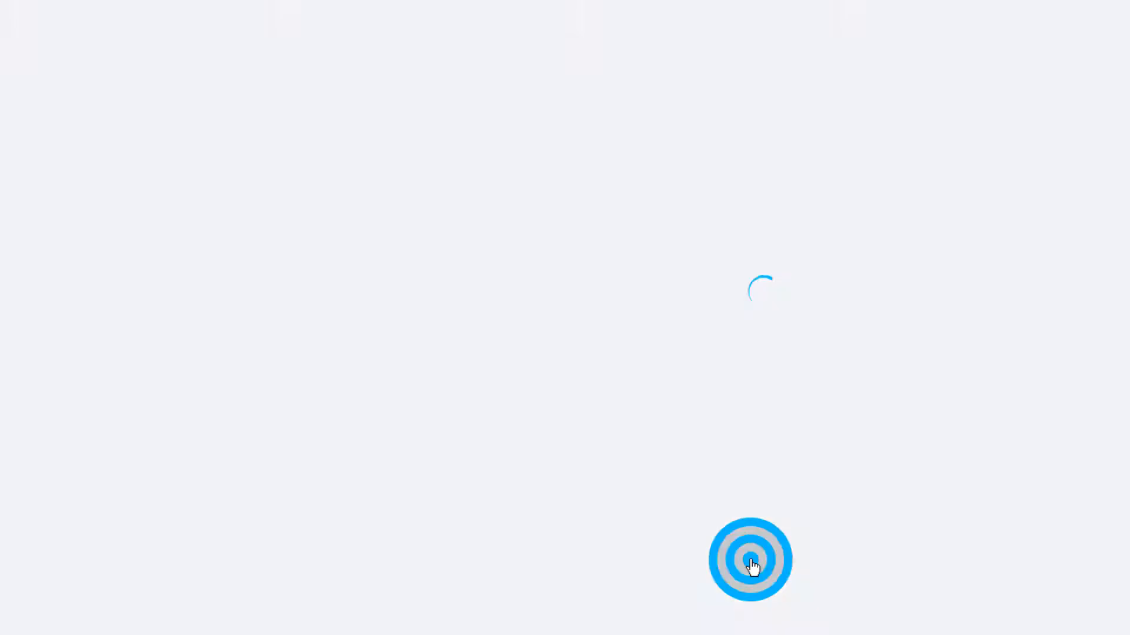
scroll(339, 408, down, 2)
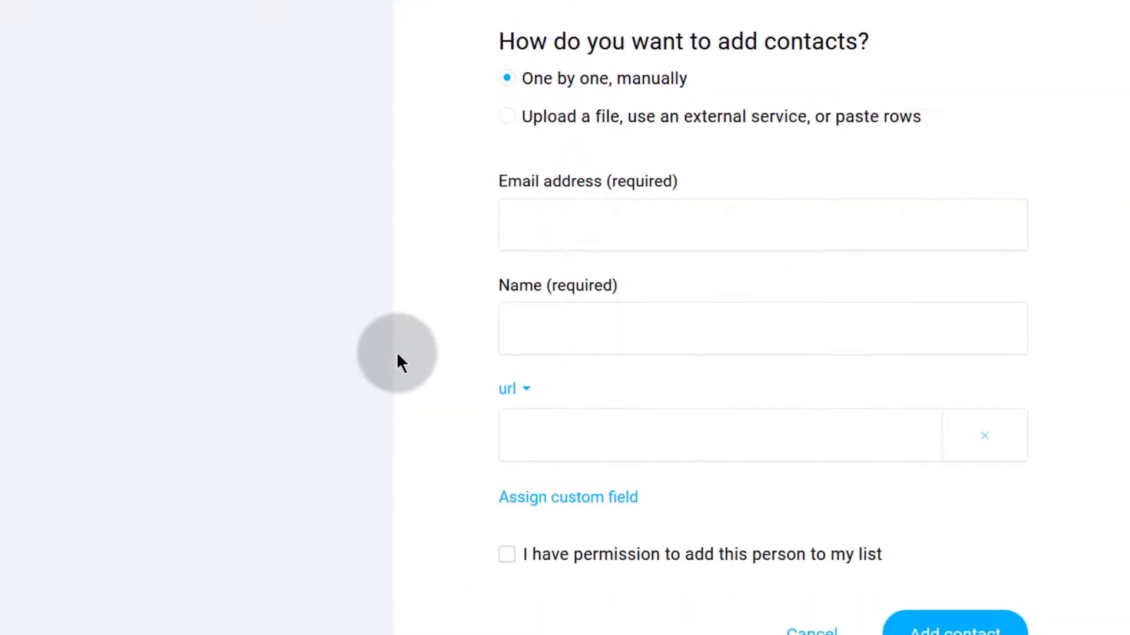
scroll(391, 361, up, 2)
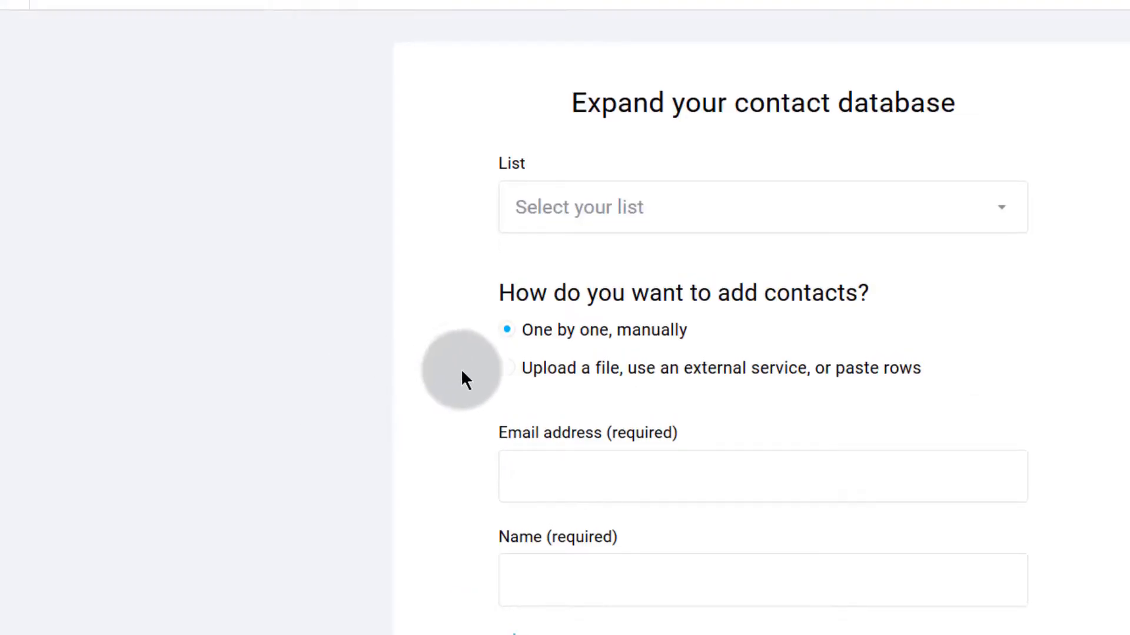
click(603, 209)
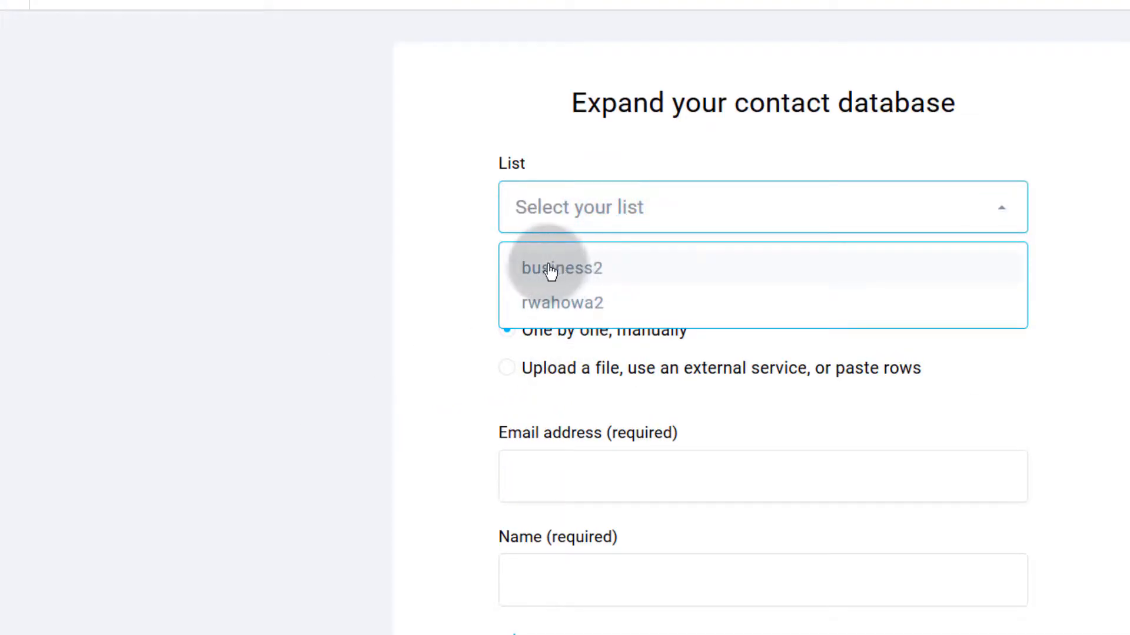
click(563, 274)
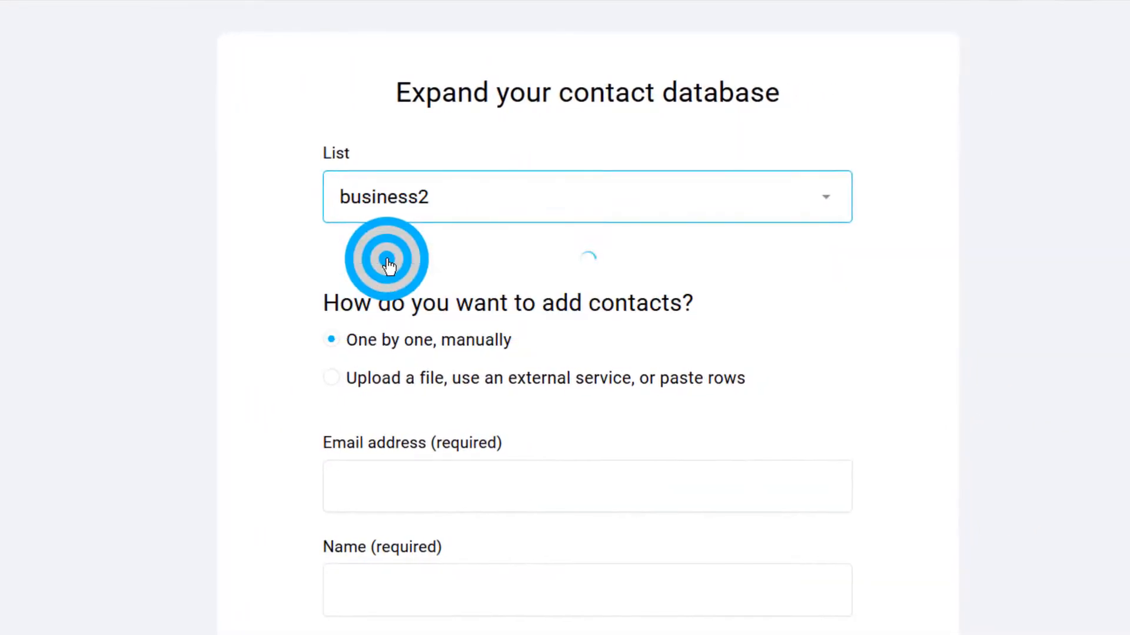
scroll(366, 282, down, 4)
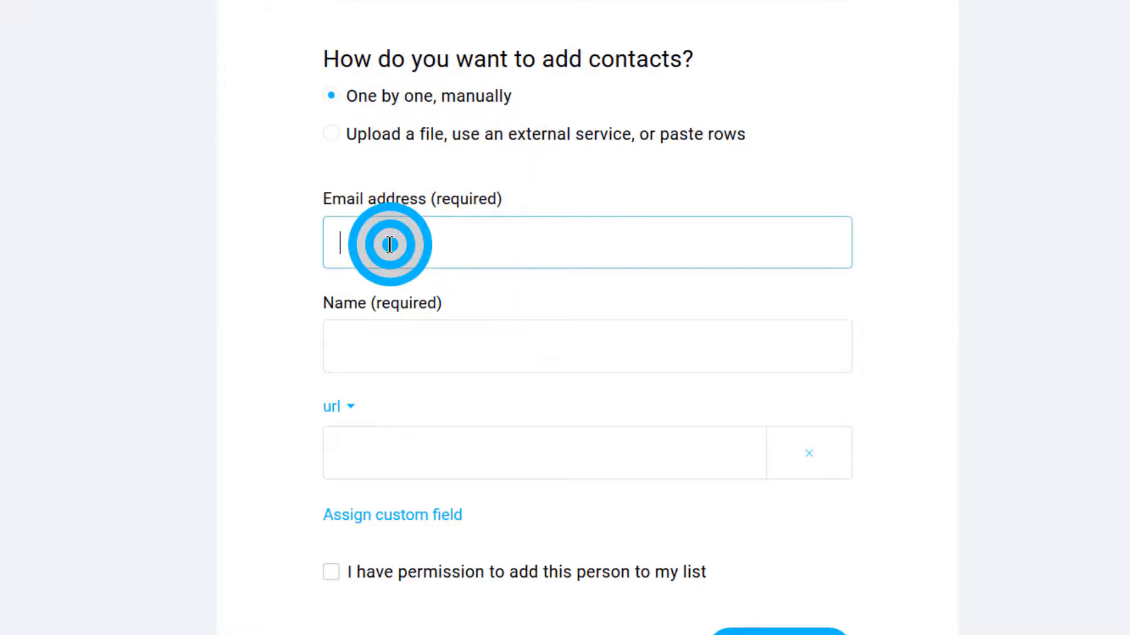
click(355, 351)
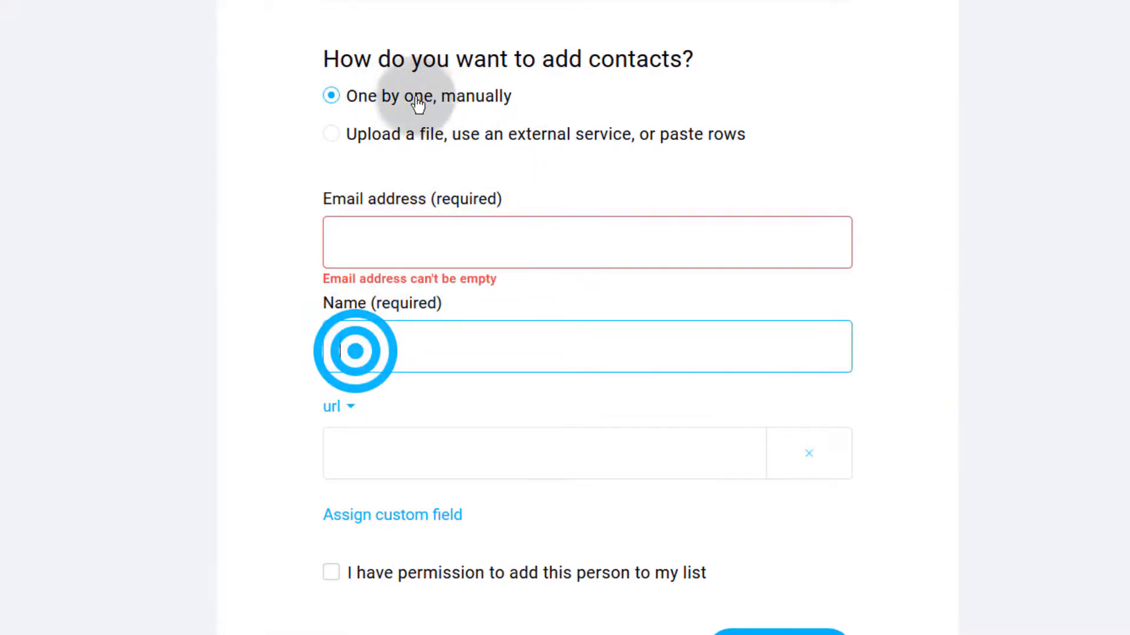
click(374, 141)
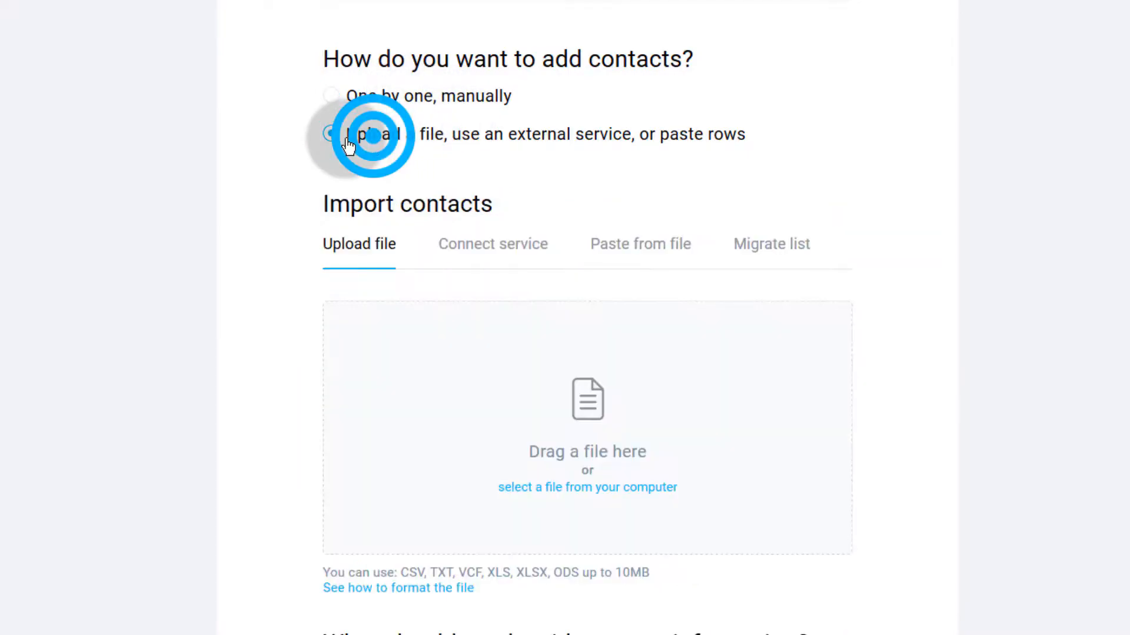
Step: Add one contact to business2 with their e-mail address and first name, confirming permission
click(385, 108)
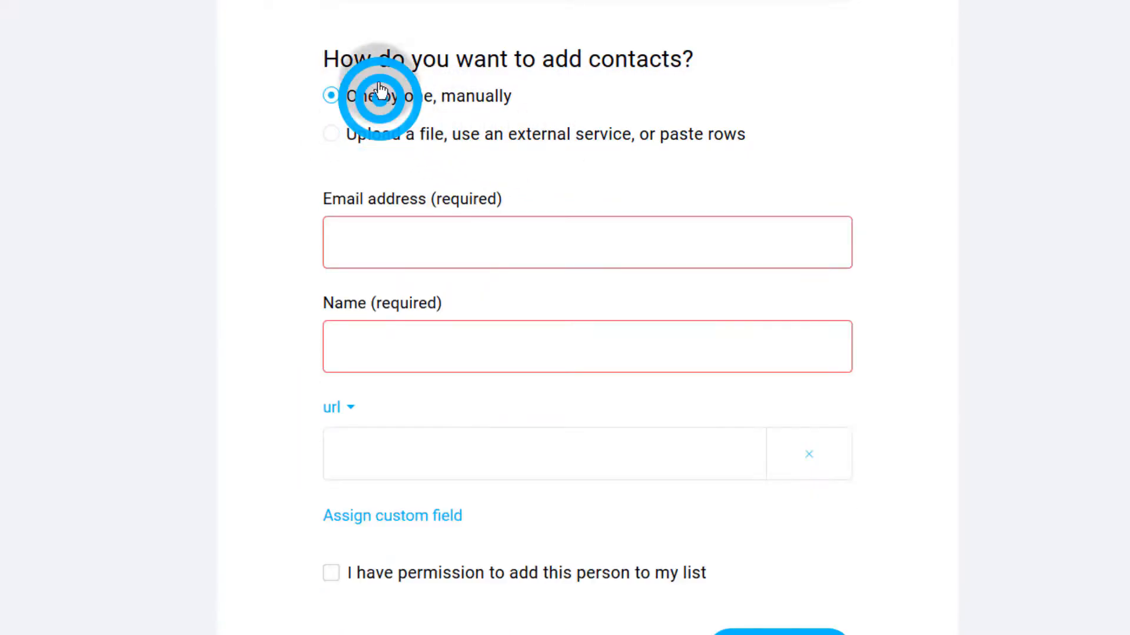
click(365, 238)
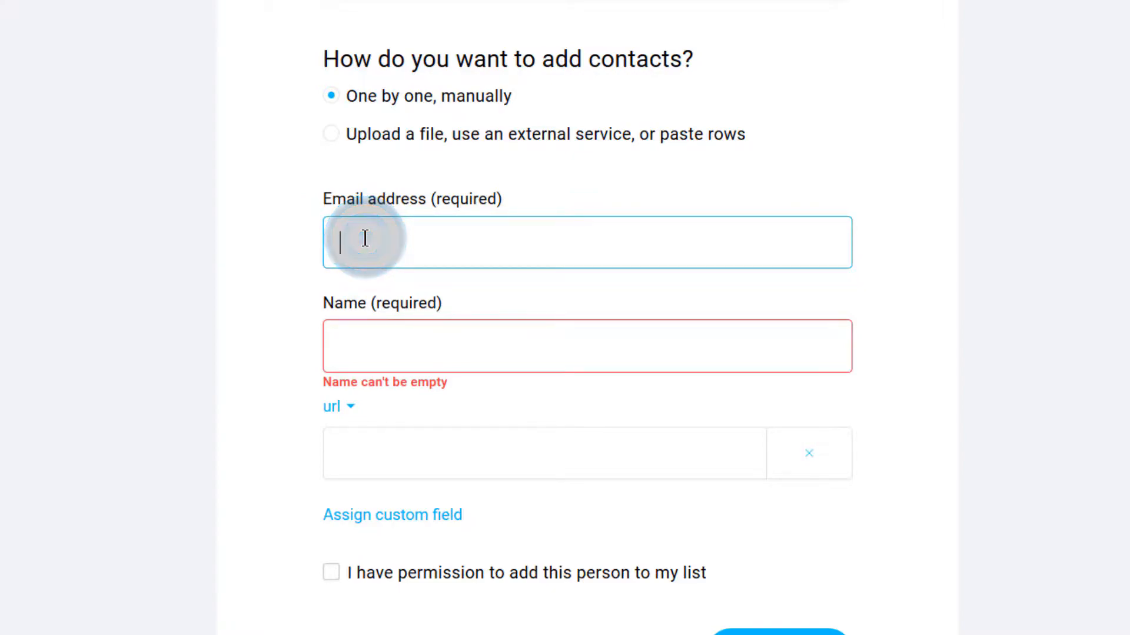
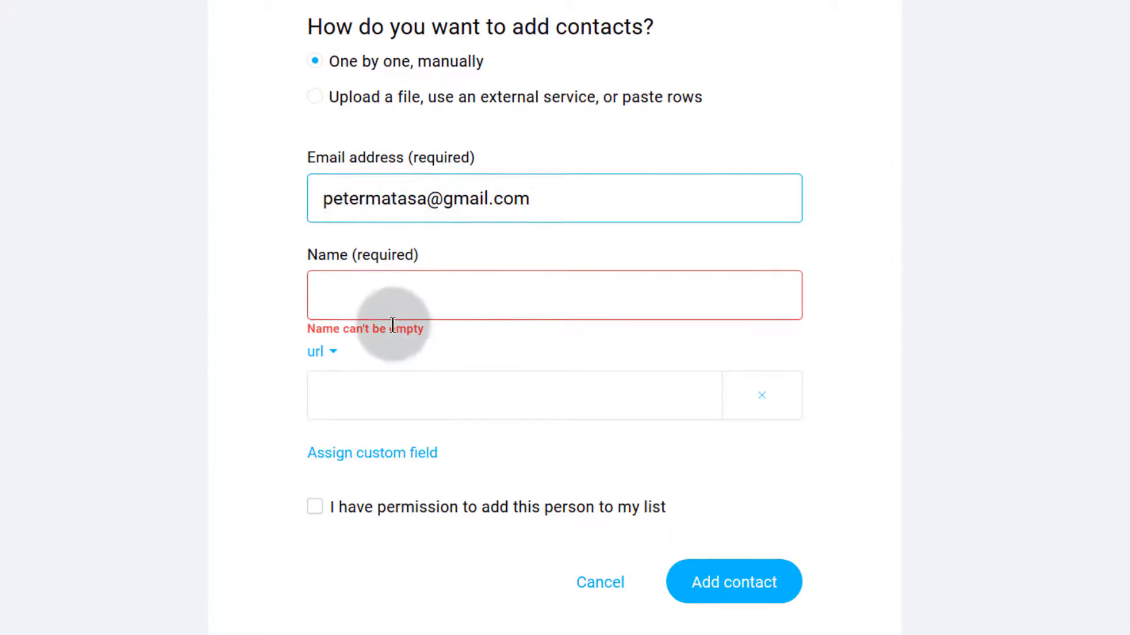
click(365, 296)
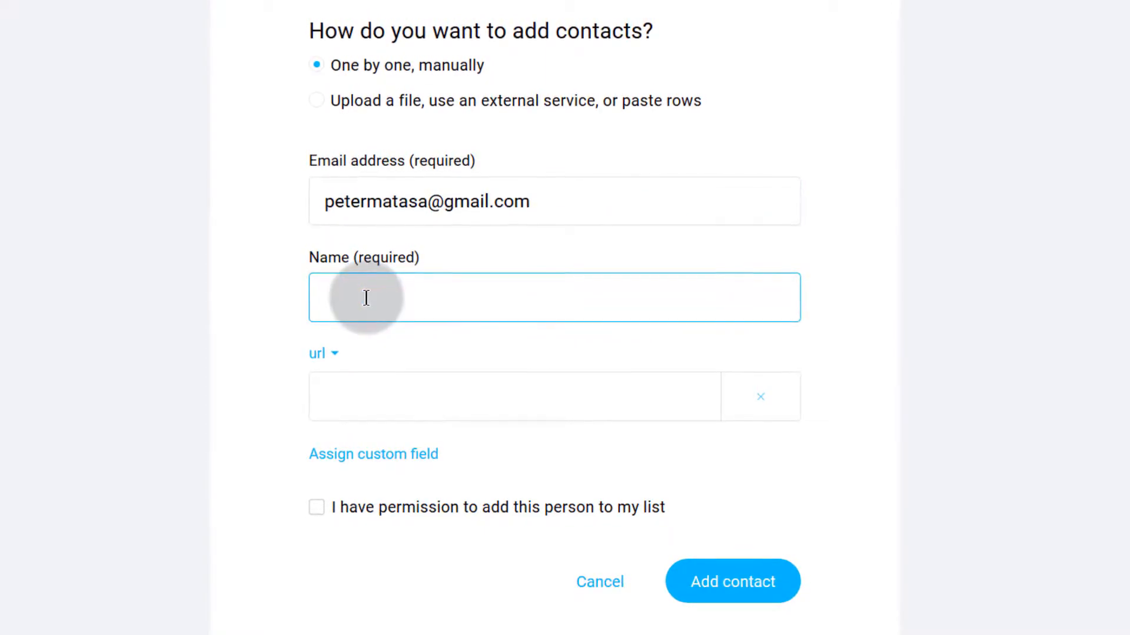
text(Peter)
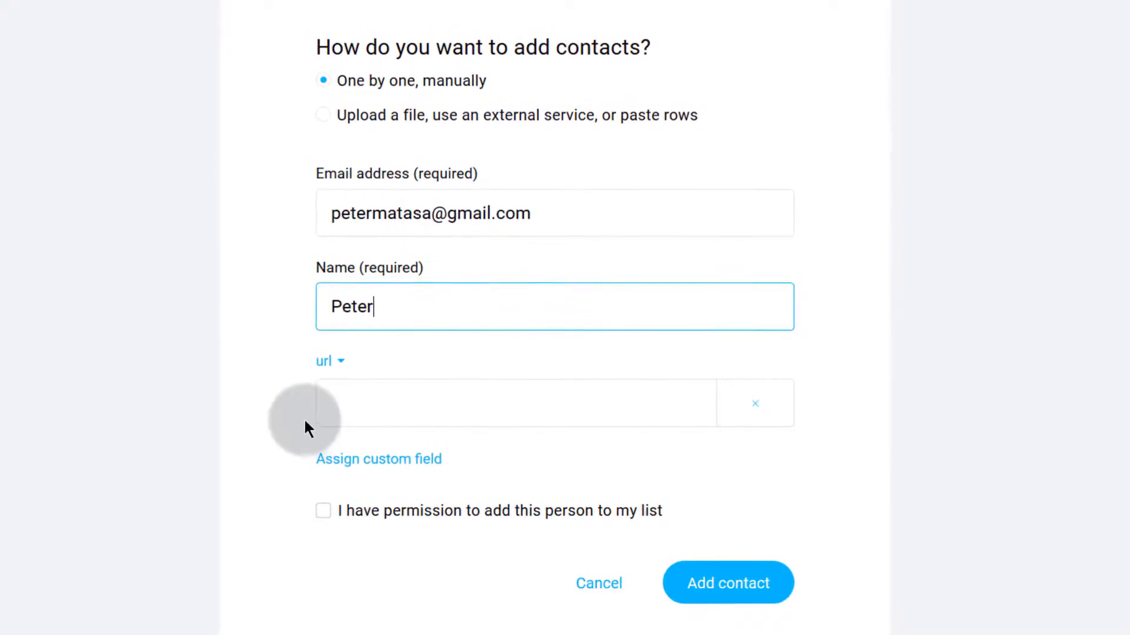
click(373, 409)
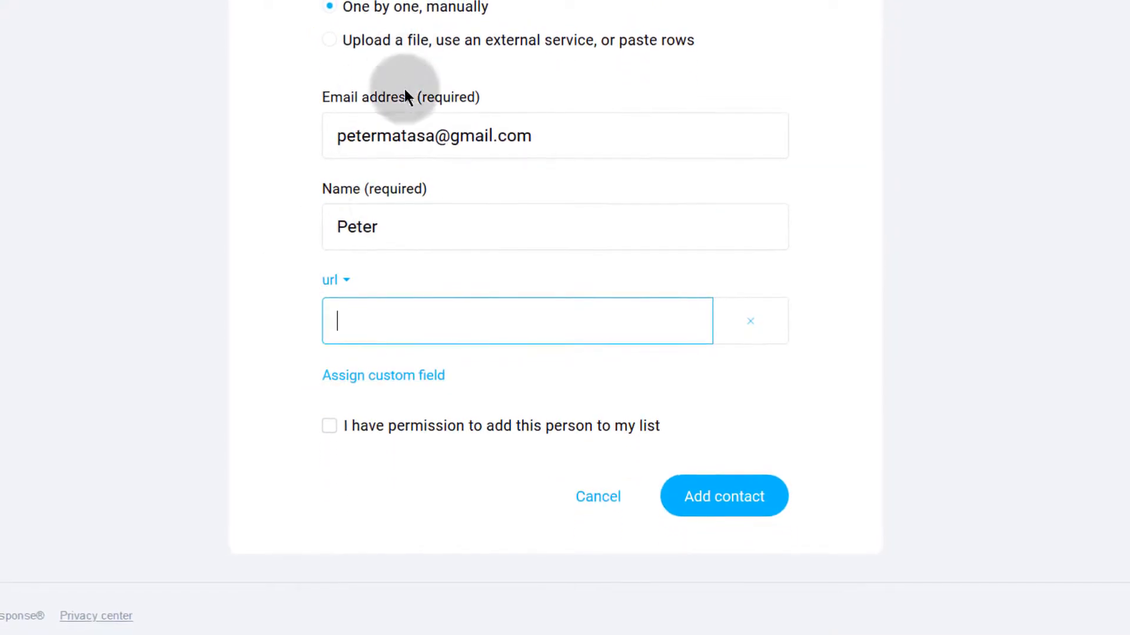
click(331, 429)
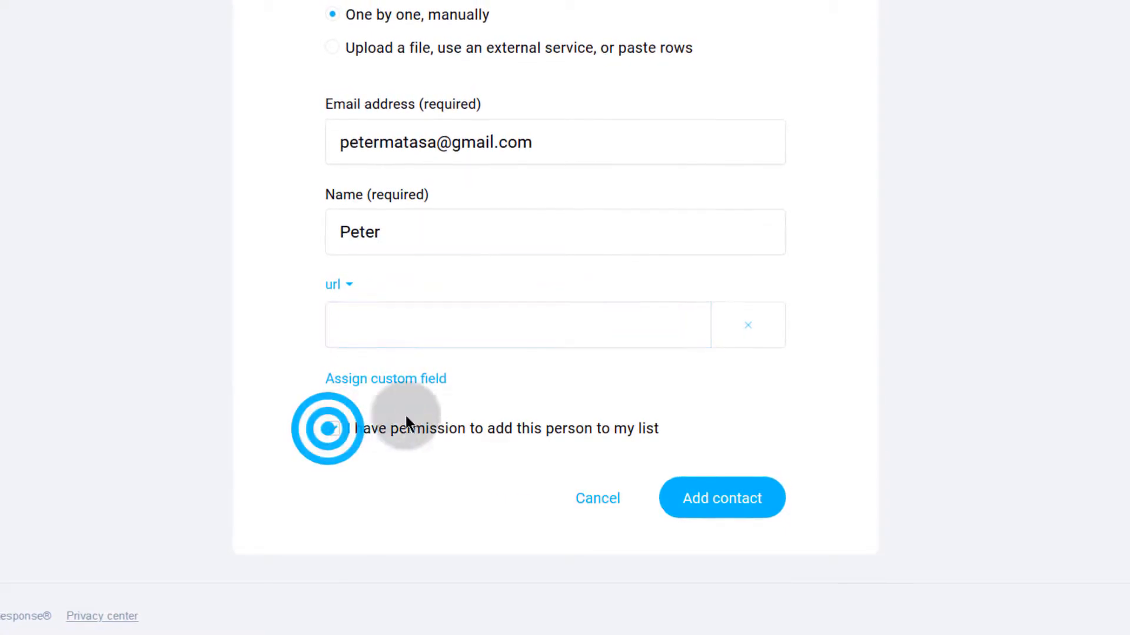
click(712, 499)
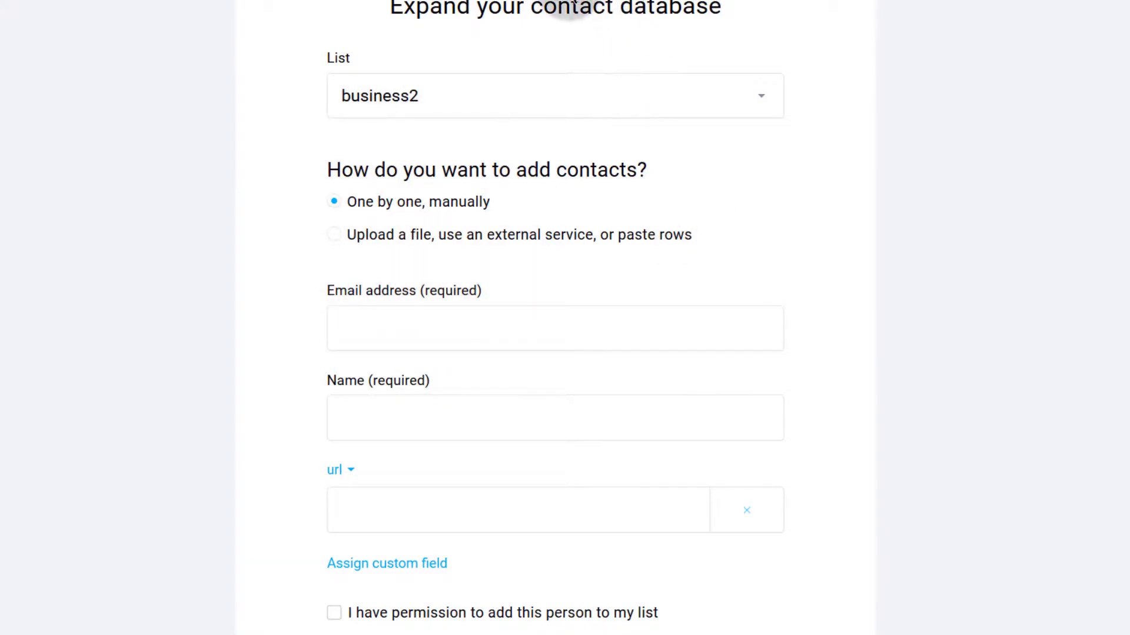
Step: Switch to file upload and load list-sample.csv from the Desktop
click(335, 235)
scroll(435, 320, down, 5)
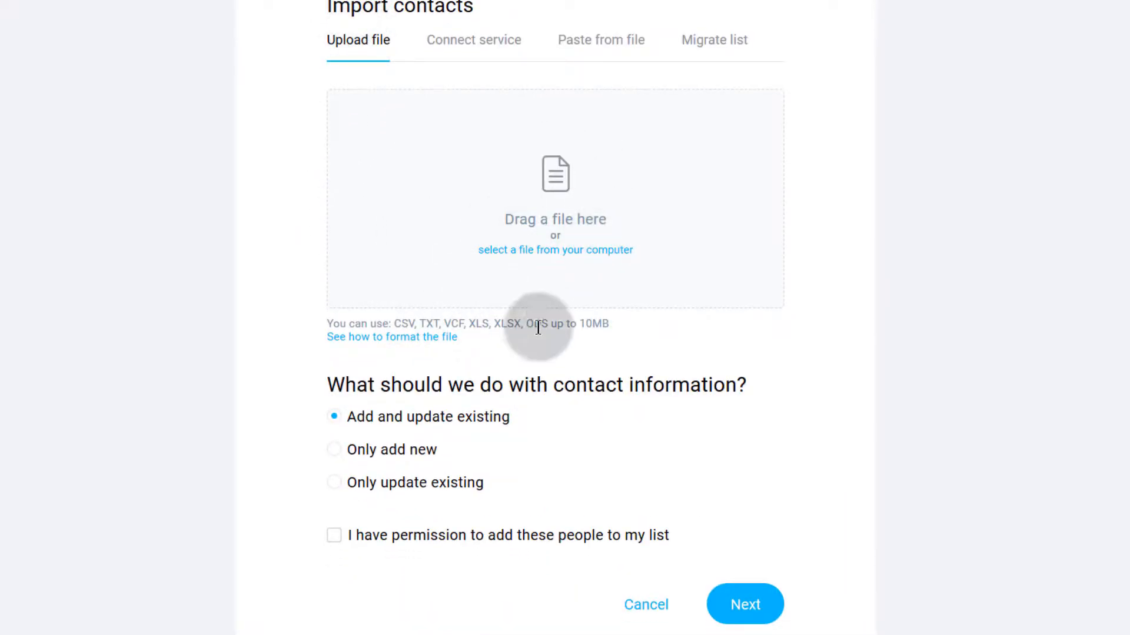
click(543, 252)
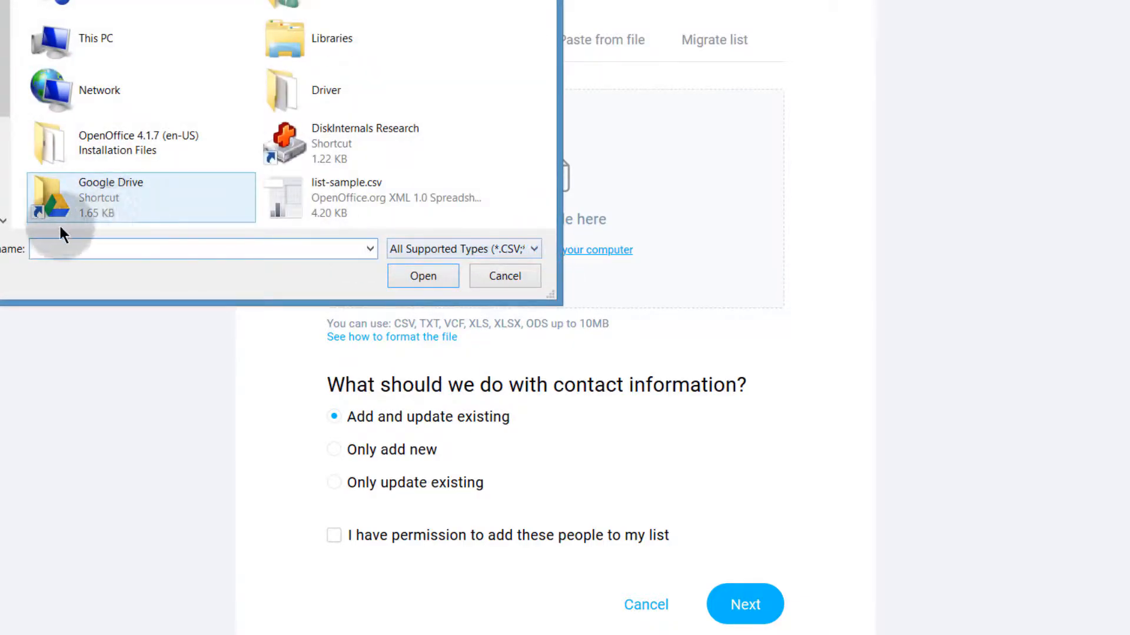
click(0, 176)
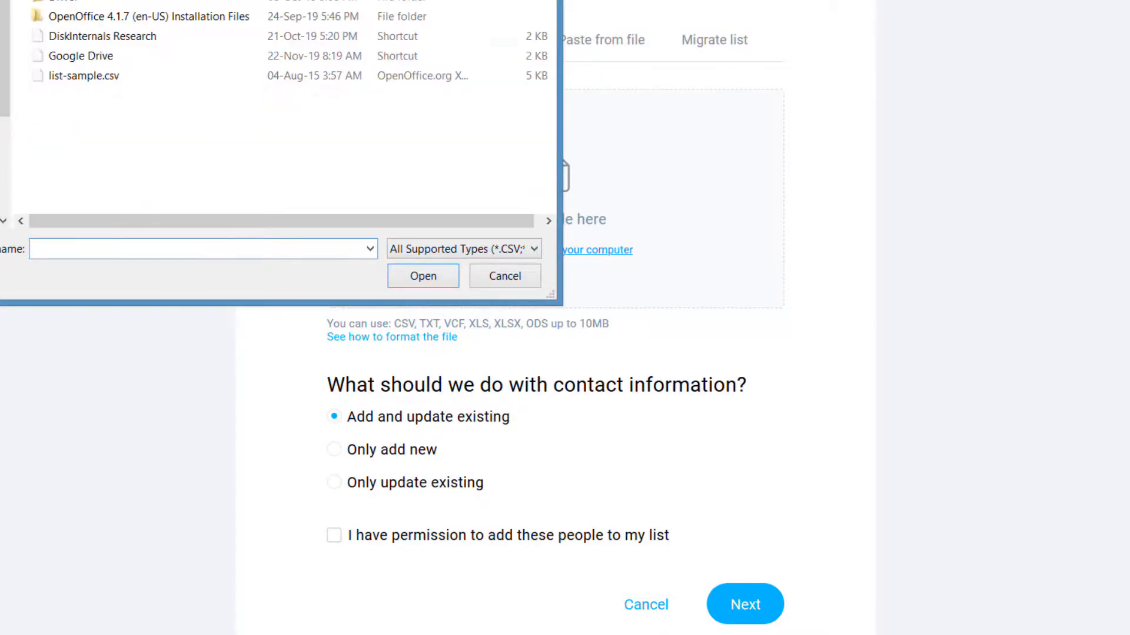
click(73, 75)
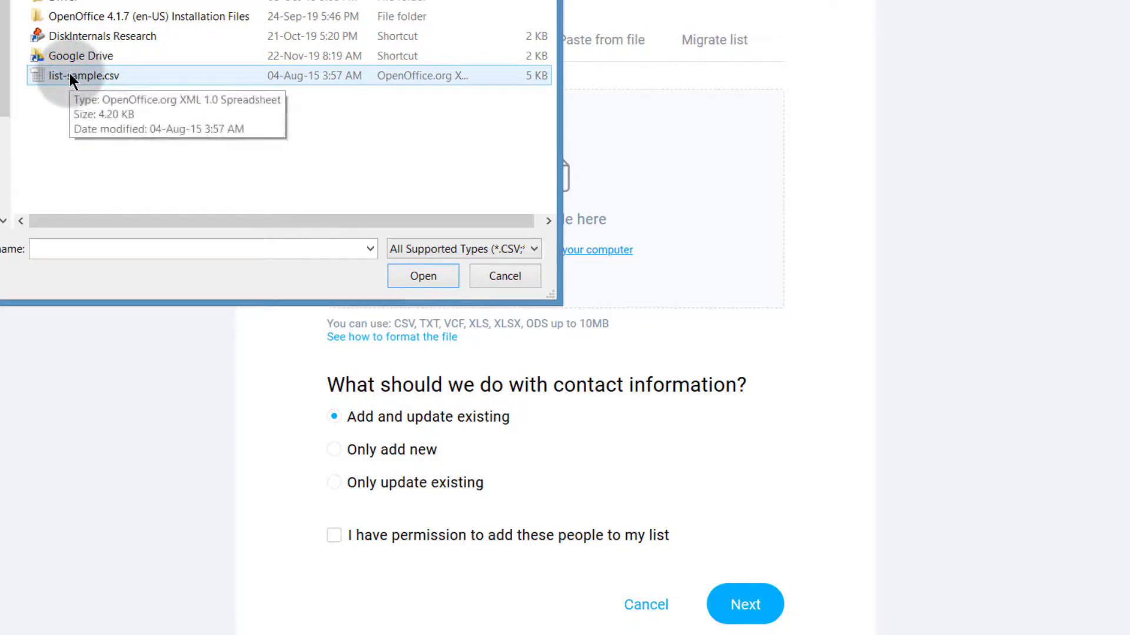
double_click(70, 75)
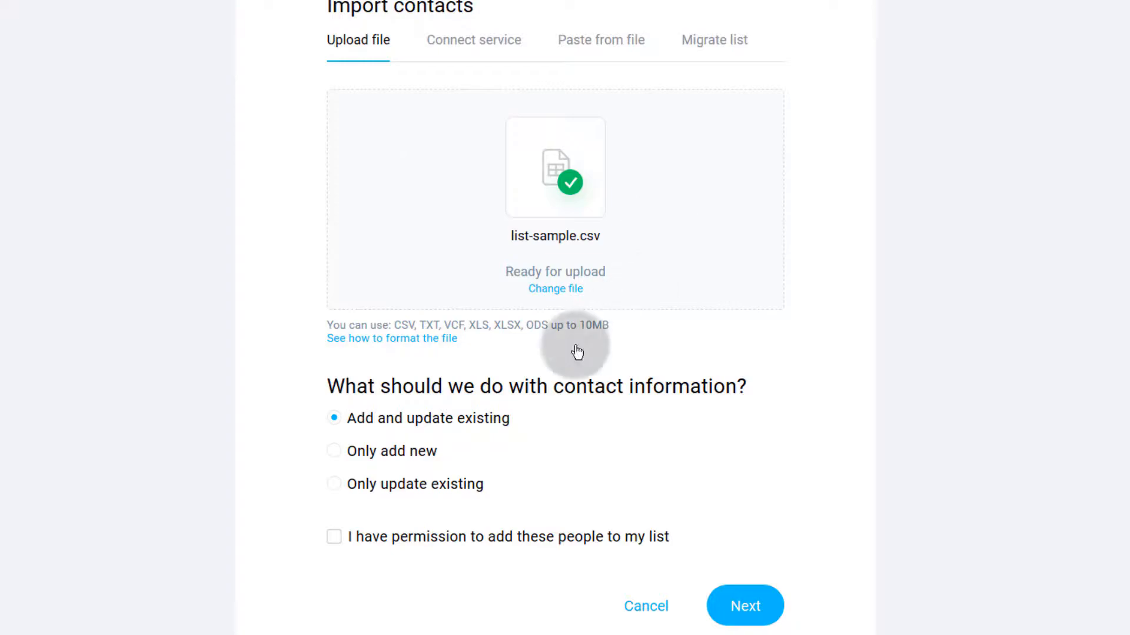
Step: Confirm you have permission to add the people in list-sample.csv
scroll(498, 325, down, 1)
scroll(635, 376, up, 4)
scroll(653, 429, down, 3)
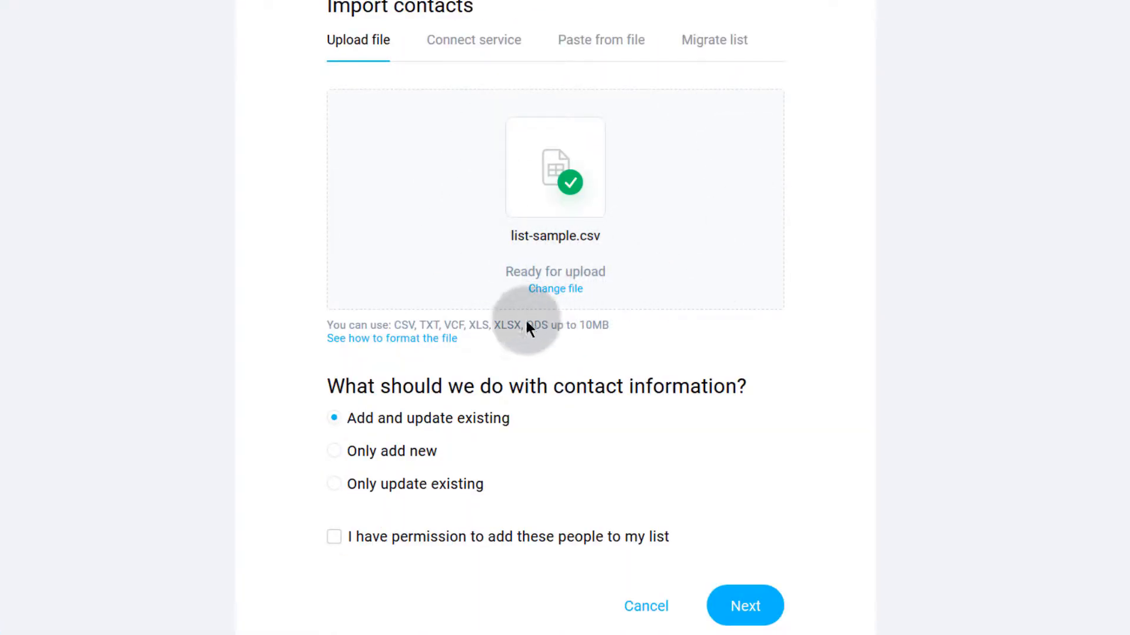
scroll(506, 342, down, 2)
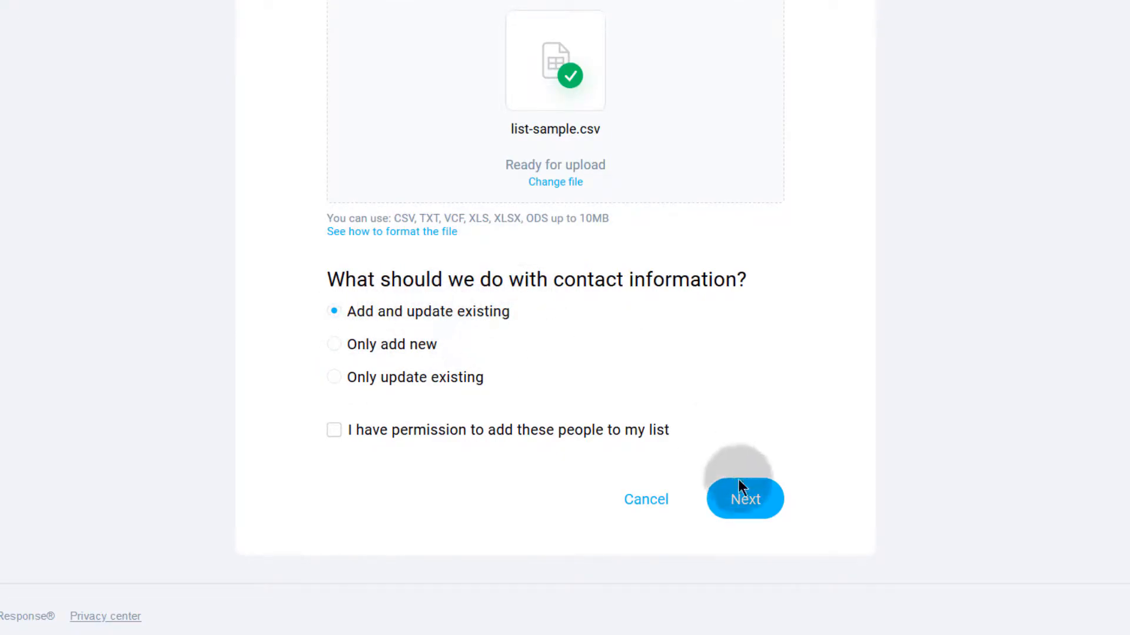
click(355, 433)
Step: Continue to the next import step and accept the Data structure change notice
click(743, 504)
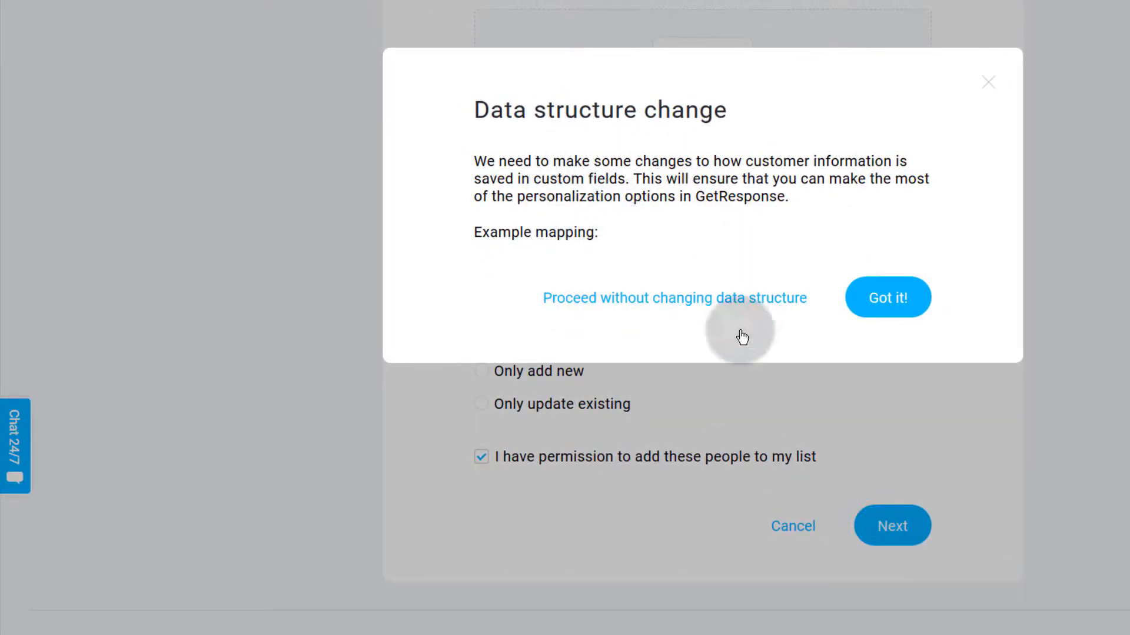
click(884, 296)
scroll(594, 365, down, 1)
click(881, 597)
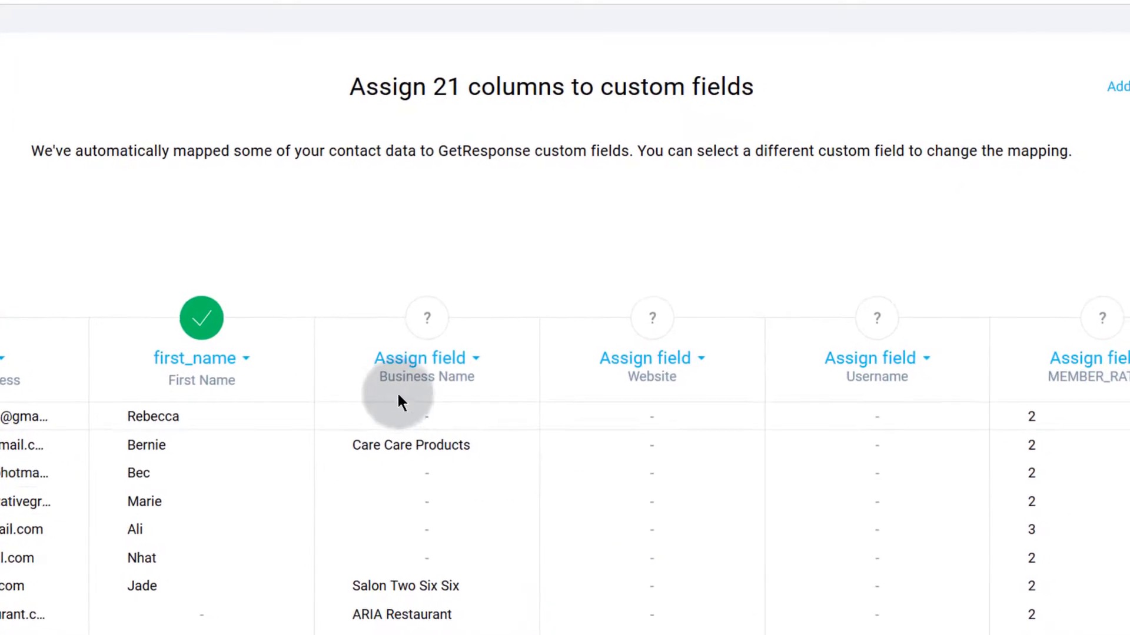
Step: Review the 21-column mapping, with email and first_name mapped automatically
scroll(348, 353, down, 2)
scroll(348, 351, down, 5)
scroll(308, 351, up, 5)
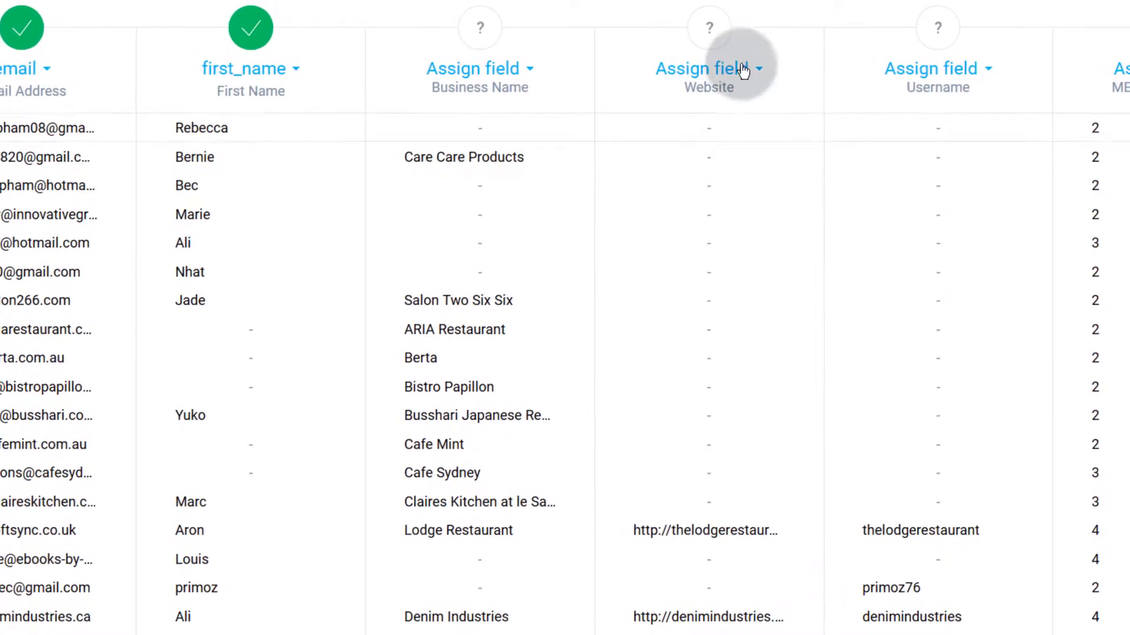
scroll(691, 322, down, 3)
scroll(685, 291, up, 4)
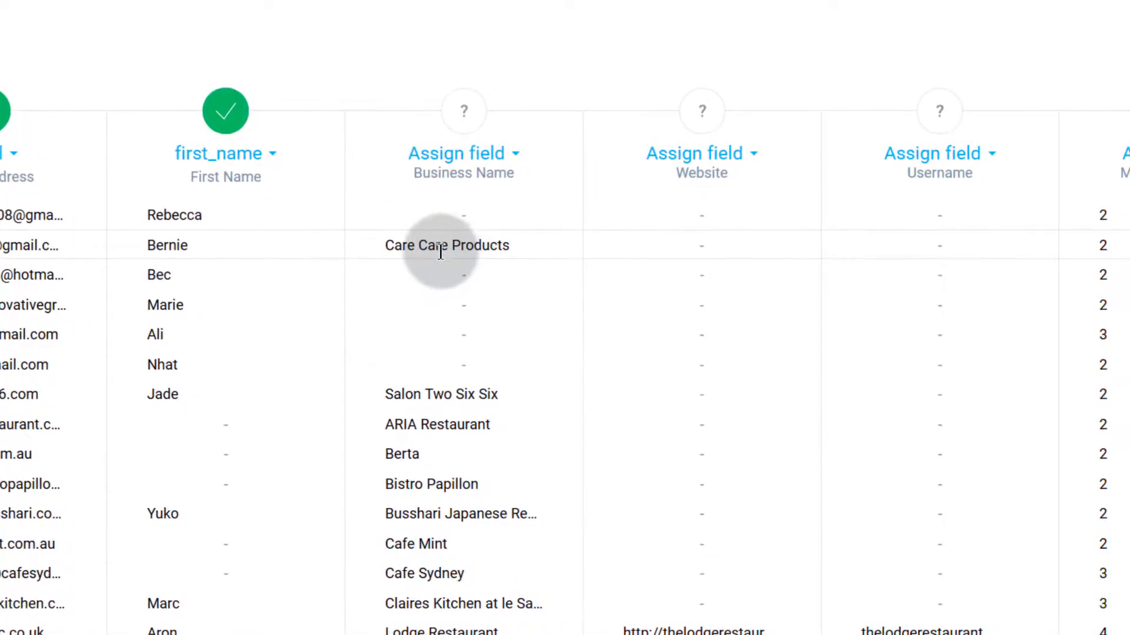
scroll(439, 259, down, 4)
scroll(435, 254, up, 7)
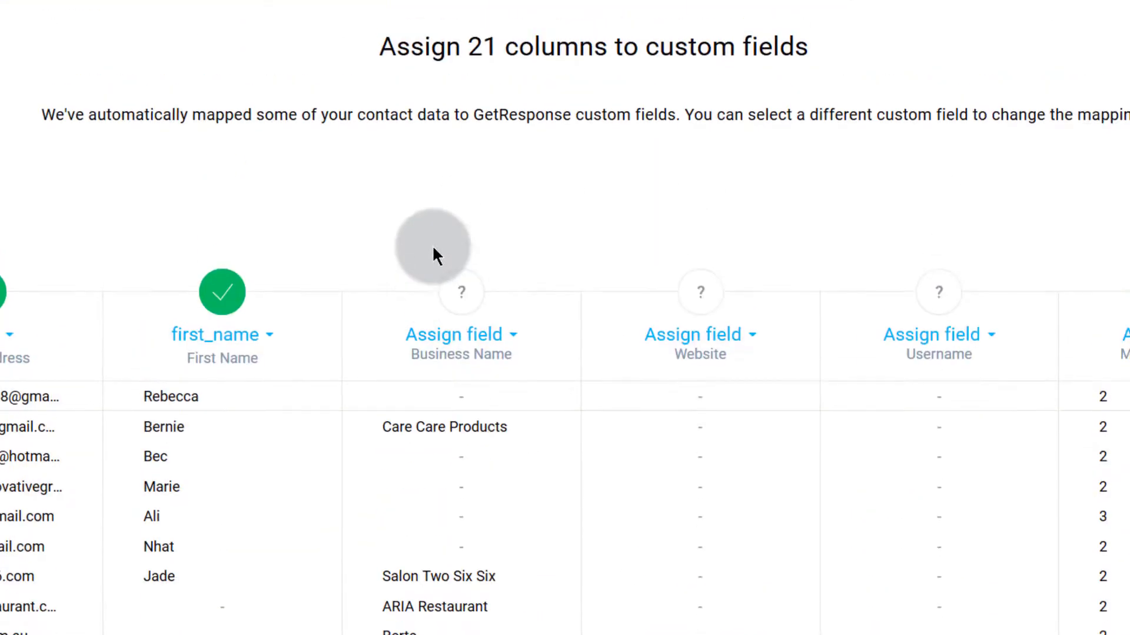
Step: Open the Assign field list above the Business Name column, then close it
click(510, 338)
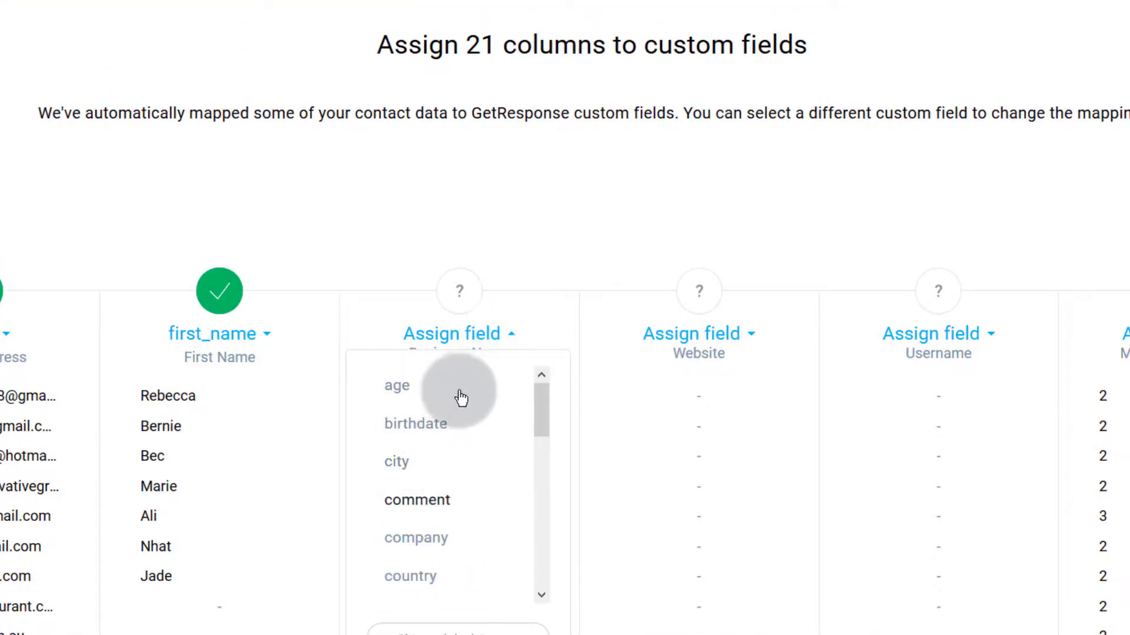
scroll(447, 306, down, 4)
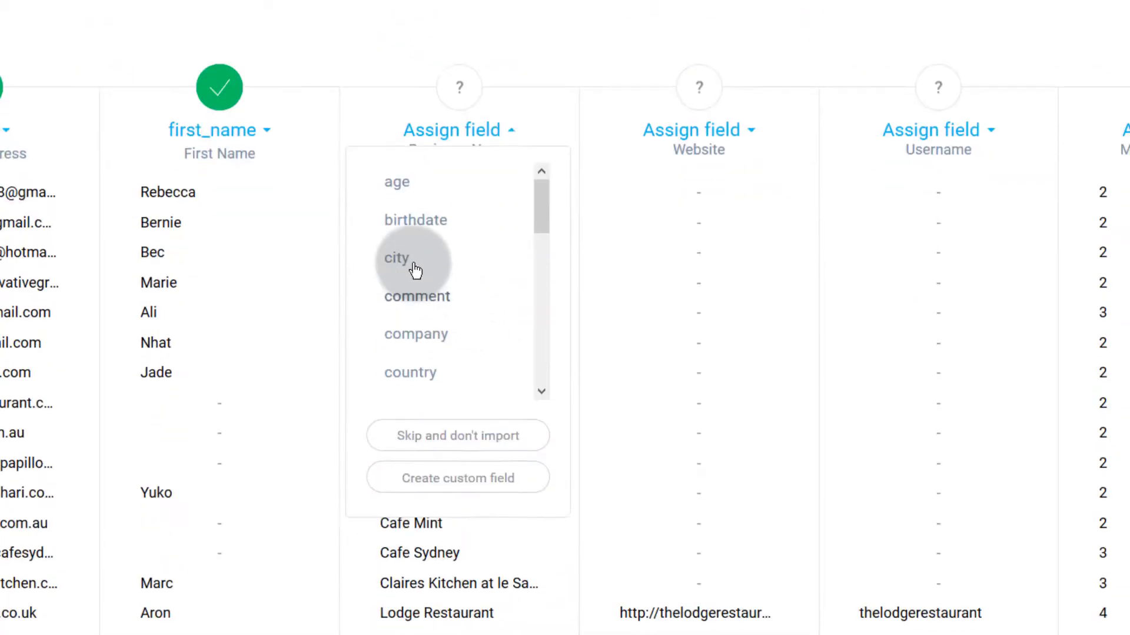
scroll(430, 253, down, 4)
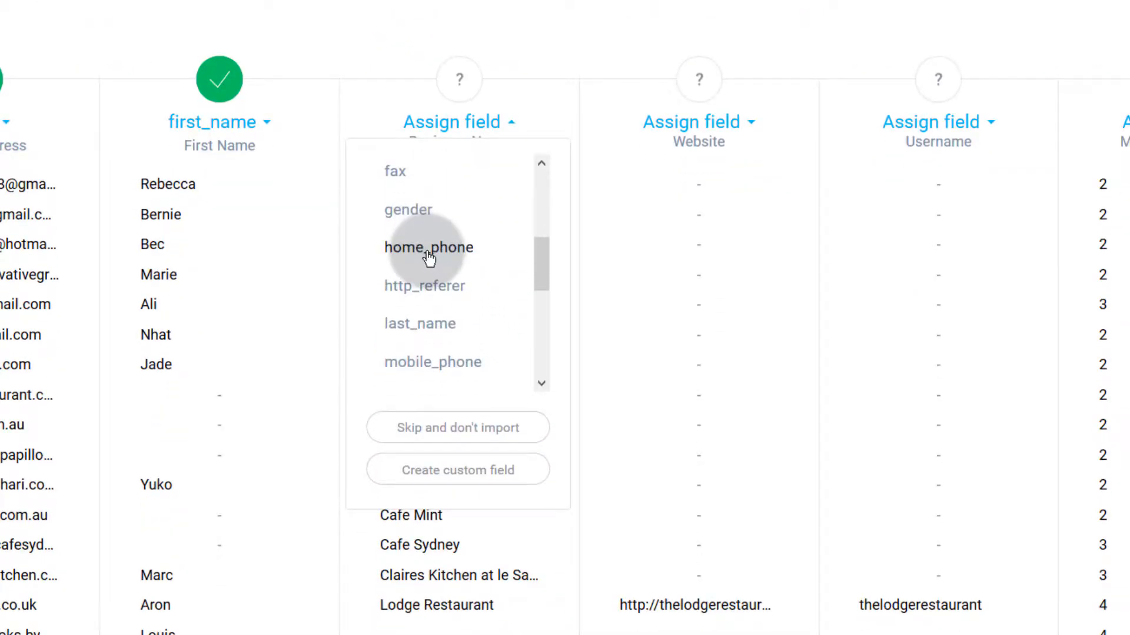
scroll(432, 253, up, 4)
click(558, 109)
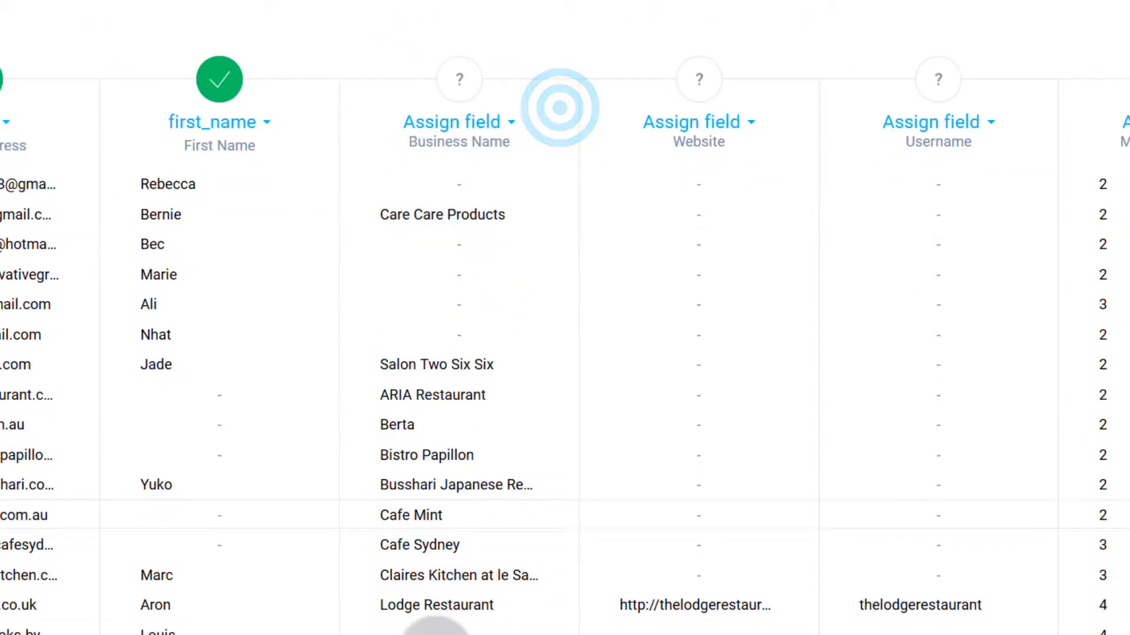
Step: Reopen the Business Name field choices and browse the whole list for a match
click(509, 124)
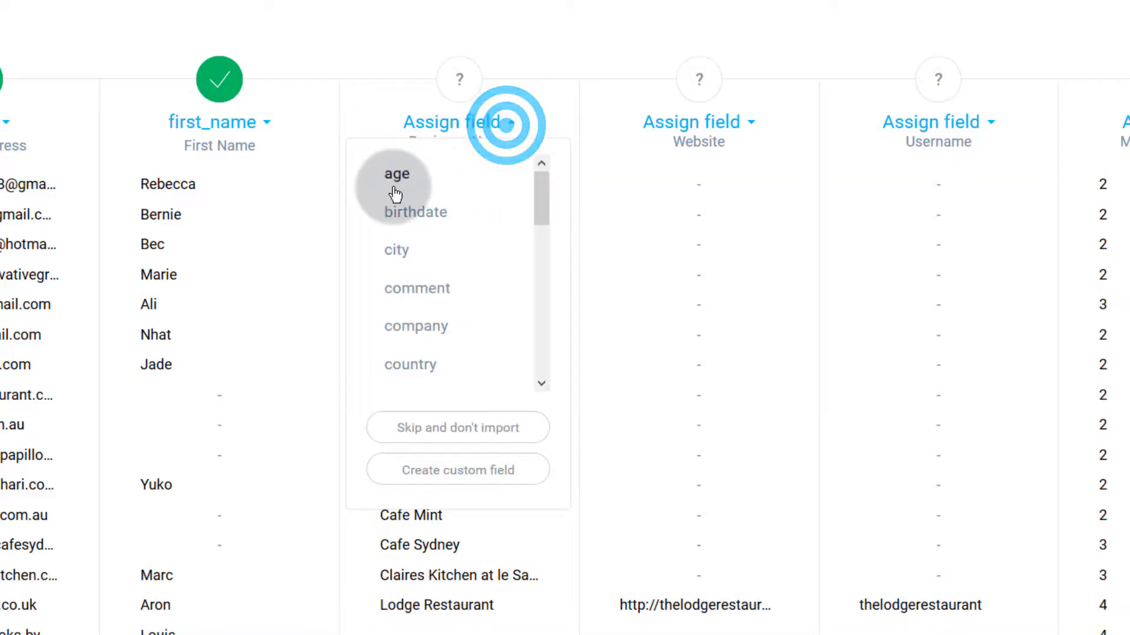
scroll(401, 289, up, 1)
scroll(400, 294, up, 2)
scroll(420, 365, down, 3)
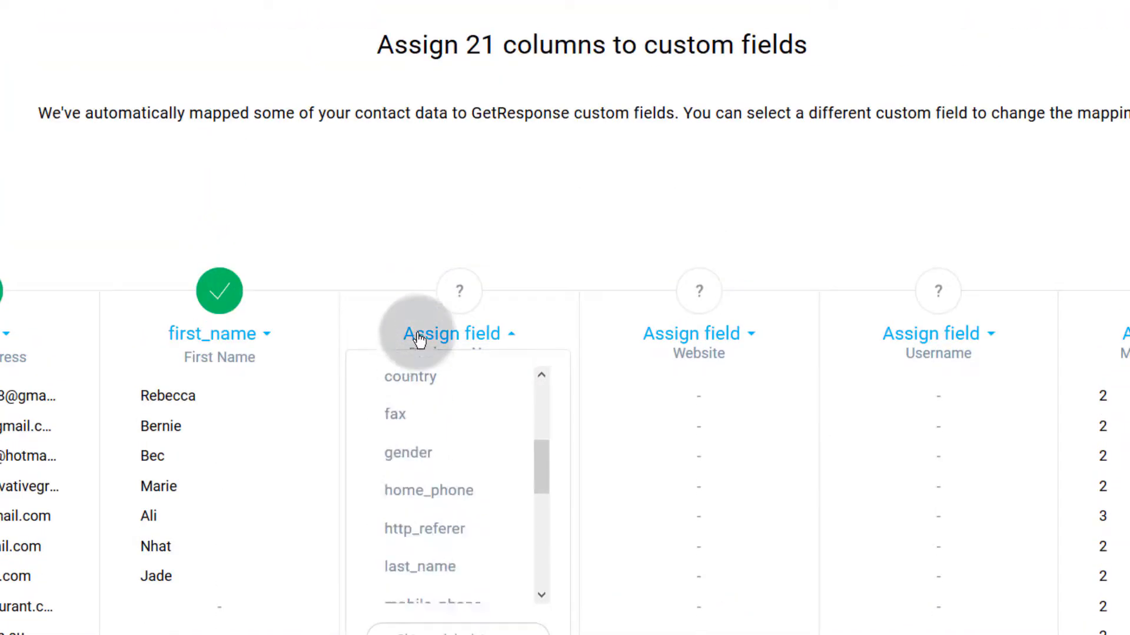
scroll(566, 337, down, 1)
scroll(565, 333, down, 4)
scroll(444, 108, down, 3)
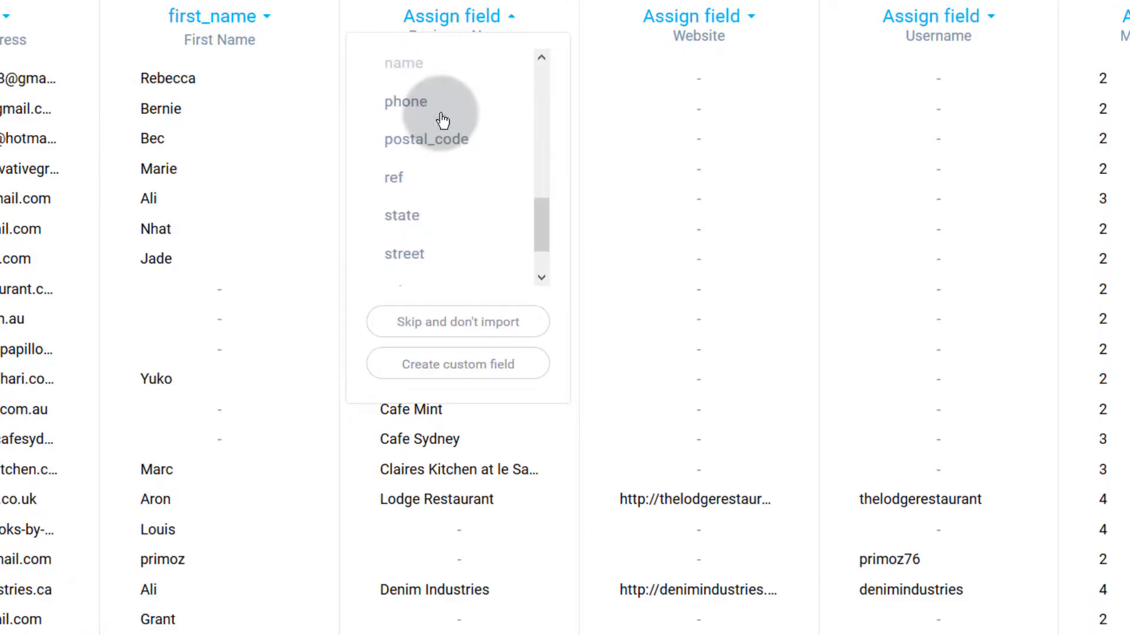
scroll(429, 238, down, 1)
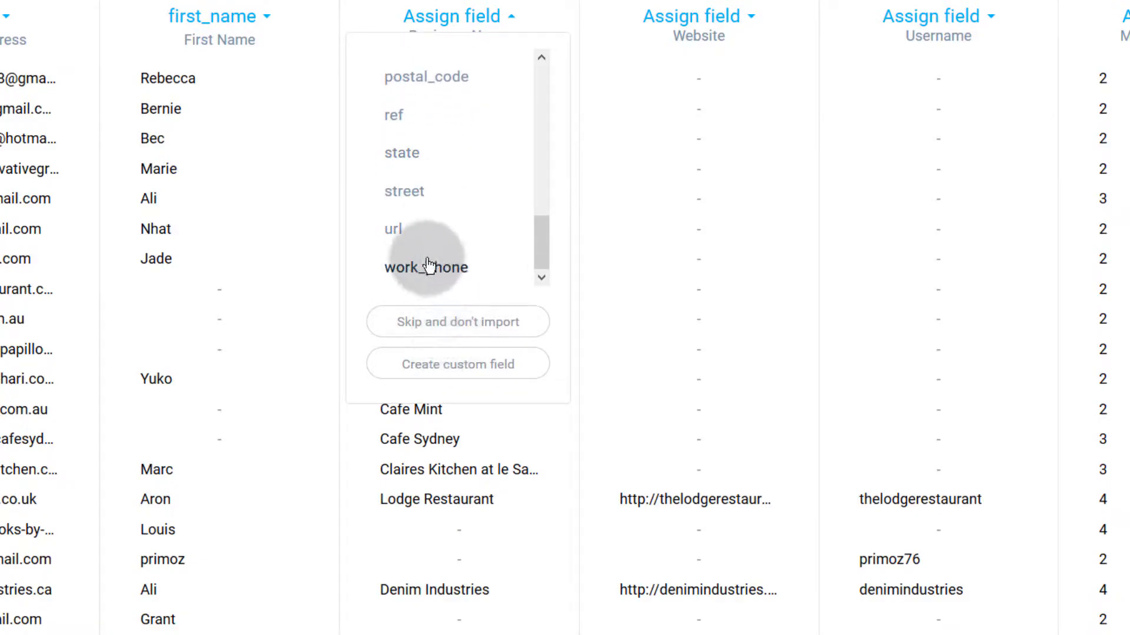
scroll(434, 263, up, 8)
scroll(424, 254, up, 5)
scroll(570, 293, down, 5)
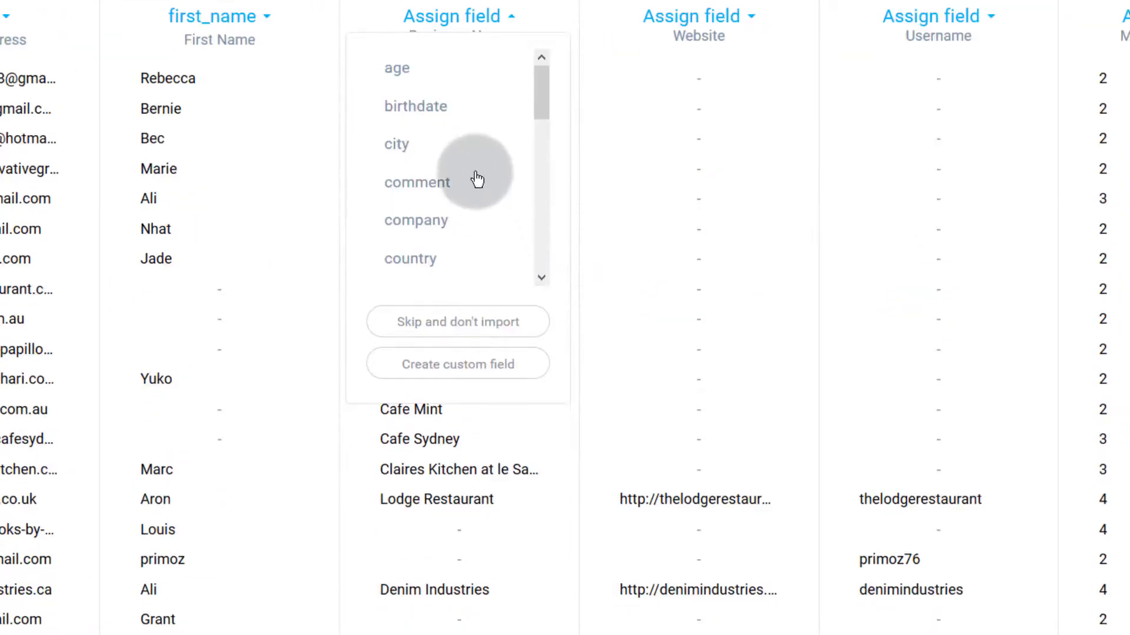
scroll(442, 139, down, 4)
scroll(434, 173, down, 5)
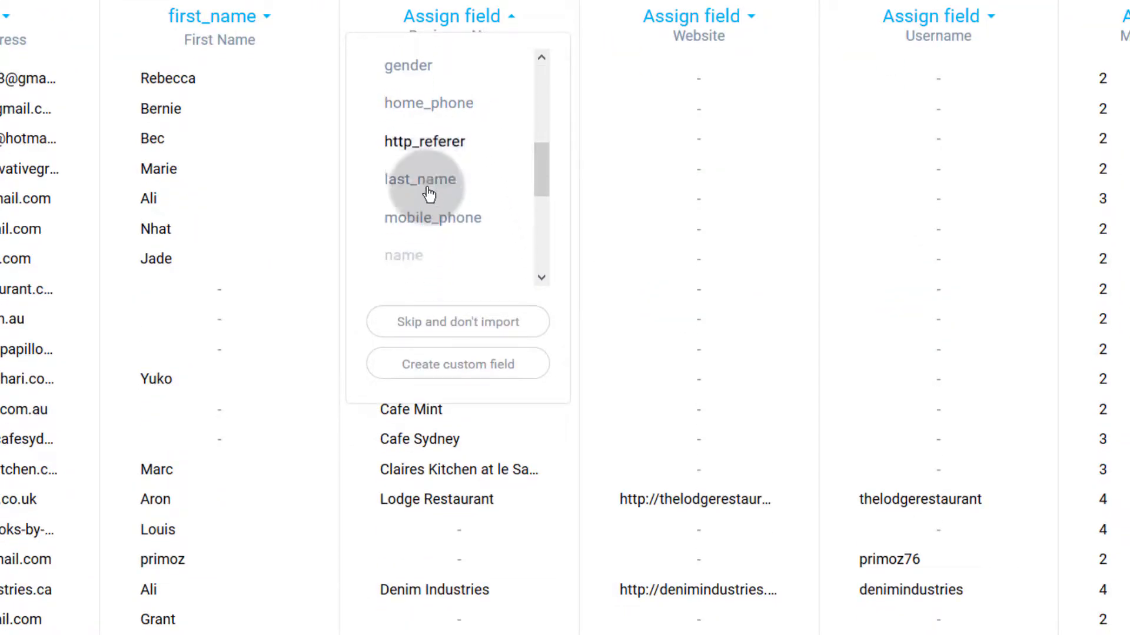
scroll(430, 252, down, 4)
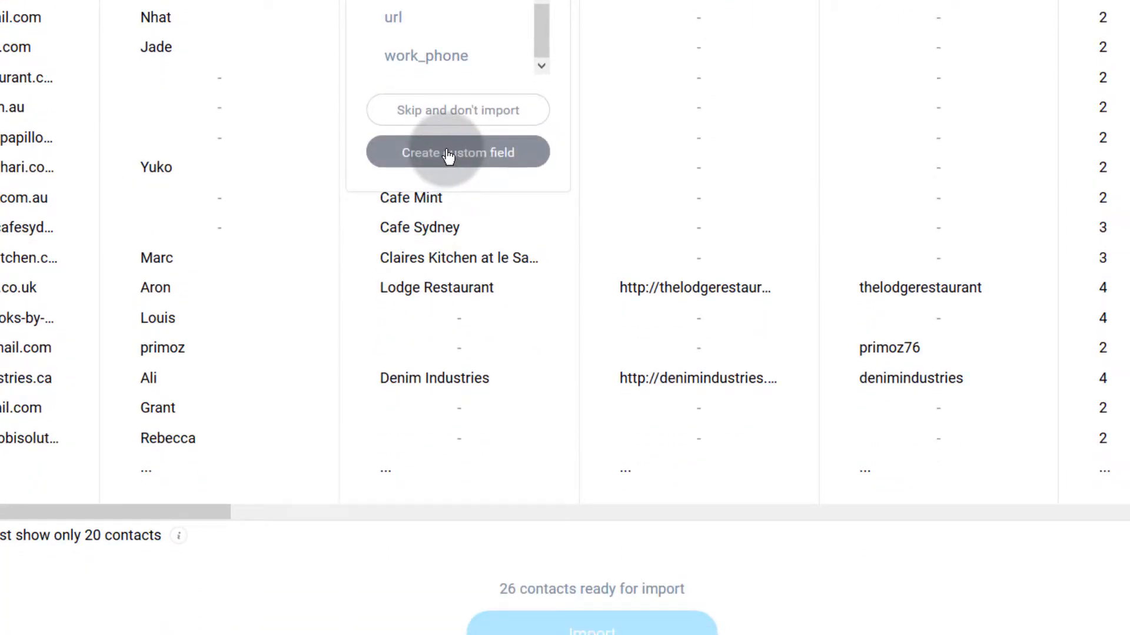
Step: Create a new custom field, copying its name into the value box, and try saving
click(448, 154)
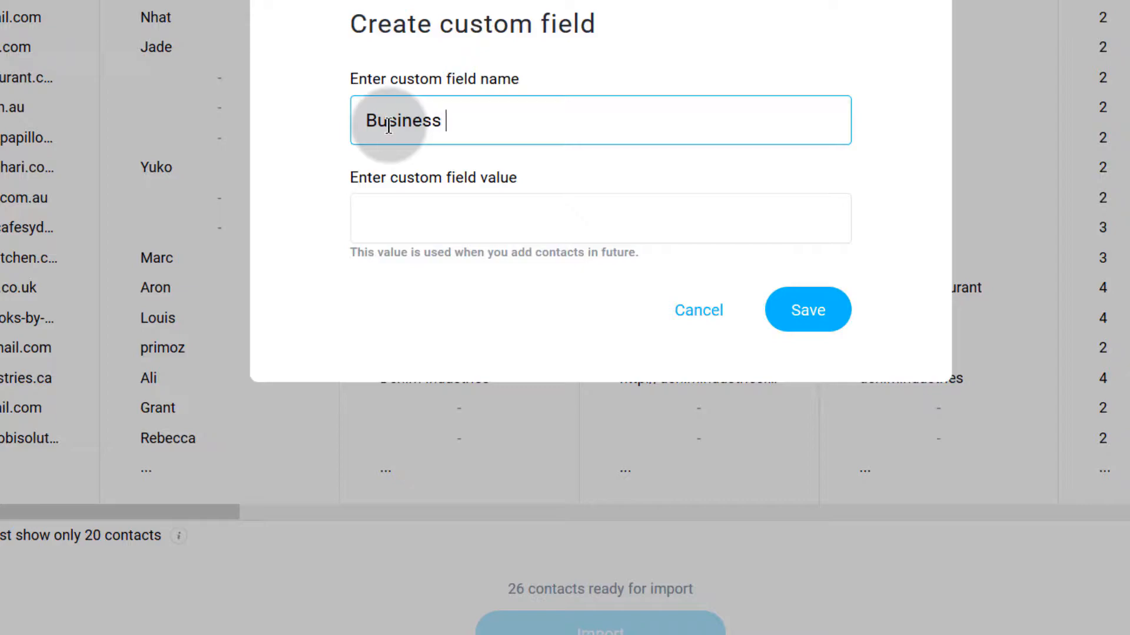
click(492, 219)
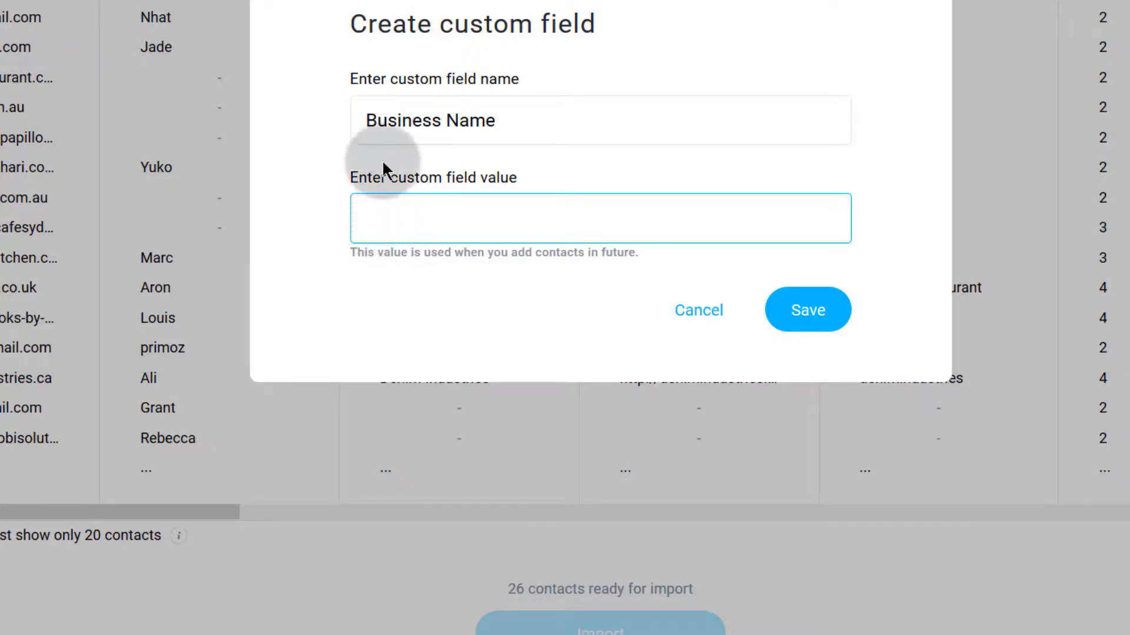
triple_click(372, 120)
key(ctrl+c)
click(401, 217)
key(ctrl+v)
click(450, 220)
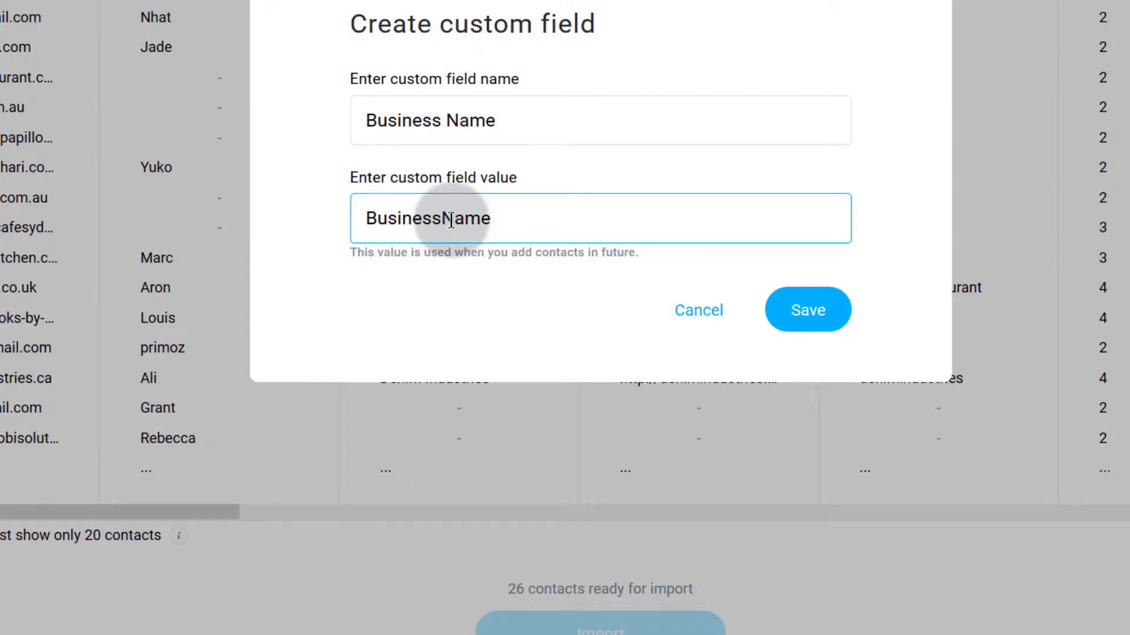
click(816, 320)
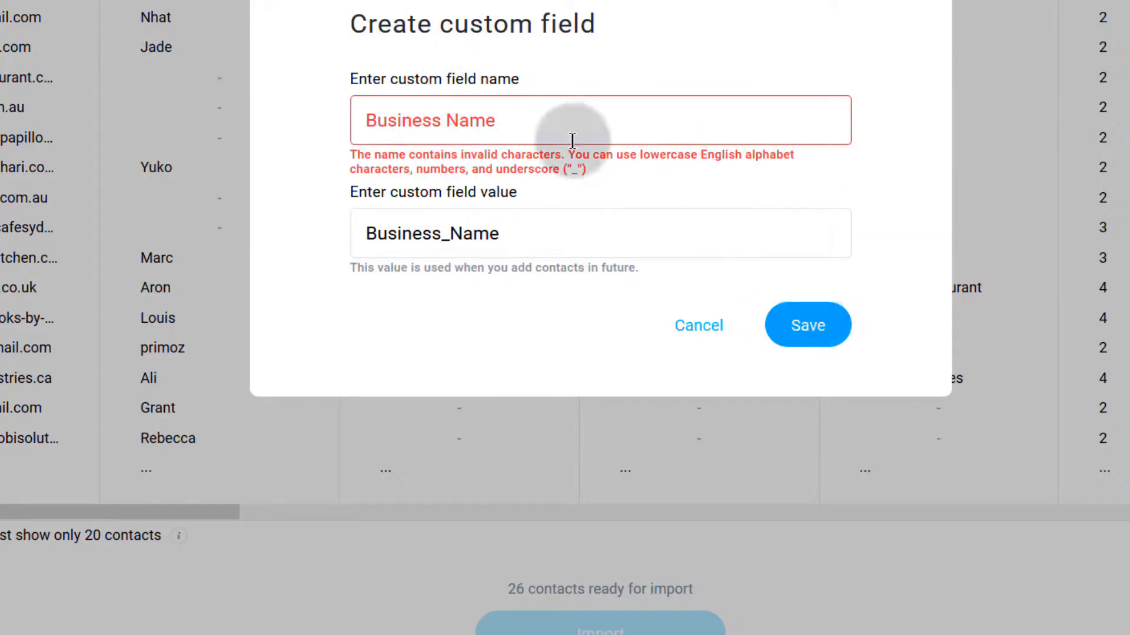
Step: Lowercase the field name to business_name, keep value Business Name, and save
click(450, 121)
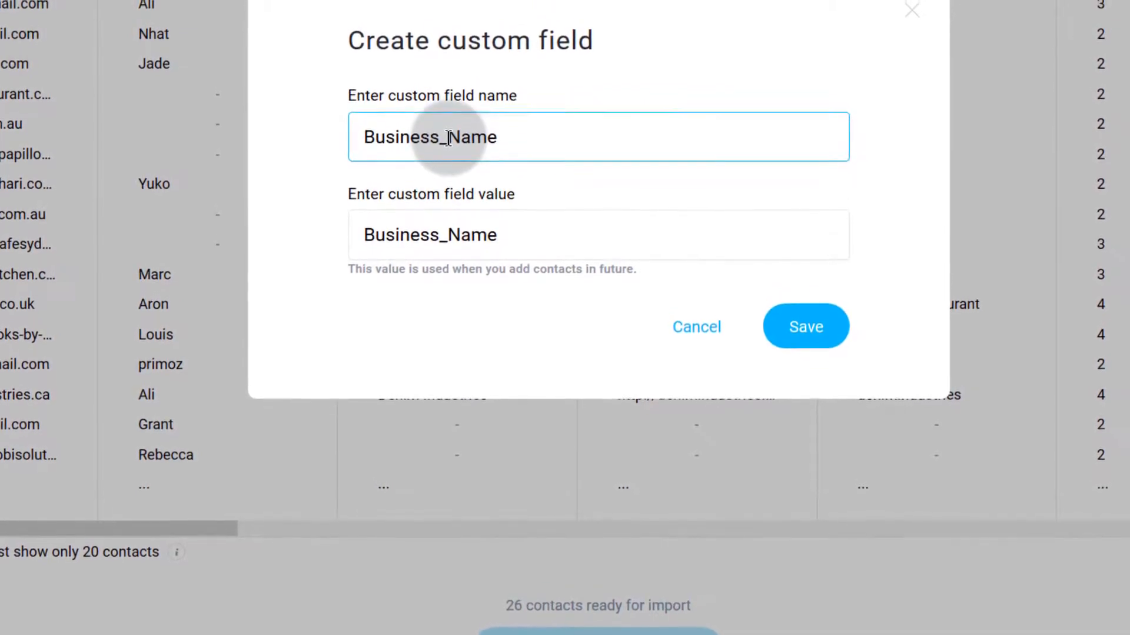
key(Delete)
text(n)
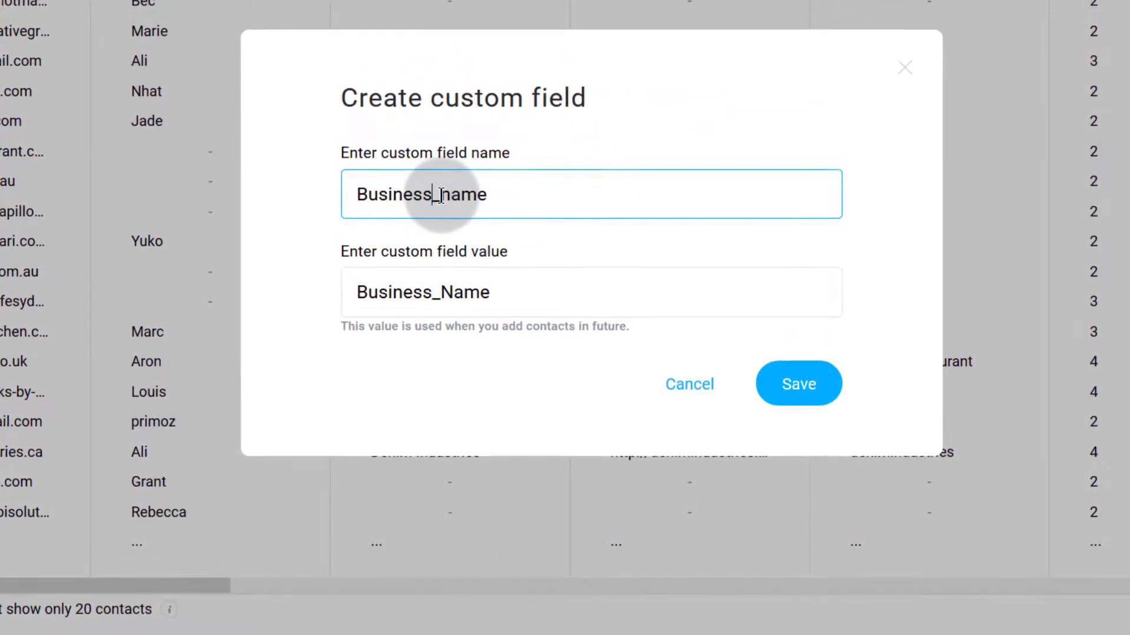
key(Home)
key(Delete)
text(b)
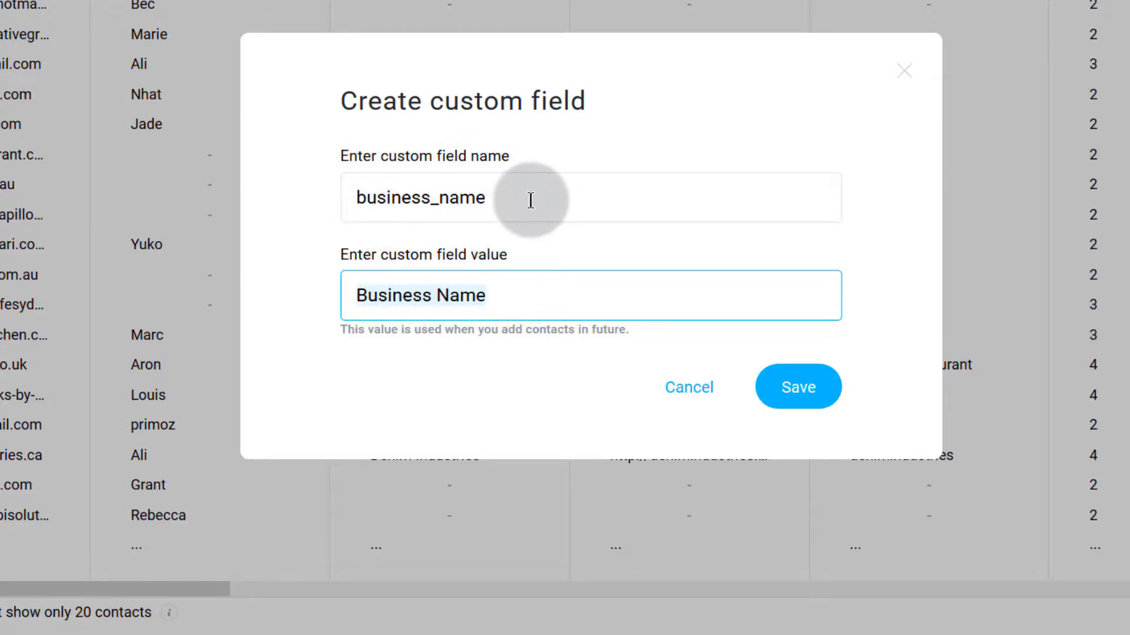
drag(507, 202, 323, 196)
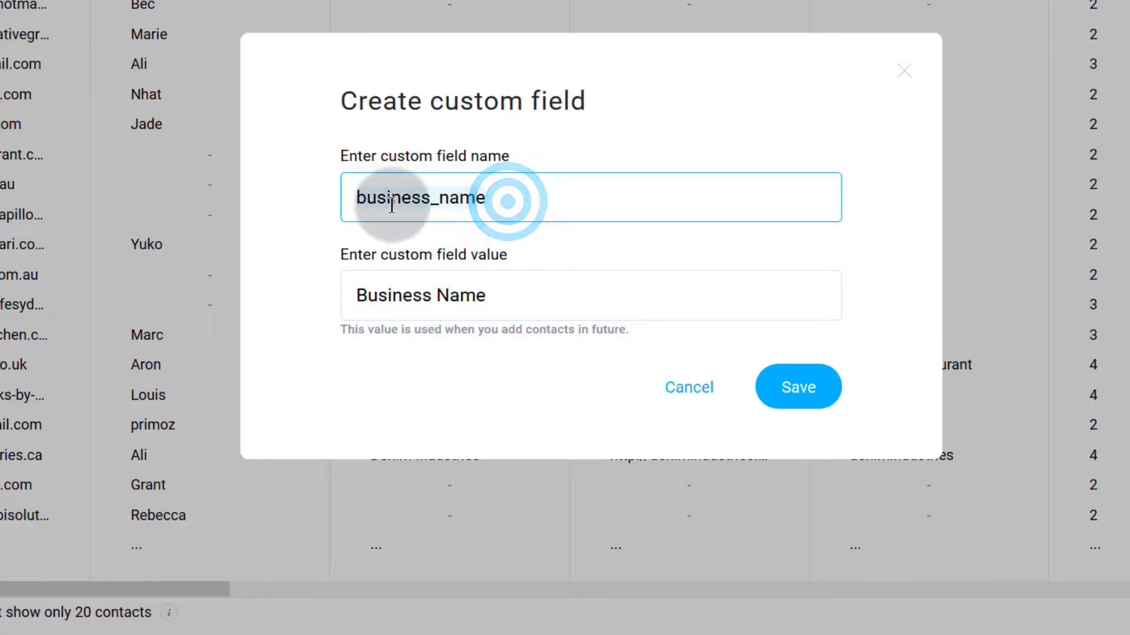
drag(355, 292, 502, 284)
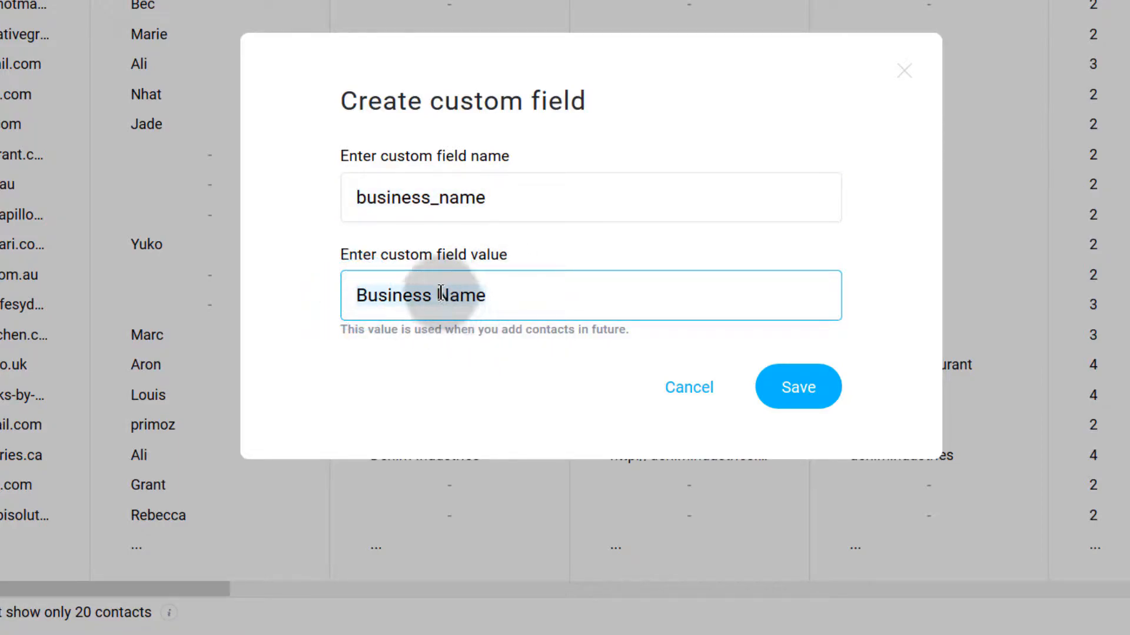
click(801, 390)
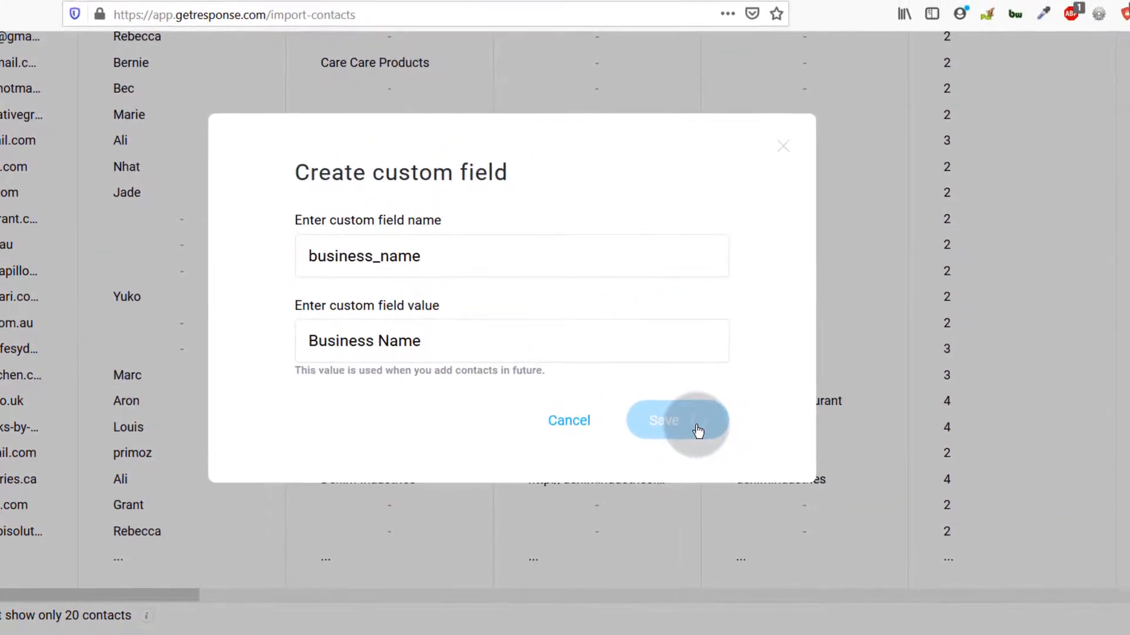
scroll(416, 357, up, 7)
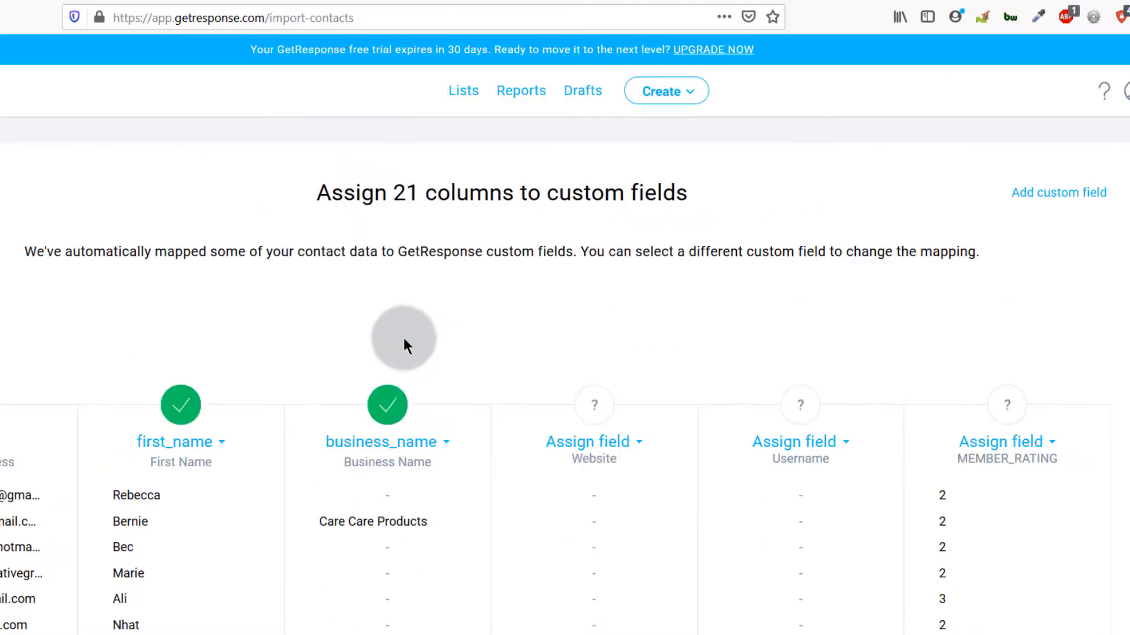
scroll(388, 380, down, 3)
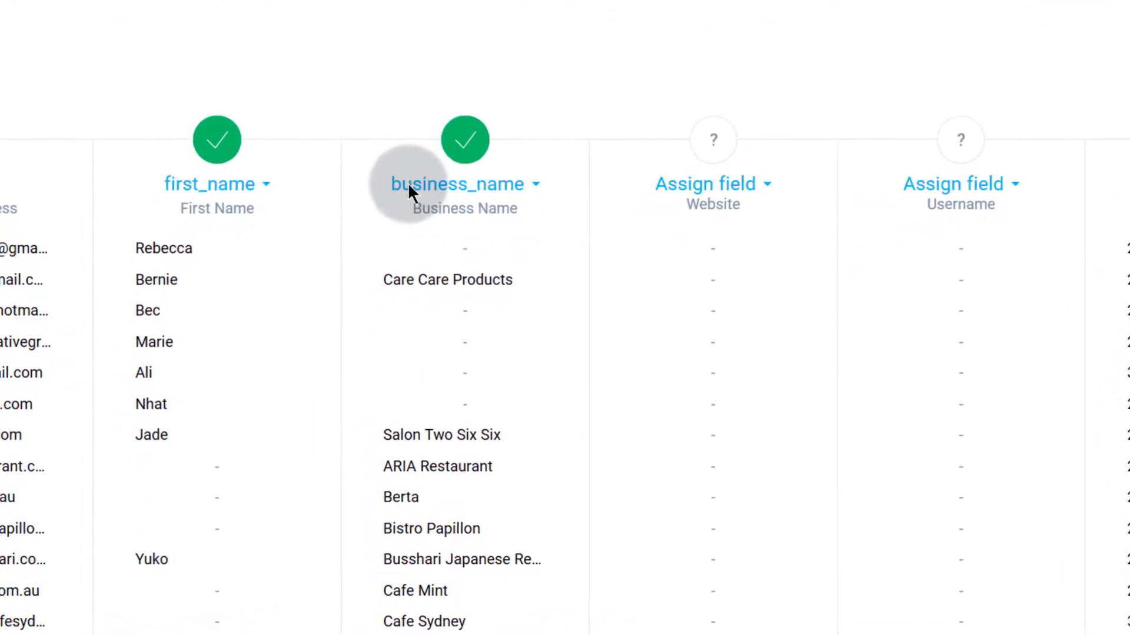
click(541, 187)
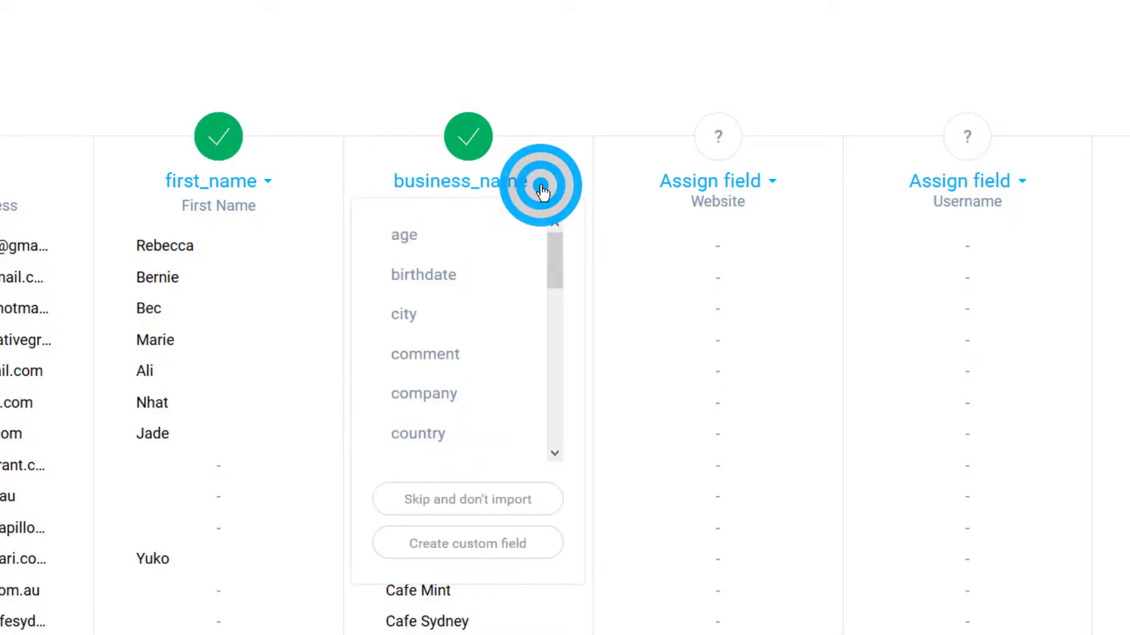
scroll(492, 327, down, 10)
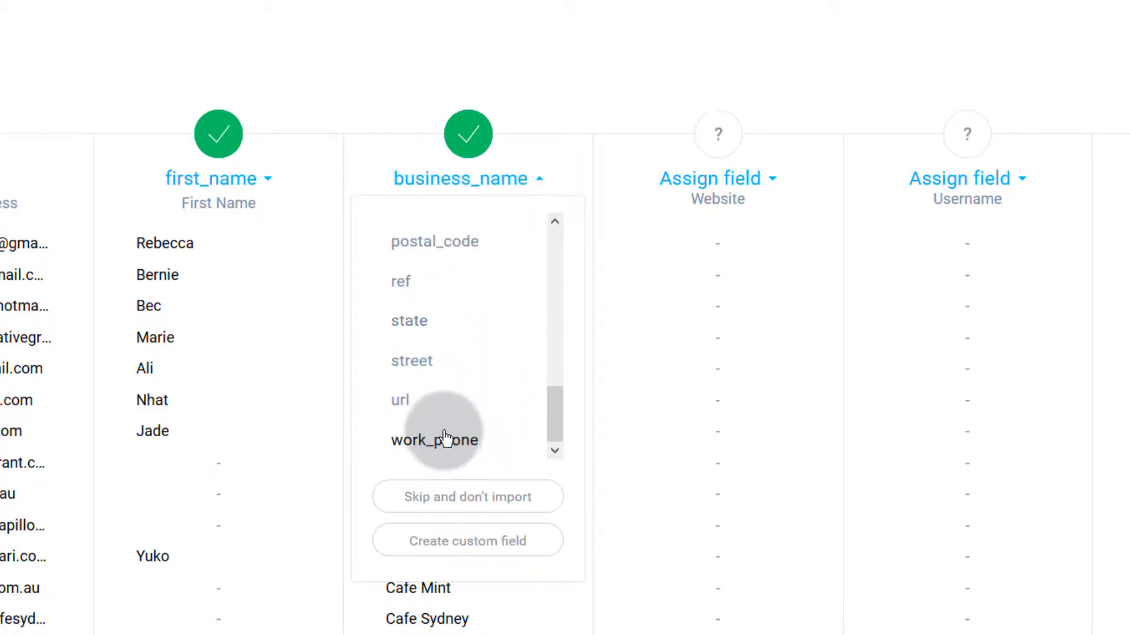
scroll(443, 336, up, 5)
scroll(442, 448, up, 2)
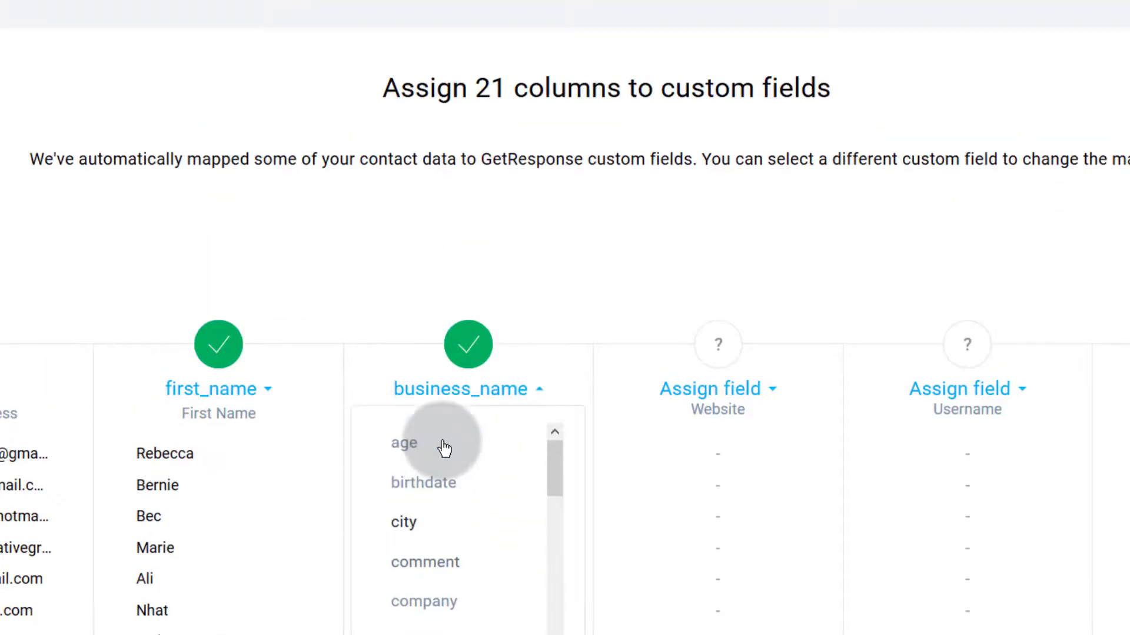
scroll(423, 395, down, 8)
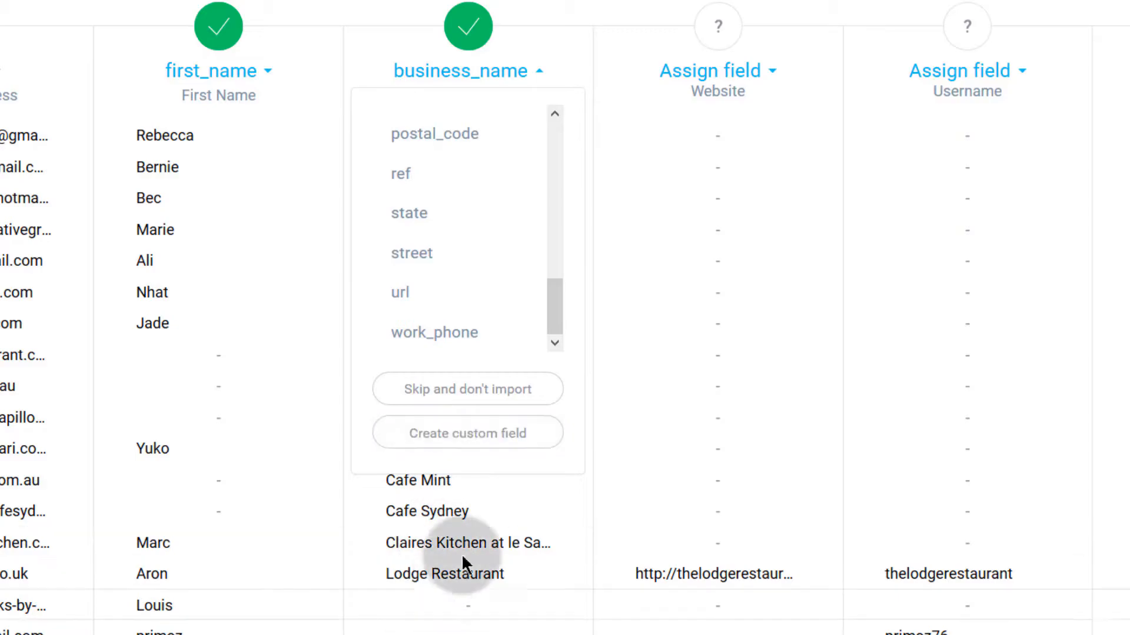
scroll(434, 318, up, 10)
scroll(412, 334, down, 8)
click(483, 450)
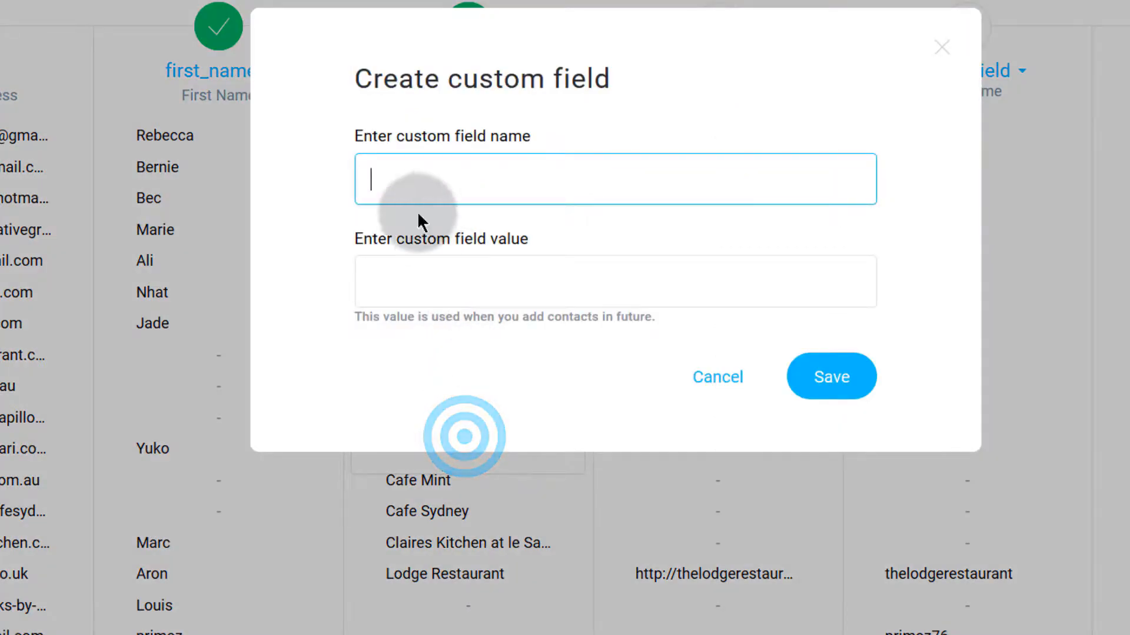
click(397, 186)
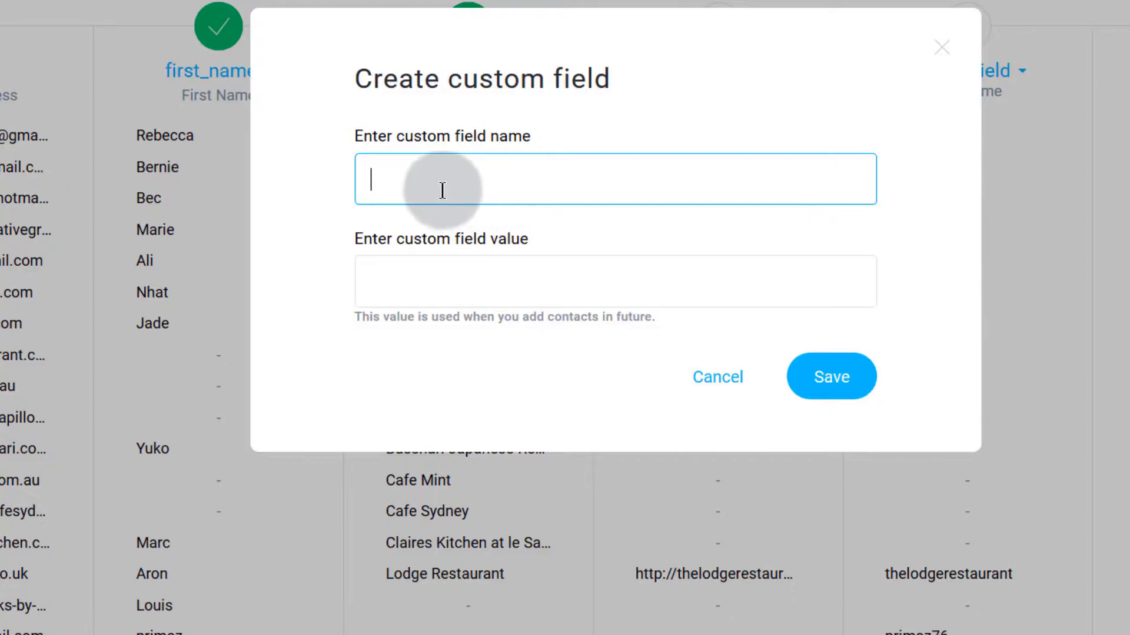
click(369, 286)
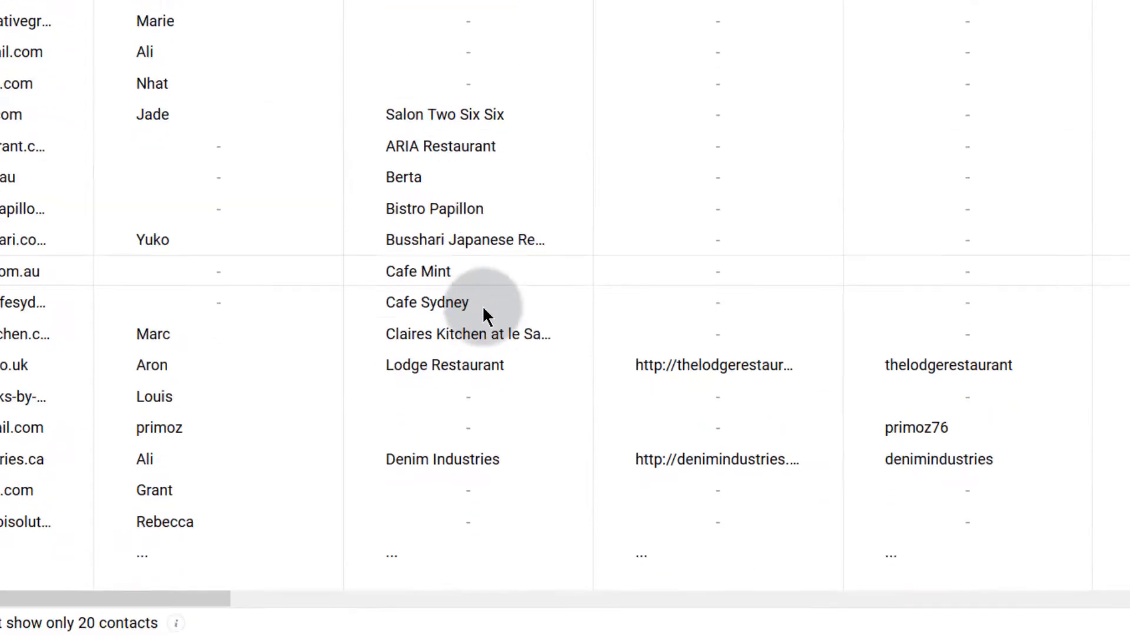
scroll(701, 471, up, 6)
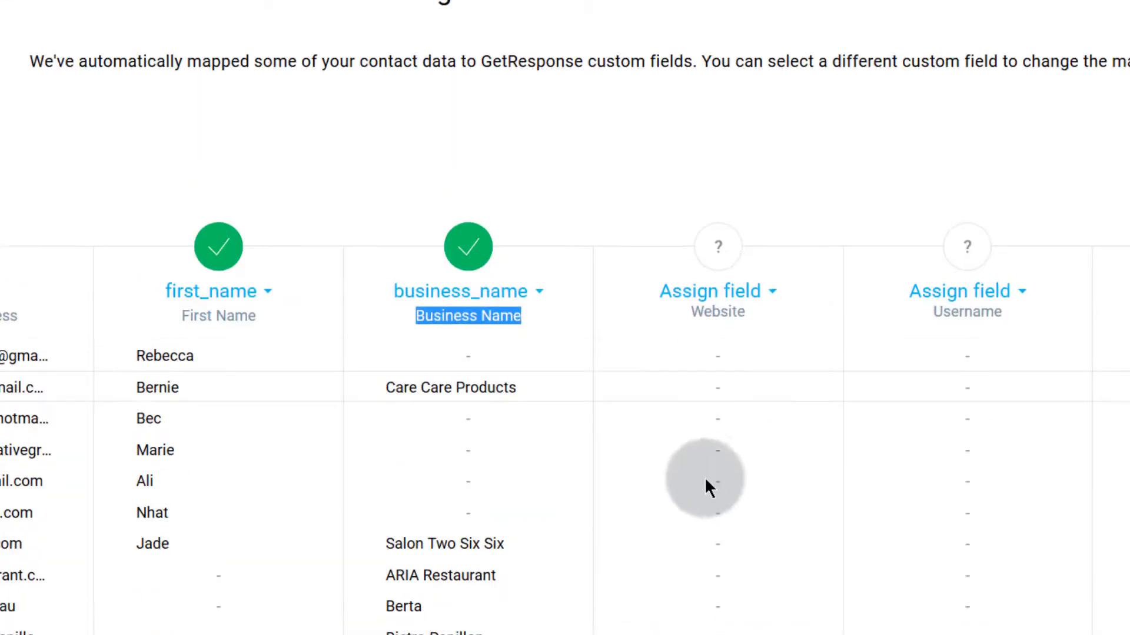
scroll(735, 495, down, 7)
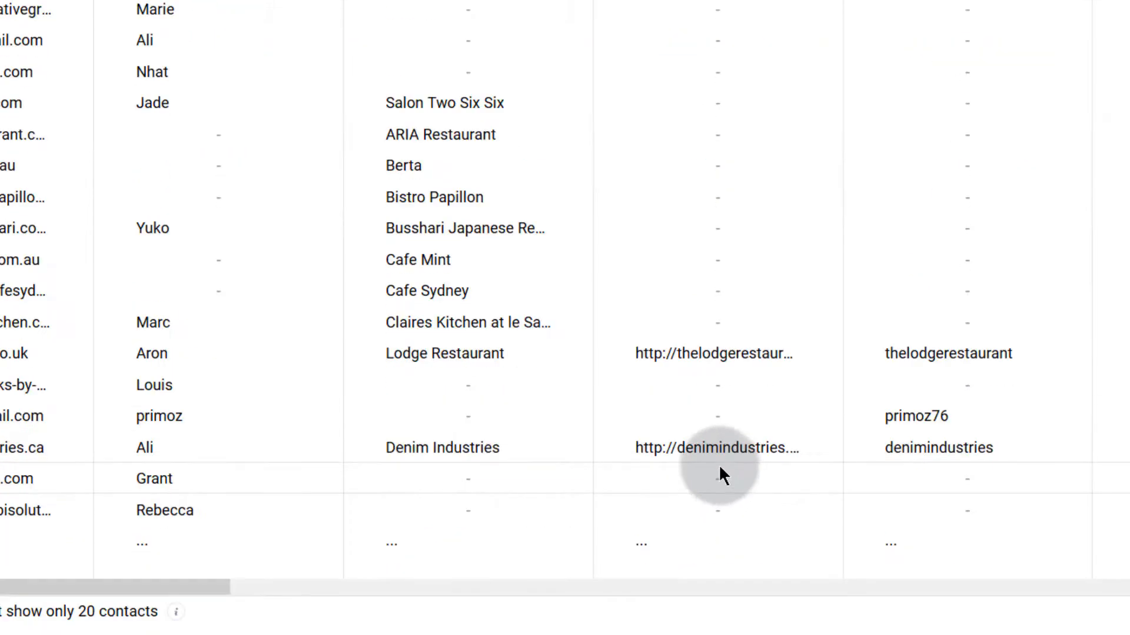
scroll(720, 376, up, 3)
scroll(713, 353, up, 1)
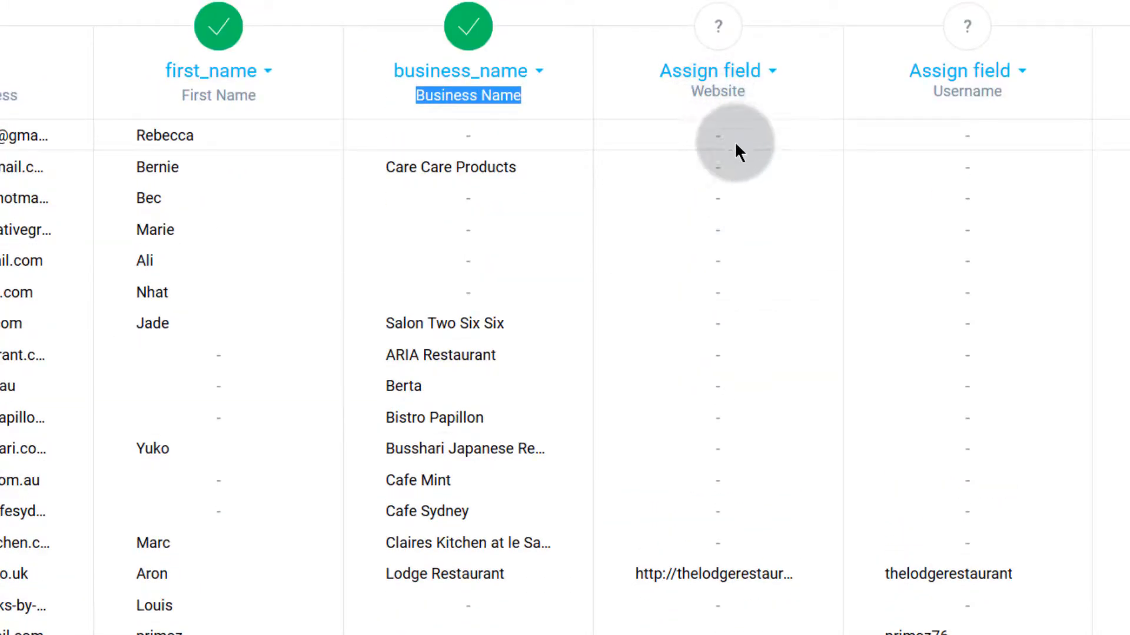
click(775, 76)
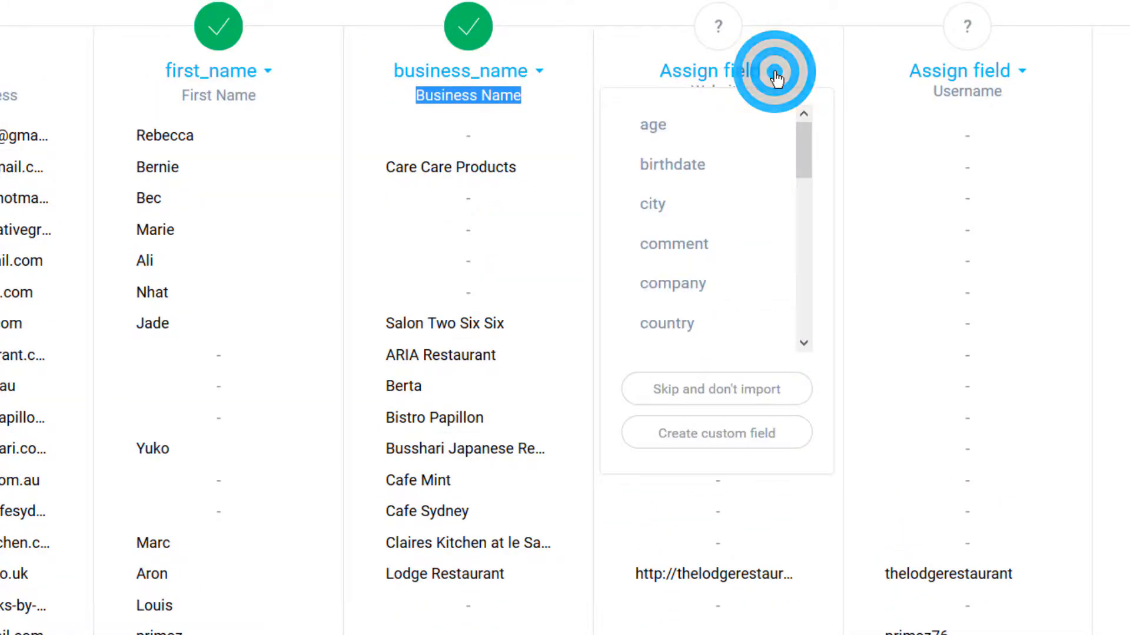
scroll(697, 303, down, 1)
scroll(698, 307, down, 3)
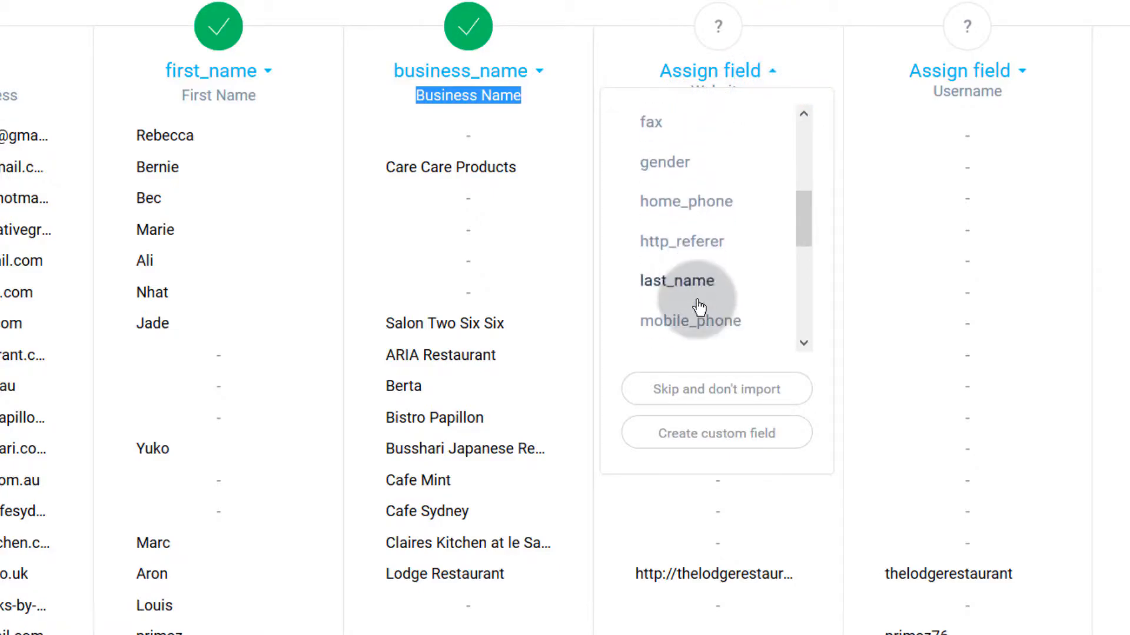
scroll(689, 344, down, 2)
scroll(686, 330, down, 4)
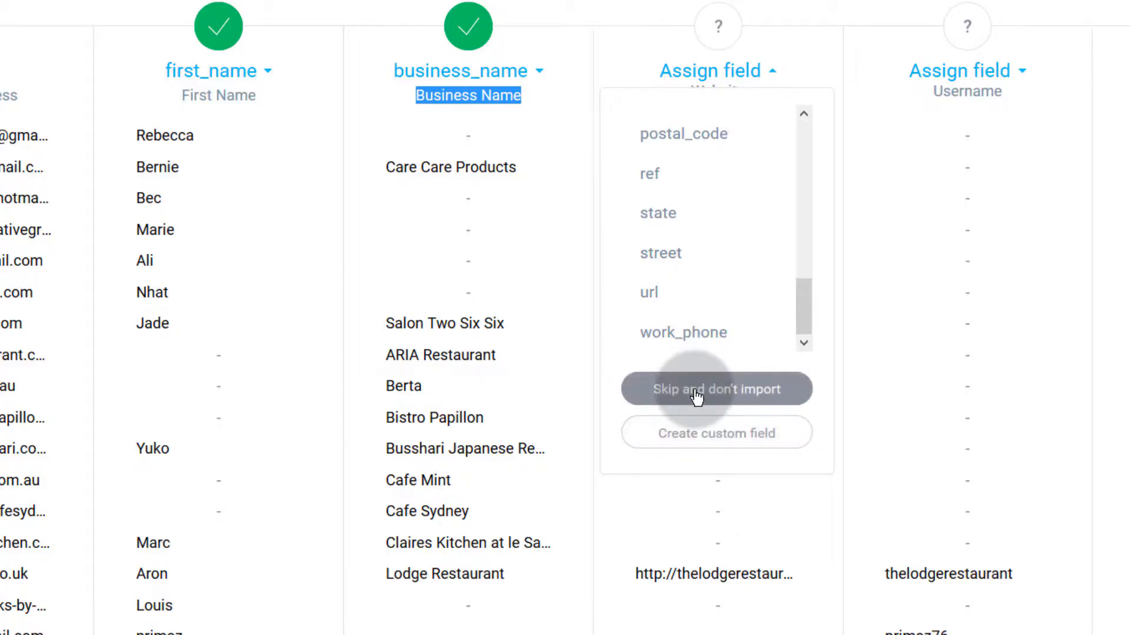
click(662, 293)
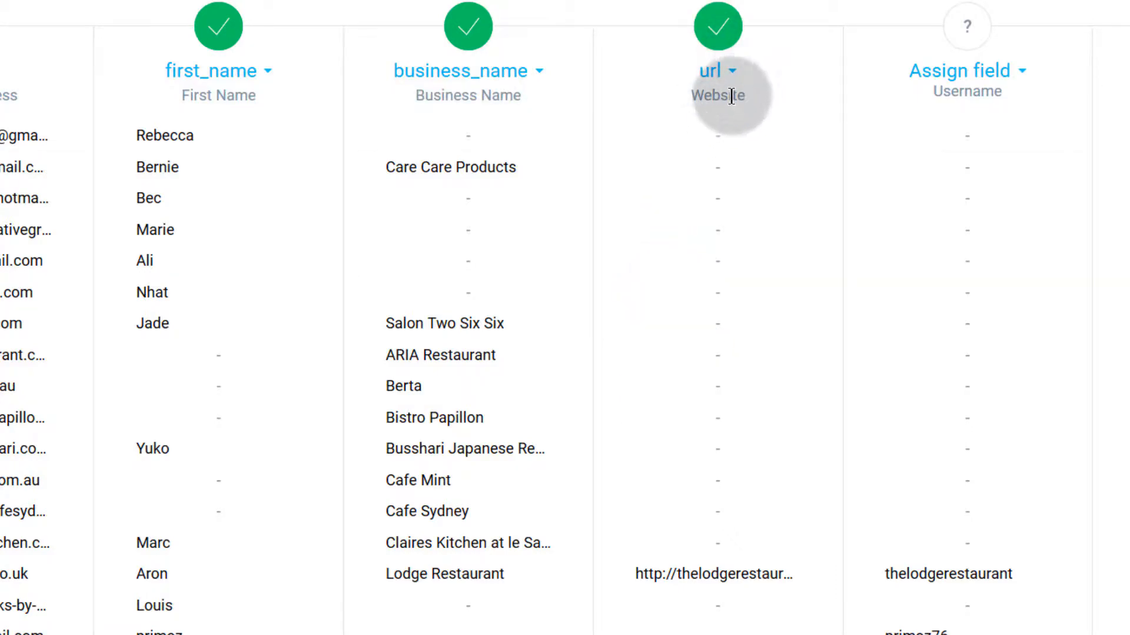
scroll(728, 599, down, 4)
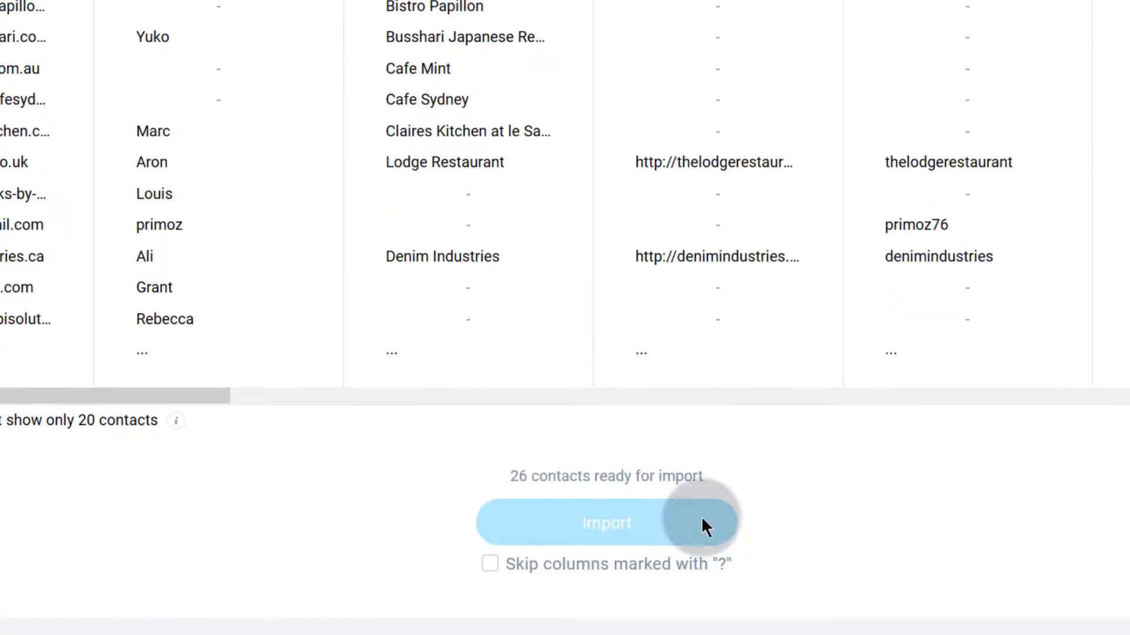
scroll(702, 512, up, 6)
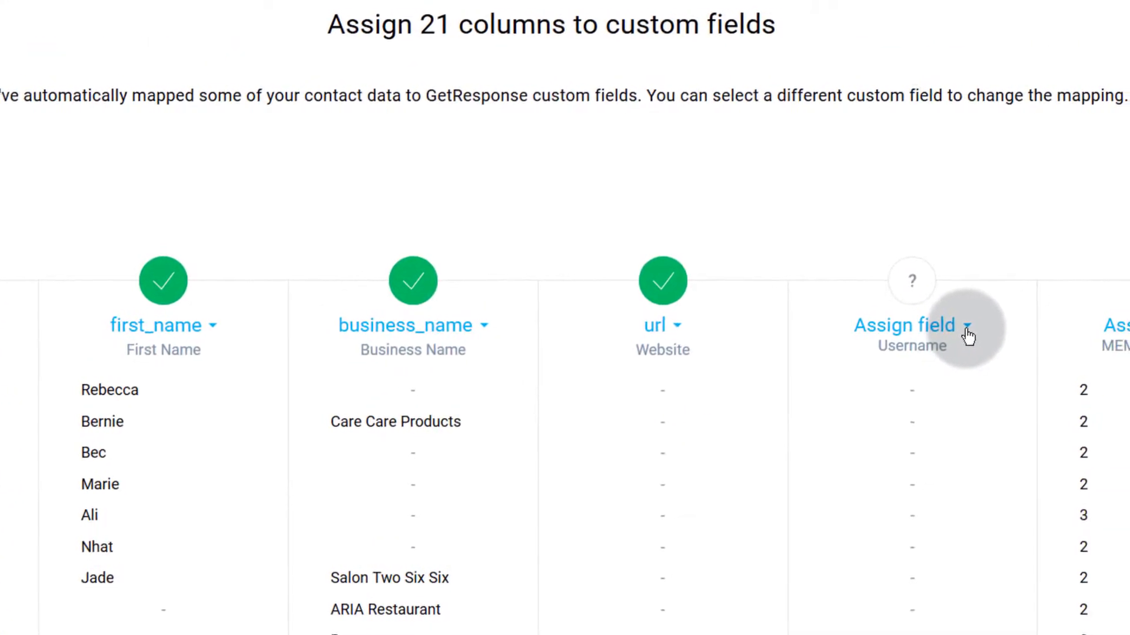
click(993, 325)
scroll(891, 503, down, 3)
scroll(731, 515, down, 3)
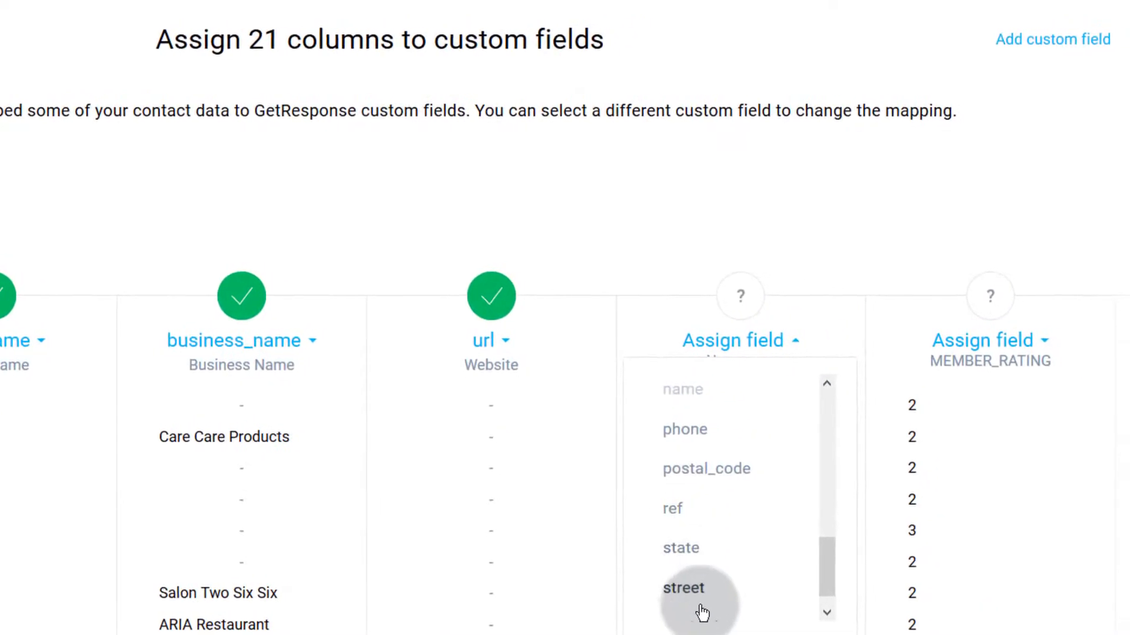
scroll(588, 615, down, 4)
click(657, 443)
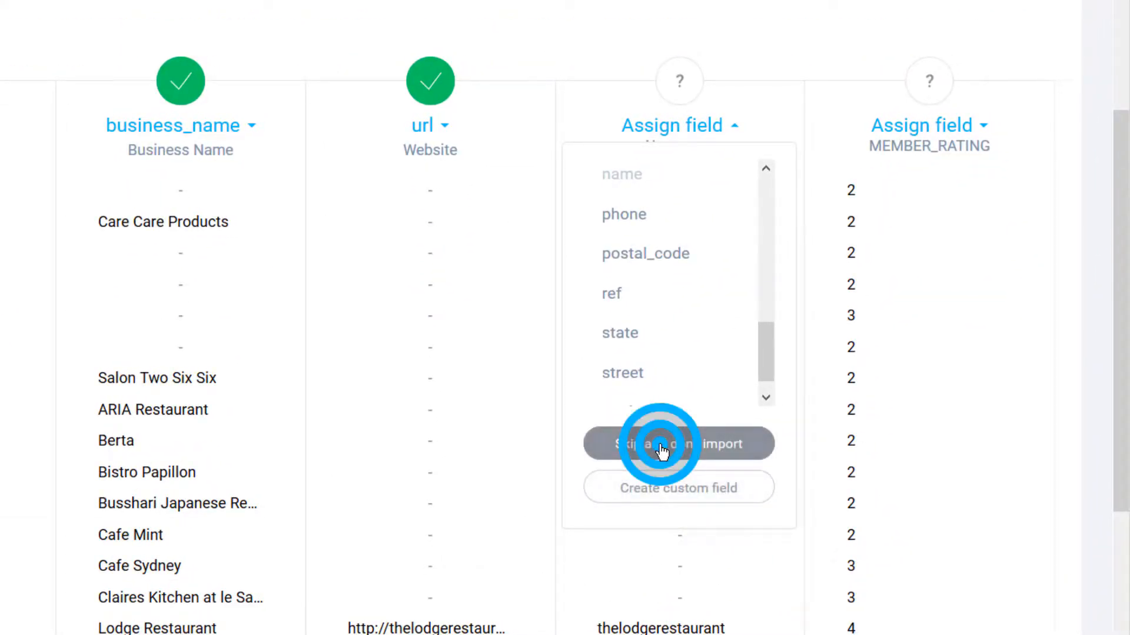
click(982, 134)
click(903, 447)
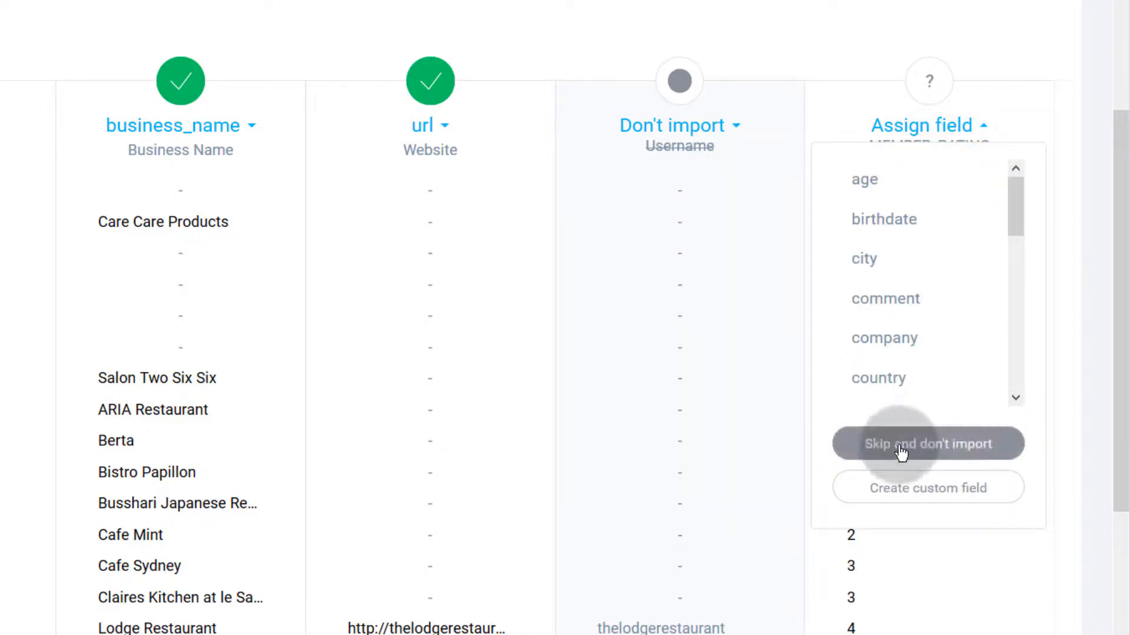
scroll(511, 499, down, 5)
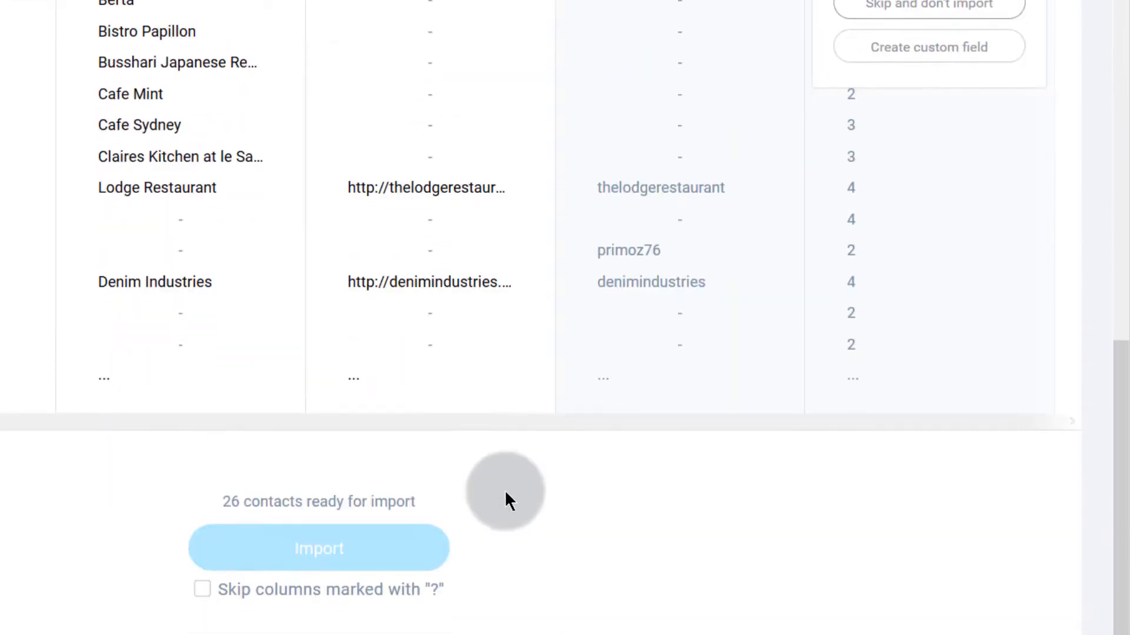
drag(382, 447, 560, 447)
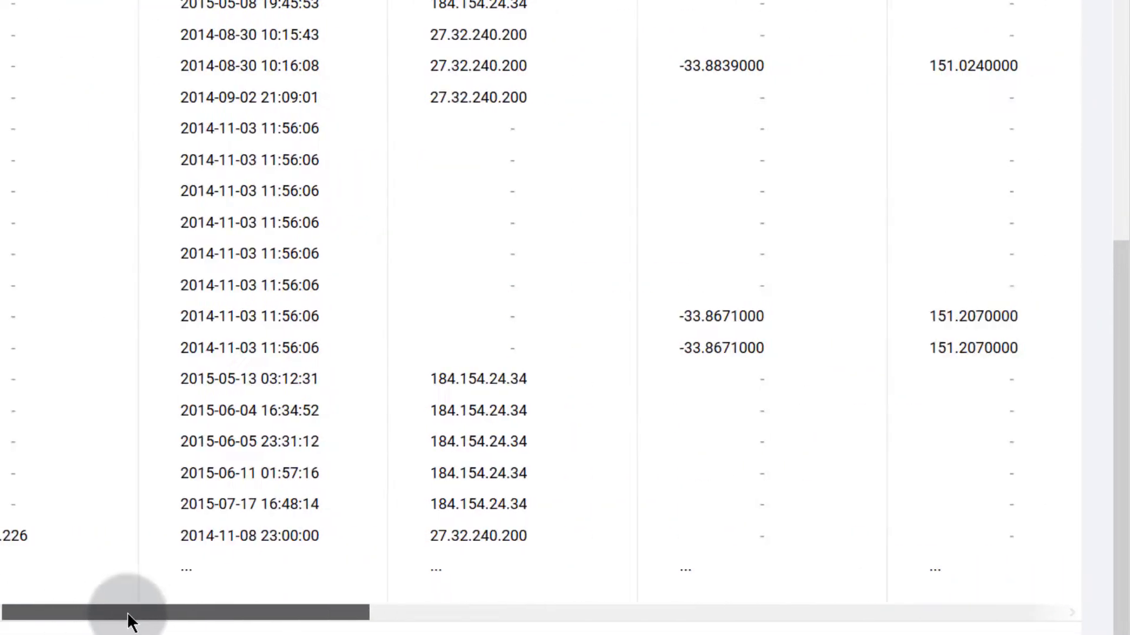
drag(126, 615, 151, 626)
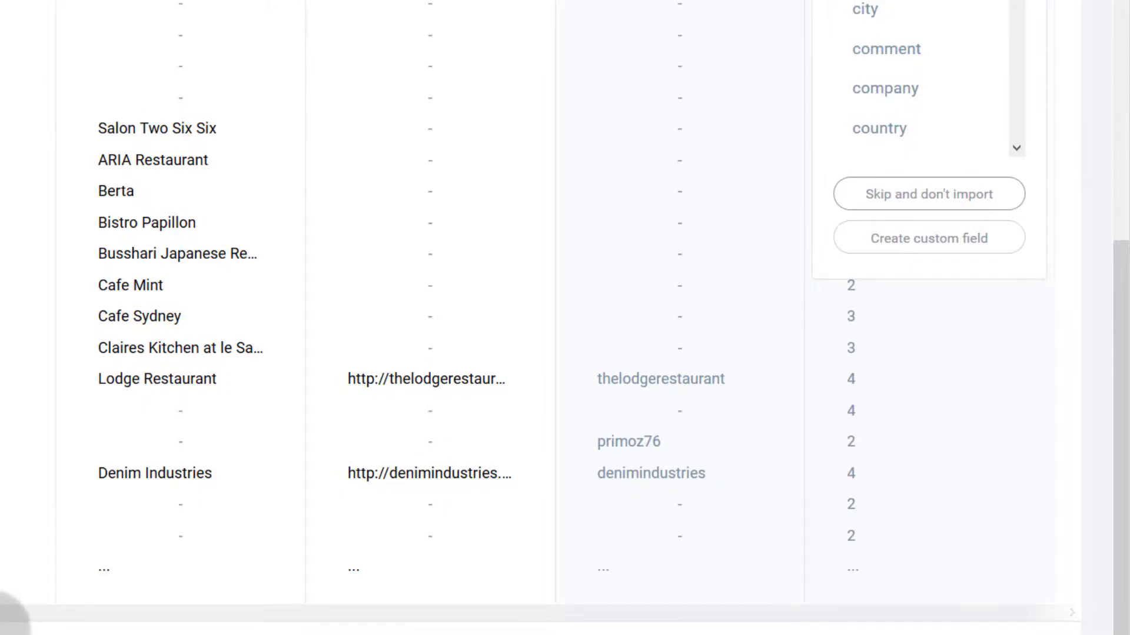
scroll(530, 318, down, 3)
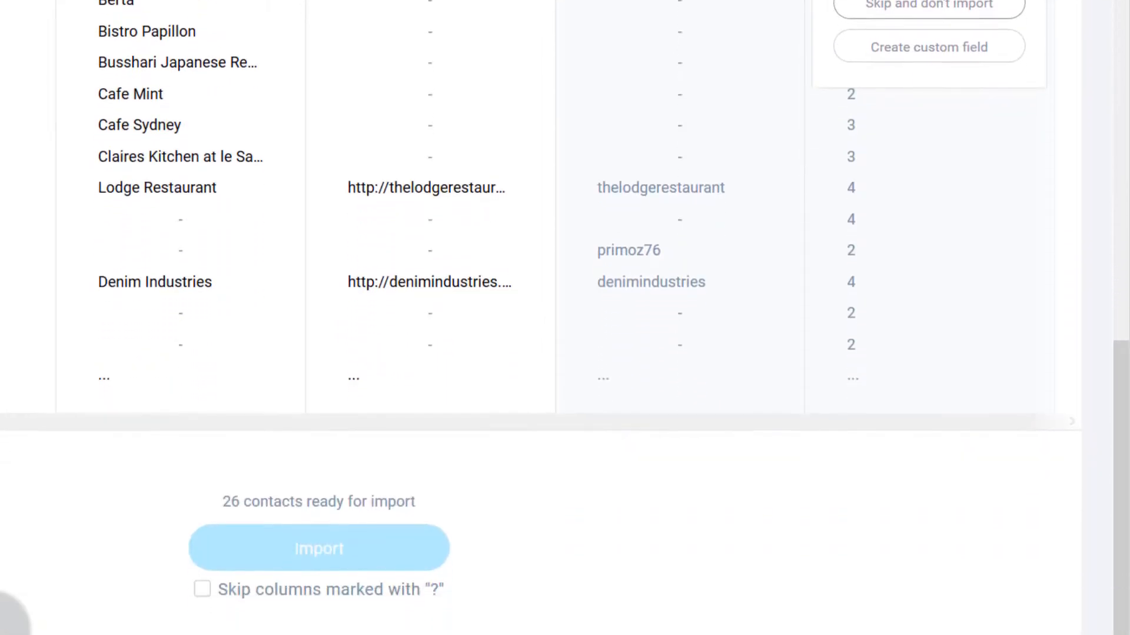
Step: Tick 'Skip columns marked with ?', import the 26 contacts, and dismiss the notice
click(202, 590)
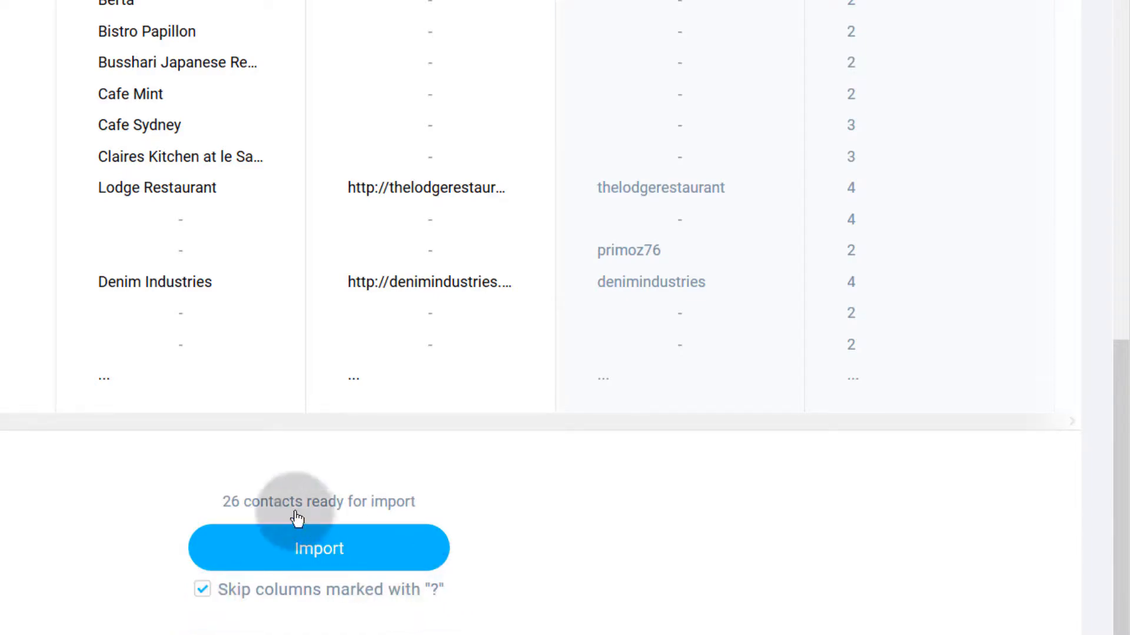
scroll(314, 529, up, 7)
scroll(565, 317, down, 1)
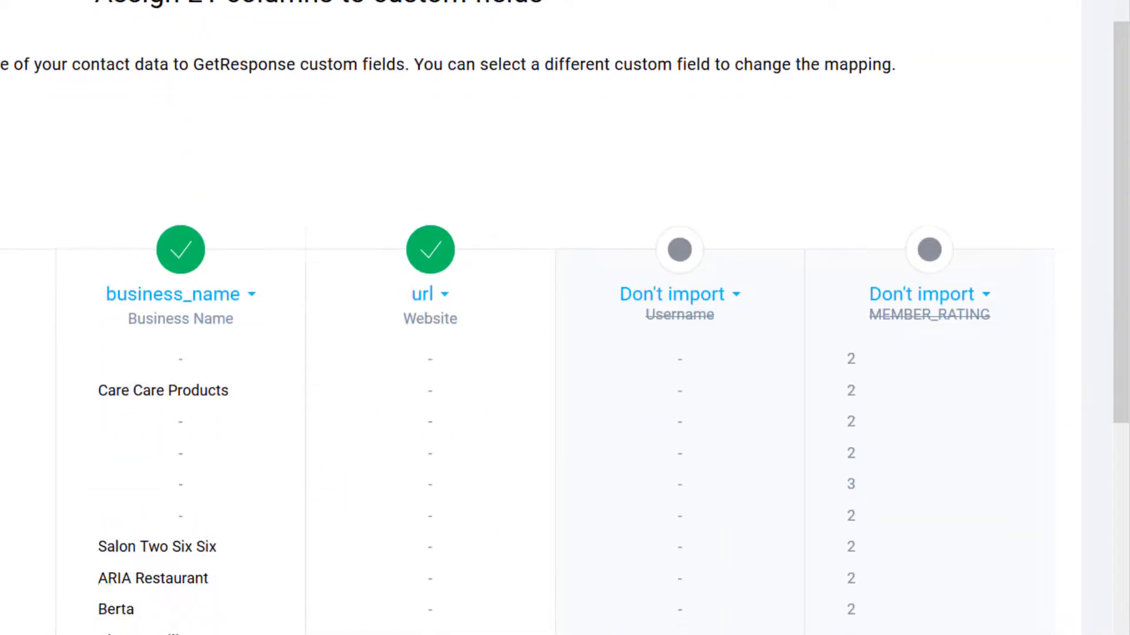
scroll(565, 318, down, 5)
scroll(565, 318, right, 8)
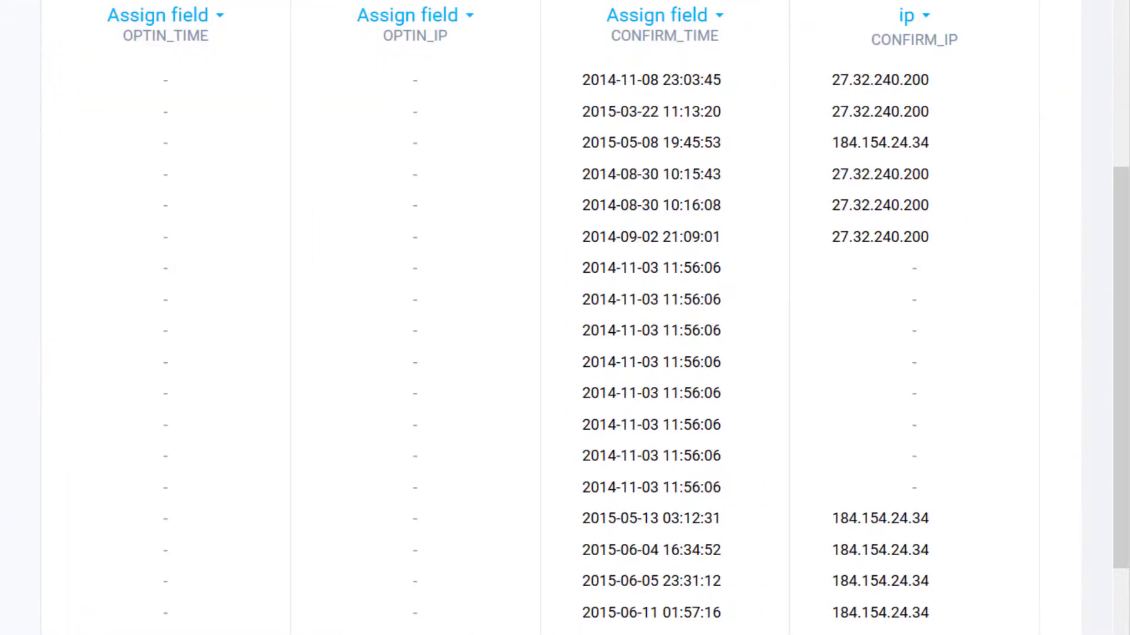
scroll(68, 495, up, 5)
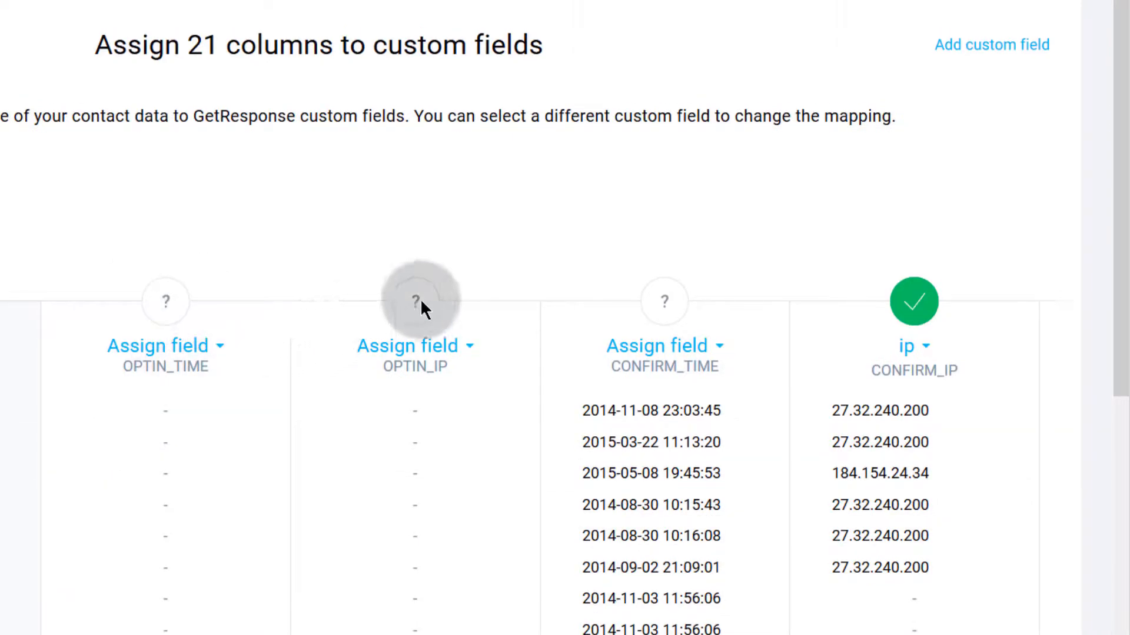
scroll(431, 461, down, 11)
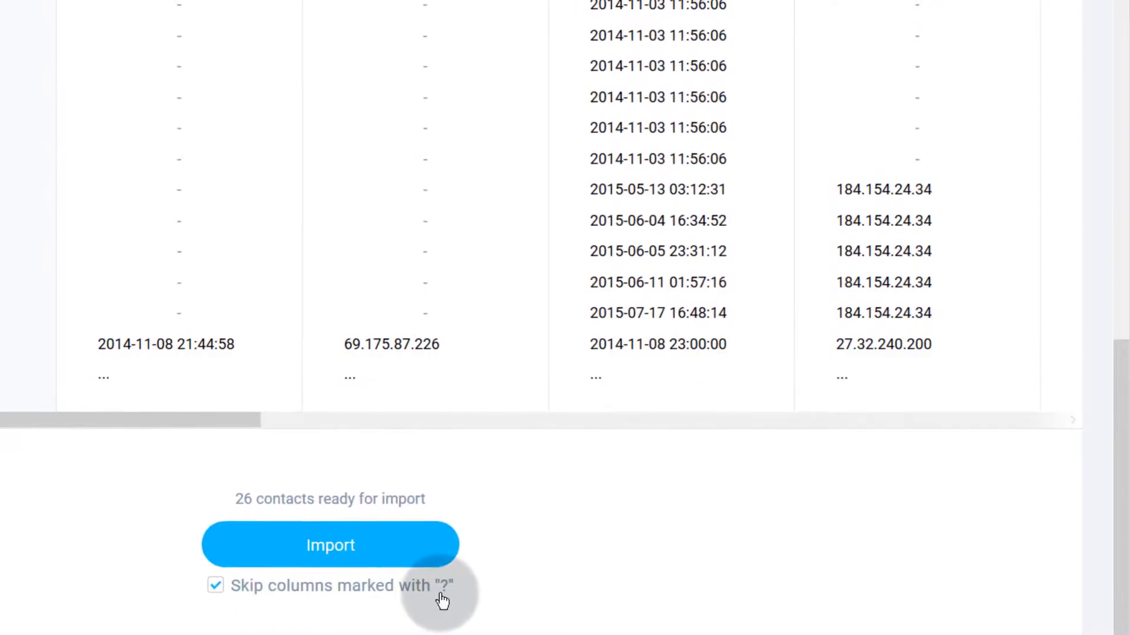
click(362, 537)
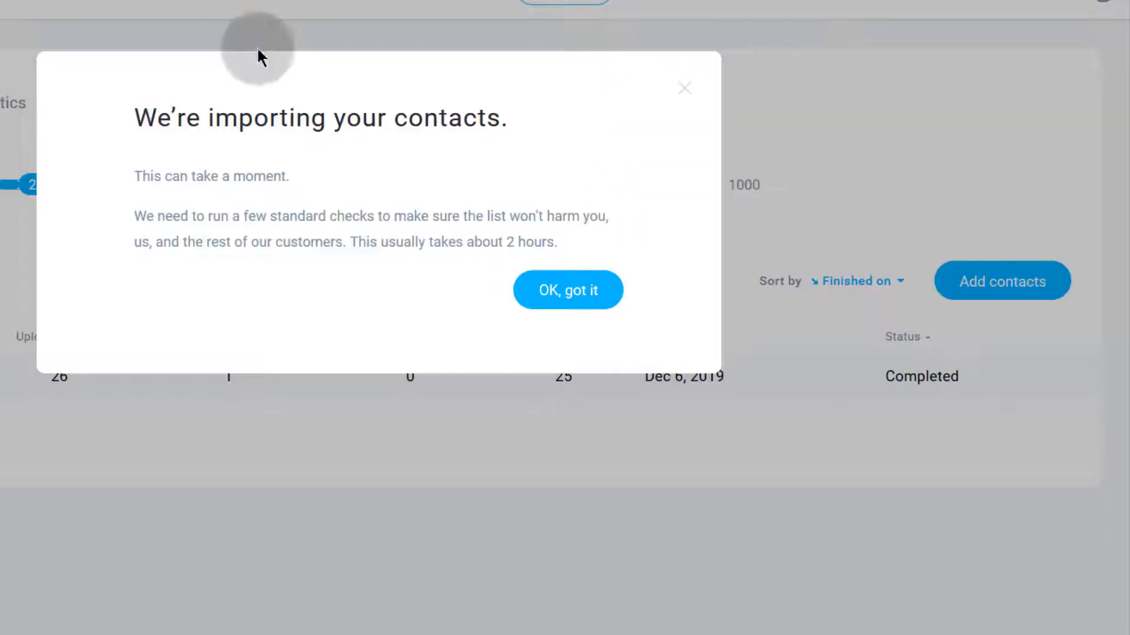
click(580, 290)
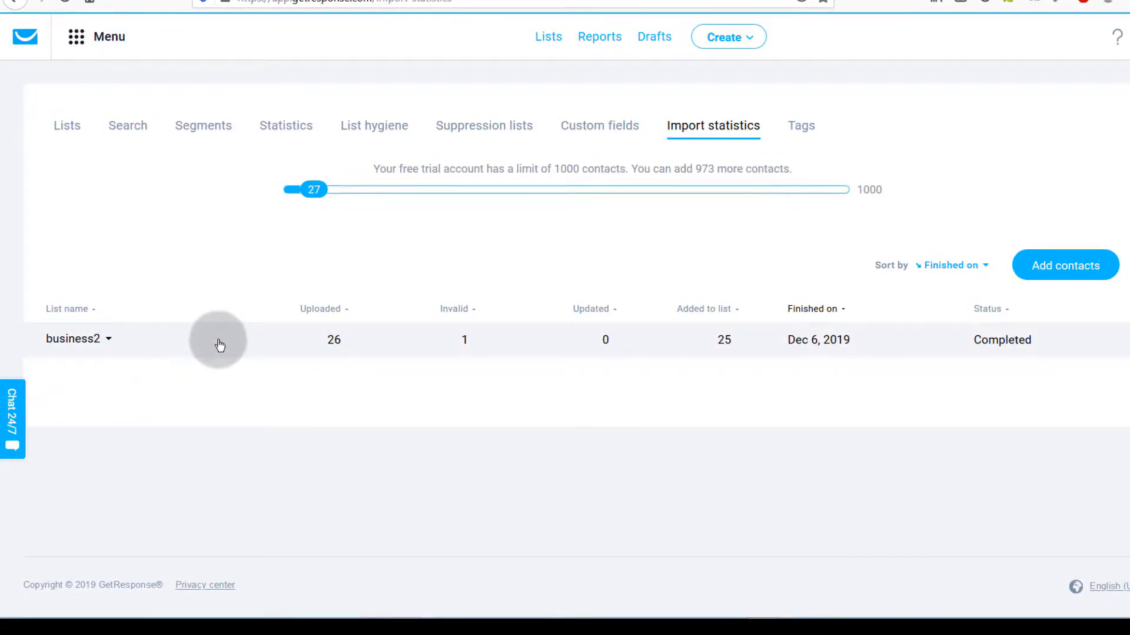
Step: Expand the business2 import details (25 approved, 1 blacklisted), then return to Lists
click(179, 341)
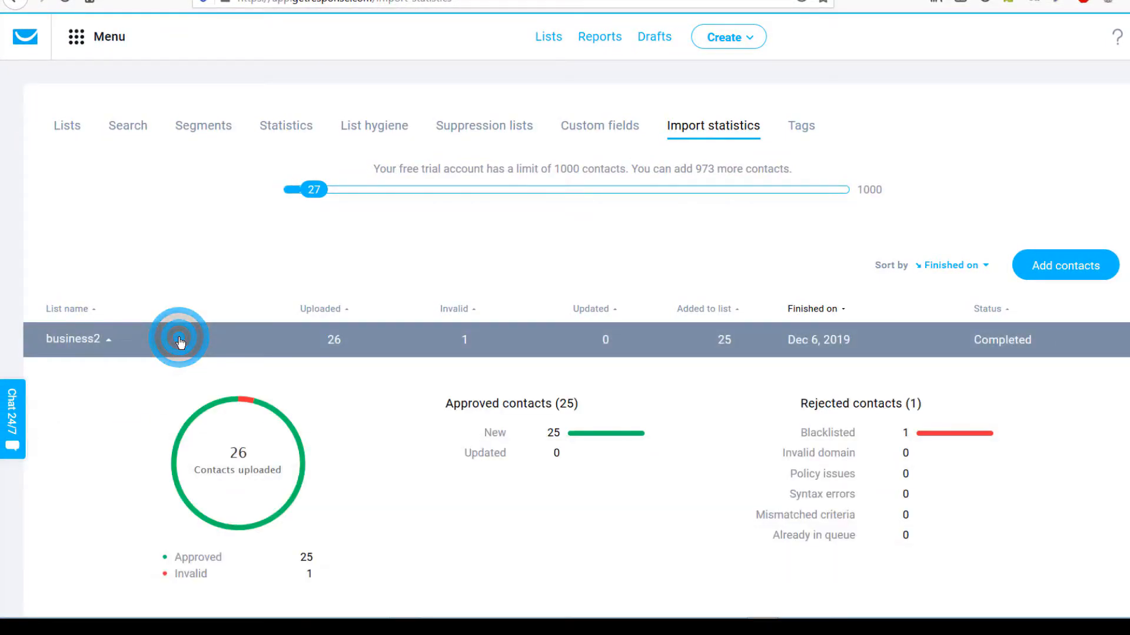
scroll(229, 435, down, 3)
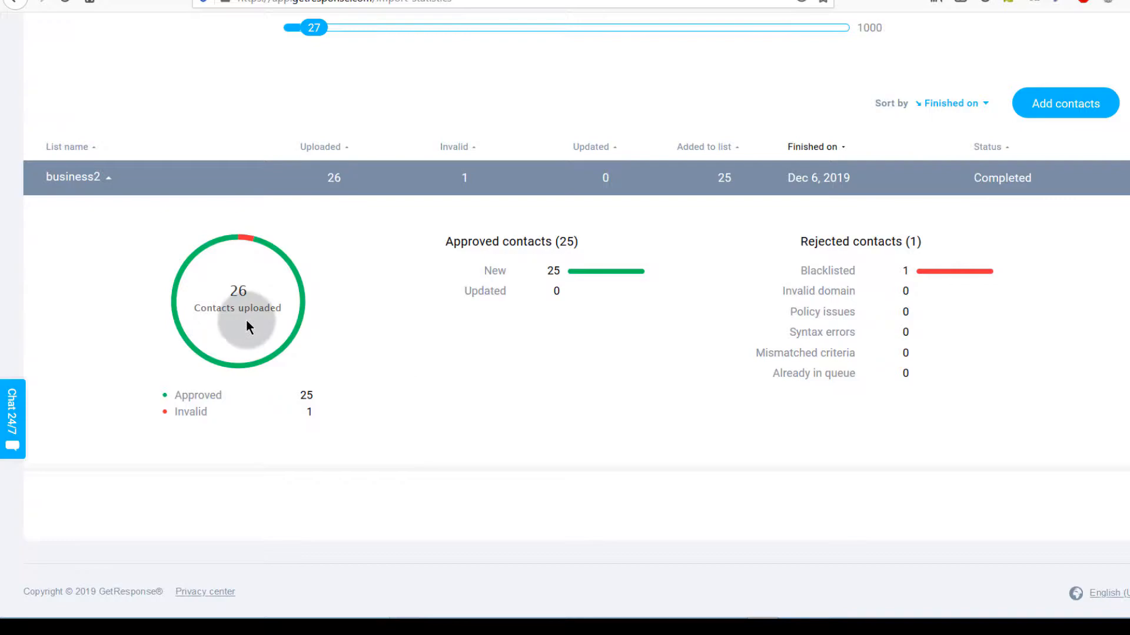
scroll(246, 324, up, 3)
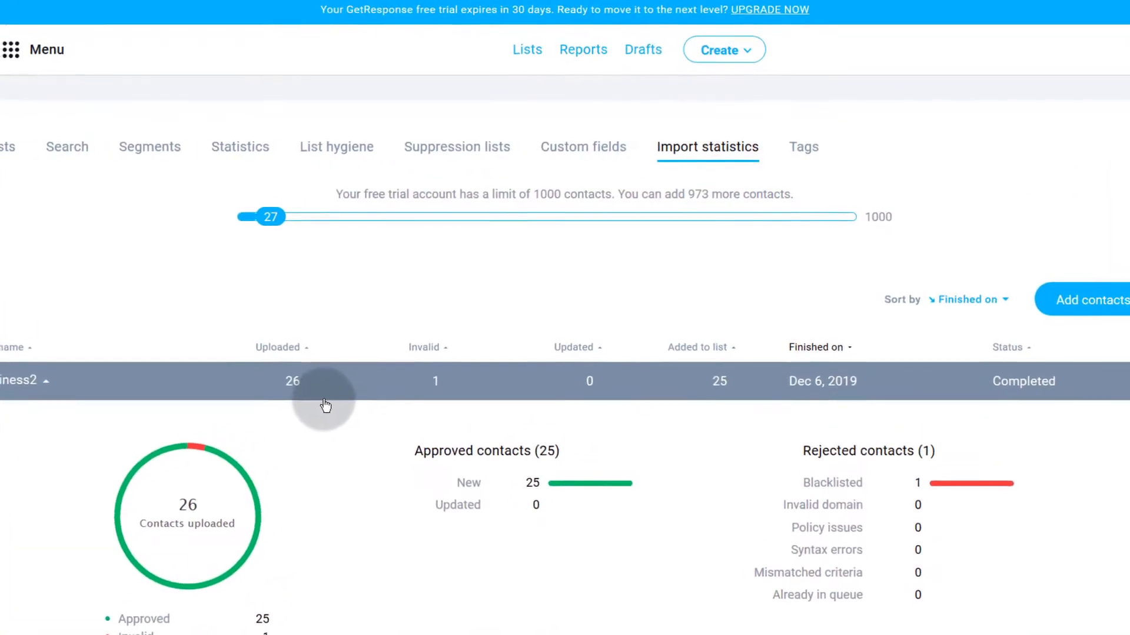
click(527, 50)
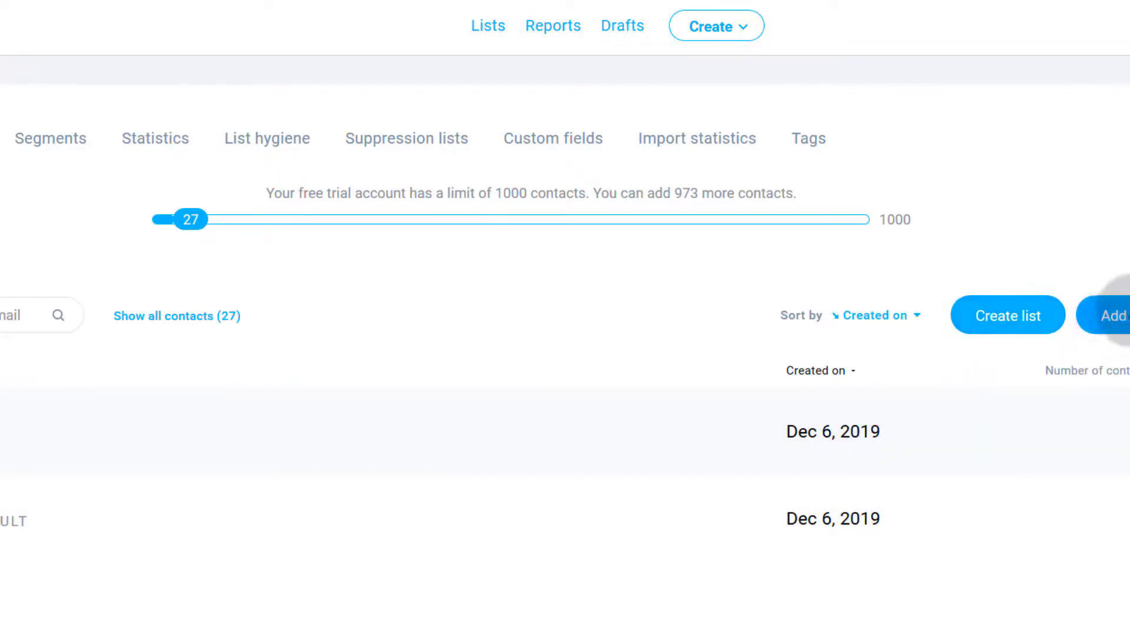
Step: Start adding contacts with business2 chosen as the target list
click(1121, 312)
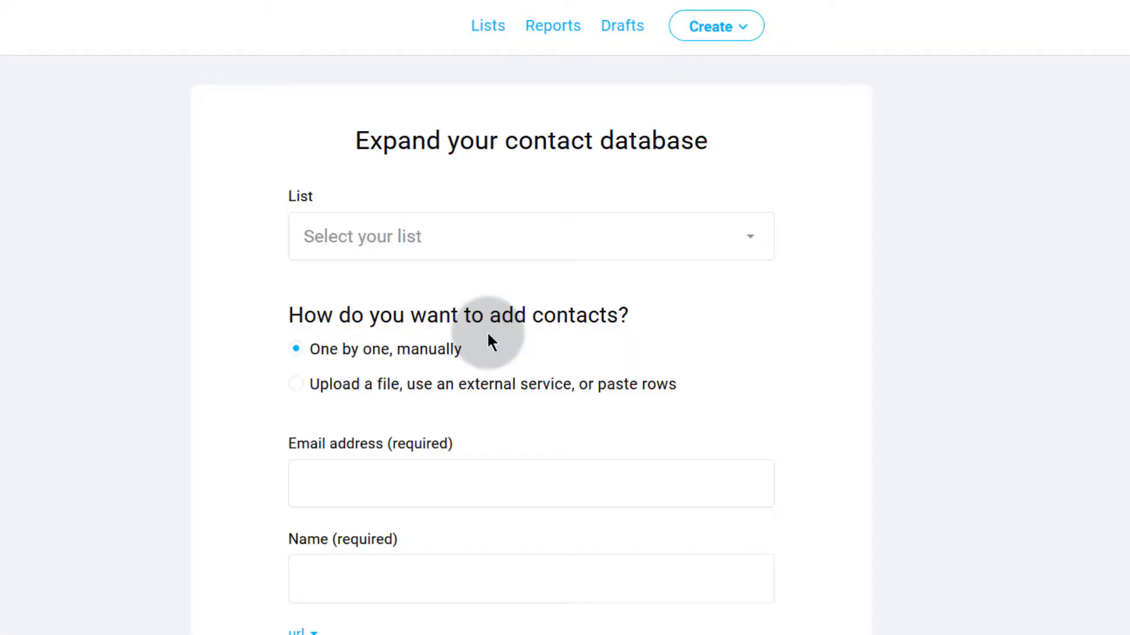
click(340, 242)
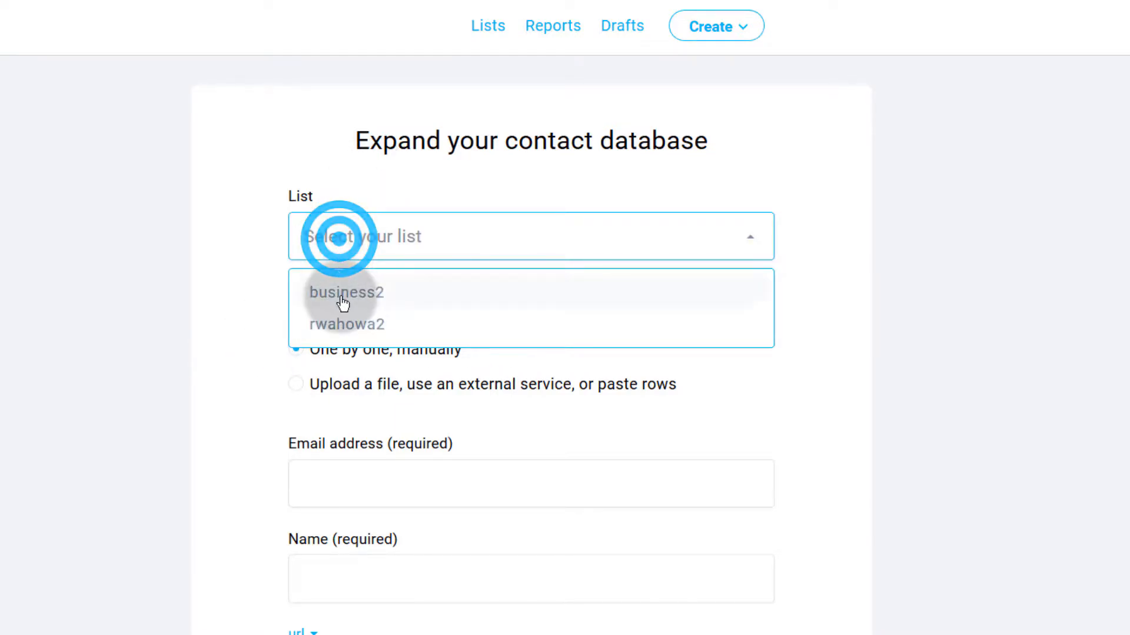
click(339, 295)
scroll(221, 353, down, 3)
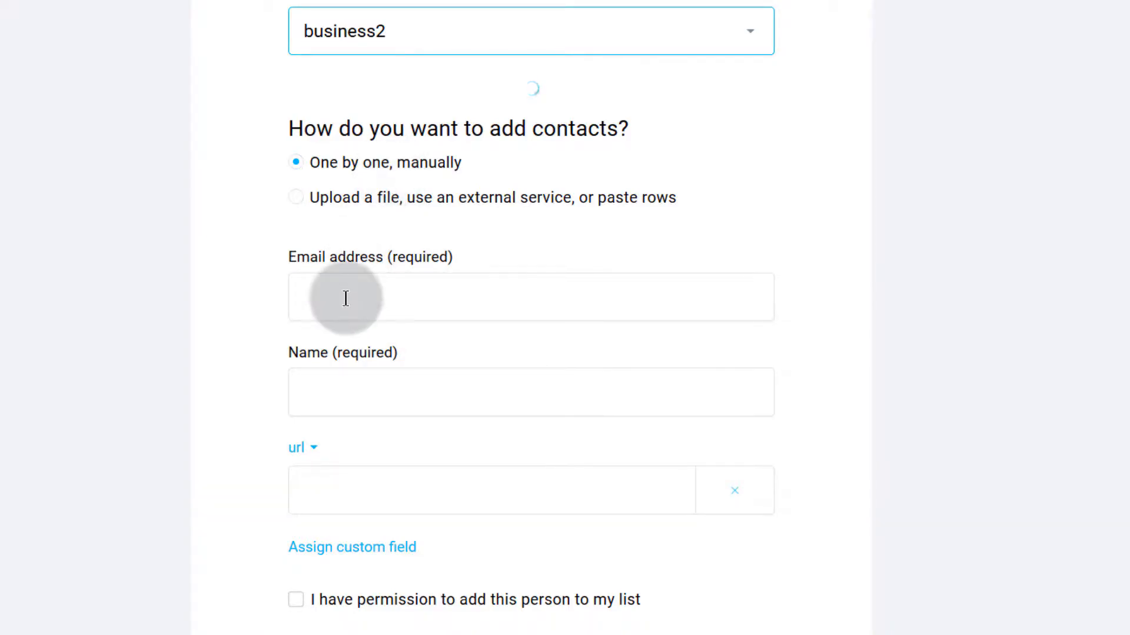
Step: Look over the Connect service, Paste, and Migrate list sources, ending on file upload
click(358, 202)
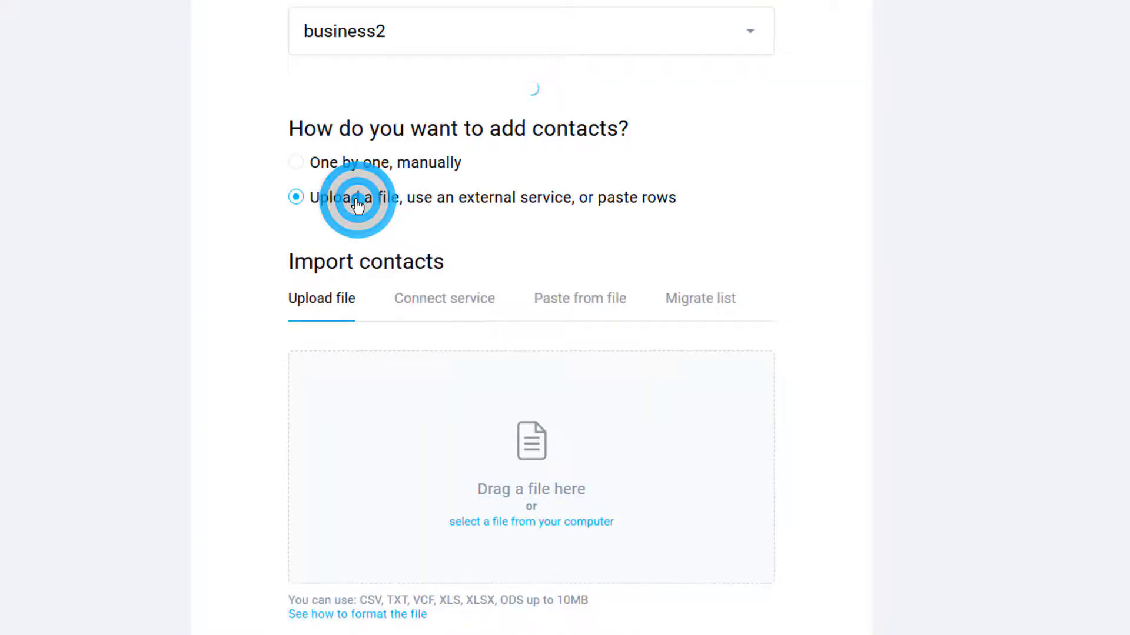
scroll(353, 453, down, 4)
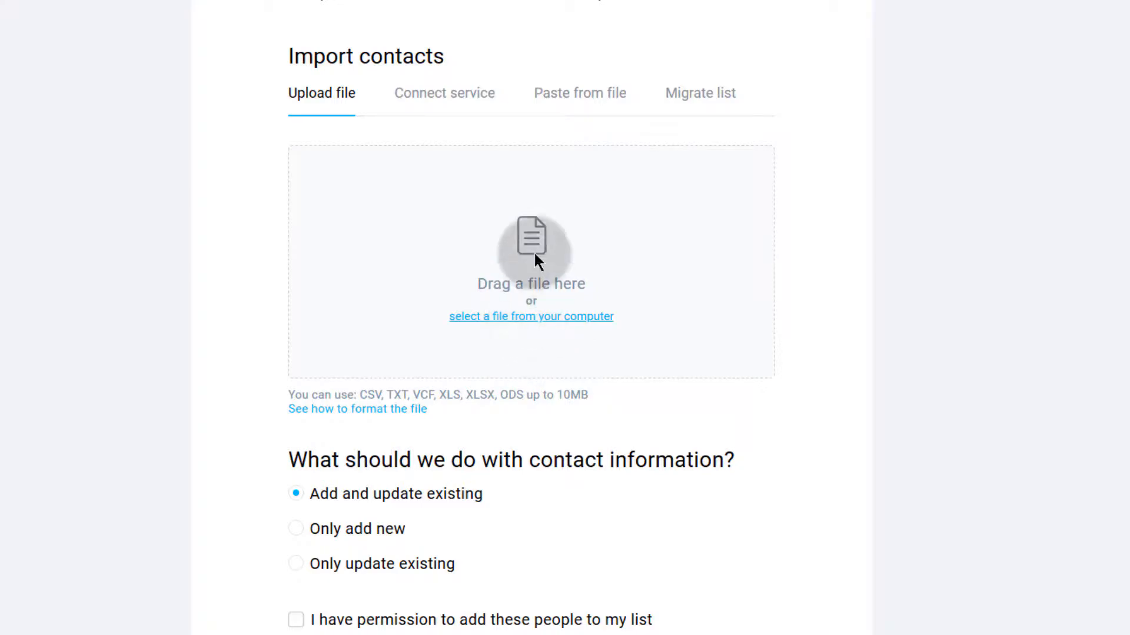
click(448, 98)
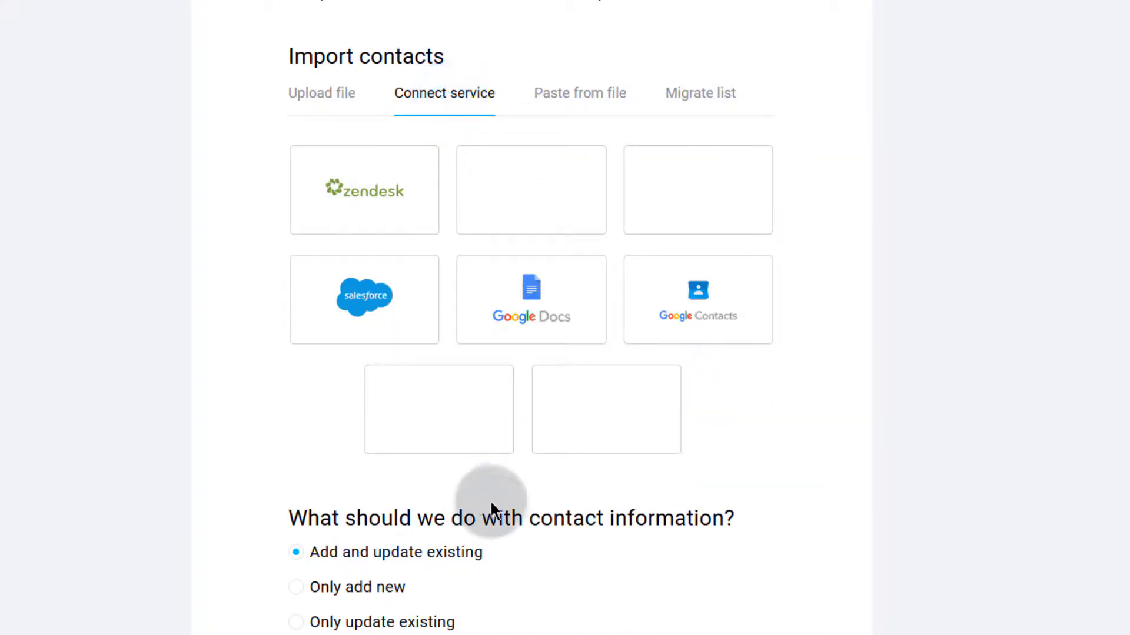
click(580, 102)
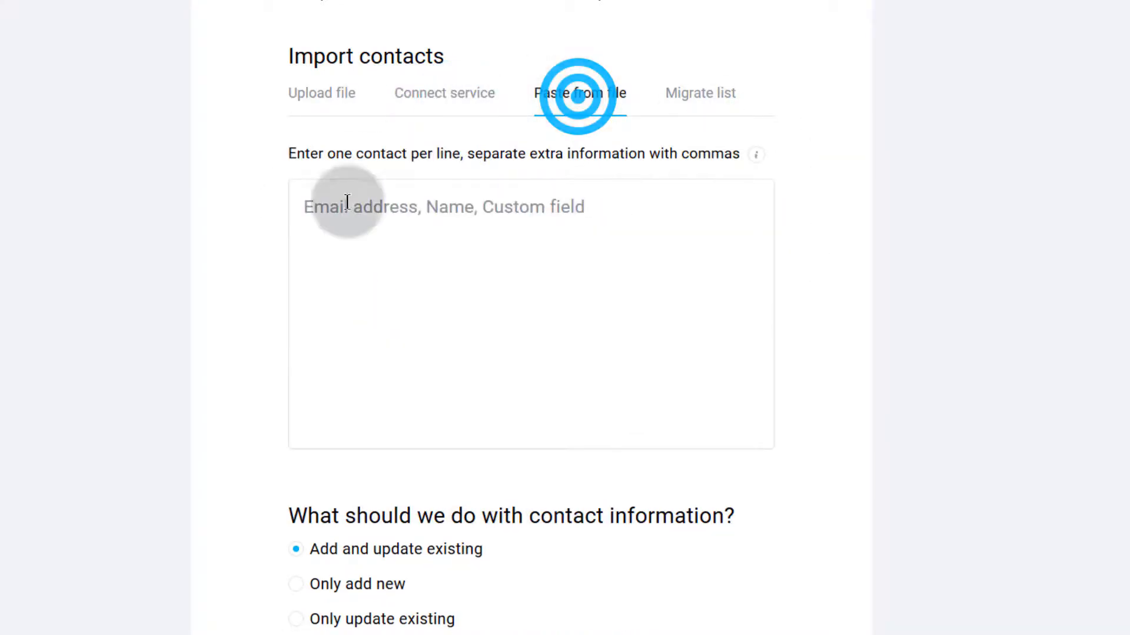
click(704, 94)
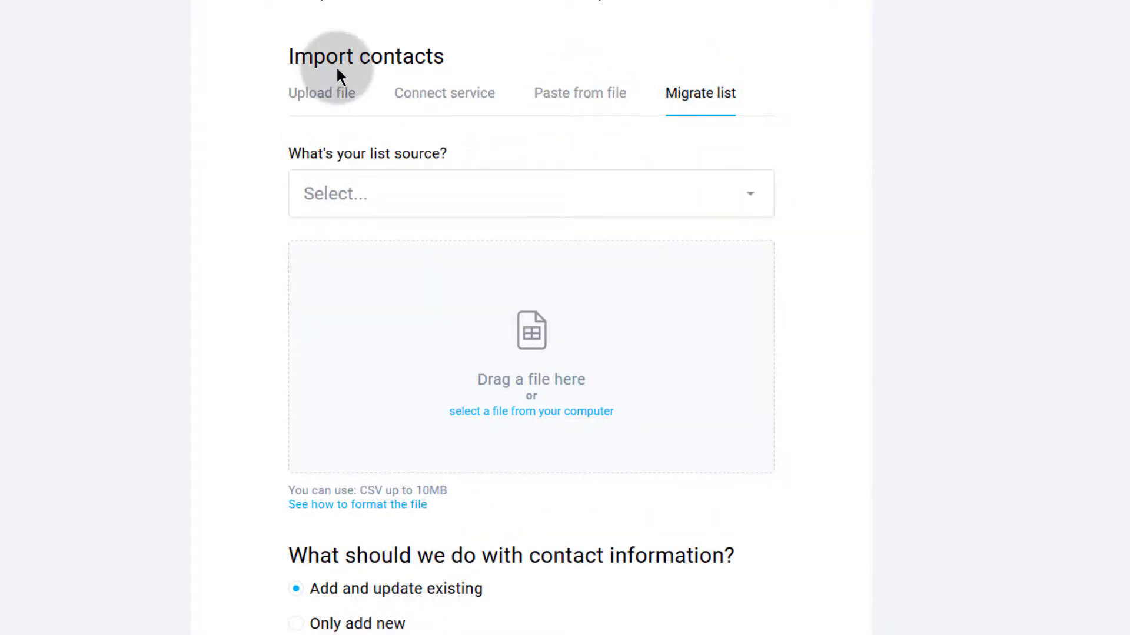
click(337, 101)
scroll(291, 451, down, 2)
scroll(207, 354, up, 9)
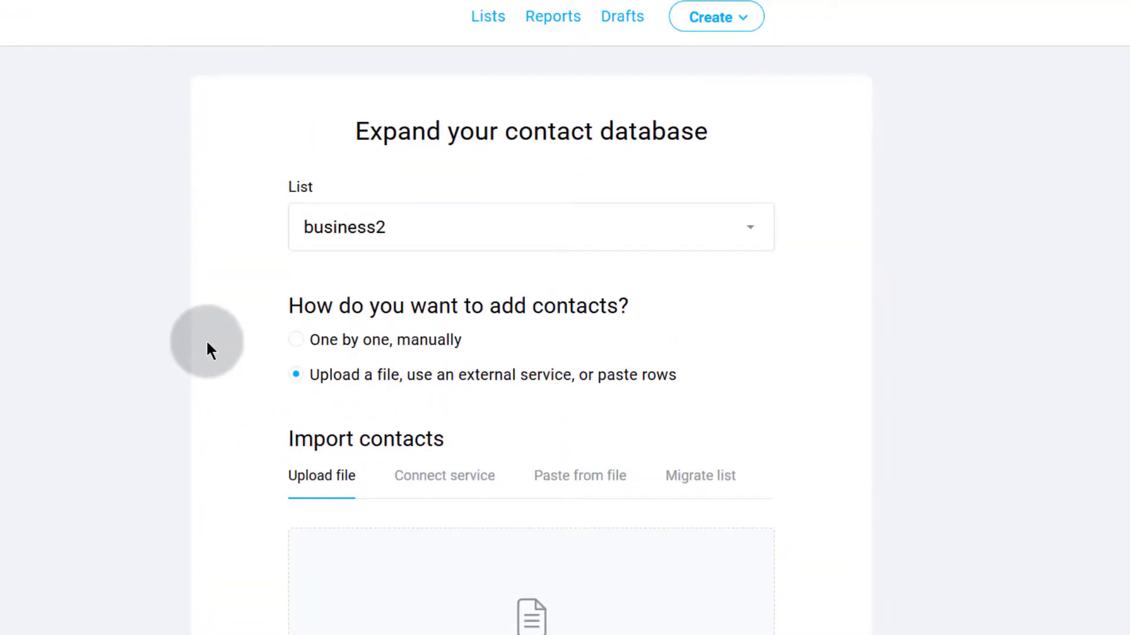
Step: Return to the Lists overview and bring up the main Menu
click(491, 18)
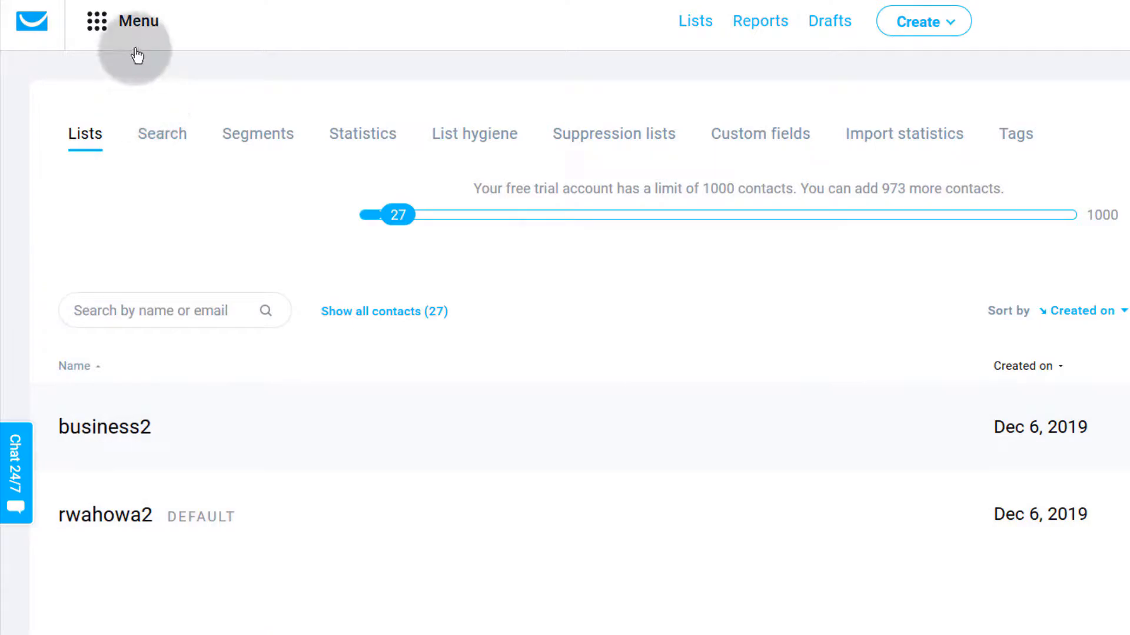
click(97, 21)
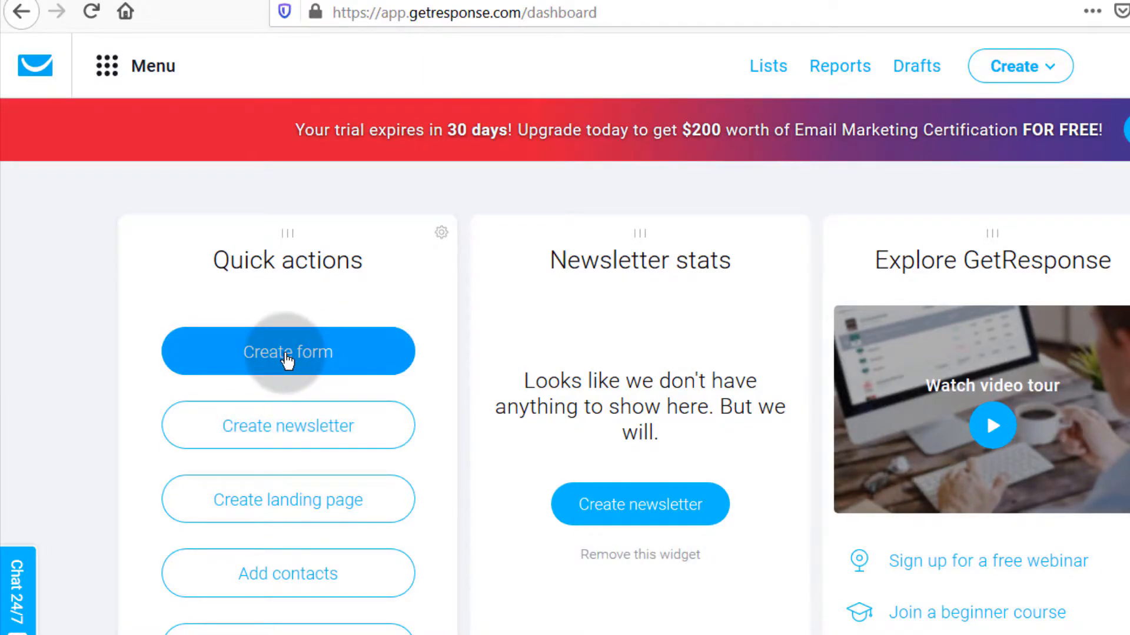
Step: Go to Menu > Forms and surveys and choose Create Form
click(111, 69)
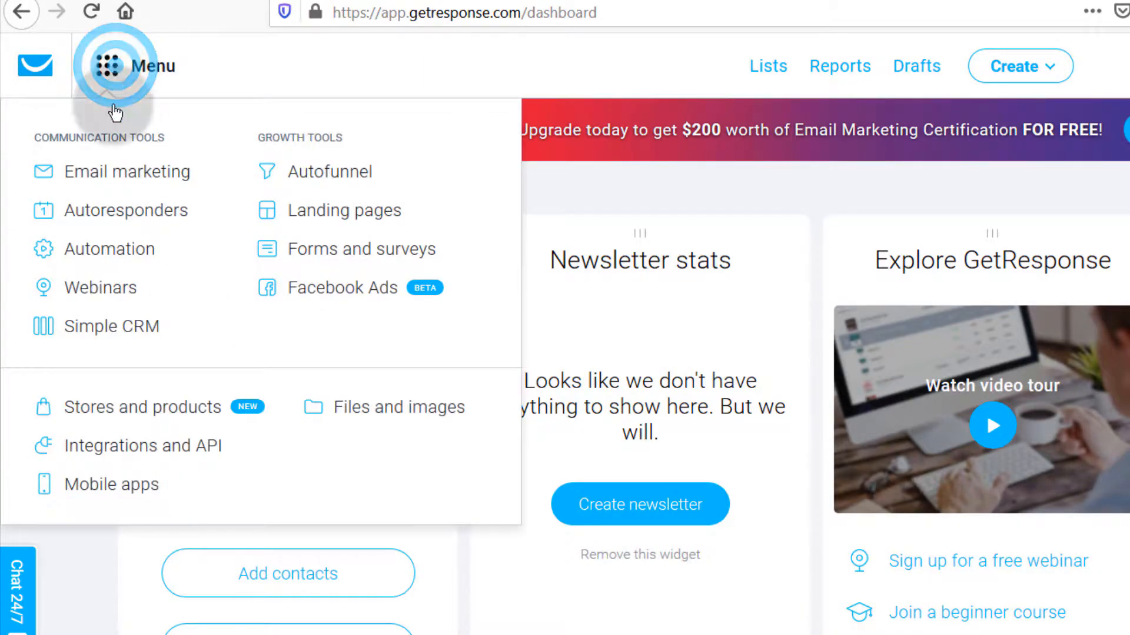
click(351, 254)
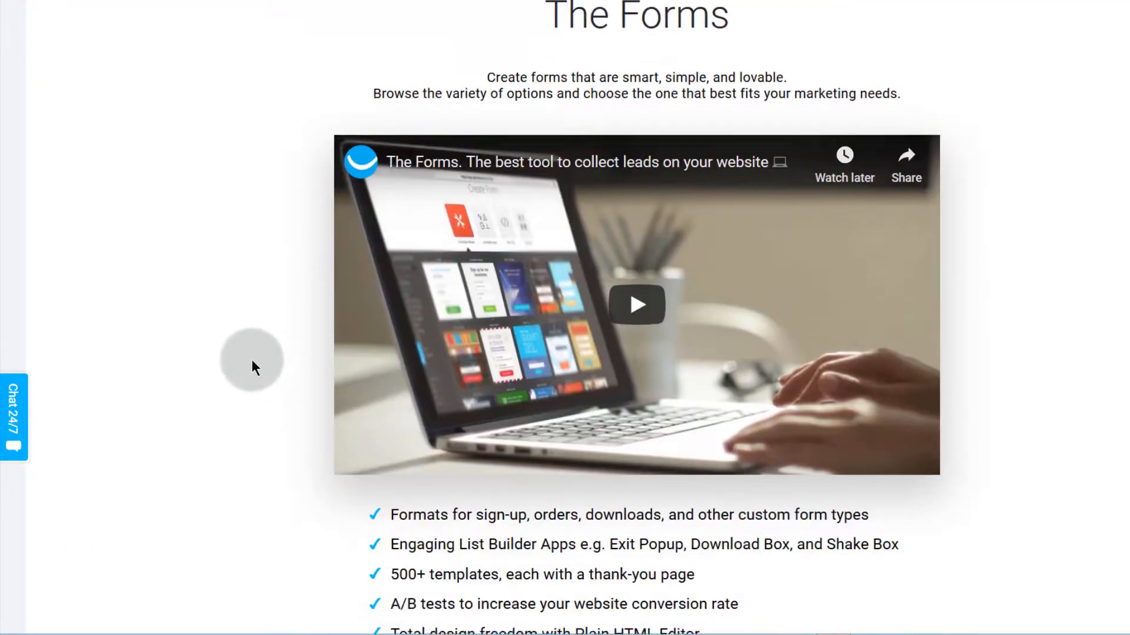
scroll(252, 360, down, 5)
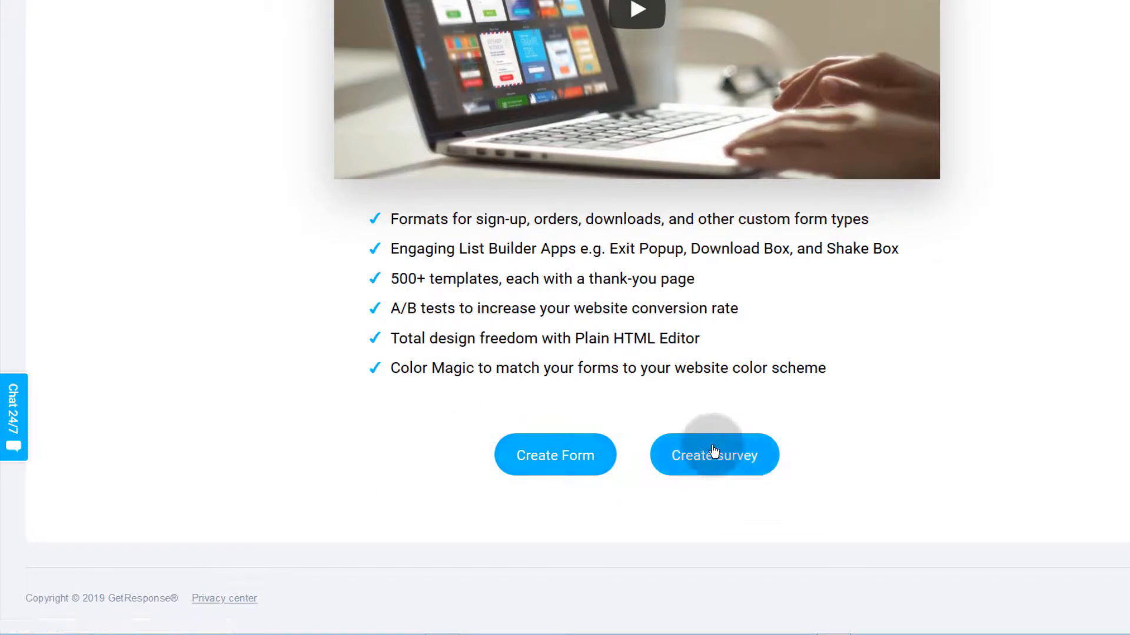
click(552, 460)
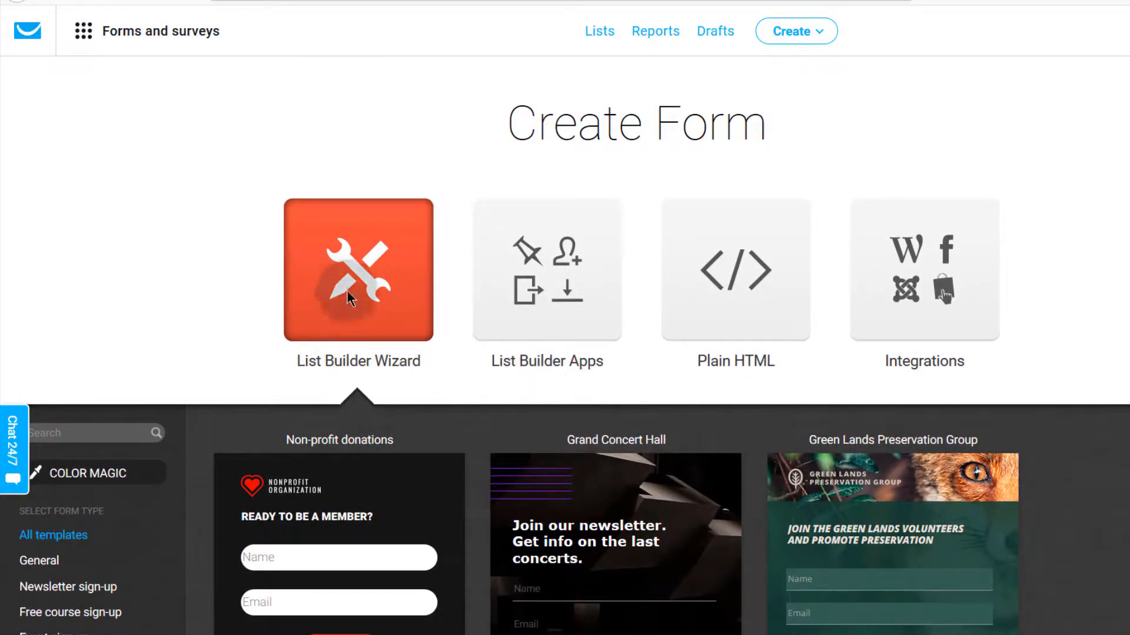
Step: Open List Builder Apps and scroll through its seven apps, from Download Box to Shake Box
scroll(340, 347, down, 6)
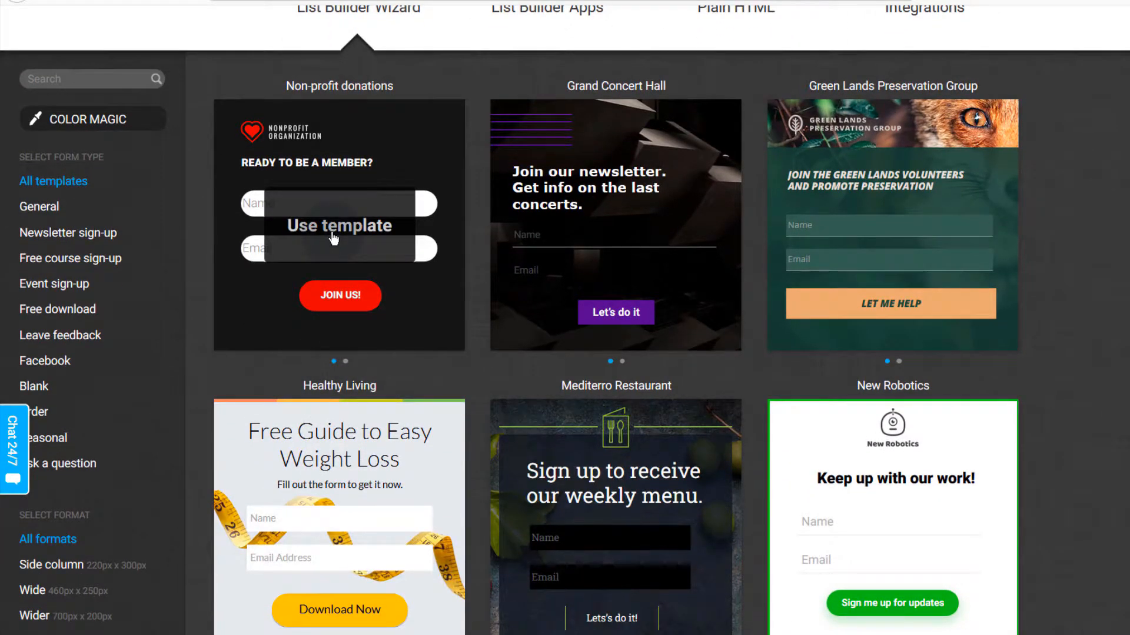
scroll(333, 237, up, 6)
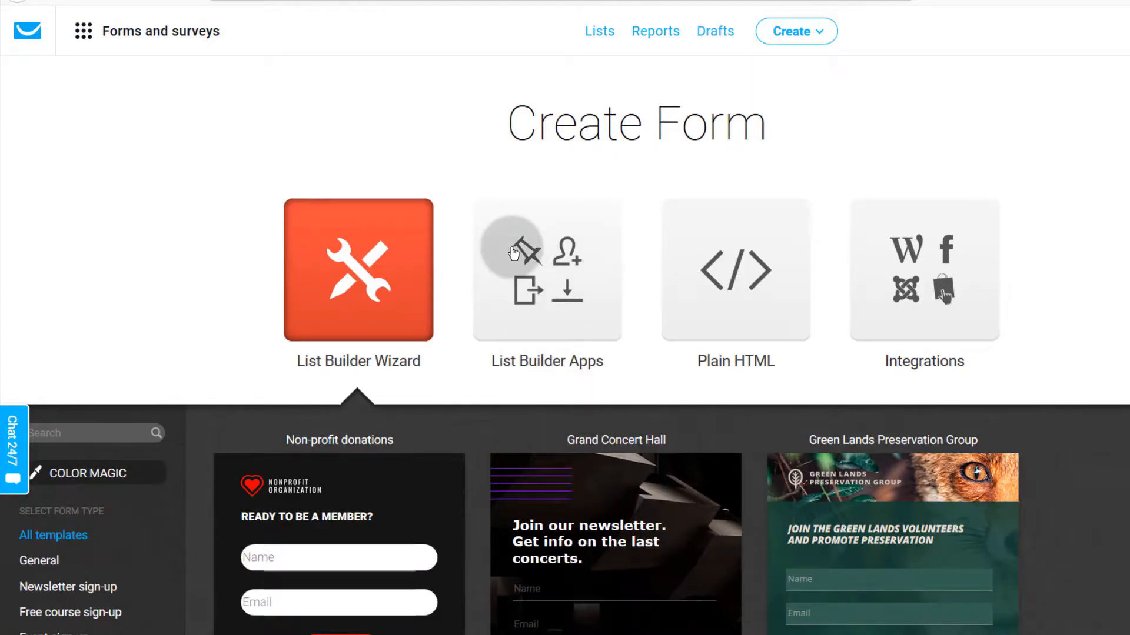
click(530, 285)
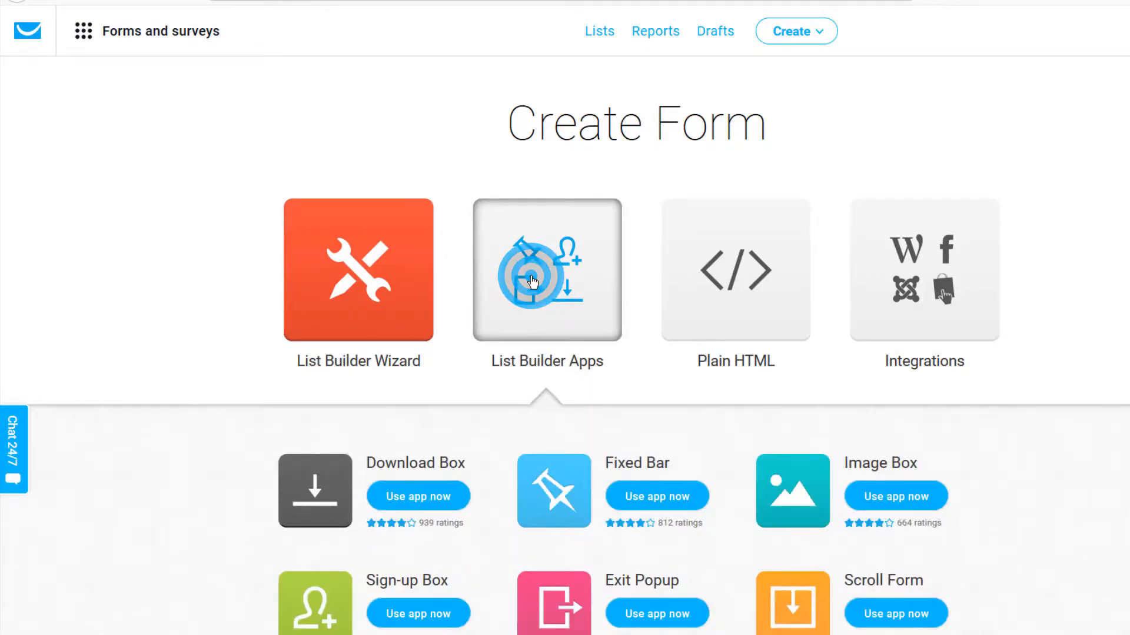
scroll(382, 347, down, 3)
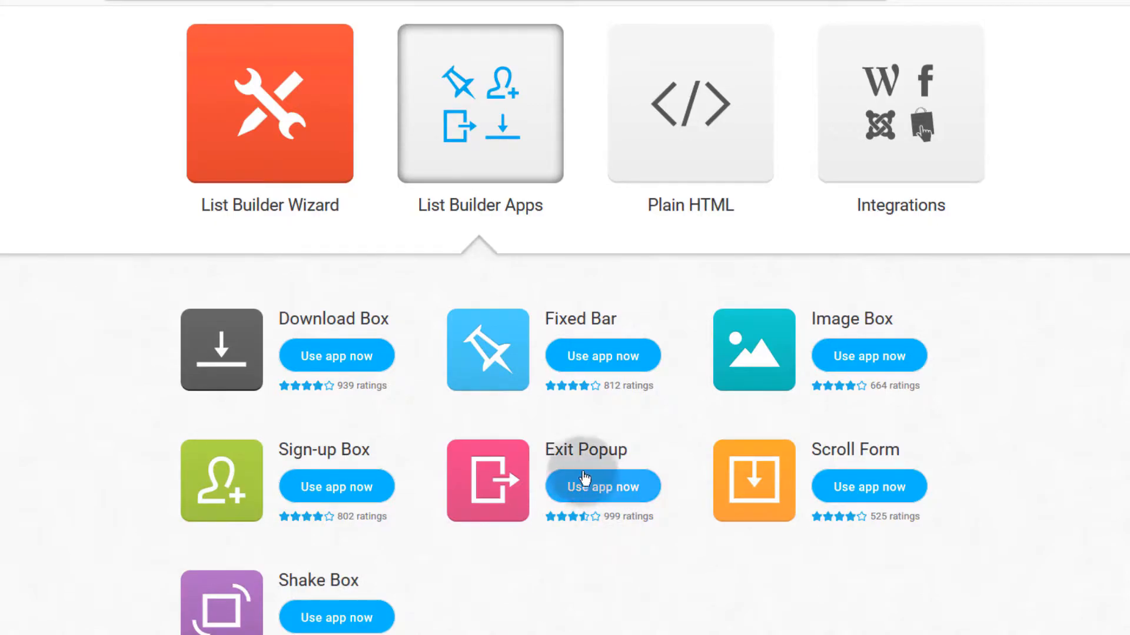
scroll(941, 545, up, 3)
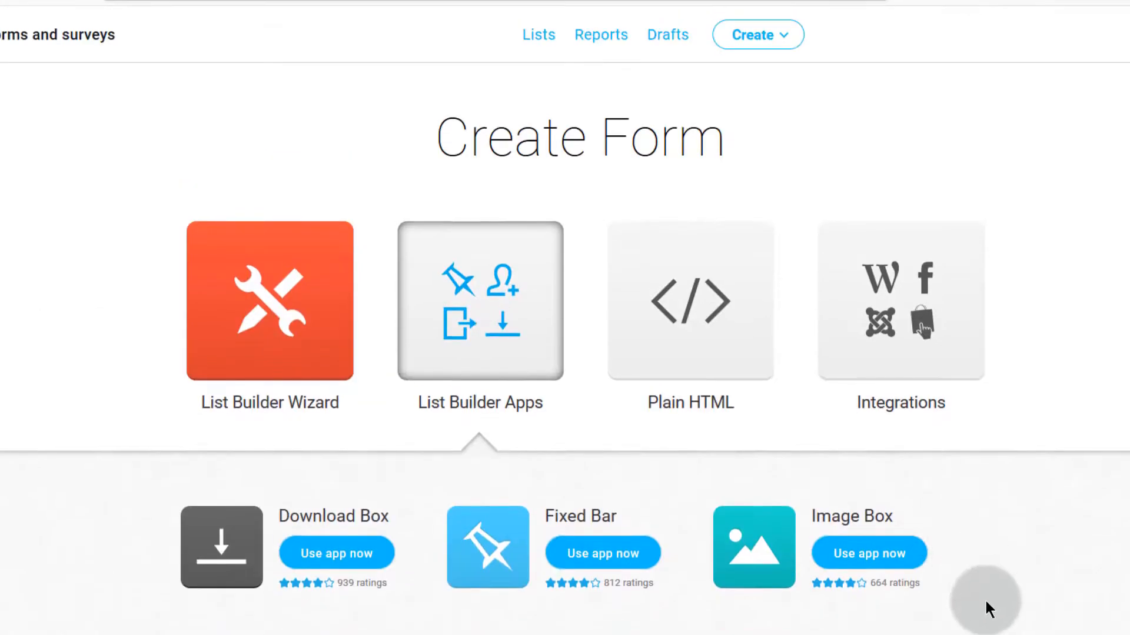
Step: Open the Plain HTML form generator and scroll through its code and preview
click(703, 343)
scroll(507, 355, down, 3)
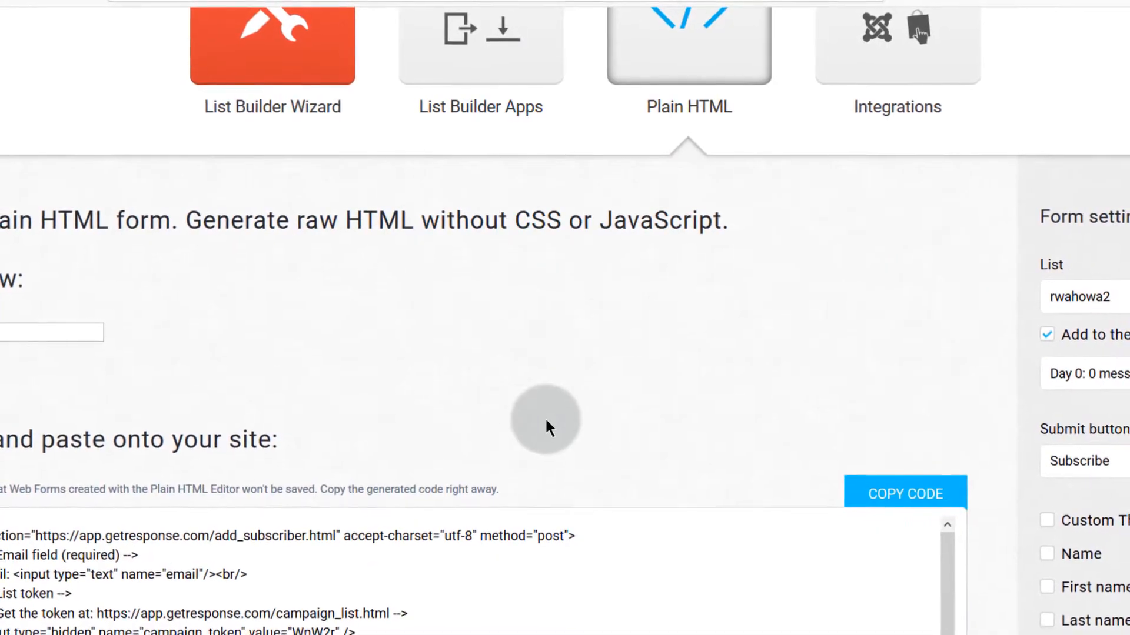
scroll(612, 517, down, 2)
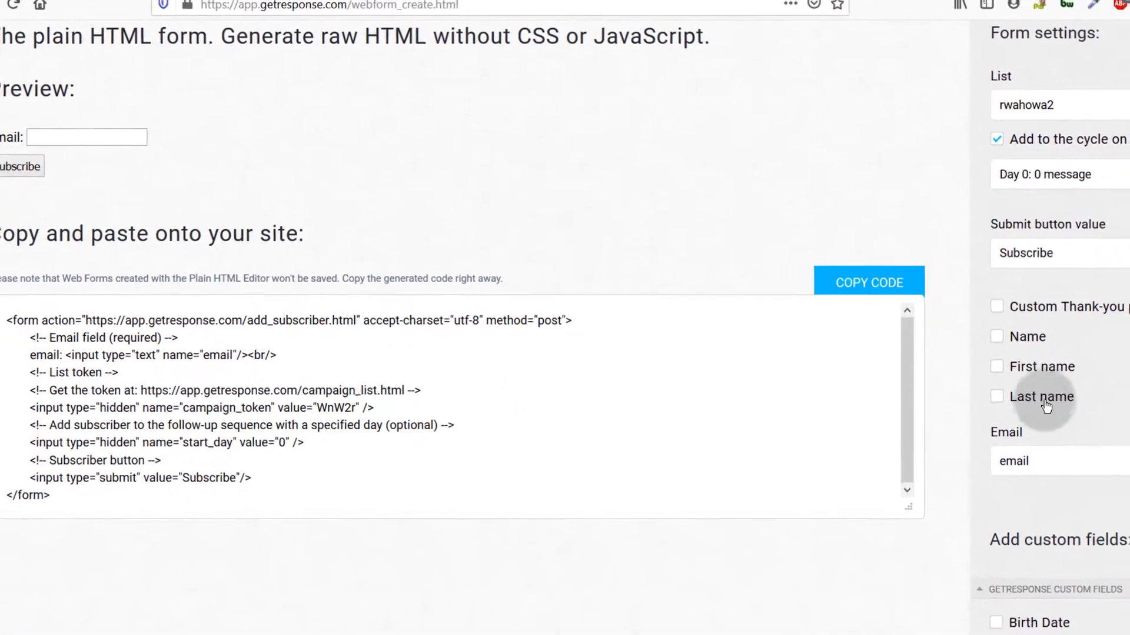
scroll(1025, 477, down, 3)
scroll(97, 126, up, 3)
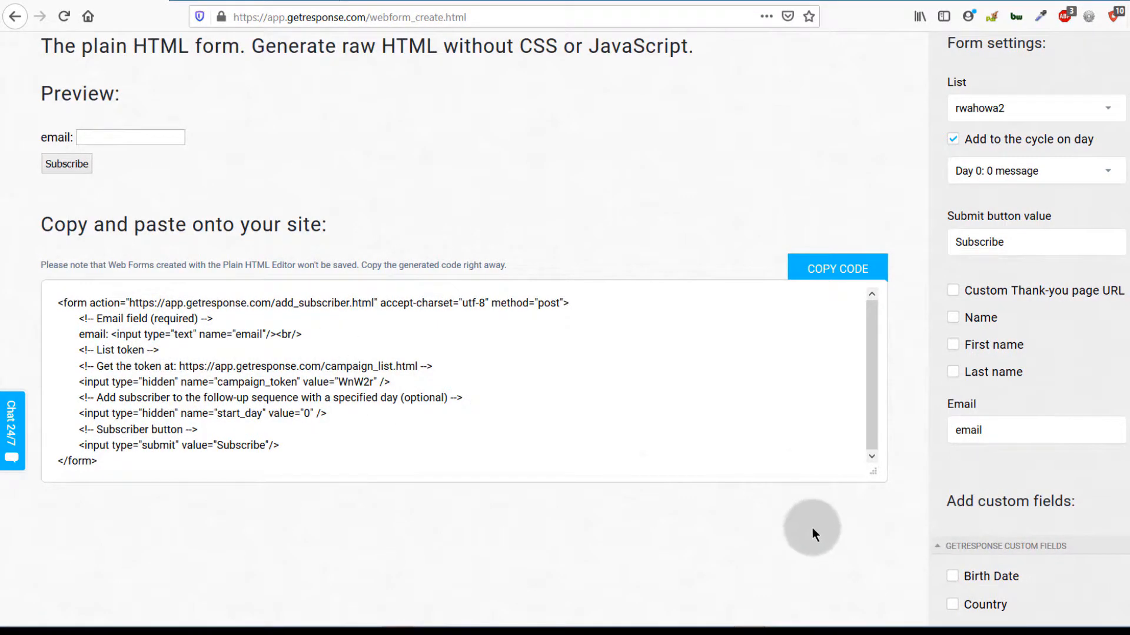
scroll(801, 538, down, 3)
scroll(806, 537, down, 1)
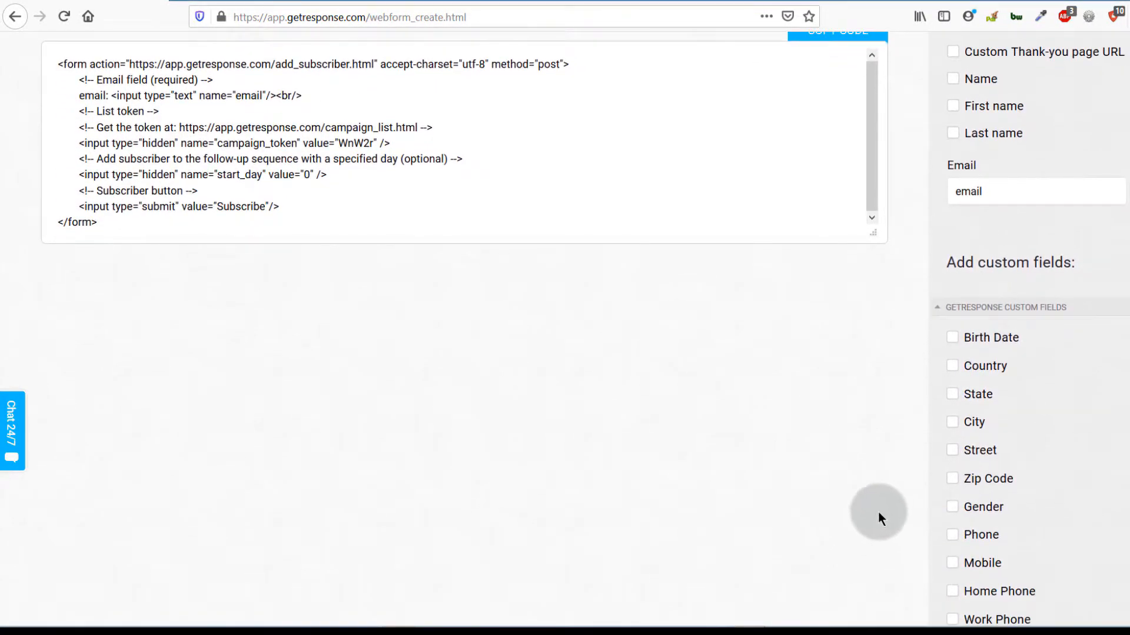
scroll(852, 380, up, 4)
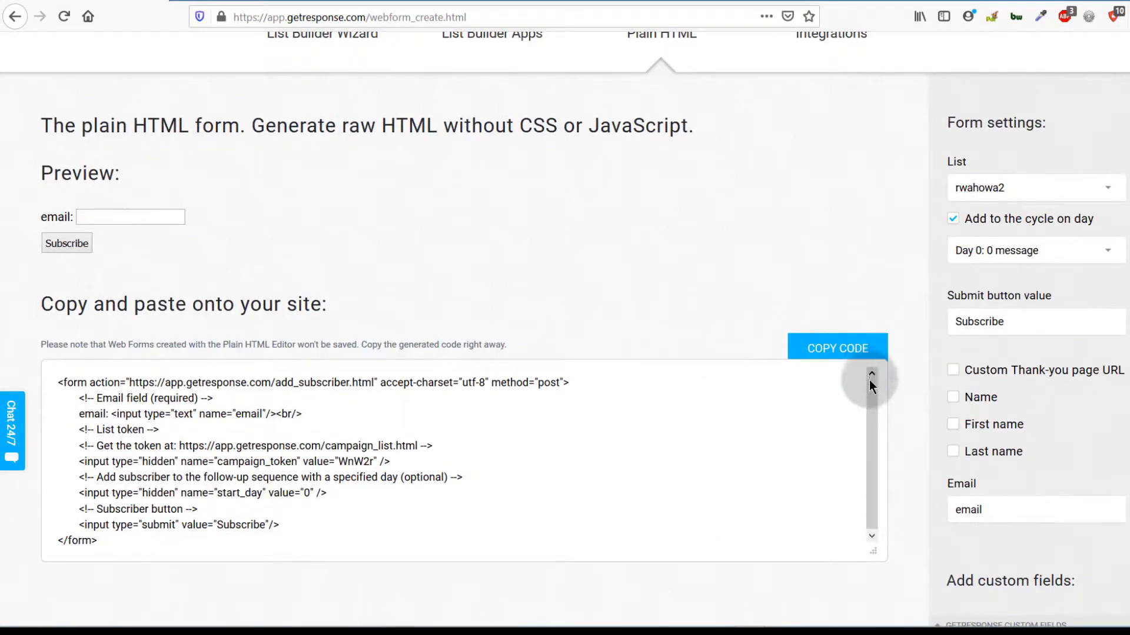
Step: Tick the Name checkbox to add a name field, then test the email field in the preview
click(953, 399)
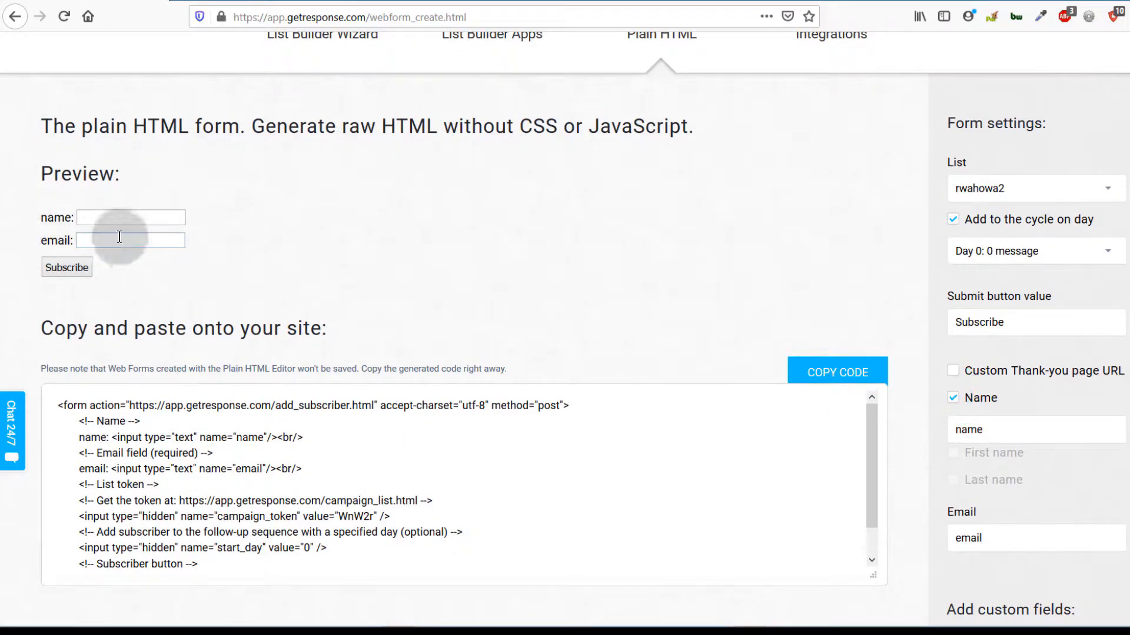
click(98, 236)
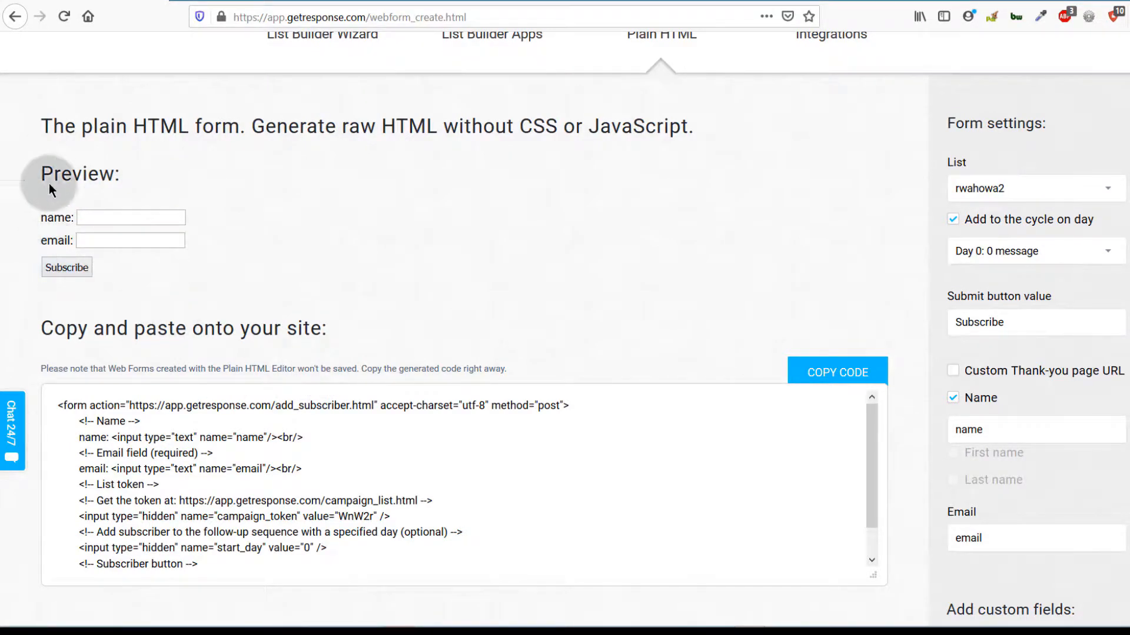
scroll(112, 294, down, 5)
click(143, 182)
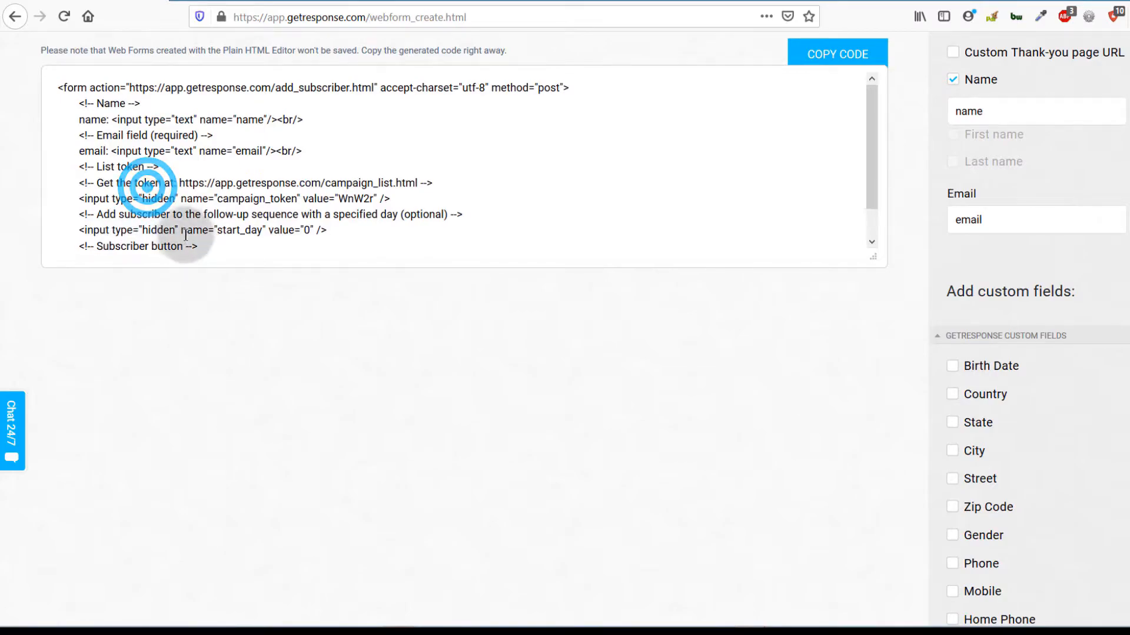
scroll(382, 307, up, 6)
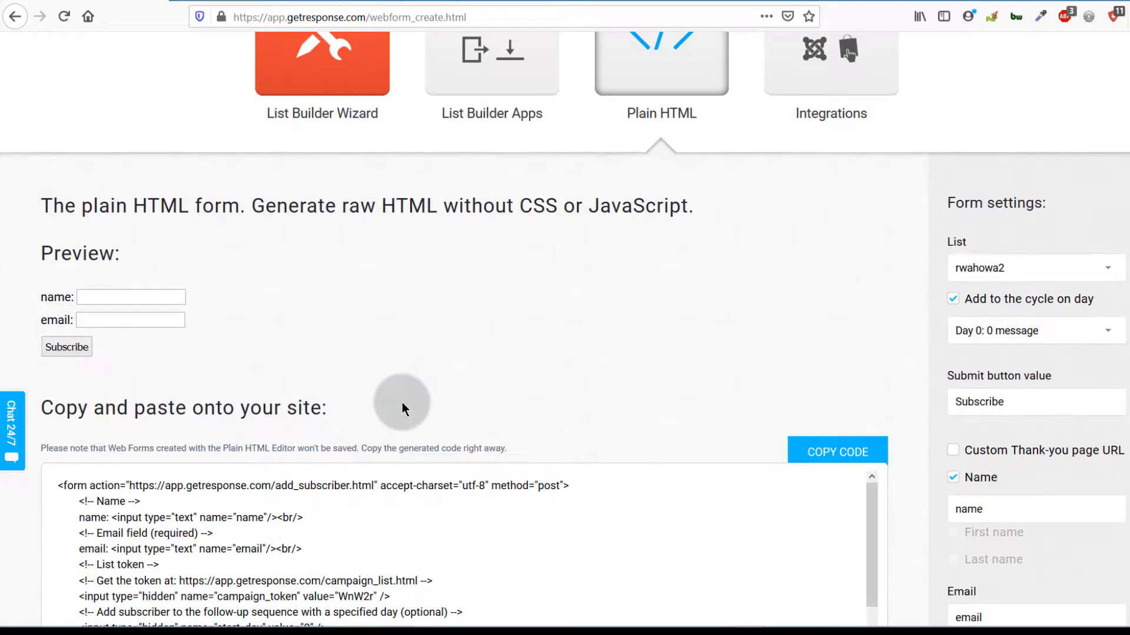
scroll(365, 318, down, 3)
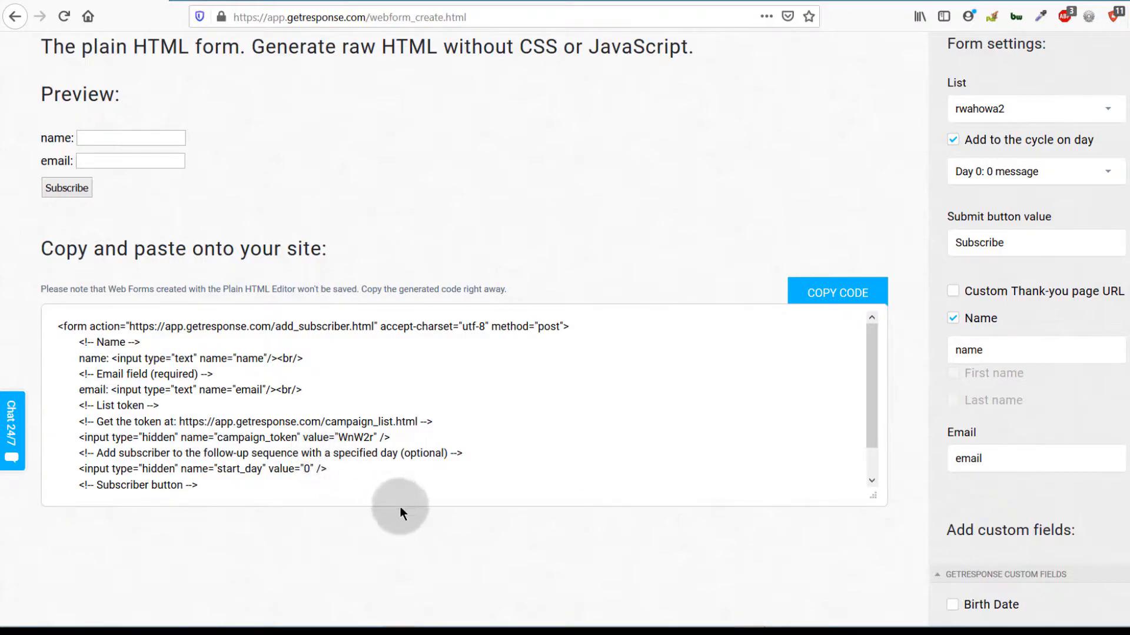
scroll(405, 442, up, 4)
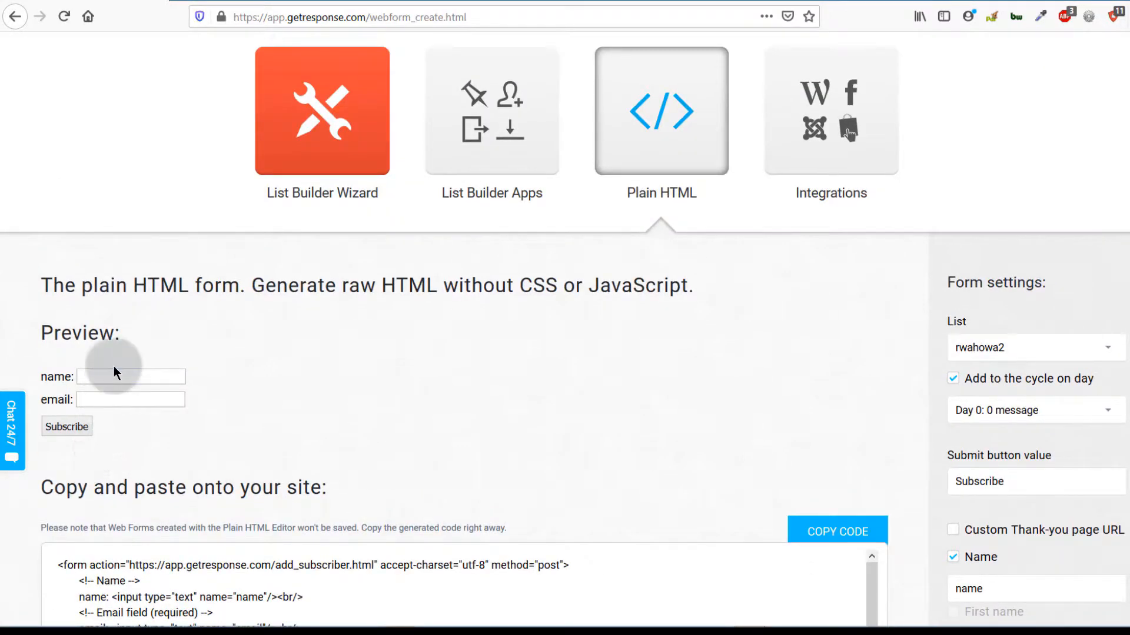
scroll(716, 559, up, 3)
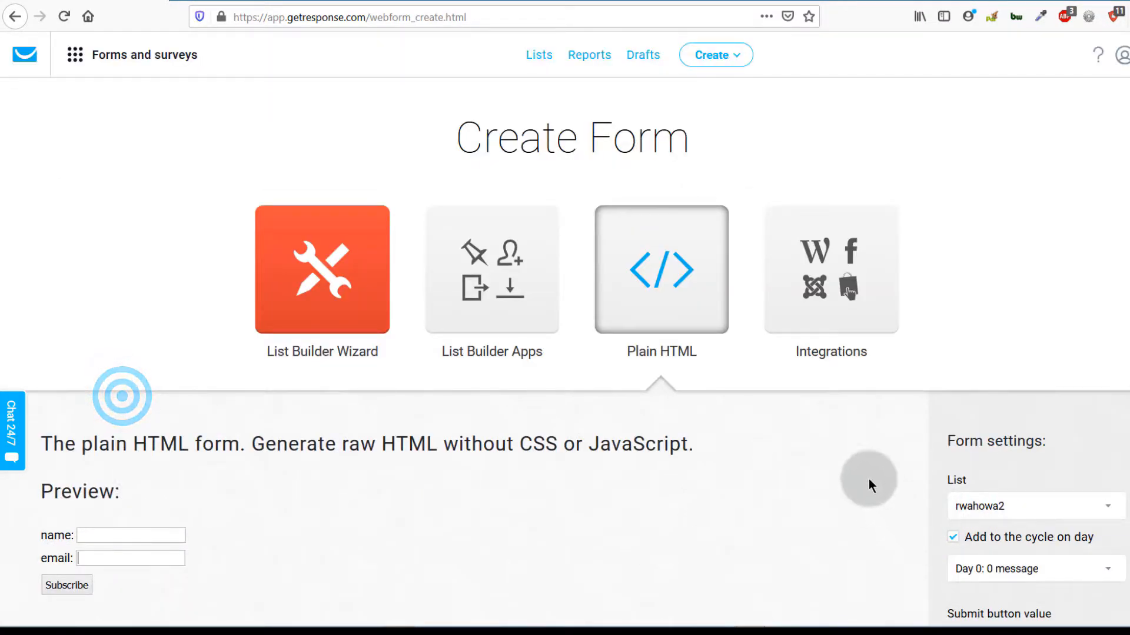
click(814, 281)
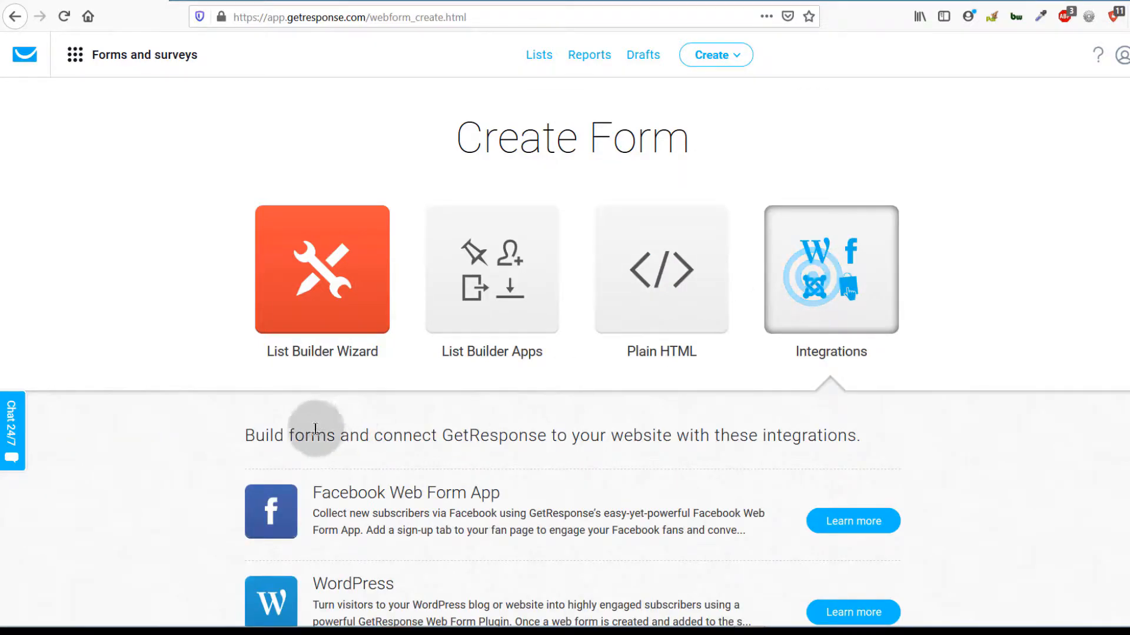
Step: Scroll the integrations list and highlight the PrestaShop, Drupal Integration and WooCommerce titles
scroll(783, 433, down, 4)
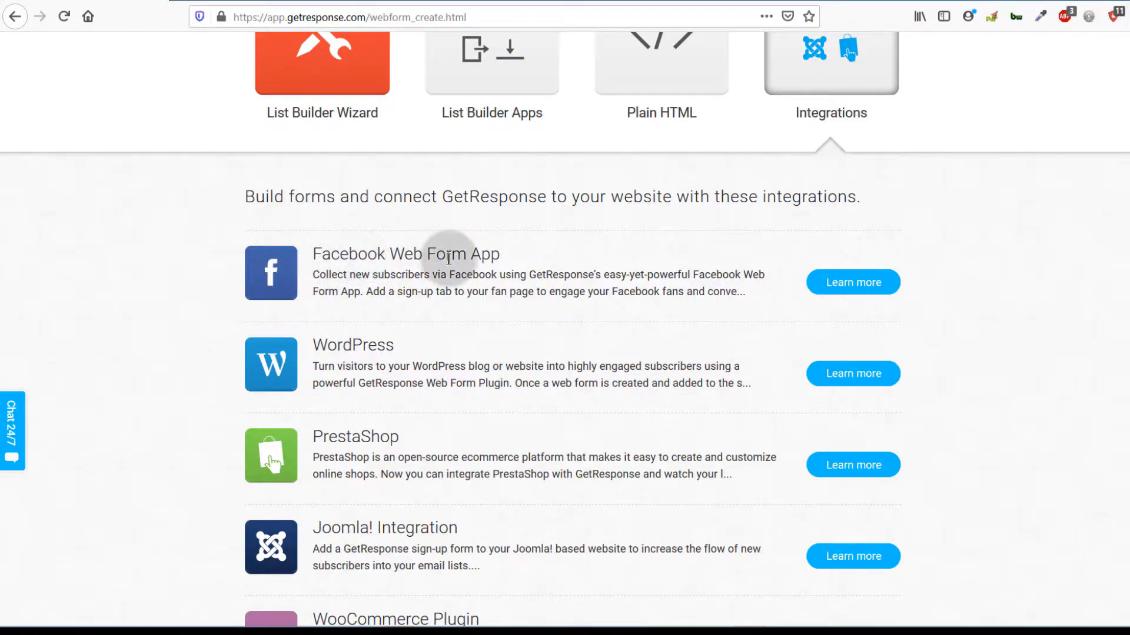
scroll(335, 305, down, 3)
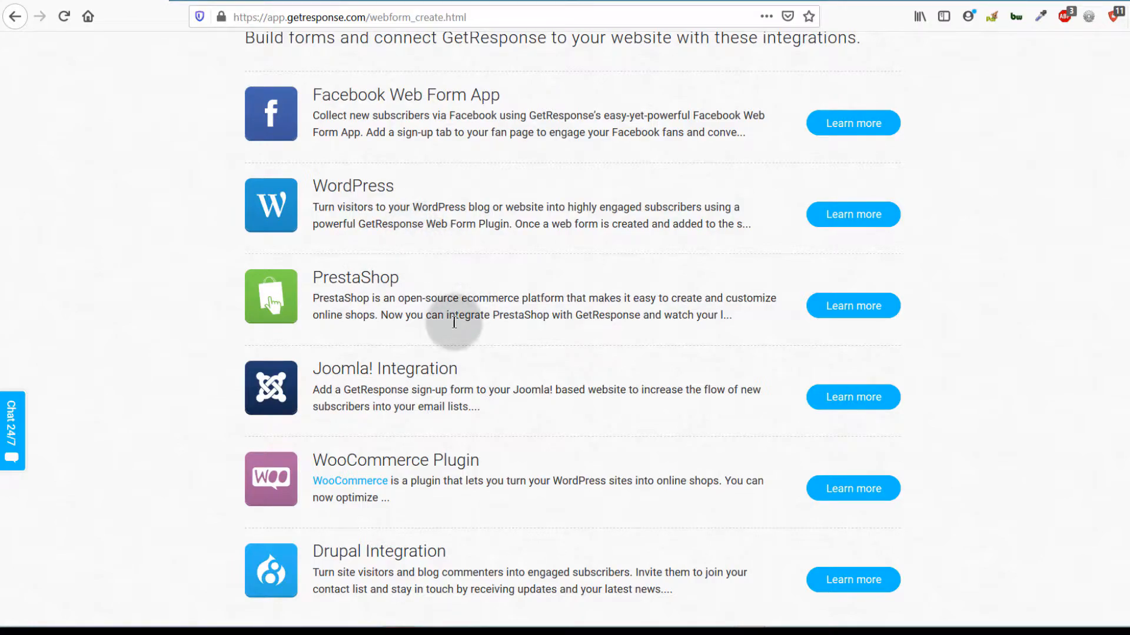
scroll(462, 312, down, 3)
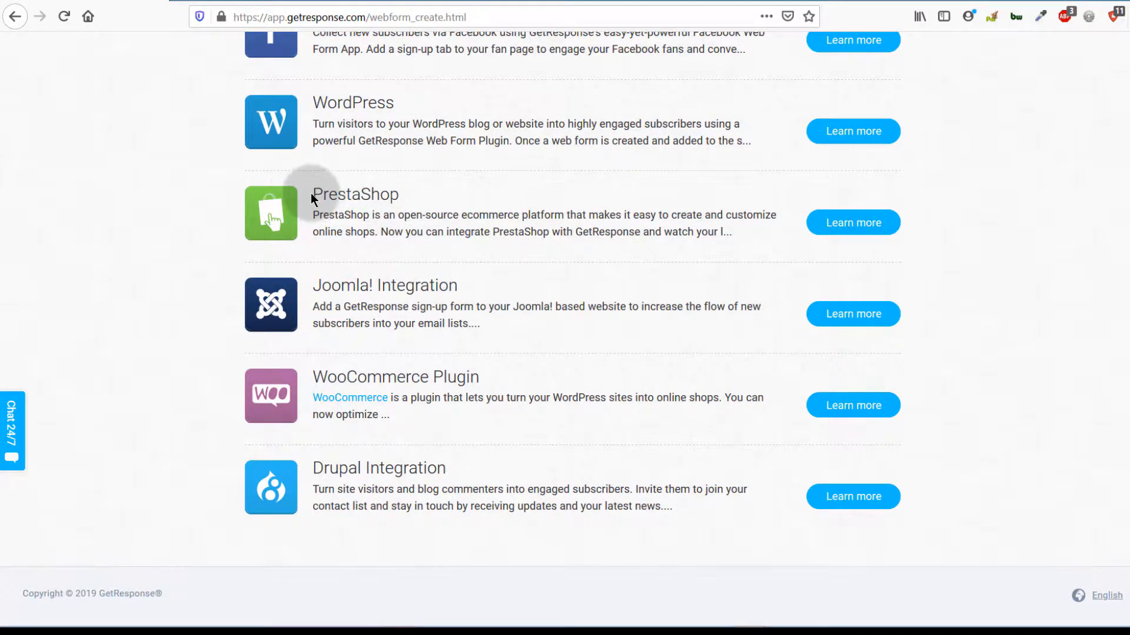
double_click(328, 191)
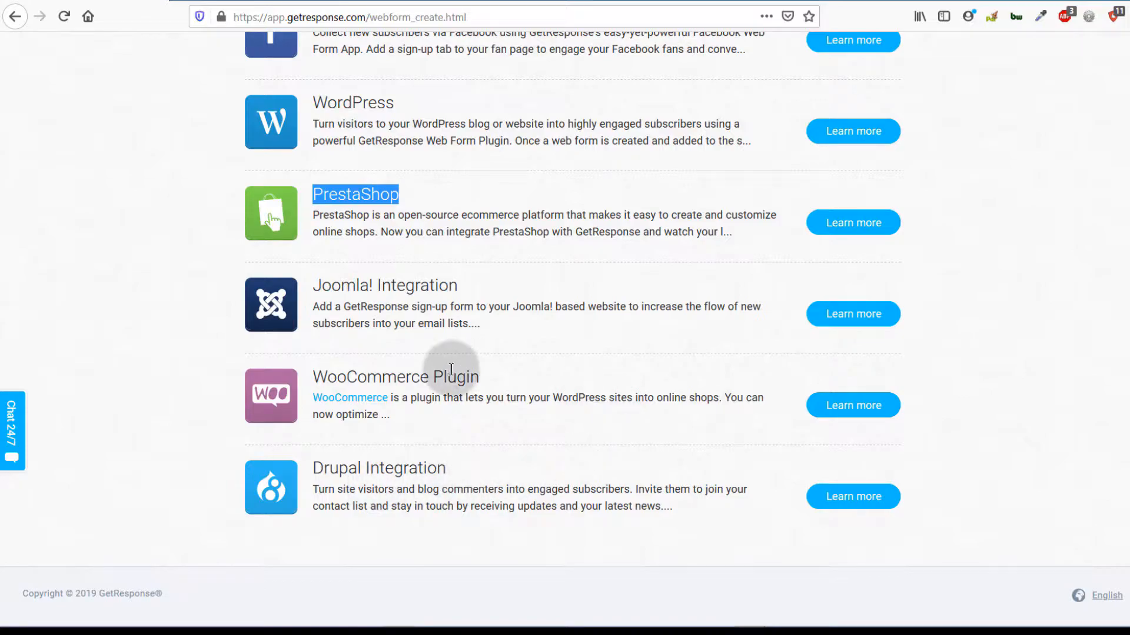
drag(313, 468, 367, 468)
drag(314, 375, 429, 375)
click(416, 406)
Step: Re-highlight the WooCommerce Plugin title, then scroll back up through the integrations list
scroll(416, 403, up, 3)
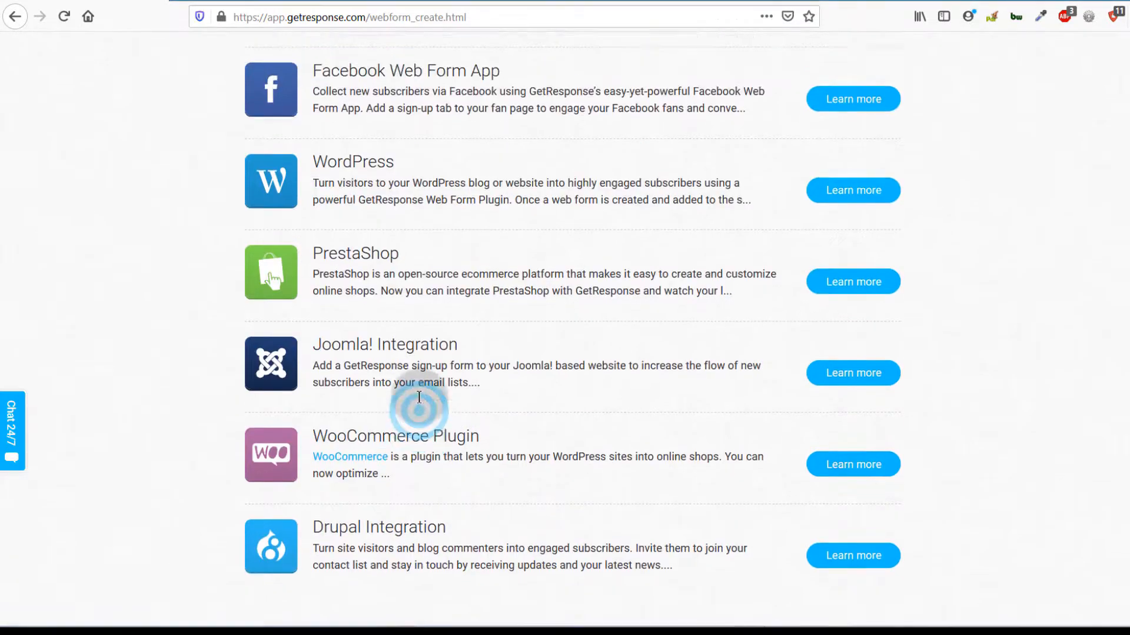
scroll(419, 397, up, 1)
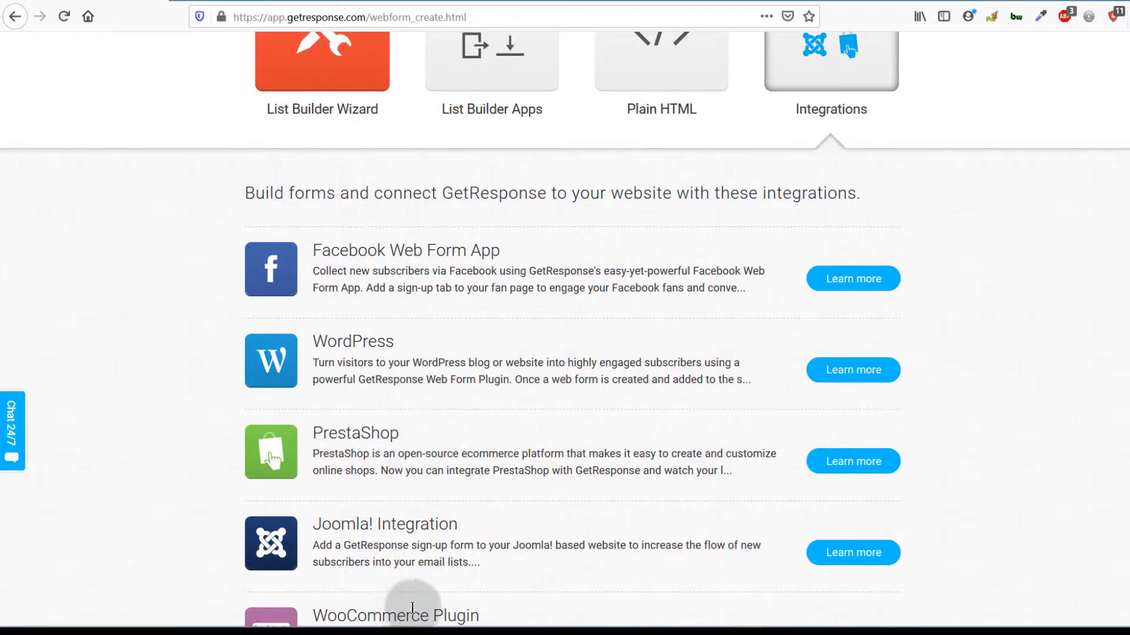
scroll(380, 532, down, 5)
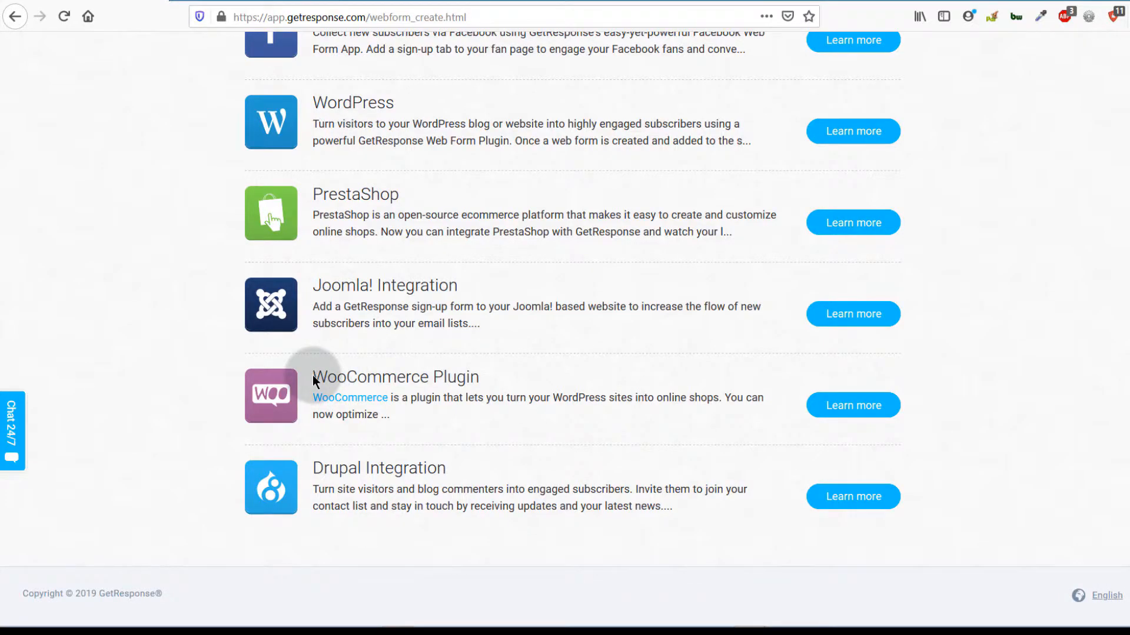
drag(314, 375, 429, 377)
scroll(415, 433, up, 2)
click(467, 474)
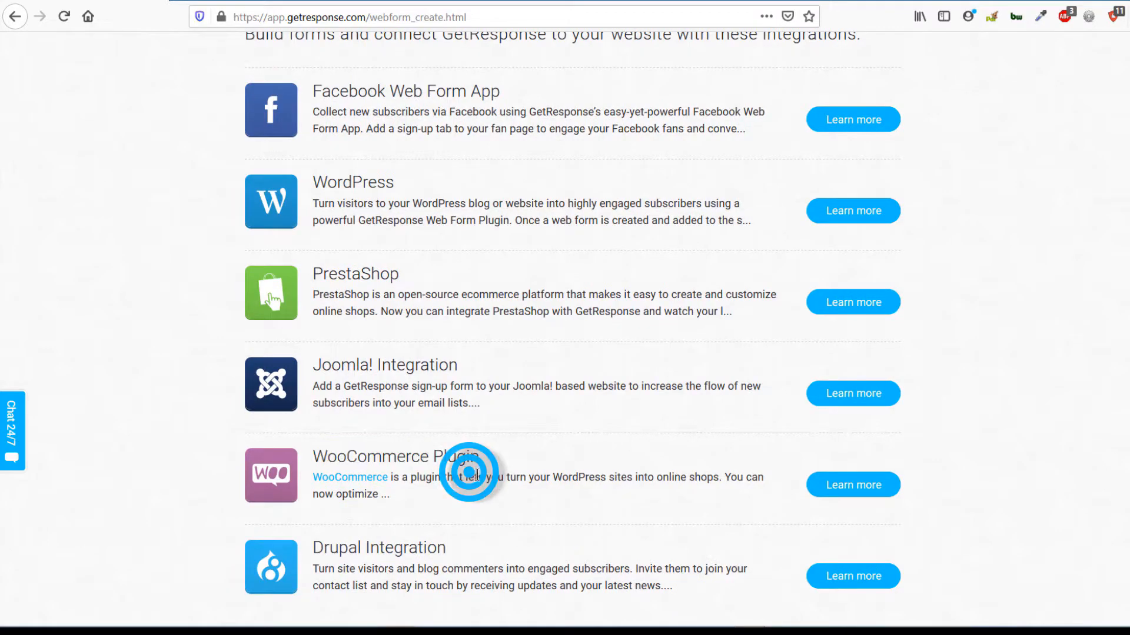
scroll(466, 471, up, 6)
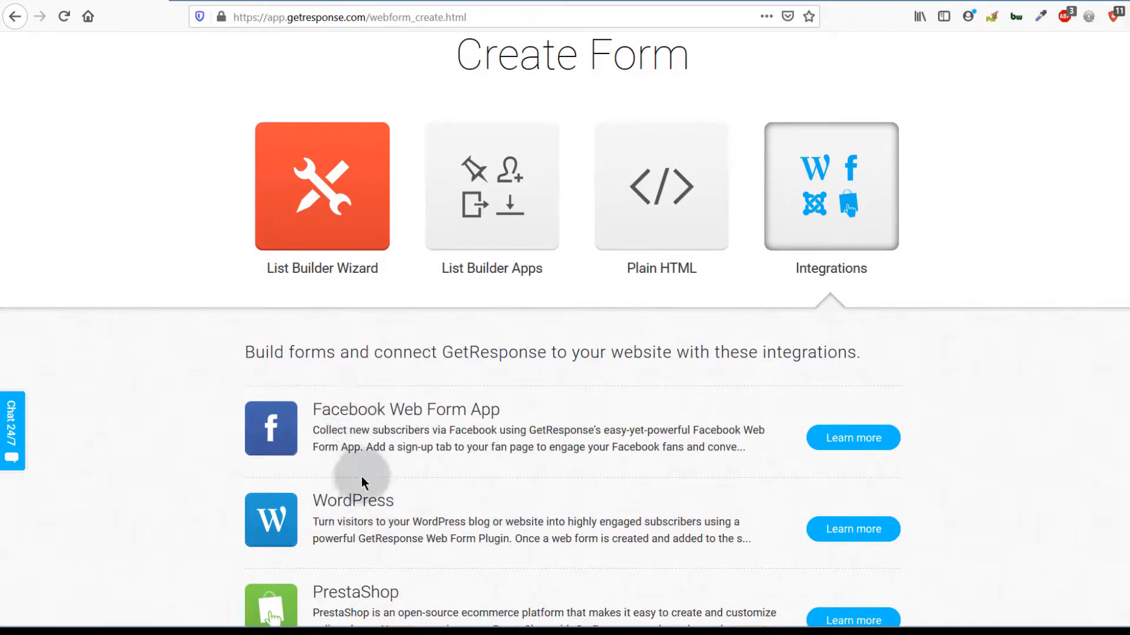
scroll(460, 510, up, 2)
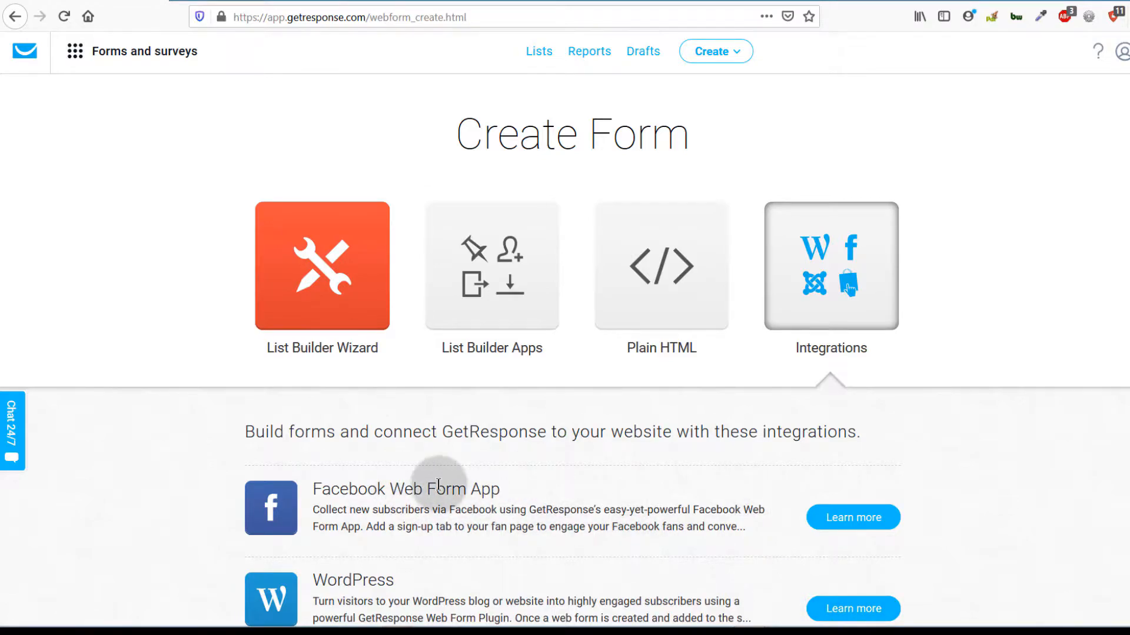
scroll(436, 489, down, 4)
scroll(373, 535, up, 4)
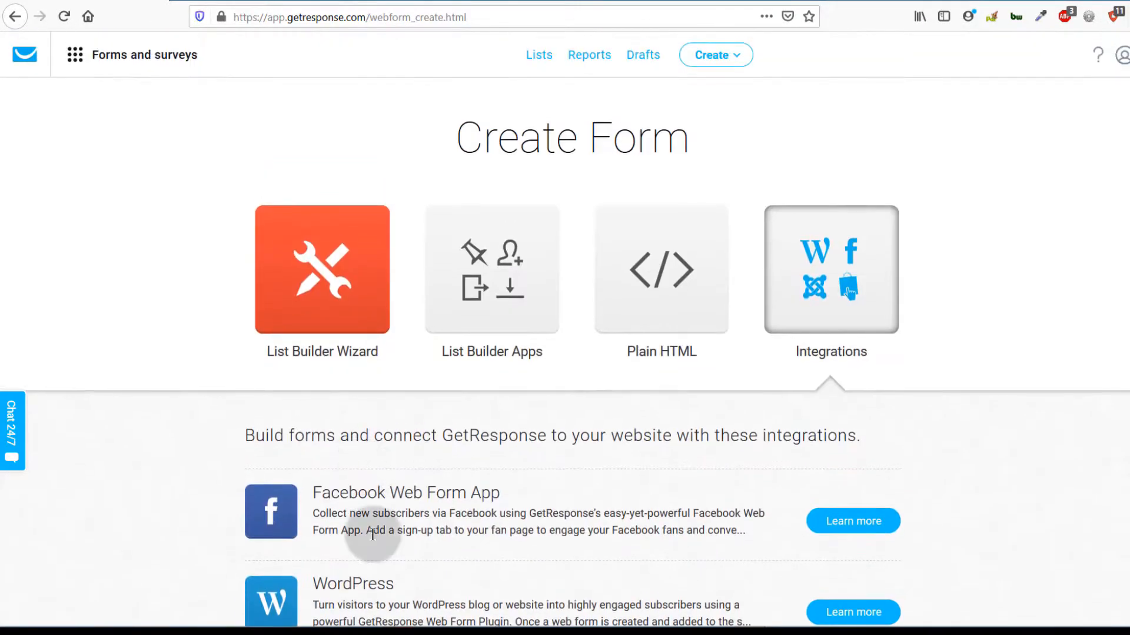
Step: Browse List Builder Wizard templates such as Non-profit donations, Grand Concert Hall and New Robotics
click(311, 293)
scroll(247, 412, down, 5)
scroll(210, 436, up, 5)
scroll(517, 488, down, 4)
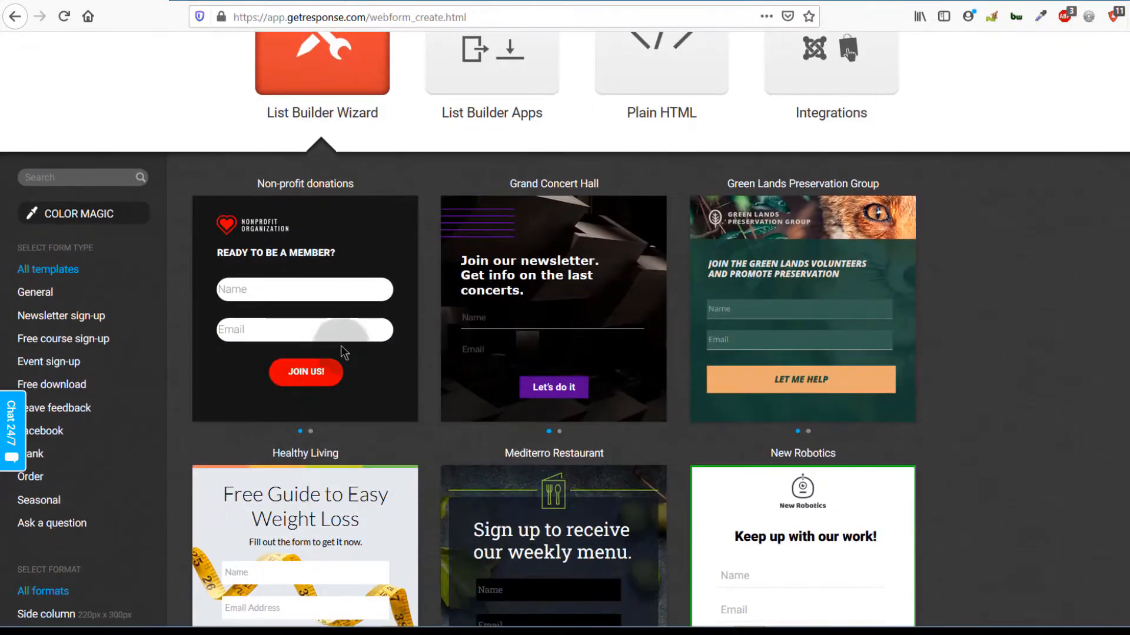
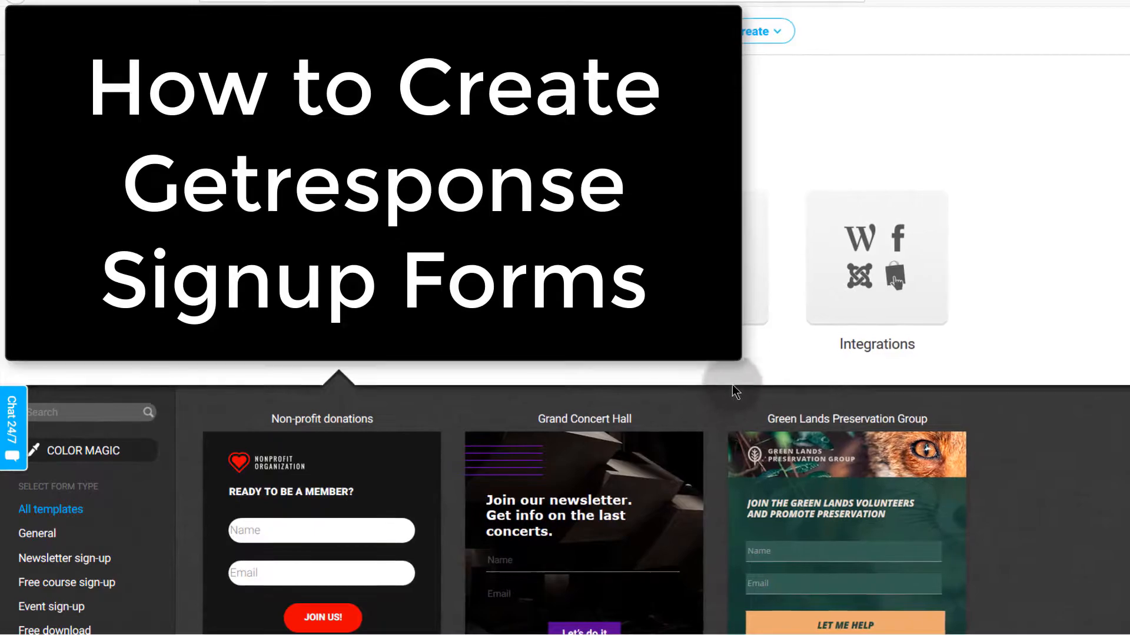
Step: Glance at the Create dropdown, close it, and return to the List Builder Wizard templates
scroll(147, 310, down, 6)
scroll(148, 310, up, 6)
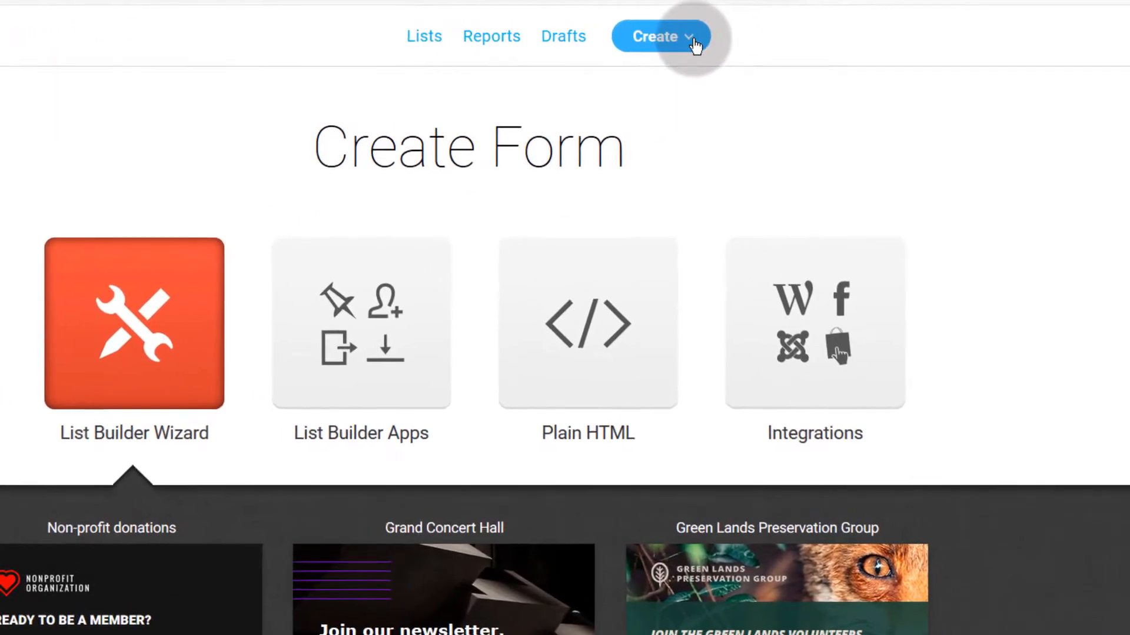
click(778, 31)
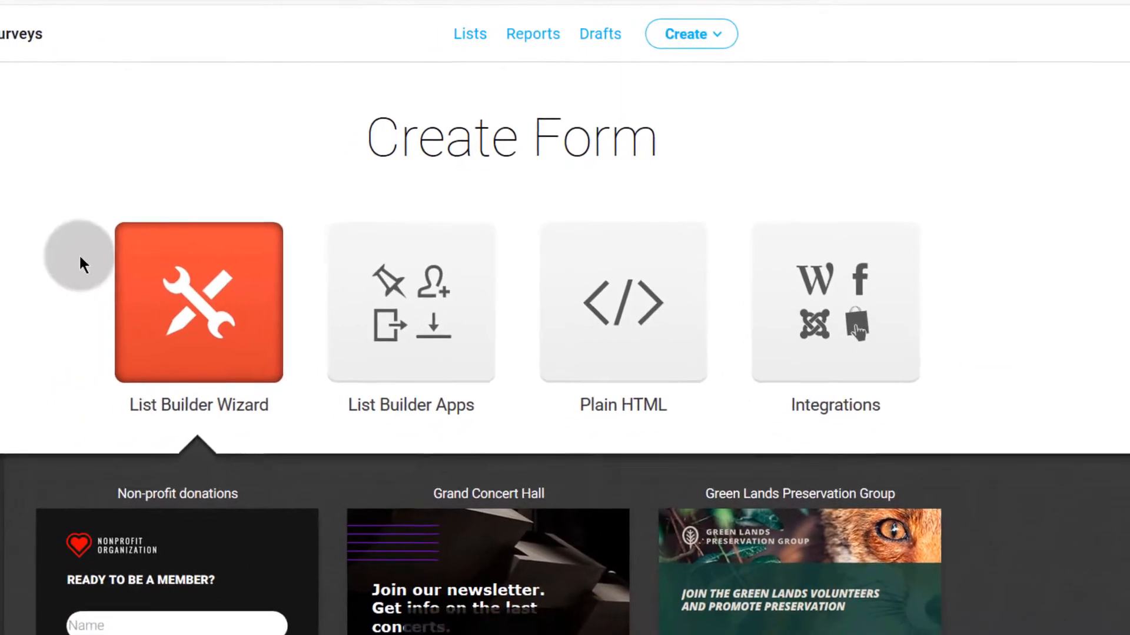
click(25, 355)
scroll(141, 276, down, 5)
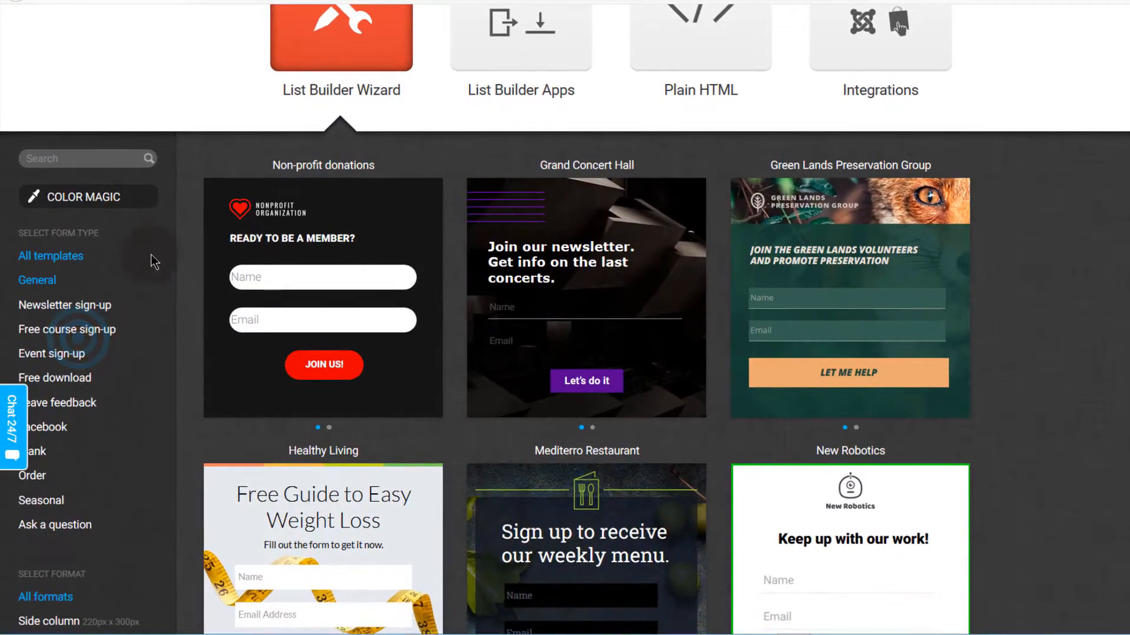
scroll(159, 317, up, 5)
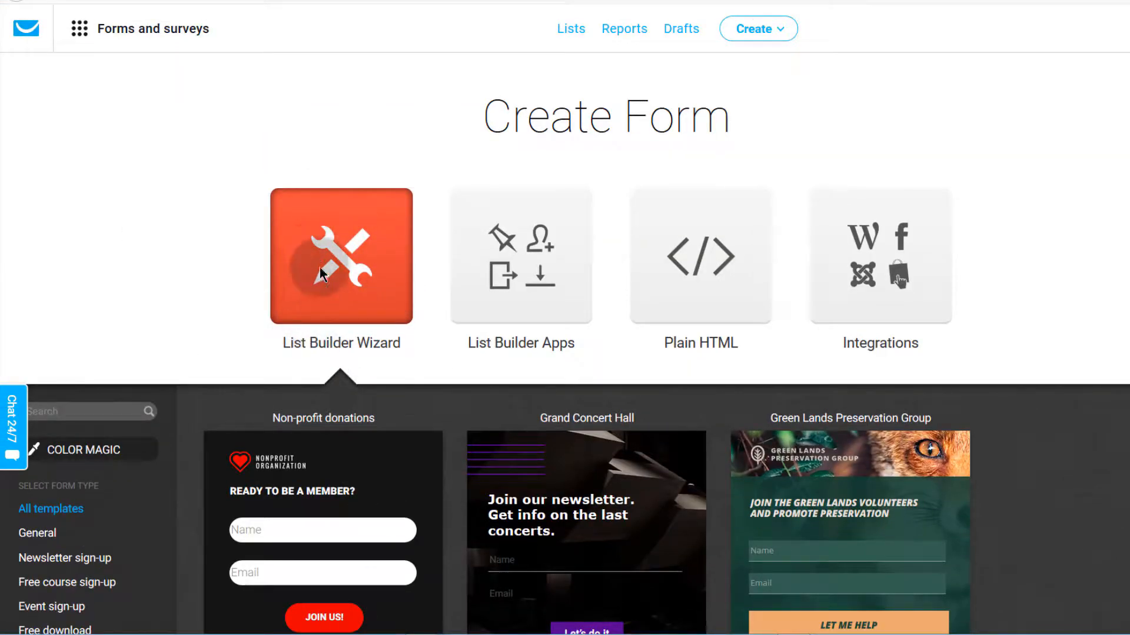
scroll(67, 324, down, 5)
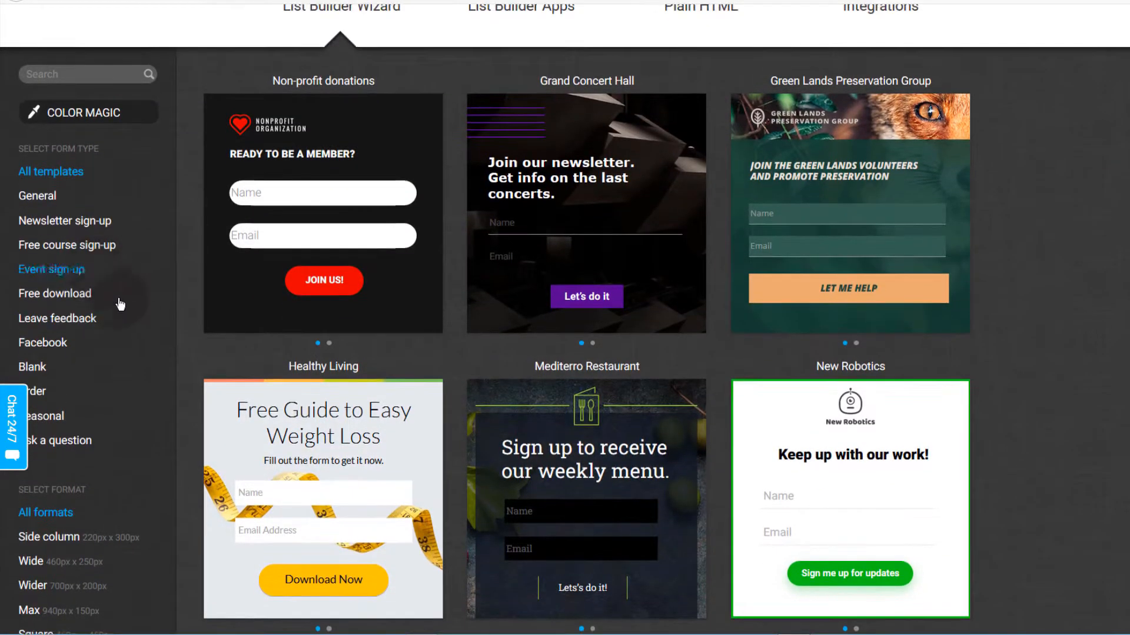
Step: Filter templates to Free course sign-up and browse Active Gym, Smarter Learning and Travel Advisor
click(59, 250)
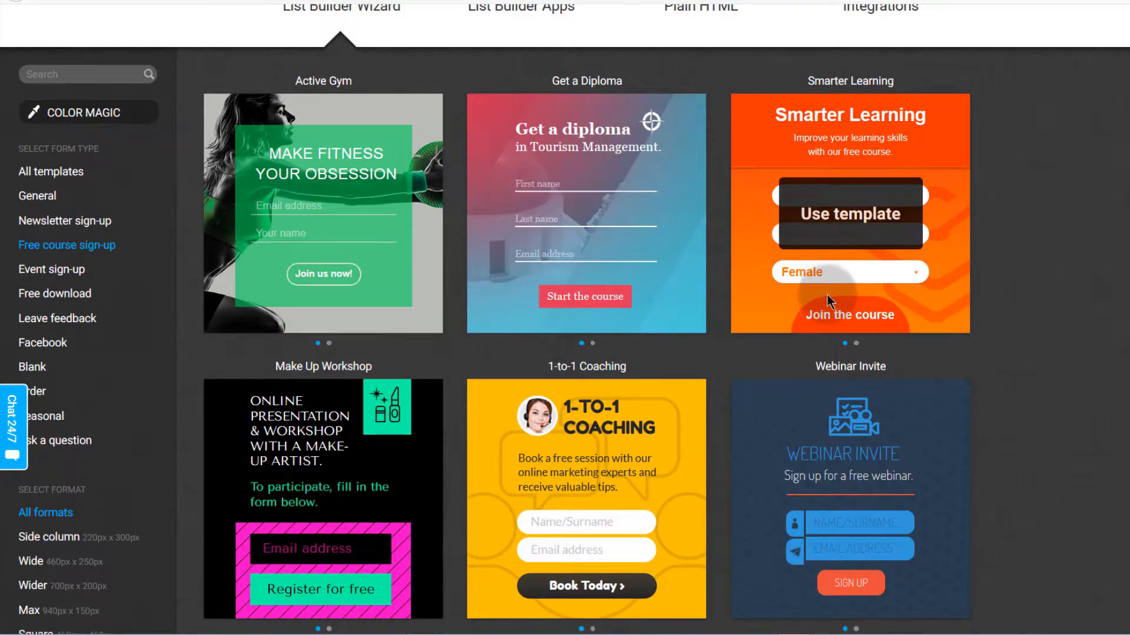
scroll(824, 306, down, 3)
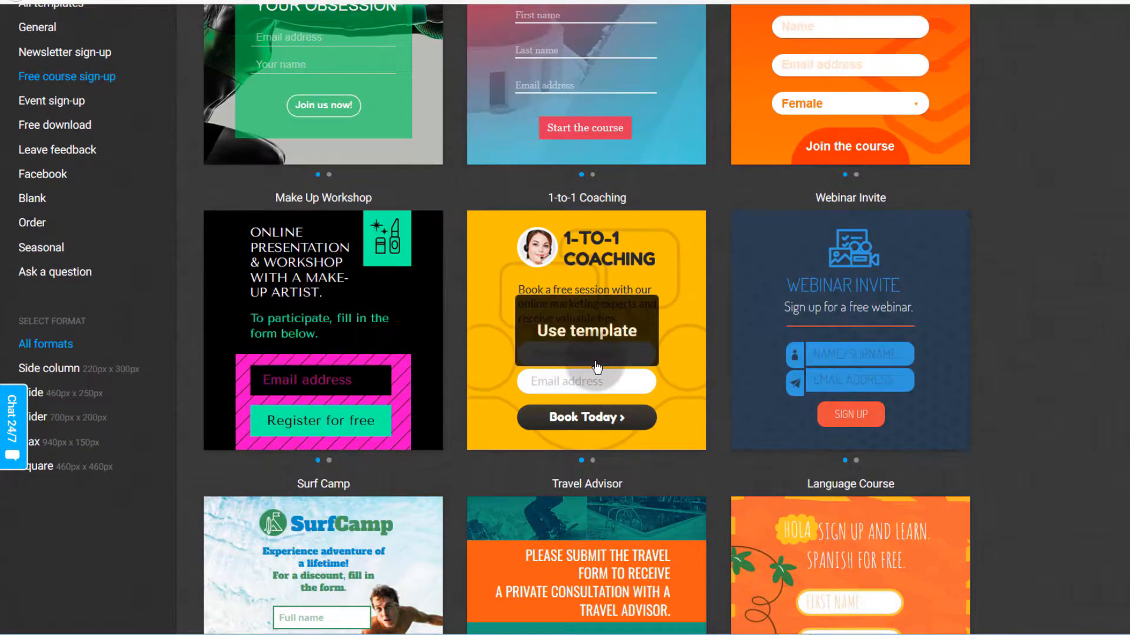
scroll(577, 356, down, 4)
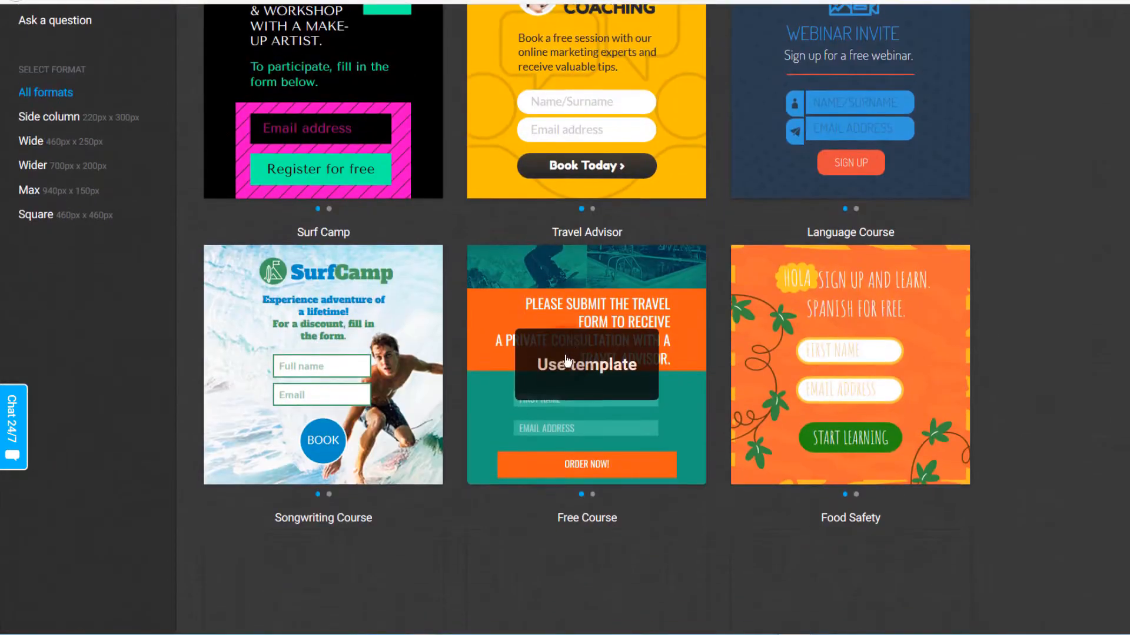
scroll(585, 374, down, 3)
scroll(91, 272, up, 4)
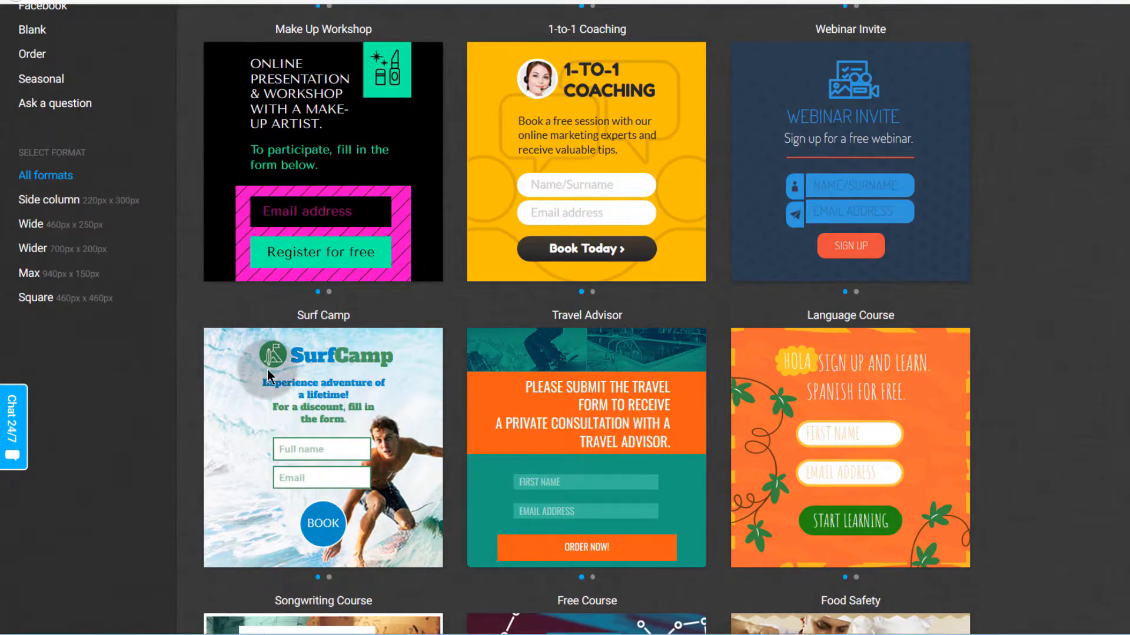
scroll(280, 257, up, 1)
scroll(281, 255, up, 3)
scroll(164, 366, down, 4)
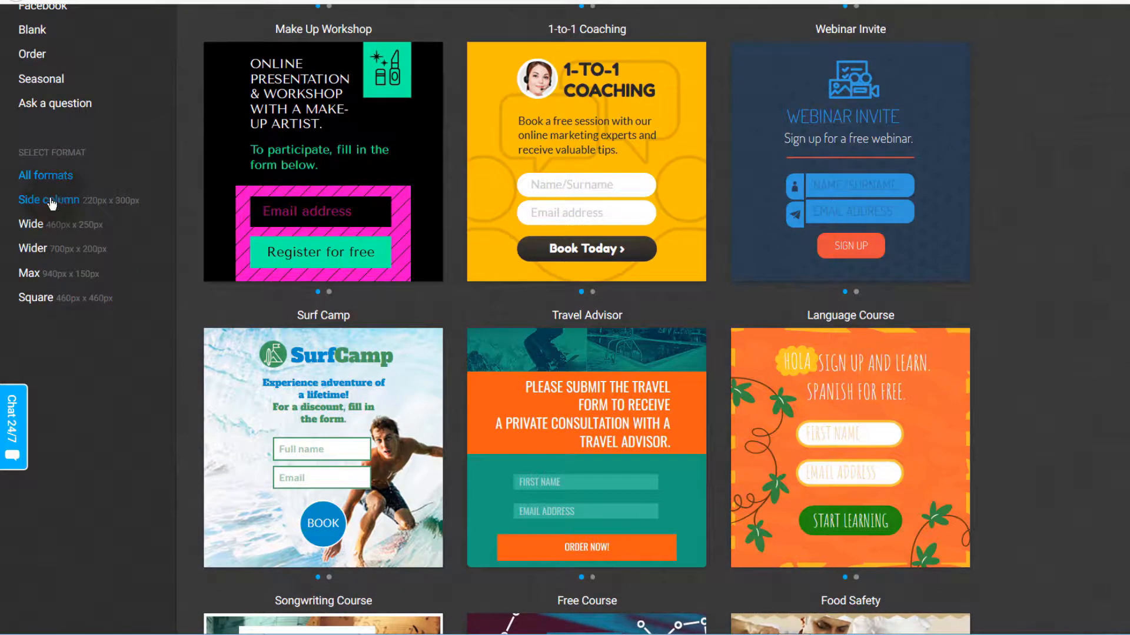
Step: Filter the free course templates to the Side column format and look through them
click(67, 209)
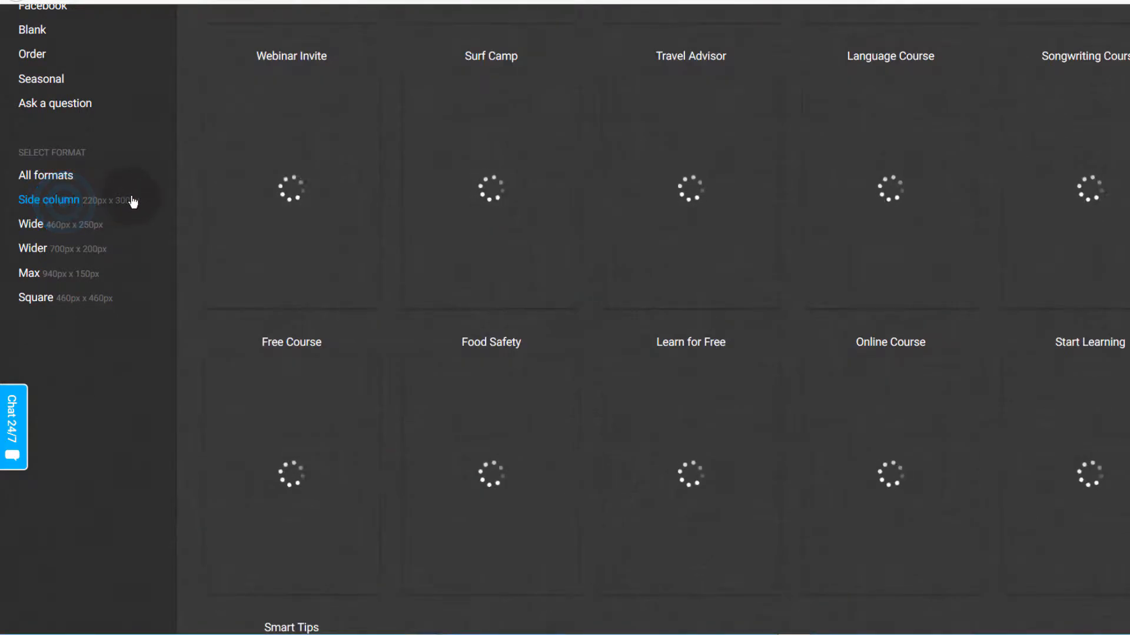
scroll(235, 341, up, 3)
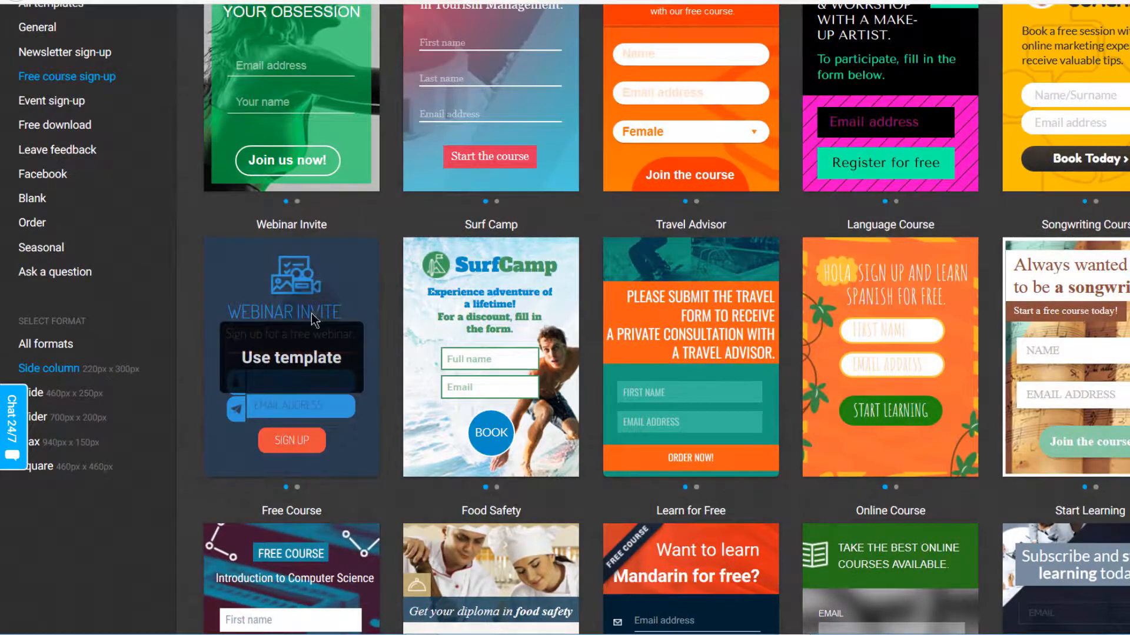
scroll(482, 412, up, 3)
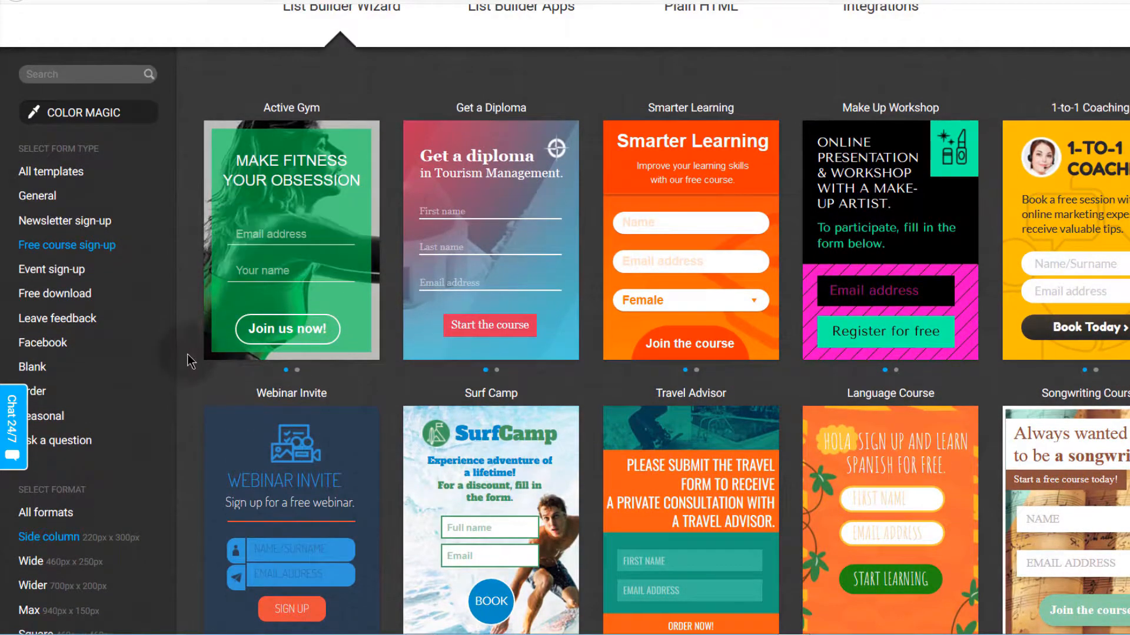
scroll(188, 358, down, 4)
scroll(189, 358, down, 3)
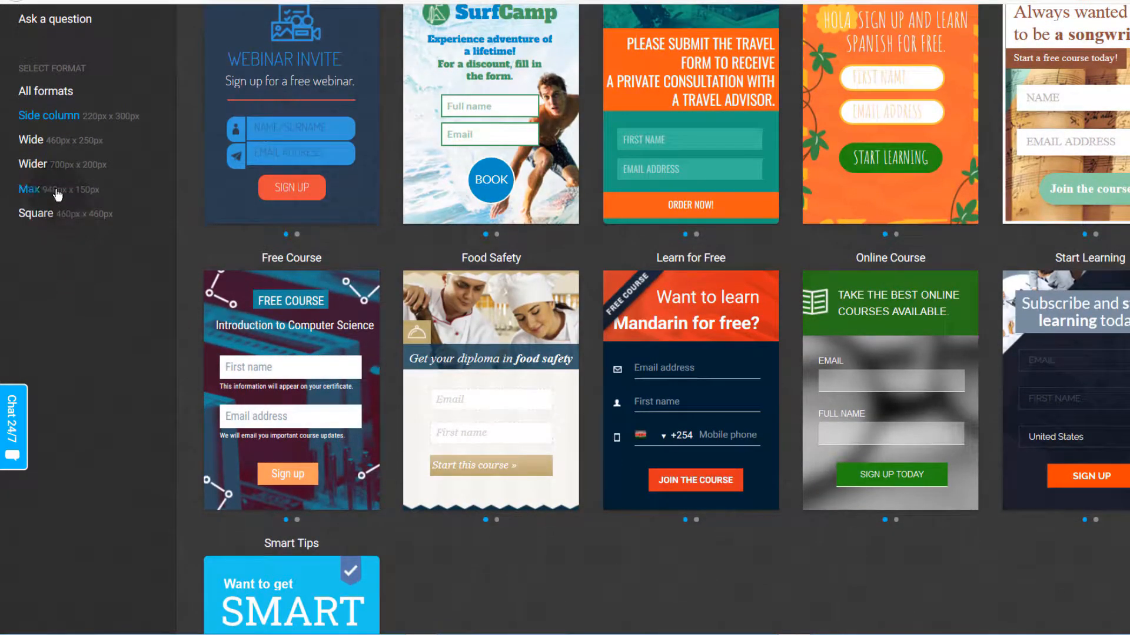
Step: Switch to the Max format and scroll through the wide free course templates
click(57, 194)
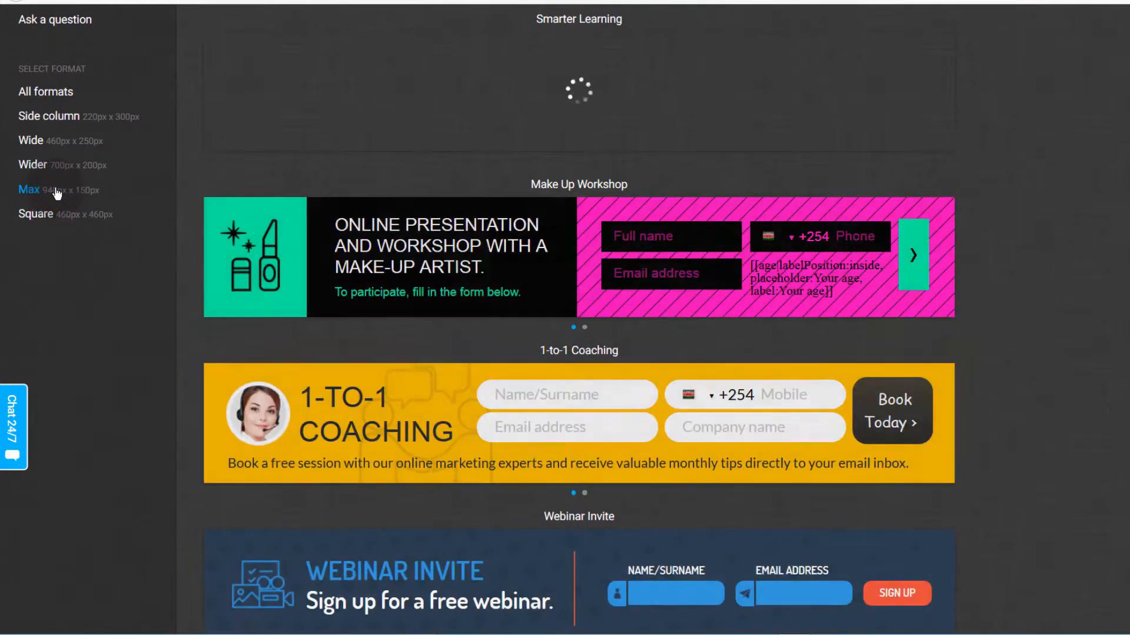
scroll(512, 340, up, 5)
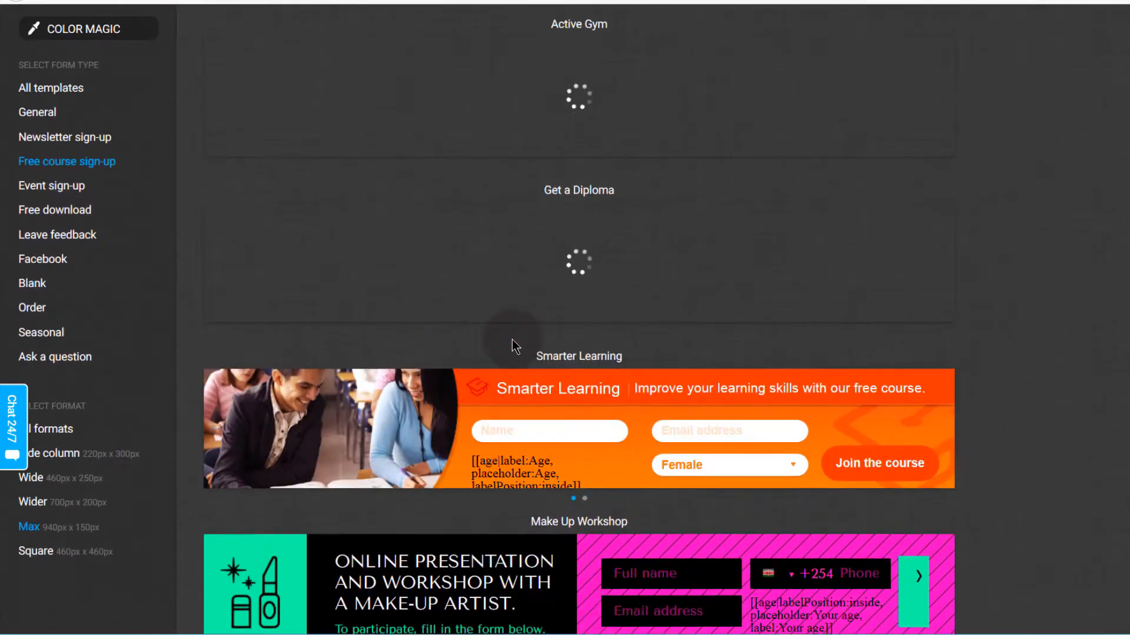
scroll(512, 340, up, 5)
scroll(514, 346, down, 4)
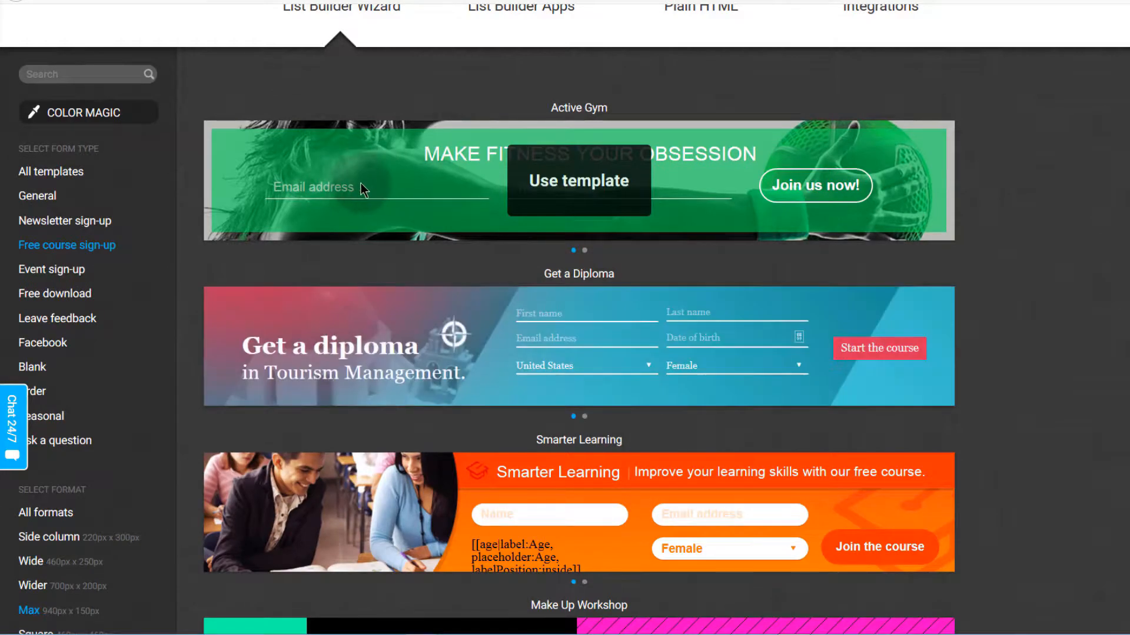
scroll(353, 347, down, 3)
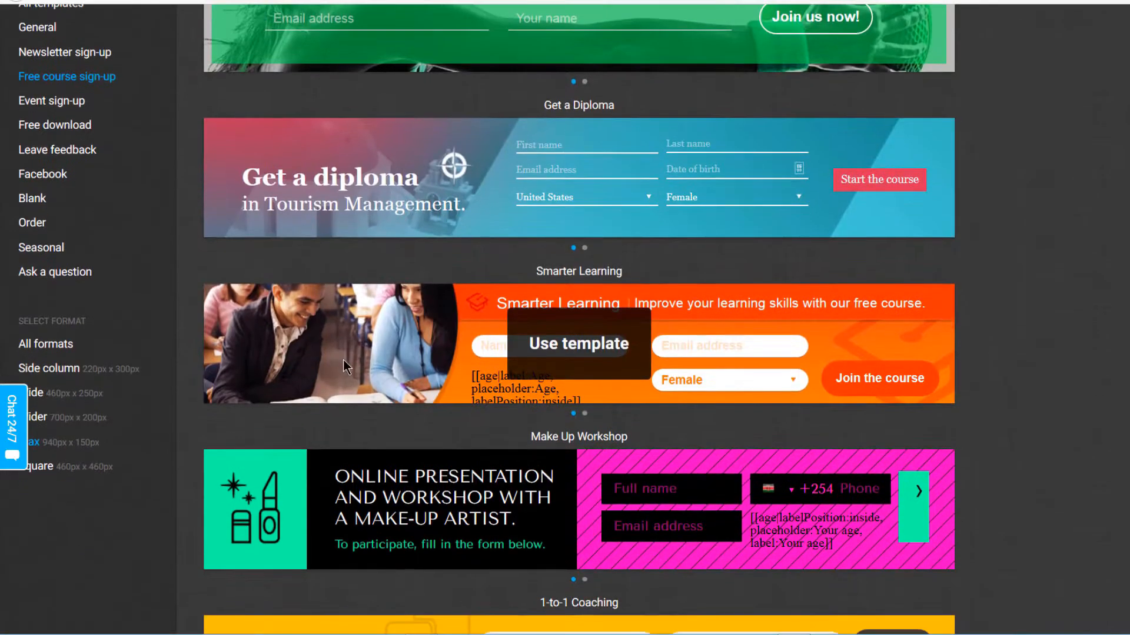
scroll(588, 412, down, 4)
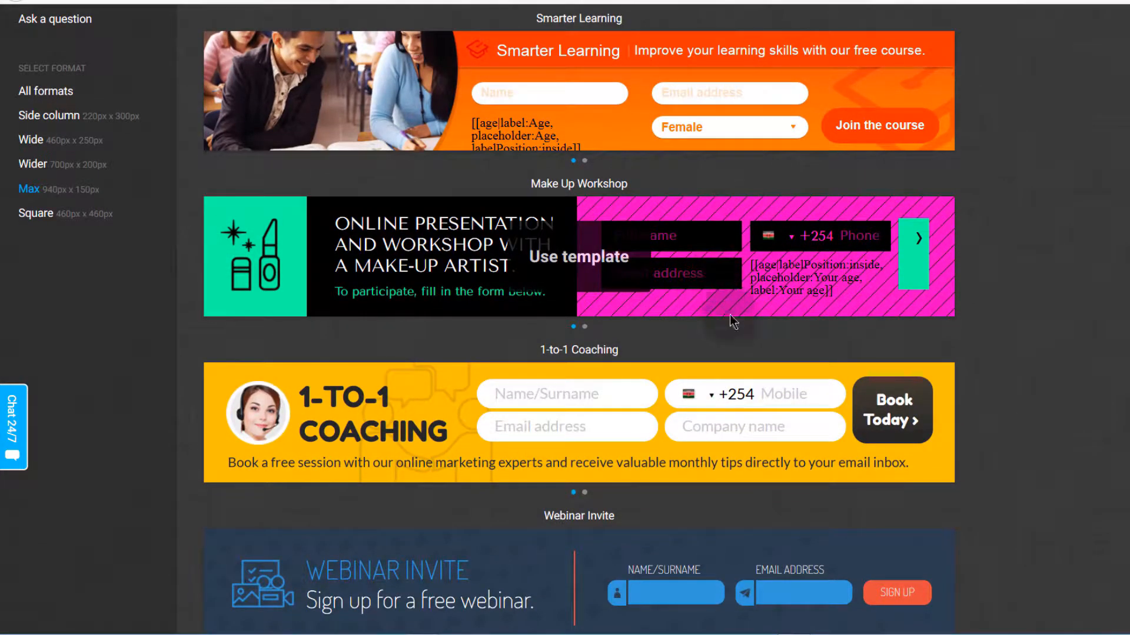
scroll(394, 425, down, 5)
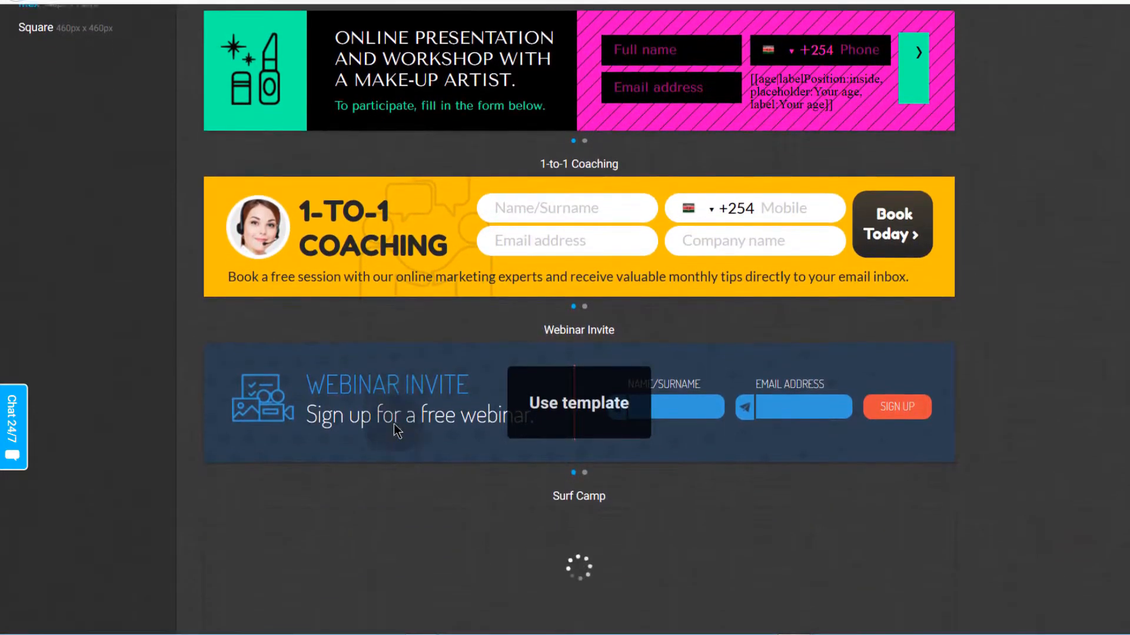
scroll(633, 272, down, 5)
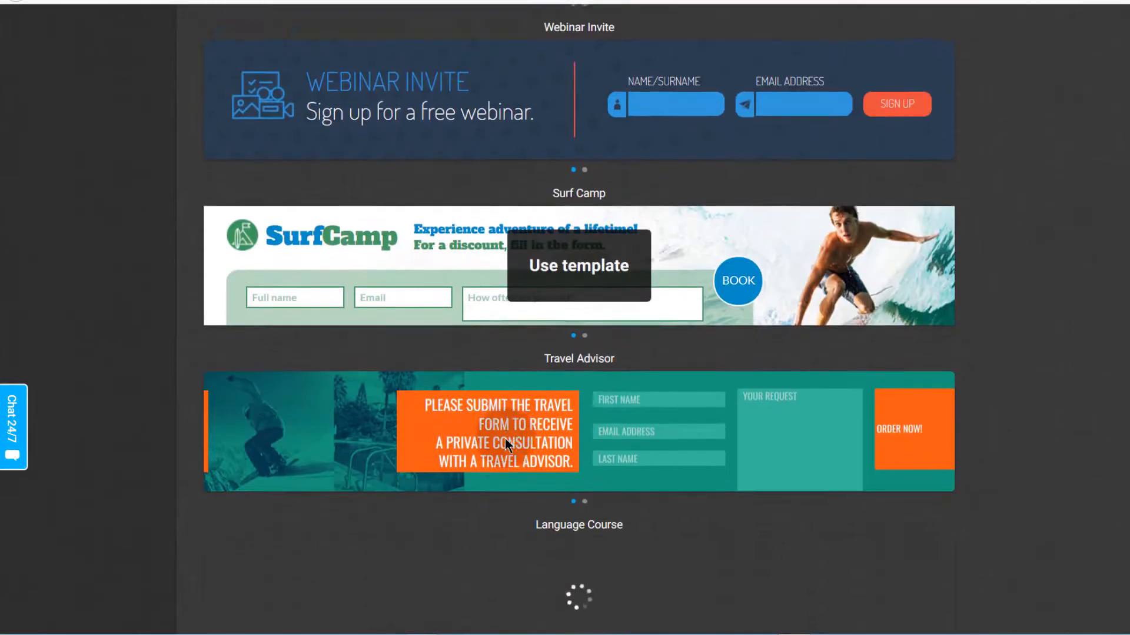
scroll(379, 307, up, 12)
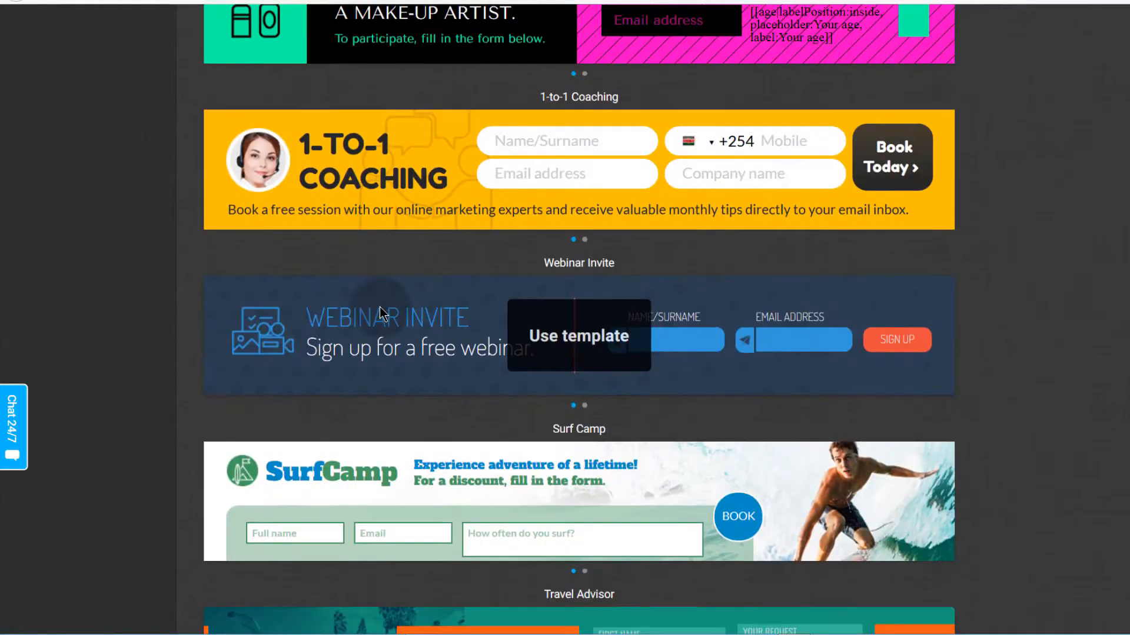
scroll(379, 306, up, 5)
scroll(356, 353, down, 7)
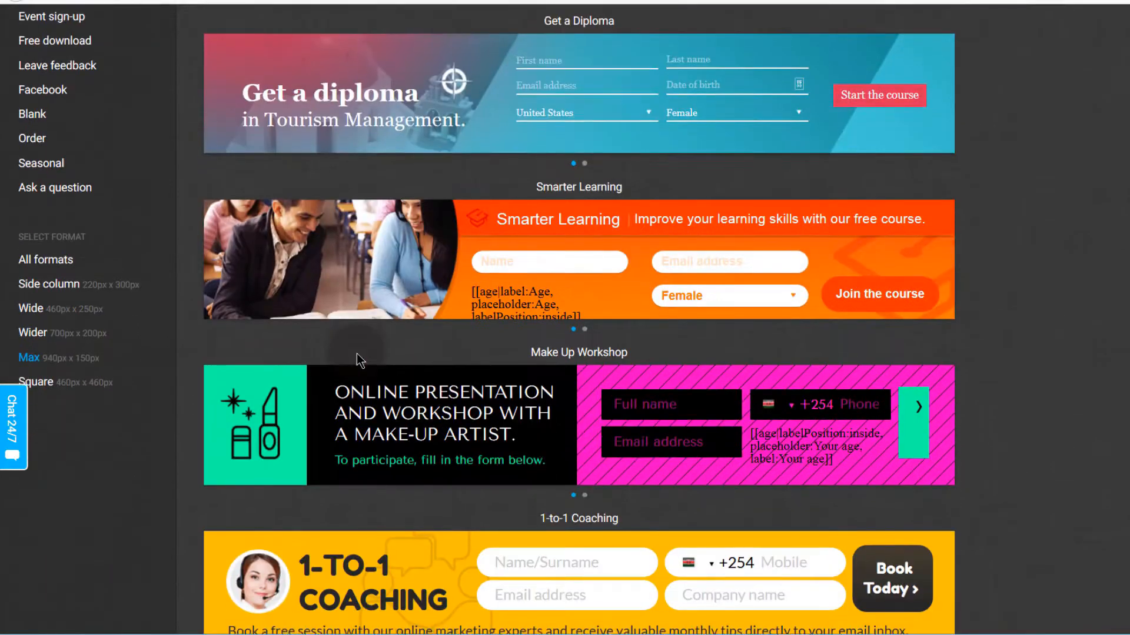
scroll(355, 354, up, 8)
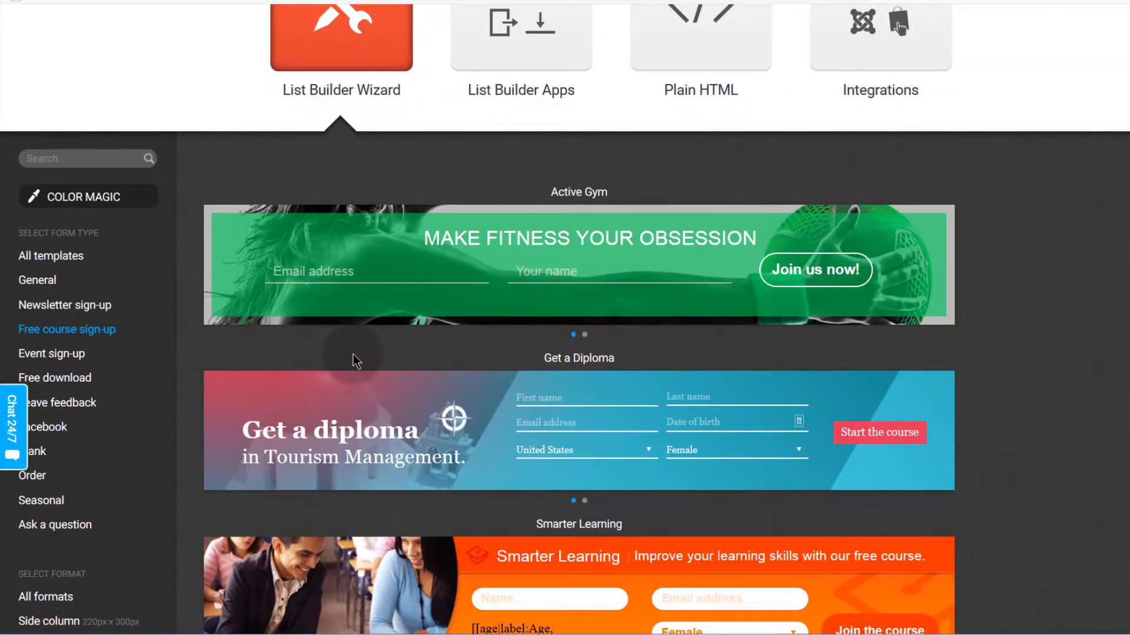
scroll(353, 354, down, 5)
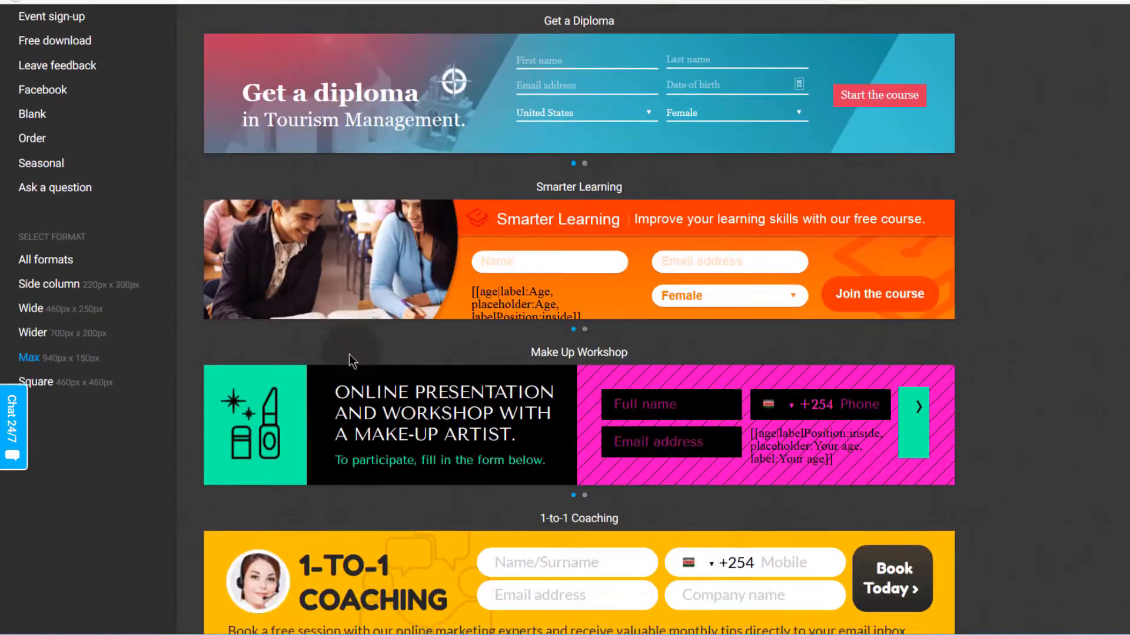
Step: Switch to Square format and start a new form from the Start Learning template
click(73, 387)
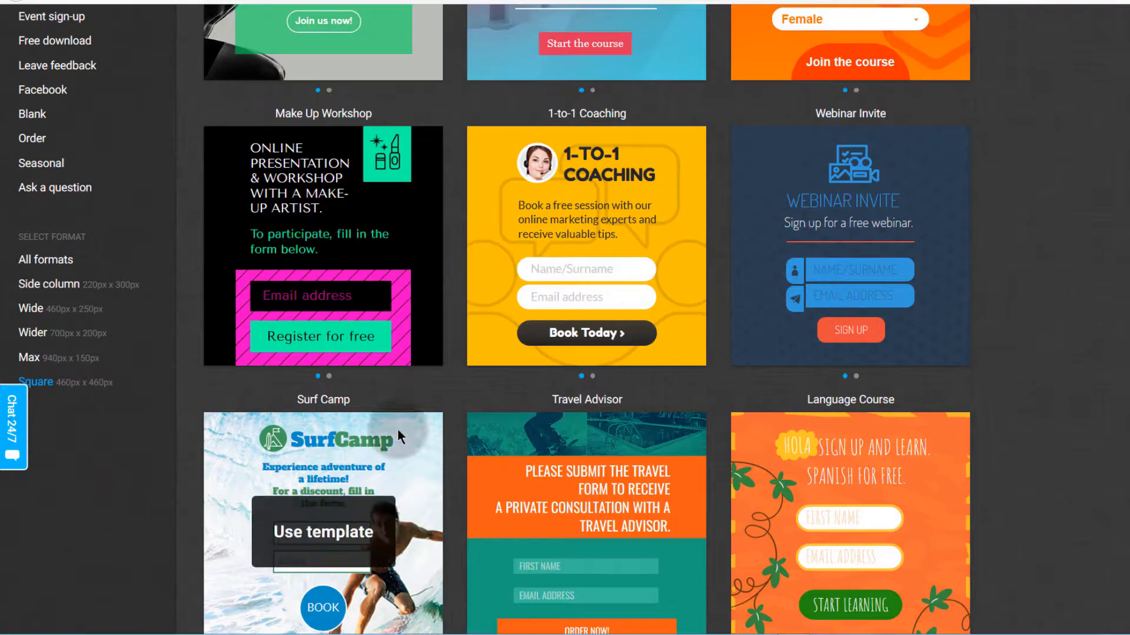
scroll(460, 450, up, 5)
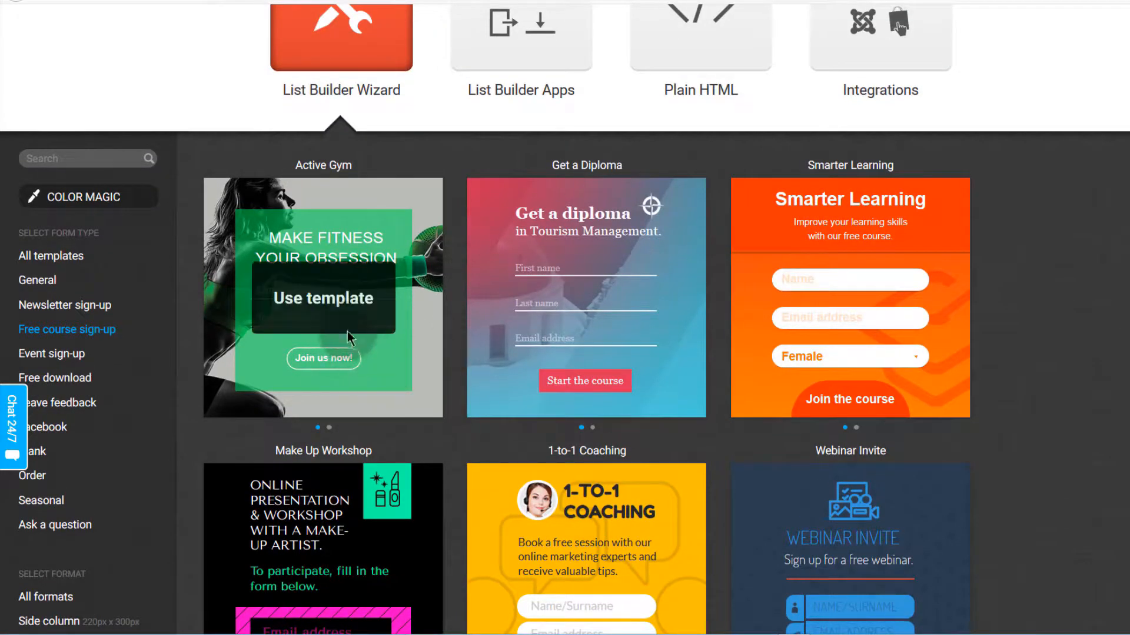
mouse_move(317, 355)
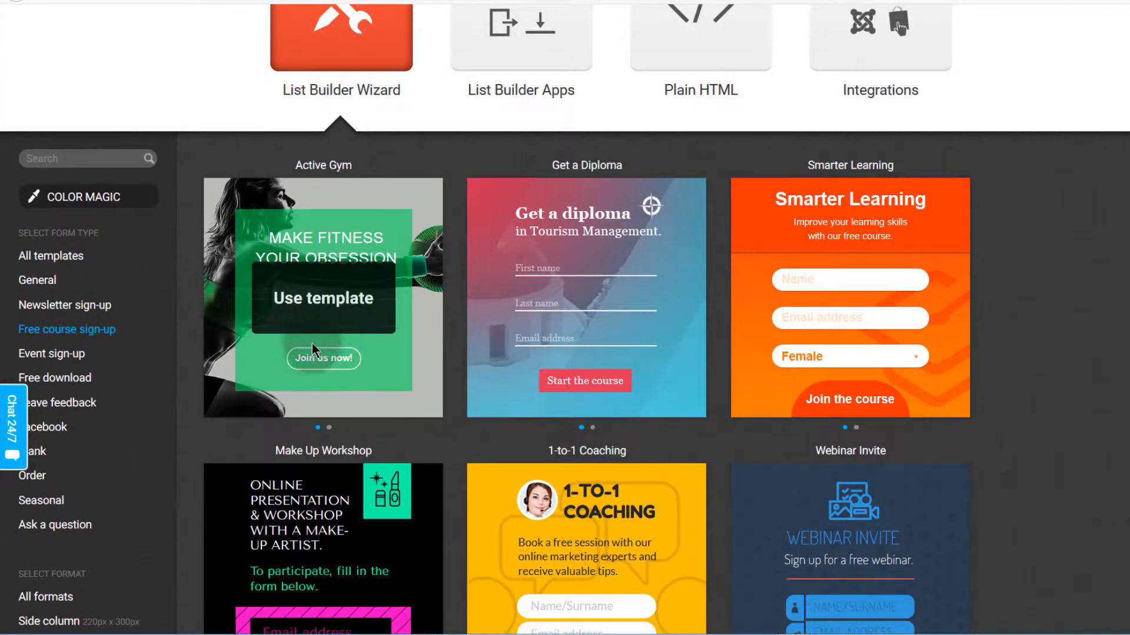
scroll(329, 376, down, 3)
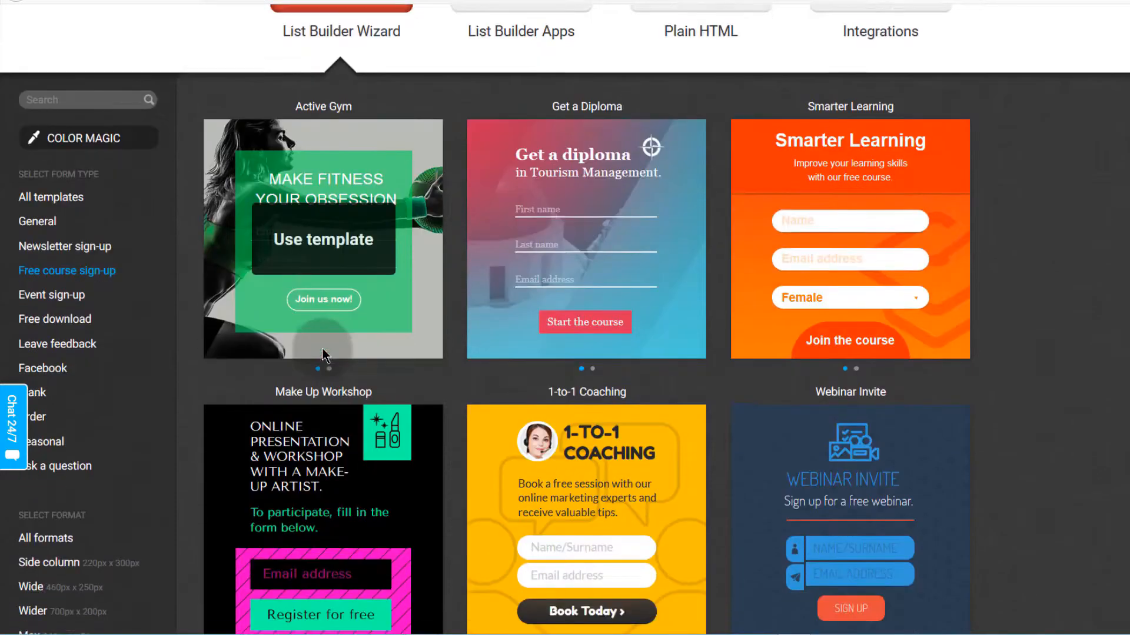
scroll(588, 411, down, 4)
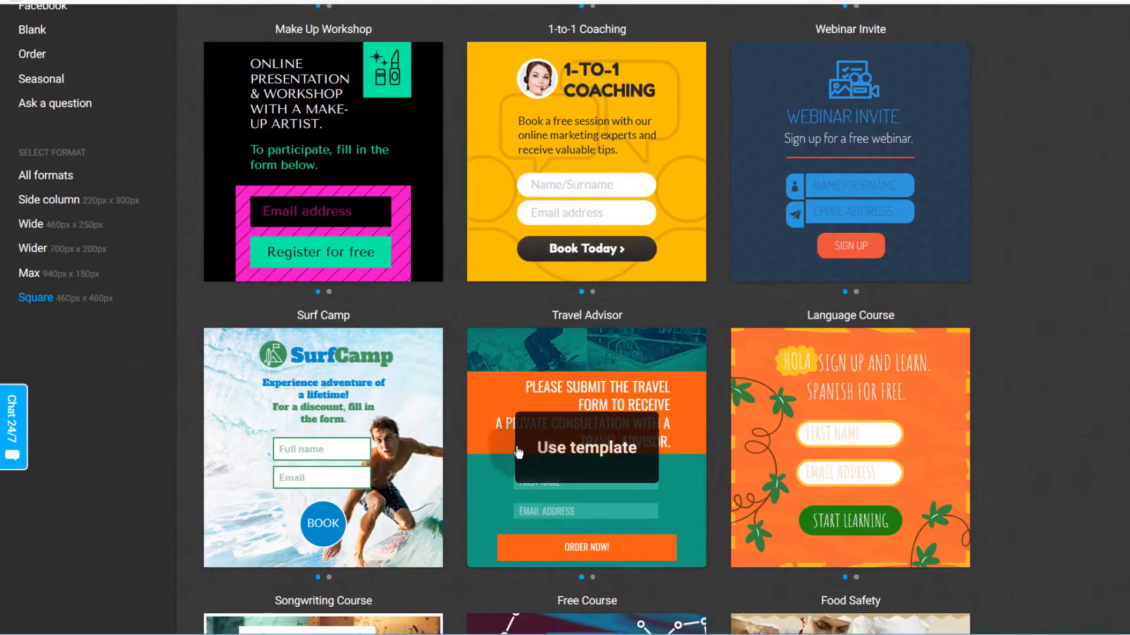
scroll(550, 459, down, 13)
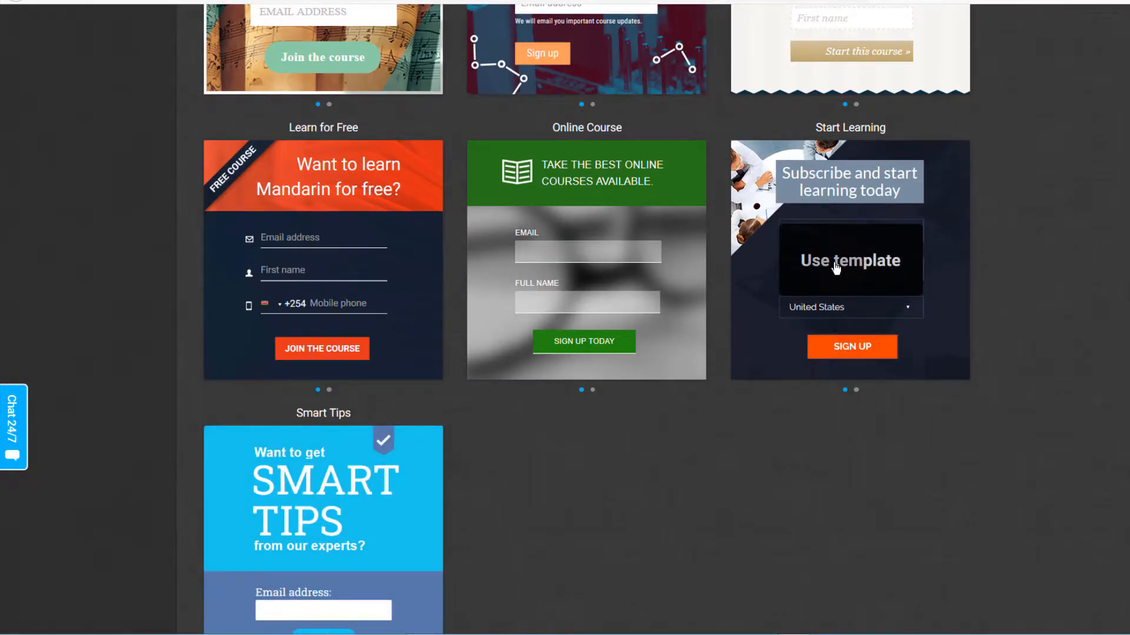
click(836, 266)
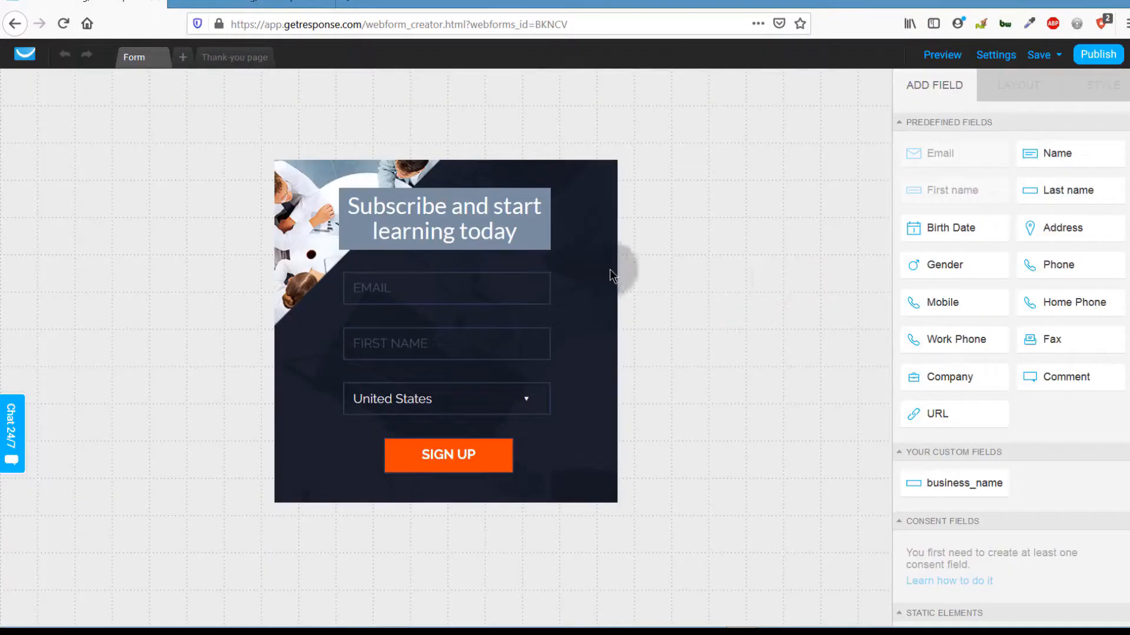
Step: Select the EMAIL, FIRST NAME and country fields in turn, then the headline text
click(411, 284)
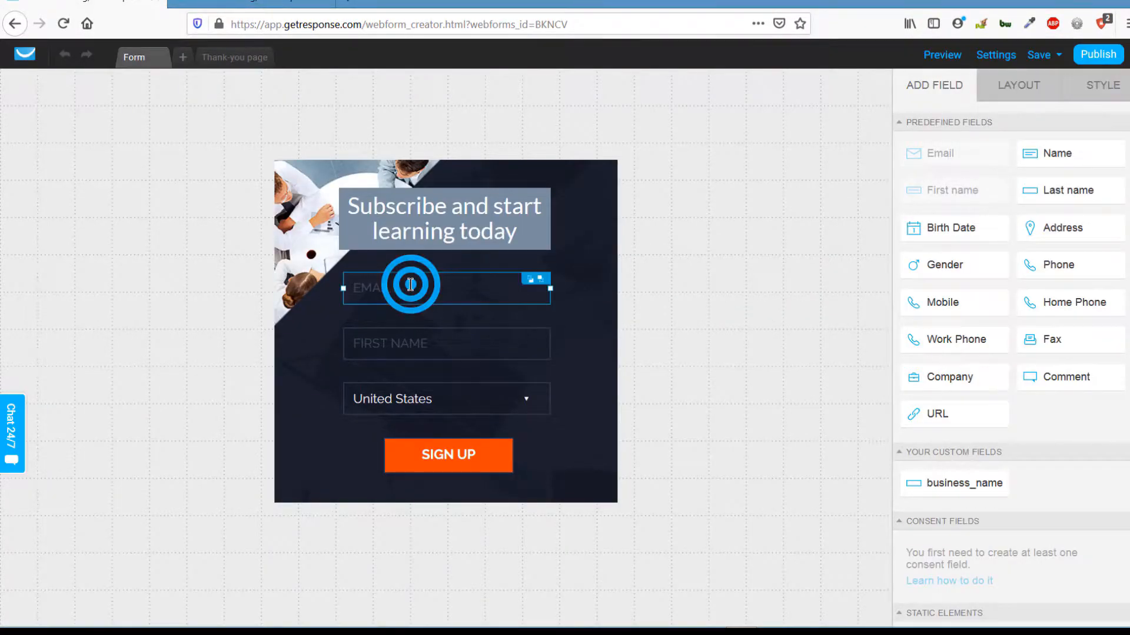
click(393, 342)
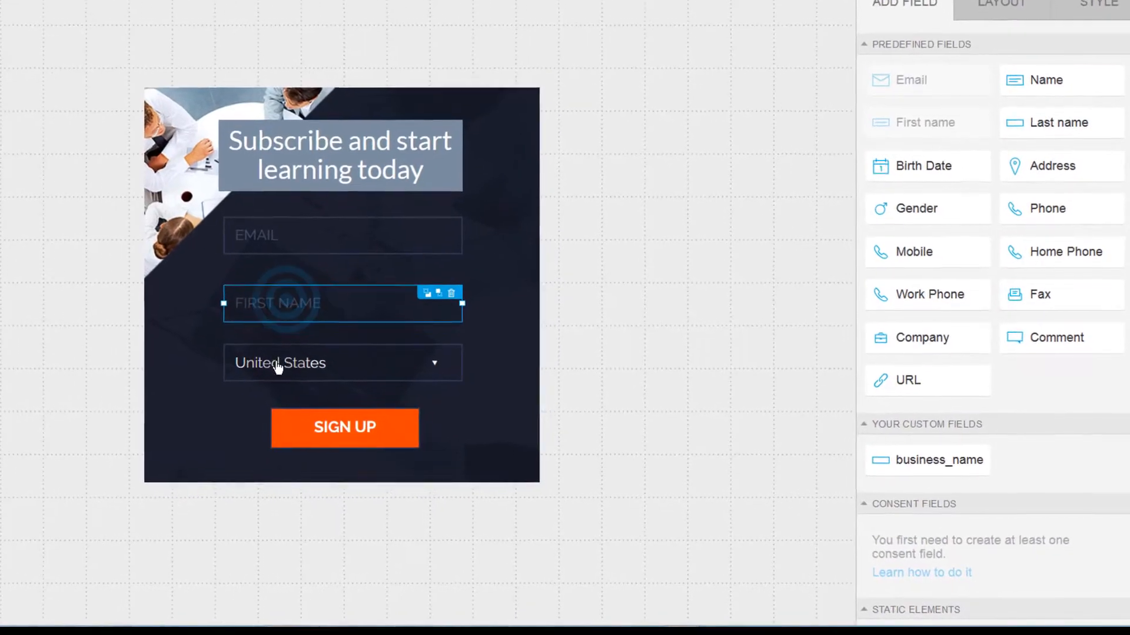
click(278, 365)
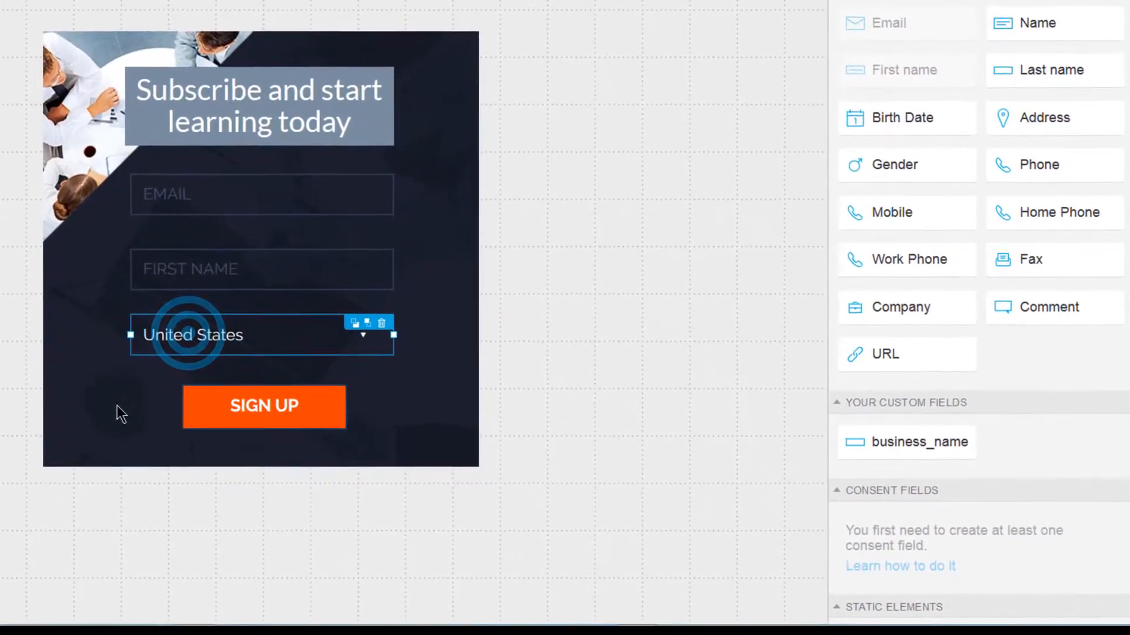
click(101, 394)
click(202, 101)
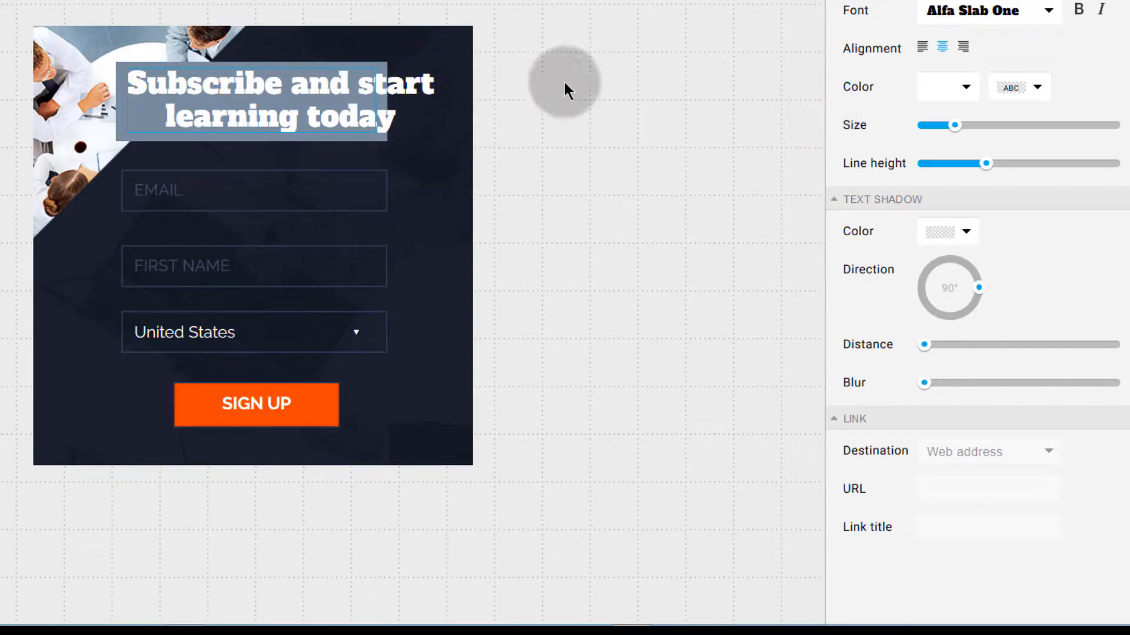
click(170, 84)
click(164, 77)
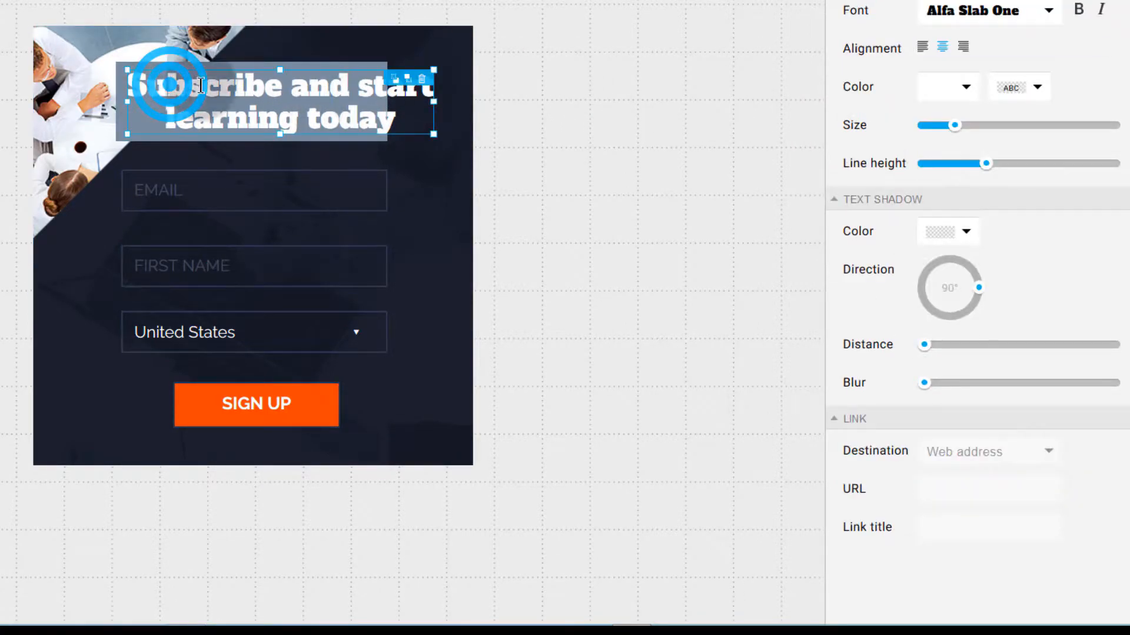
click(163, 81)
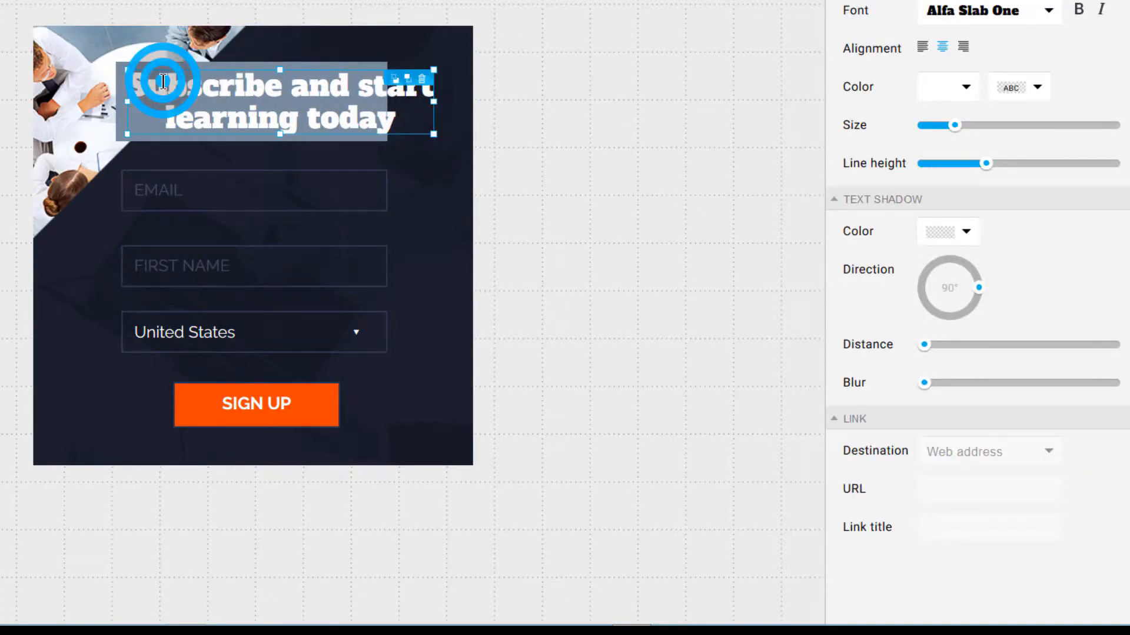
Step: Rewrite the headline as 'Learning how to Edit Audio with Audacity' and widen its box leftward
click(170, 86)
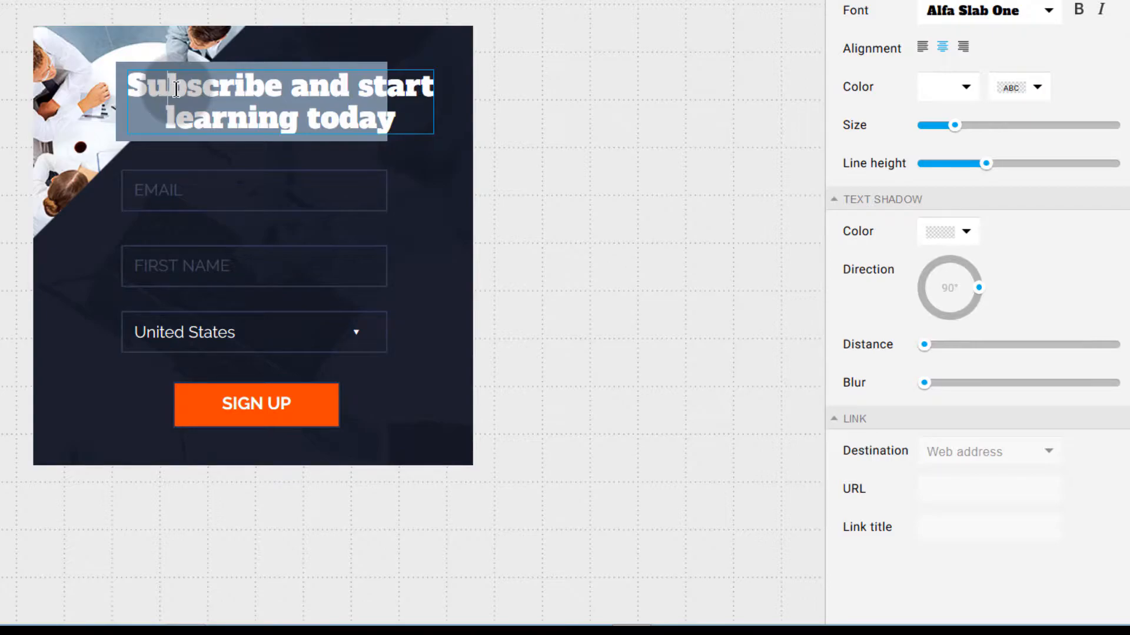
key(BackSpace)
key(BackSpace)
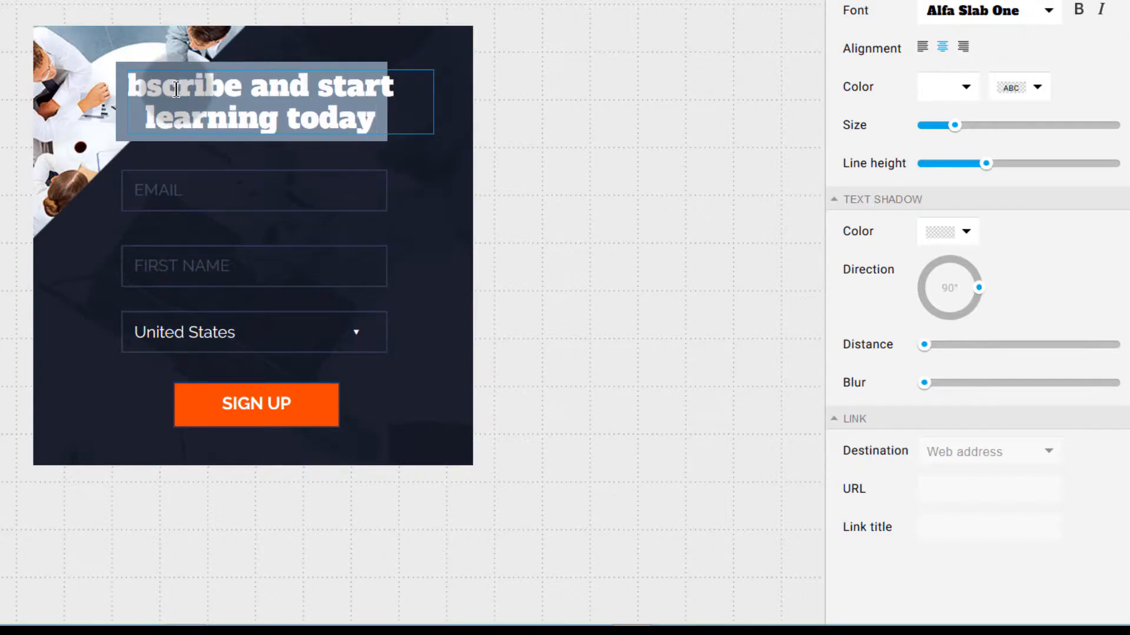
key(Delete)
key(Delete)
key(Delete)
key(Delete)
key(Delete)
key(Delete)
key(Delete)
key(Delete)
key(Delete)
key(Delete)
key(Delete)
key(Delete)
key(Delete)
key(Delete)
key(Delete)
key(Delete)
key(Delete)
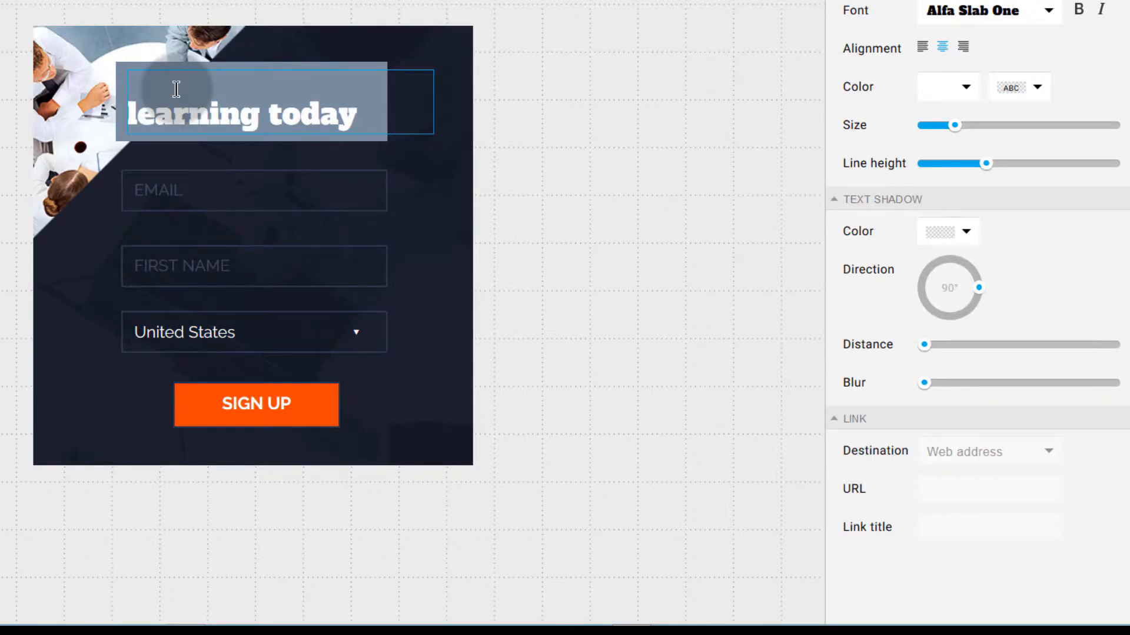
key(Delete)
text(Lho)
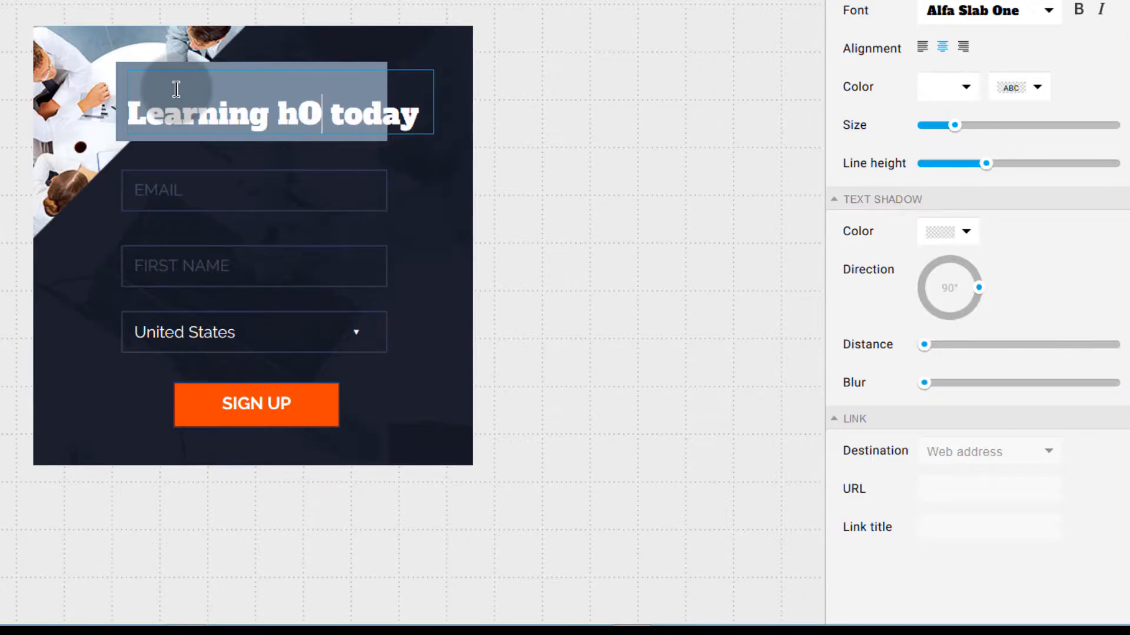
key(BackSpace)
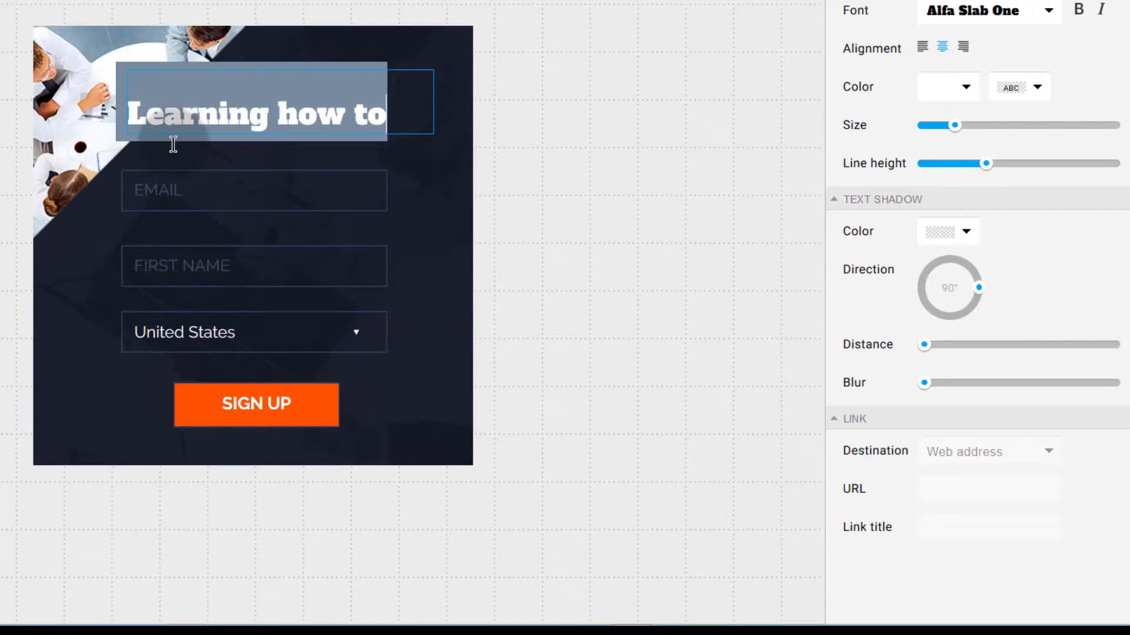
text(ow to Edit )
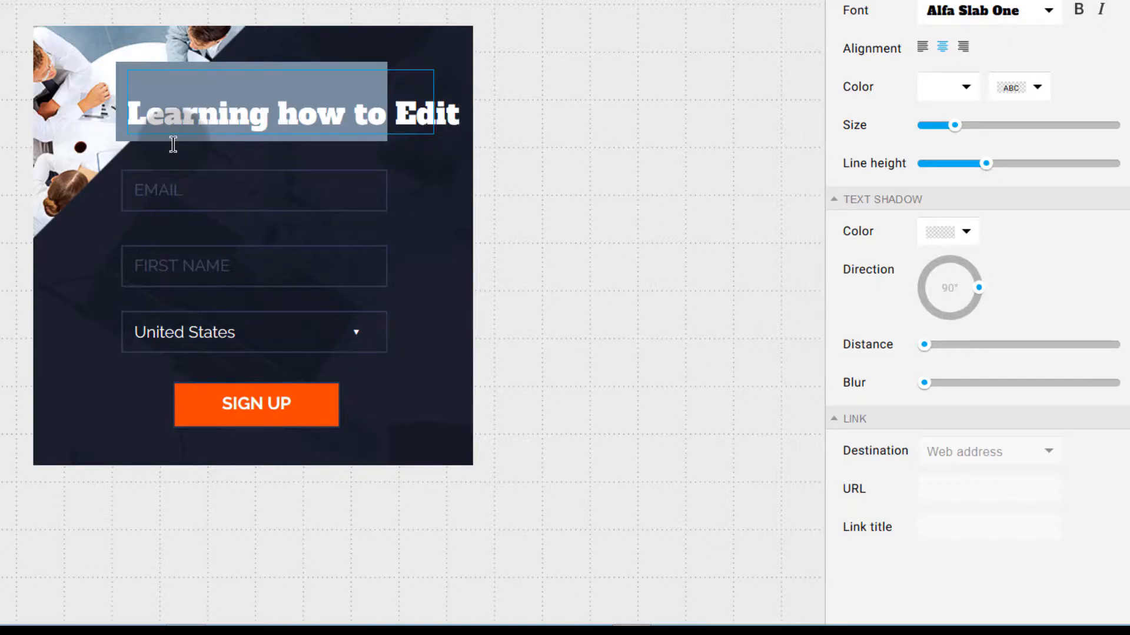
text(Audio with)
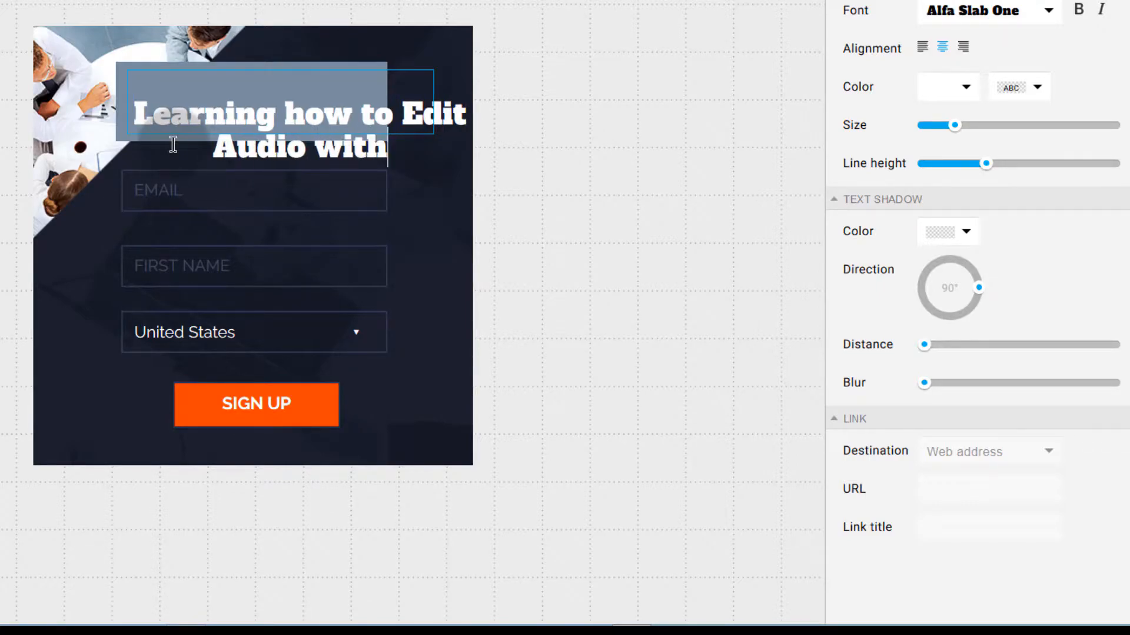
text( Audacity)
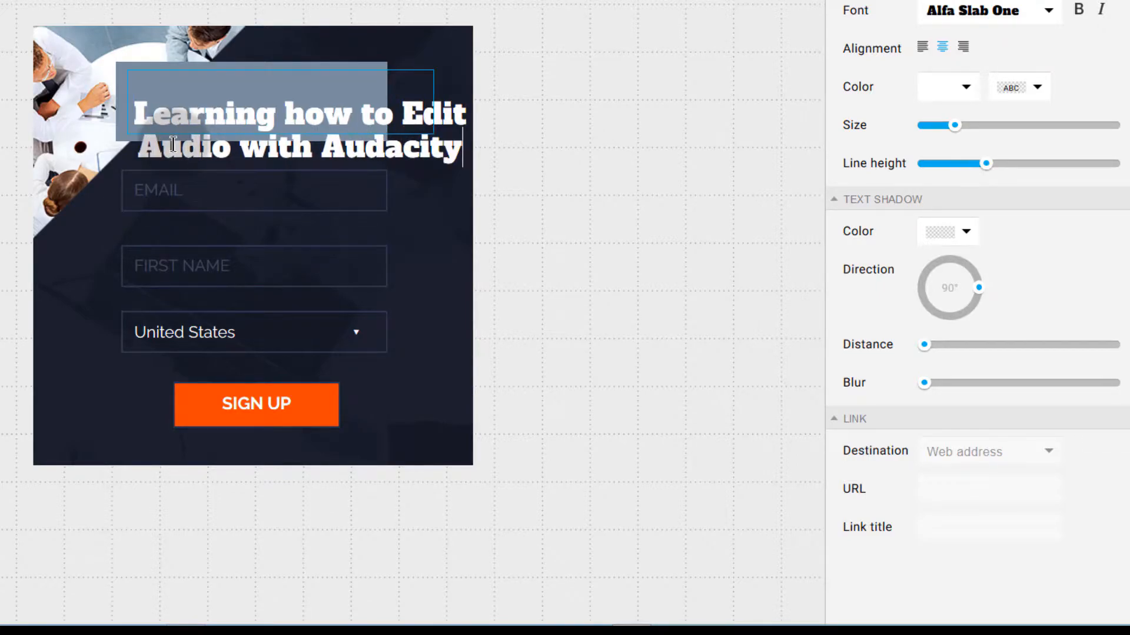
drag(127, 118, 70, 116)
Step: Stretch the grey panel left and down over both headline lines, then centre the headline on it
click(215, 68)
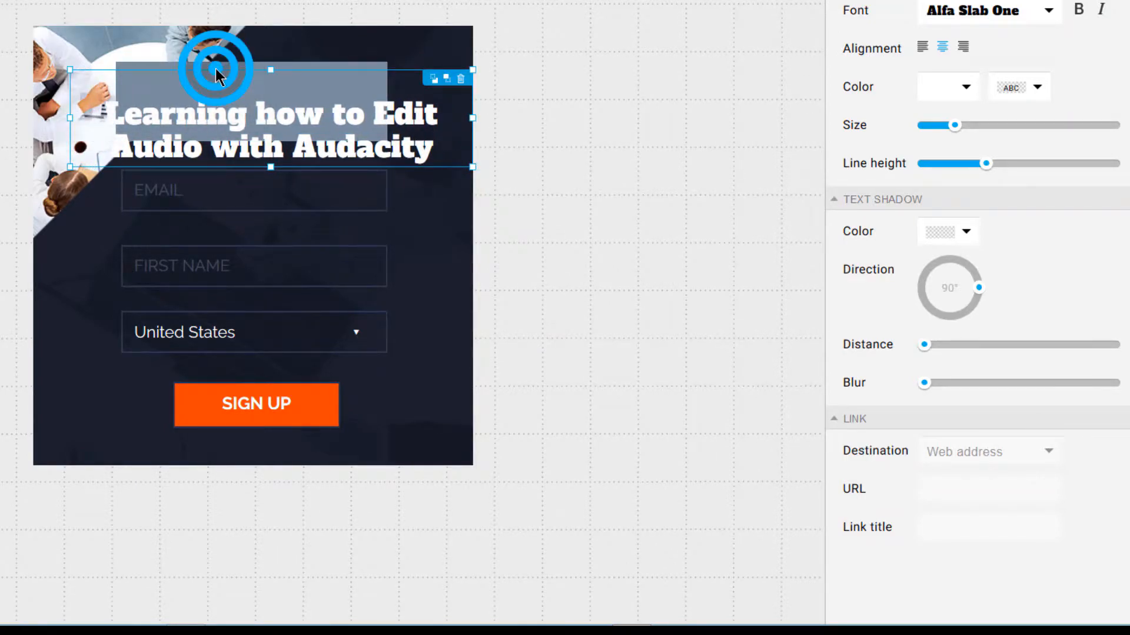
click(252, 75)
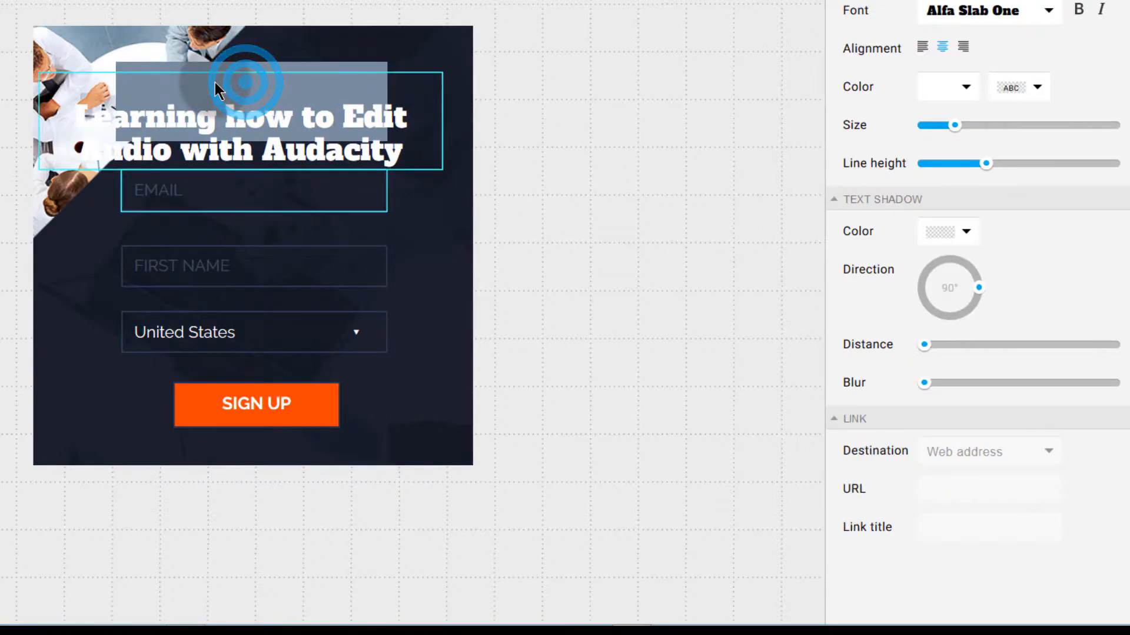
click(269, 68)
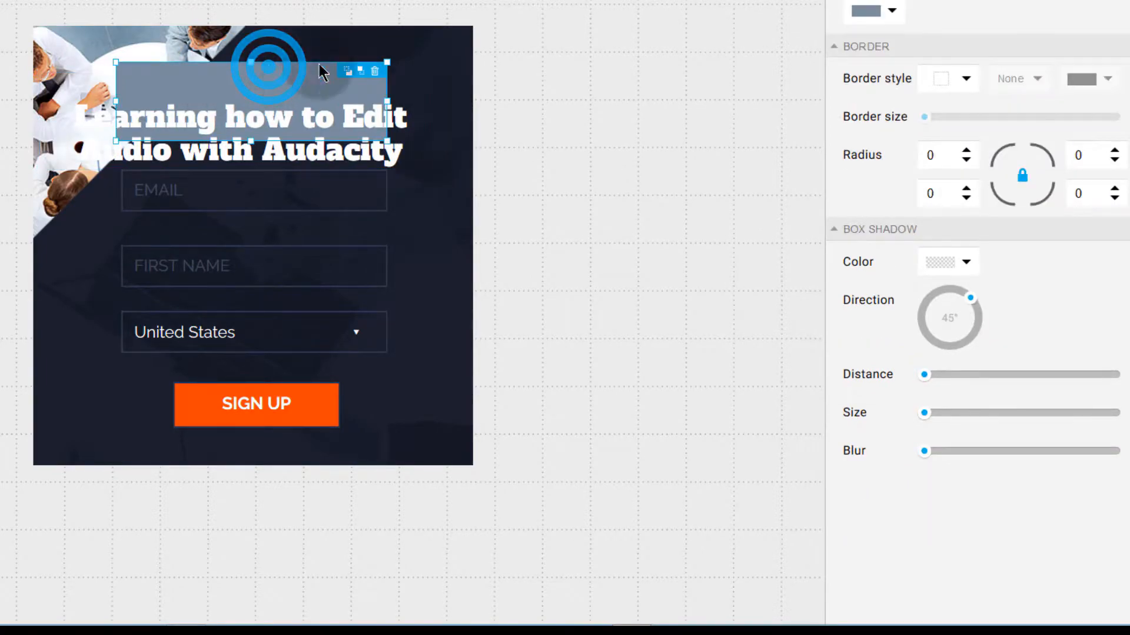
drag(117, 59, 64, 57)
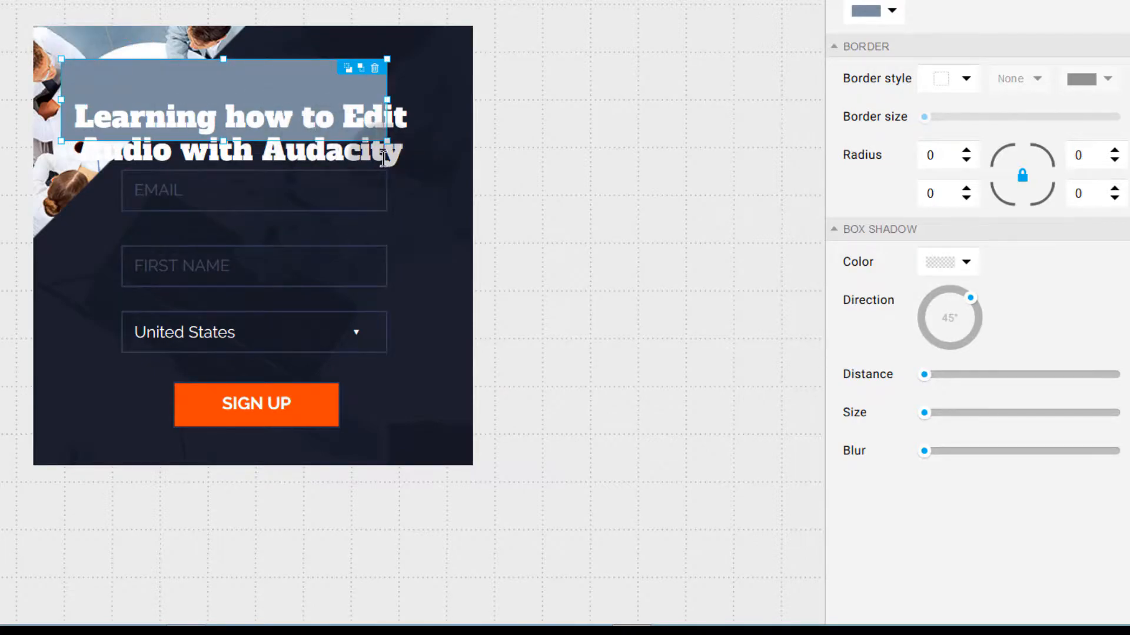
drag(386, 142, 428, 160)
drag(260, 111, 164, 101)
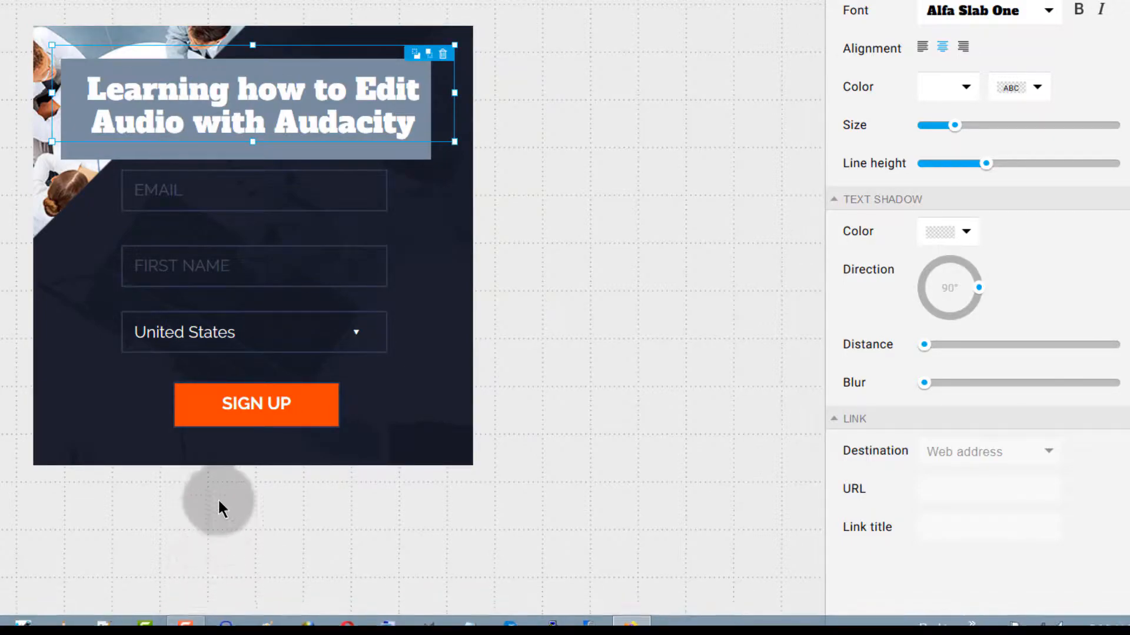
mouse_move(210, 71)
mouse_down()
mouse_move(220, 72)
mouse_move(210, 69)
mouse_up()
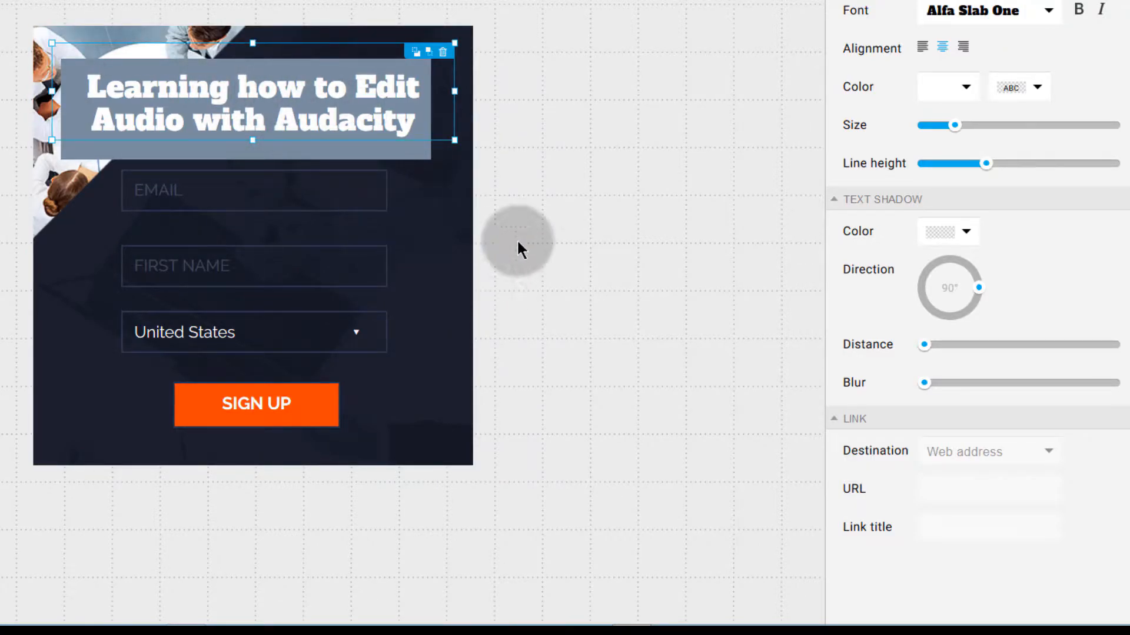
click(416, 208)
Step: Stretch the EMAIL and FIRST NAME fields out to the headline panel's left and right edges
click(63, 253)
click(205, 190)
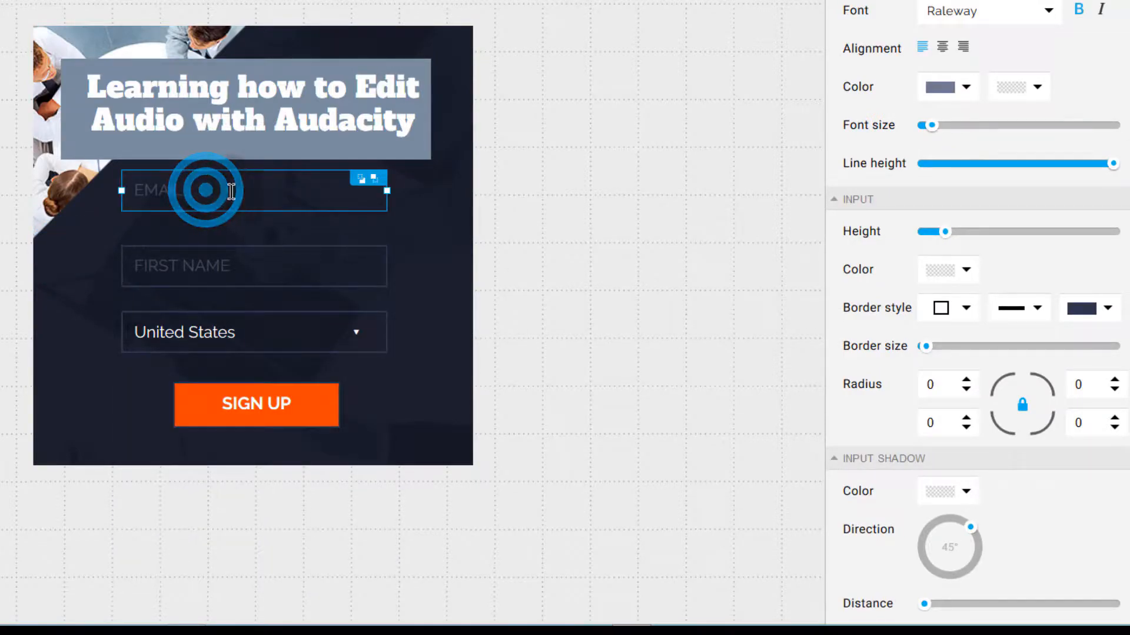
drag(125, 190, 63, 191)
drag(385, 191, 430, 190)
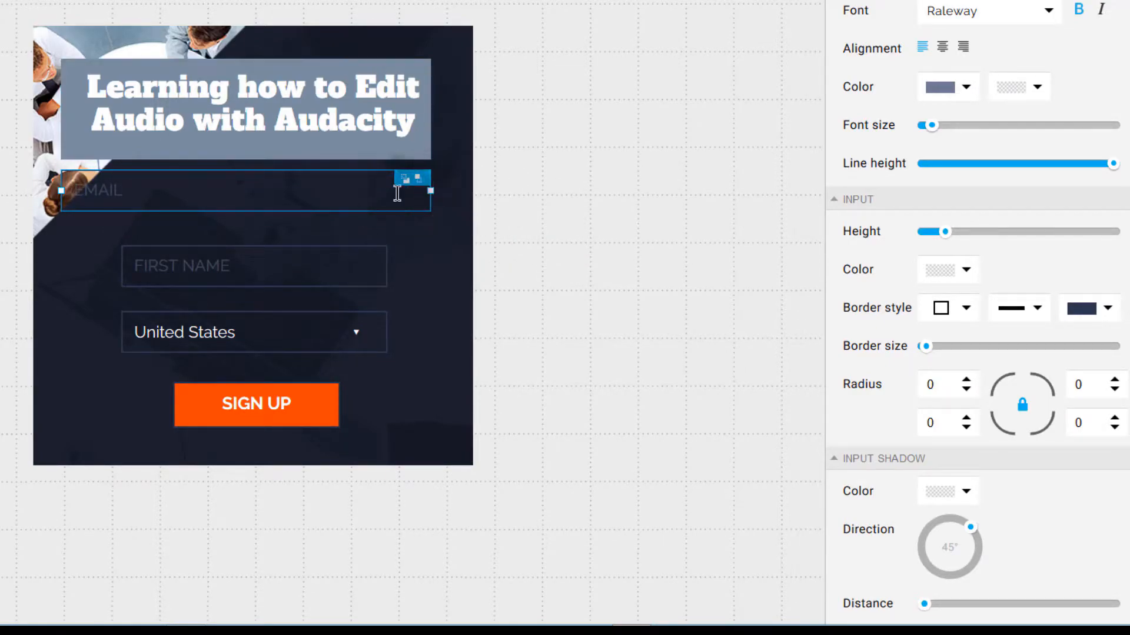
click(250, 269)
click(224, 338)
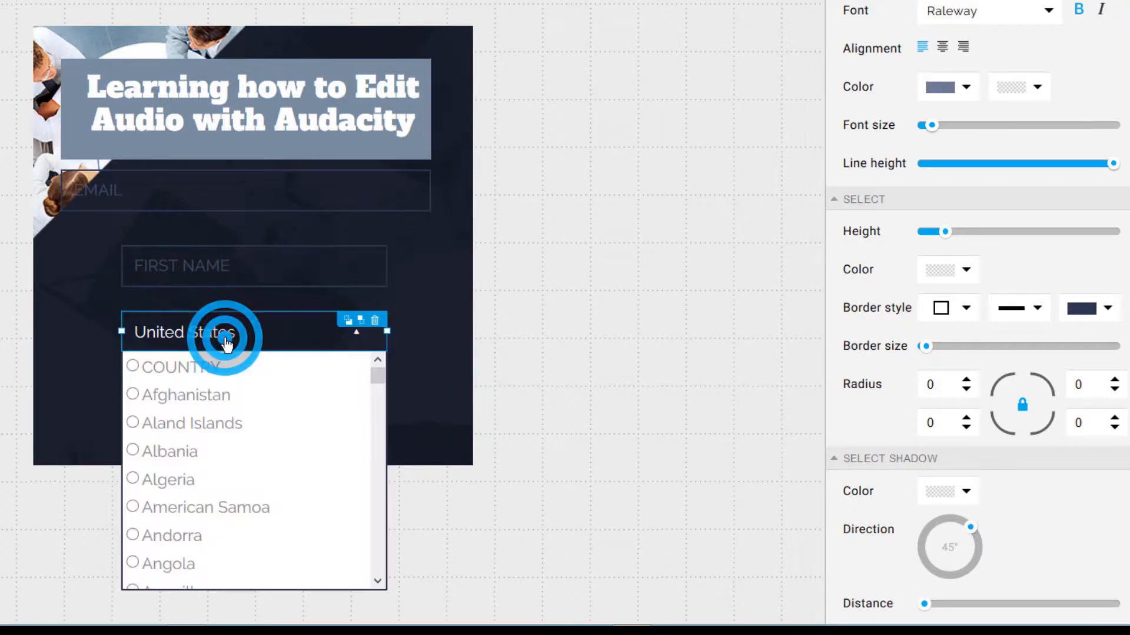
click(226, 263)
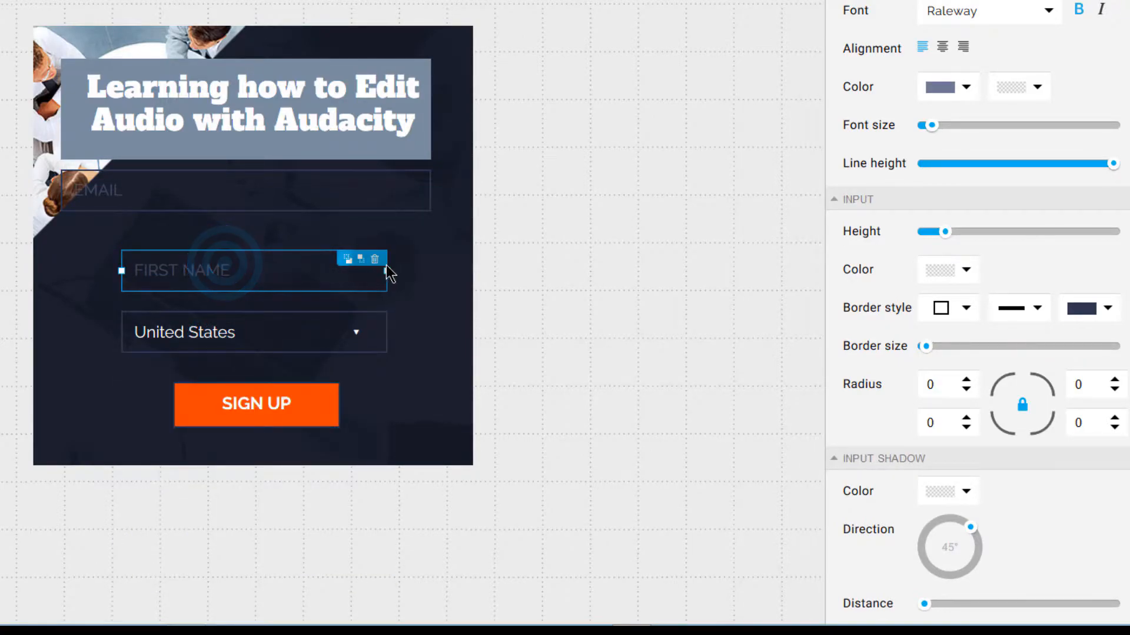
drag(384, 271, 431, 272)
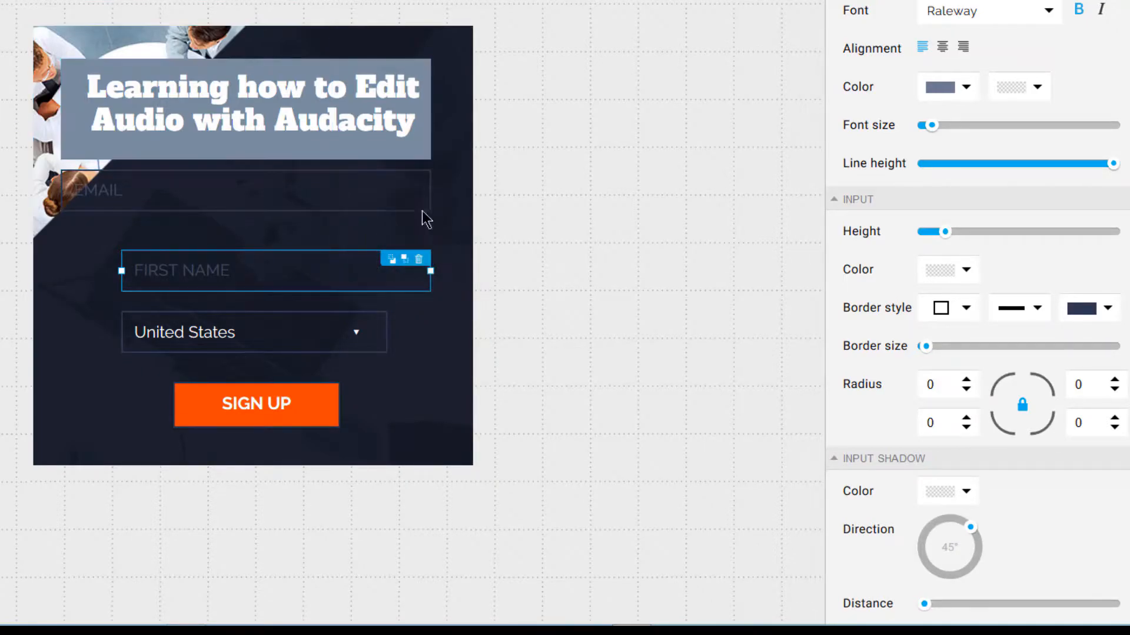
drag(119, 270, 62, 270)
Step: Widen the country drop-down to match, aligning its left edge with EMAIL
click(156, 330)
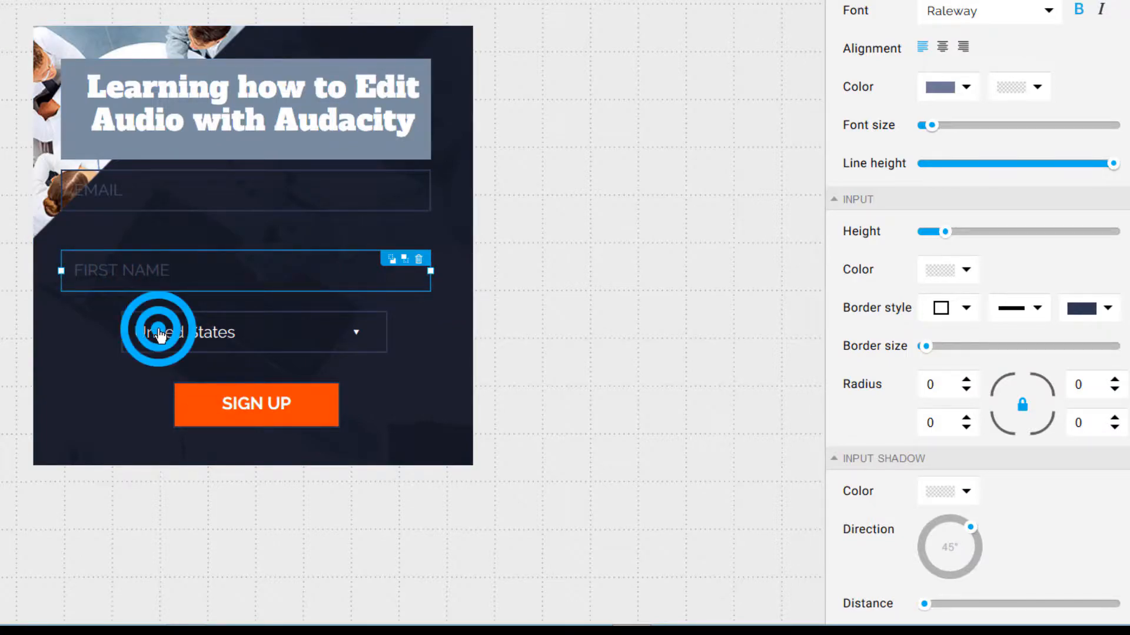
drag(122, 331, 69, 313)
drag(387, 331, 431, 331)
drag(69, 330, 63, 332)
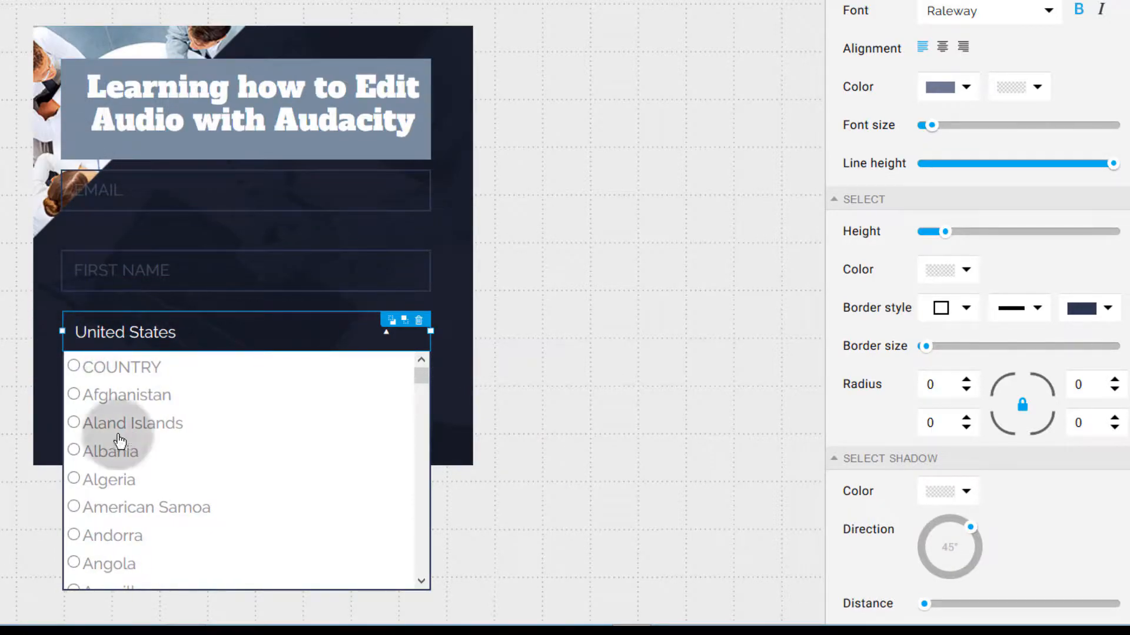
click(20, 419)
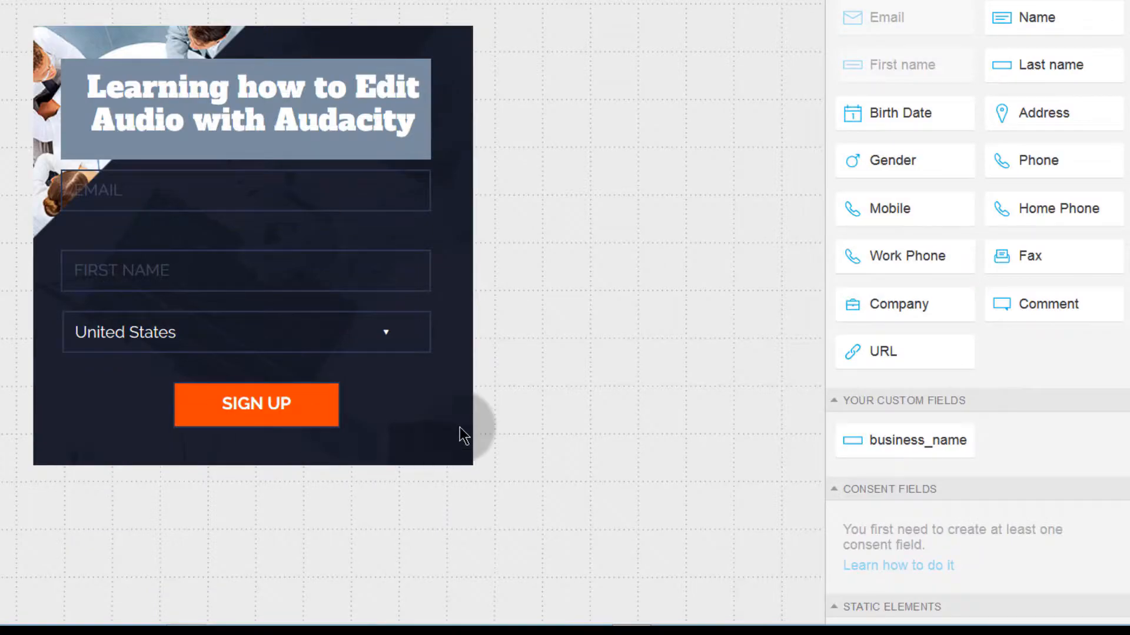
click(239, 342)
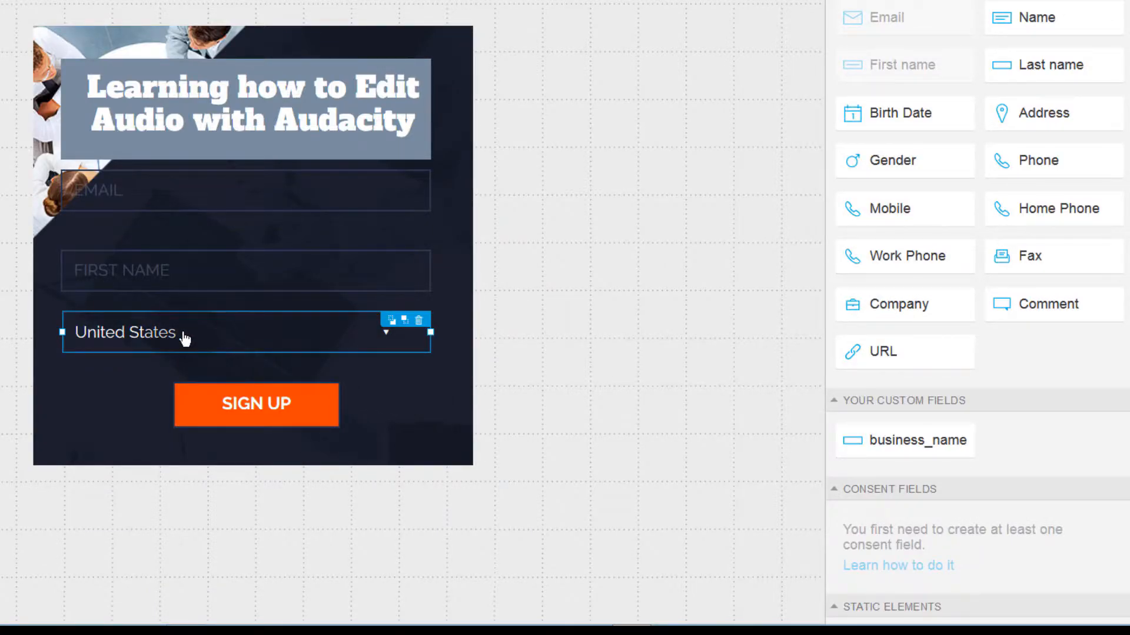
click(418, 321)
click(248, 406)
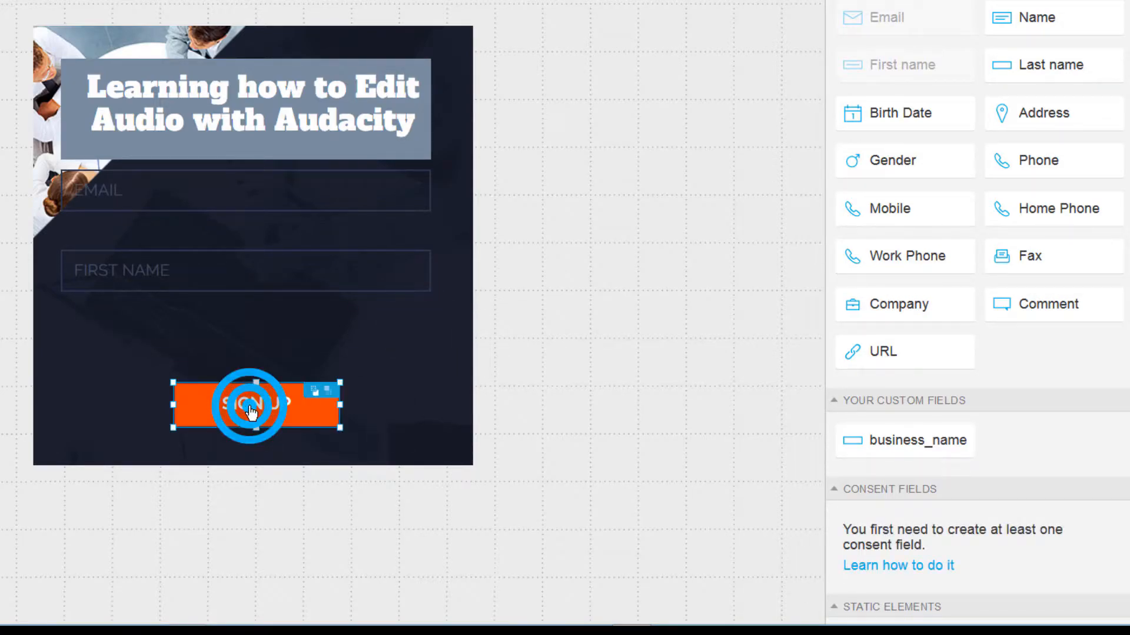
drag(172, 402, 61, 404)
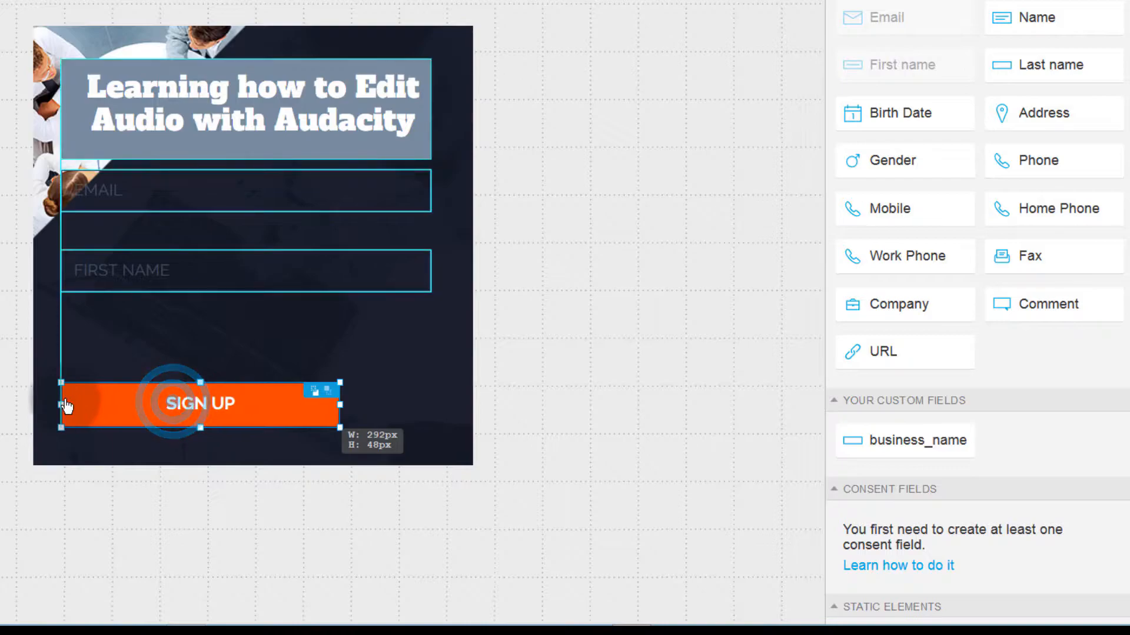
drag(340, 405, 432, 419)
drag(222, 405, 227, 346)
click(135, 189)
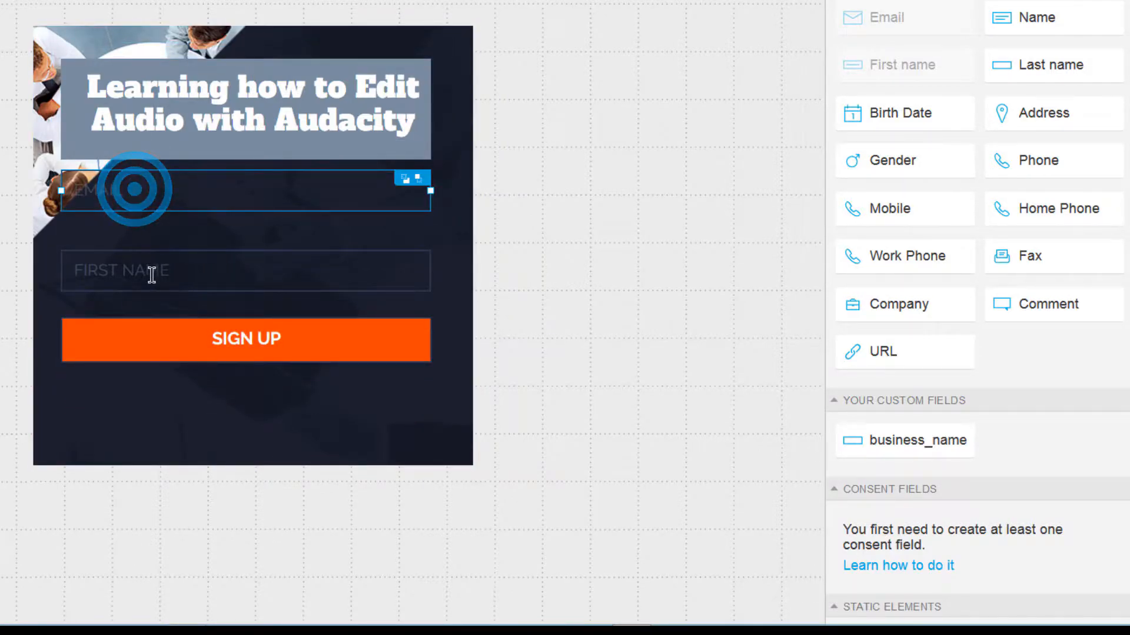
click(152, 275)
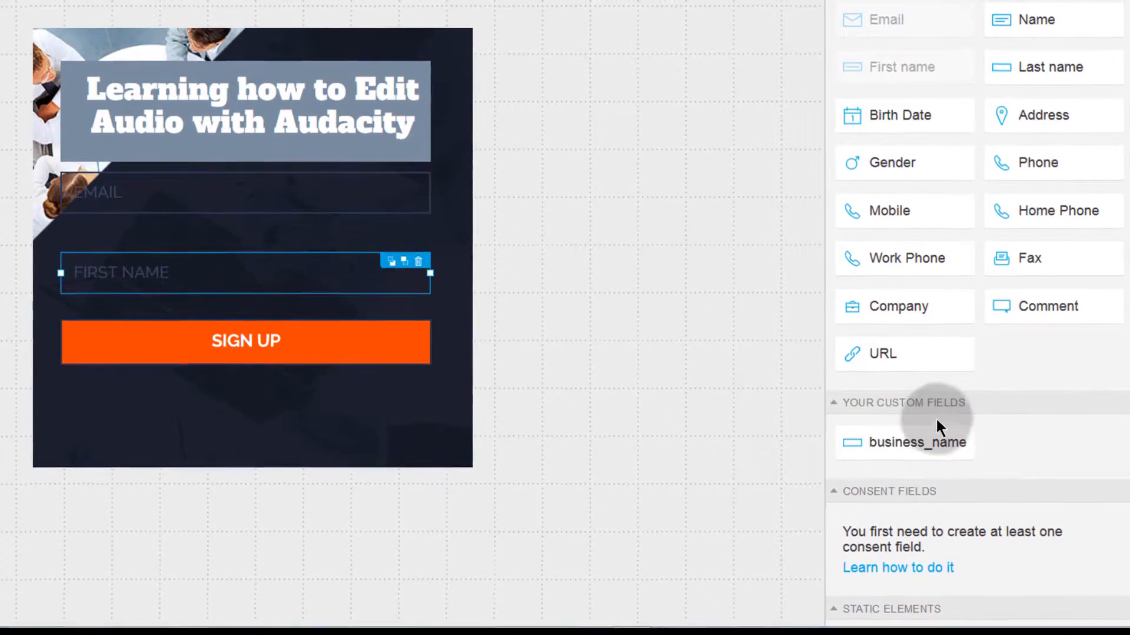
click(905, 353)
drag(965, 370, 945, 377)
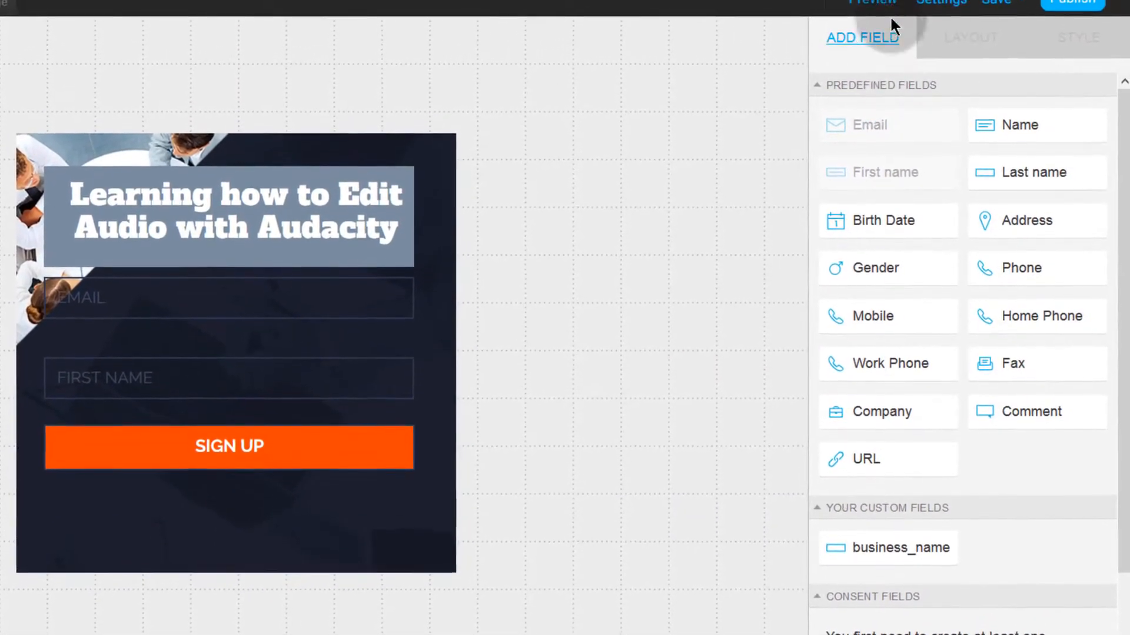
Step: Add a URL field below FIRST NAME, then delete it from the form
click(213, 391)
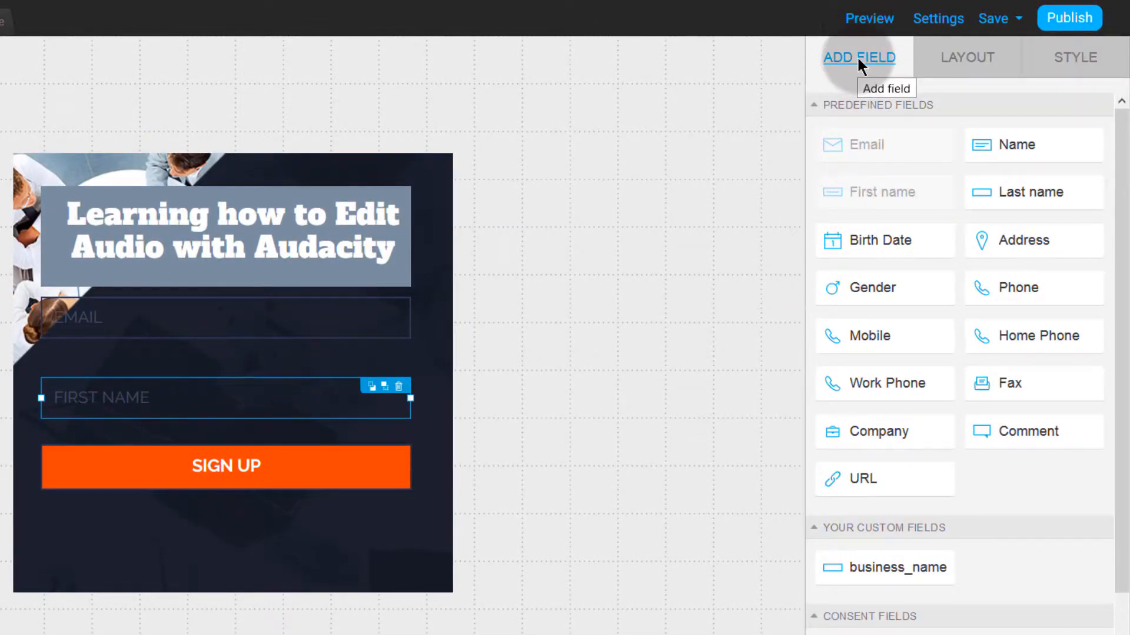
mouse_move(1013, 259)
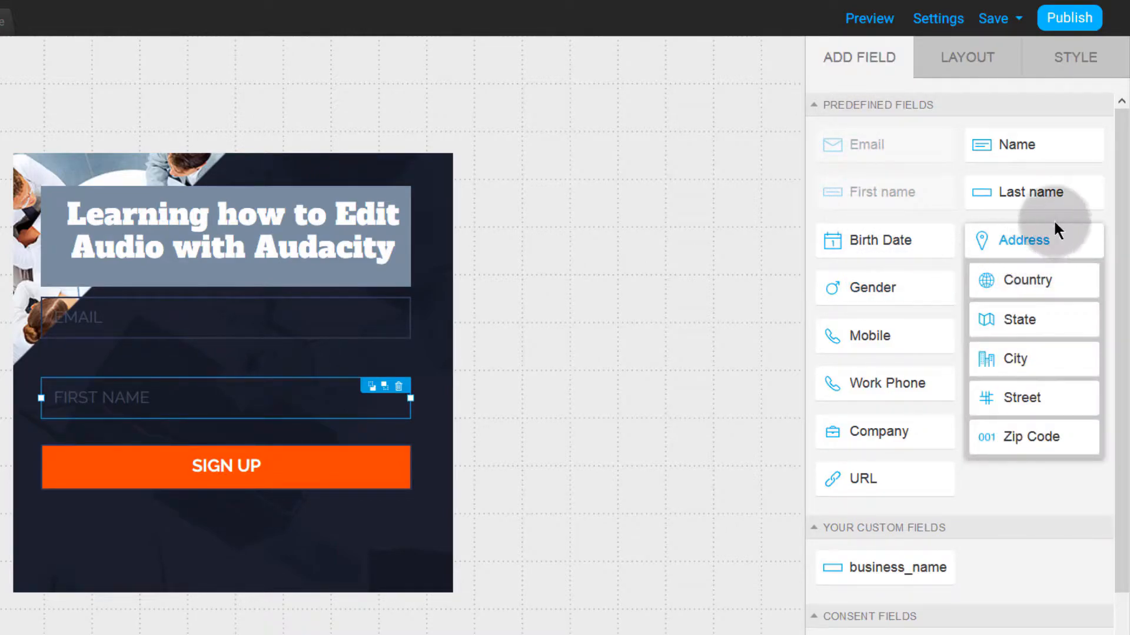
drag(859, 488, 253, 507)
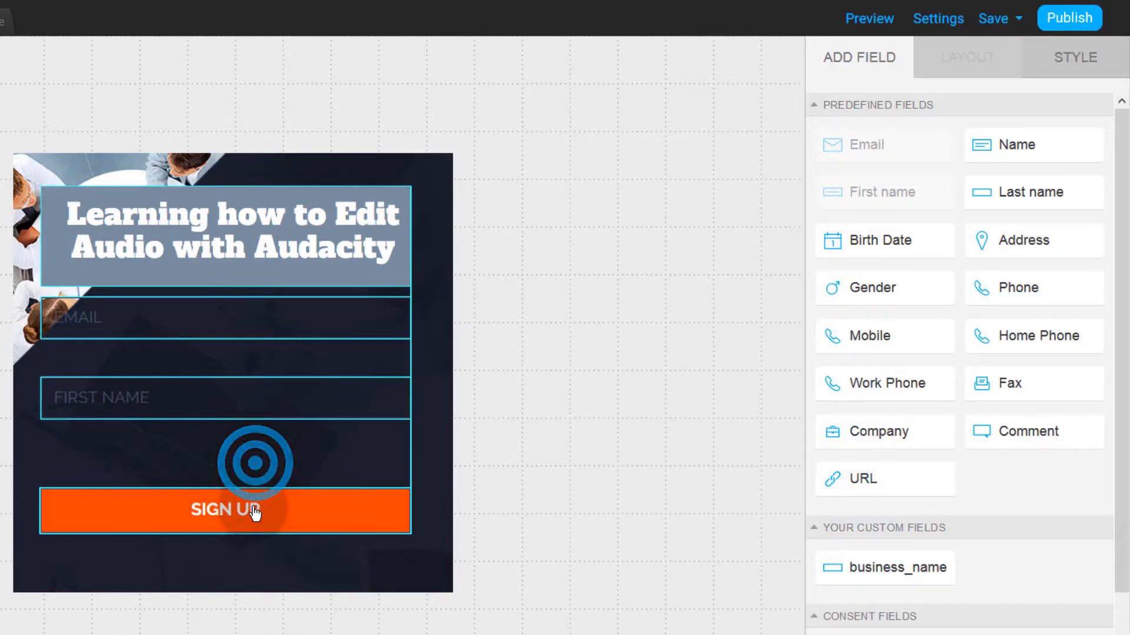
drag(861, 483, 228, 438)
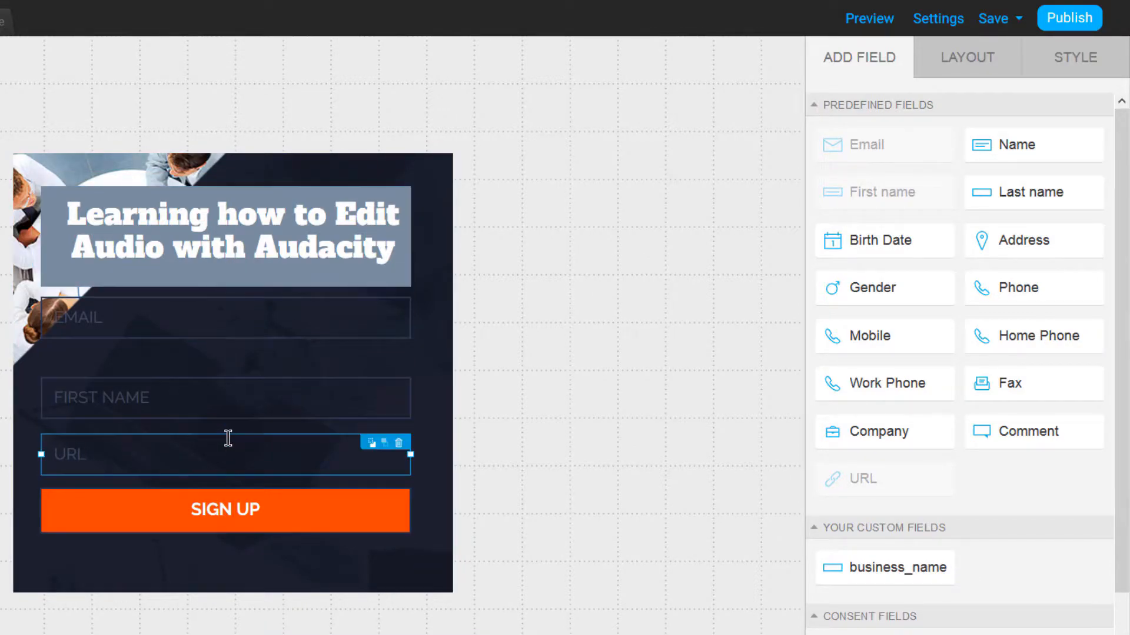
click(463, 560)
click(221, 453)
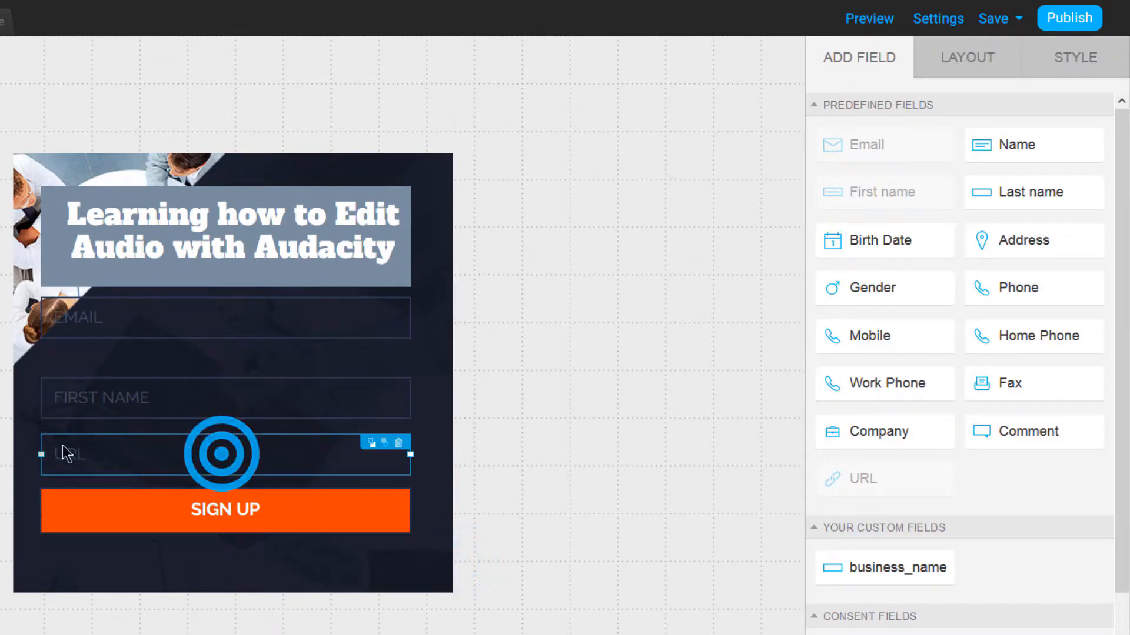
click(399, 443)
Step: Move SIGN UP up beneath FIRST NAME and shorten the form to 460 × 414 px
drag(199, 513, 200, 474)
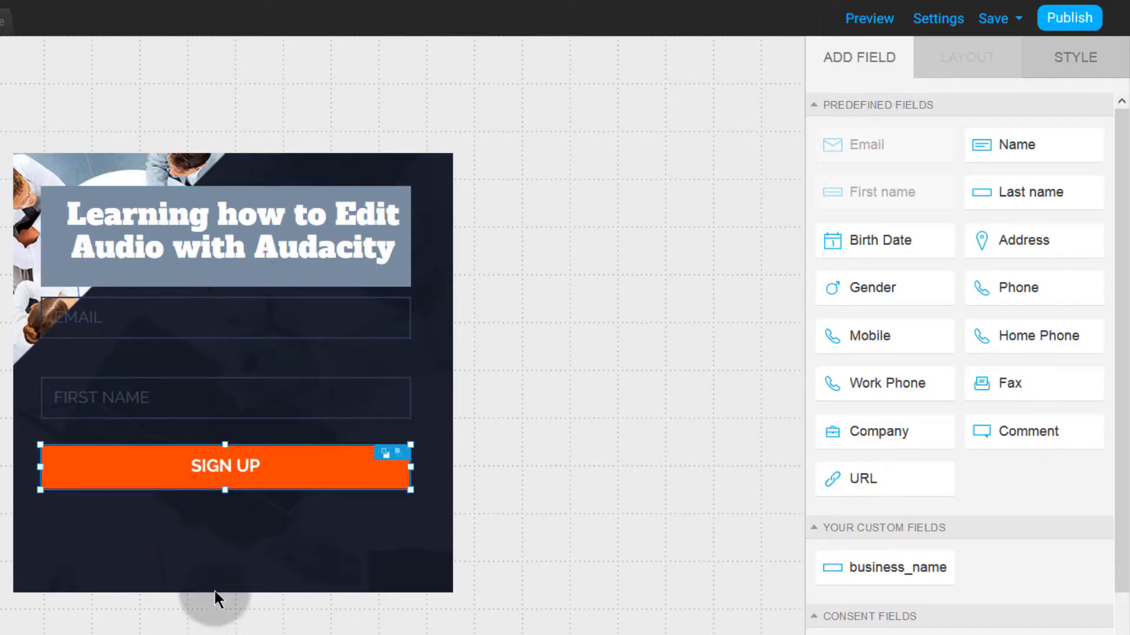
click(214, 588)
drag(234, 592, 235, 564)
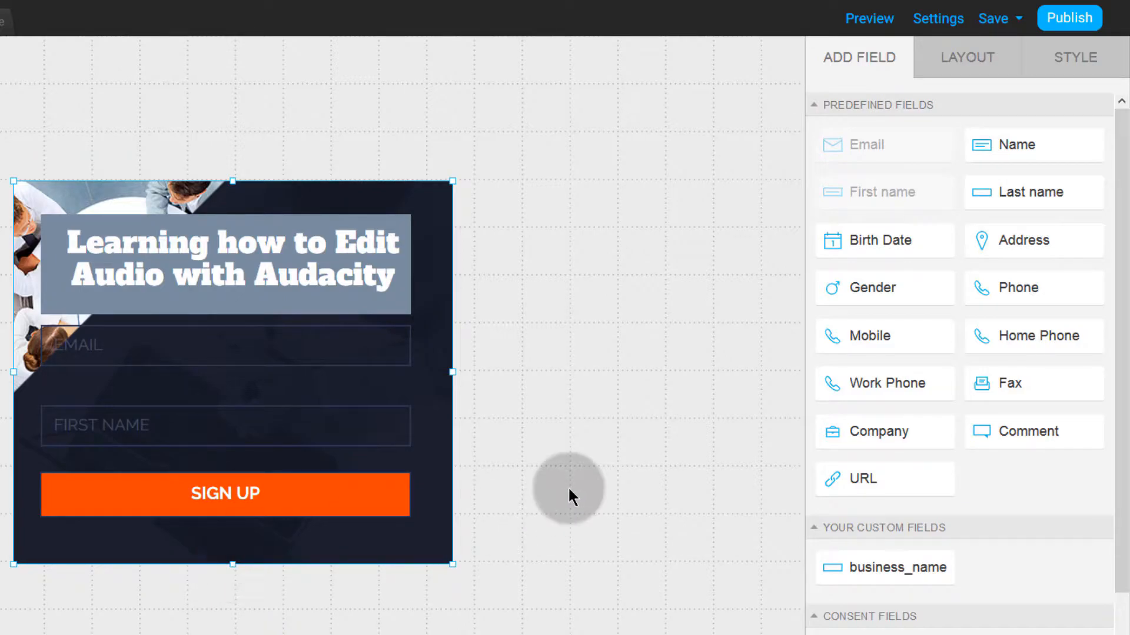
click(1087, 226)
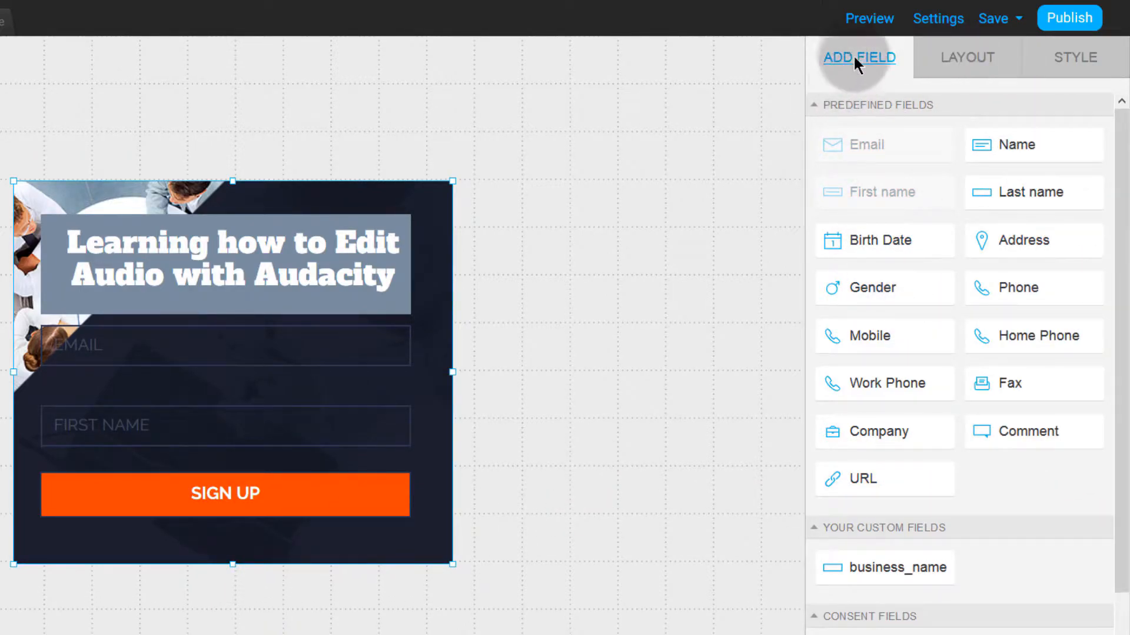
Step: Drop a strawberry image onto the form, narrow it from its left side and move it left
scroll(900, 547, down, 4)
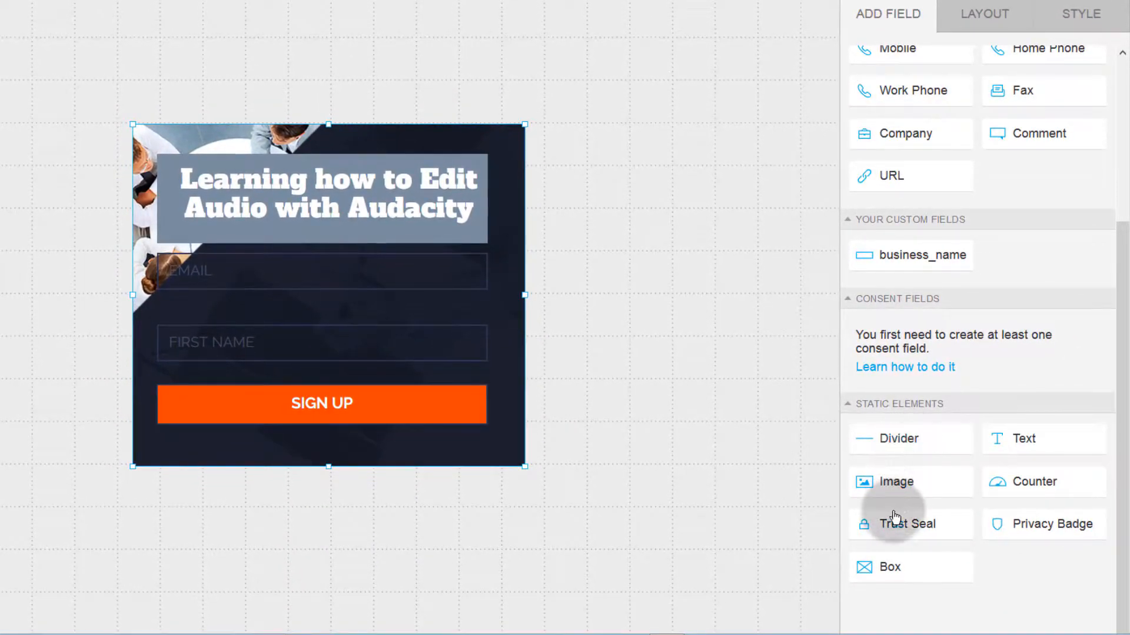
drag(897, 480, 465, 244)
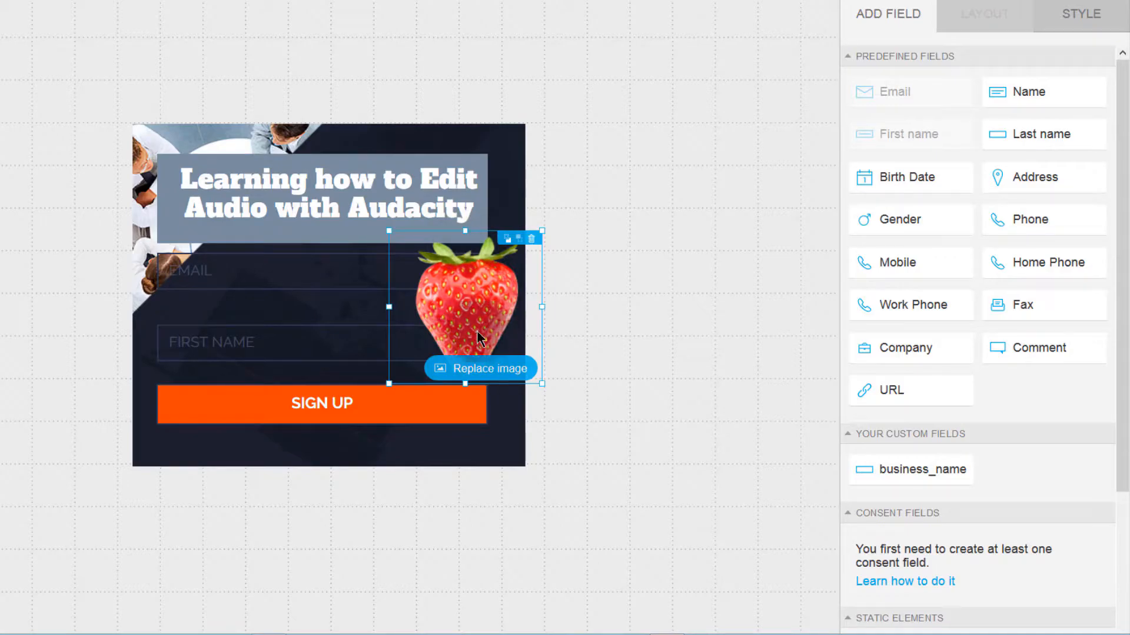
drag(464, 321, 532, 293)
click(441, 280)
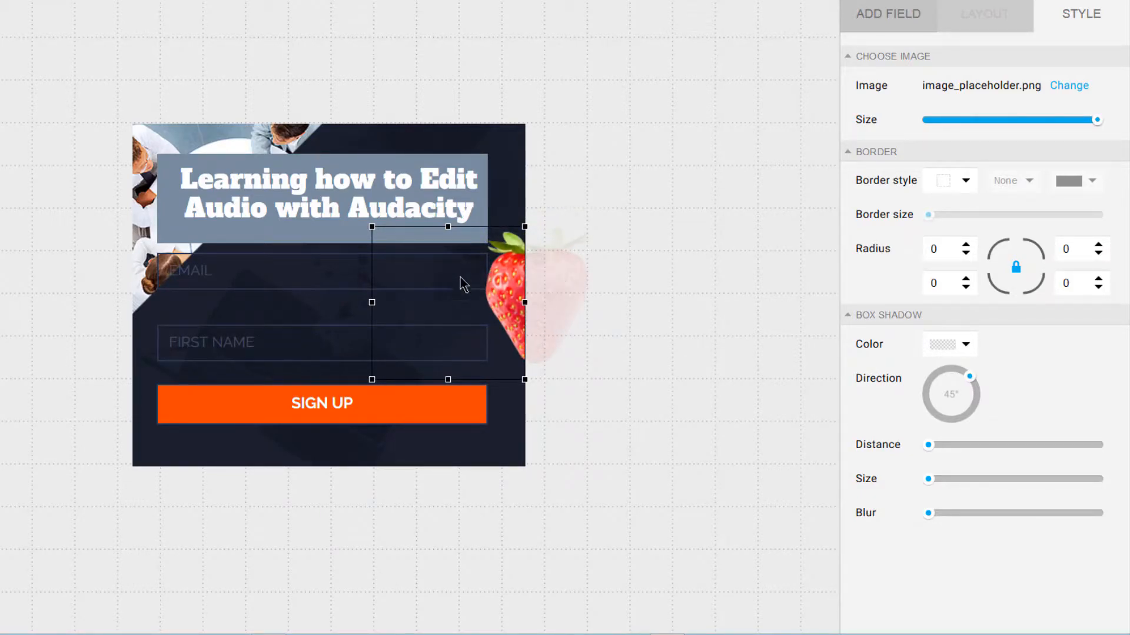
drag(371, 226, 473, 225)
click(504, 287)
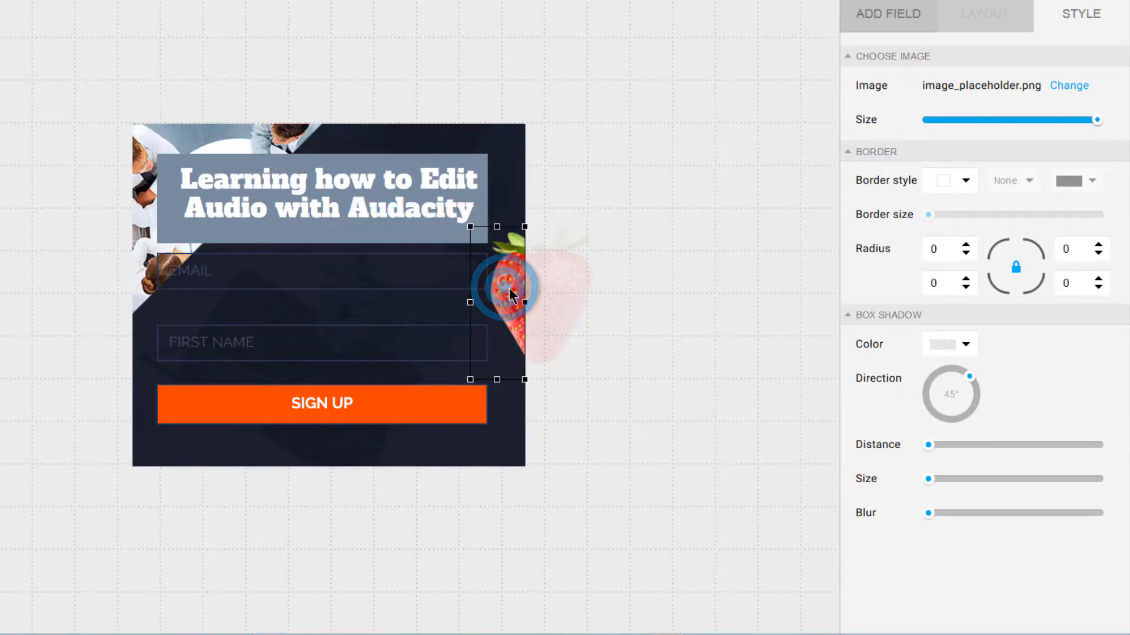
click(457, 443)
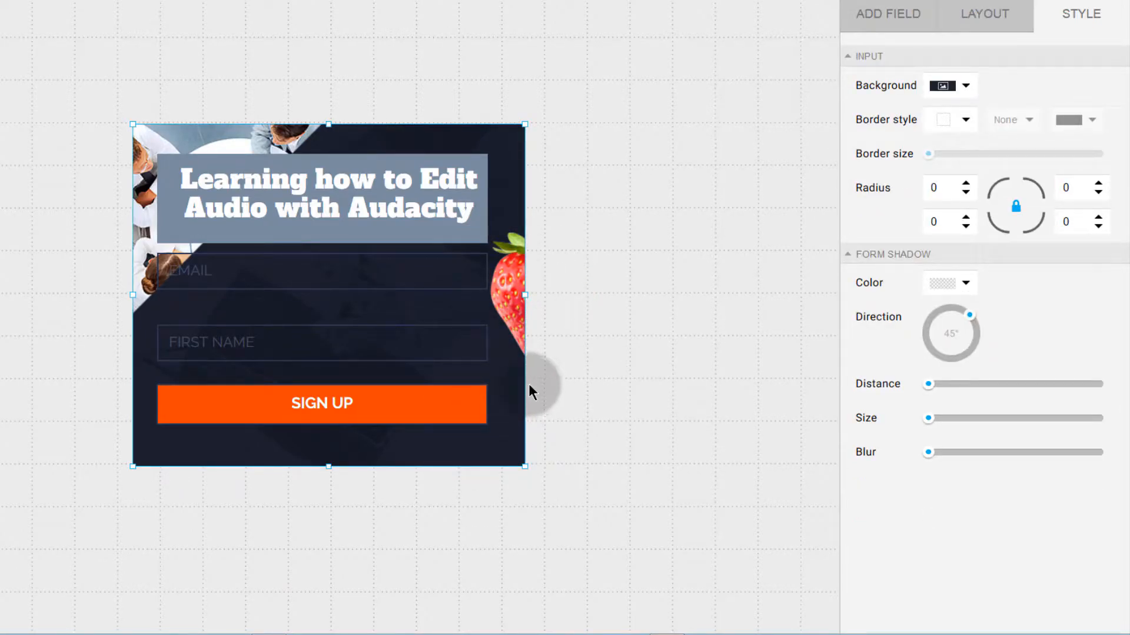
click(514, 295)
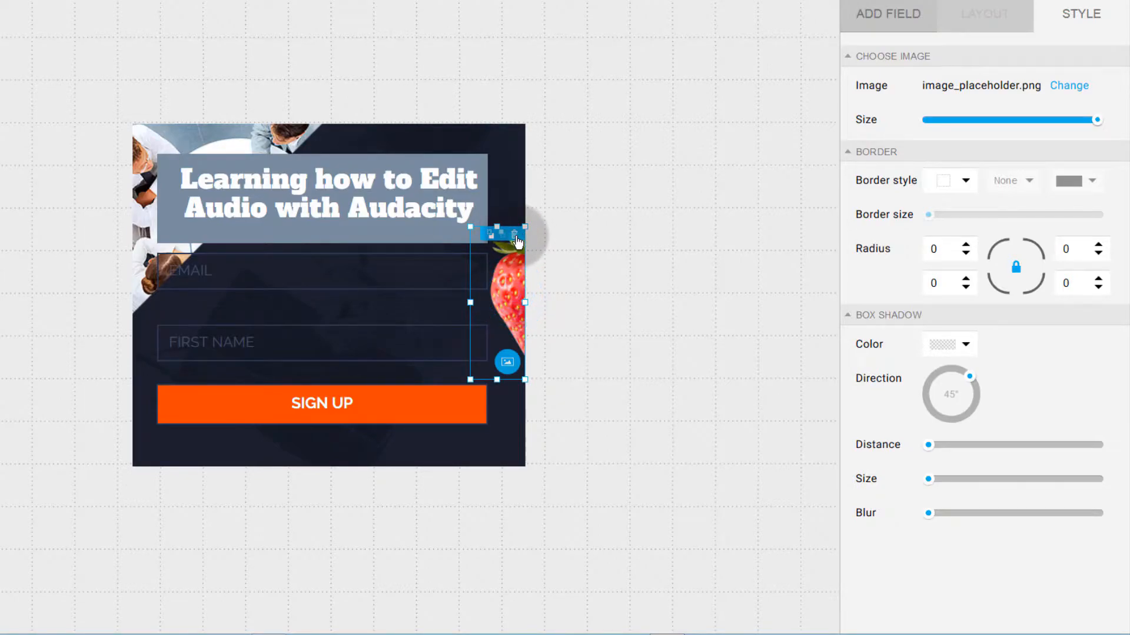
drag(512, 290, 450, 311)
Step: Delete the old strawberry and place a fresh image element on the form
click(440, 241)
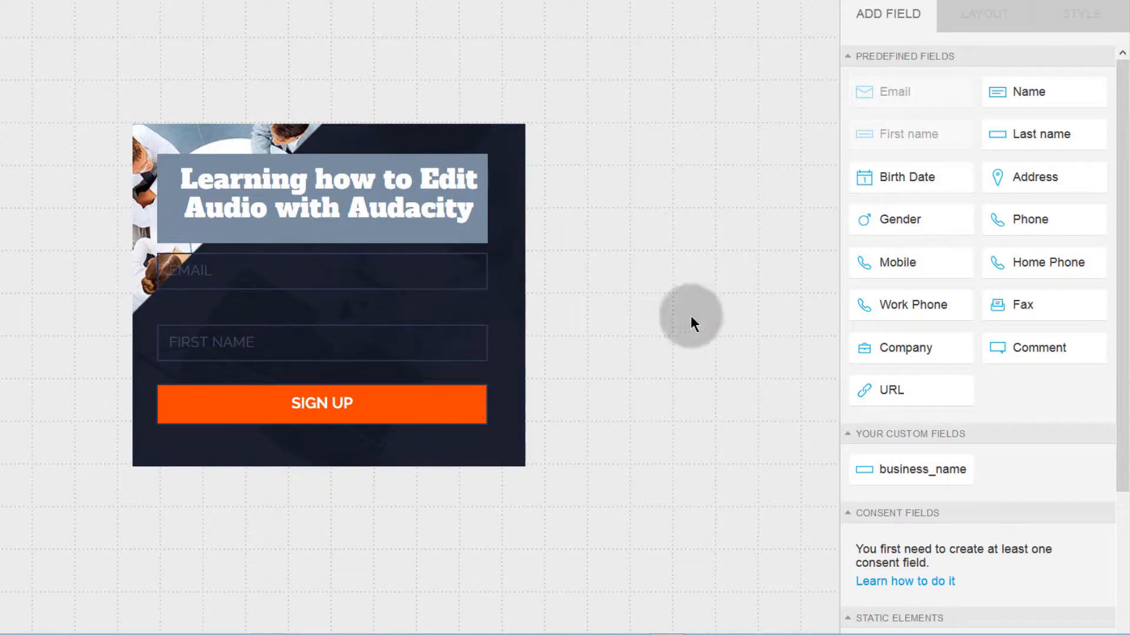
scroll(953, 482, down, 4)
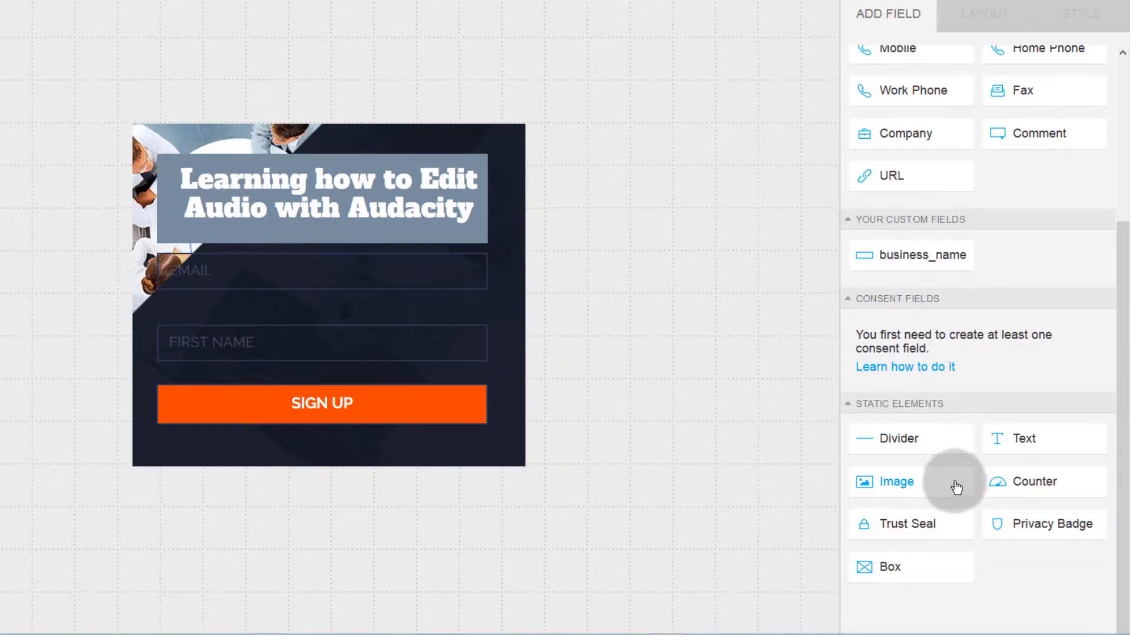
drag(904, 487, 454, 257)
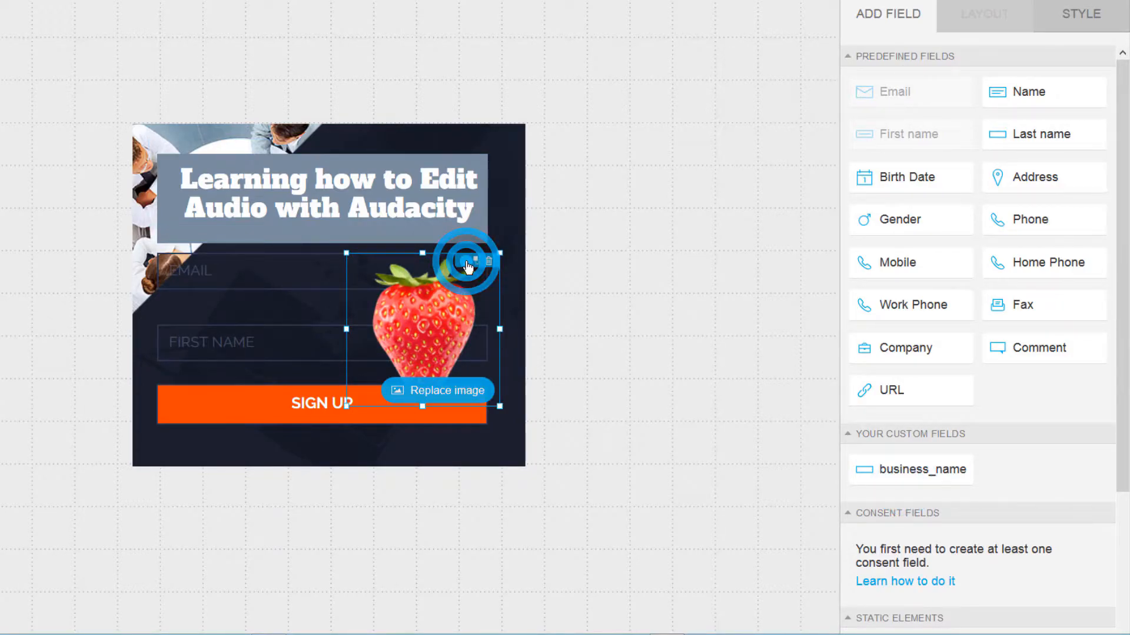
mouse_move(462, 295)
mouse_down()
mouse_move(470, 299)
mouse_move(457, 300)
mouse_up()
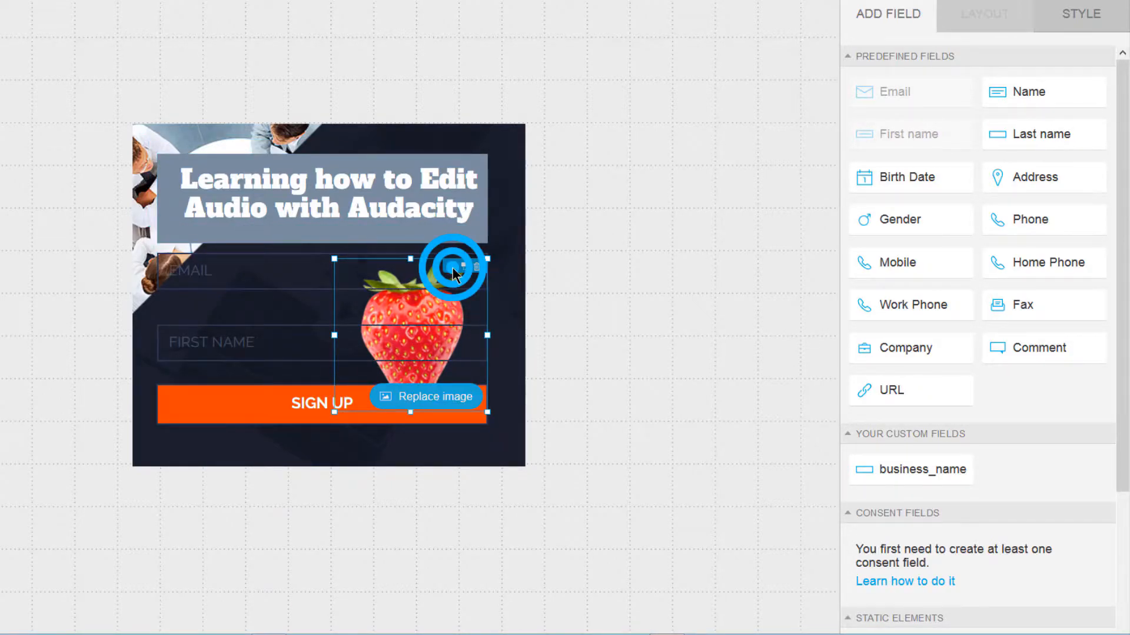
drag(404, 312, 228, 417)
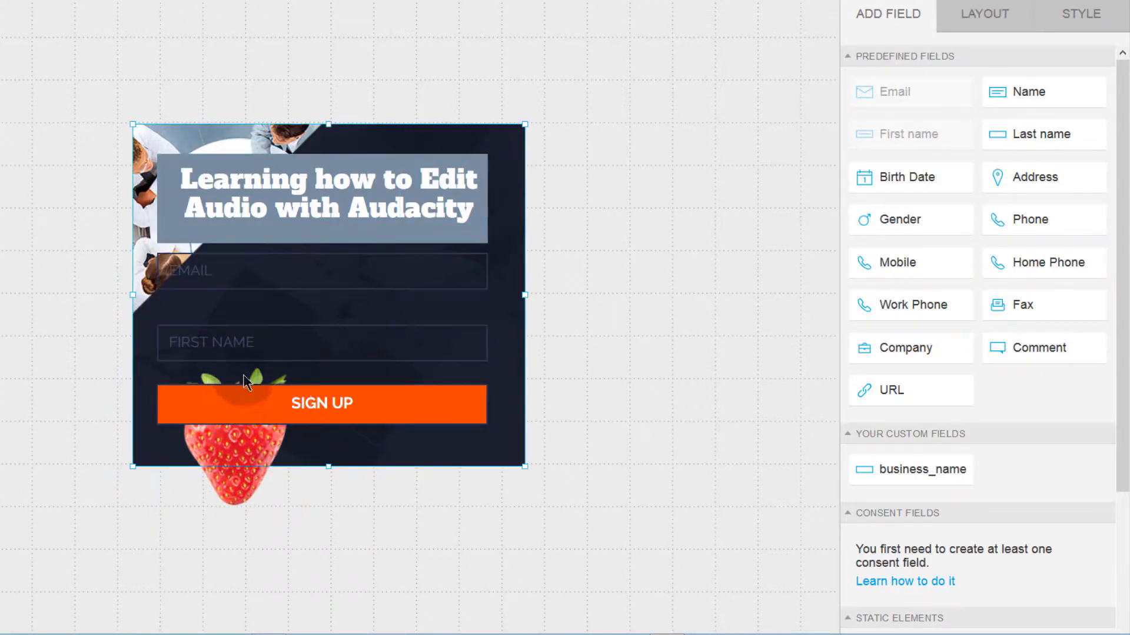
Step: Shrink the new strawberry to 96×96 px and tuck it at SIGN UP's right end
click(233, 434)
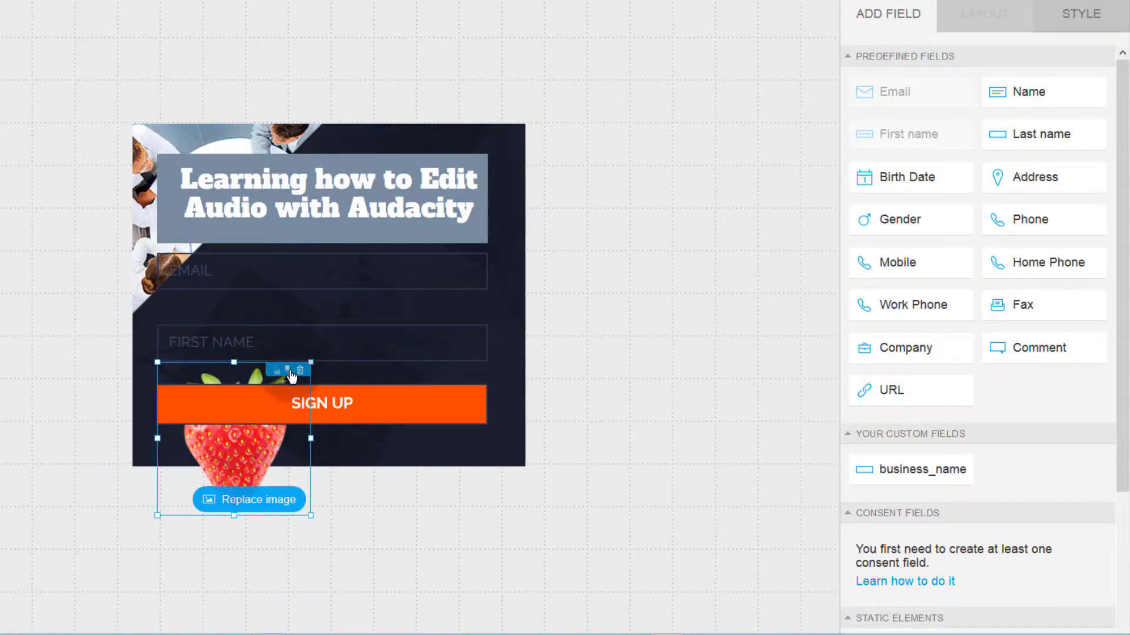
drag(221, 436, 463, 340)
drag(395, 269, 473, 260)
drag(503, 374, 447, 410)
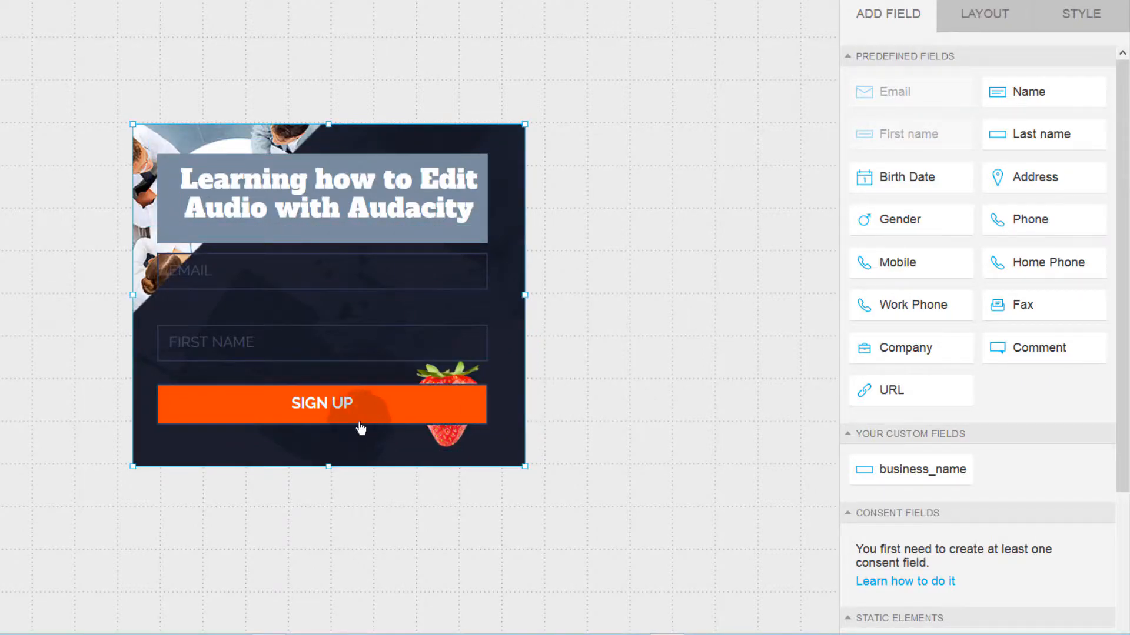
click(460, 382)
click(459, 361)
click(470, 362)
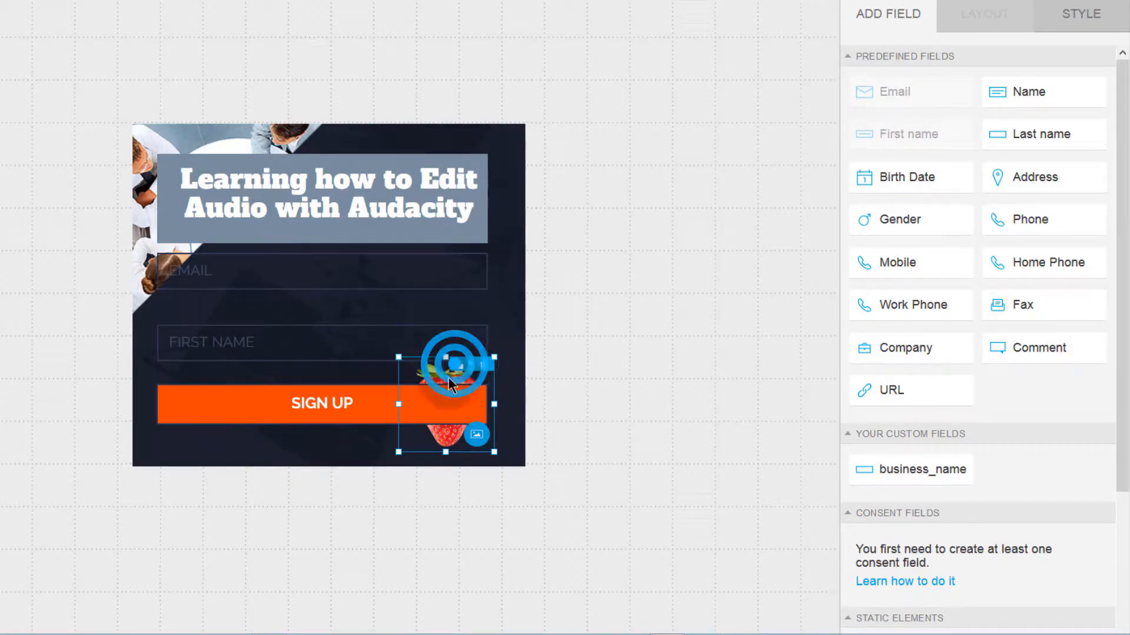
click(507, 391)
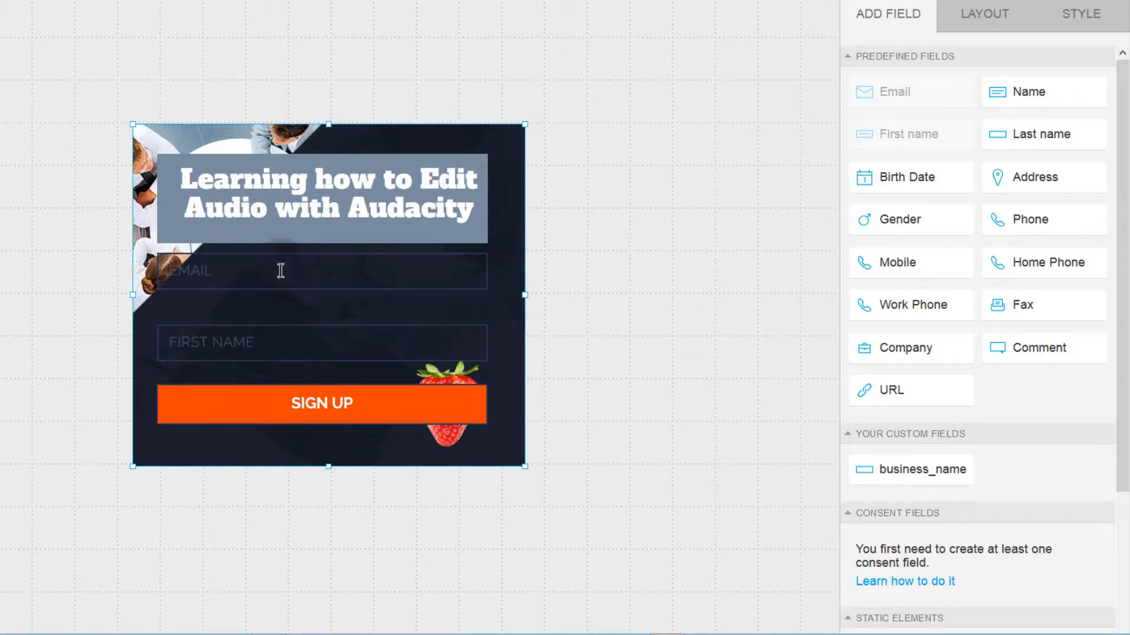
Step: Drop a text element above the EMAIL field, then delete the misplaced box
scroll(941, 500, down, 4)
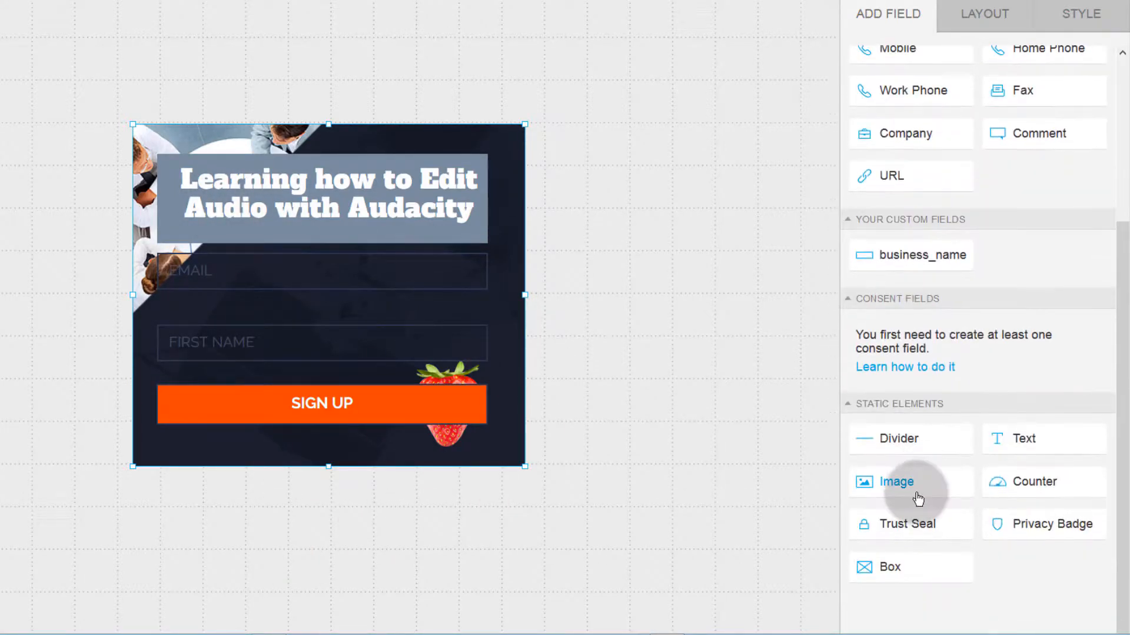
scroll(953, 518, up, 4)
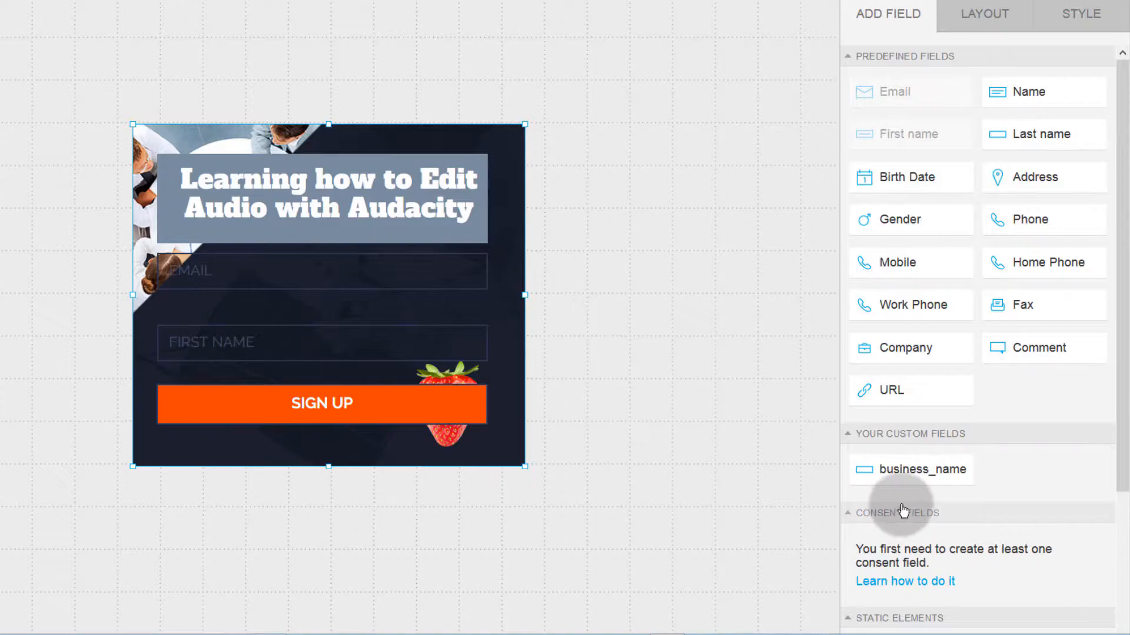
scroll(941, 535, down, 4)
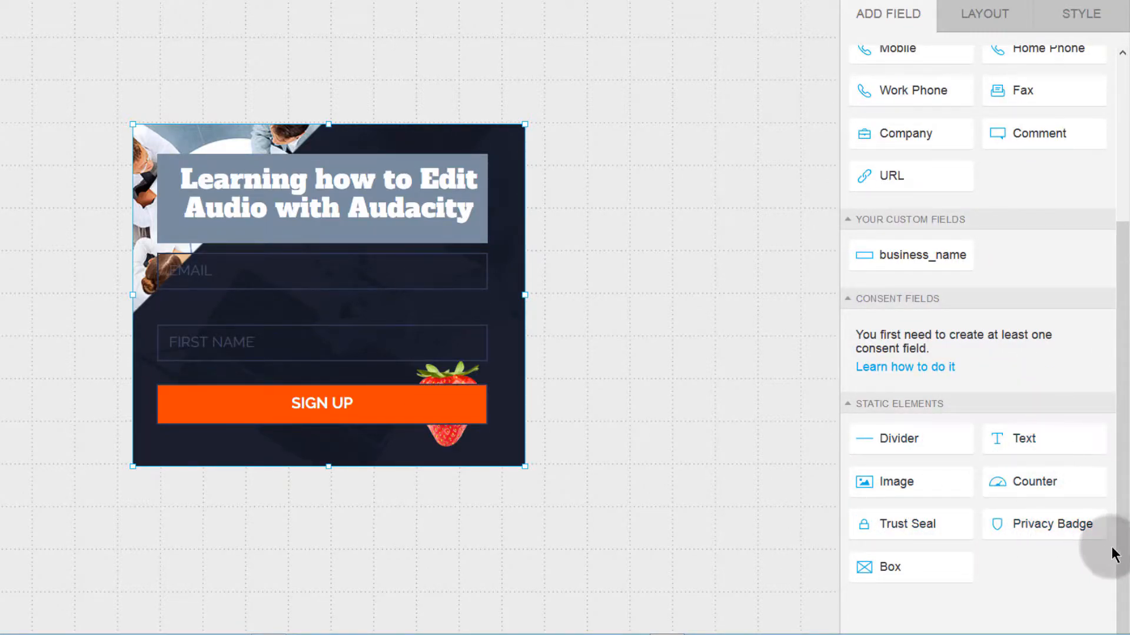
drag(1032, 438, 229, 231)
click(233, 234)
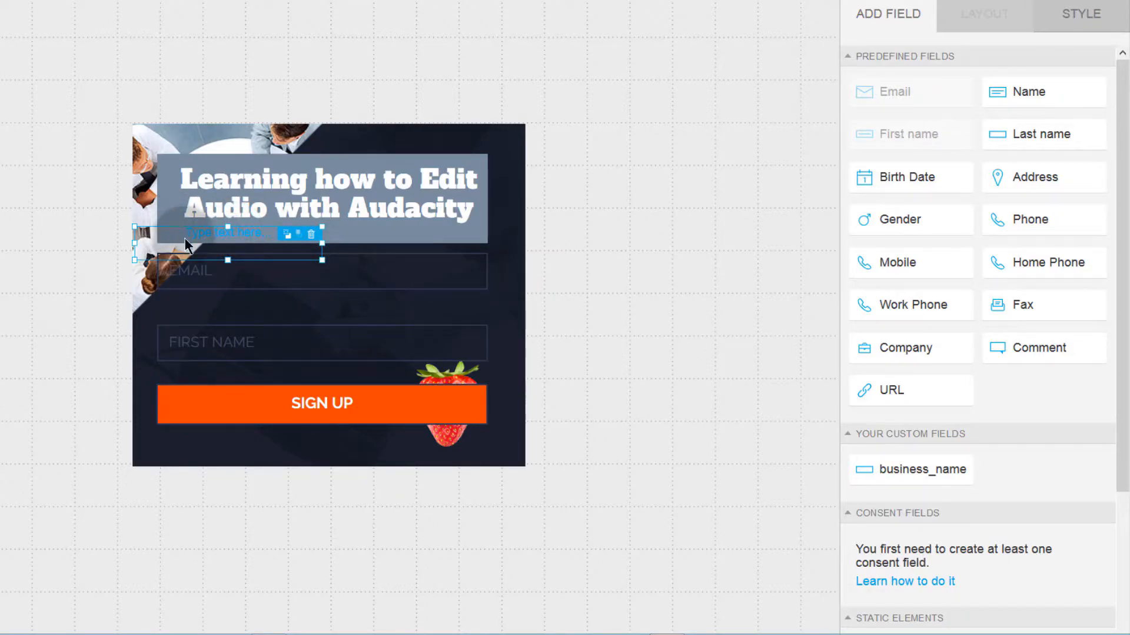
click(311, 236)
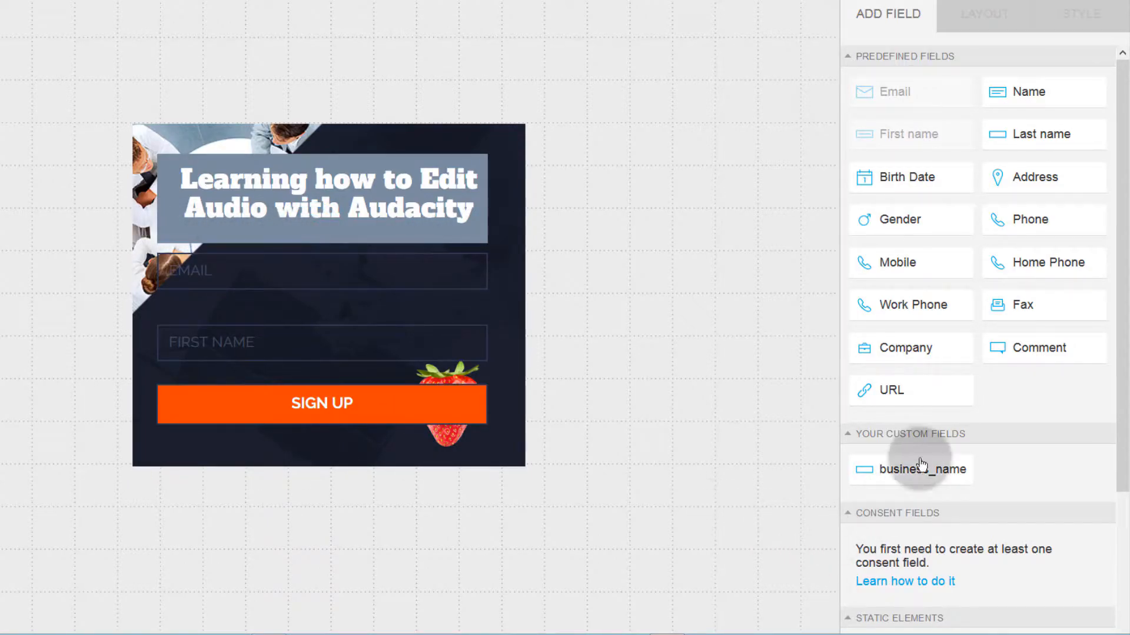
Step: Add a text line under SIGN UP reading 'Terms and conditions' and shift it right
scroll(1018, 536, down, 4)
drag(1026, 440, 321, 460)
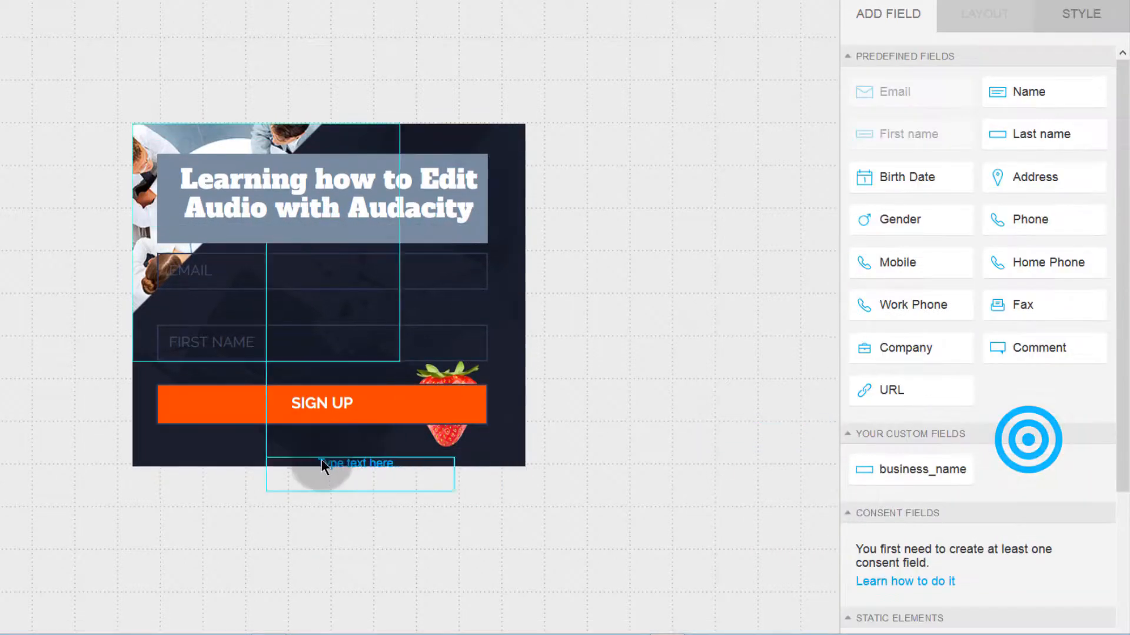
click(226, 438)
double_click(226, 438)
text(Terms and conditions)
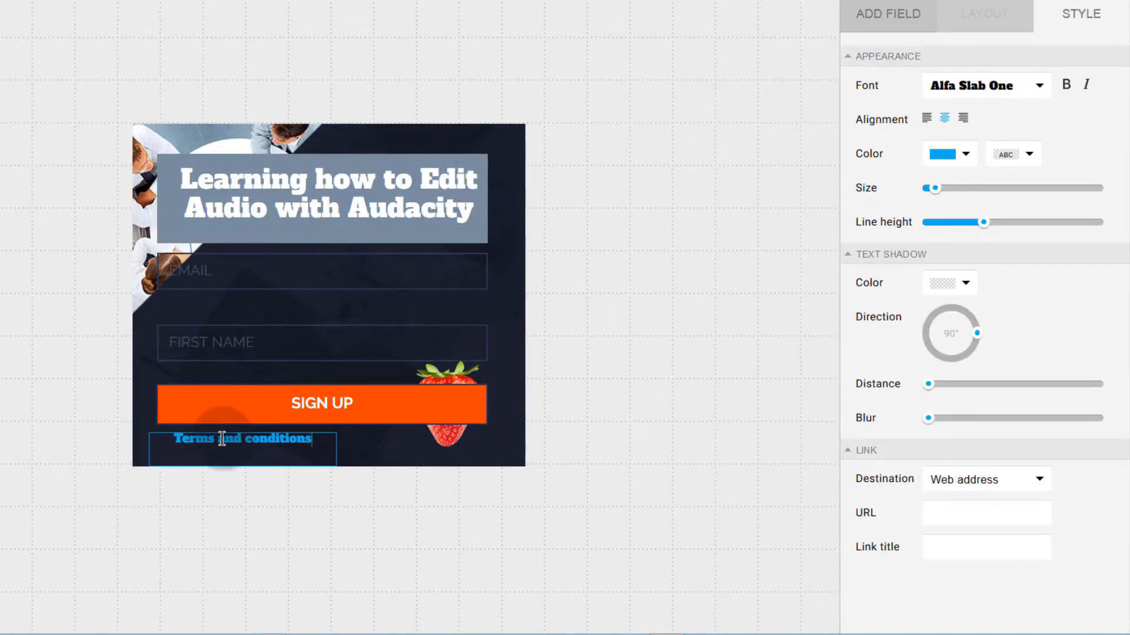
drag(243, 439, 280, 437)
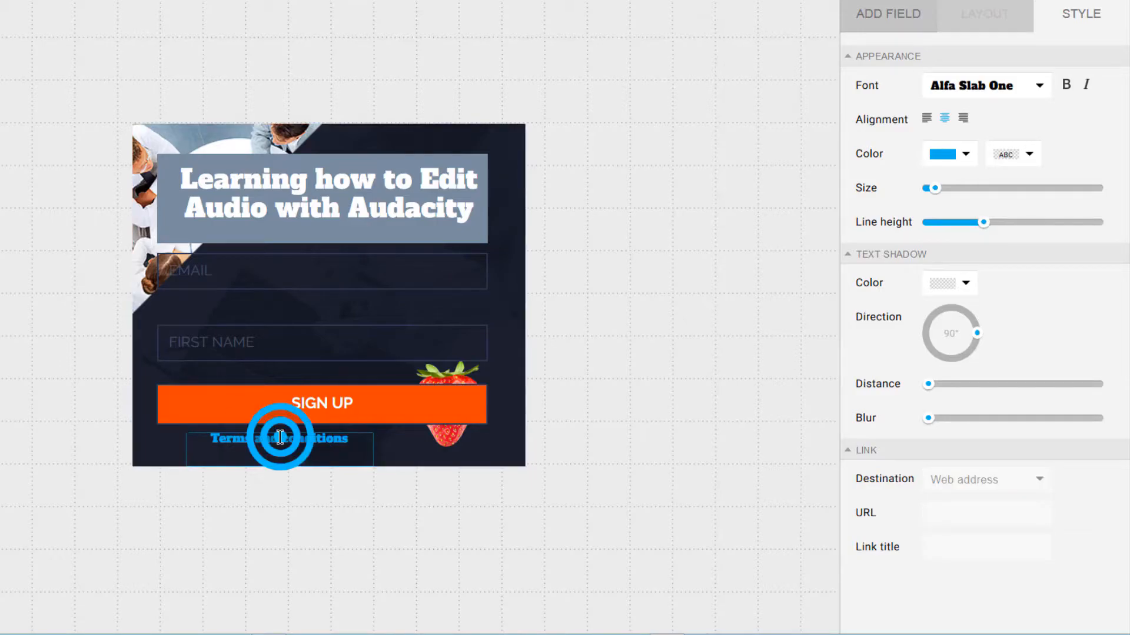
Step: Link the word 'conditions' by pasting the sign-up page address into the link field
double_click(298, 436)
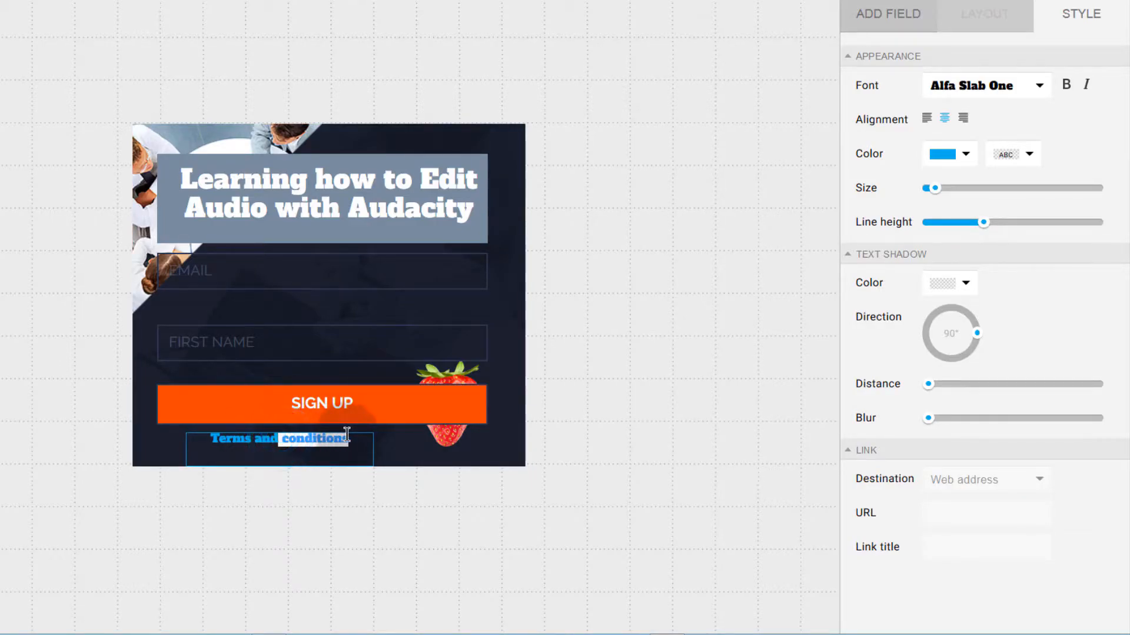
click(970, 514)
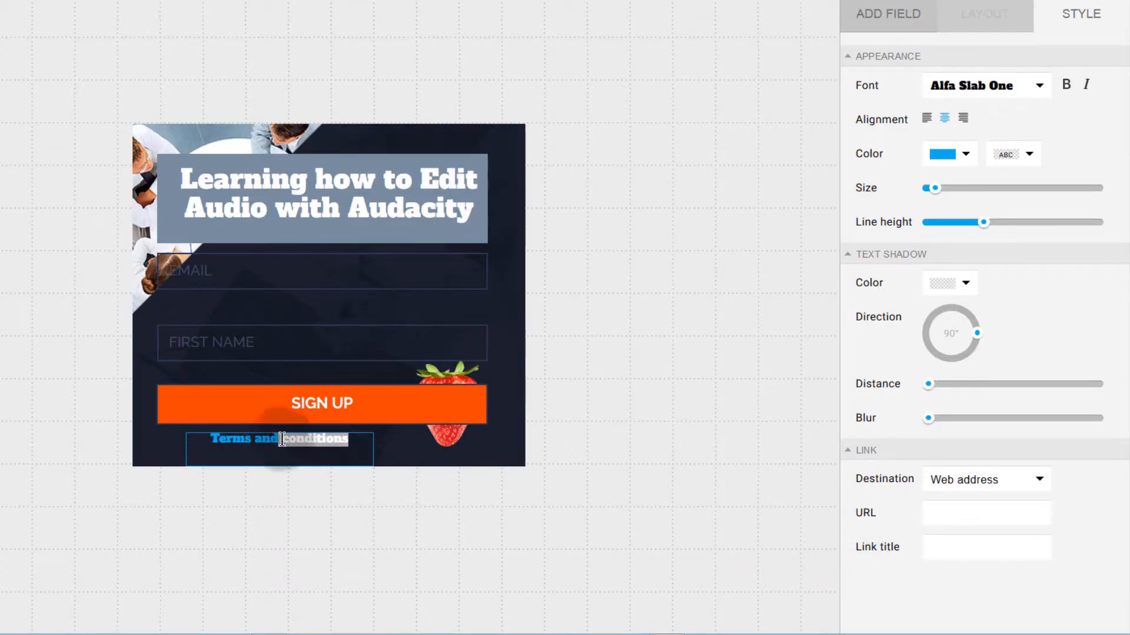
click(928, 513)
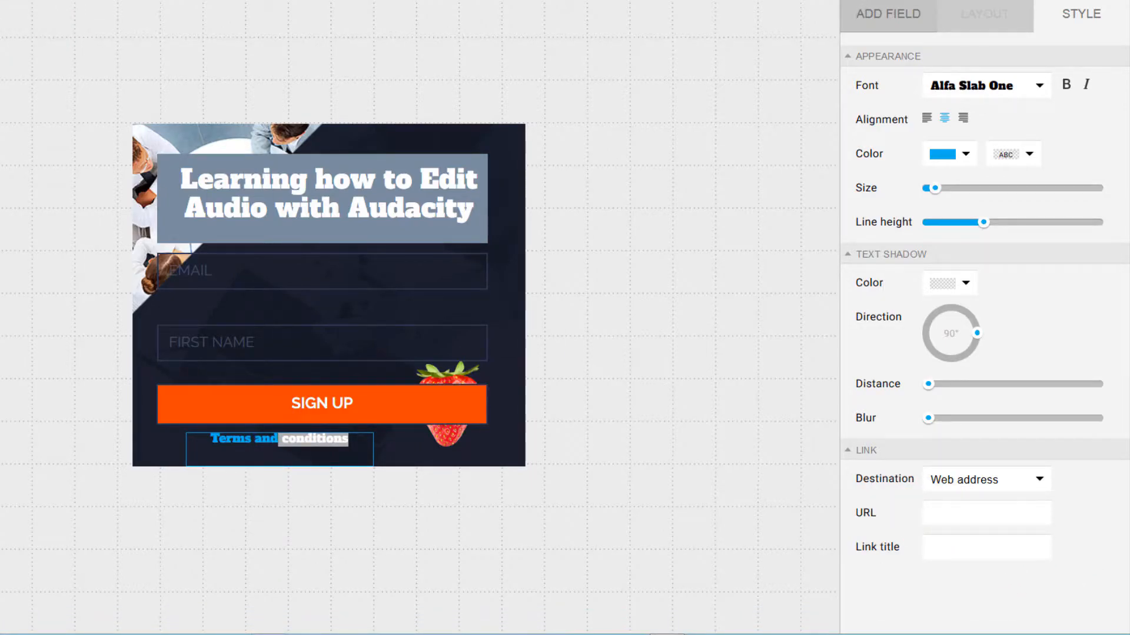
right_click(945, 512)
click(984, 368)
click(366, 318)
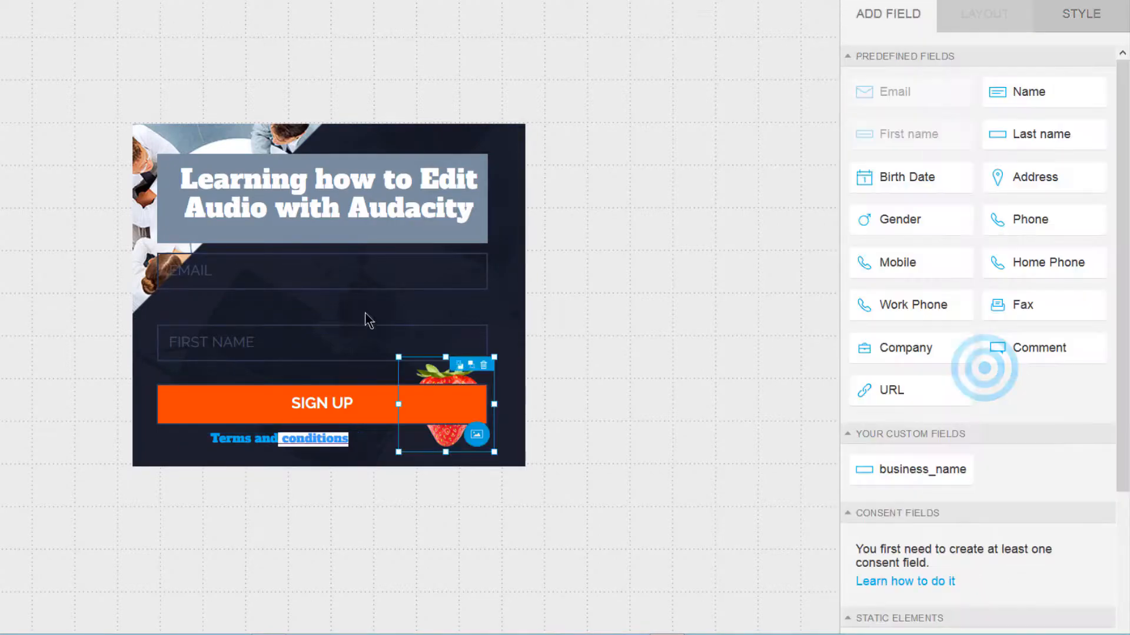
Step: Rename the EMAIL field's label to 'Email Address' in its layout settings
click(299, 267)
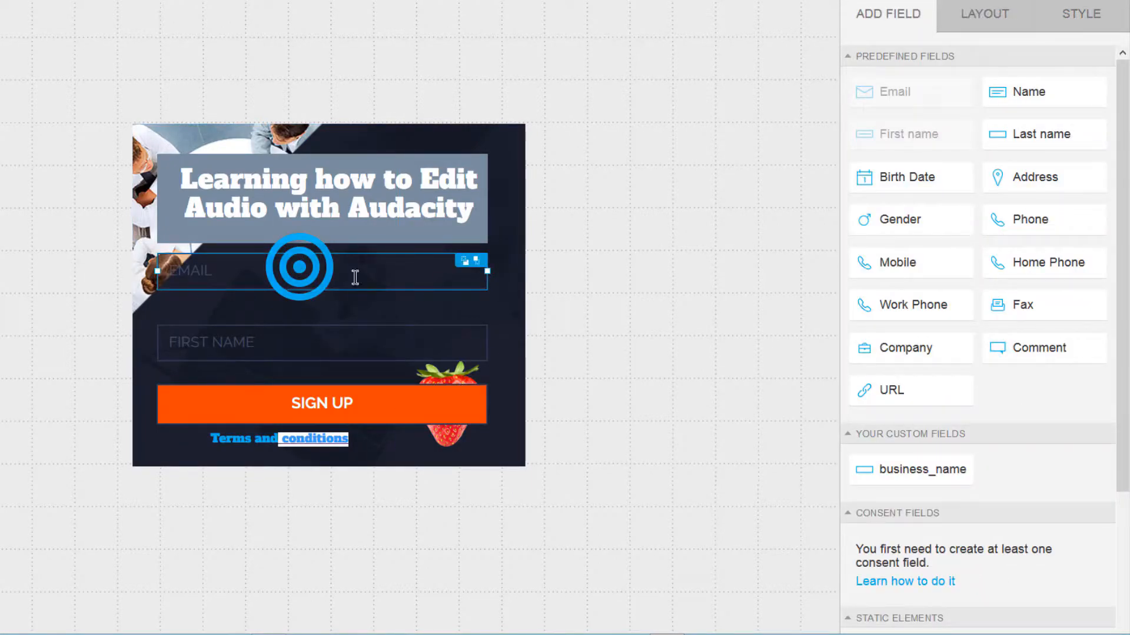
click(977, 14)
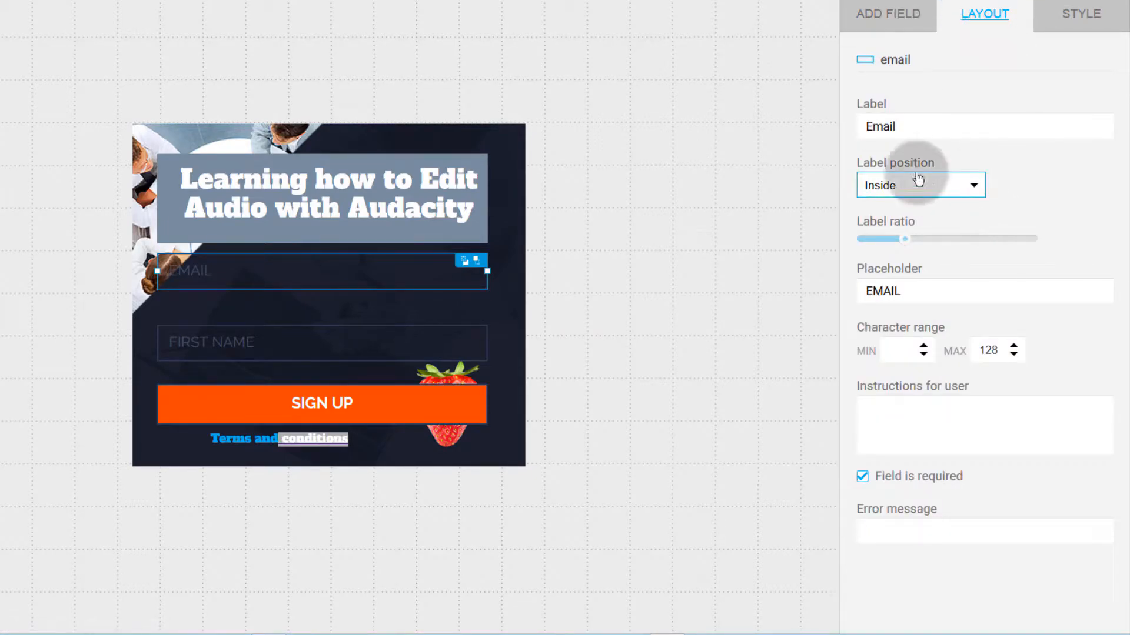
click(257, 270)
drag(256, 270, 197, 263)
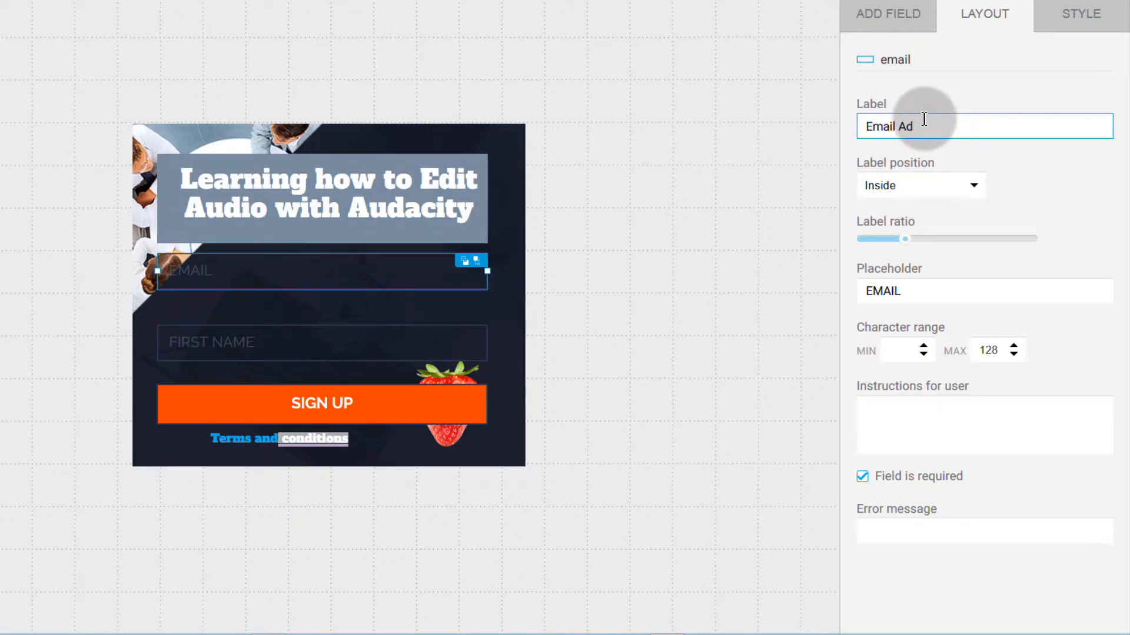
text(ress)
click(1066, 182)
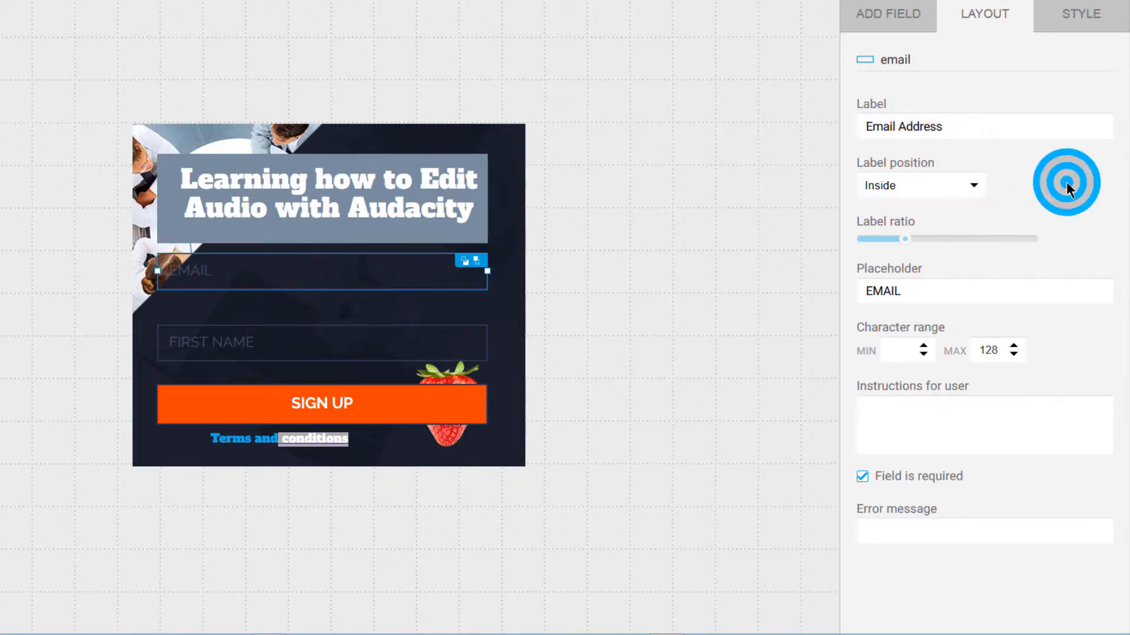
Step: Try the email label position at Top, then set it back to Inside
click(978, 185)
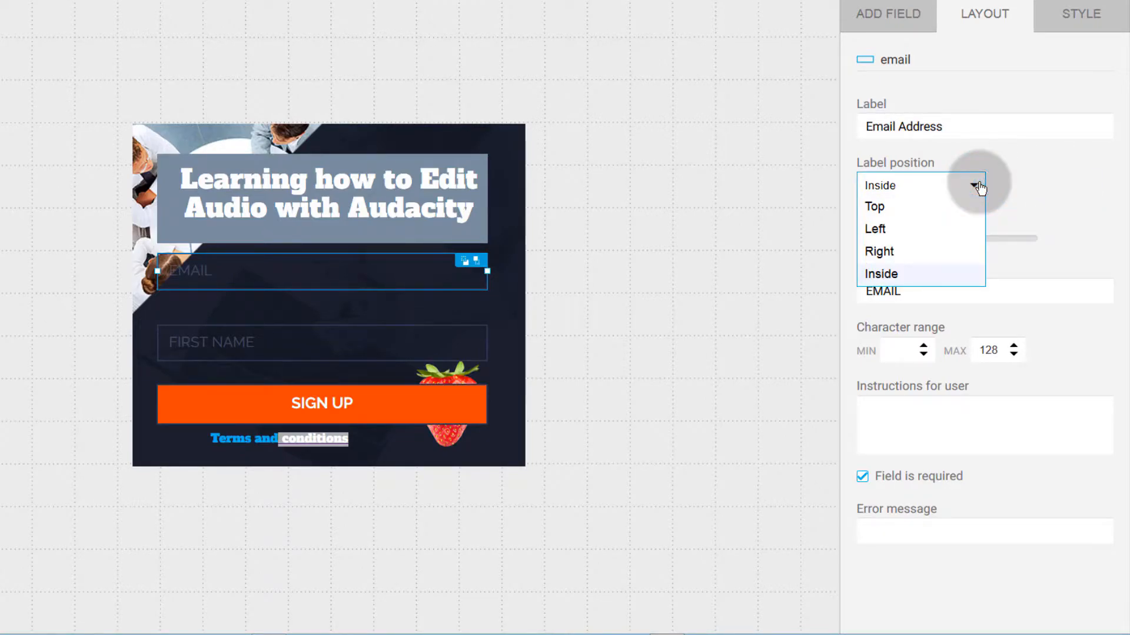
click(890, 207)
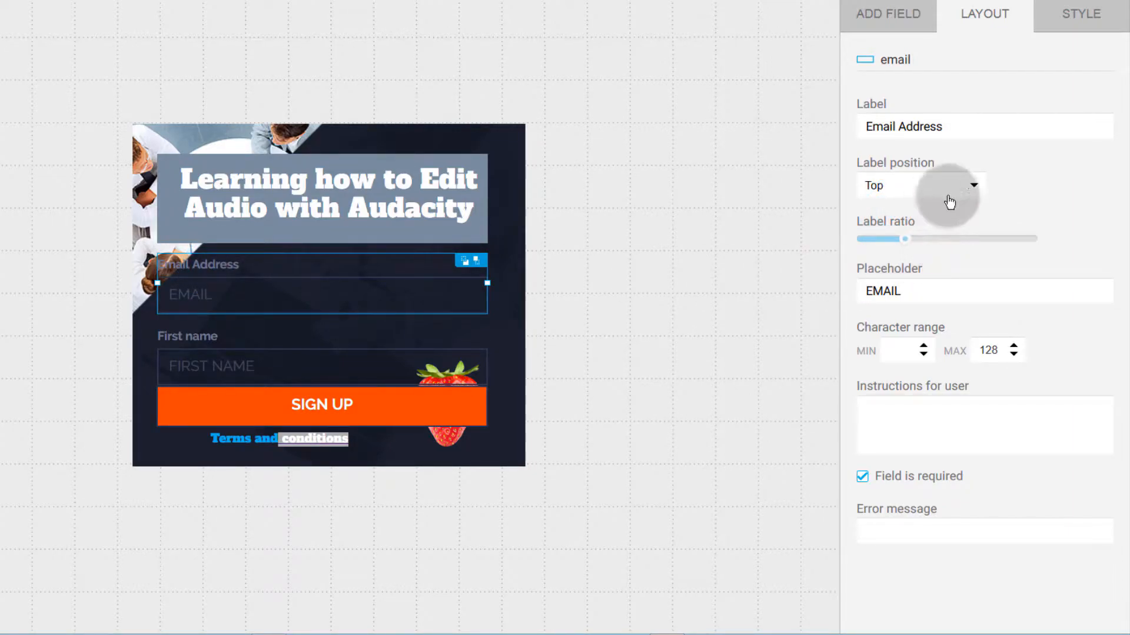
click(1056, 221)
click(970, 192)
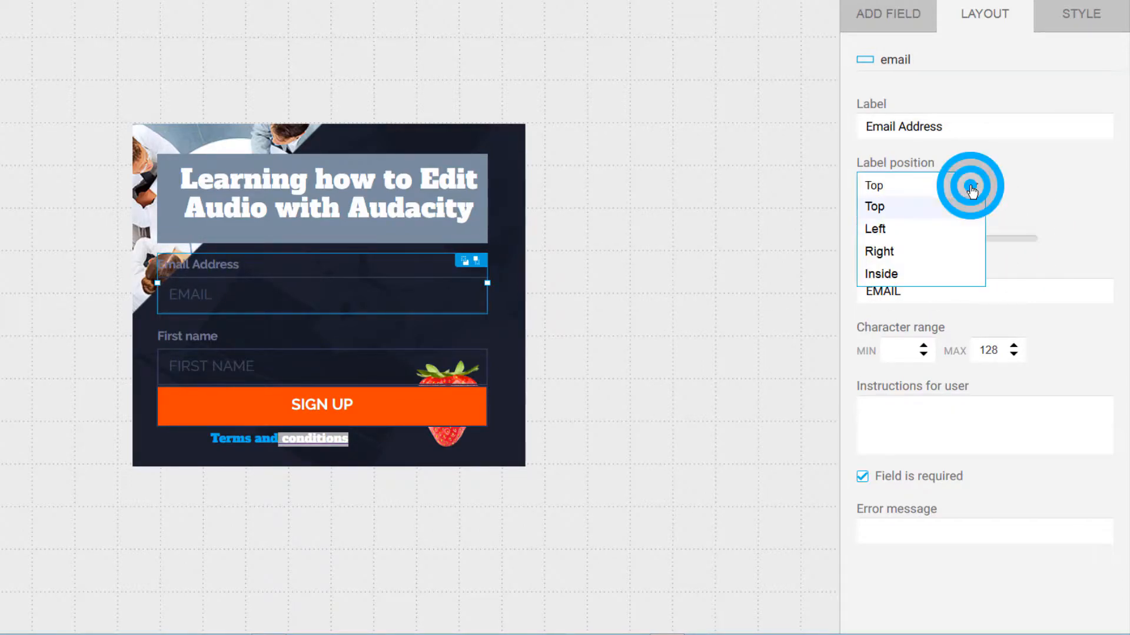
click(883, 274)
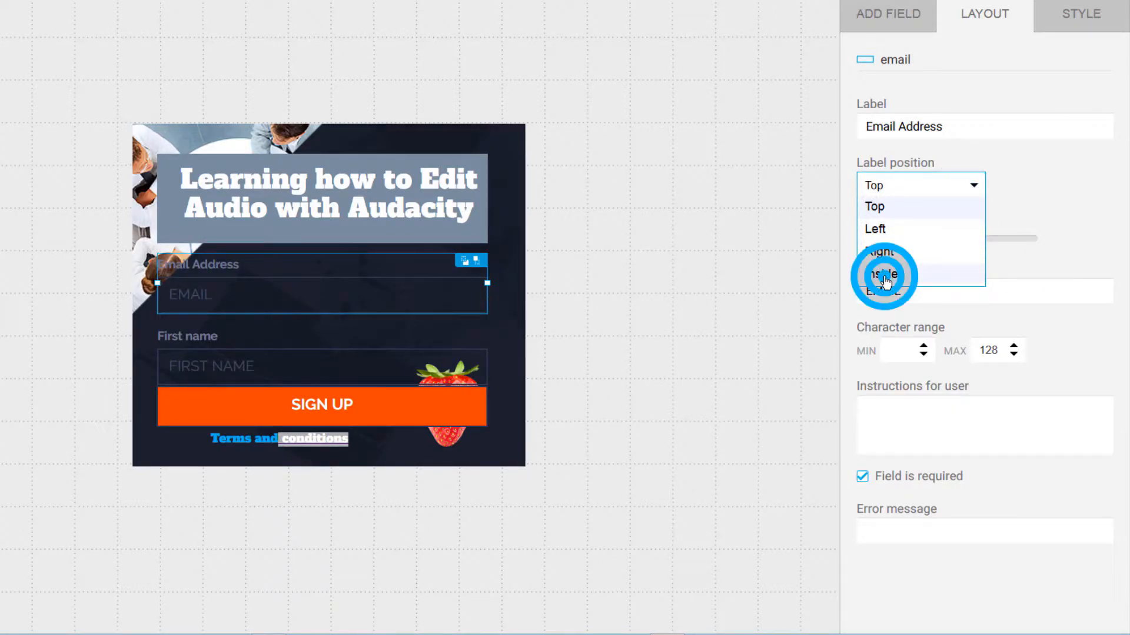
Step: Nudge the email field lower and change its placeholder to 'EMAIL ADDRESS'
click(234, 280)
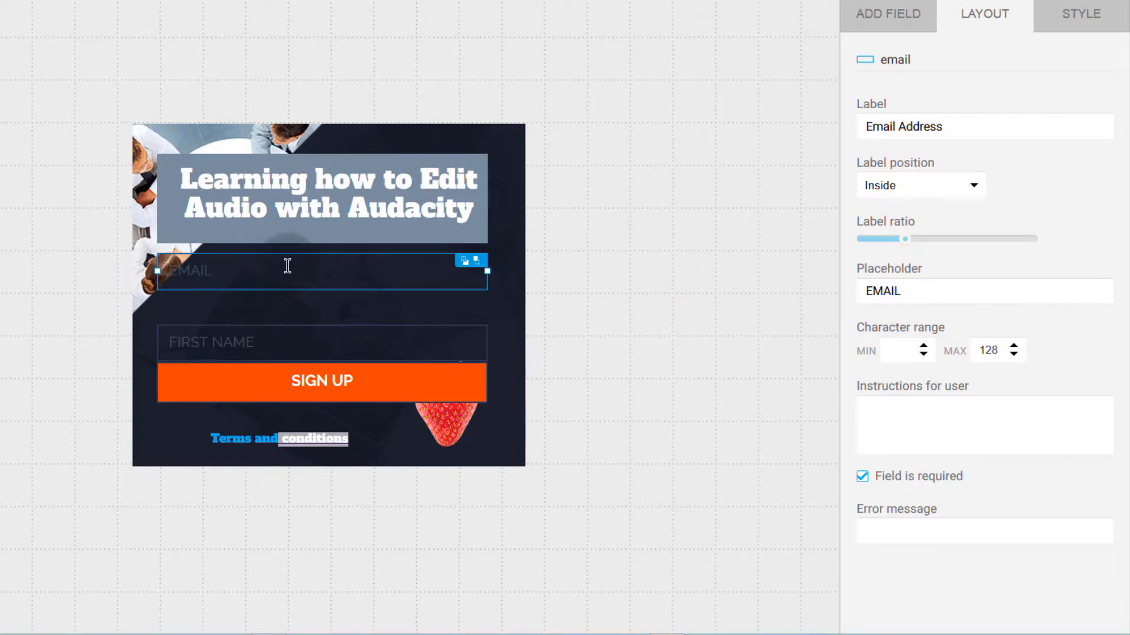
drag(227, 269, 228, 277)
click(914, 290)
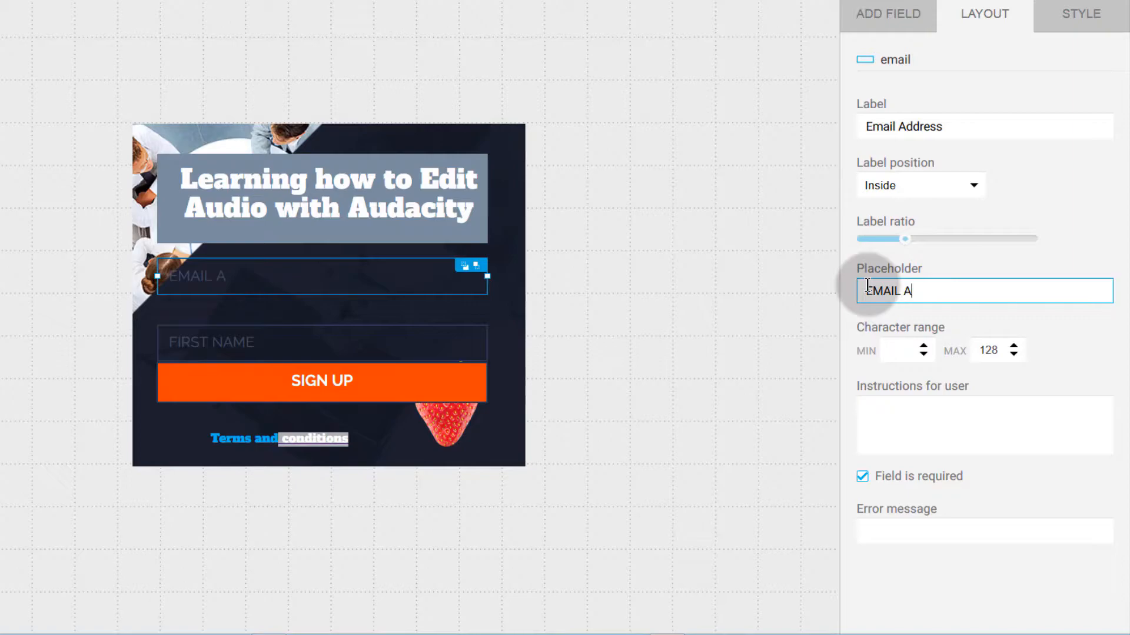
text(RESS)
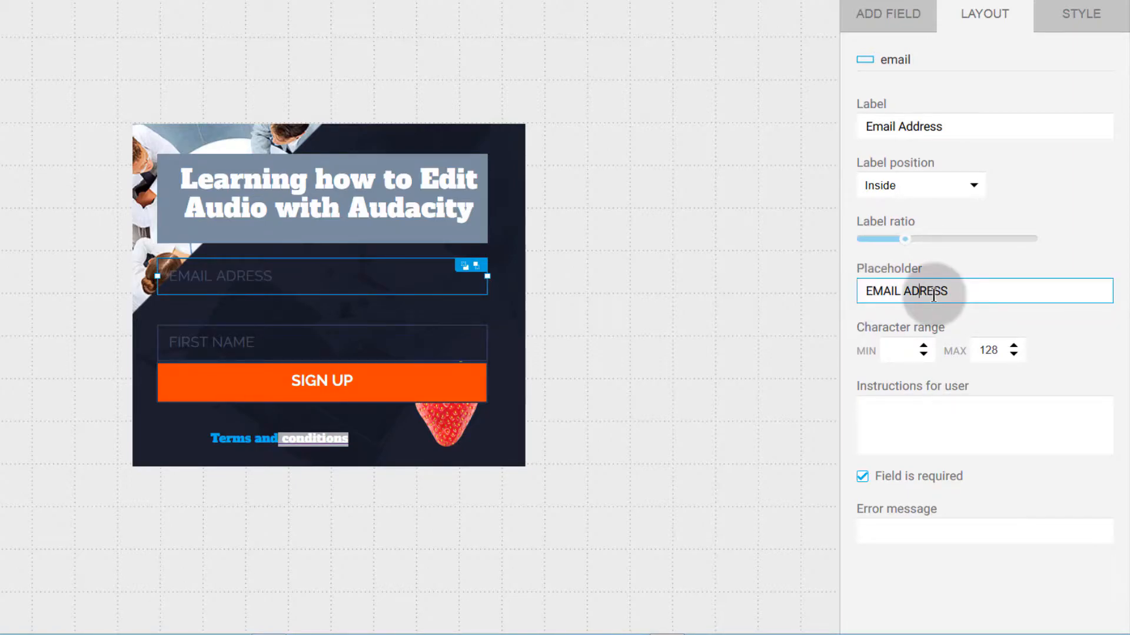
click(711, 338)
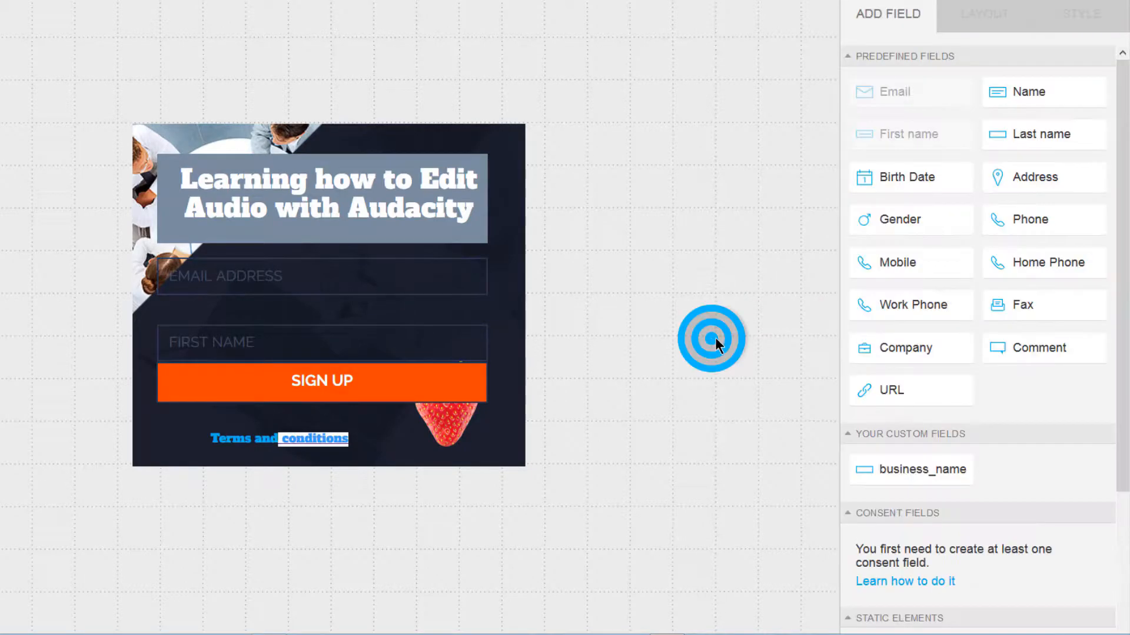
Step: Select the SIGN UP button on its own
click(253, 383)
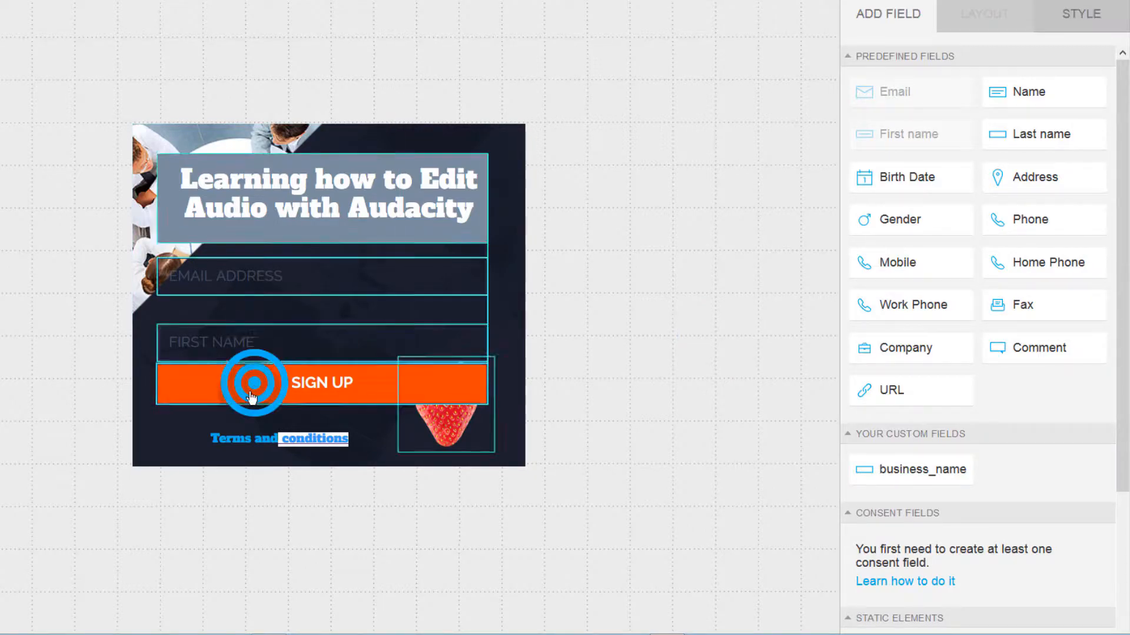
click(253, 394)
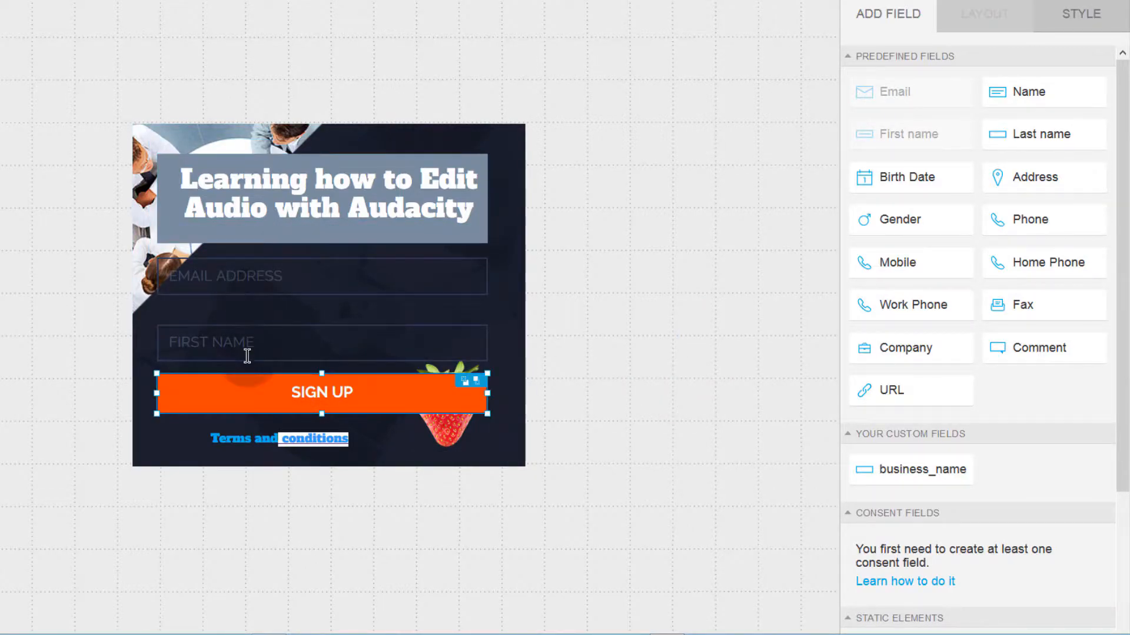
scroll(1033, 400, down, 4)
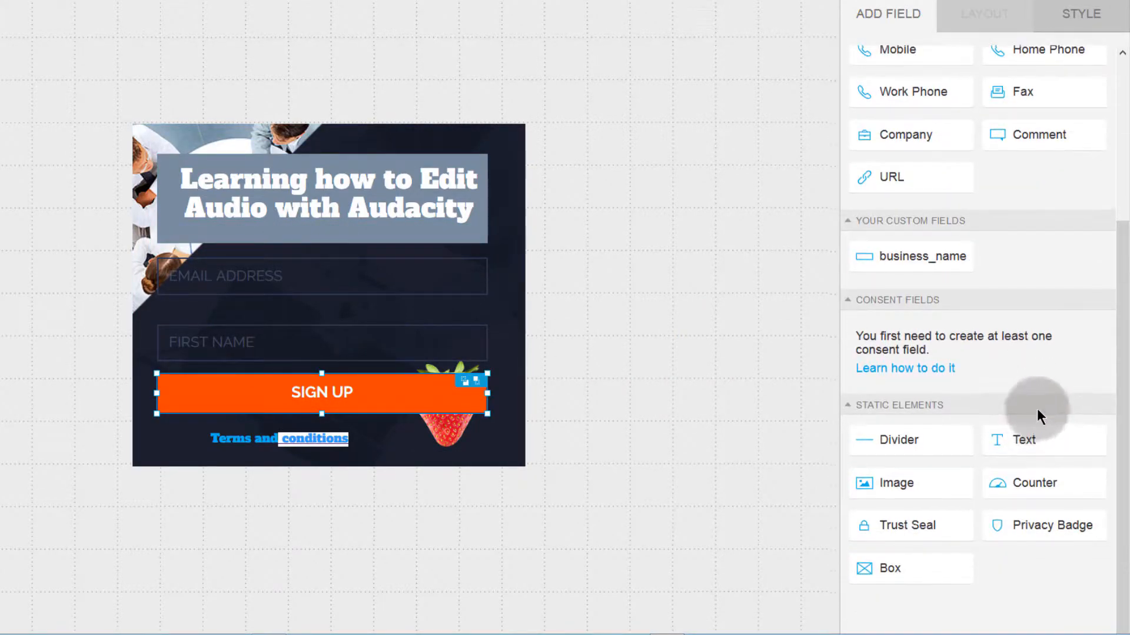
scroll(1034, 416, up, 4)
Step: Tick 'Field is required' for the email field, then show FIRST NAME's style settings
click(263, 270)
click(986, 15)
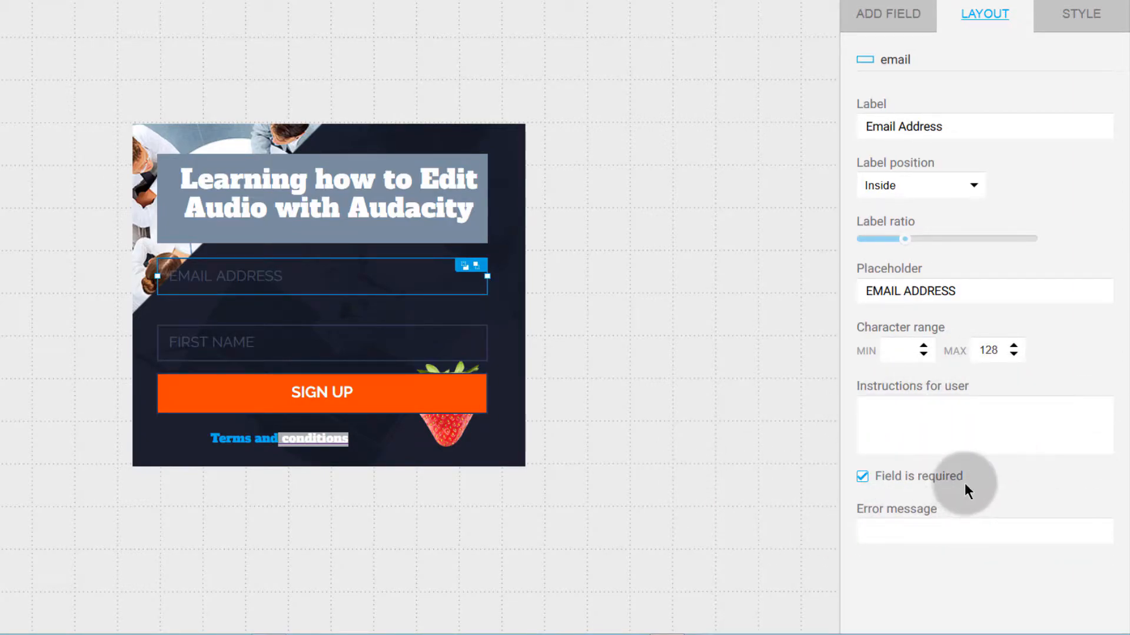
click(863, 476)
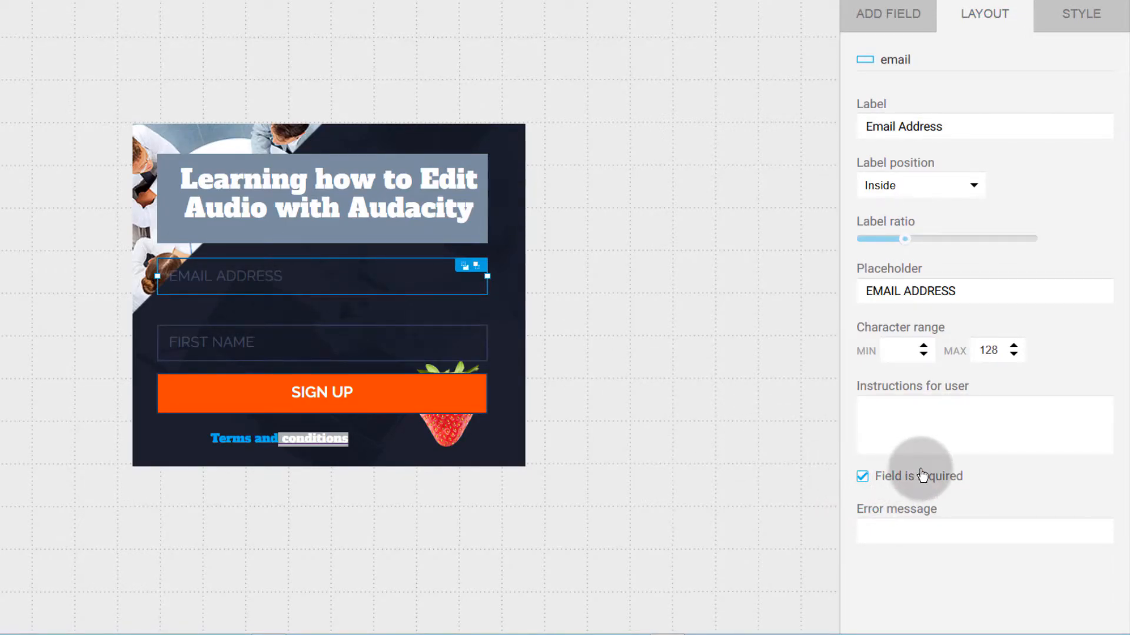
click(214, 346)
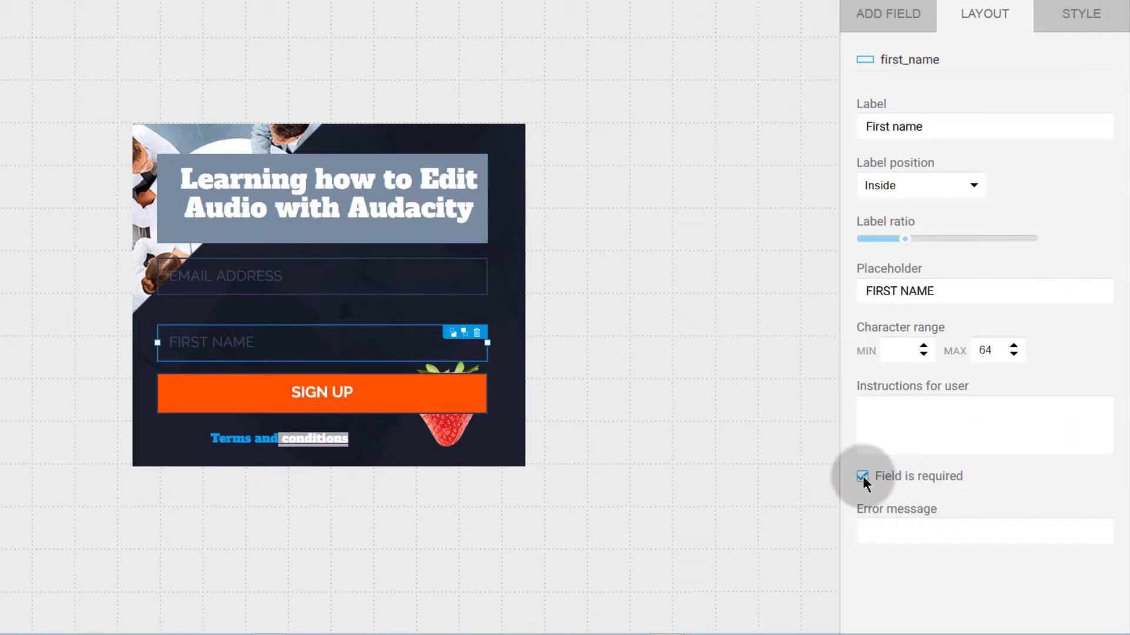
click(1086, 27)
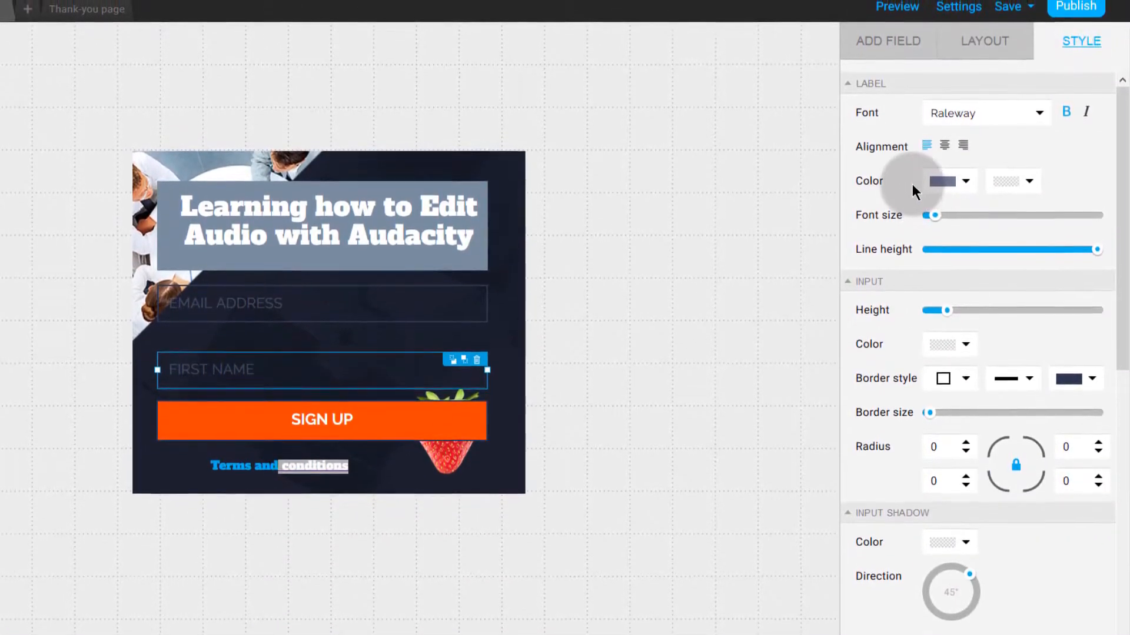
Step: Resize the heading text and change the heading font to Amaranth
click(202, 307)
click(304, 222)
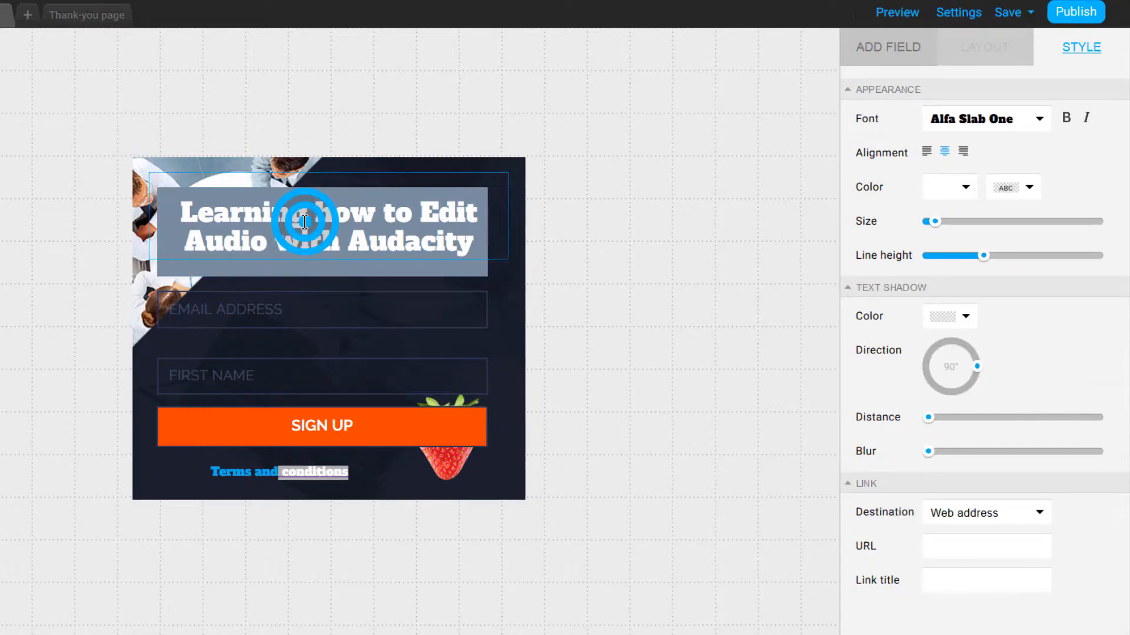
double_click(304, 222)
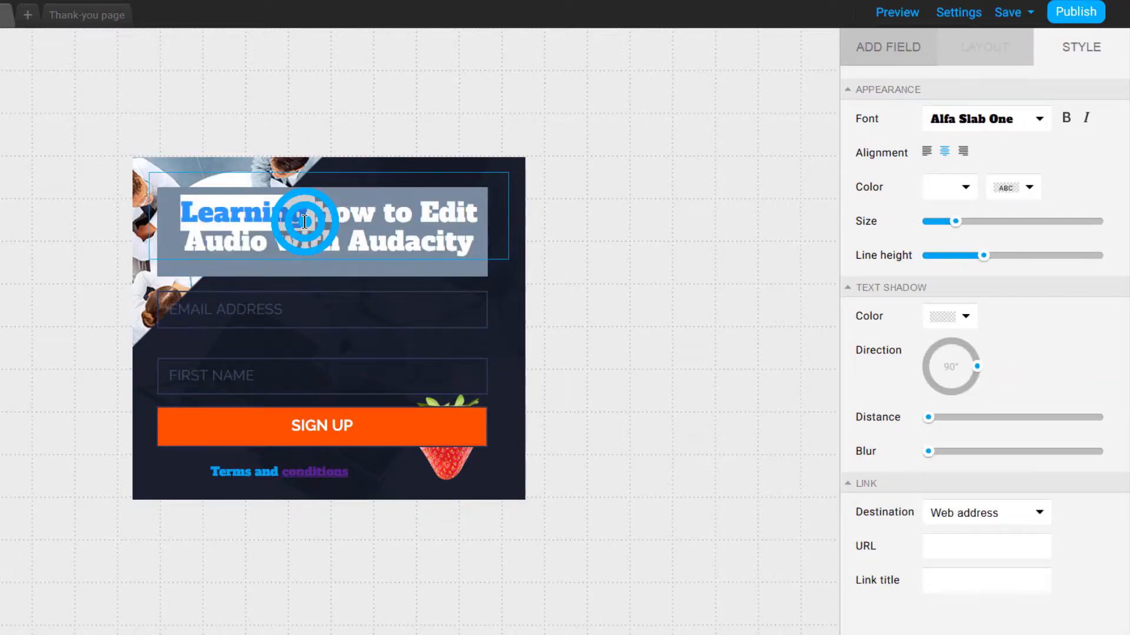
triple_click(304, 222)
drag(933, 227, 951, 221)
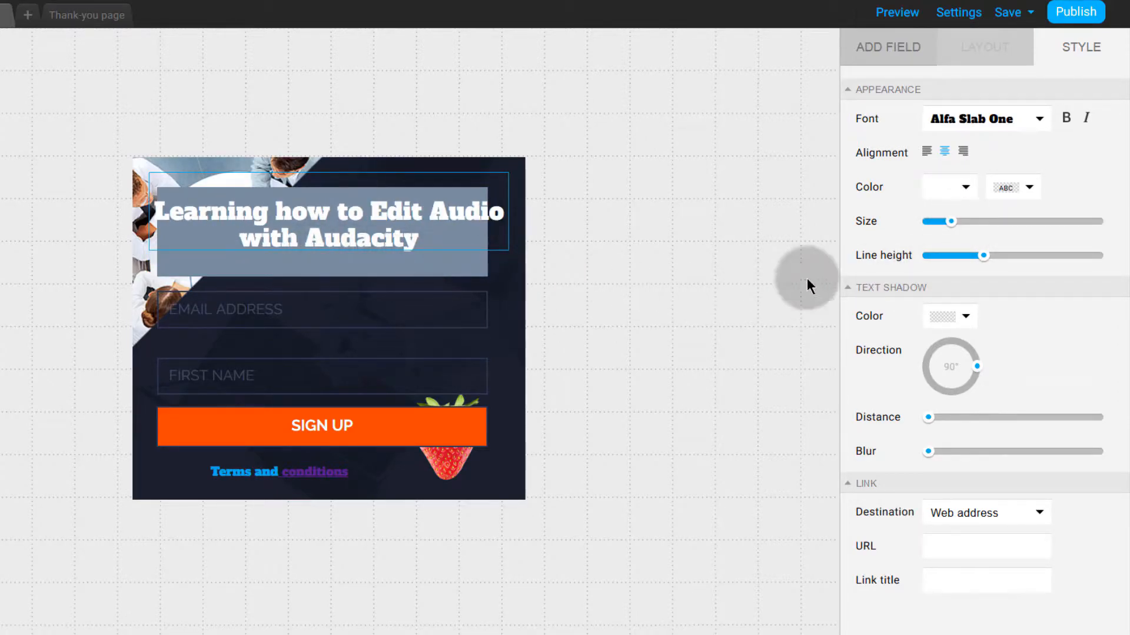
mouse_move(952, 221)
mouse_down()
mouse_move(966, 221)
mouse_move(959, 229)
mouse_up()
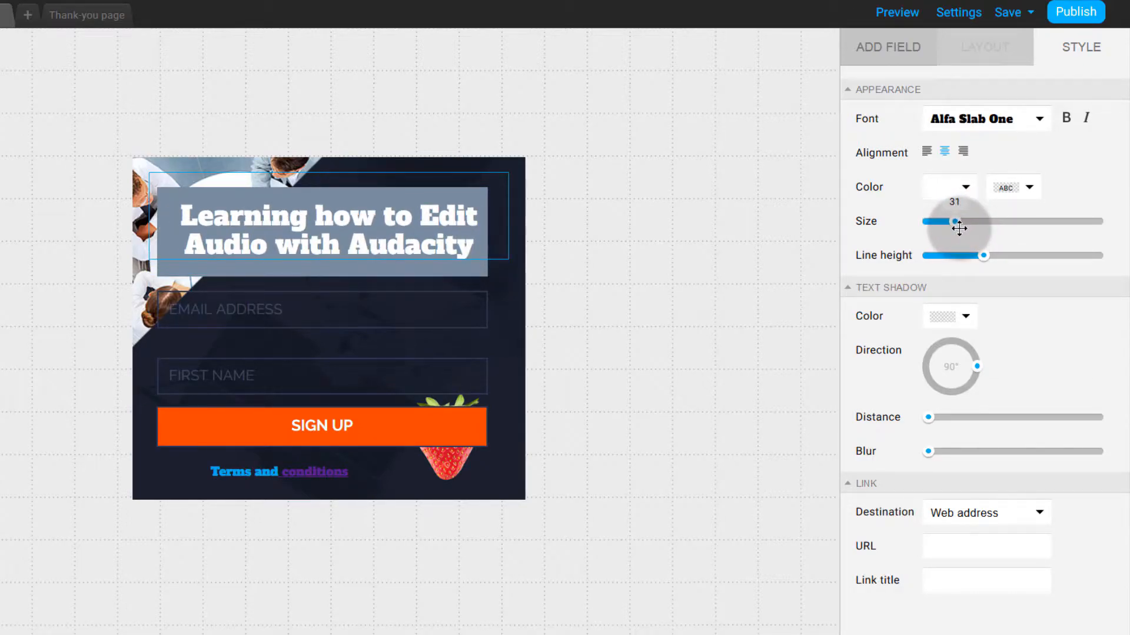
click(895, 291)
click(905, 288)
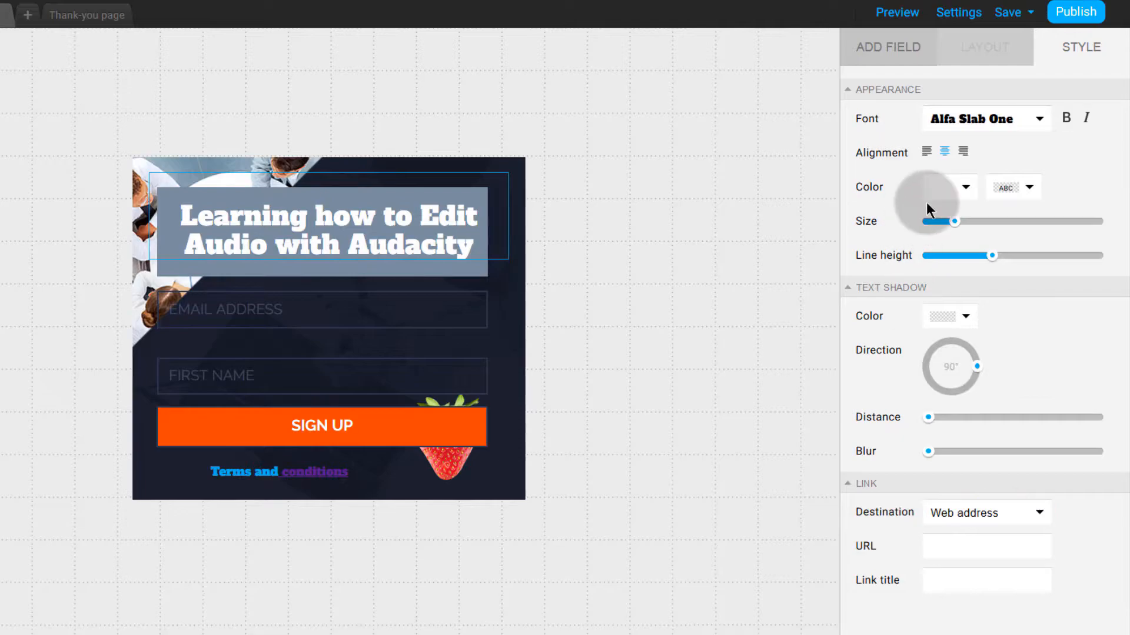
click(1040, 121)
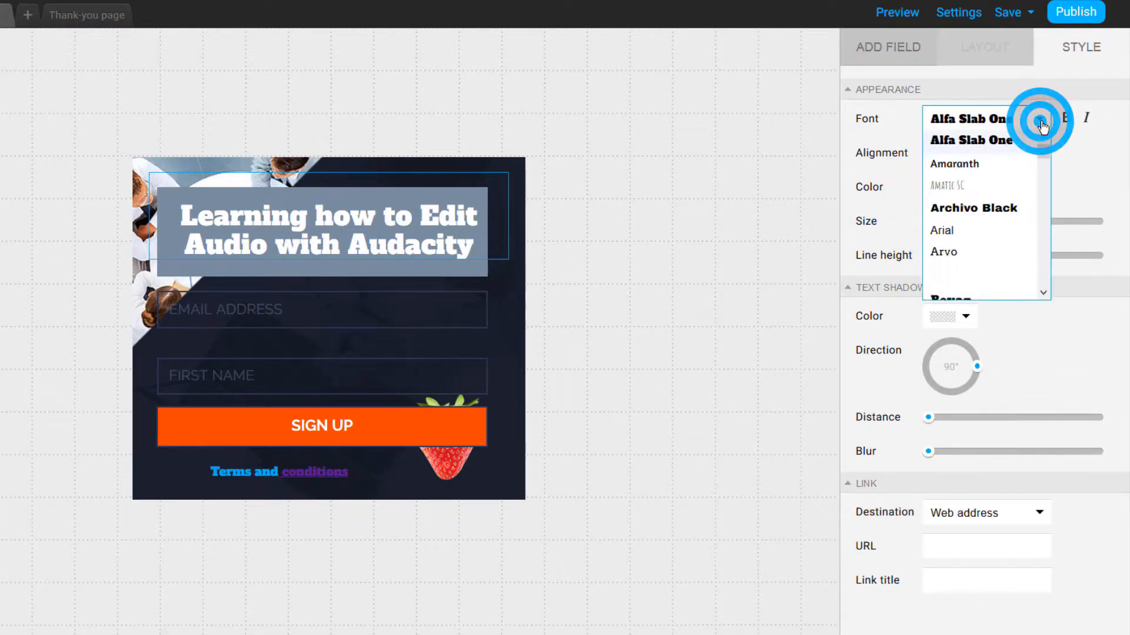
click(958, 167)
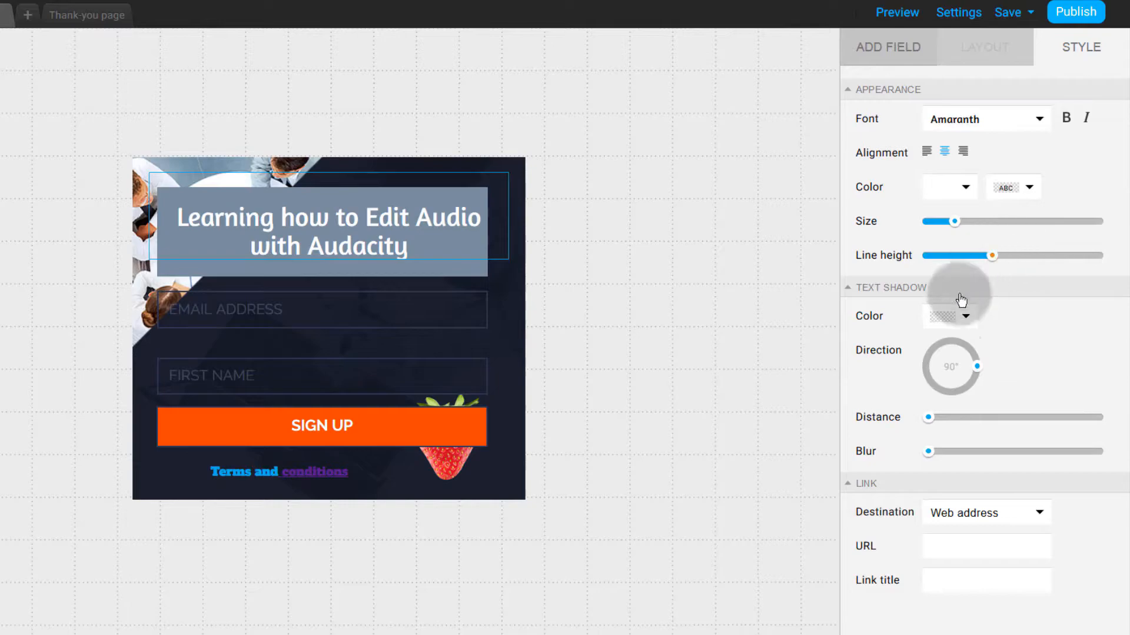
Step: Select 'Audacity' in the heading and start a web-address link for it
click(315, 248)
double_click(343, 246)
click(934, 544)
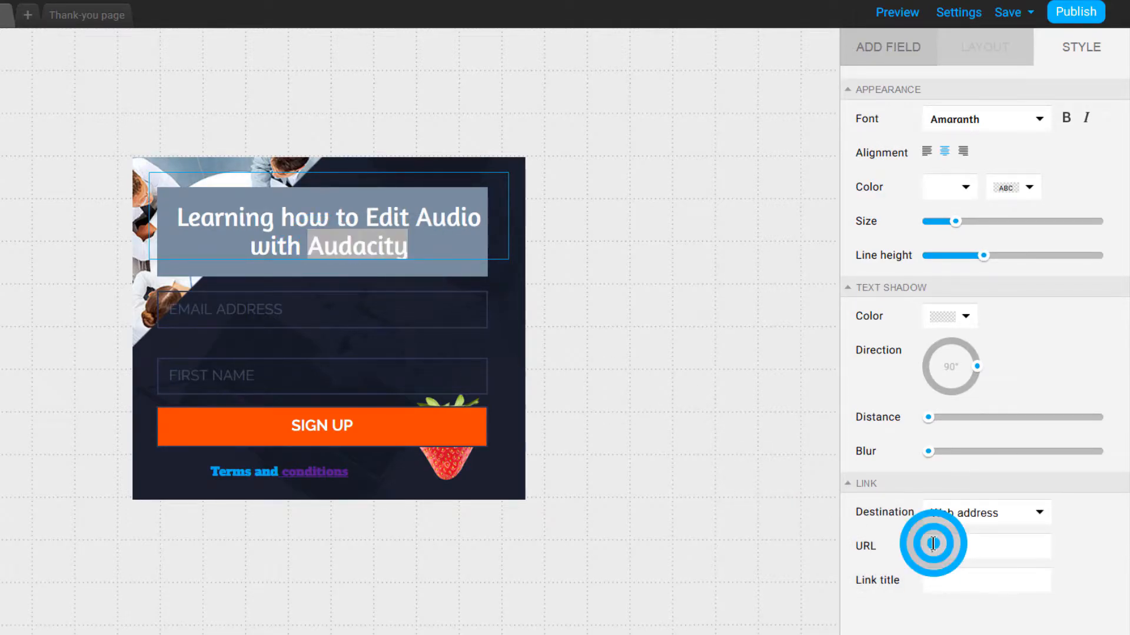
click(953, 548)
right_click(949, 549)
Step: Paste the copied GetResponse page address as the link on 'Audacity' and apply it
click(977, 410)
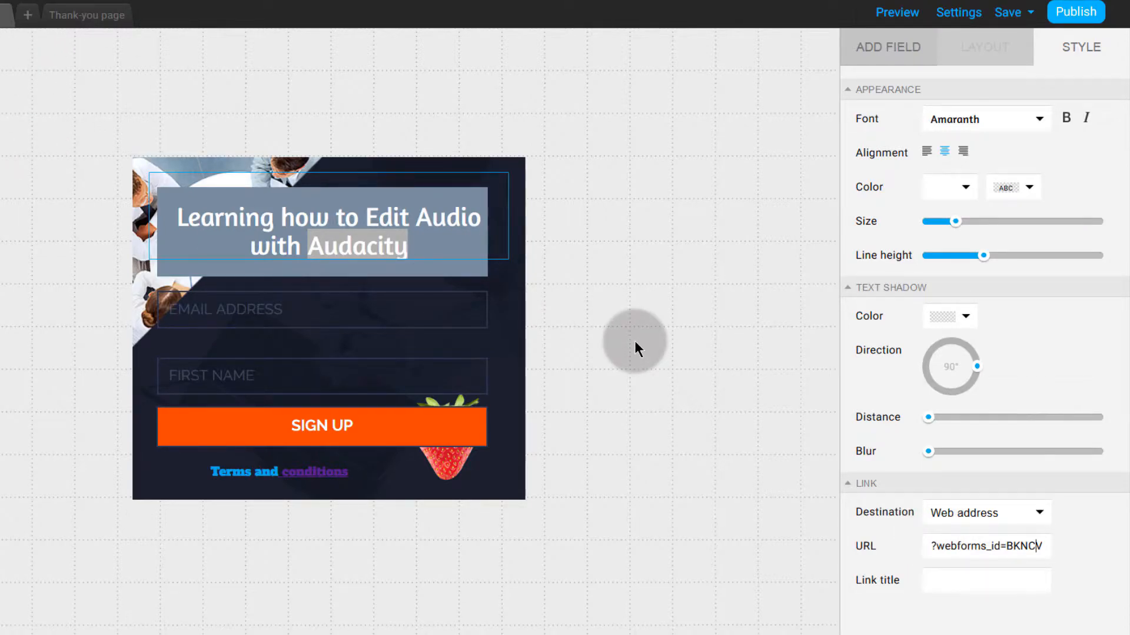
key(Left)
key(Left)
key(Left)
key(Left)
key(Left)
key(Left)
key(Left)
key(Left)
key(Left)
key(Left)
key(Left)
key(Left)
key(Left)
key(Left)
key(Left)
key(Left)
key(Left)
key(Left)
key(Left)
key(Left)
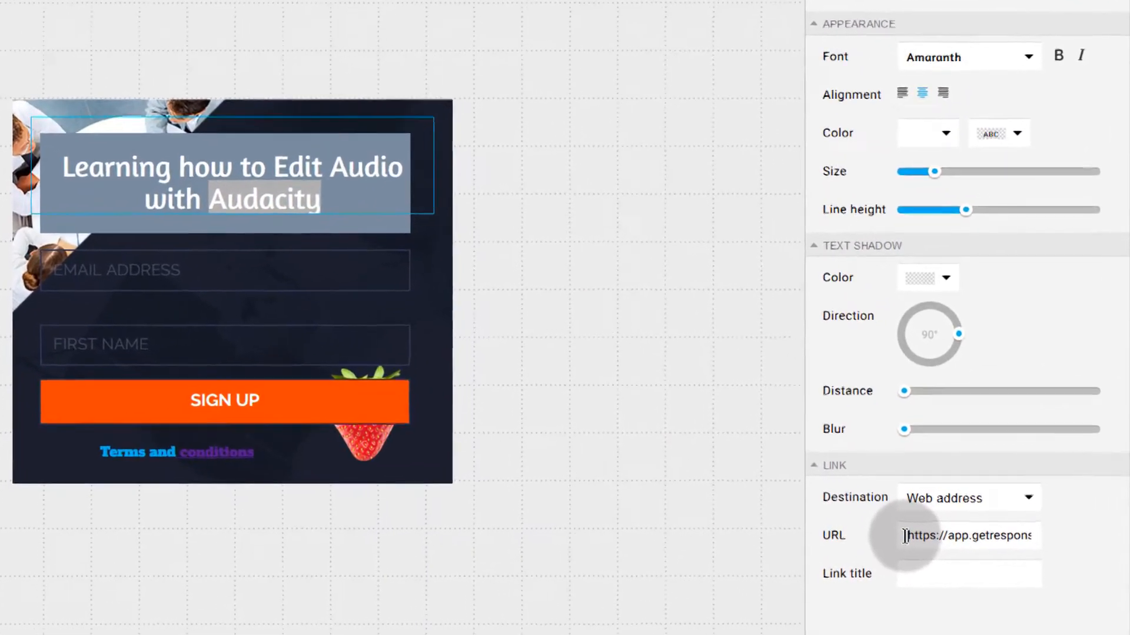
drag(904, 536, 946, 536)
click(667, 478)
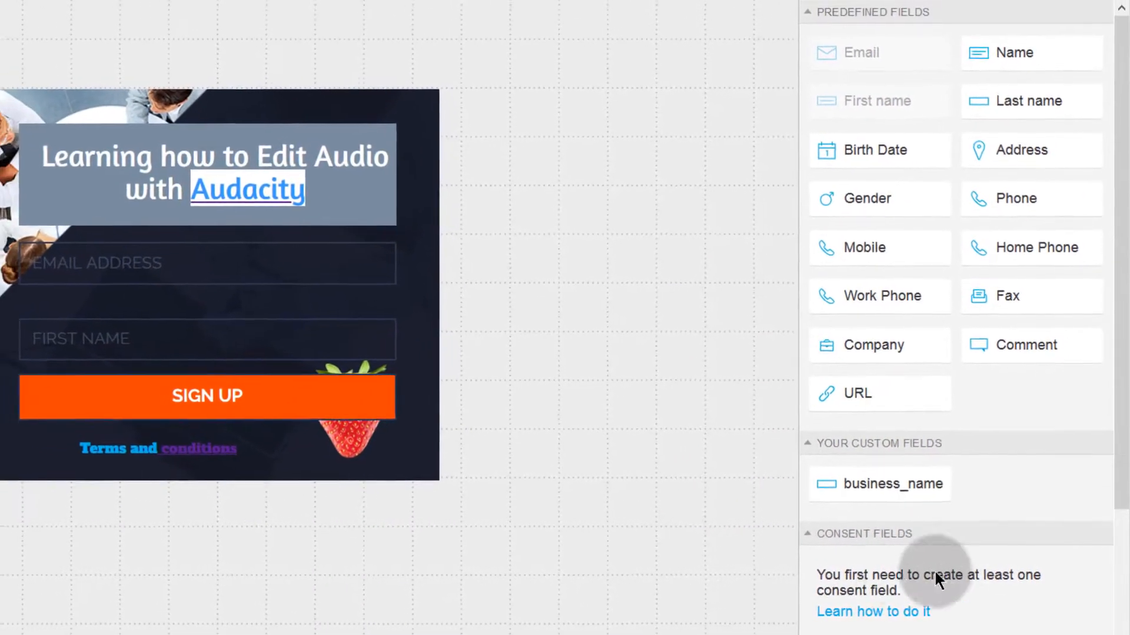
Step: Show the heading's style options, then select the whole form
click(164, 205)
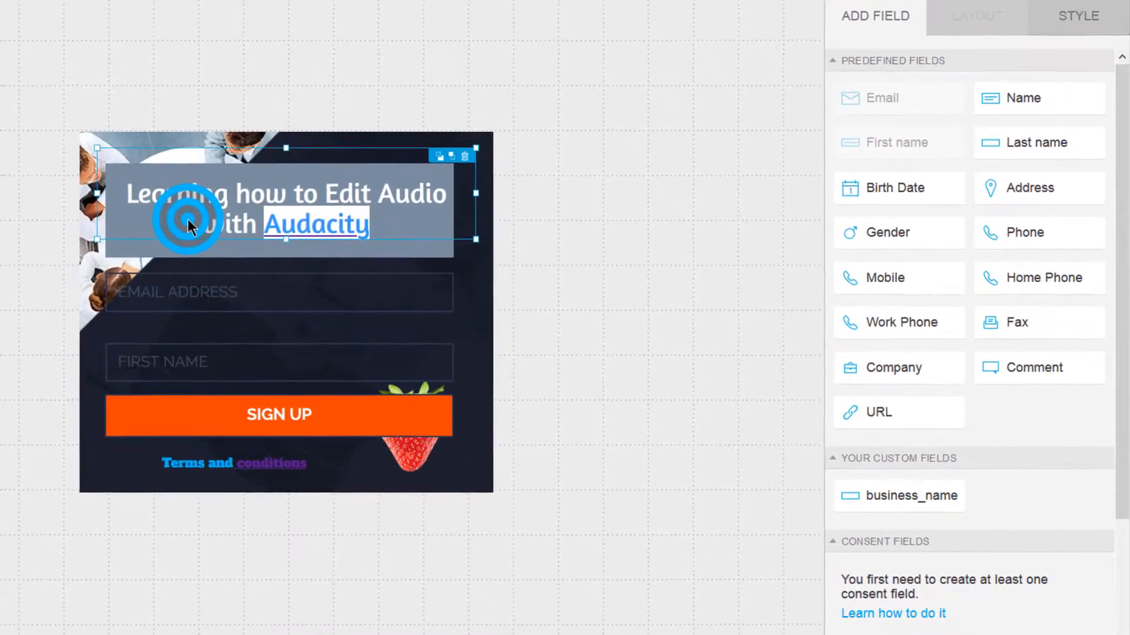
click(1090, 27)
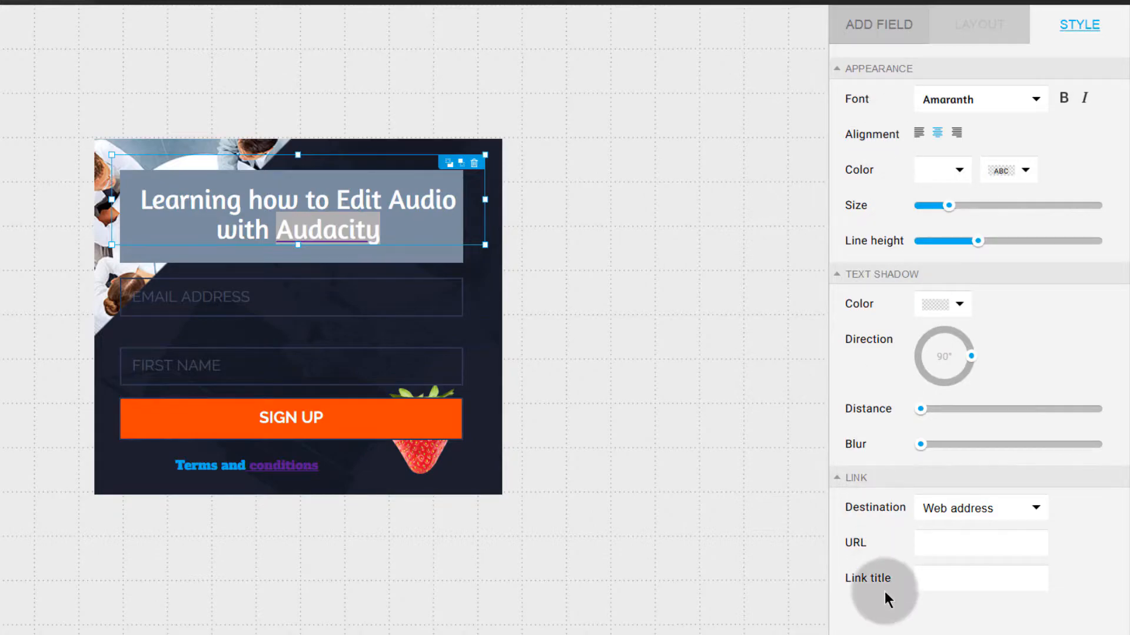
click(486, 476)
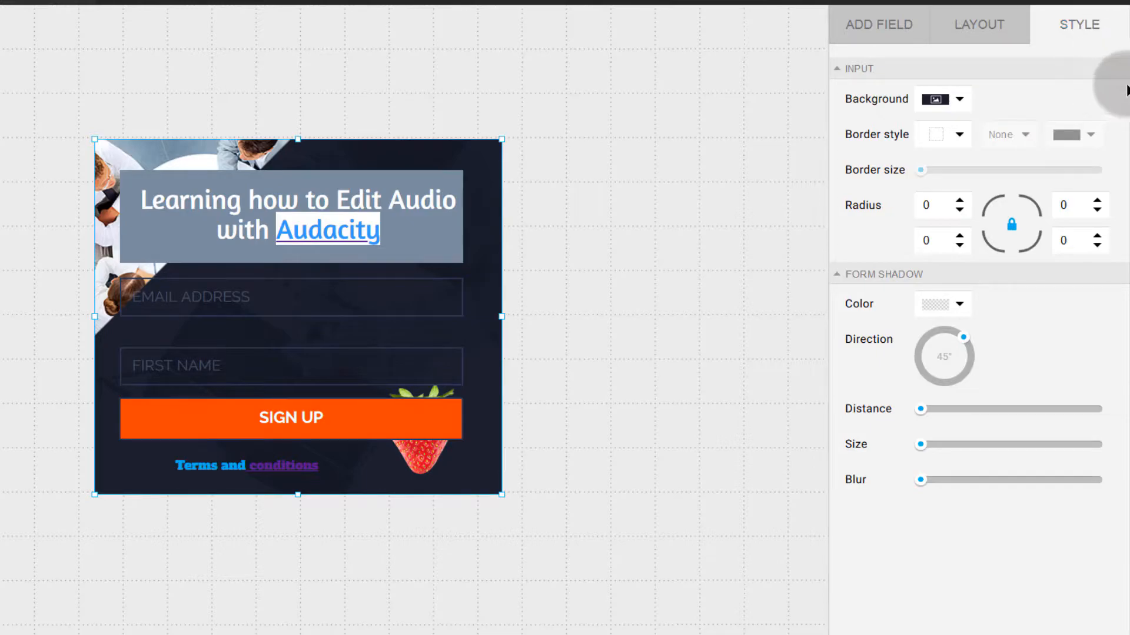
Step: Make the form background a Solid color of near-black #101112
click(960, 100)
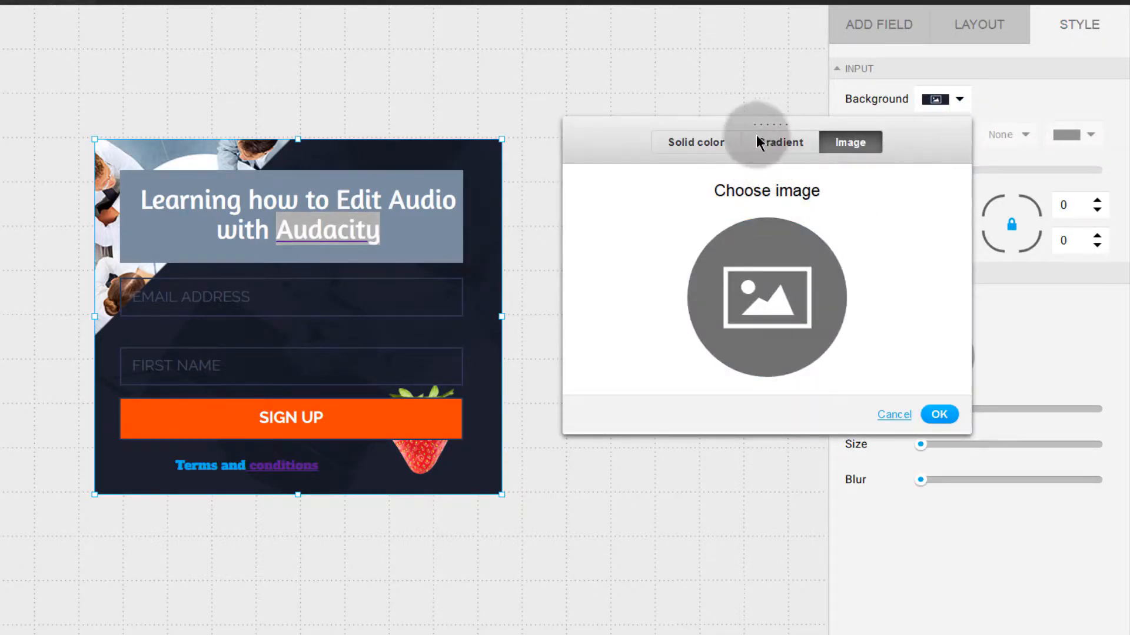
click(698, 143)
click(738, 214)
mouse_move(741, 216)
mouse_down()
mouse_move(645, 253)
mouse_move(635, 279)
mouse_up()
drag(611, 325, 630, 340)
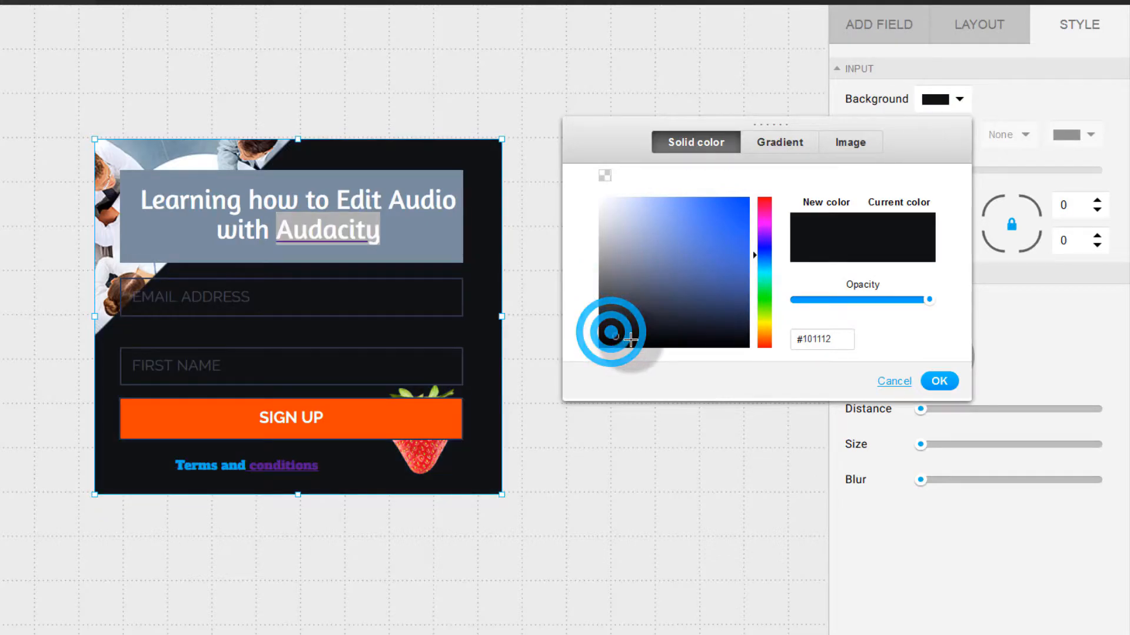
click(945, 382)
click(231, 298)
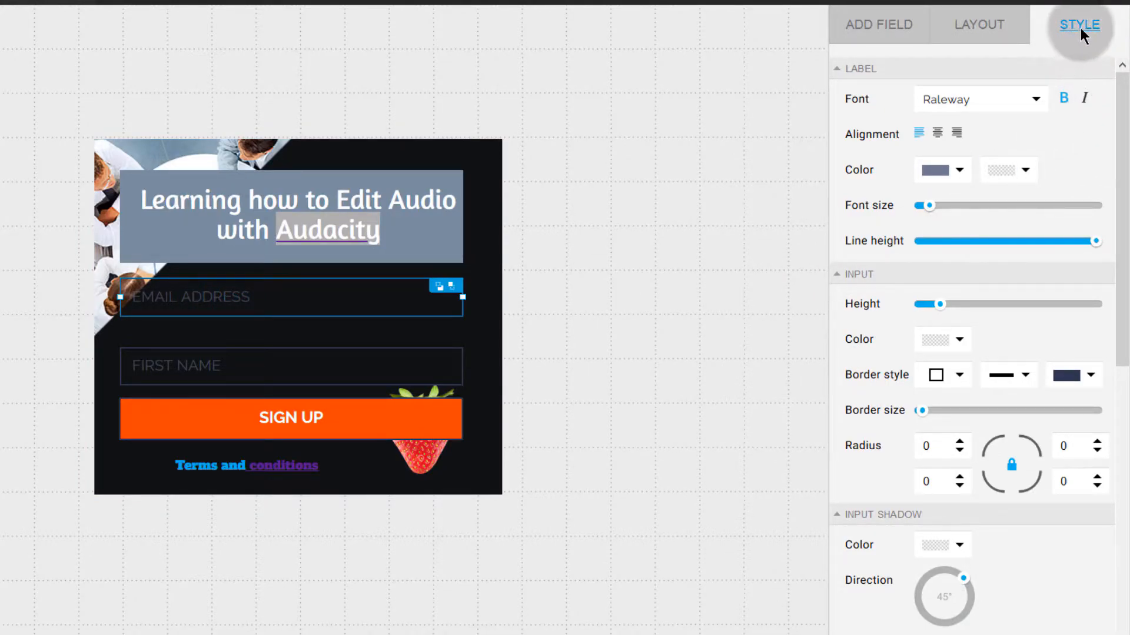
Step: Set the field Label Color to almost-white #EFEFF1
click(960, 170)
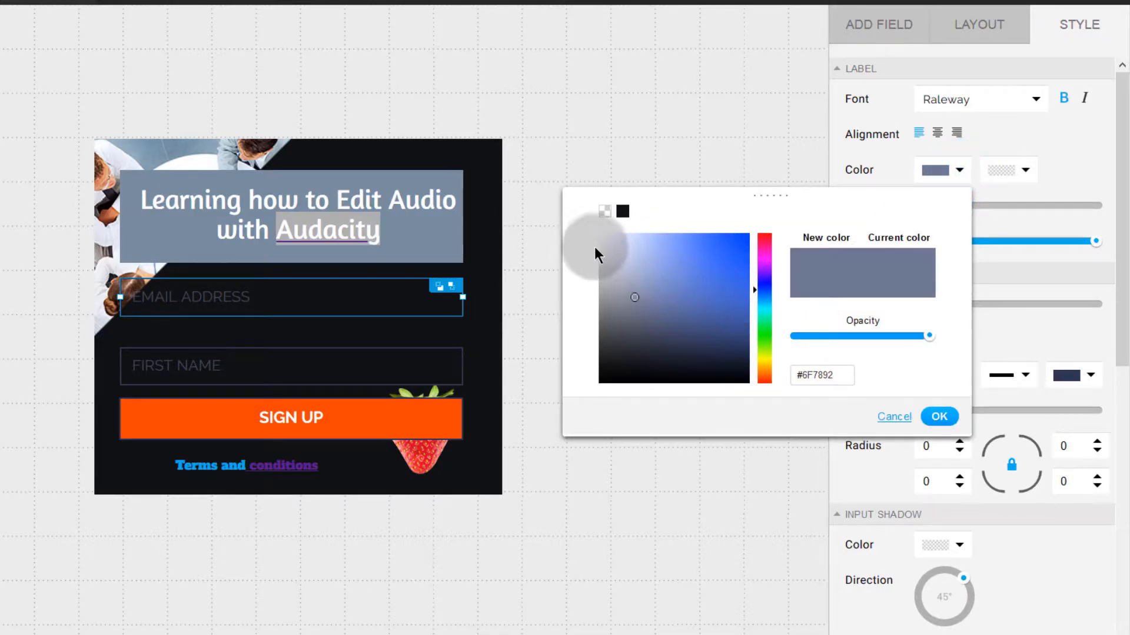
click(610, 245)
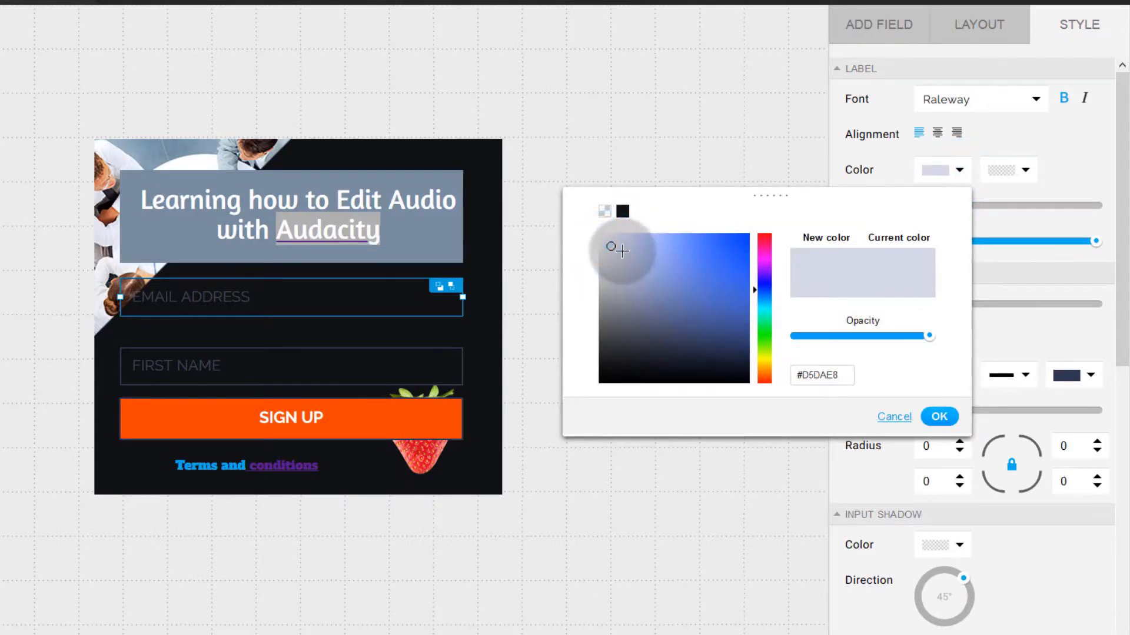
click(601, 240)
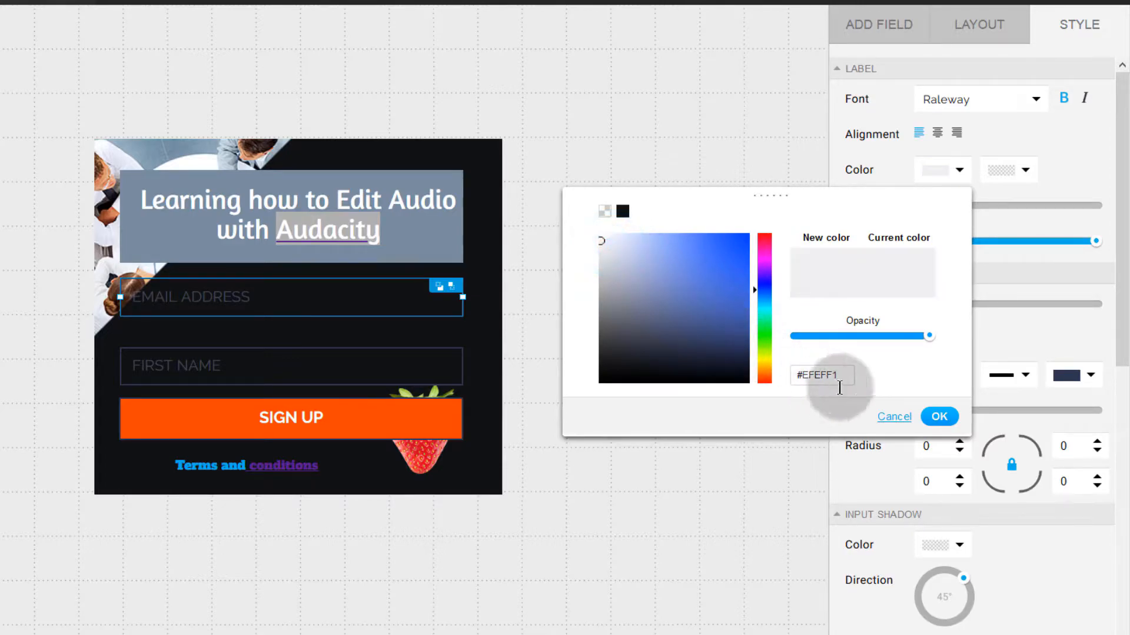
click(945, 418)
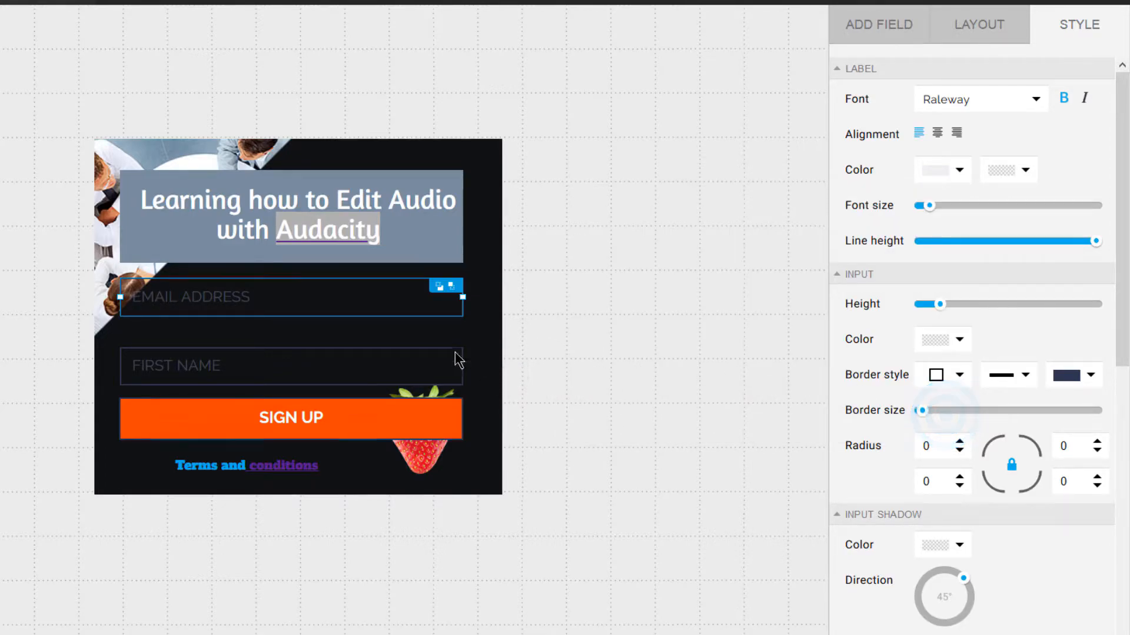
click(300, 294)
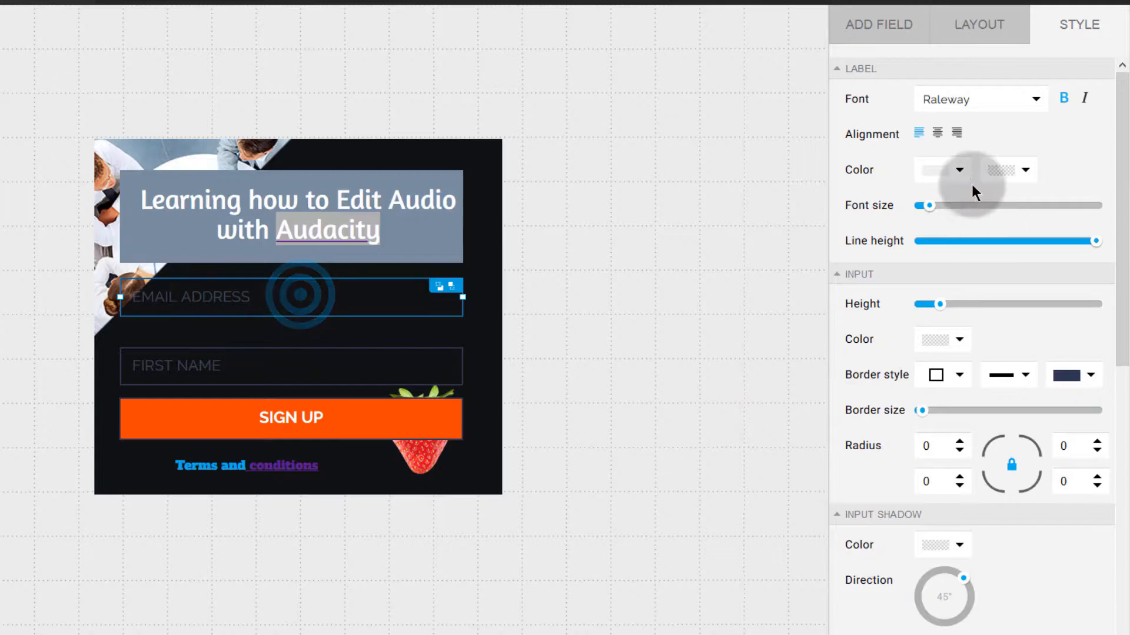
Step: Set the Input Color of the fields to near-white #FCFCFC
click(973, 347)
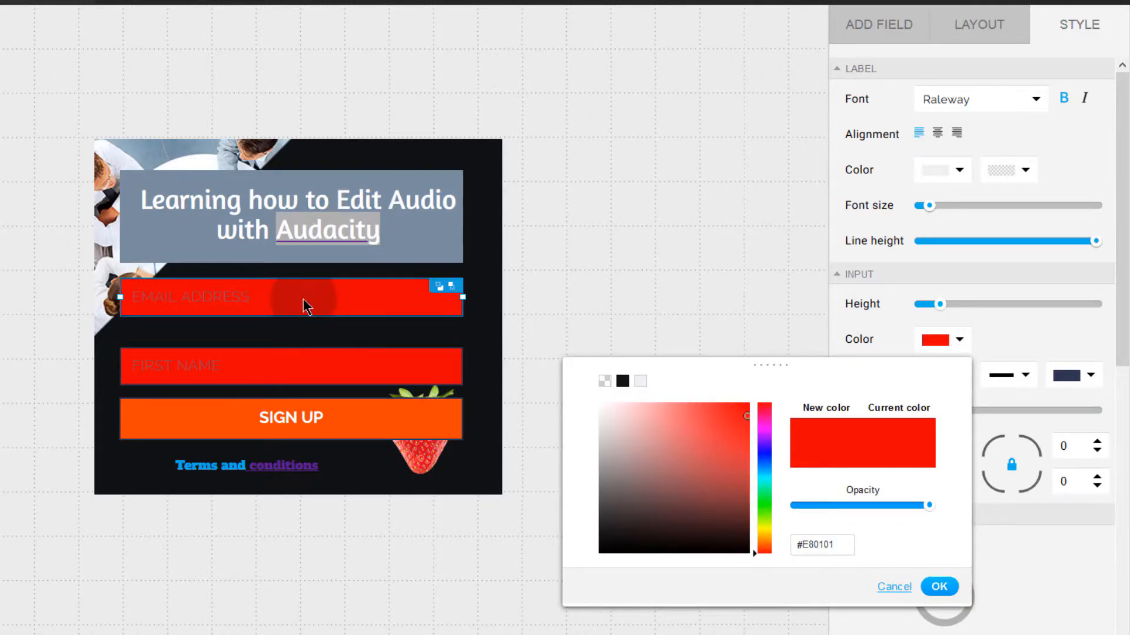
click(606, 410)
mouse_move(605, 410)
mouse_down()
mouse_move(626, 449)
mouse_move(696, 505)
mouse_move(591, 401)
mouse_up()
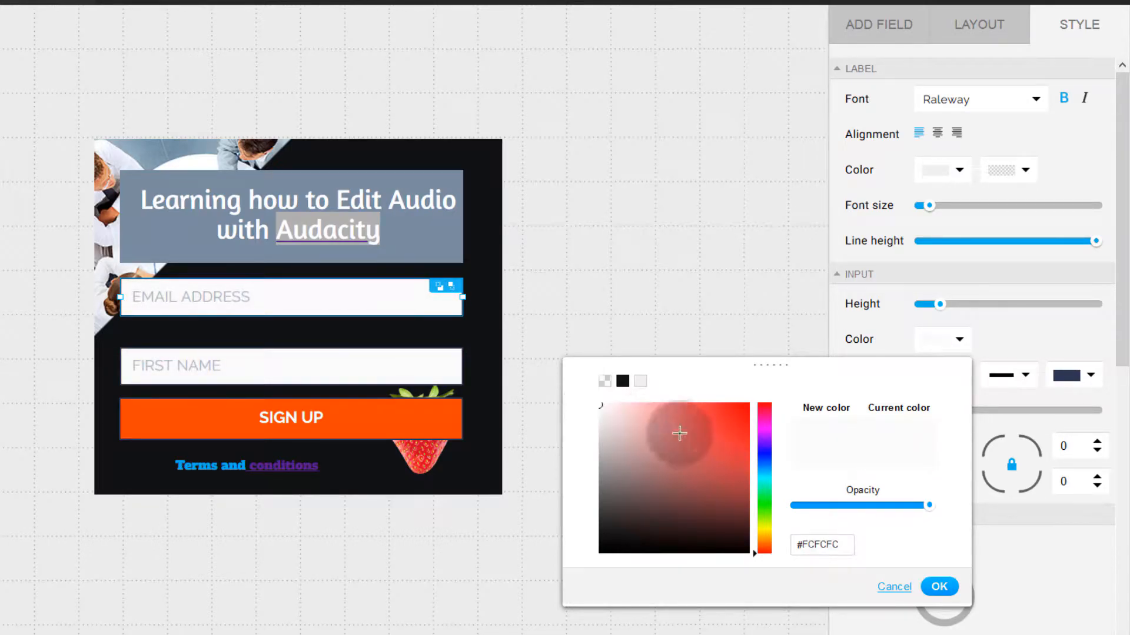
click(940, 587)
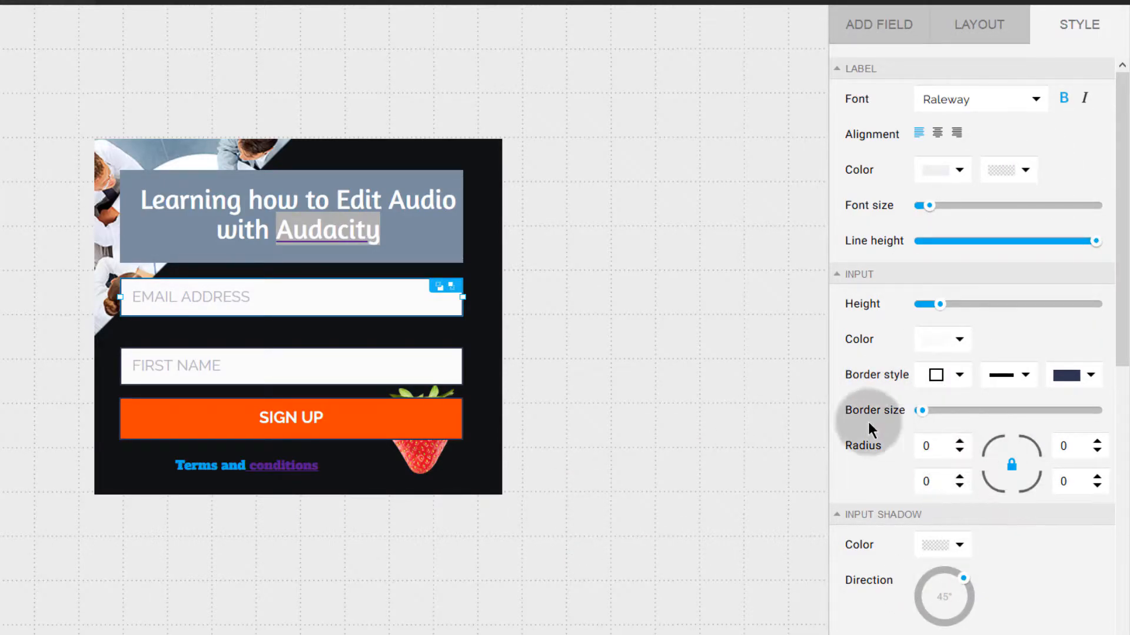
click(474, 386)
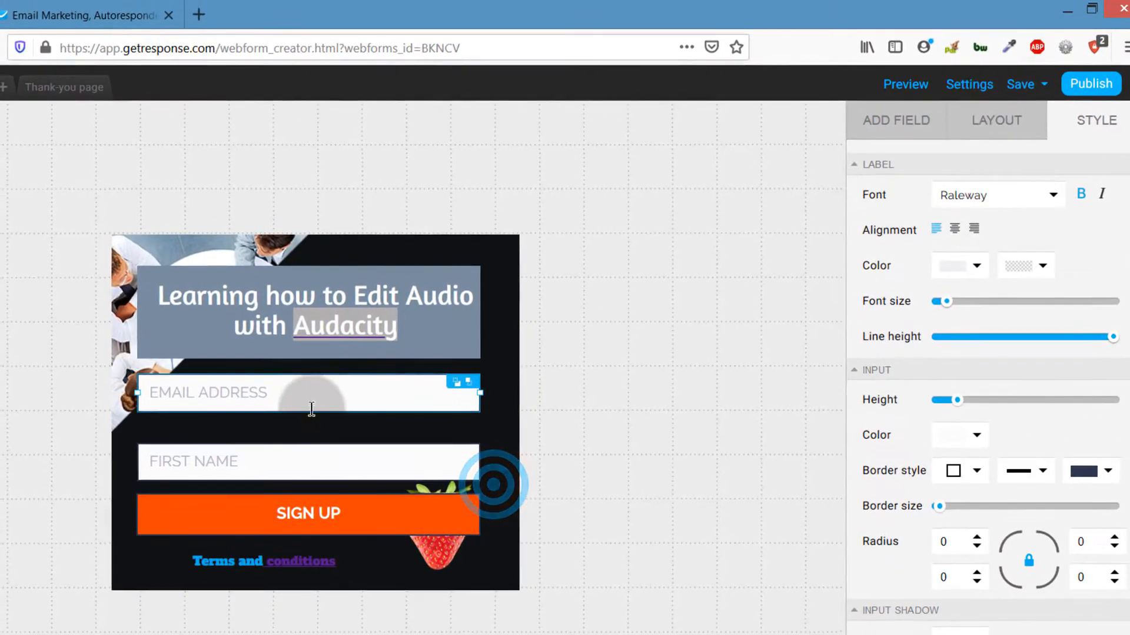
click(214, 295)
click(230, 462)
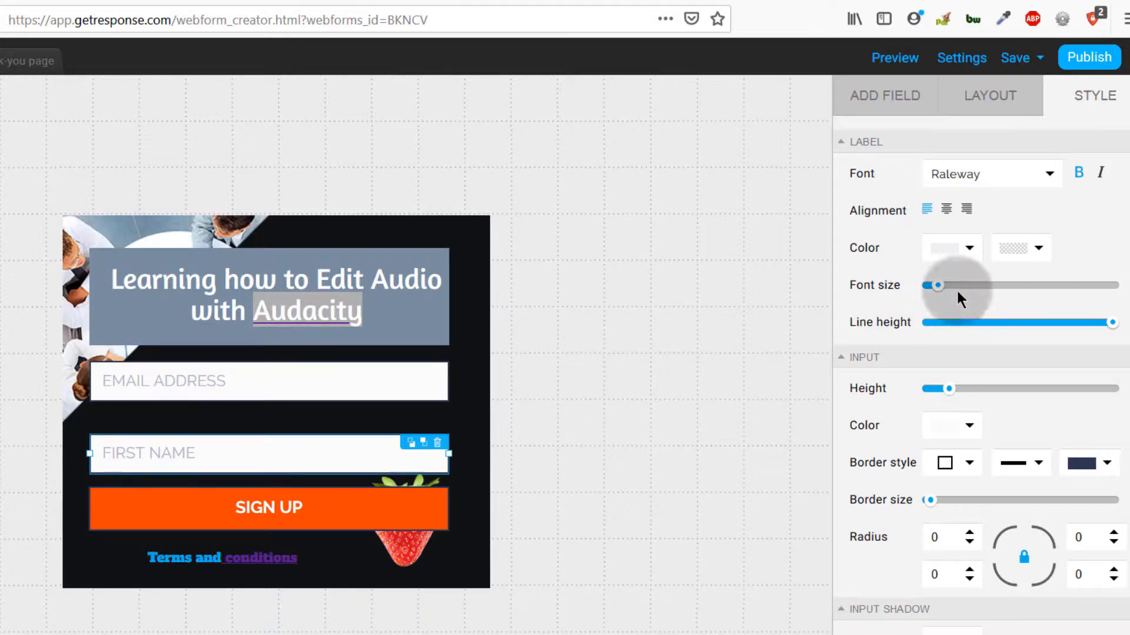
Step: Rename the form to 'Form for WOrdpRess' in its settings
click(963, 58)
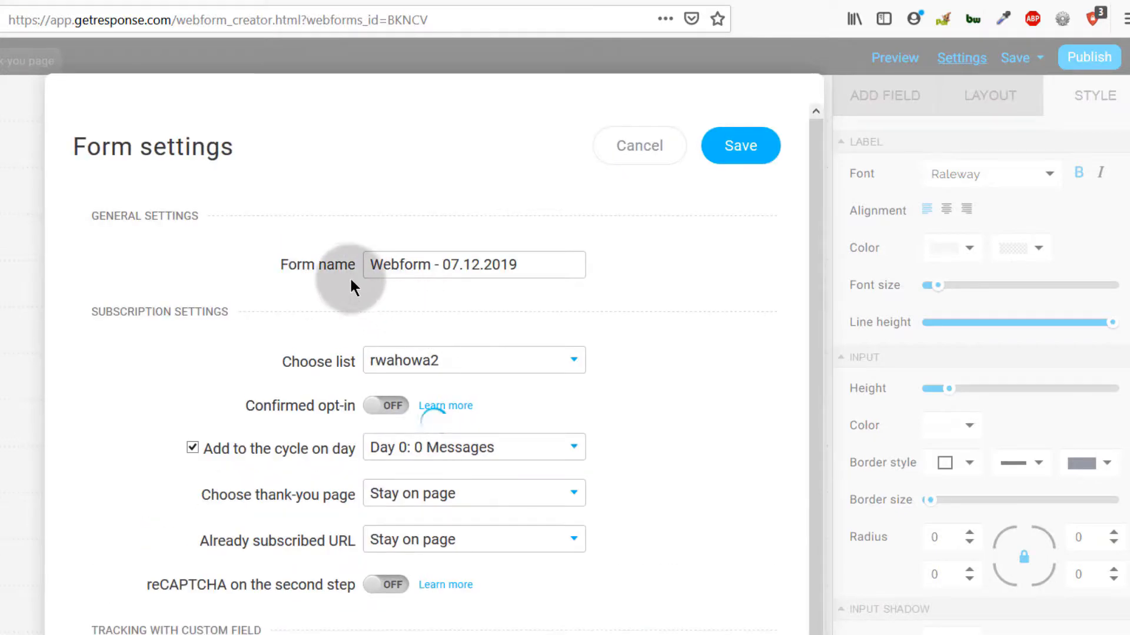
click(527, 263)
triple_click(533, 240)
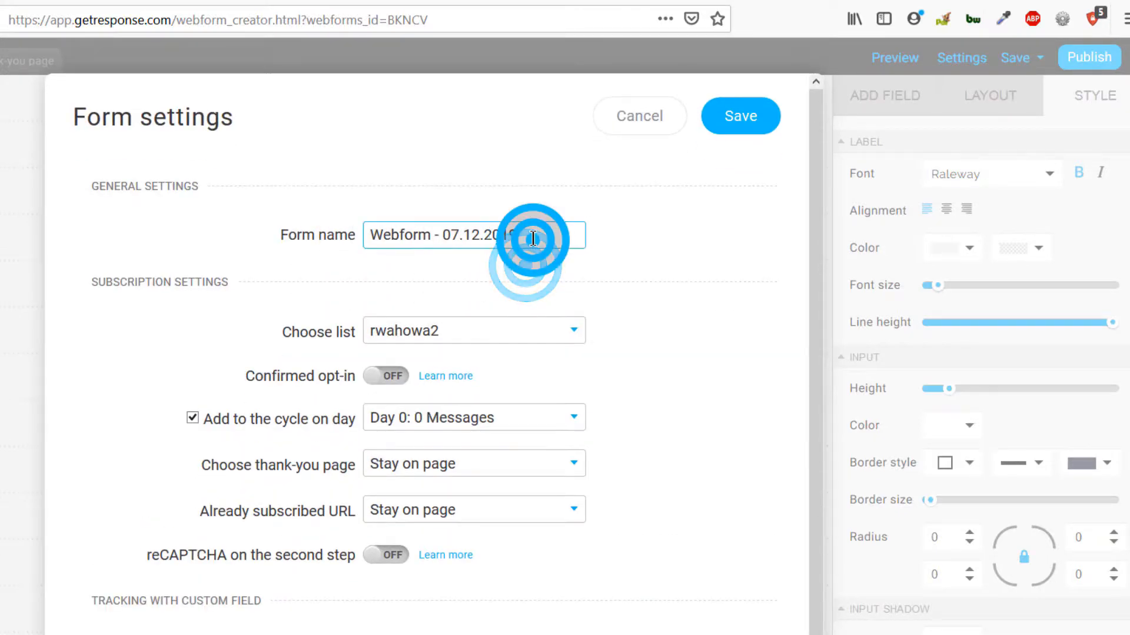
text(Form f)
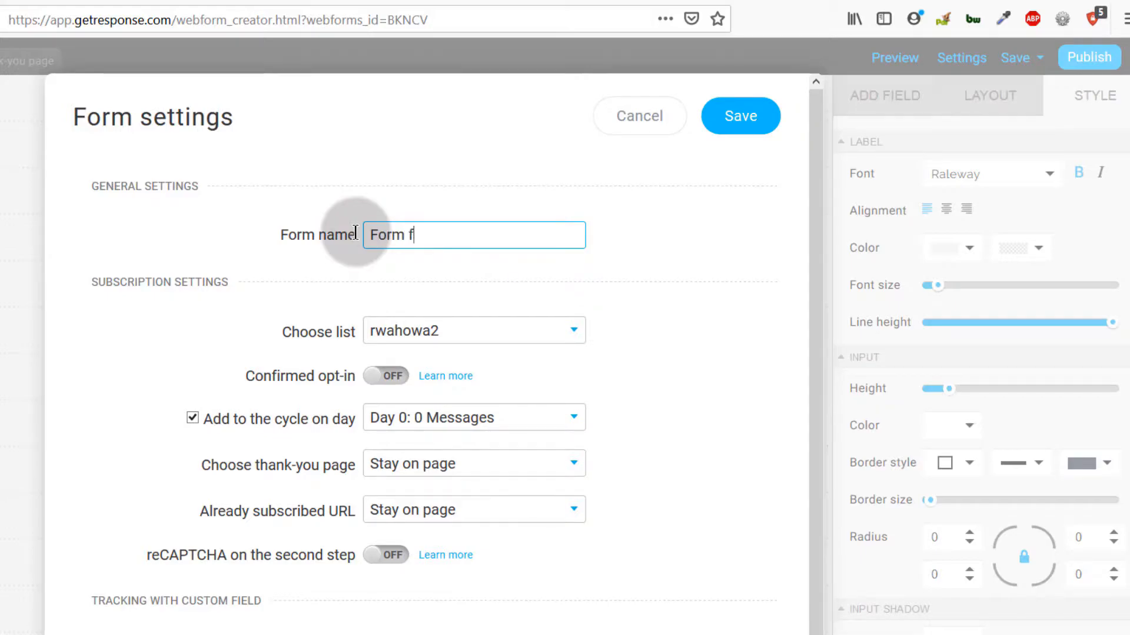
text(or WOrdpRess)
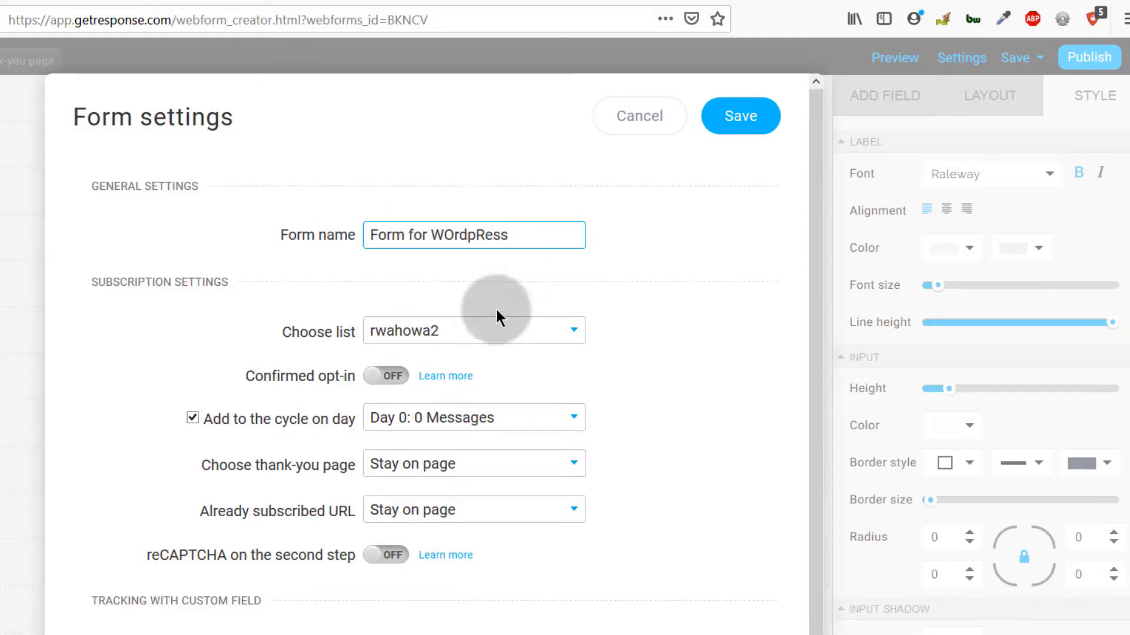
Step: Choose business2 as the list that receives sign-ups
click(465, 334)
click(405, 389)
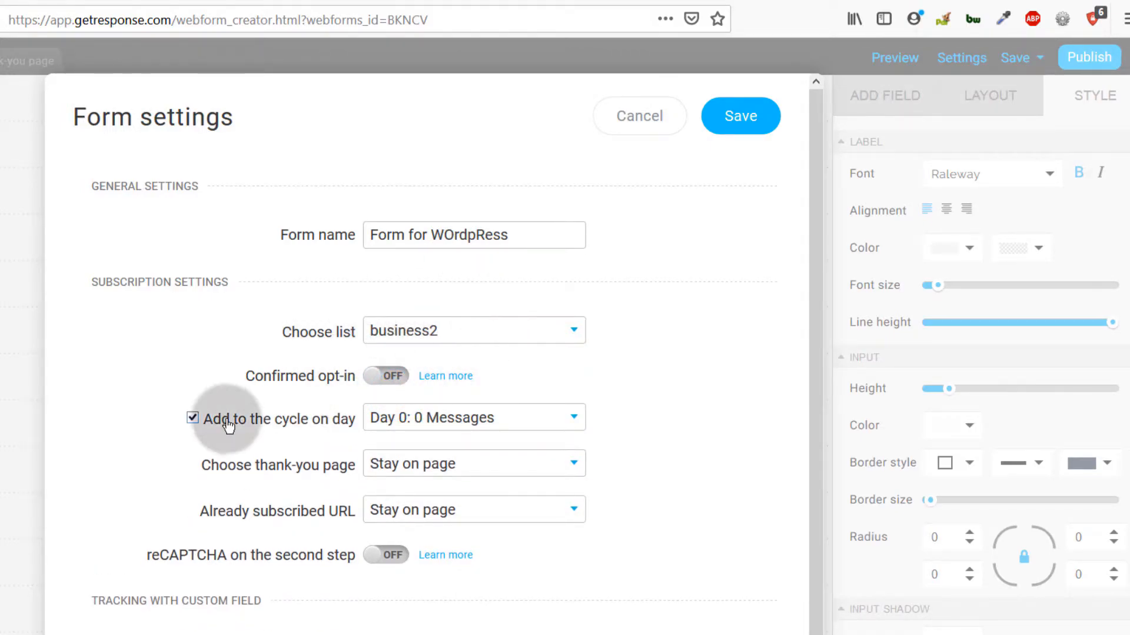
scroll(334, 384, down, 2)
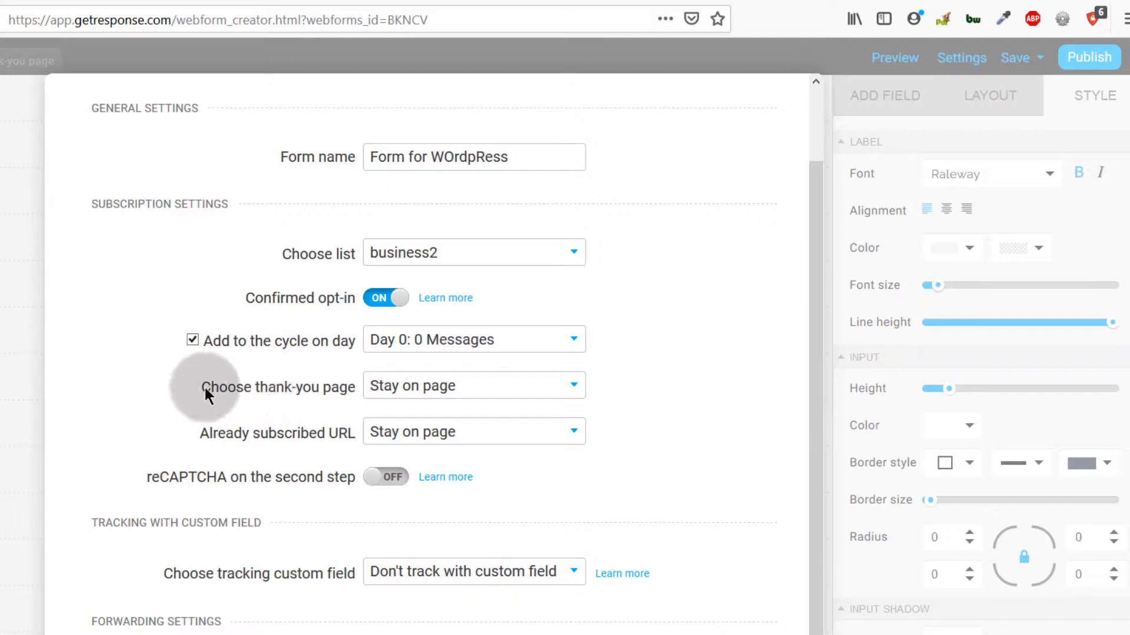
Step: Try a custom thank-you URL with the pasted address, then revert to Stay on page
click(497, 385)
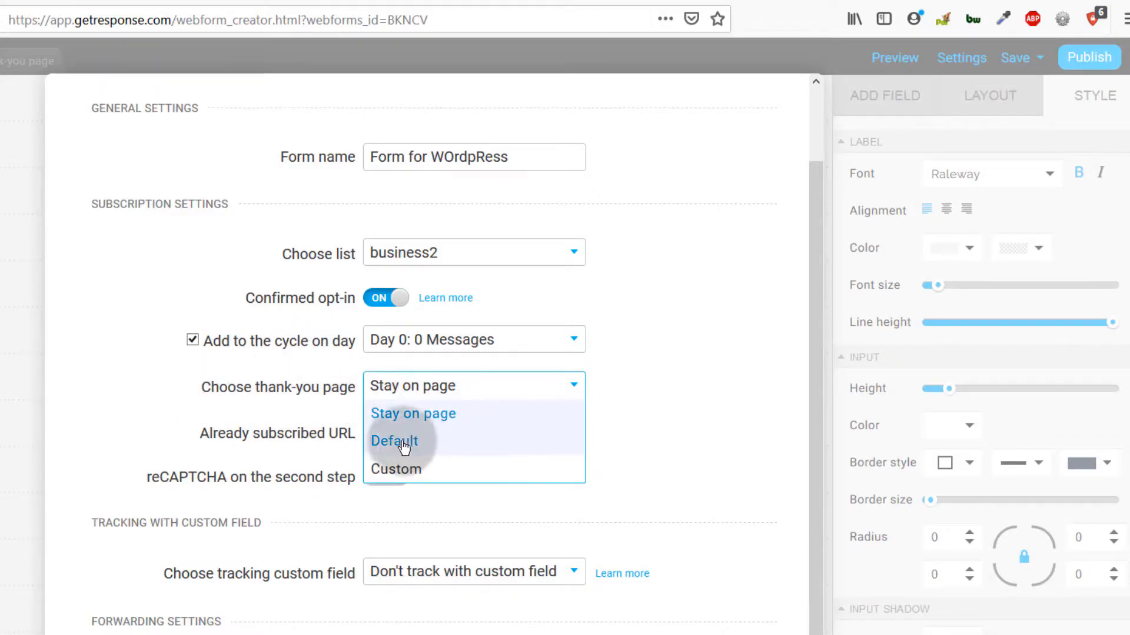
click(398, 471)
click(392, 429)
right_click(392, 429)
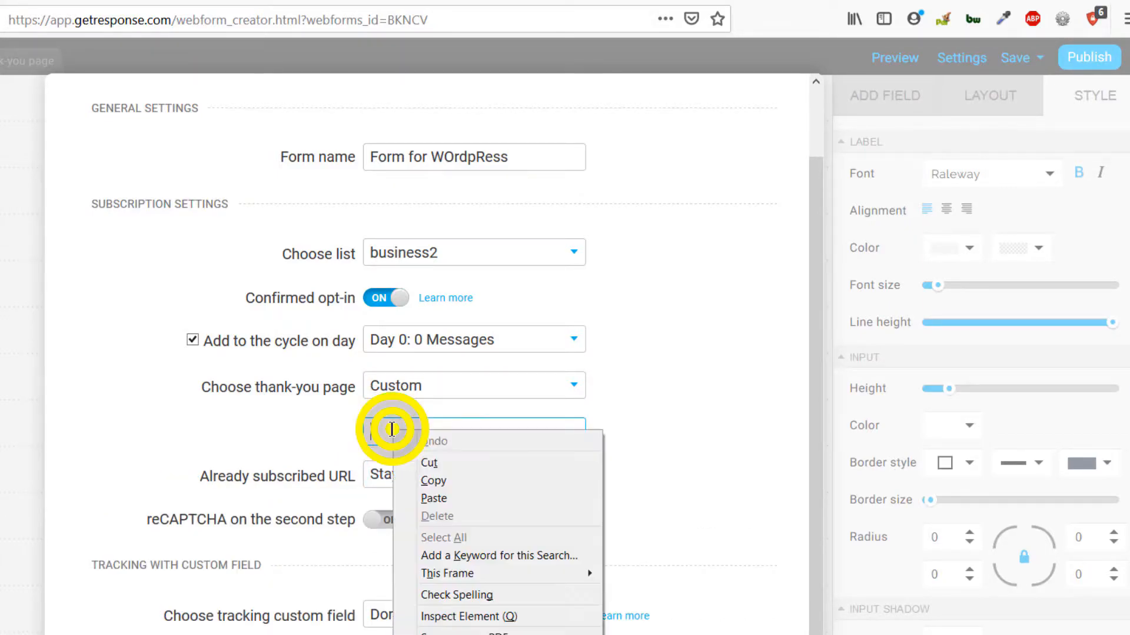
click(437, 495)
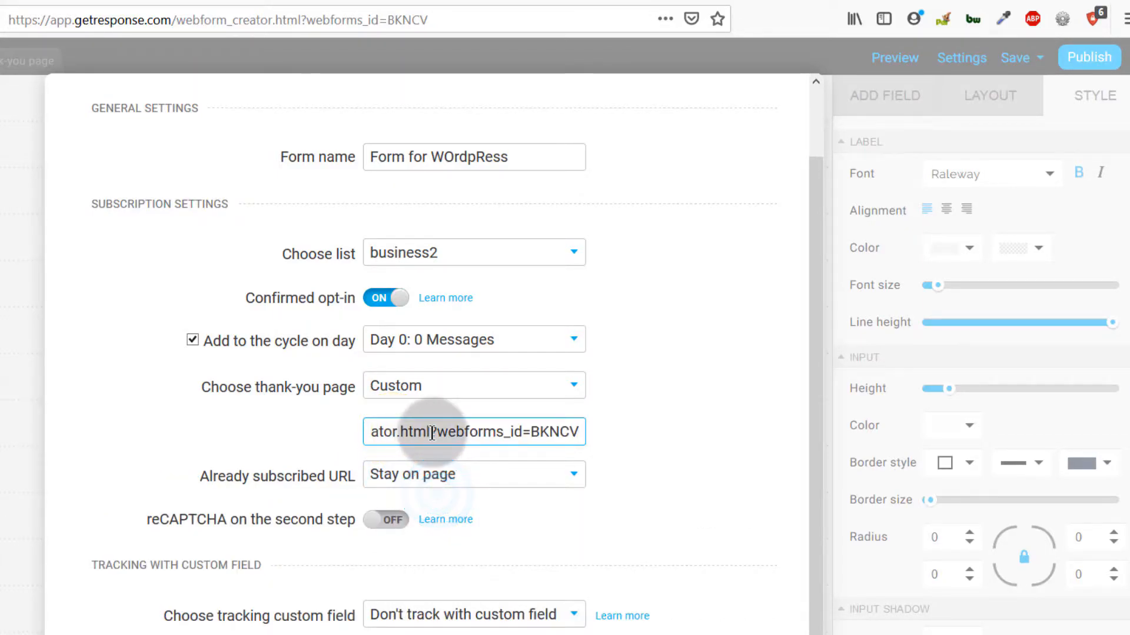
drag(433, 433, 725, 446)
key(BackSpace)
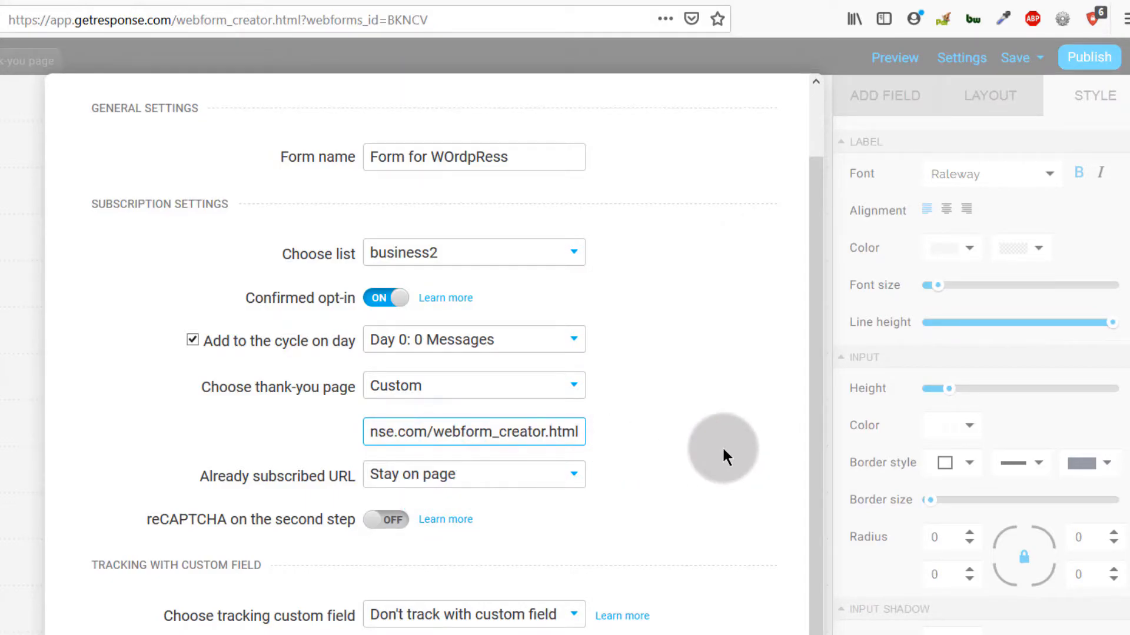
key(BackSpace)
key(BackSpace)
key(BackSpace)
key(BackSpace)
key(BackSpace)
key(BackSpace)
key(BackSpace)
key(BackSpace)
key(BackSpace)
key(BackSpace)
key(BackSpace)
key(BackSpace)
key(BackSpace)
key(BackSpace)
key(BackSpace)
key(BackSpace)
key(BackSpace)
key(BackSpace)
key(BackSpace)
key(BackSpace)
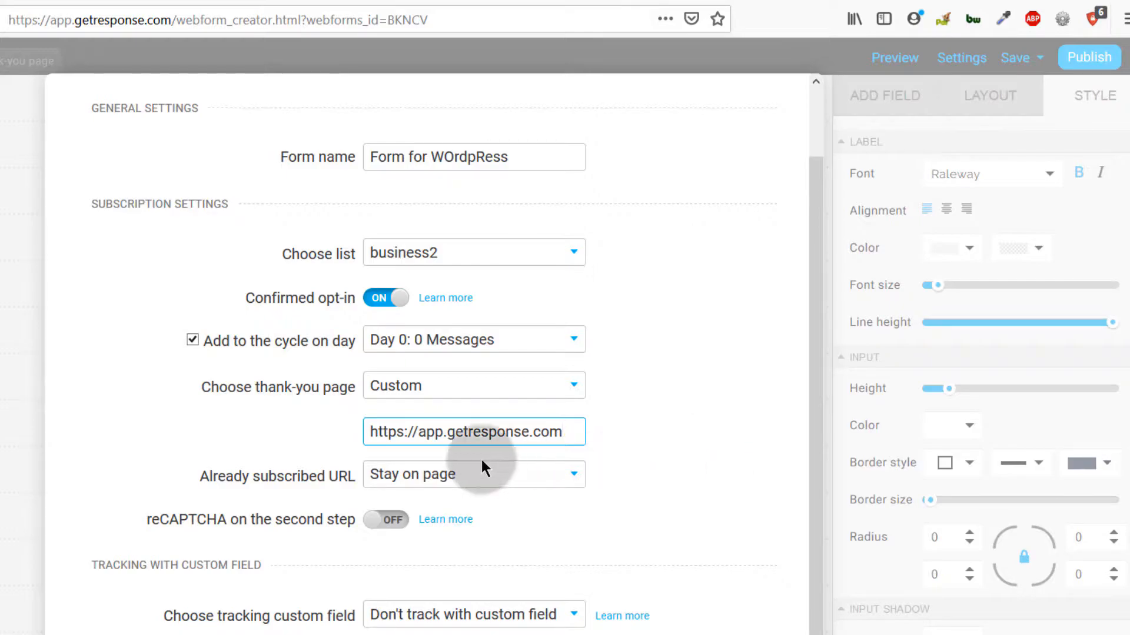
drag(373, 431, 580, 431)
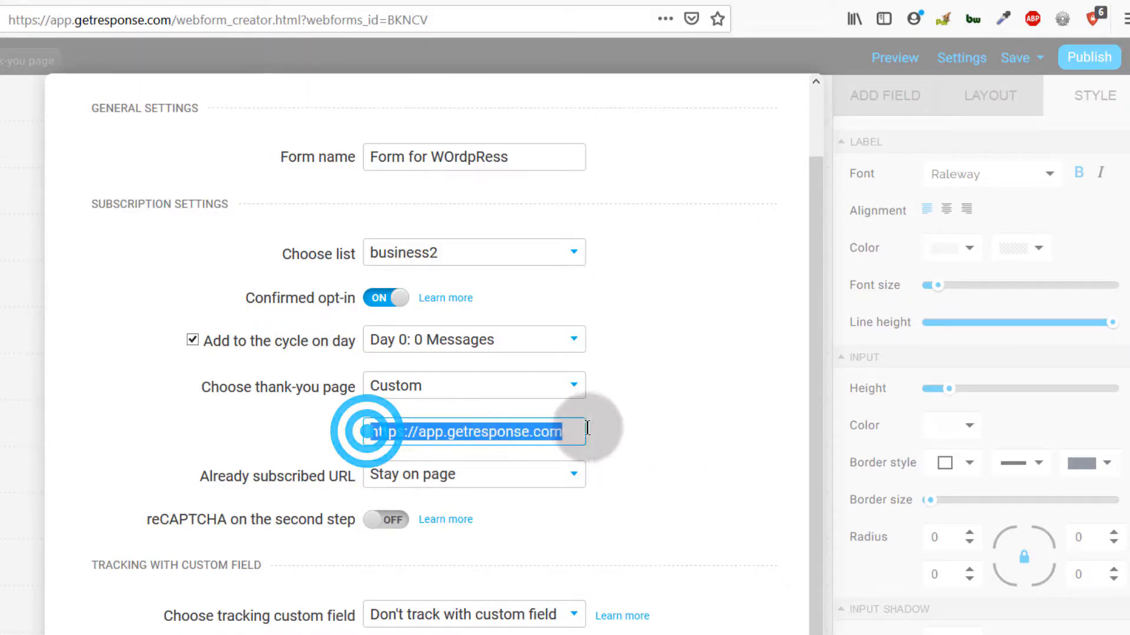
click(438, 432)
click(499, 384)
click(415, 413)
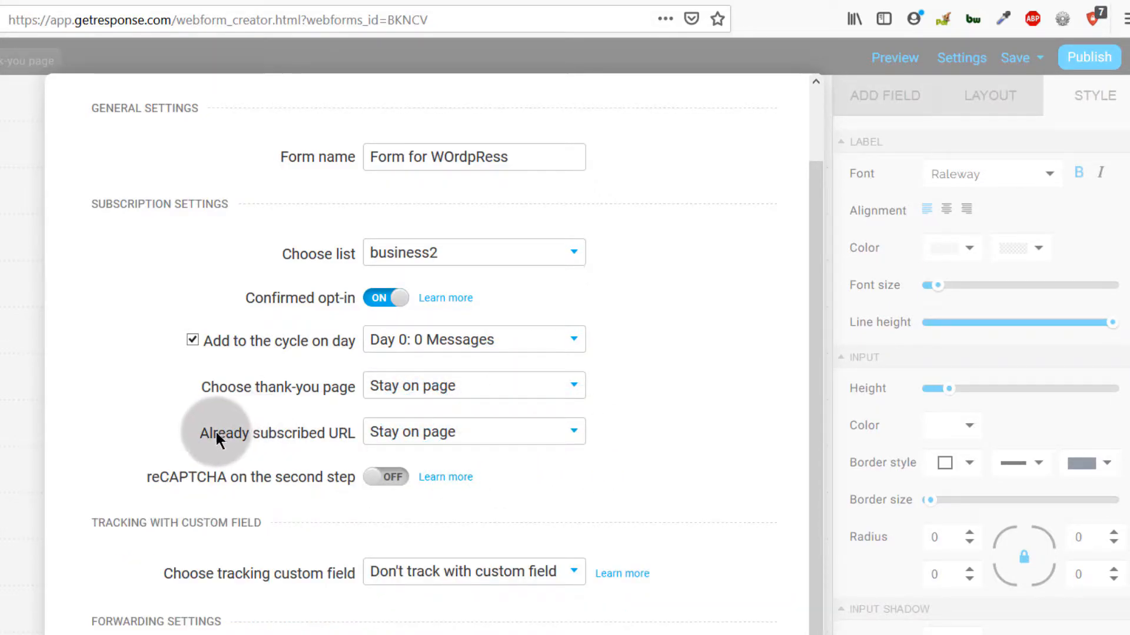
Step: Set Already subscribed URL to Custom and paste the form editor's page address
click(416, 433)
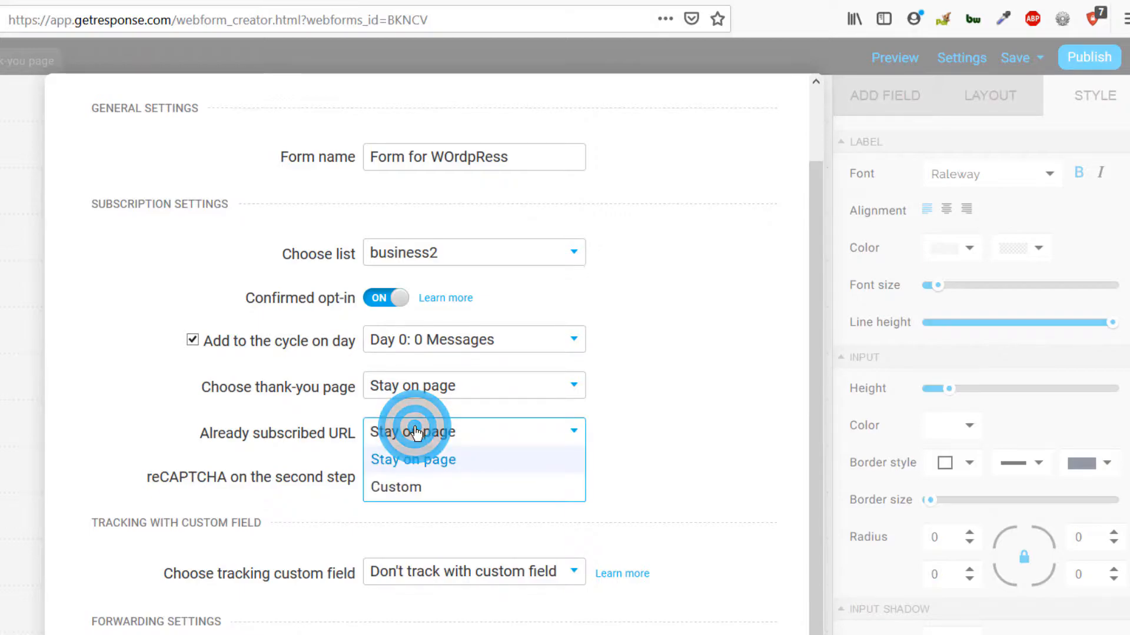
click(406, 487)
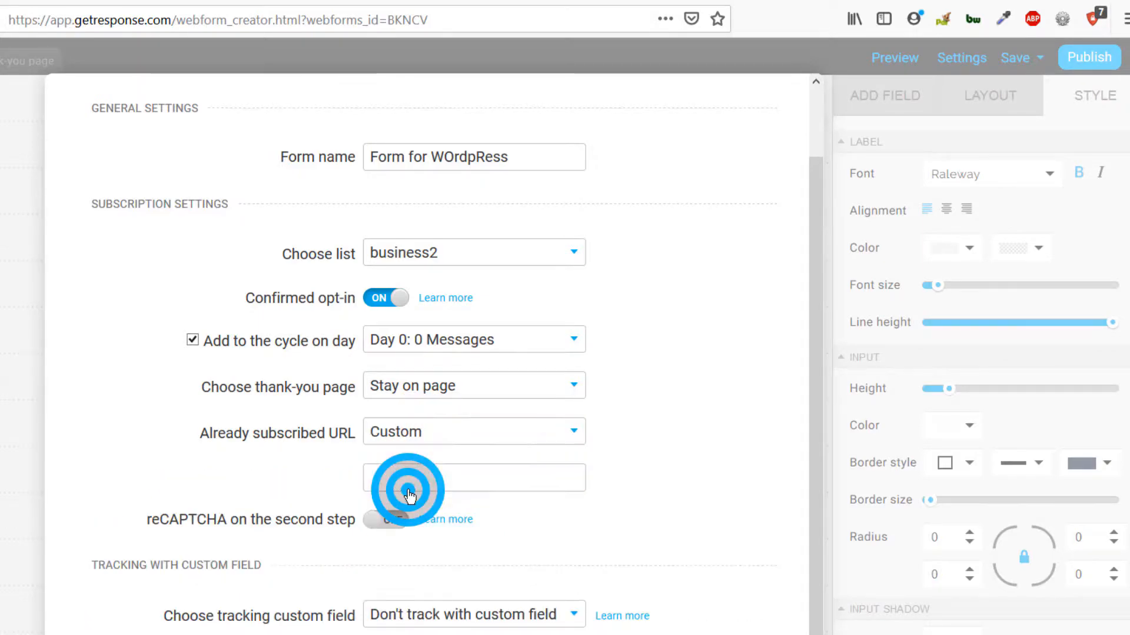
click(388, 478)
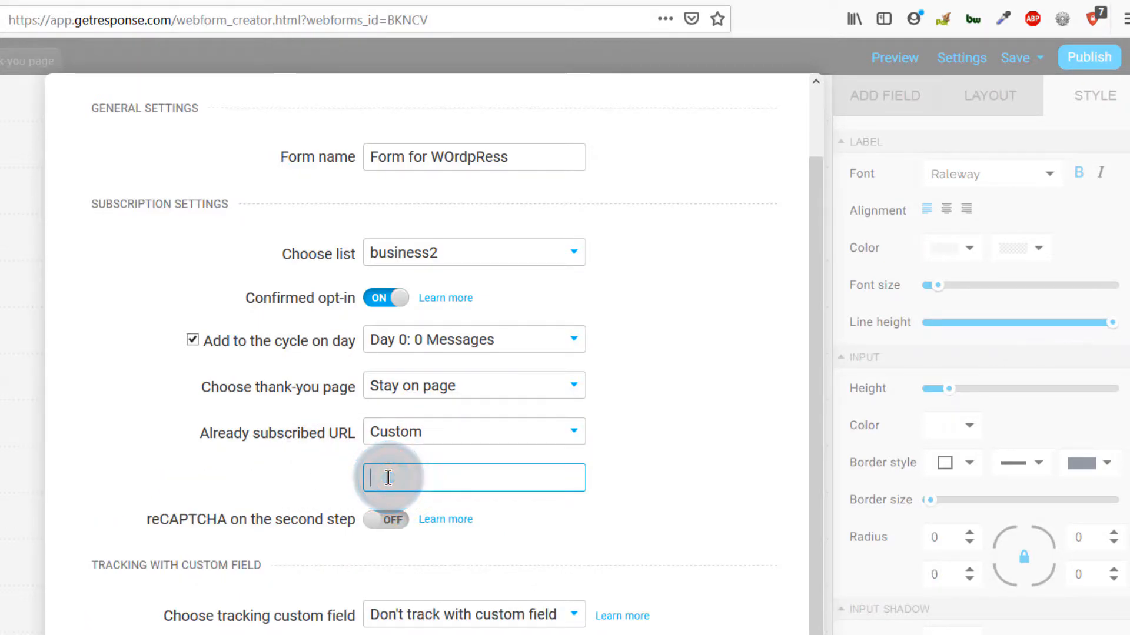
click(425, 435)
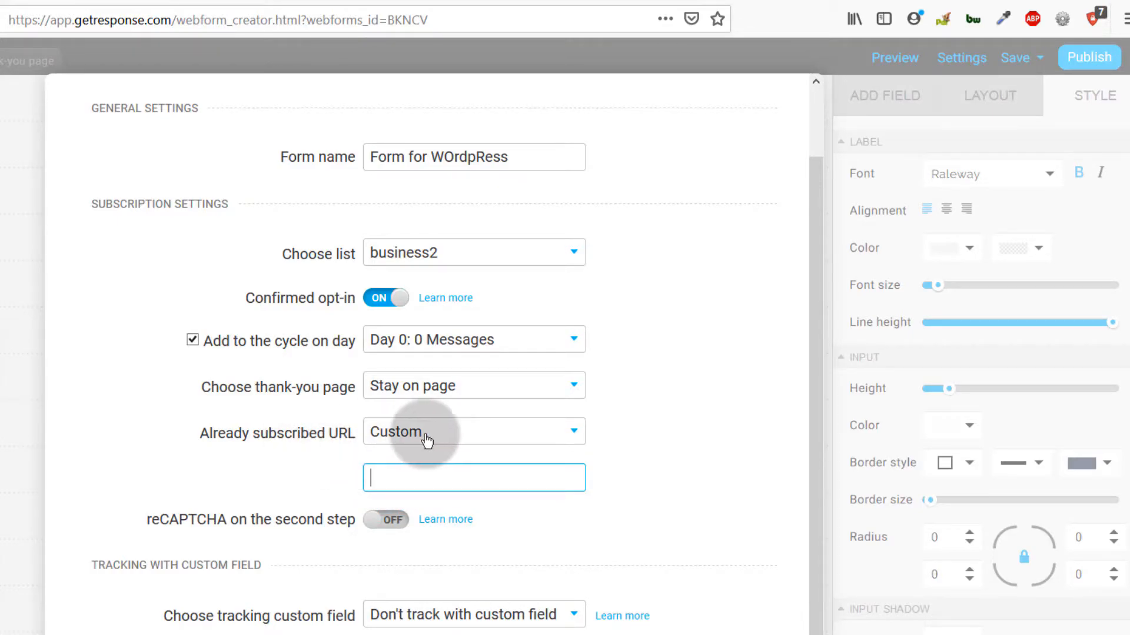
click(422, 459)
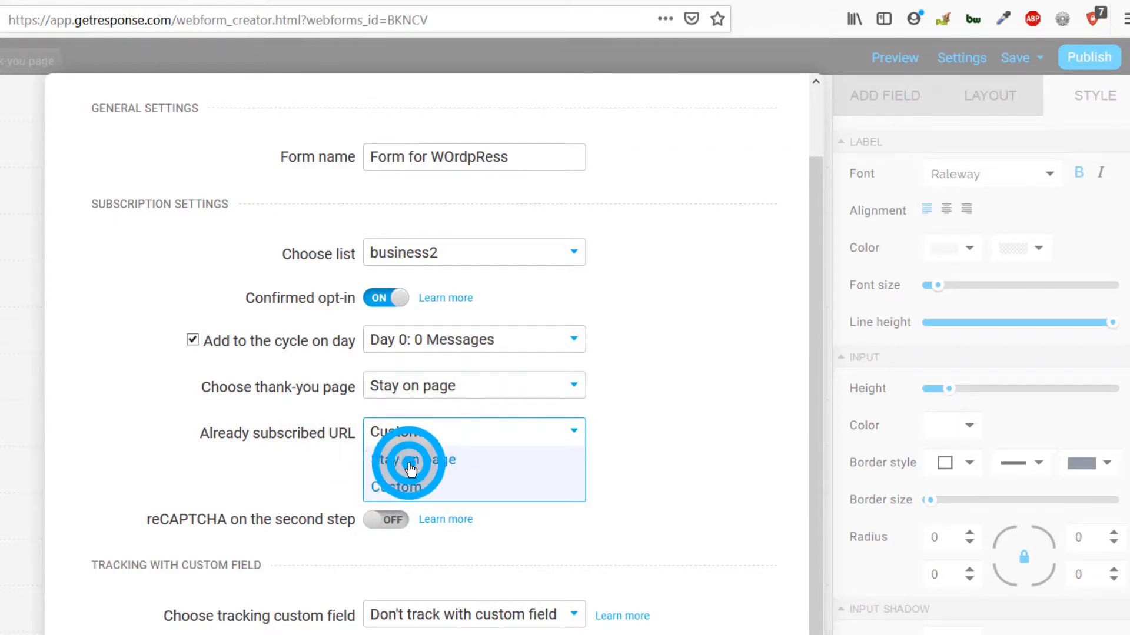
click(408, 441)
click(391, 487)
click(395, 475)
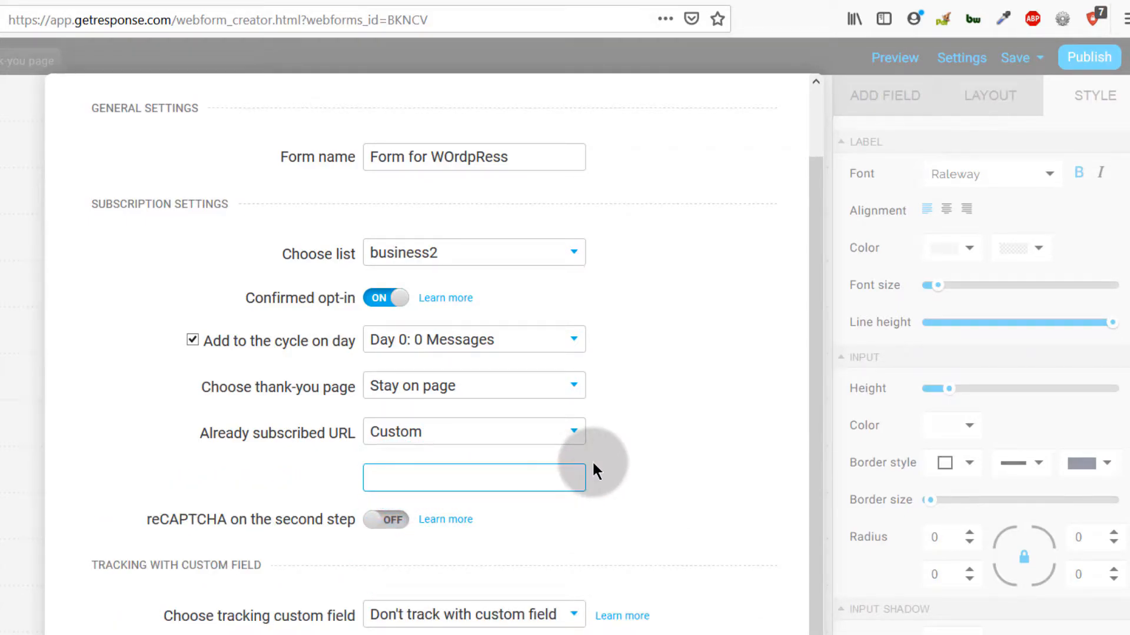
click(375, 478)
right_click(373, 478)
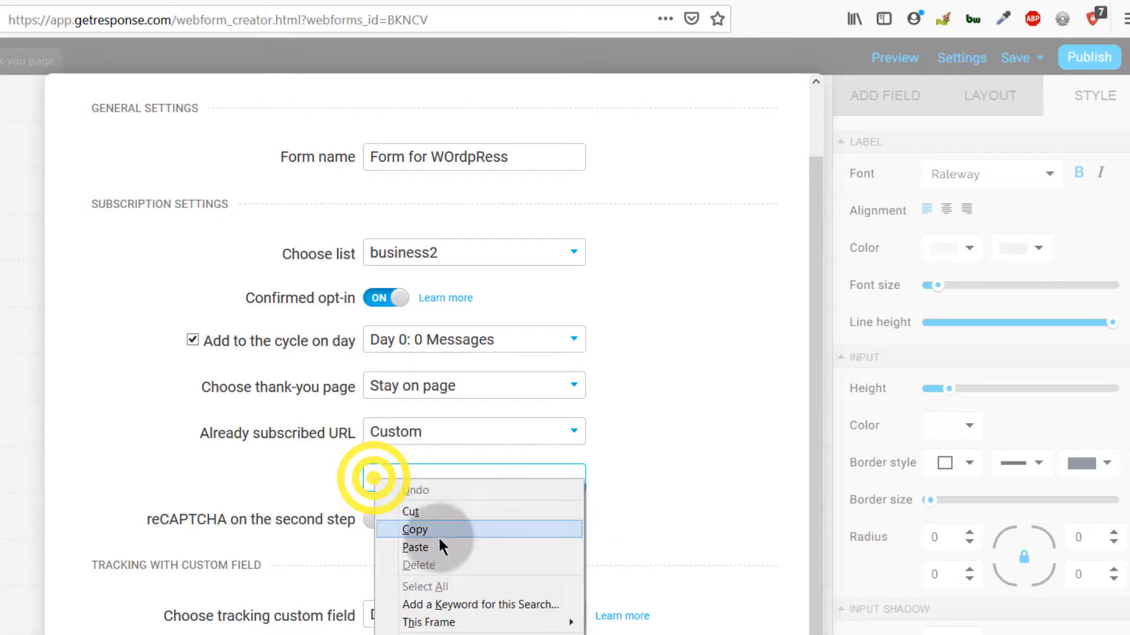
click(423, 547)
scroll(391, 488, down, 1)
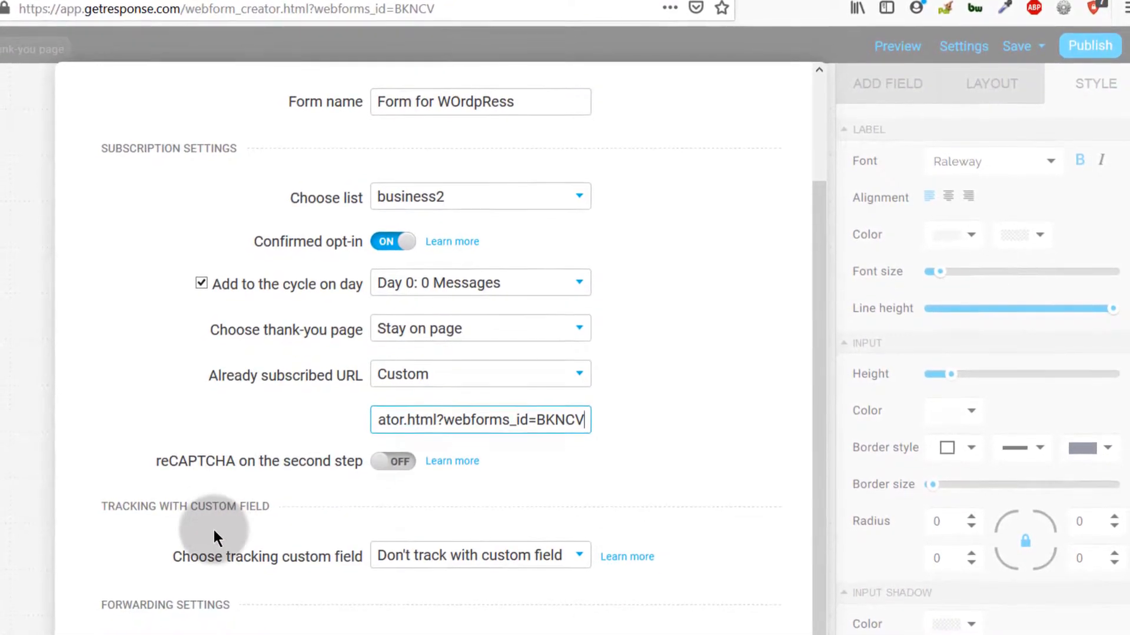
Step: Choose business_name as the tracking custom field
click(273, 555)
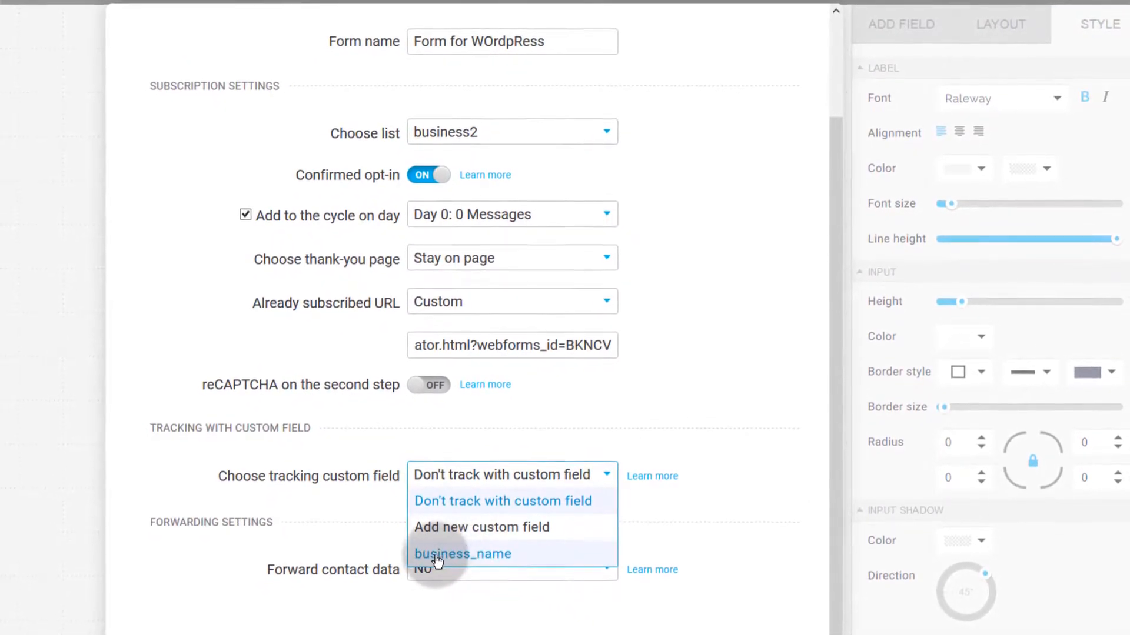
click(463, 549)
click(433, 508)
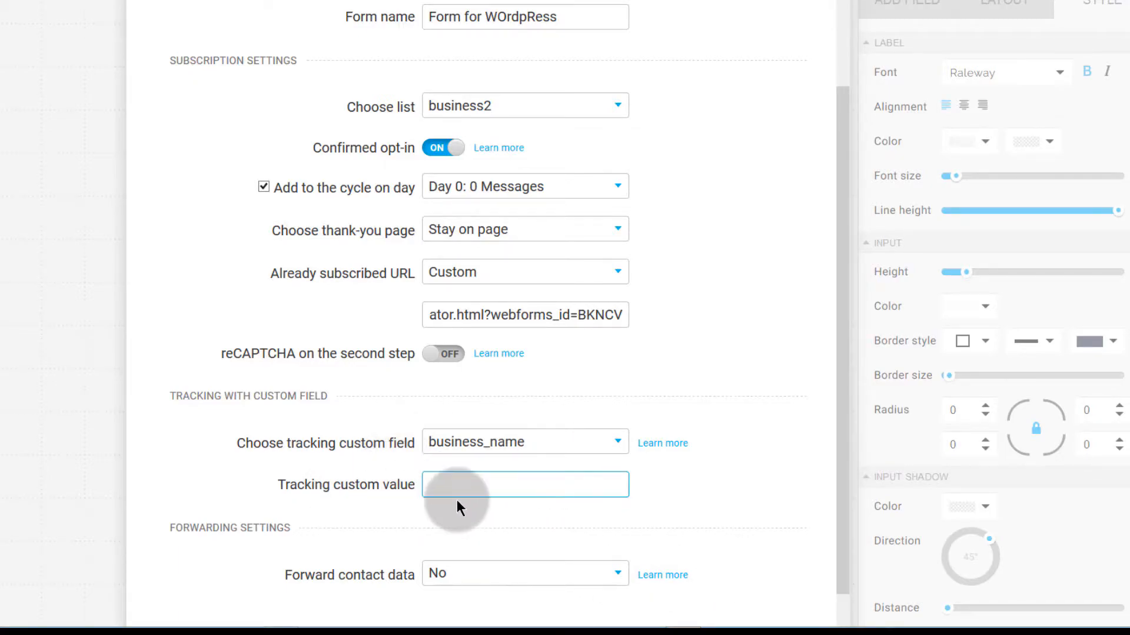
click(484, 445)
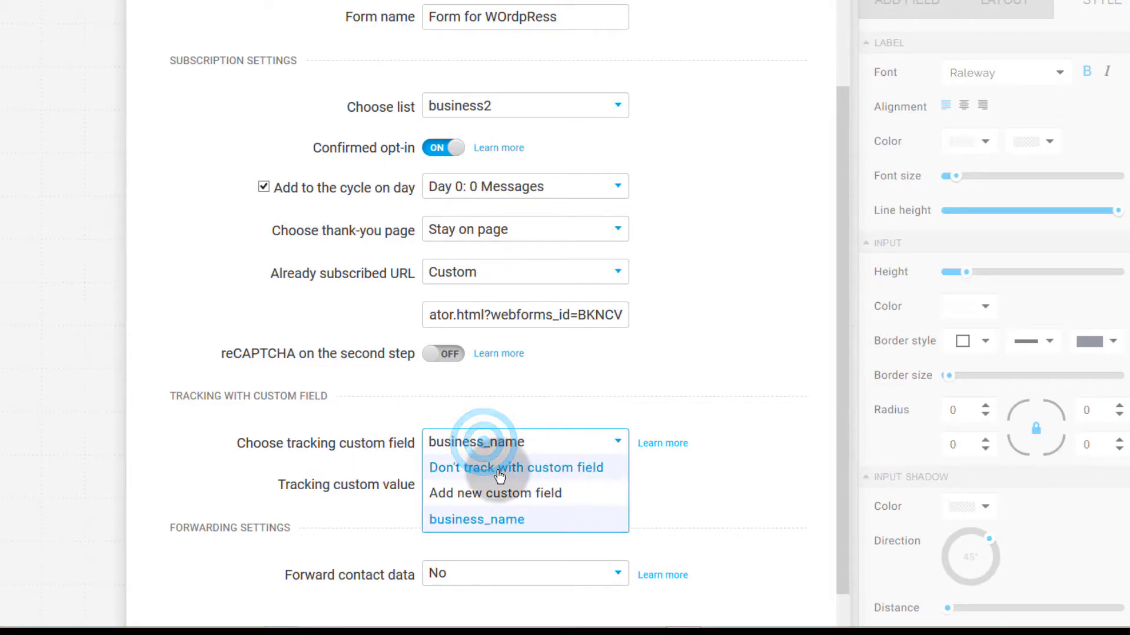
click(499, 469)
click(493, 445)
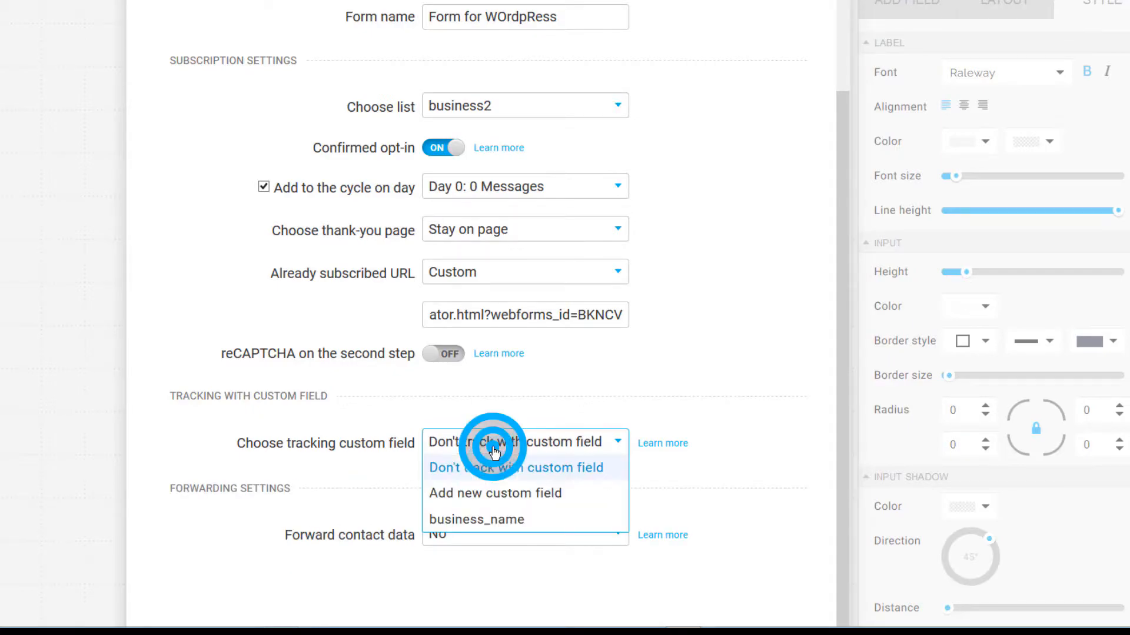
click(438, 519)
click(434, 486)
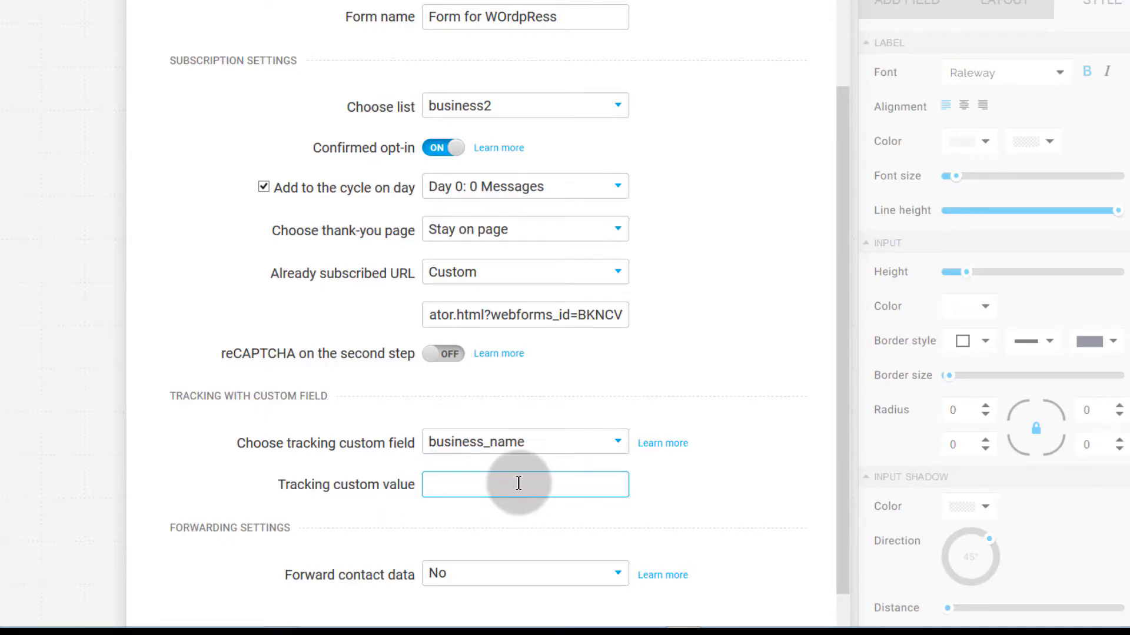
click(440, 487)
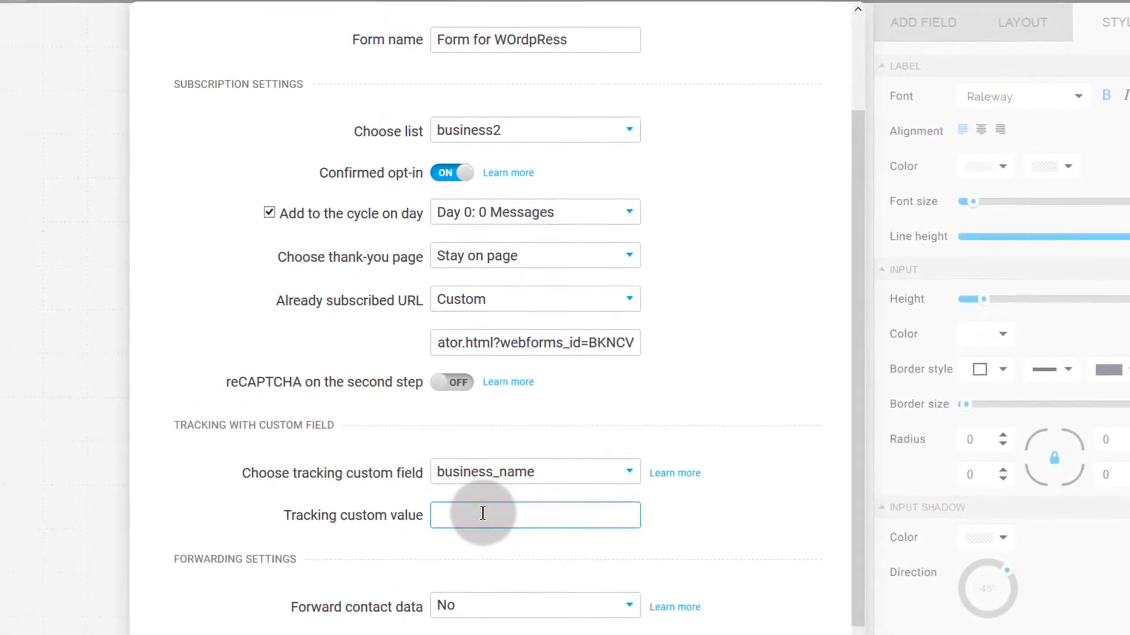
click(454, 515)
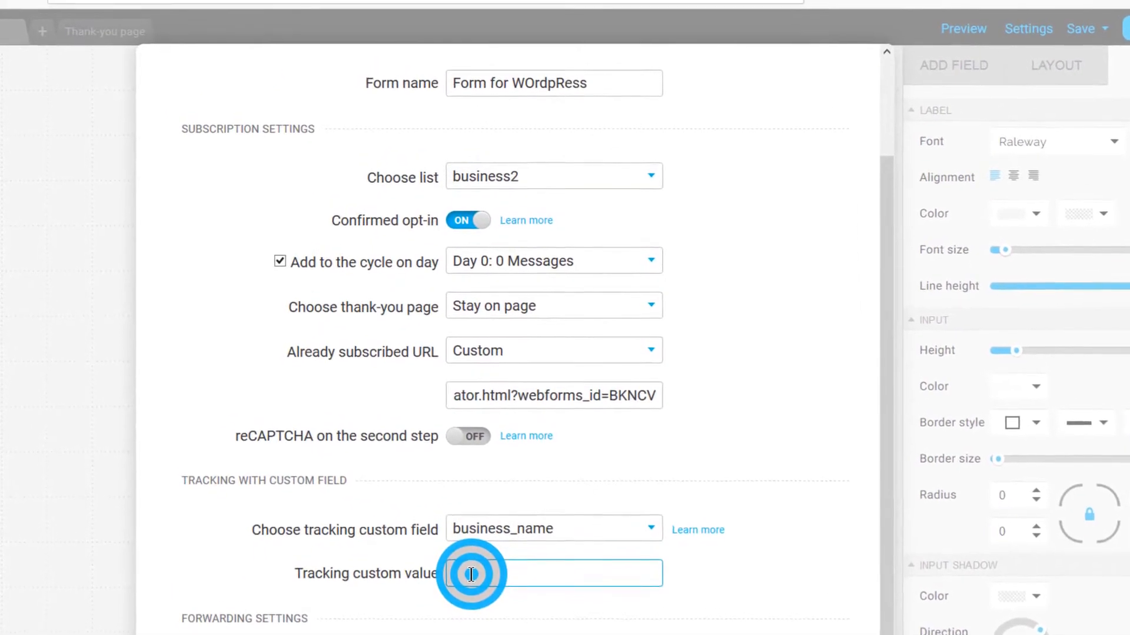
Step: Enter forWordpress as the tracking custom value and save the form settings
text(forWordpres)
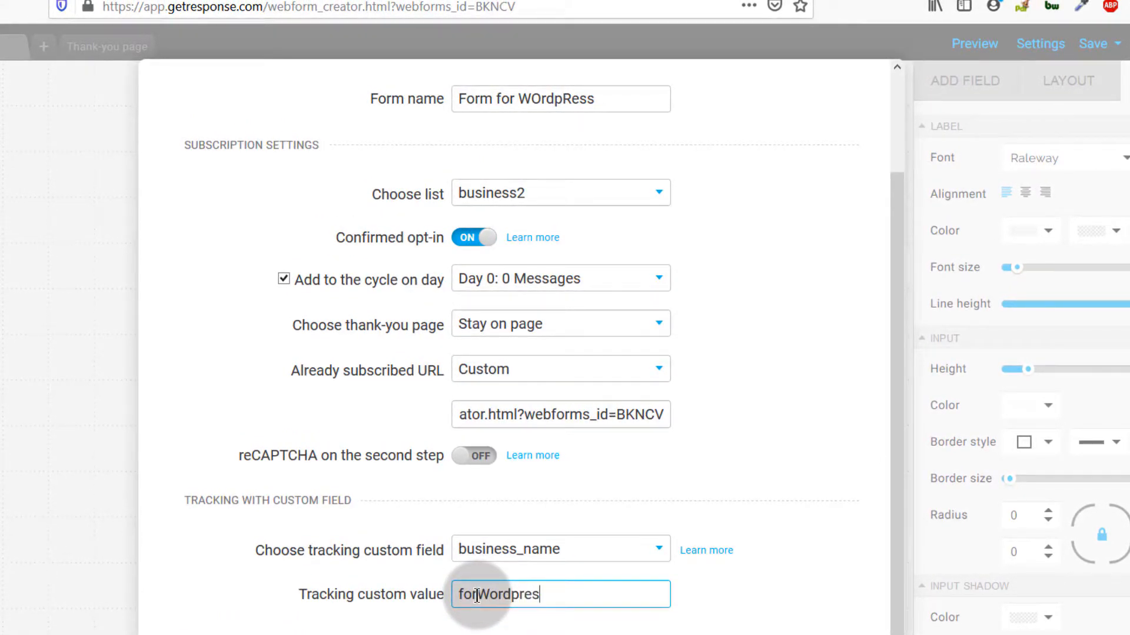
click(595, 623)
scroll(594, 623, down, 1)
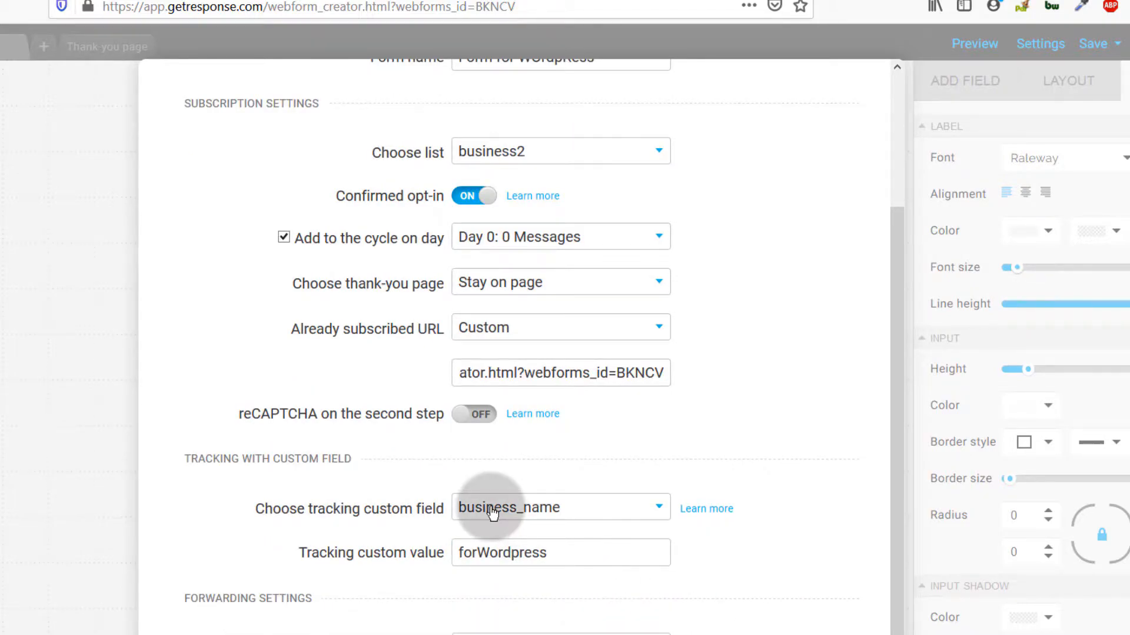
scroll(493, 513, up, 4)
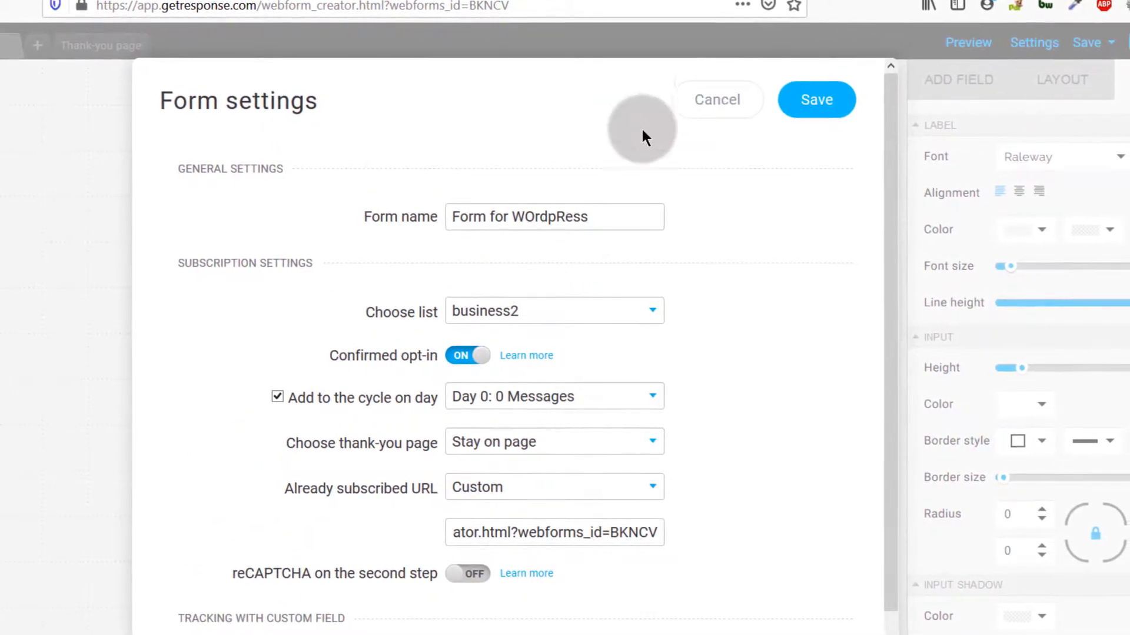
click(818, 101)
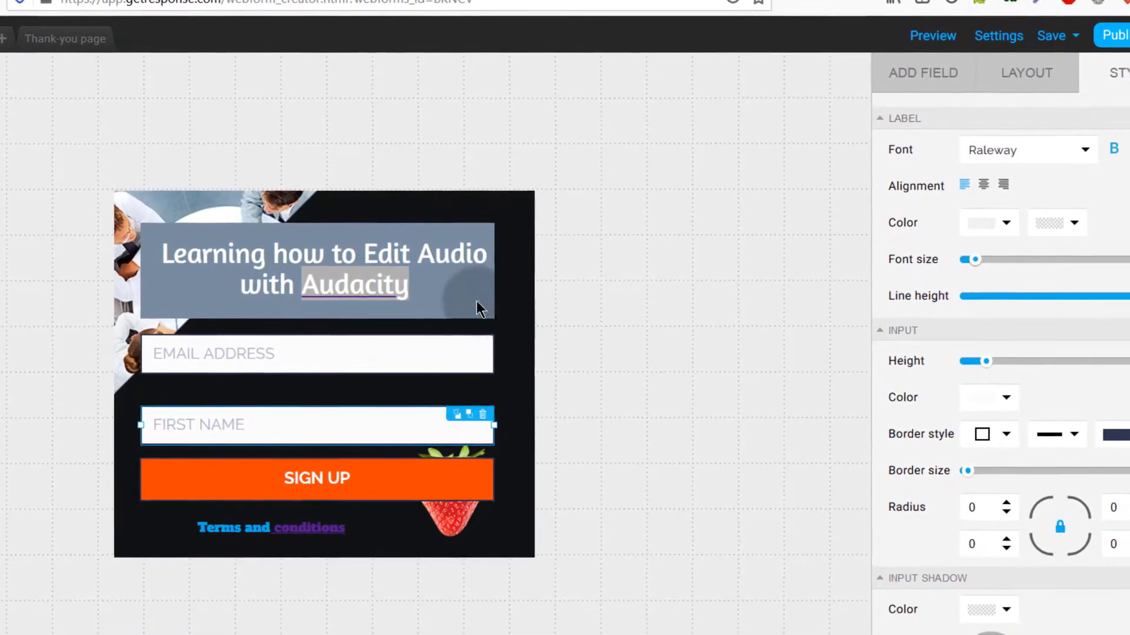
click(396, 292)
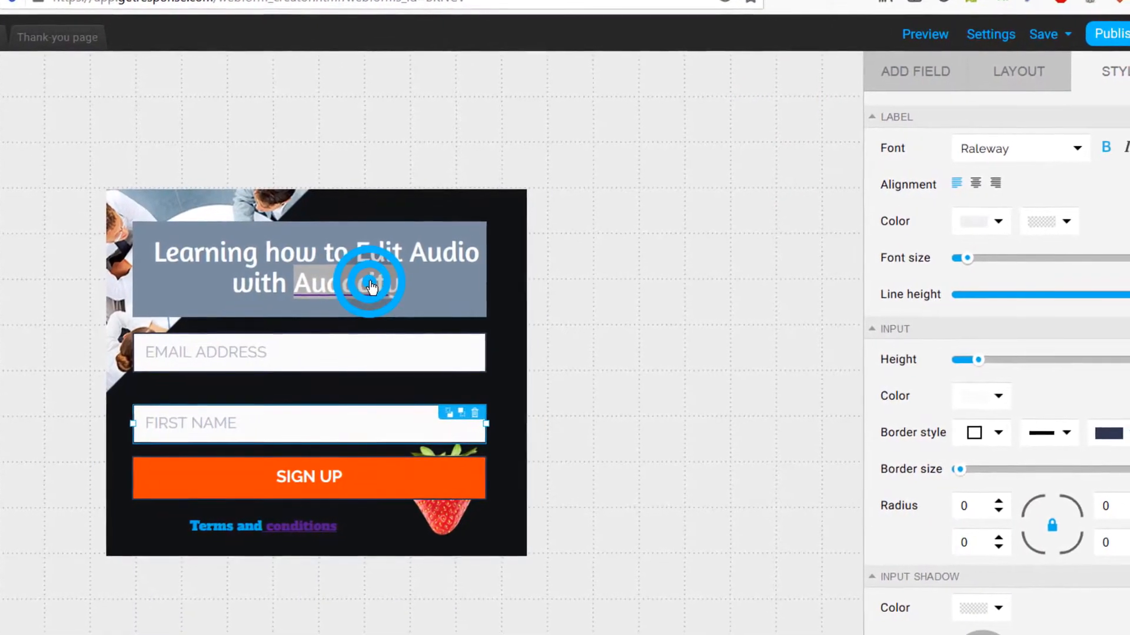
Step: Publish the form and copy its JavaScript embed code
click(507, 320)
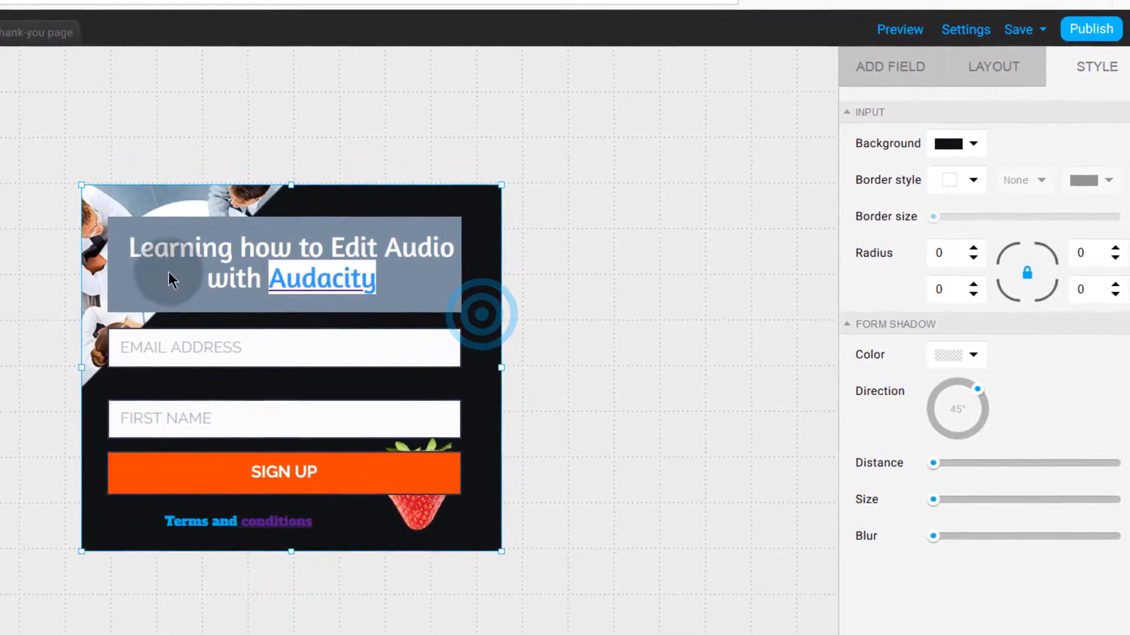
click(170, 271)
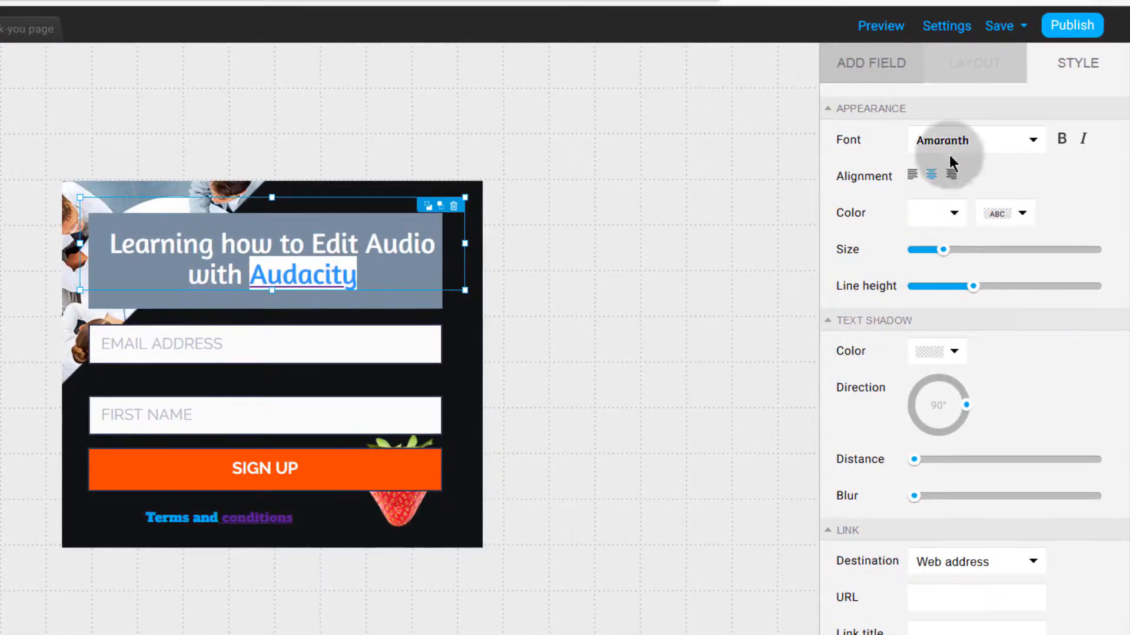
click(1072, 27)
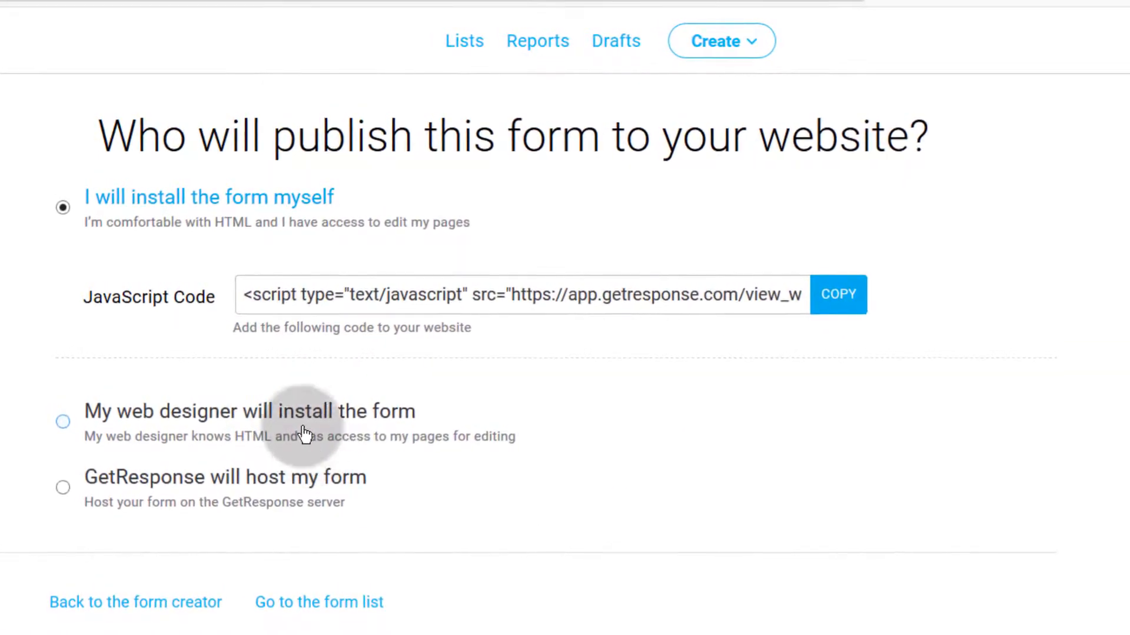
drag(248, 298, 920, 297)
right_click(705, 298)
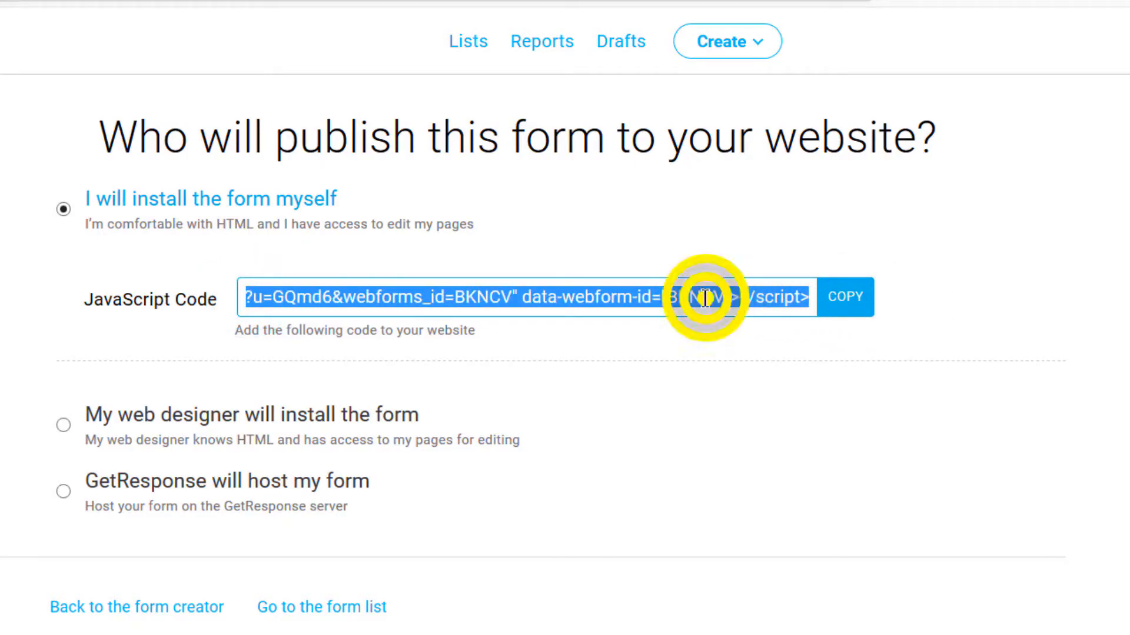
click(757, 361)
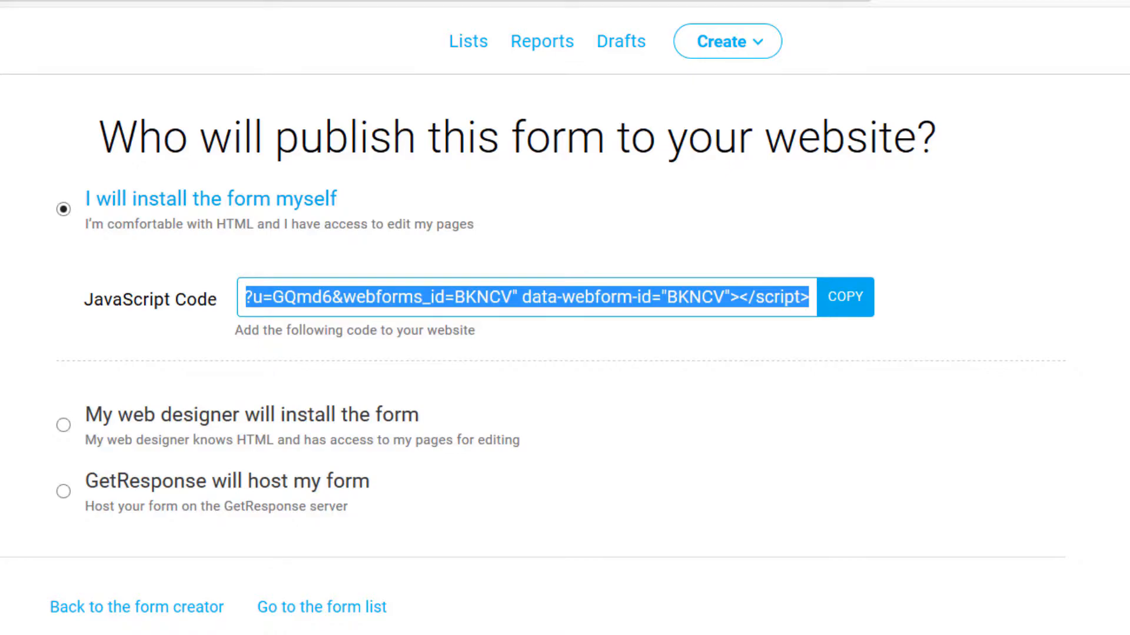
Step: Paste the embed code into a blank Notepad document
click(320, 556)
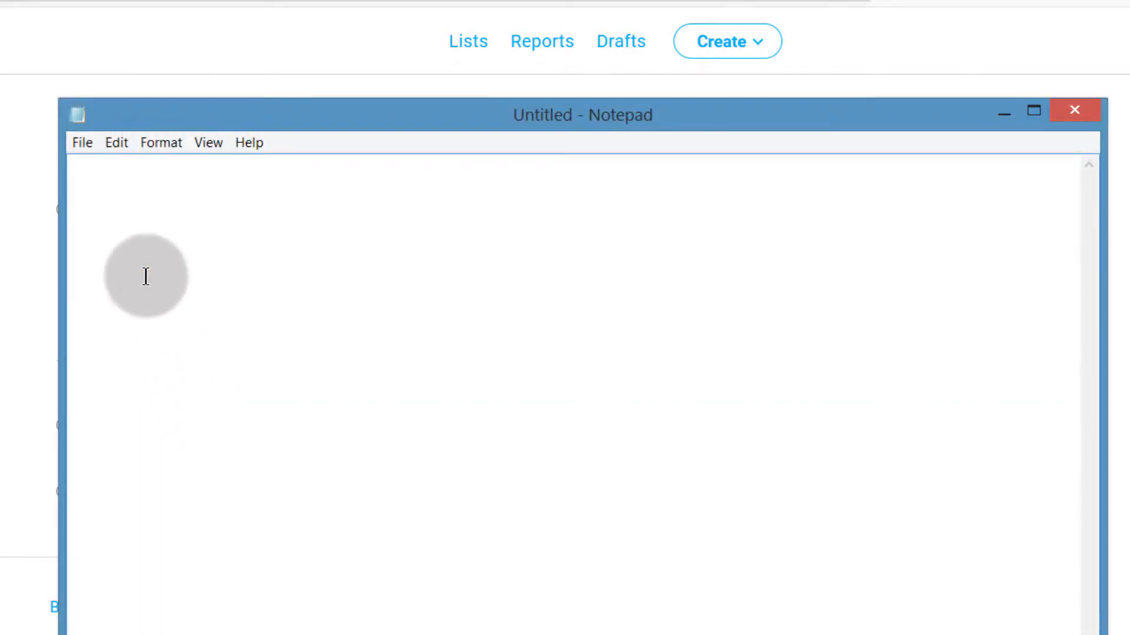
right_click(147, 273)
click(194, 354)
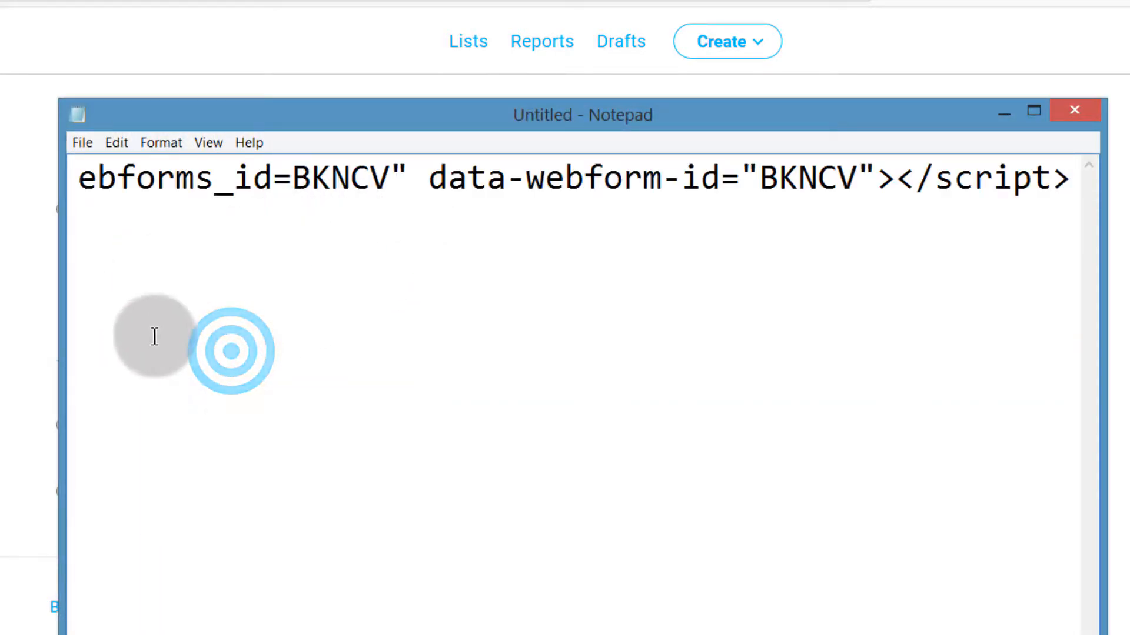
drag(765, 634, 72, 634)
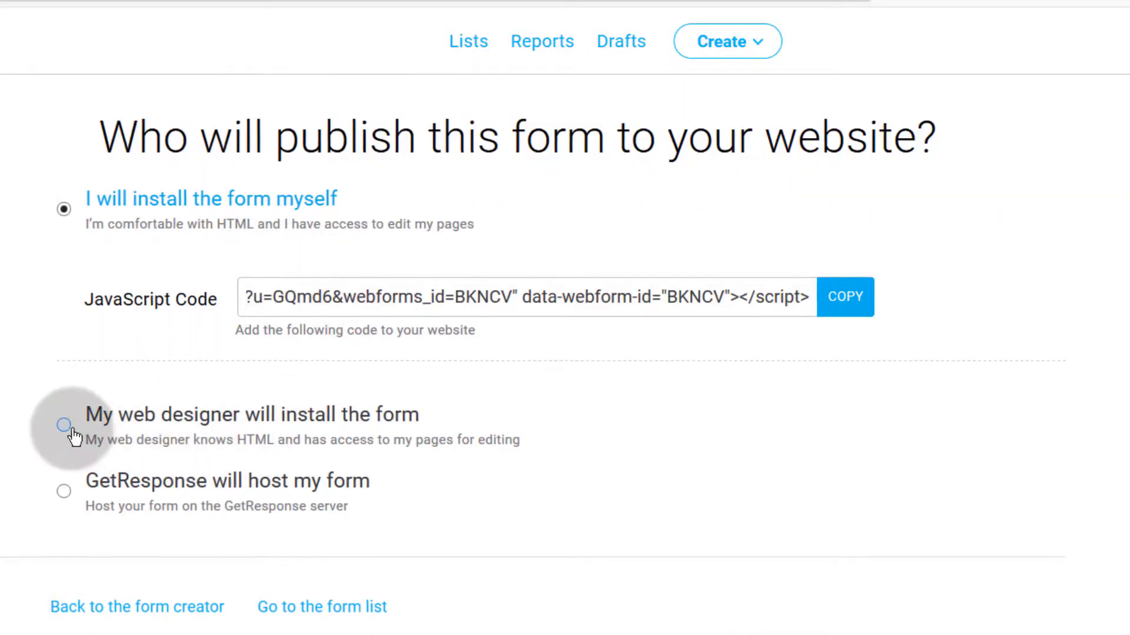
Step: Choose 'My web designer will install the form' and review its designer email and message fields
click(65, 425)
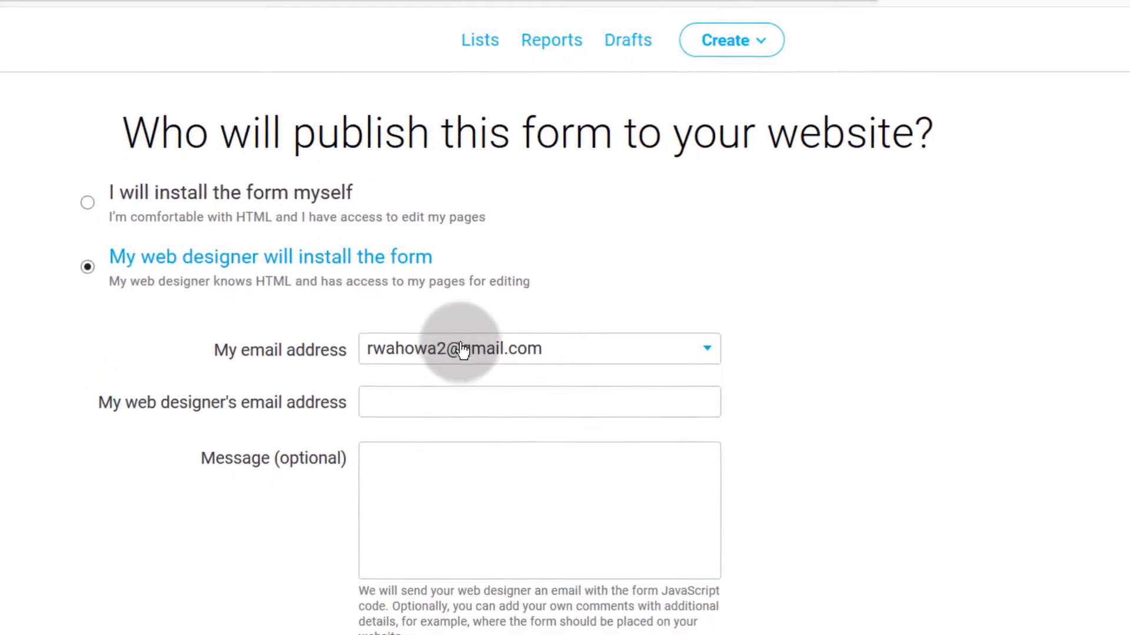
click(381, 404)
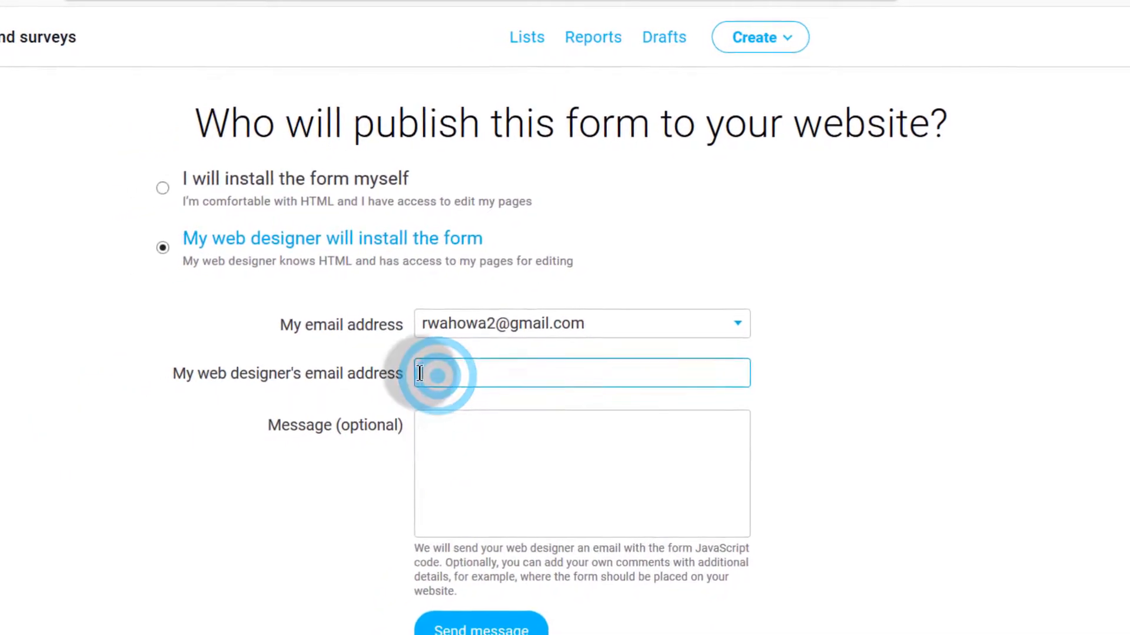
click(449, 440)
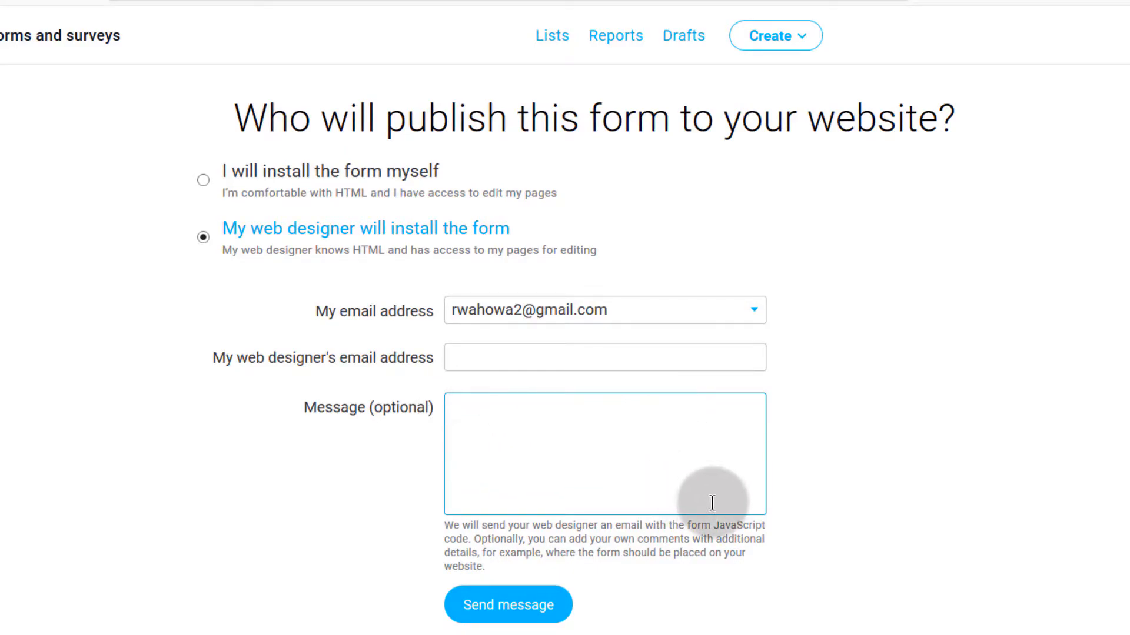
scroll(648, 575, down, 3)
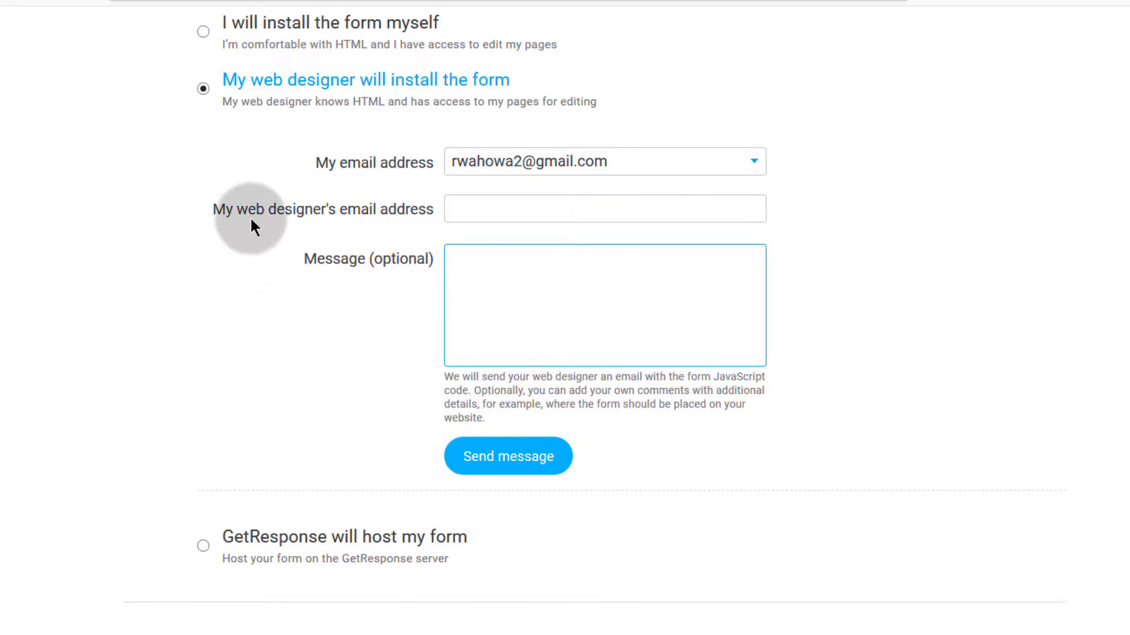
scroll(251, 220, up, 3)
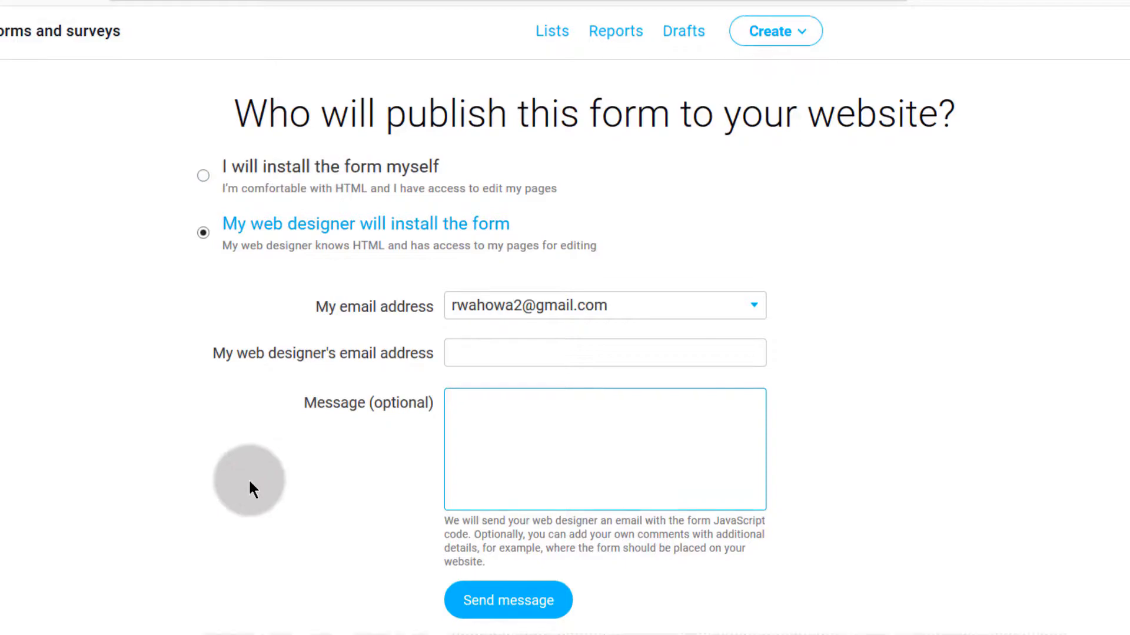
scroll(250, 486, down, 3)
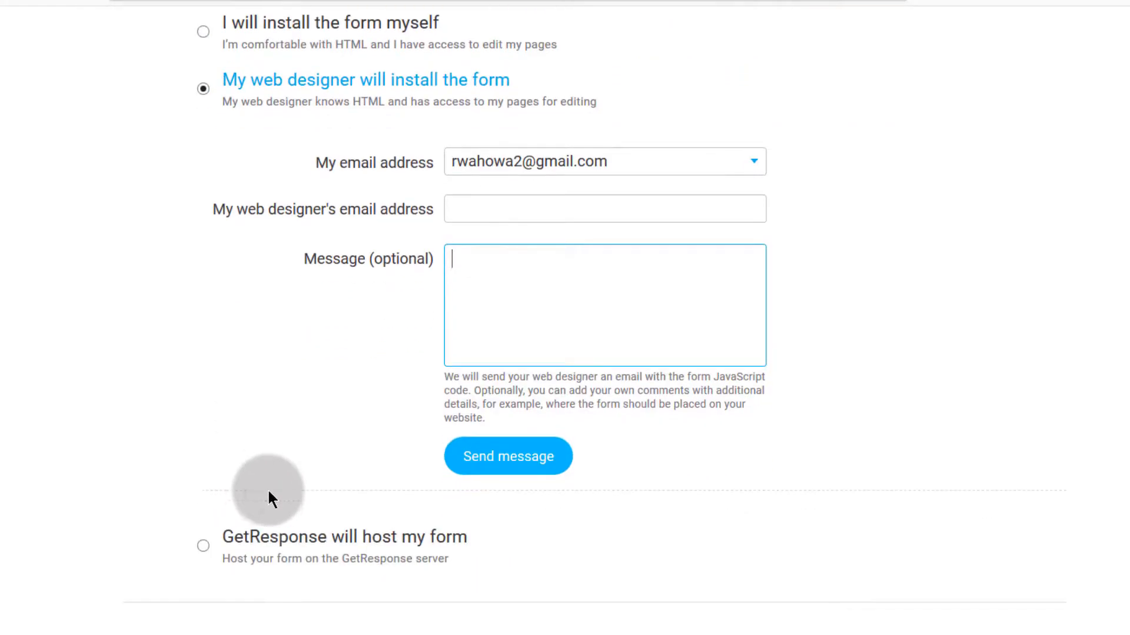
Step: Choose 'GetResponse will host my form' and copy the hosted form link
click(203, 545)
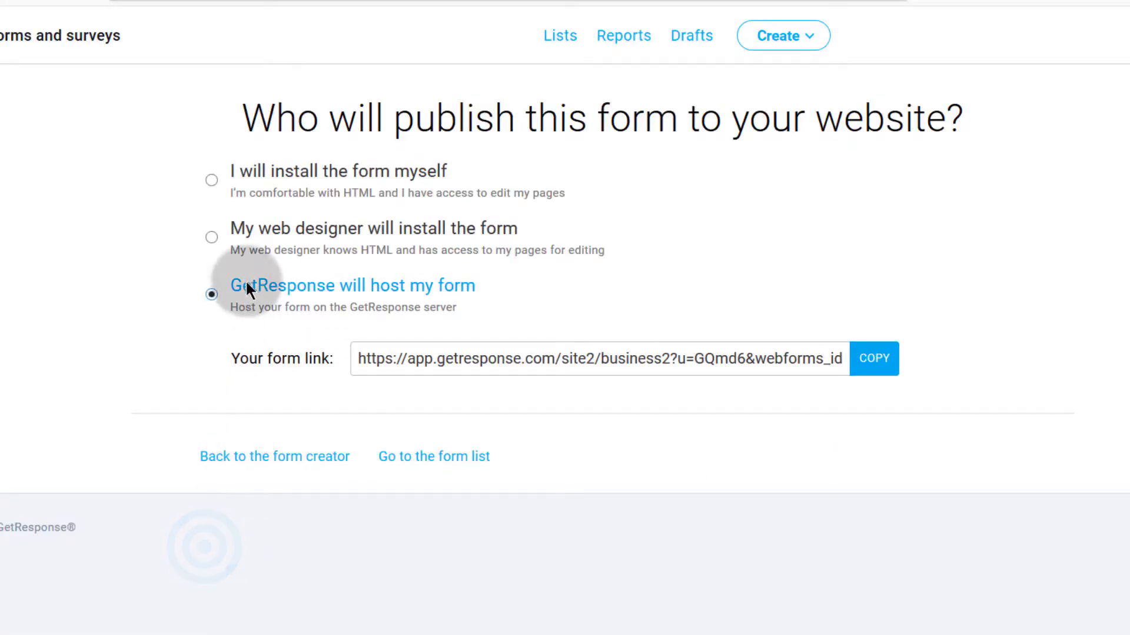
click(497, 359)
right_click(497, 359)
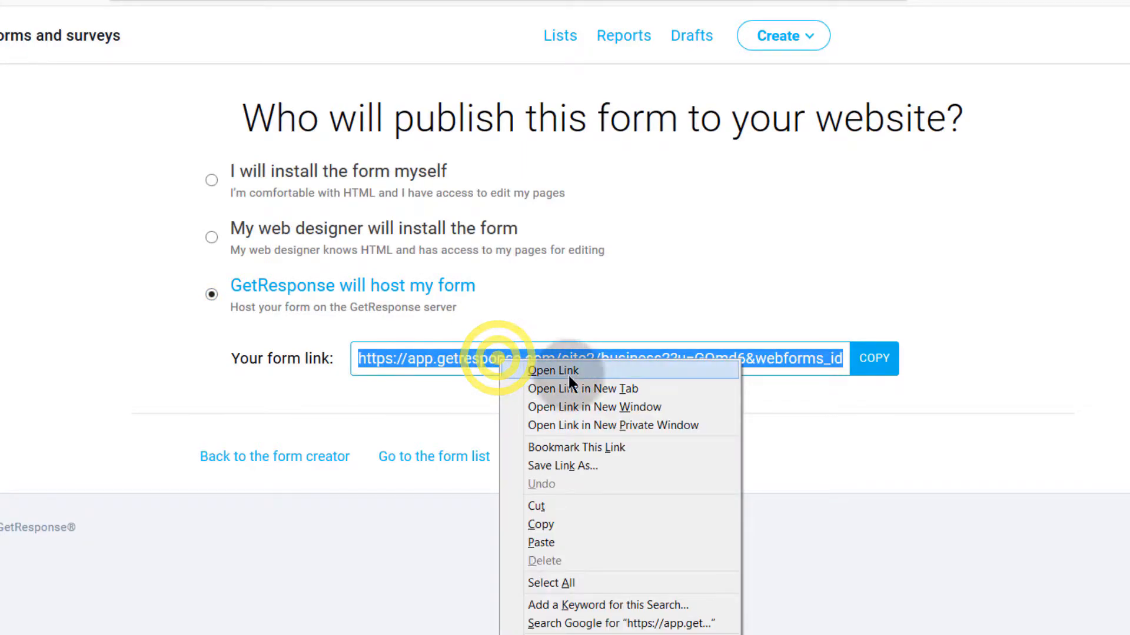
click(545, 528)
Step: Preview the hosted form link in a new tab, then close the preview tabs
click(339, 1)
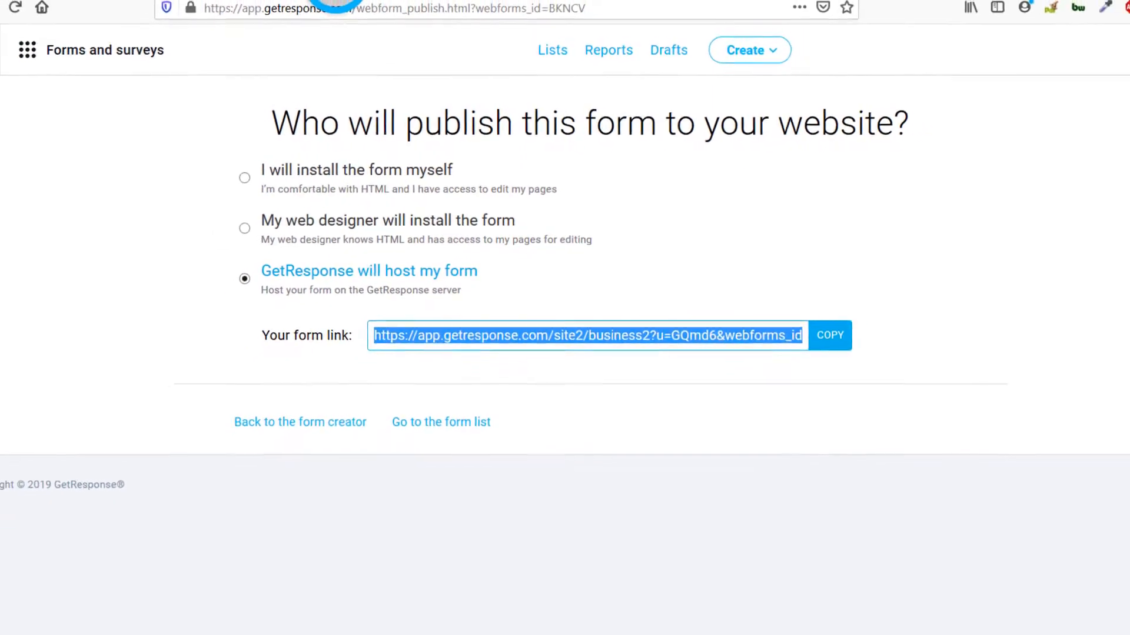
right_click(326, 20)
click(385, 93)
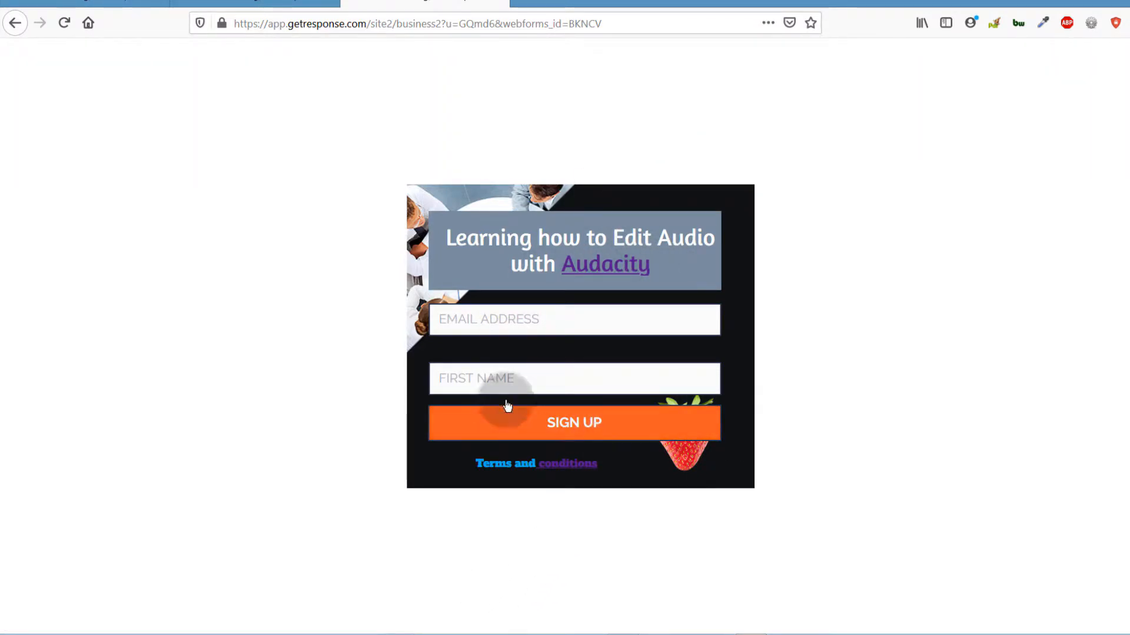
click(497, 0)
click(327, 0)
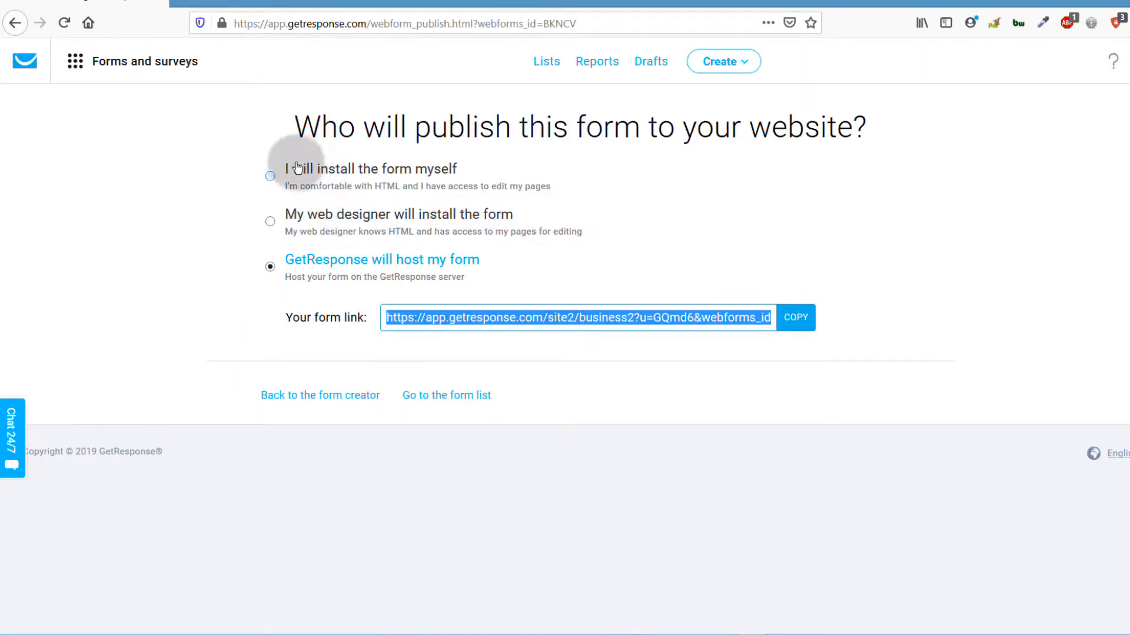
Step: Switch back to 'I will install the form myself' and copy the JavaScript embed code
click(316, 175)
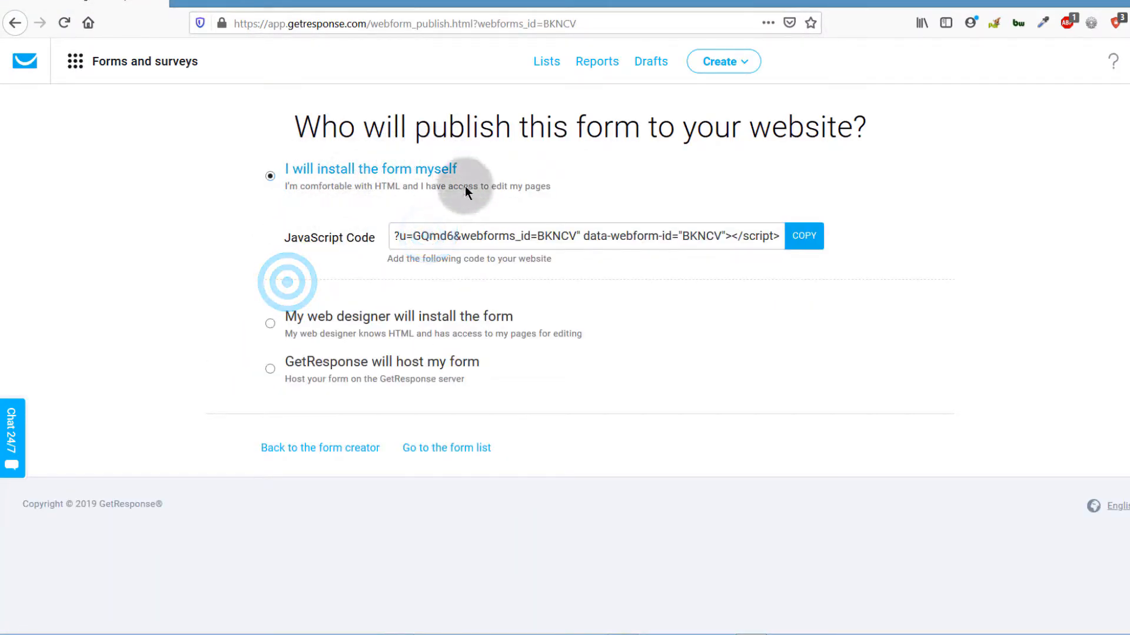
click(804, 241)
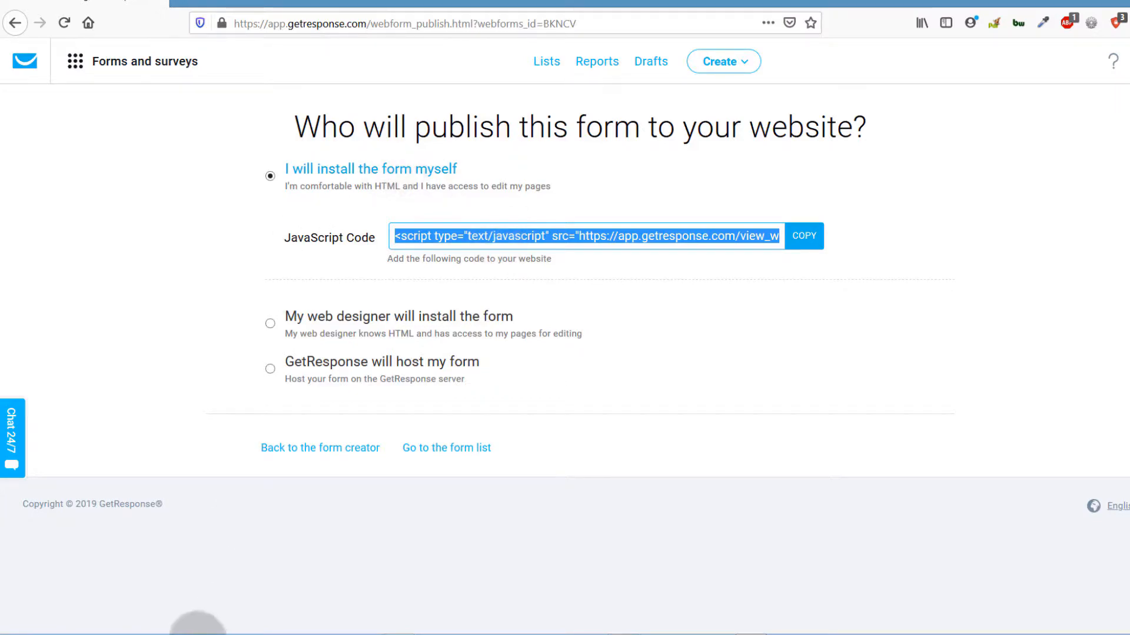
mouse_move(262, 633)
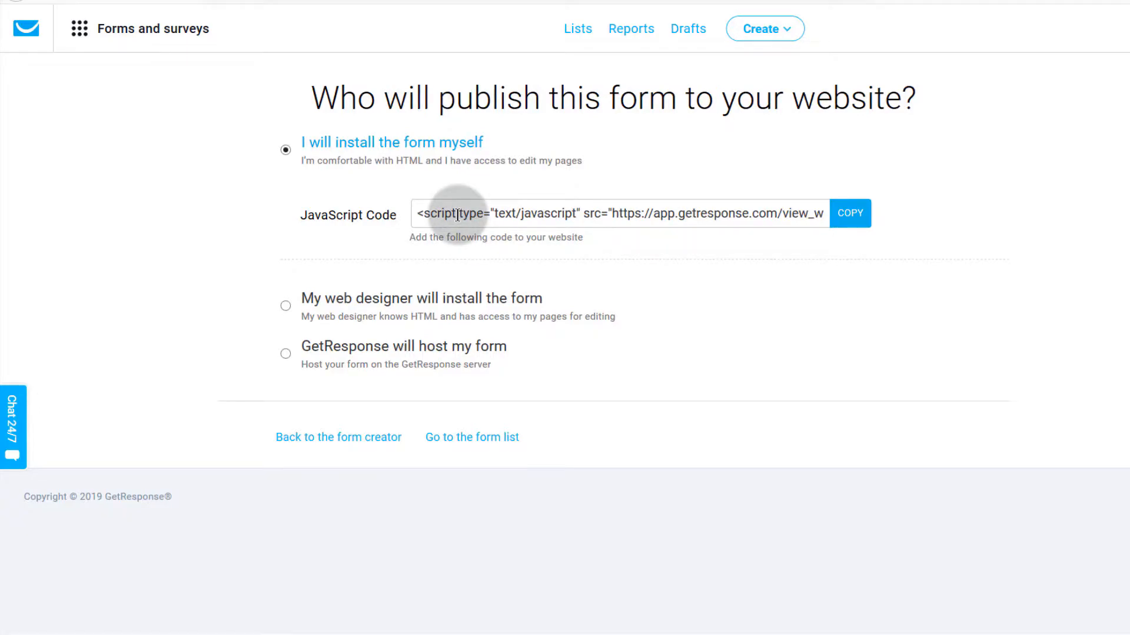
click(418, 211)
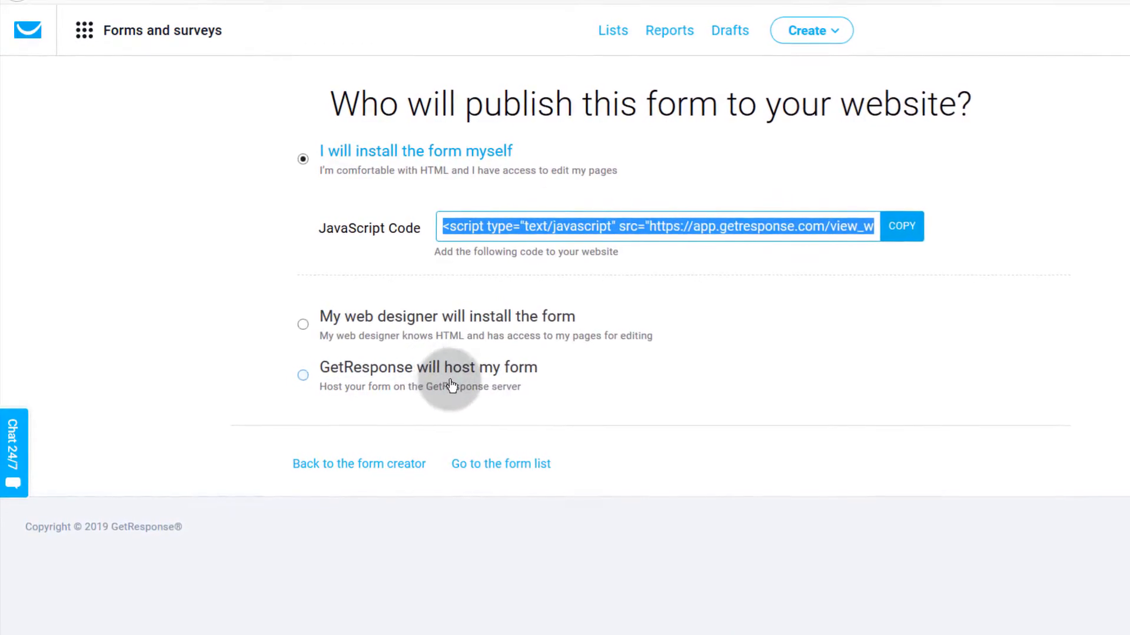
Step: Check the GetResponse-hosted link, then return to self-install and copy the JavaScript code
click(325, 374)
click(495, 327)
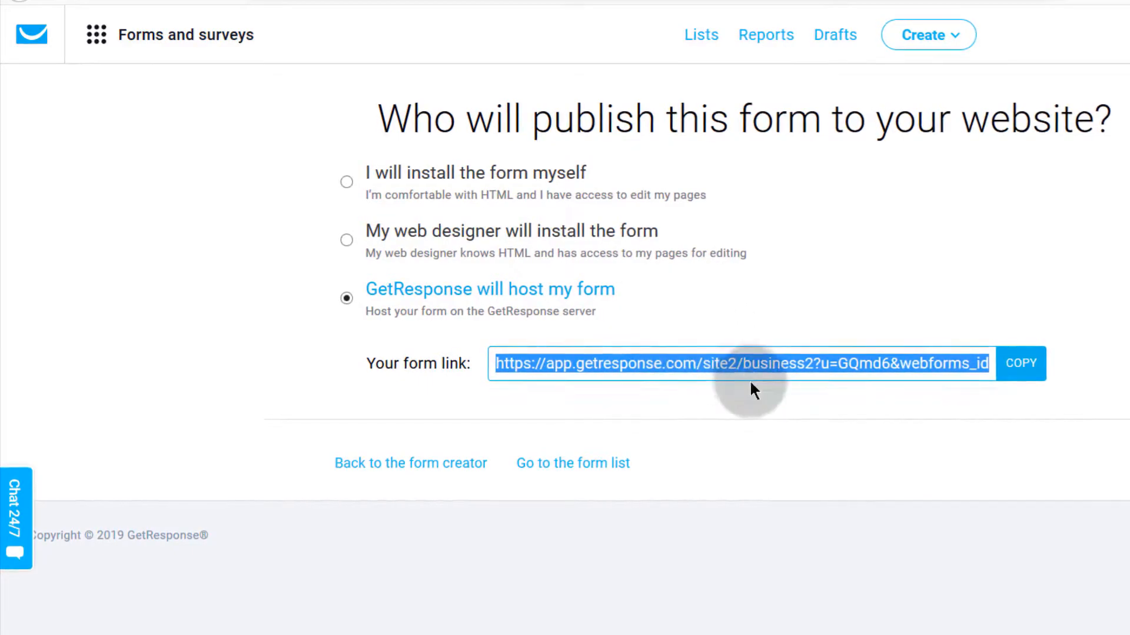
click(346, 181)
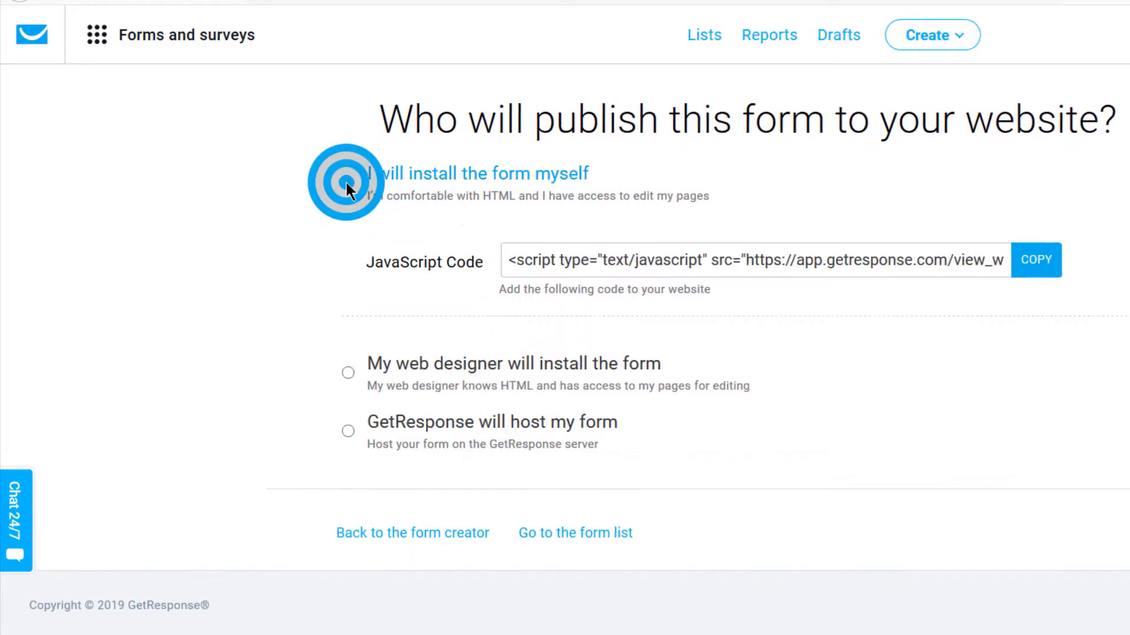
click(553, 260)
click(1053, 266)
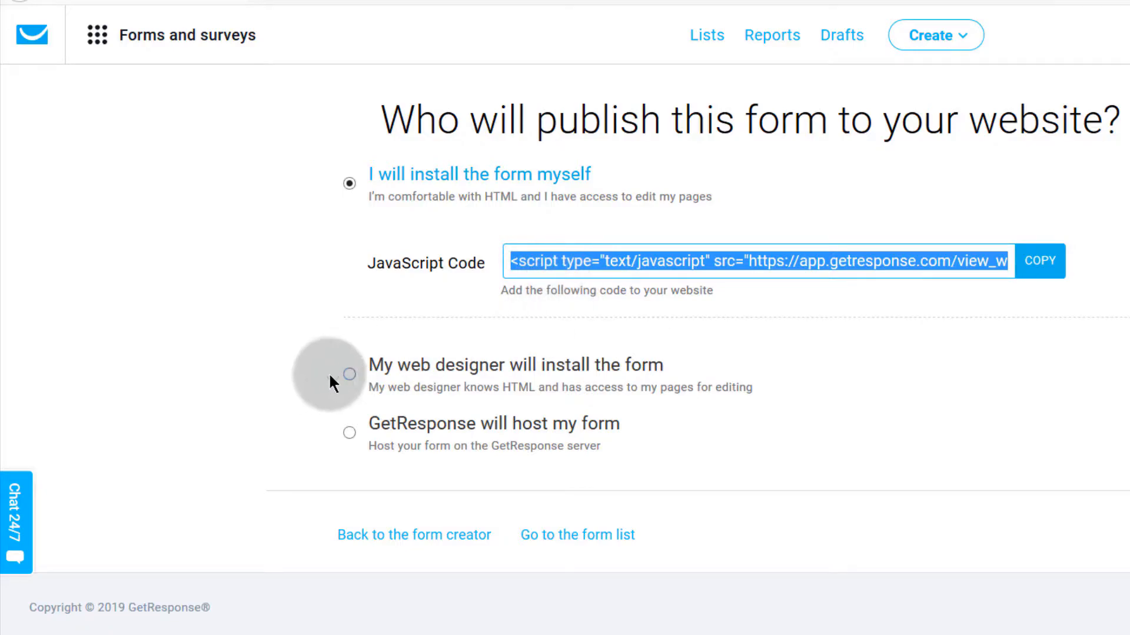
Step: Try the web-designer option, settle back on self-install, and go to the WordPress site tab
click(349, 369)
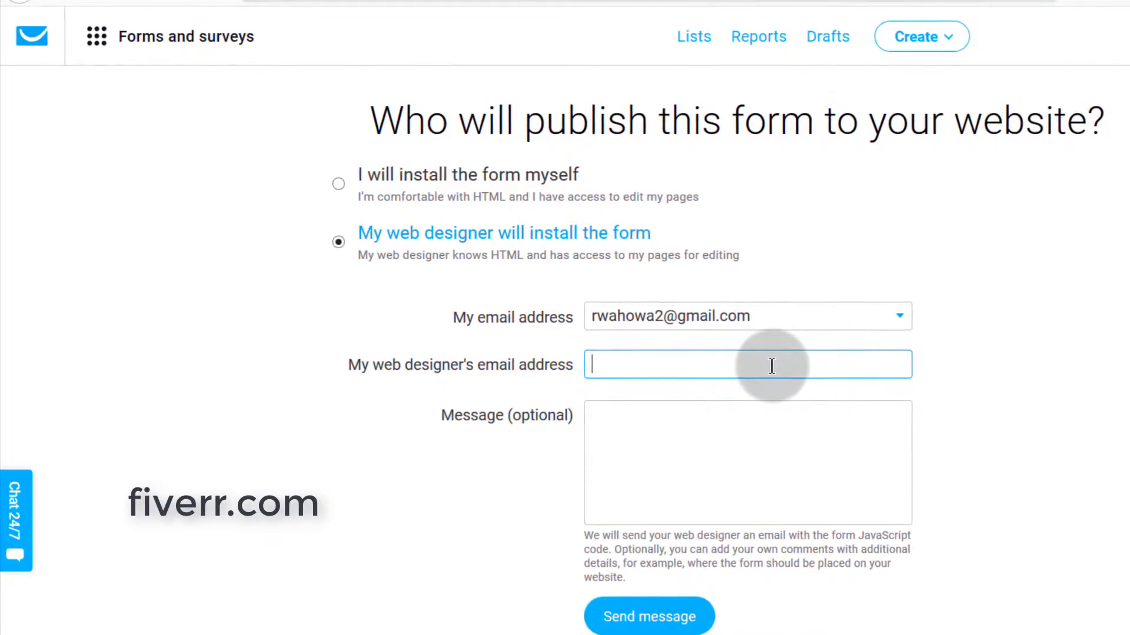
click(605, 424)
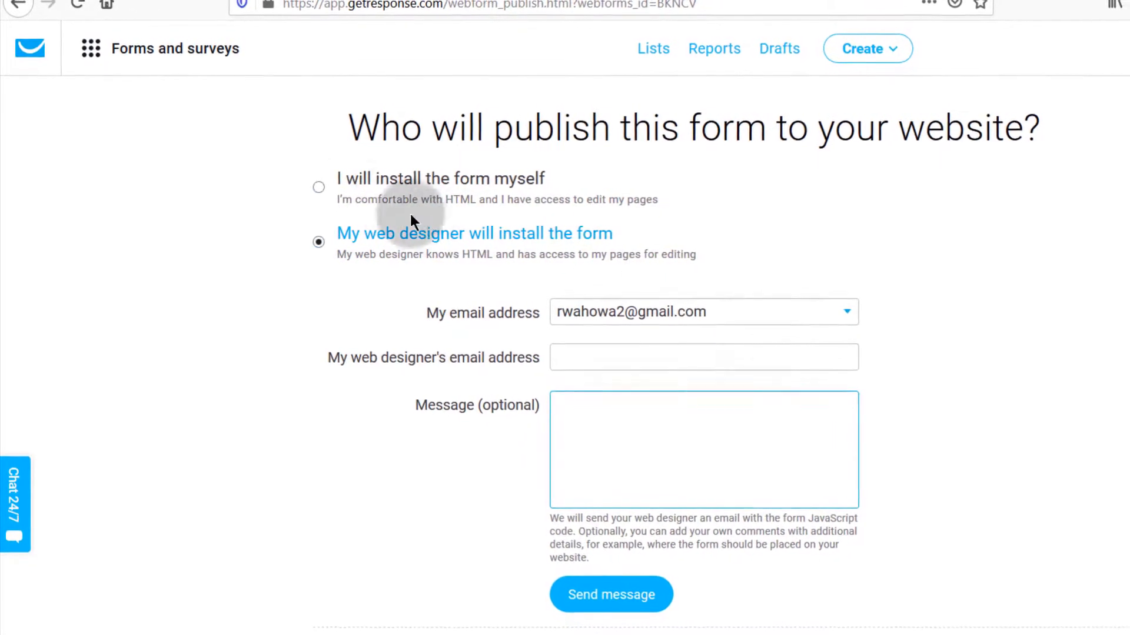
click(353, 177)
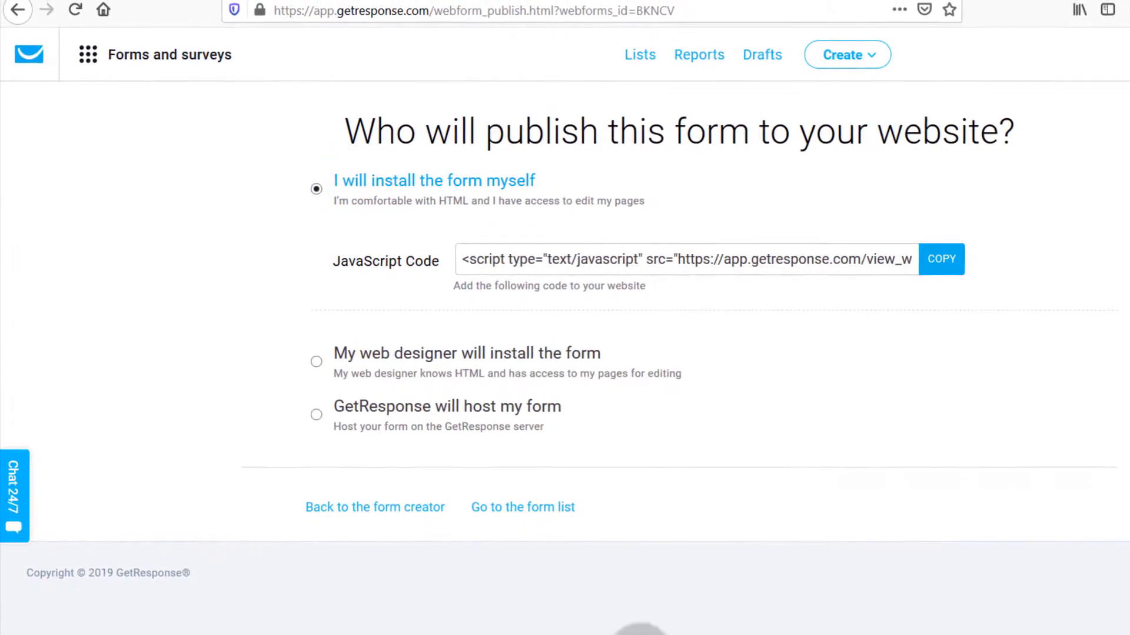
click(435, 1)
scroll(468, 353, down, 8)
scroll(460, 306, up, 7)
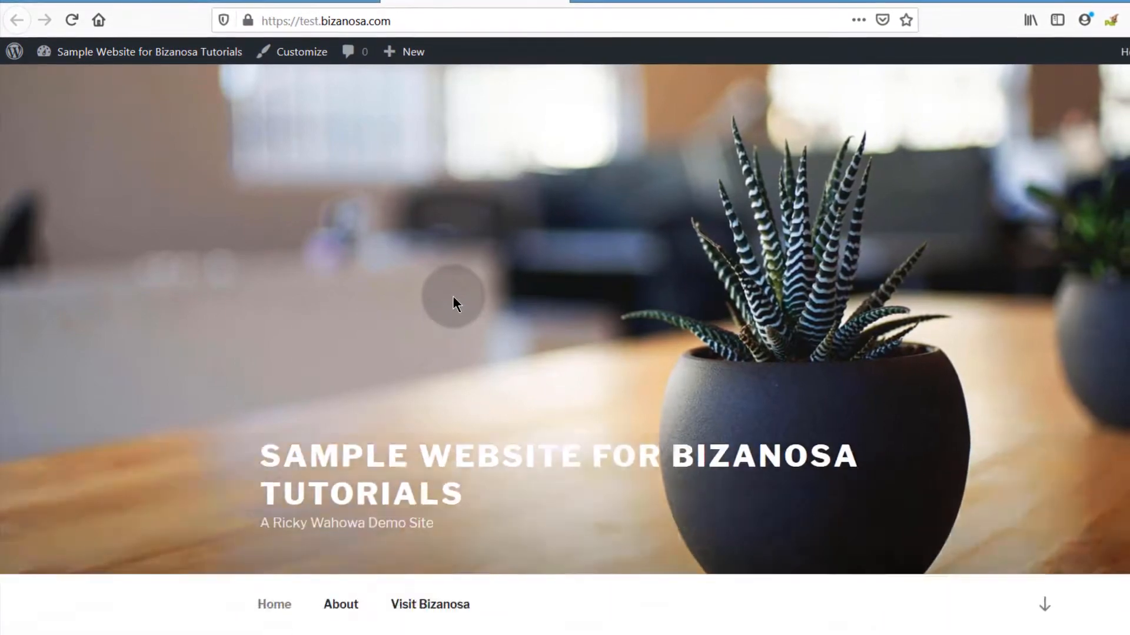
scroll(452, 294, down, 9)
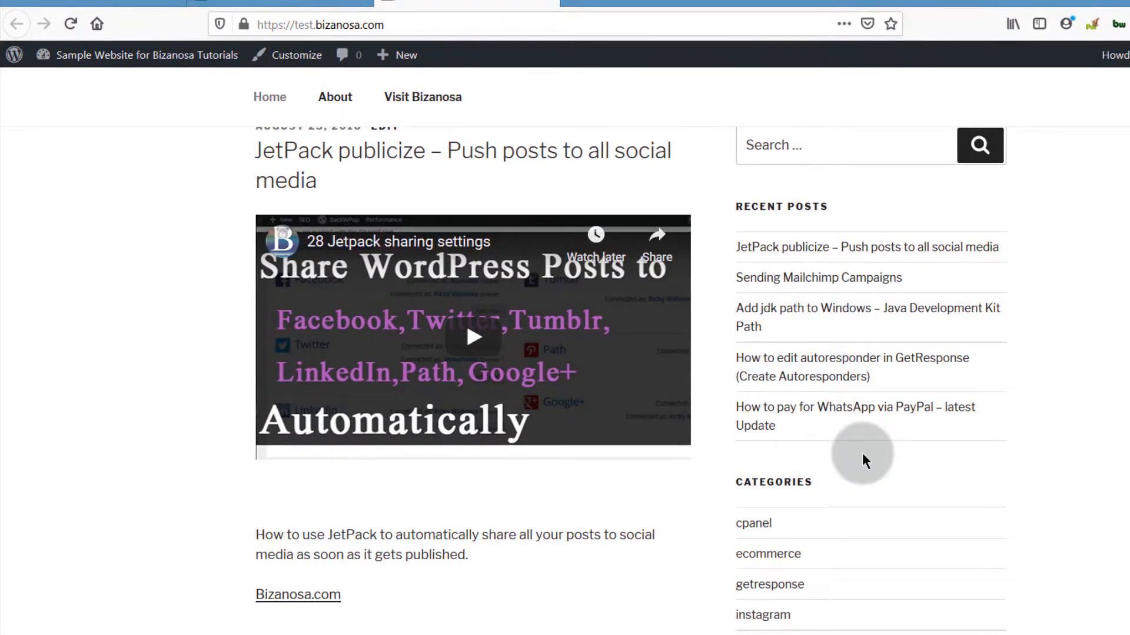
scroll(825, 359, up, 10)
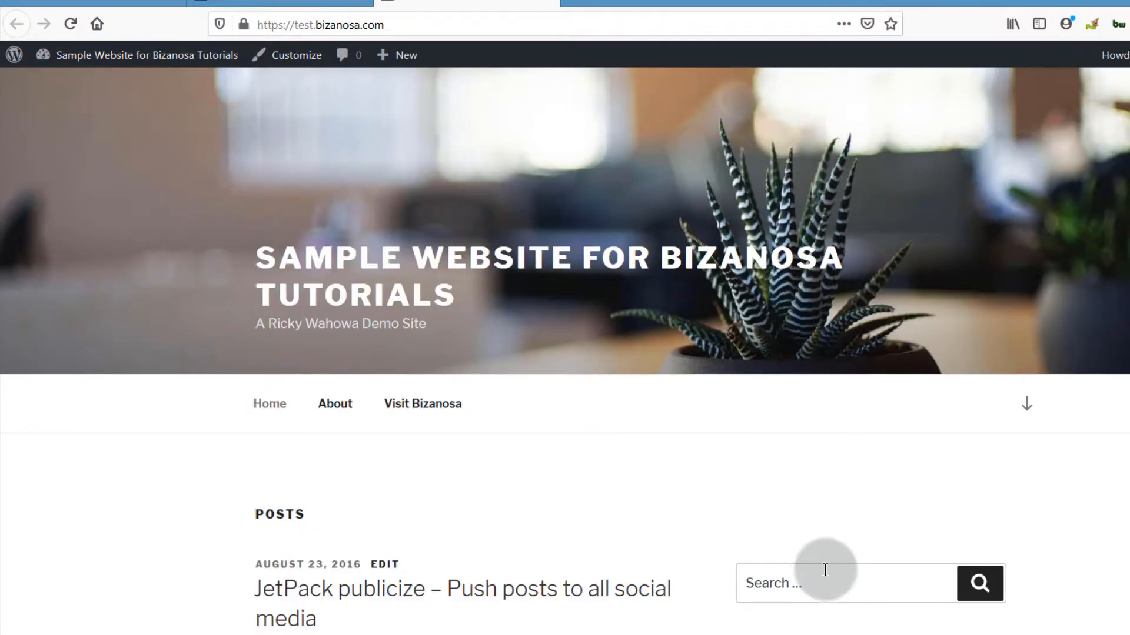
scroll(750, 484, down, 5)
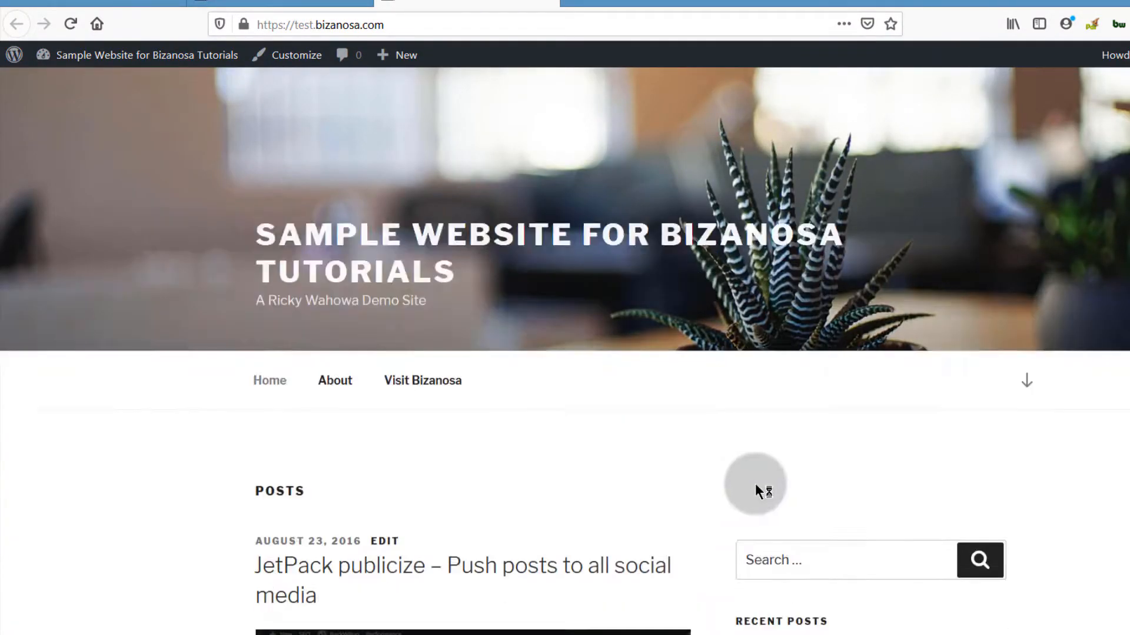
scroll(812, 475, down, 5)
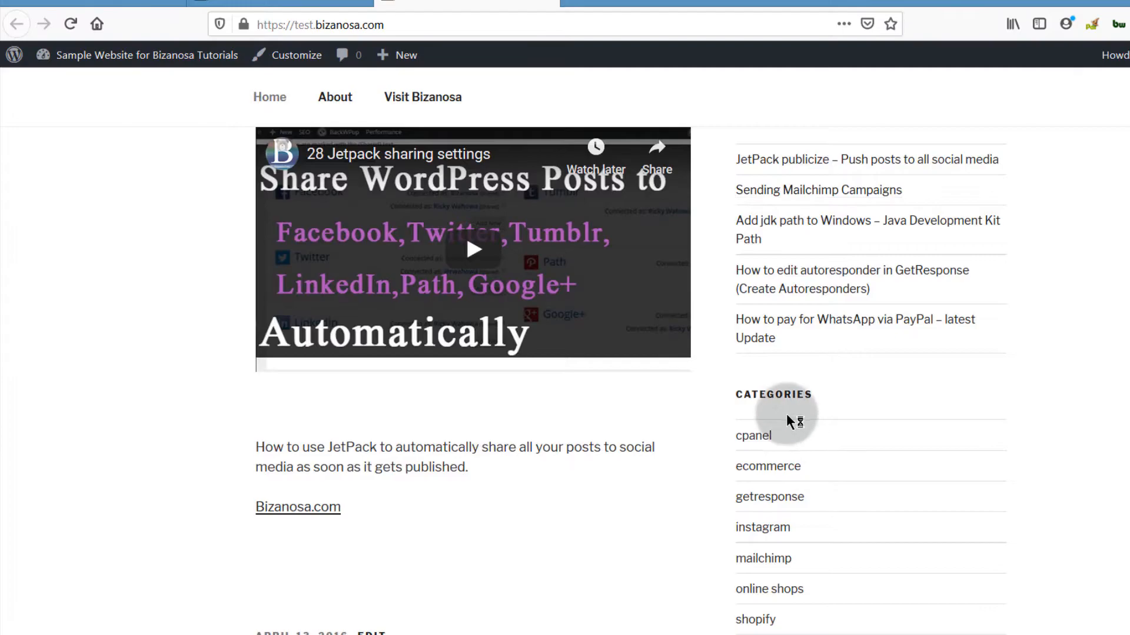
scroll(786, 414, up, 6)
scroll(787, 414, down, 4)
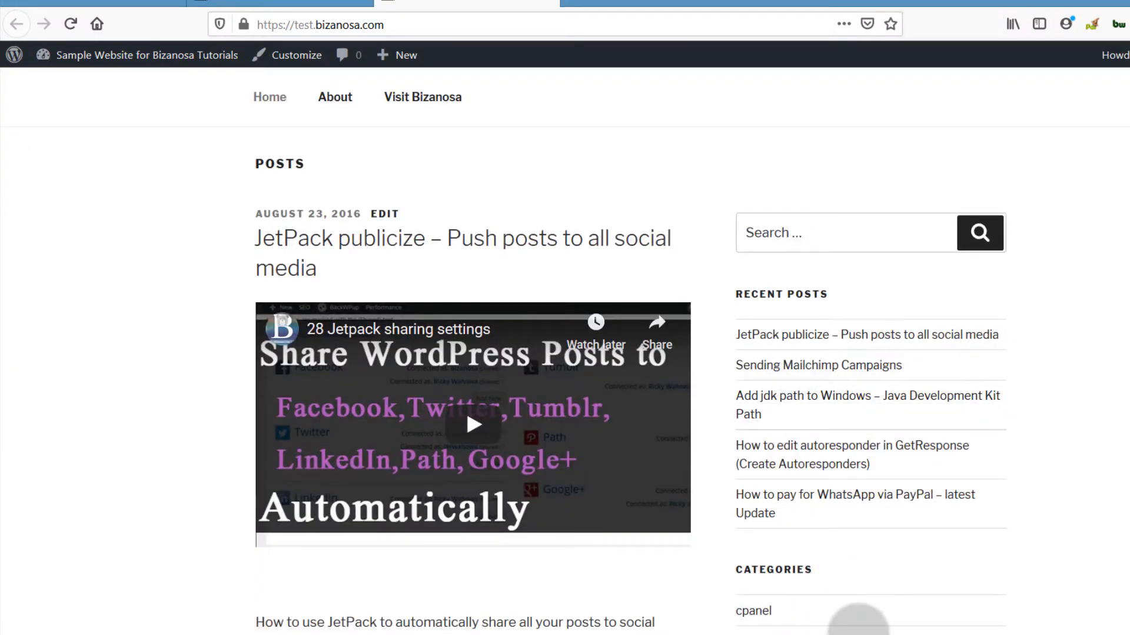
click(813, 492)
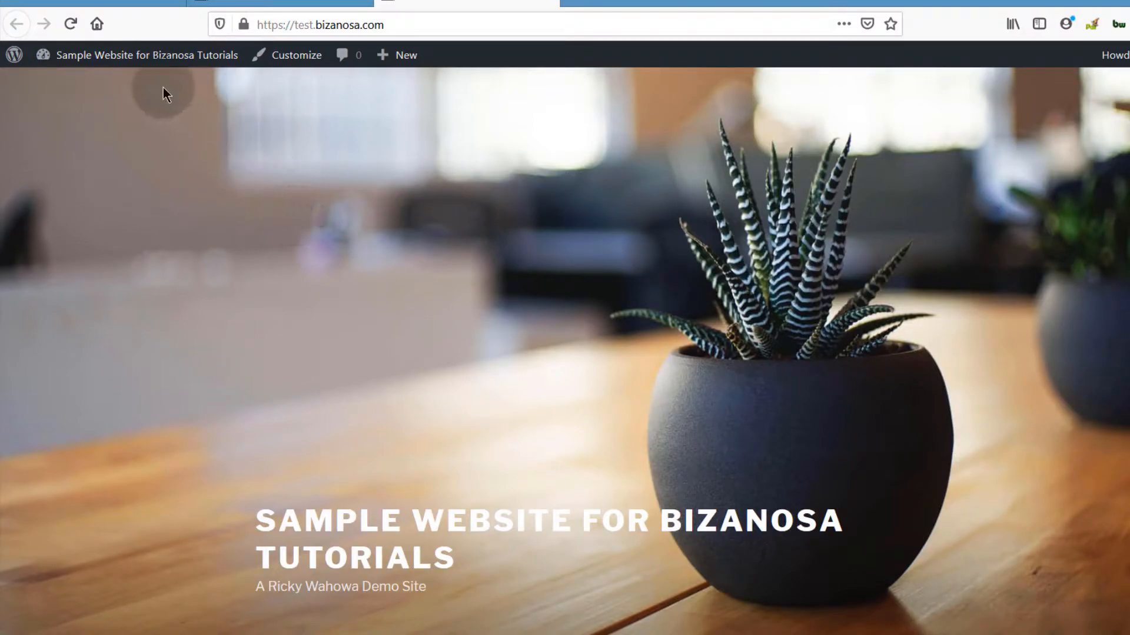
Step: Open the Widgets admin page in a new tab from the site-name admin bar menu
mouse_move(122, 54)
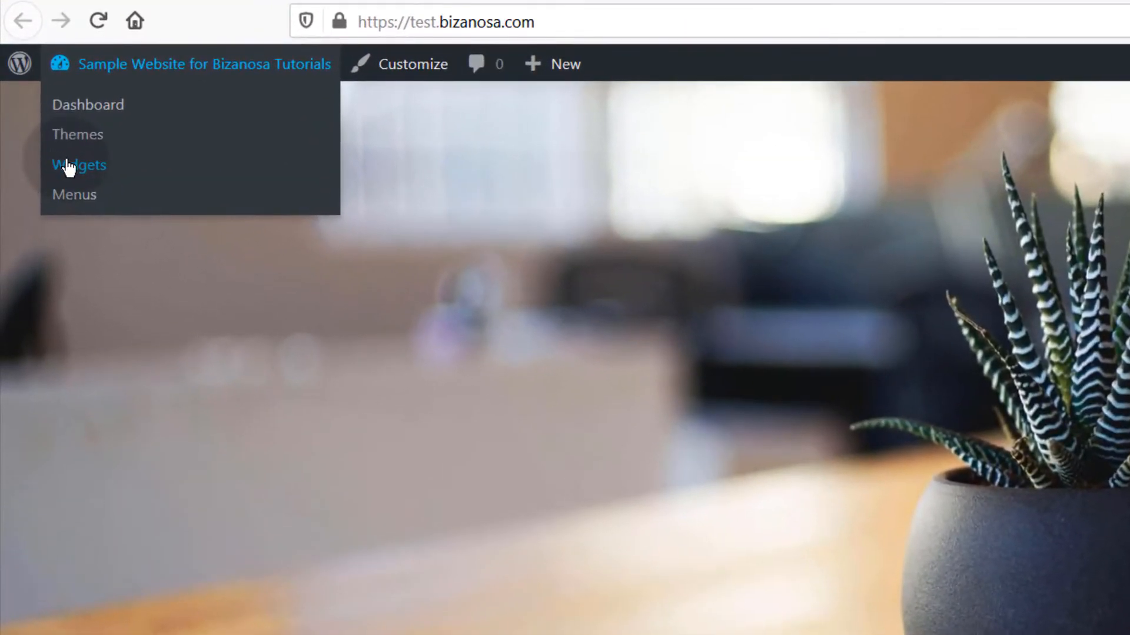
right_click(67, 168)
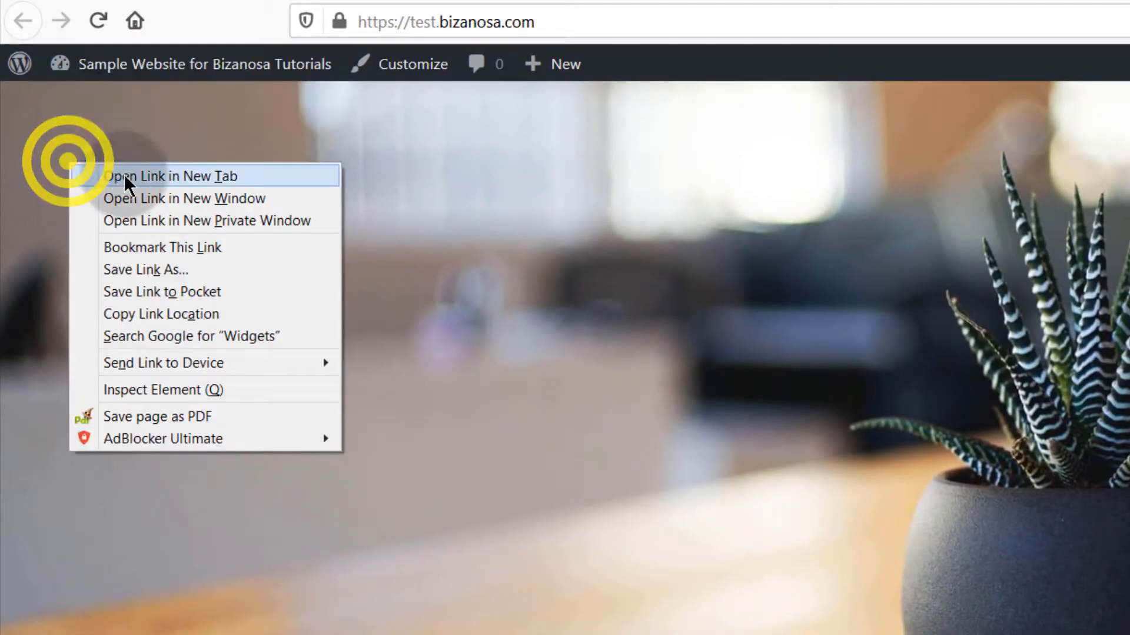
click(124, 174)
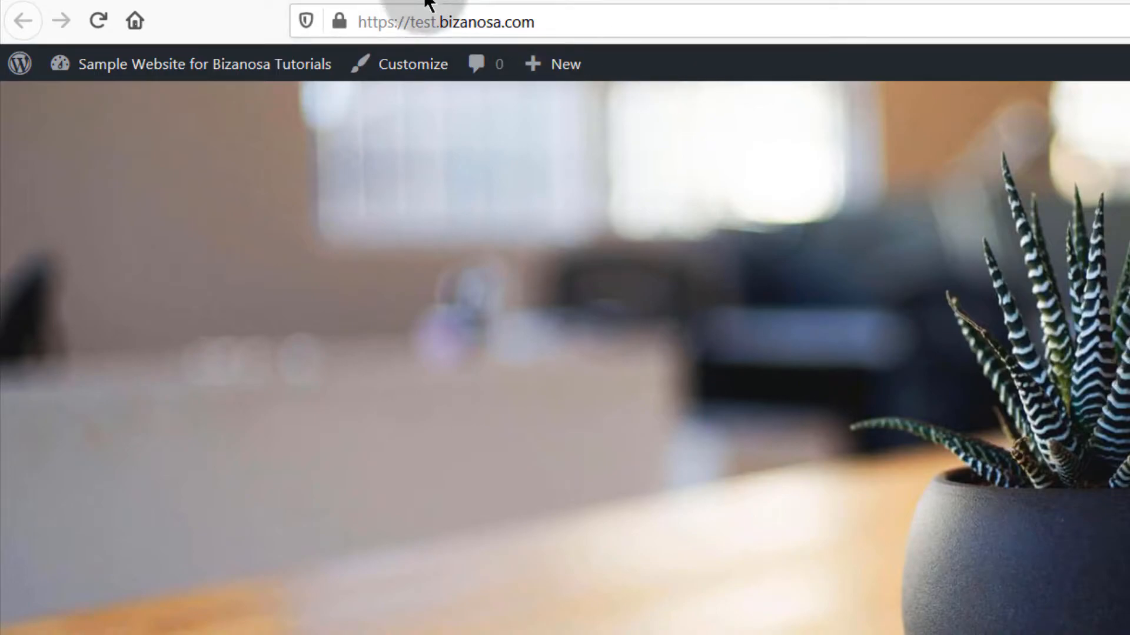
Step: Switch to the new wp-admin tab and bring up Appearance > Widgets
click(400, 2)
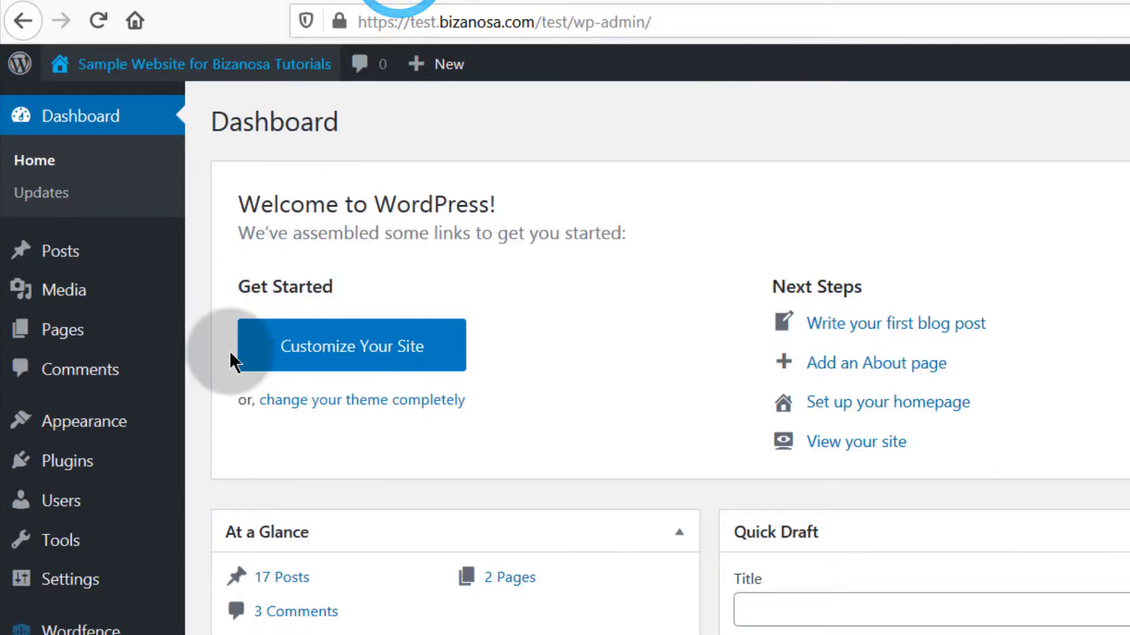
mouse_move(90, 433)
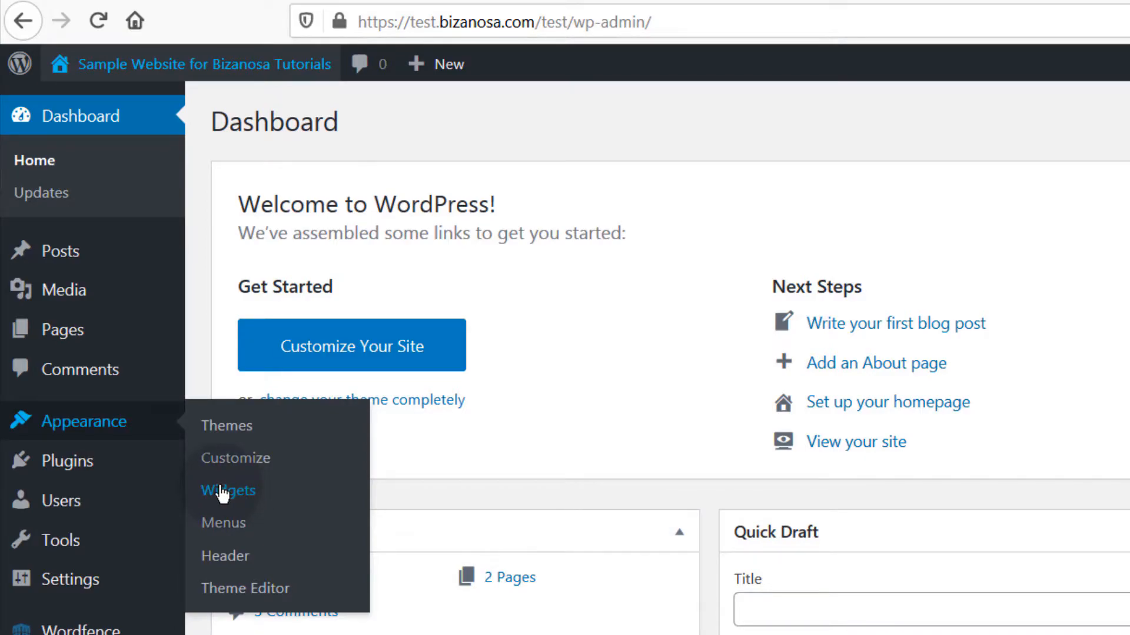
click(883, 2)
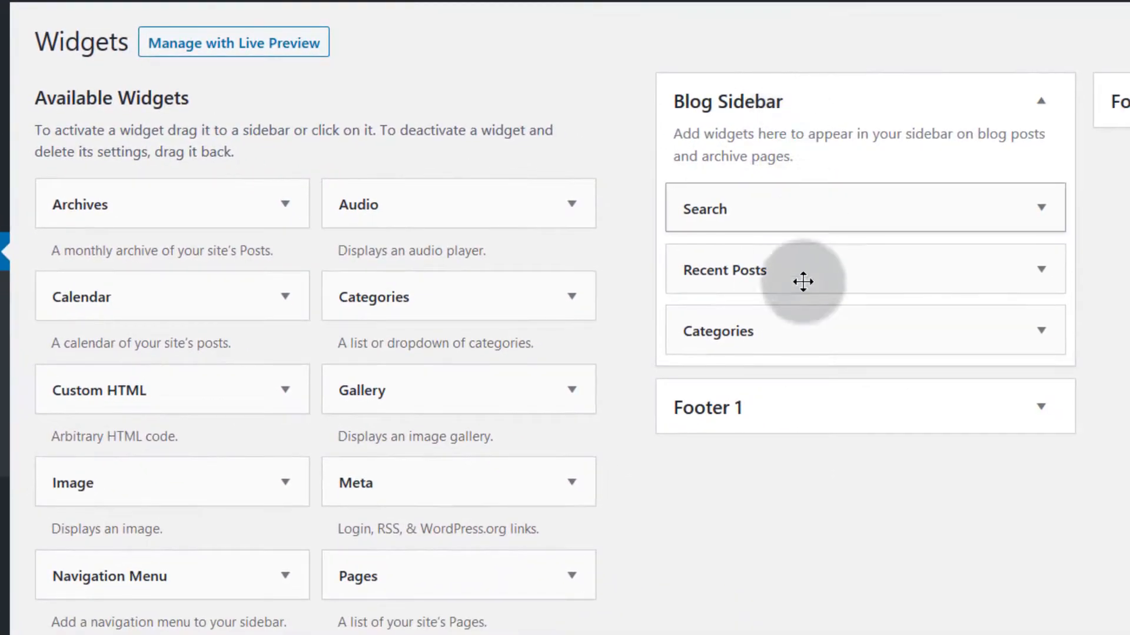
Step: Add a Custom HTML widget to the Blog Sidebar
click(1041, 407)
click(762, 618)
click(285, 389)
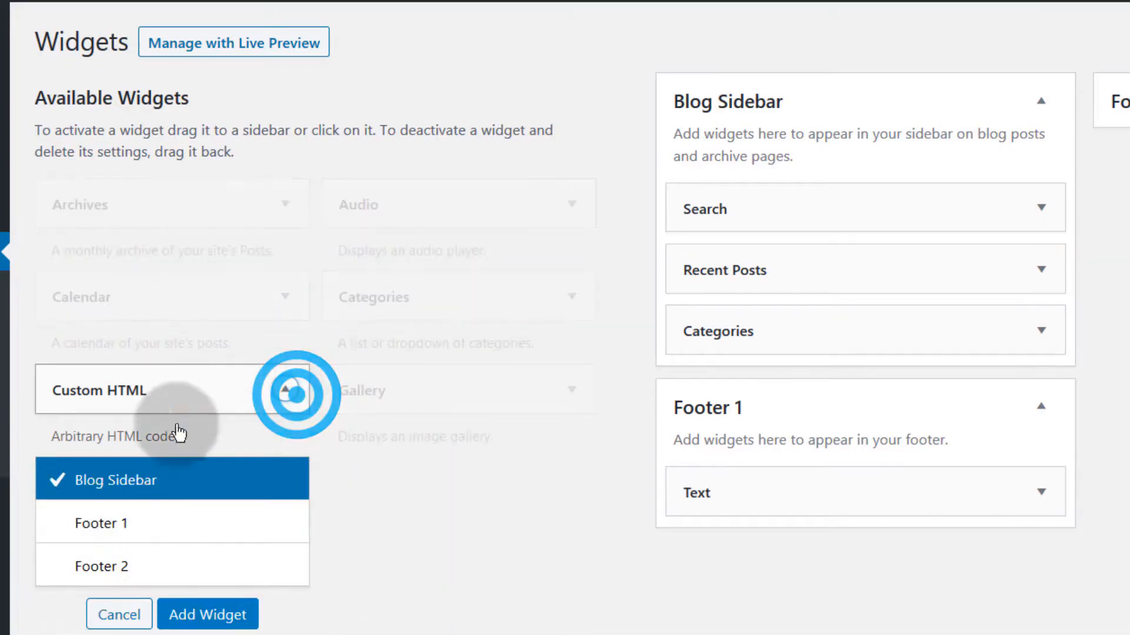
click(285, 390)
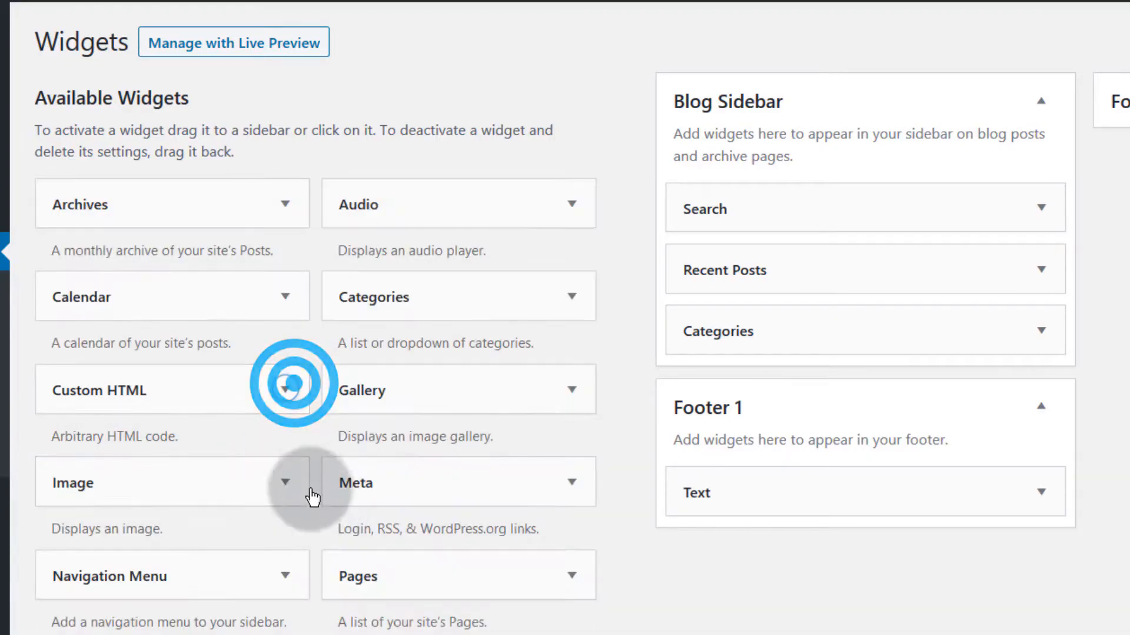
click(285, 390)
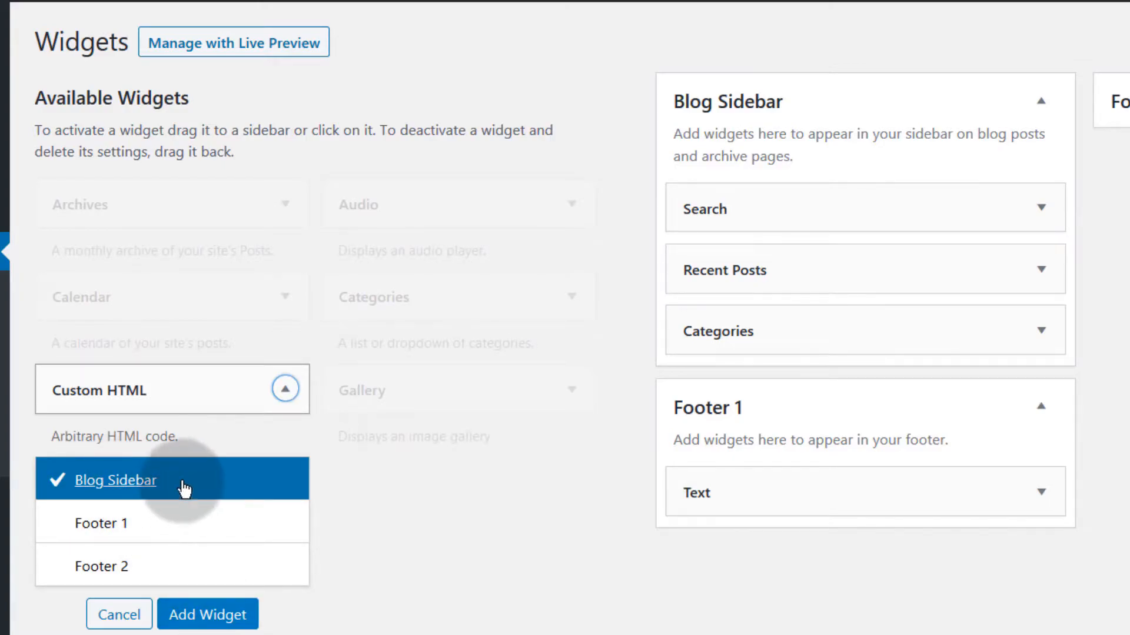
click(285, 388)
drag(44, 385, 691, 202)
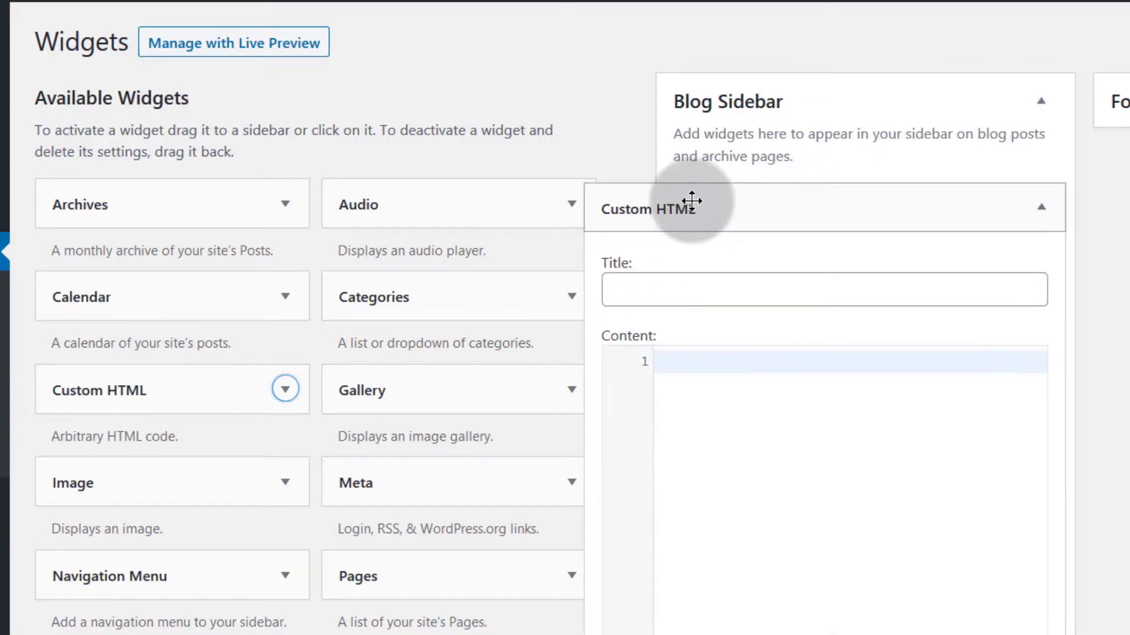
Step: Paste the GetResponse script into the widget's Content, save it, and reload the site
click(678, 360)
right_click(676, 360)
click(743, 435)
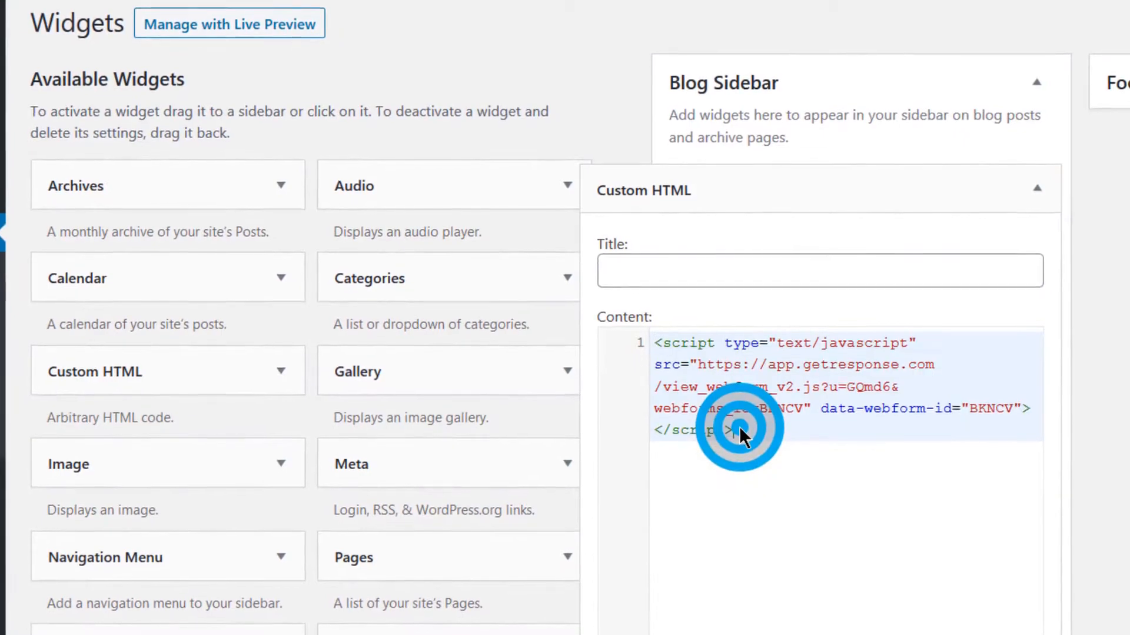
click(646, 276)
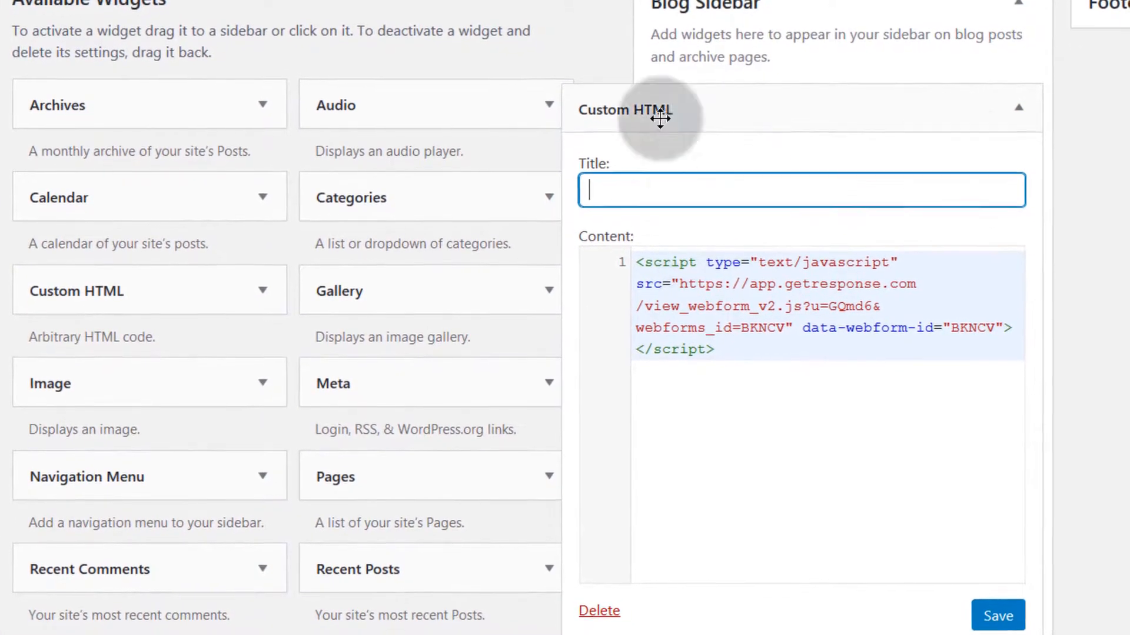
click(1012, 625)
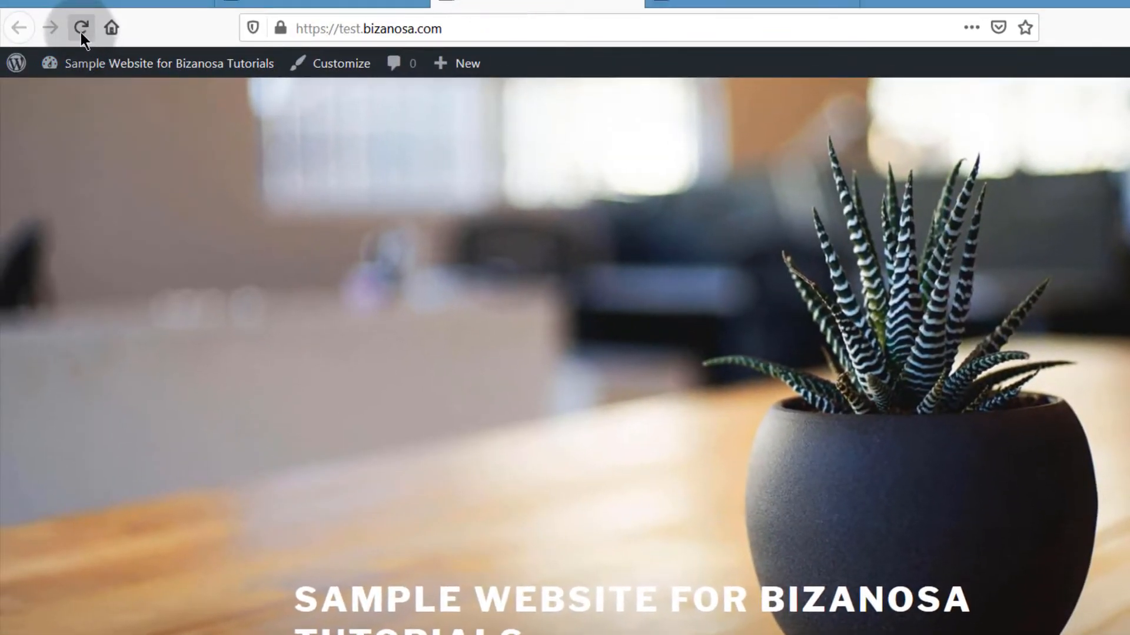
click(81, 28)
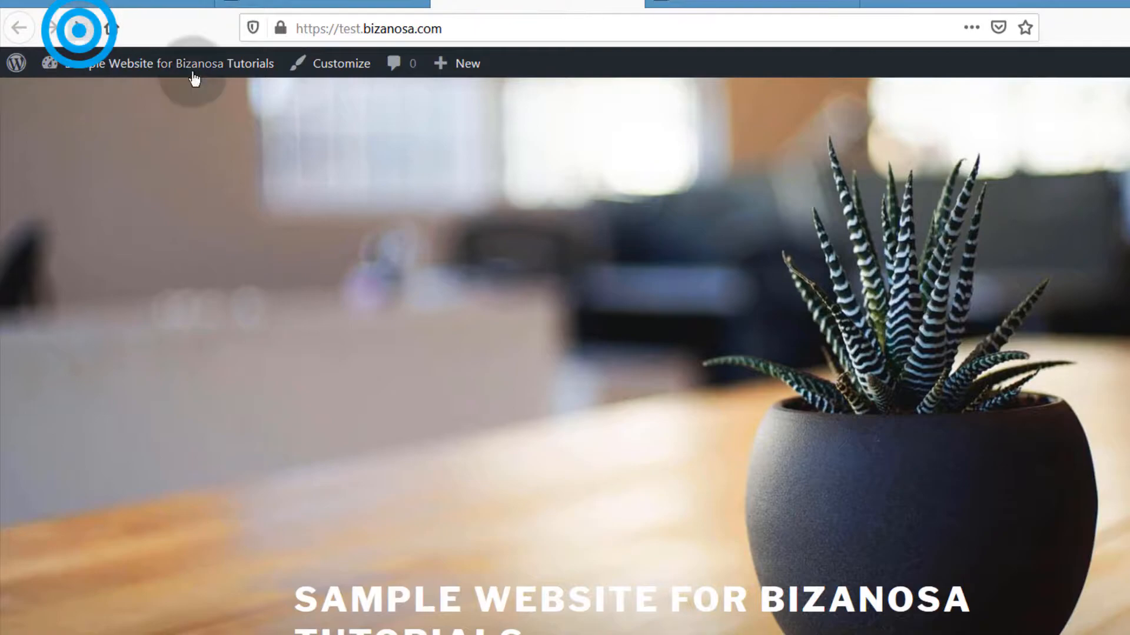
Step: Scroll the live homepage to inspect the sidebar sign-up form, then return to the Widgets tab
scroll(699, 531, down, 3)
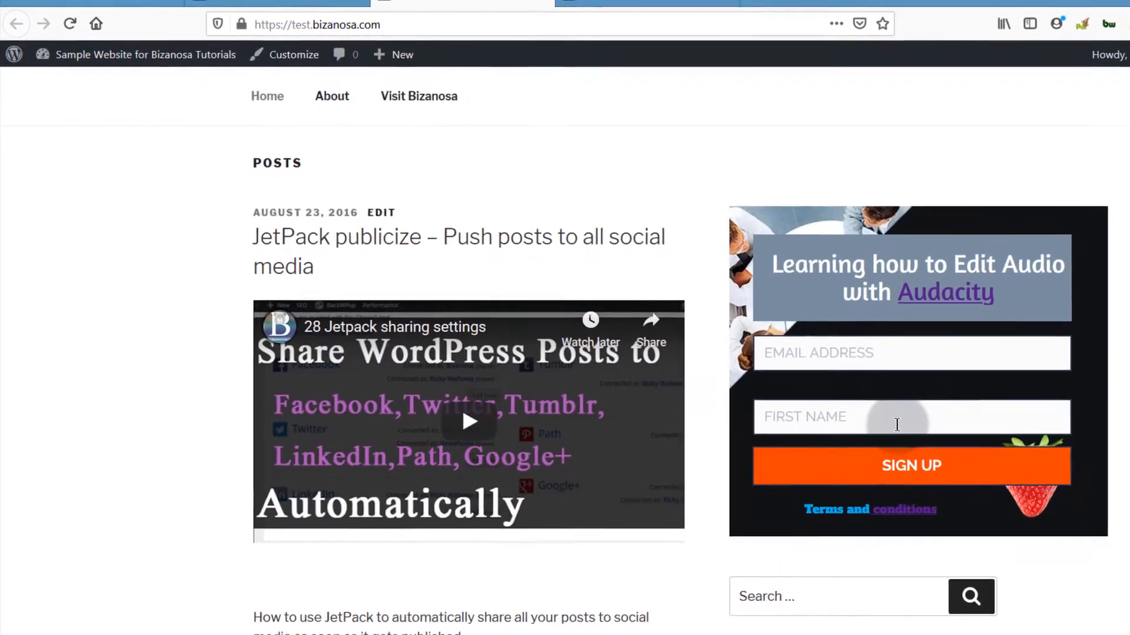
scroll(870, 406, down, 10)
scroll(773, 284, up, 8)
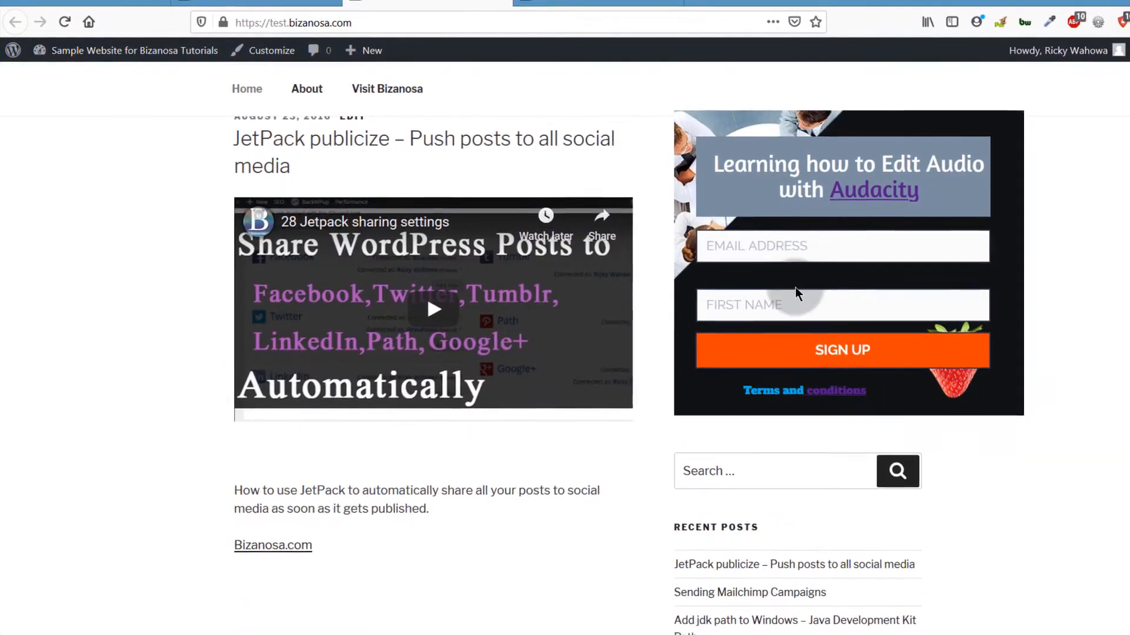
scroll(795, 287, up, 5)
scroll(800, 311, down, 3)
scroll(830, 344, down, 2)
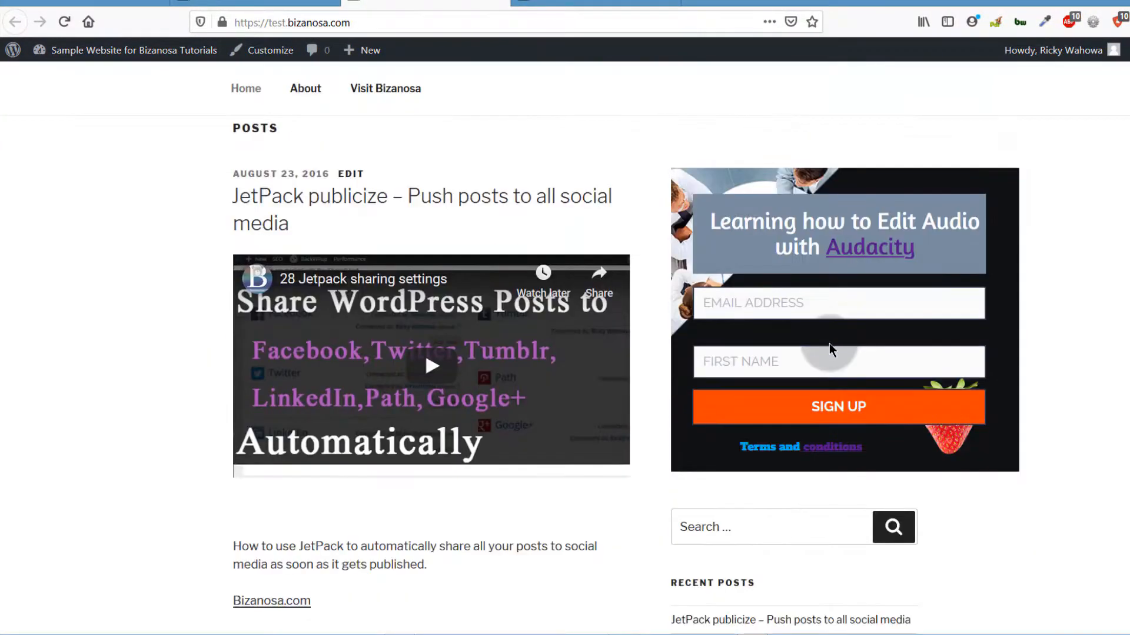
scroll(828, 337, up, 5)
scroll(808, 438, down, 3)
scroll(813, 421, down, 3)
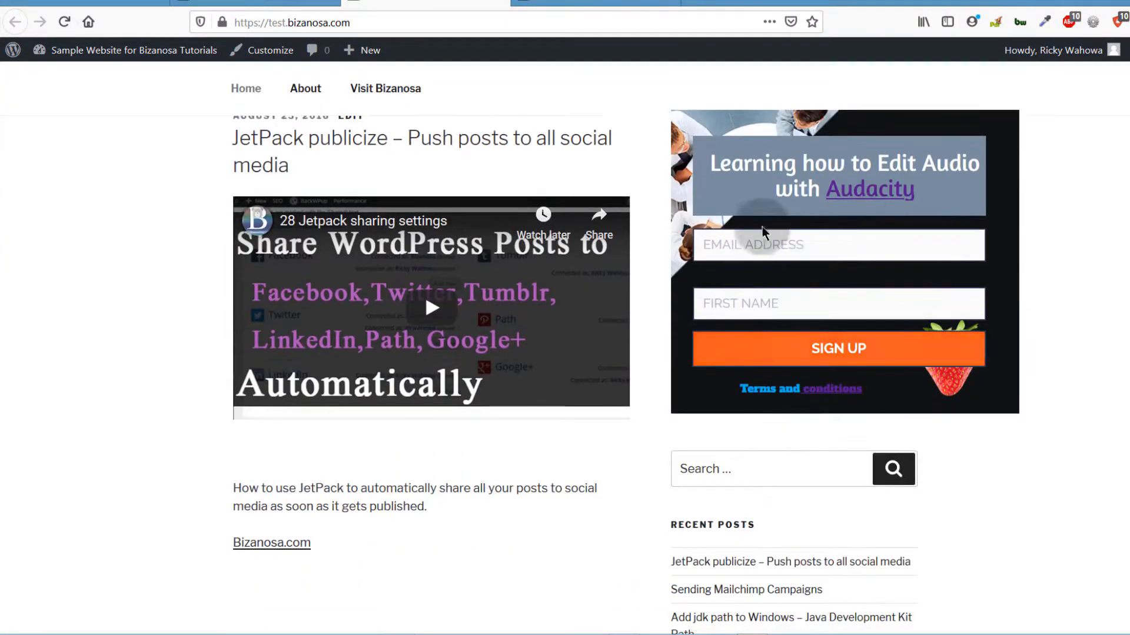
scroll(775, 383, down, 2)
scroll(768, 358, up, 5)
scroll(756, 373, down, 20)
scroll(755, 370, down, 15)
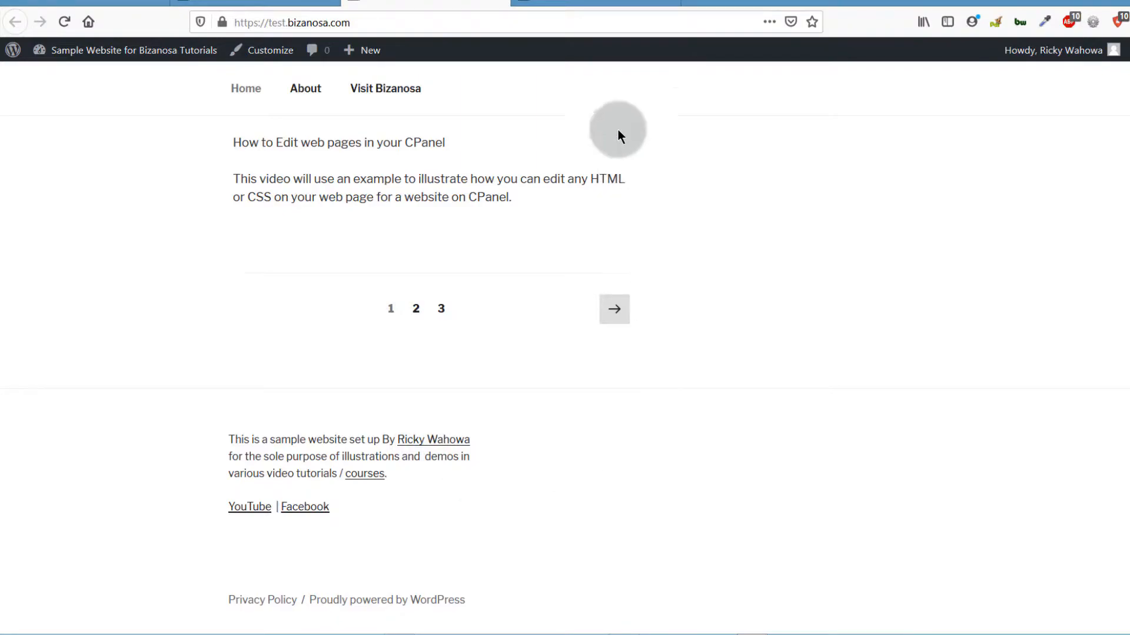
click(575, 2)
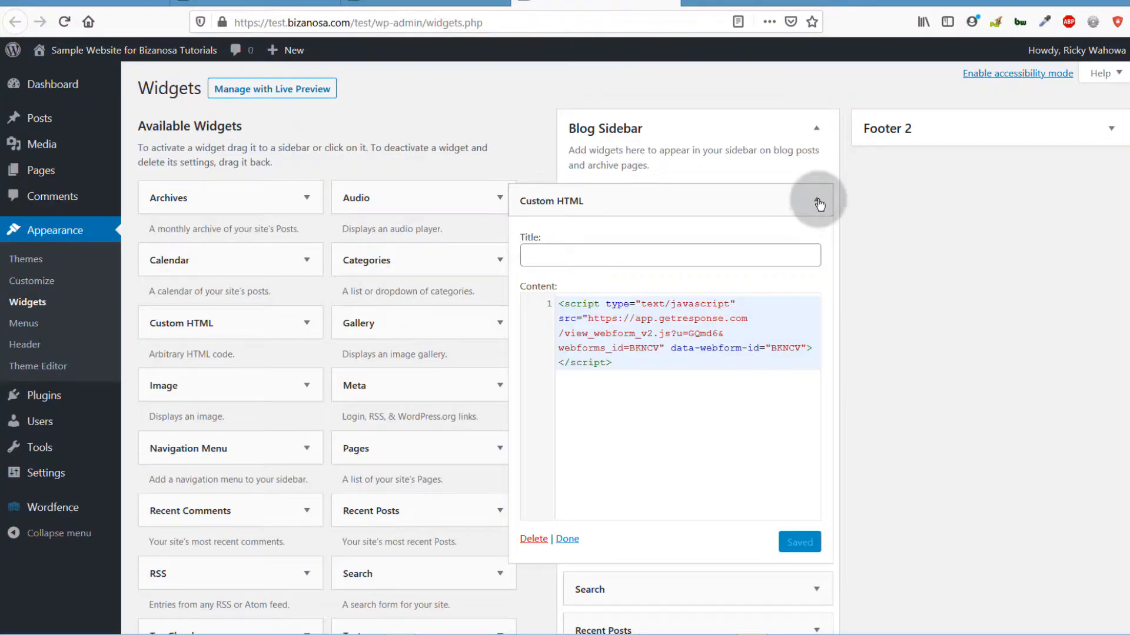
Step: Collapse the sidebar widget and place a new Custom HTML widget in Footer 2
click(816, 198)
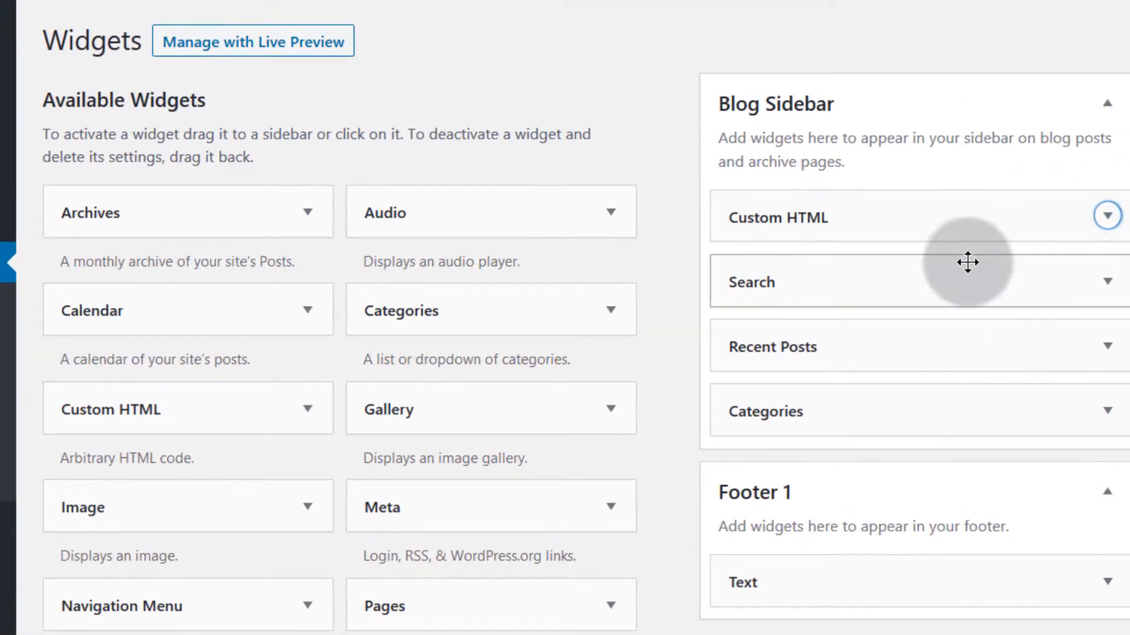
drag(105, 403, 692, 398)
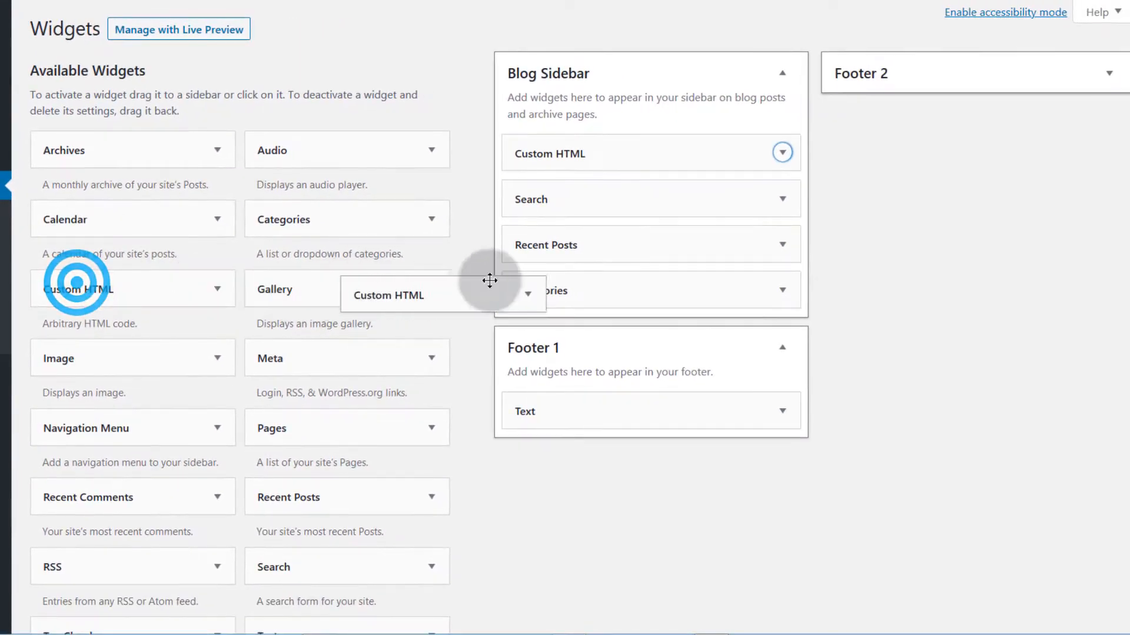
drag(489, 280, 889, 137)
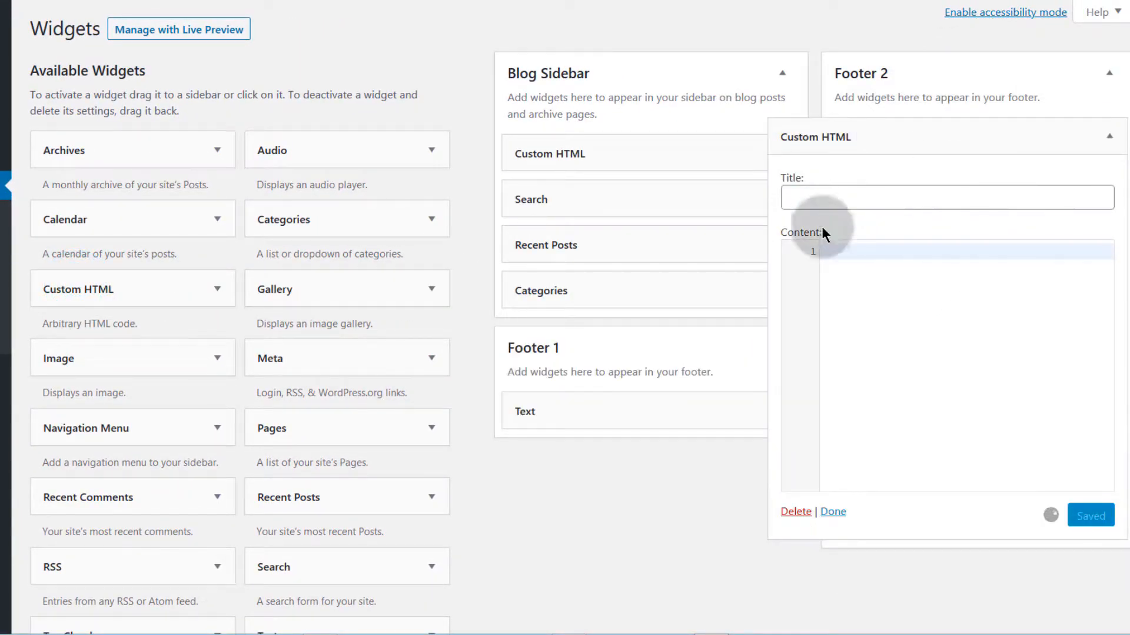
Step: Paste the GetResponse script into the Footer 2 widget's Content
right_click(836, 260)
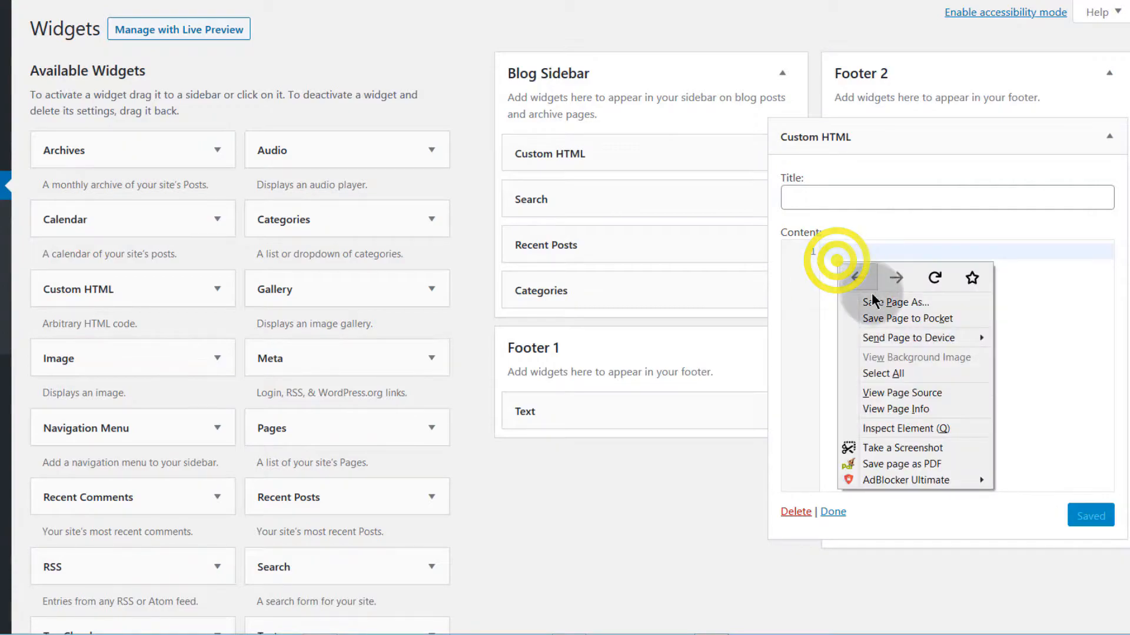
click(1034, 379)
right_click(871, 295)
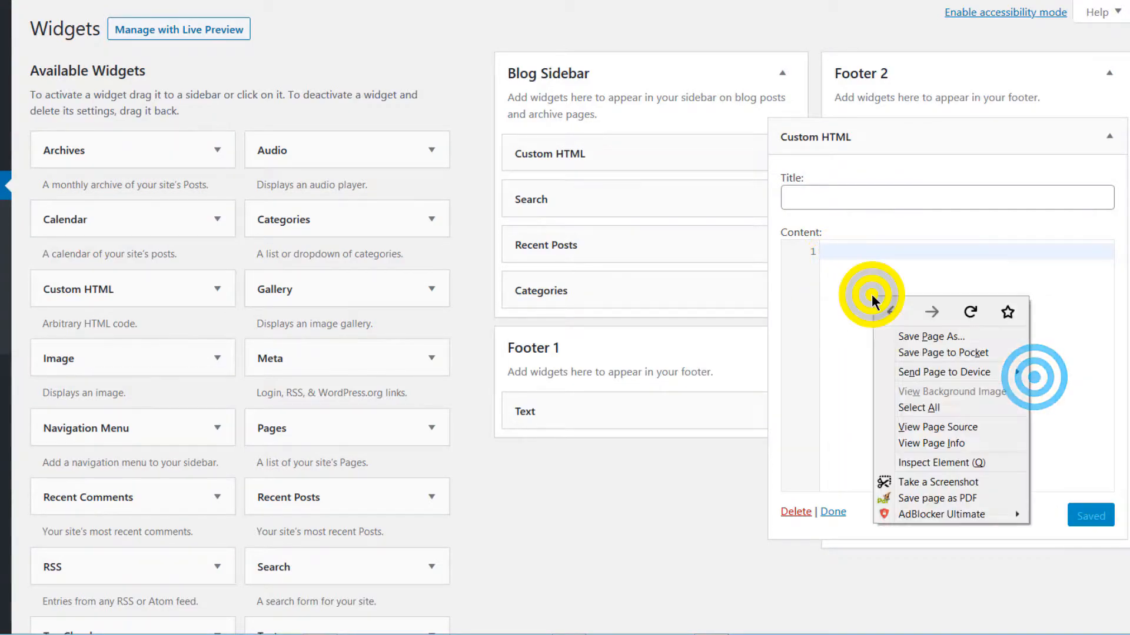
click(853, 298)
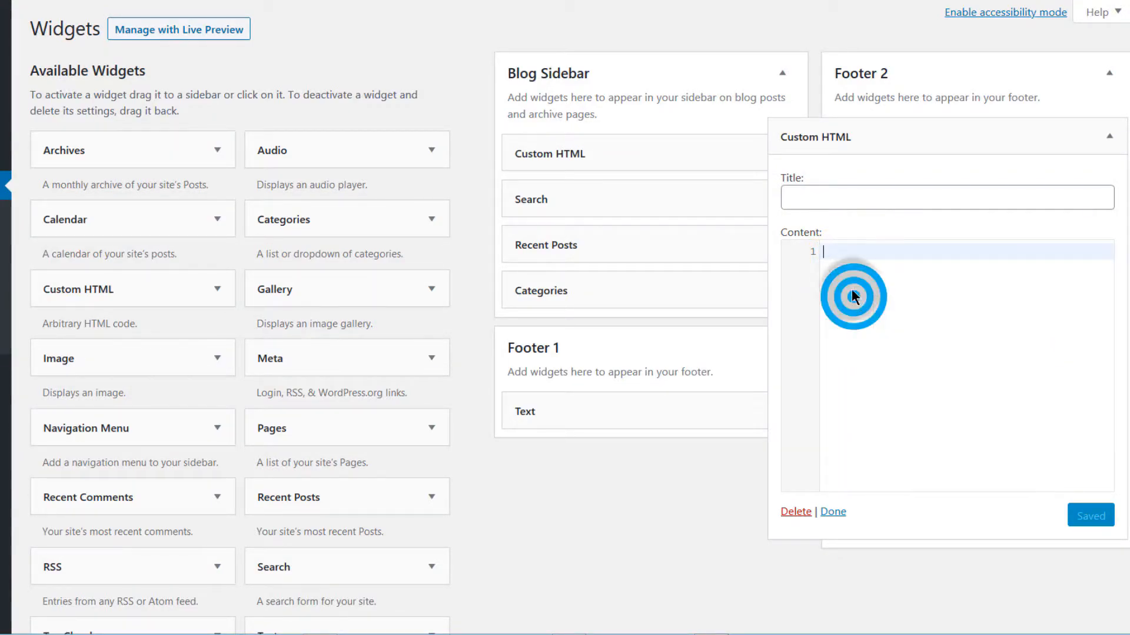
right_click(824, 251)
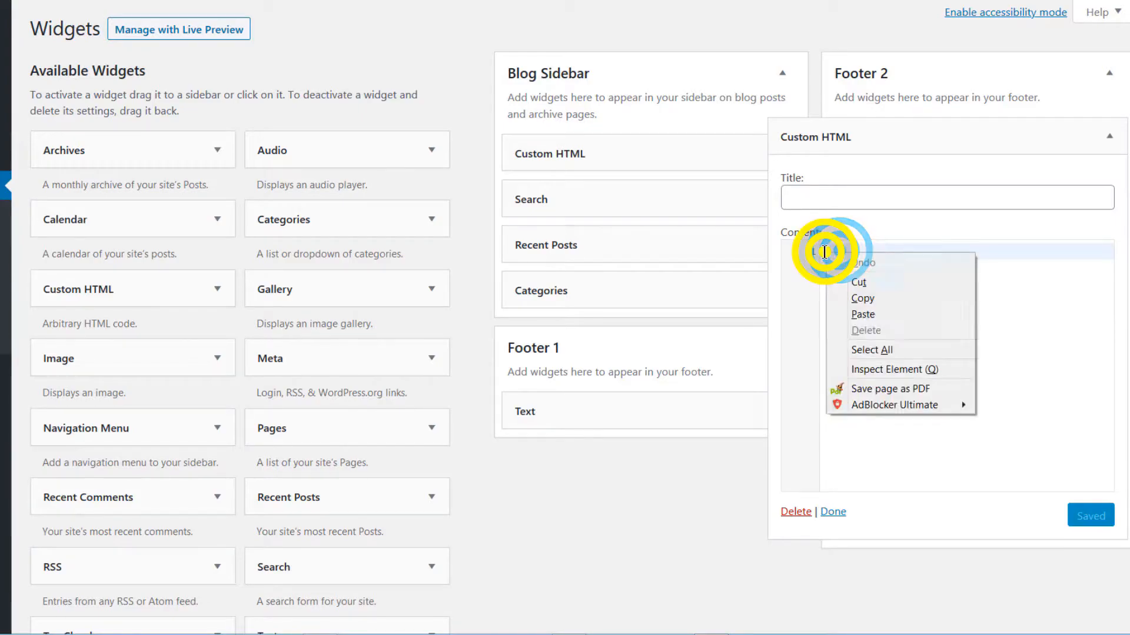
click(861, 314)
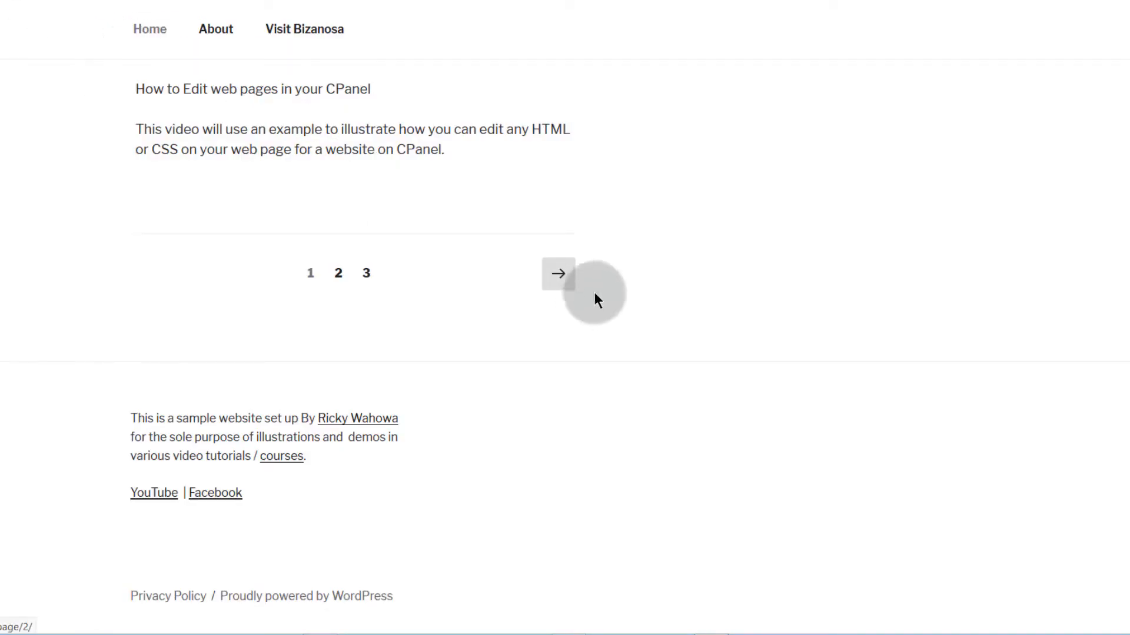
Step: Scroll the live site to the sign-up form and try its Email Address and First Name fields
scroll(493, 422, up, 20)
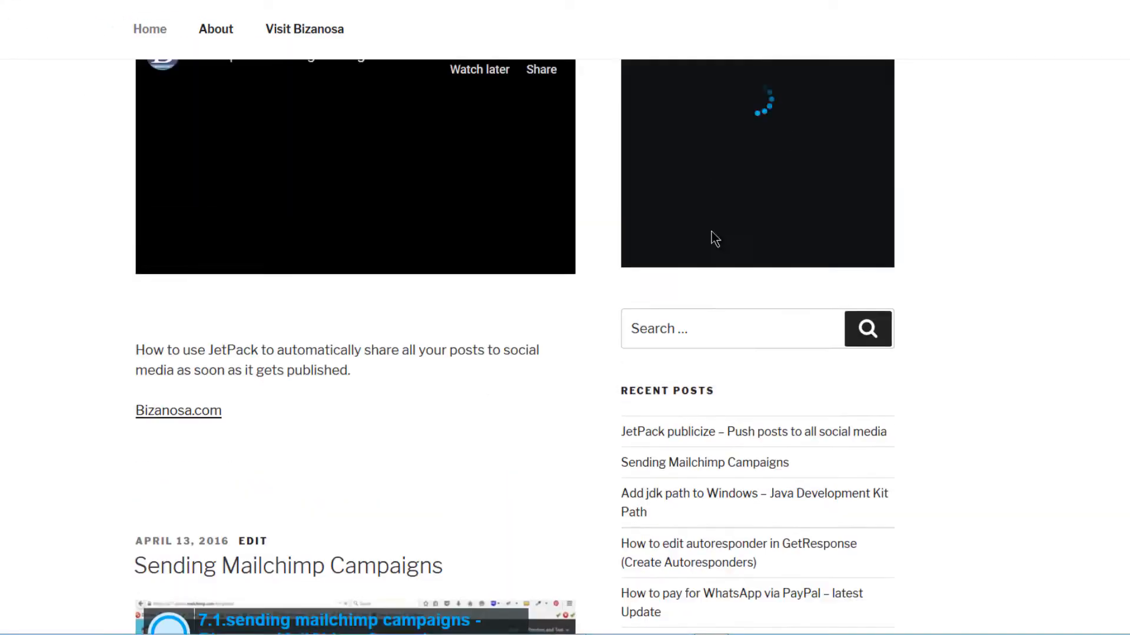
scroll(788, 358, down, 3)
scroll(757, 415, down, 20)
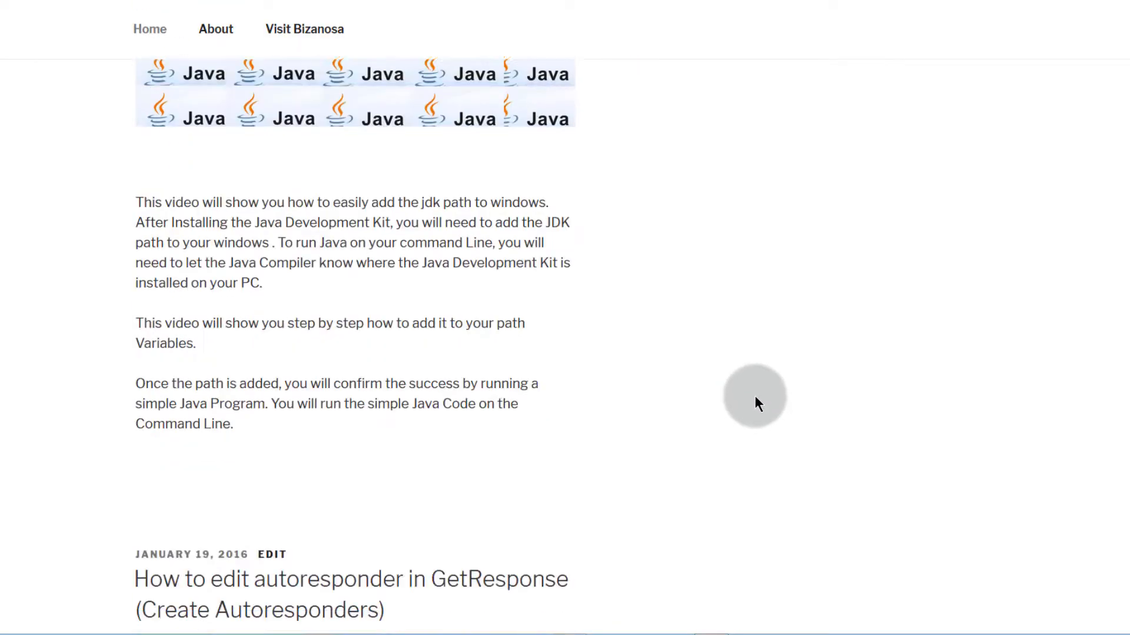
scroll(754, 394, down, 2)
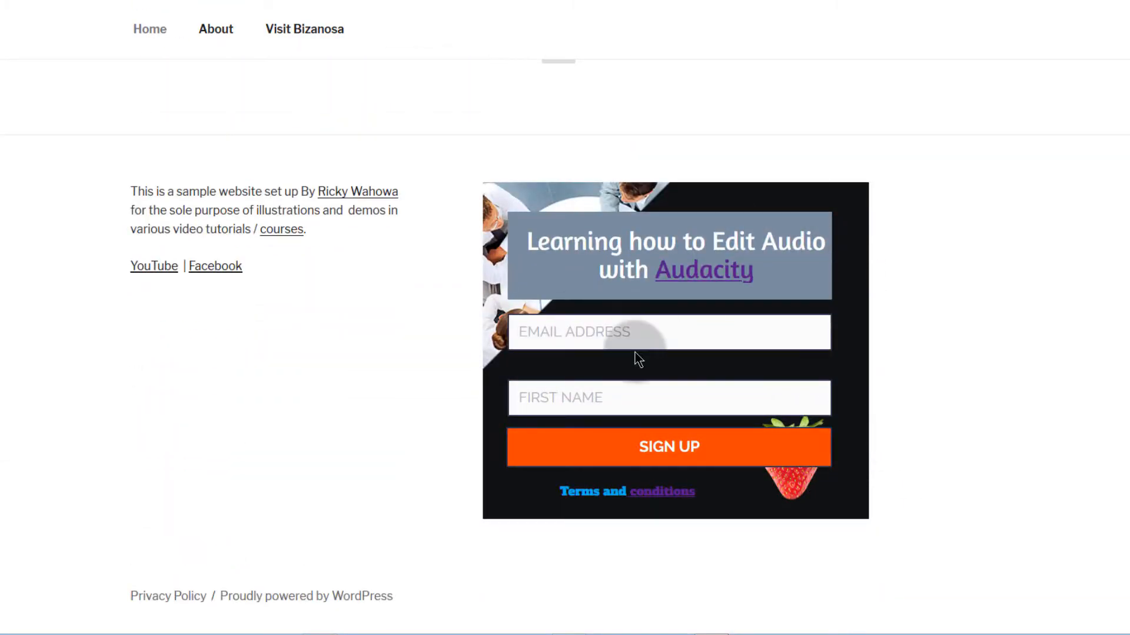
scroll(605, 275, up, 4)
scroll(605, 274, down, 4)
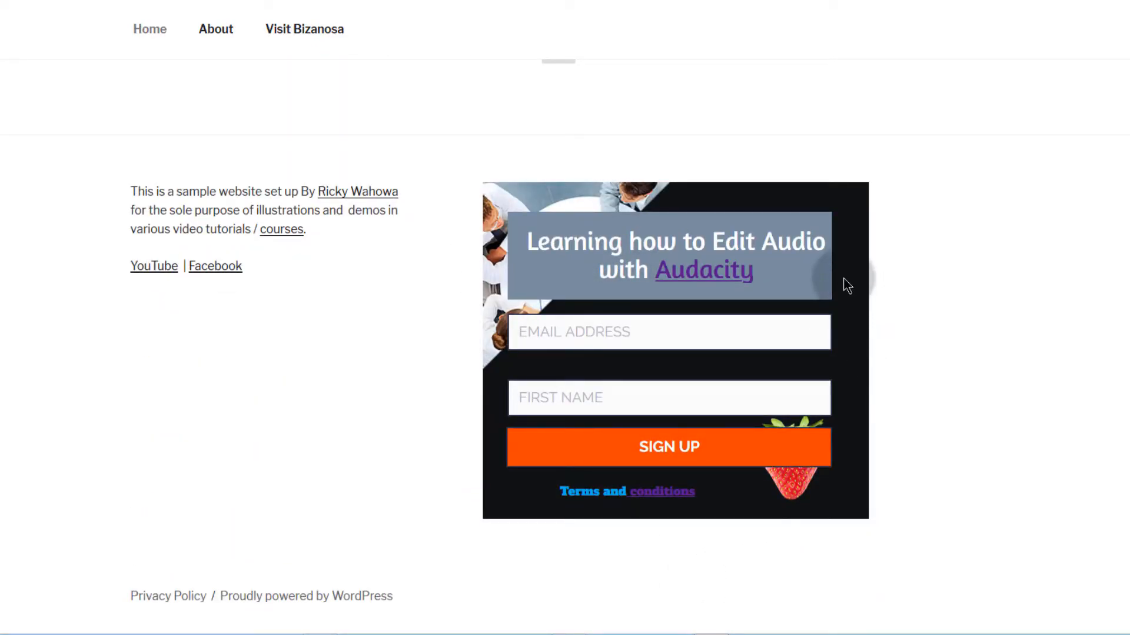
scroll(690, 288, up, 20)
scroll(689, 288, down, 5)
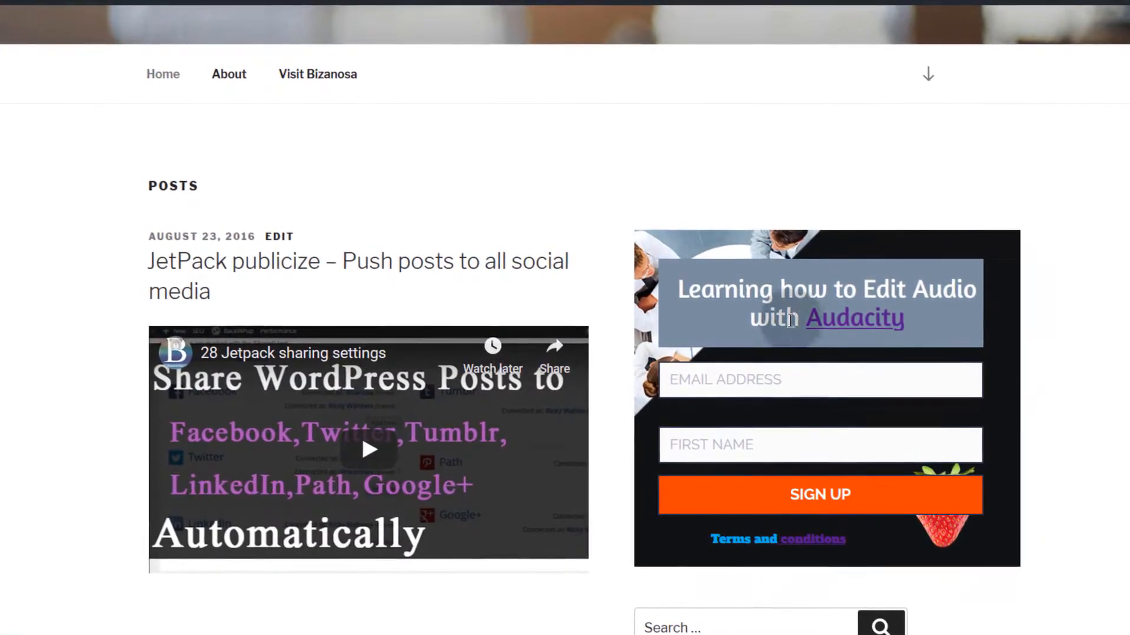
click(812, 390)
click(739, 456)
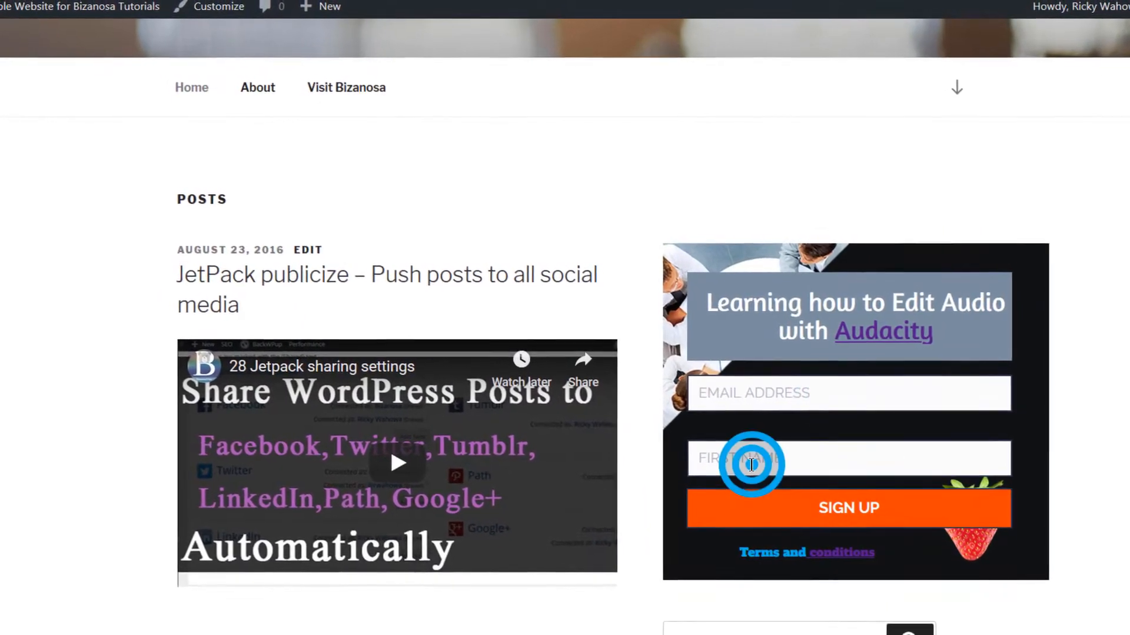
scroll(795, 448, down, 3)
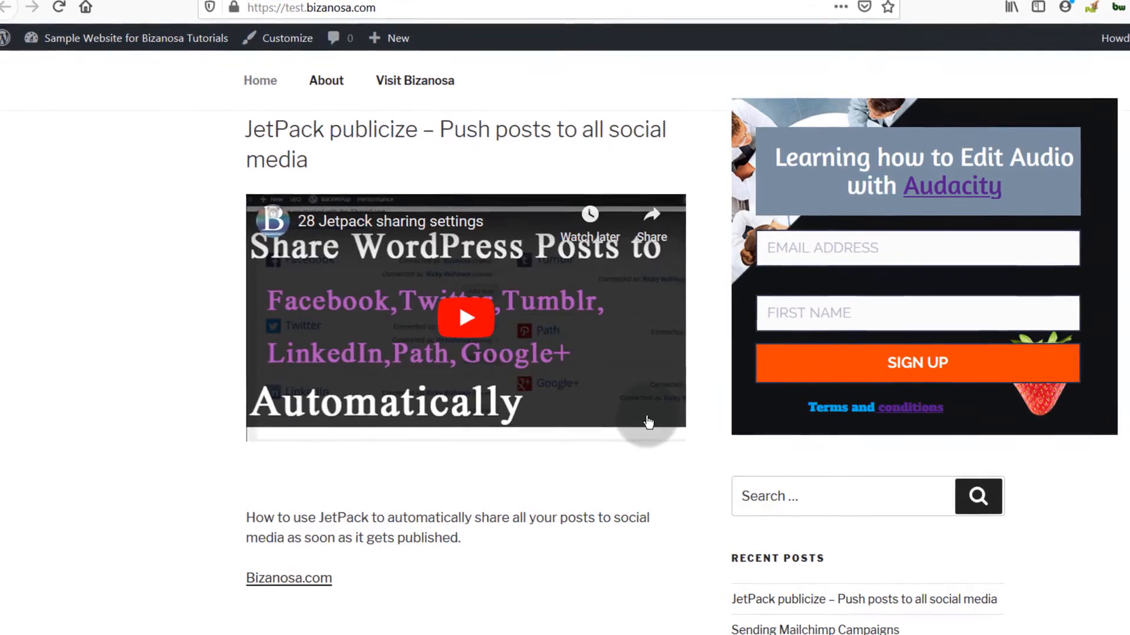
scroll(786, 364, down, 5)
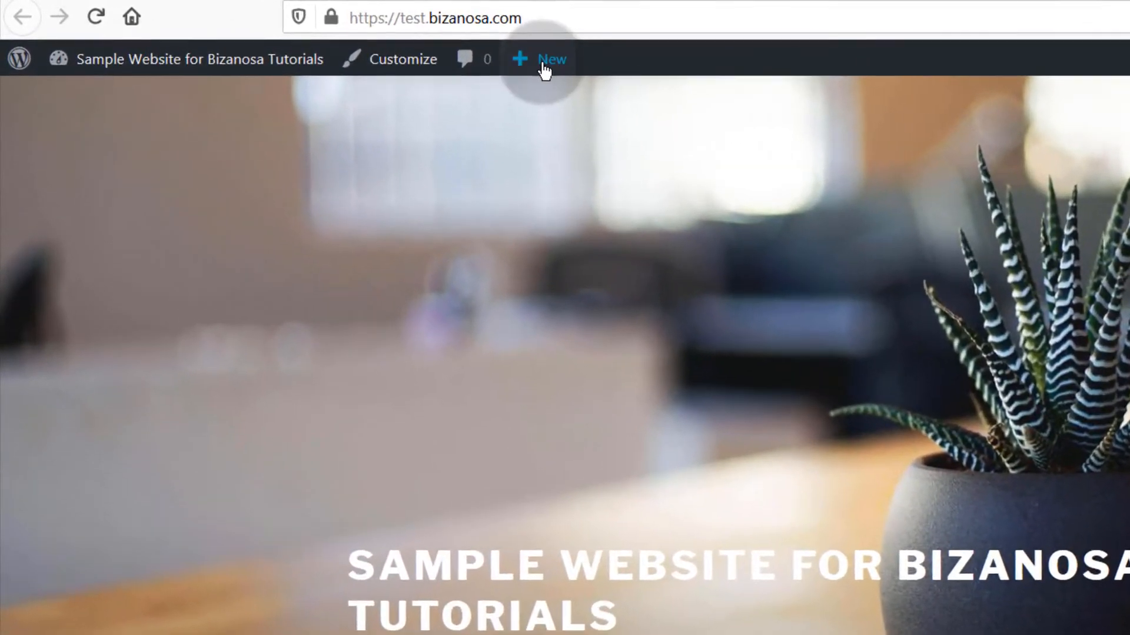
Step: Create a new page from the admin bar's New menu and begin titling it 'Signup'
click(543, 69)
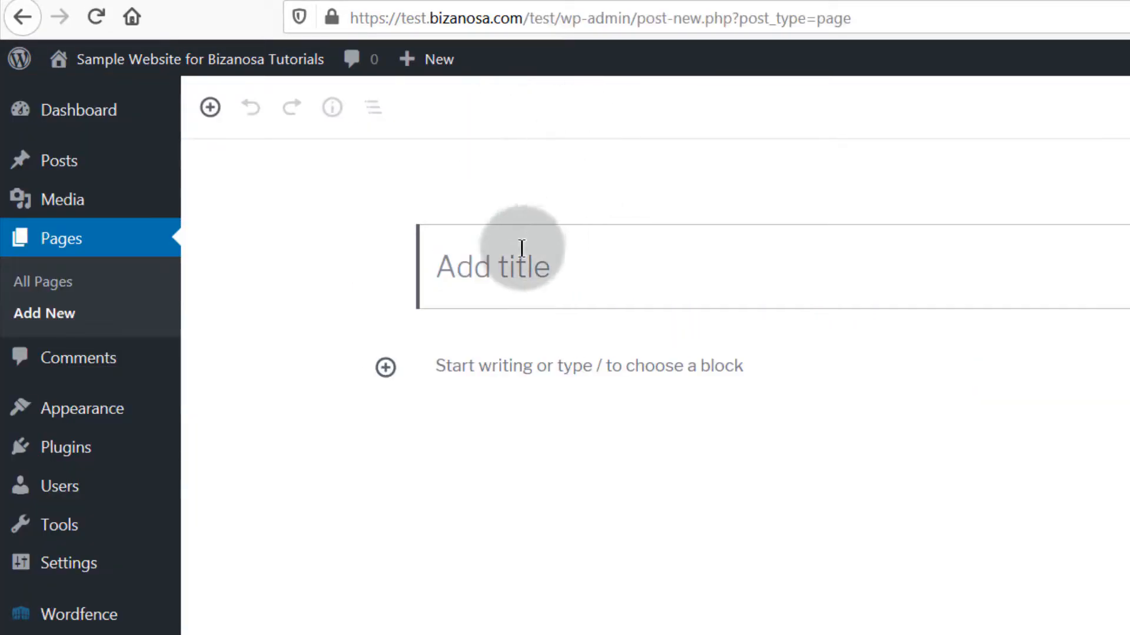
click(461, 257)
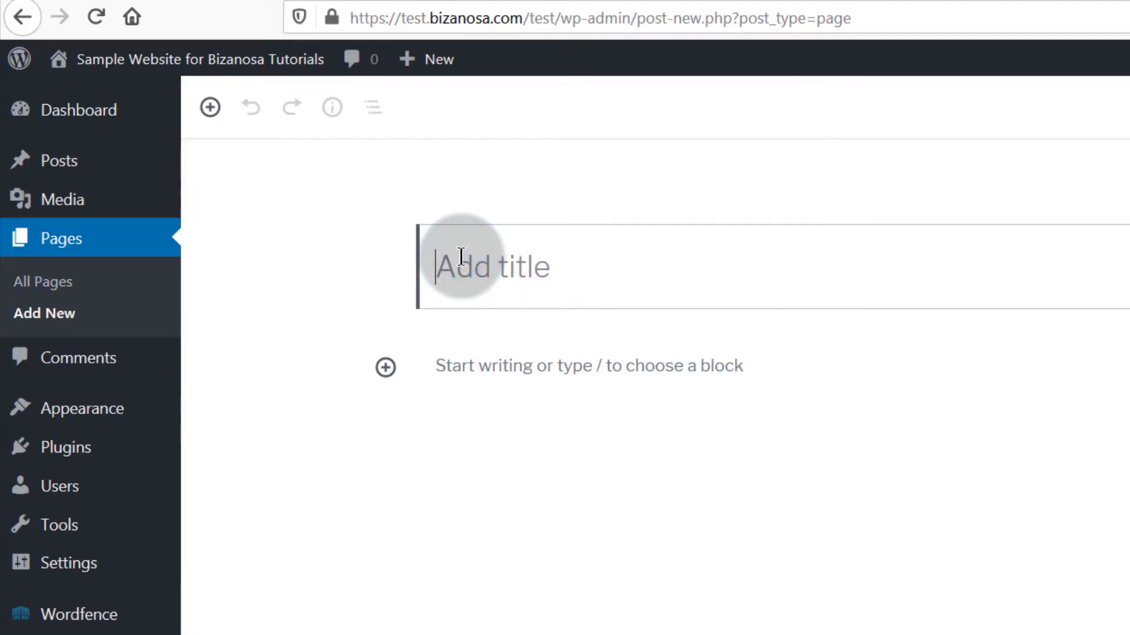
text(Signup)
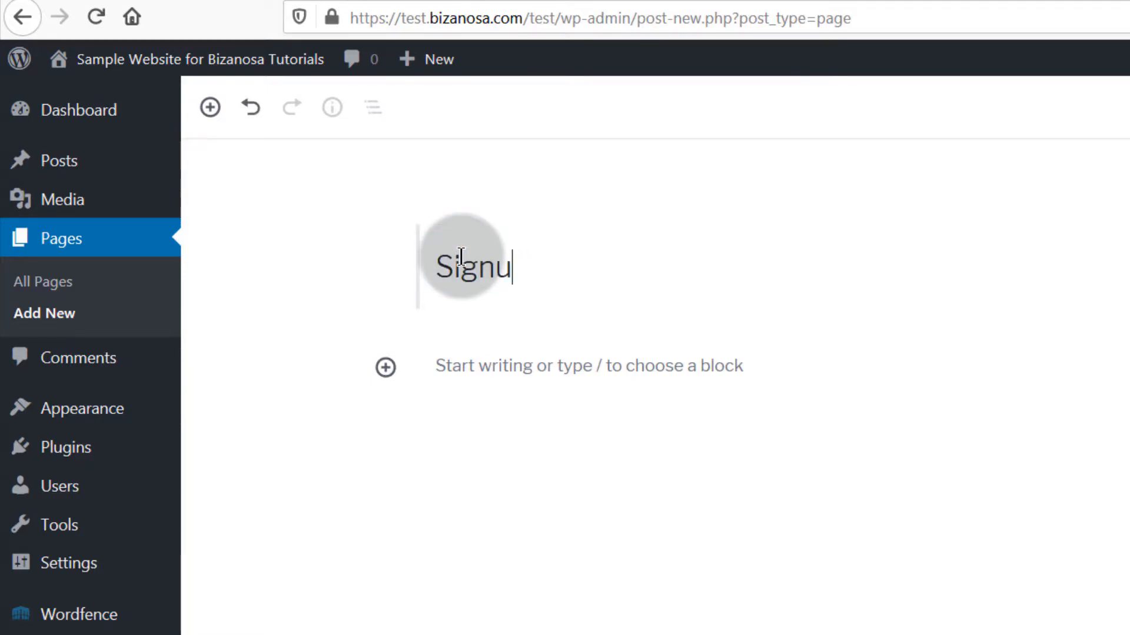
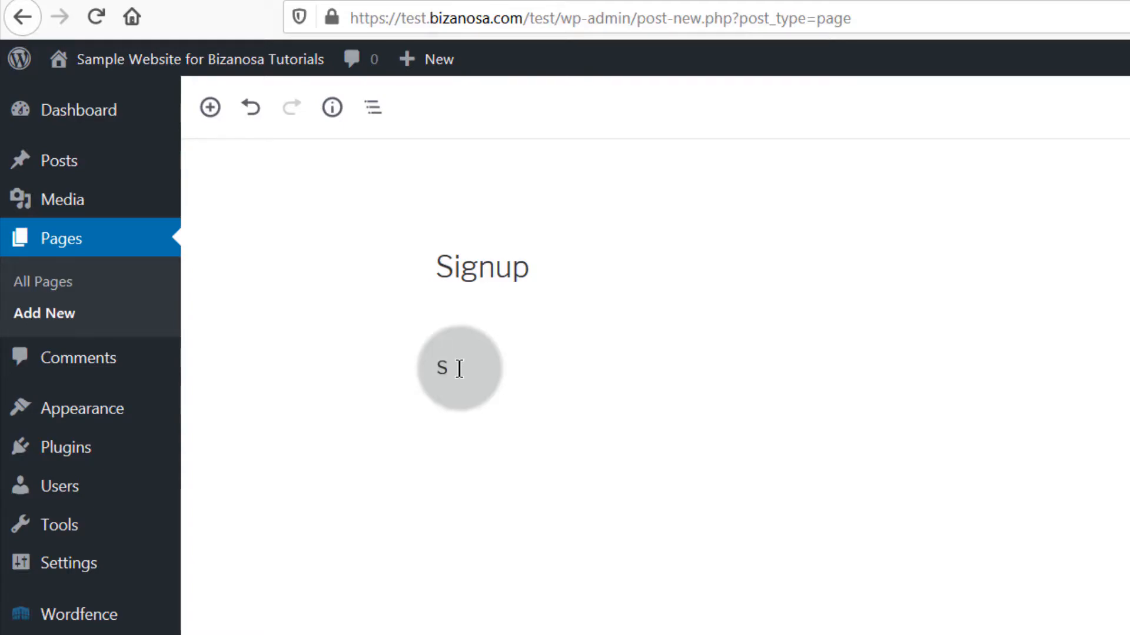
Step: Complete the Signup paragraph as 'Signup to learn how to edit Audio with Audacity', fixing the typos
text(to lear)
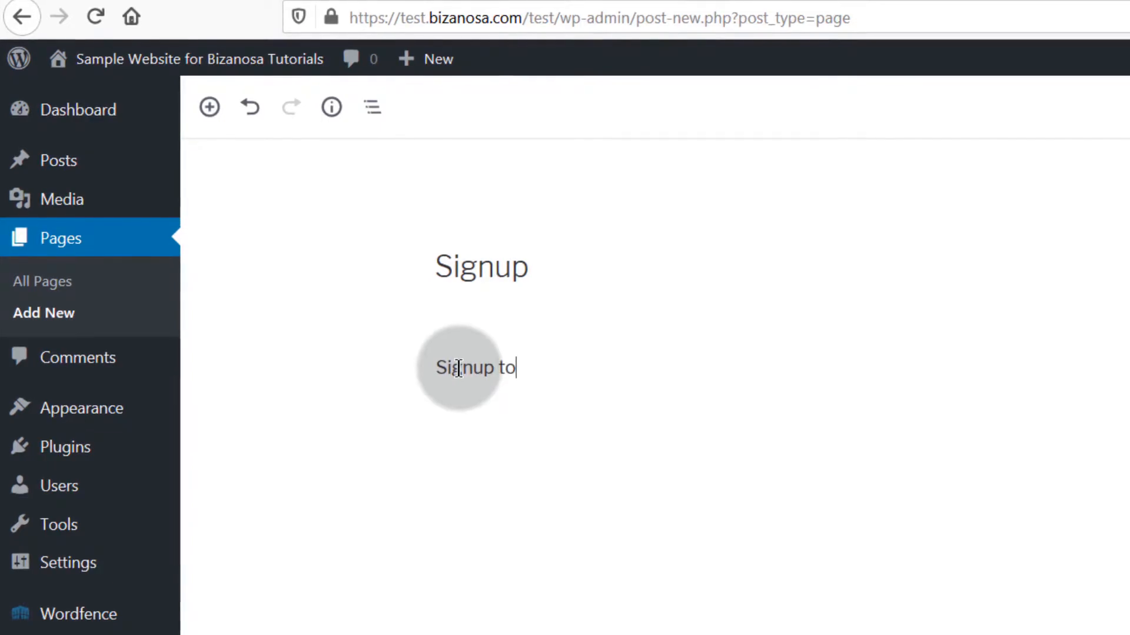
text(n how to edit Udi)
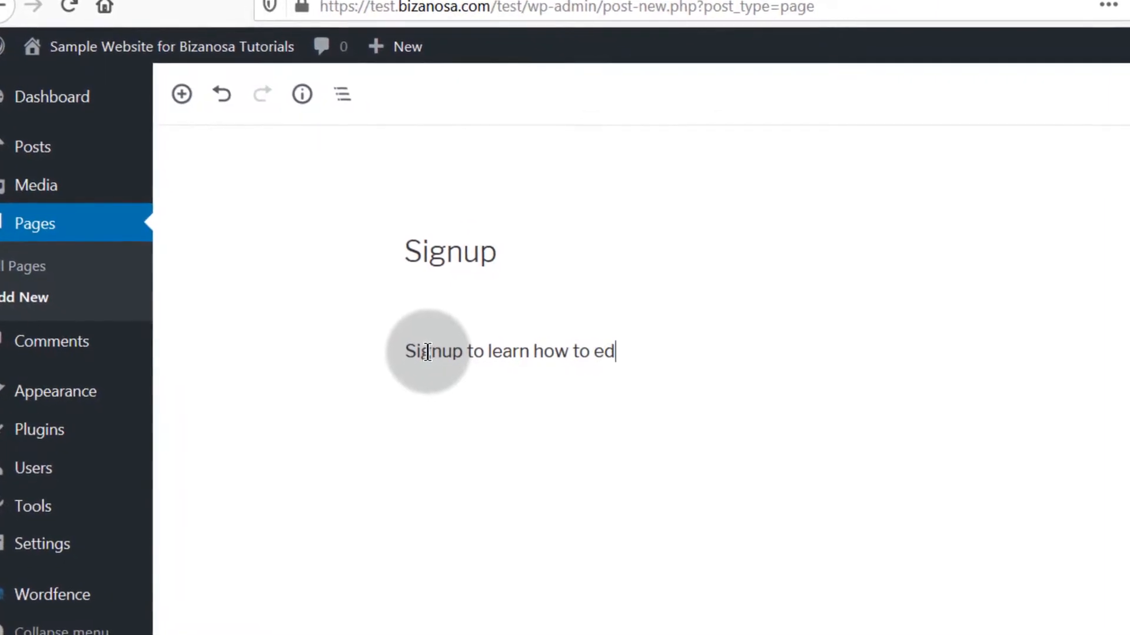
text(o with AU)
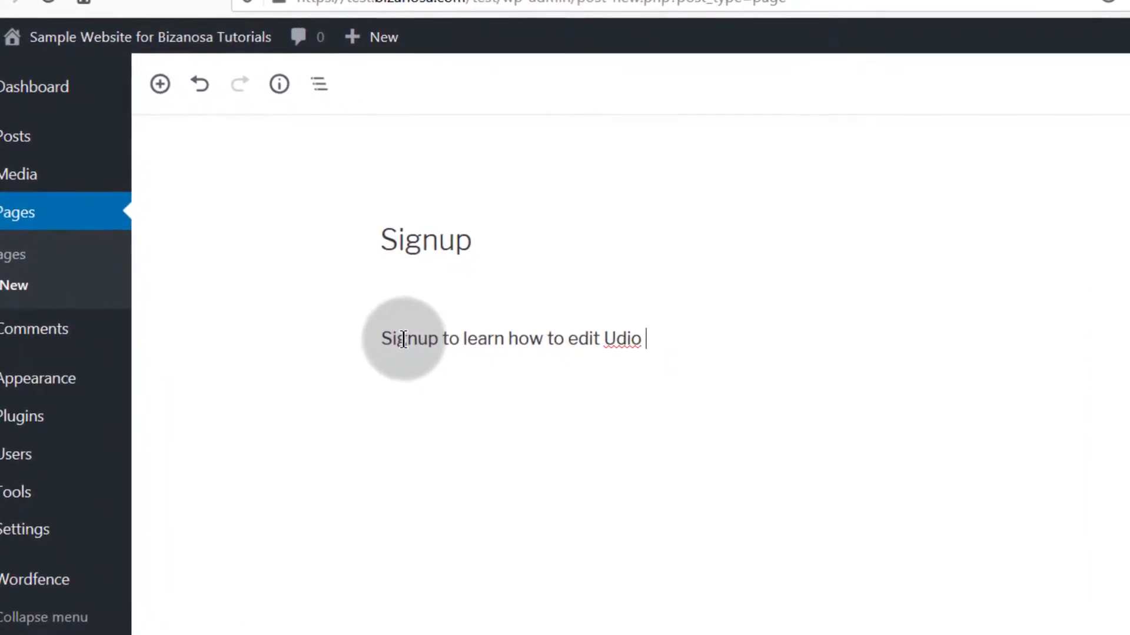
text(dac)
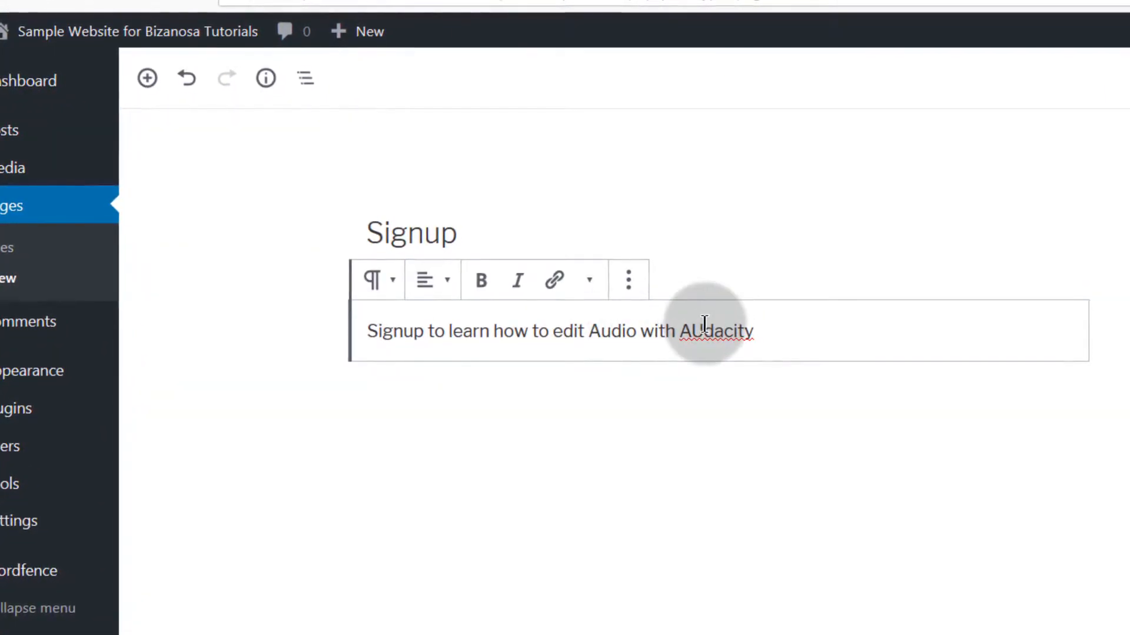
click(700, 334)
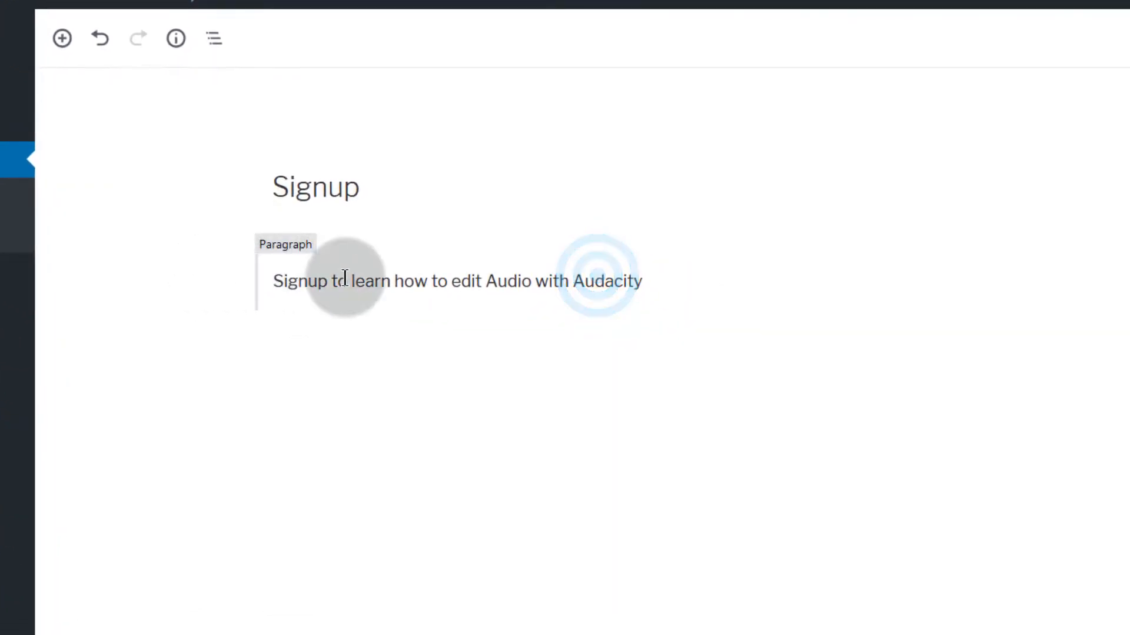
click(376, 307)
click(620, 233)
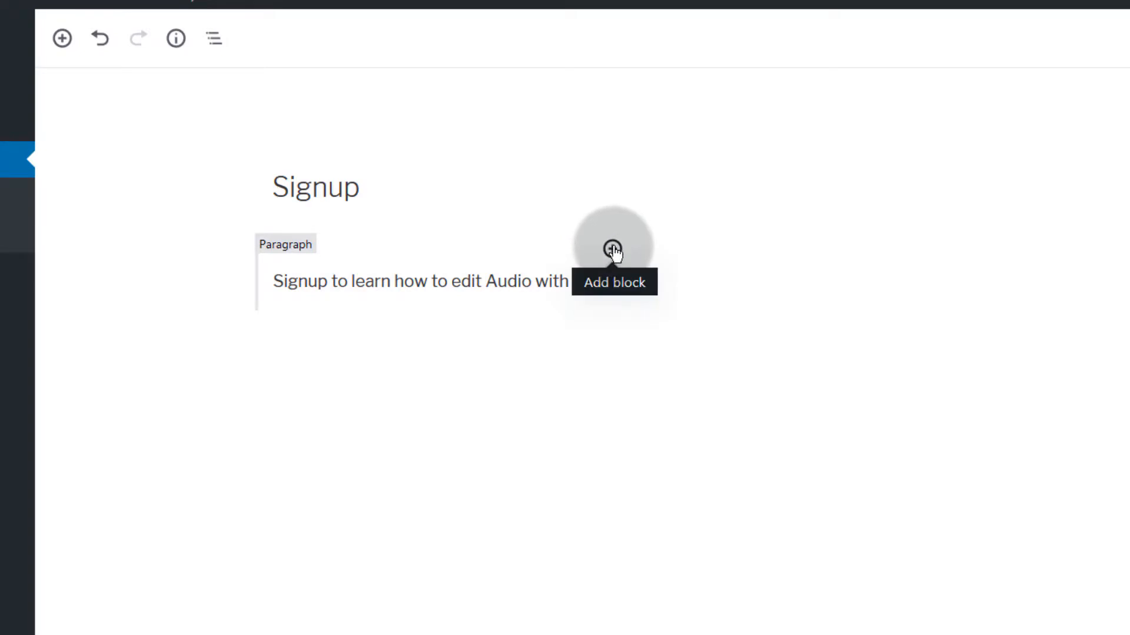
Step: Insert a Custom HTML block below the paragraph and paste the GetResponse form script into it
click(612, 250)
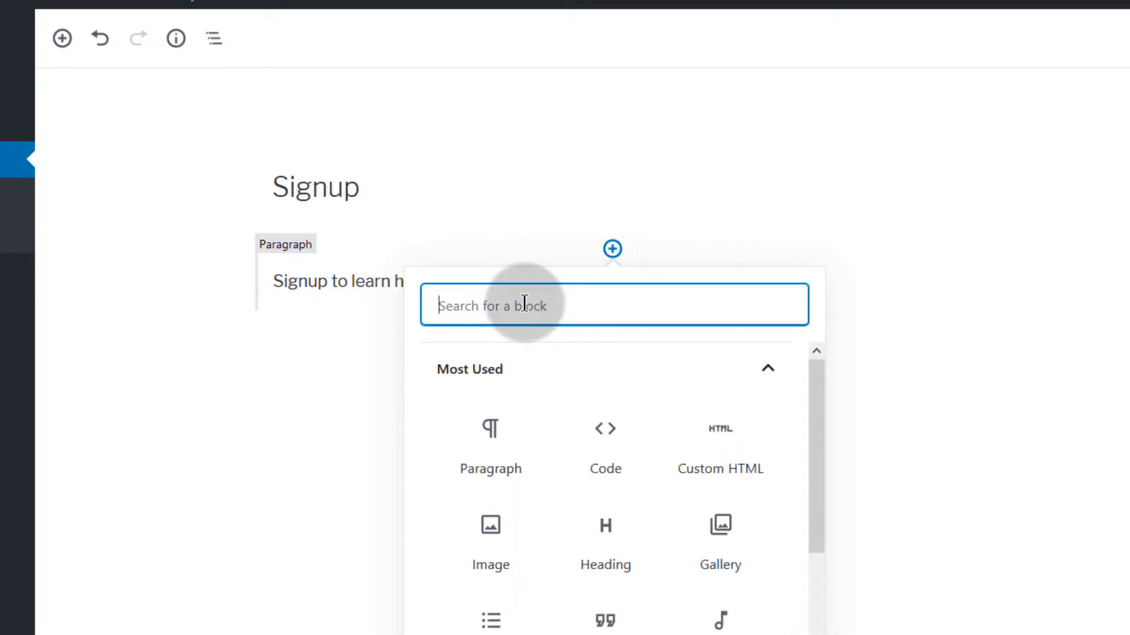
click(506, 307)
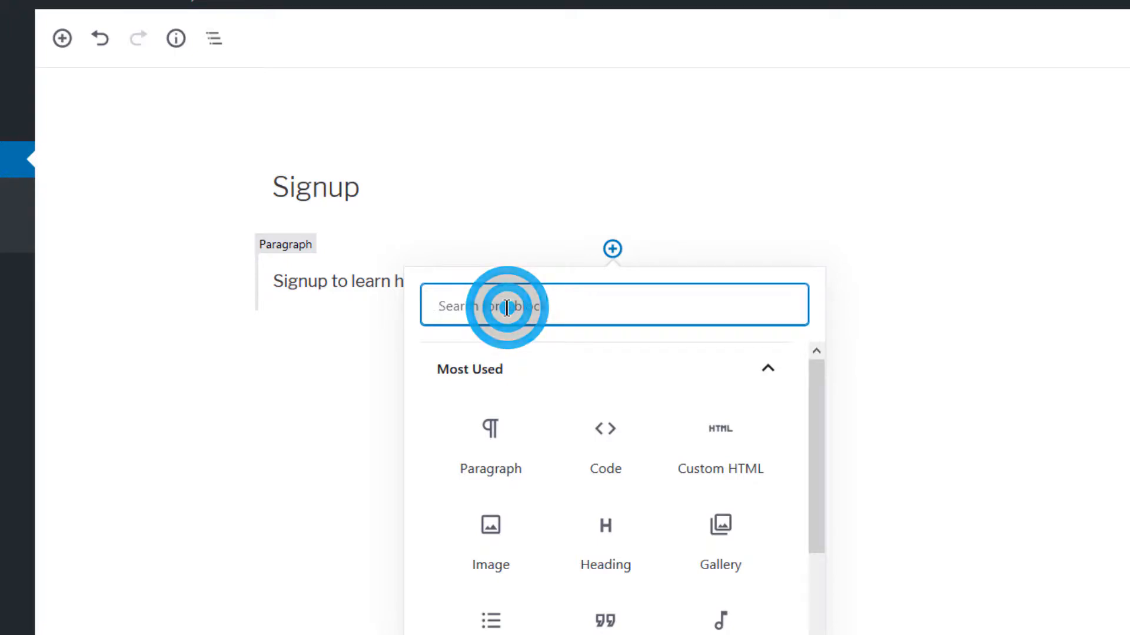
text(html)
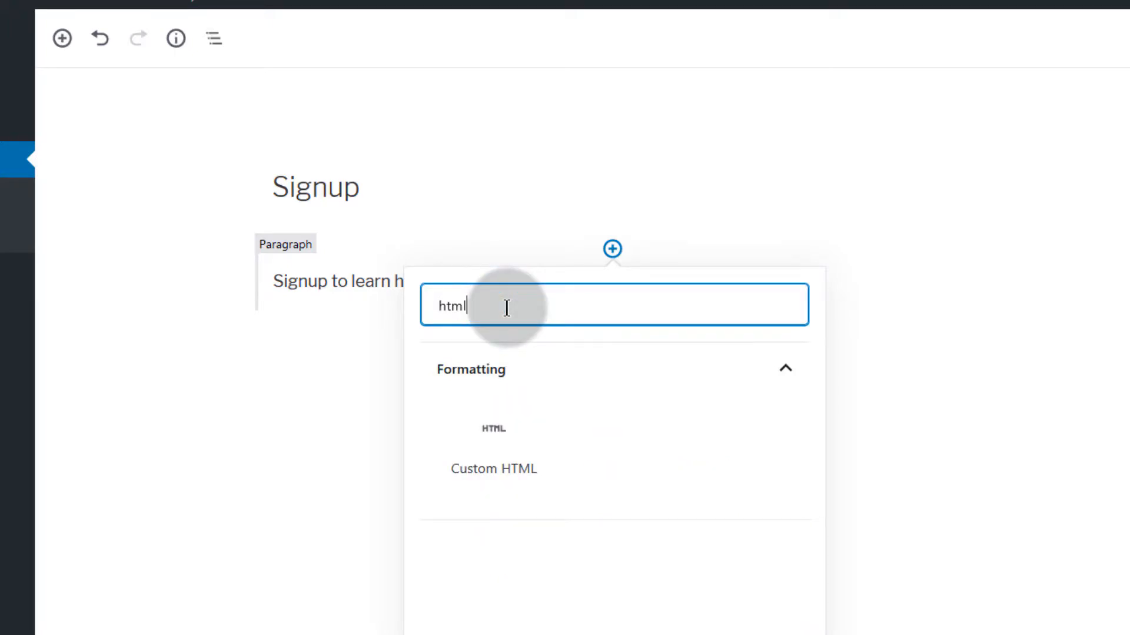
click(487, 437)
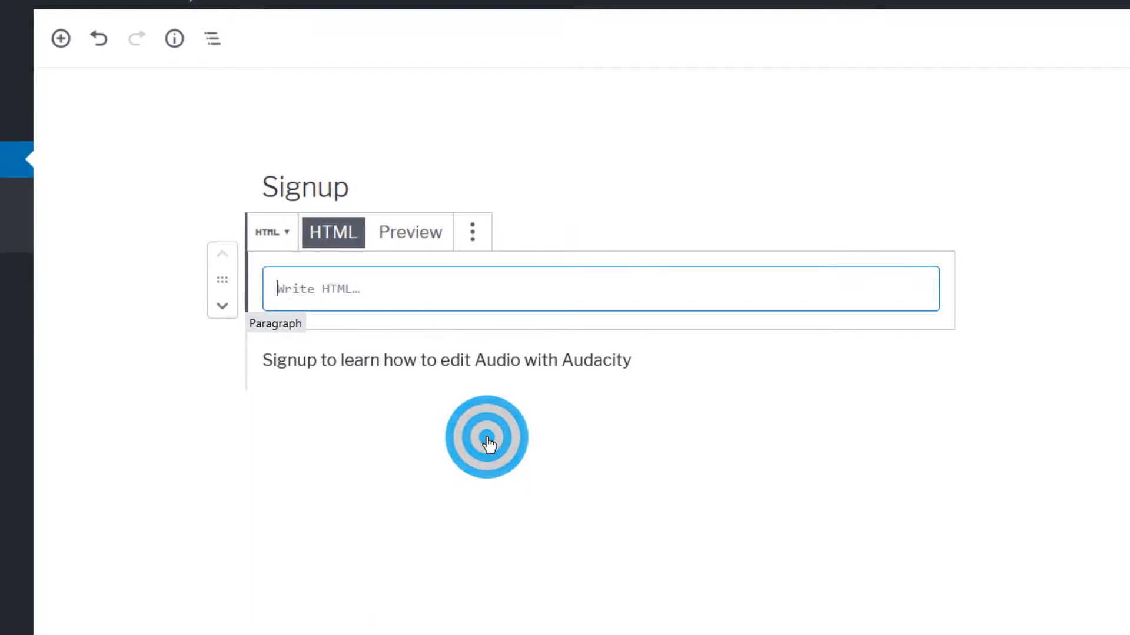
drag(213, 278, 264, 371)
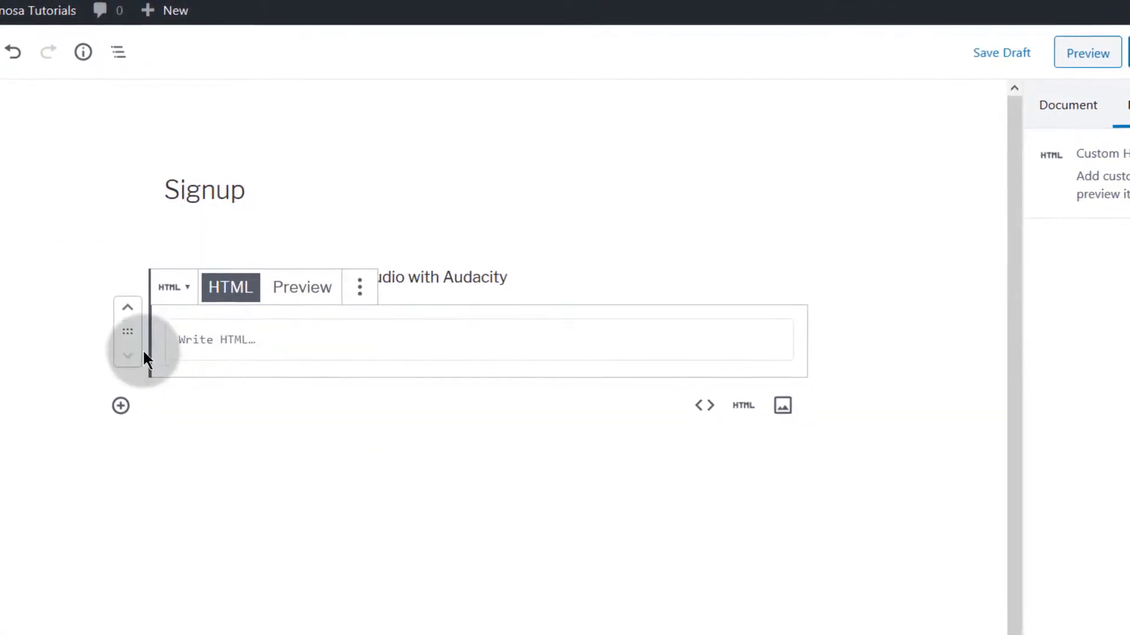
click(203, 339)
right_click(203, 340)
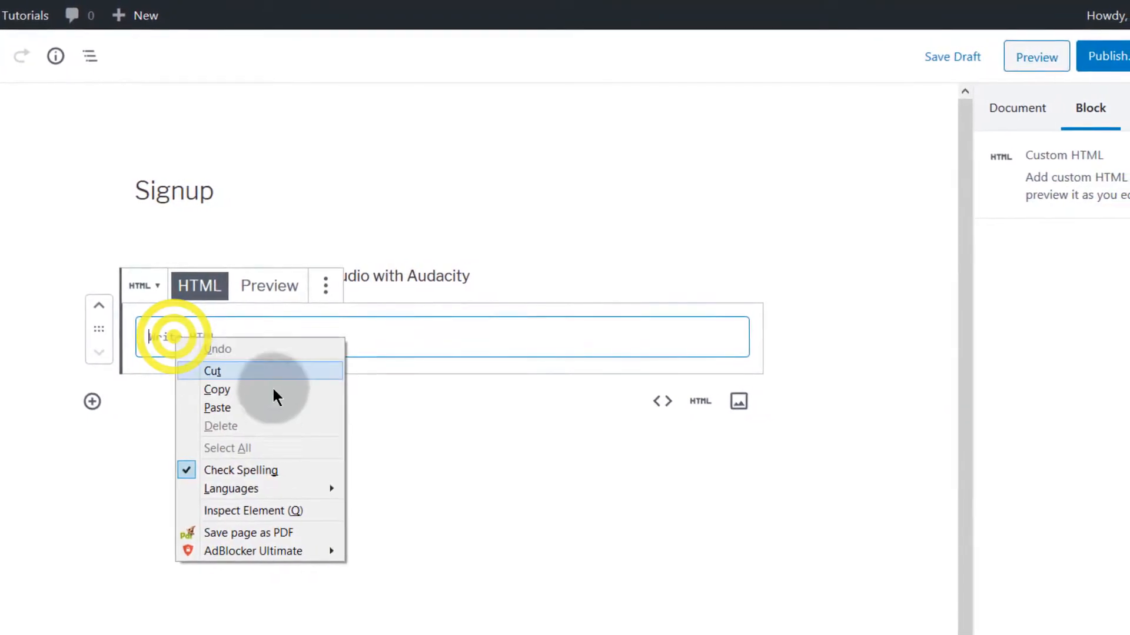
click(220, 408)
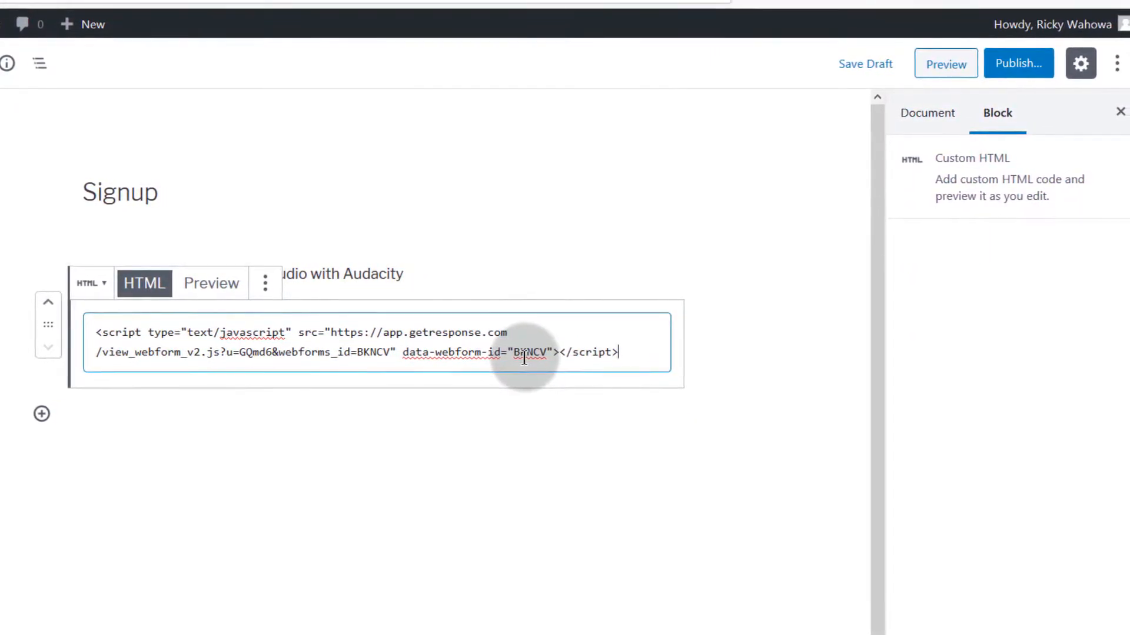
Step: Publish the Signup page and open the live page in a new tab
click(1007, 62)
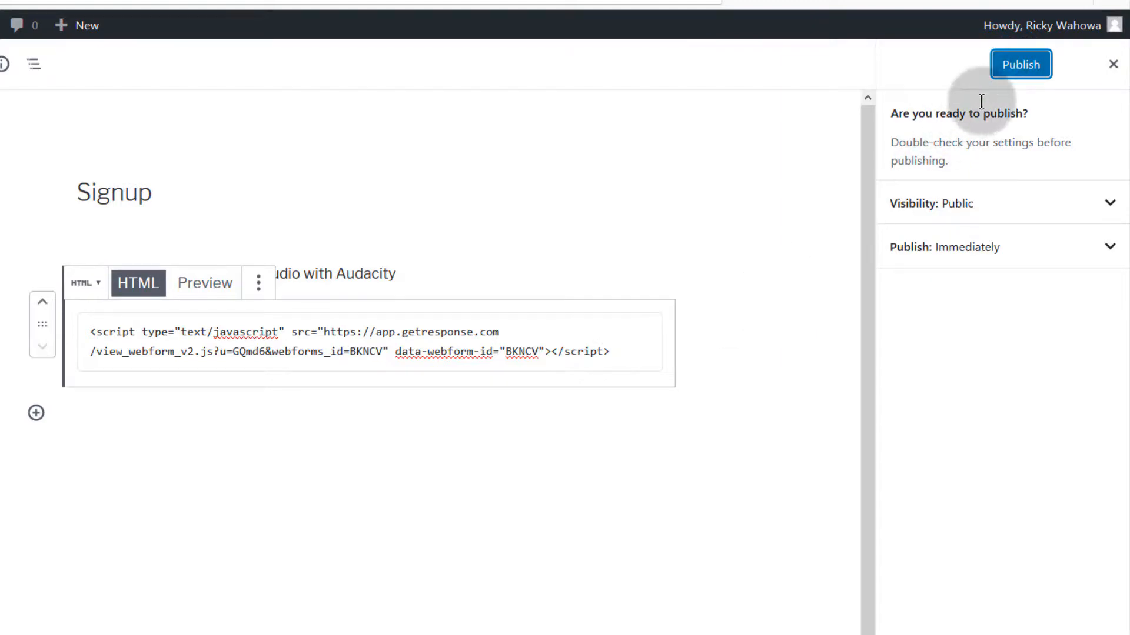
click(1004, 72)
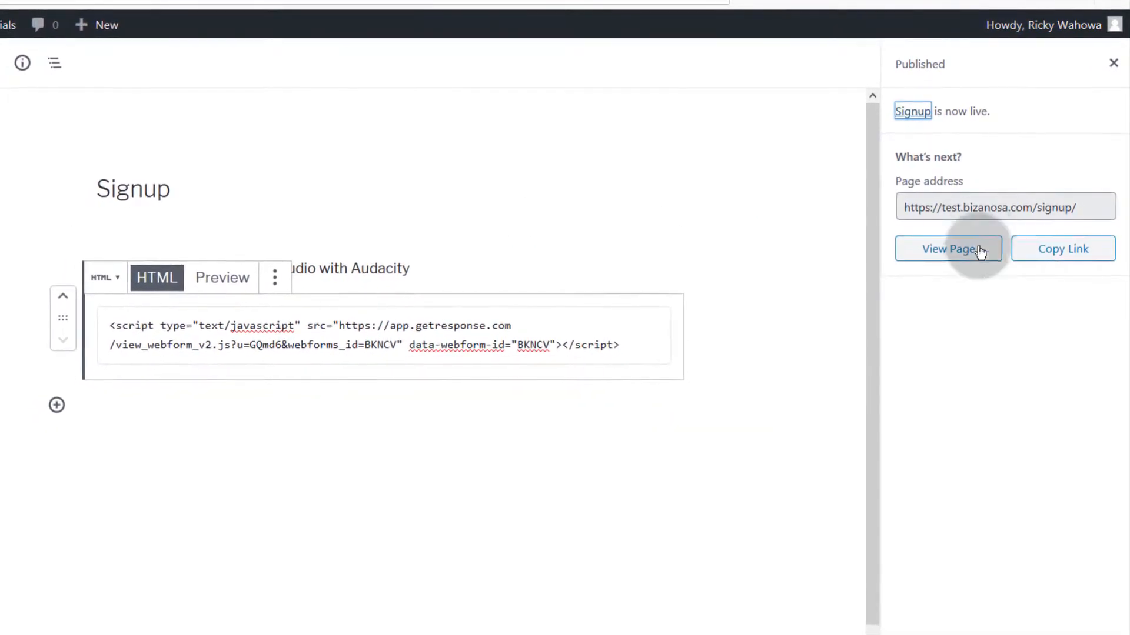
right_click(977, 261)
click(986, 268)
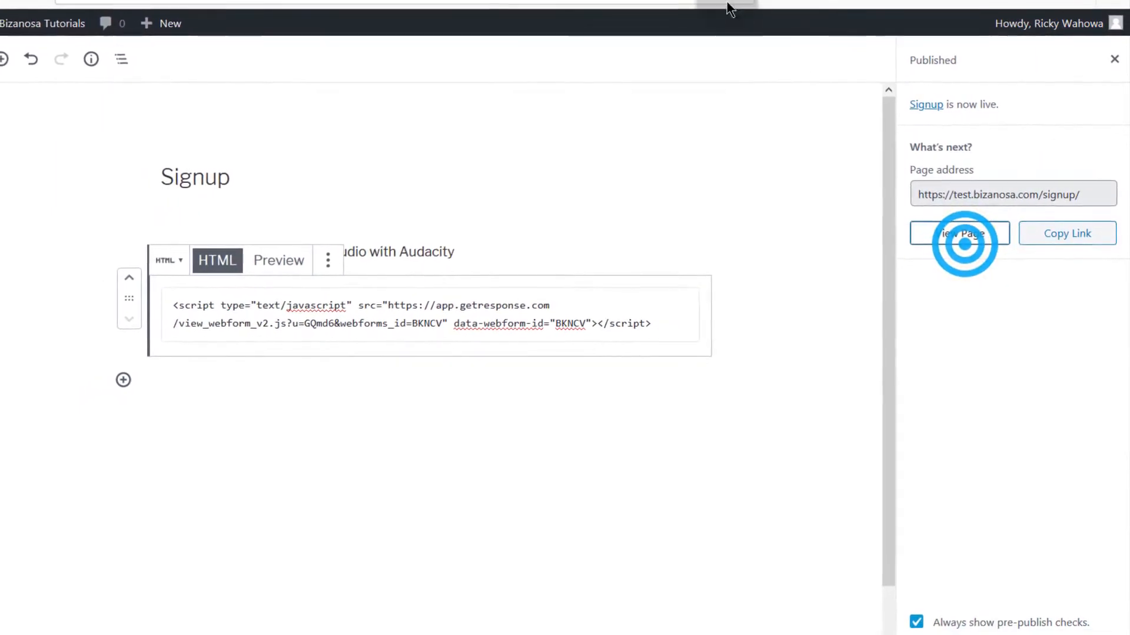
Step: Scroll through the live Signup page to check the embedded sign-up form
click(647, 0)
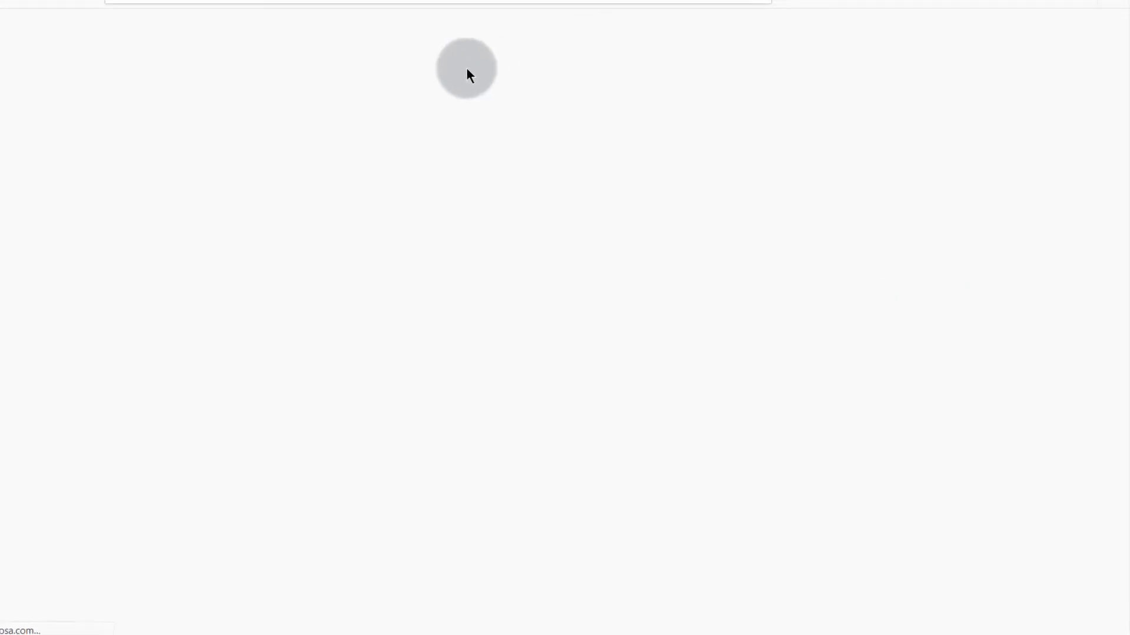
scroll(562, 368, down, 3)
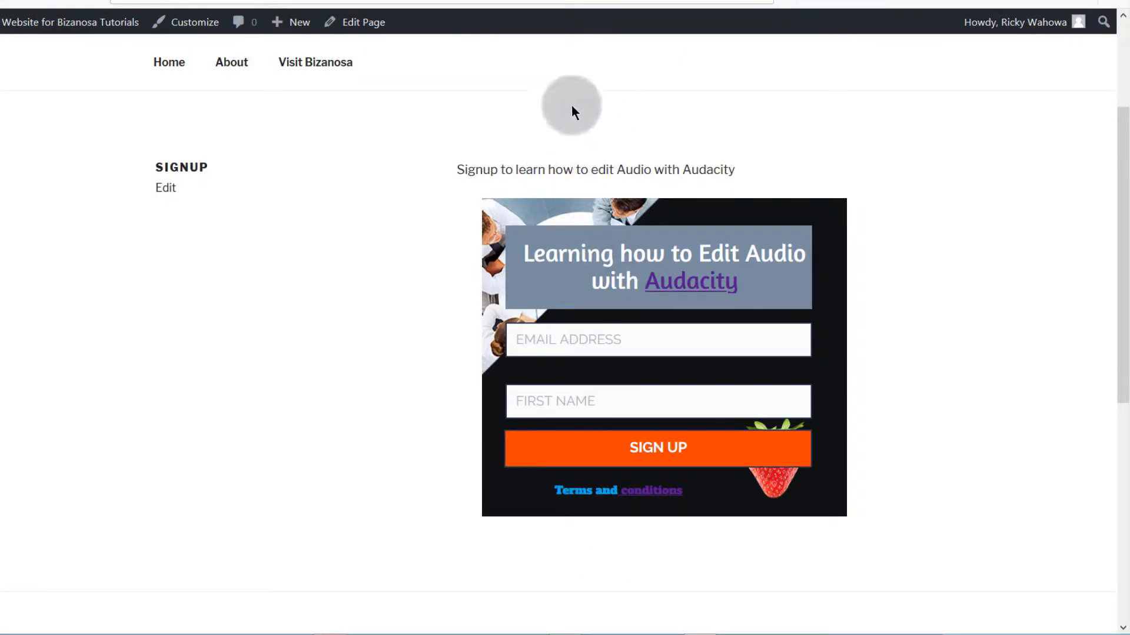
scroll(514, 422, down, 6)
scroll(514, 421, up, 8)
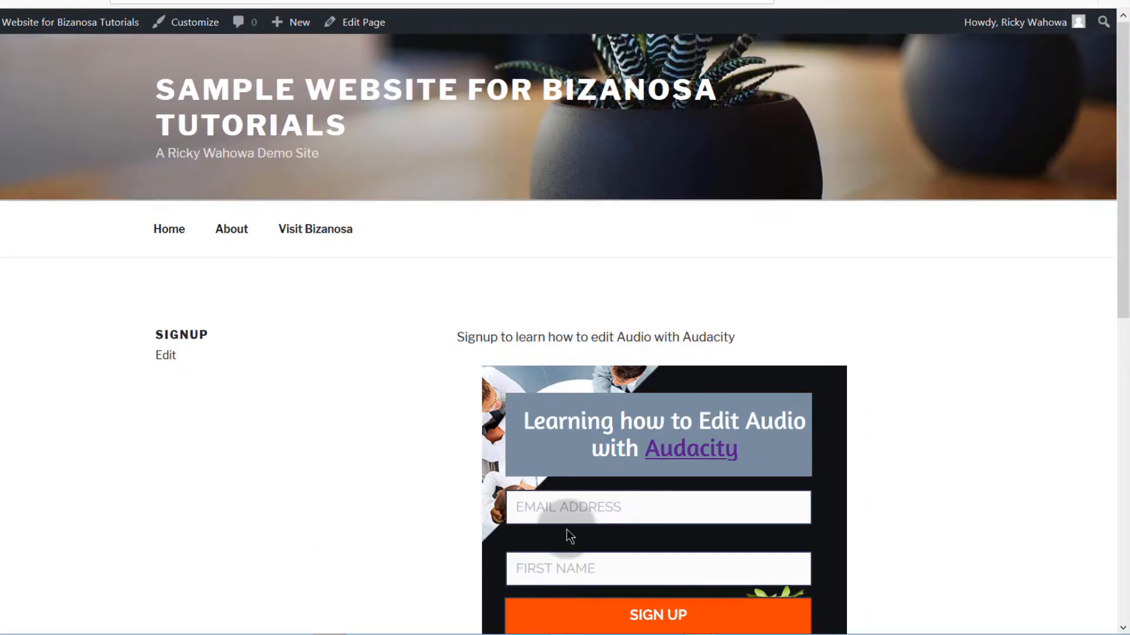
scroll(569, 585, down, 2)
scroll(578, 525, up, 2)
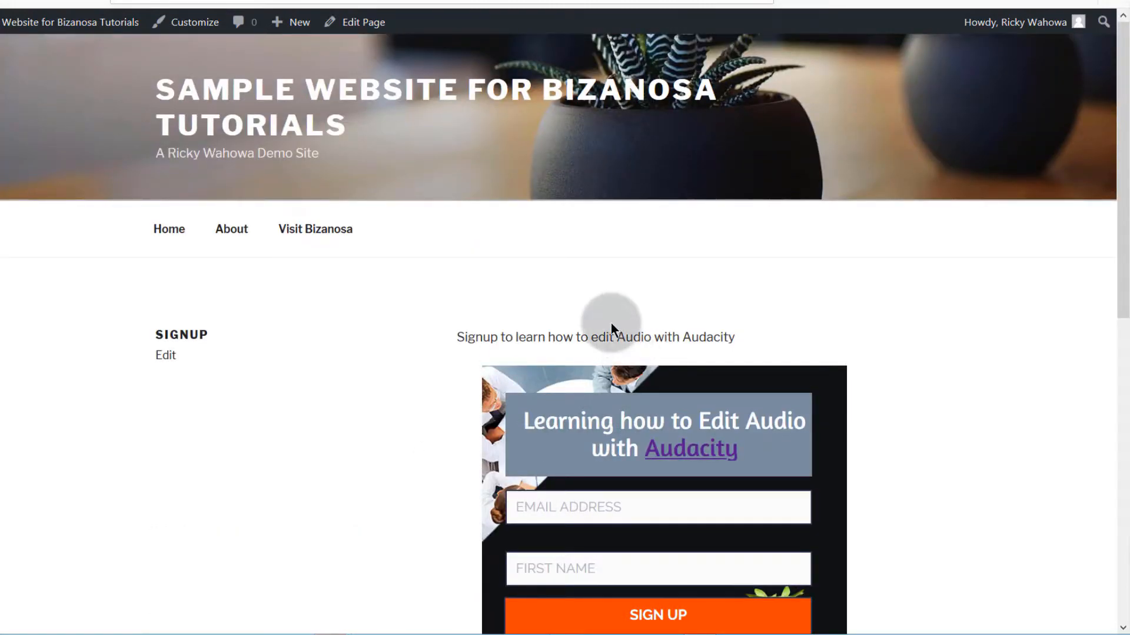
scroll(610, 425, down, 5)
scroll(605, 472, up, 5)
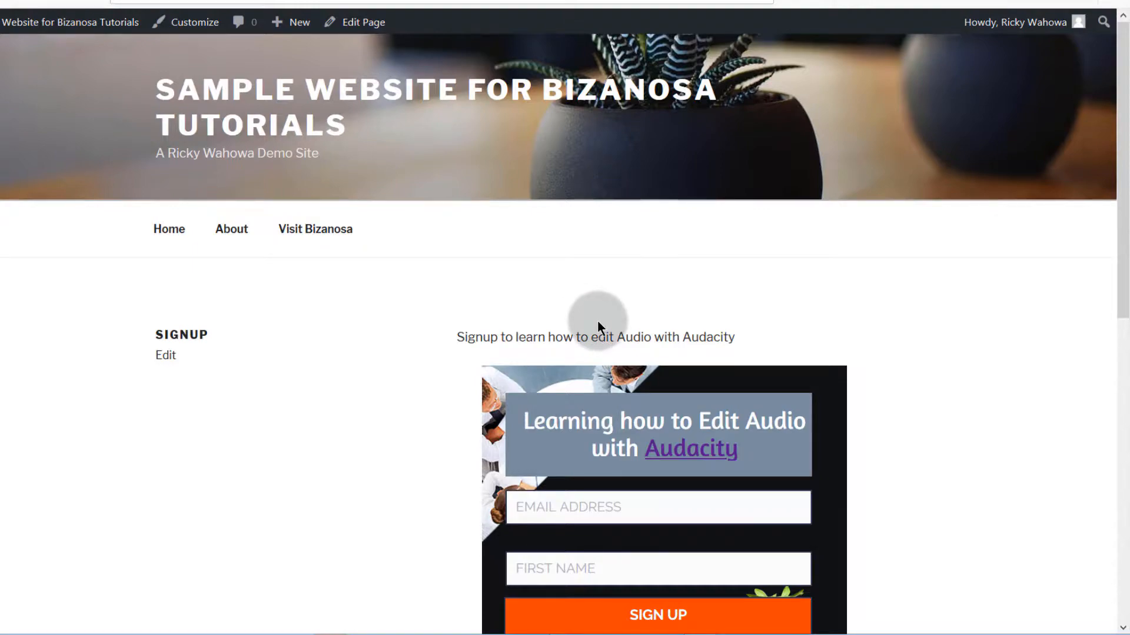
Step: Go to the site's home page and scroll the posts alongside the sidebar Audacity form
click(169, 230)
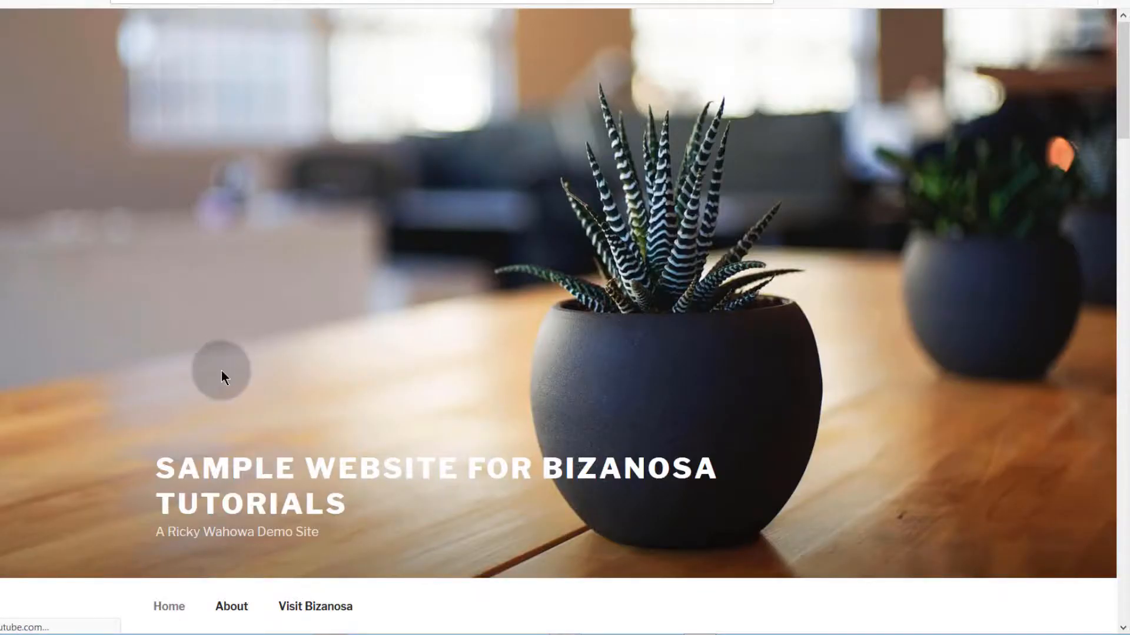
scroll(224, 365, down, 10)
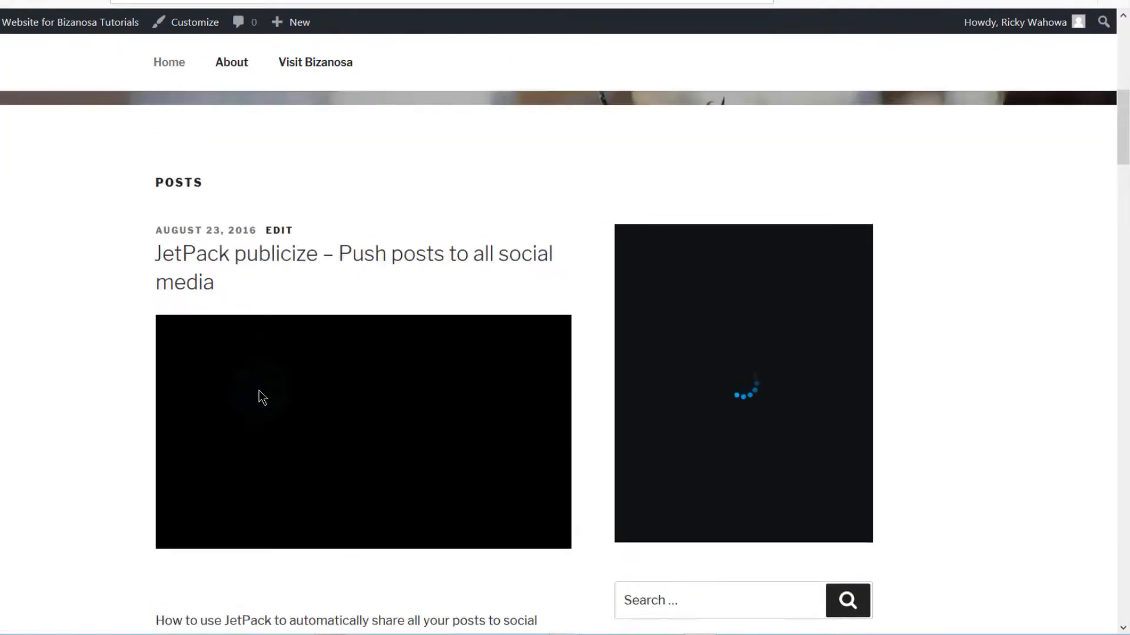
scroll(260, 394, down, 8)
scroll(259, 391, down, 5)
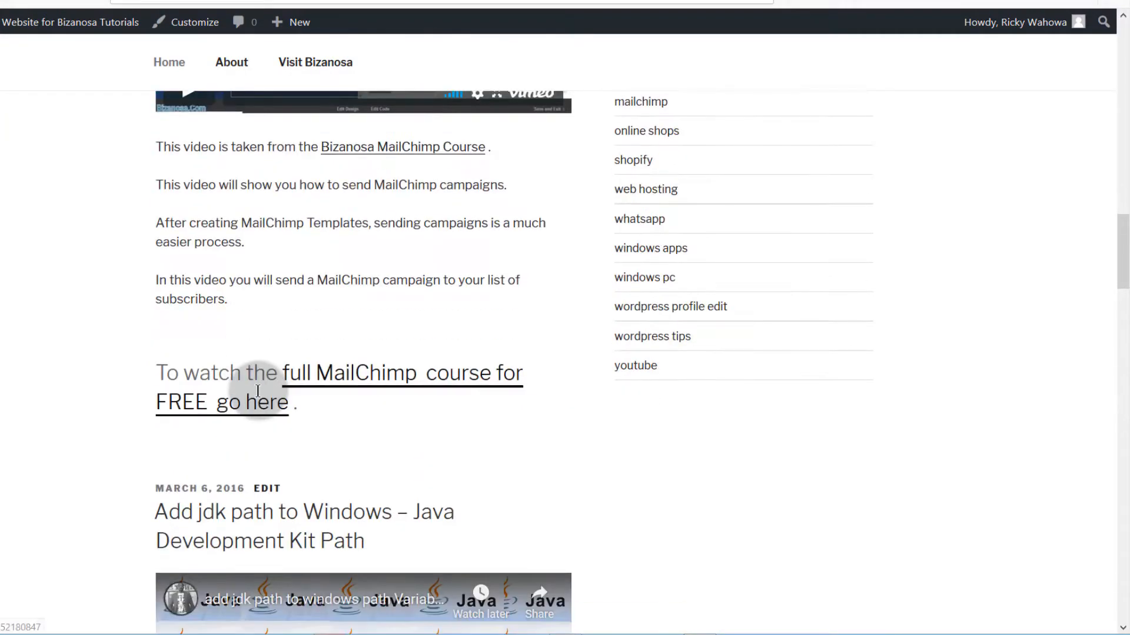
scroll(259, 390, up, 12)
scroll(257, 390, up, 4)
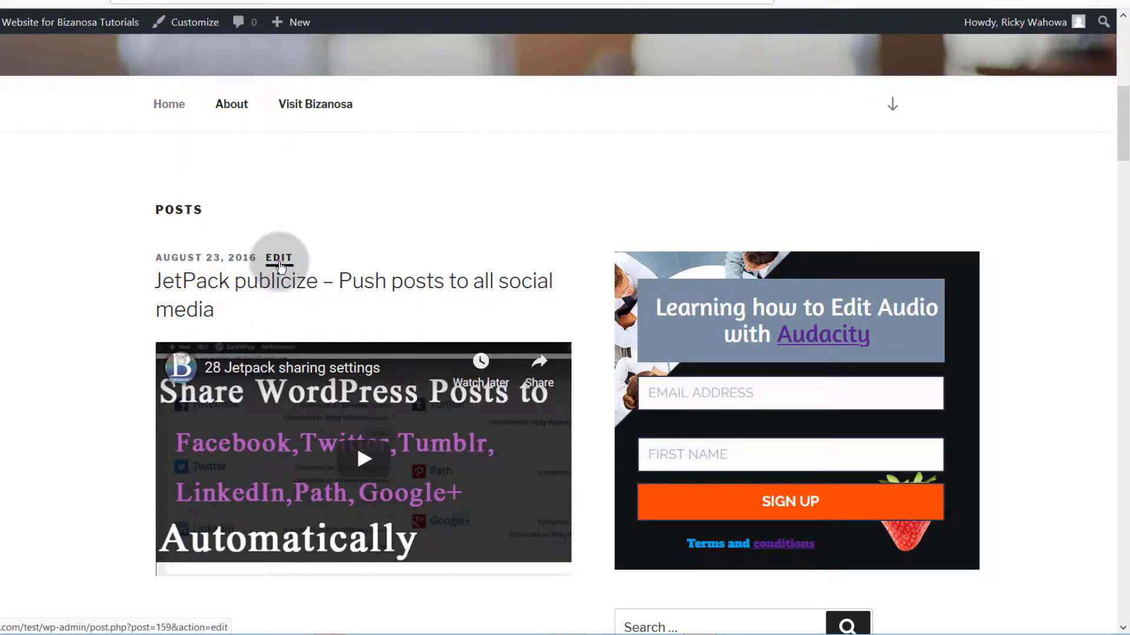
Step: Add a Custom HTML block with the GetResponse script to the JetPack post, update, and view it
click(280, 259)
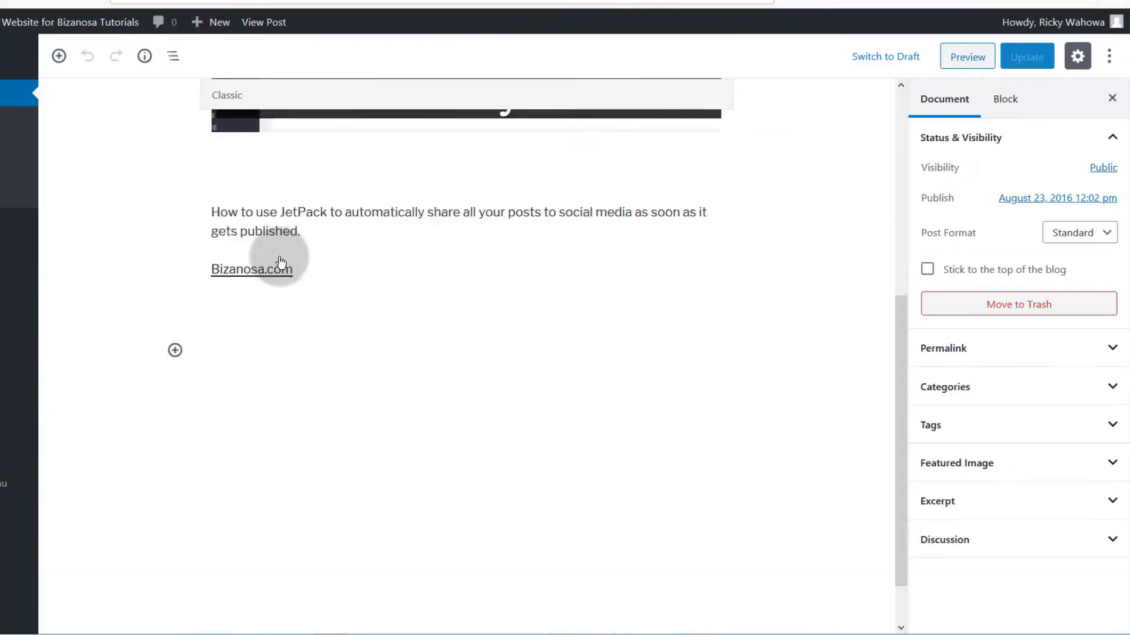
click(207, 399)
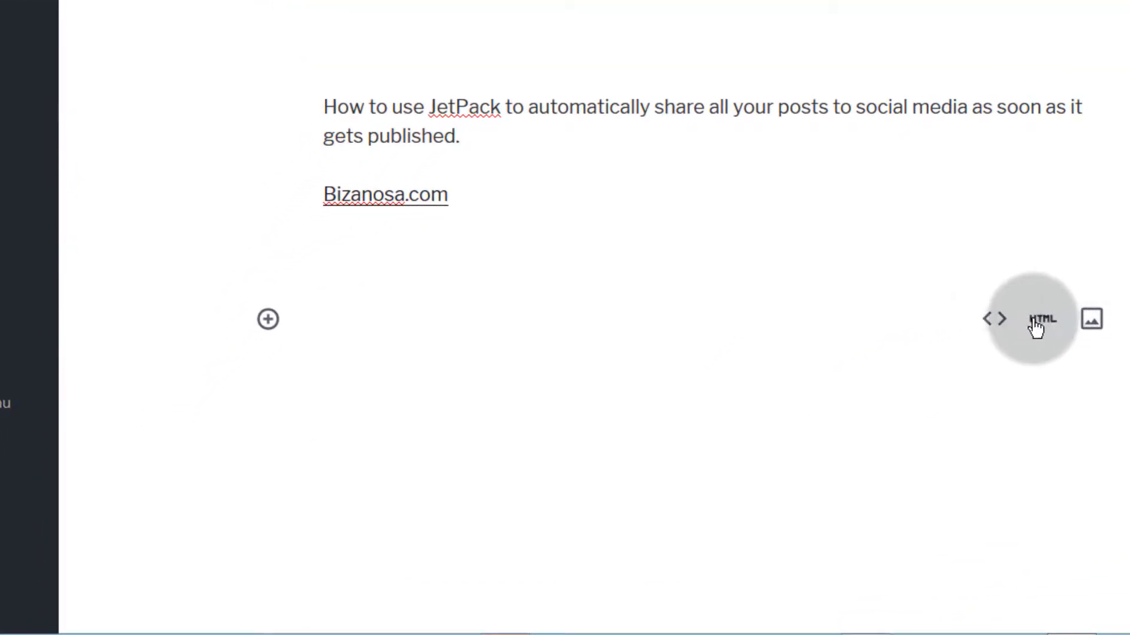
click(1043, 322)
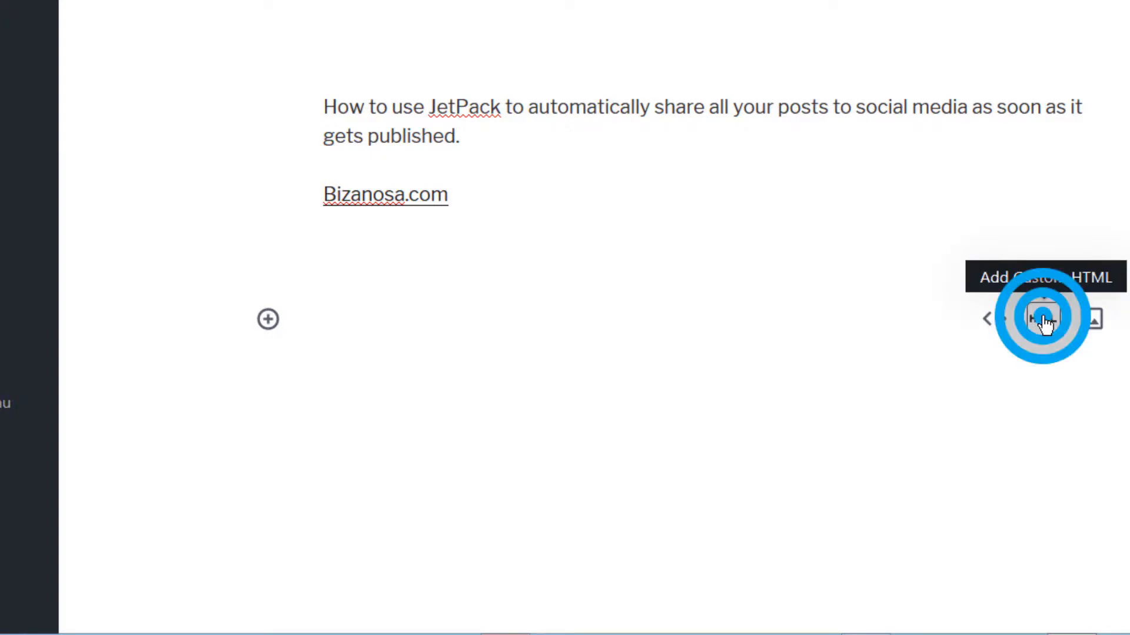
click(377, 327)
right_click(376, 327)
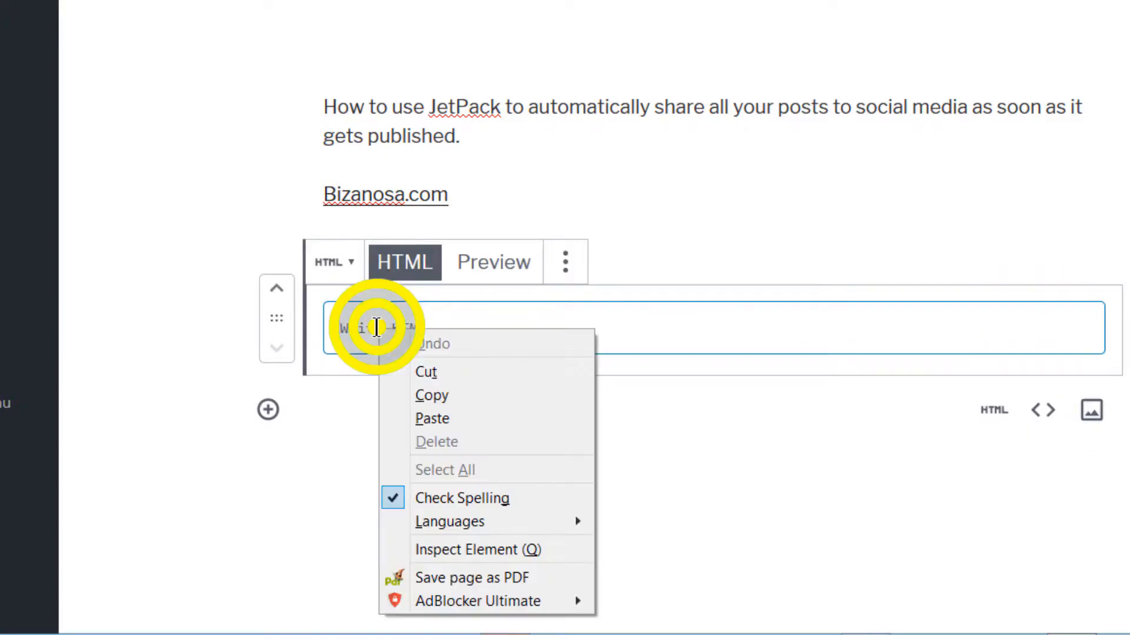
click(443, 413)
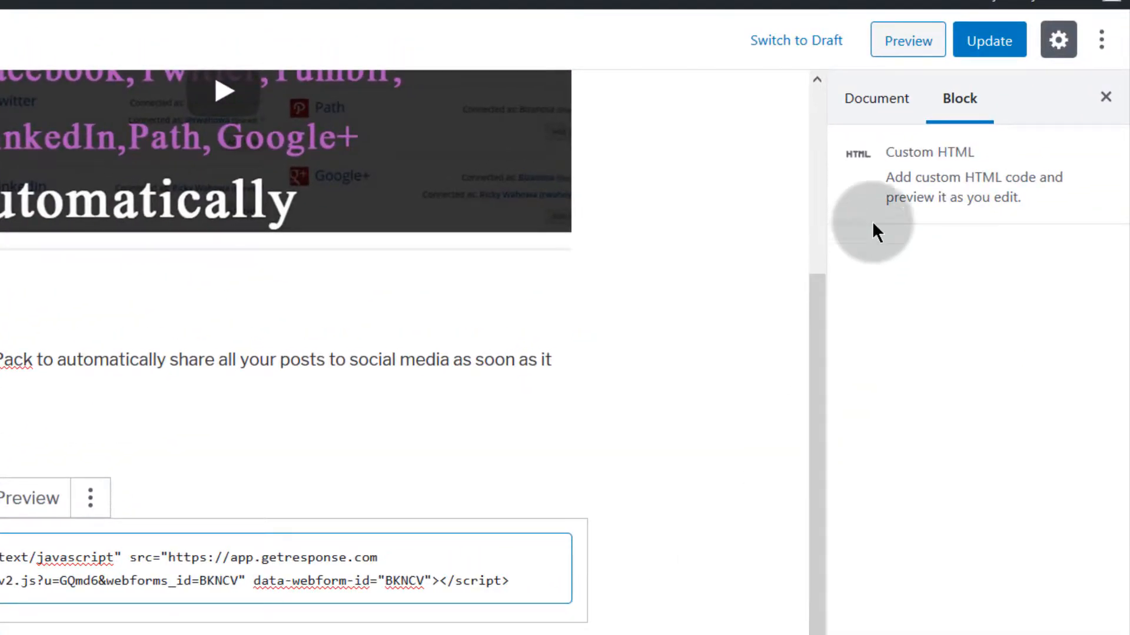
click(987, 42)
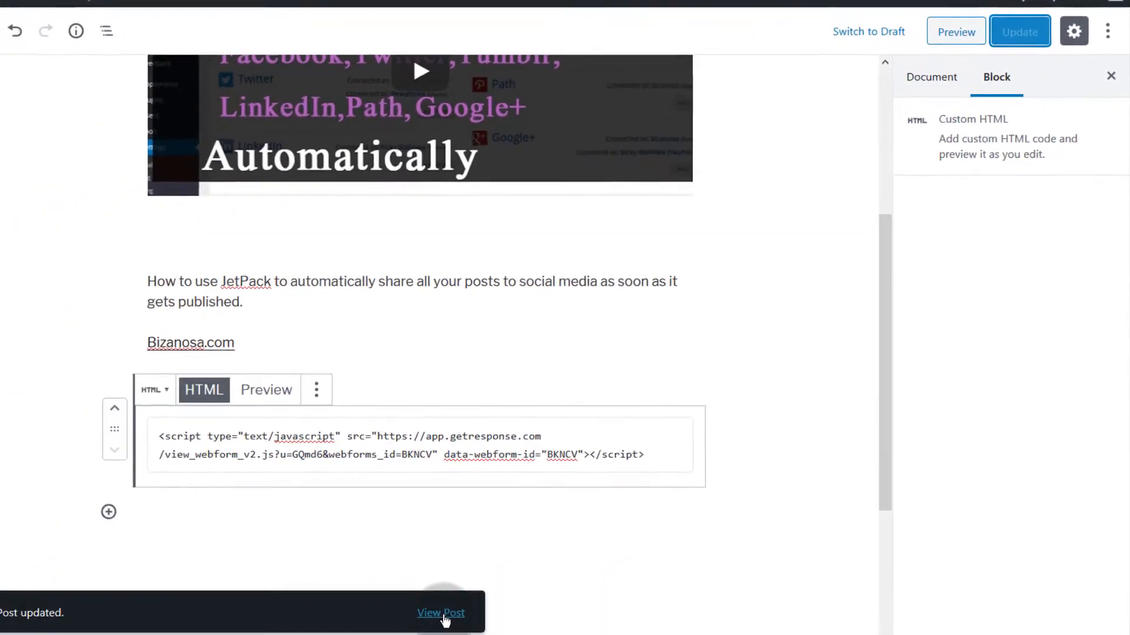
click(442, 615)
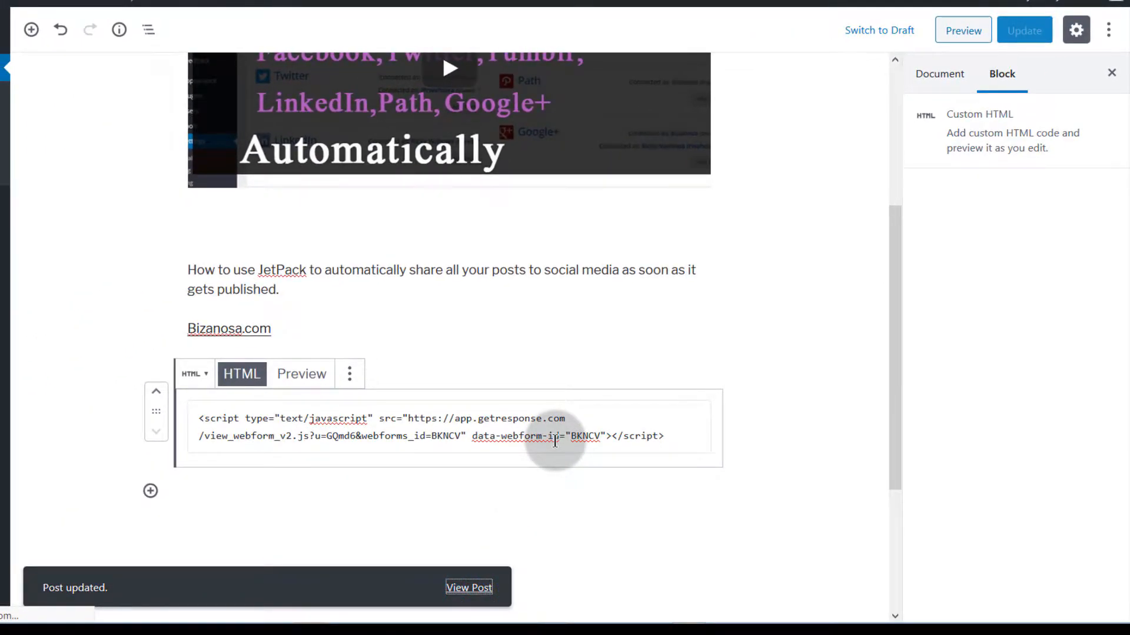
Step: Scroll the live JetPack post to check the sign-up form below its text and in the sidebar
scroll(509, 414, down, 2)
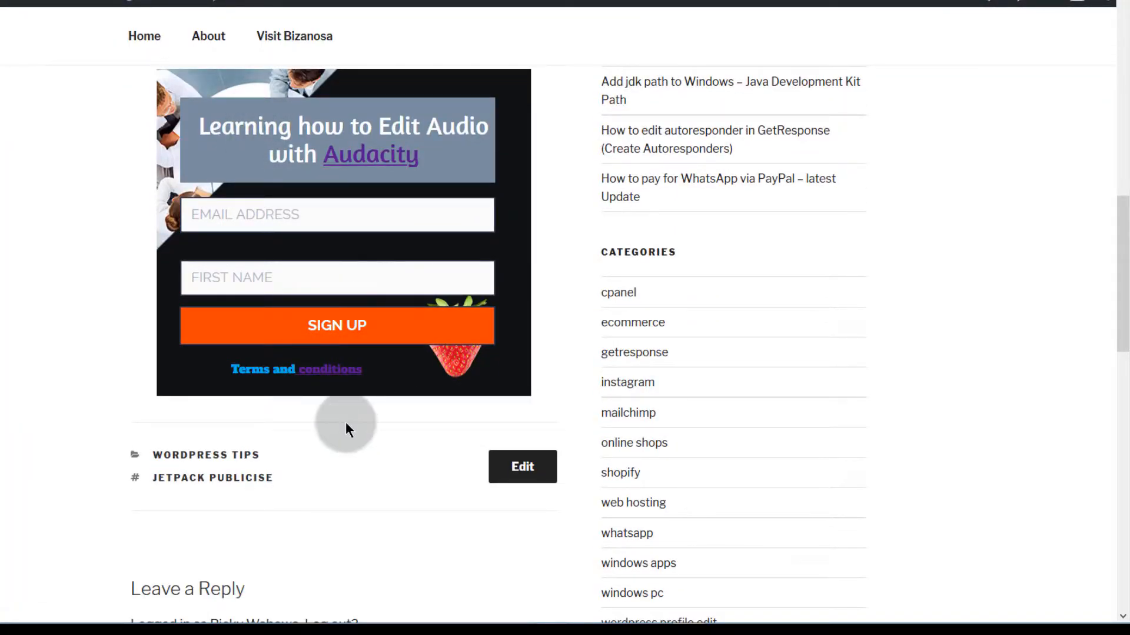
scroll(354, 417, up, 8)
scroll(354, 417, down, 4)
scroll(336, 486, down, 6)
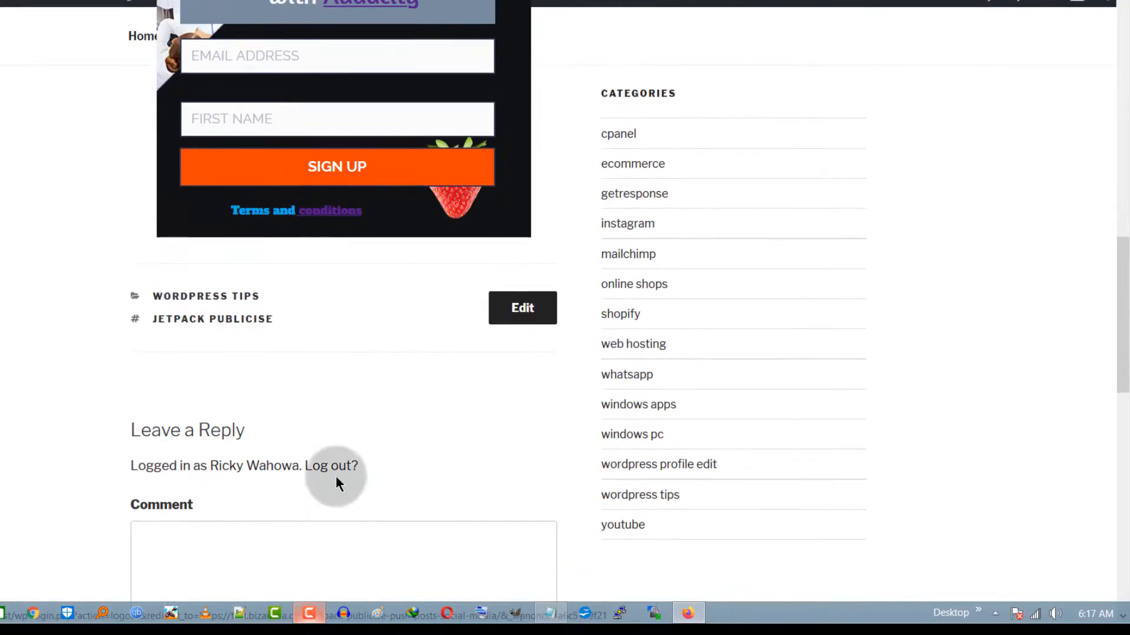
scroll(360, 332, up, 5)
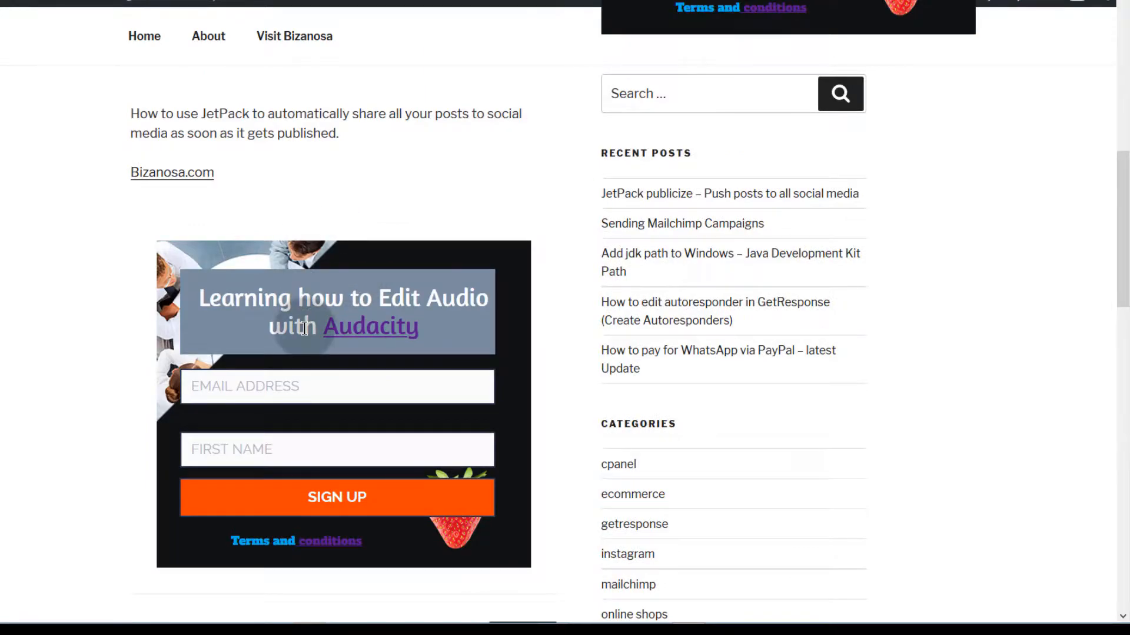
scroll(301, 330, up, 10)
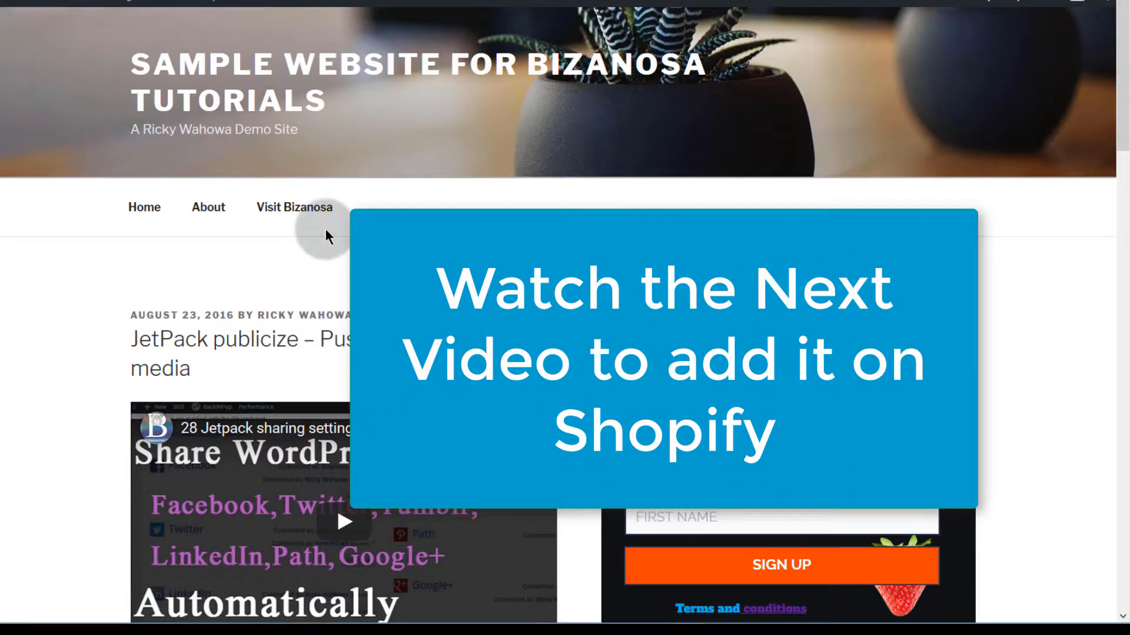
scroll(380, 76, down, 7)
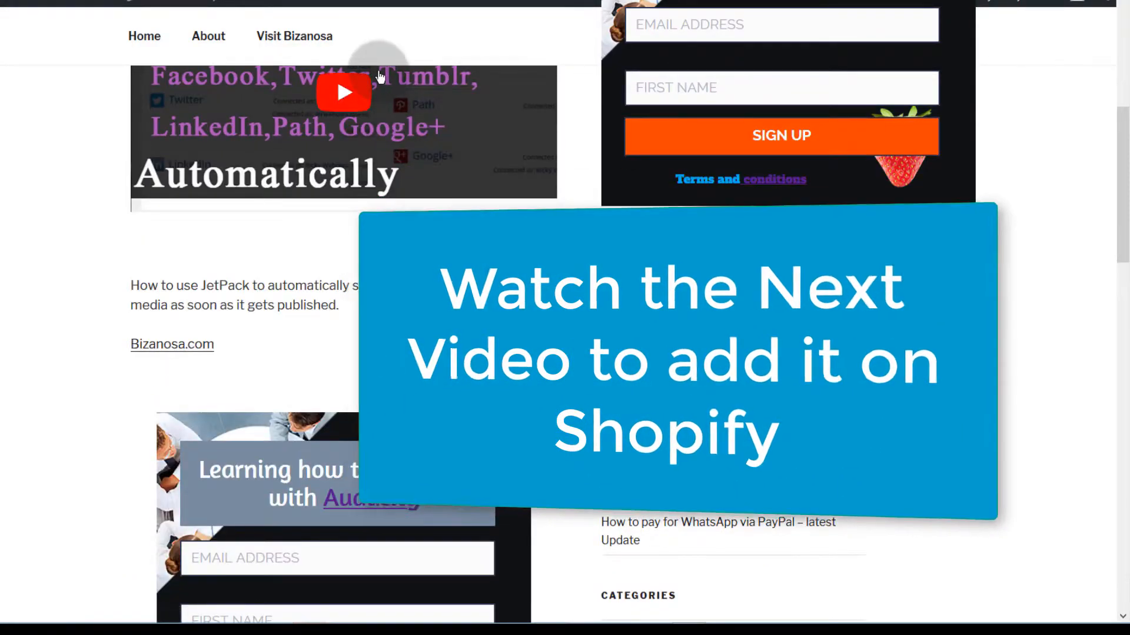
scroll(379, 77, down, 9)
scroll(303, 244, up, 16)
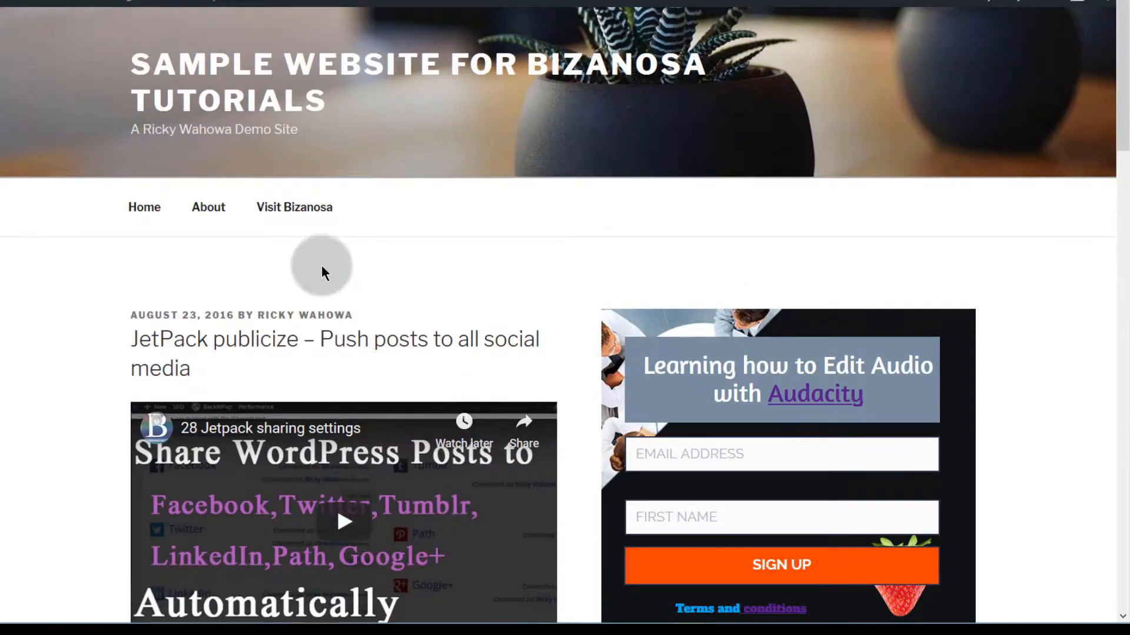
Step: Select the form's JavaScript embed code in GetResponse, then scroll down the live JetPack post
click(126, 1)
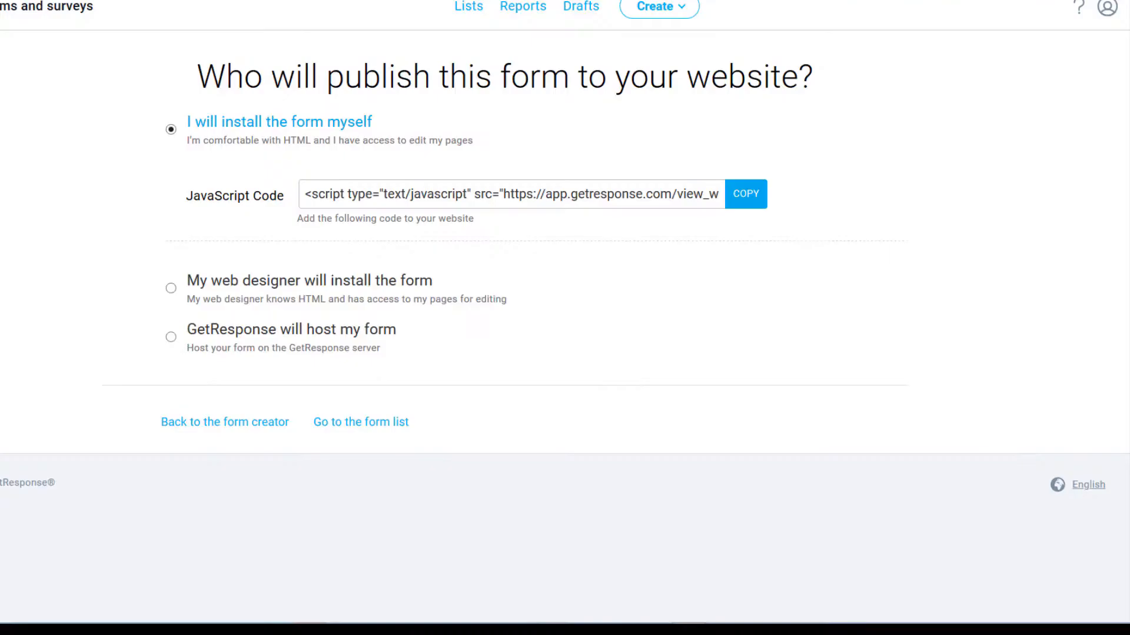
click(327, 197)
click(327, 197)
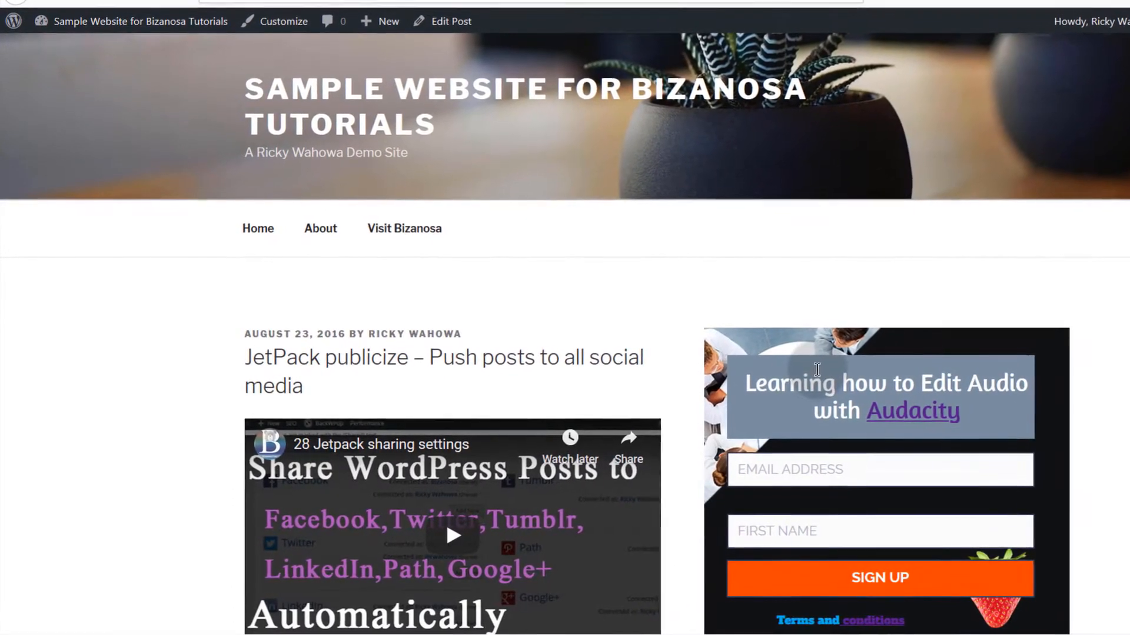
click(932, 310)
scroll(875, 383, down, 5)
scroll(891, 379, down, 10)
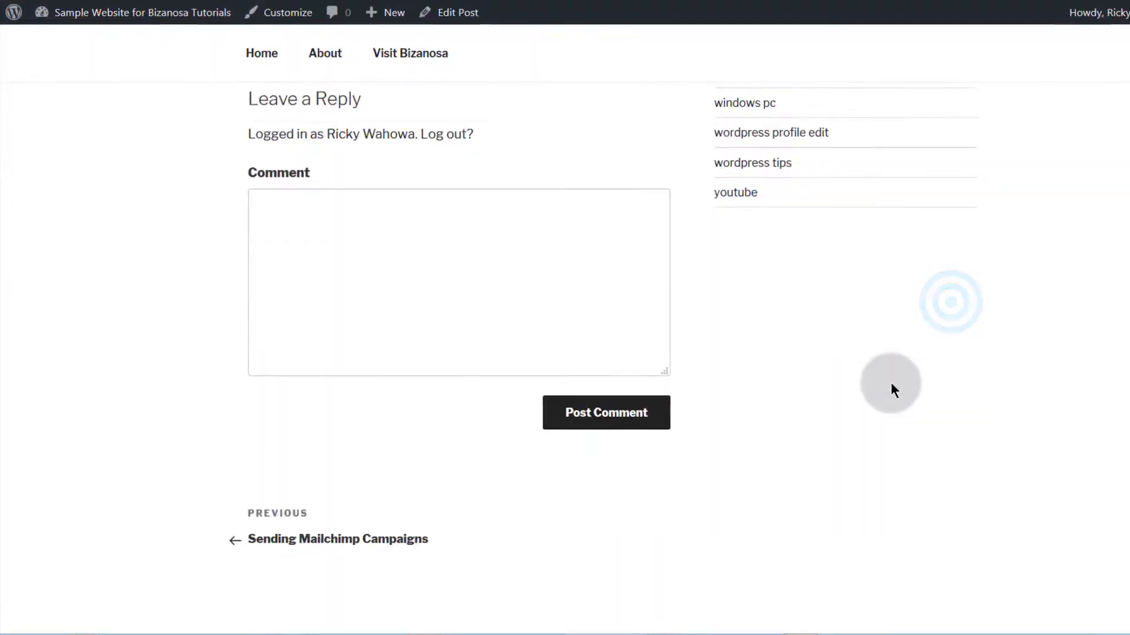
scroll(546, 334, up, 15)
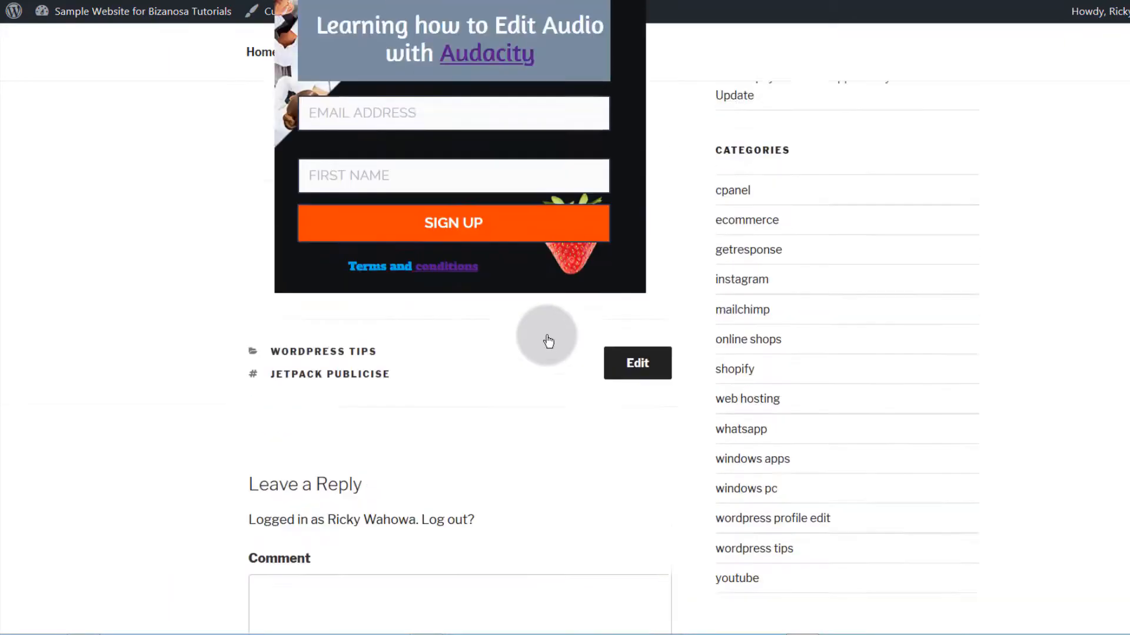
scroll(249, 194, down, 5)
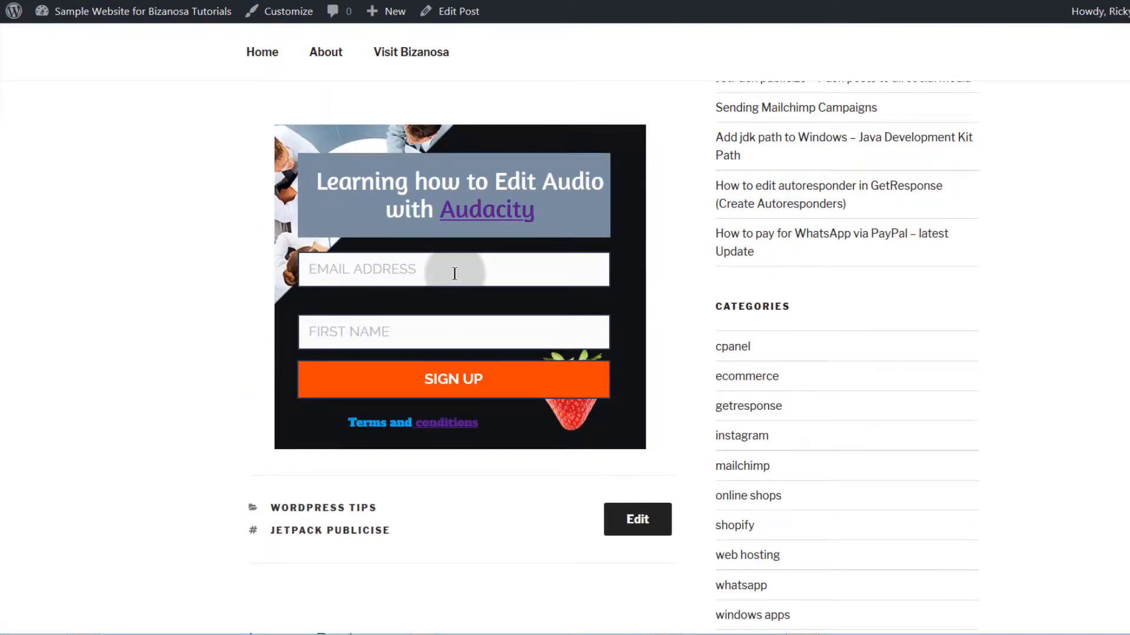
scroll(445, 272, up, 6)
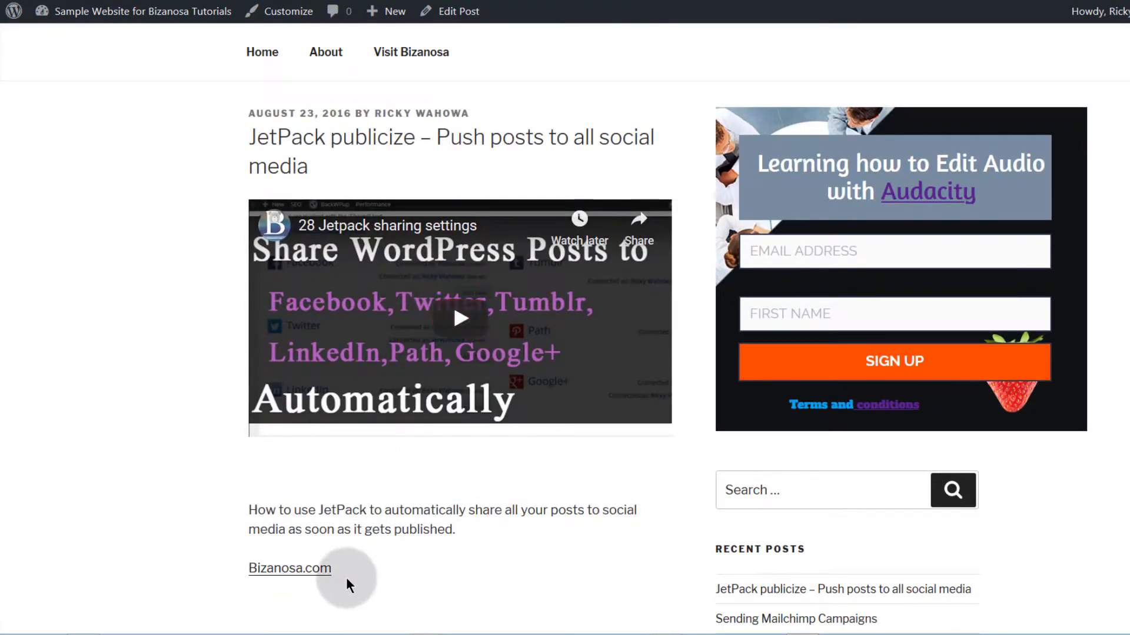
scroll(347, 577, down, 4)
scroll(346, 547, up, 8)
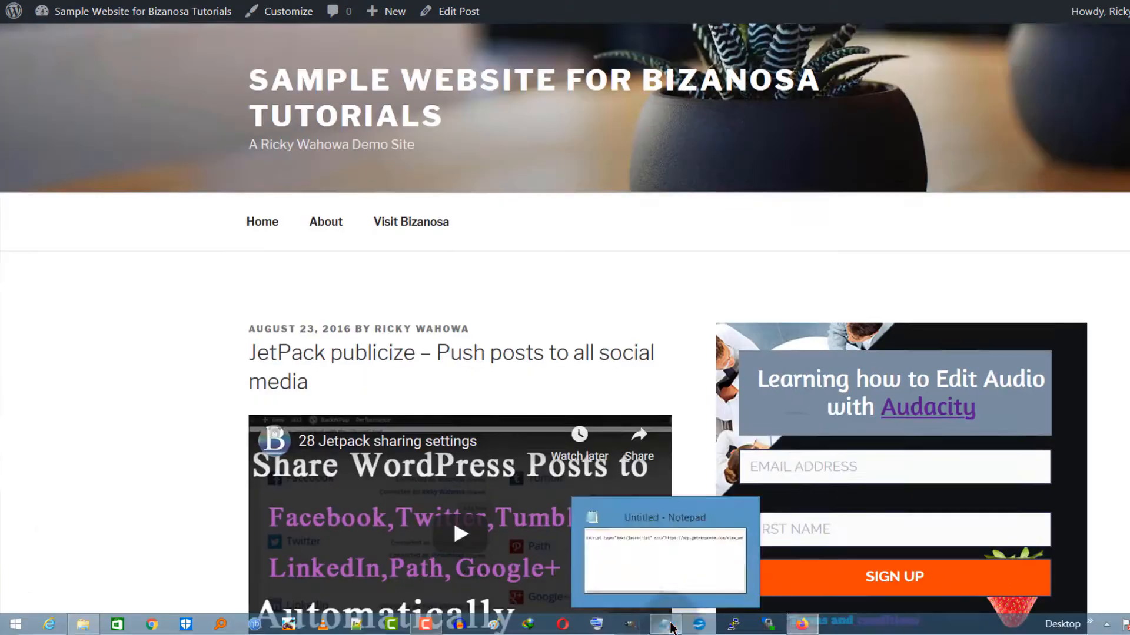
Step: Copy the first GetResponse script line from Notepad
drag(83, 151, 142, 207)
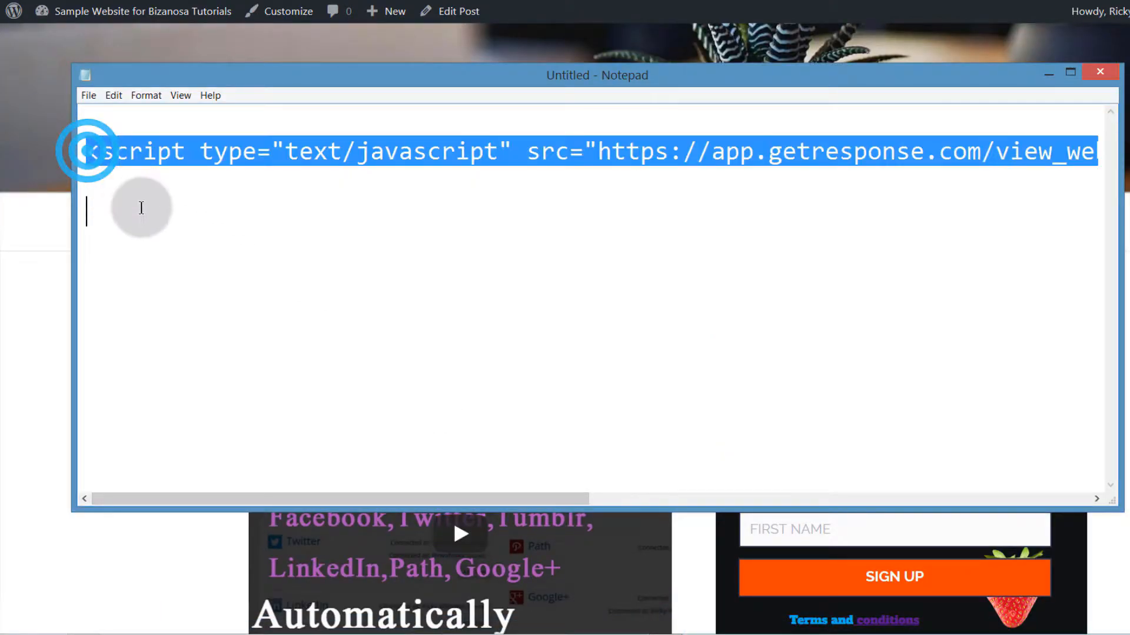
right_click(165, 151)
click(230, 197)
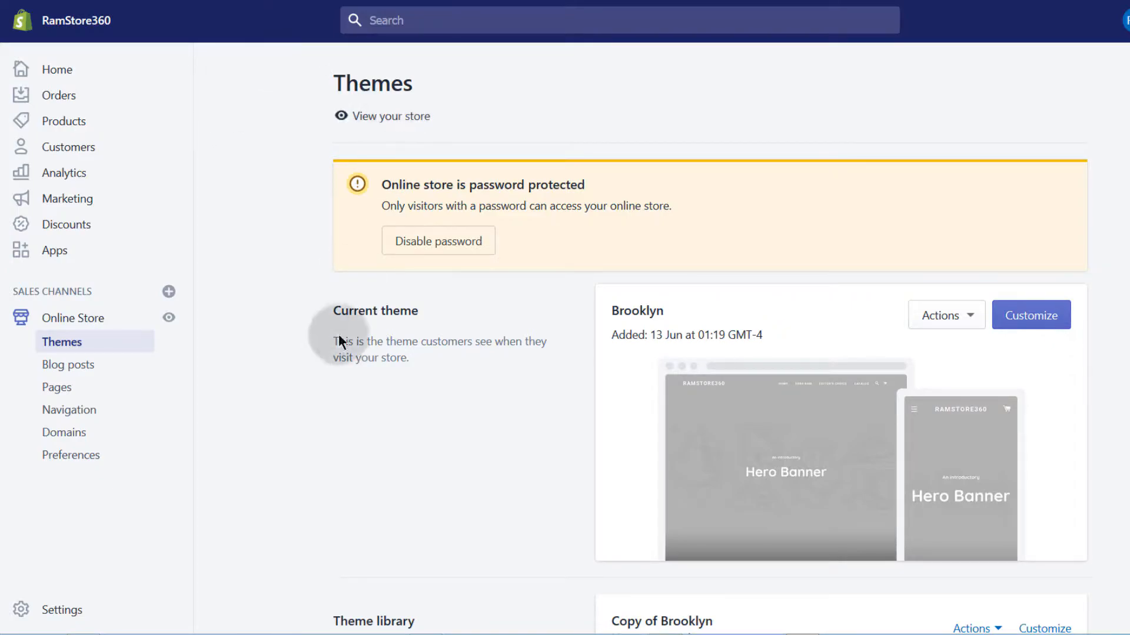
Step: Choose Customize on the current Brooklyn theme card to launch the theme editor
scroll(677, 313, down, 6)
scroll(471, 309, up, 6)
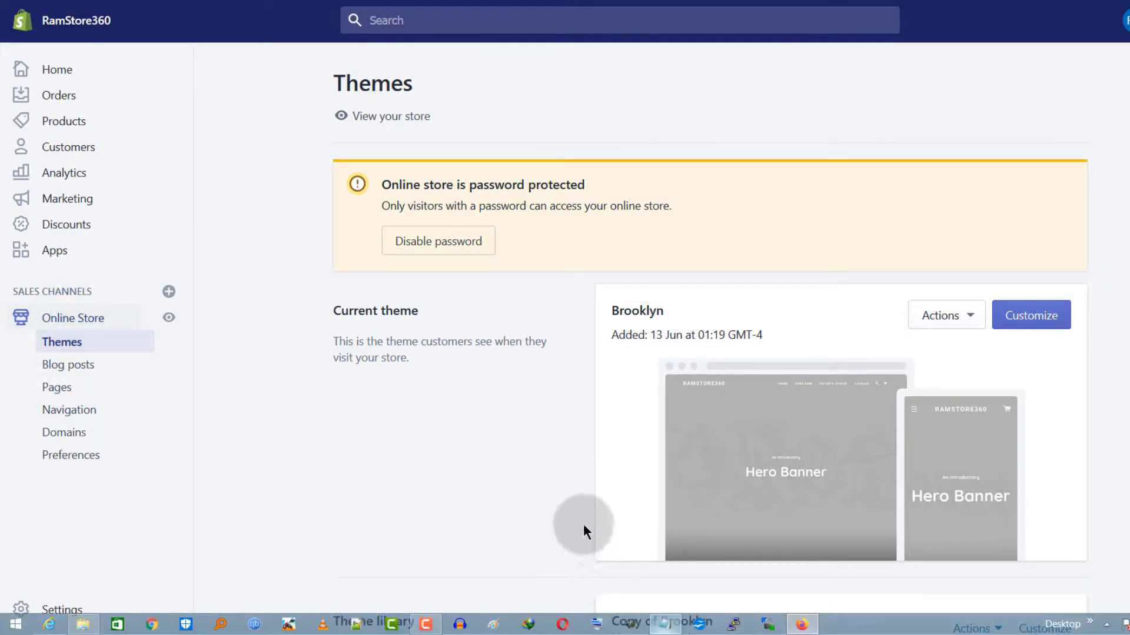
scroll(472, 456, down, 4)
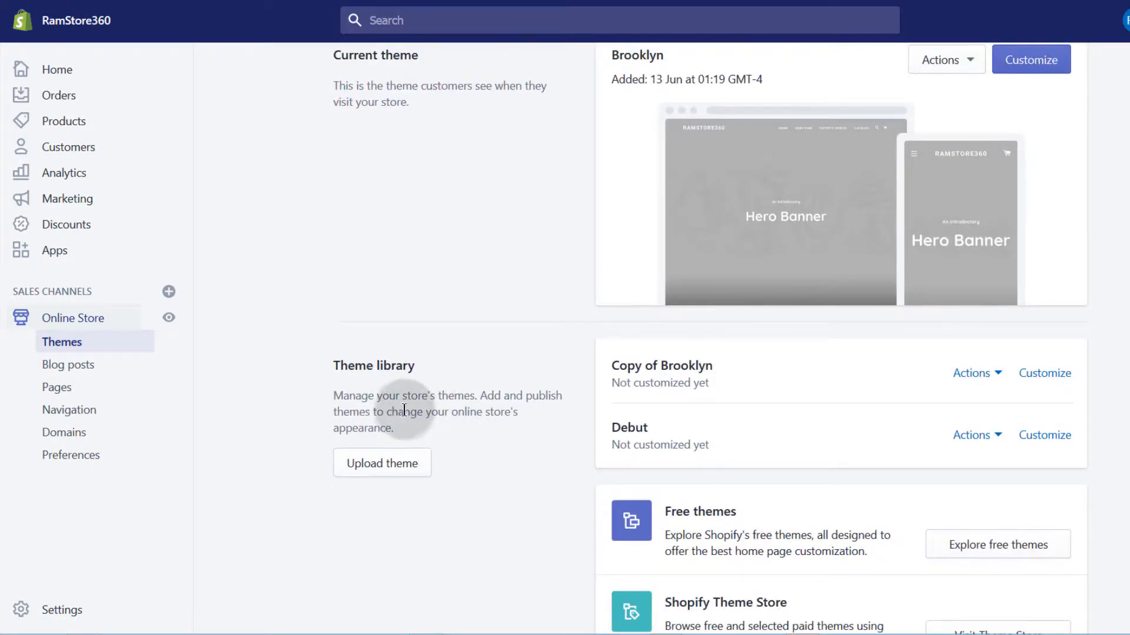
scroll(406, 412, up, 4)
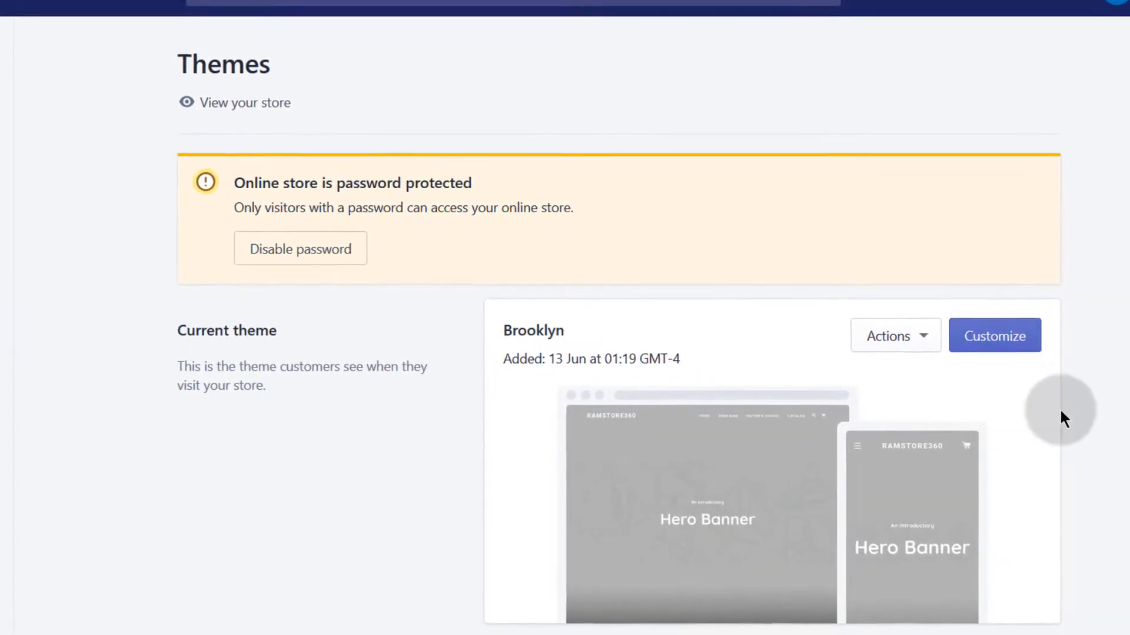
click(997, 346)
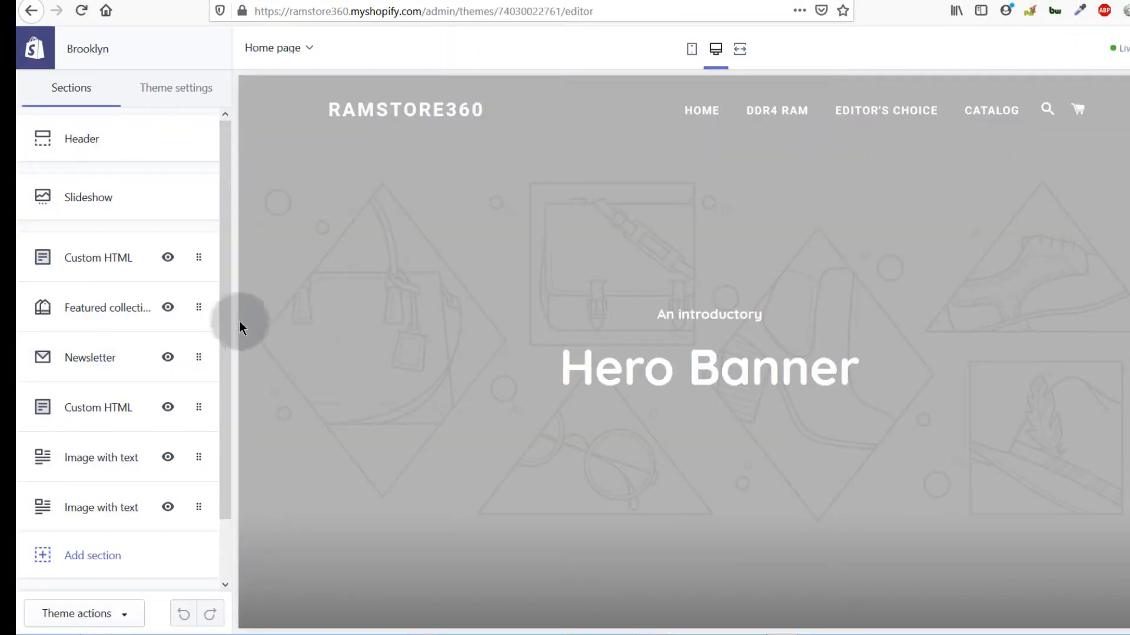
Step: Scroll the Brooklyn editor's Sections list and preview down to review the home page sections
drag(225, 298, 232, 457)
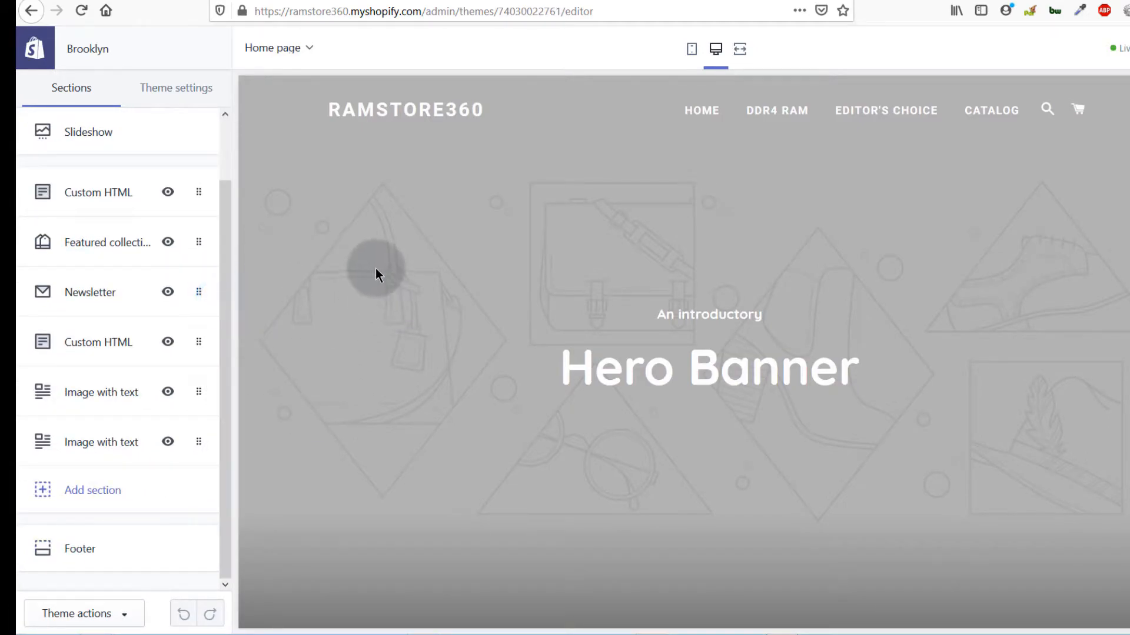
click(227, 303)
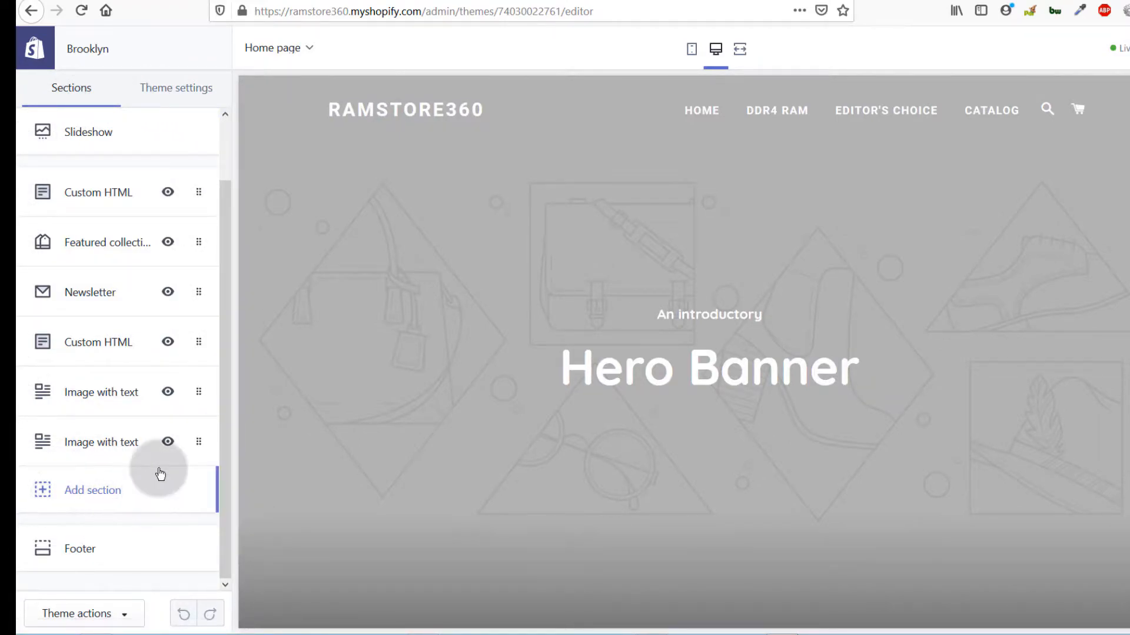
scroll(683, 345, down, 15)
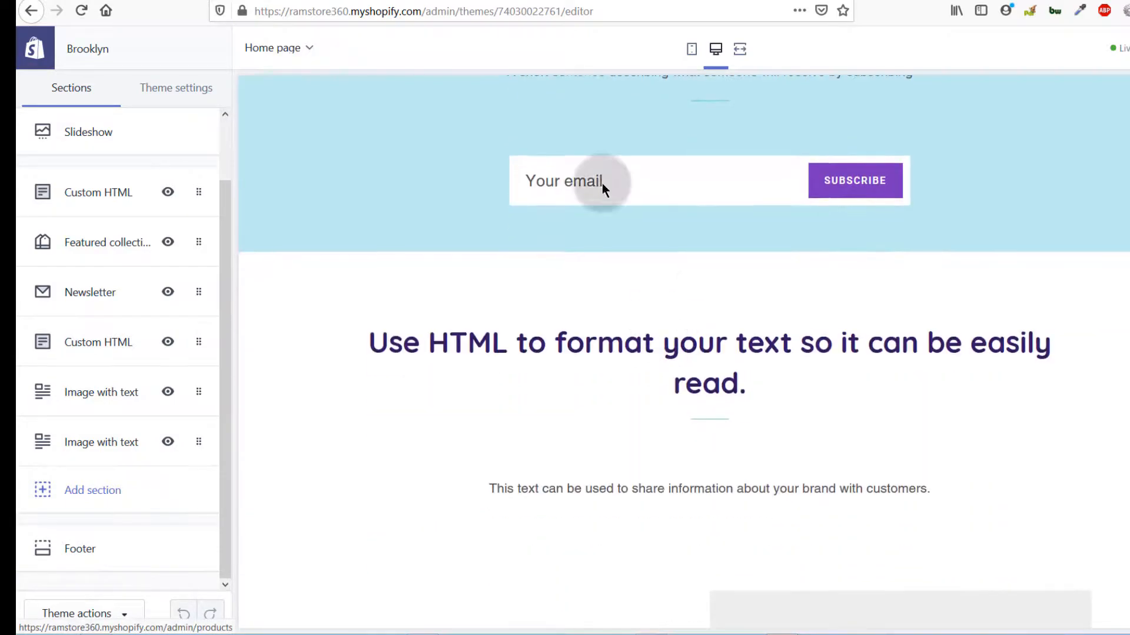
scroll(569, 288, down, 10)
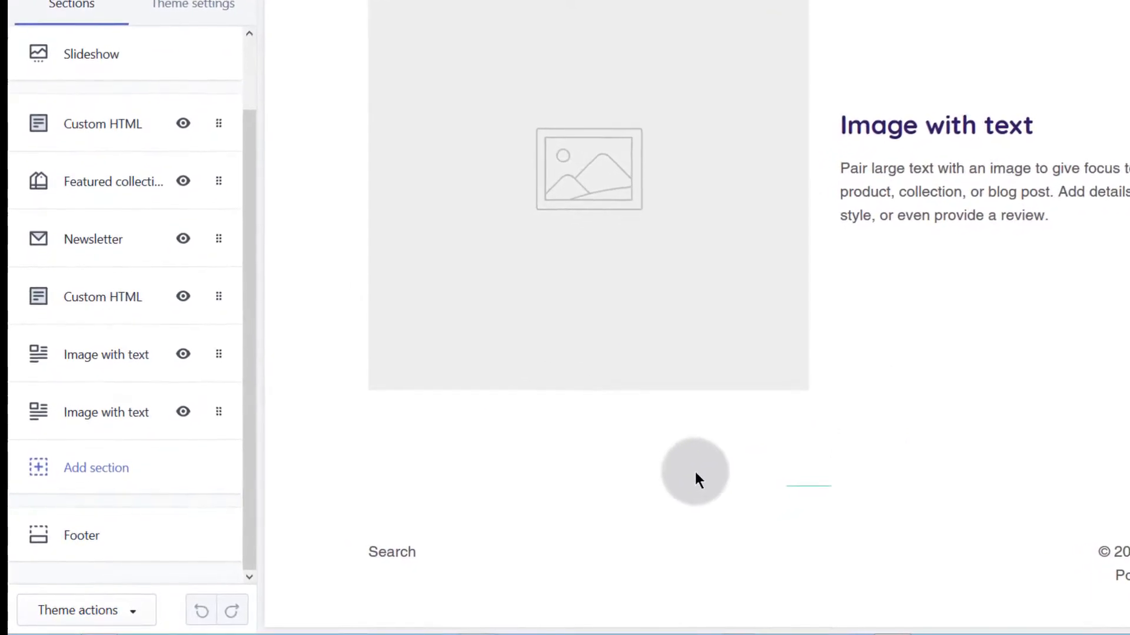
scroll(541, 467, up, 8)
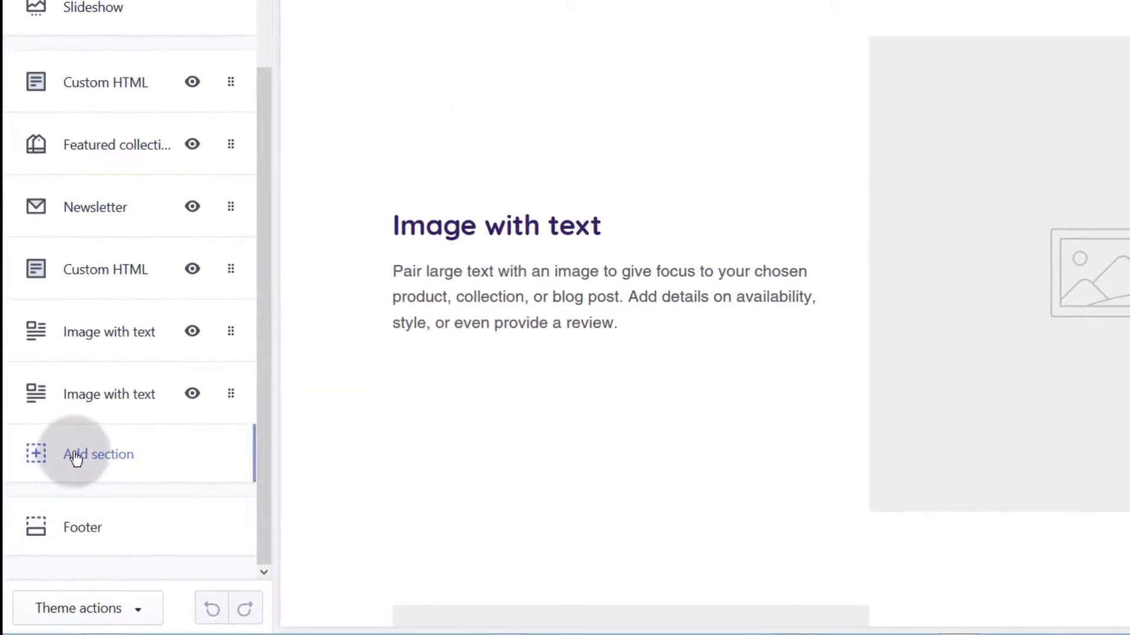
Step: Add a Custom HTML section from Advanced layout to the Brooklyn home page
click(97, 451)
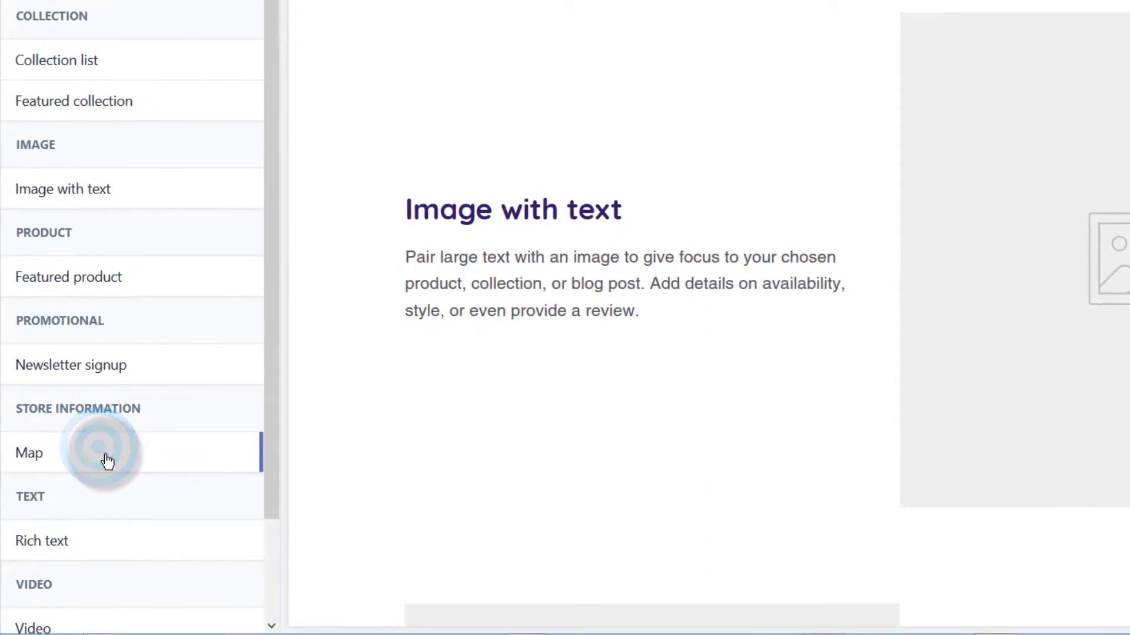
scroll(118, 453, down, 2)
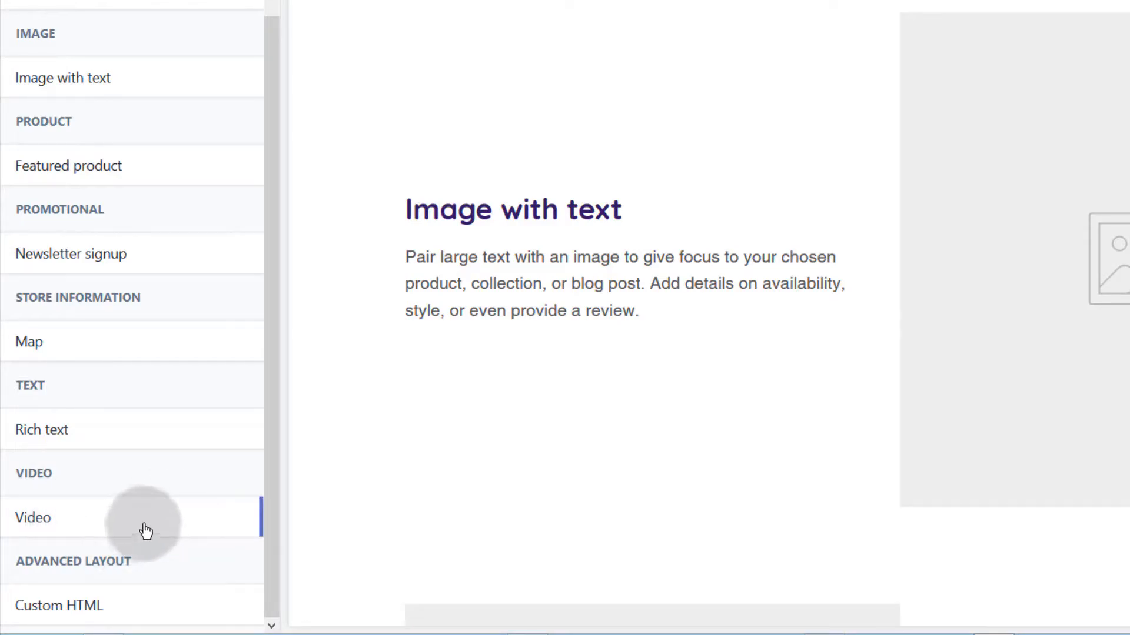
click(54, 611)
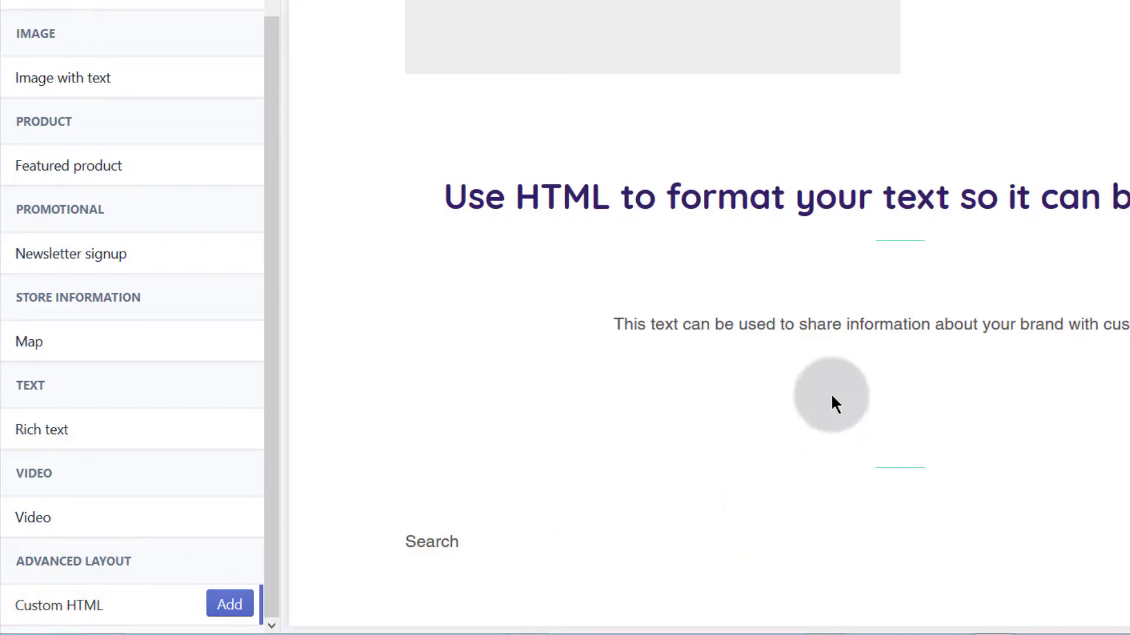
click(200, 609)
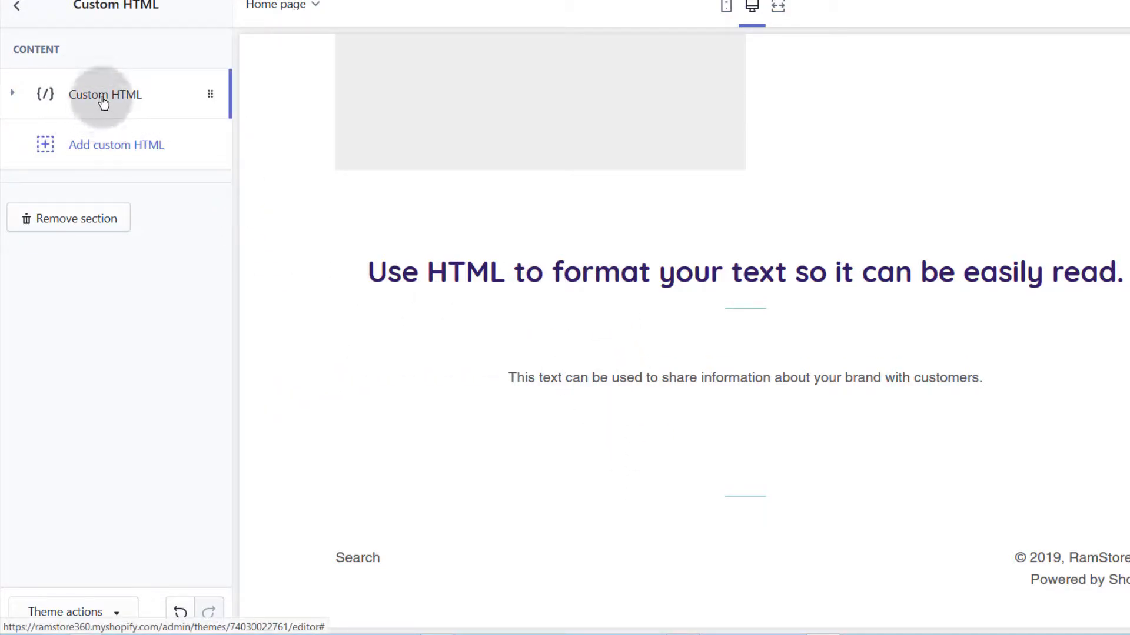
Step: Paste the GetResponse webform script after the Custom HTML block's sample code
click(12, 93)
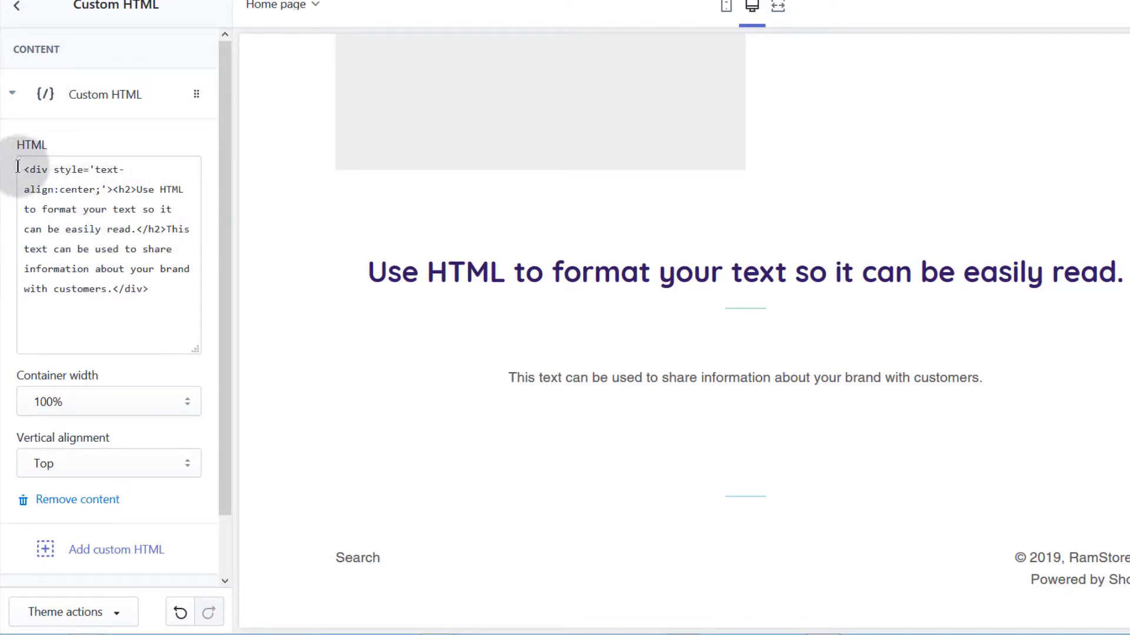
drag(21, 167, 168, 309)
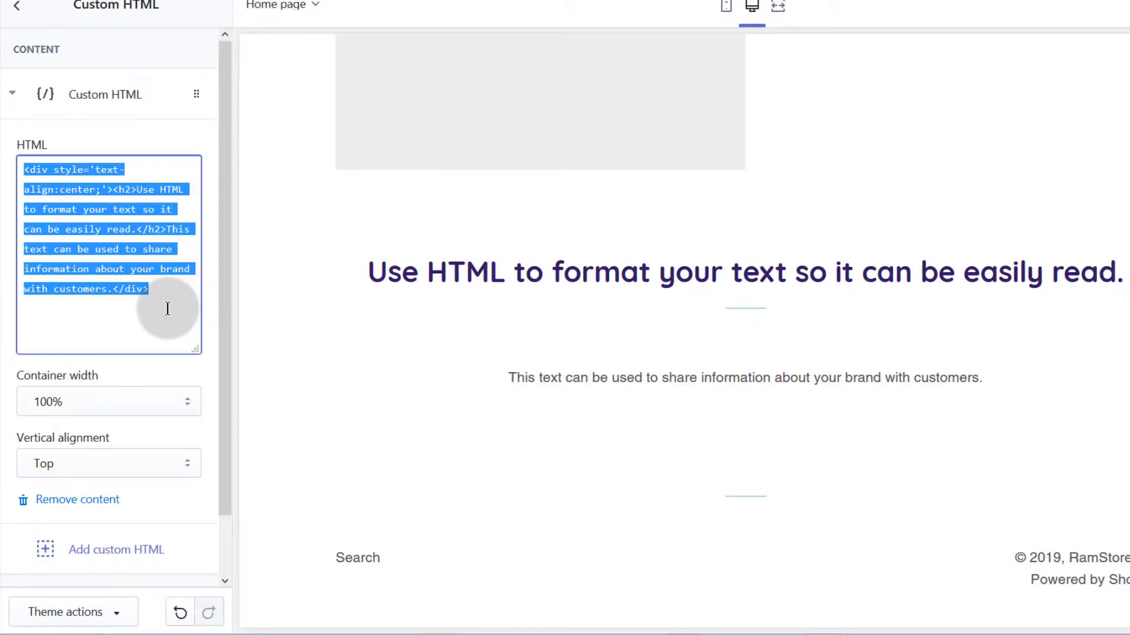
click(162, 235)
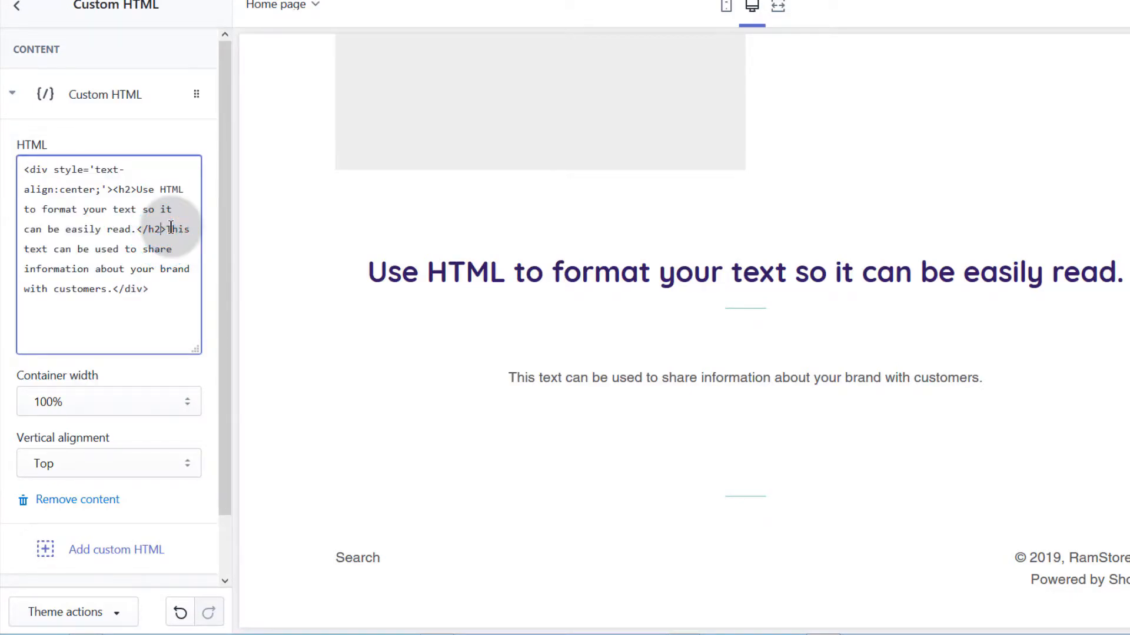
click(154, 287)
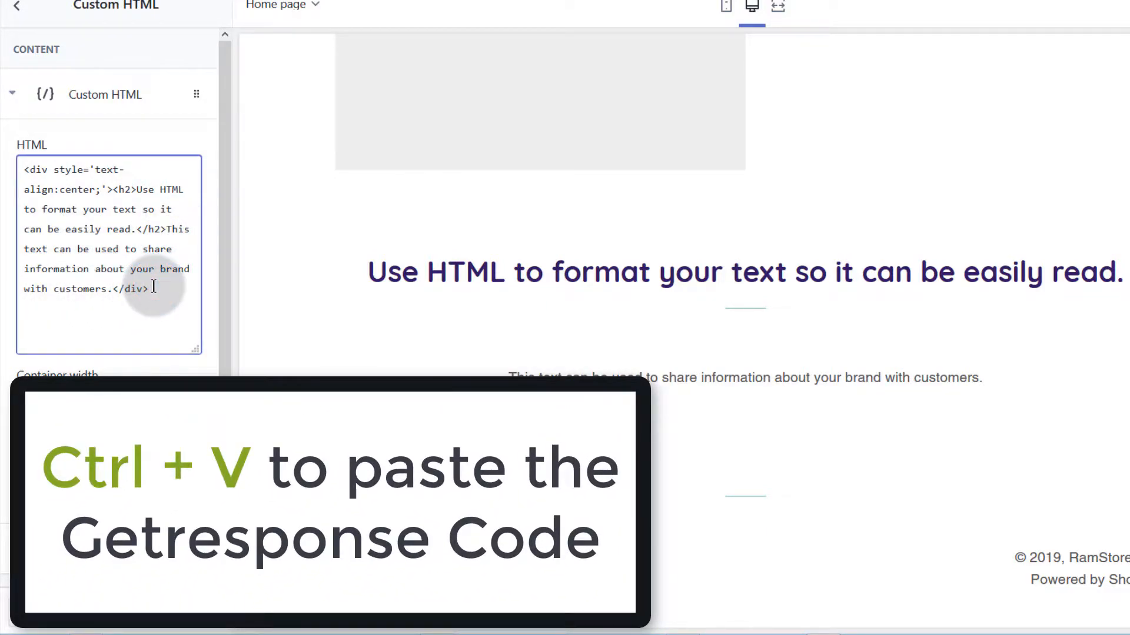
key(ctrl+v)
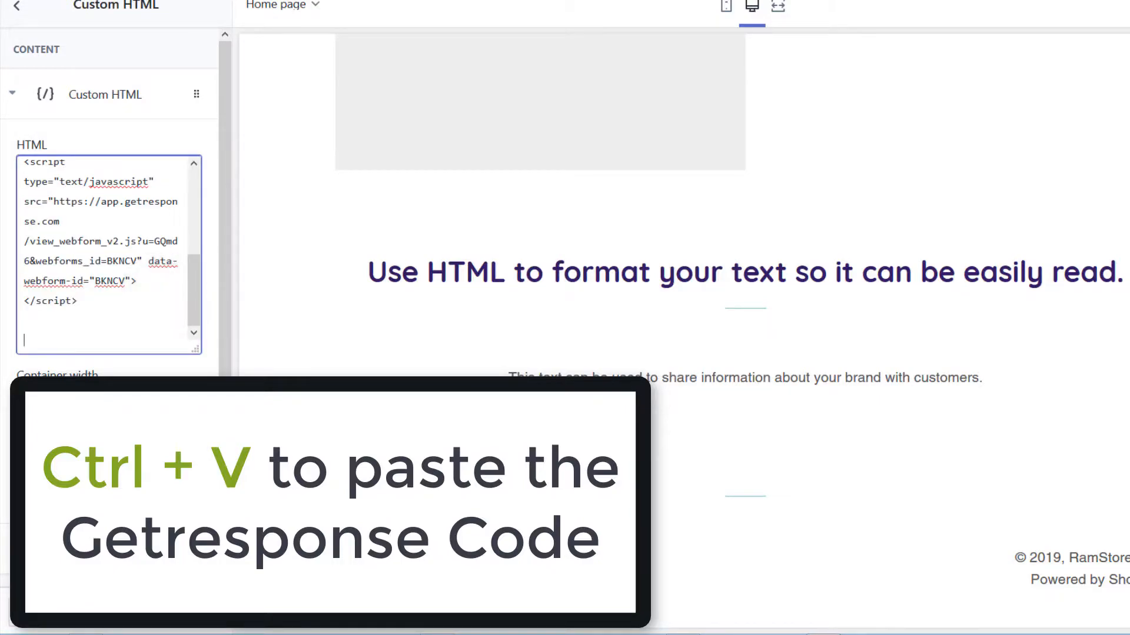
Step: Select the sample heading text in the Custom HTML code
drag(378, 269, 742, 273)
scroll(97, 203, up, 3)
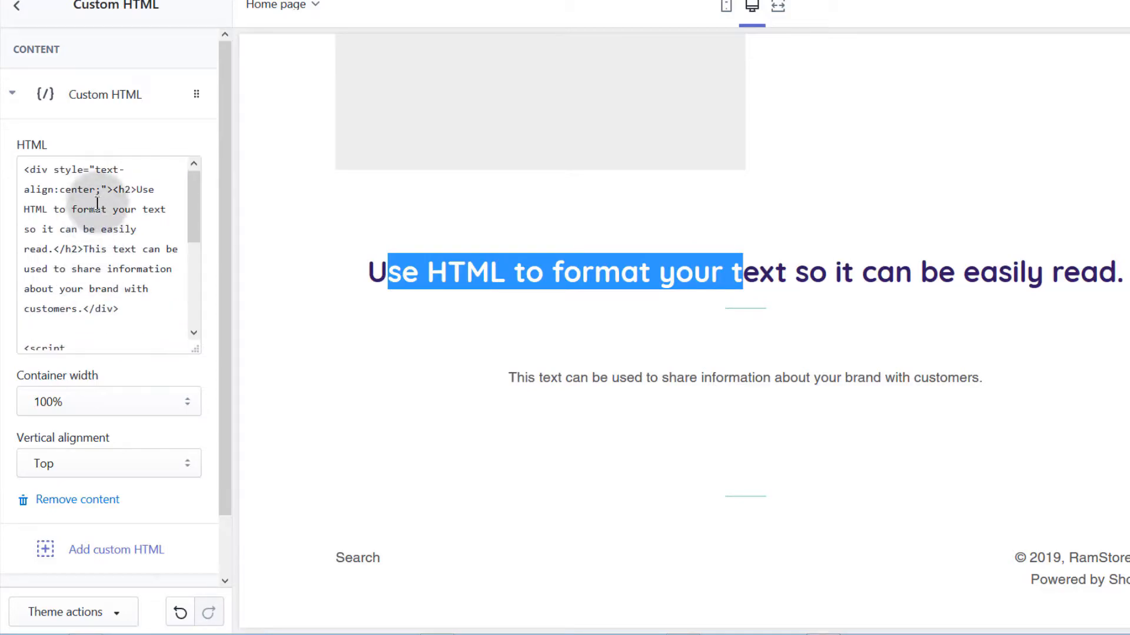
drag(137, 188, 50, 257)
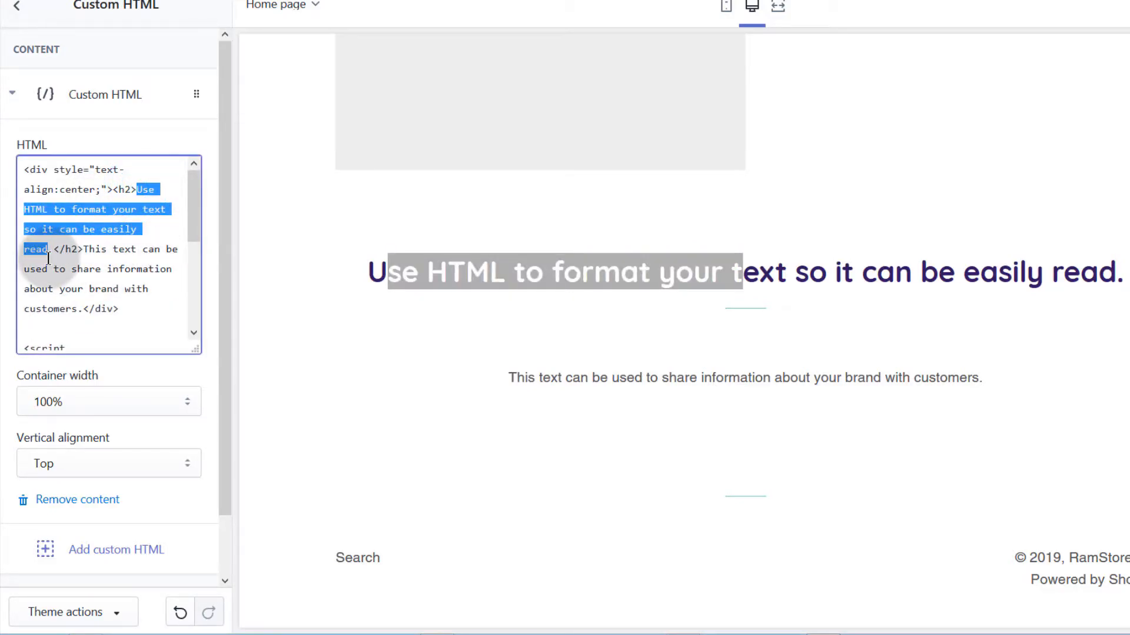
Step: Replace the heading with 'Signup Buddy' and the paragraph with 'SIgnup to learn how to edit your Audio using Audacity.'
text(Signup)
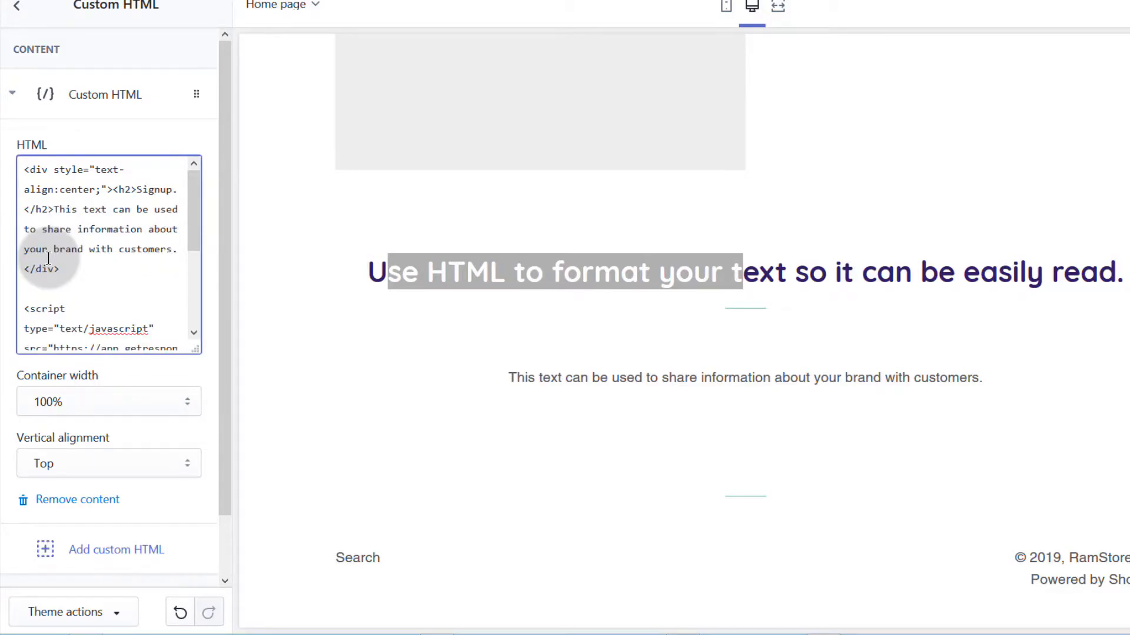
text( Buddy)
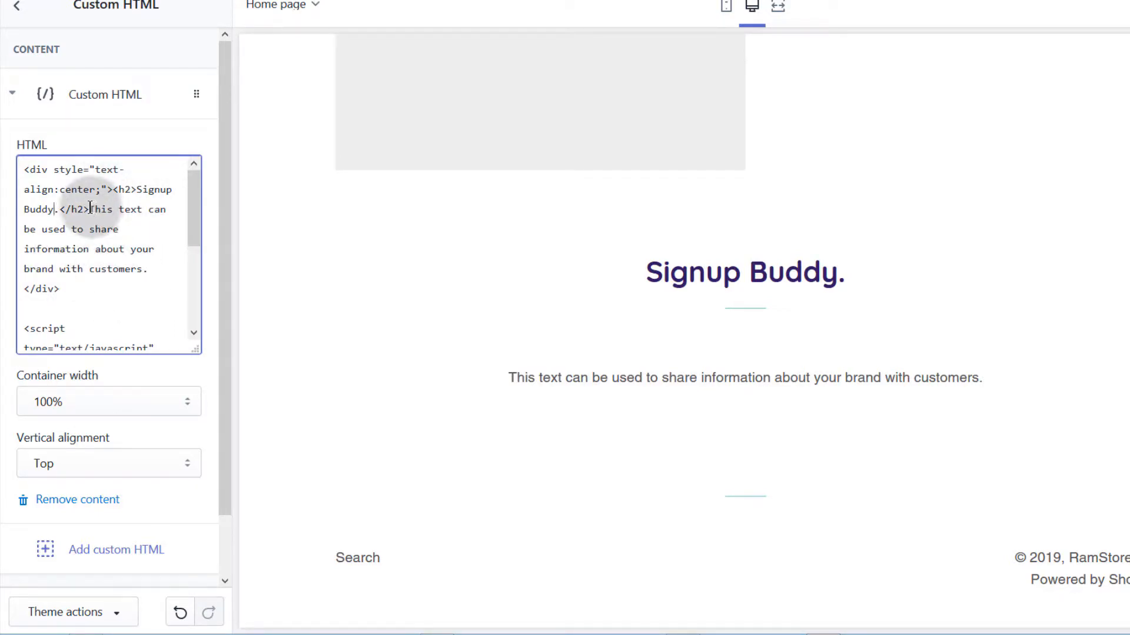
drag(89, 208, 143, 270)
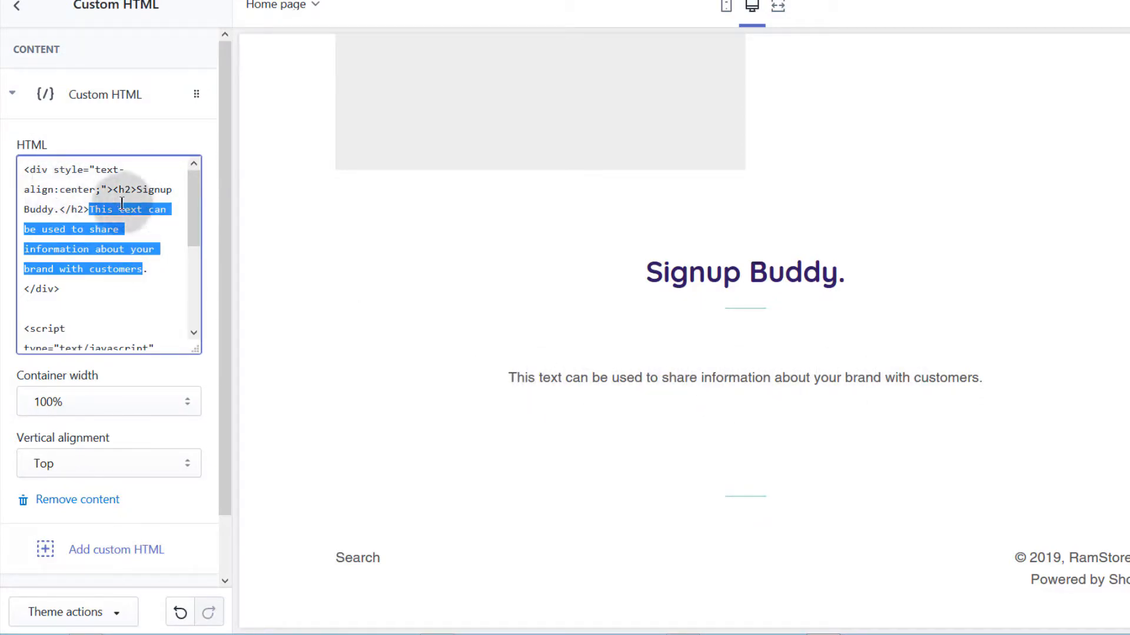
click(91, 210)
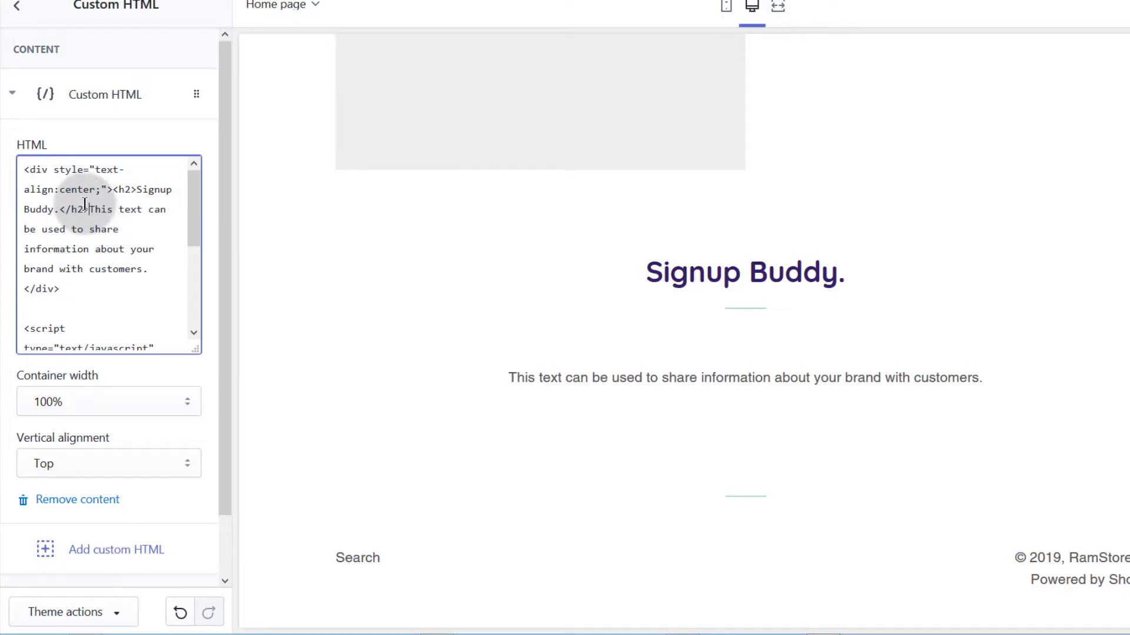
drag(87, 204, 137, 268)
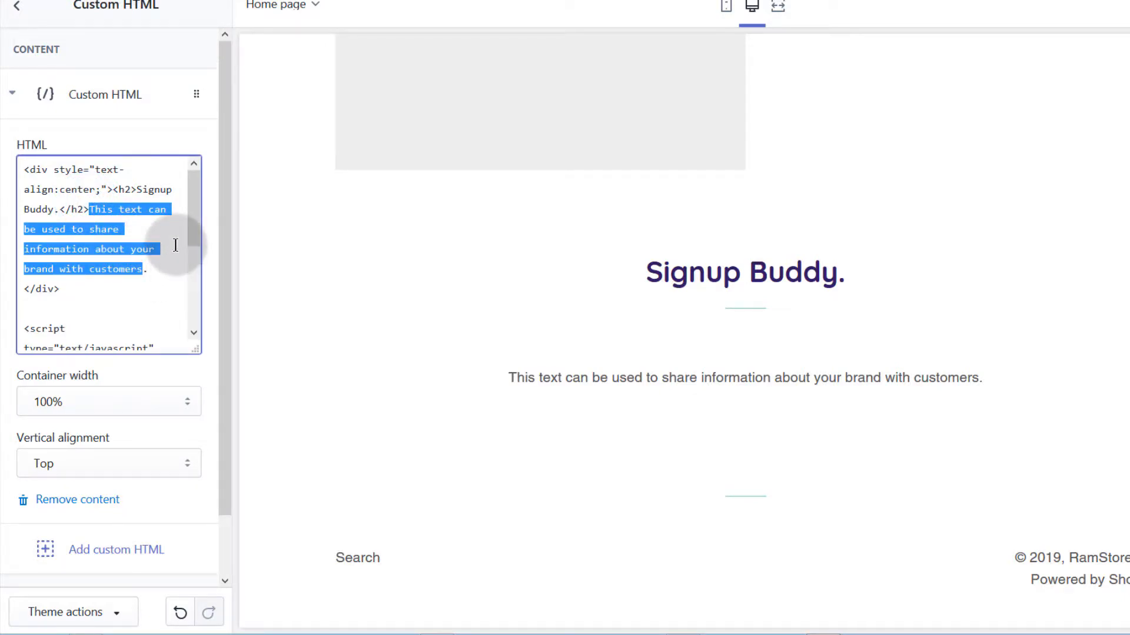
text(SIgnup)
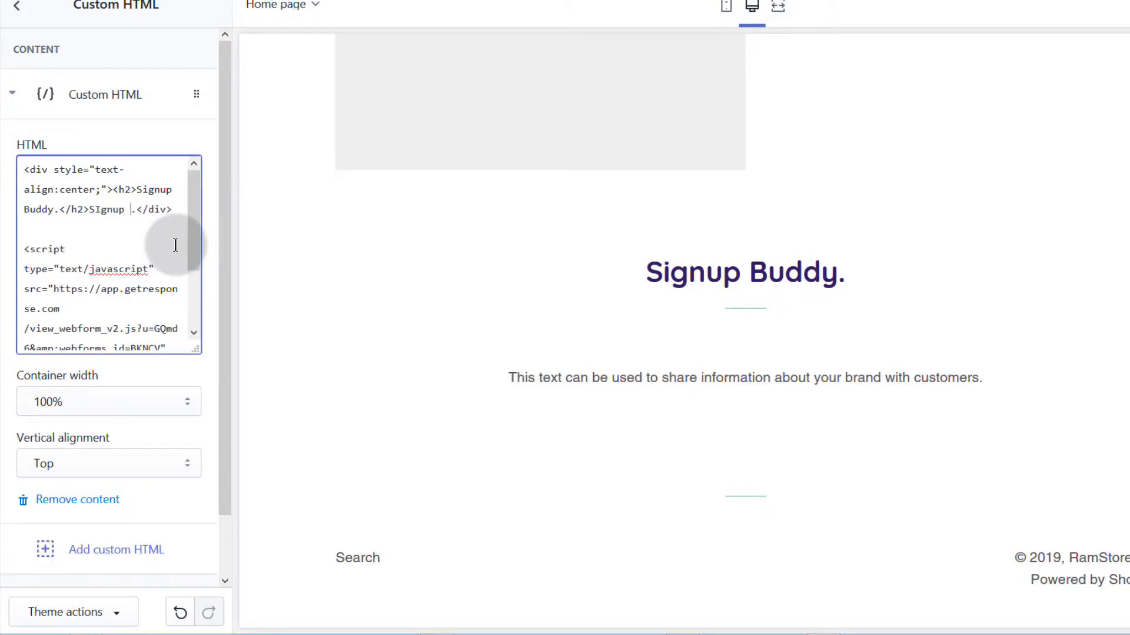
text( to edit )
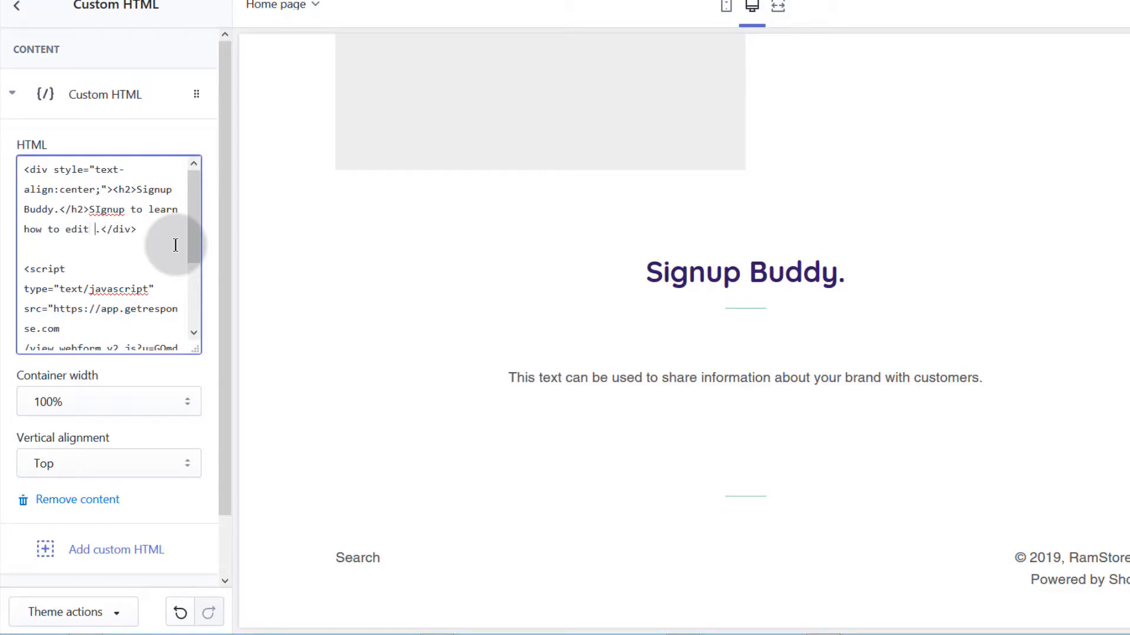
text(learn how to edit y)
text(our Audio)
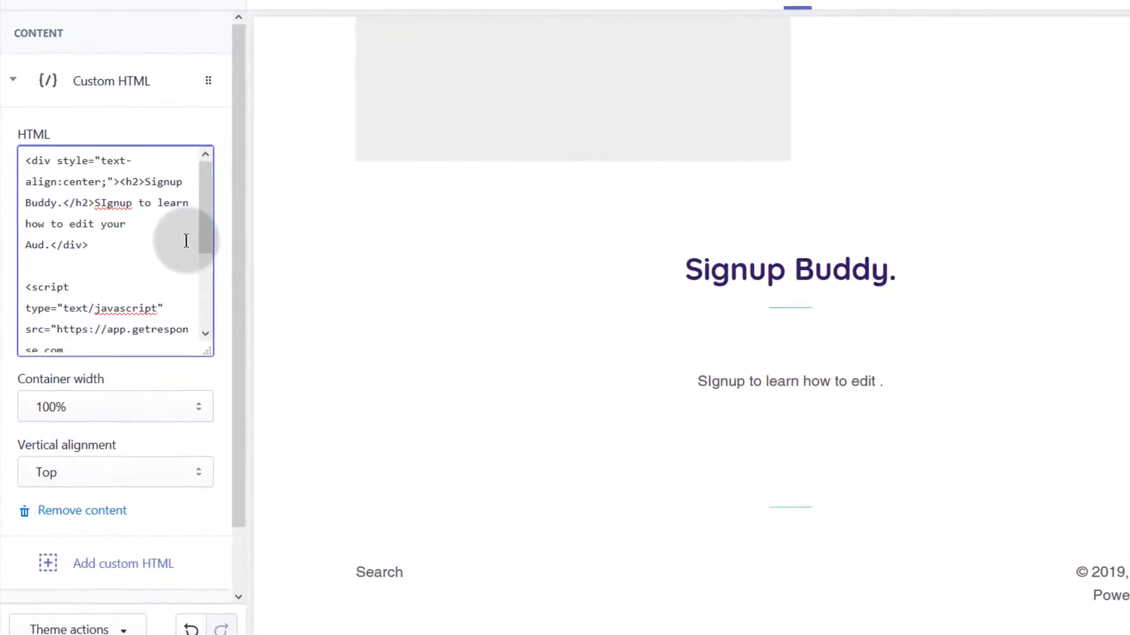
text( using )
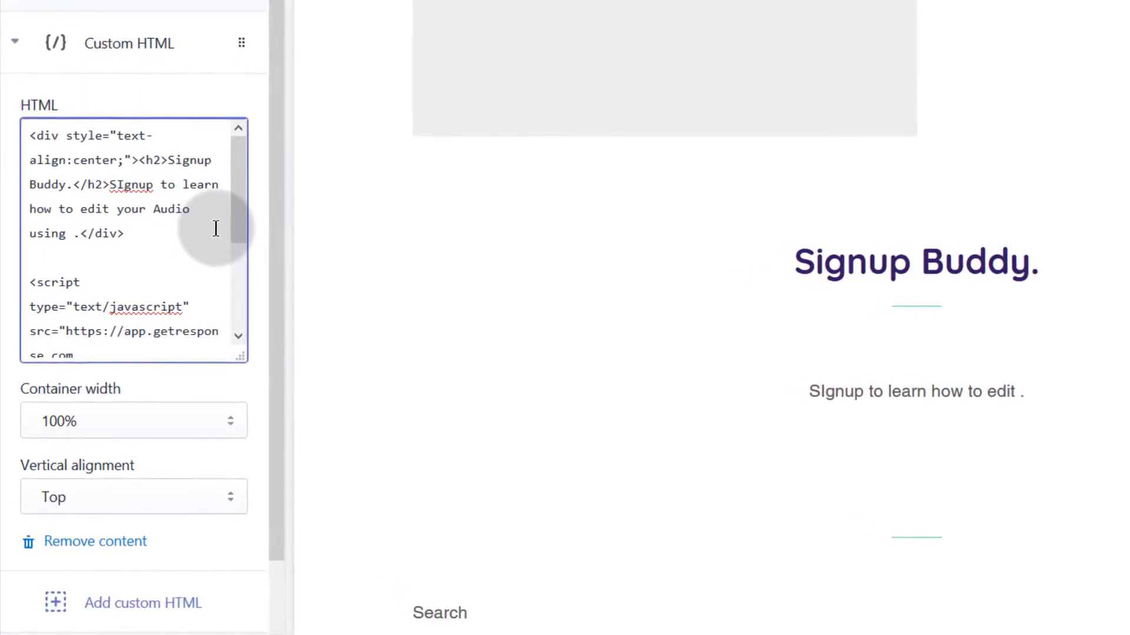
text(Audacity)
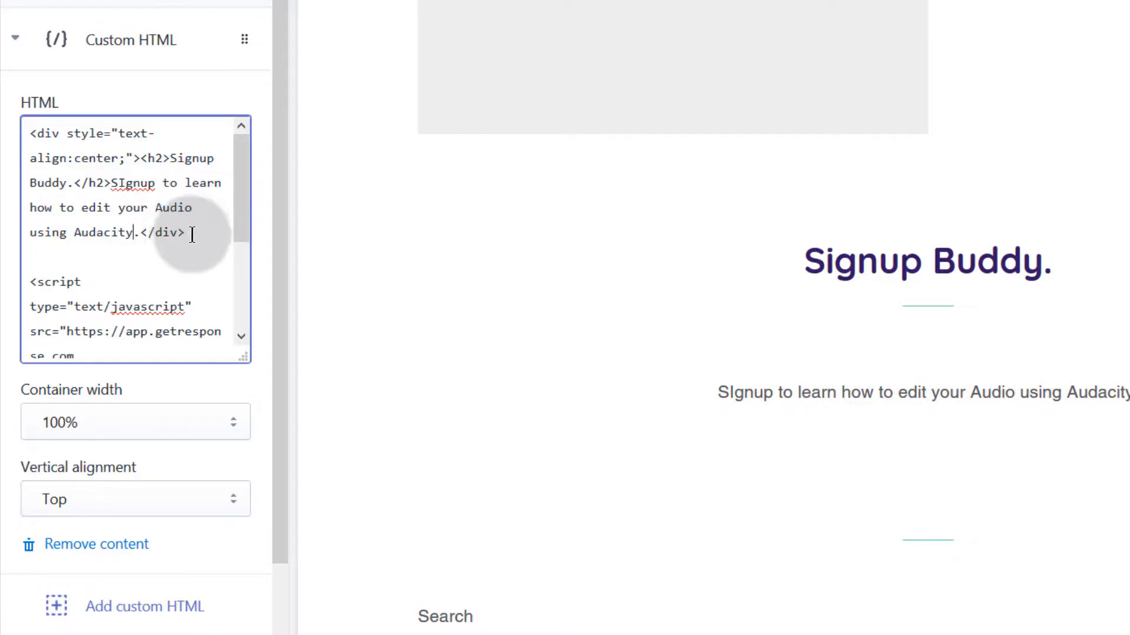
scroll(132, 240, down, 5)
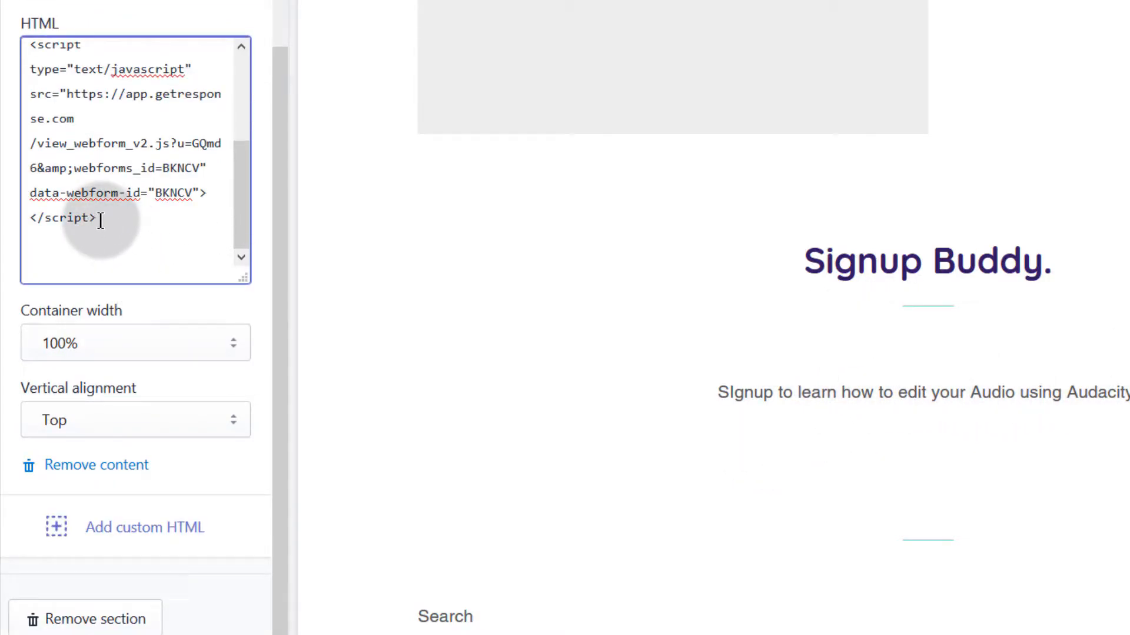
scroll(101, 213, up, 3)
scroll(181, 144, down, 3)
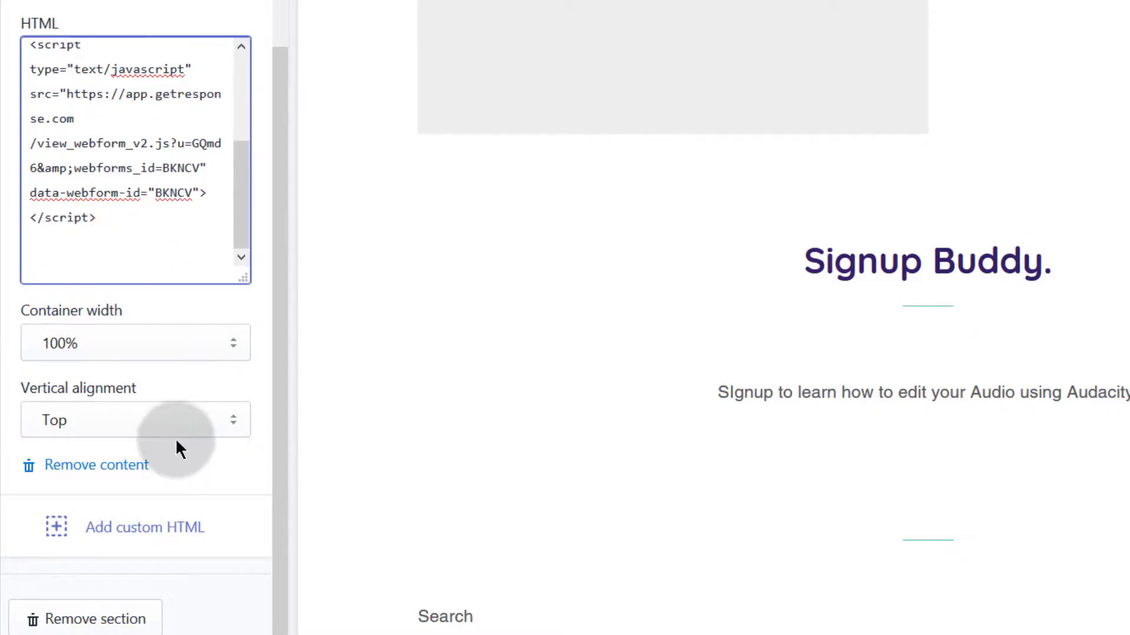
scroll(140, 58, up, 2)
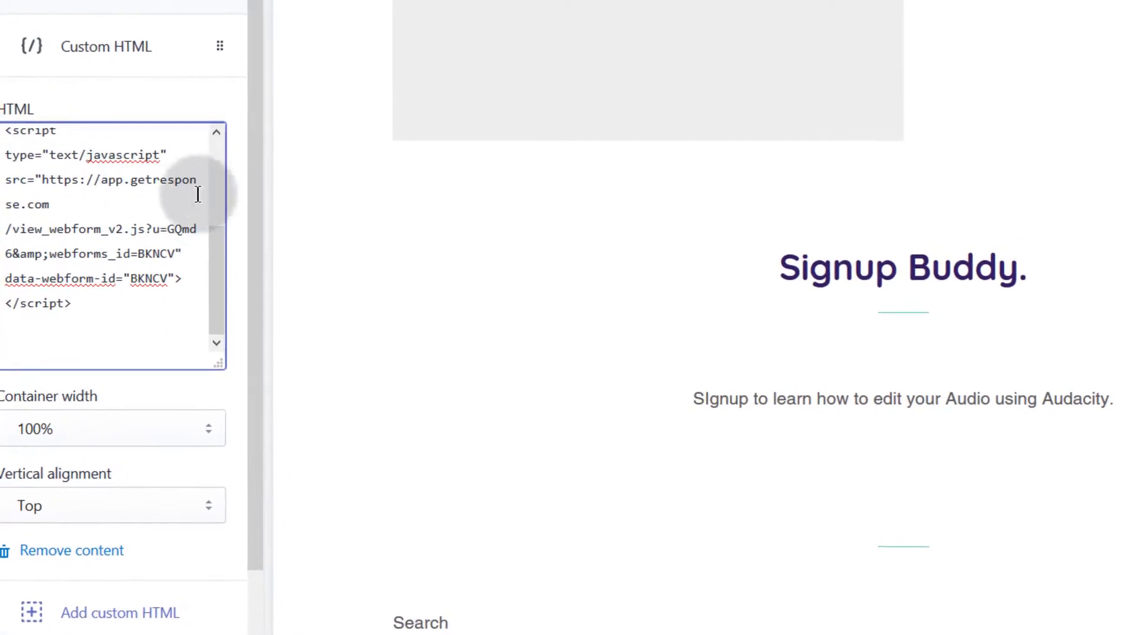
scroll(204, 176, down, 2)
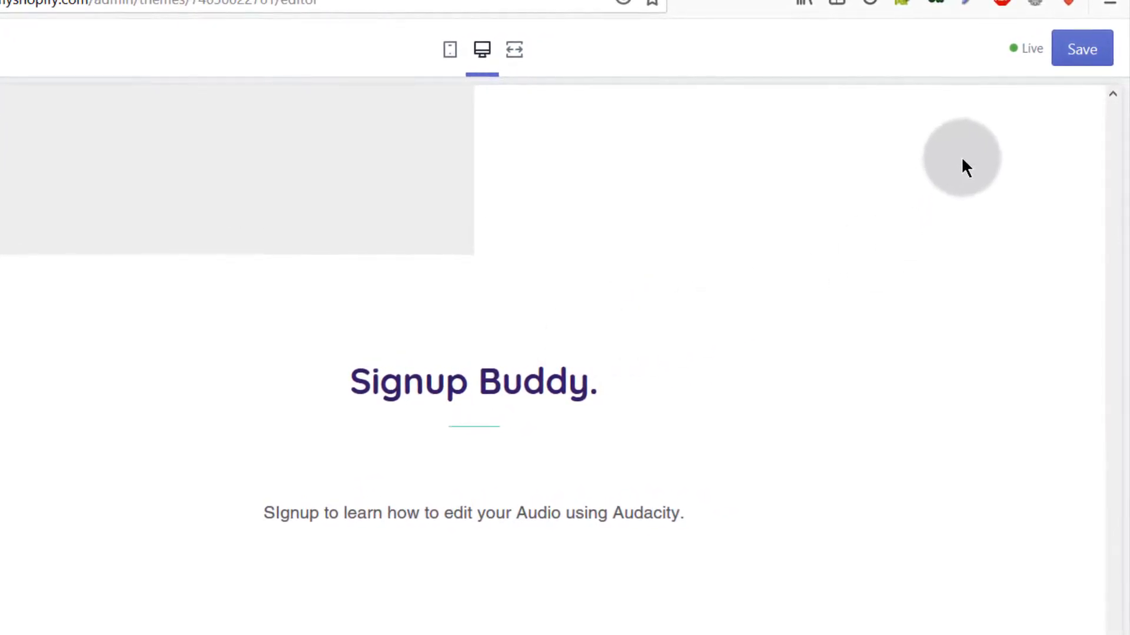
Step: Save the Brooklyn theme changes with the new signup section
click(1082, 50)
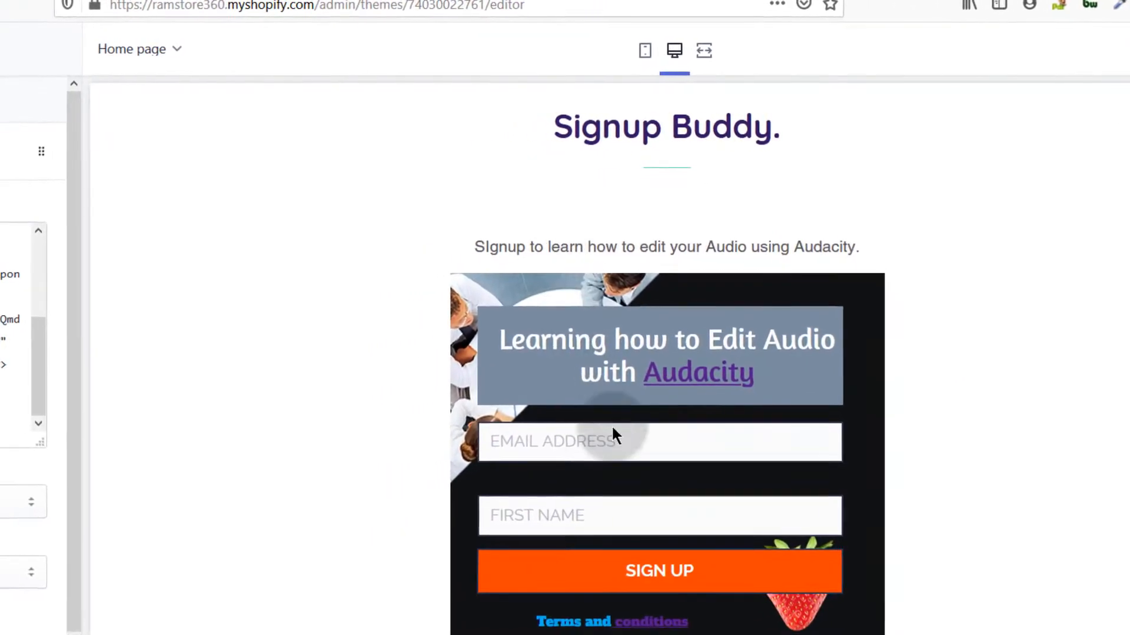
scroll(659, 482, down, 3)
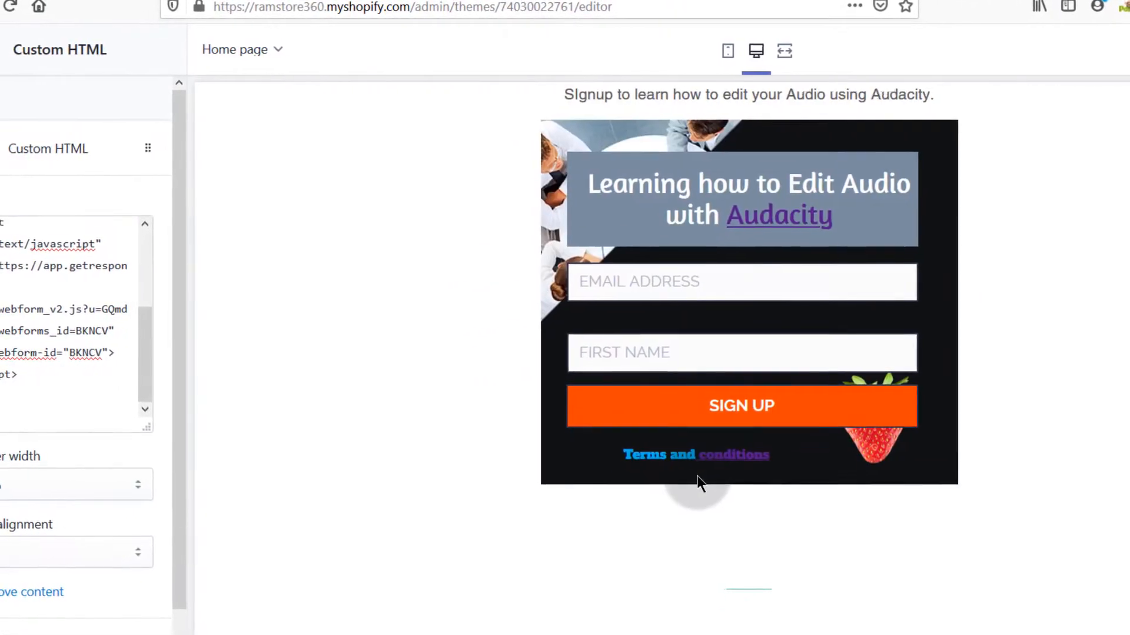
scroll(712, 471, up, 15)
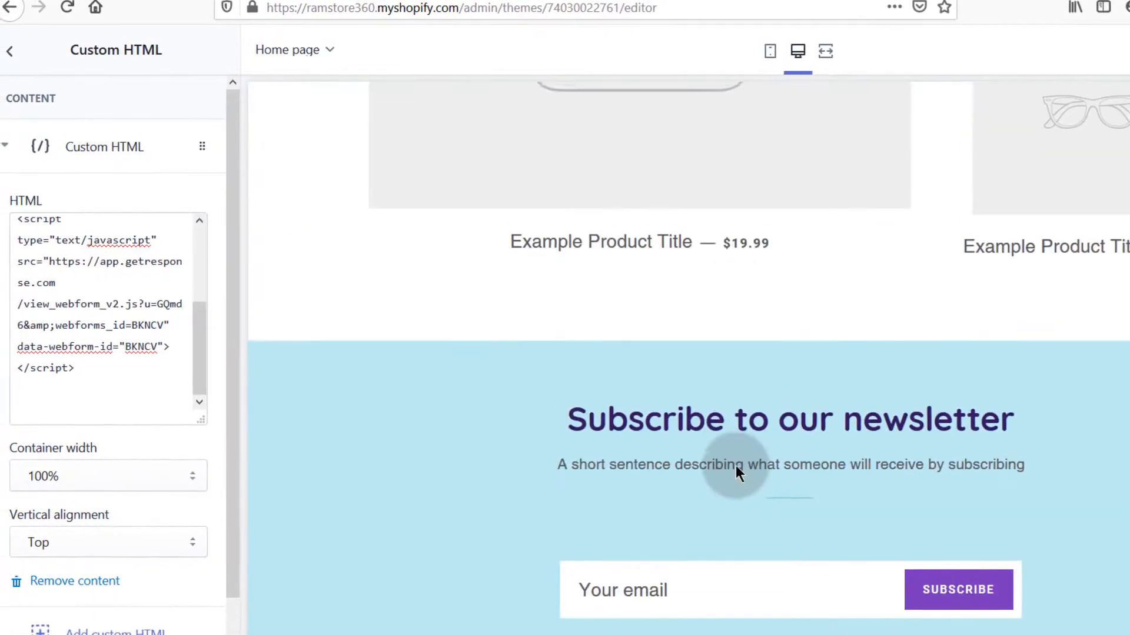
scroll(740, 470, up, 9)
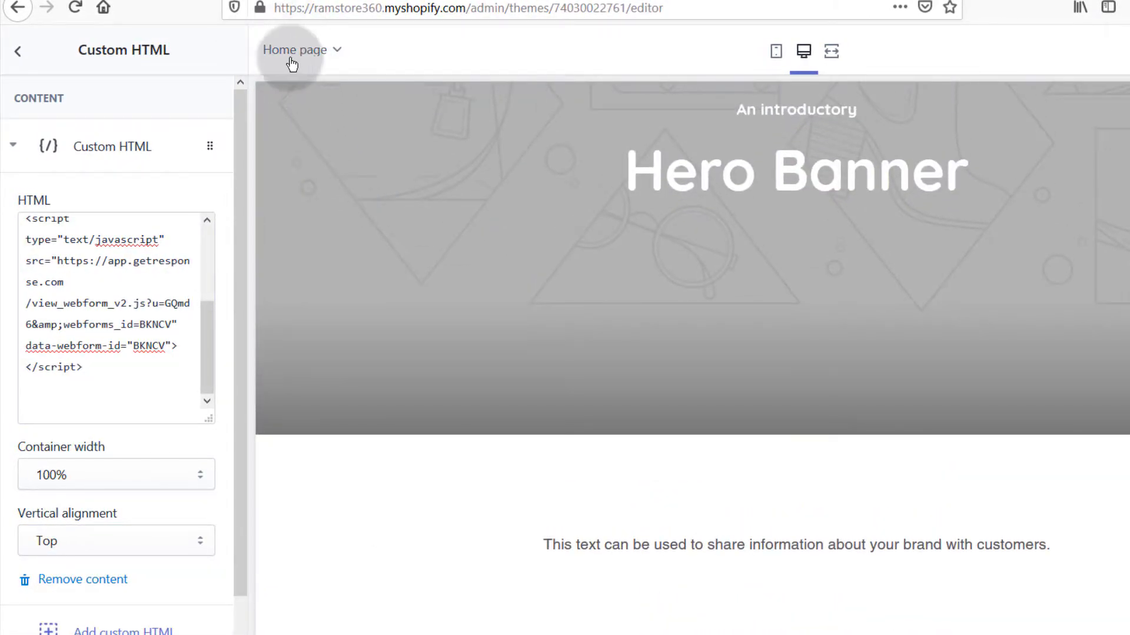
Step: Browse the list of store pages available for preview
click(340, 52)
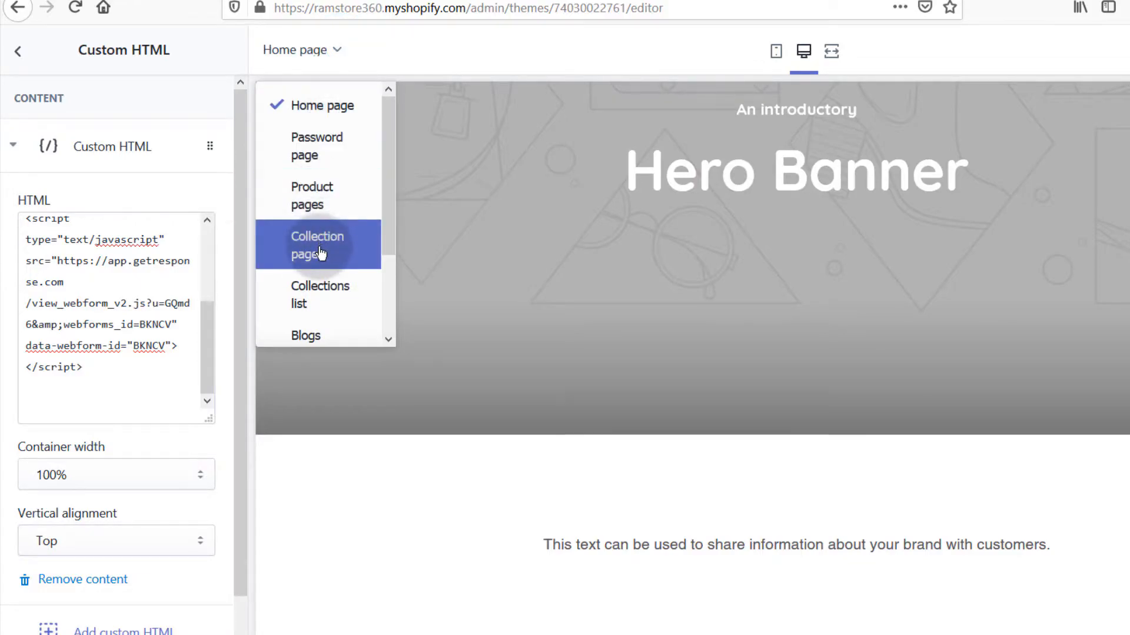
scroll(312, 244, down, 2)
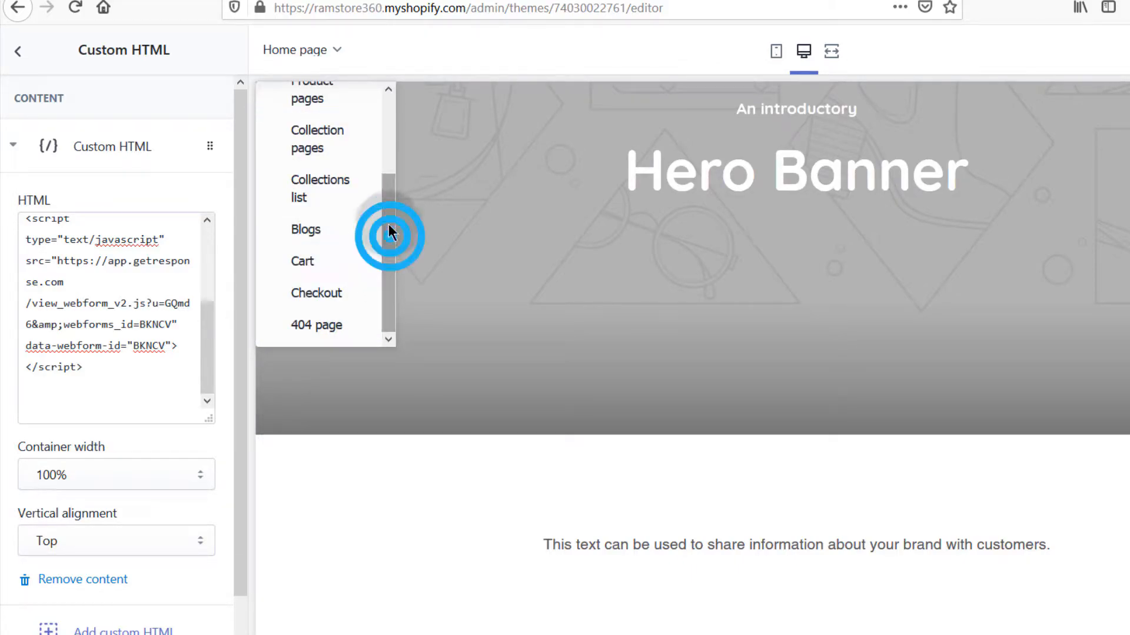
drag(386, 232, 388, 109)
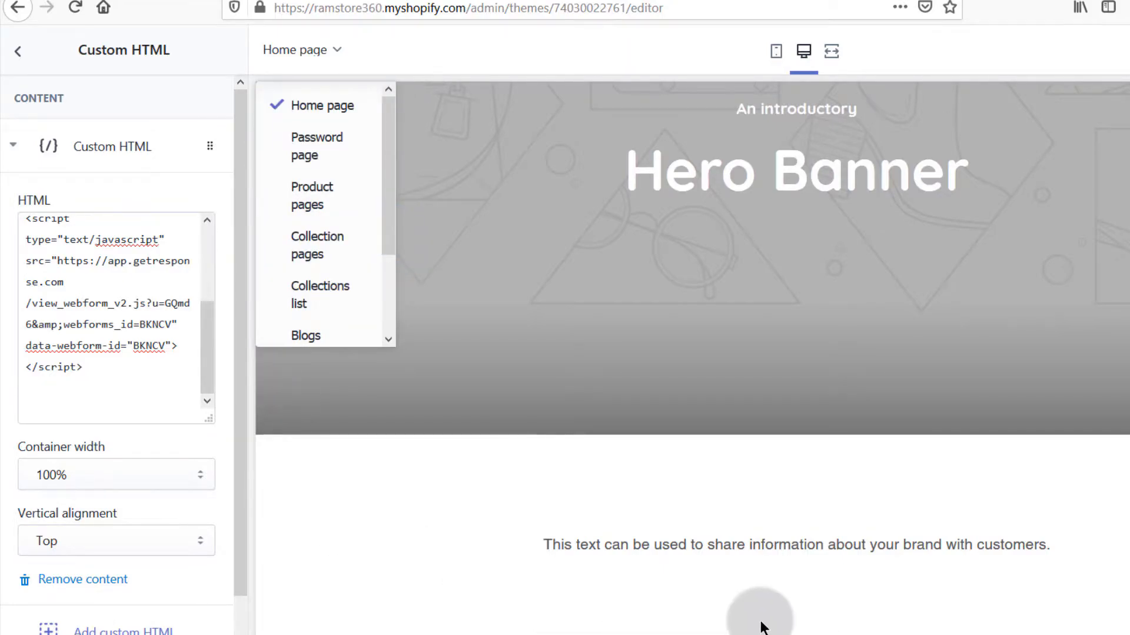
scroll(762, 613, down, 10)
scroll(609, 631, down, 5)
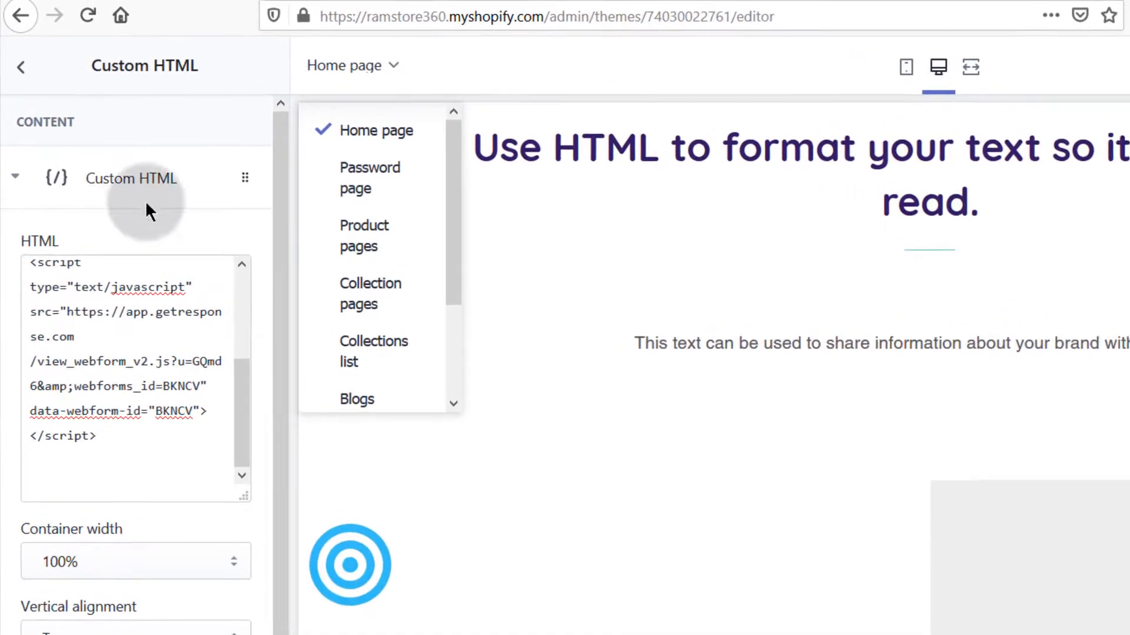
Step: Return to the home page sections and exit the theme editor to Themes
click(20, 67)
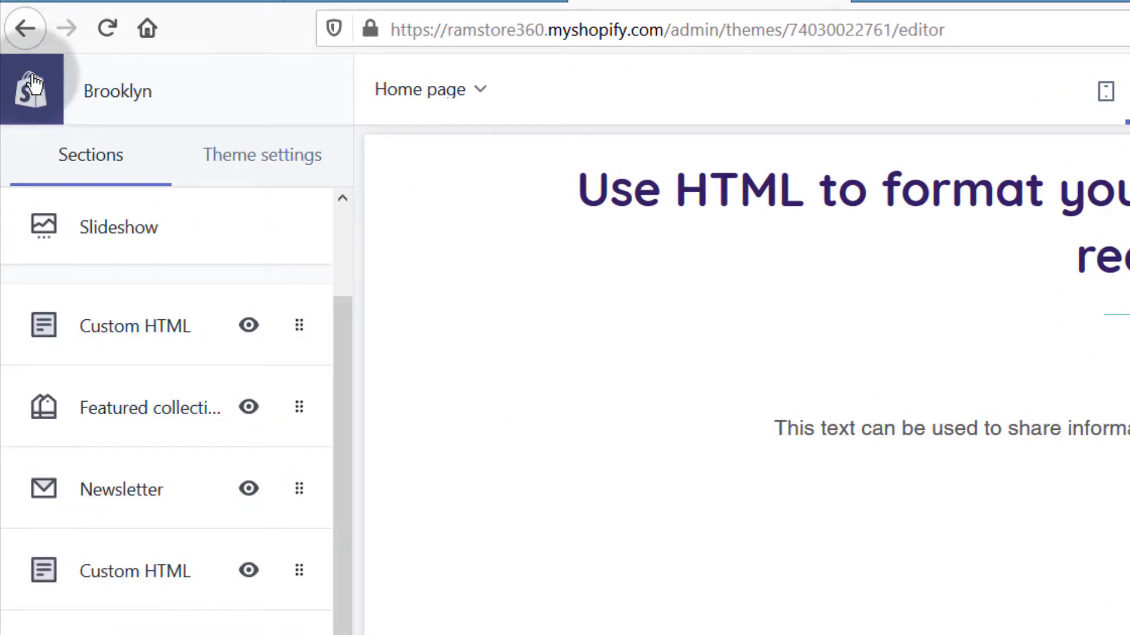
click(57, 71)
click(31, 24)
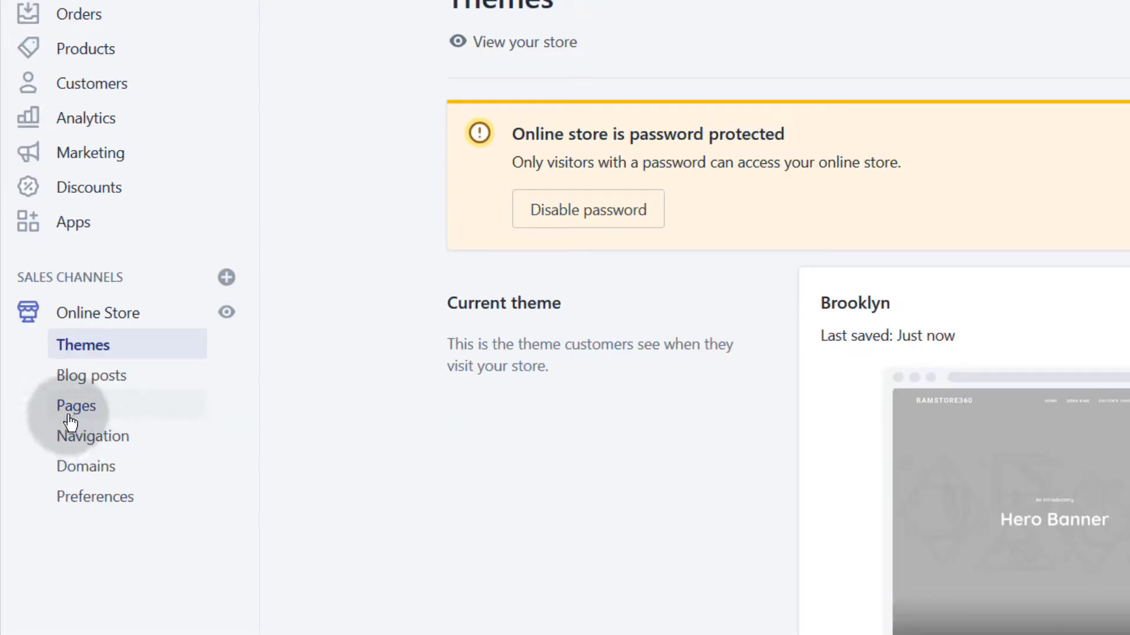
Step: Start a new Signup store page with an 'AUdacity' signup line as content
click(88, 412)
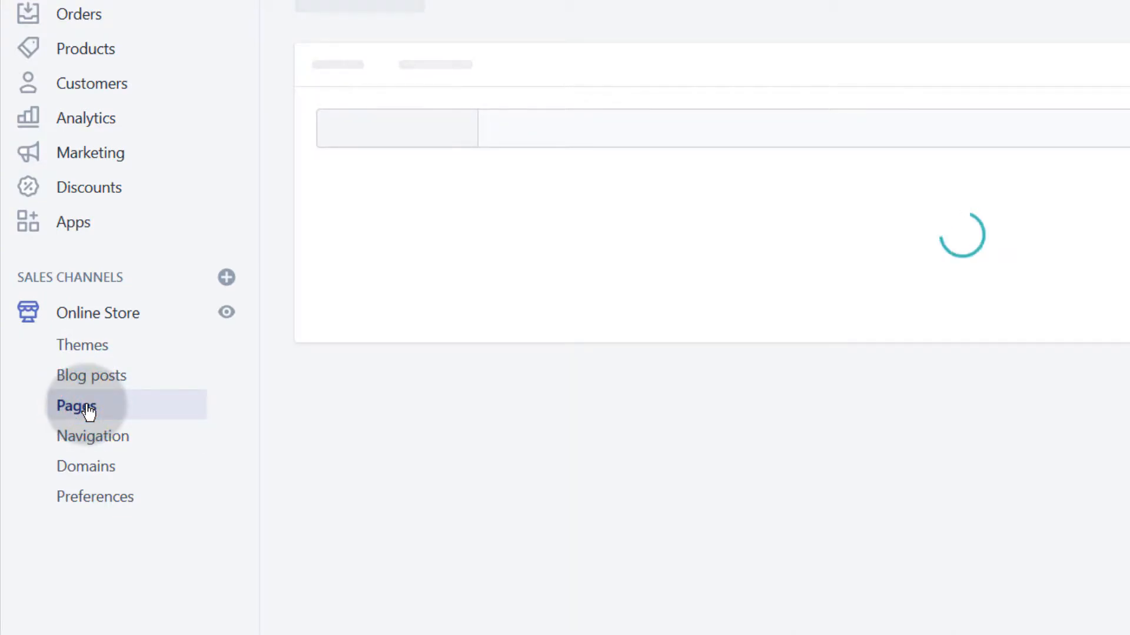
scroll(641, 550, down, 3)
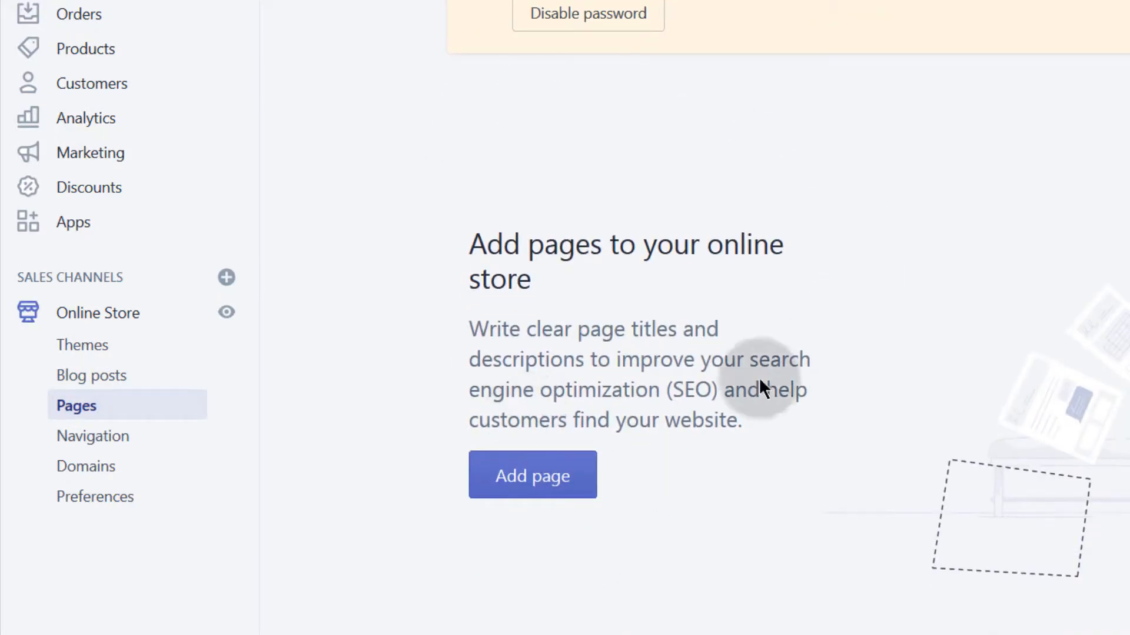
click(513, 486)
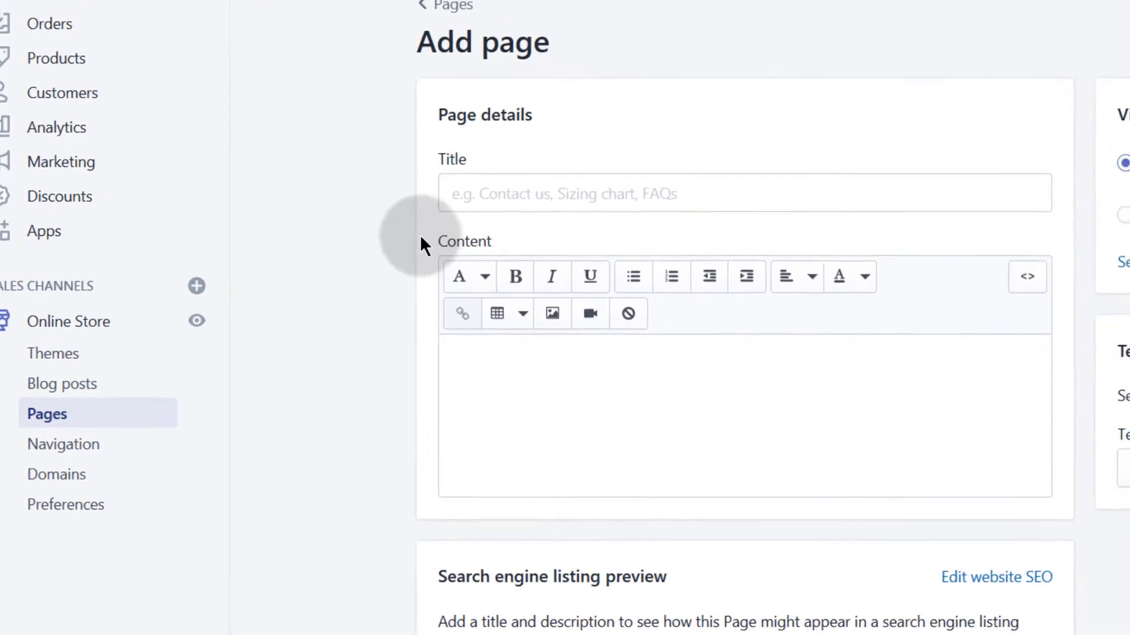
click(524, 185)
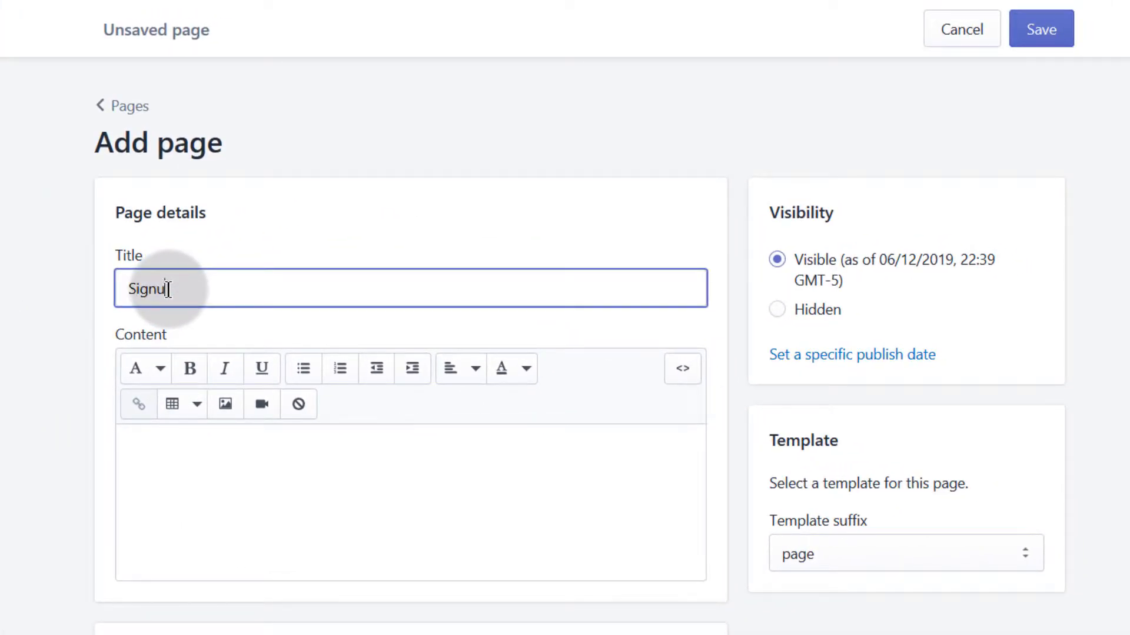
click(160, 455)
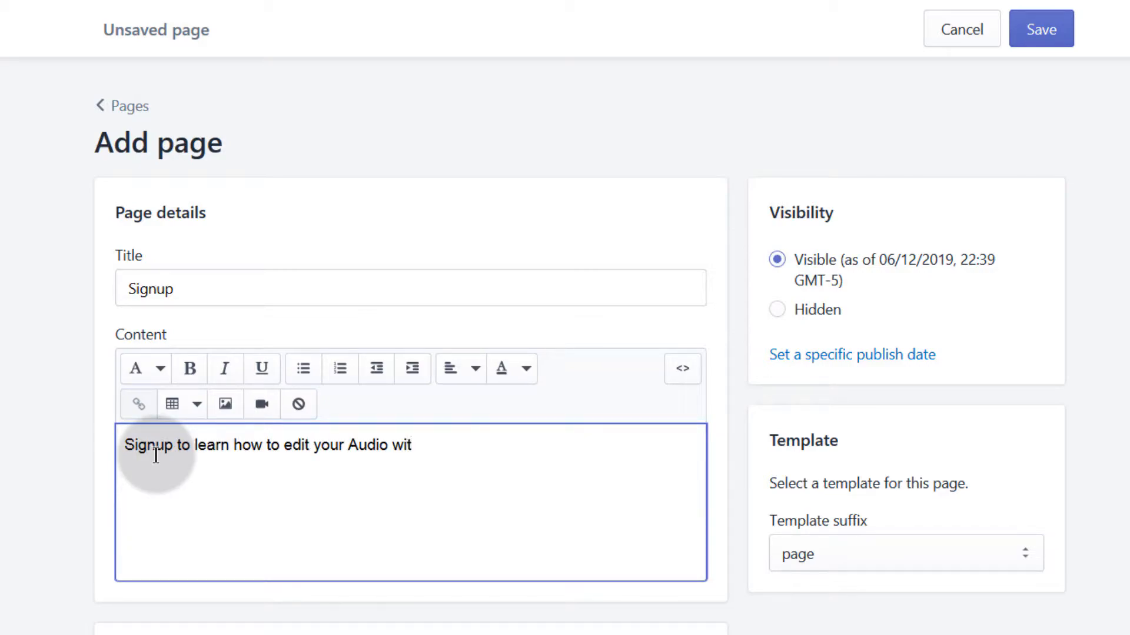
text(AUdacity)
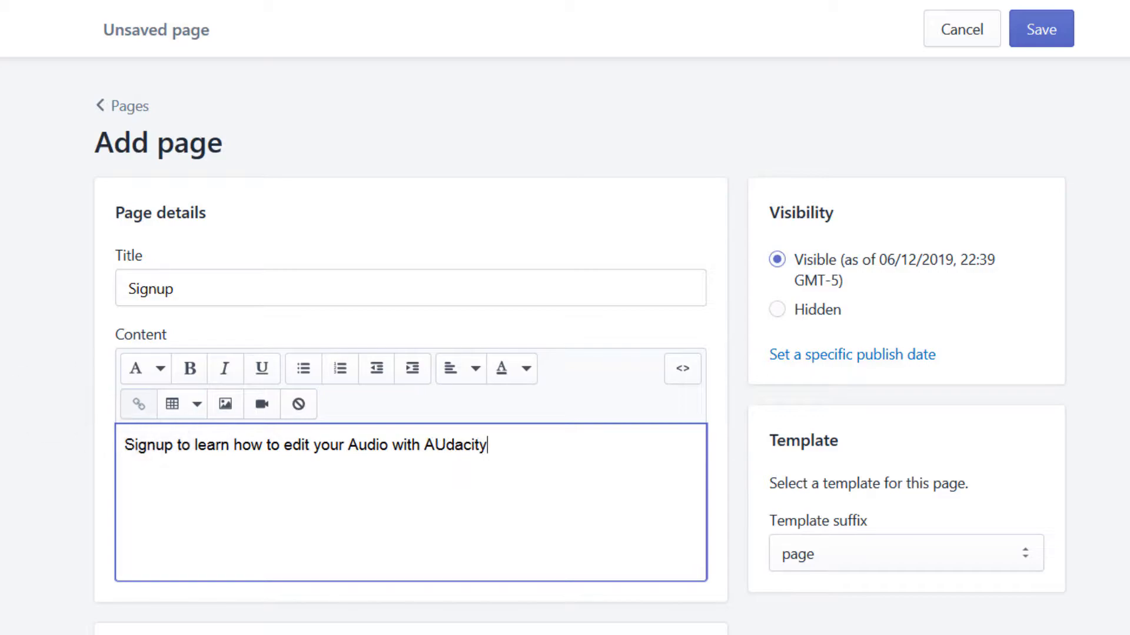
Step: Paste the GetResponse form script into the page's HTML source and save the Signup page
click(682, 369)
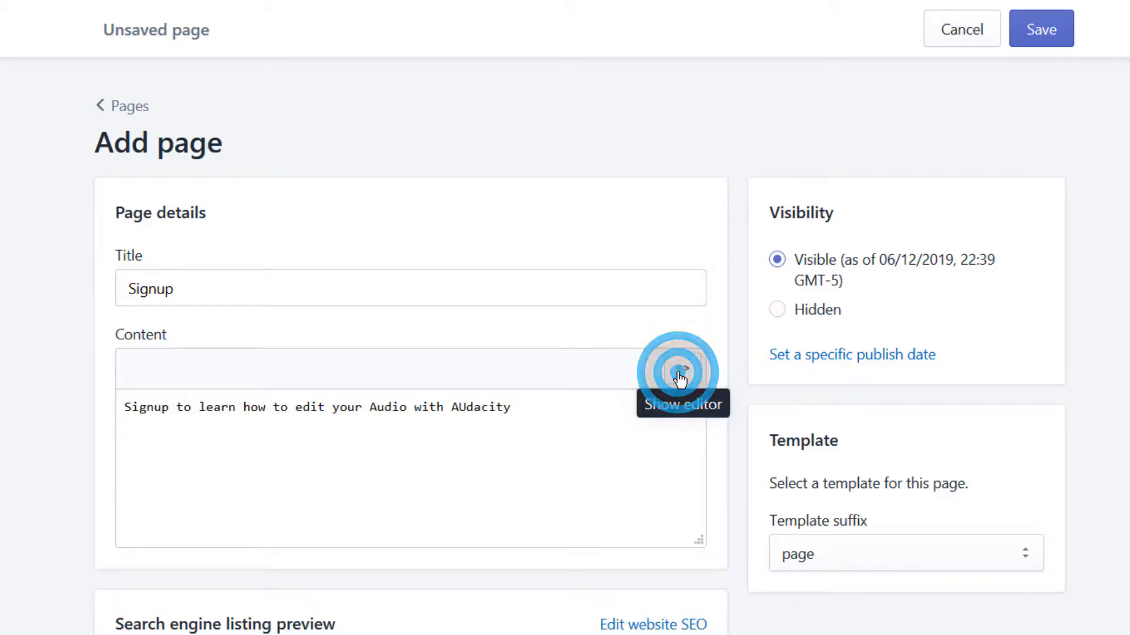
click(546, 410)
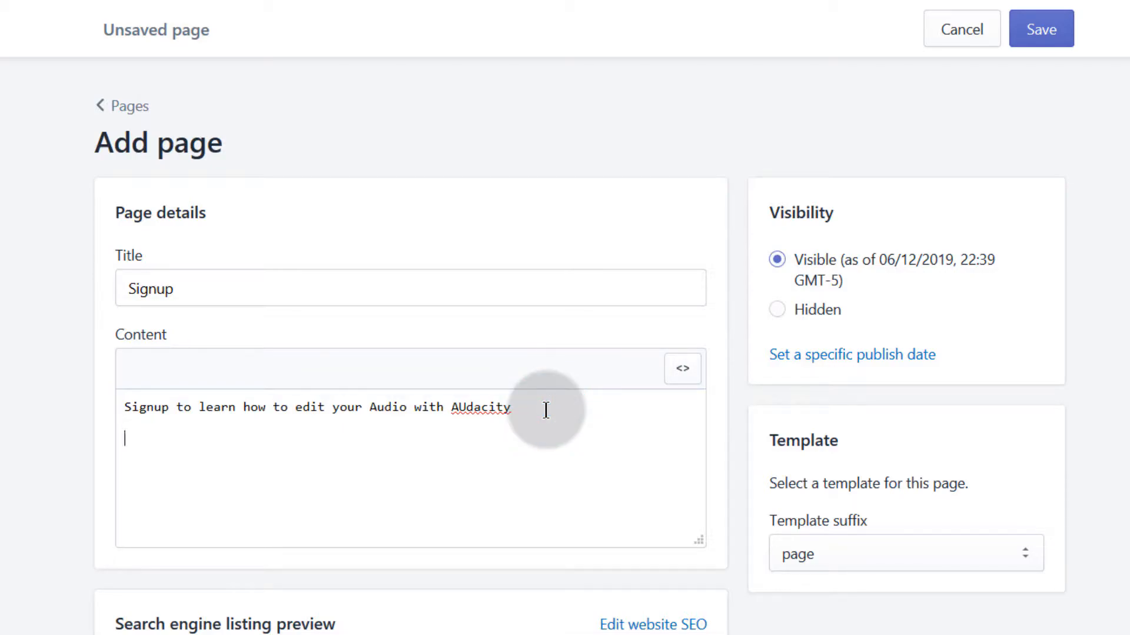
text(<script type="text/javascript" src="https://app.getresponse.com /view_webform_v2.js?u=GQmd6&webforms_id=BKNCV" data-webform-id="BKNCV"> </script>)
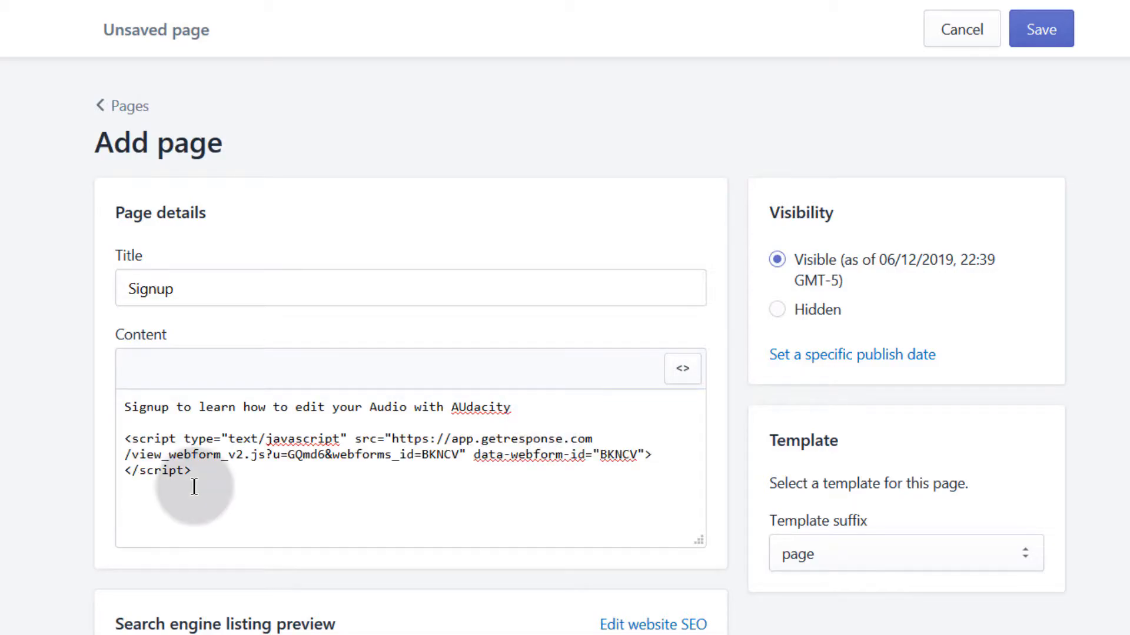
key(Return)
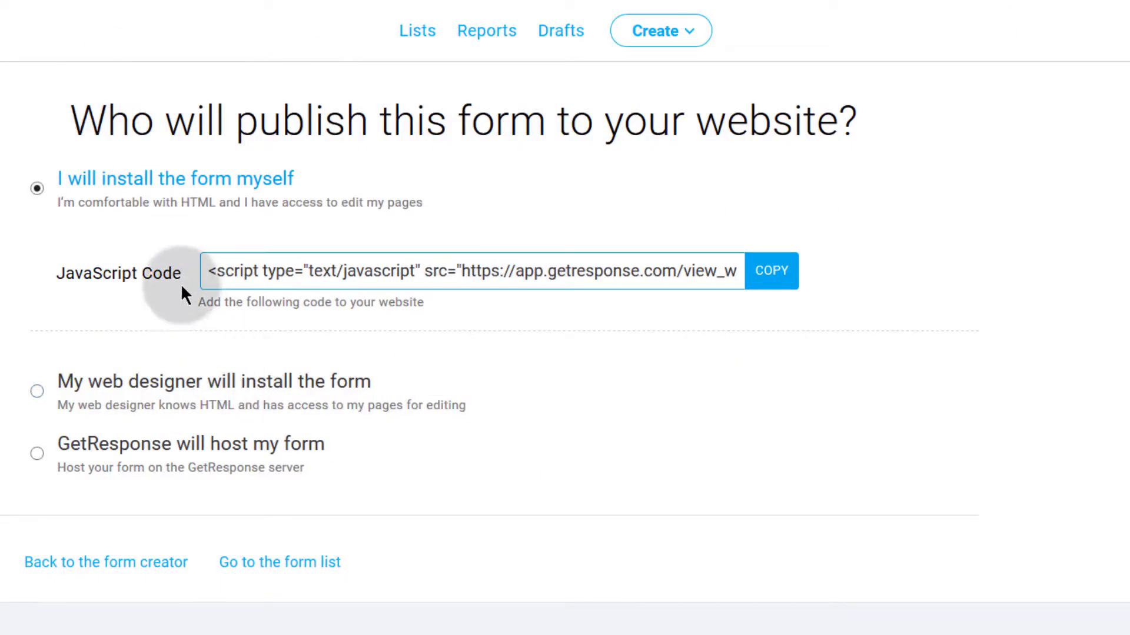
click(252, 271)
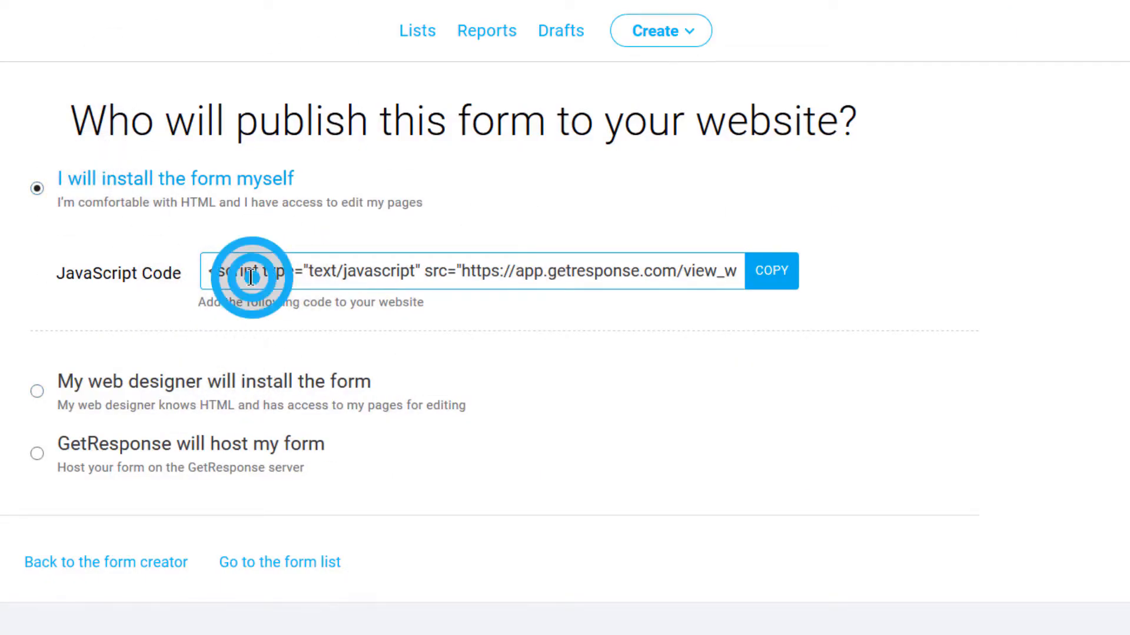
click(765, 271)
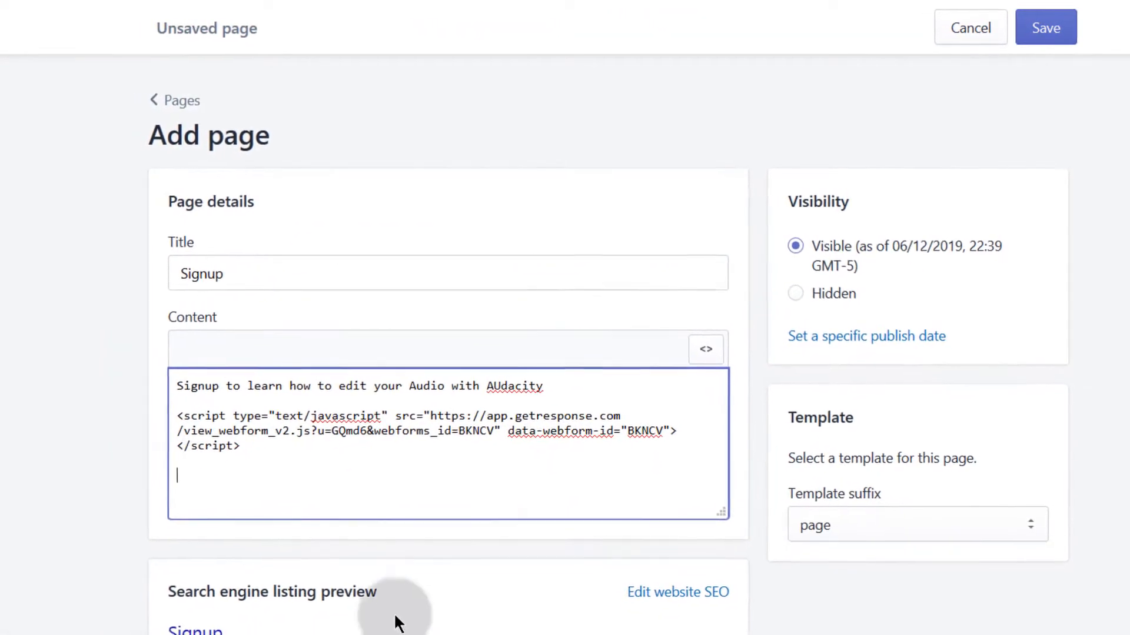
click(1047, 27)
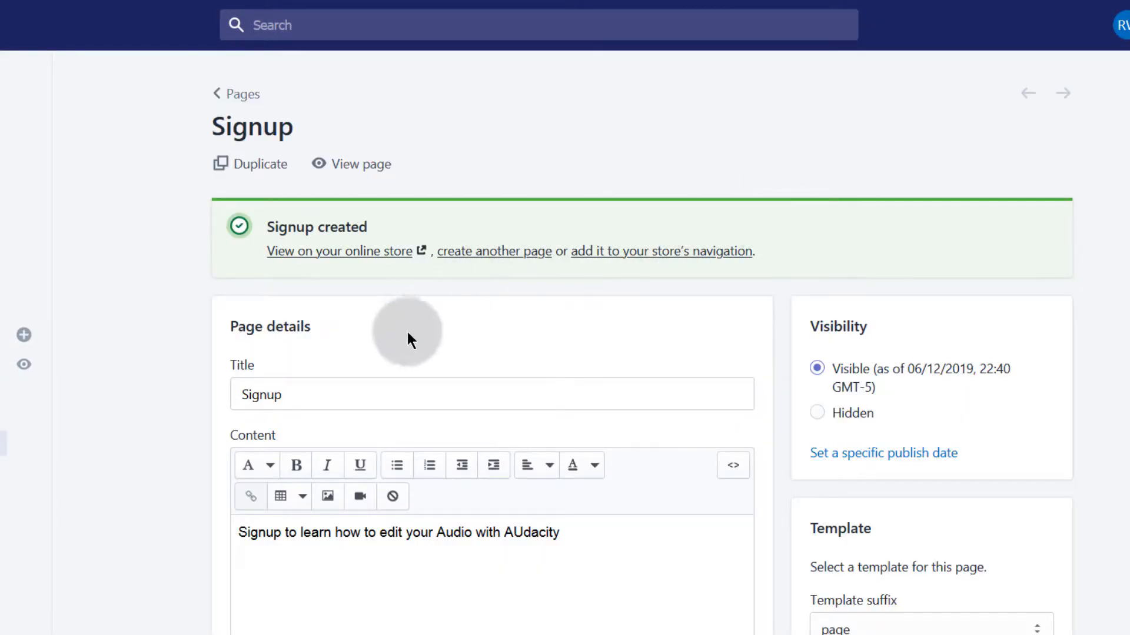
Step: Check the Audacity signup form on the live Signup page in a new tab, then return
right_click(306, 257)
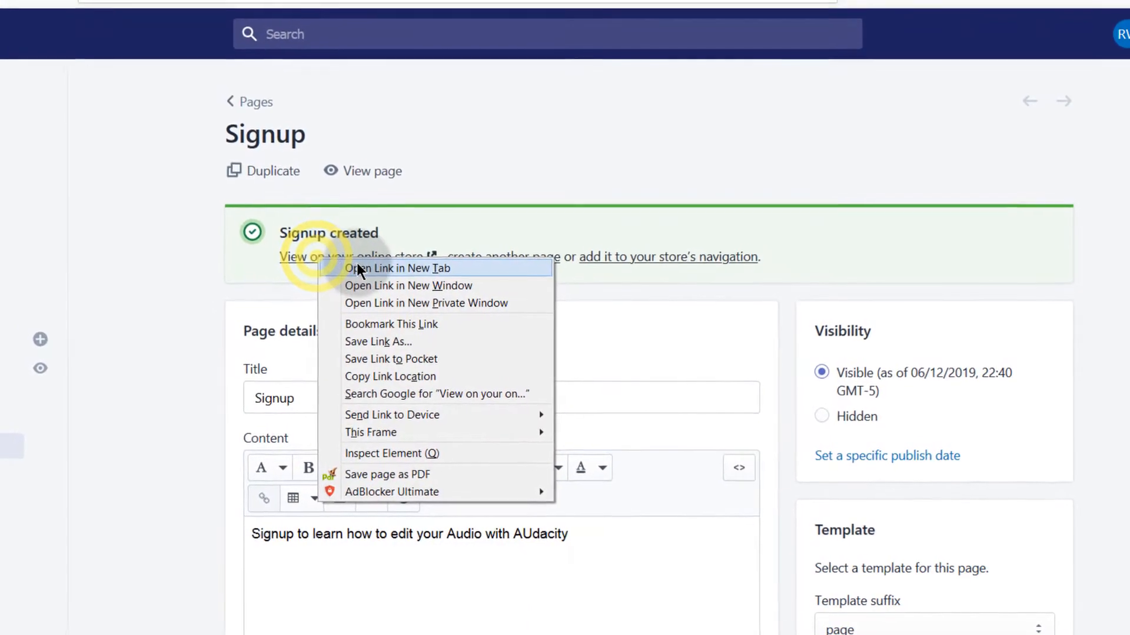
click(357, 263)
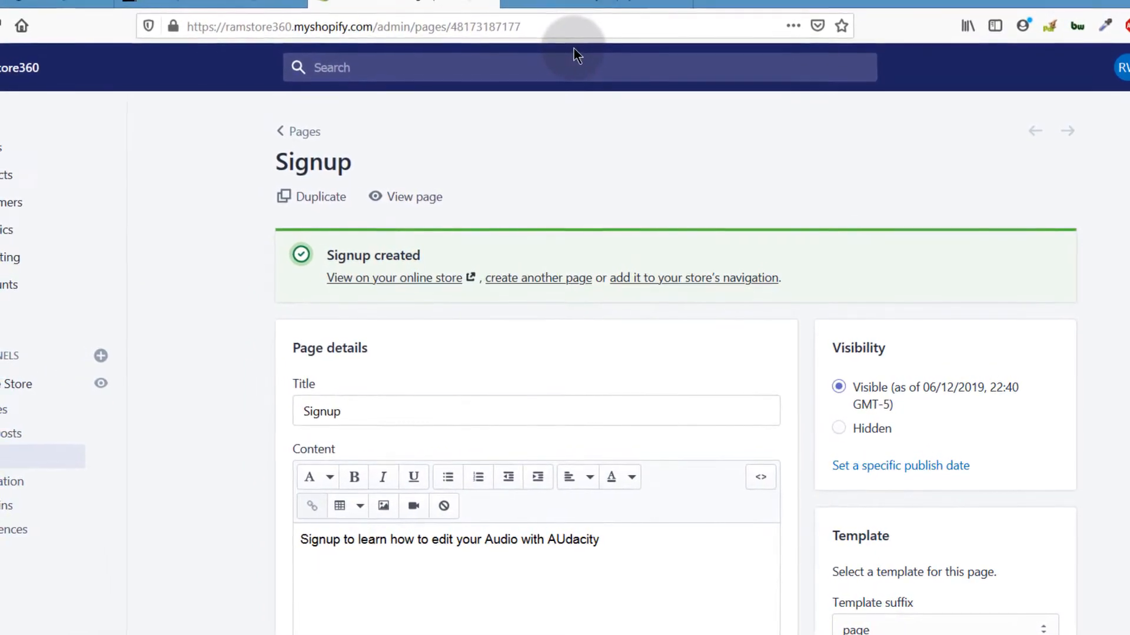
click(575, 7)
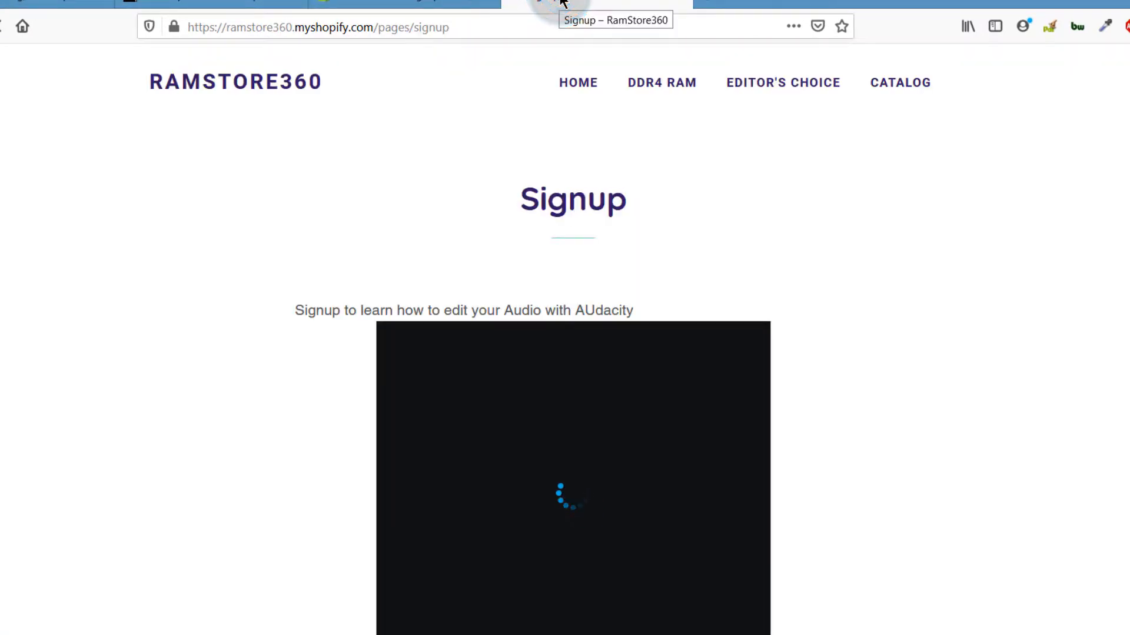
scroll(588, 412, down, 4)
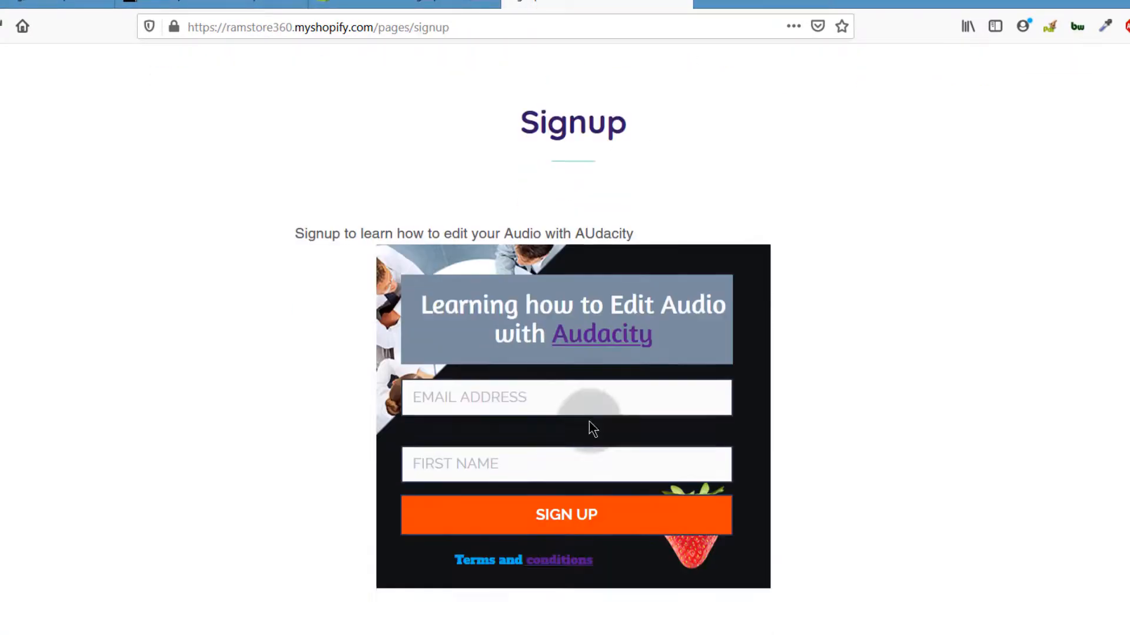
scroll(646, 378, up, 4)
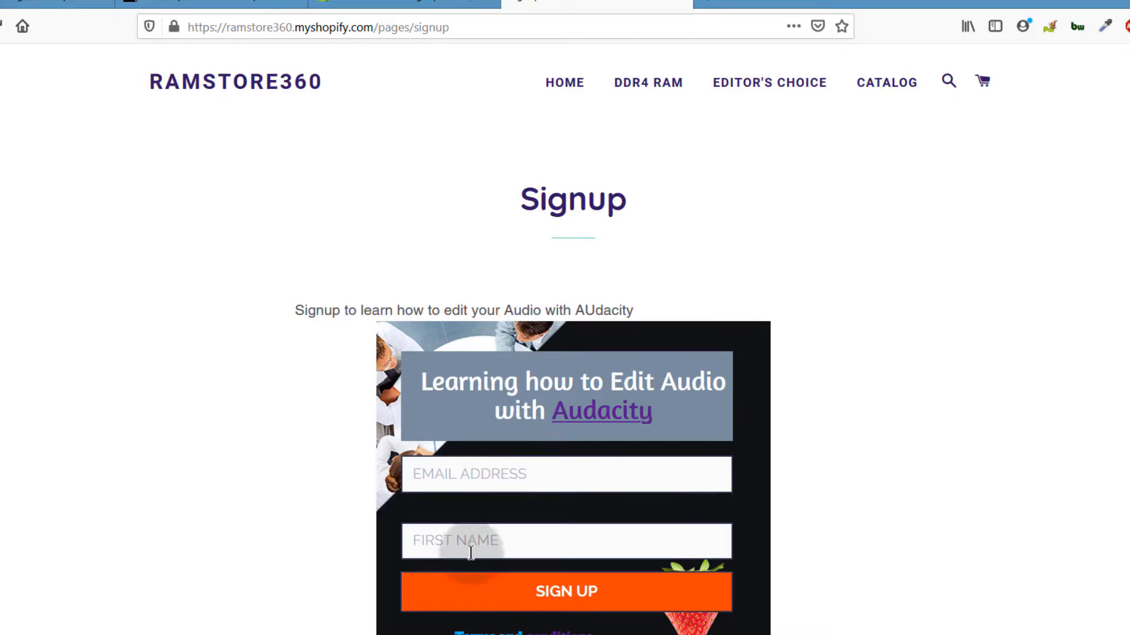
scroll(511, 412, down, 2)
scroll(524, 400, up, 2)
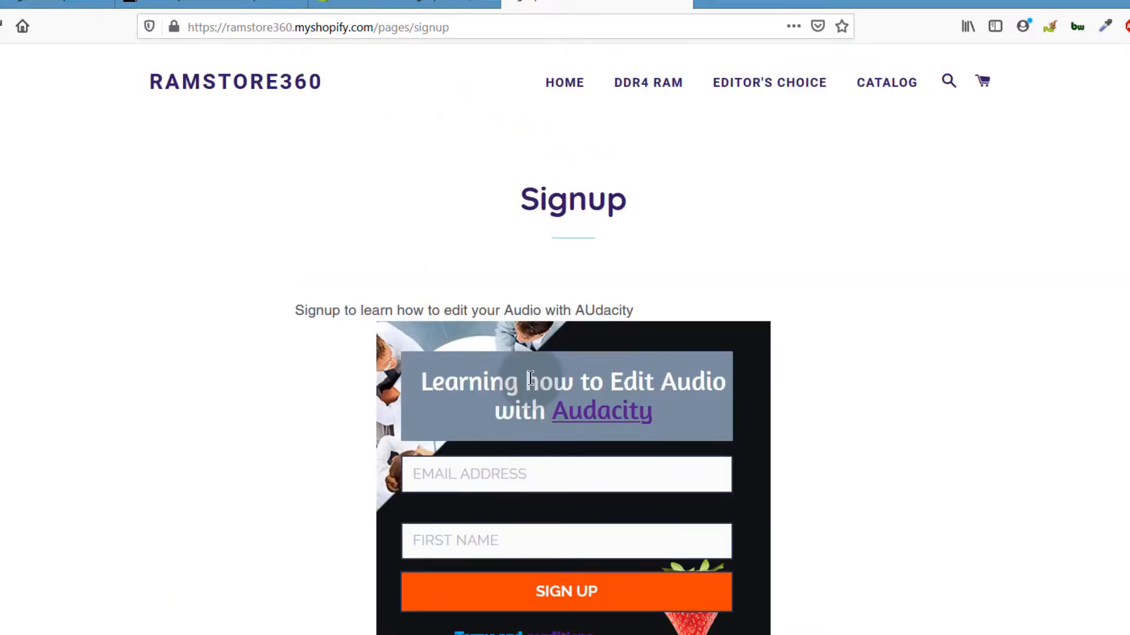
click(366, 4)
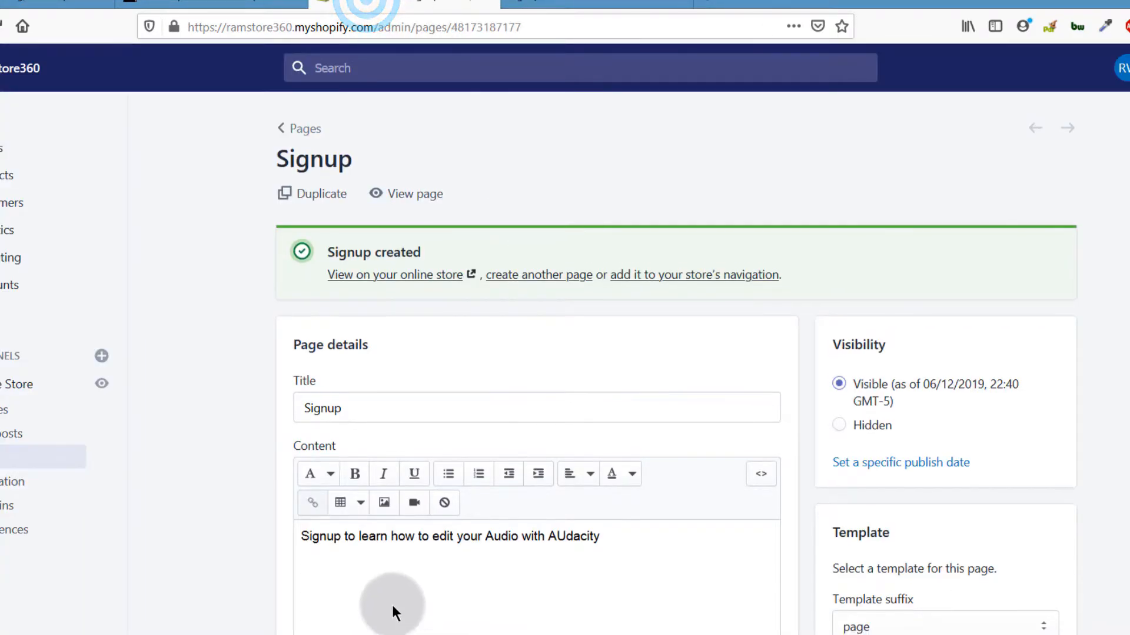
Step: Inspect the Signup page content as HTML source, then switch to the GetResponse tab
scroll(391, 609, down, 1)
click(302, 446)
click(602, 449)
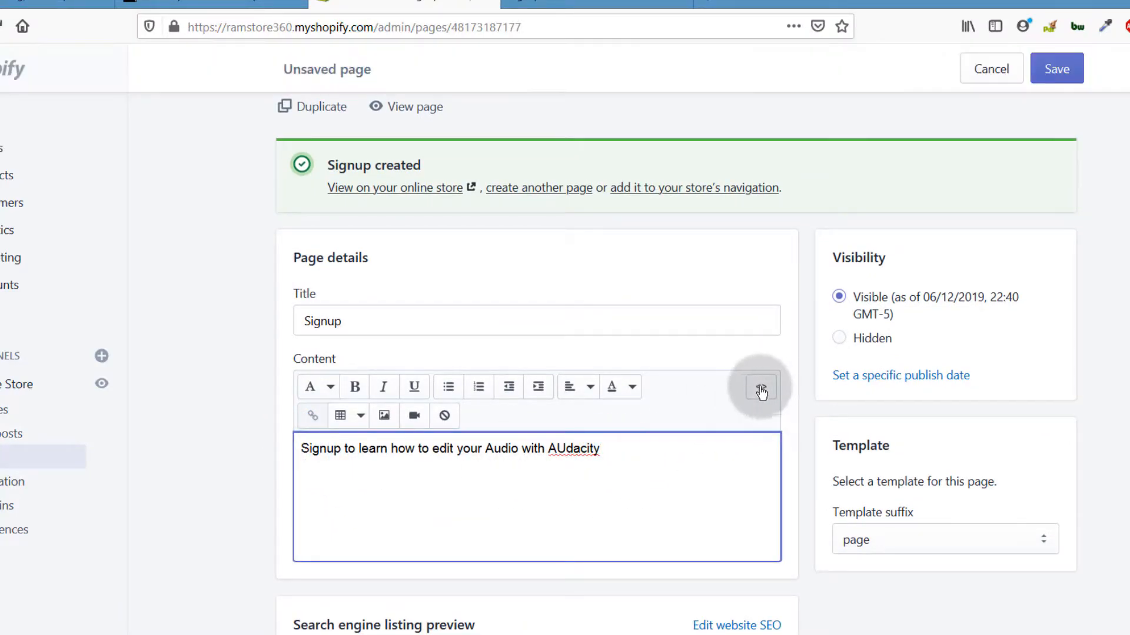
click(761, 388)
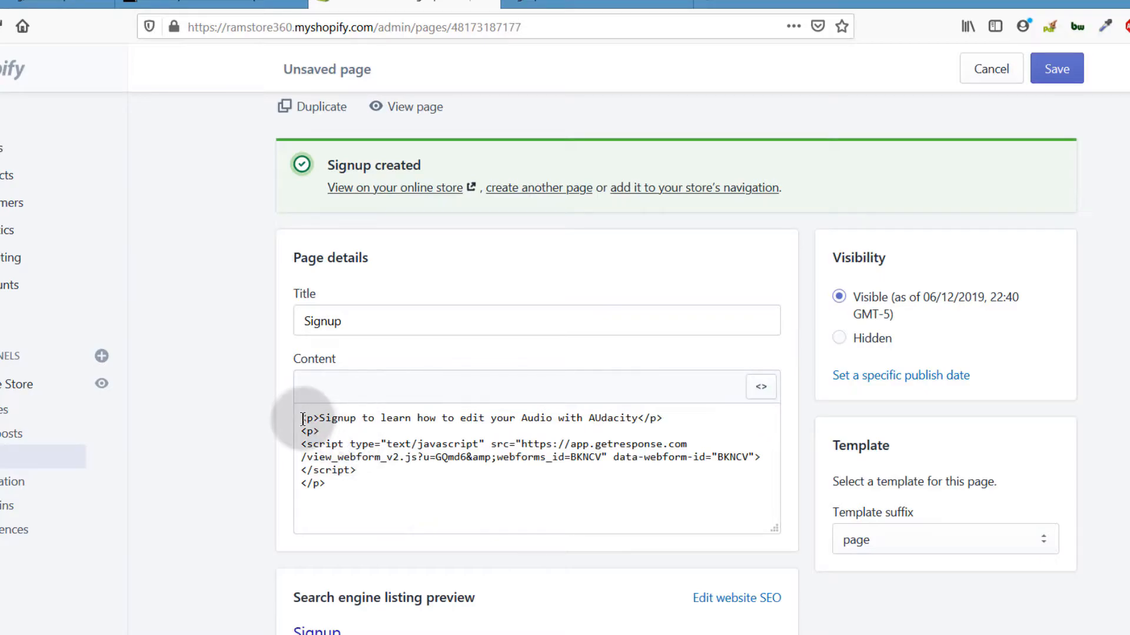
scroll(408, 493, down, 1)
scroll(416, 494, up, 2)
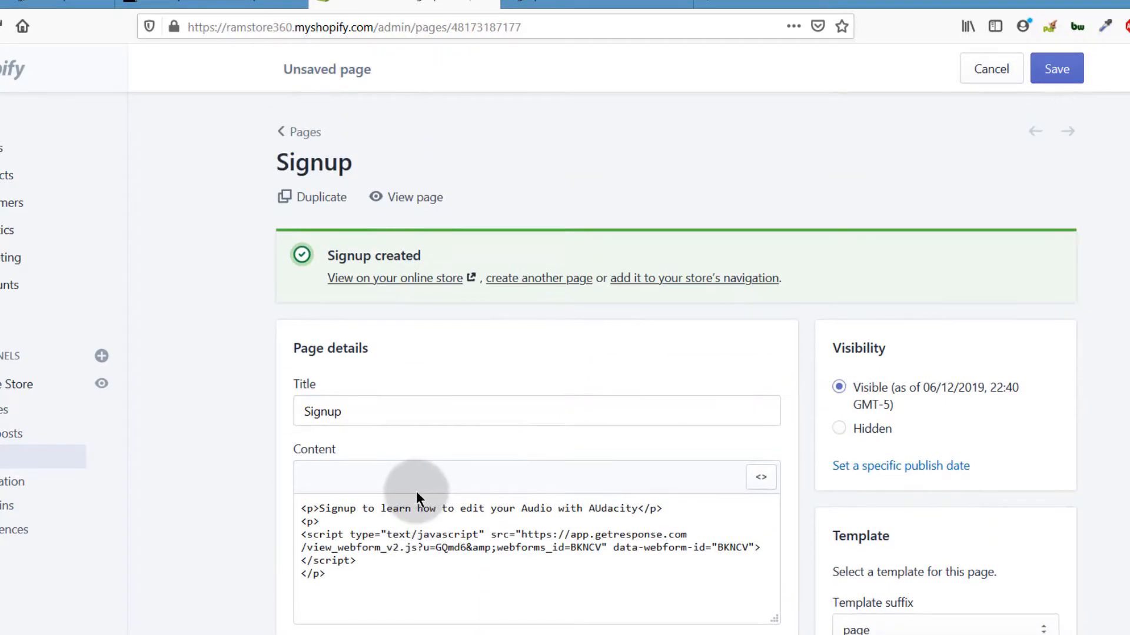
drag(323, 521, 292, 512)
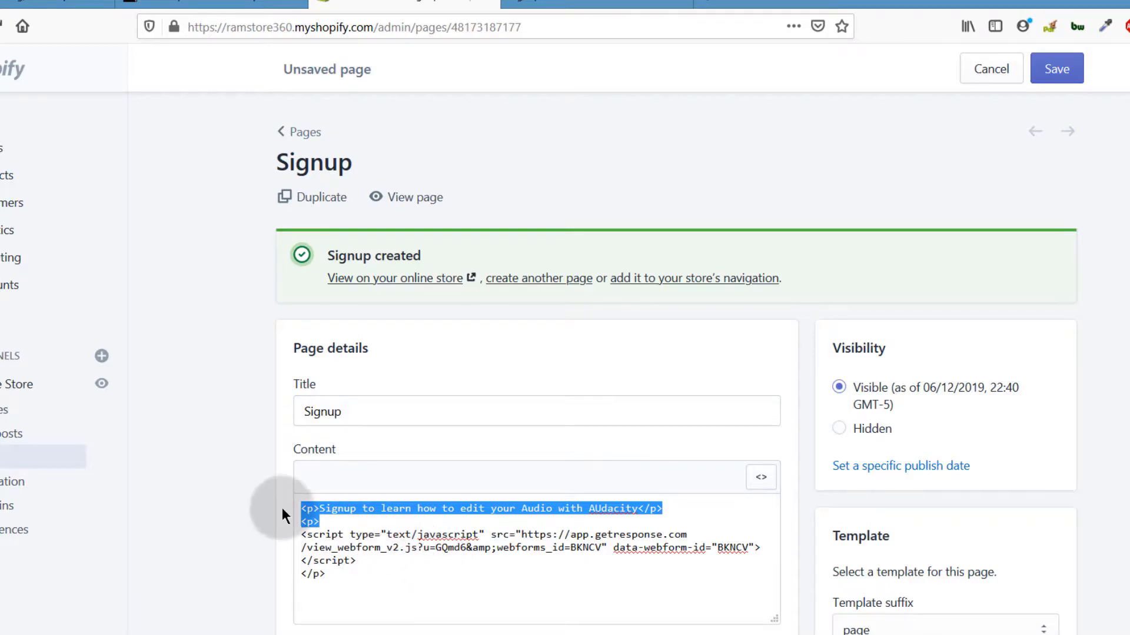
click(262, 496)
click(91, 8)
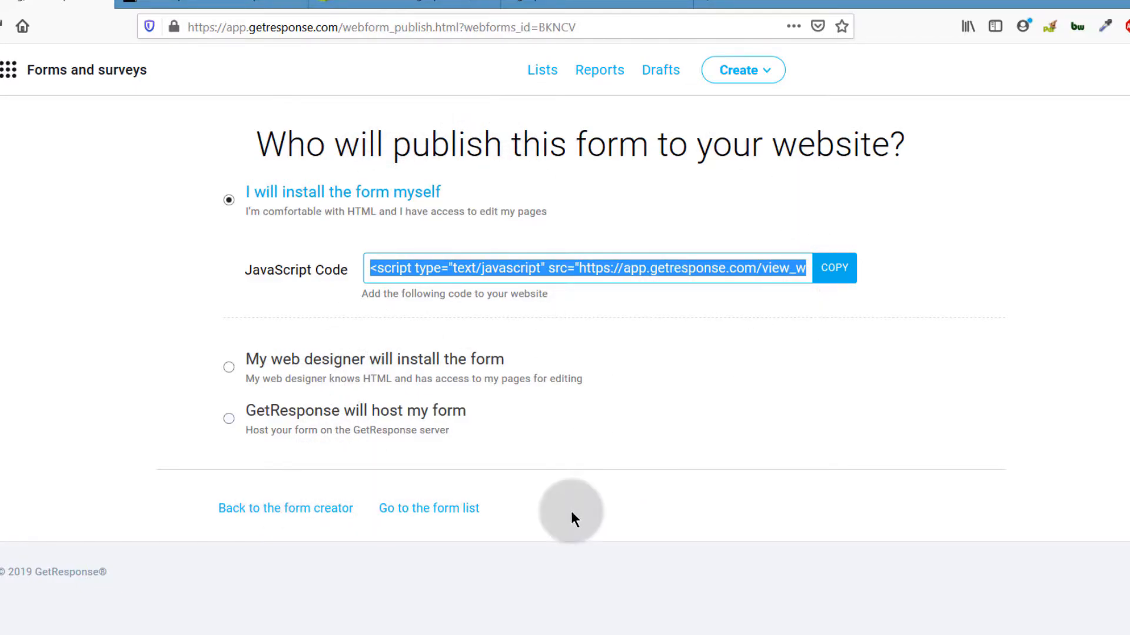
Step: Select the form's JavaScript embed code, then go to the Forms and surveys list
click(575, 438)
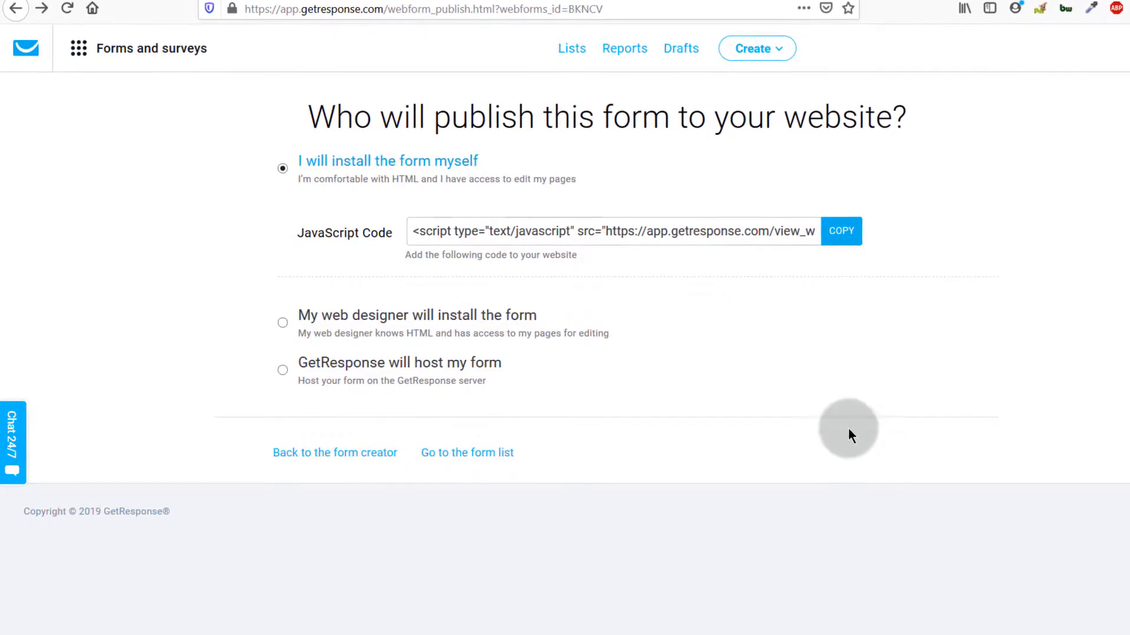
drag(671, 232, 612, 250)
click(658, 268)
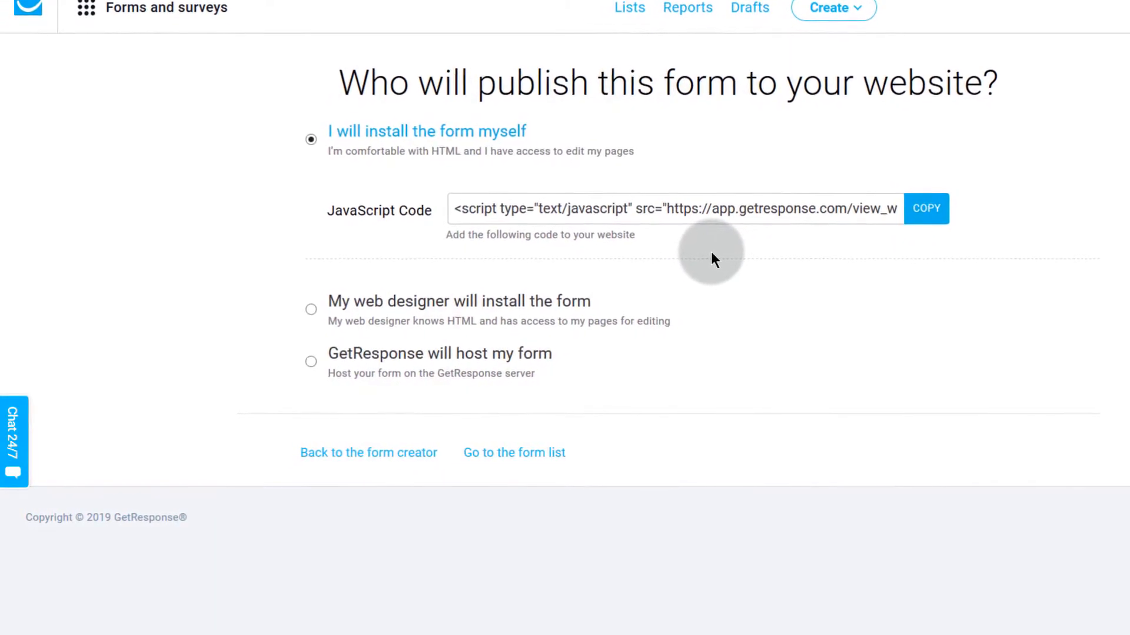
click(657, 213)
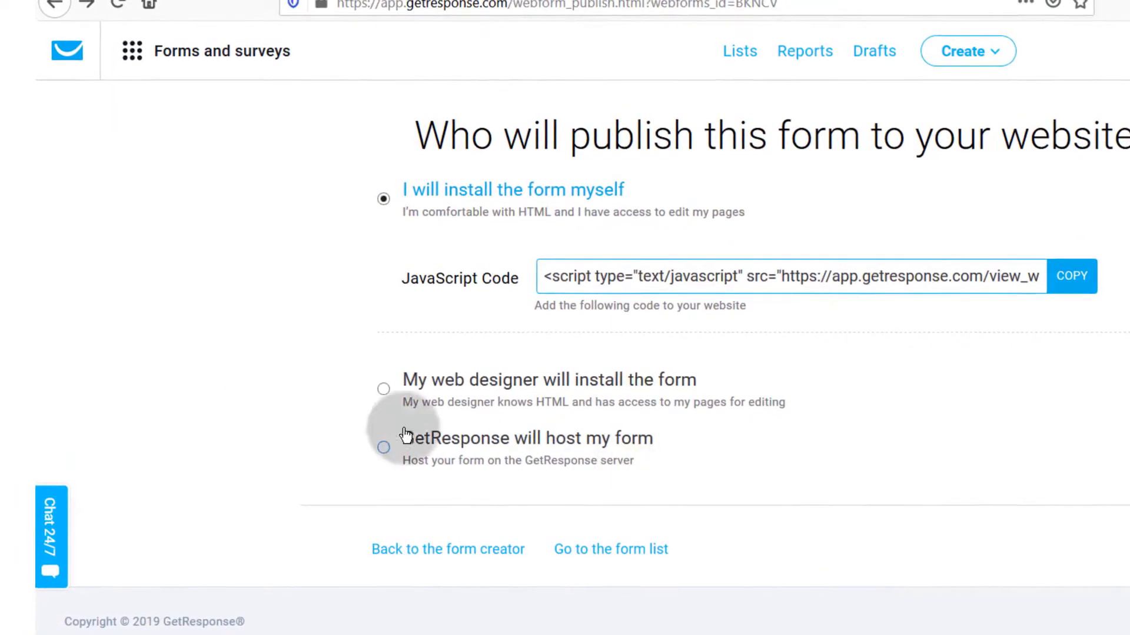
click(191, 56)
click(349, 229)
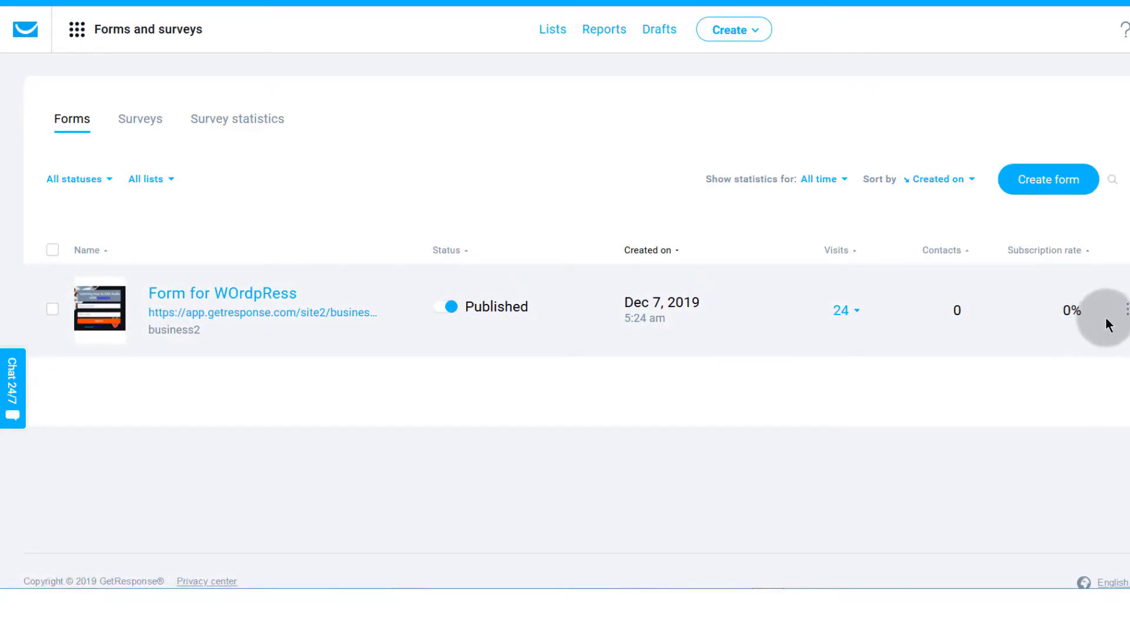
Step: Copy the Form for WOrdpRess embed code using Copy form code
click(1127, 312)
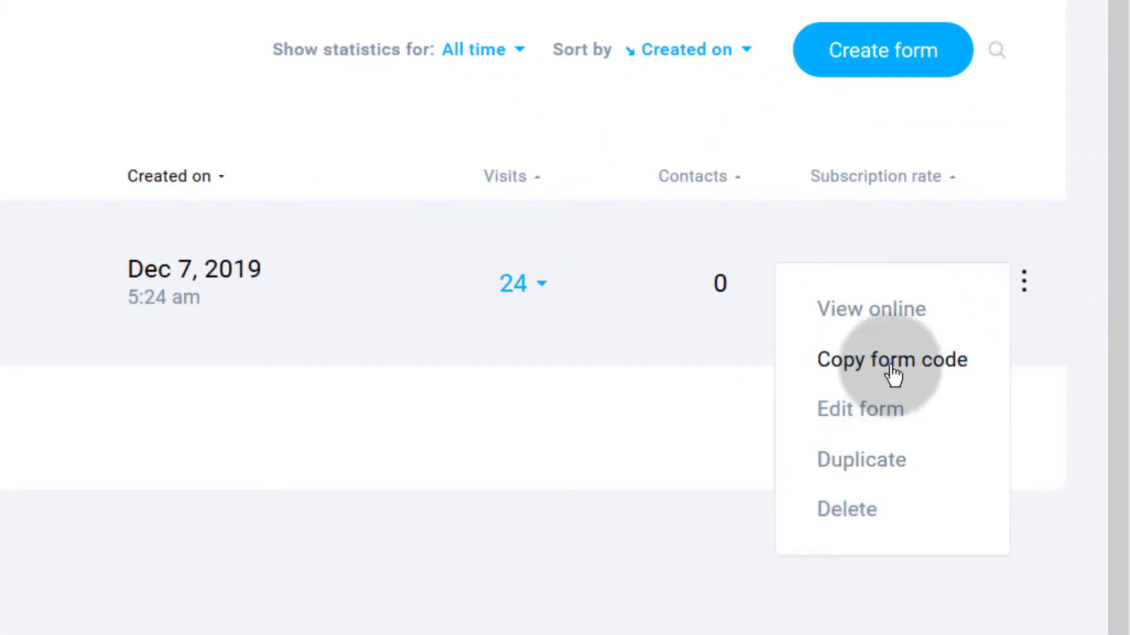
click(859, 360)
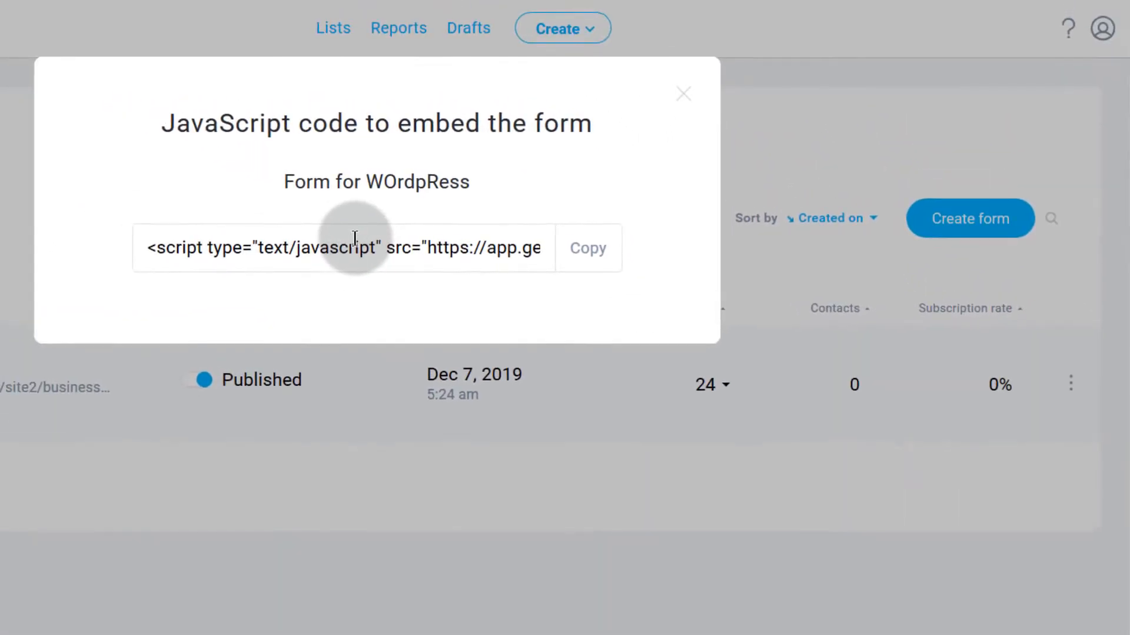
click(588, 252)
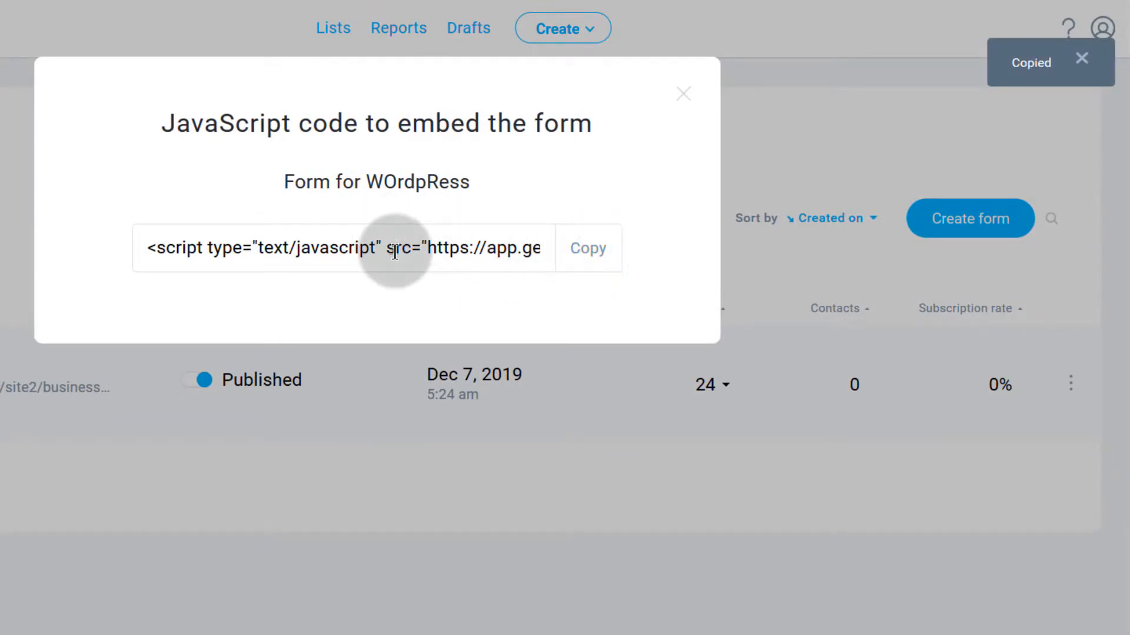
click(684, 93)
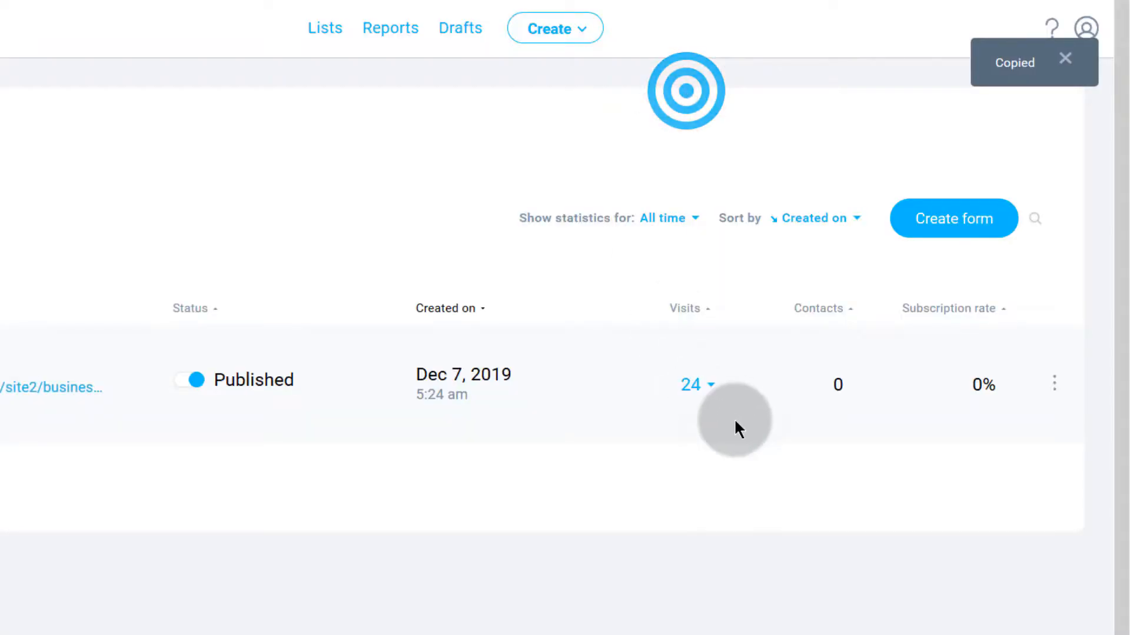
Step: Tick the form's checkbox and copy its embed code again from the actions menu
click(1052, 383)
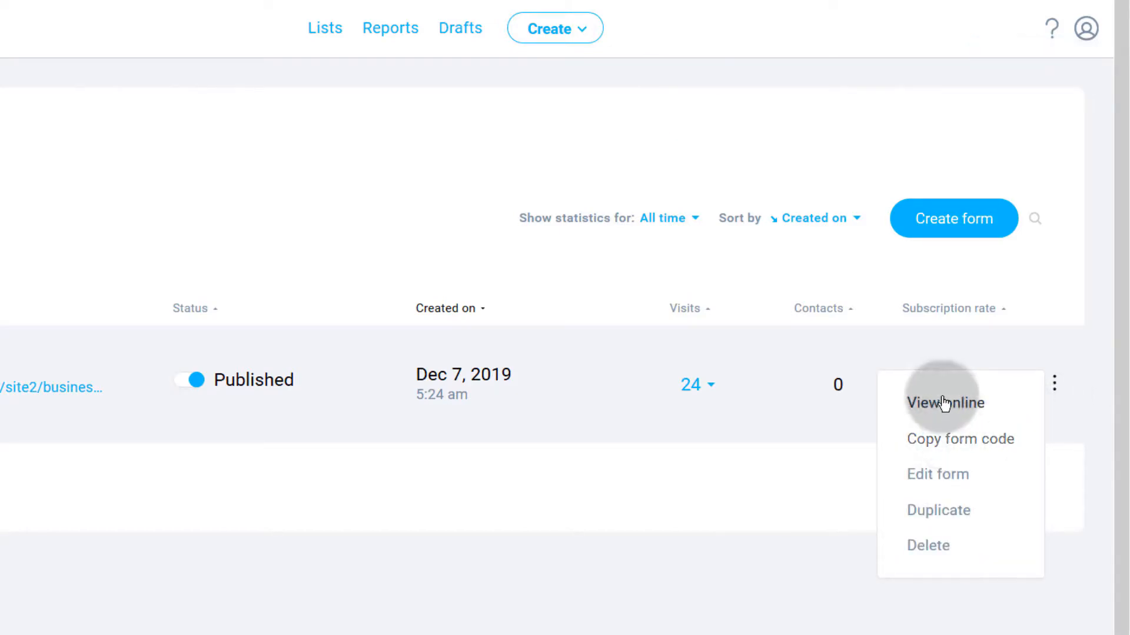
mouse_move(1056, 402)
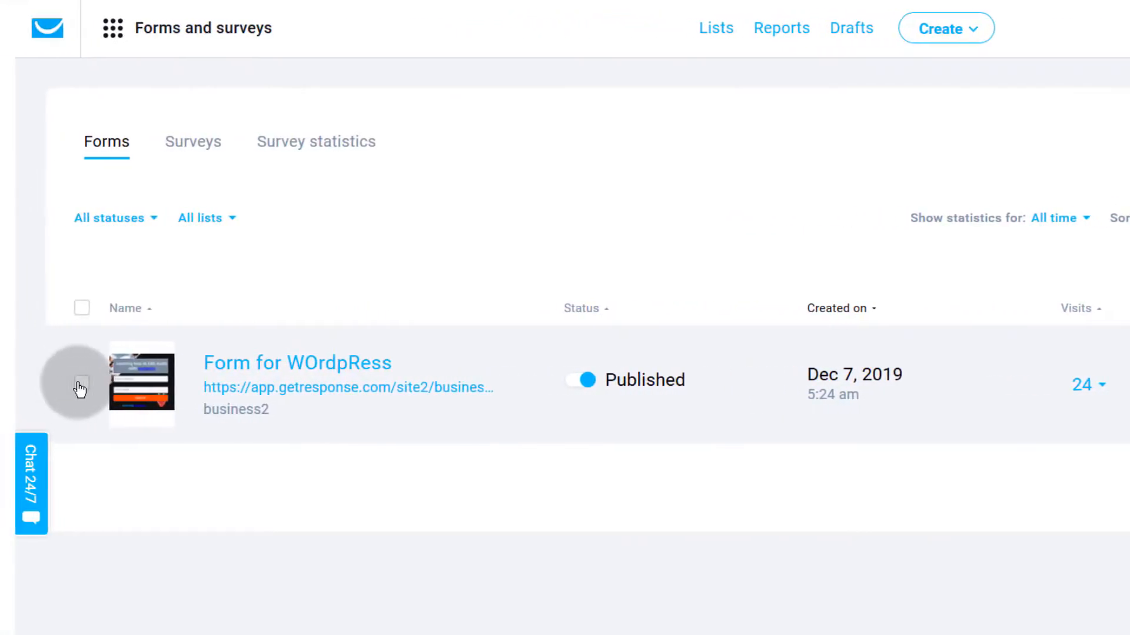
click(79, 383)
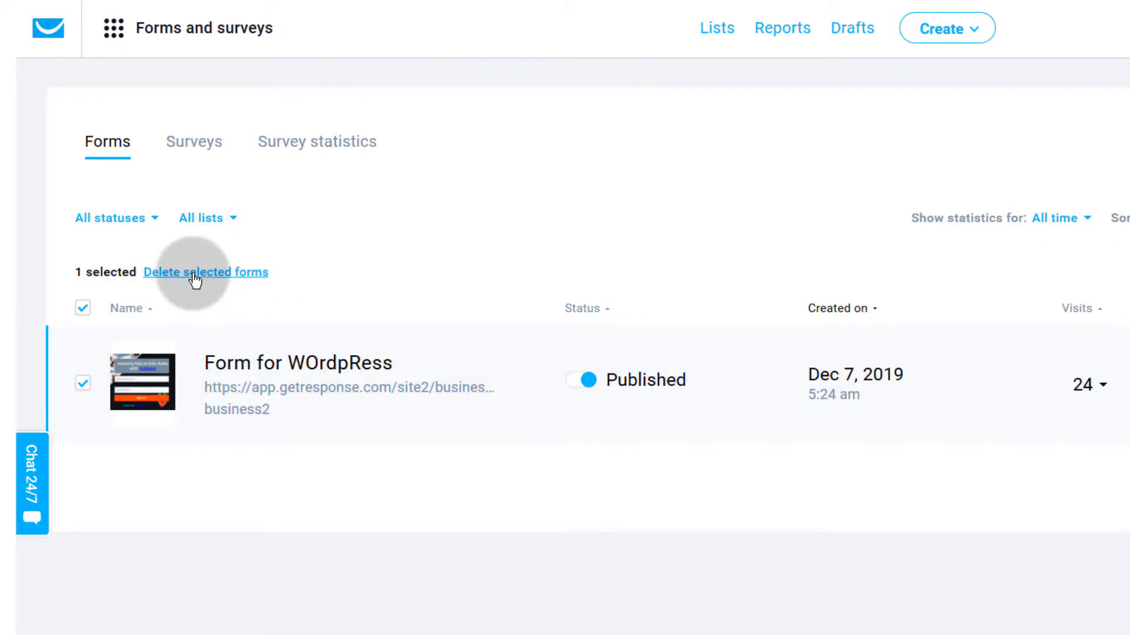
scroll(236, 389, down, 1)
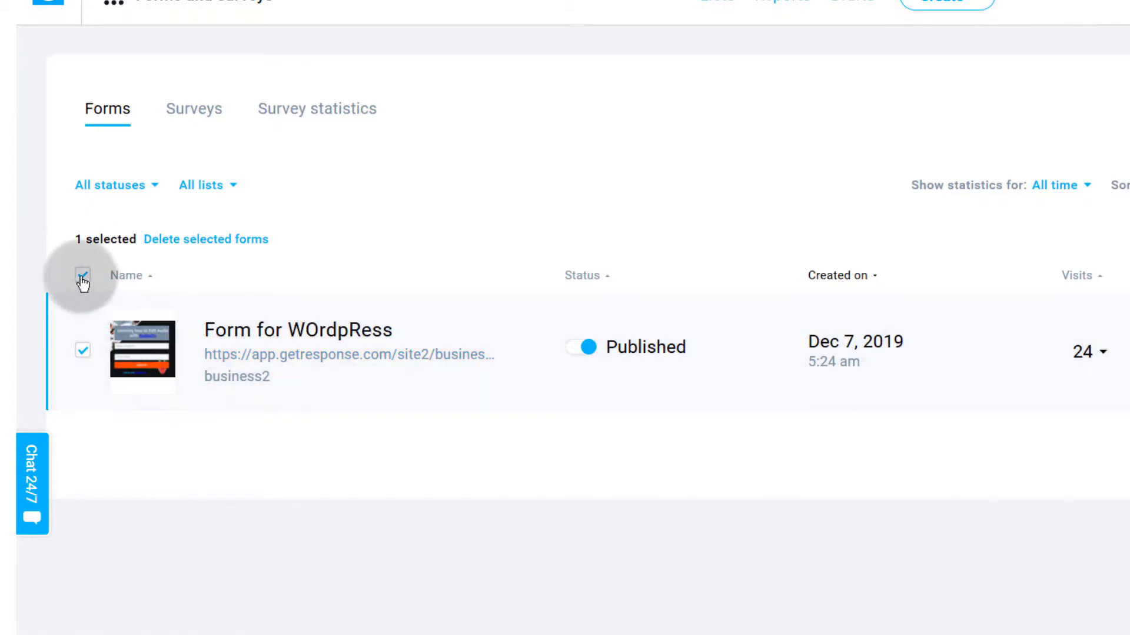
click(82, 278)
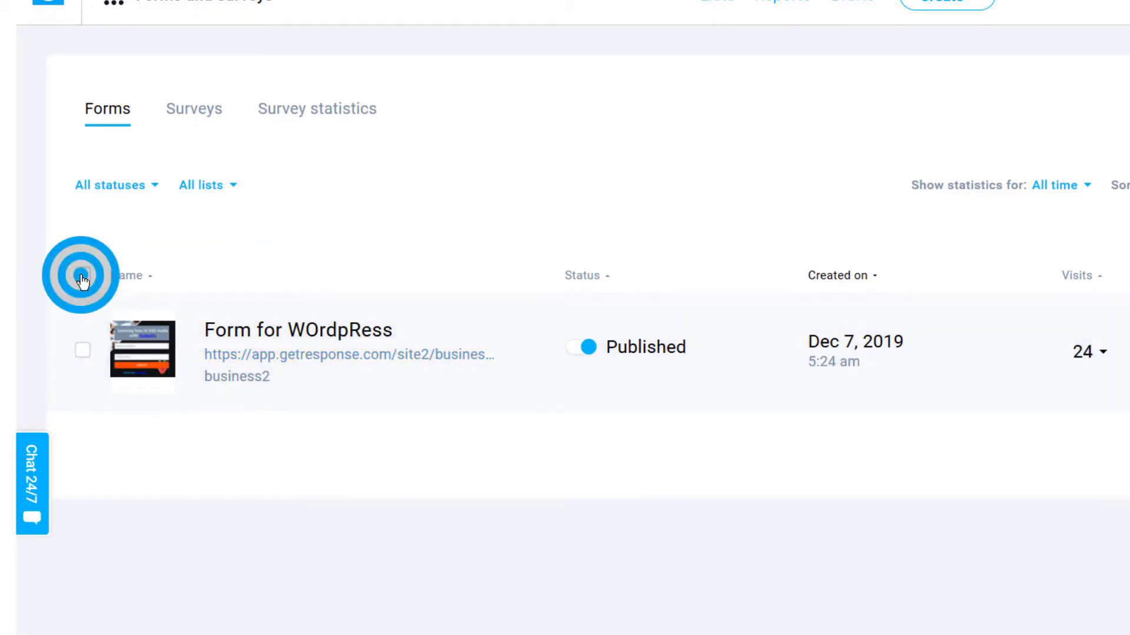
click(82, 276)
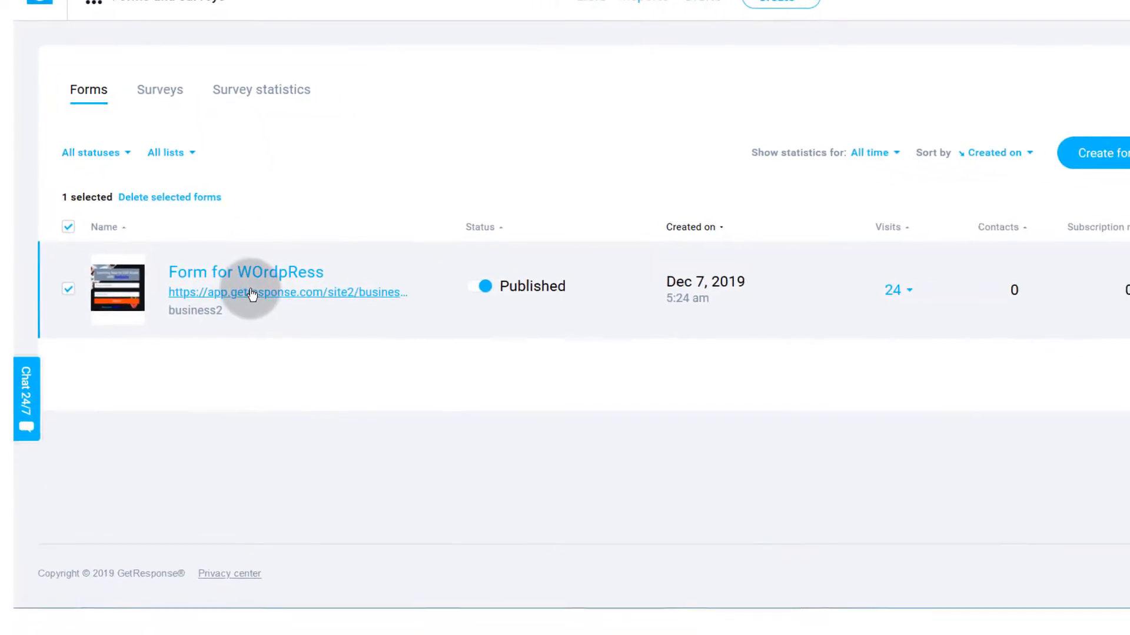
click(1122, 273)
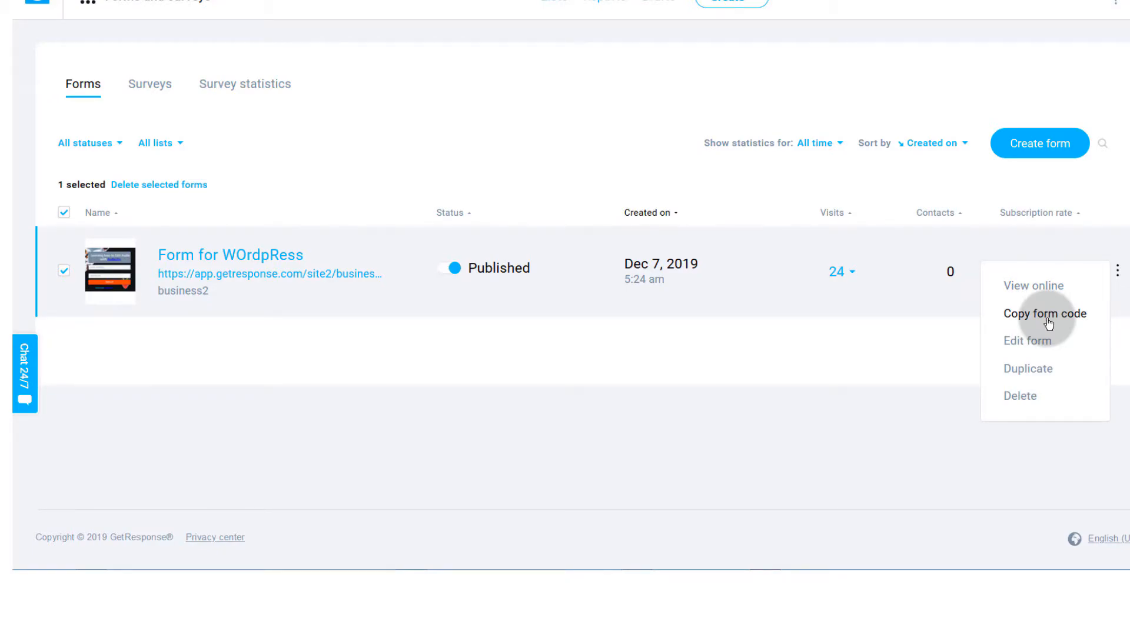
click(1031, 320)
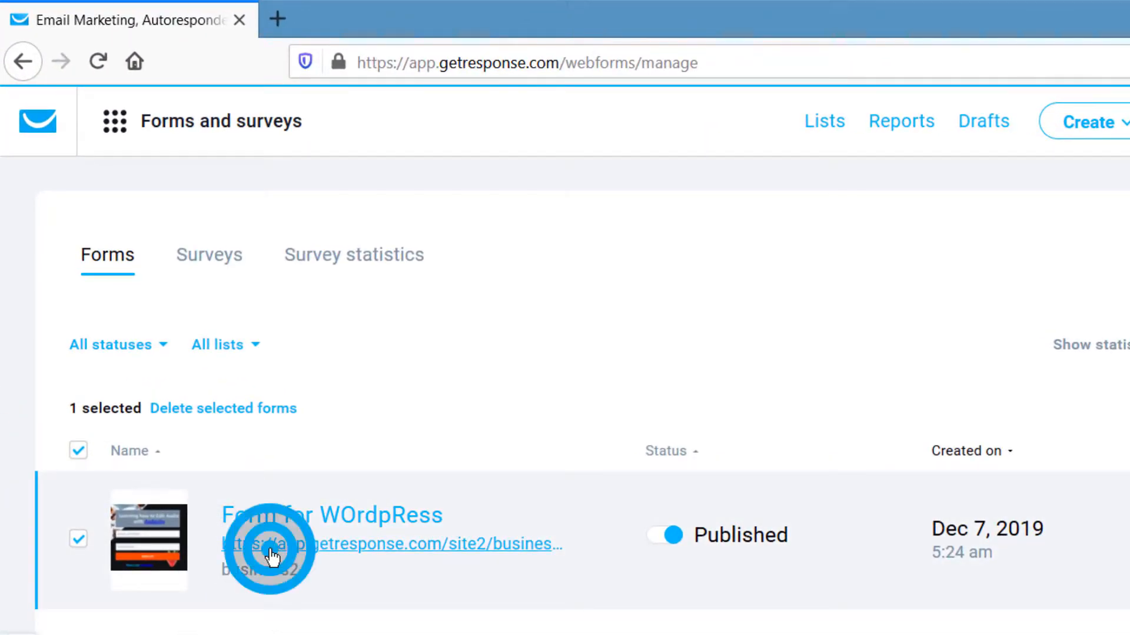
Step: Open the form's public page and copy its address
click(272, 556)
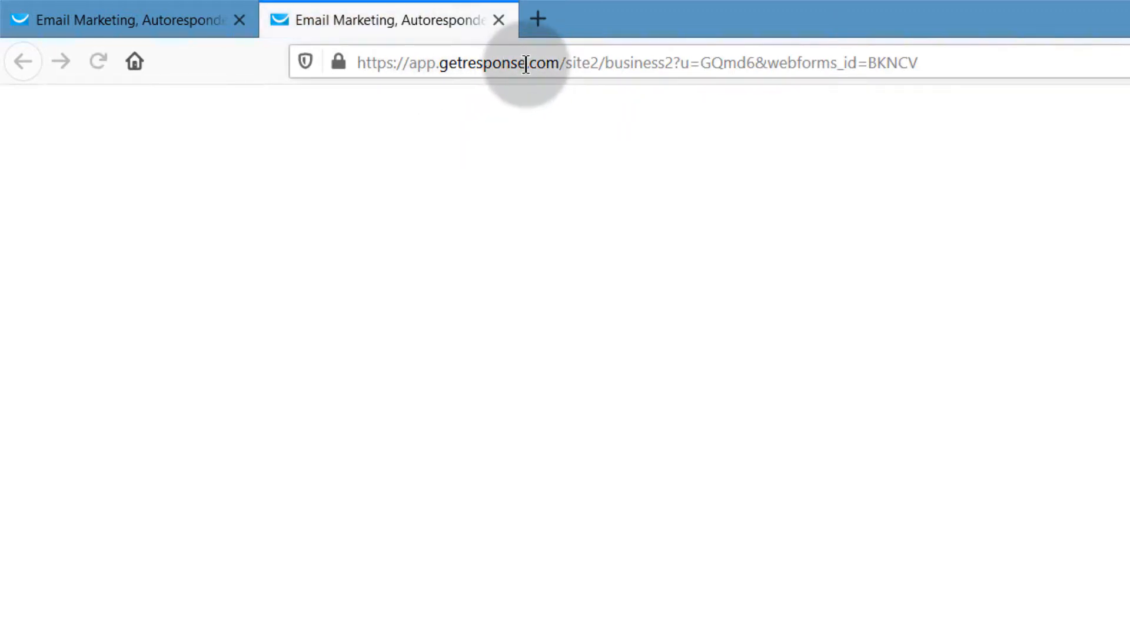
click(525, 63)
right_click(527, 63)
click(593, 131)
click(194, 29)
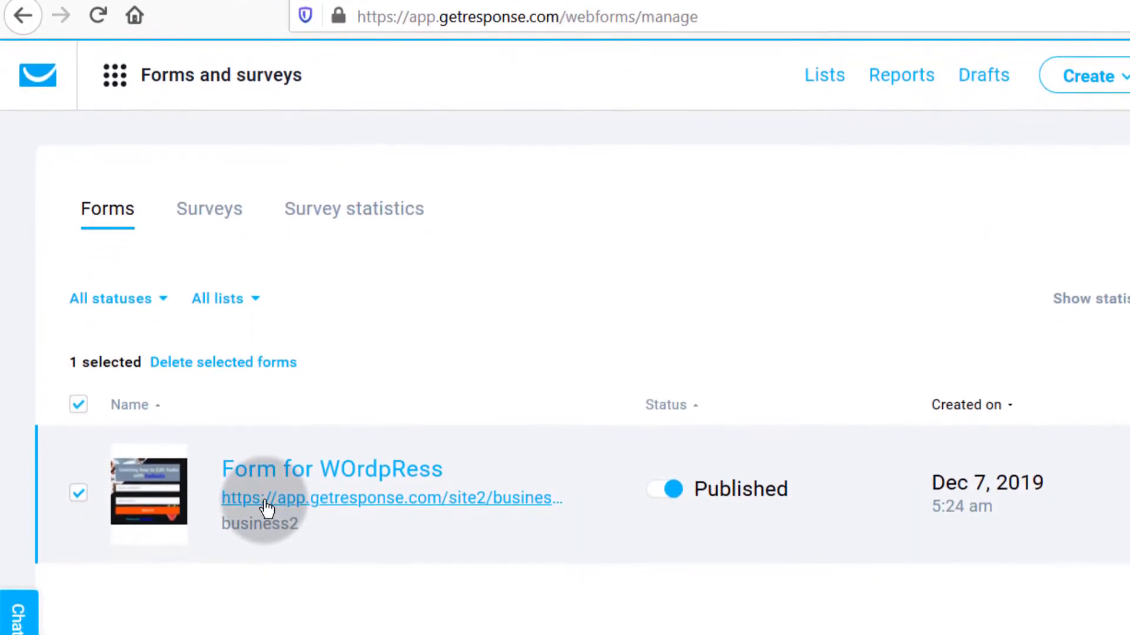
Step: Paste the copied form link into a new tab to preview the Audacity signup form
right_click(265, 537)
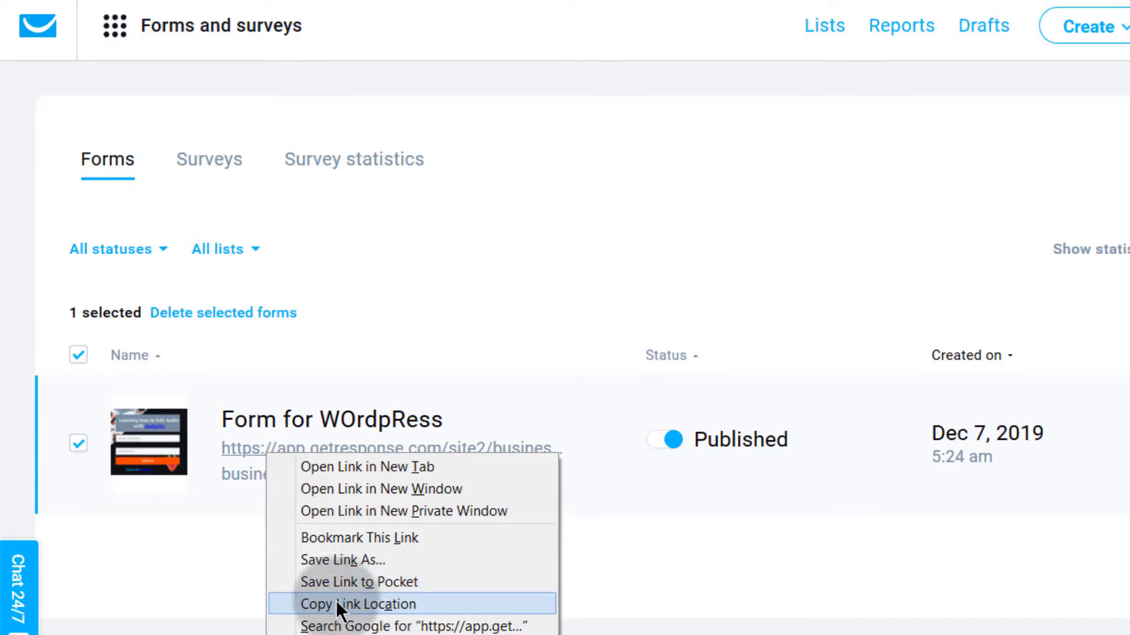
click(337, 597)
right_click(287, 452)
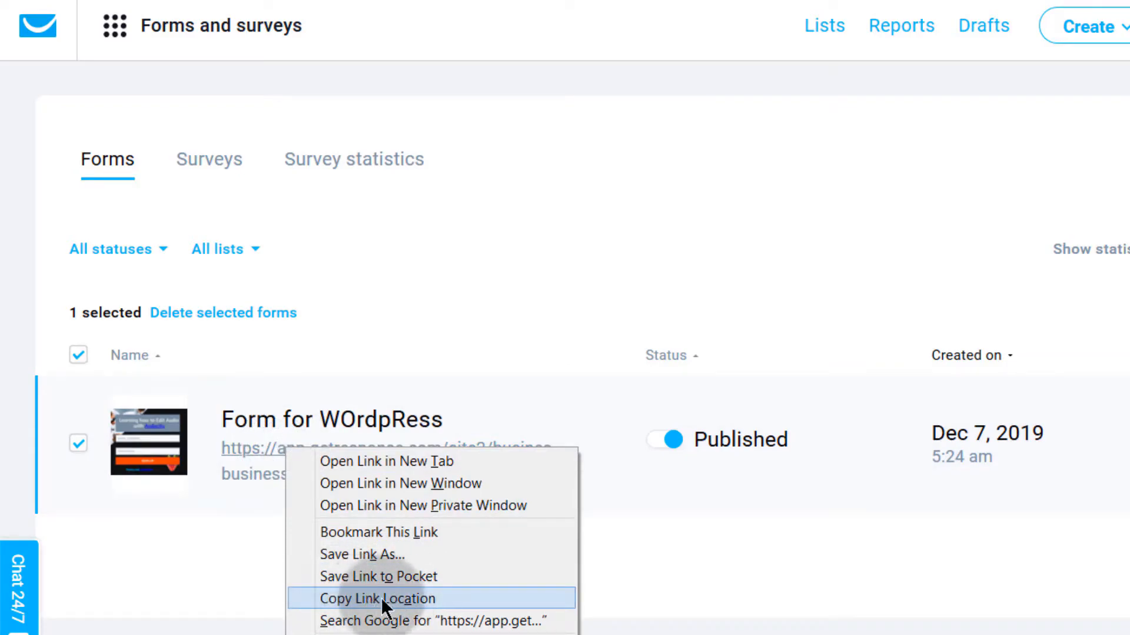
click(178, 598)
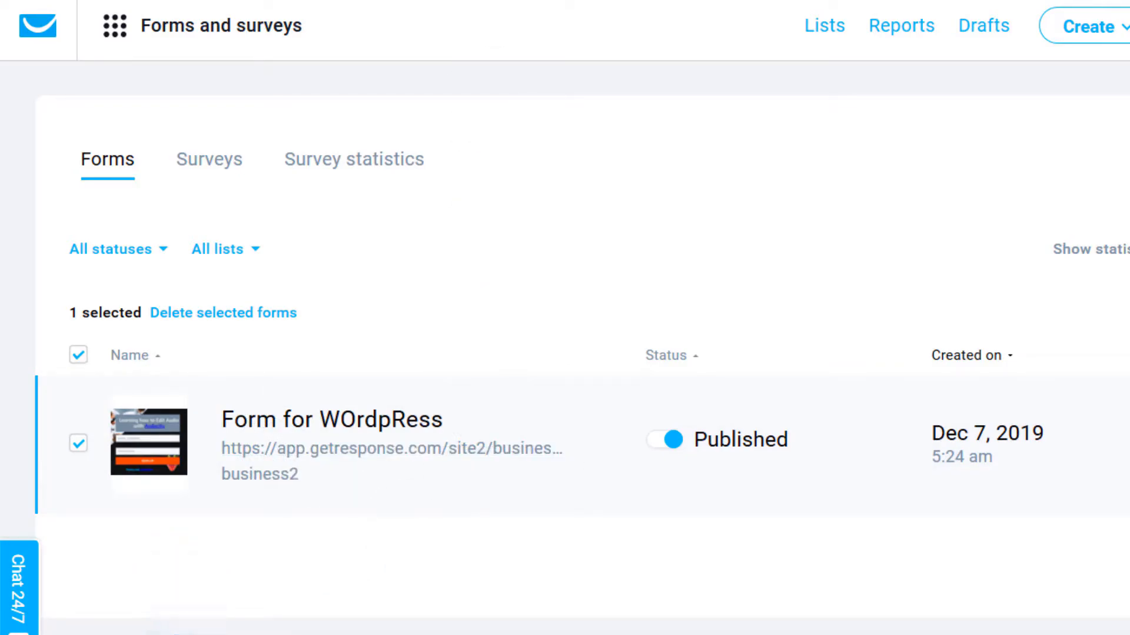
key(ctrl+t)
right_click(372, 1)
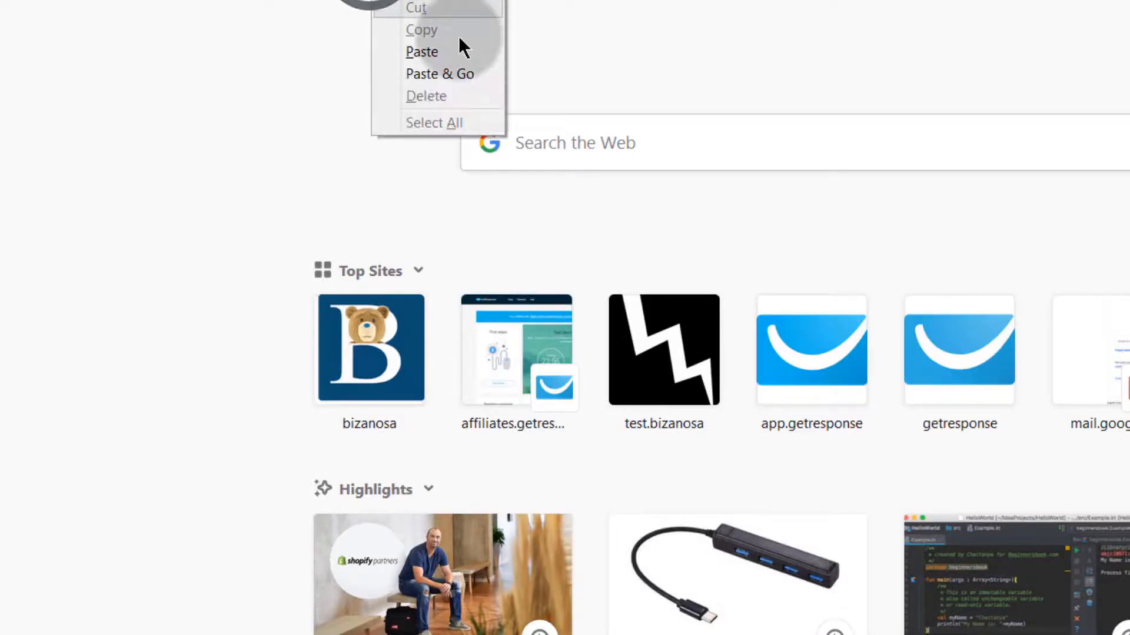
click(427, 75)
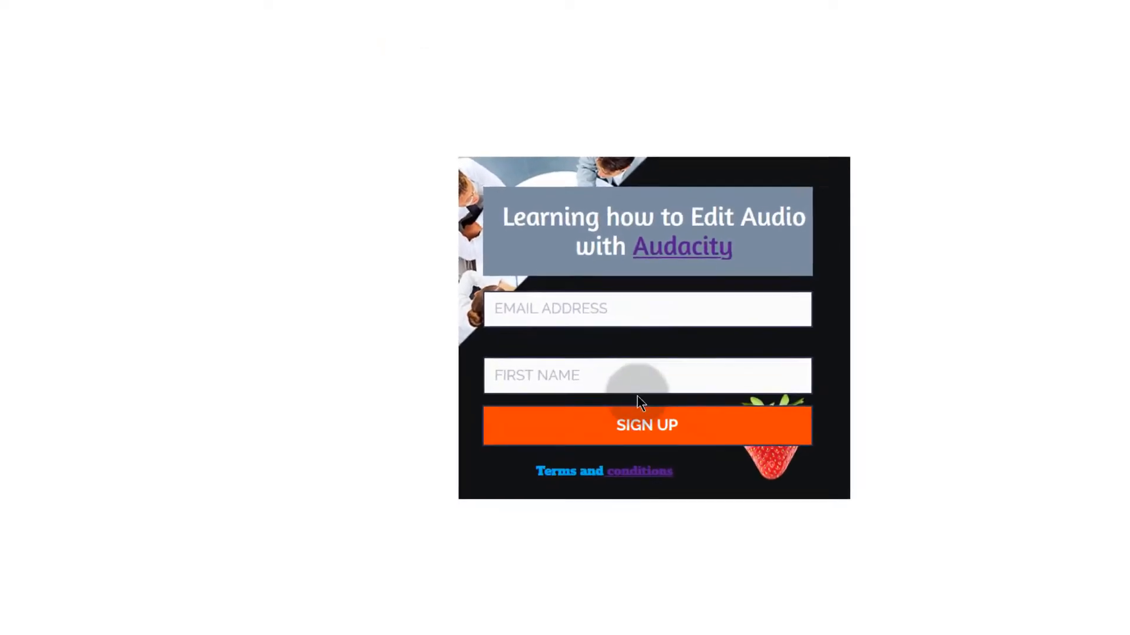
click(470, 0)
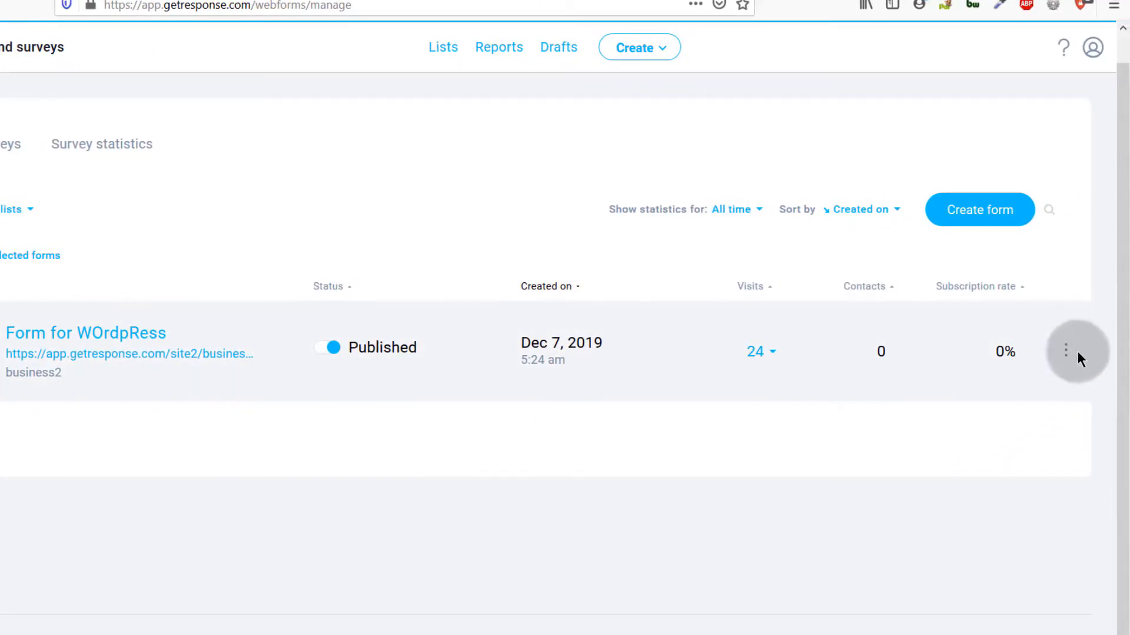
Step: Start a new form from the forms list, bringing up the Create Form page
click(1078, 360)
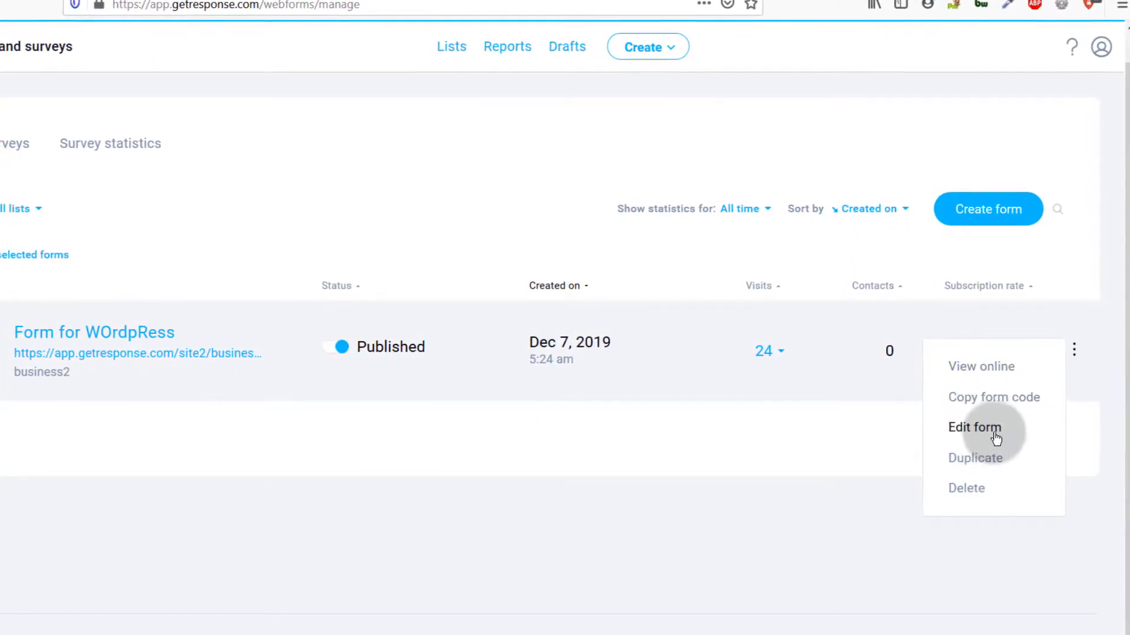
click(993, 436)
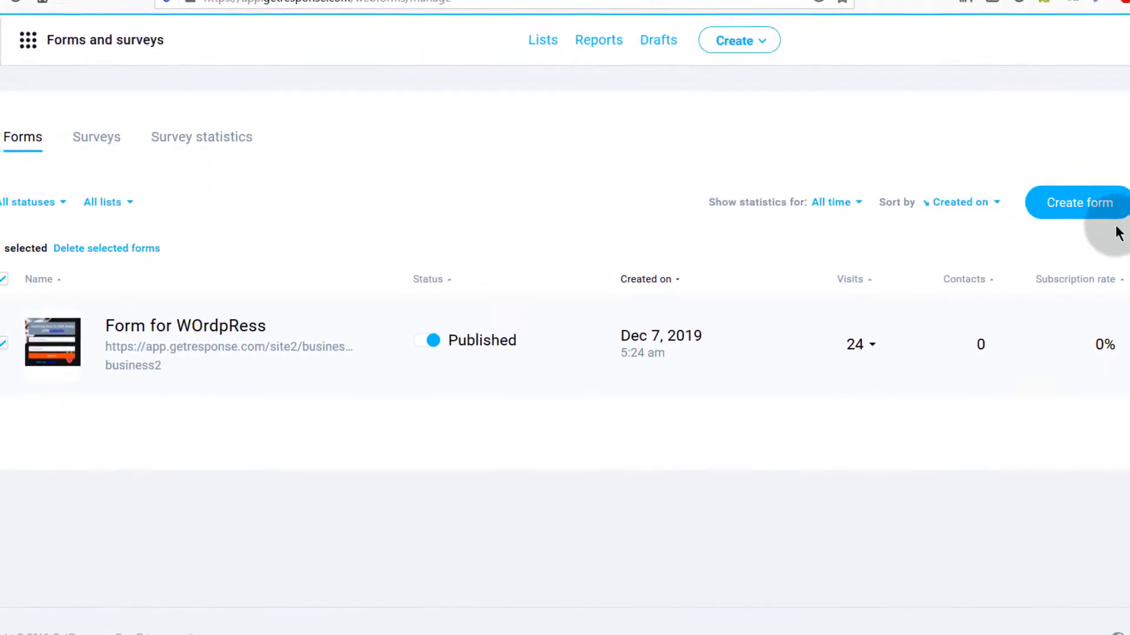
click(1092, 207)
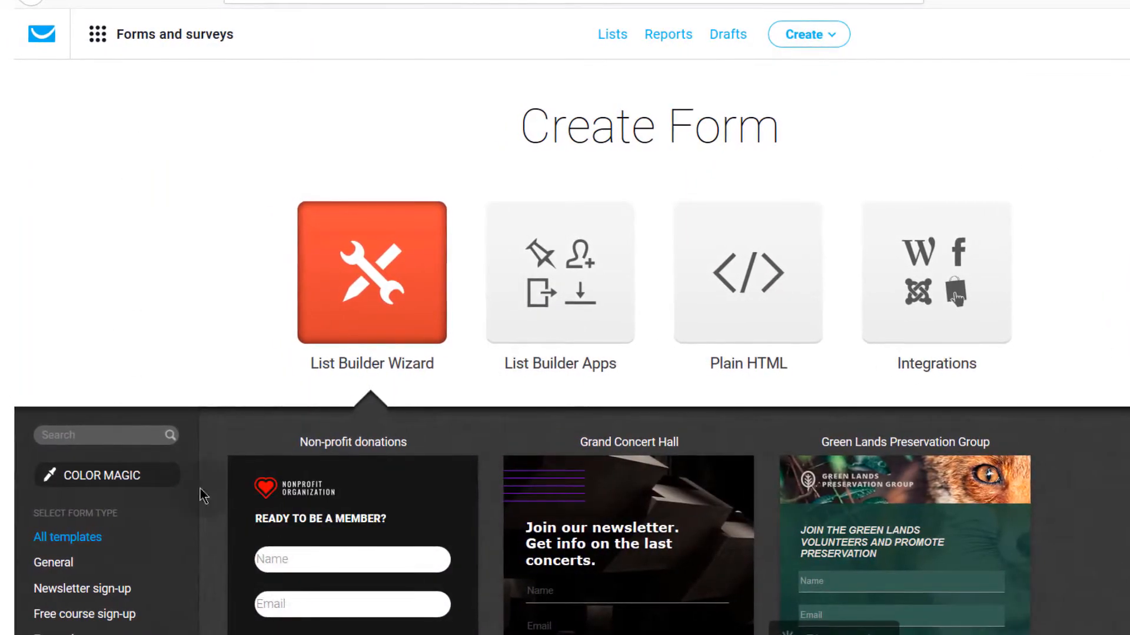
Step: Show the List Builder Apps on the Create Form page, including Exit Popup and Download Box
click(827, 36)
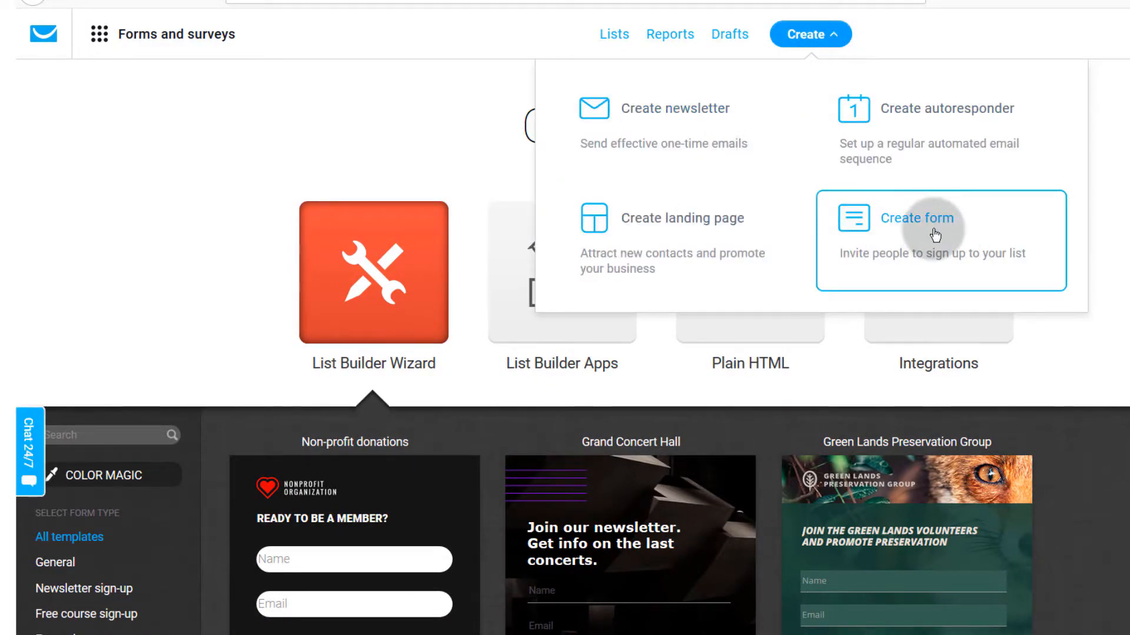
click(80, 271)
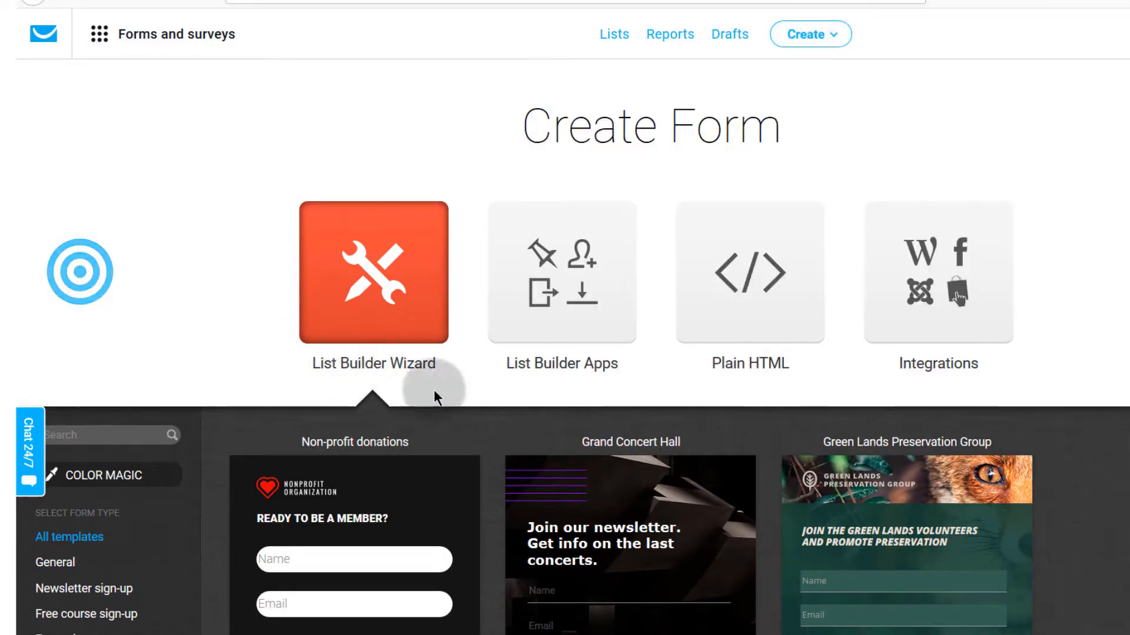
click(563, 276)
scroll(467, 331, down, 3)
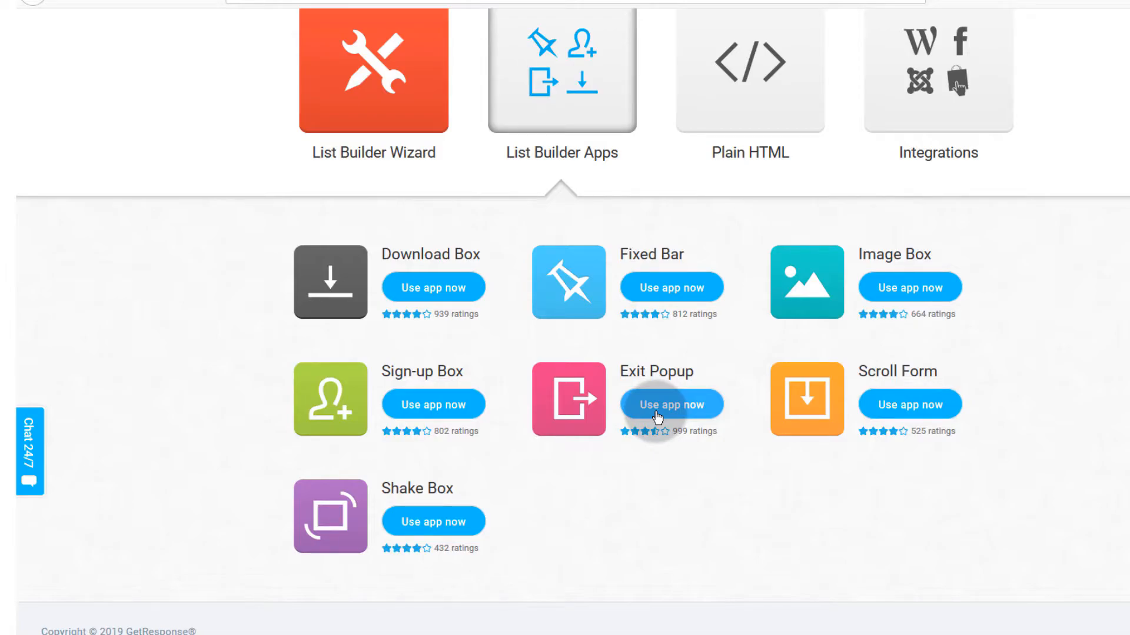
click(380, 146)
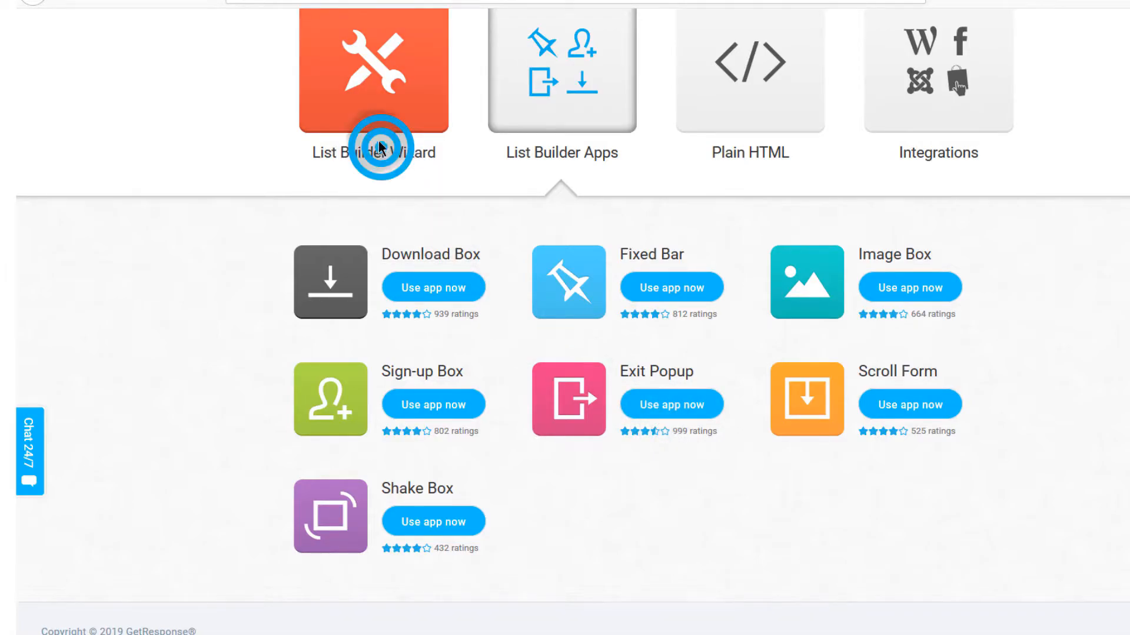
click(546, 134)
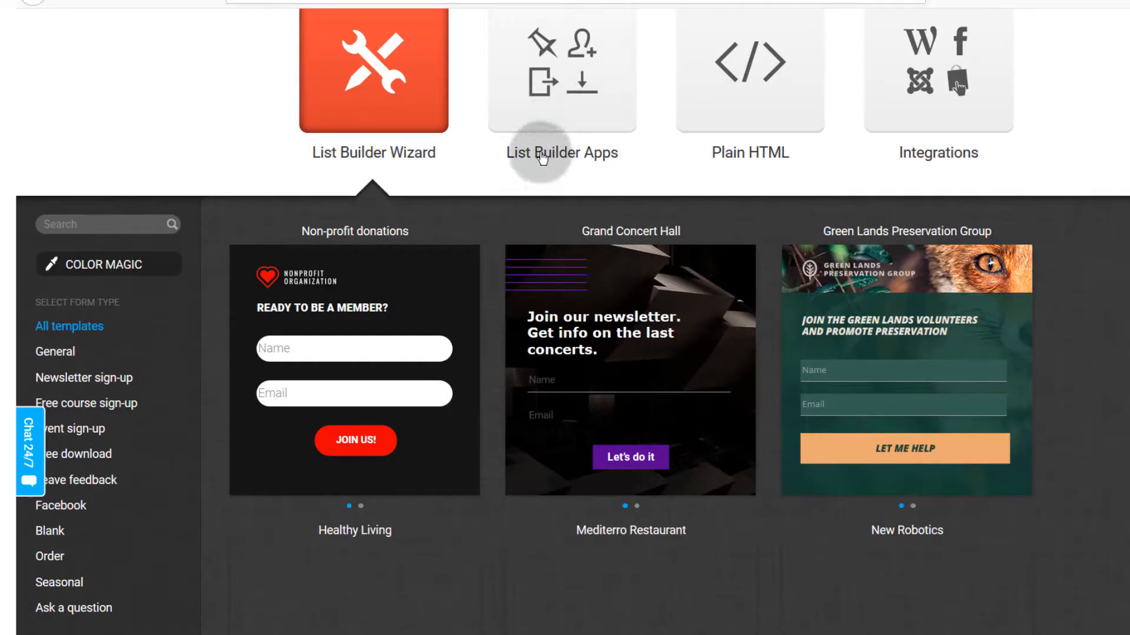
double_click(542, 156)
click(606, 541)
double_click(559, 150)
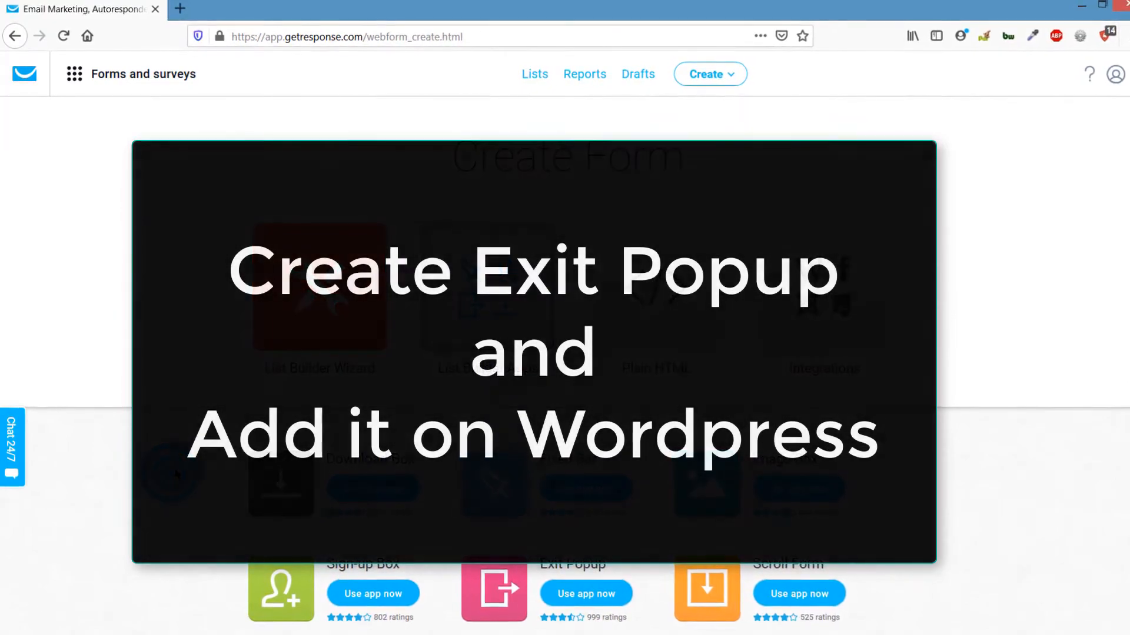
scroll(171, 479, down, 5)
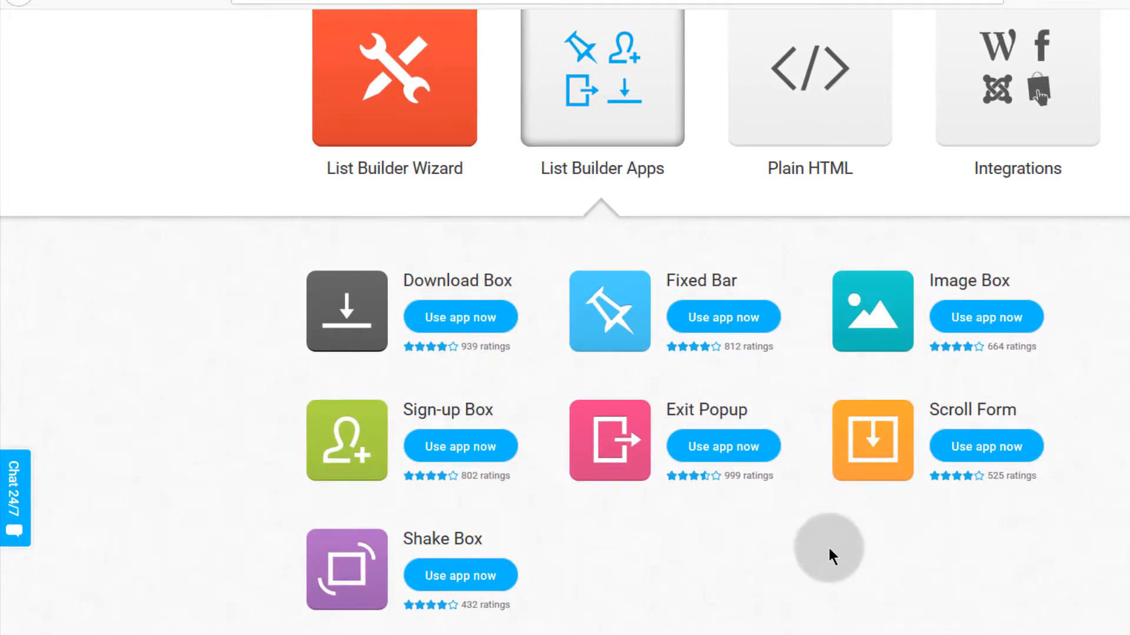
scroll(829, 545, up, 4)
scroll(1047, 576, down, 4)
scroll(941, 541, up, 4)
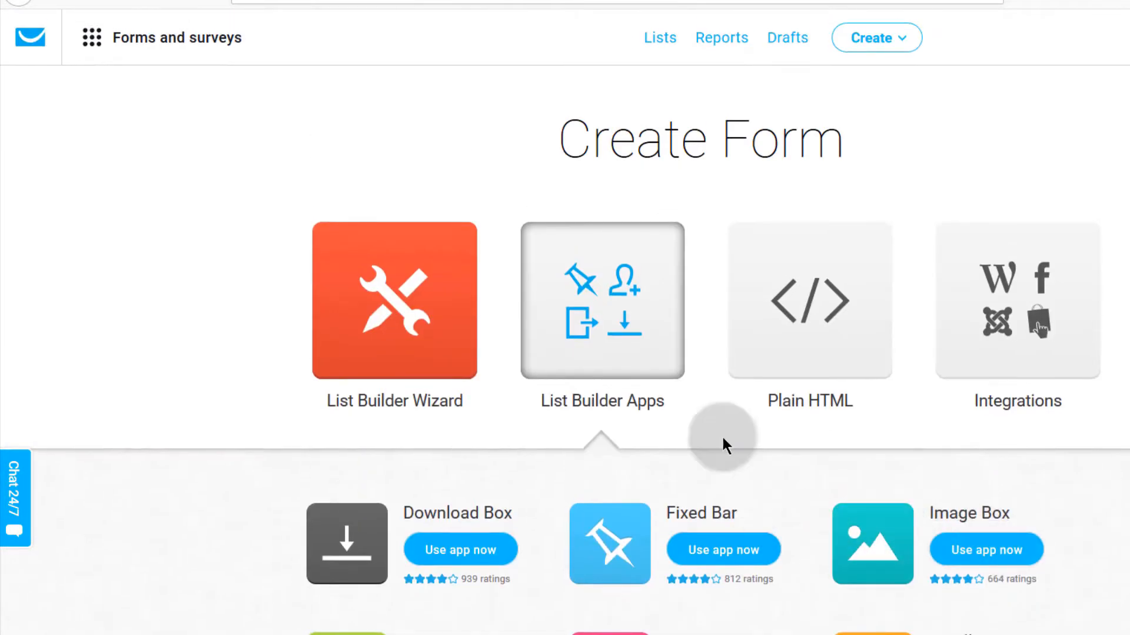
scroll(606, 435, down, 4)
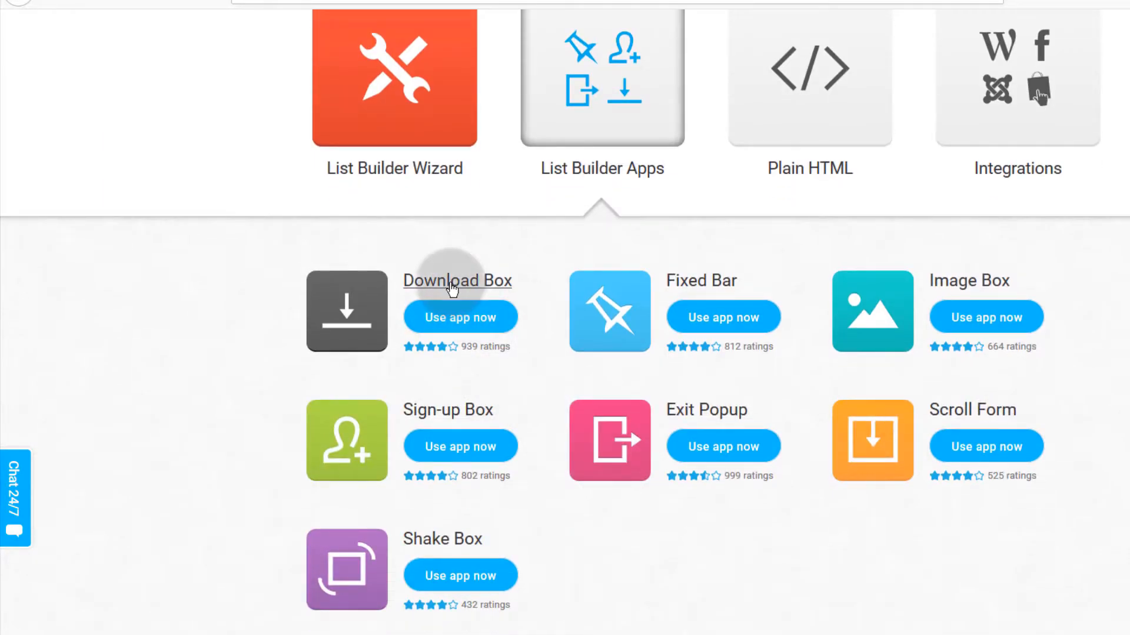
scroll(441, 469, up, 4)
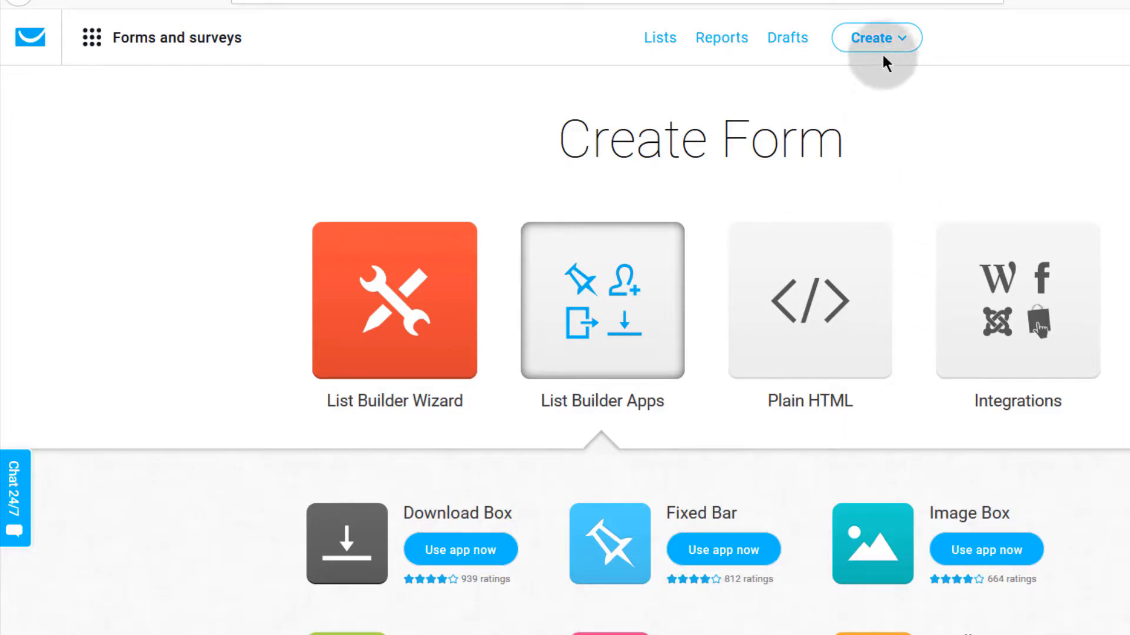
click(898, 40)
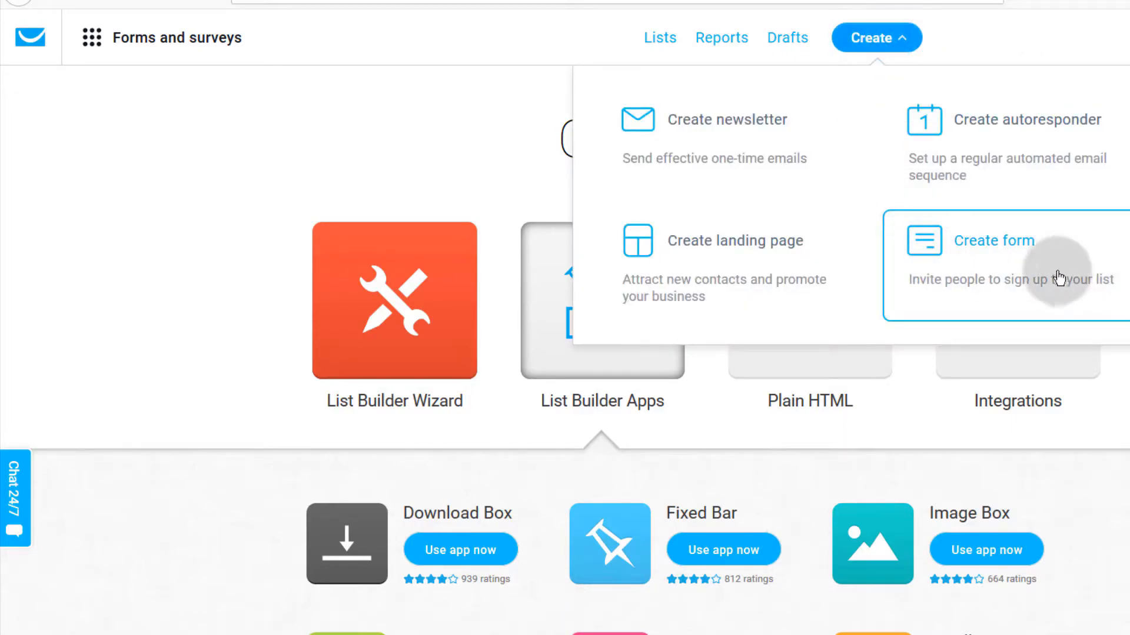
click(178, 385)
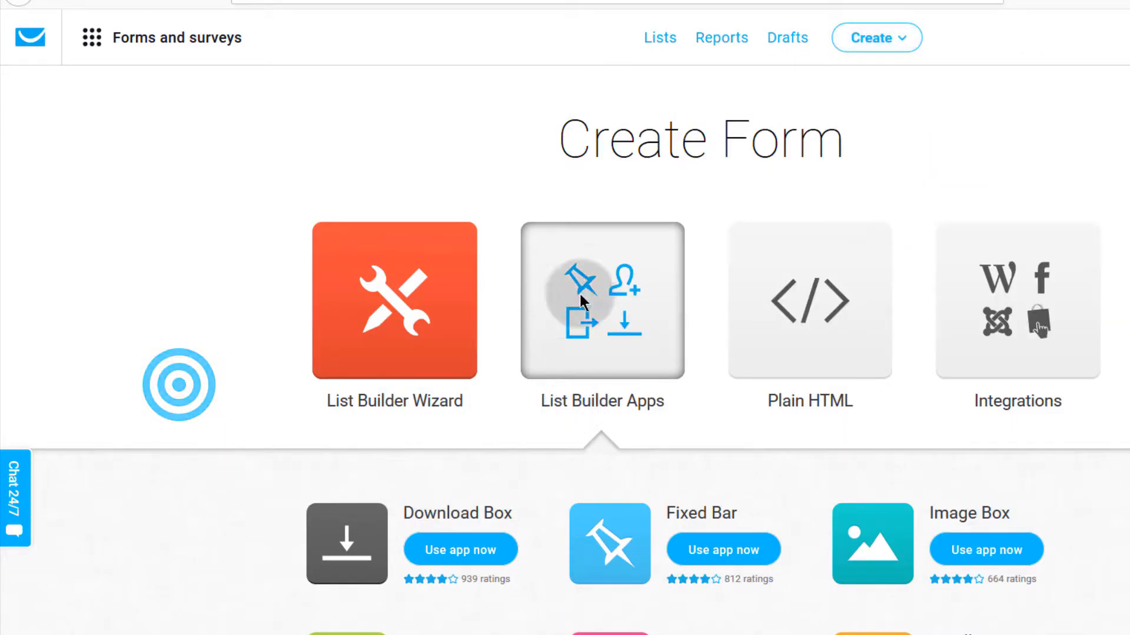
scroll(573, 377, down, 4)
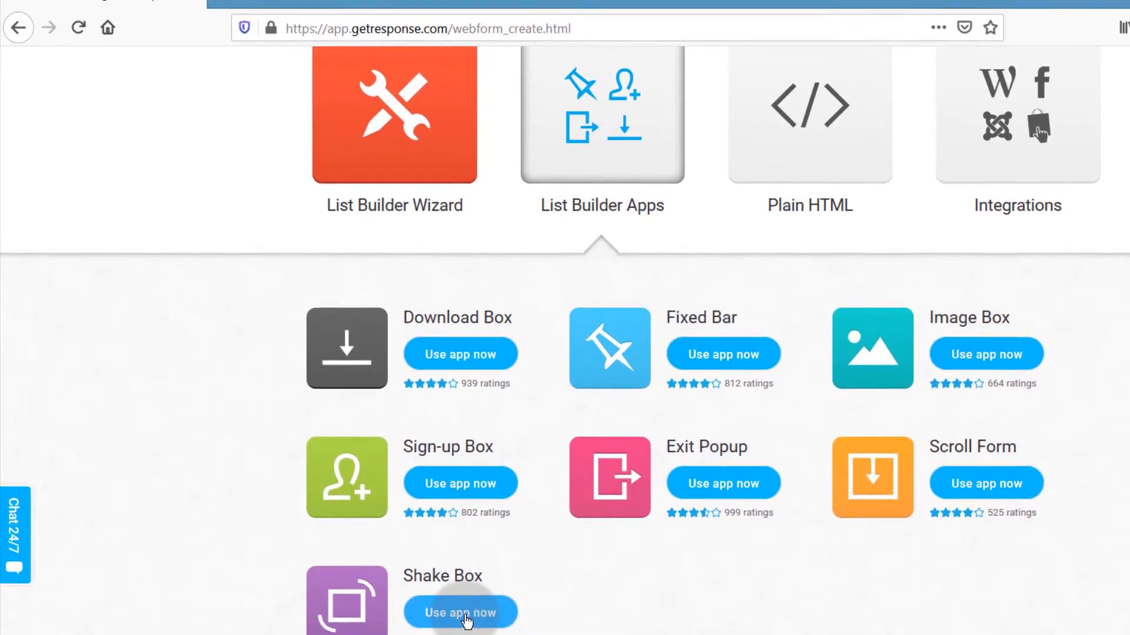
click(426, 624)
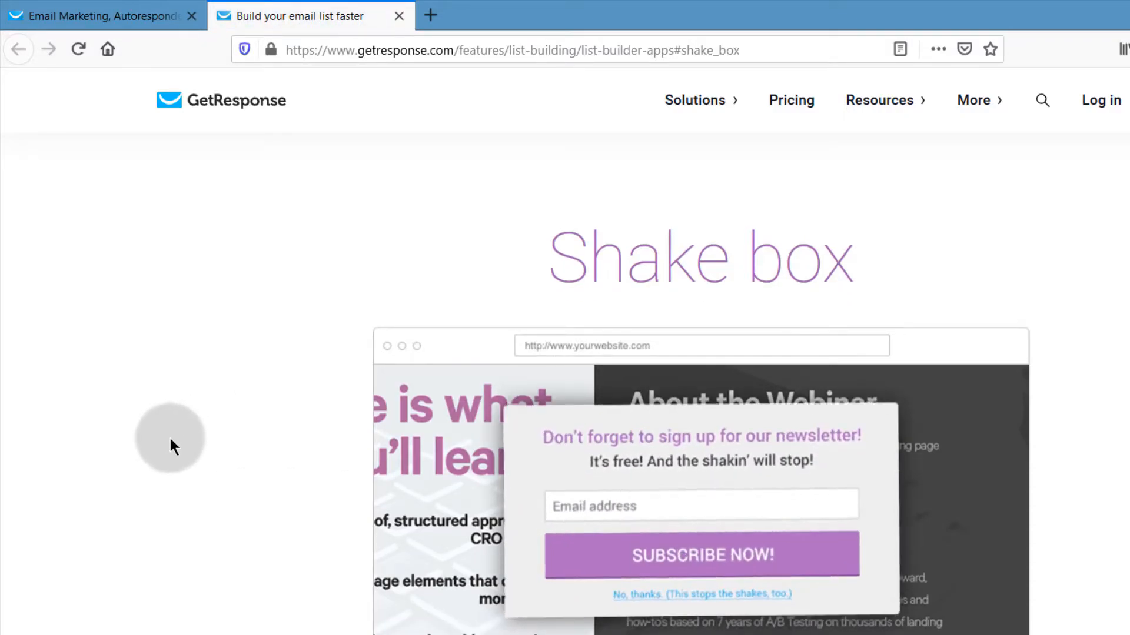
click(399, 16)
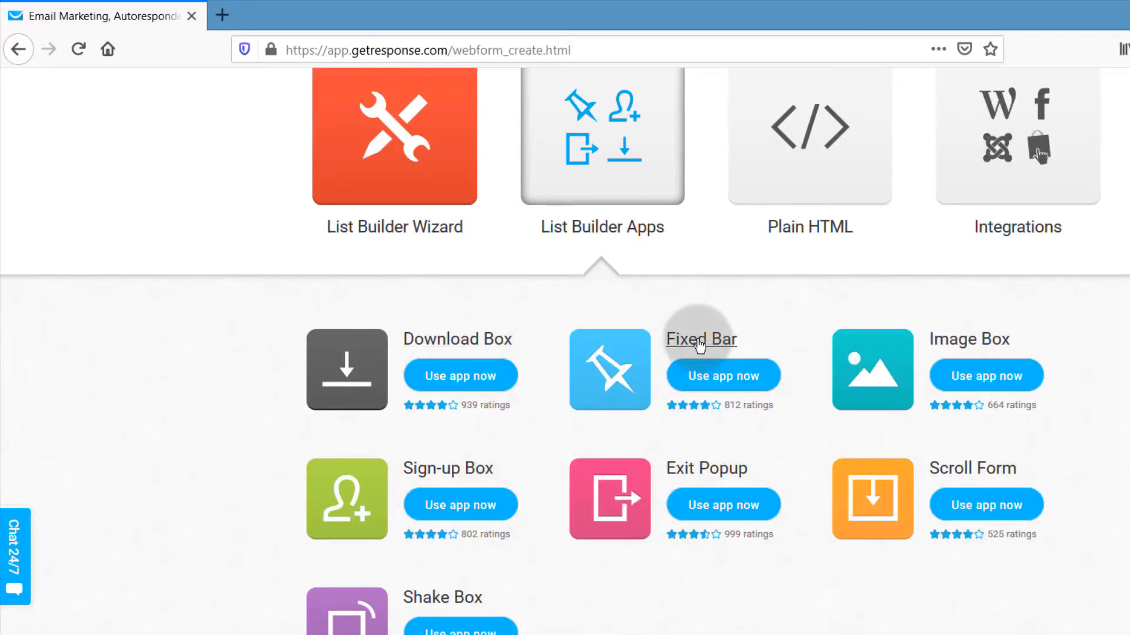
click(699, 346)
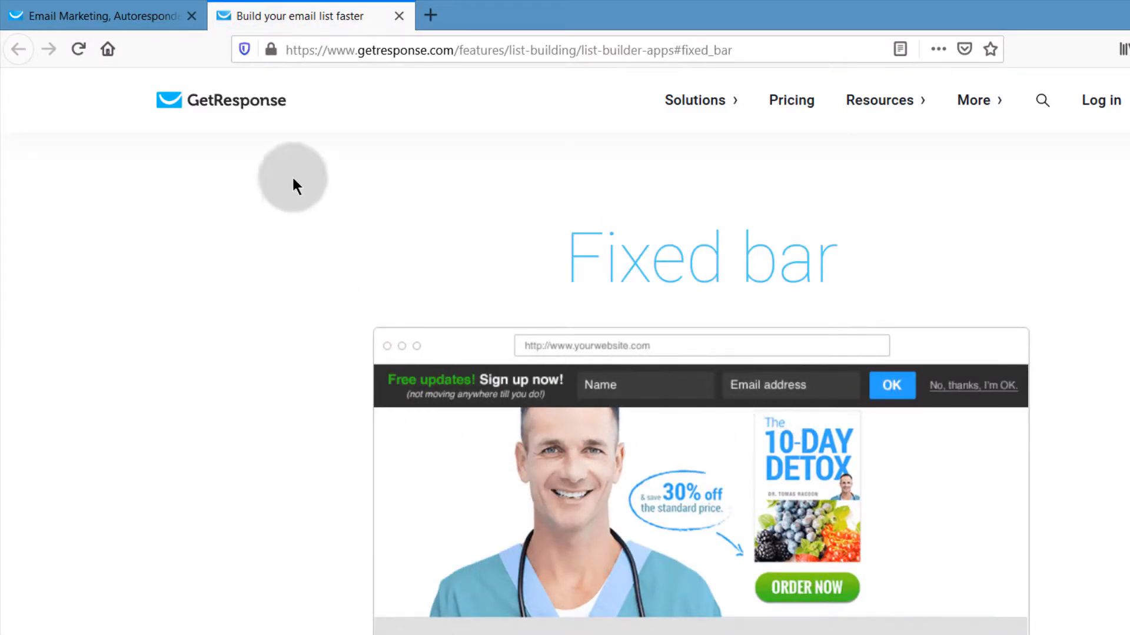
scroll(330, 446, down, 10)
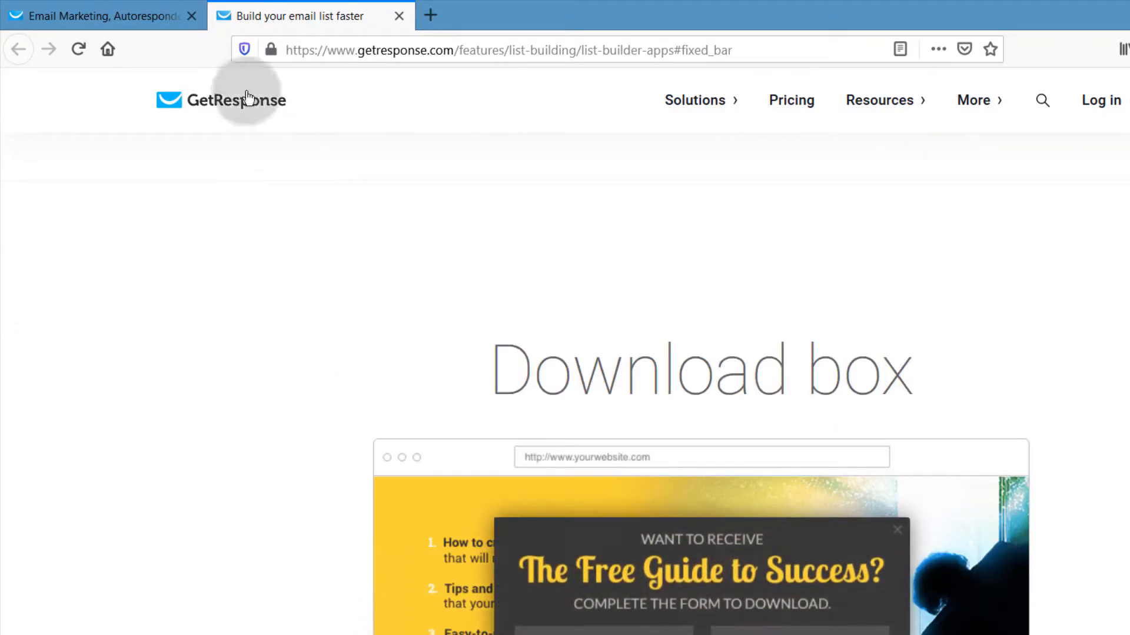
click(399, 16)
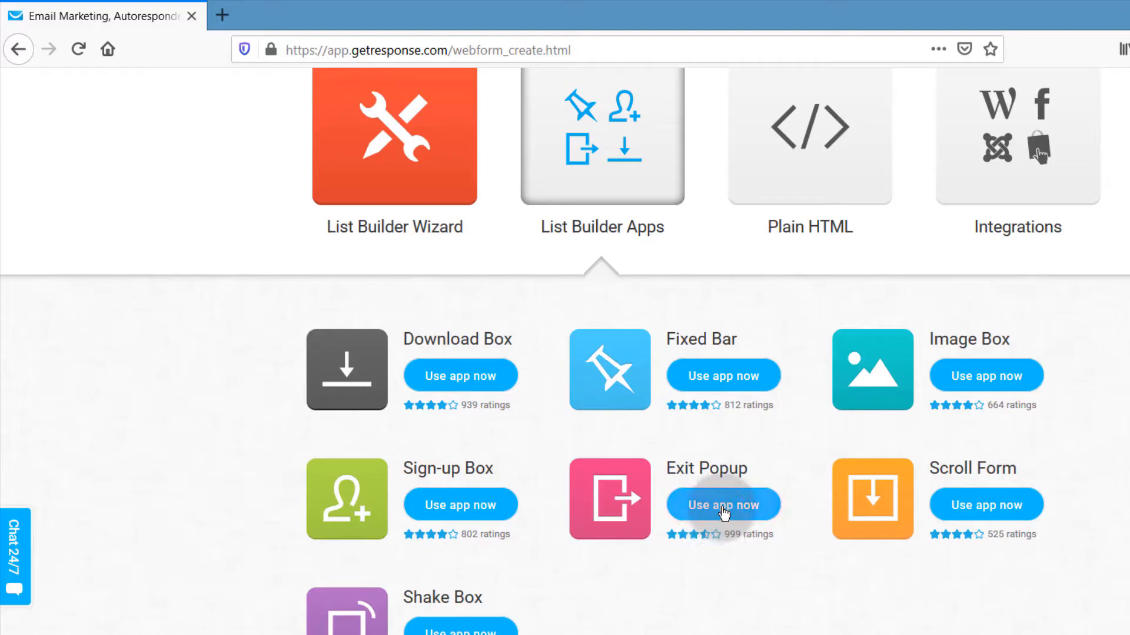
Step: Start an Exit Popup app form and reveal its settings below the 'Leaving so fast?' preview
click(730, 508)
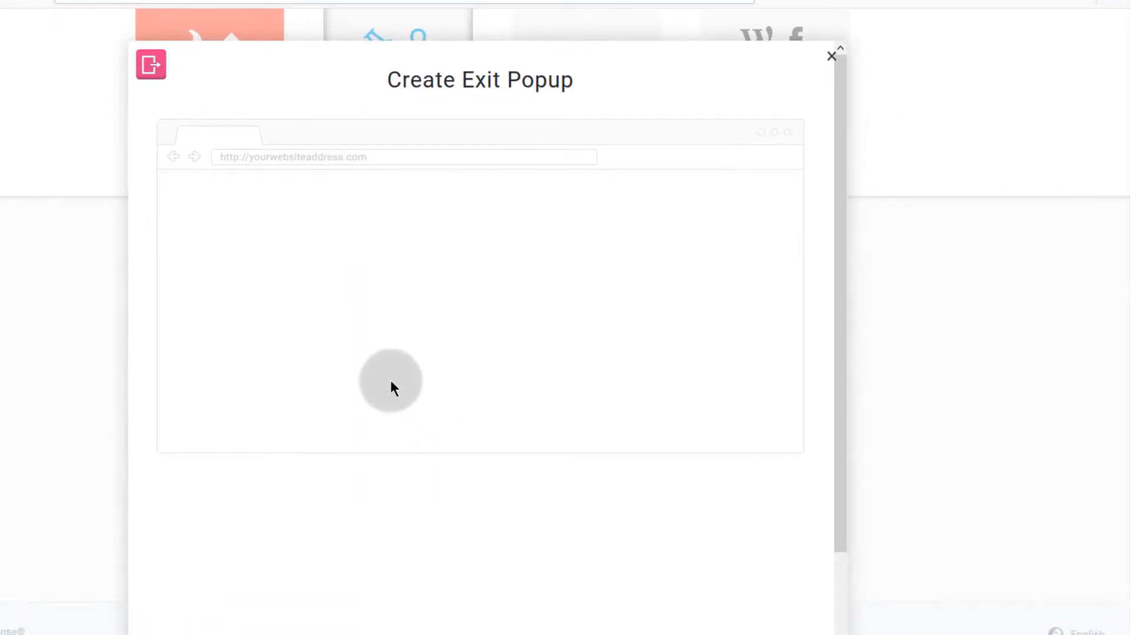
scroll(388, 311, down, 1)
scroll(393, 319, down, 1)
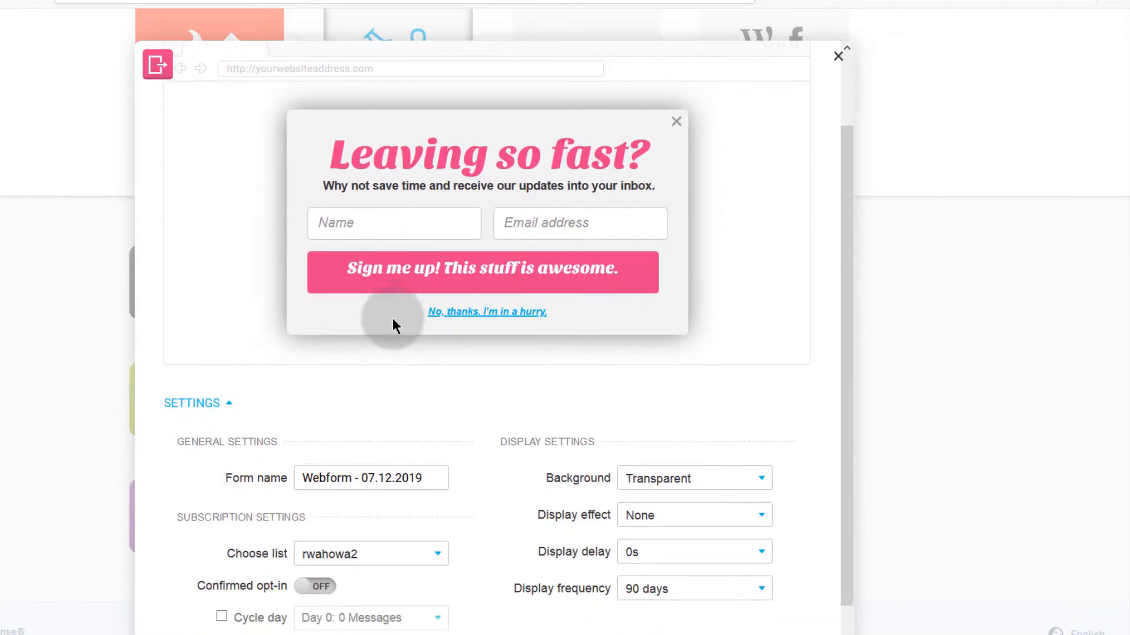
scroll(392, 319, up, 1)
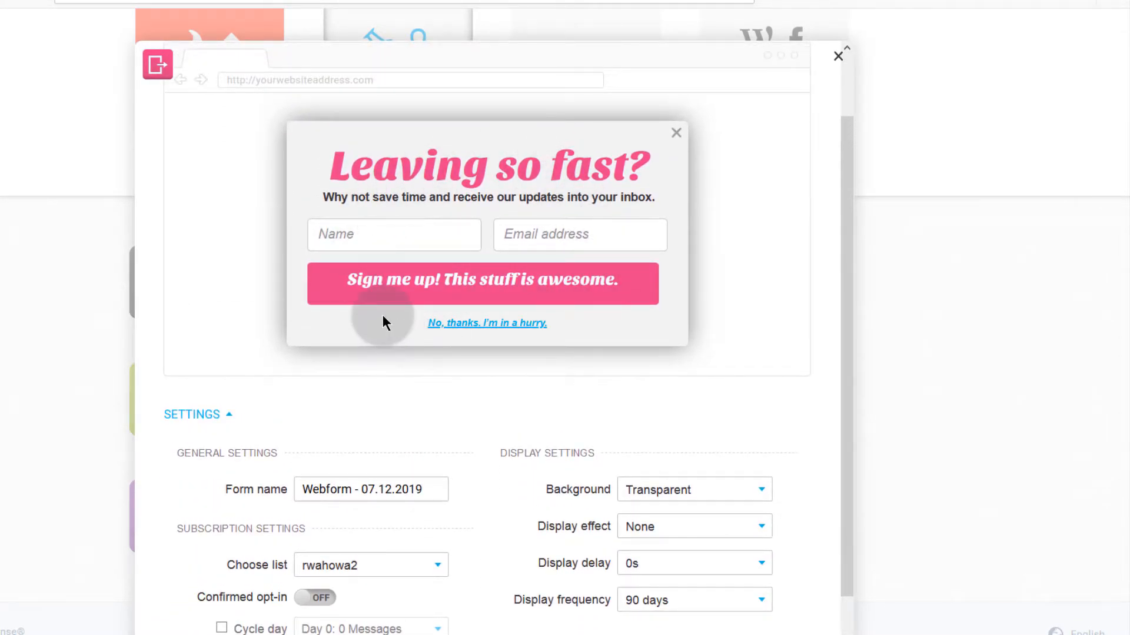
scroll(306, 362, down, 1)
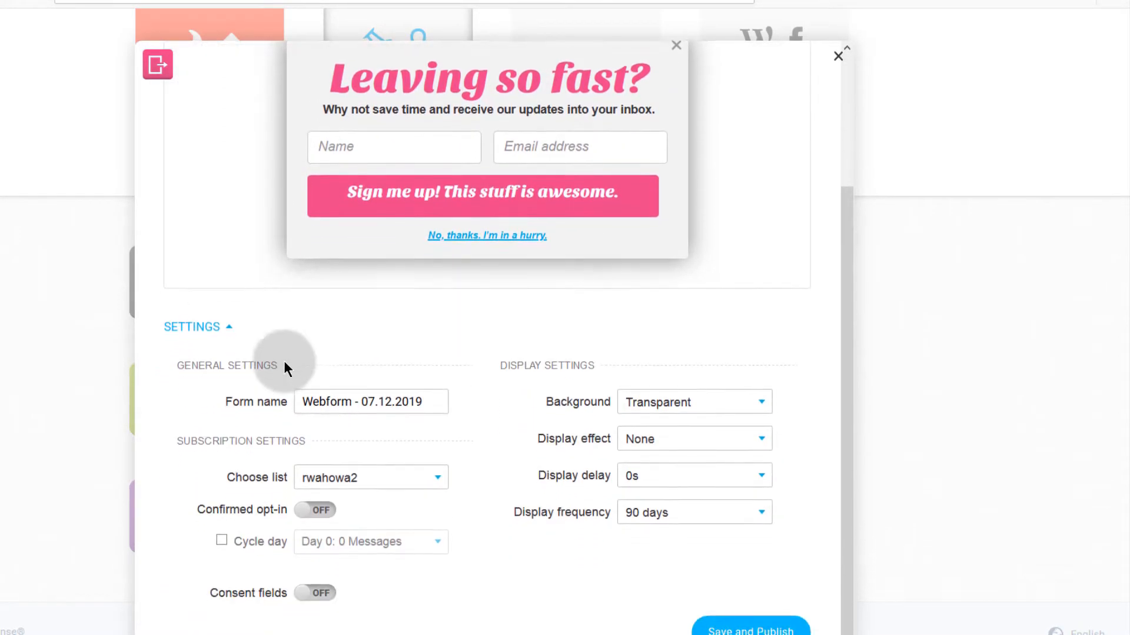
click(233, 327)
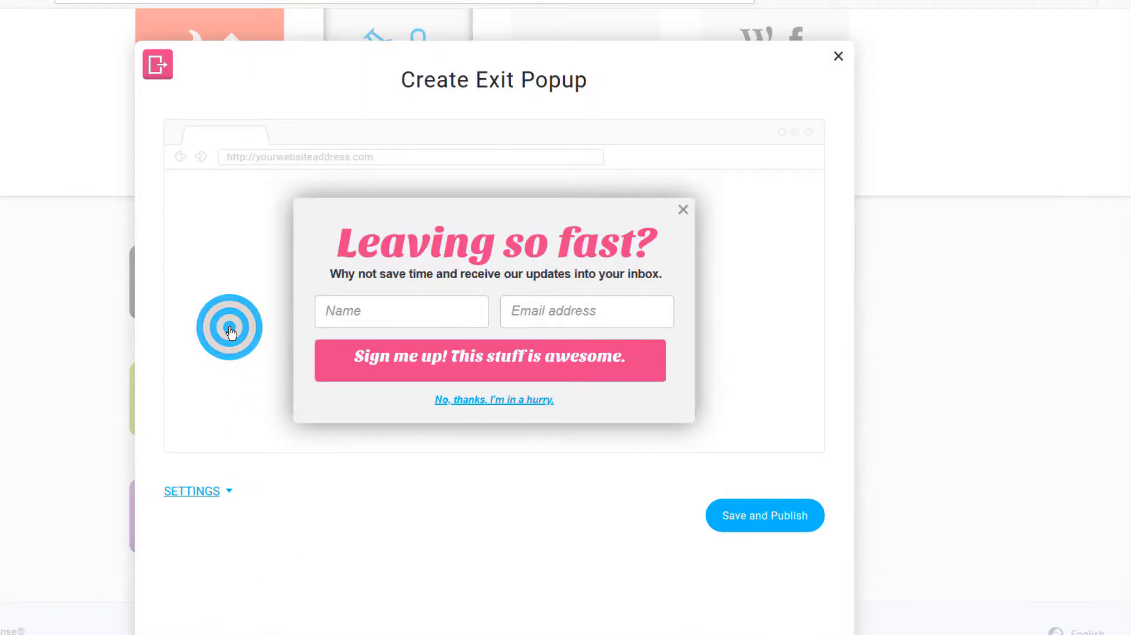
click(231, 494)
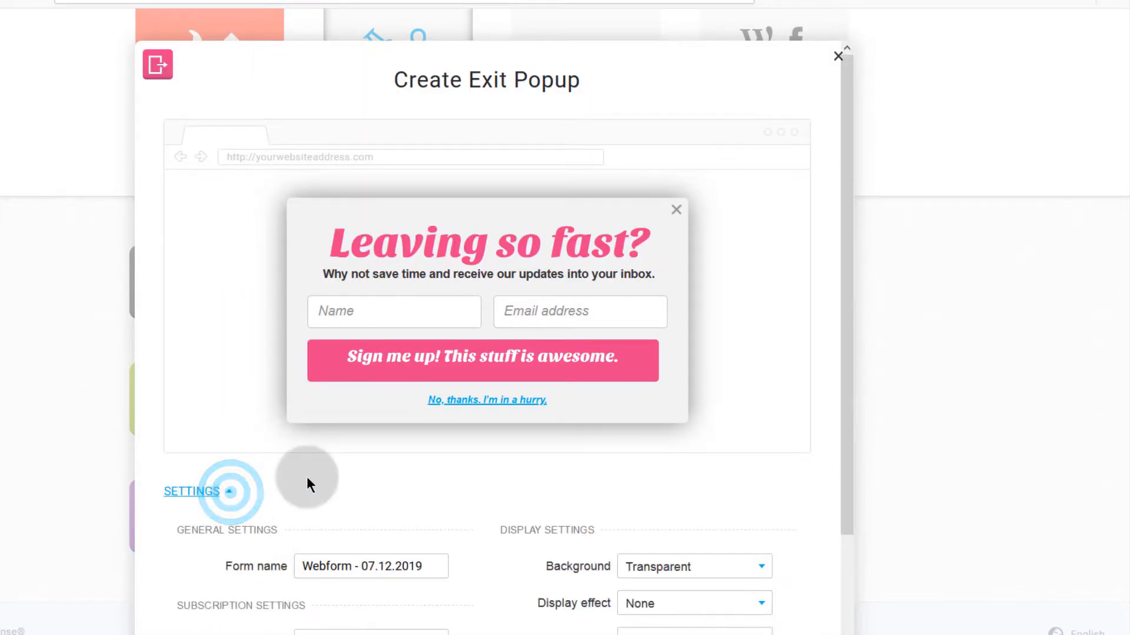
scroll(266, 440, down, 2)
Step: Rename the form 'Exit Popup' and subscribe sign-ups to business2, with confirmed opt-in off
click(434, 398)
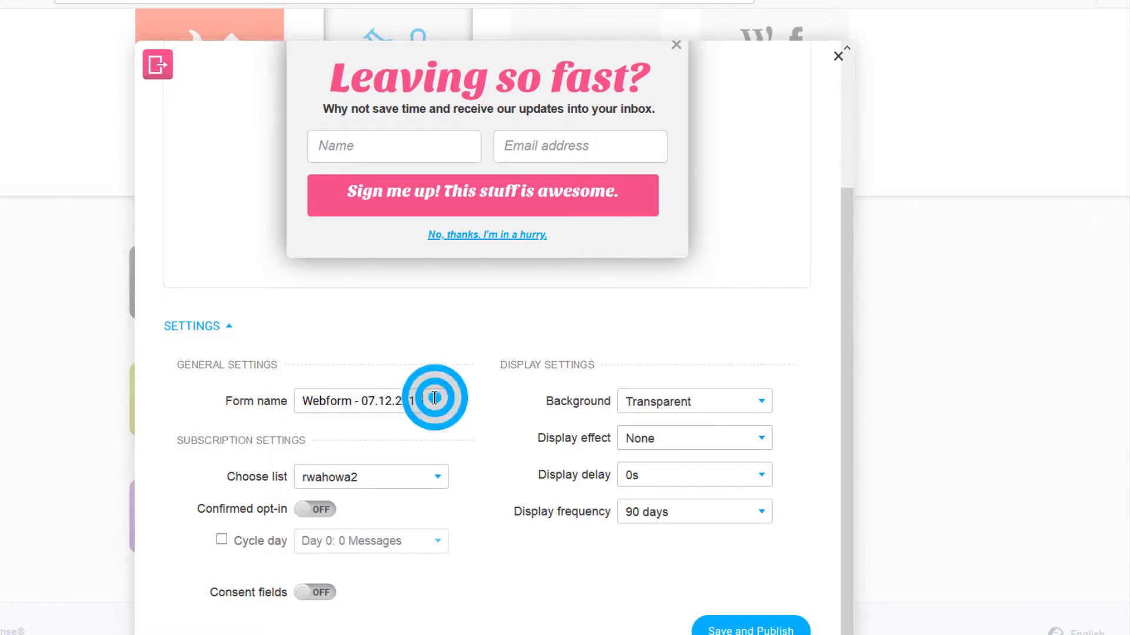
drag(423, 400, 270, 399)
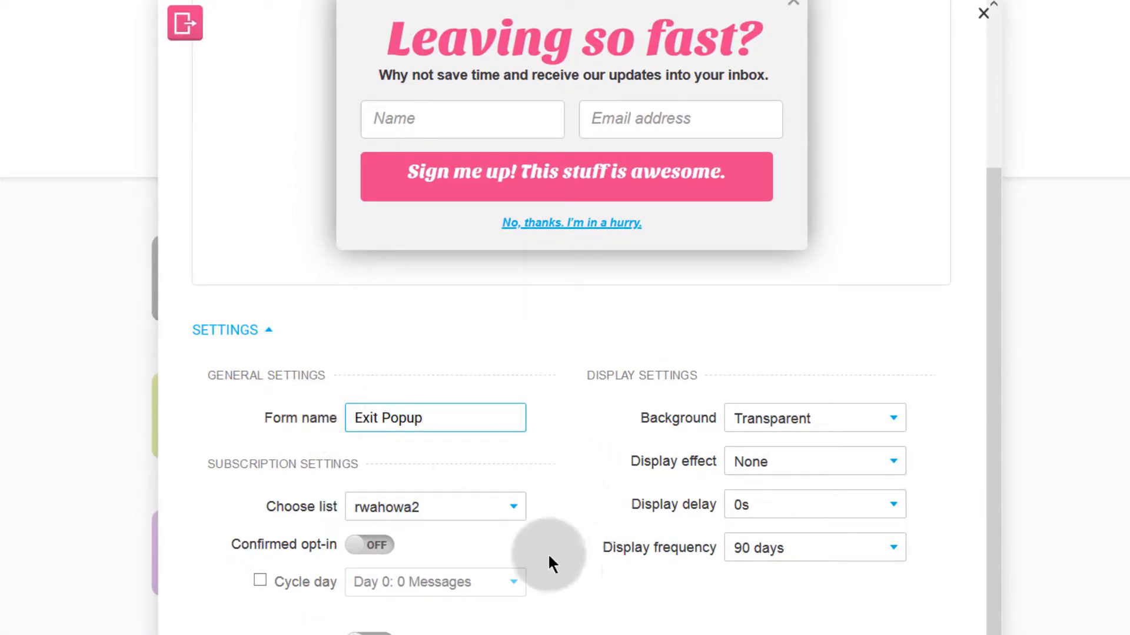
click(416, 501)
click(391, 550)
click(524, 549)
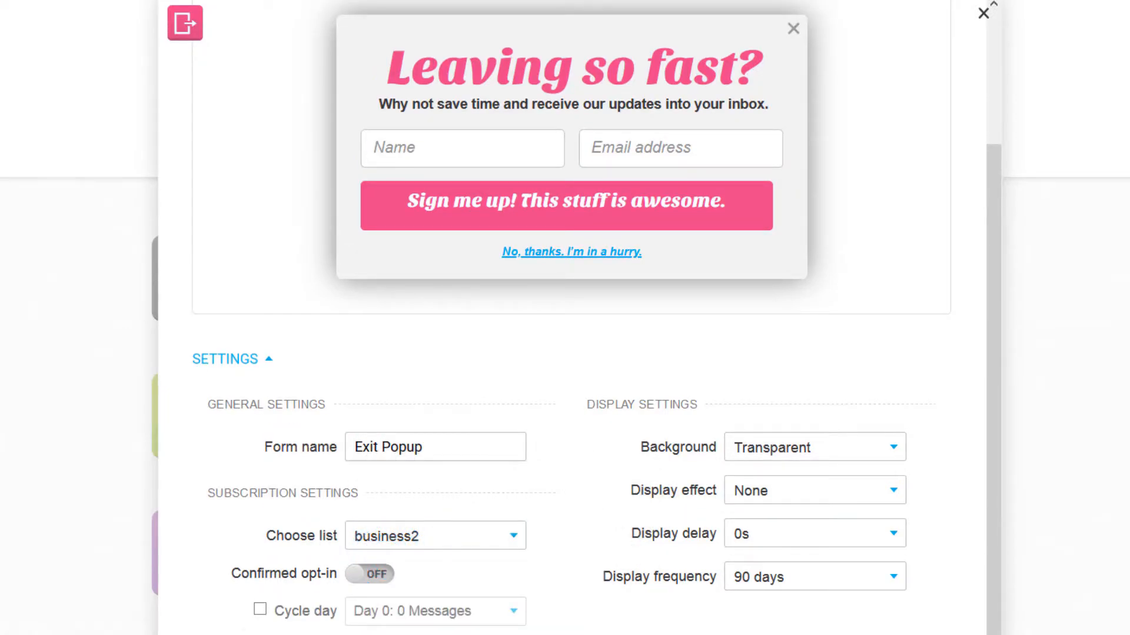
scroll(199, 582, down, 1)
click(387, 547)
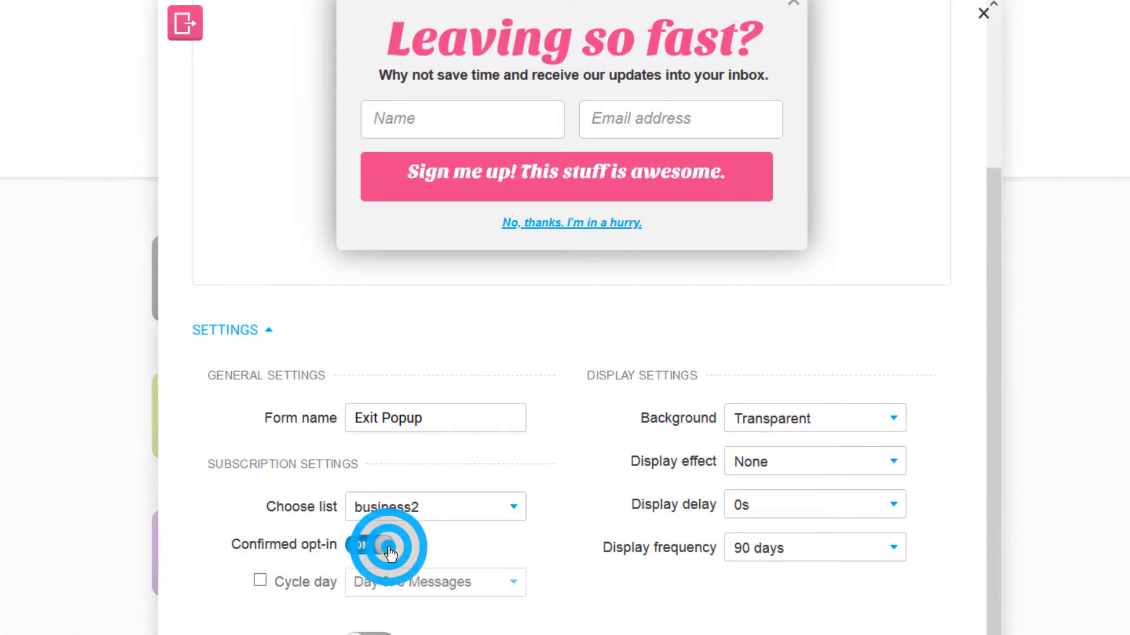
click(362, 544)
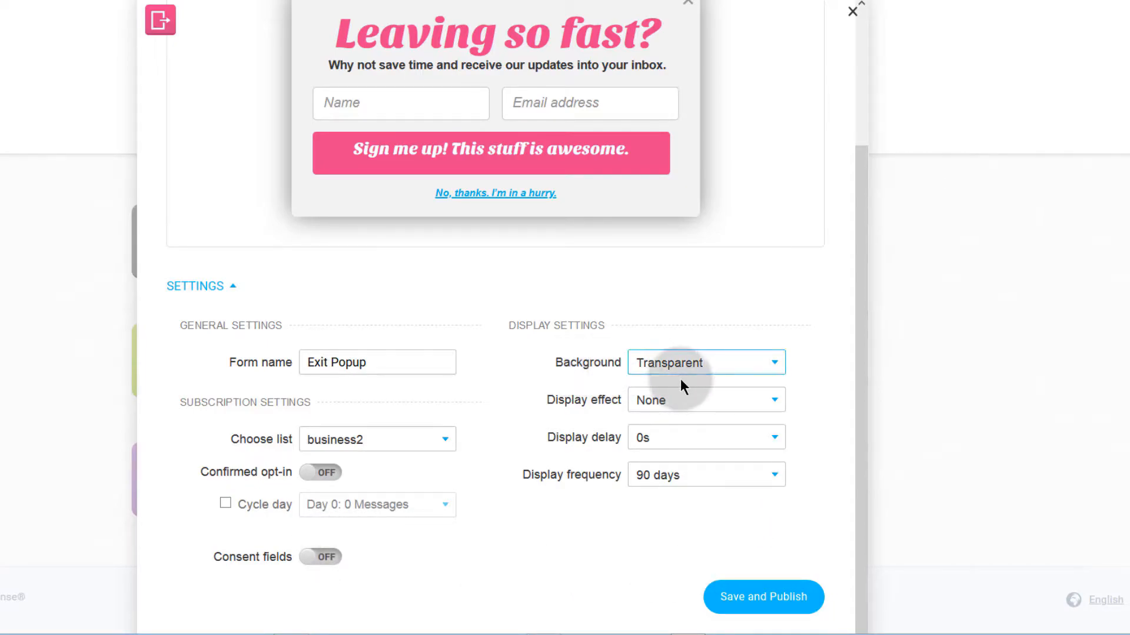
Step: Give the popup a Light background and try the Always display frequency
click(709, 366)
click(658, 405)
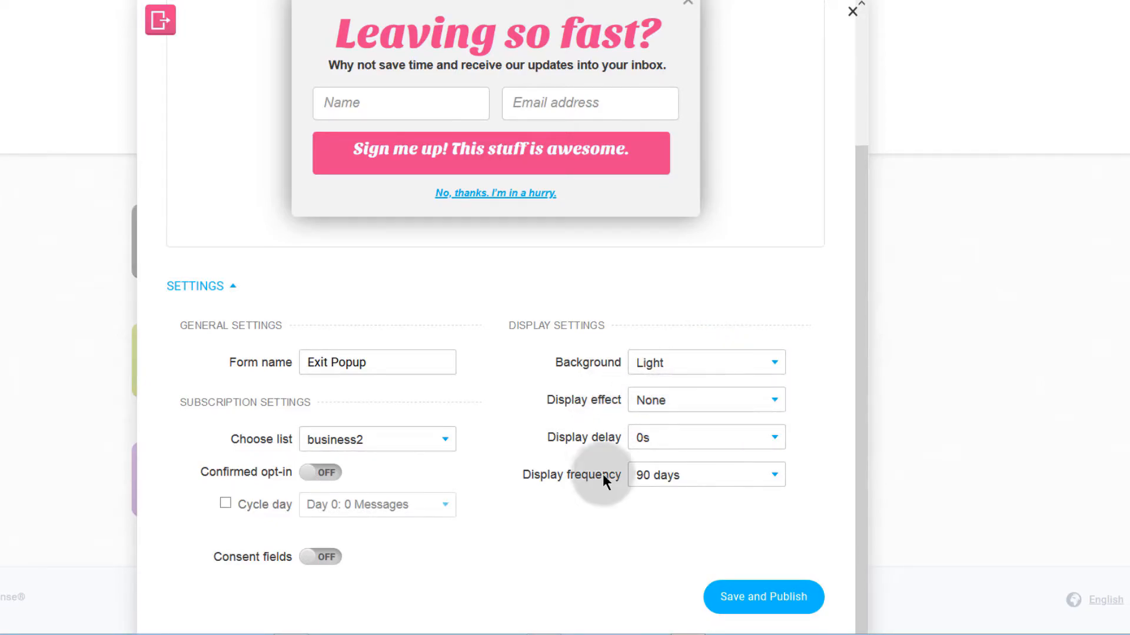
click(723, 476)
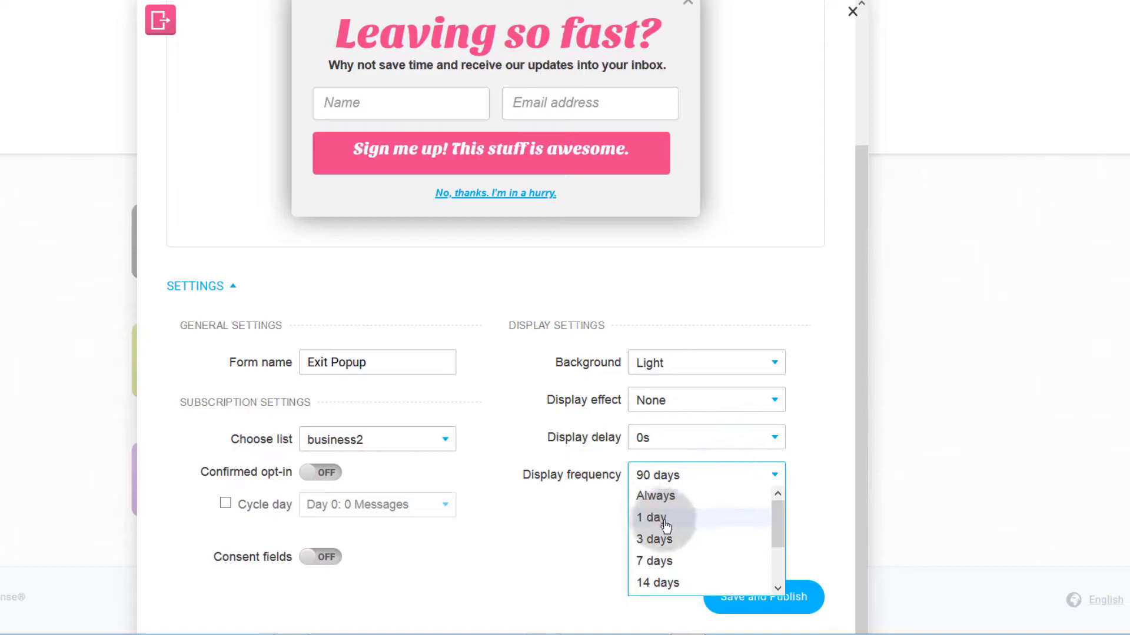
click(666, 476)
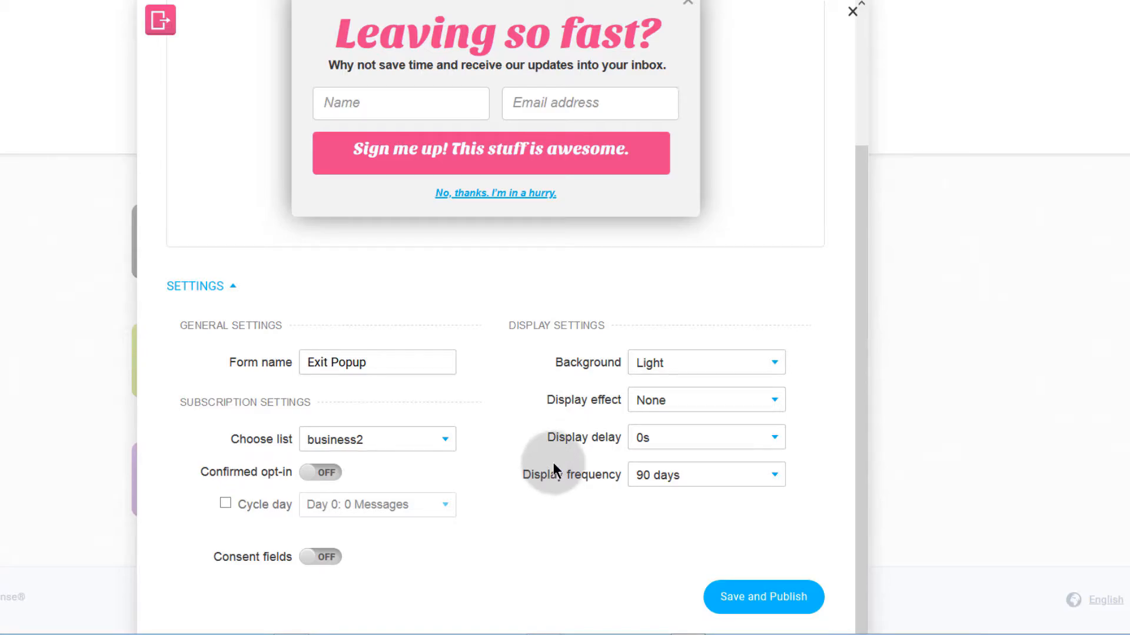
click(677, 484)
click(672, 499)
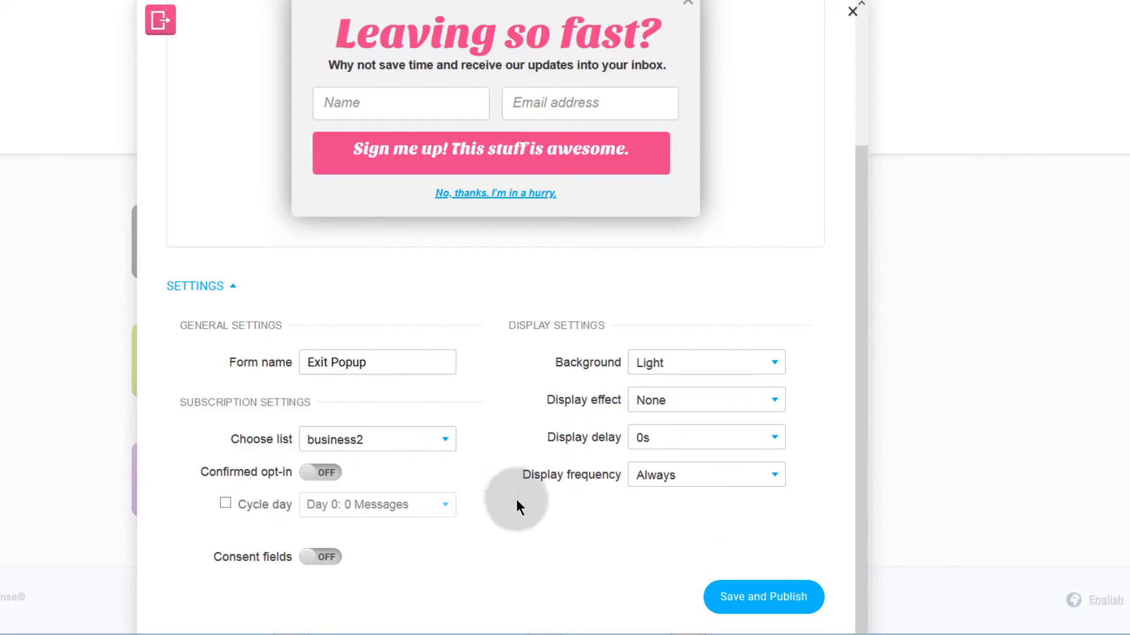
Step: Limit the popup to once every 7 days and select the 'Leaving so fast?' headline
scroll(517, 506, up, 3)
scroll(512, 499, down, 3)
click(669, 474)
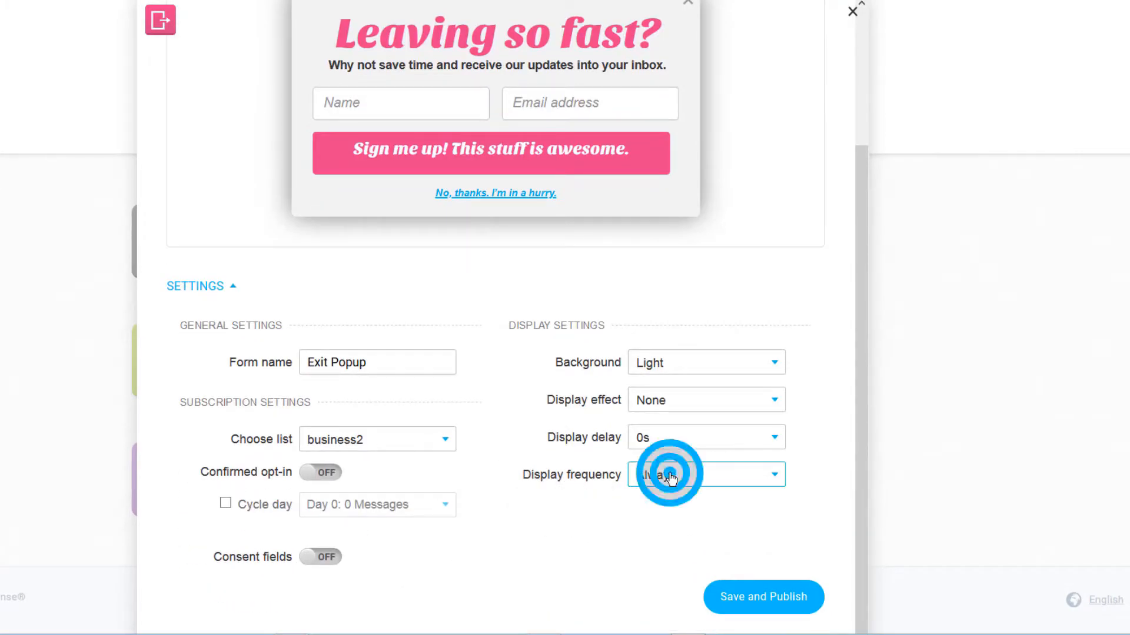
click(659, 560)
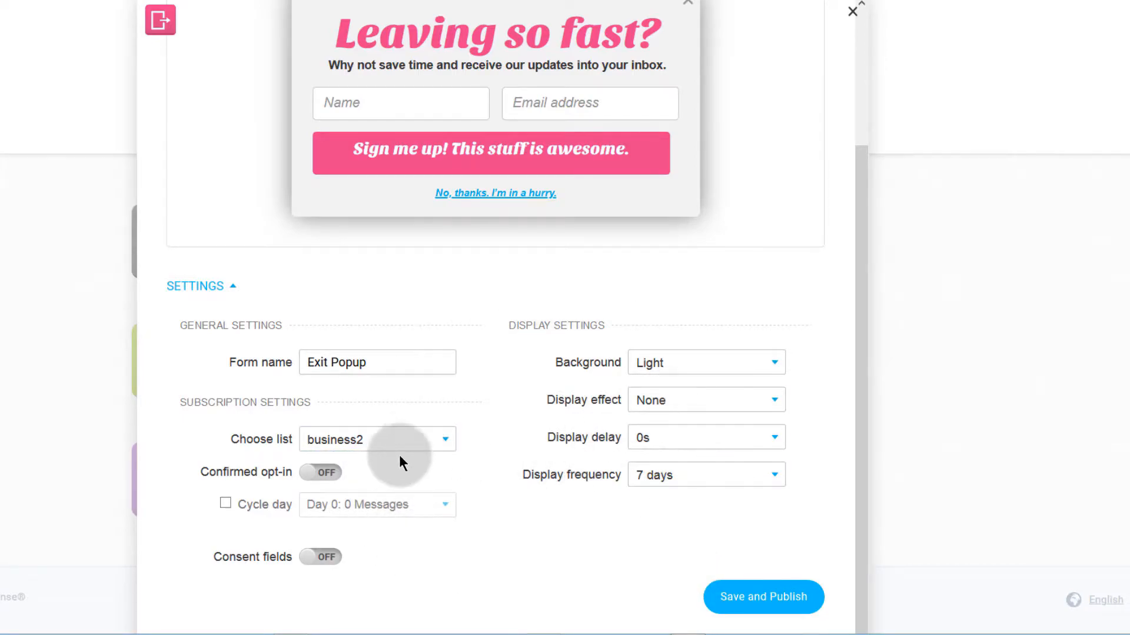
scroll(400, 459, up, 3)
click(379, 208)
click(428, 197)
Step: Select the 'Leaving so fast?' headline, keeping it centred in the popup
click(396, 232)
click(373, 271)
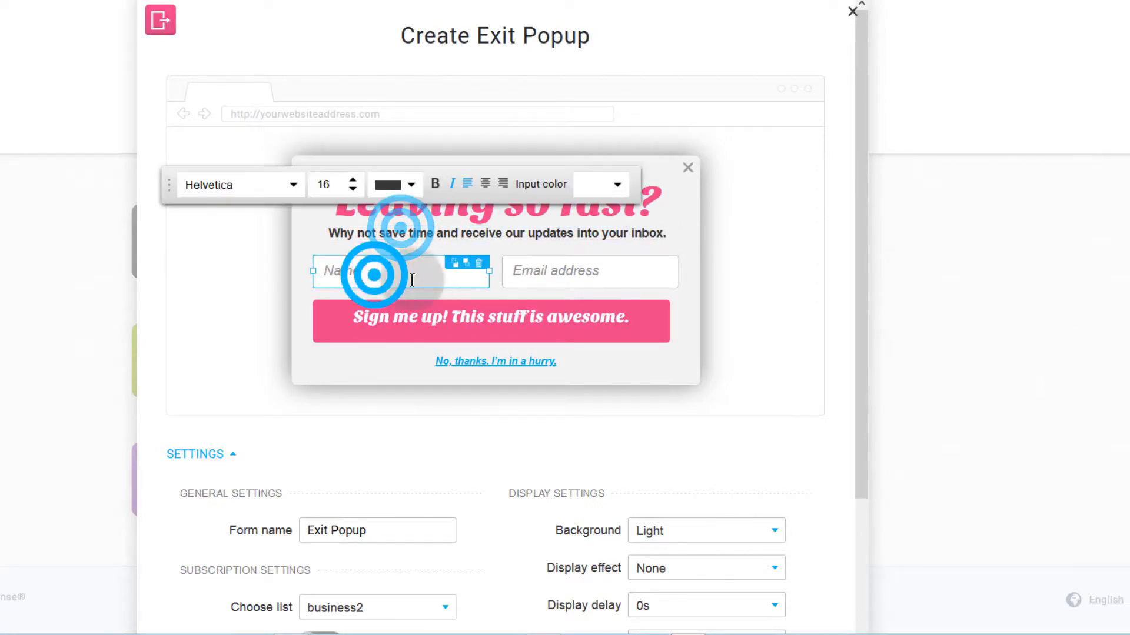
click(545, 277)
click(518, 317)
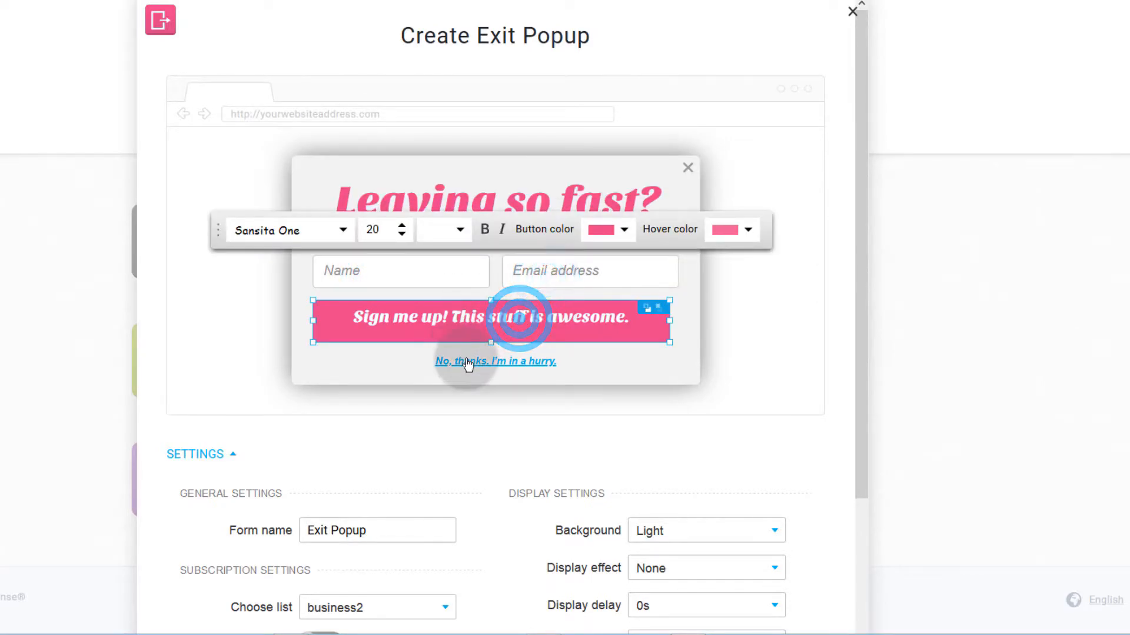
click(409, 191)
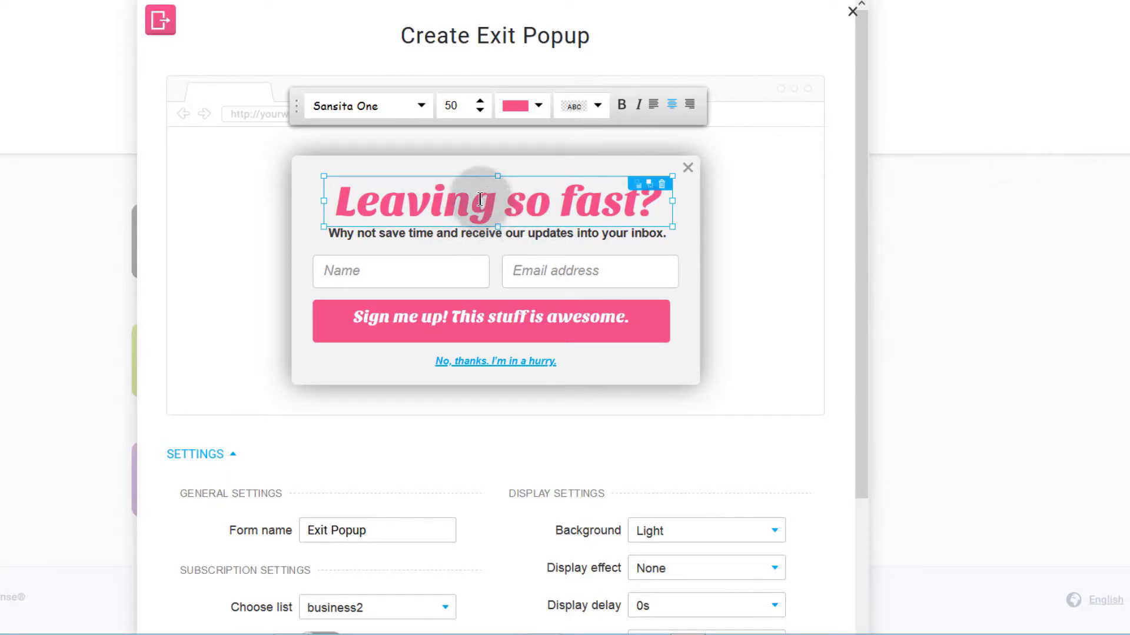
mouse_move(503, 204)
mouse_down()
mouse_move(458, 212)
mouse_move(501, 206)
mouse_up()
click(536, 106)
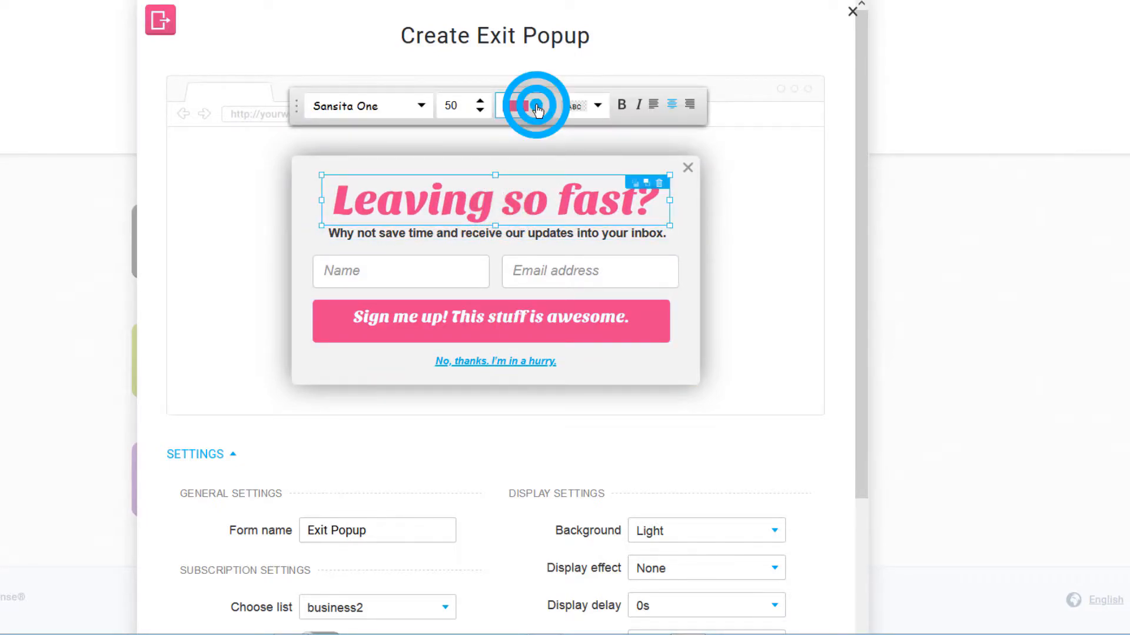
Step: Make the headline black (#000000) and set the subtext font to Alfa Slab One
click(321, 307)
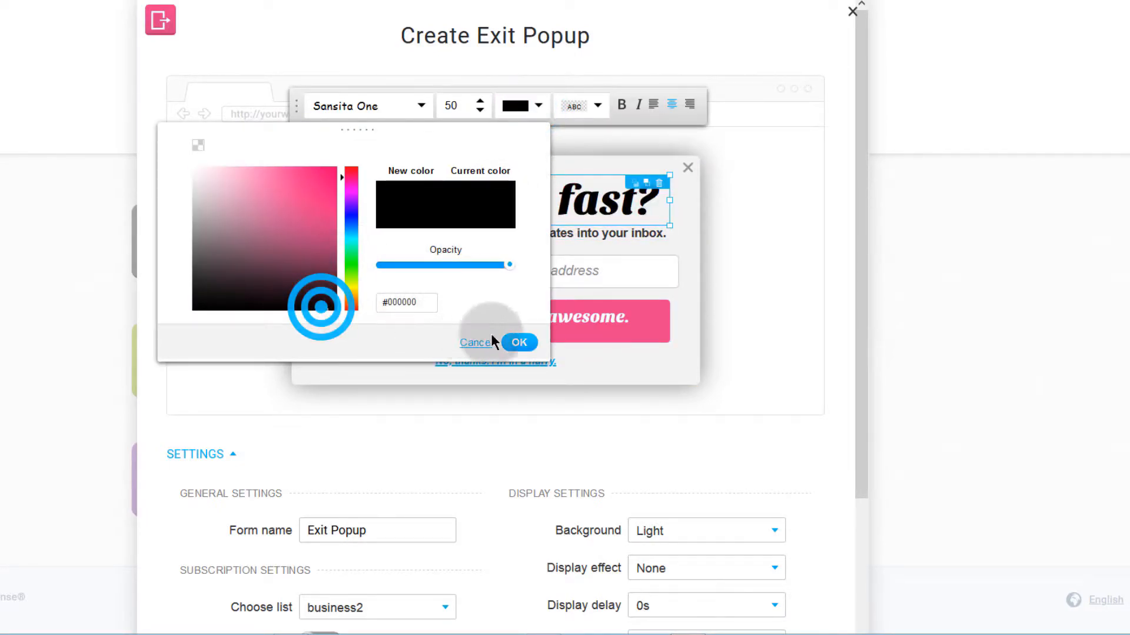
click(518, 341)
click(380, 234)
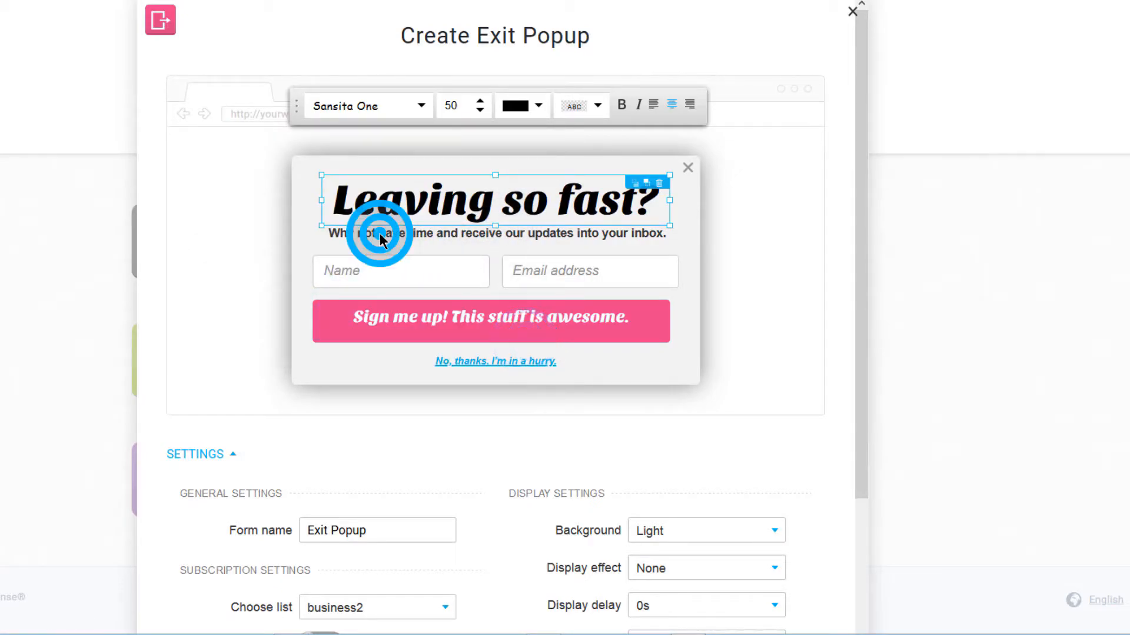
click(368, 234)
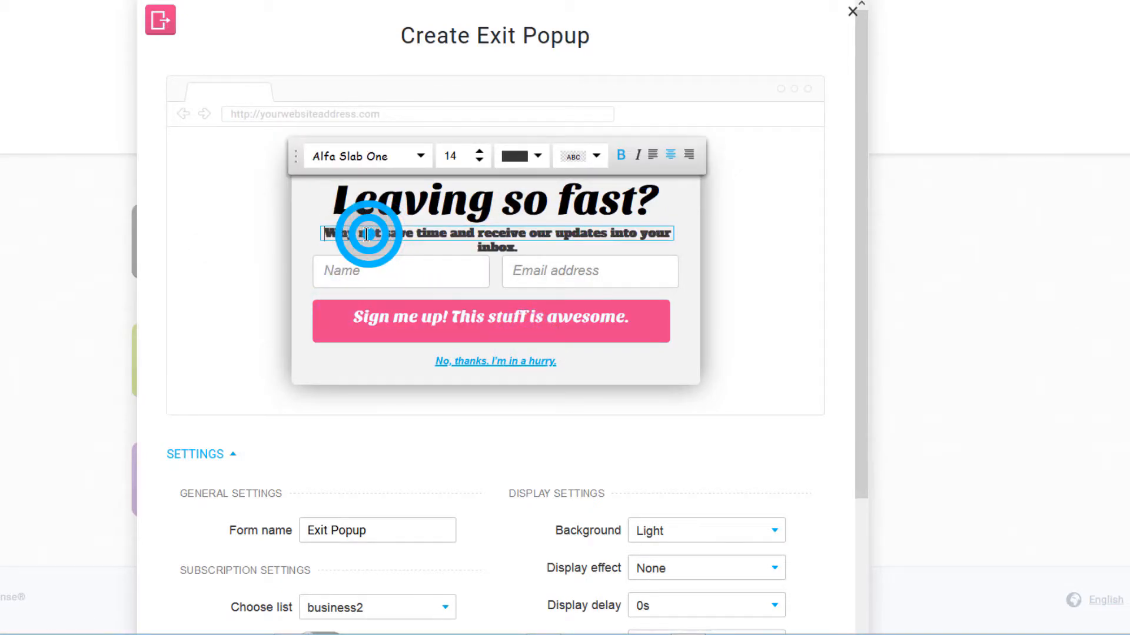
click(358, 235)
click(383, 233)
Step: Widen the Name field slightly, leaving its text colour unchanged, then select the whole popup
click(366, 271)
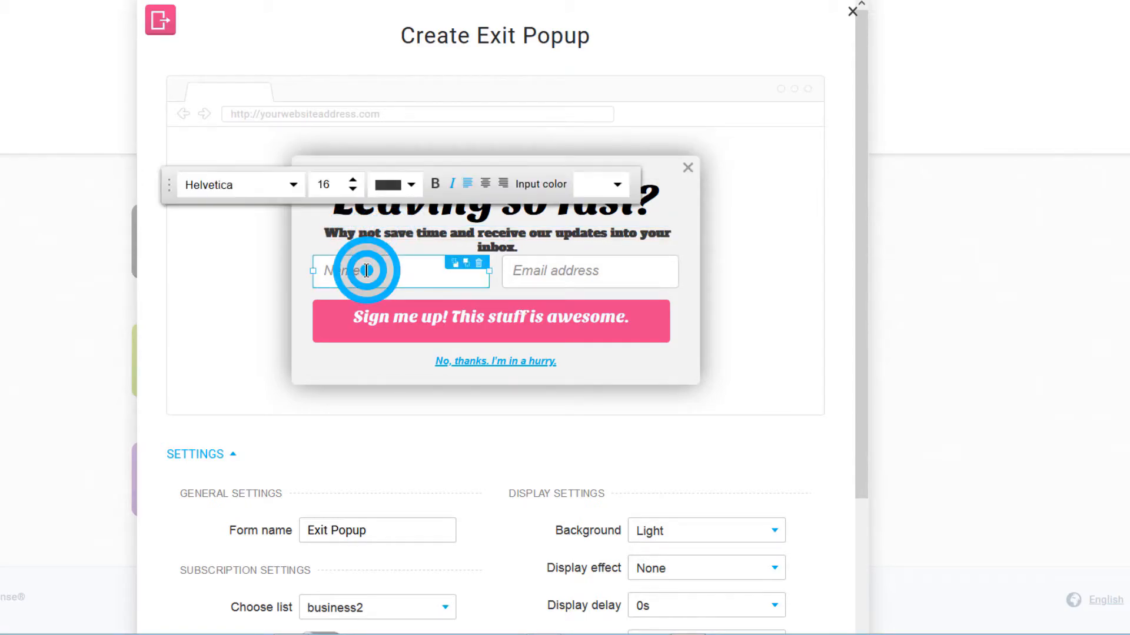
click(412, 187)
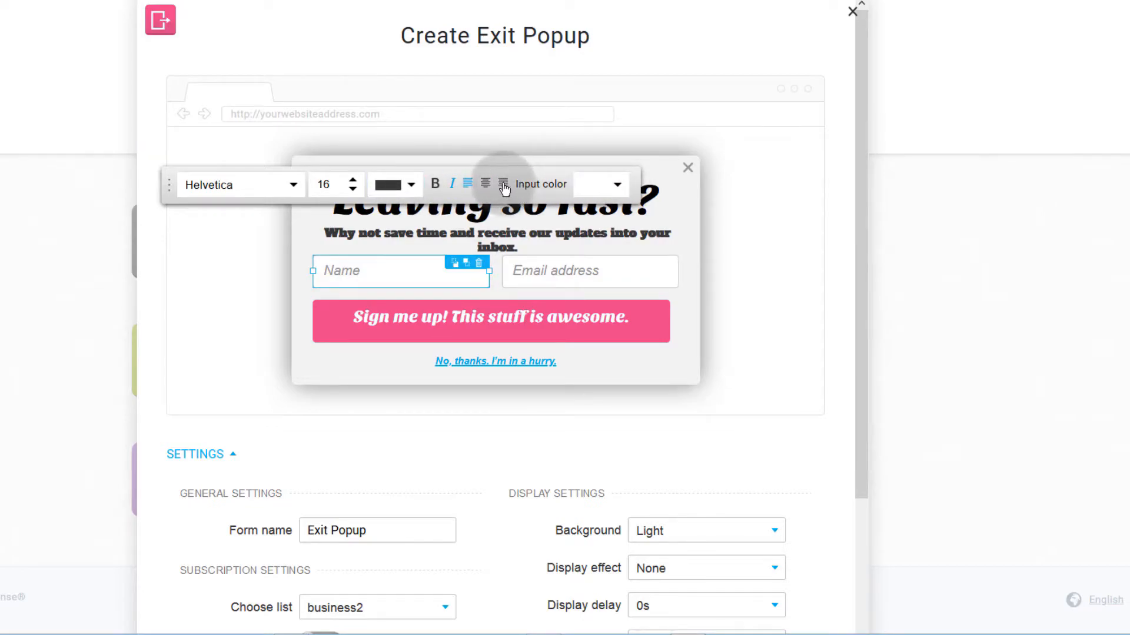
click(411, 186)
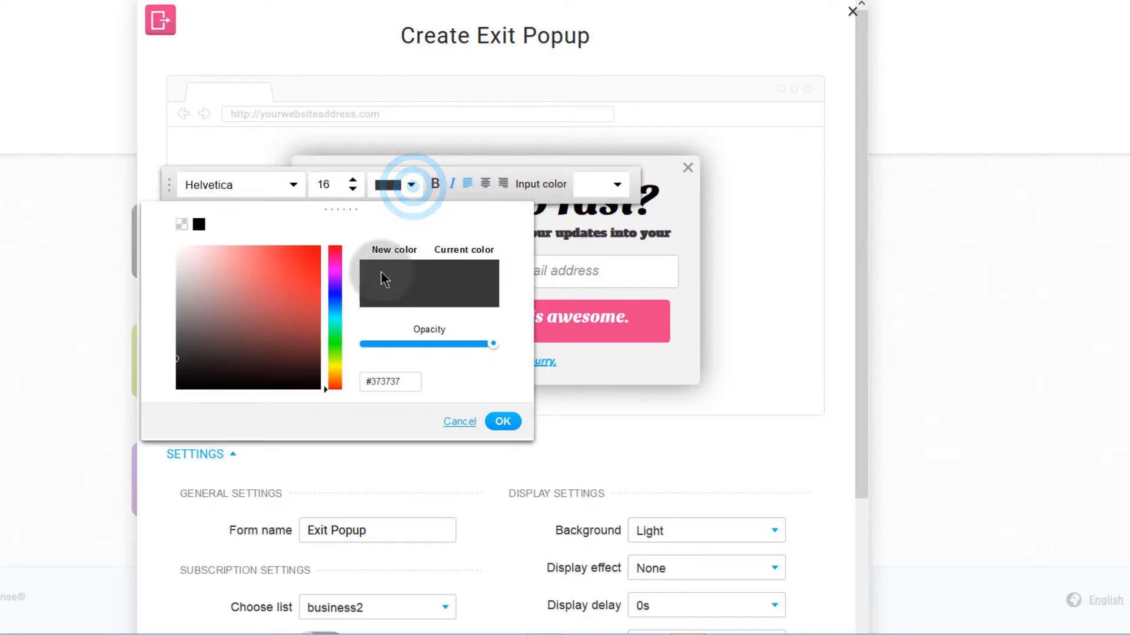
click(589, 241)
click(566, 276)
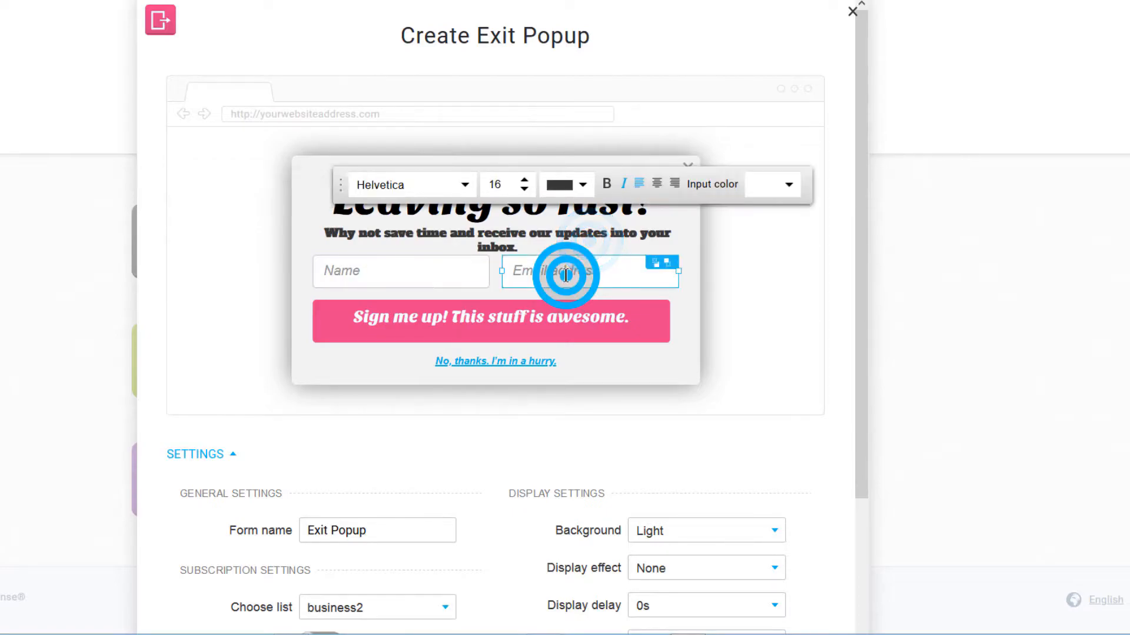
click(463, 272)
mouse_move(489, 269)
mouse_down()
mouse_move(499, 270)
mouse_move(487, 271)
mouse_up()
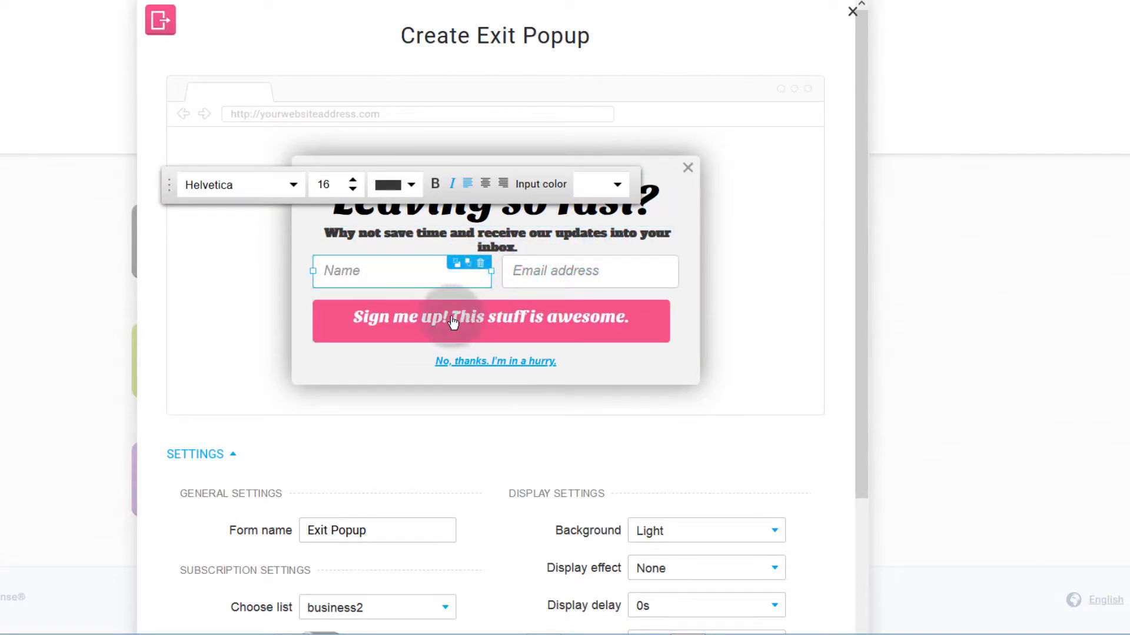
click(449, 317)
click(606, 372)
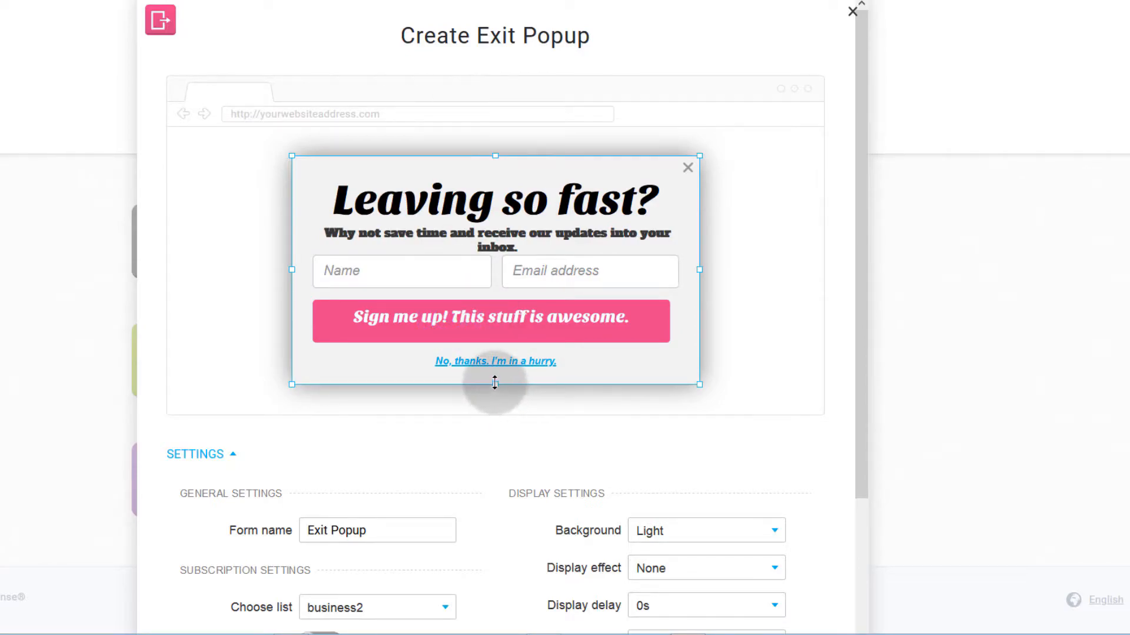
Step: Make the popup taller and set the sign-up button colour to red #E93F57
drag(494, 384, 501, 407)
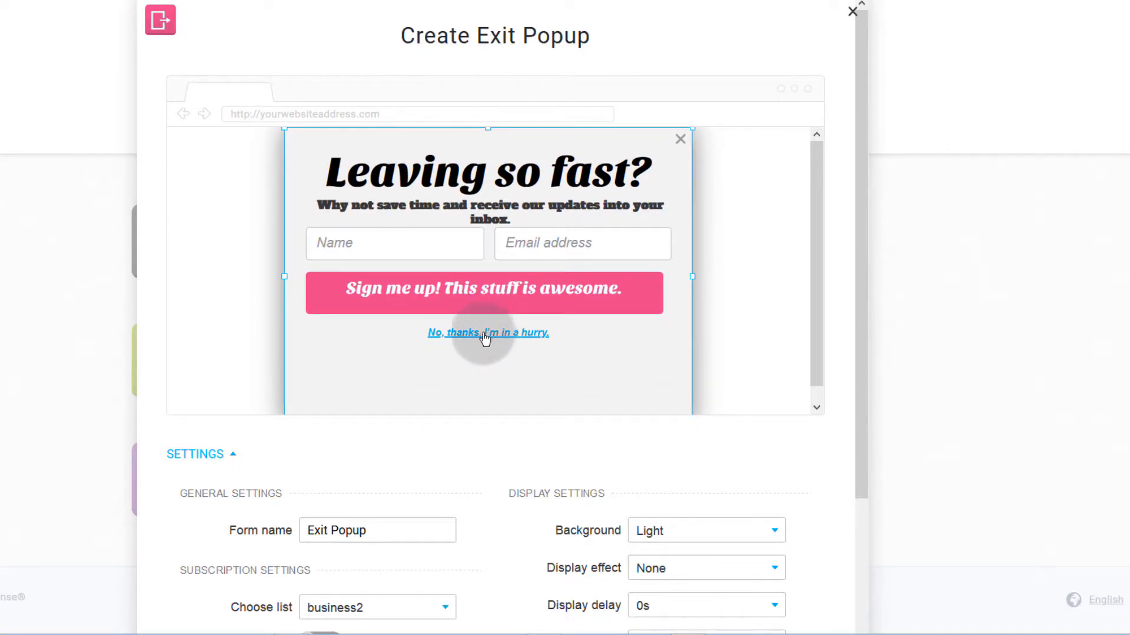
click(468, 289)
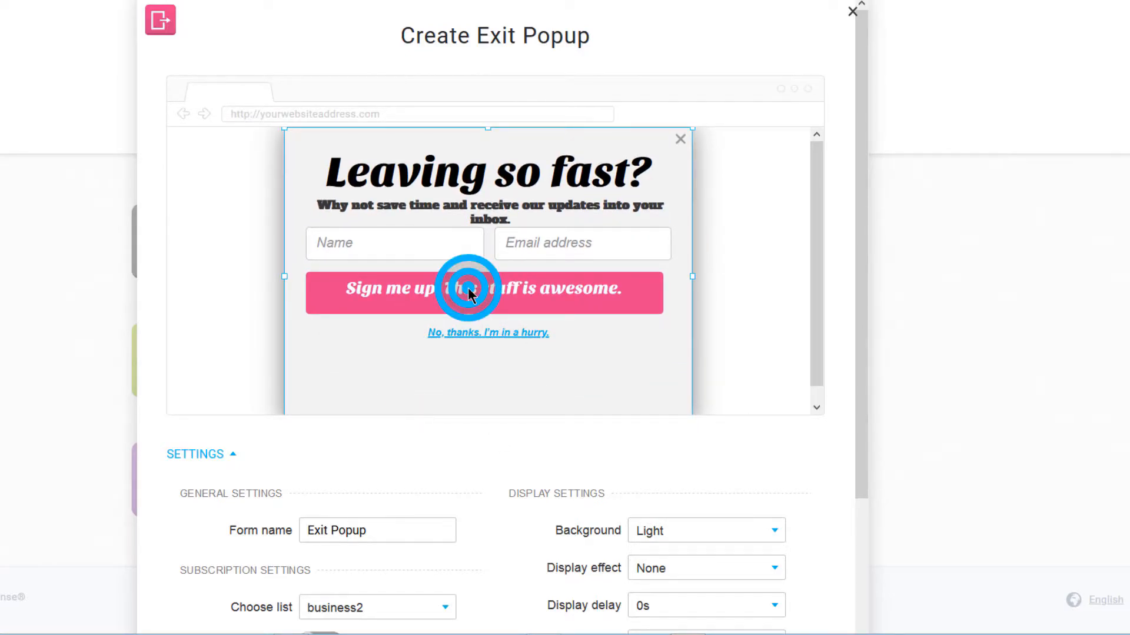
click(422, 301)
click(619, 201)
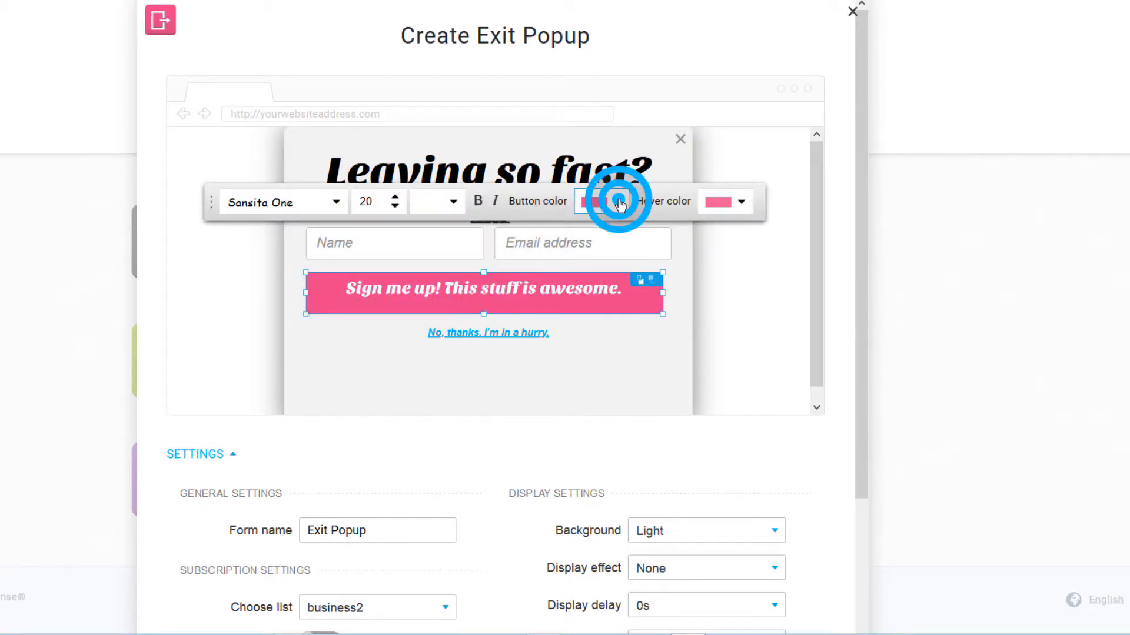
click(431, 302)
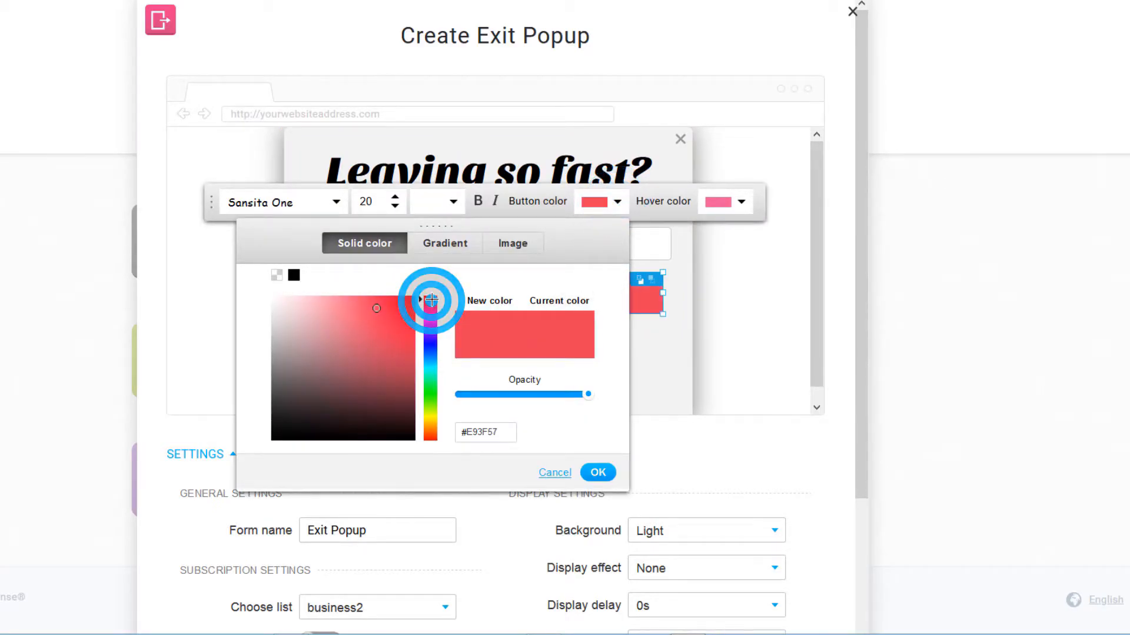
click(596, 470)
click(637, 362)
Step: Set the sign-up button's hover colour to pink #EC5C99
click(741, 202)
click(555, 303)
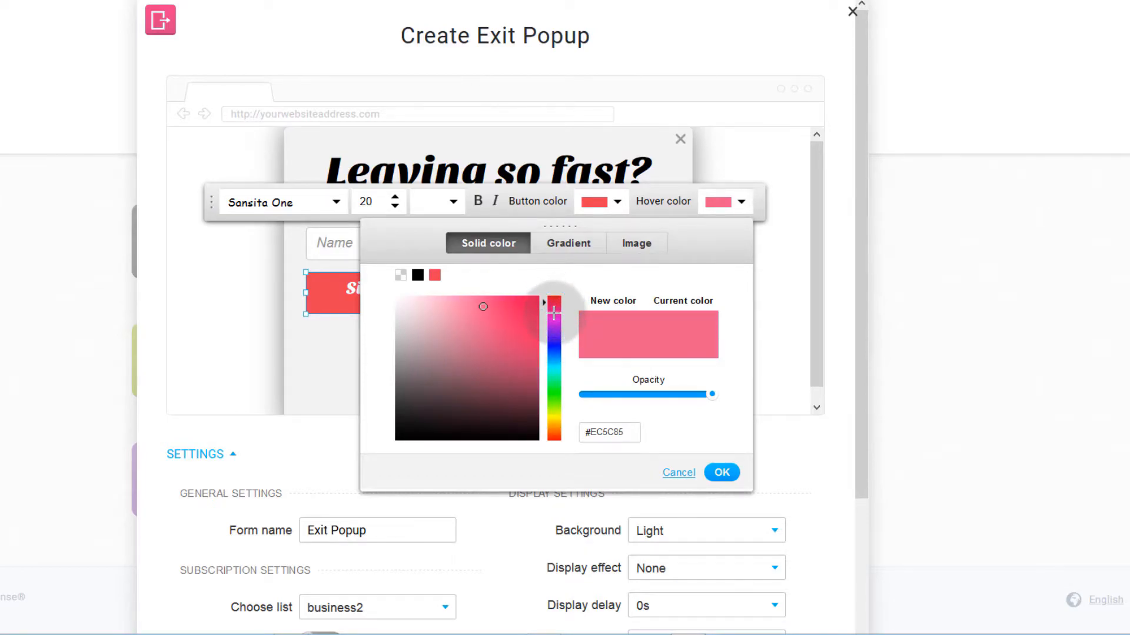
click(721, 472)
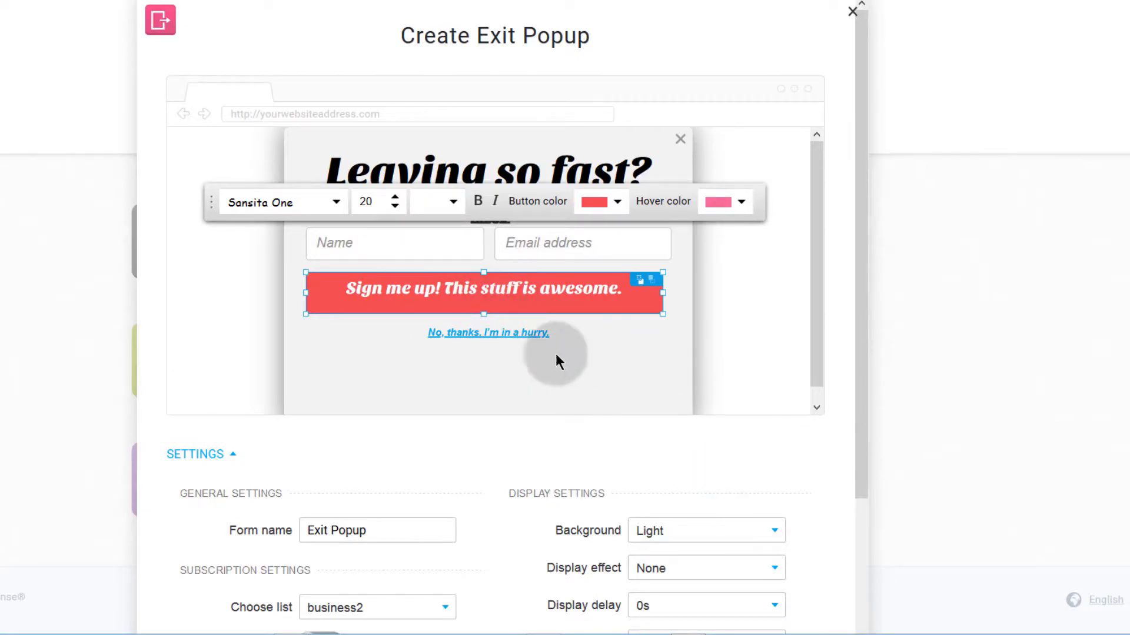
click(568, 340)
Step: Rearrange the sign-up button so the No thanks link sits beneath it
click(525, 241)
click(534, 308)
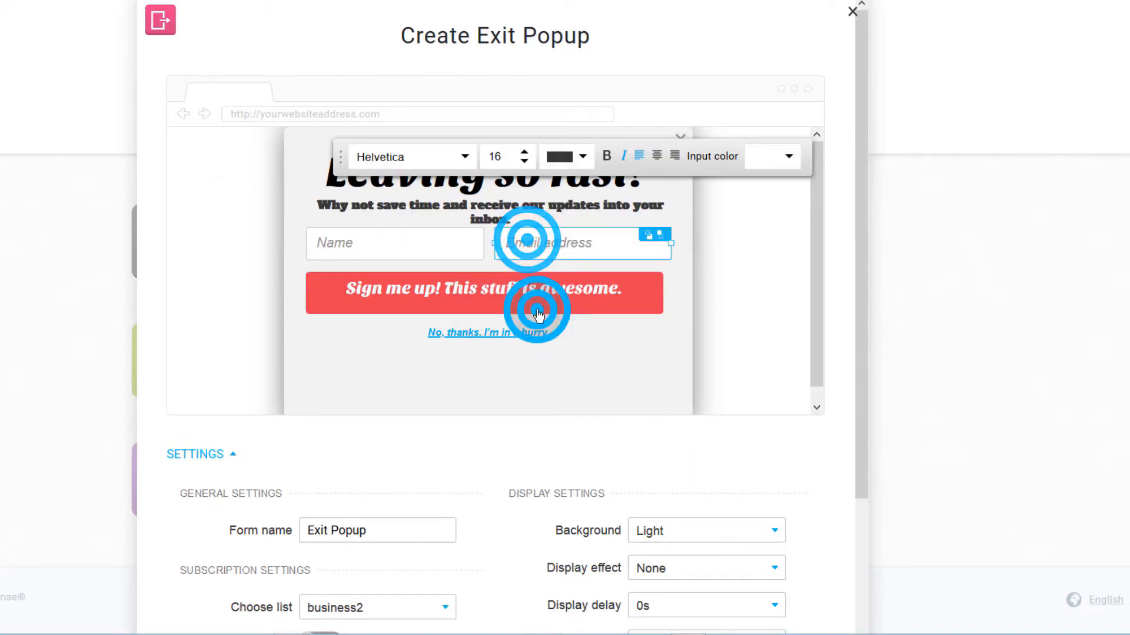
drag(467, 306, 467, 383)
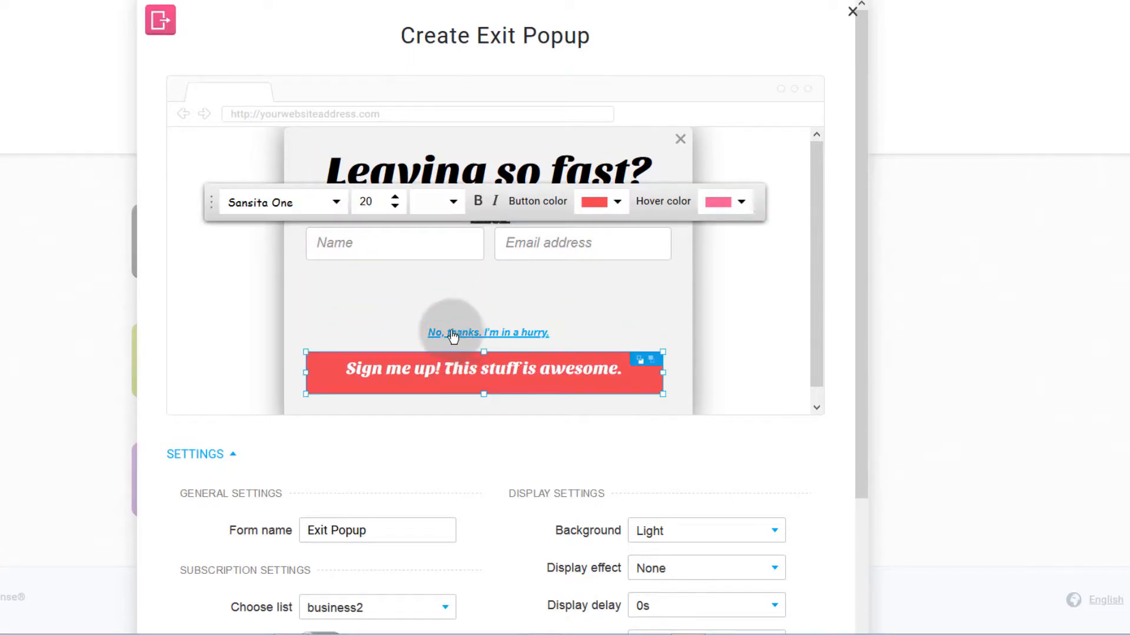
drag(446, 337, 429, 406)
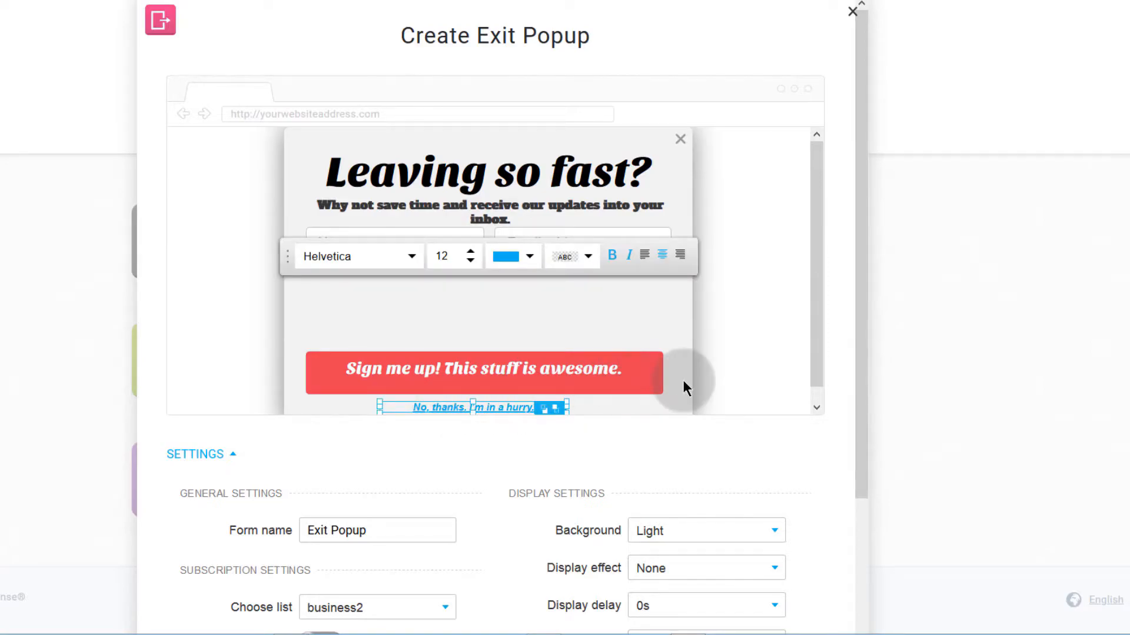
scroll(683, 380, down, 1)
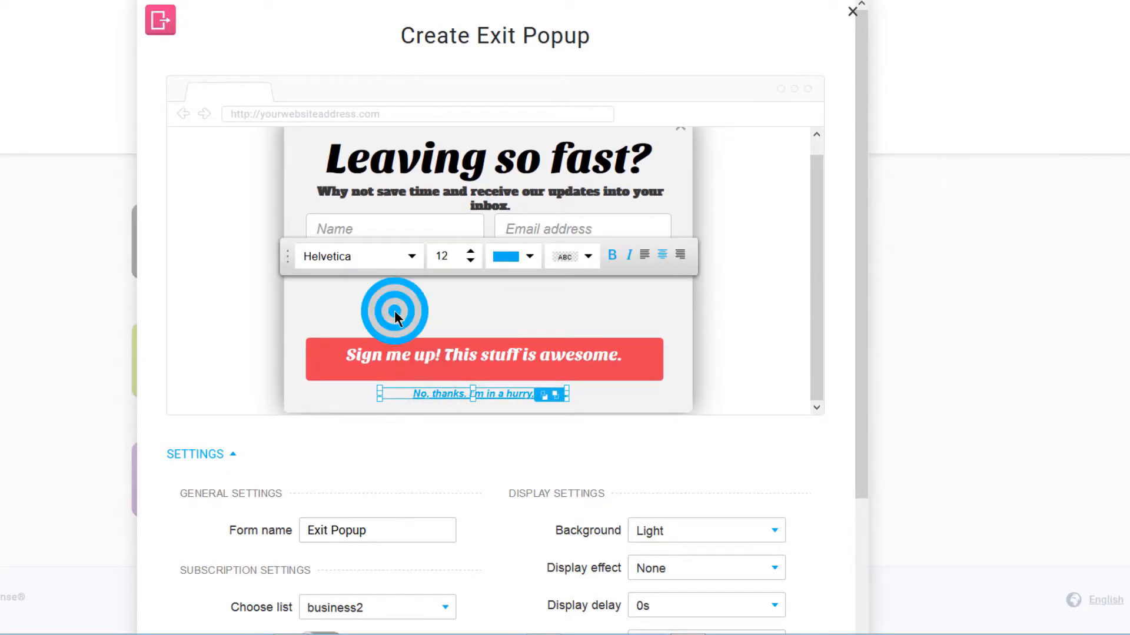
Step: Move the Email address field below Name and stretch it to full width
click(394, 311)
click(575, 230)
drag(519, 227, 320, 306)
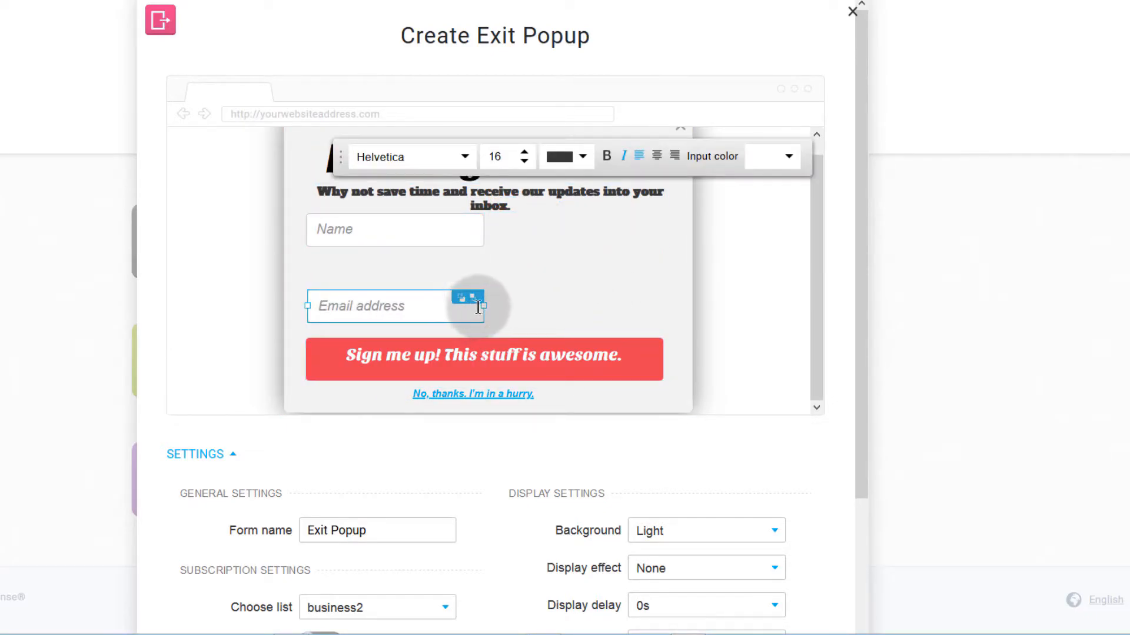
drag(482, 306, 661, 307)
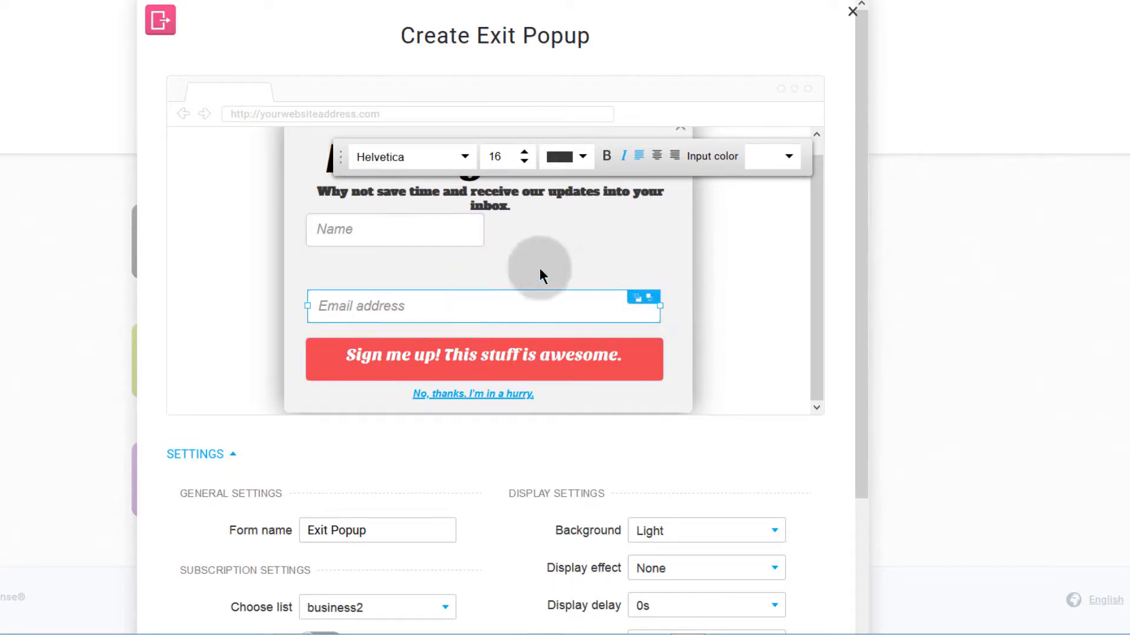
click(487, 228)
click(564, 253)
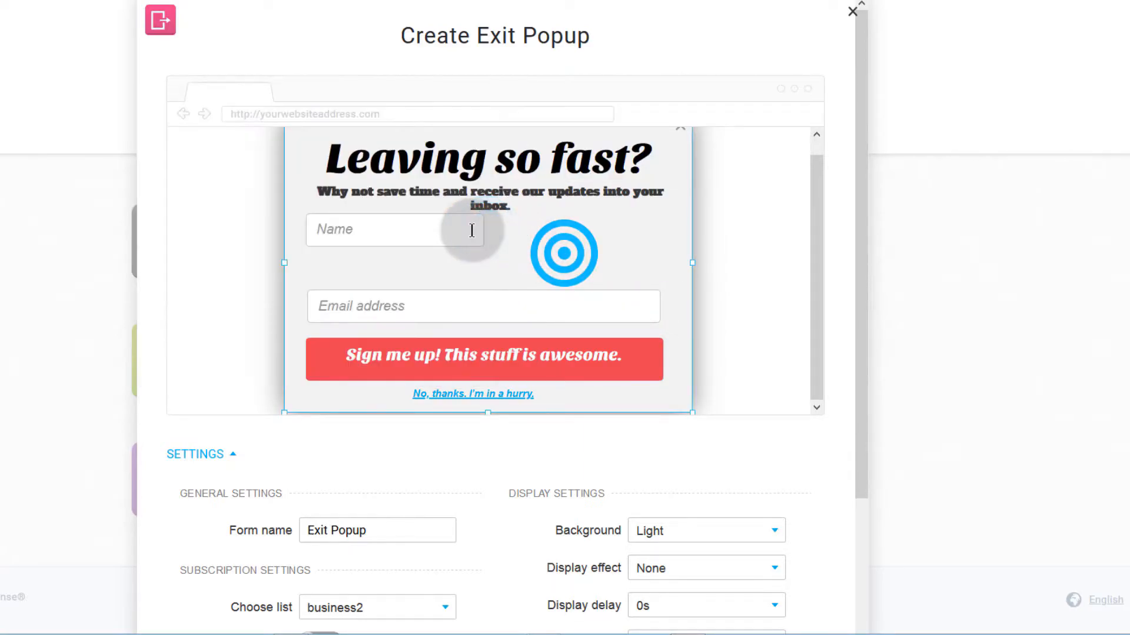
Step: Widen the Name field to full 420px width and align it just above Email
click(478, 229)
drag(484, 230, 663, 231)
drag(436, 231, 437, 241)
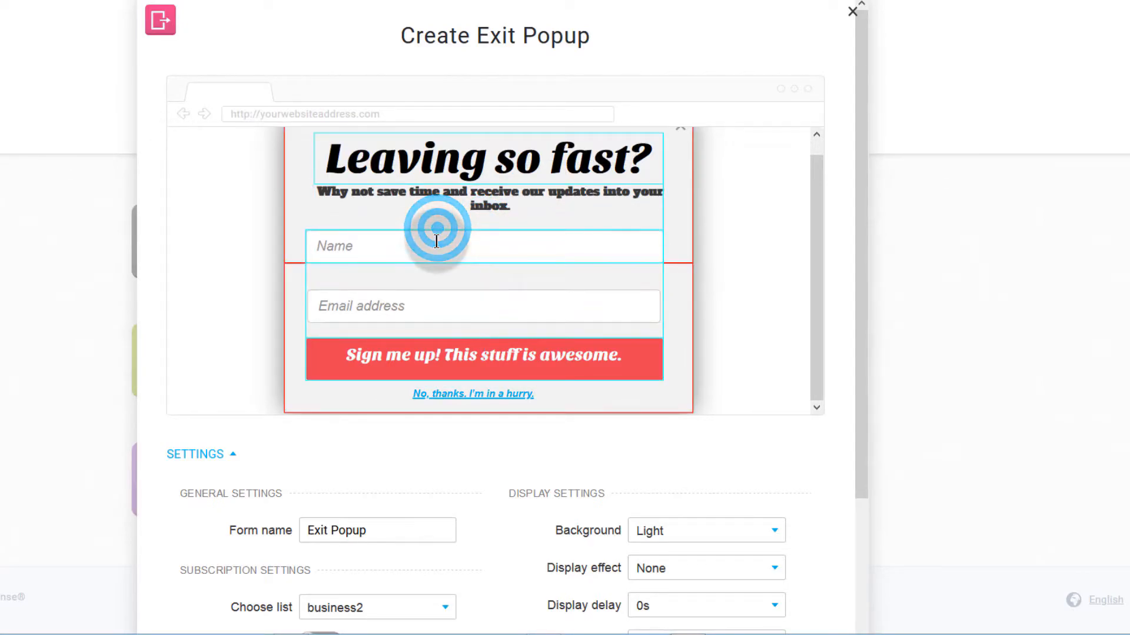
drag(461, 297, 463, 293)
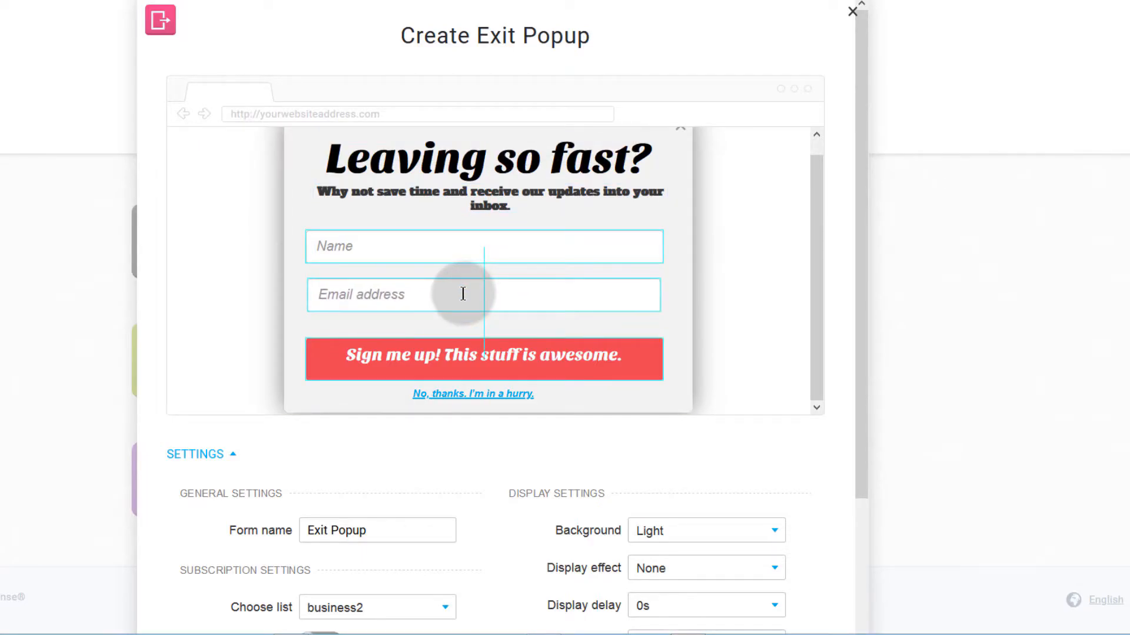
click(433, 341)
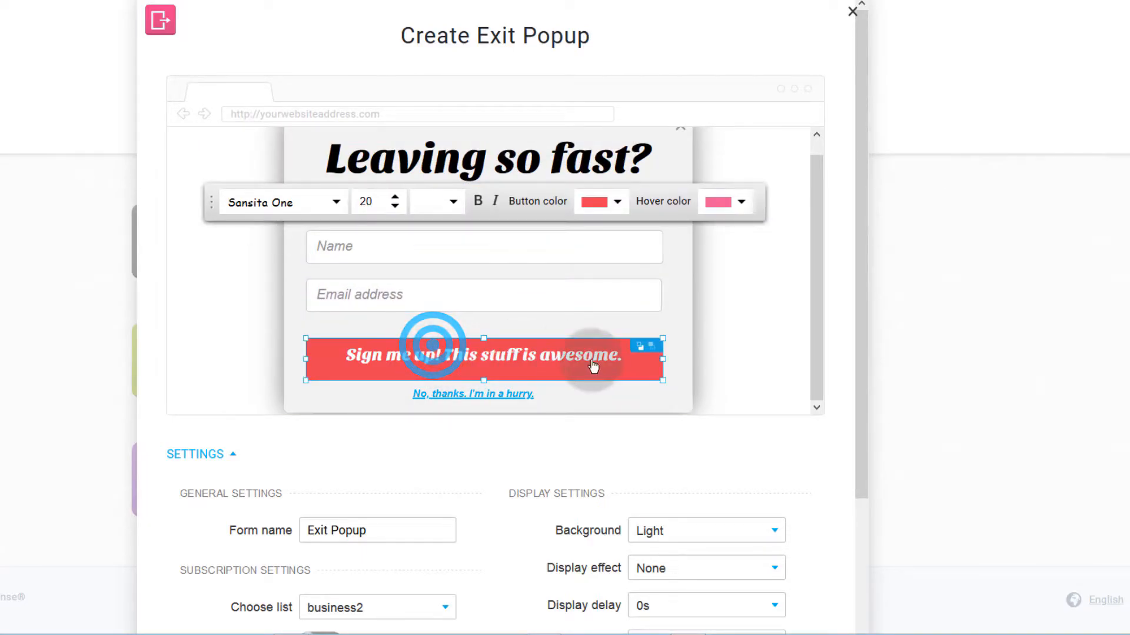
click(386, 348)
Step: Change the button label from 'Sign me up!' to 'Add me up! This stuff is awesome.'
click(384, 362)
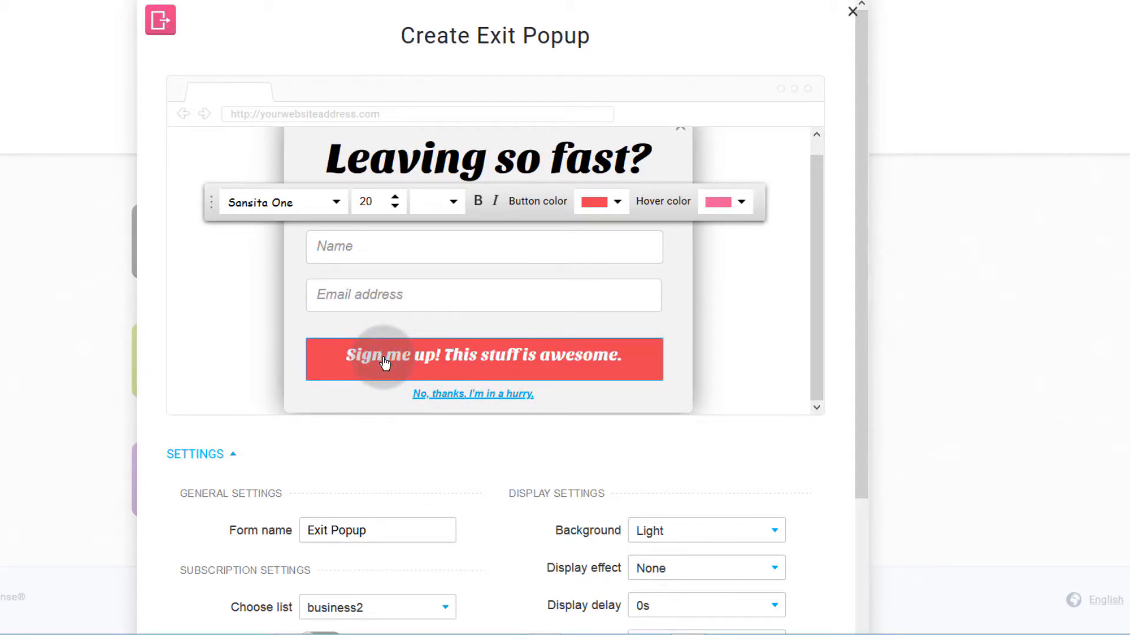
key(BackSpace)
key(BackSpace)
key(BackSpace)
key(BackSpace)
key(BackSpace)
text(Add)
click(583, 308)
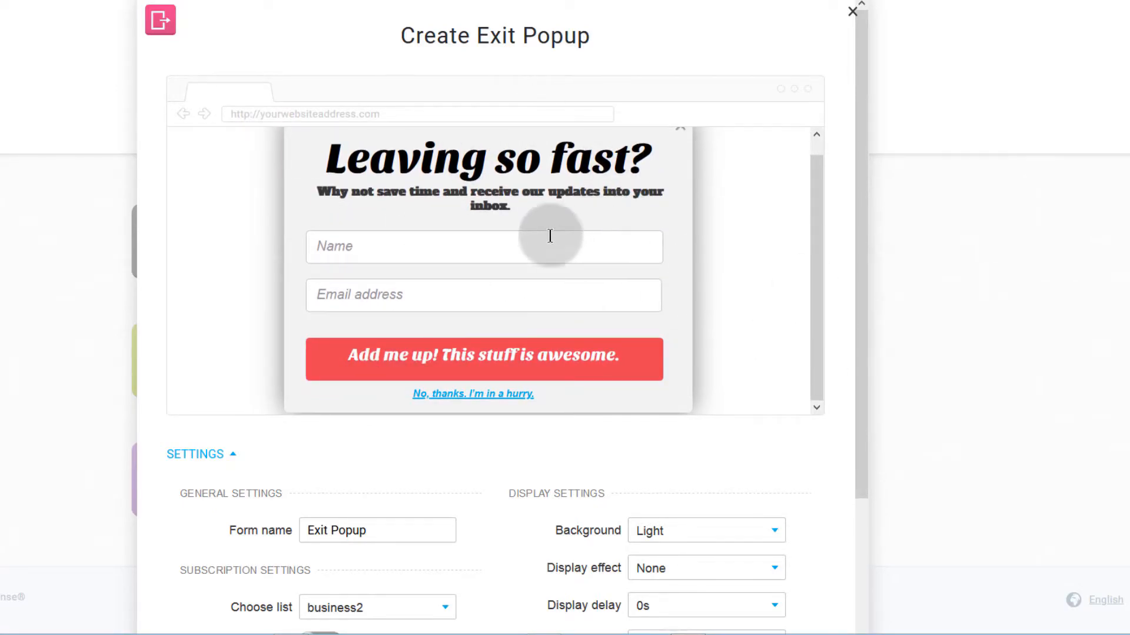
scroll(305, 479, down, 3)
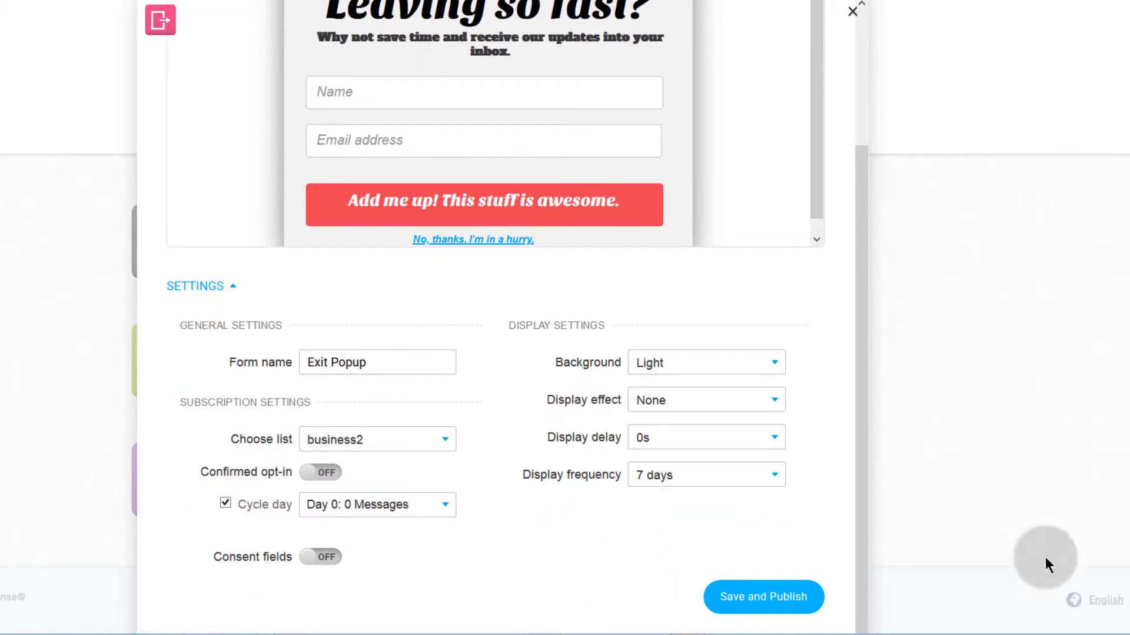
Step: Save and publish the Exit Popup, then copy its JavaScript embed code
click(775, 601)
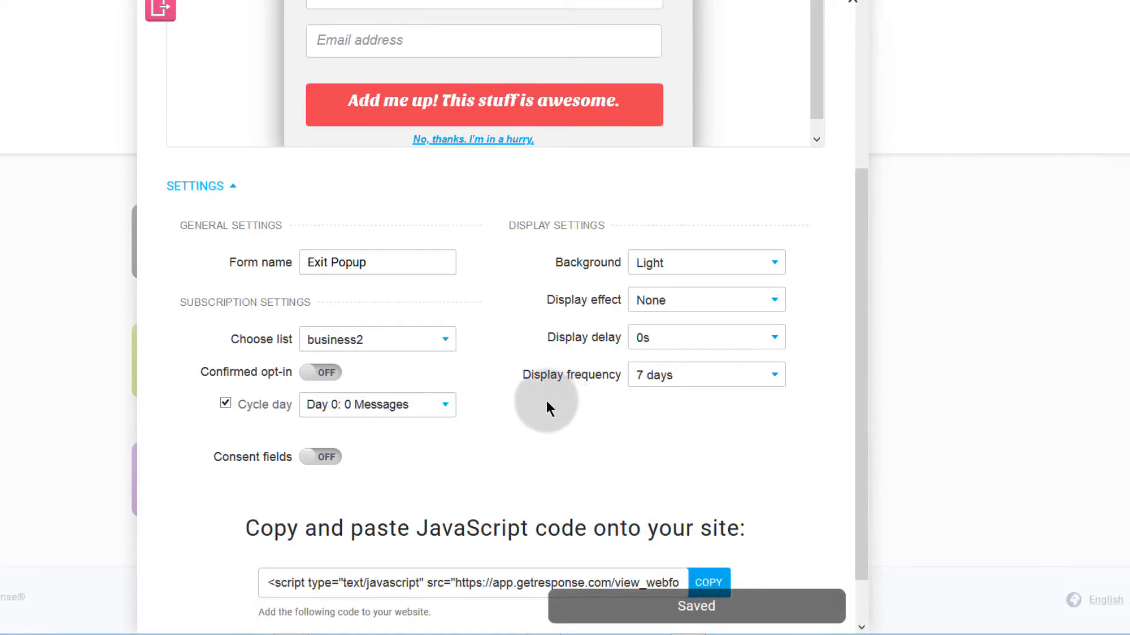
scroll(527, 424, down, 1)
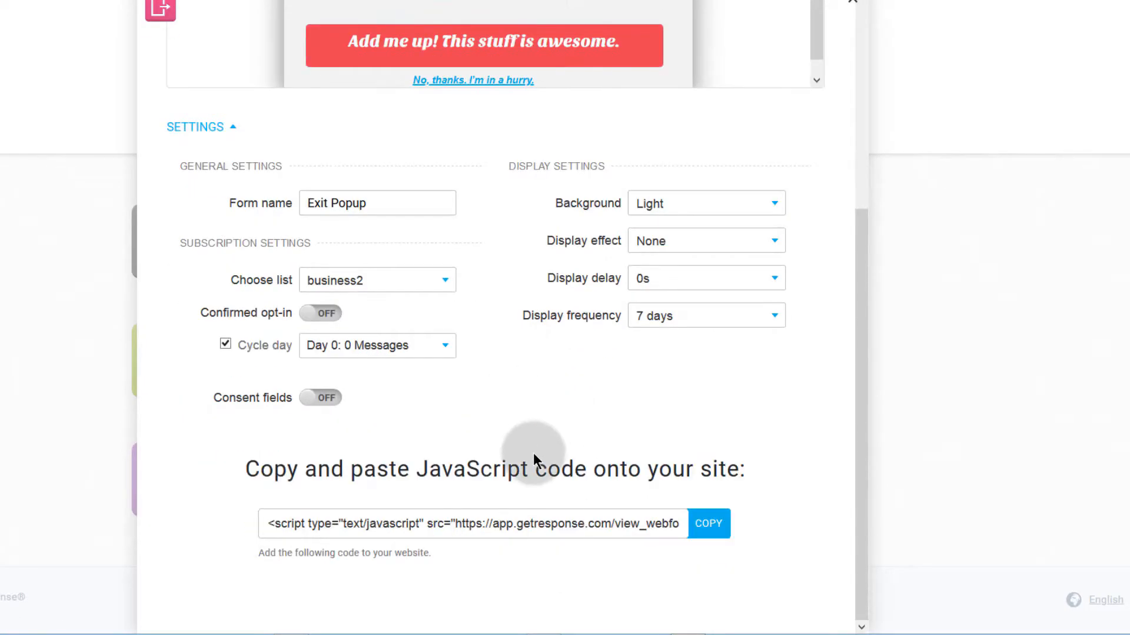
double_click(460, 523)
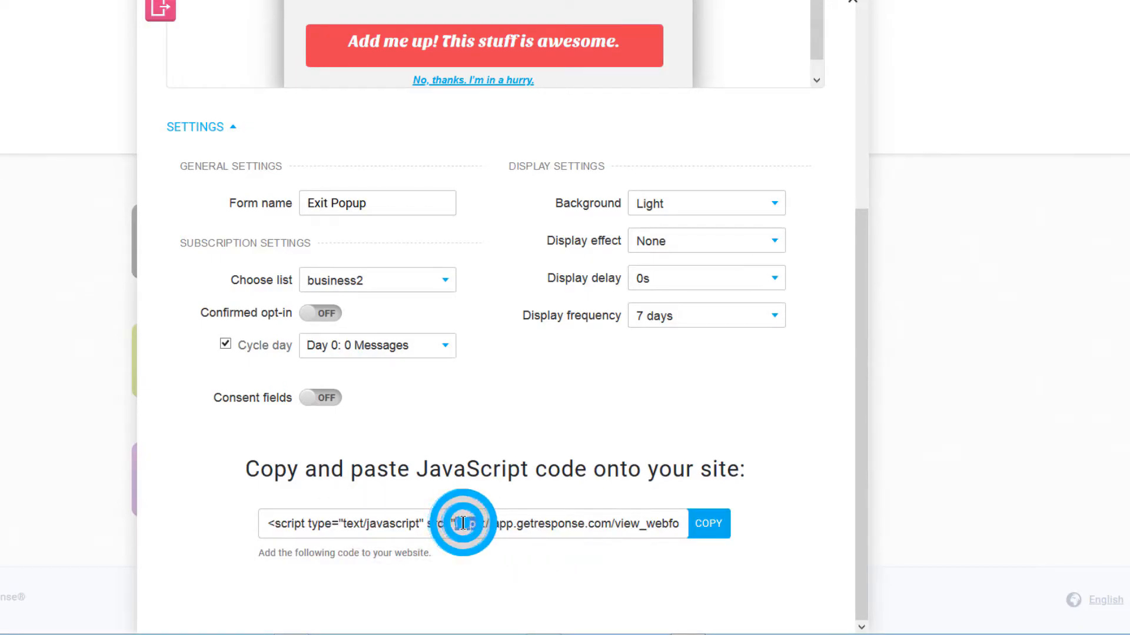
click(709, 525)
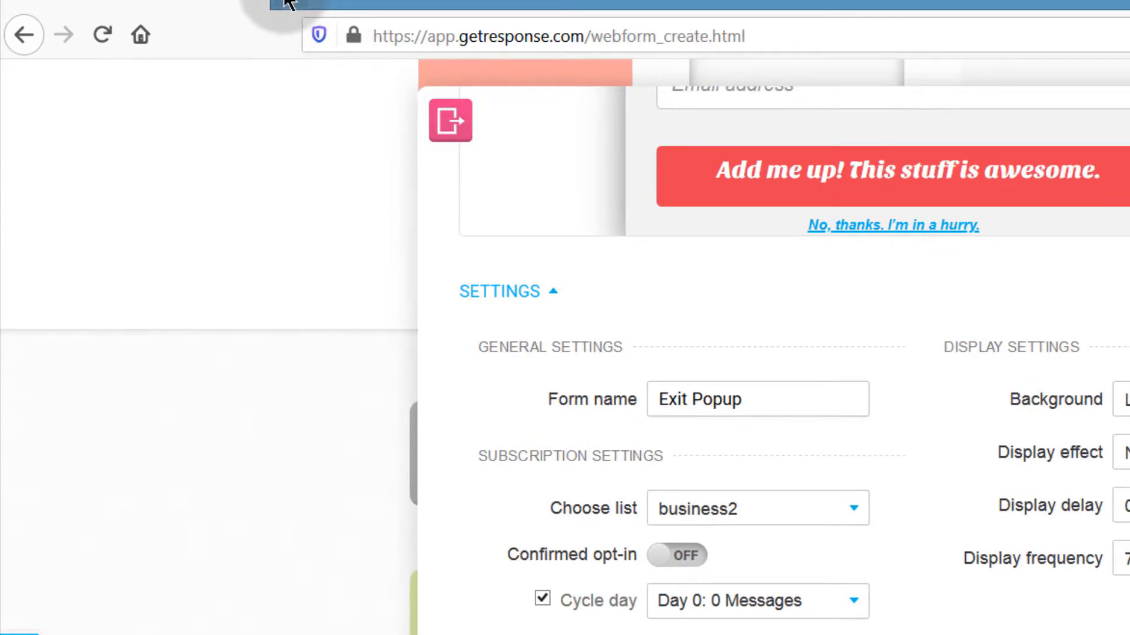
click(289, 3)
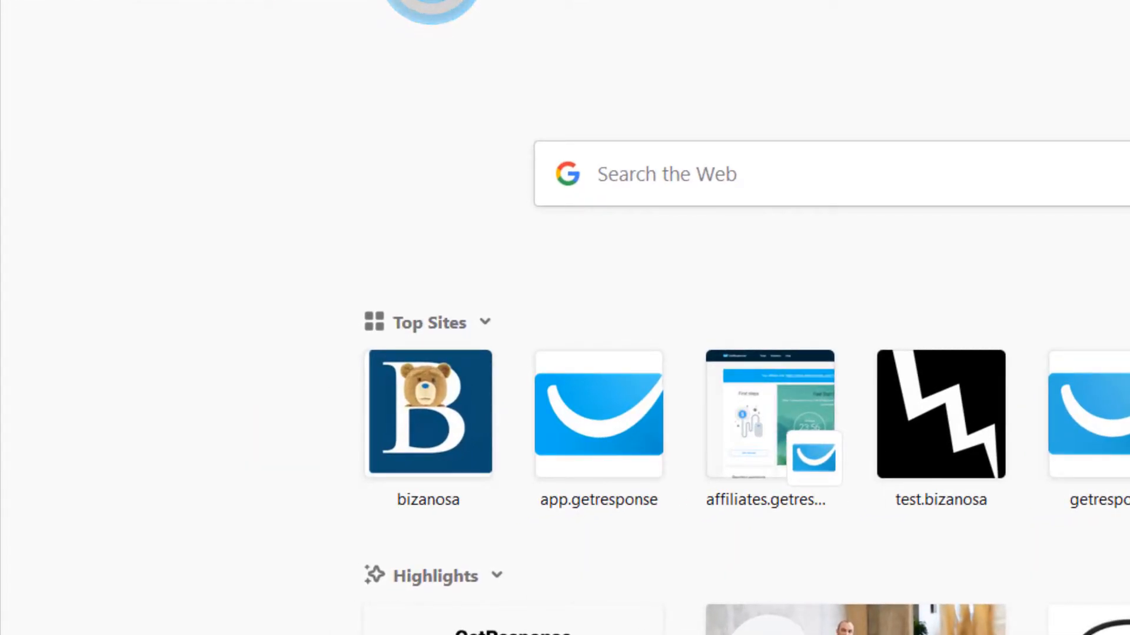
Step: Load the sample site in the new tab and go to its WordPress admin Dashboard
key(Return)
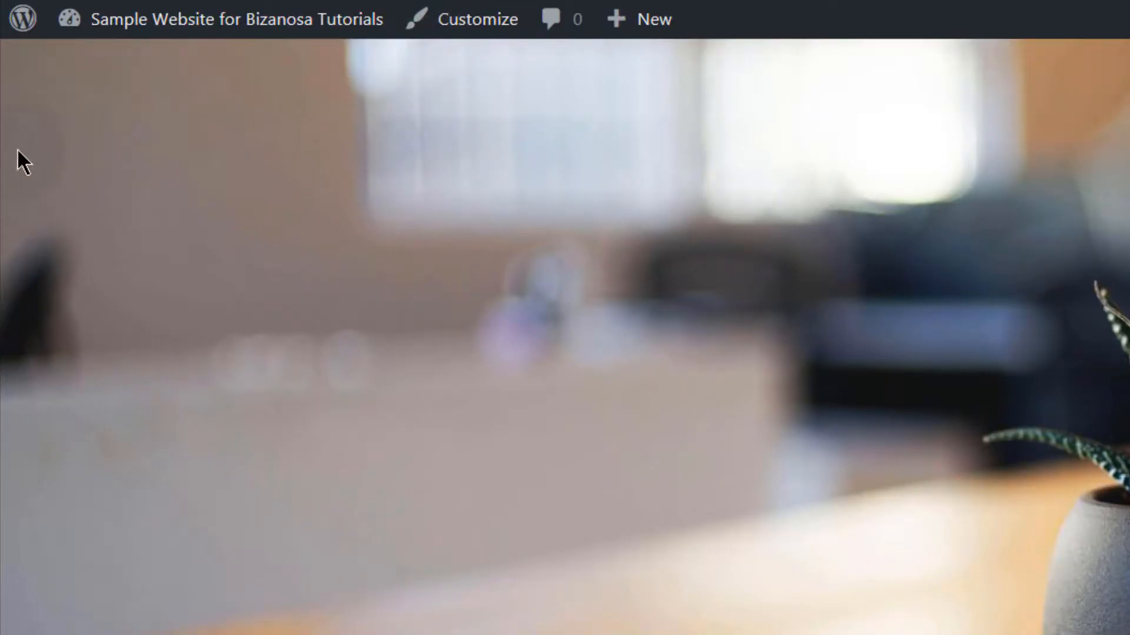
mouse_move(147, 20)
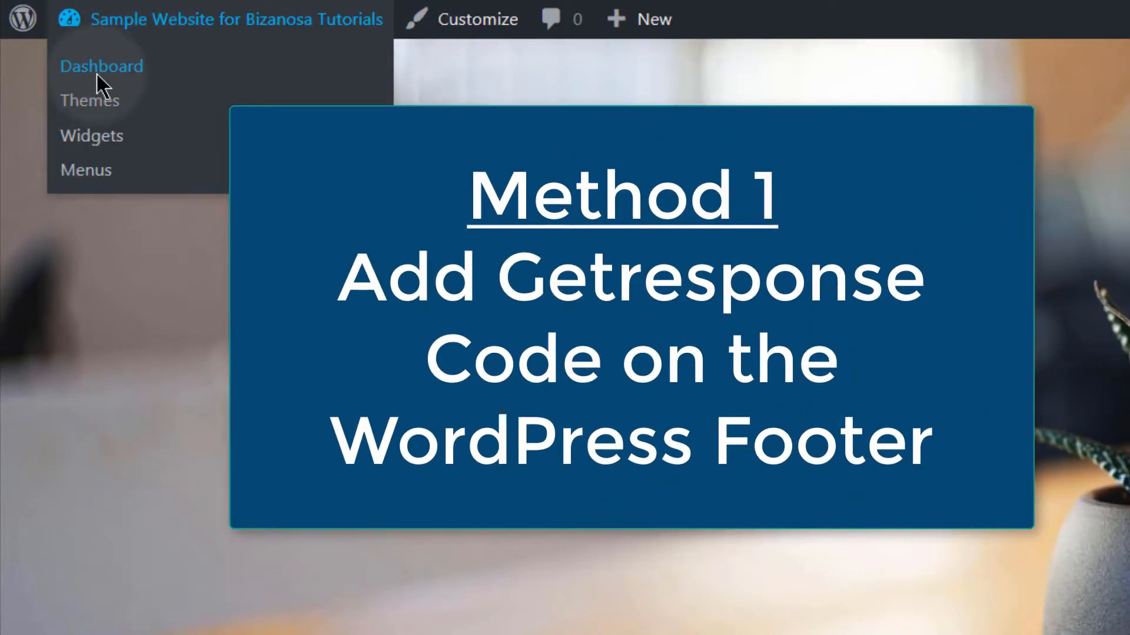
click(96, 72)
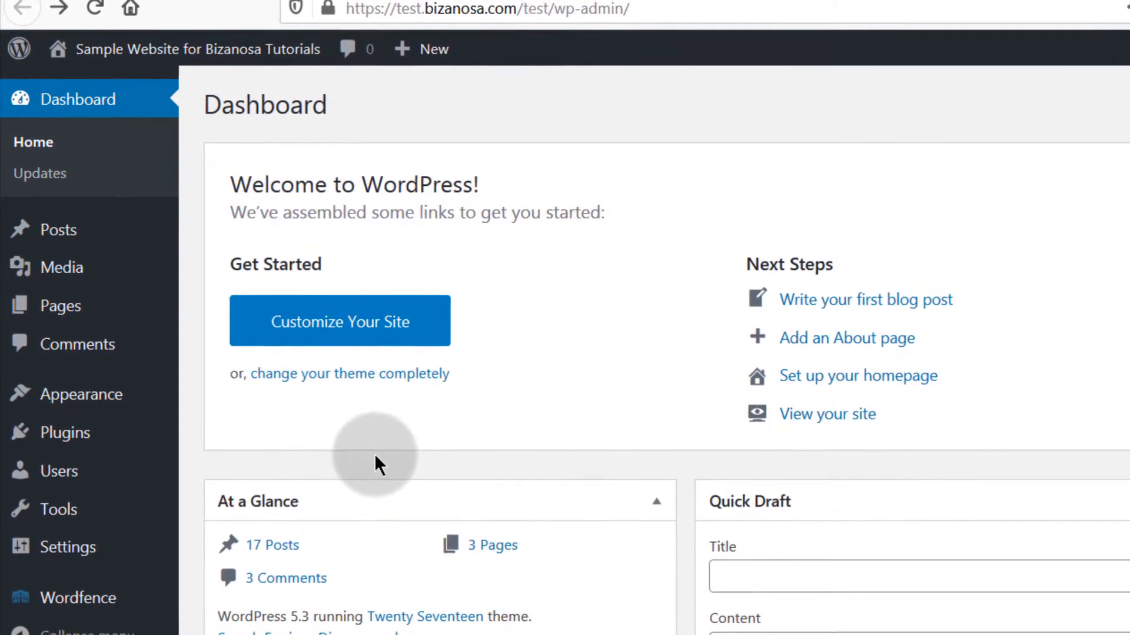
Step: Open the Twenty Seventeen Theme Editor, accept the Heads up! warning, and browse the theme files
mouse_move(98, 403)
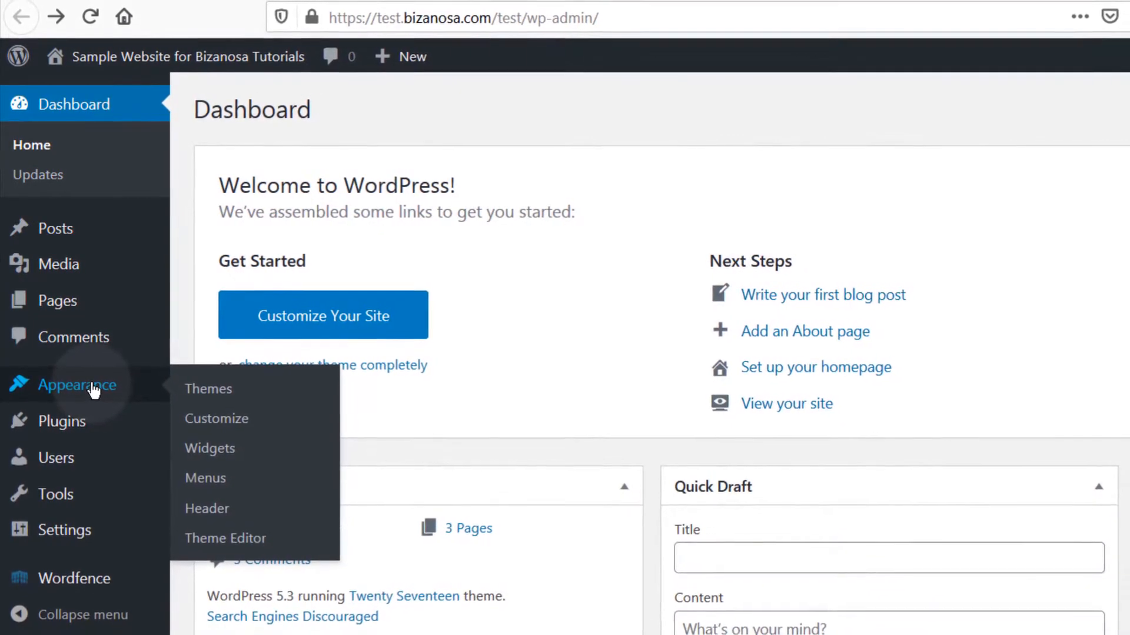
click(215, 531)
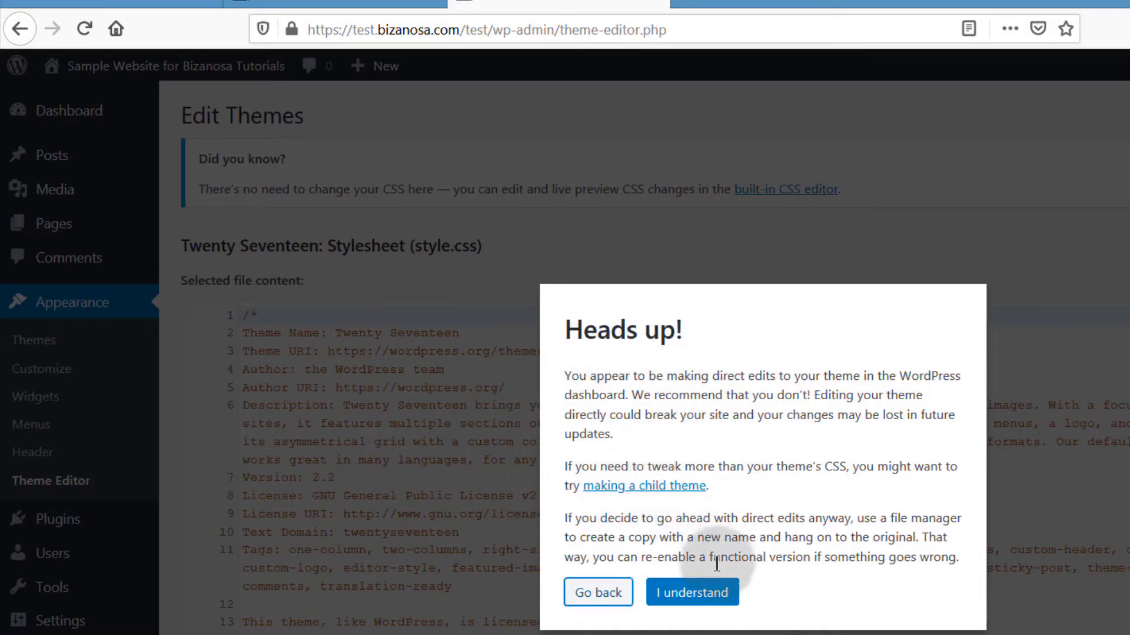
click(676, 593)
scroll(1116, 265, down, 5)
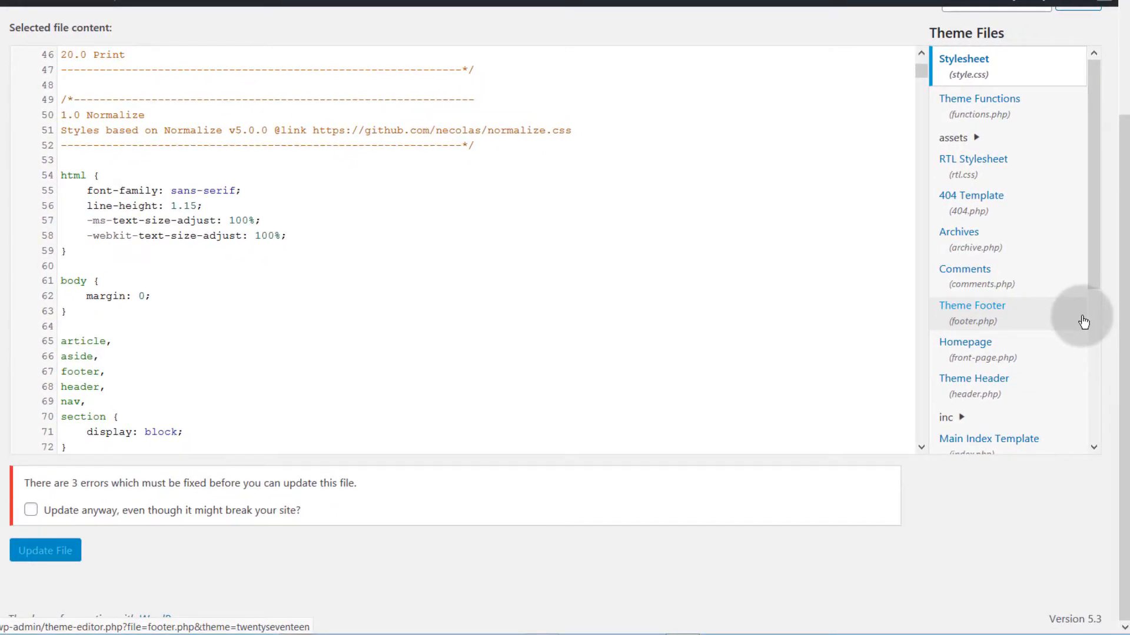
scroll(1027, 238, down, 4)
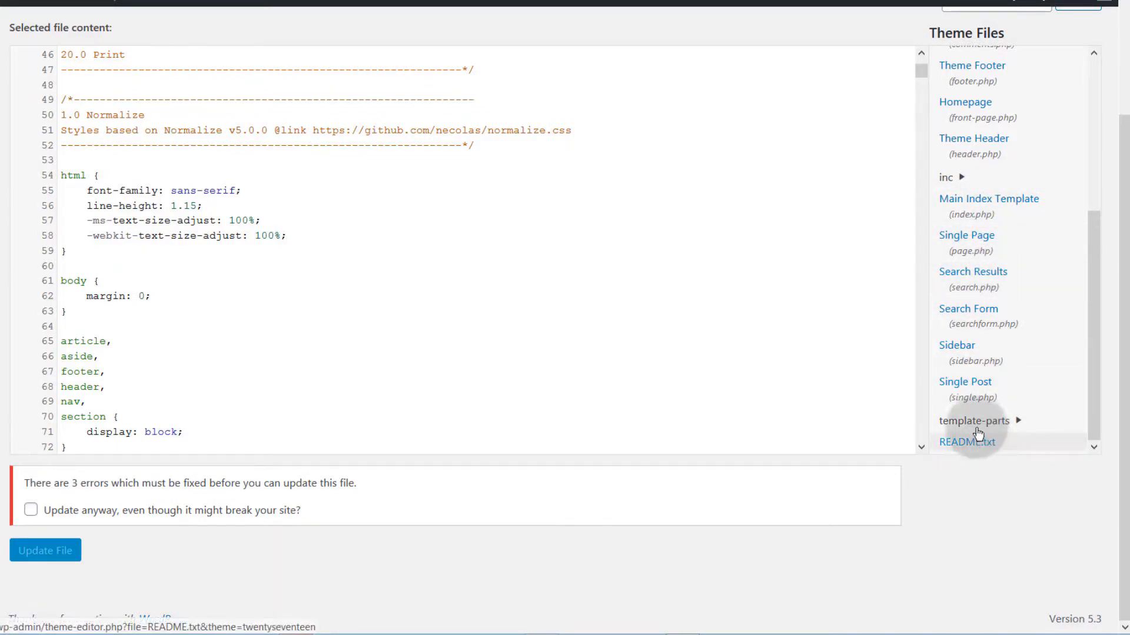
scroll(994, 362, up, 5)
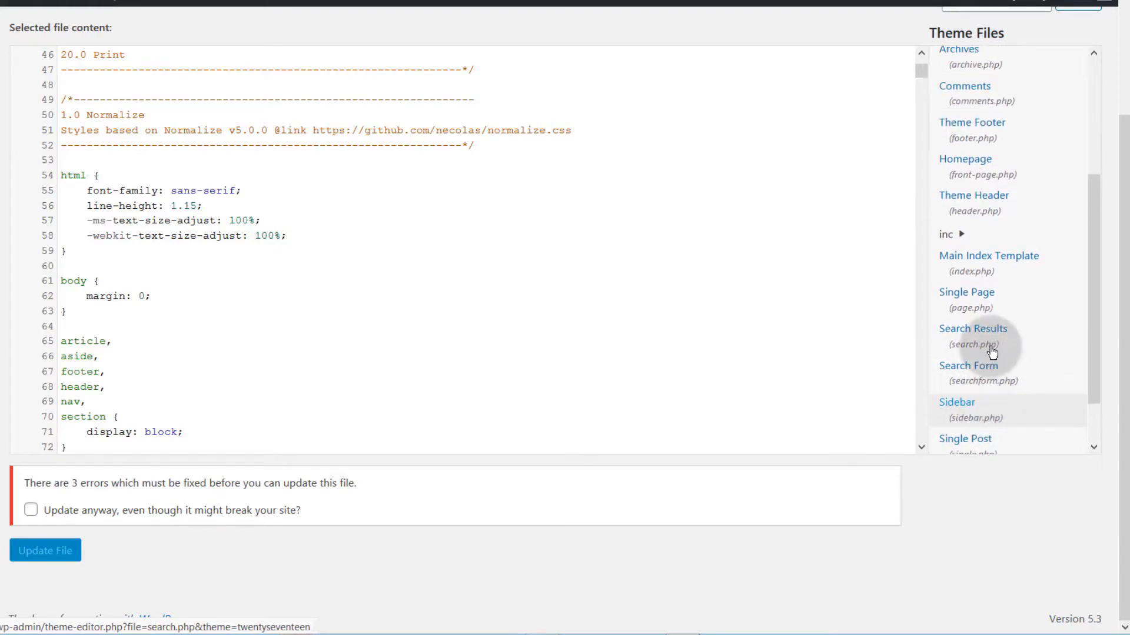
scroll(992, 352, up, 3)
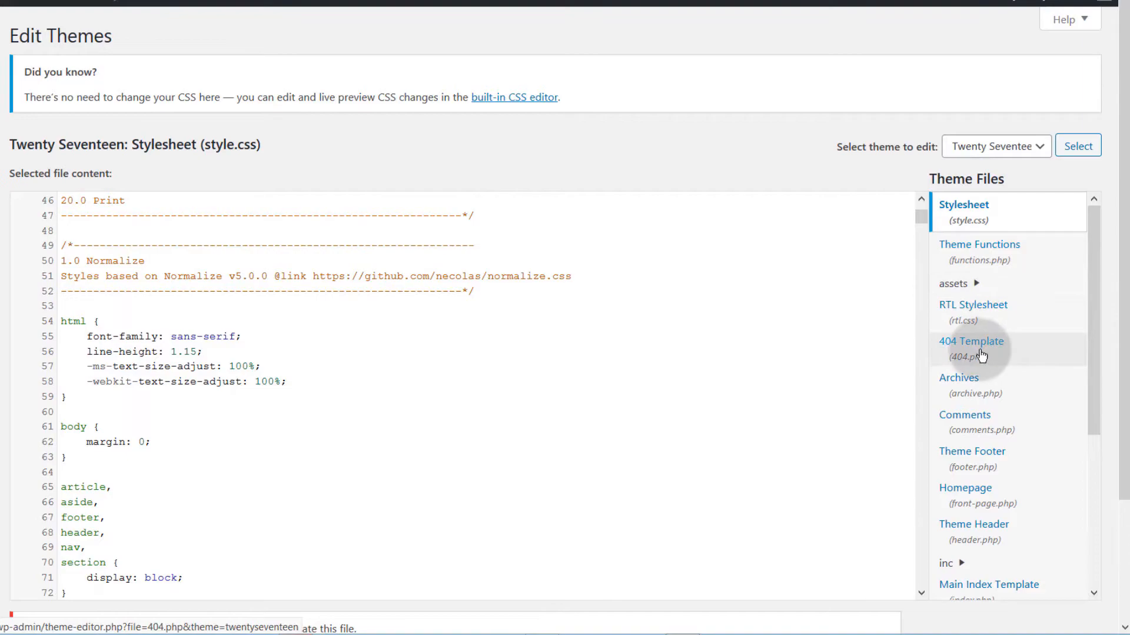
scroll(980, 354, down, 2)
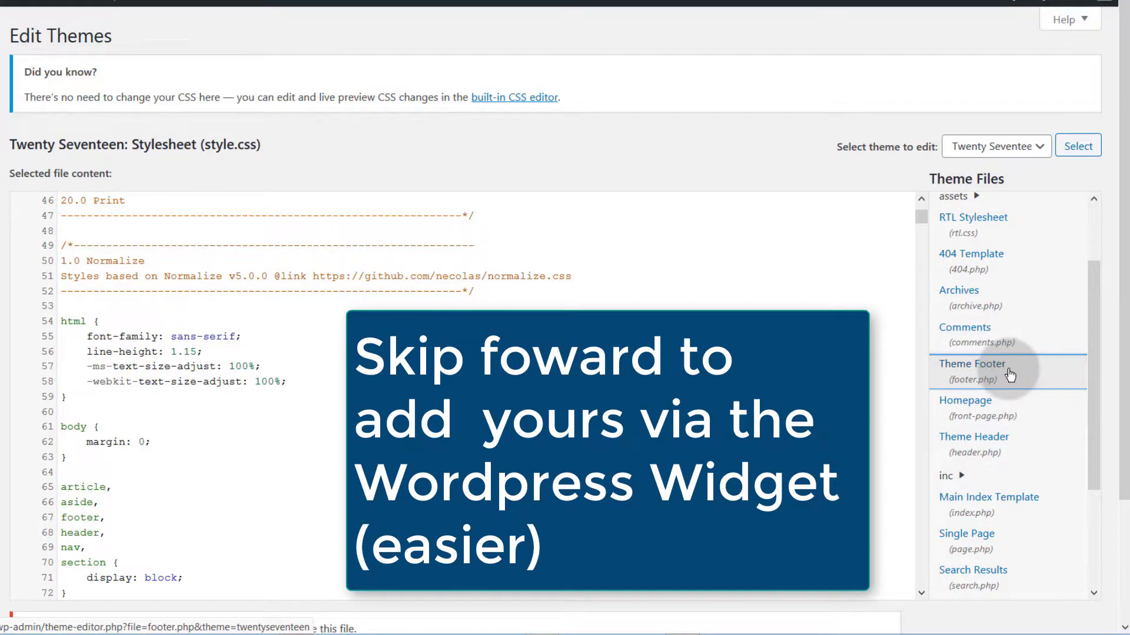
Step: Open the theme's footer.php and go to the end of line 47
click(1010, 375)
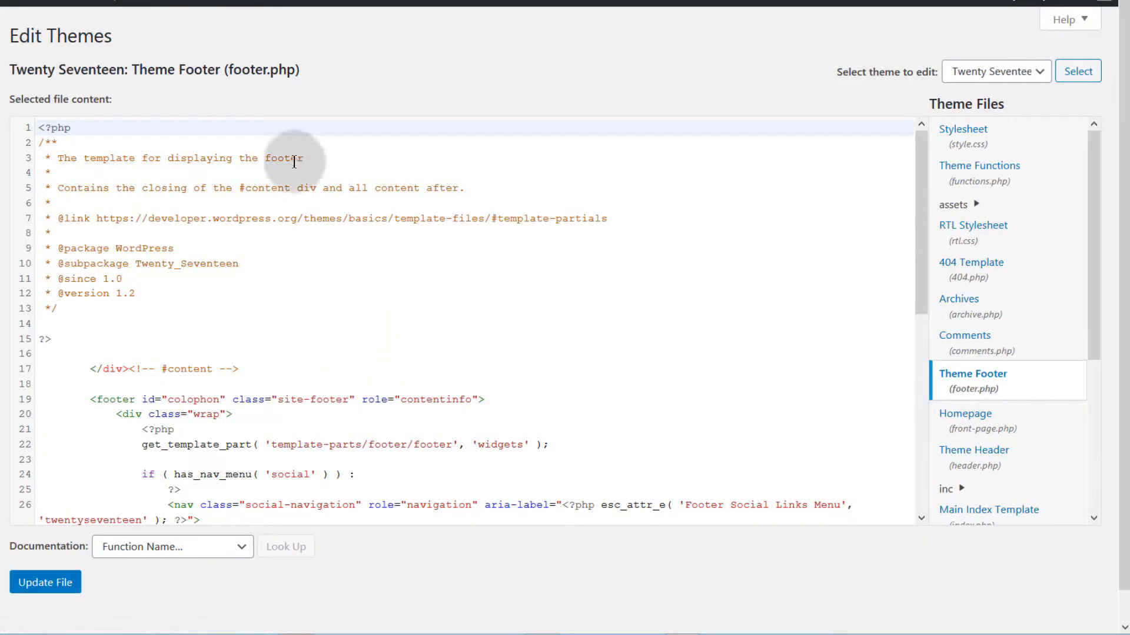
double_click(227, 70)
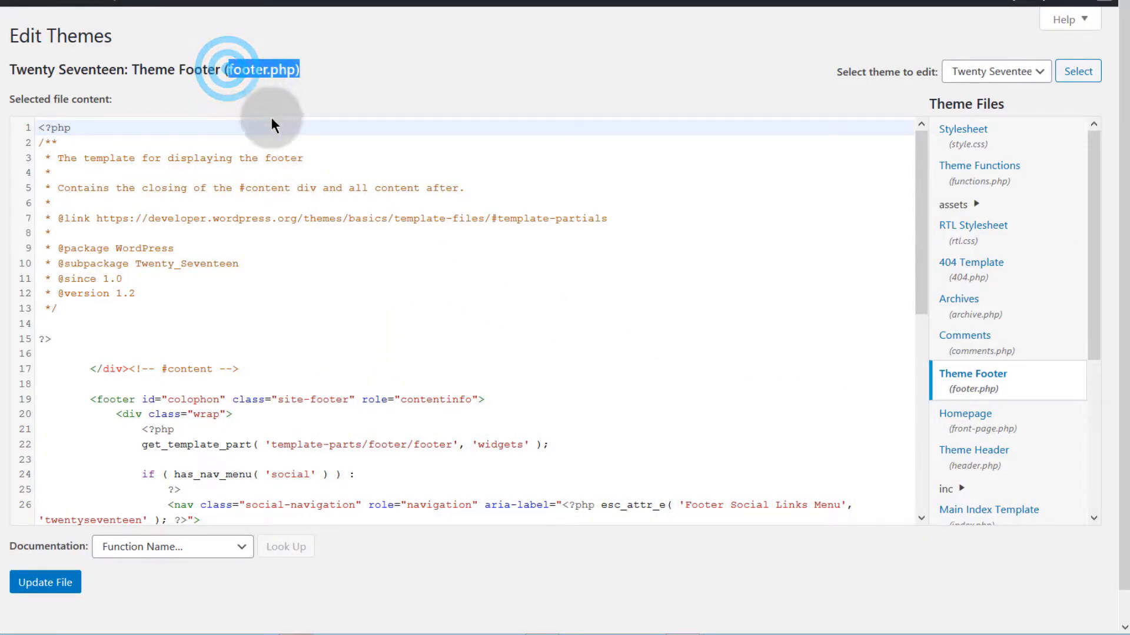
click(165, 308)
scroll(165, 308, down, 6)
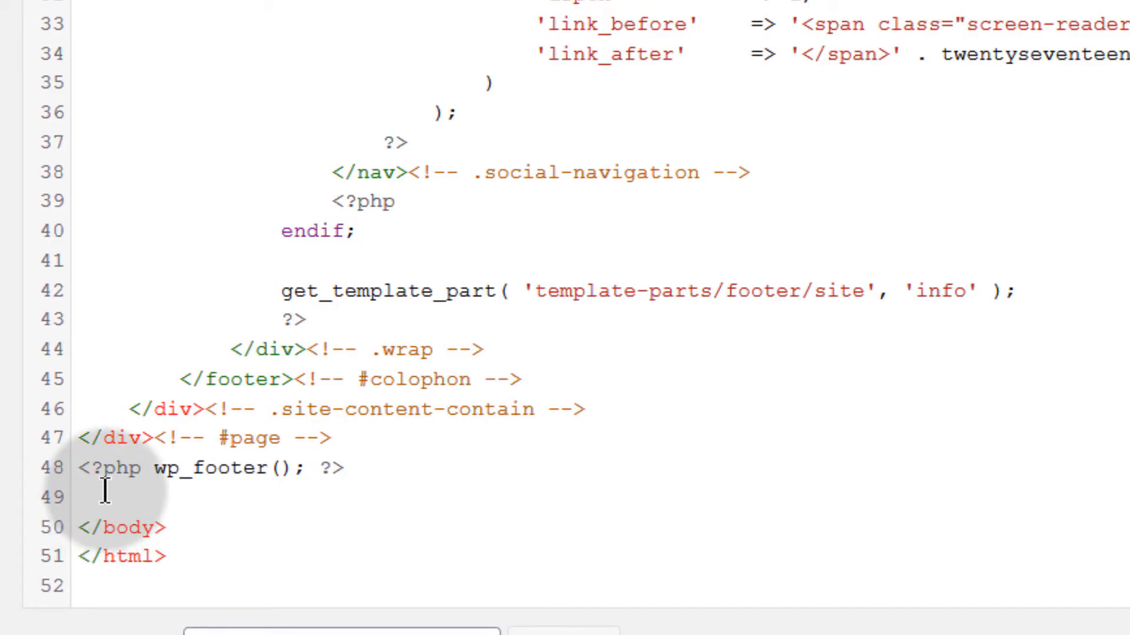
click(353, 434)
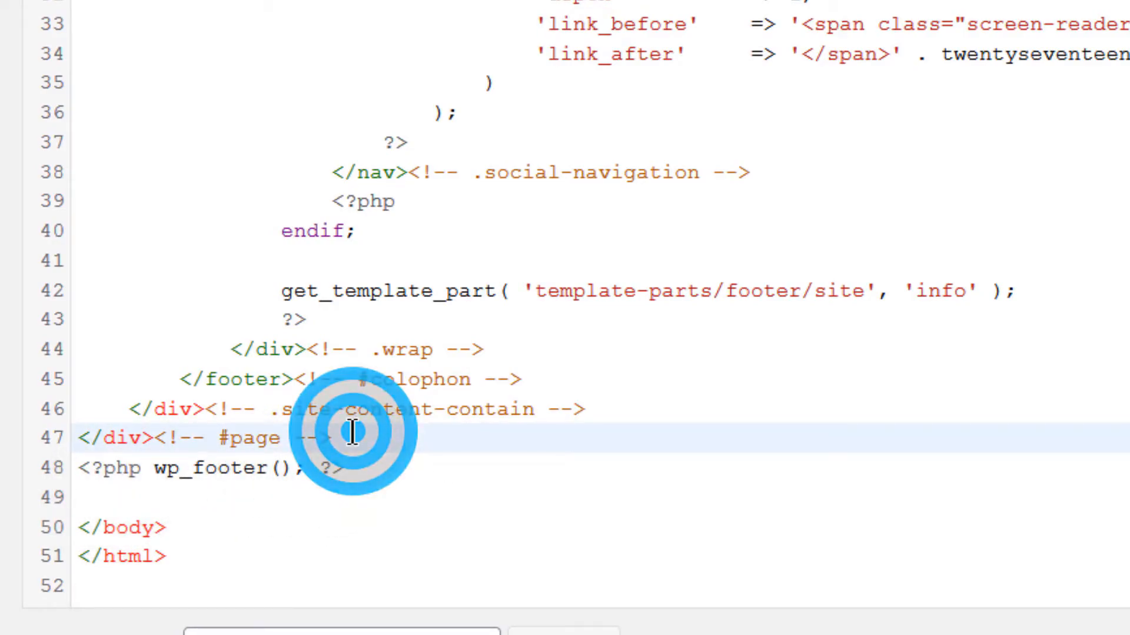
Step: Paste the GetResponse script on a new line before wp_footer and save footer.php
drag(83, 468, 364, 470)
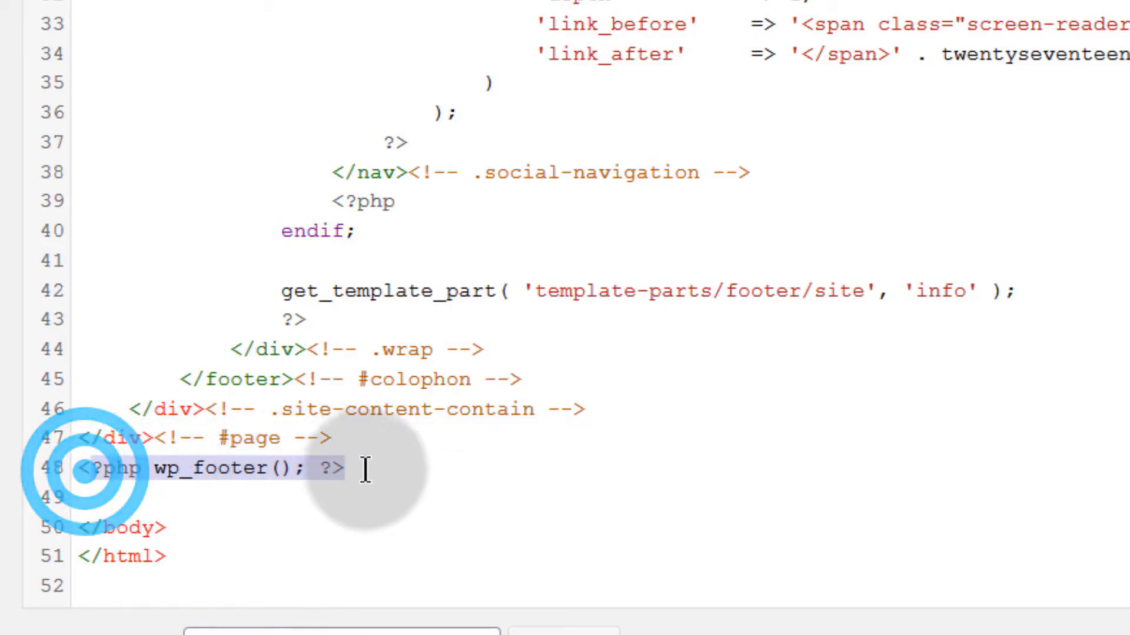
click(353, 434)
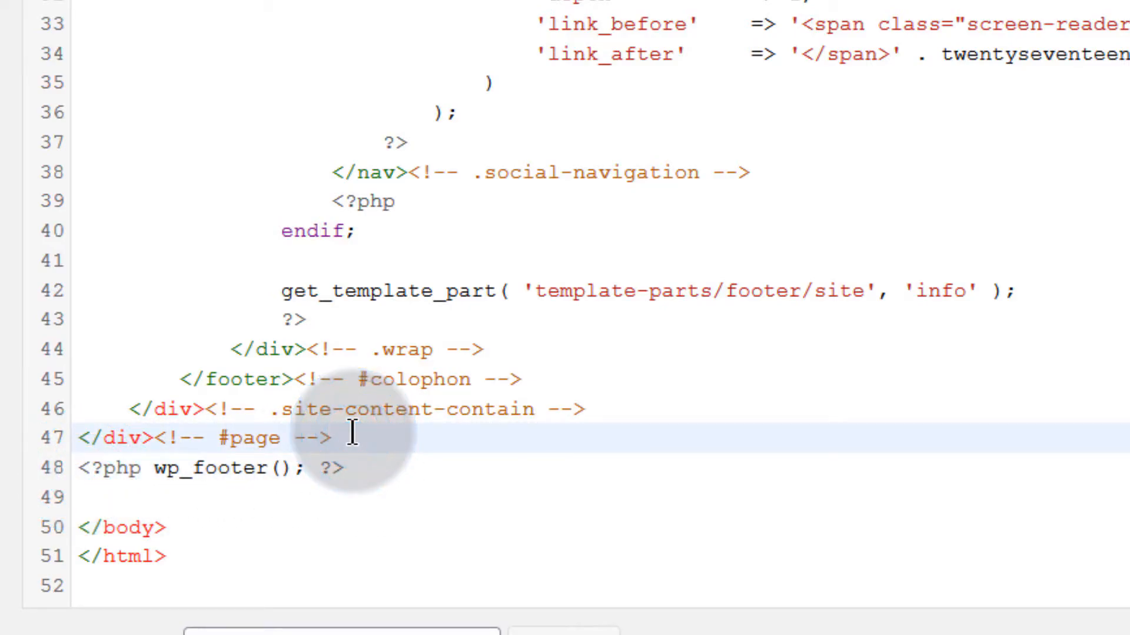
key(Return)
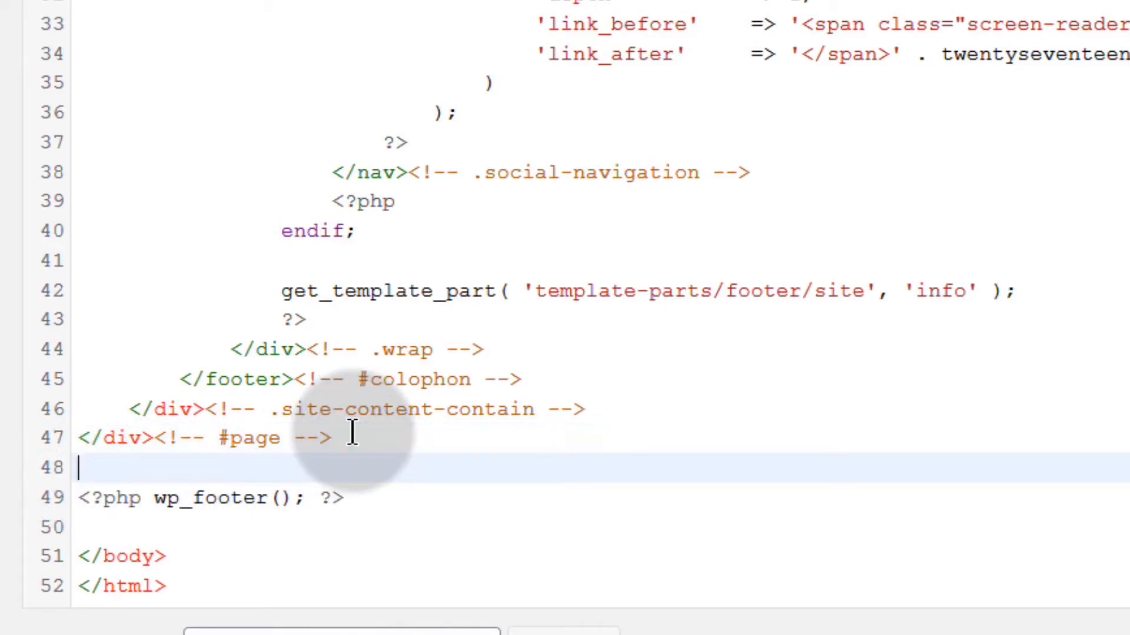
key(ctrl+v)
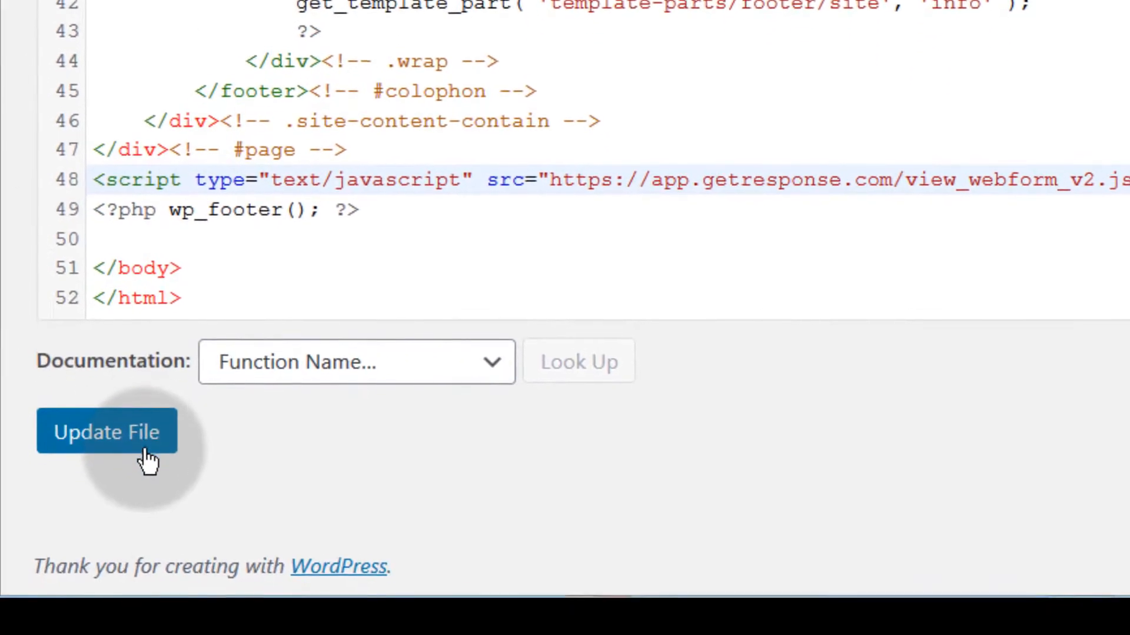
click(130, 437)
drag(66, 424, 294, 426)
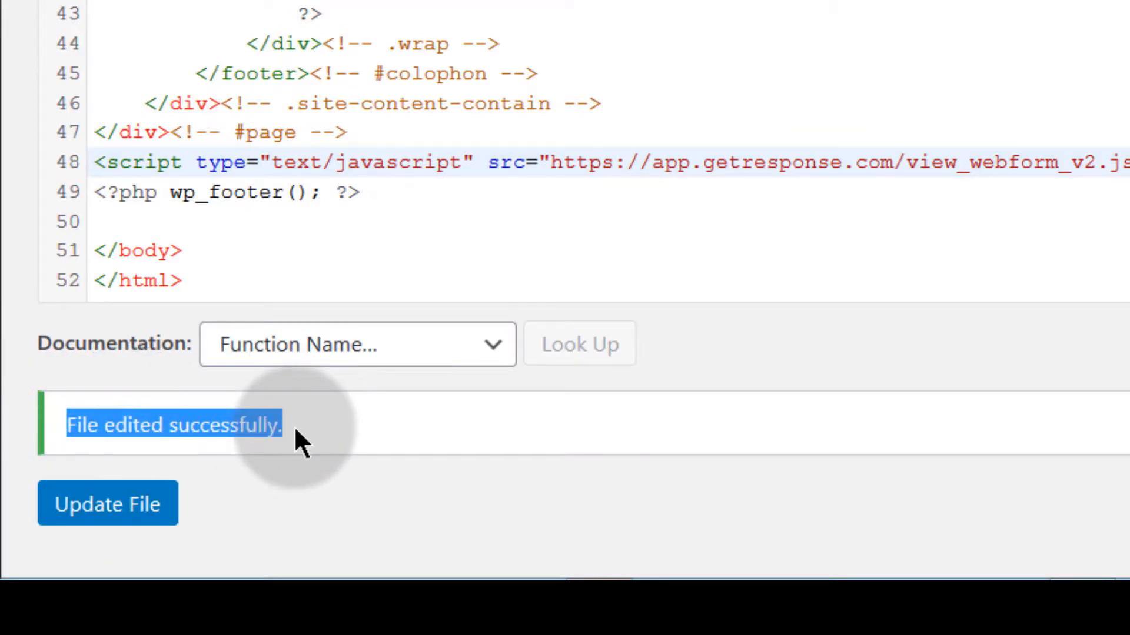
click(283, 478)
Step: Review the saved footer.php, then switch to the site's front page tab
scroll(479, 105, up, 4)
scroll(479, 103, down, 6)
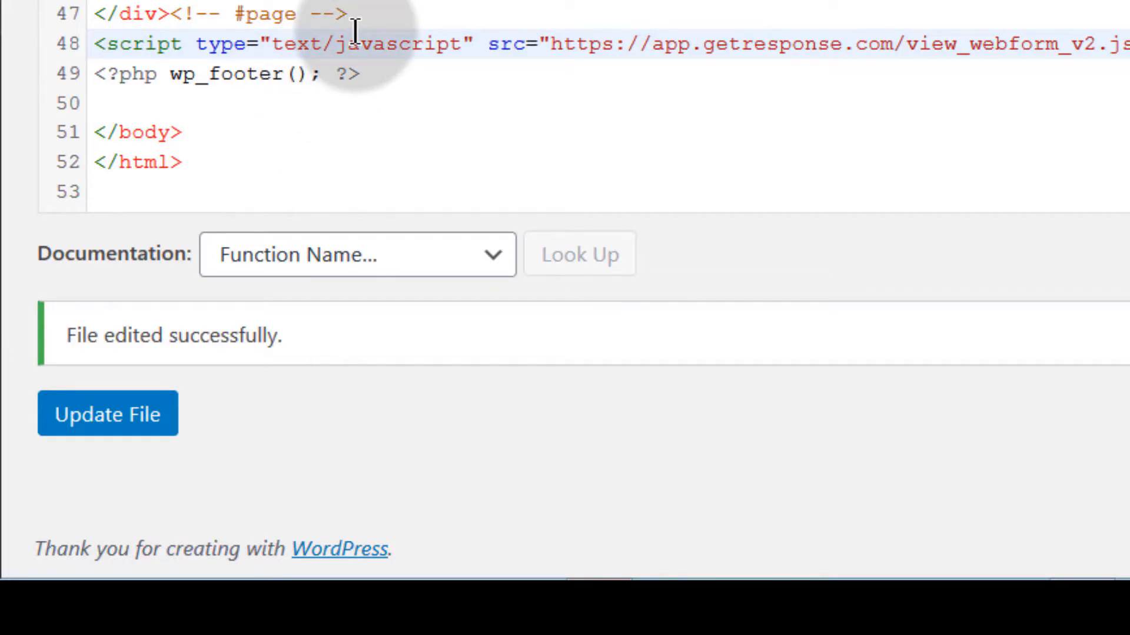
scroll(304, 88, up, 9)
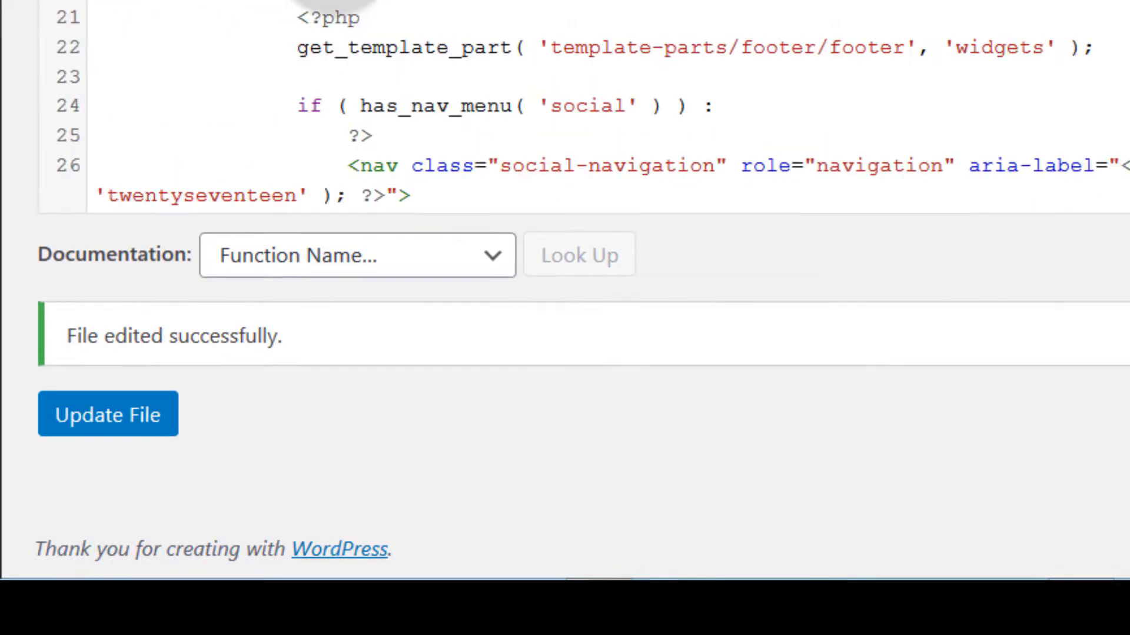
scroll(360, 184, down, 9)
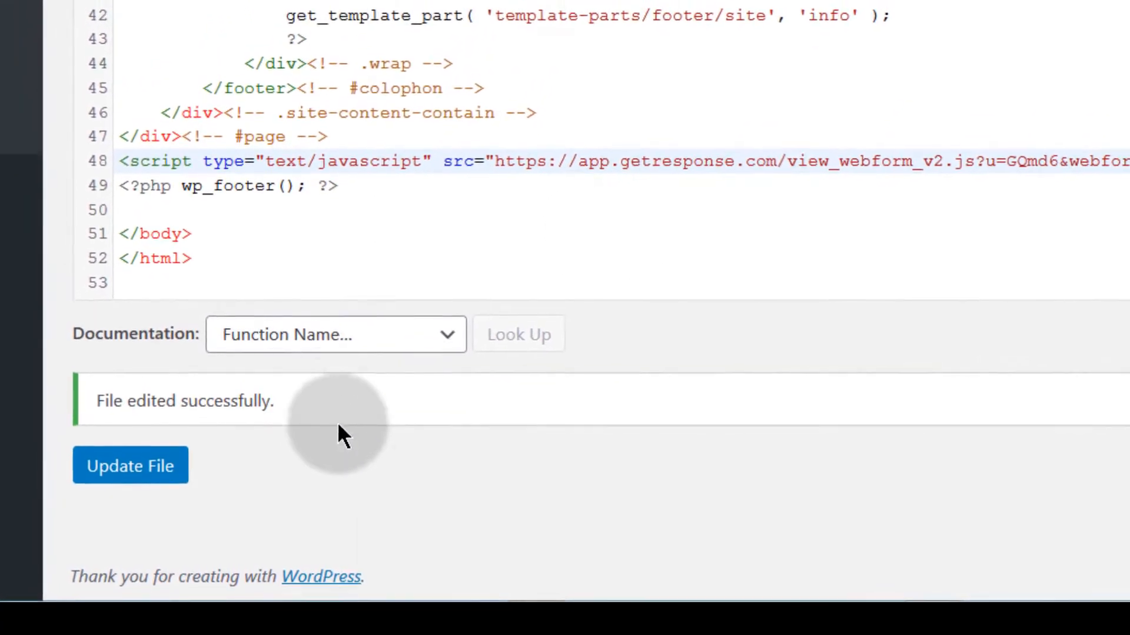
scroll(280, 40, up, 5)
scroll(233, 85, down, 5)
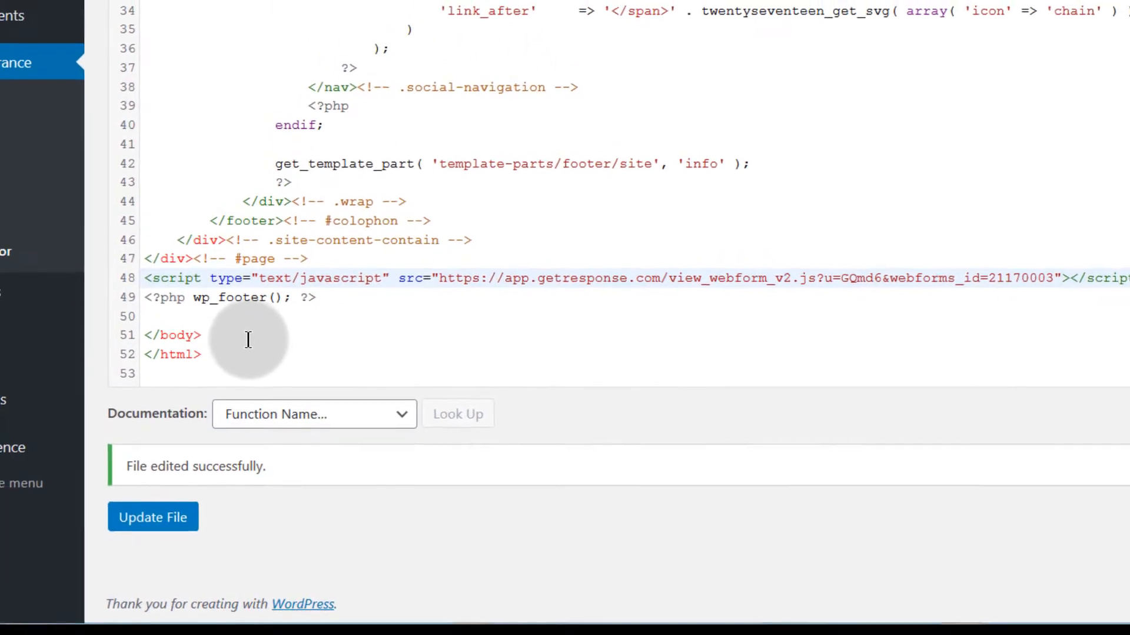
scroll(250, 344, up, 8)
scroll(255, 365, down, 8)
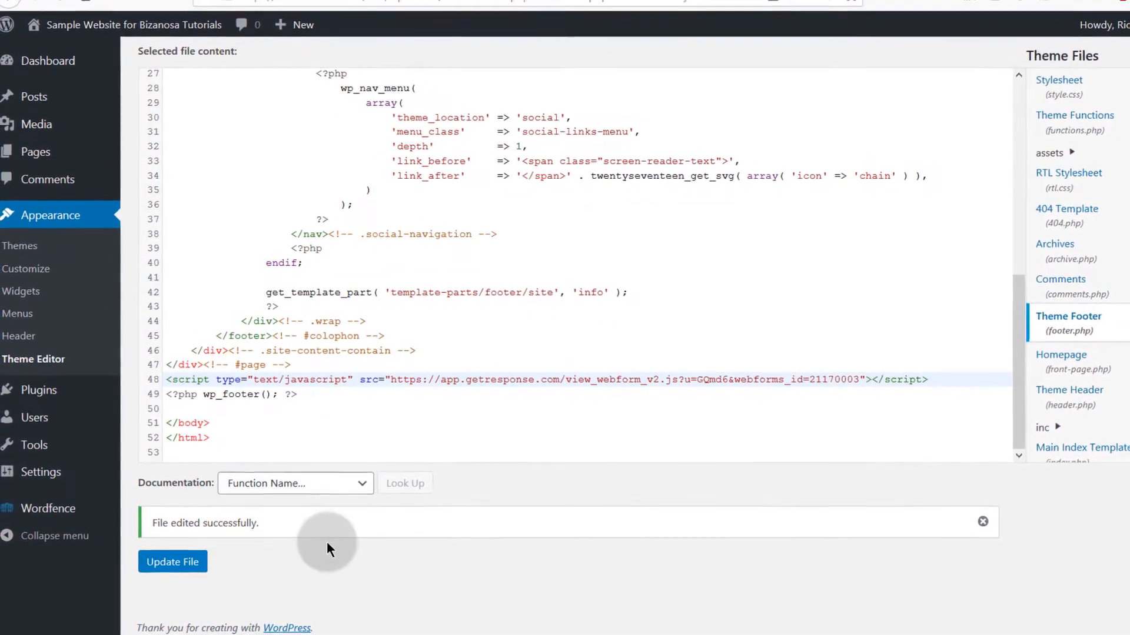
click(239, 1)
Step: Change the Exit Popup display frequency from 7 days to Always, then save and publish
click(70, 8)
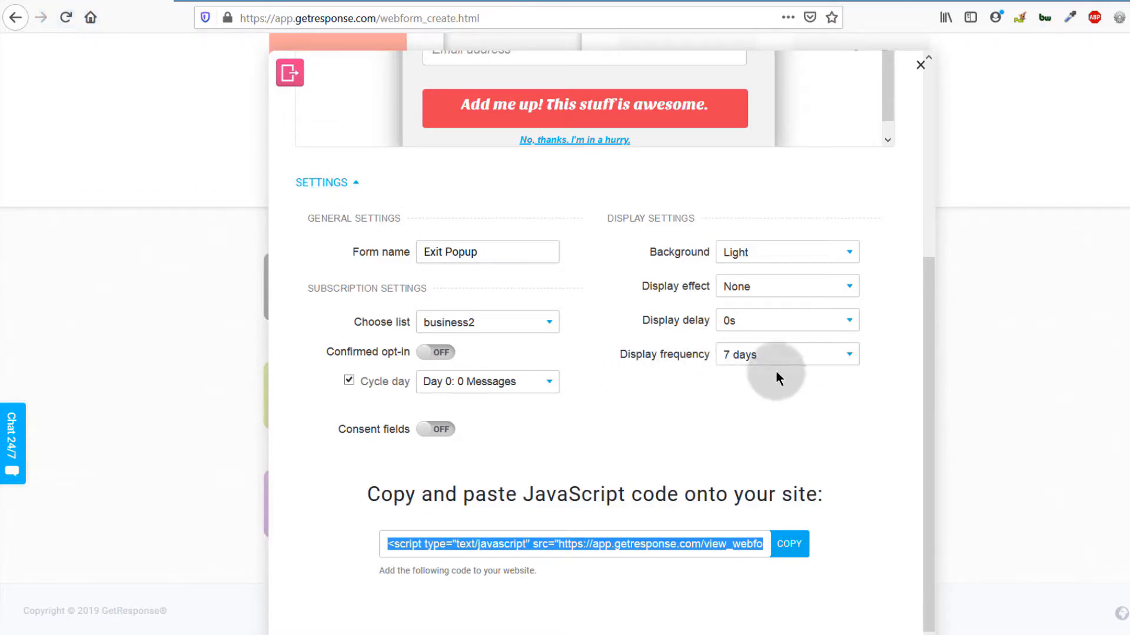
click(780, 356)
click(746, 373)
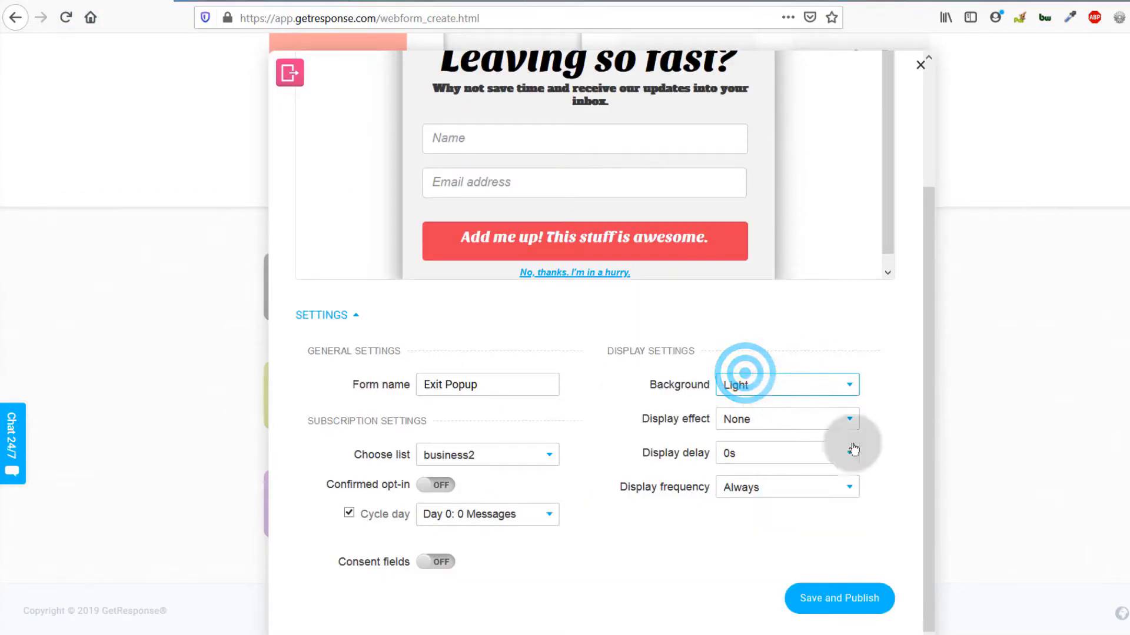
click(847, 597)
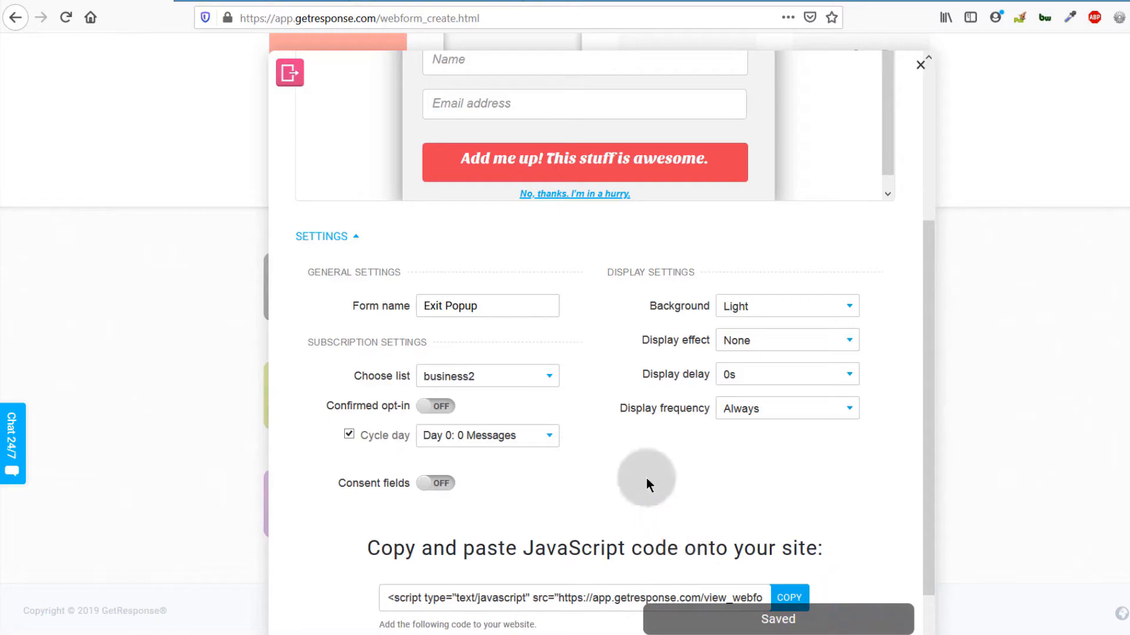
click(250, 1)
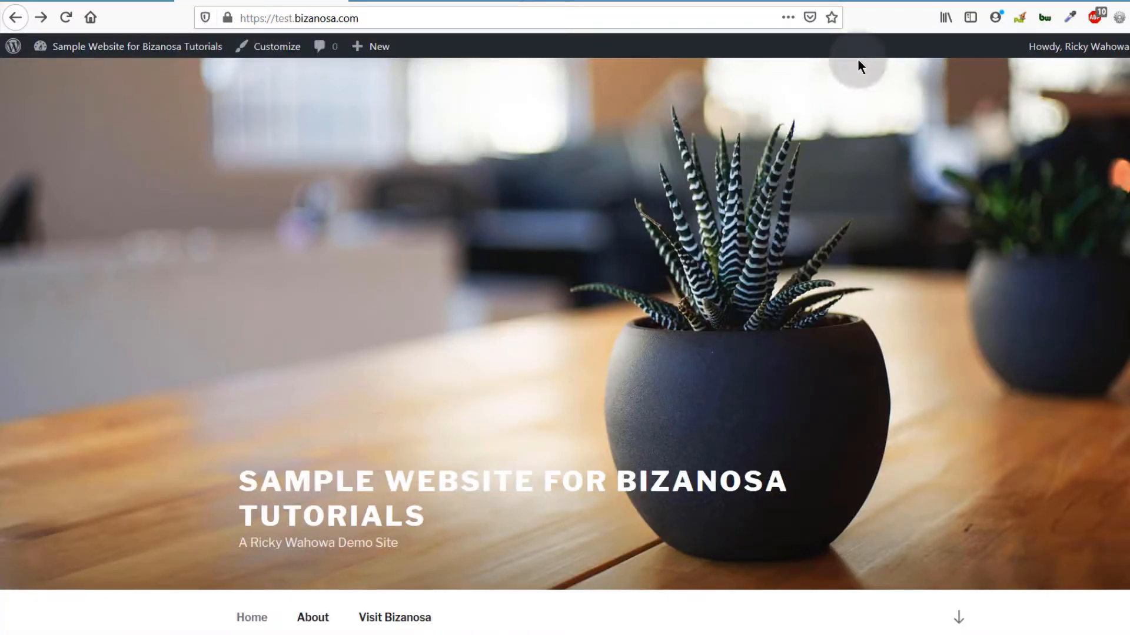
Step: Trigger the Leaving so fast? exit popup on the site and close it
mouse_move(1126, 1)
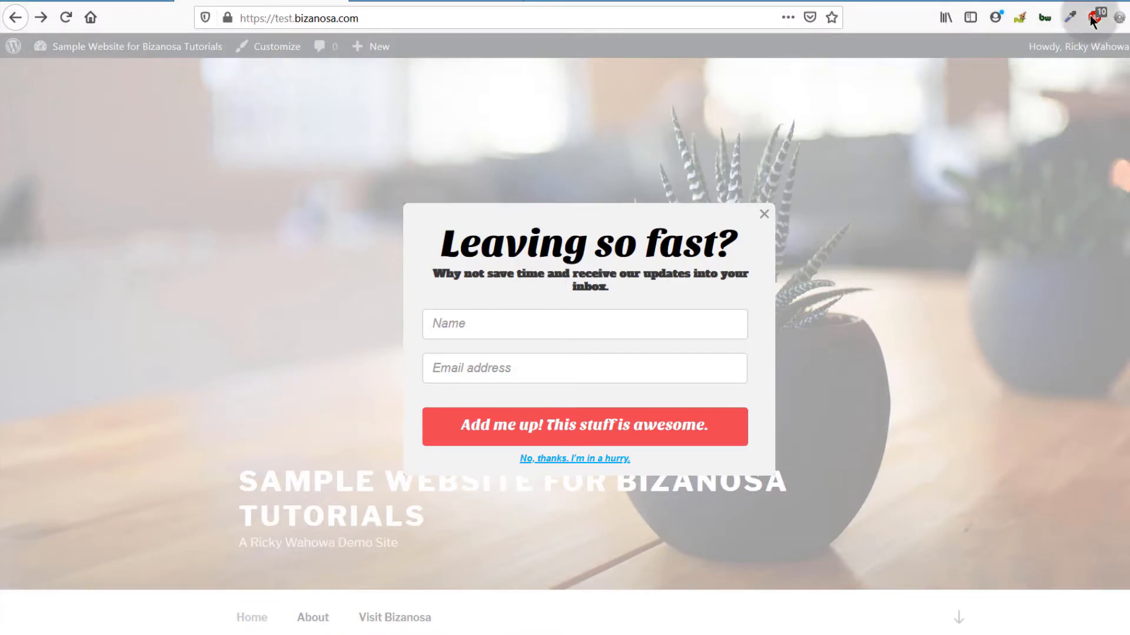
click(764, 213)
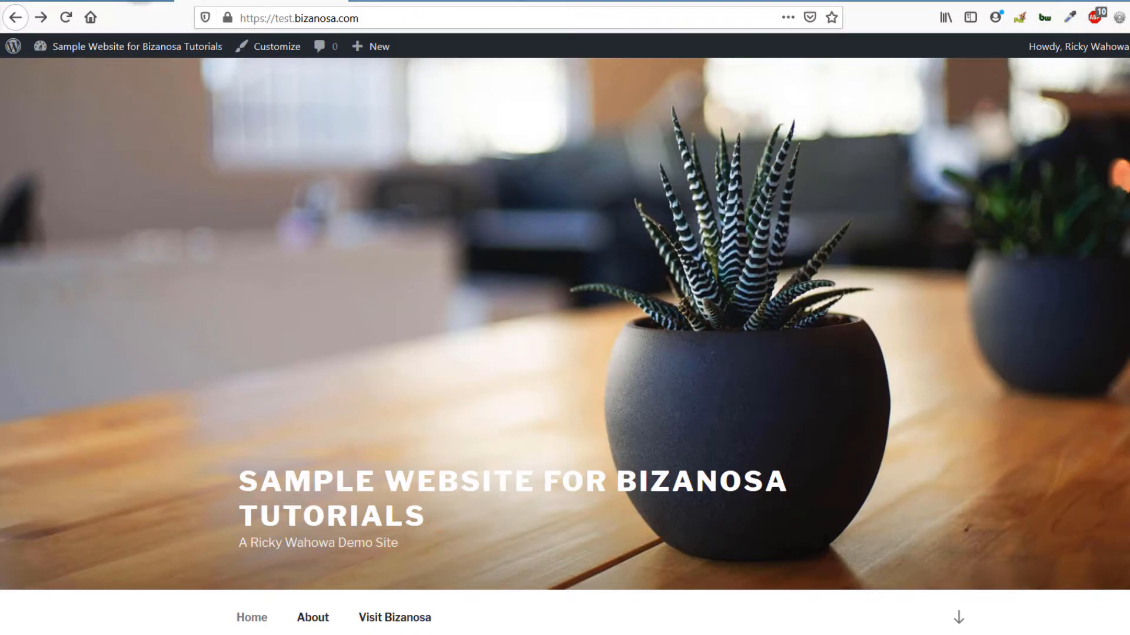
click(100, 2)
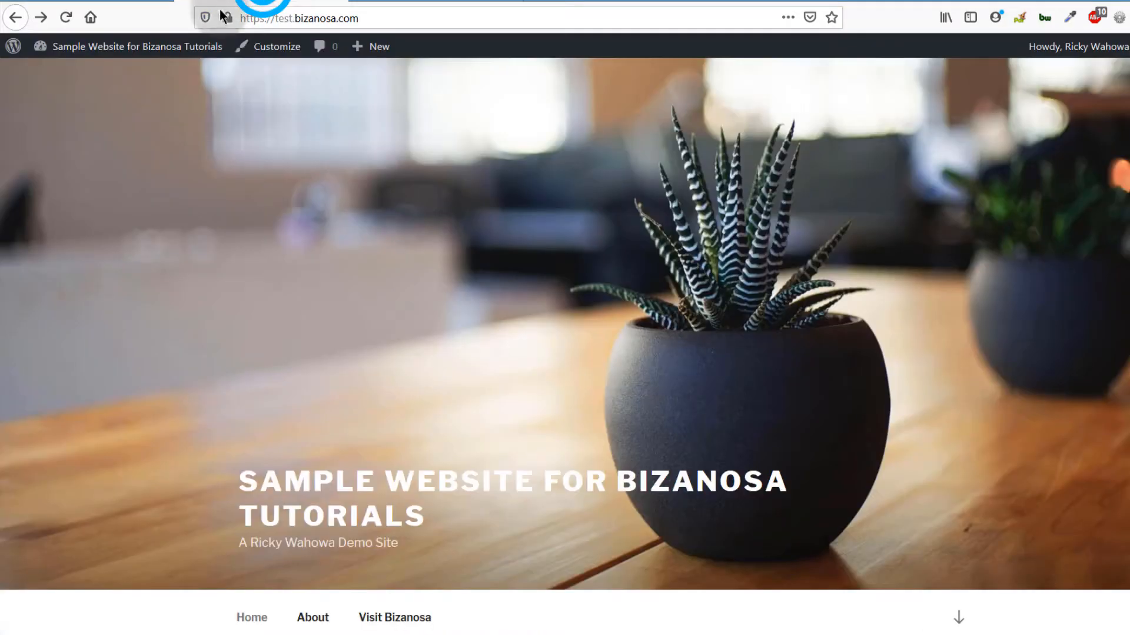
Step: Copy the site's web address from the address bar
click(277, 17)
right_click(277, 16)
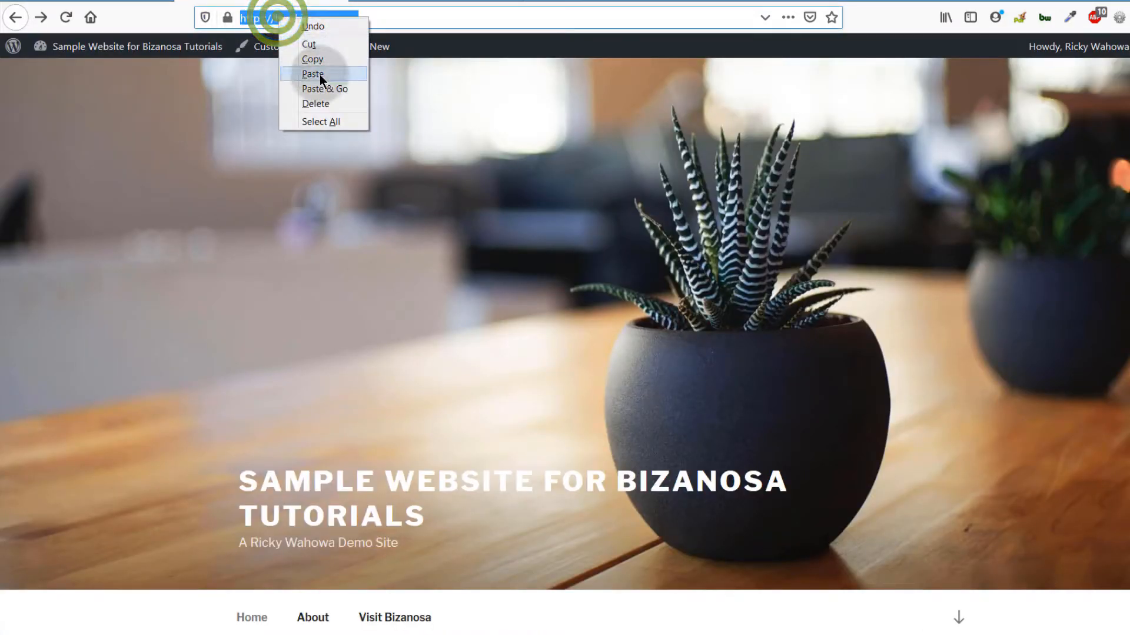
click(320, 60)
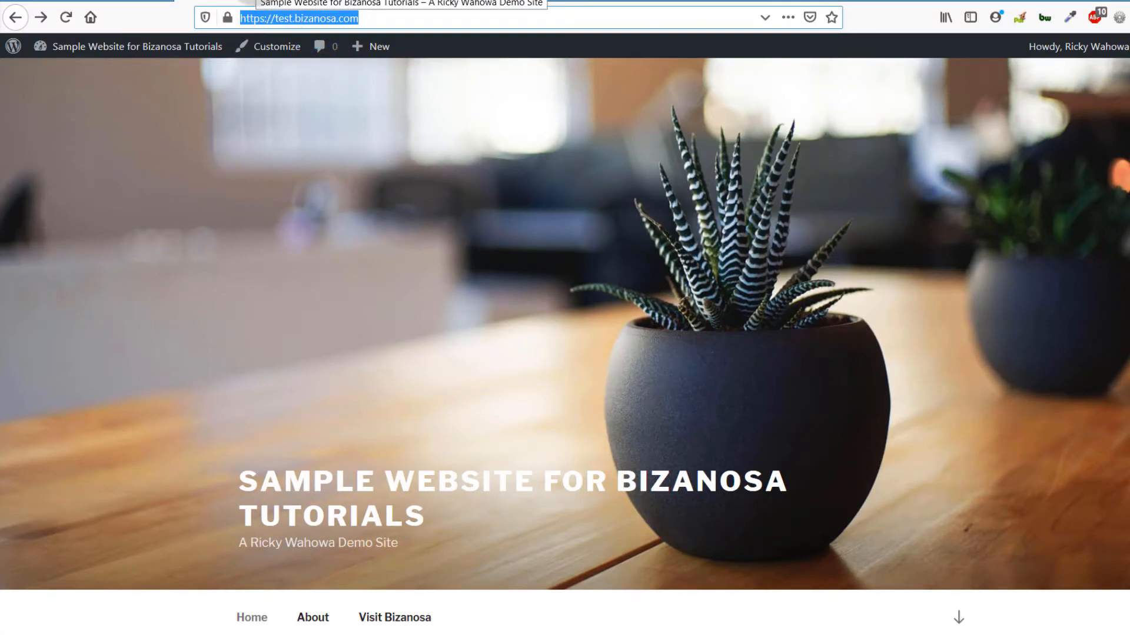
Step: Load the copied site address in a private window and close the exit popup that appears
key(ctrl+shift+p)
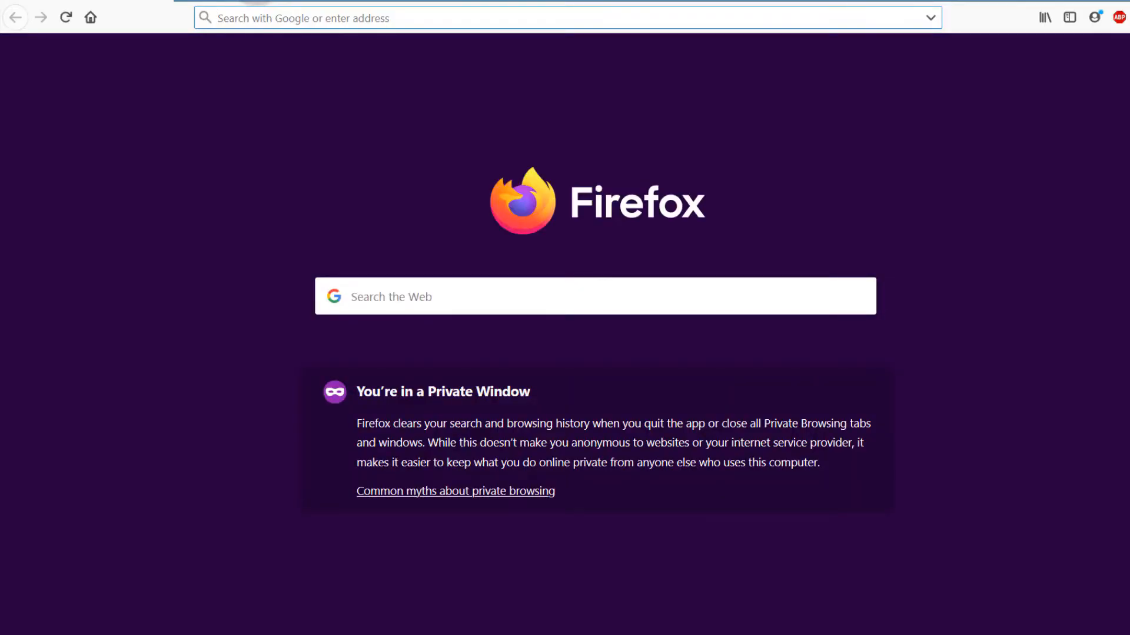
key(ctrl+v)
key(Return)
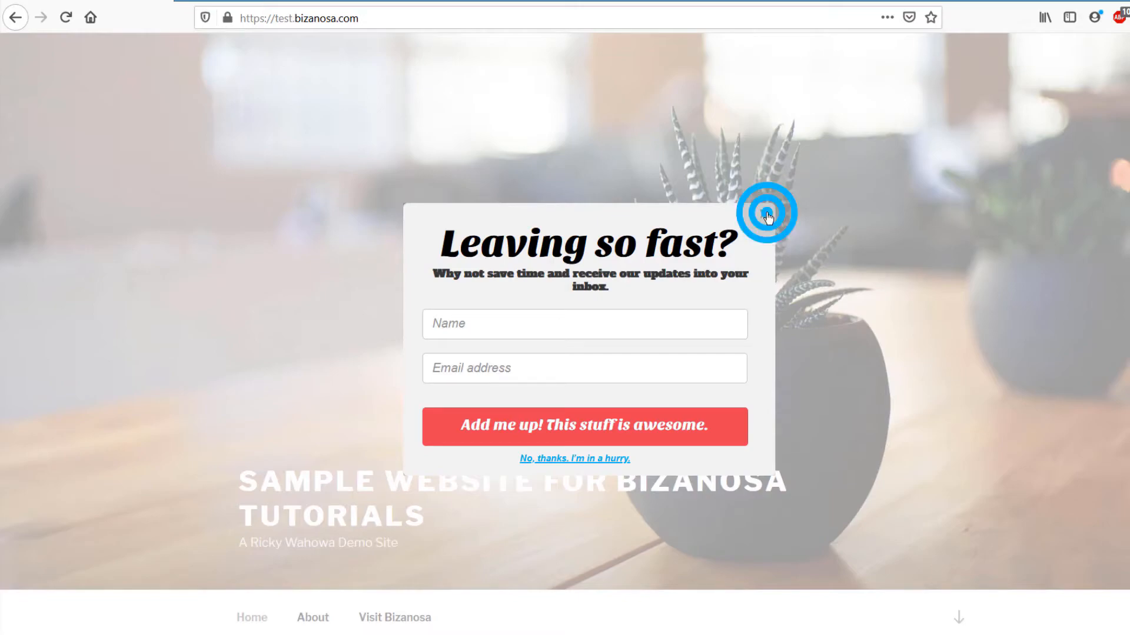
click(765, 215)
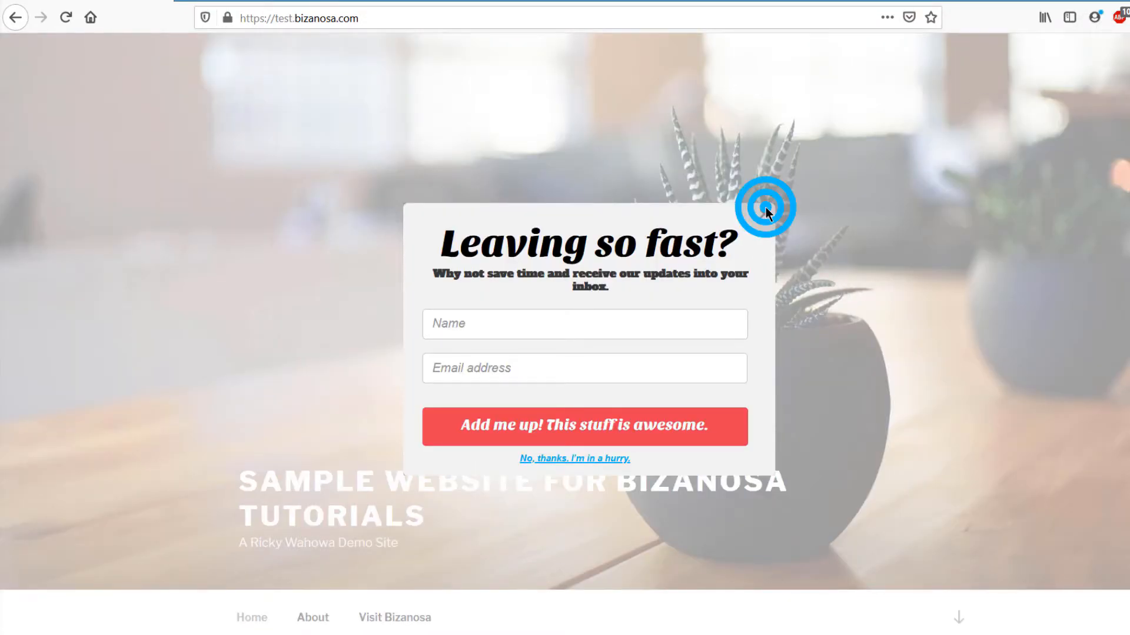
click(765, 214)
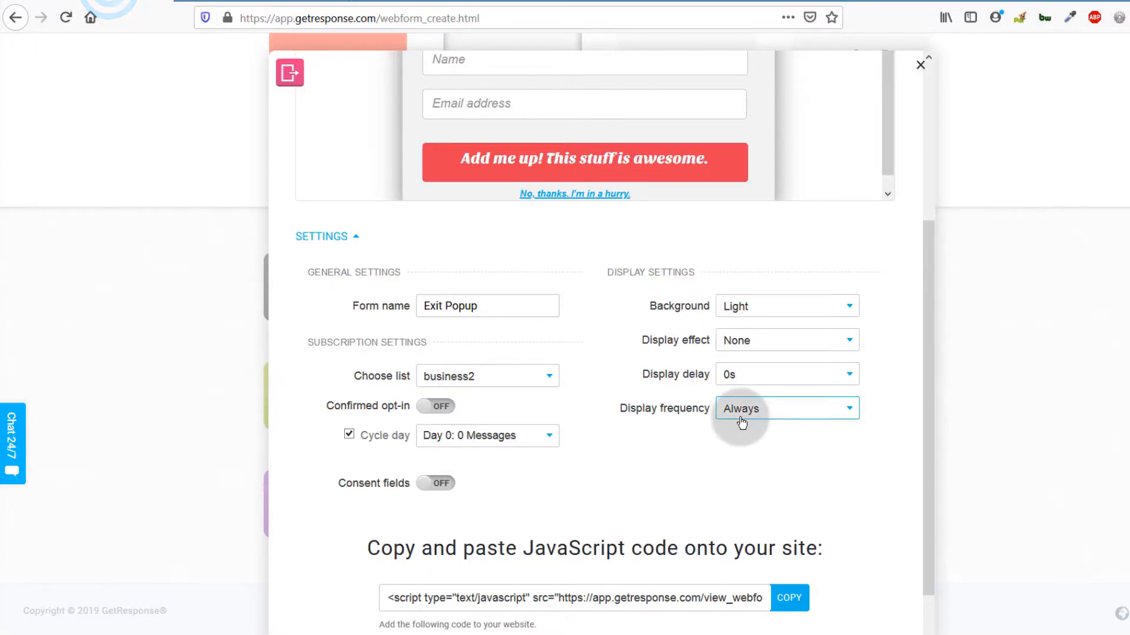
Step: Verify the Exit Popup display frequency is still Always, then return to the footer.php editor
click(745, 408)
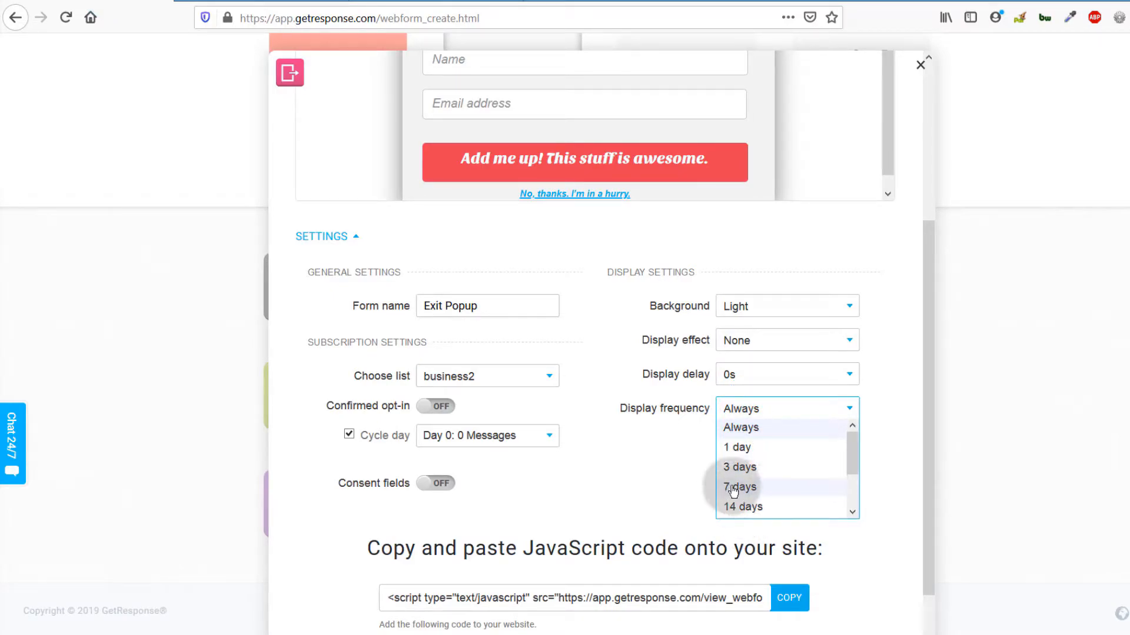
click(609, 488)
click(368, 49)
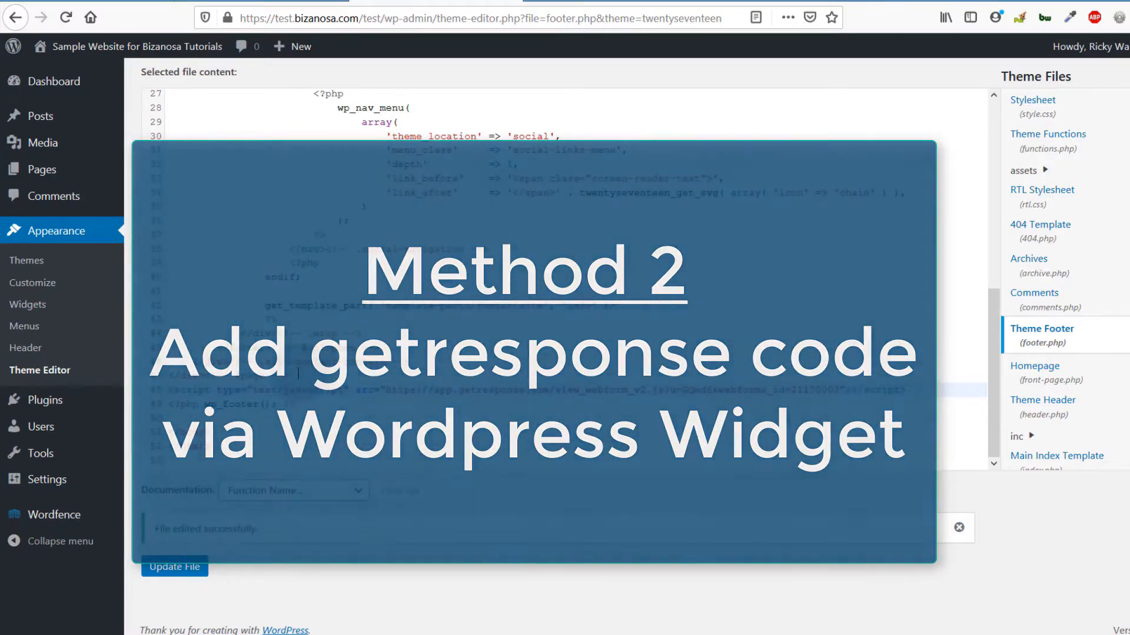
Step: Delete the GetResponse script line from footer.php, leaving wp_footer on line 48, and save
drag(291, 375, 168, 405)
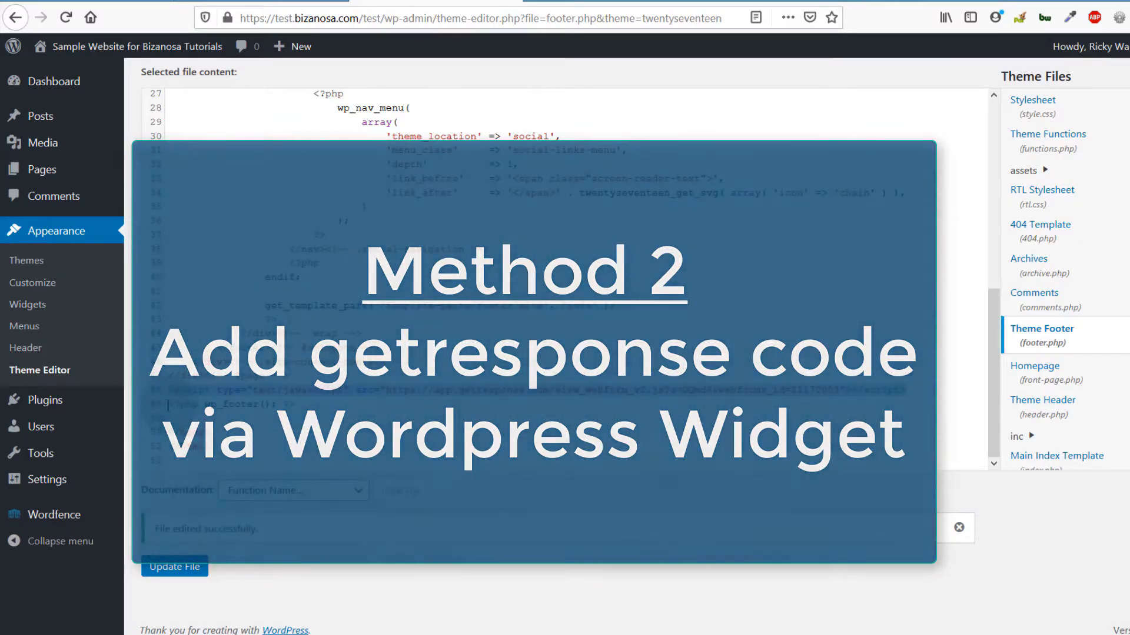
key(BackSpace)
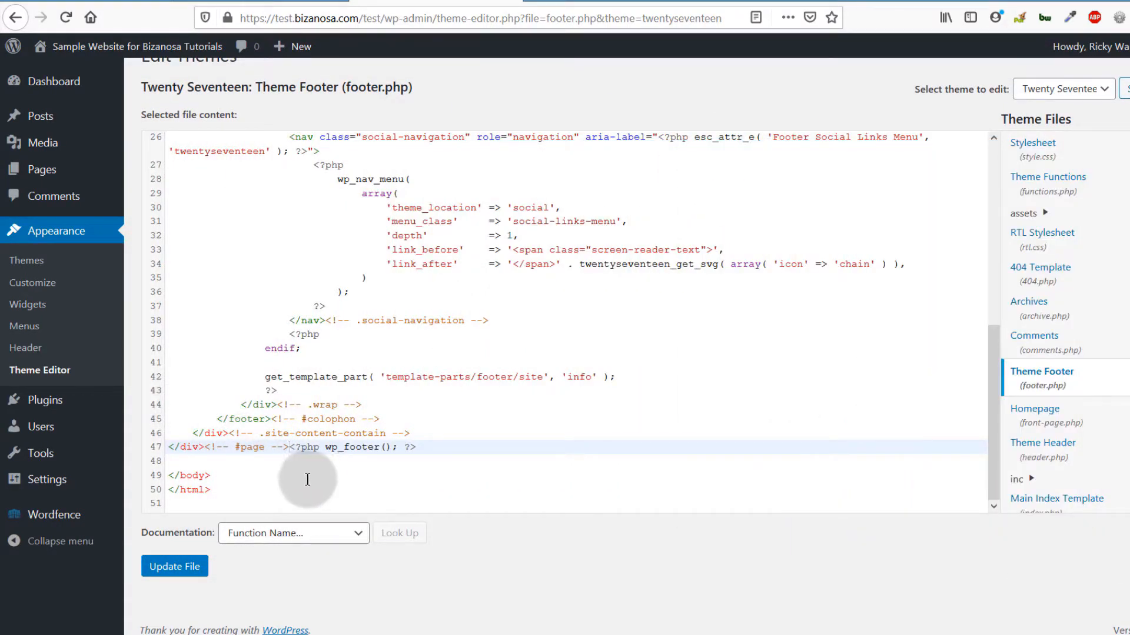
key(Return)
click(175, 567)
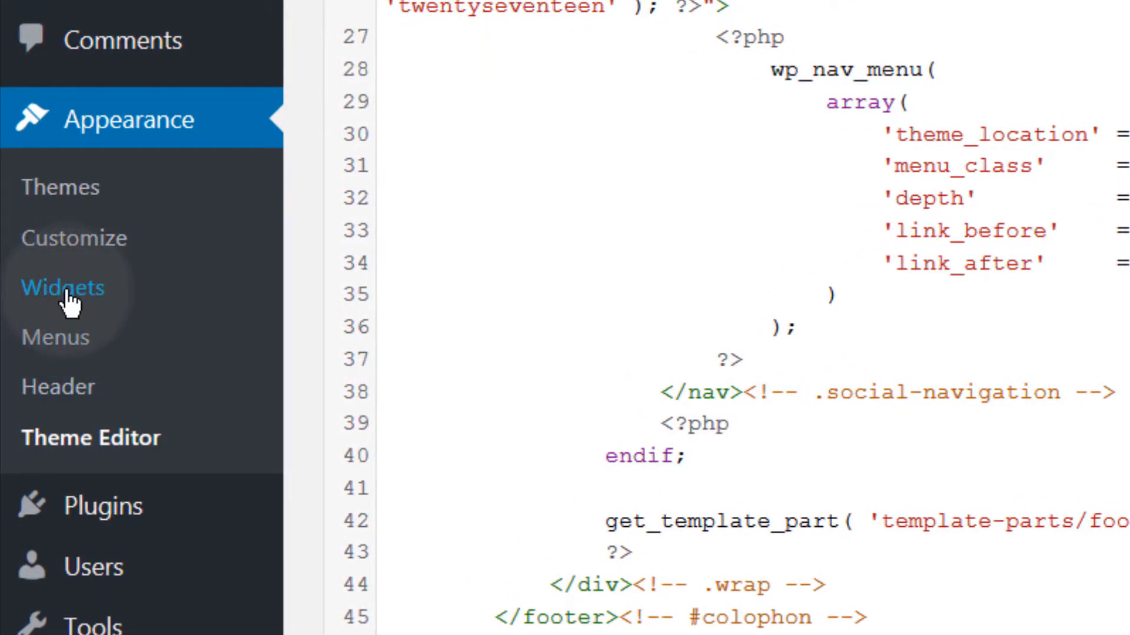
Step: On the Widgets screen, drag a Custom HTML widget into Footer 1 below Text and expand it
click(39, 289)
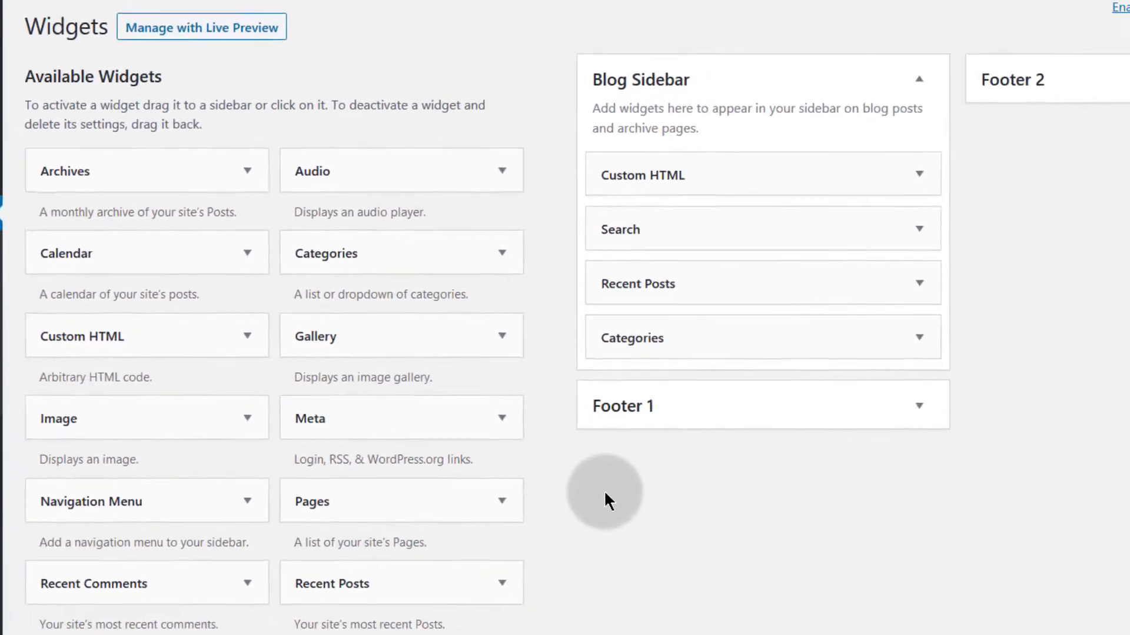
scroll(612, 294, up, 3)
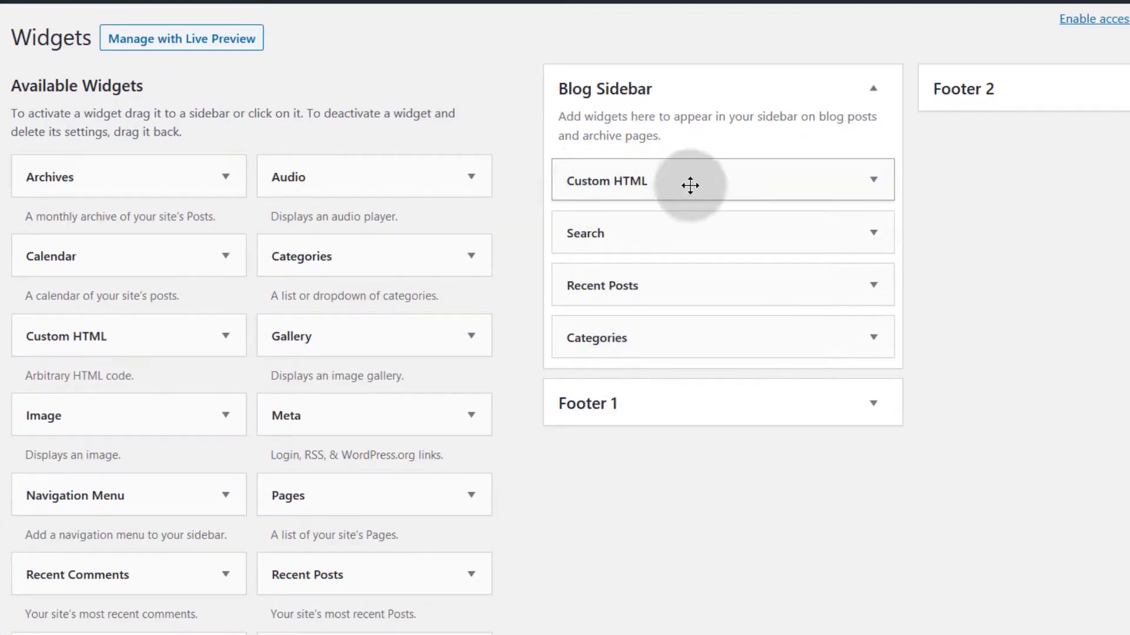
drag(83, 334, 620, 347)
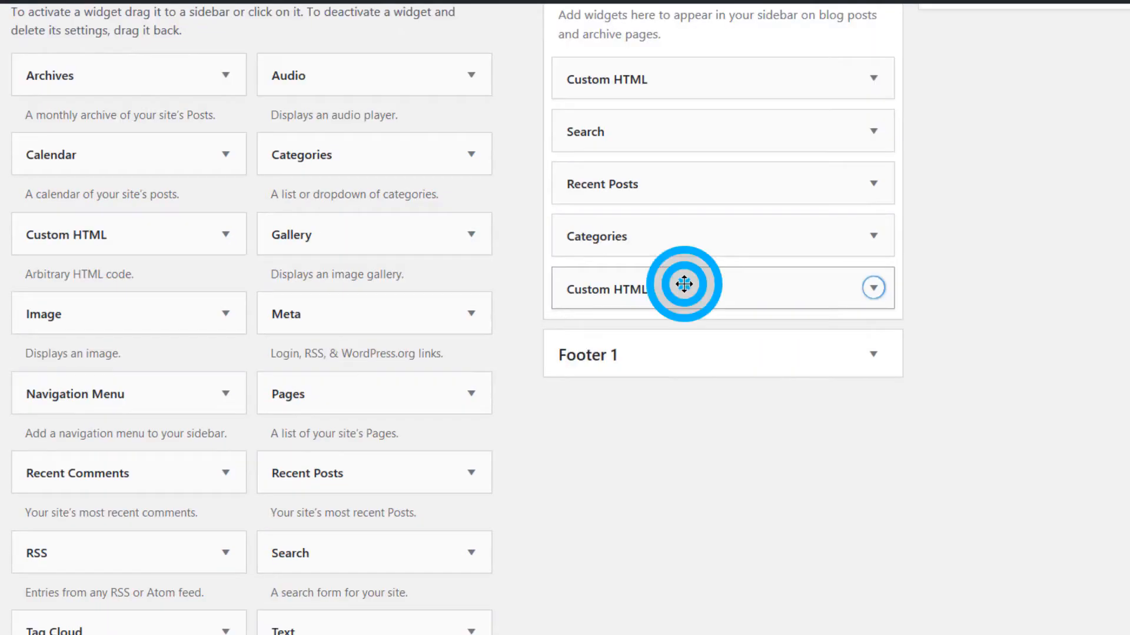
drag(683, 284, 683, 476)
click(873, 427)
Step: Paste the GetResponse embed script into the Custom HTML widget content, save it, and open the live site
scroll(672, 475, down, 5)
click(556, 288)
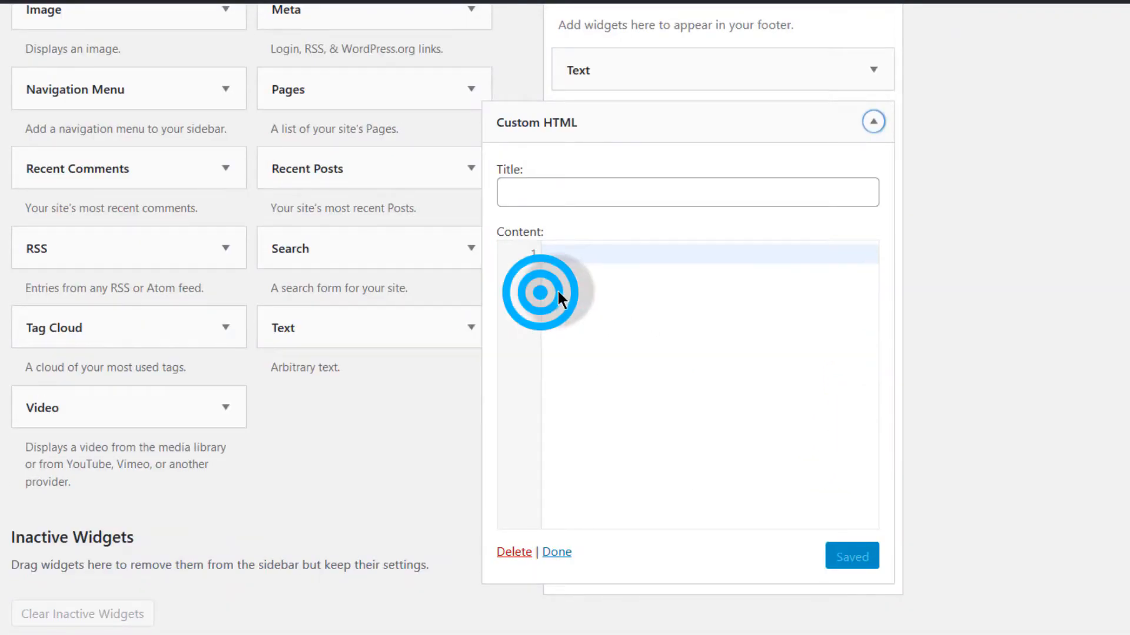
right_click(558, 287)
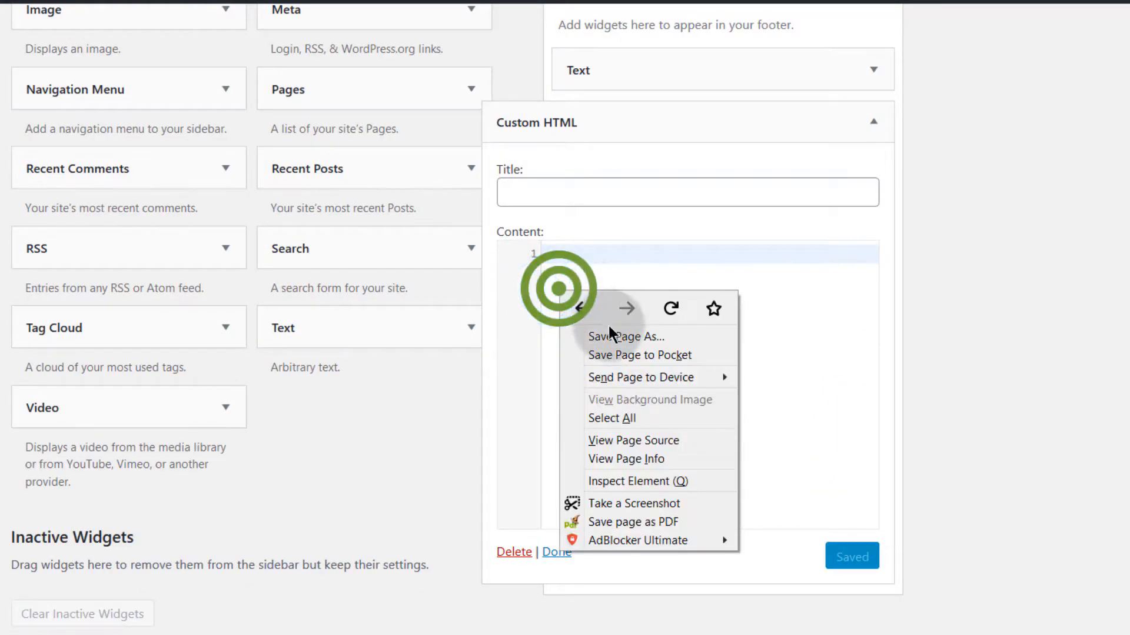
click(783, 375)
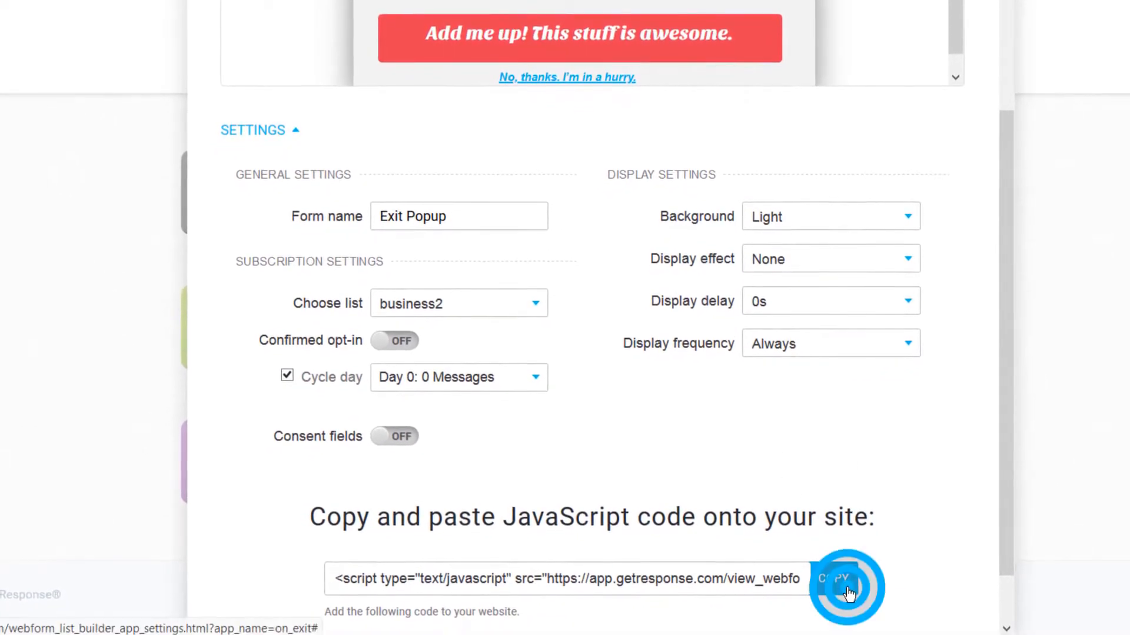
click(842, 600)
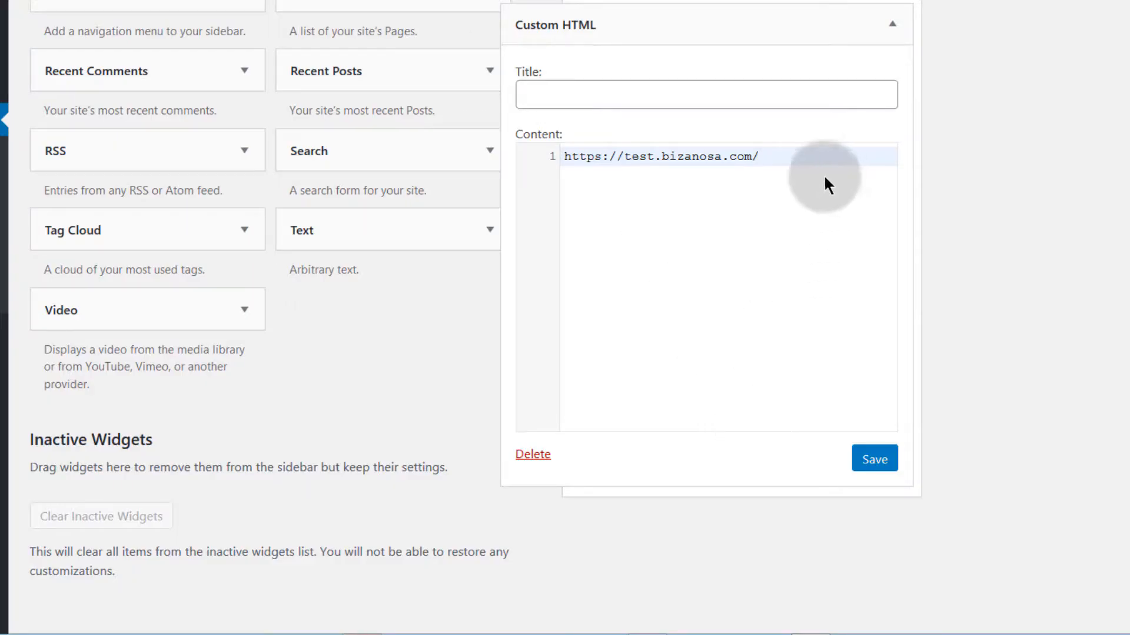
drag(789, 144, 655, 150)
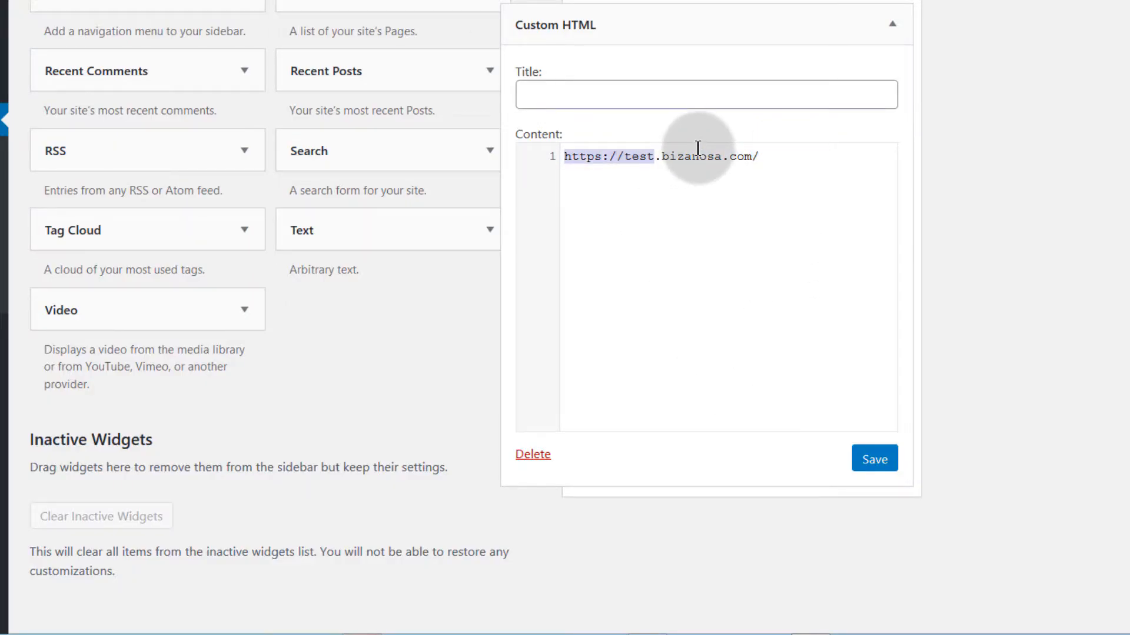
key(ctrl+v)
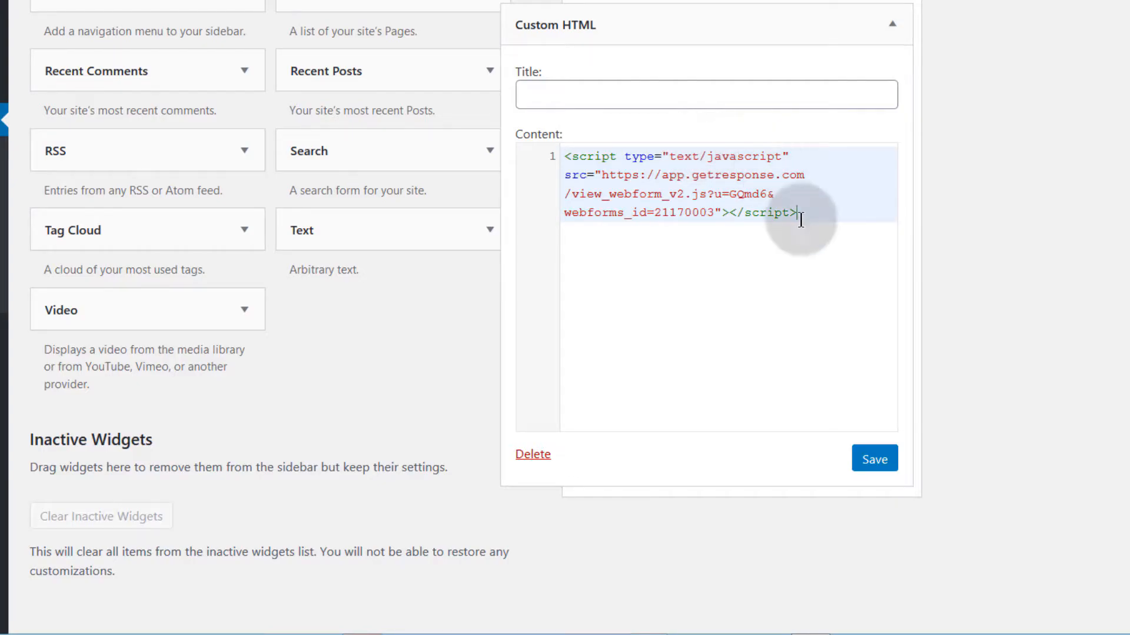
click(874, 460)
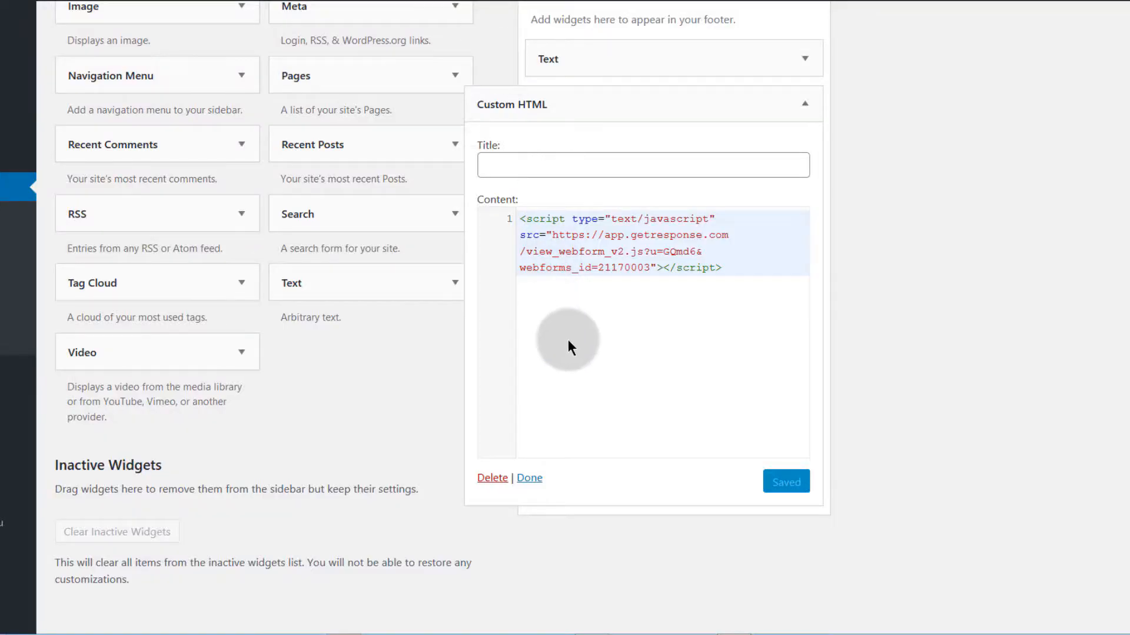
click(786, 482)
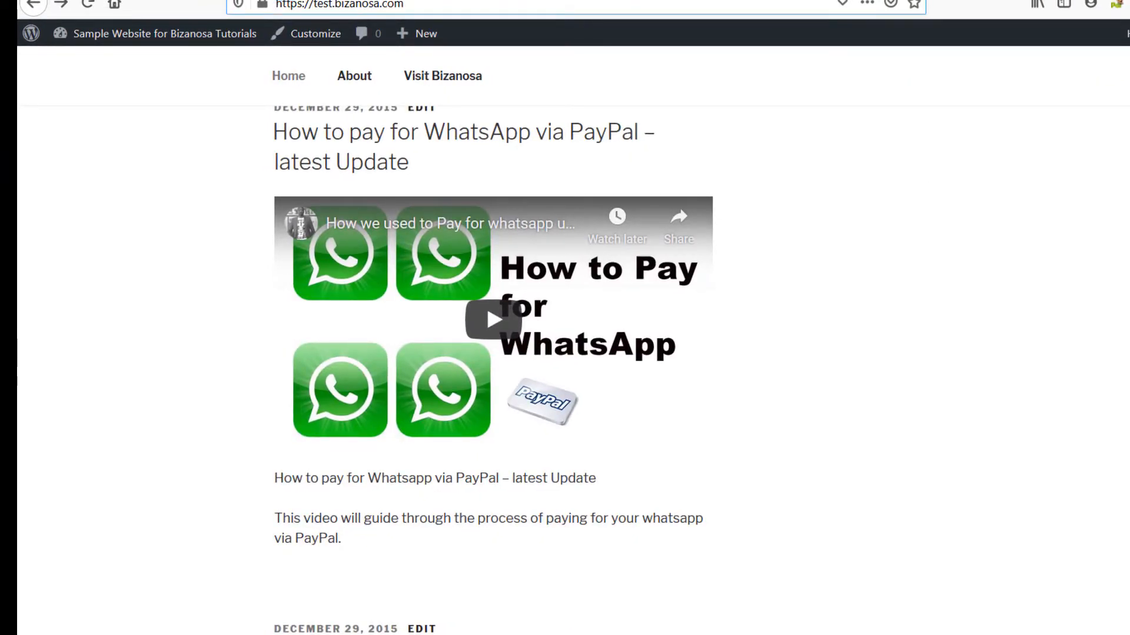
Step: Load test.bizanosa.com in a private window and dismiss the 'Leaving so fast?' exit popup
key(ctrl+shift+p)
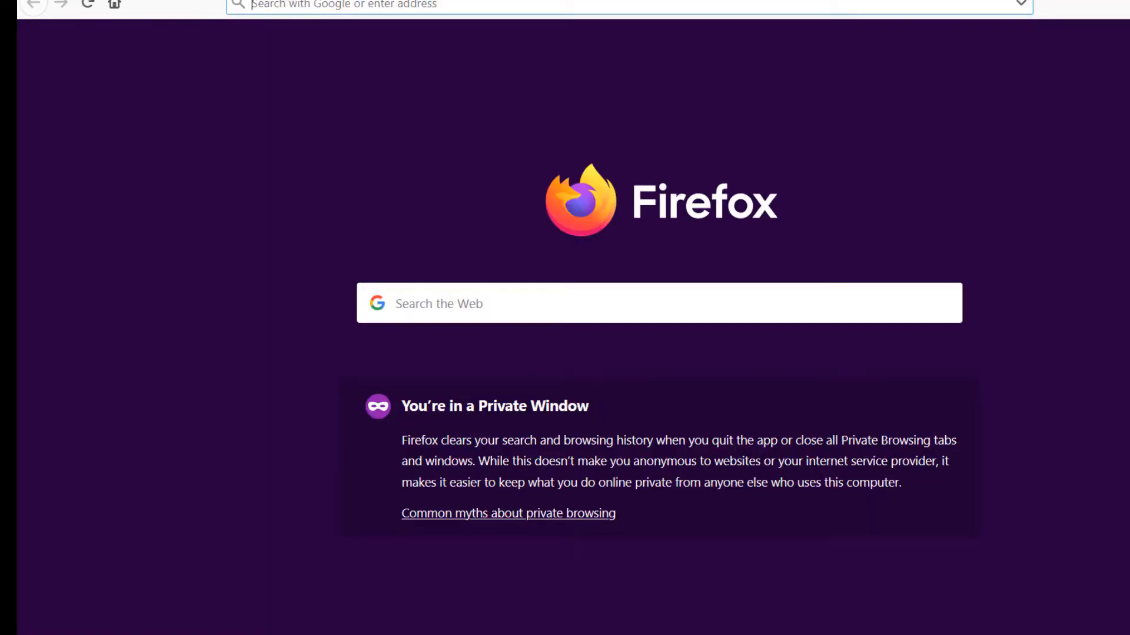
key(ctrl+v)
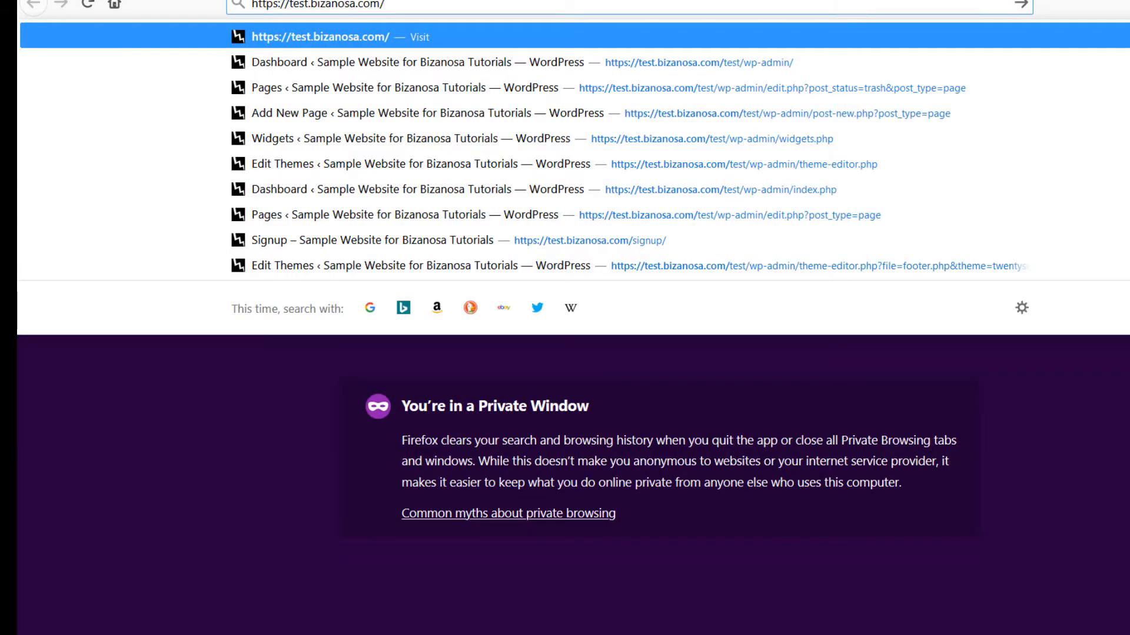
key(Return)
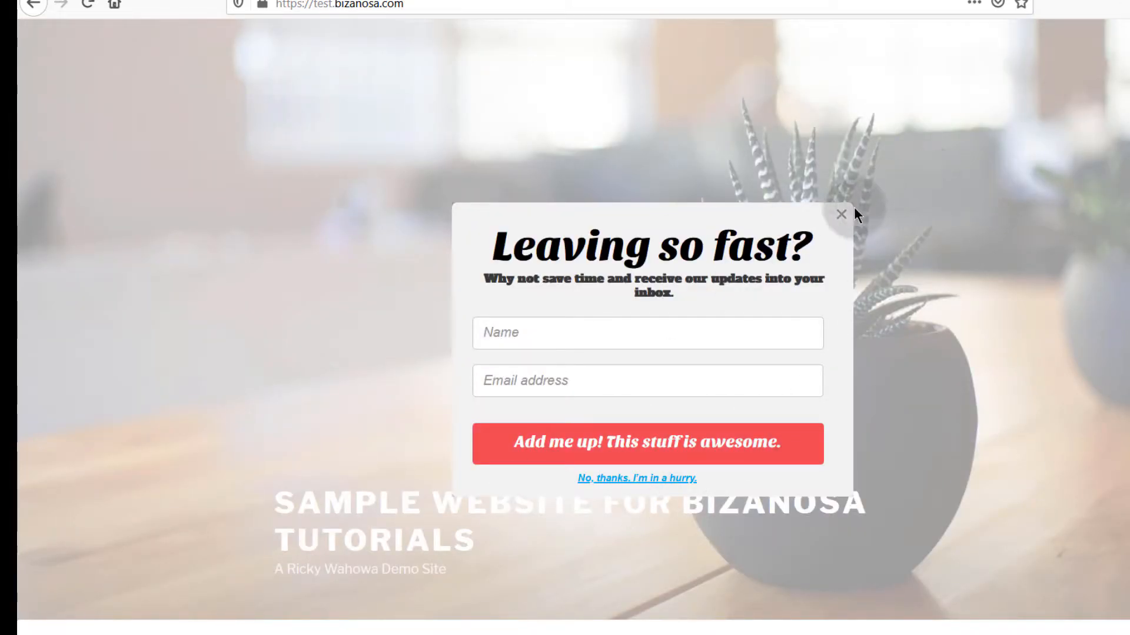
click(840, 215)
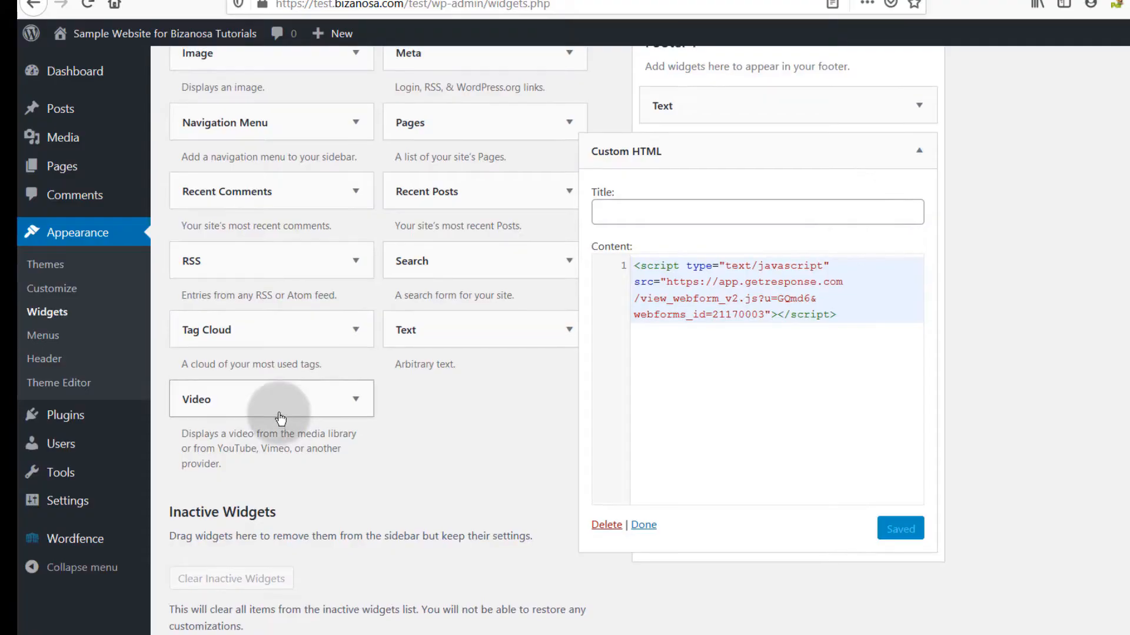
scroll(294, 383, up, 3)
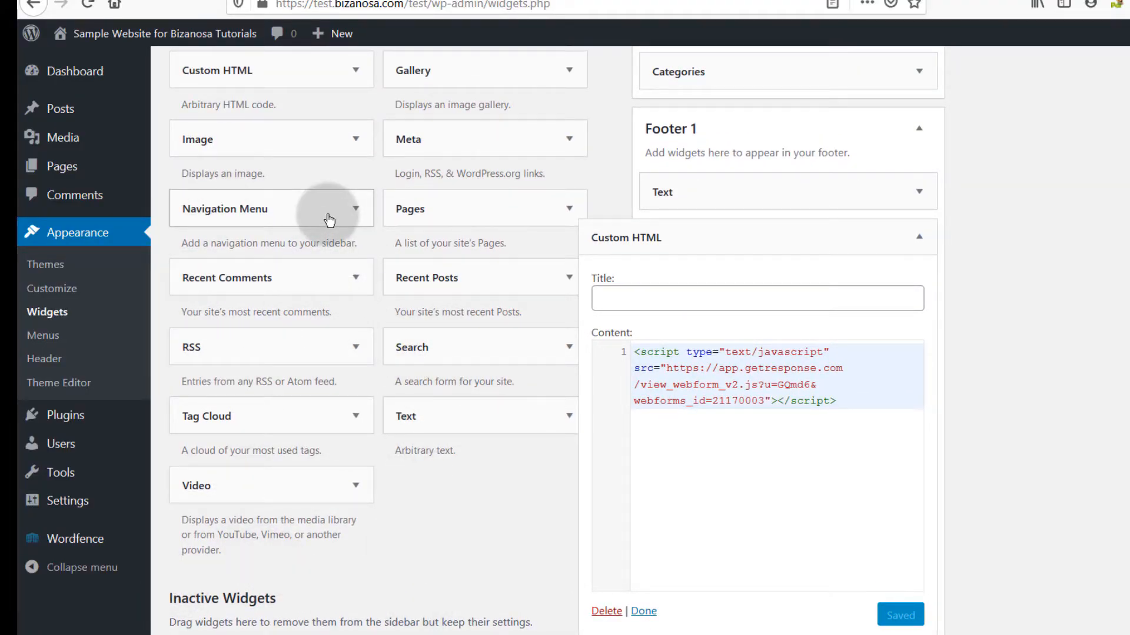
Step: Close GetResponse's finished Create Exit Popup editor and browse the Create Form page
click(920, 241)
click(919, 236)
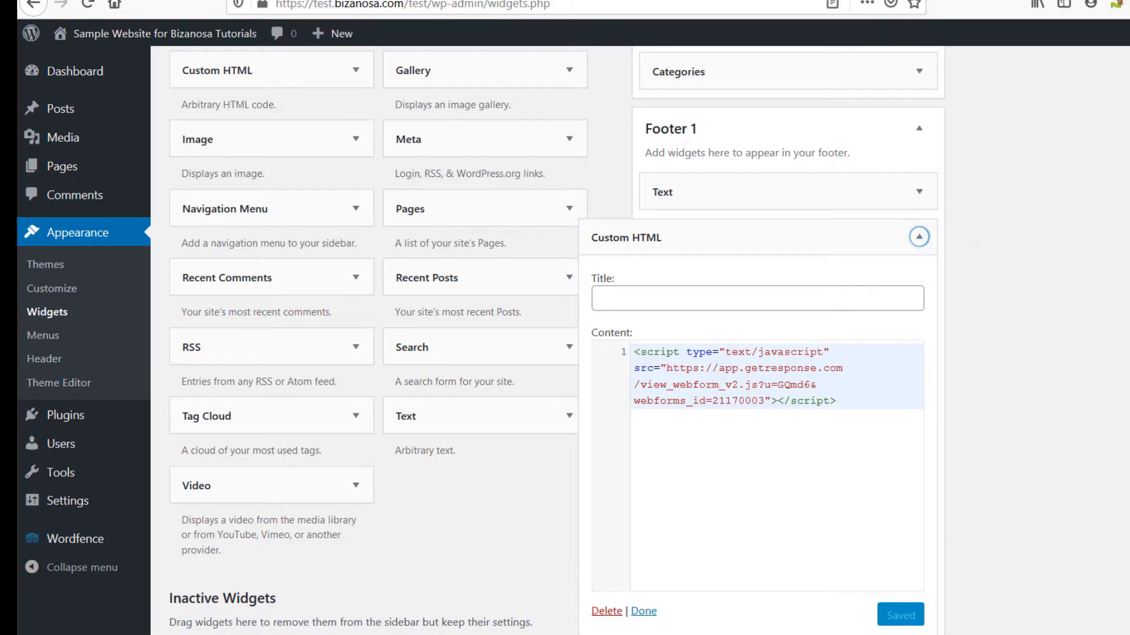
click(200, 1)
scroll(774, 452, up, 4)
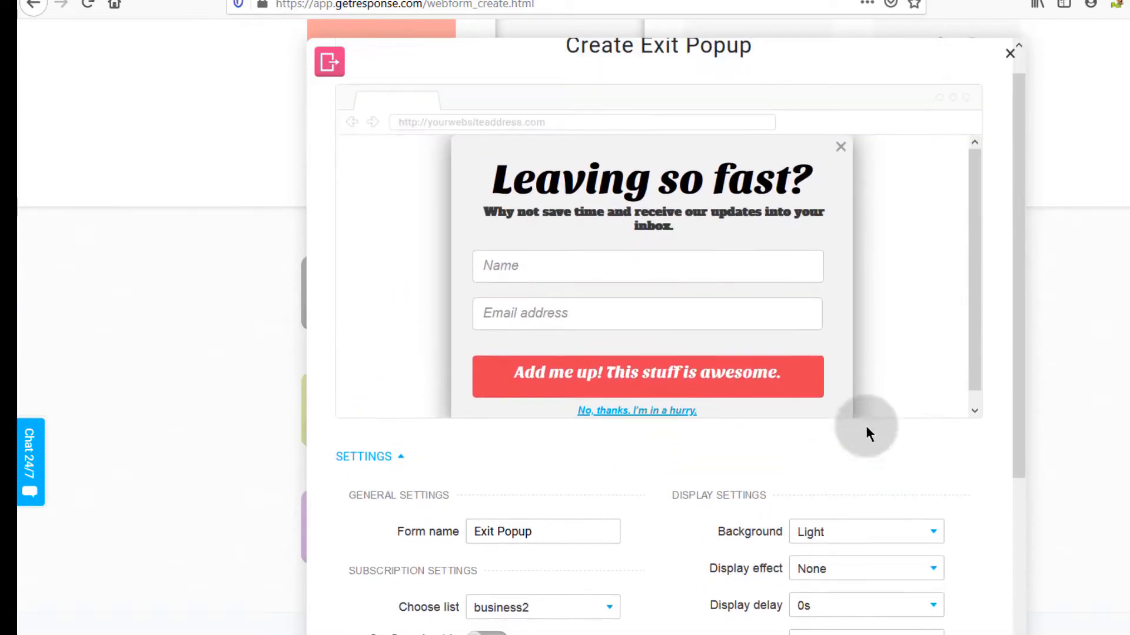
scroll(866, 429, up, 1)
click(1008, 56)
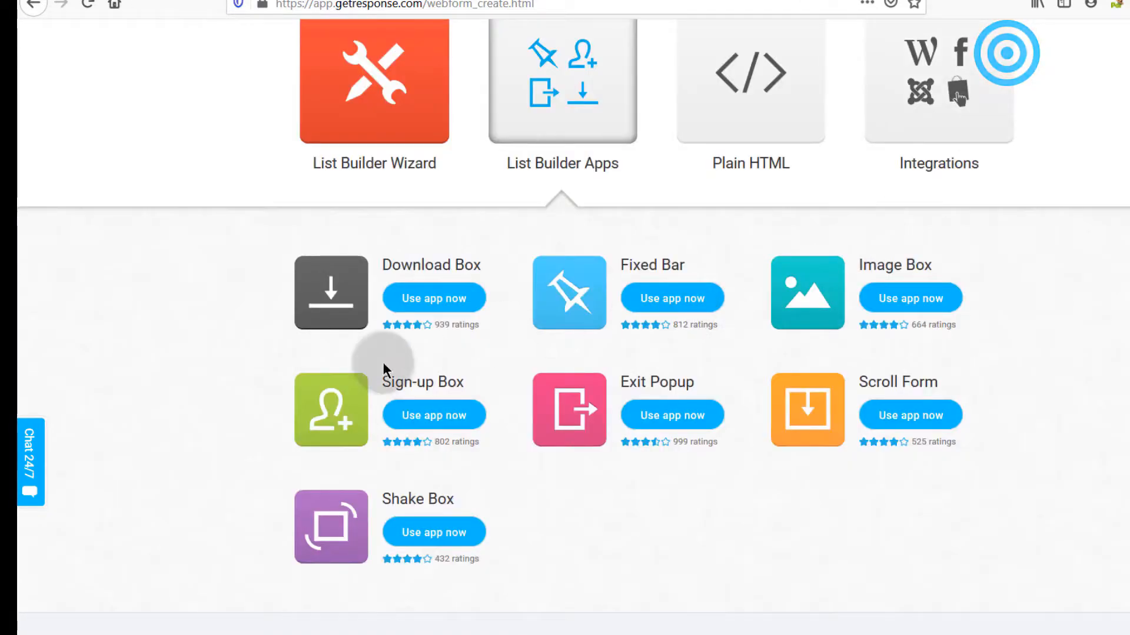
scroll(658, 570, up, 3)
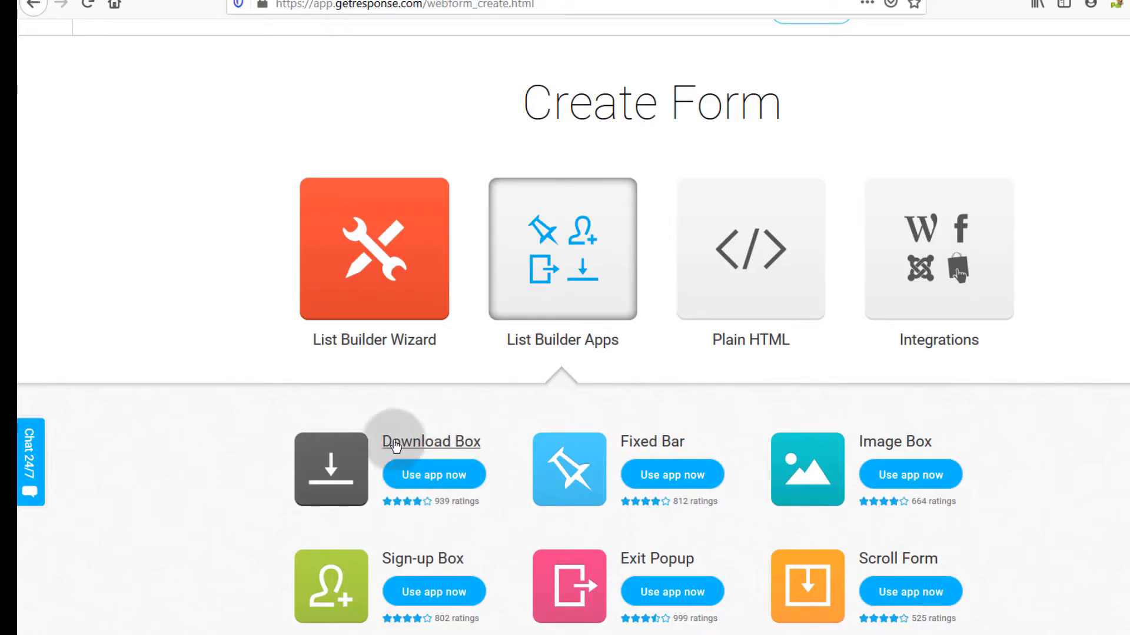
scroll(421, 441, down, 3)
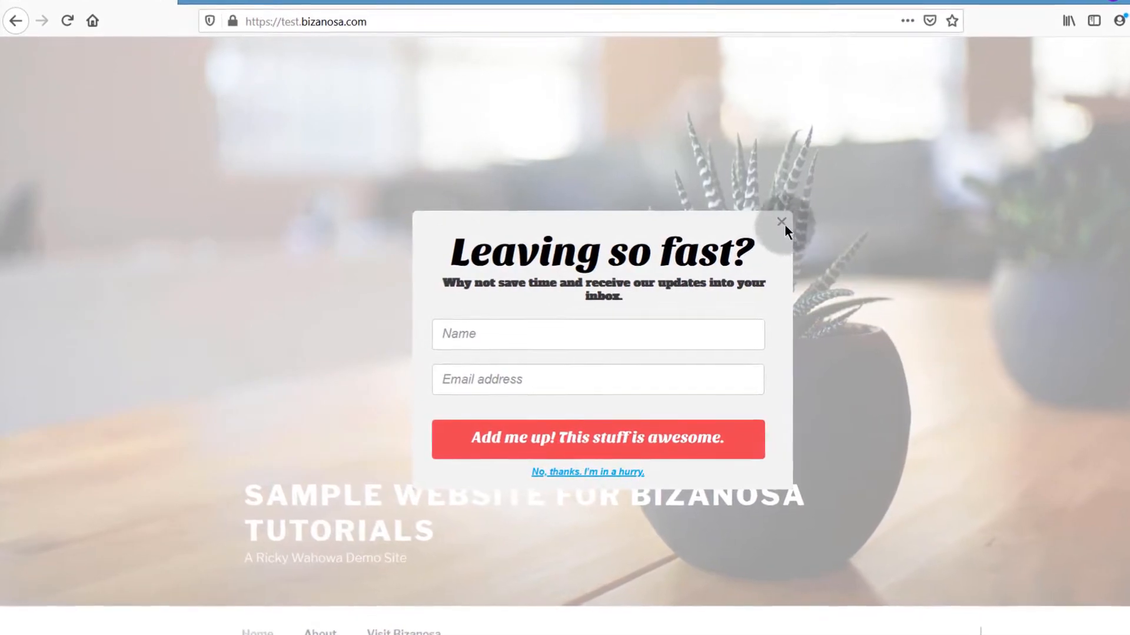
Step: Dismiss the live site's exit popup and return to the WordPress Widgets admin
click(793, 223)
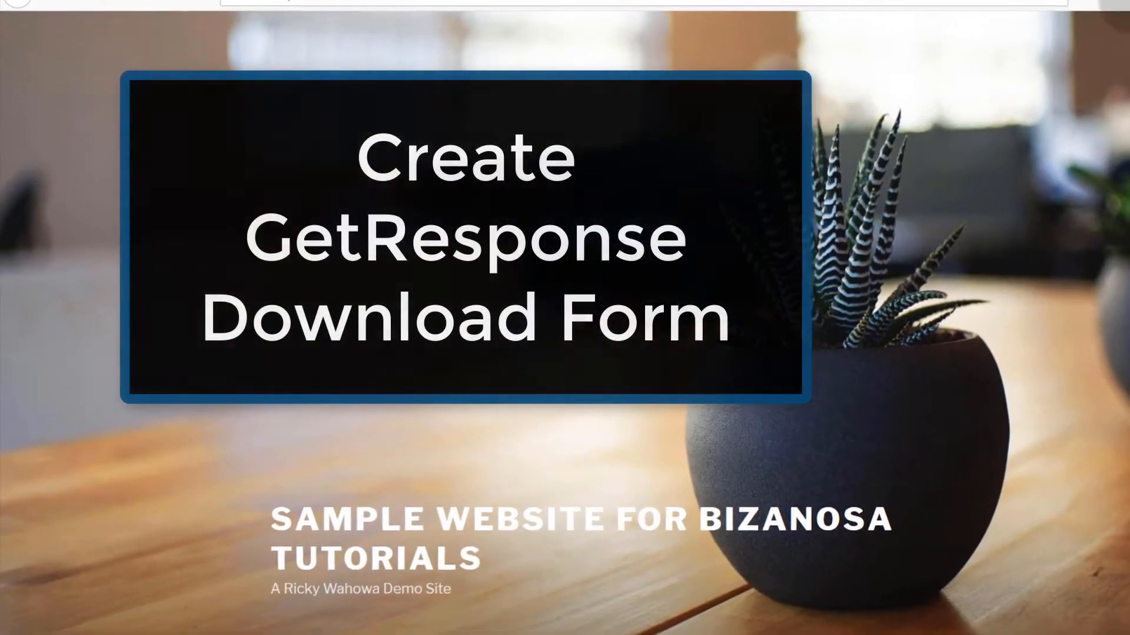
mouse_move(1092, 11)
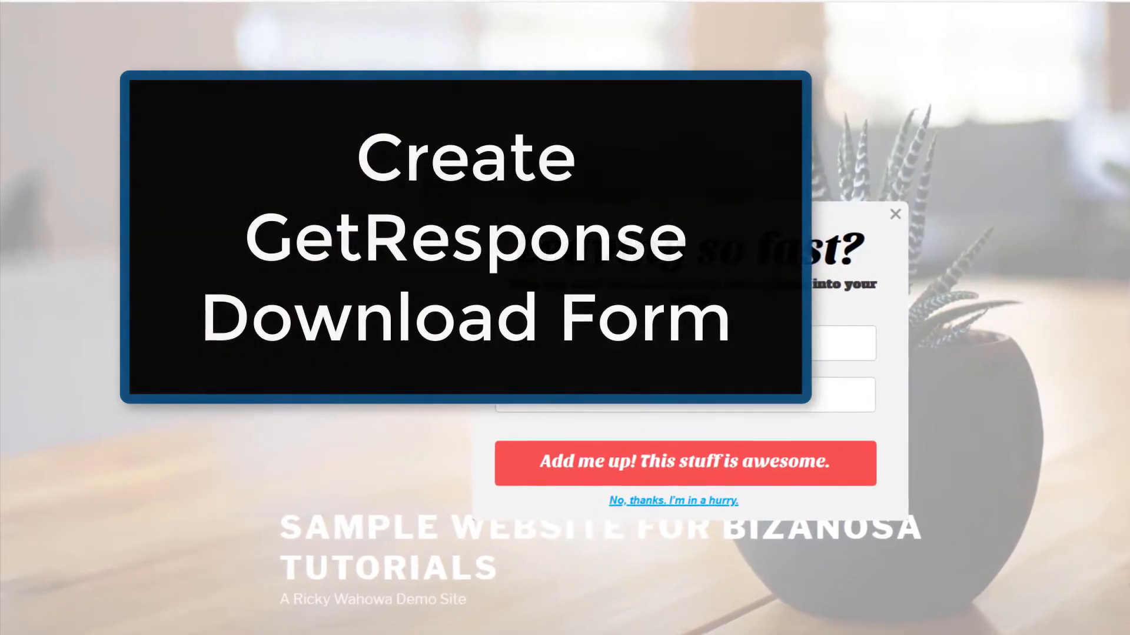
click(1081, 167)
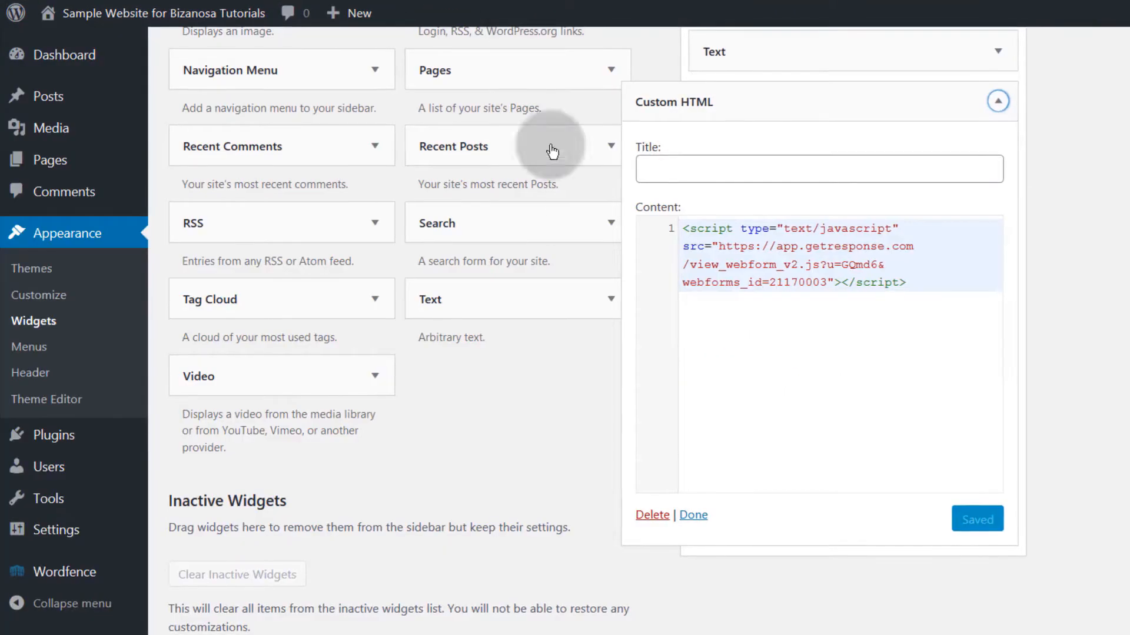
Step: Delete the GetResponse script from Footer 1's Custom HTML widget and save it empty
click(925, 283)
drag(780, 265, 683, 238)
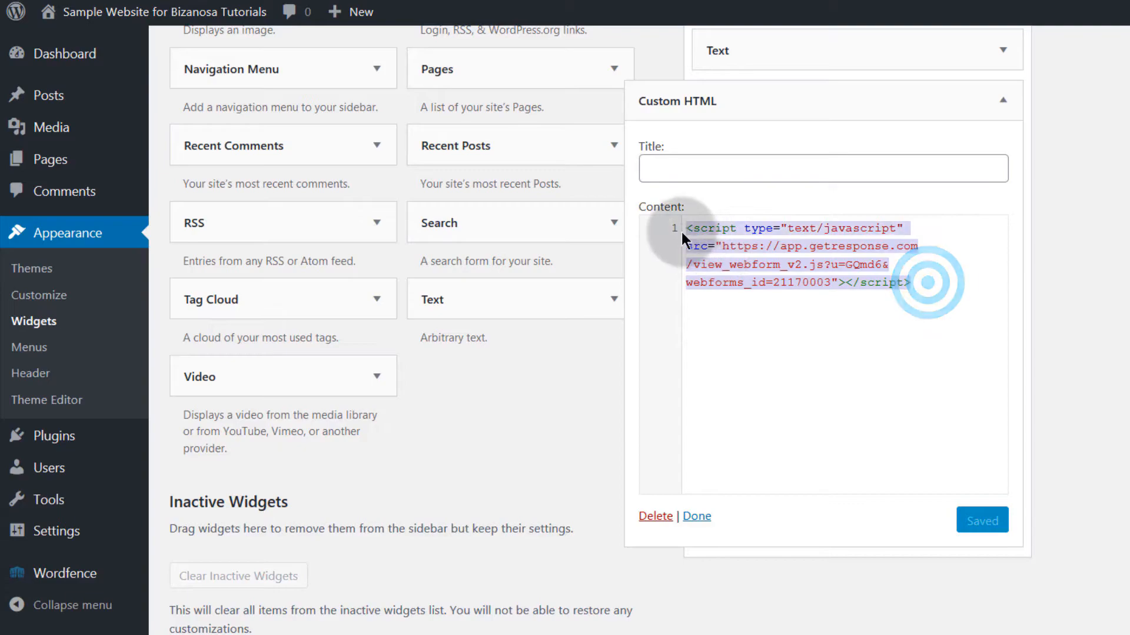
key(BackSpace)
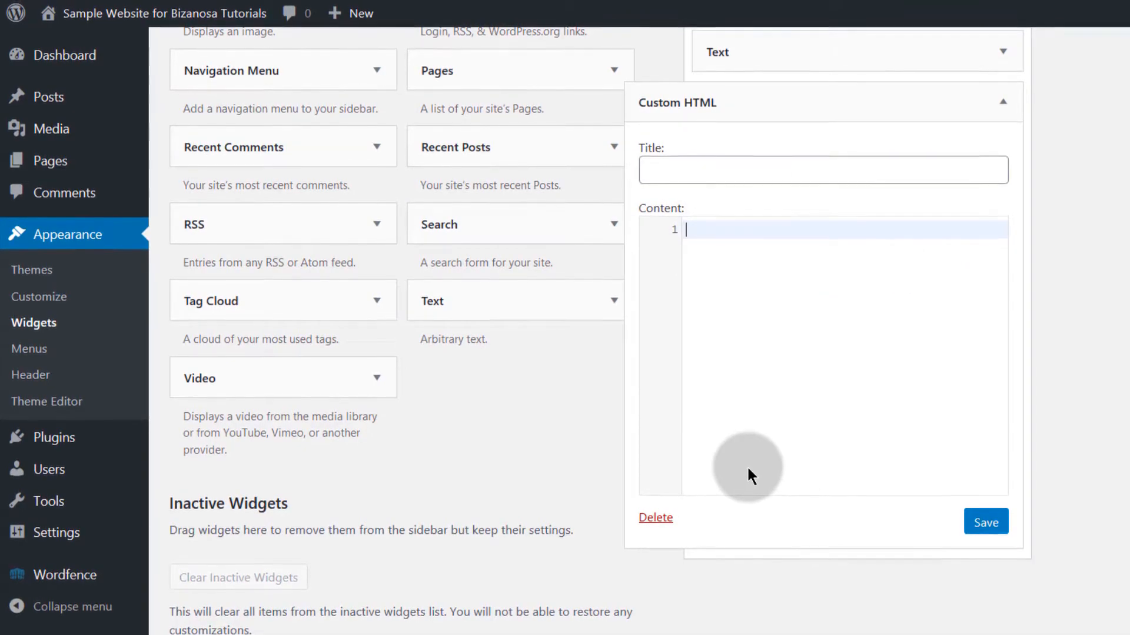
click(965, 516)
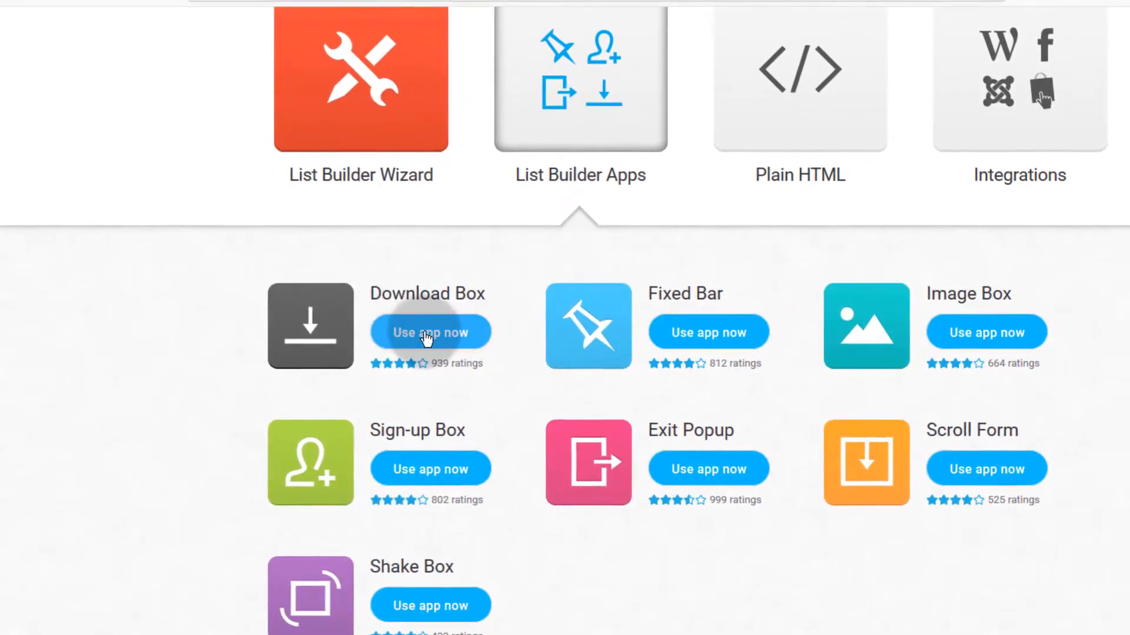
Step: Launch the Download Box app with the 'Free Guide to Success' template and focus its empty Download file URL field
click(304, 331)
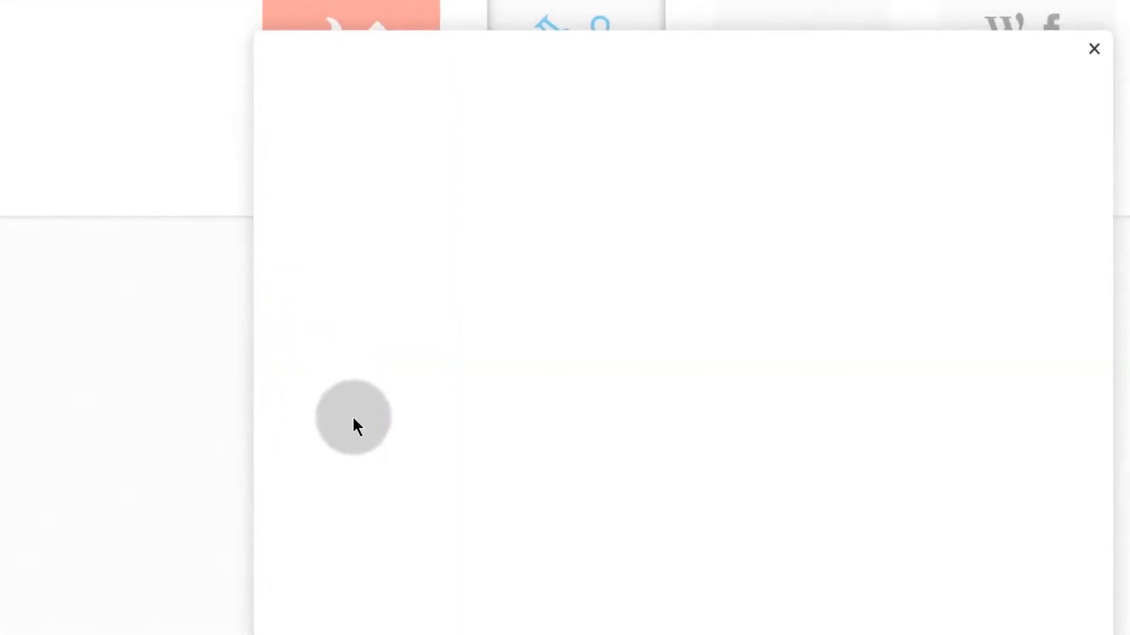
scroll(463, 533, down, 4)
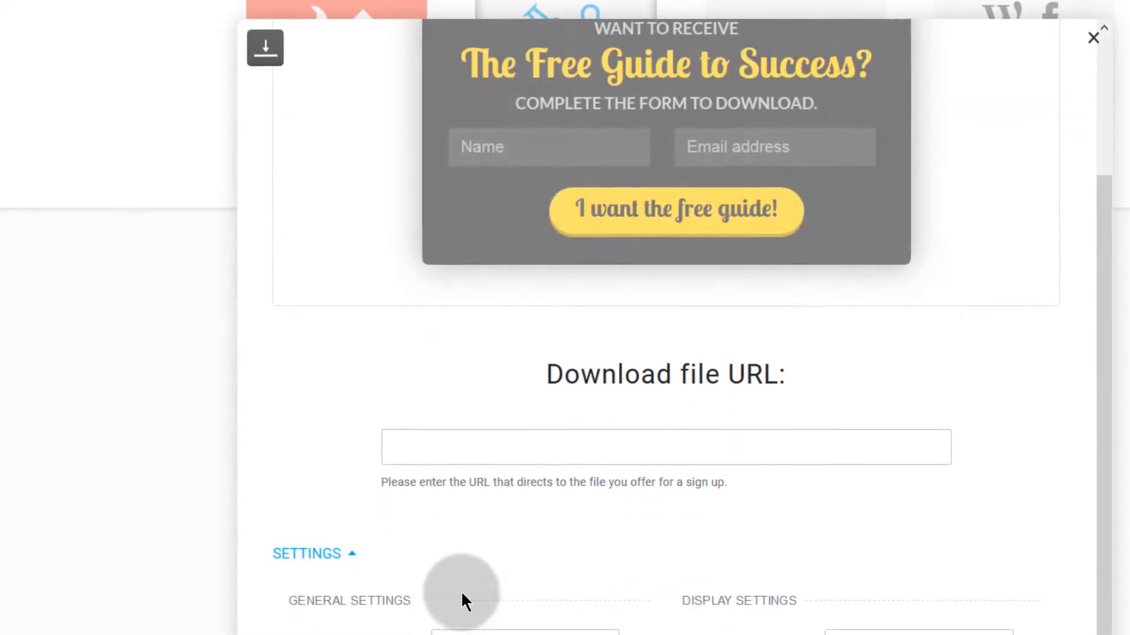
click(403, 445)
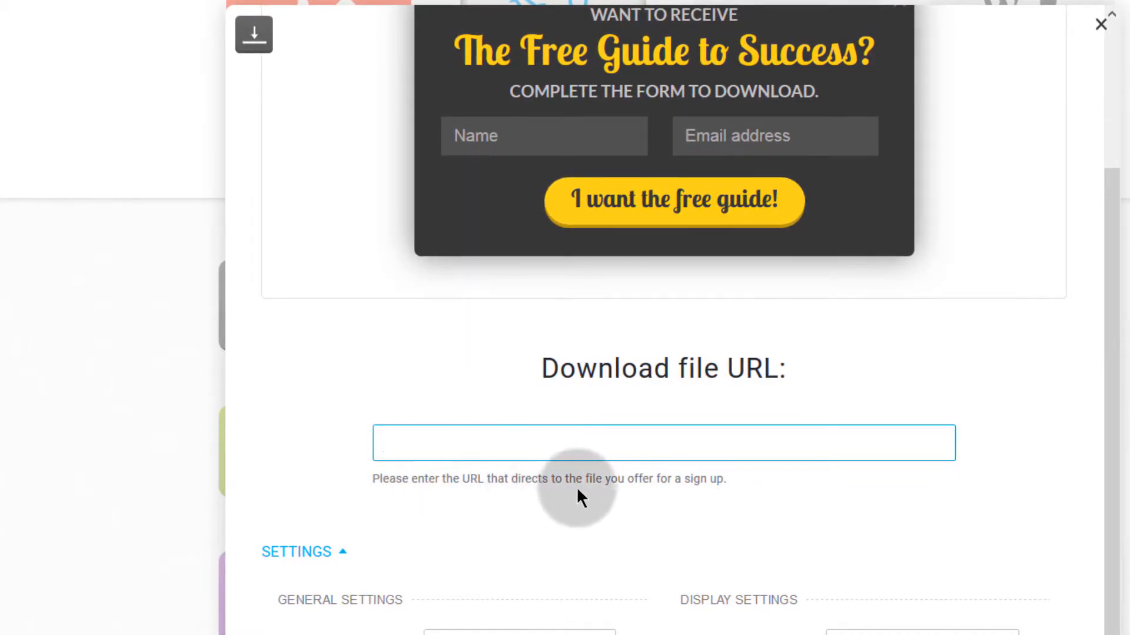
scroll(559, 523, down, 3)
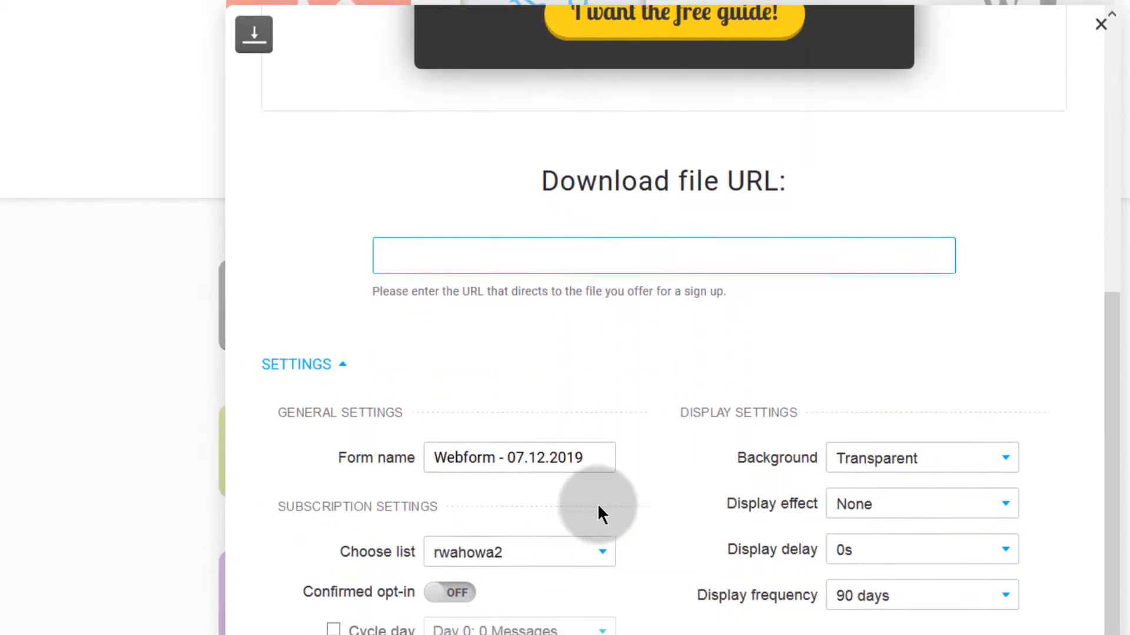
scroll(576, 517, up, 7)
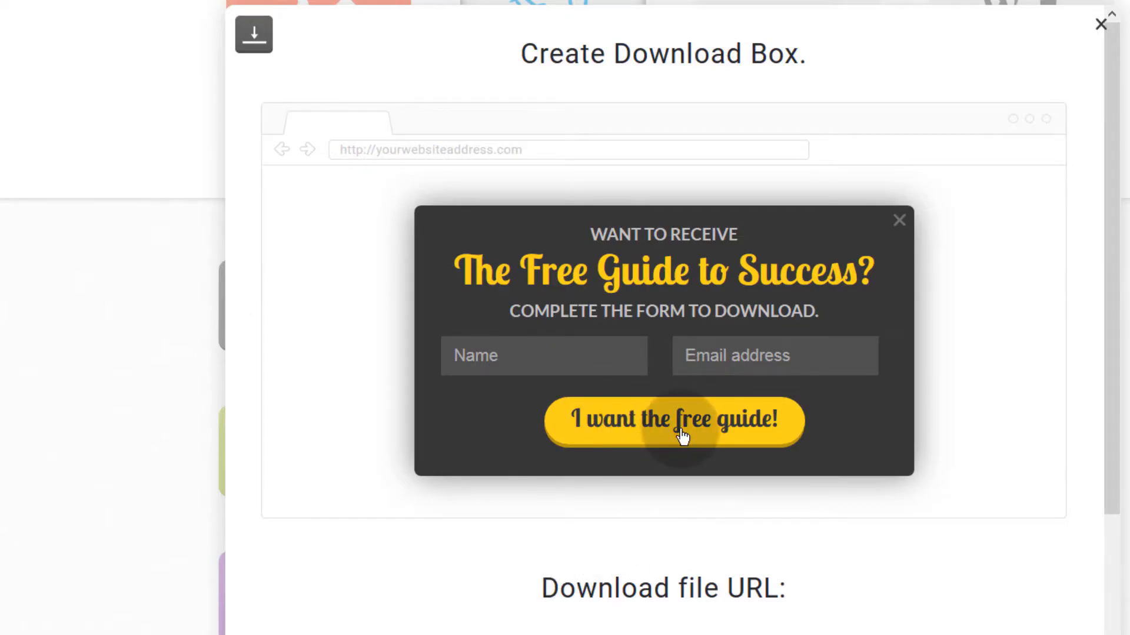
scroll(598, 517, down, 3)
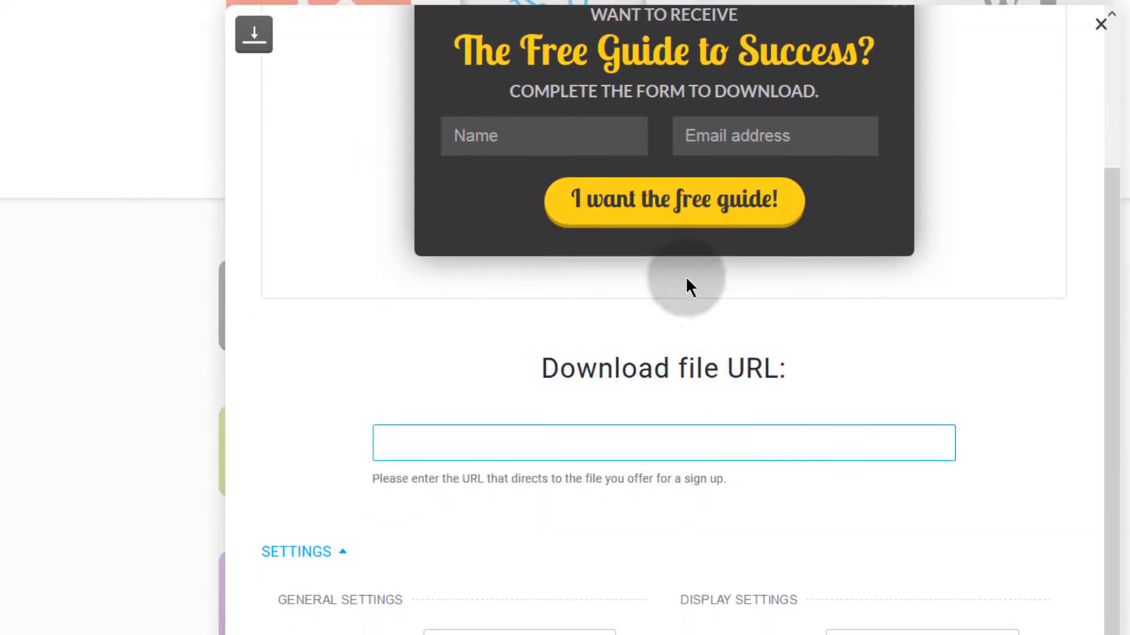
click(441, 436)
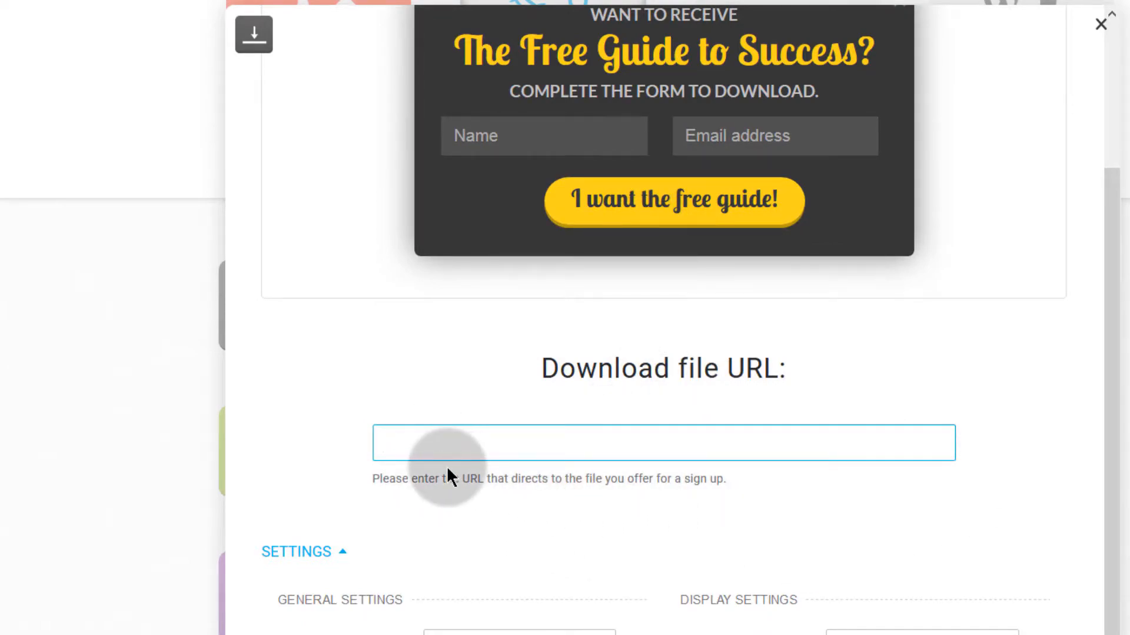
scroll(471, 465, down, 3)
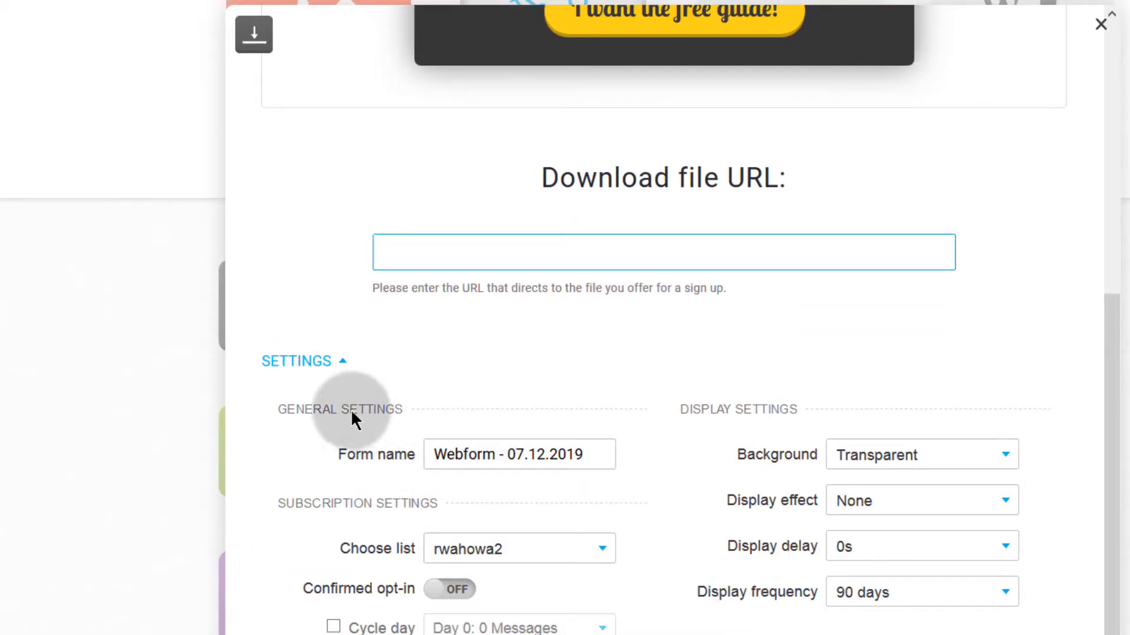
scroll(439, 398, up, 6)
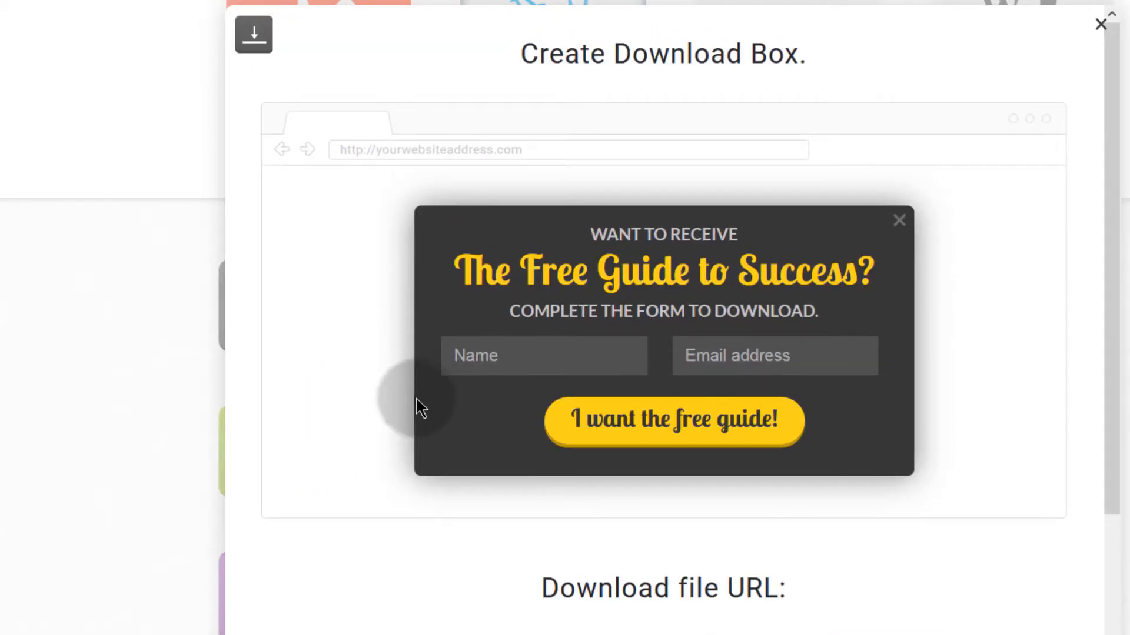
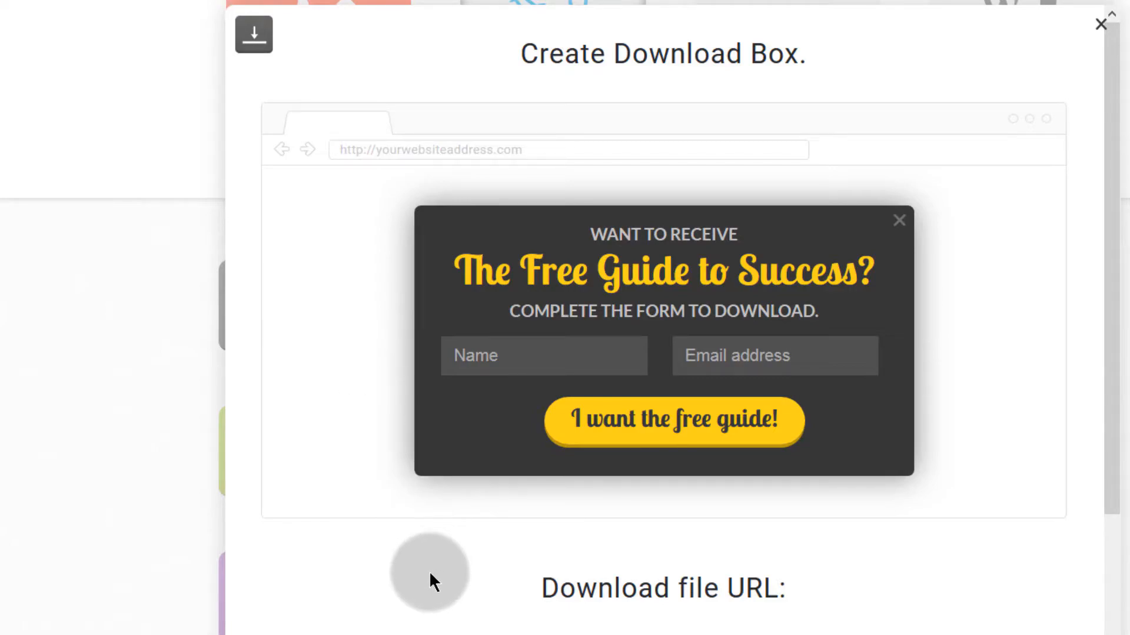
Step: Review the Download Box settings and focus the empty Download file URL field
scroll(436, 563, down, 4)
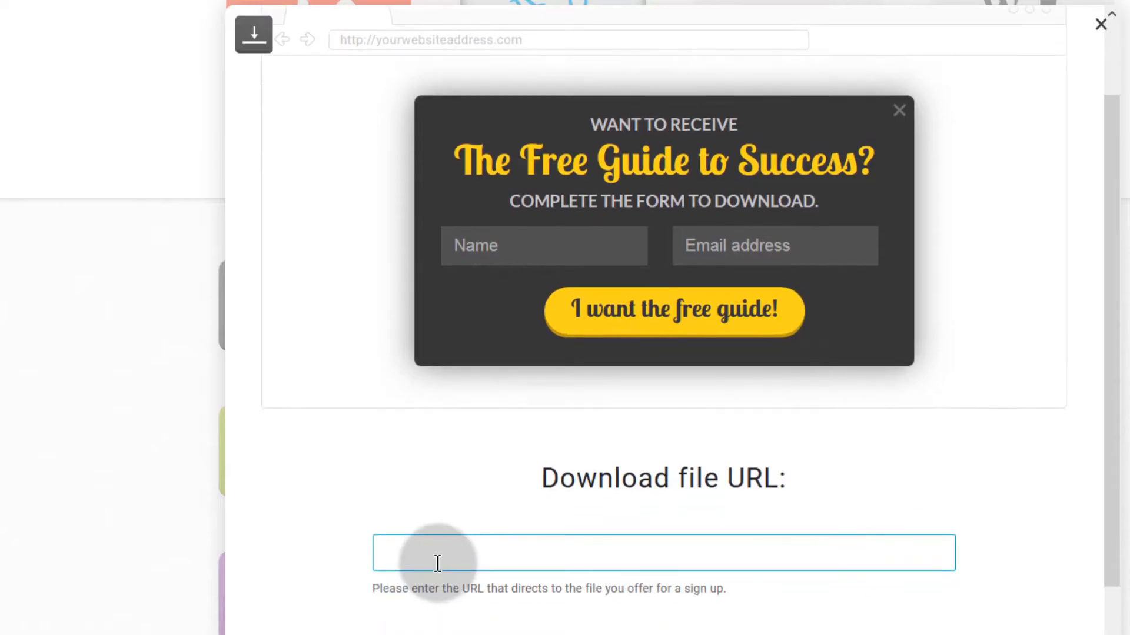
scroll(437, 564, up, 5)
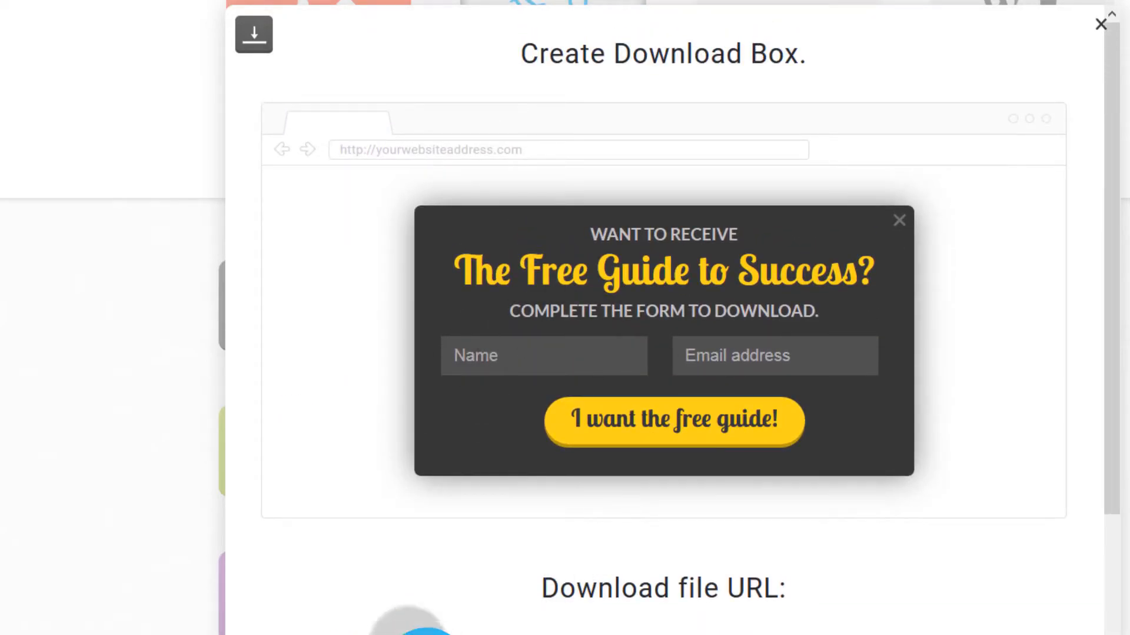
scroll(383, 587, down, 5)
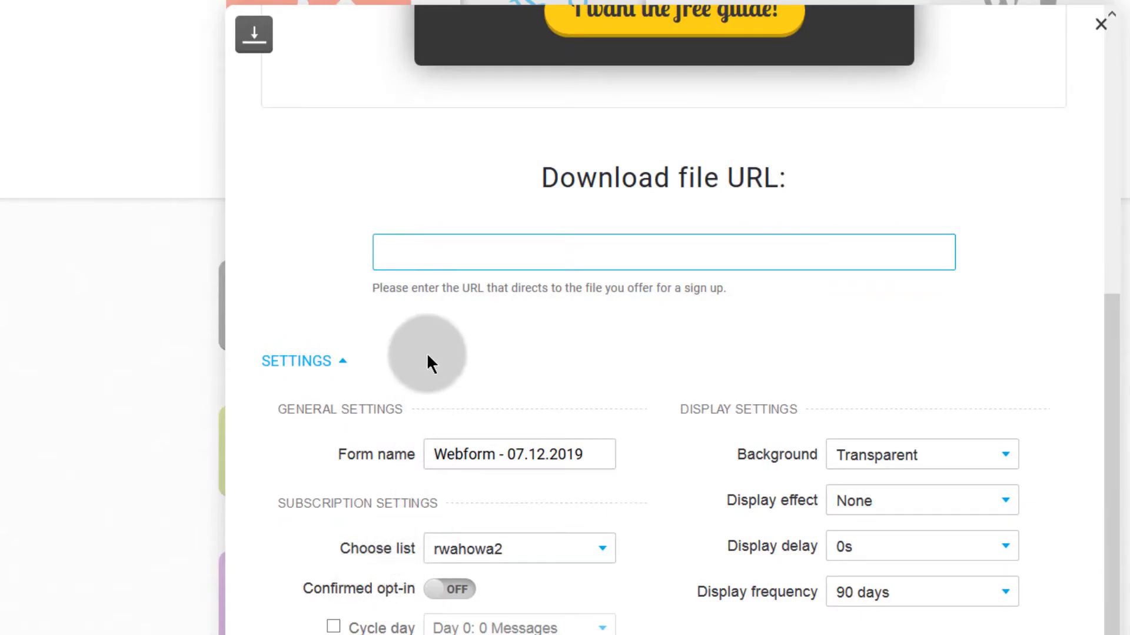
scroll(405, 370, up, 3)
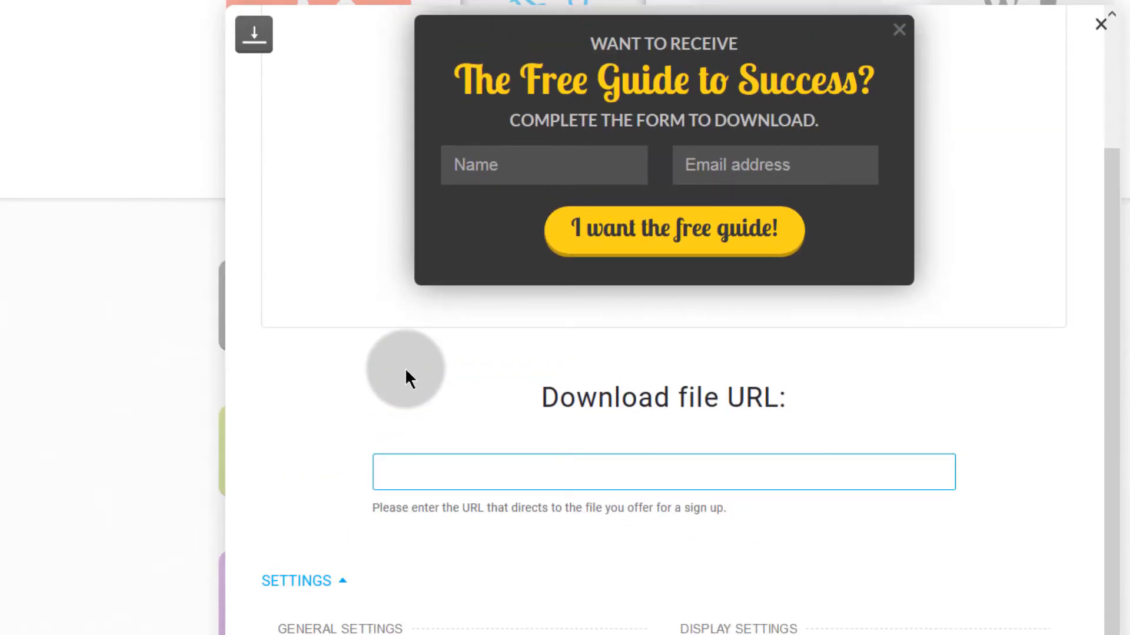
scroll(405, 368, up, 3)
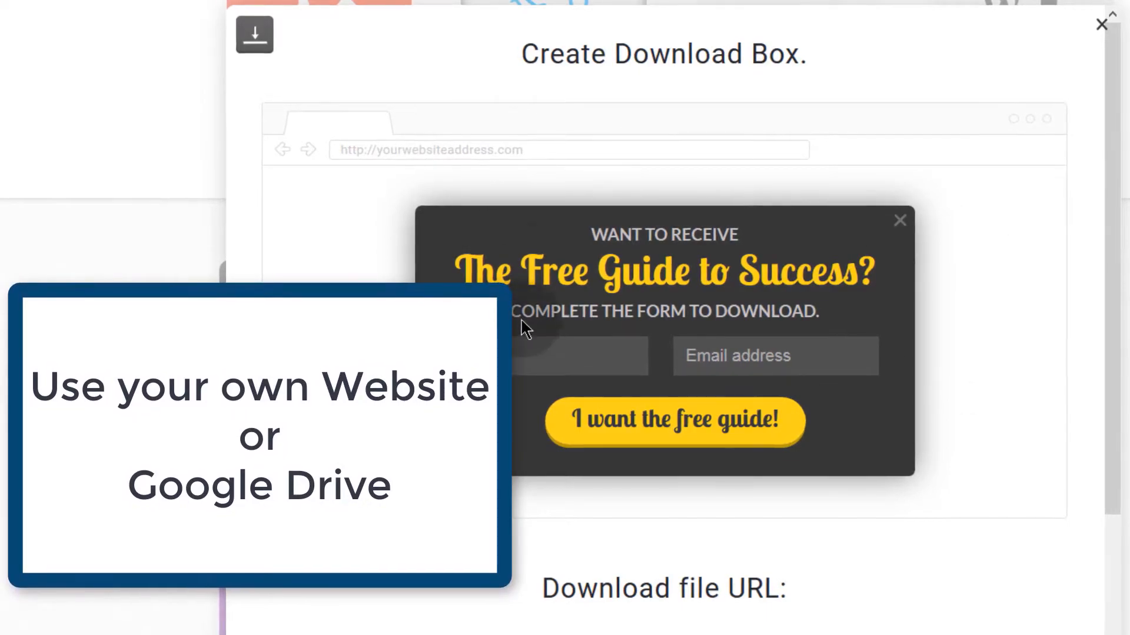
scroll(416, 240, down, 6)
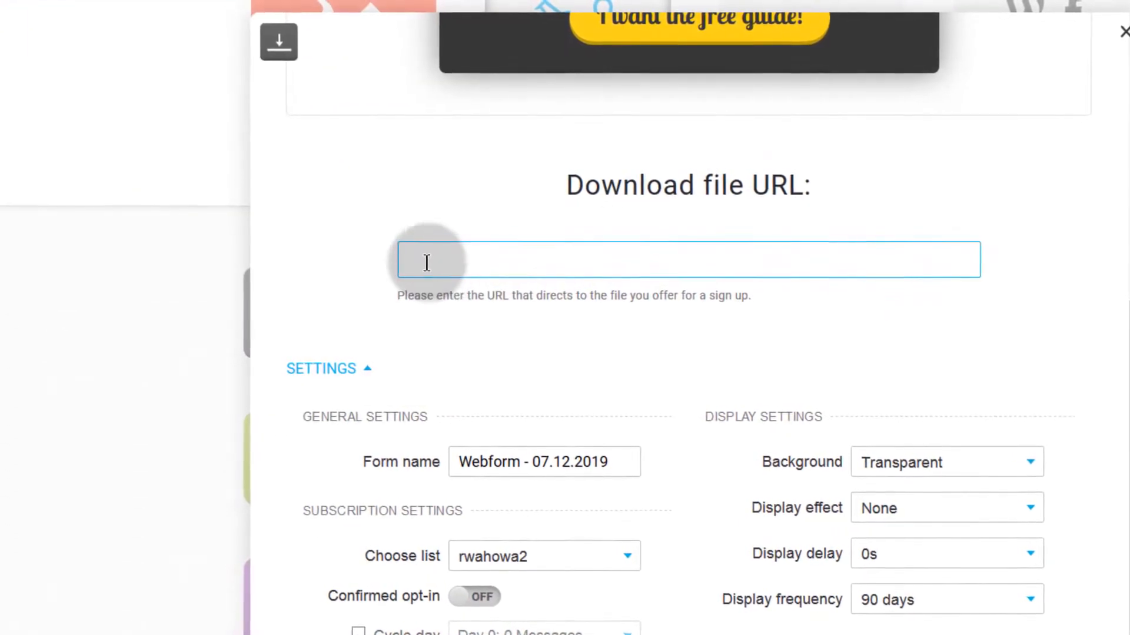
click(421, 258)
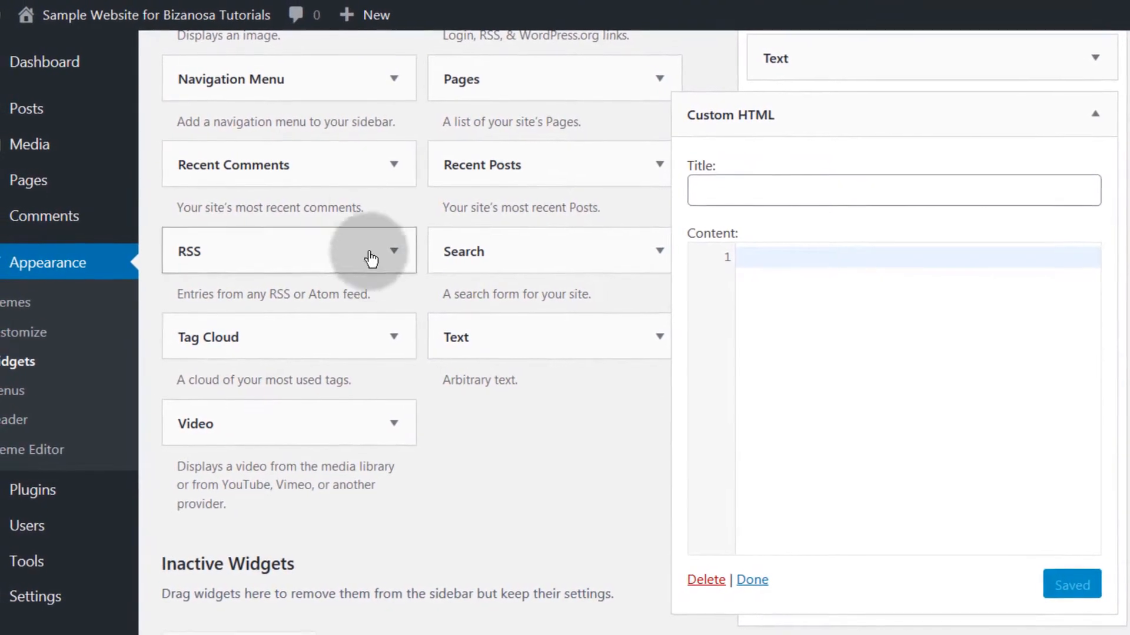
Step: Go to WordPress's Upload New Media page through Media > Add New
scroll(256, 244, up, 8)
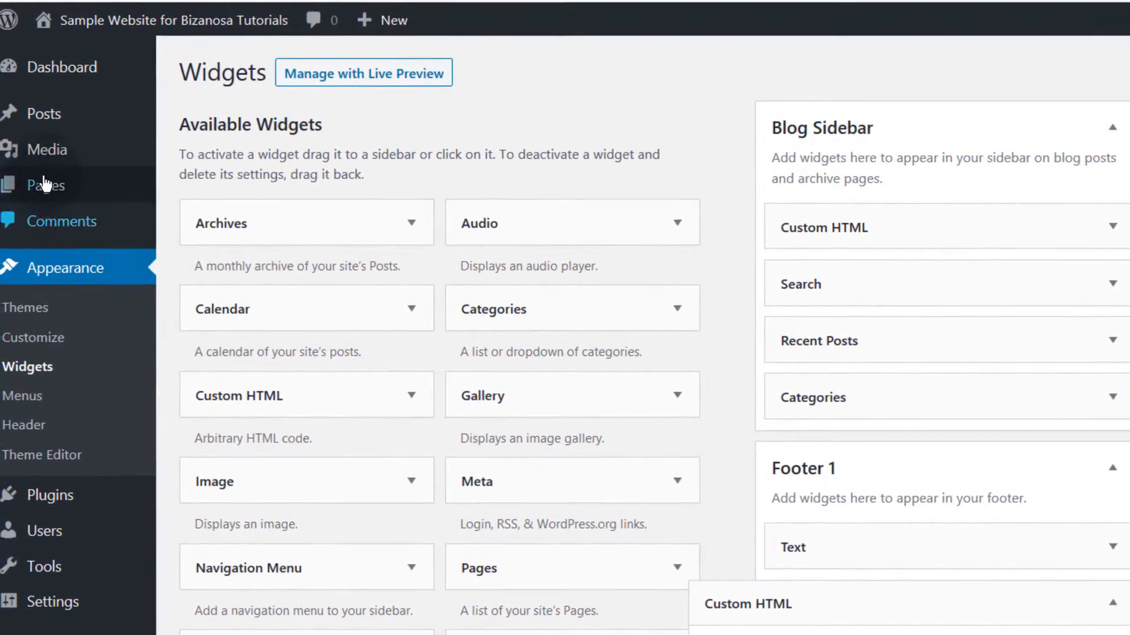
mouse_move(18, 154)
click(218, 189)
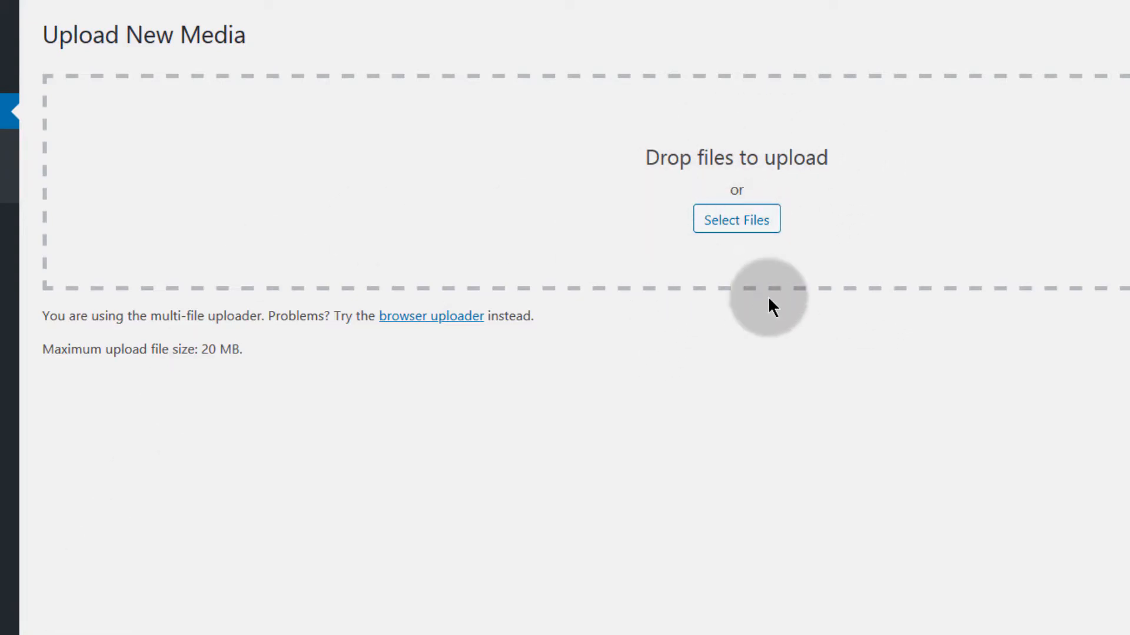
Step: Drag 1-kotlin-Files-Download.zip from File Explorer into the uploader, then show the Media Library in a new tab
key(alt+Tab)
click(137, 187)
drag(136, 185, 740, 181)
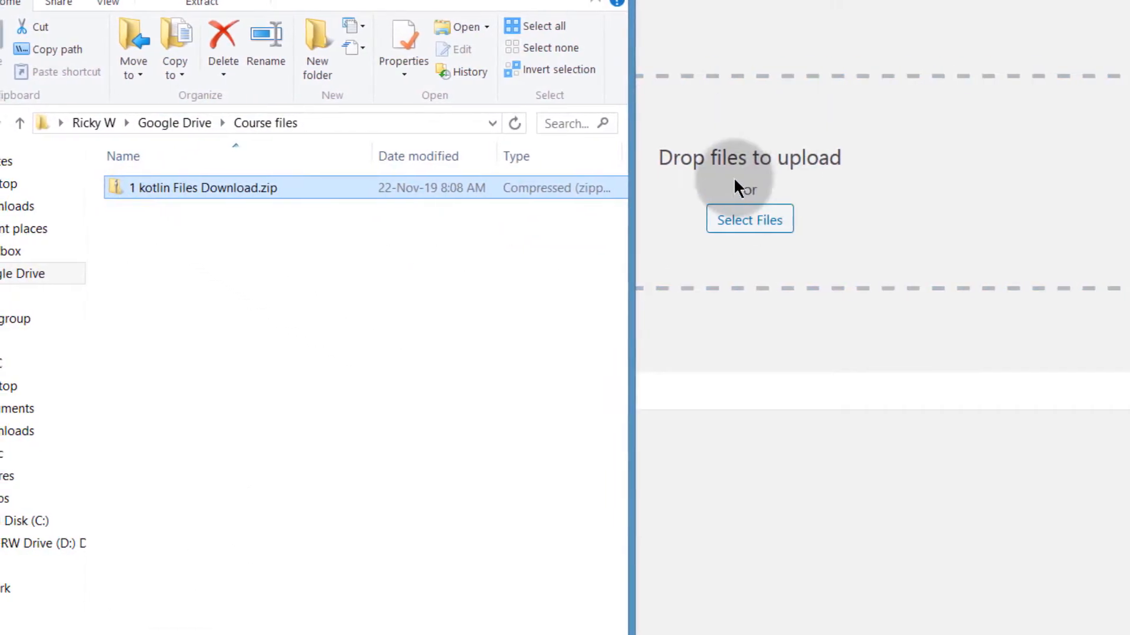
click(544, 0)
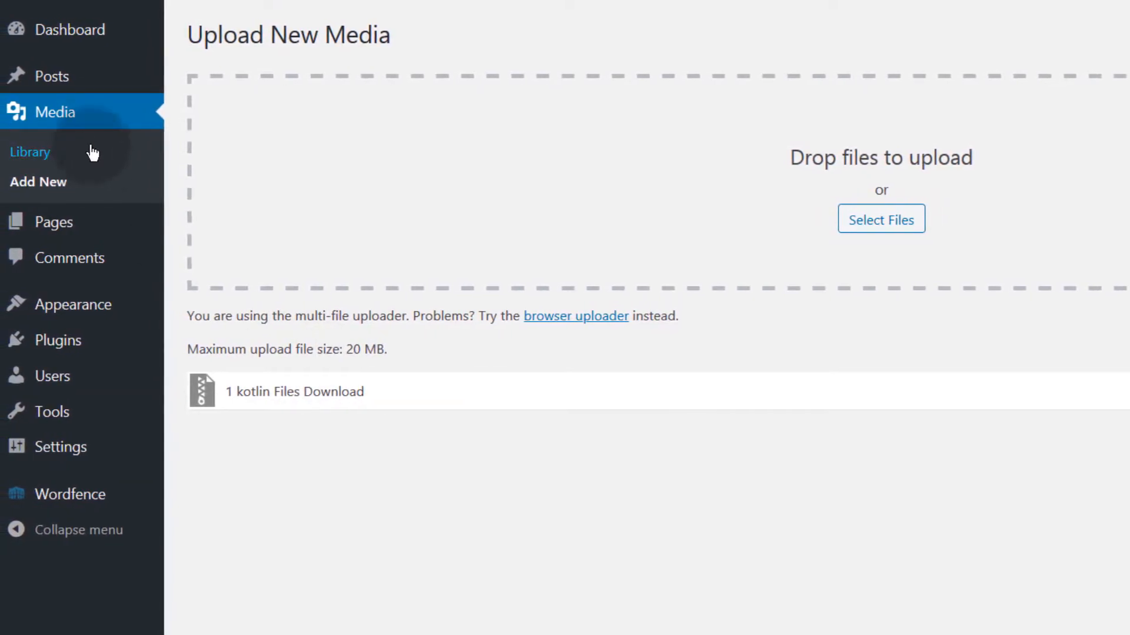
right_click(82, 110)
click(103, 118)
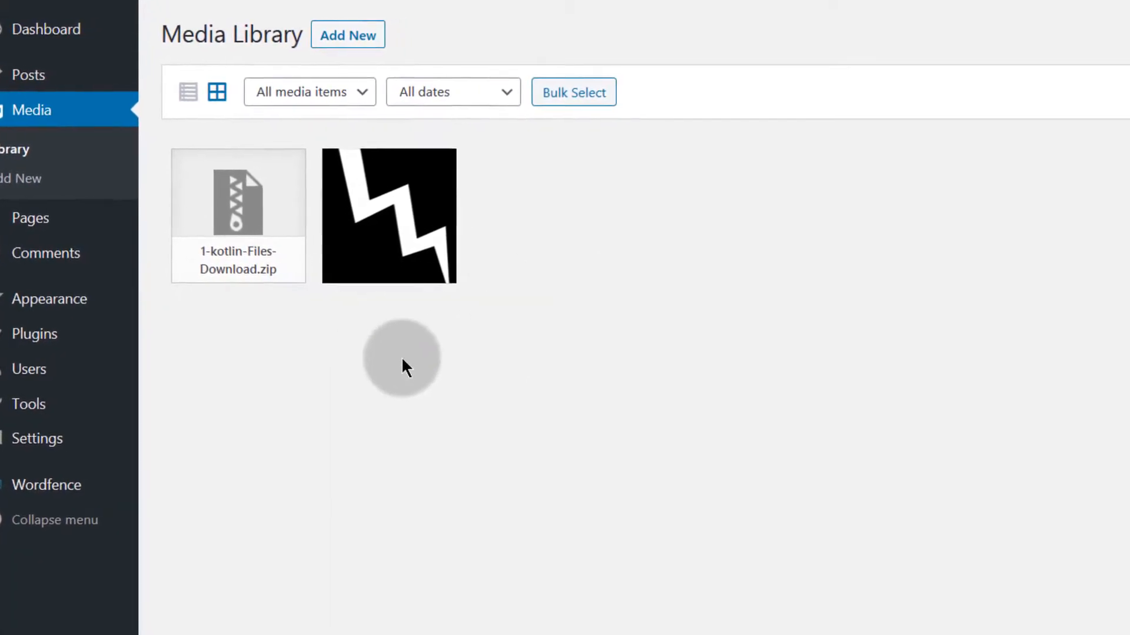
Step: Open the 1-kotlin-Files-Download.zip attachment details and copy its uploads/2019/12 file link
click(1005, 76)
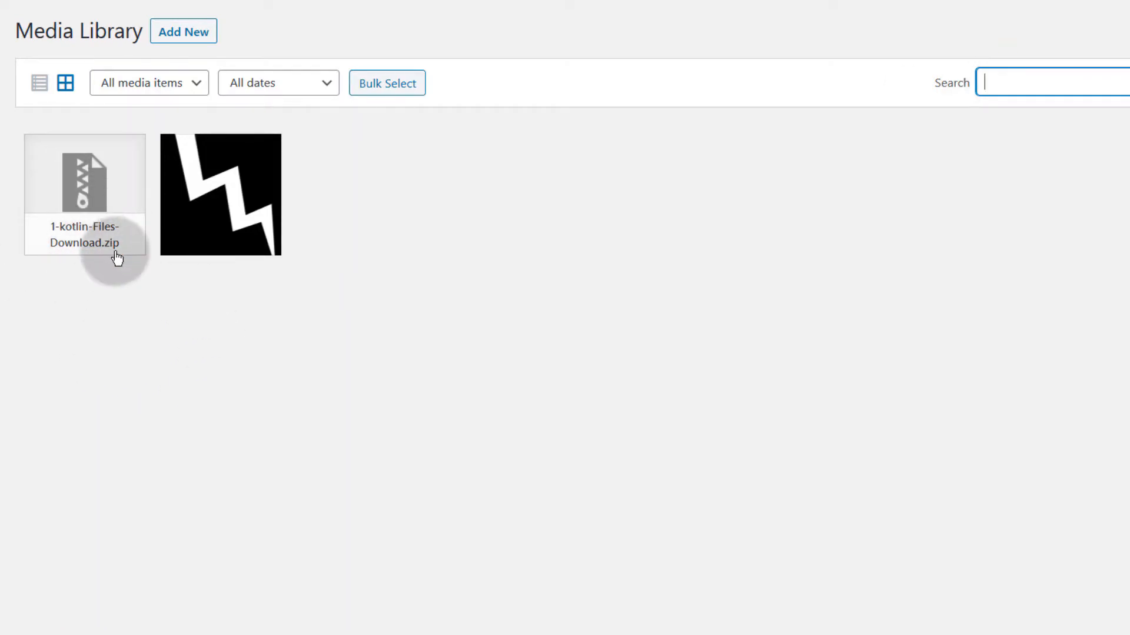
click(80, 207)
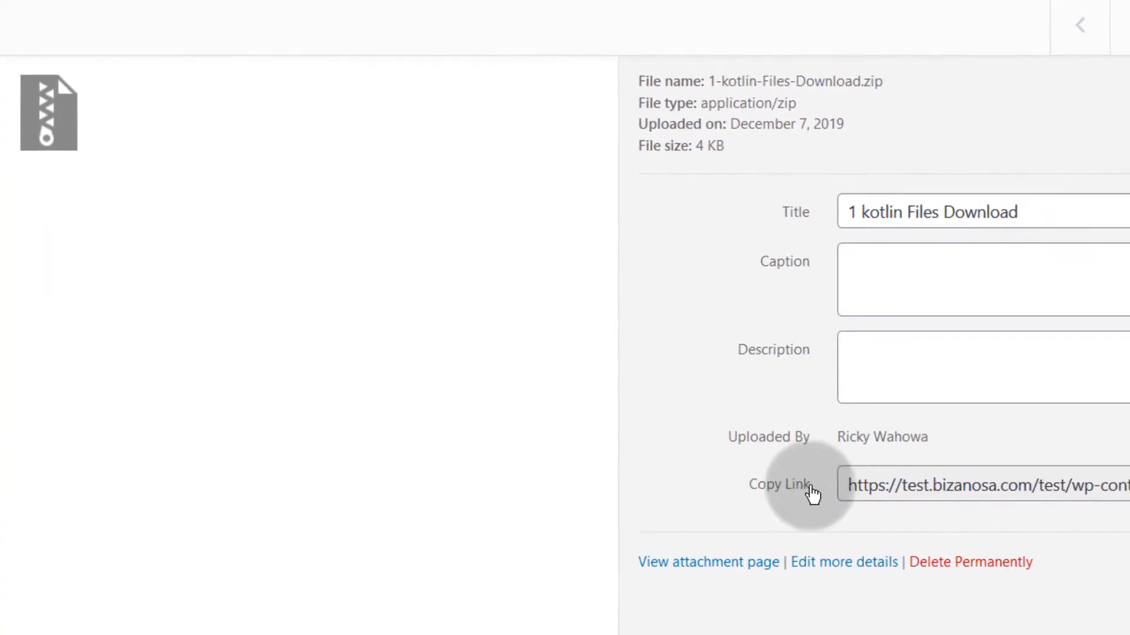
triple_click(853, 486)
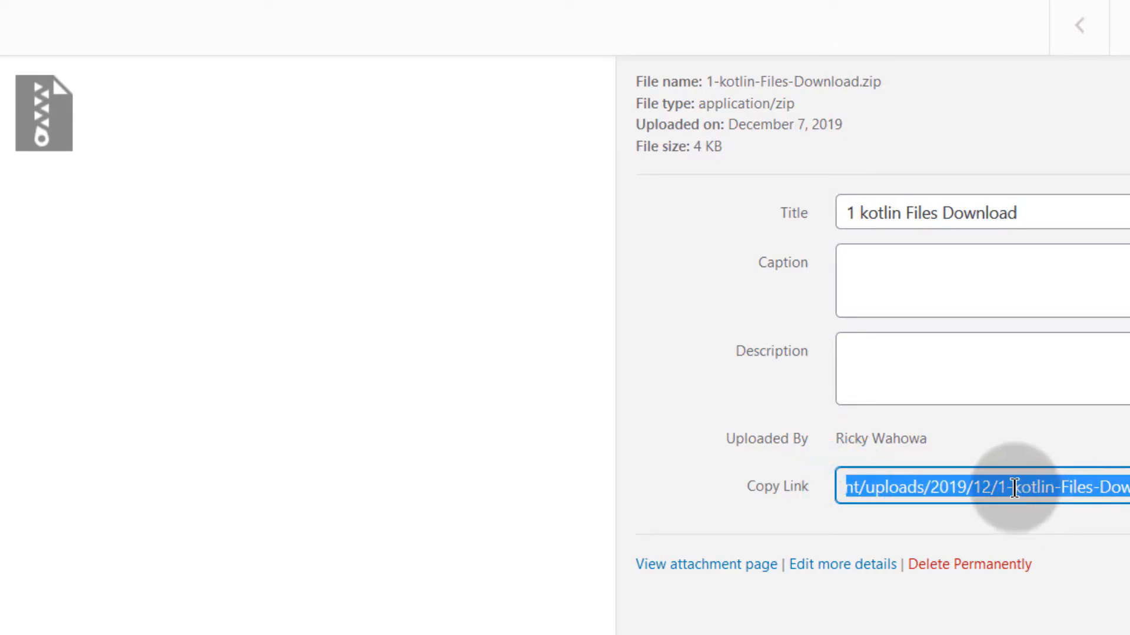
right_click(991, 486)
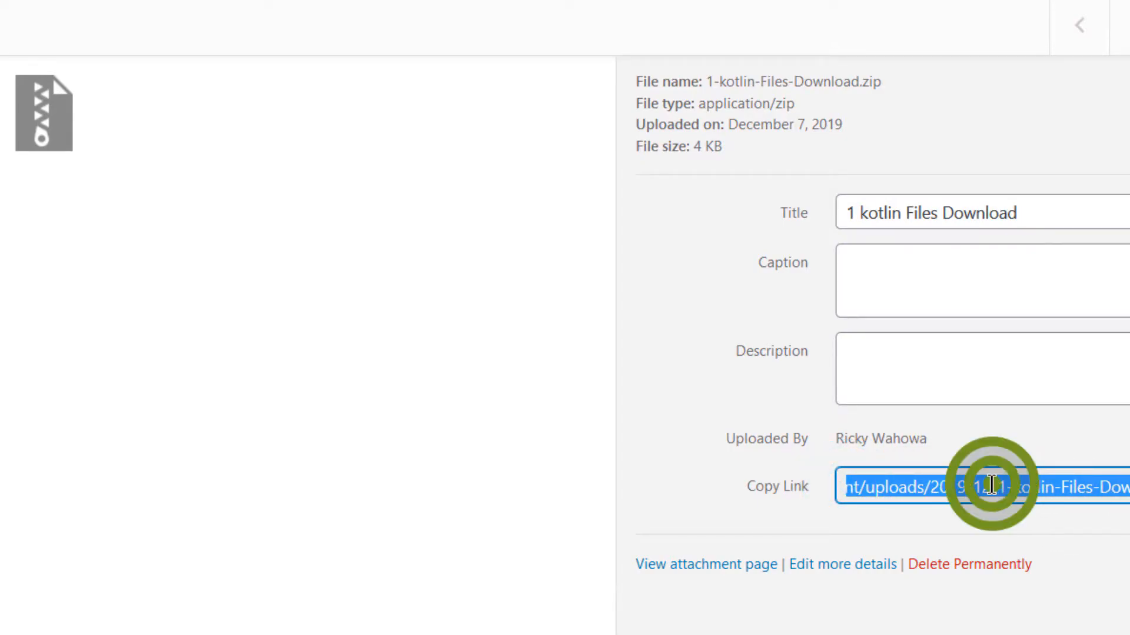
click(1039, 218)
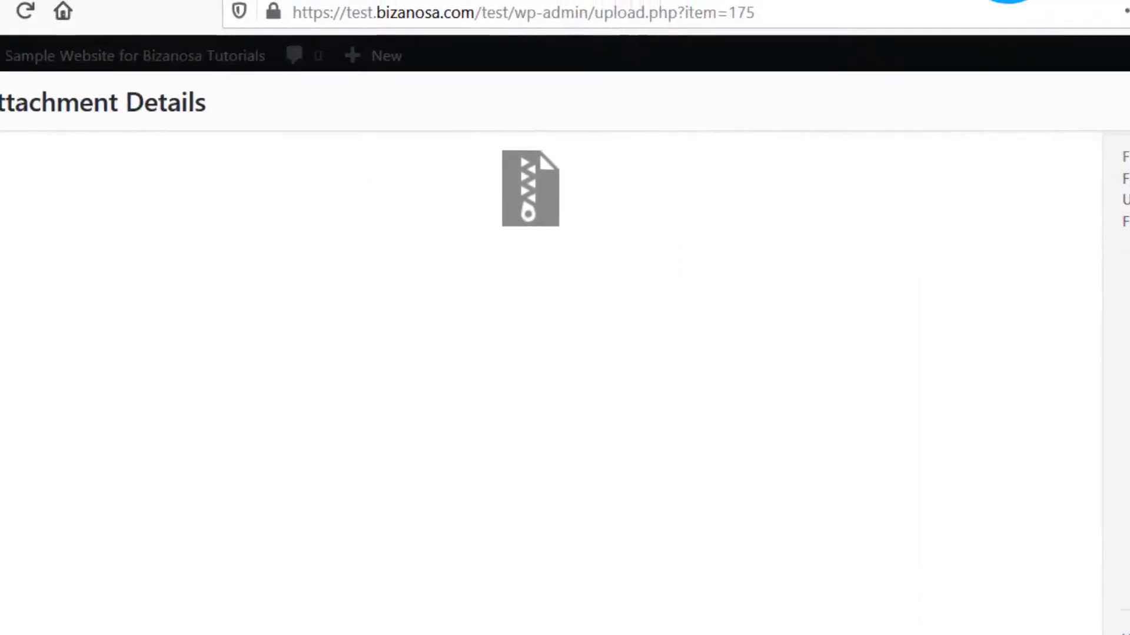
Step: Load the copied zip link in a new Firefox tab, confirm the 4.0 KB download, and dismiss the prompt
key(ctrl+t)
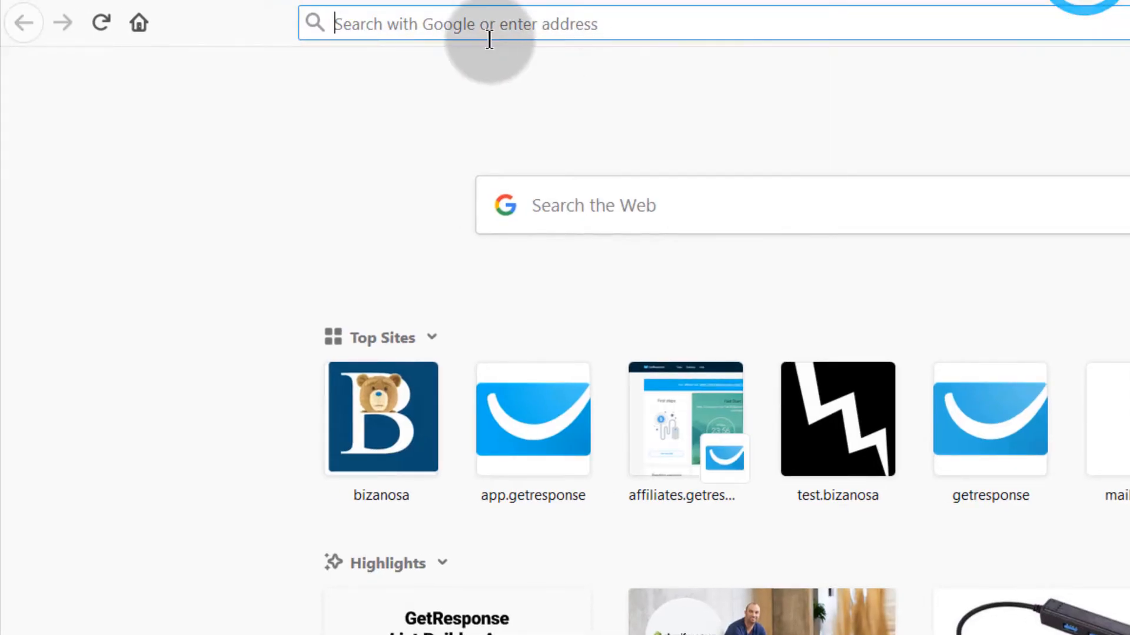
right_click(365, 20)
click(444, 125)
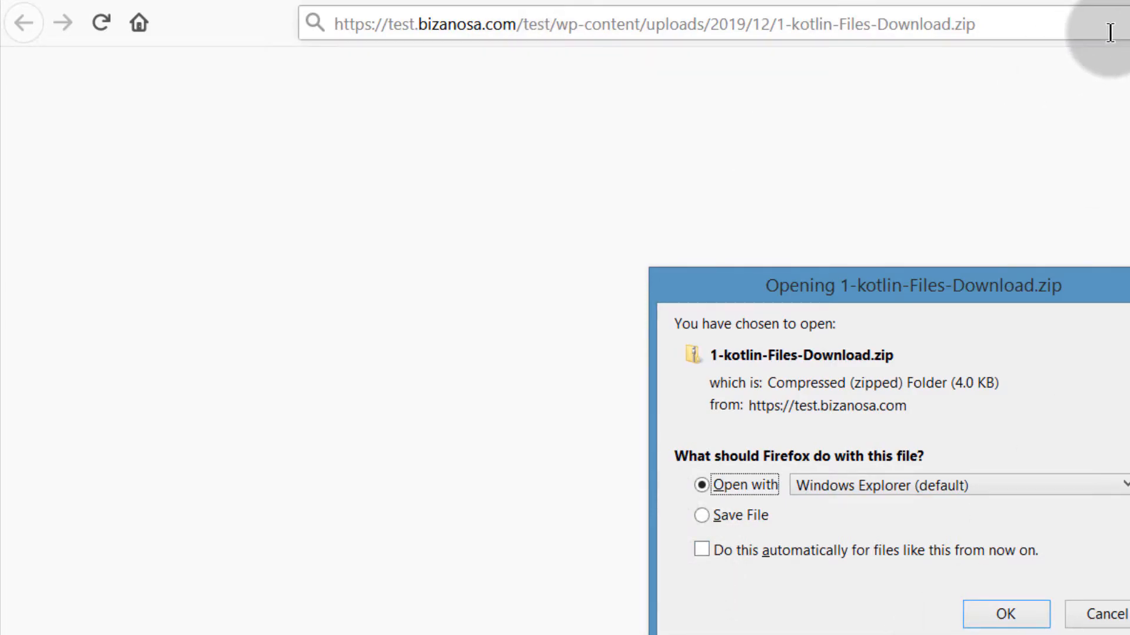
click(1123, 274)
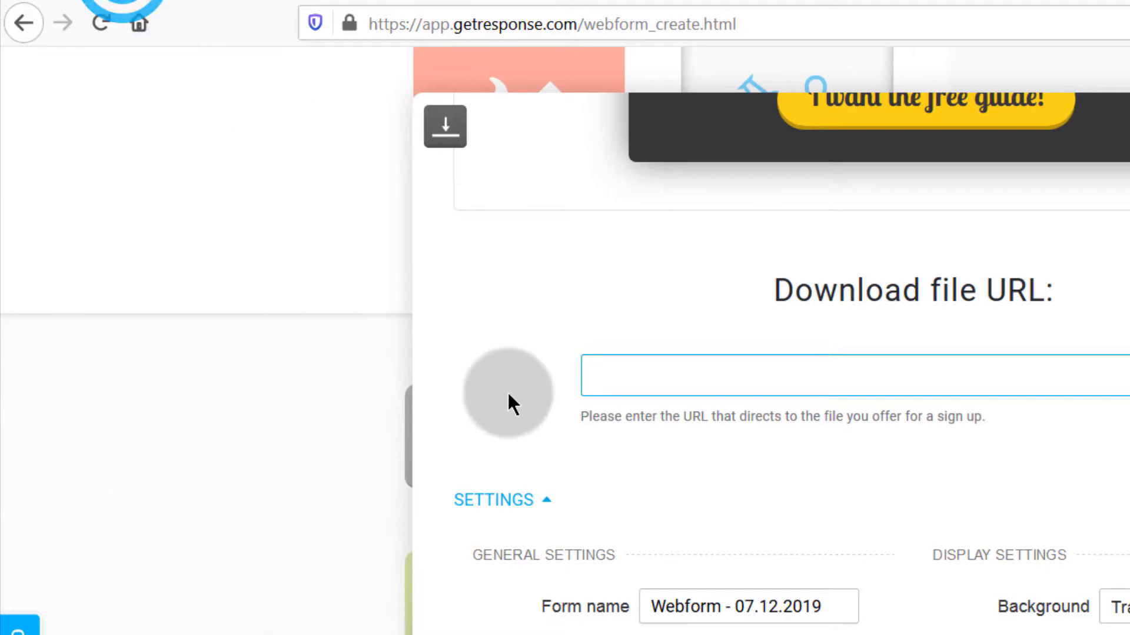
Step: Paste the 1-kotlin-Files-Download.zip link into the Download file URL field
click(607, 374)
right_click(607, 374)
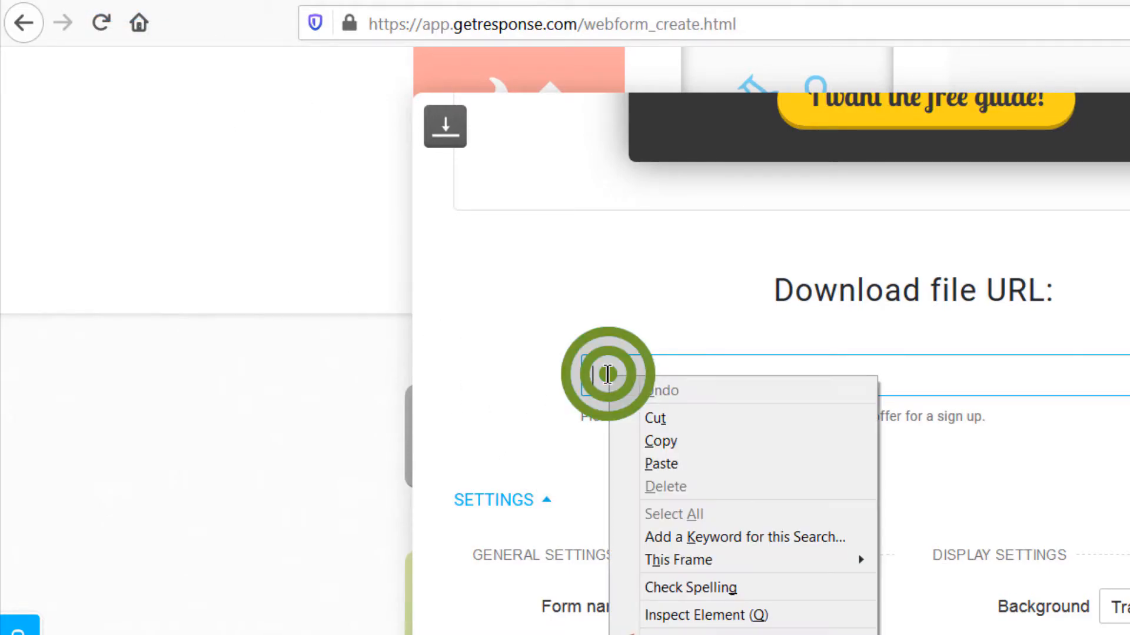
click(671, 462)
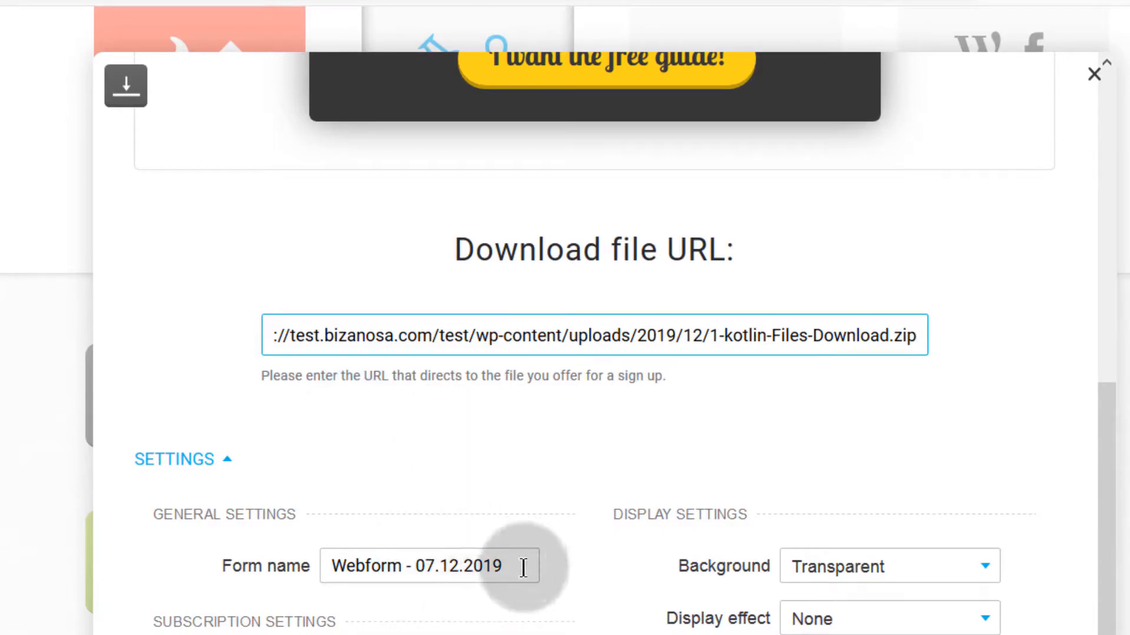
Step: Rename the form to 'Download' and subscribe sign-ups to the business2 list
drag(522, 565, 330, 574)
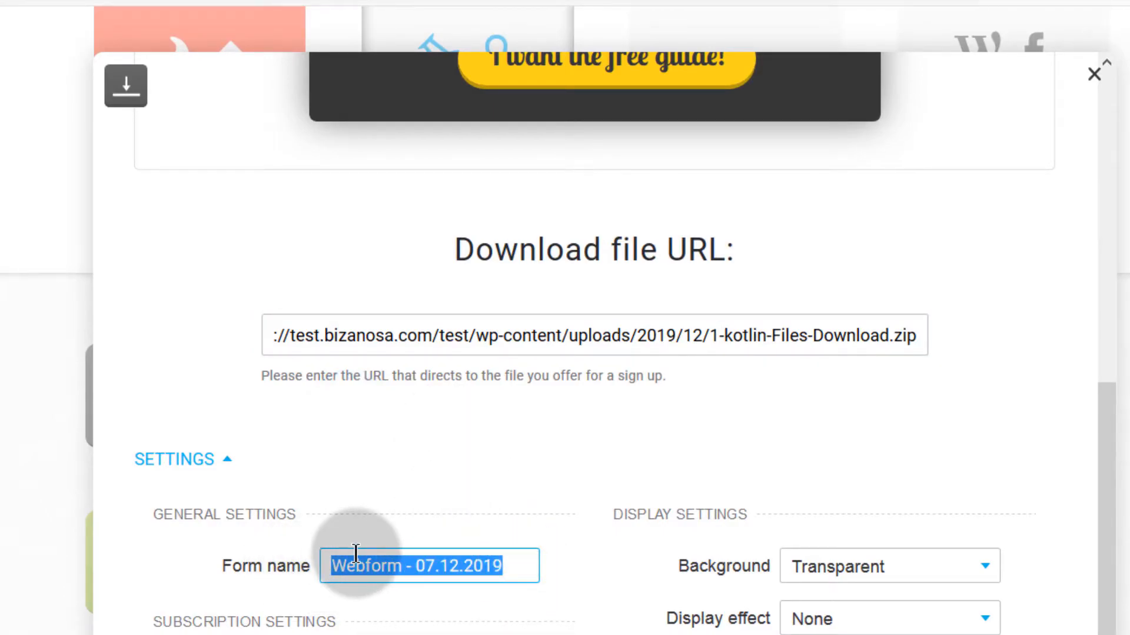
text(Download)
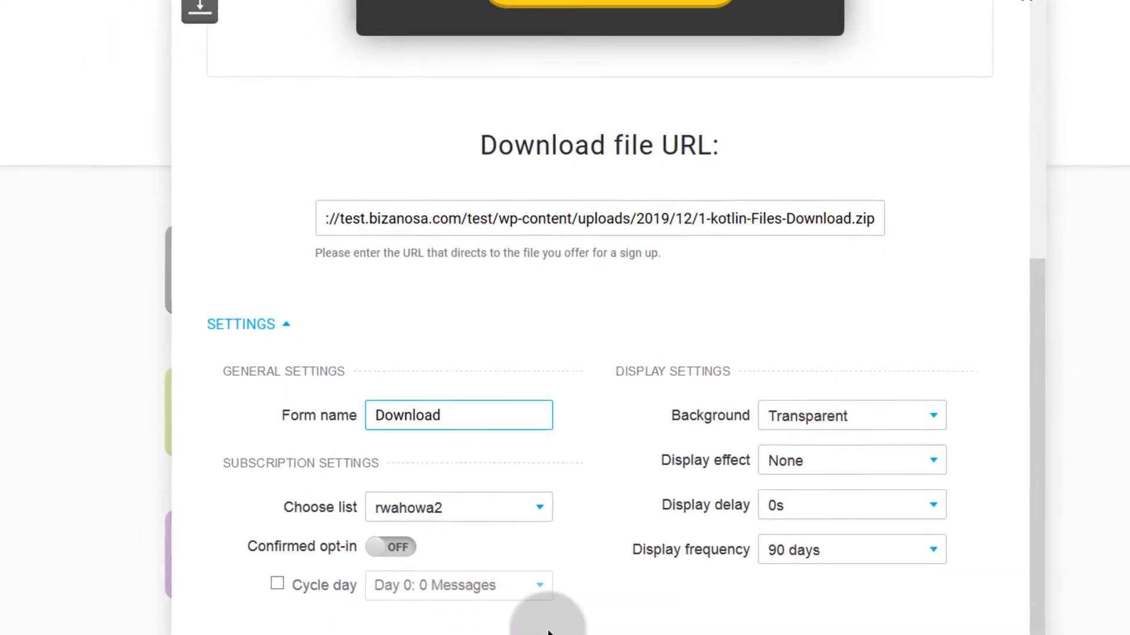
click(459, 507)
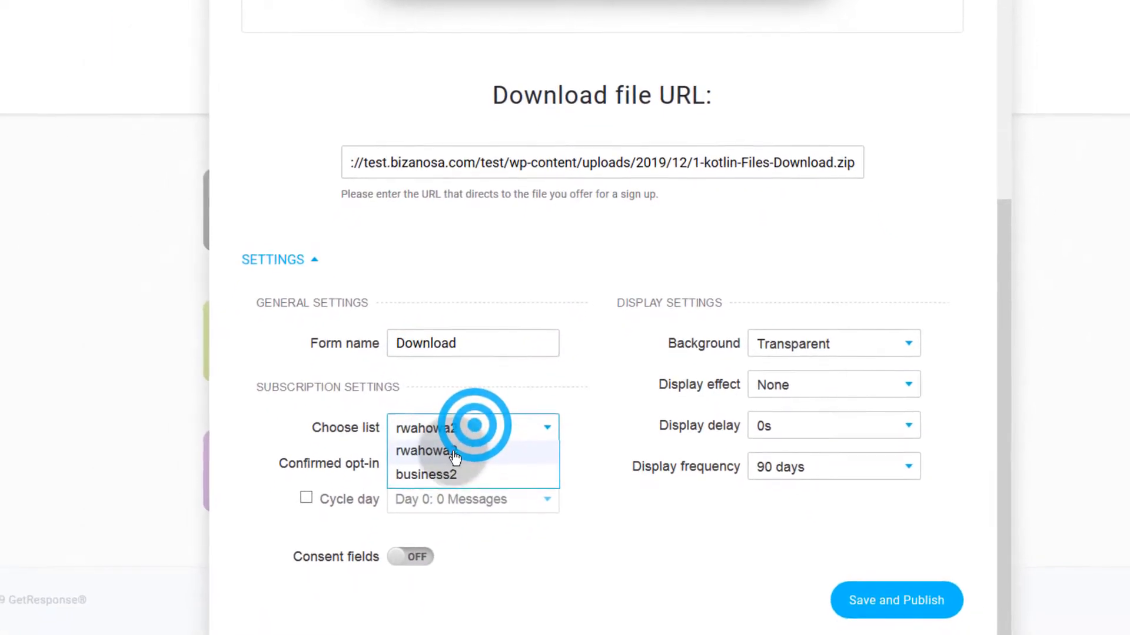
click(412, 550)
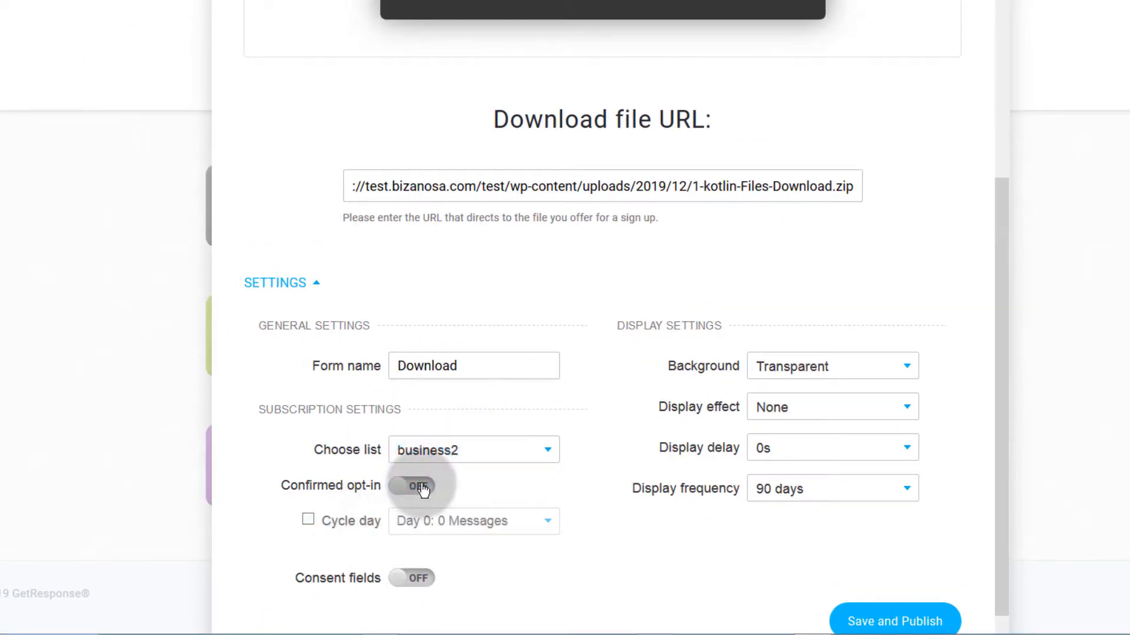
scroll(280, 522, down, 1)
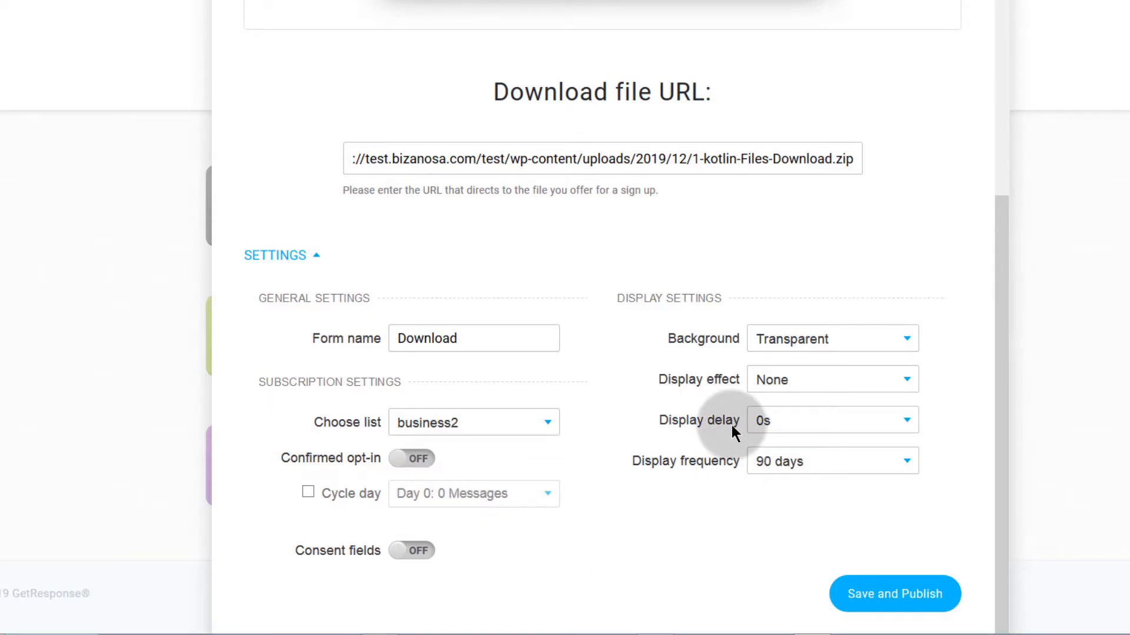
Step: Set the popup's display effect to Fade, delay to 1s and frequency to Always
click(838, 335)
click(909, 335)
click(803, 385)
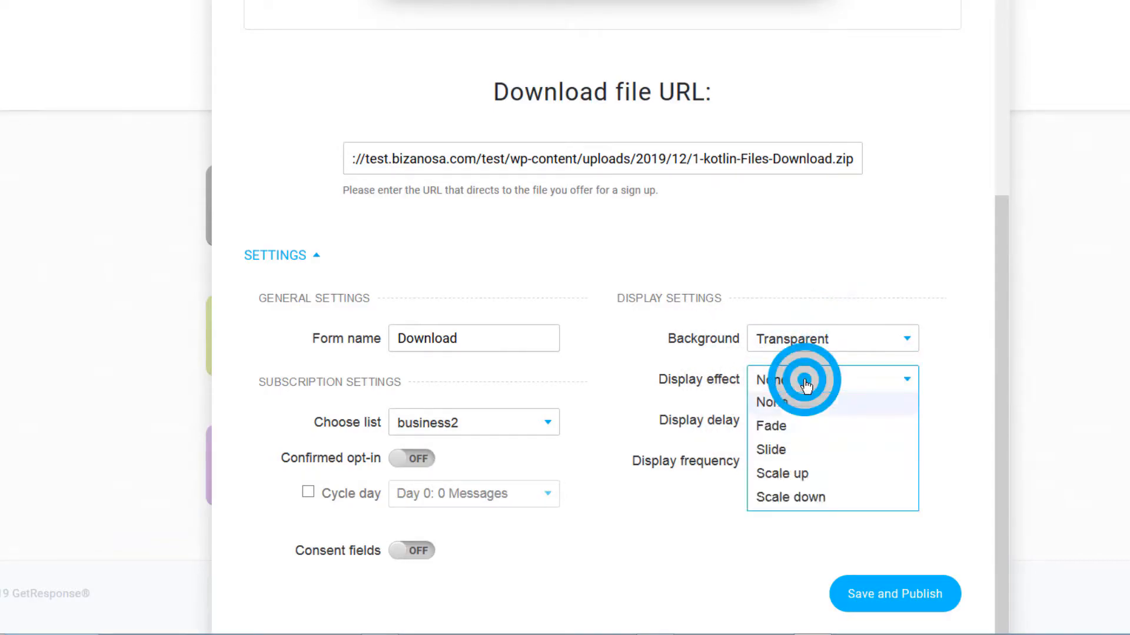
click(780, 427)
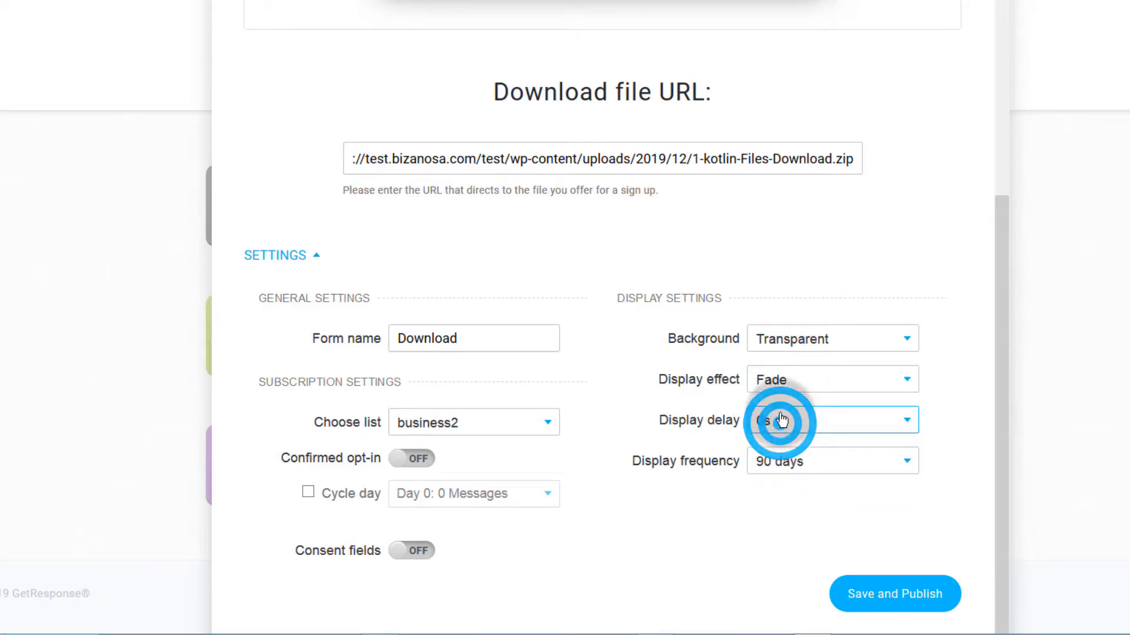
click(806, 420)
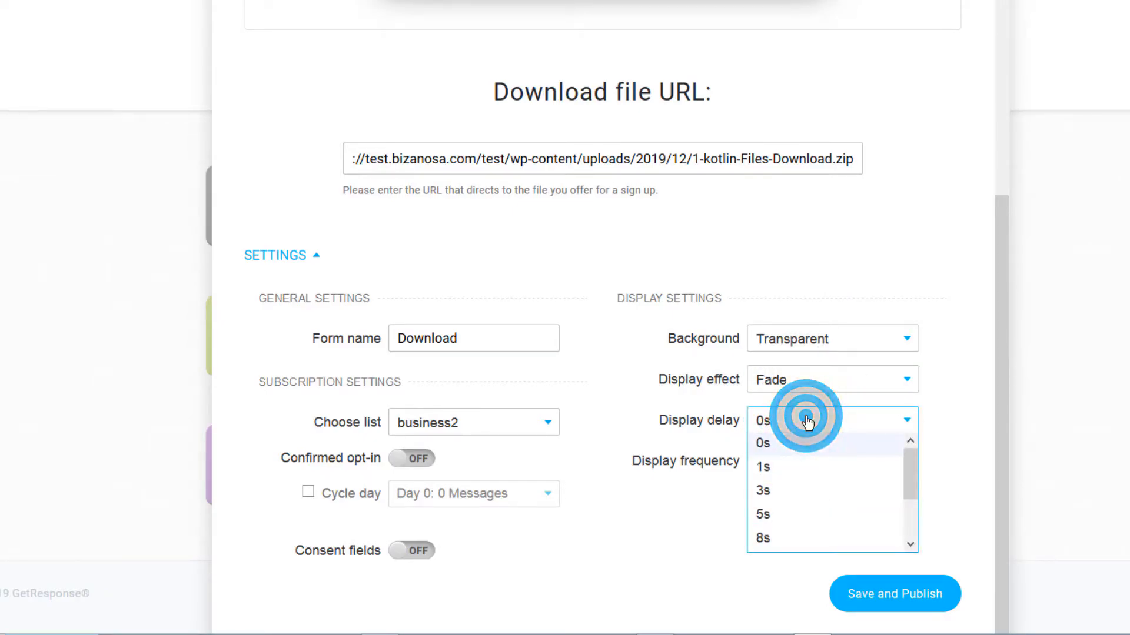
click(772, 475)
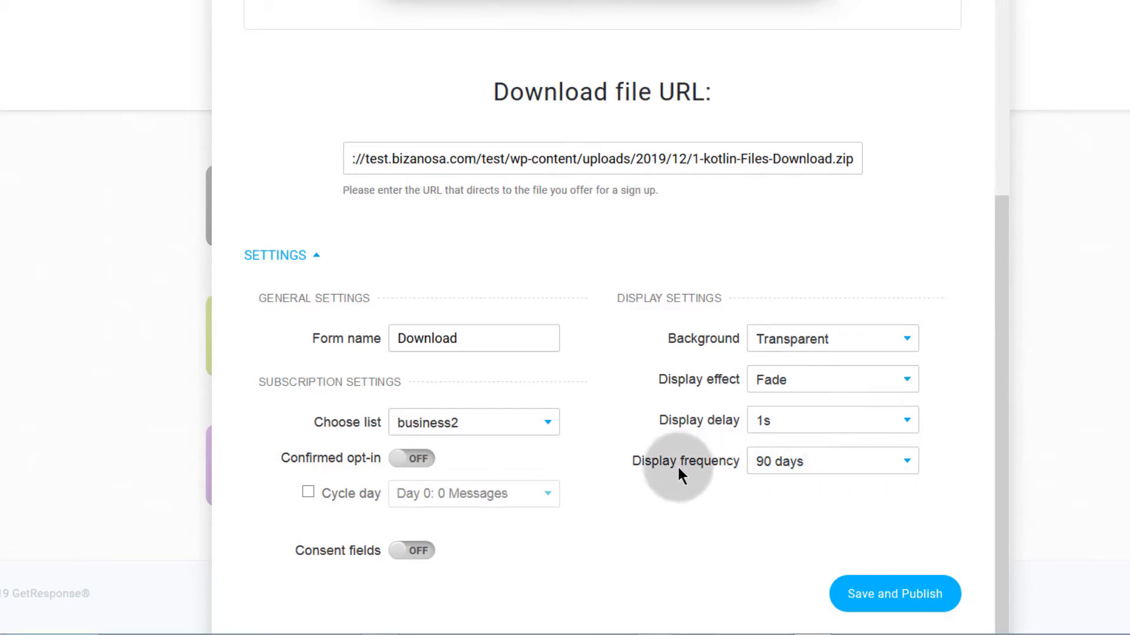
click(805, 469)
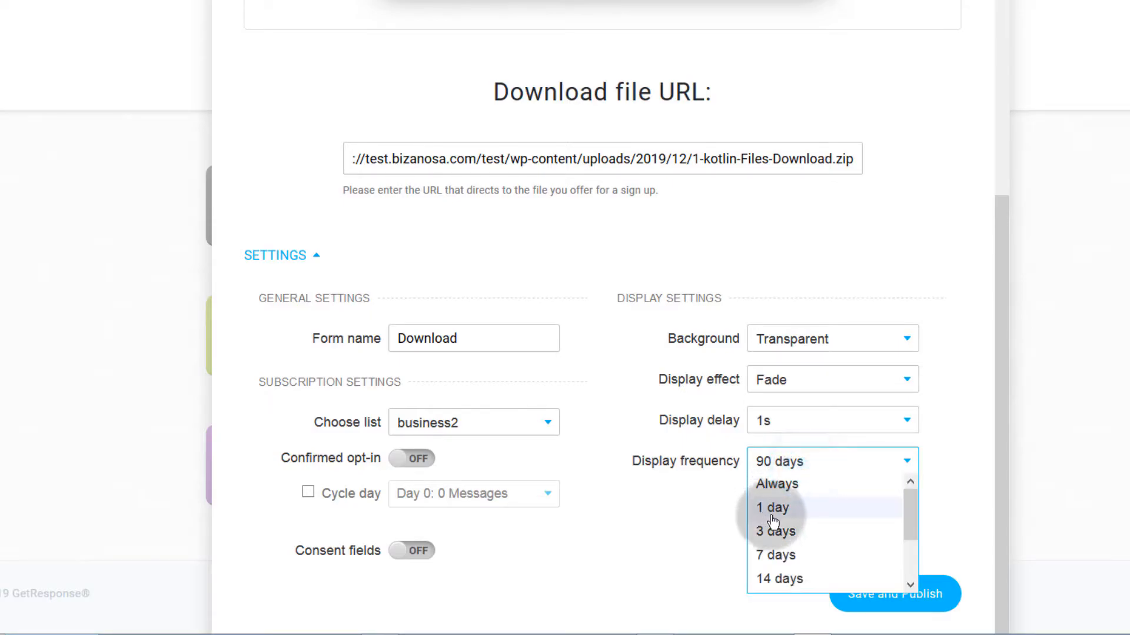
click(775, 488)
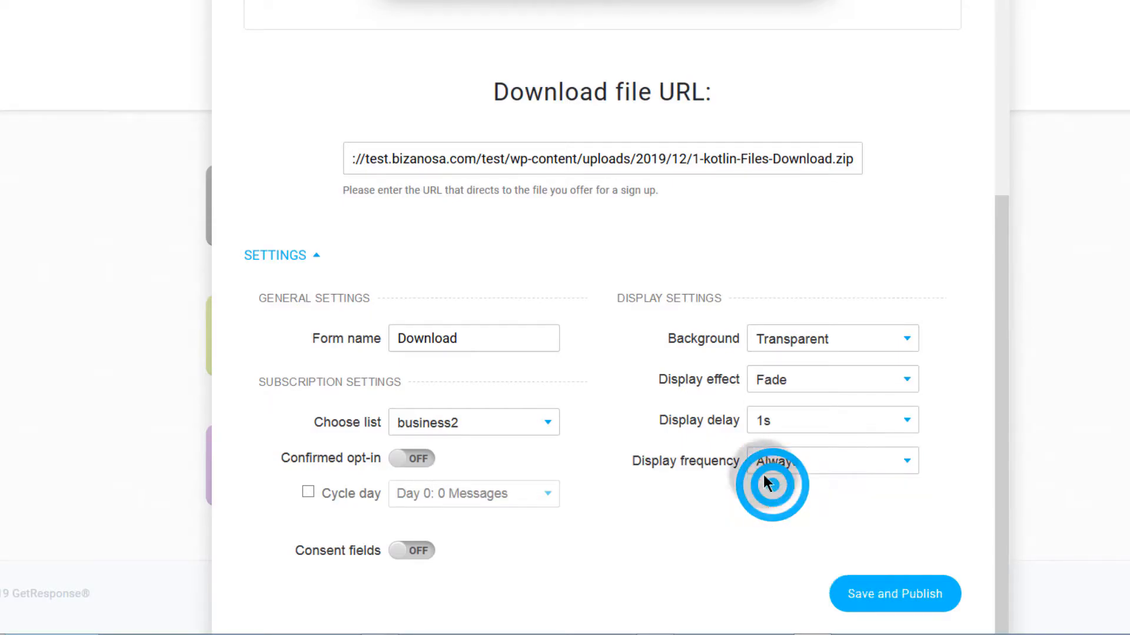
Step: Save and publish the Download popup form
scroll(541, 257, up, 5)
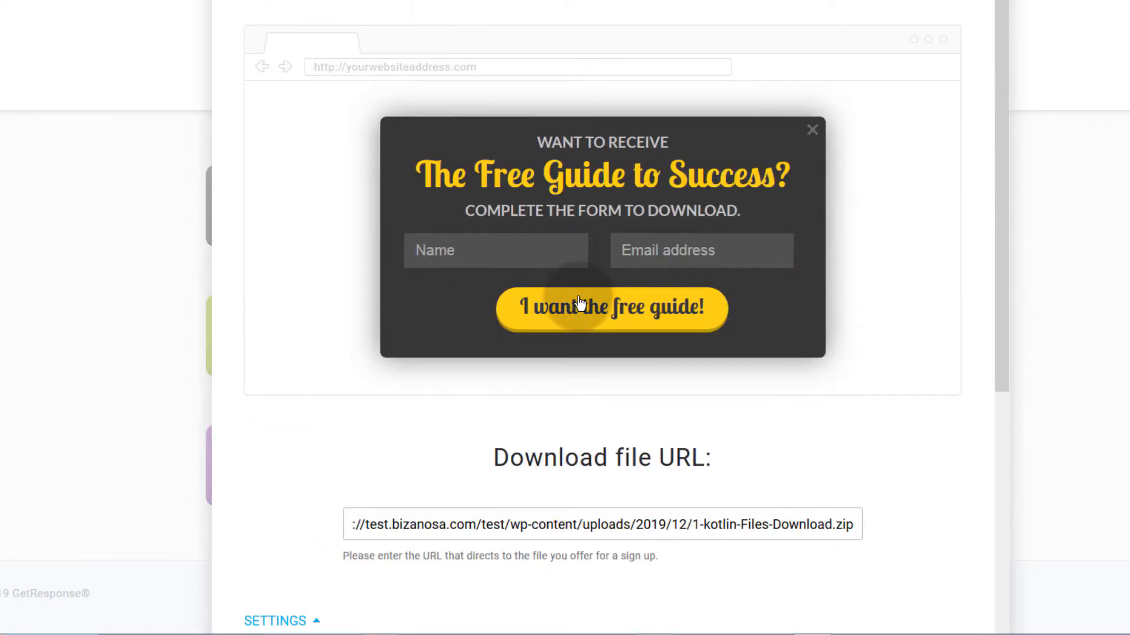
scroll(578, 310, down, 3)
scroll(578, 306, up, 3)
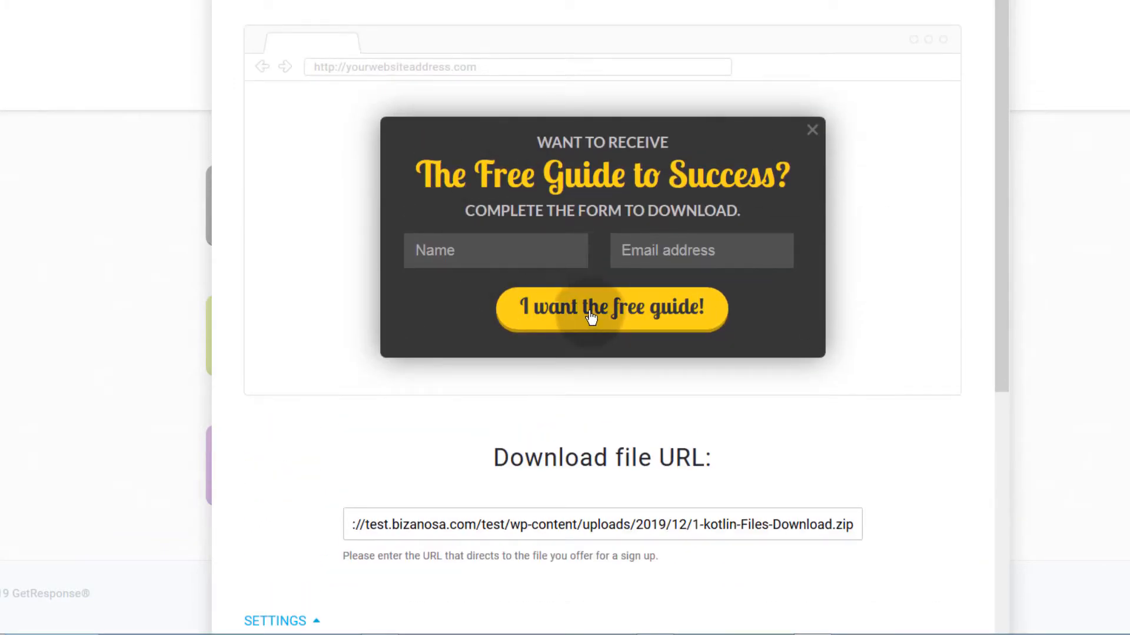
scroll(580, 310, down, 3)
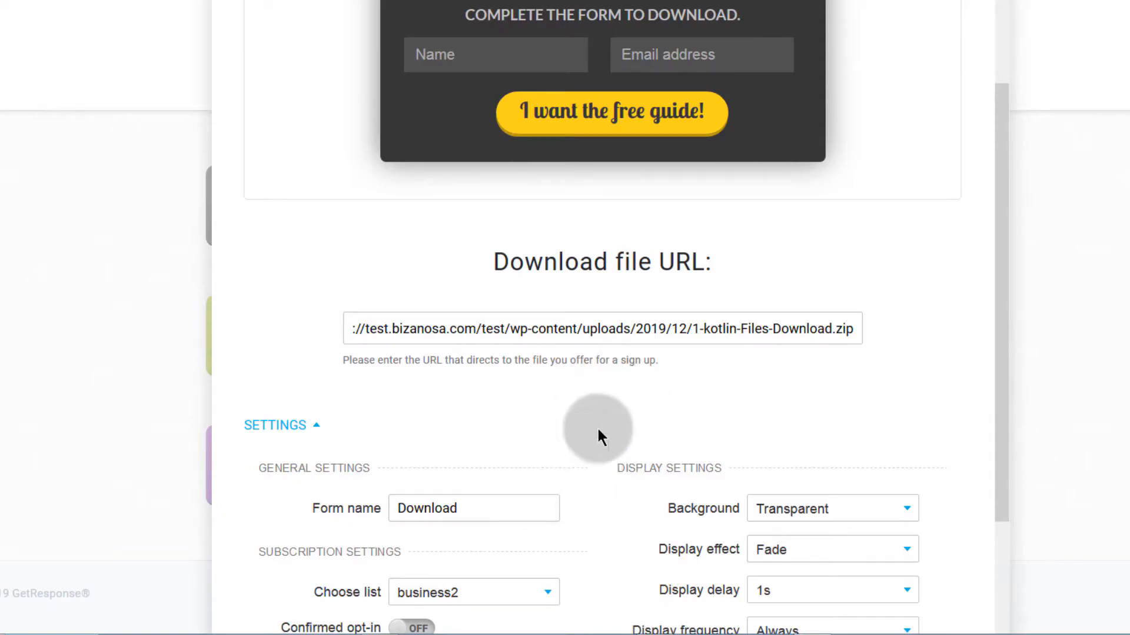
scroll(632, 512, down, 3)
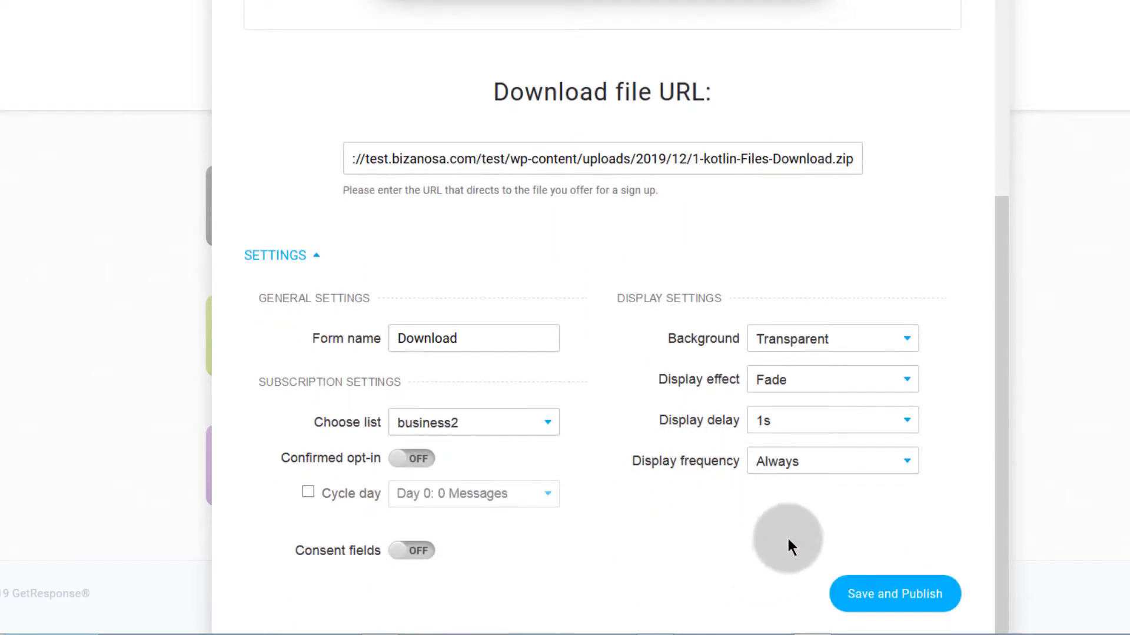
click(893, 612)
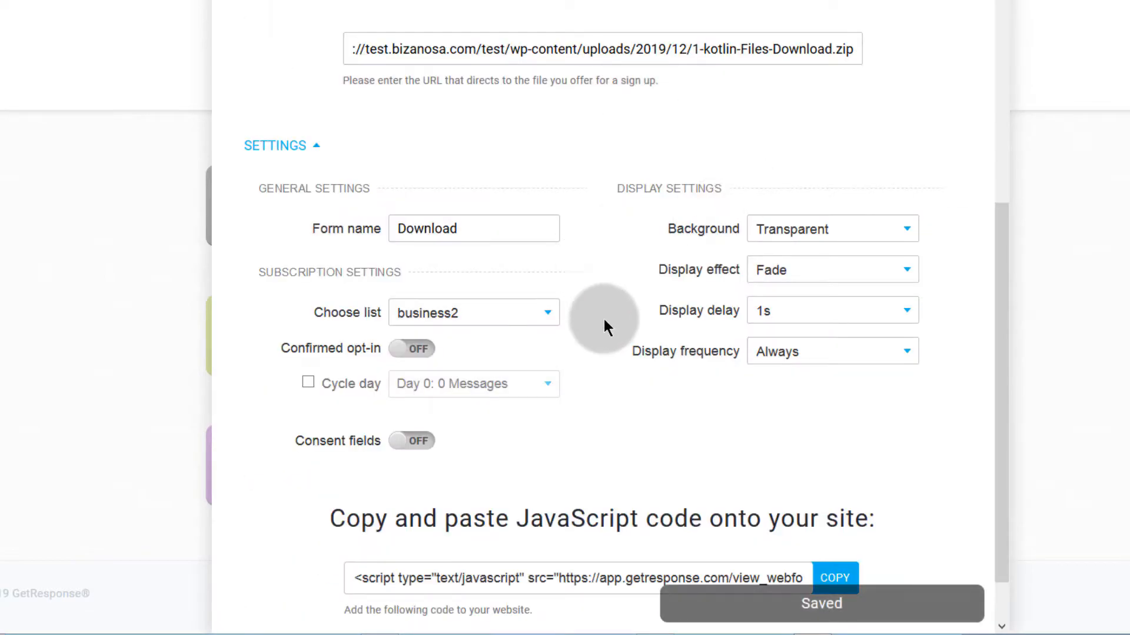
Step: Reduce the 'The Free Guide to Success?' headline font size from 39 to 25
scroll(597, 292, up, 8)
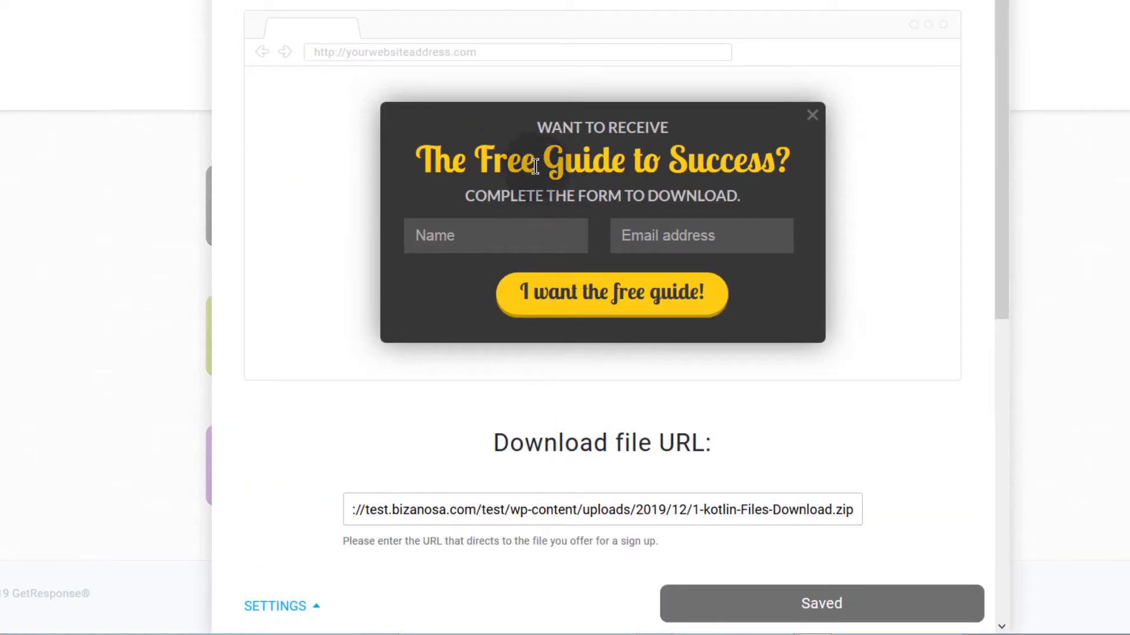
click(507, 164)
click(507, 165)
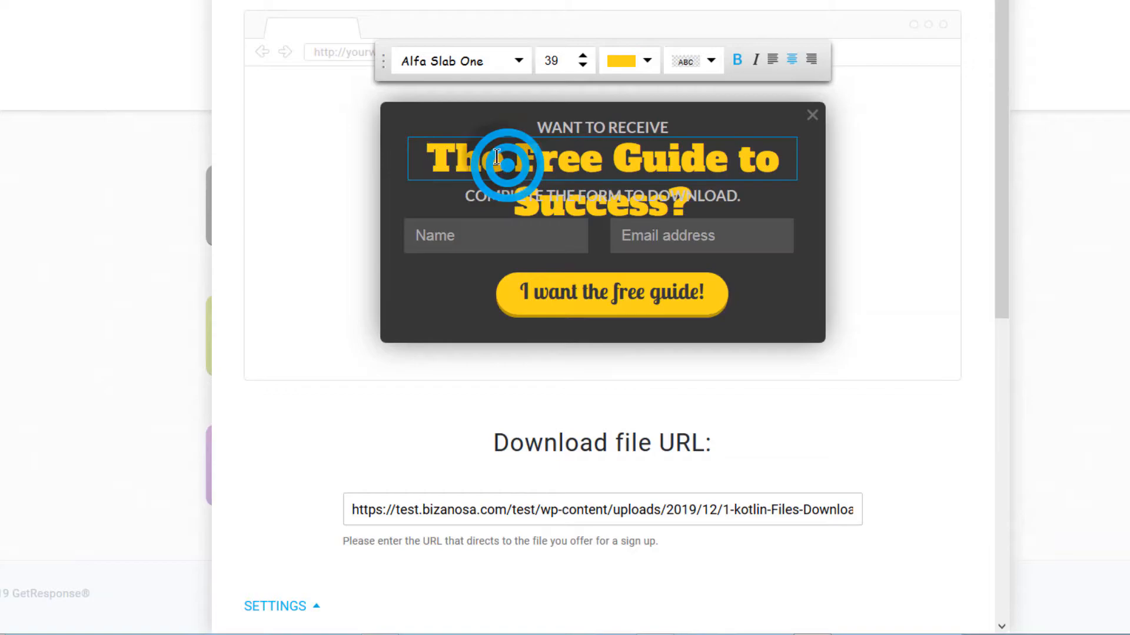
double_click(579, 125)
triple_click(620, 170)
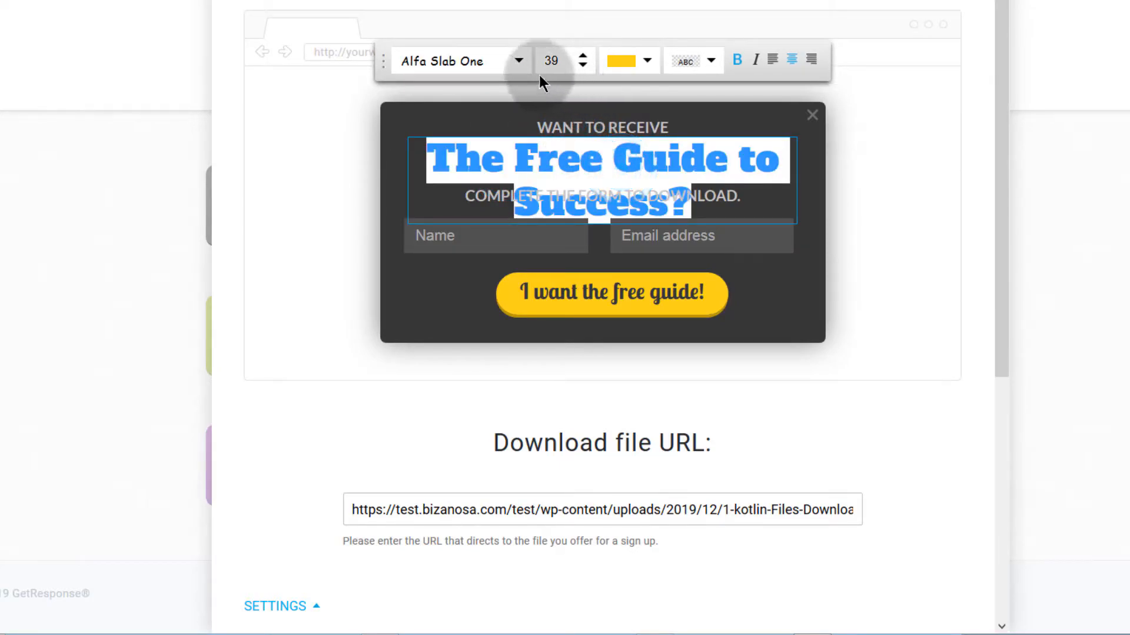
click(519, 60)
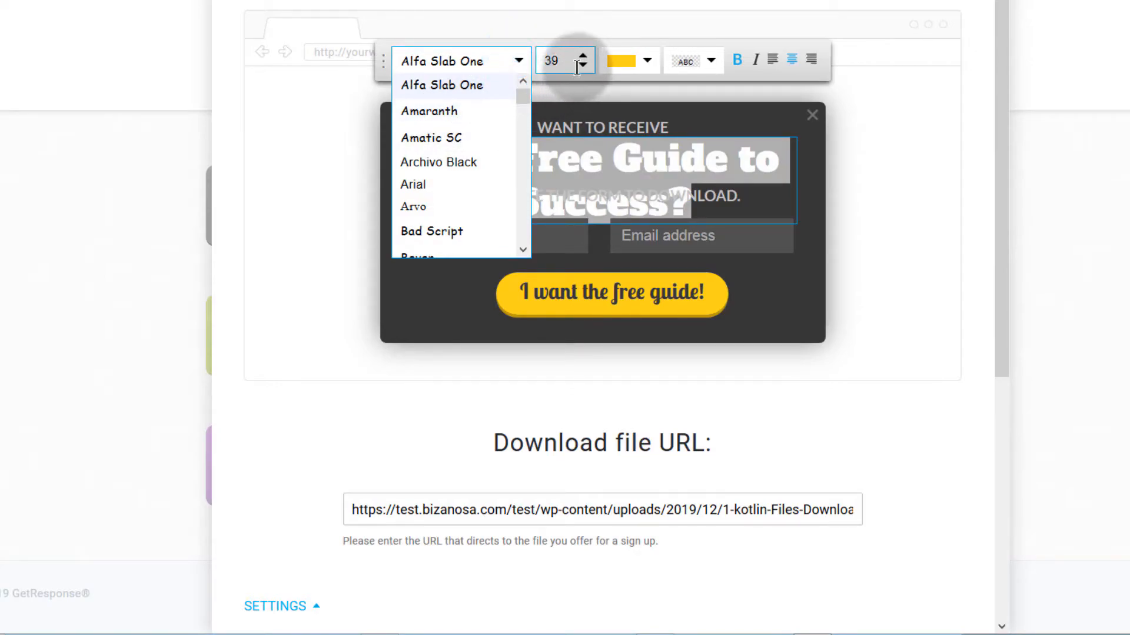
click(582, 66)
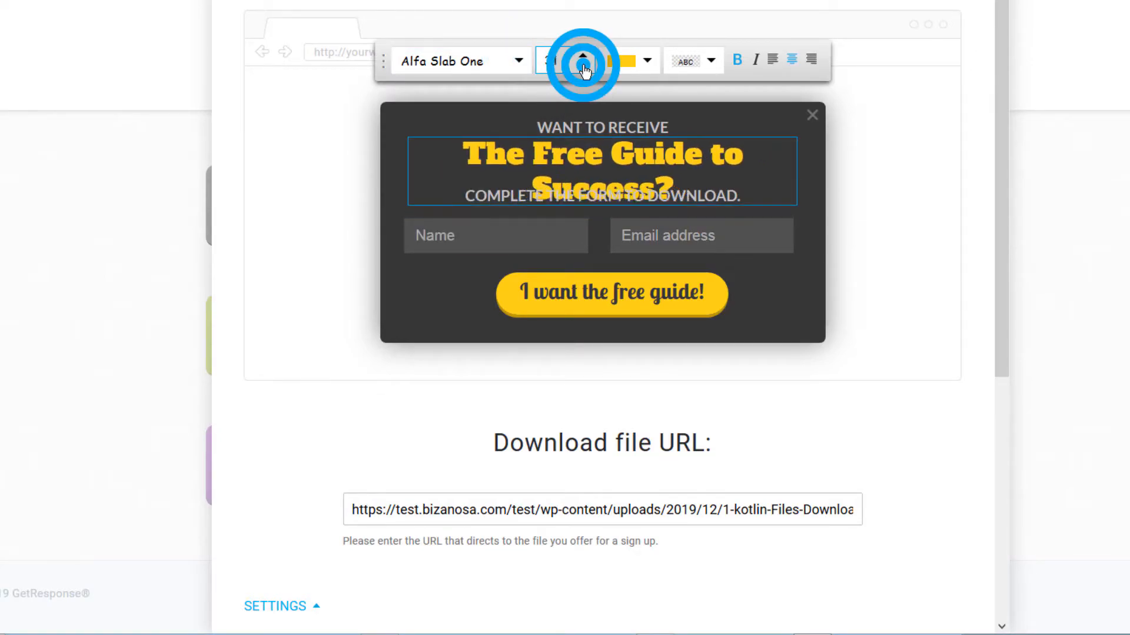
drag(481, 152, 760, 155)
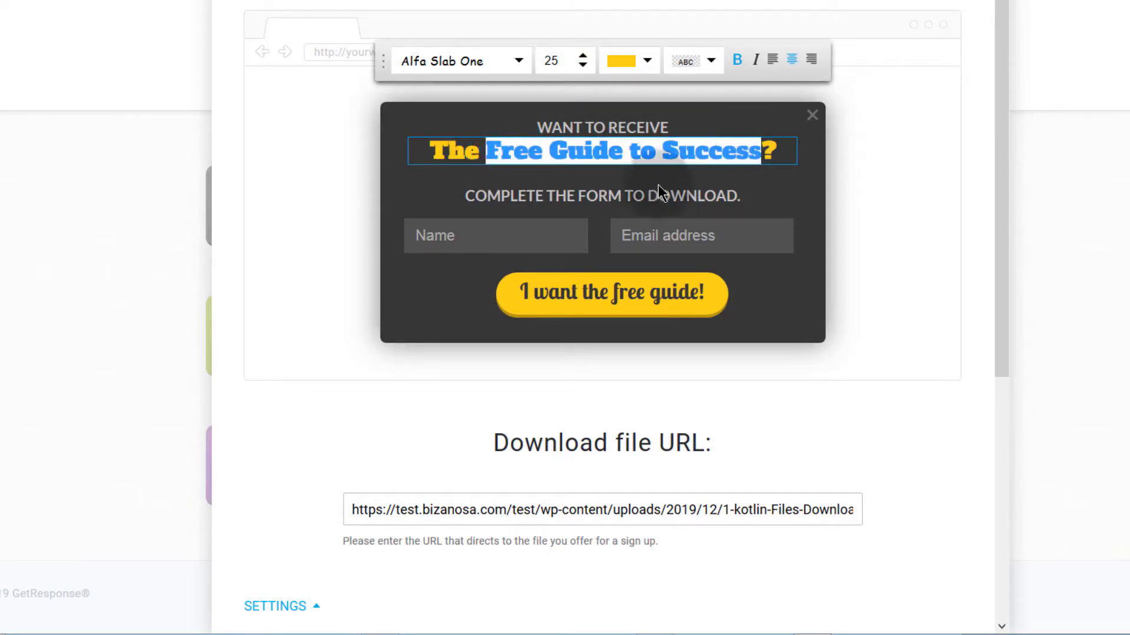
Step: Inspect the subheading, Name and Email fields and background colour unchanged, then select the 'I want the free guide!' button
click(530, 196)
click(530, 197)
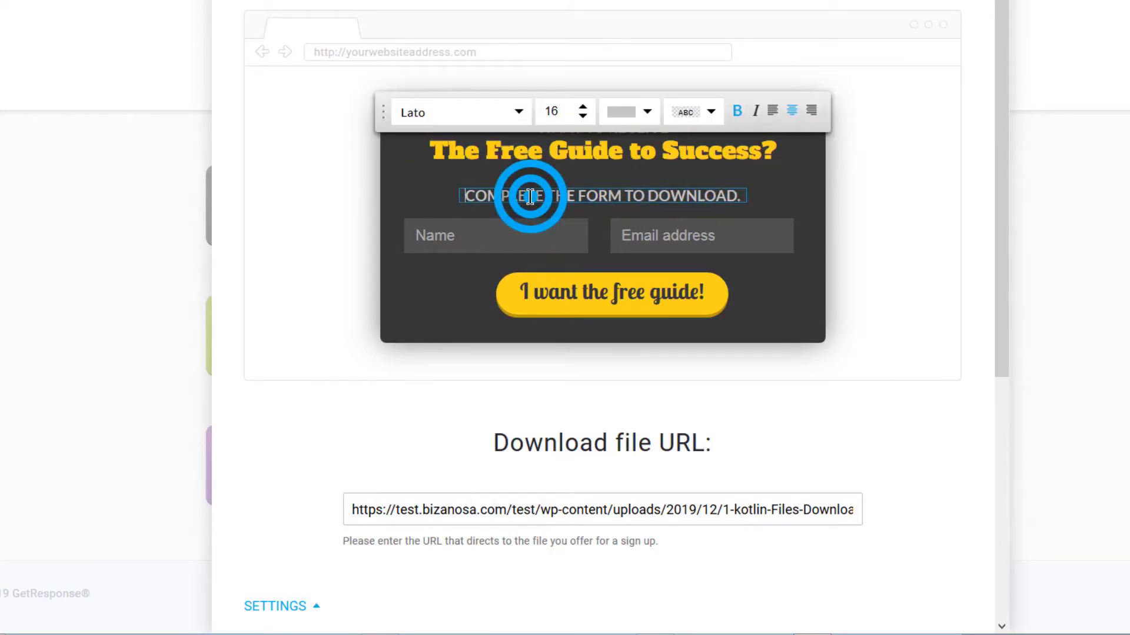
drag(527, 195, 743, 198)
click(512, 235)
click(584, 303)
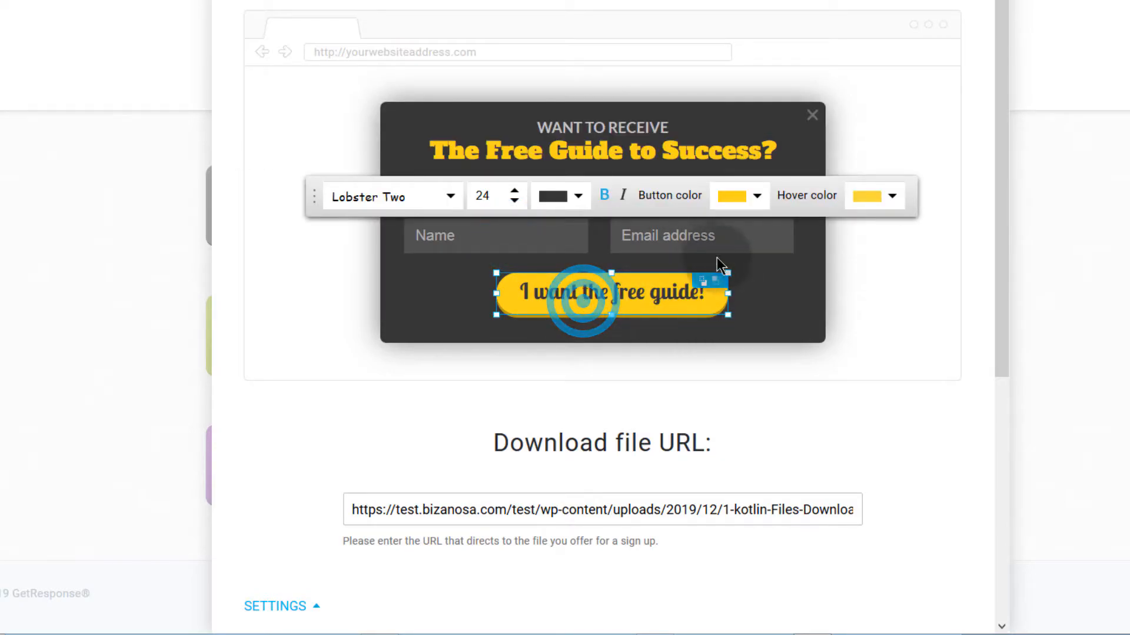
click(674, 235)
double_click(761, 293)
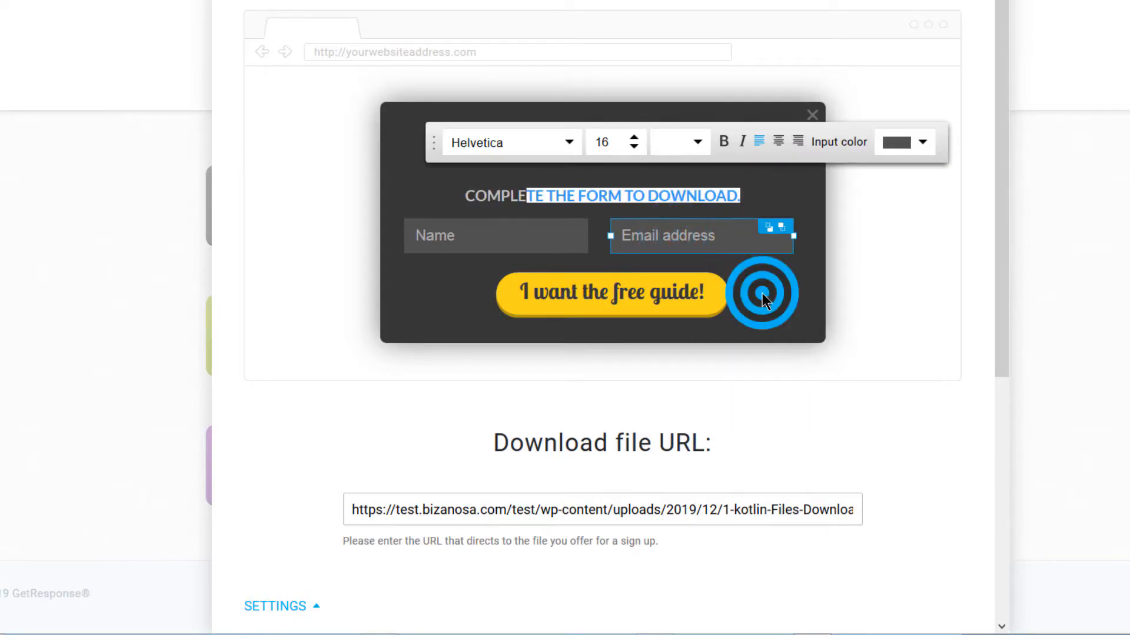
click(558, 361)
click(610, 290)
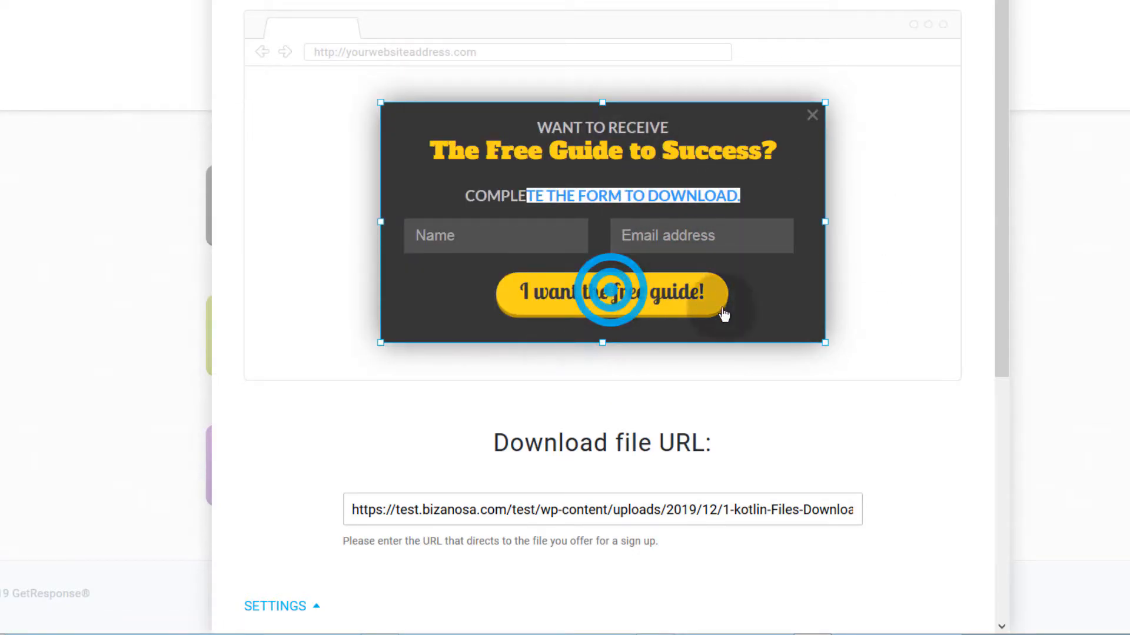
click(585, 301)
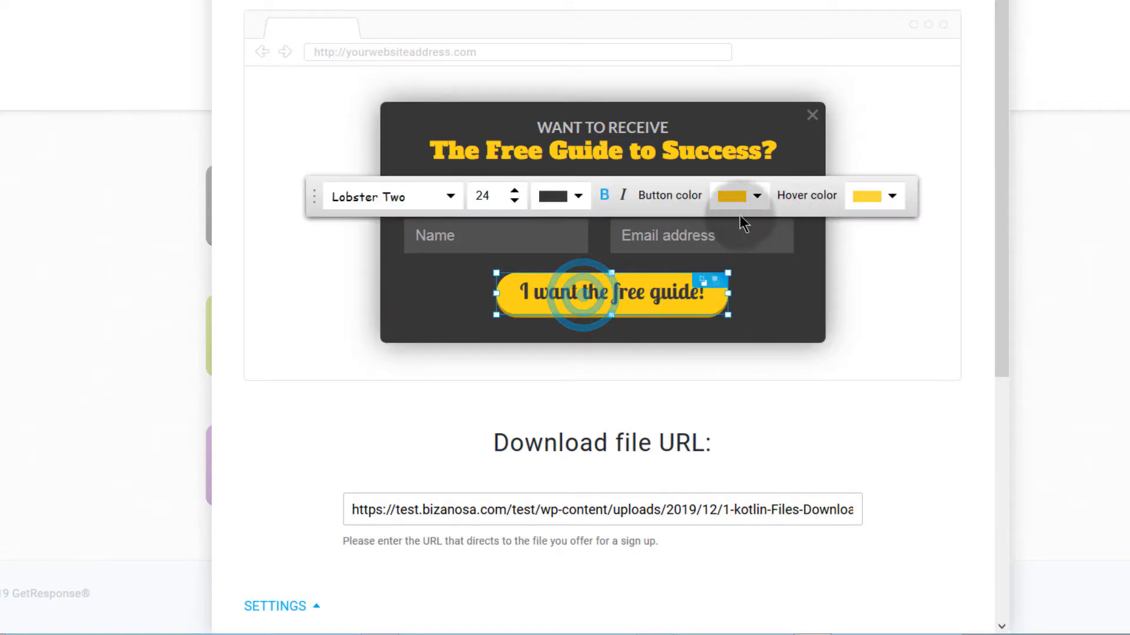
Step: Make the 'I want the free guide!' button red with a pink hover colour
click(762, 197)
click(551, 305)
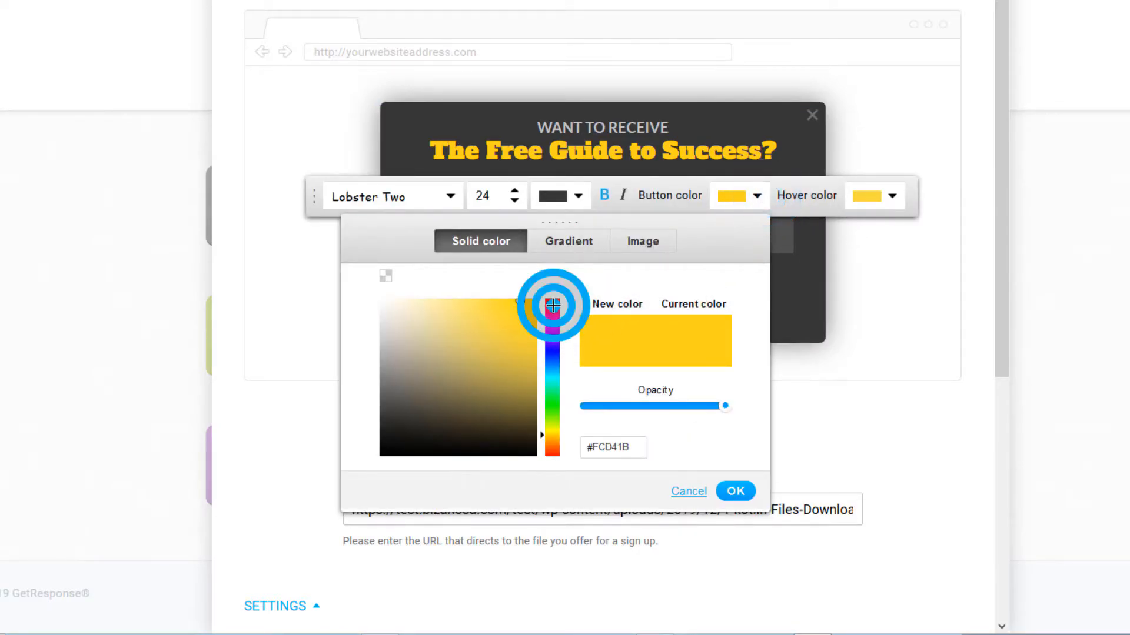
click(866, 200)
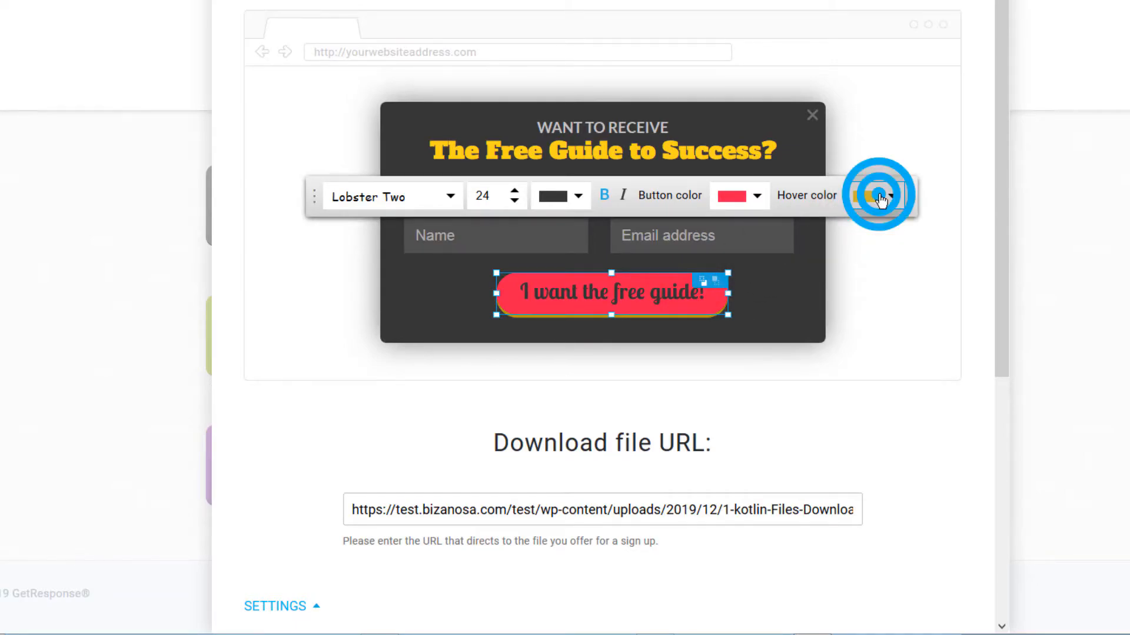
click(690, 321)
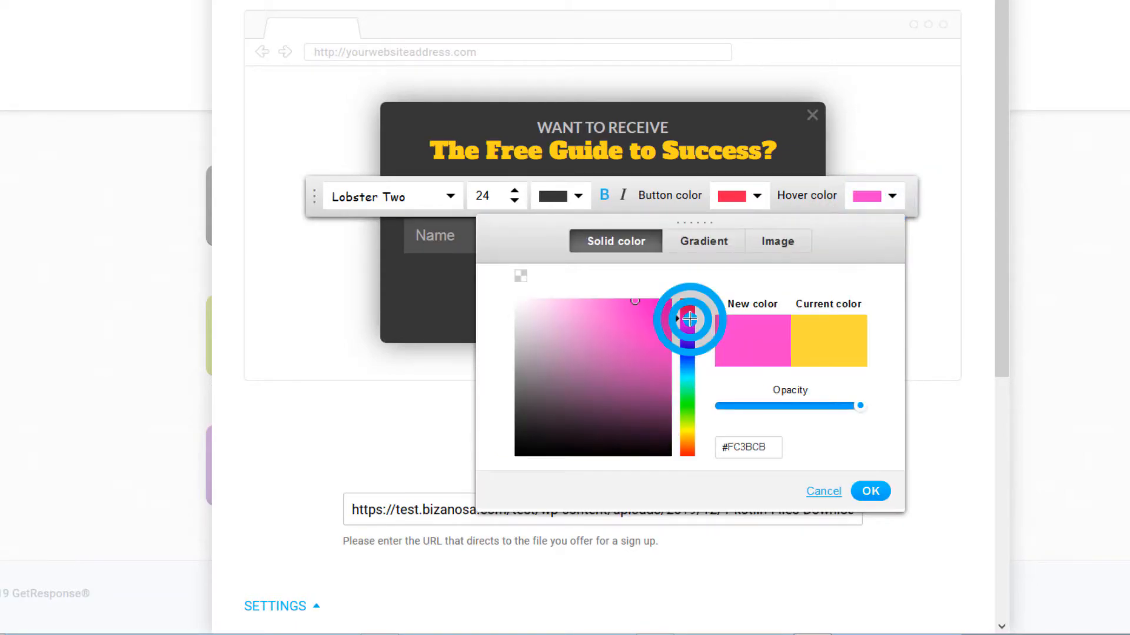
click(870, 492)
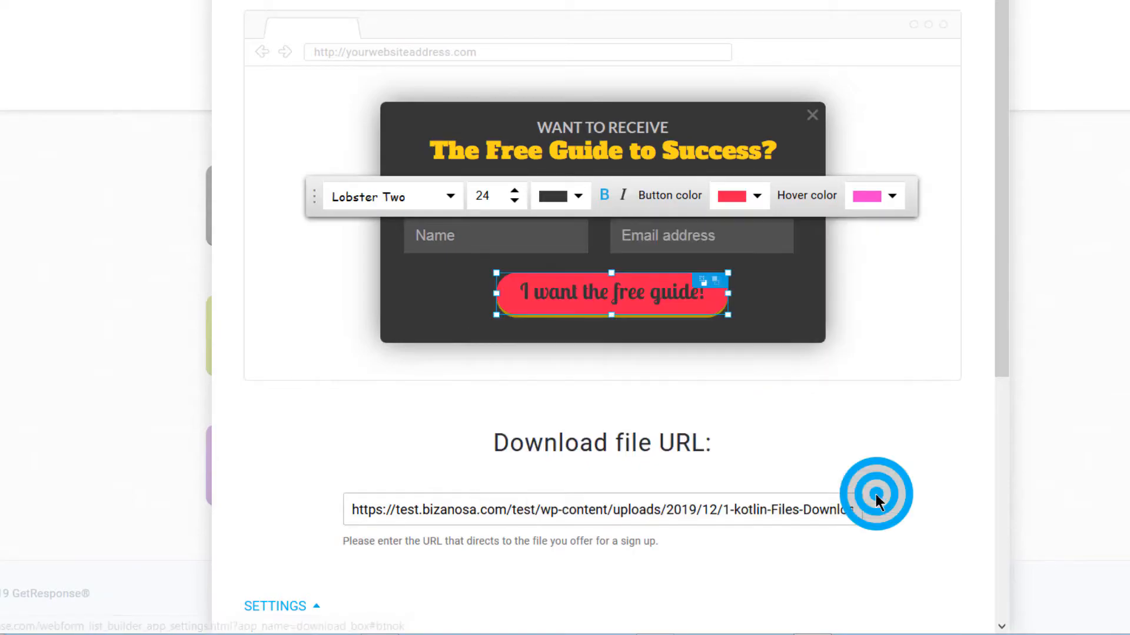
click(783, 314)
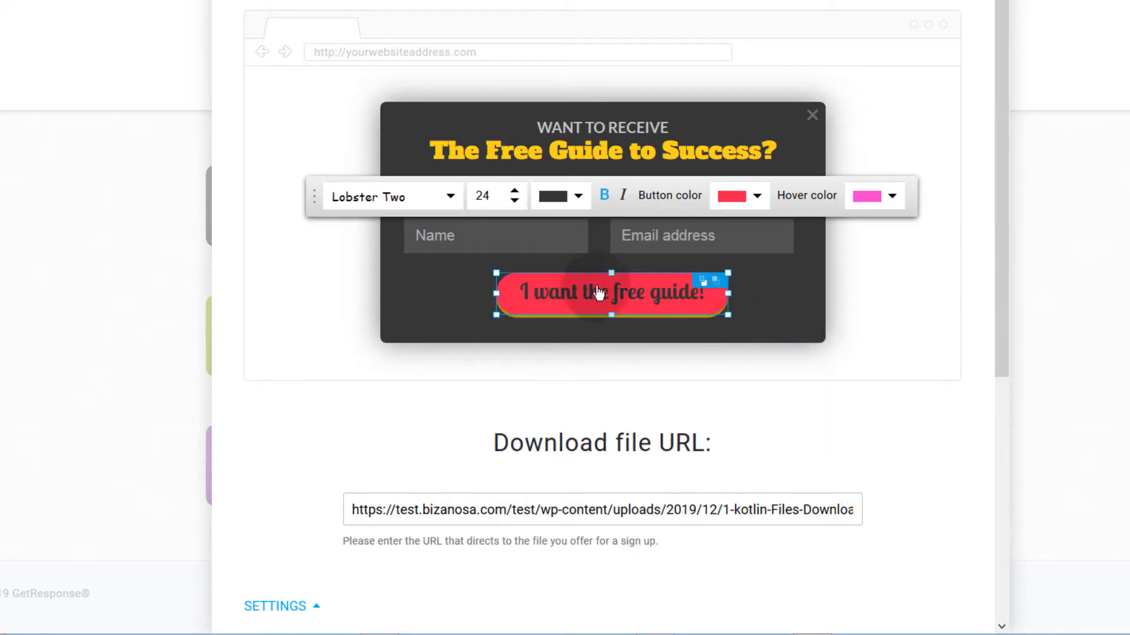
Step: Save and publish the updated popup and copy its JavaScript embed code
click(806, 295)
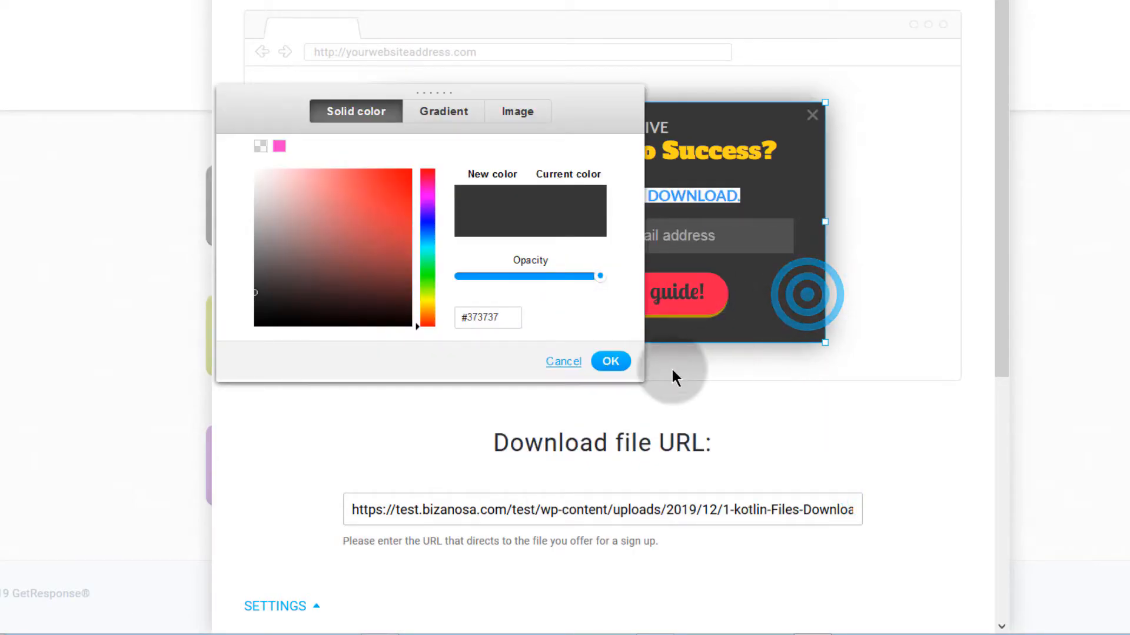
click(565, 361)
click(788, 339)
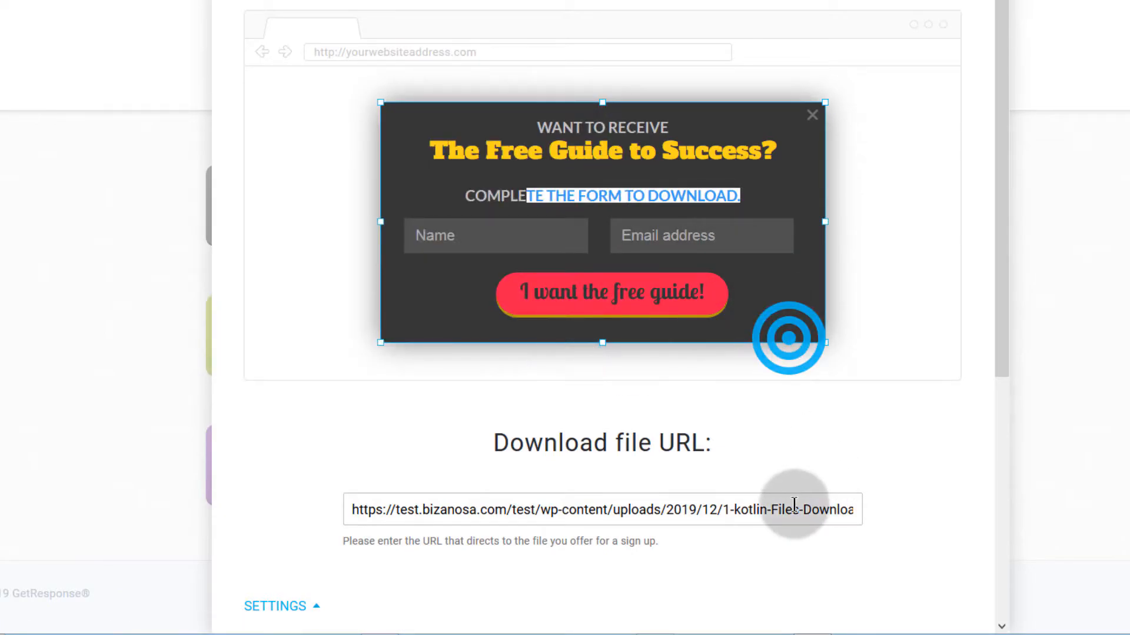
scroll(796, 506, down, 5)
scroll(797, 541, down, 1)
click(893, 579)
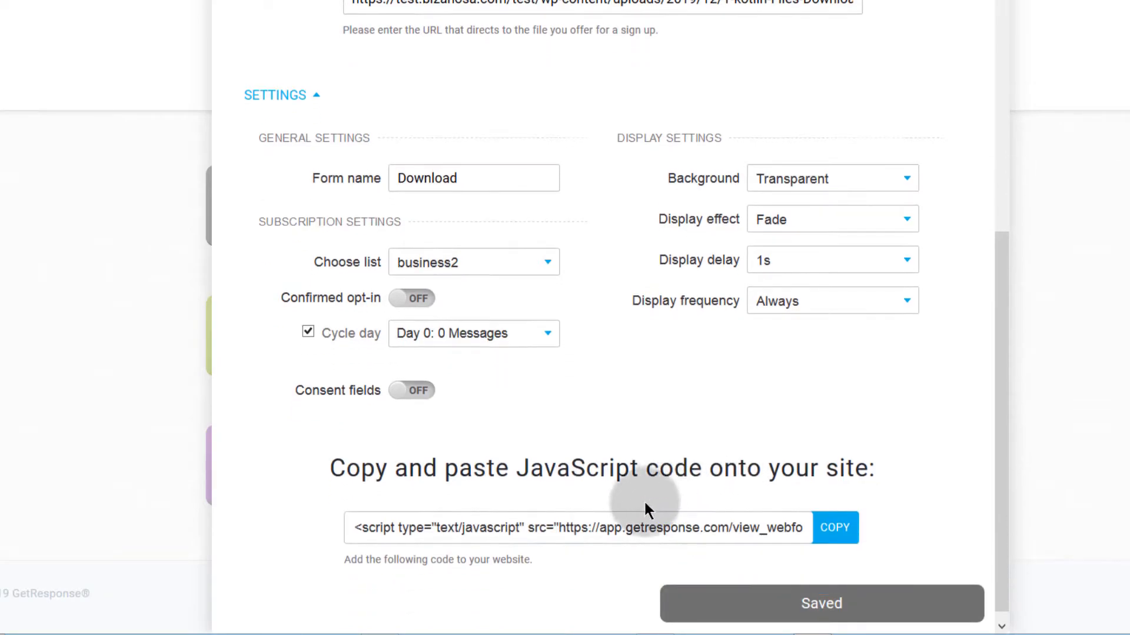
click(840, 515)
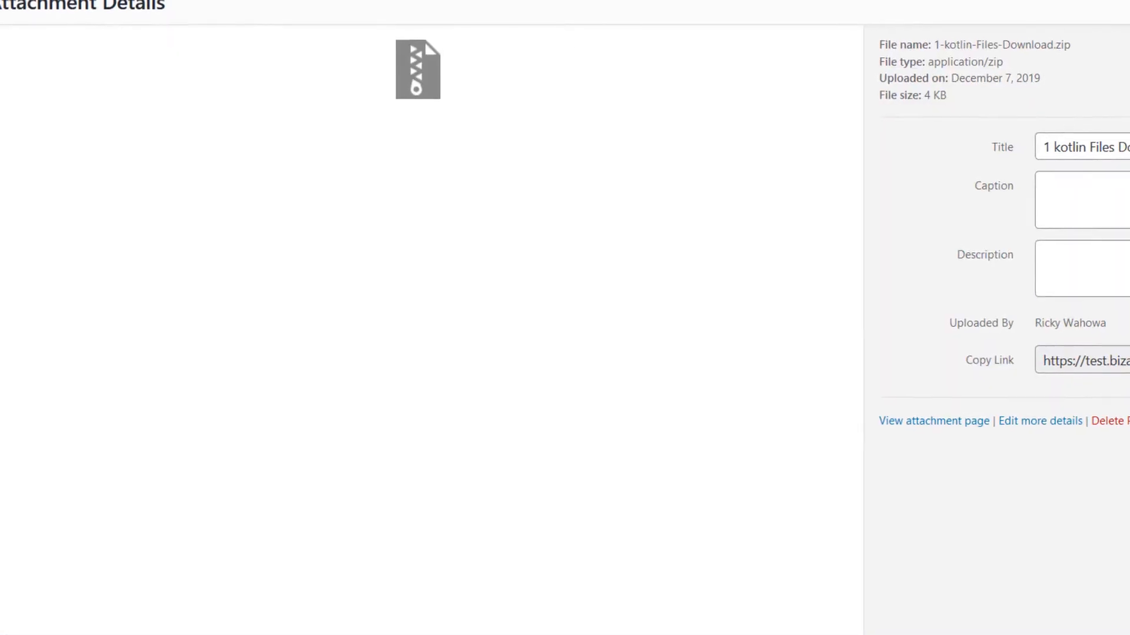
Step: Go to Appearance > Widgets and drag a Custom HTML widget into Footer 1 below the Text widget
key(Escape)
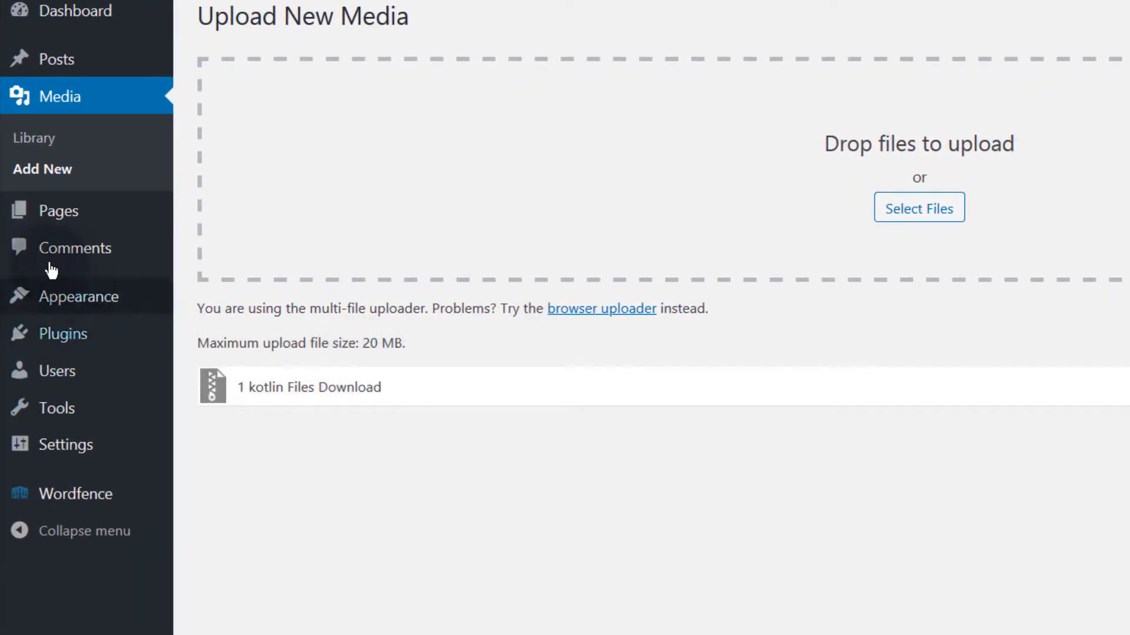
mouse_move(73, 217)
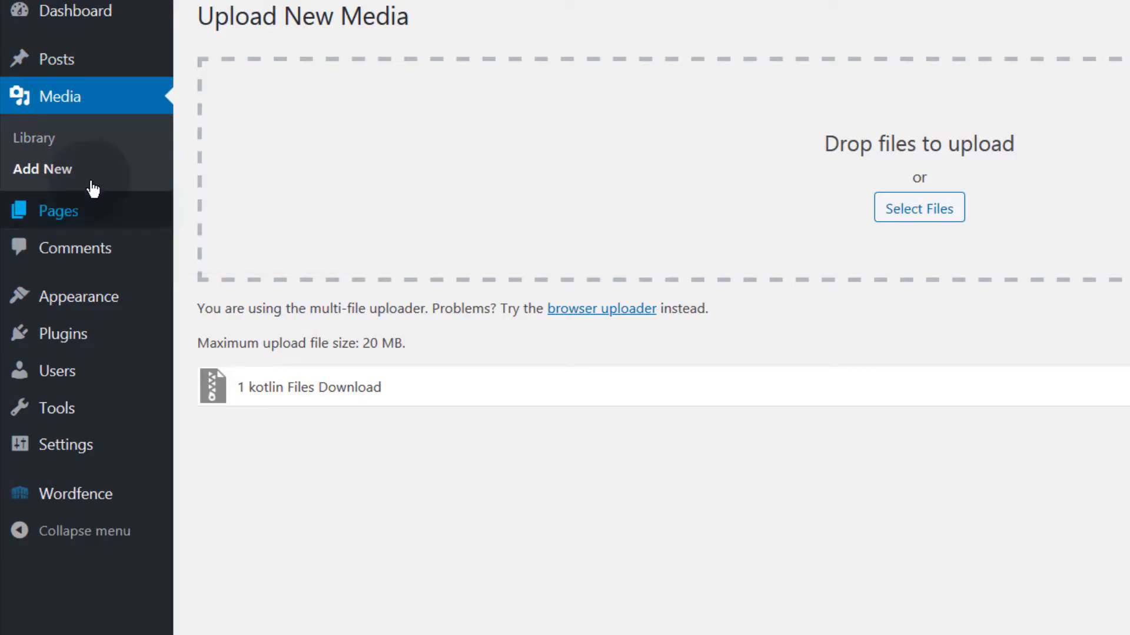
mouse_move(88, 295)
click(234, 358)
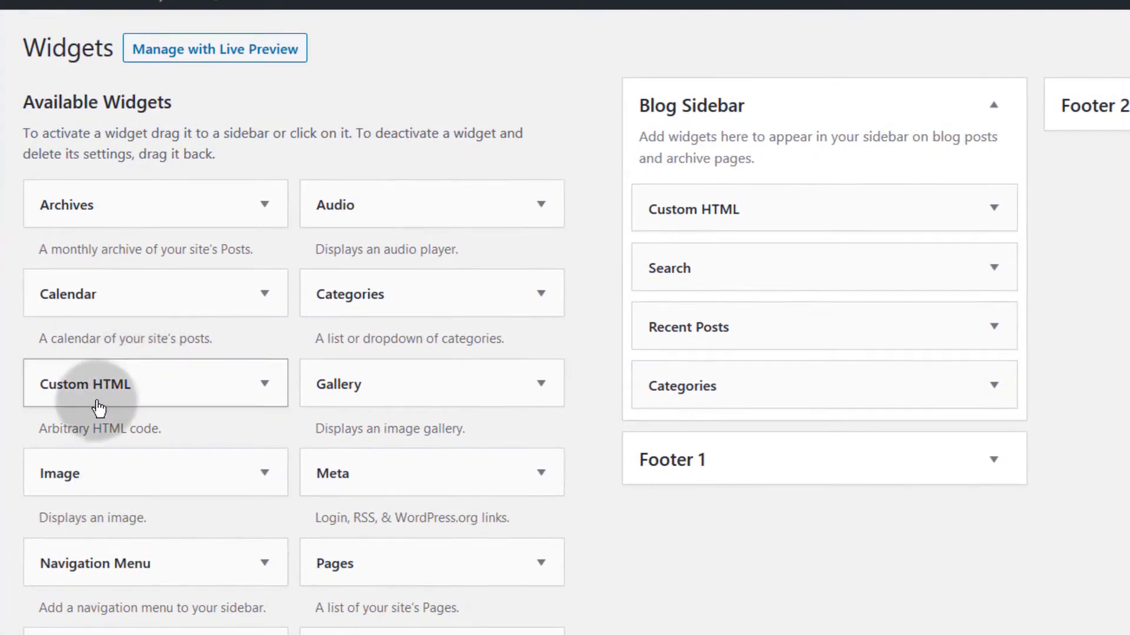
drag(56, 384, 688, 596)
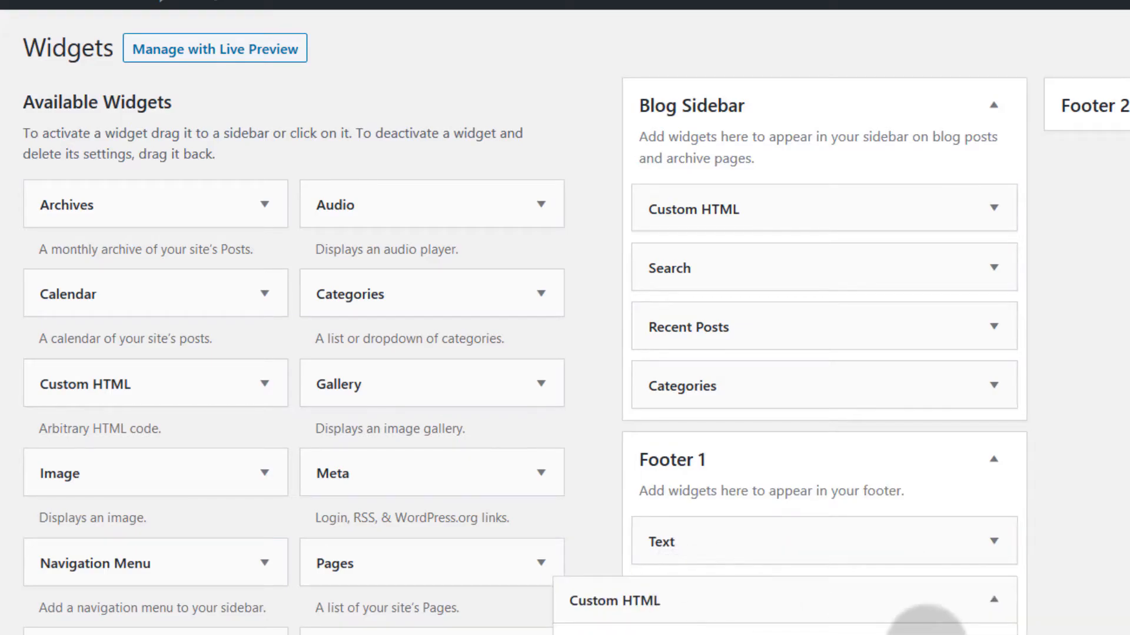
Step: Paste the GetResponse web form script into the Custom HTML widget's content and save it
scroll(1079, 596, down, 4)
click(590, 582)
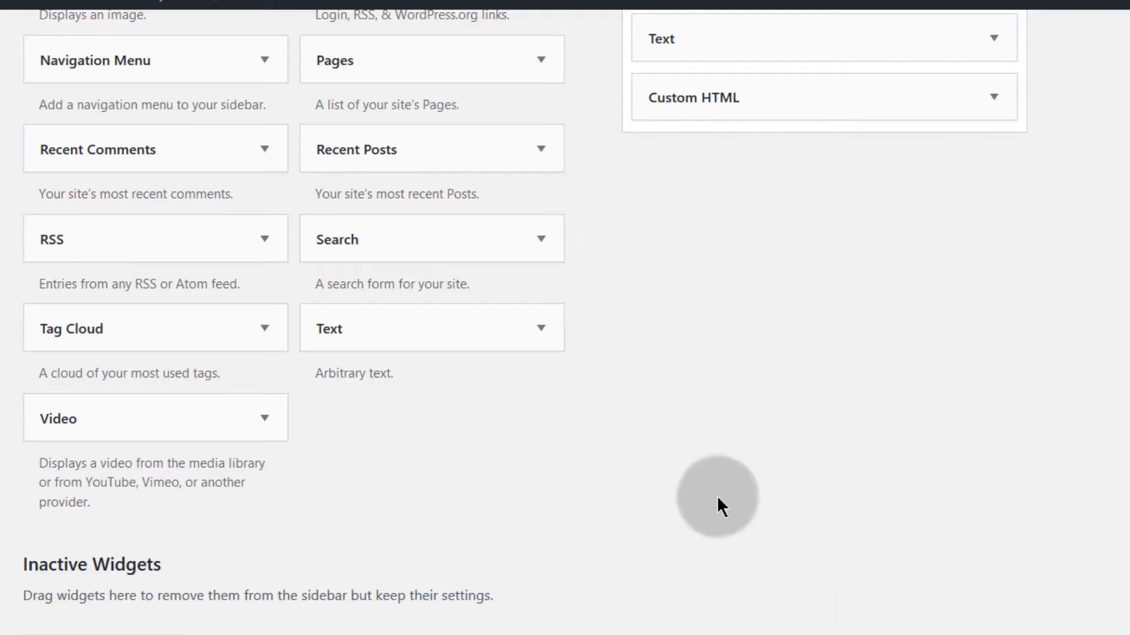
click(996, 100)
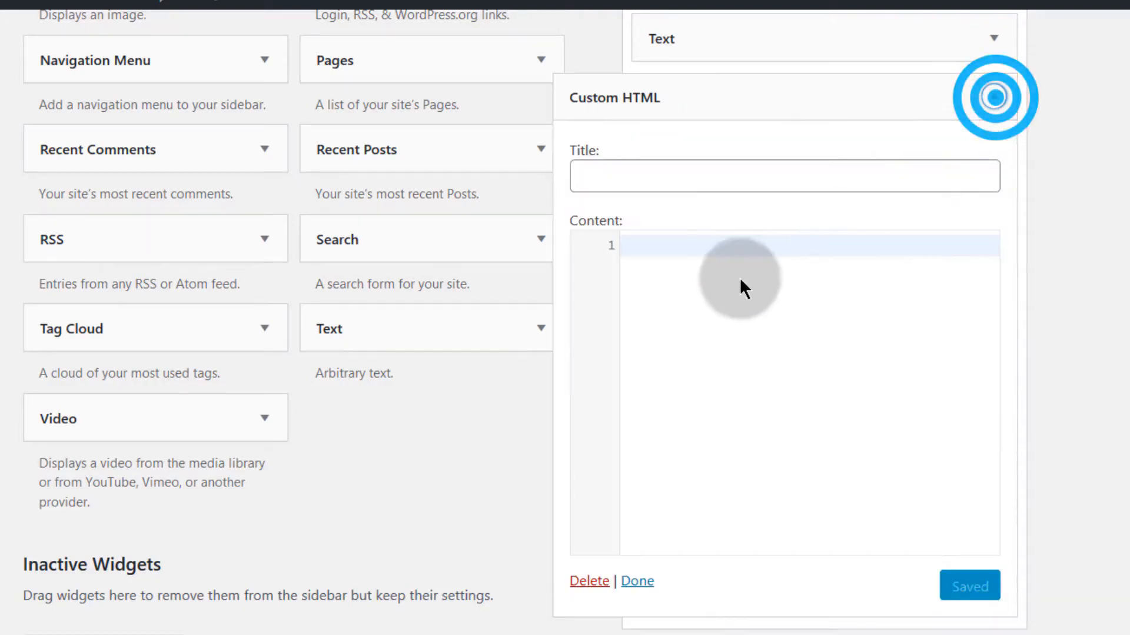
click(657, 242)
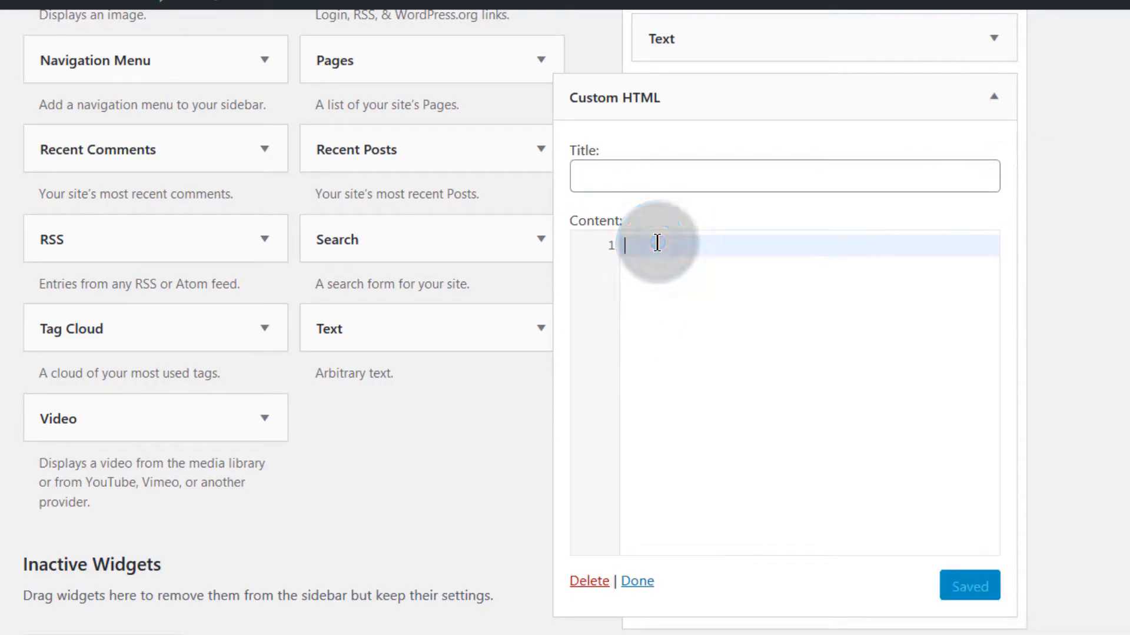
key(ctrl+v)
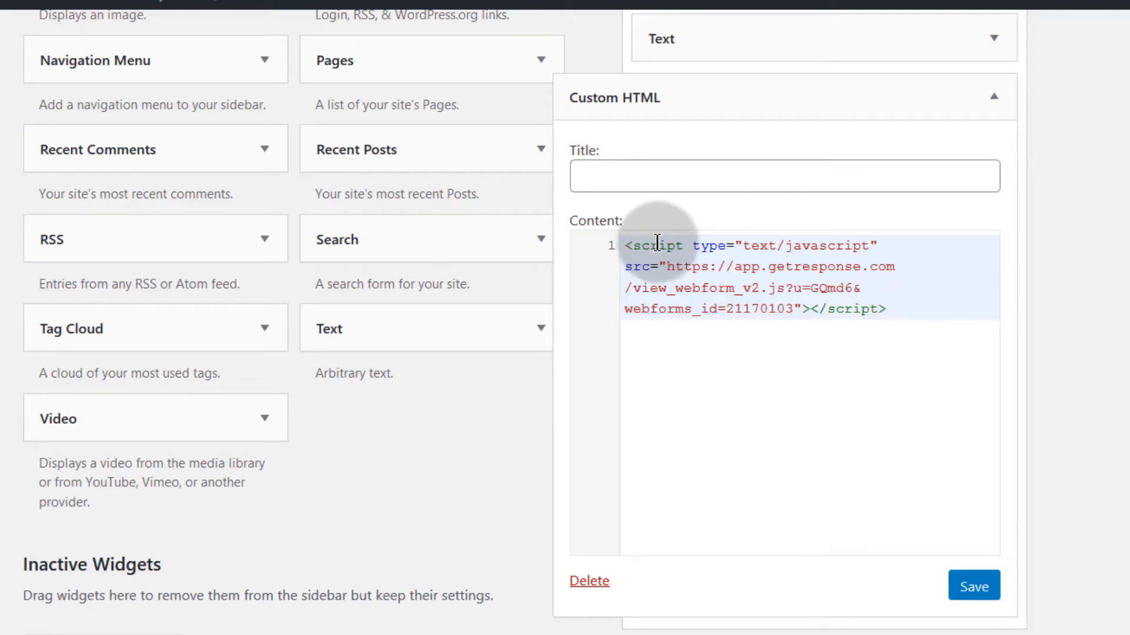
click(974, 587)
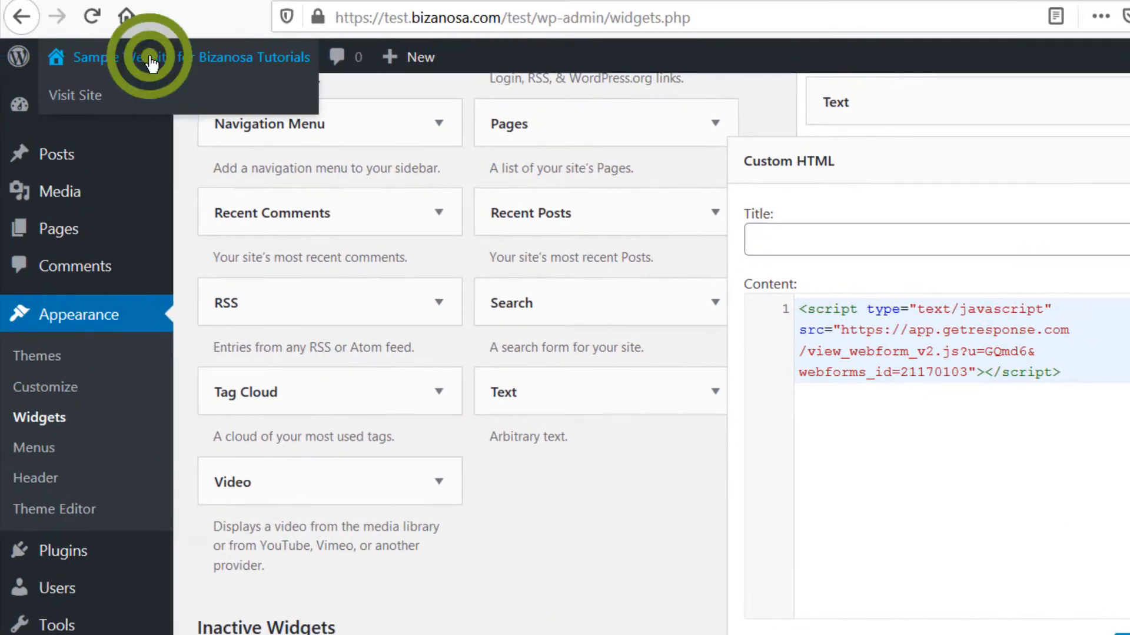
Step: View the live site homepage in a new tab to see the Free Guide popup
right_click(149, 55)
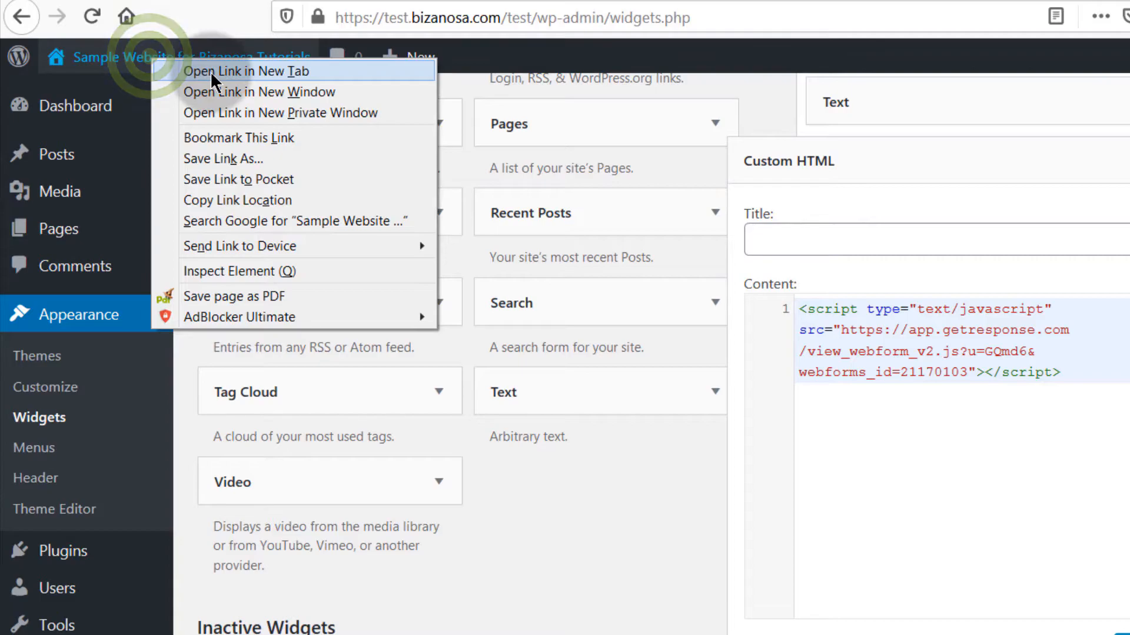
click(211, 72)
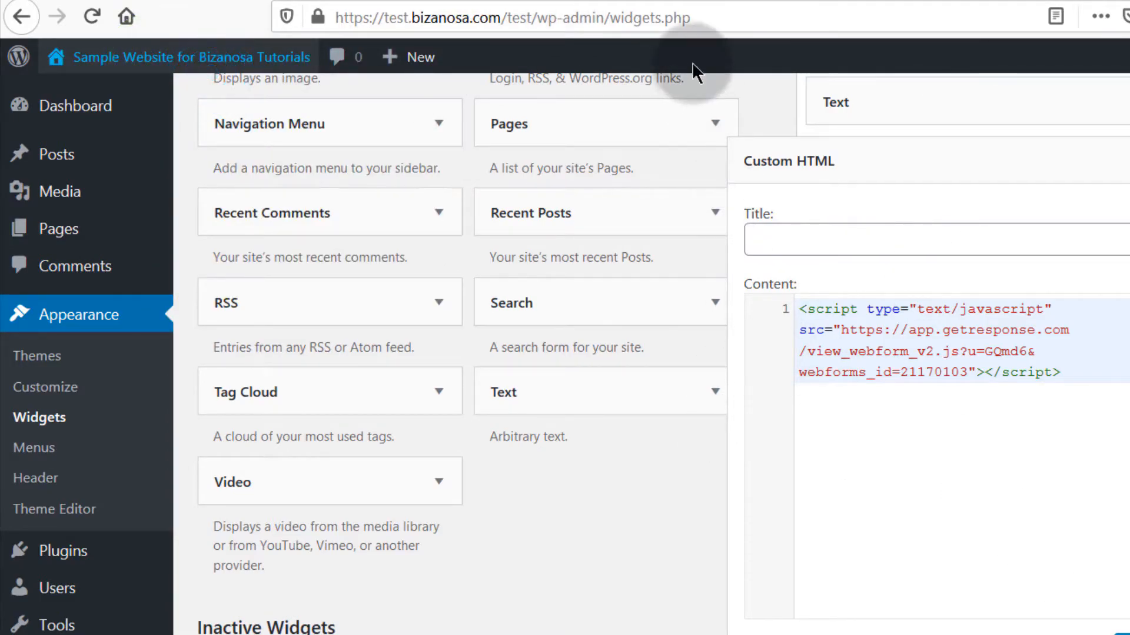
click(555, 0)
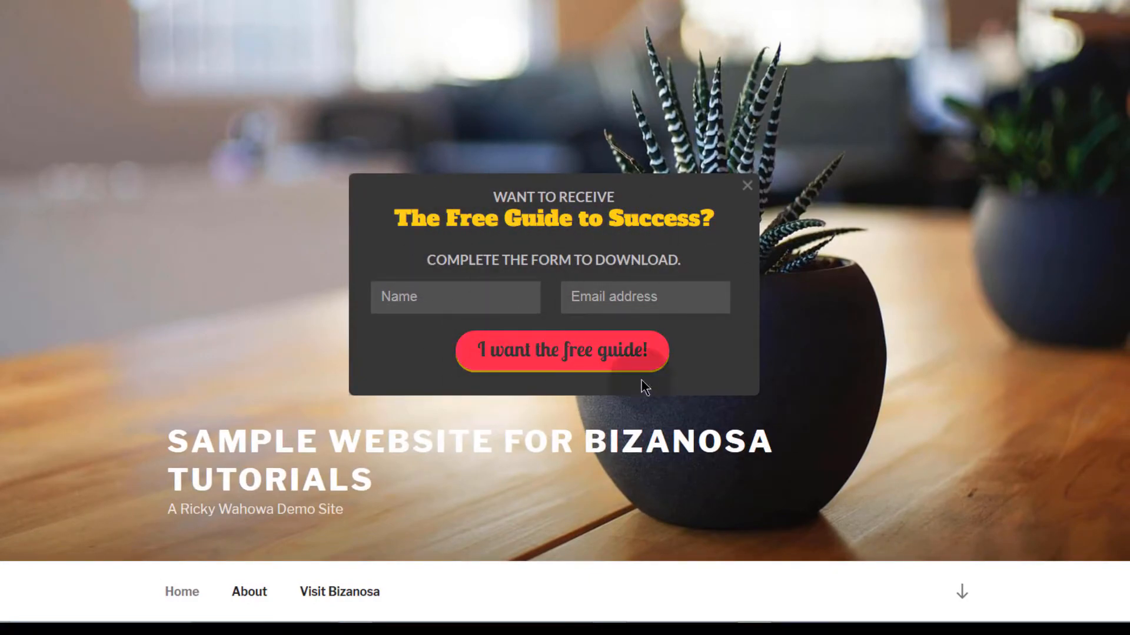
Step: Dismiss the Free Guide popup on the live WordPress homepage
click(748, 194)
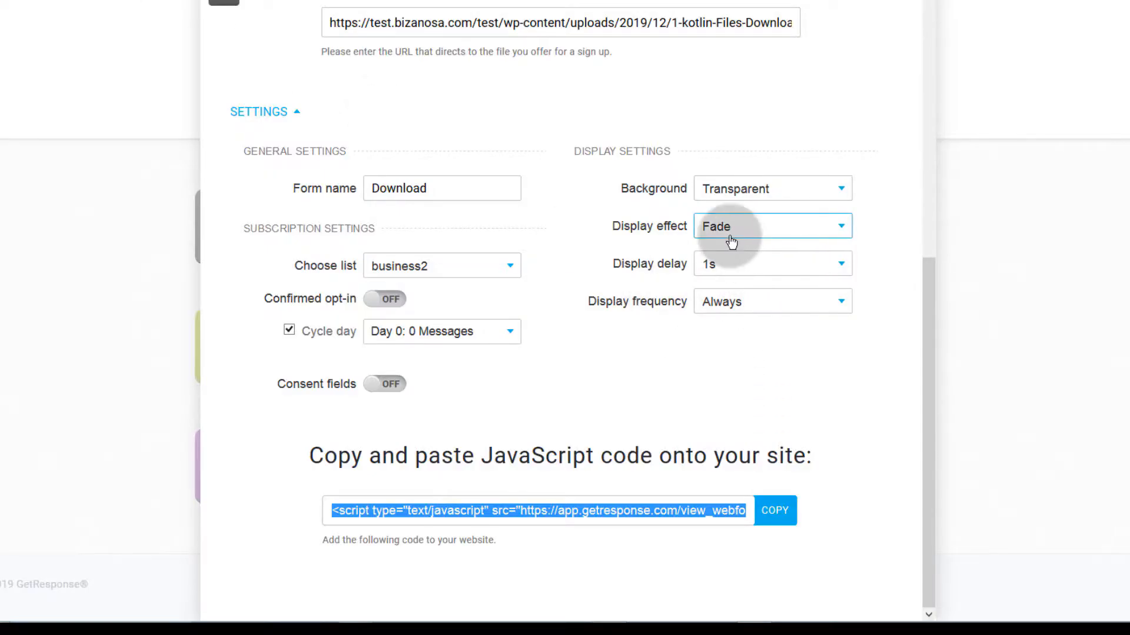
Step: Change the download box's display effect to Slide, then return to the popup on the live site
click(730, 228)
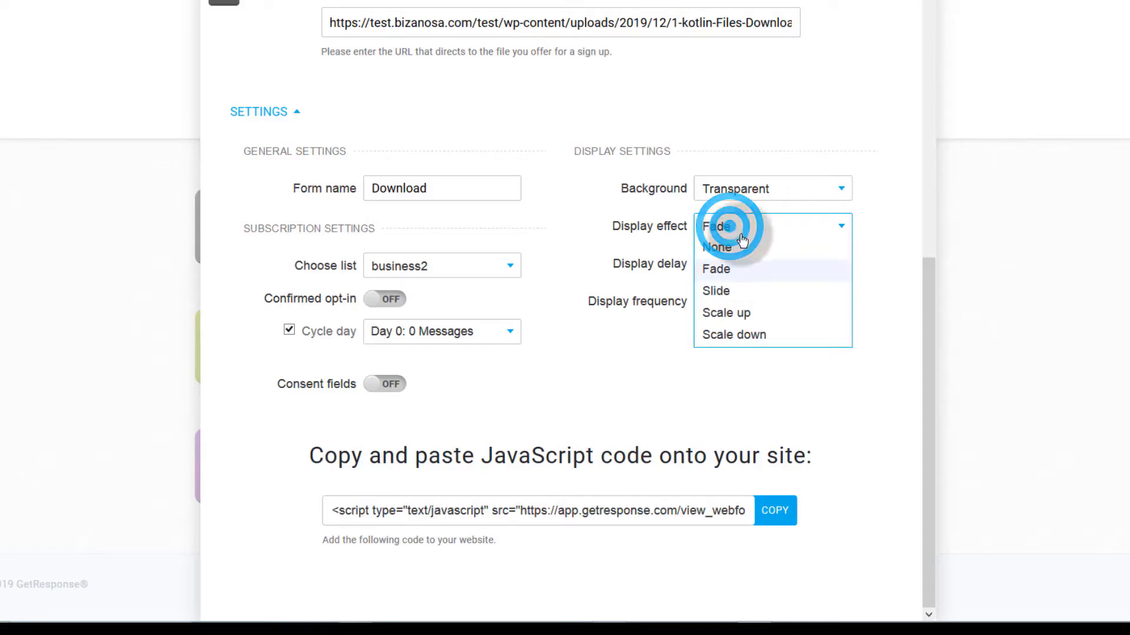
click(717, 291)
scroll(763, 360, up, 5)
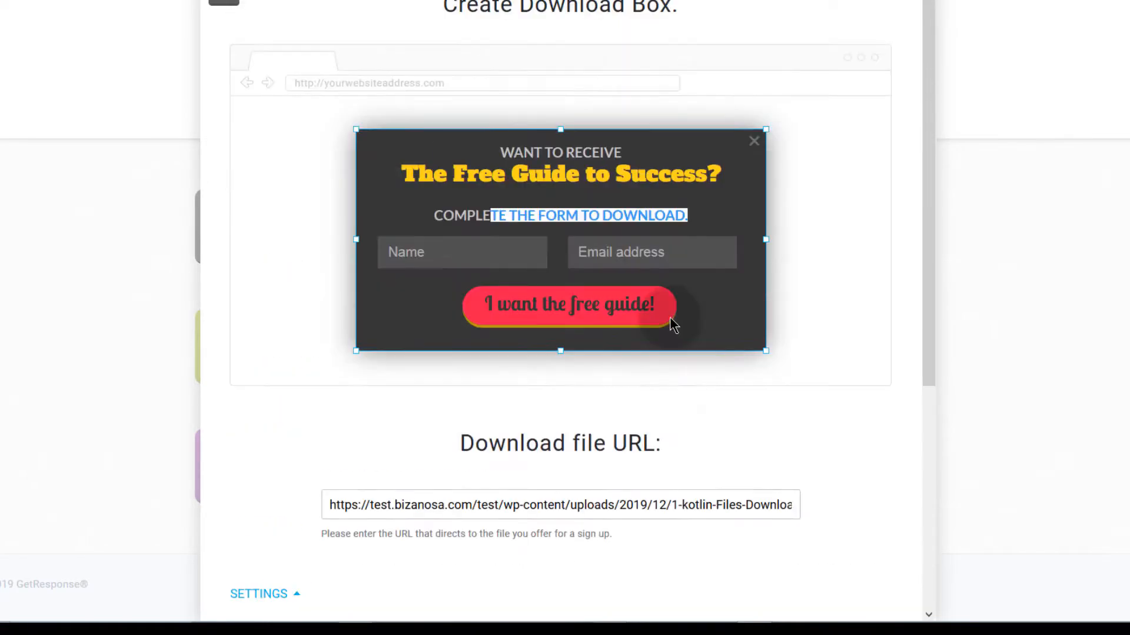
scroll(637, 404, down, 5)
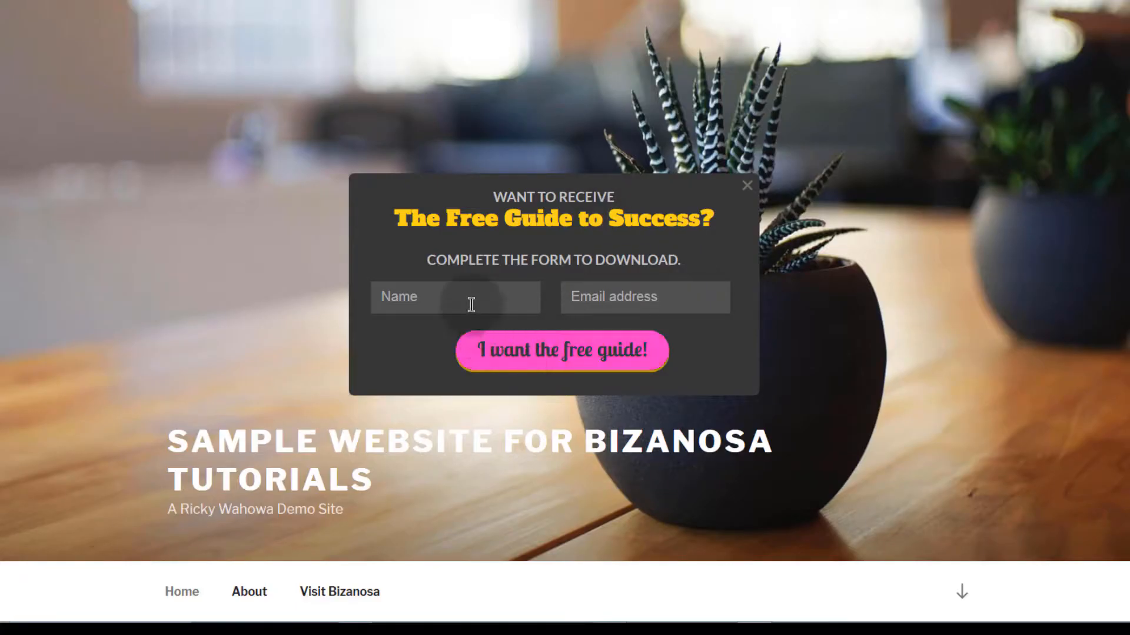
click(451, 291)
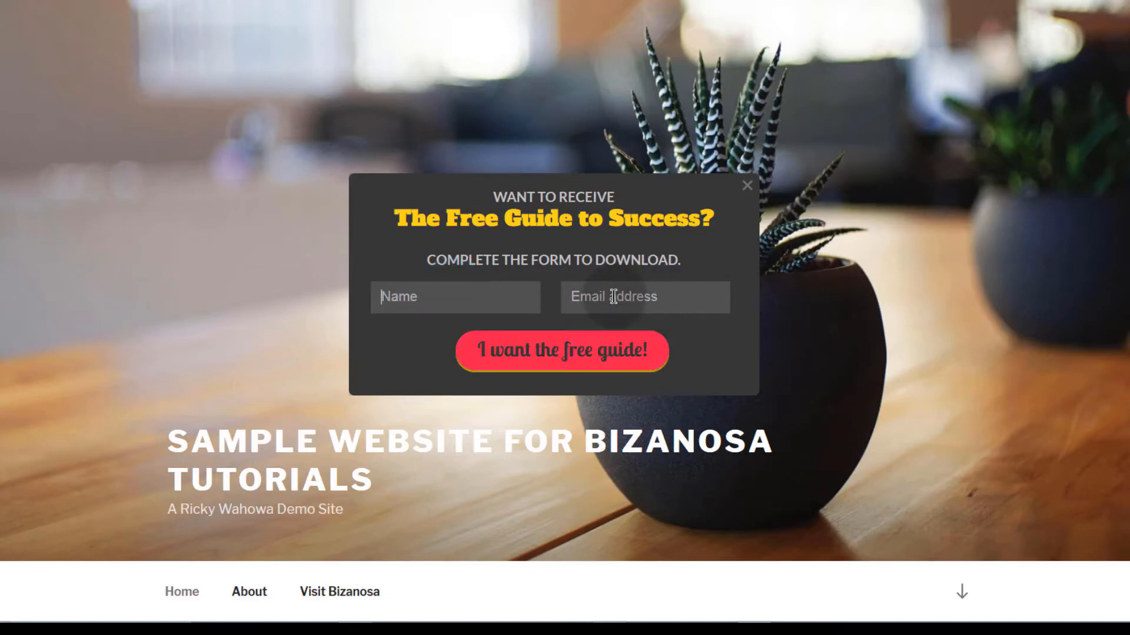
Step: Fill in the popup's Name field with a first name and Email with an address, then submit
click(411, 297)
text(Ricky)
click(588, 297)
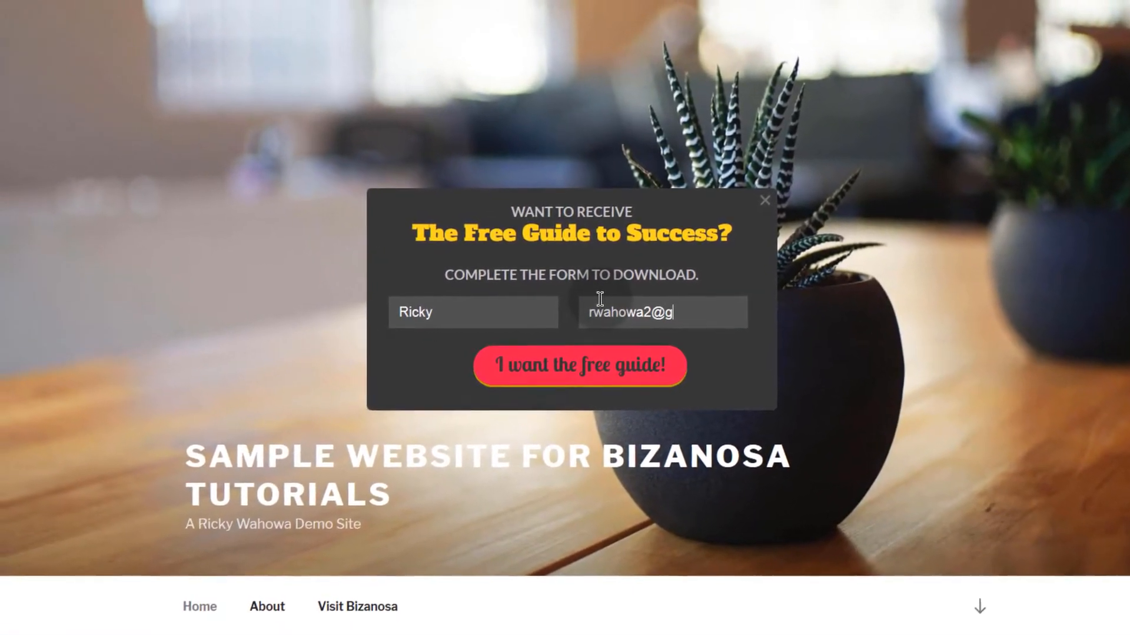
click(584, 378)
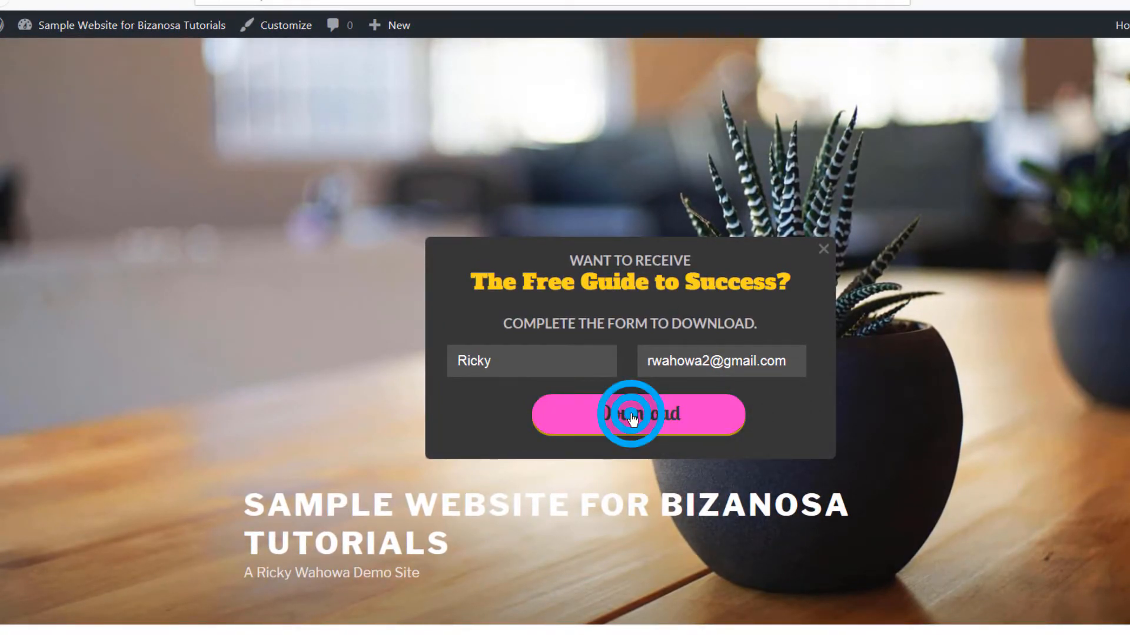
Step: Trigger the free guide download, allow pop-ups for test.bizanosa.com, then cancel the zip download
click(631, 416)
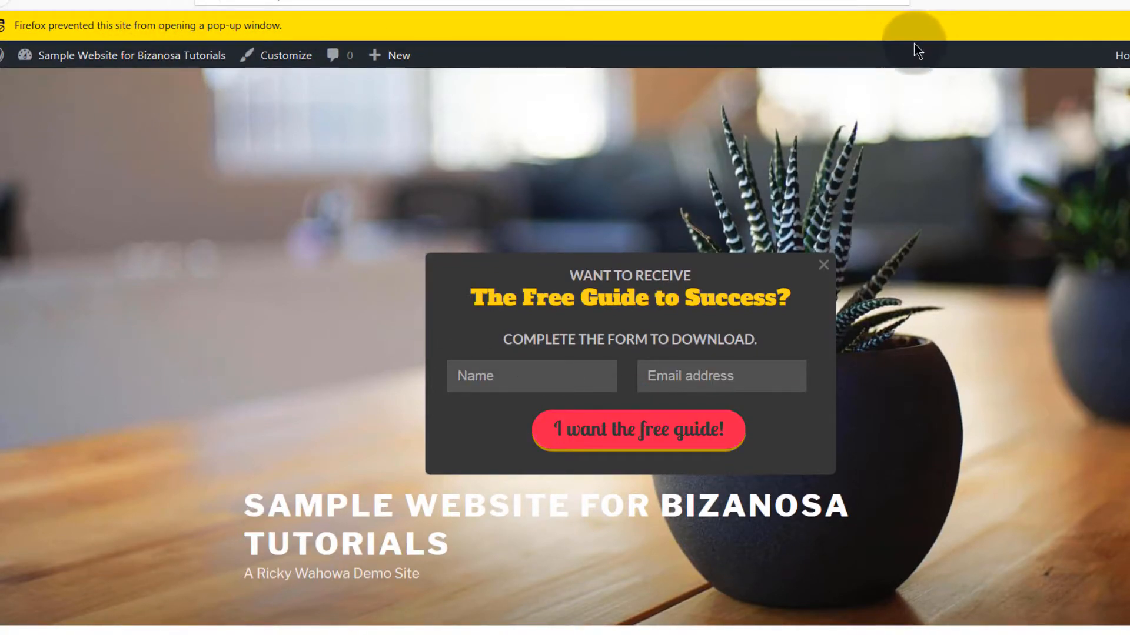
click(1129, 26)
click(947, 45)
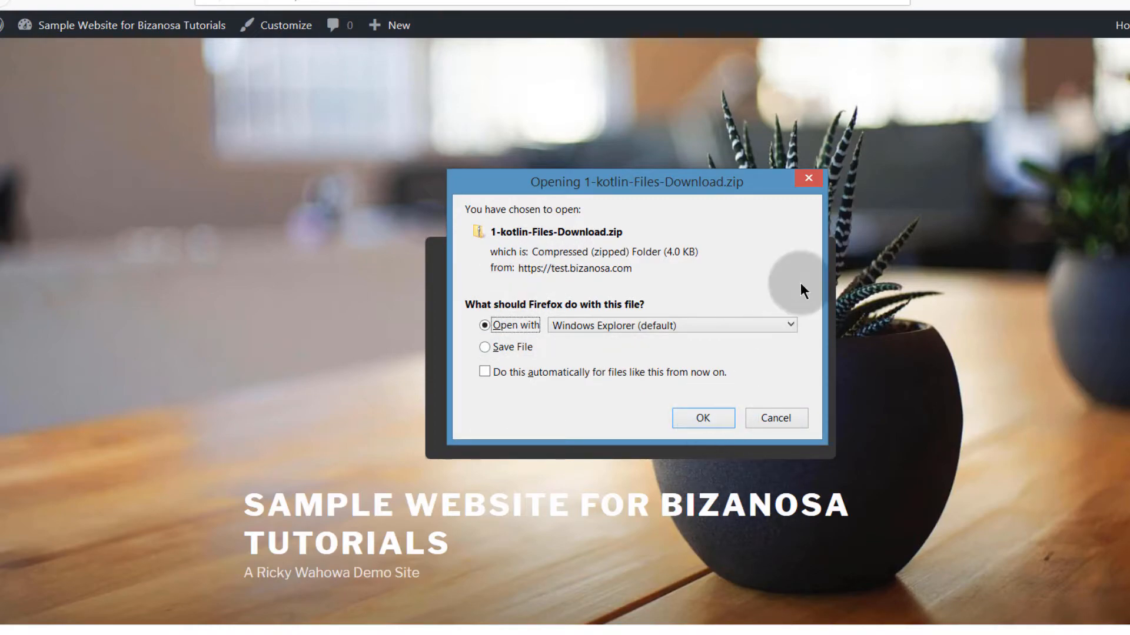
drag(619, 182, 679, 104)
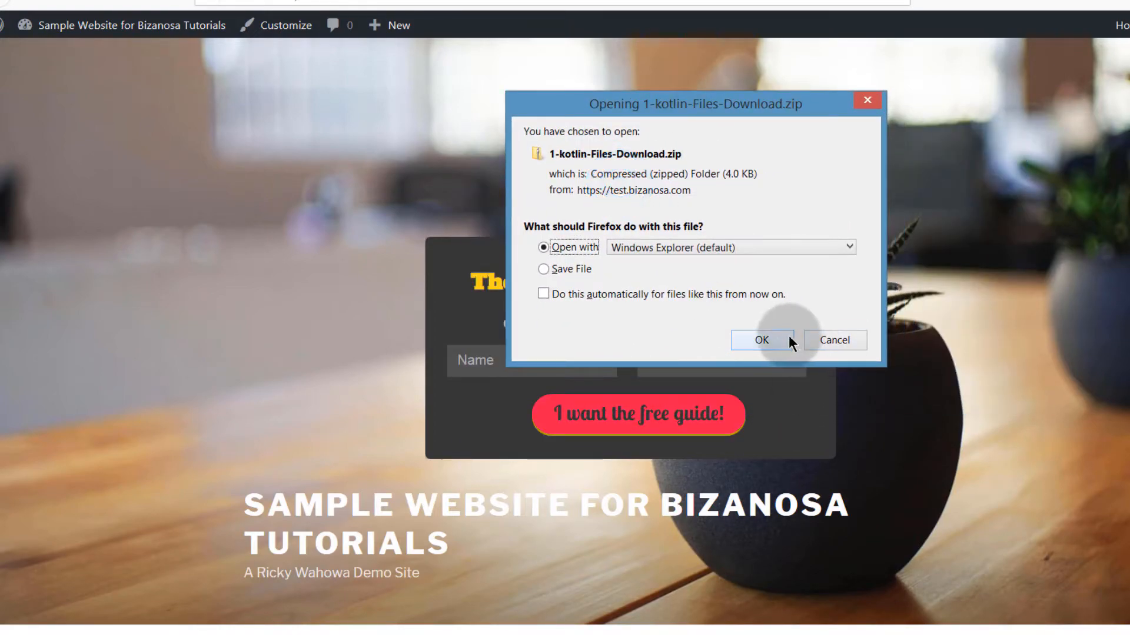
click(549, 270)
click(555, 247)
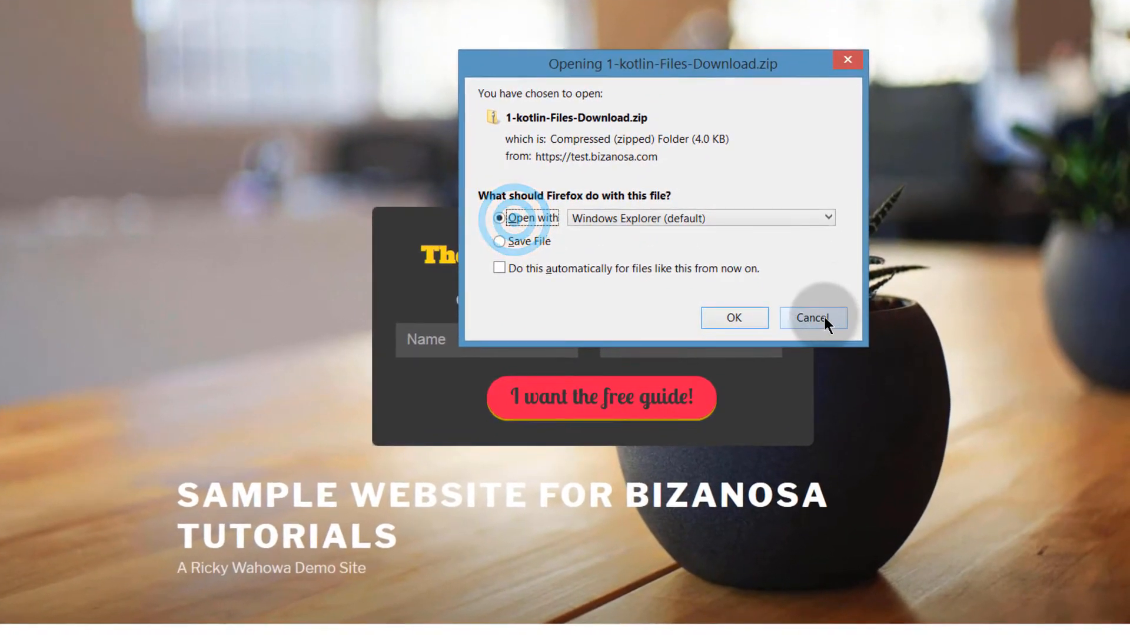
click(835, 339)
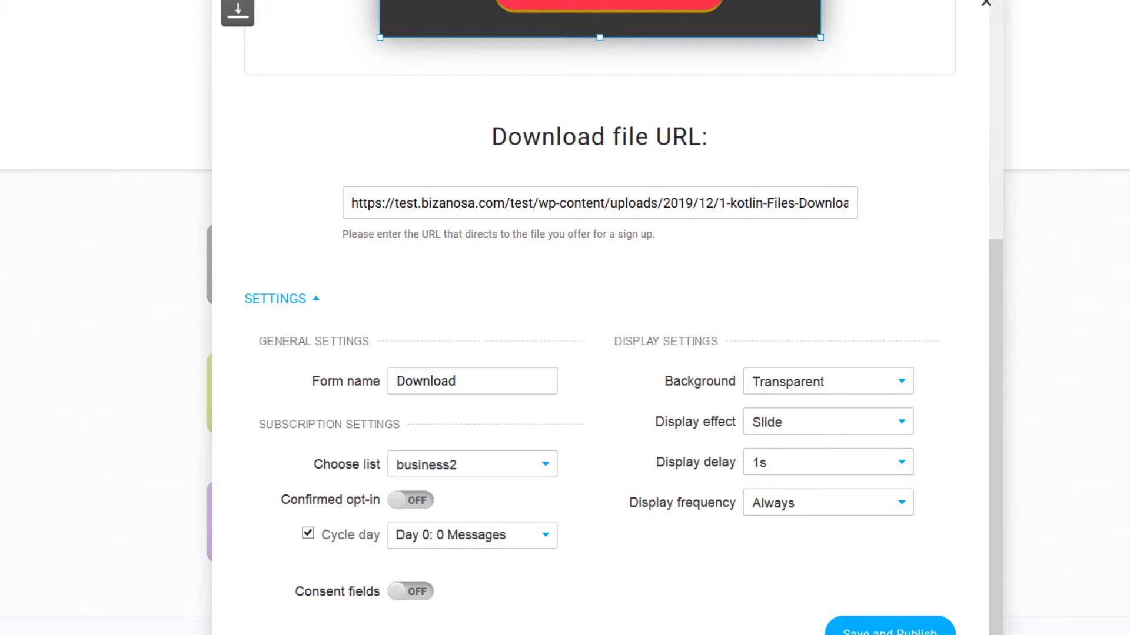
Step: Review the download box preview, subtitle text and Settings, then close the Create Download Box editor
scroll(318, 306, up, 3)
scroll(330, 294, up, 3)
click(295, 305)
click(586, 255)
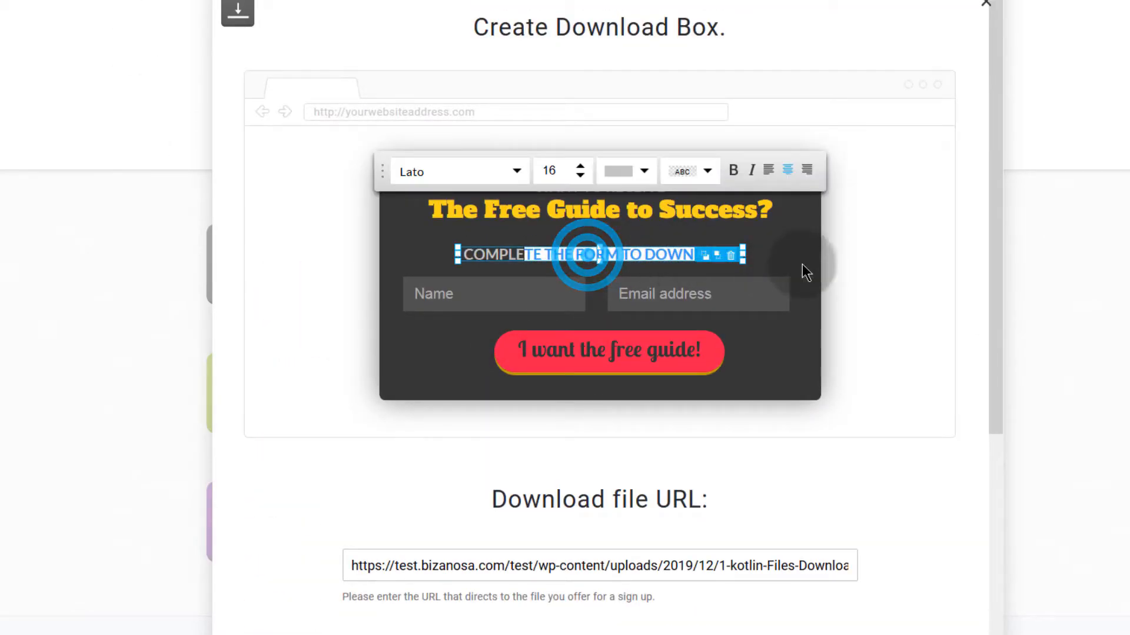
click(870, 264)
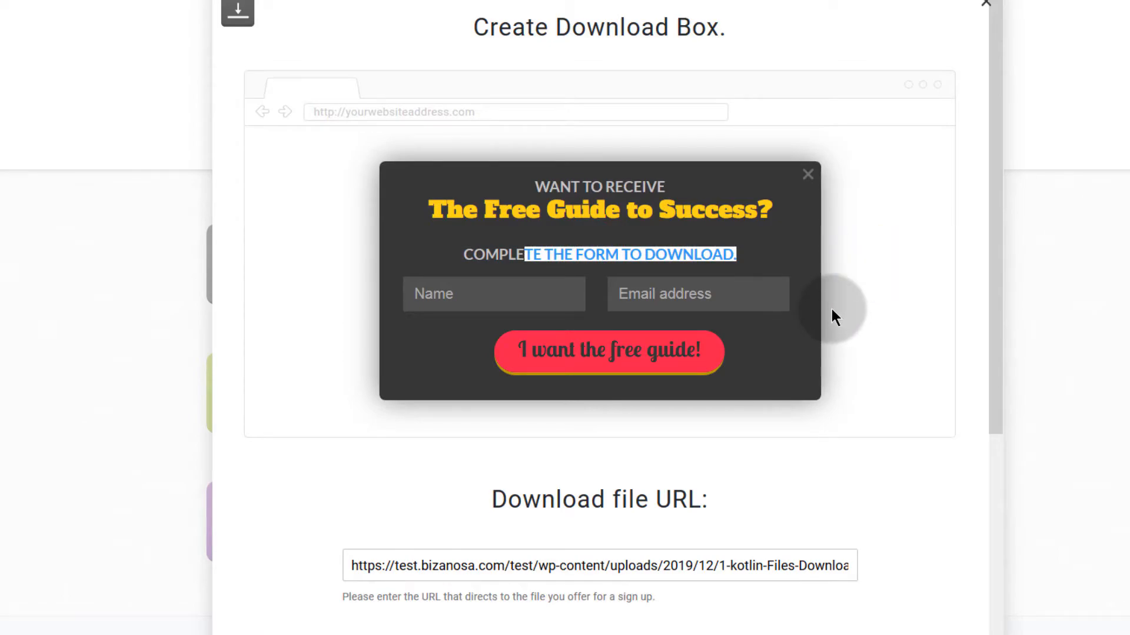
scroll(668, 479, down, 6)
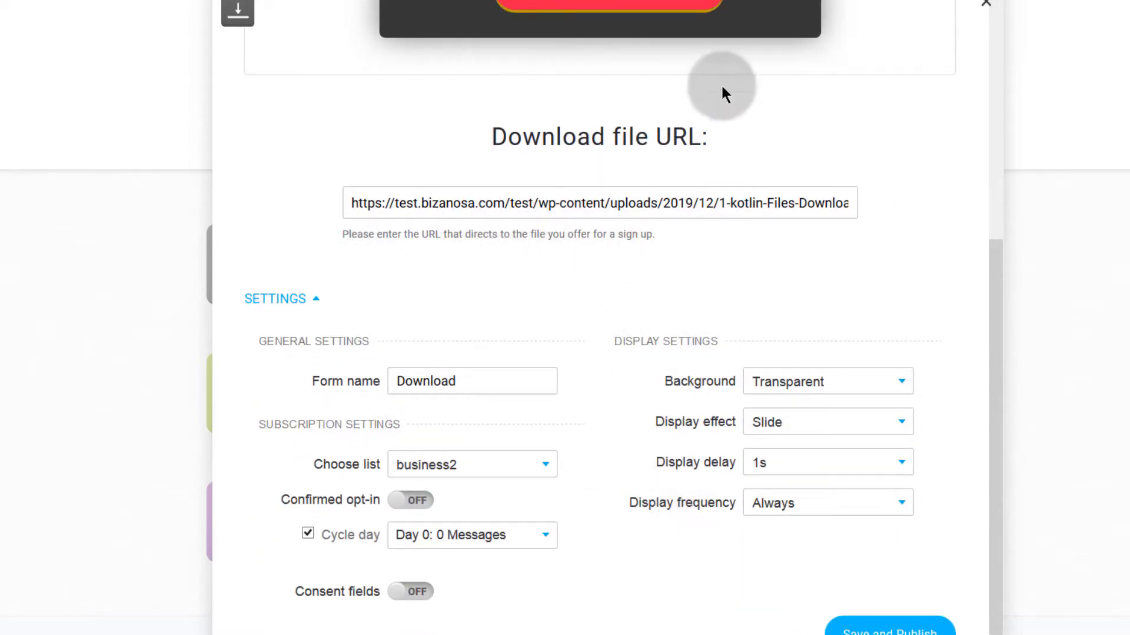
scroll(536, 274, up, 6)
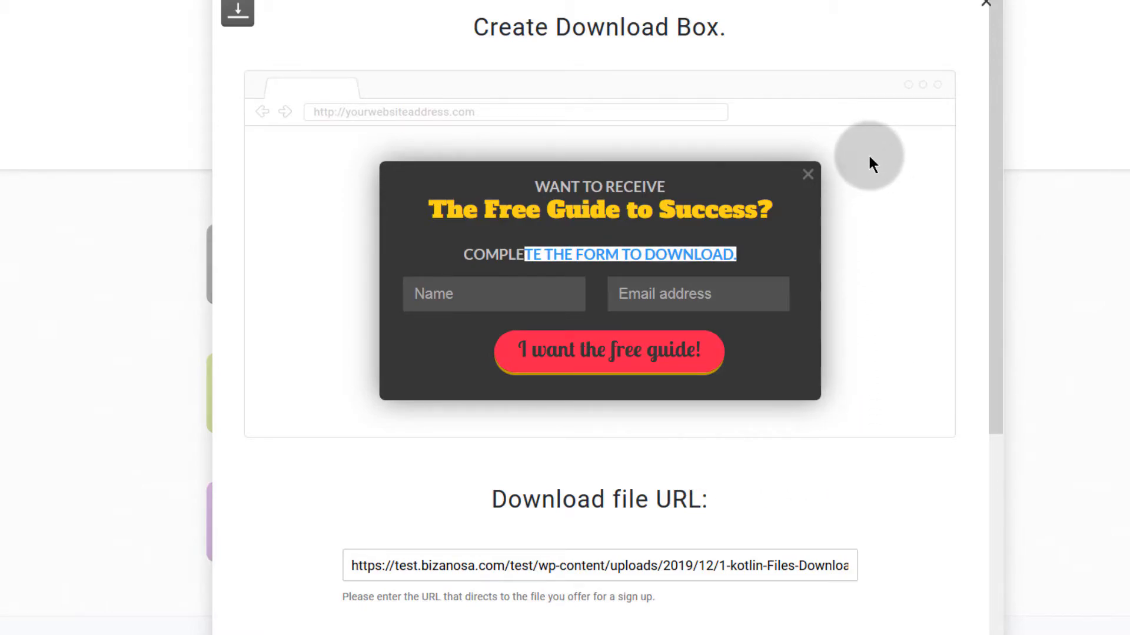
click(476, 249)
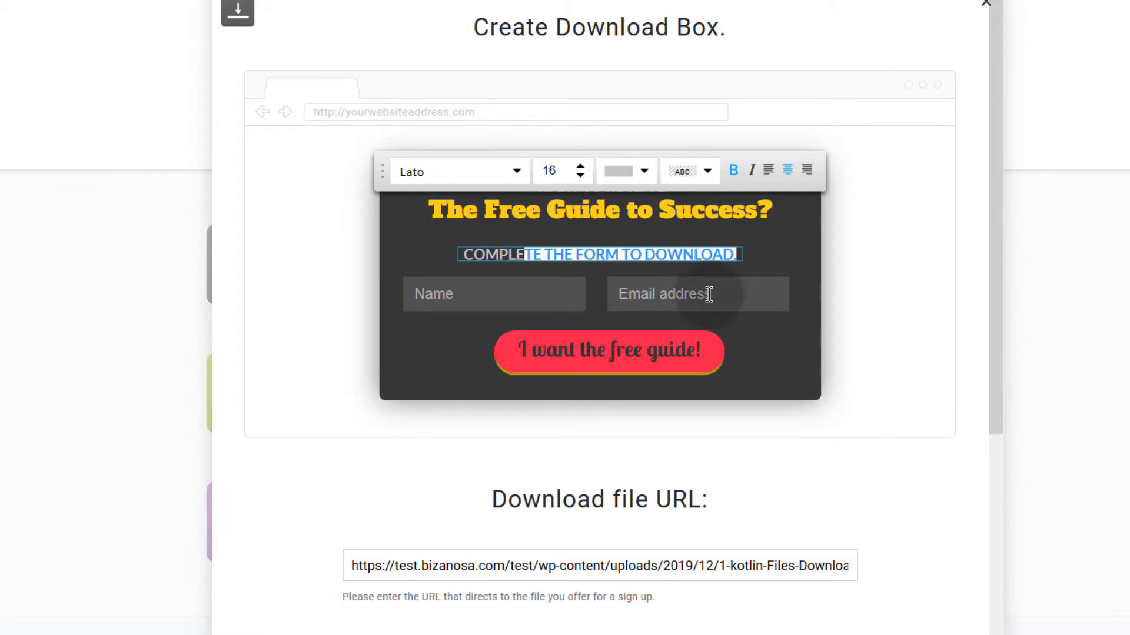
click(838, 235)
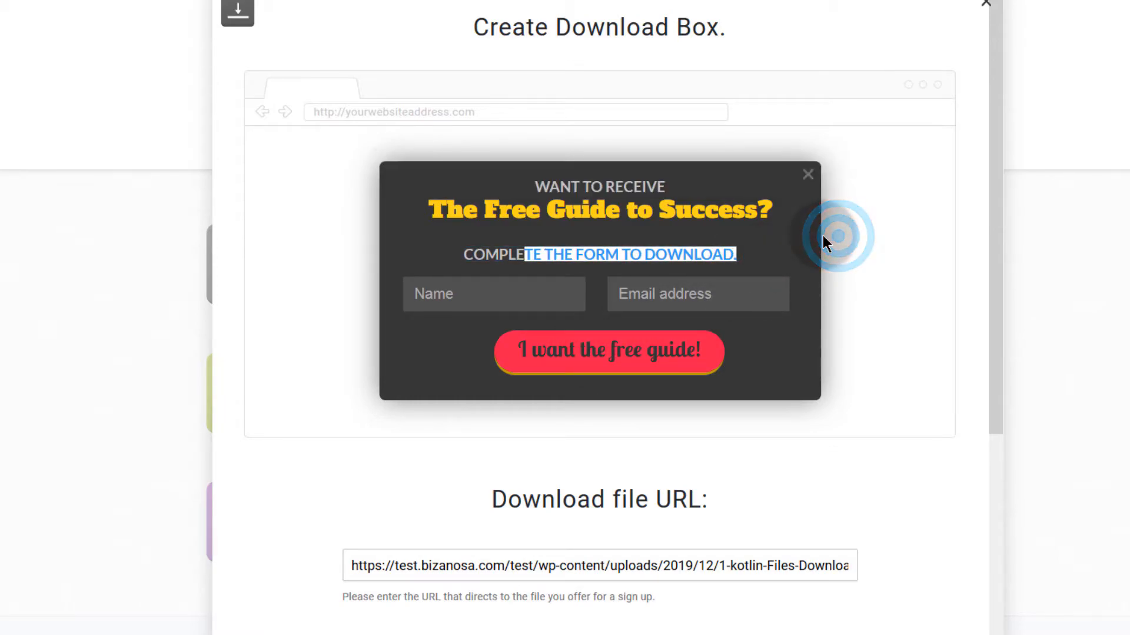
scroll(660, 406, down, 6)
scroll(696, 328, up, 6)
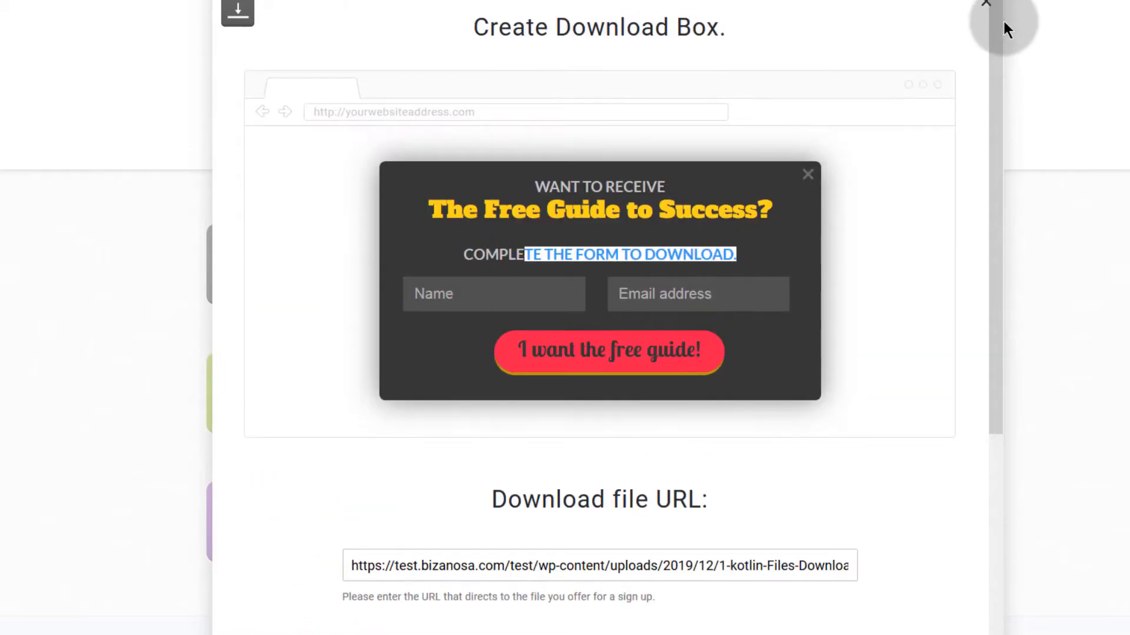
click(990, 7)
Step: Bring up the list of GetResponse website integrations from the create menu
scroll(415, 277, up, 4)
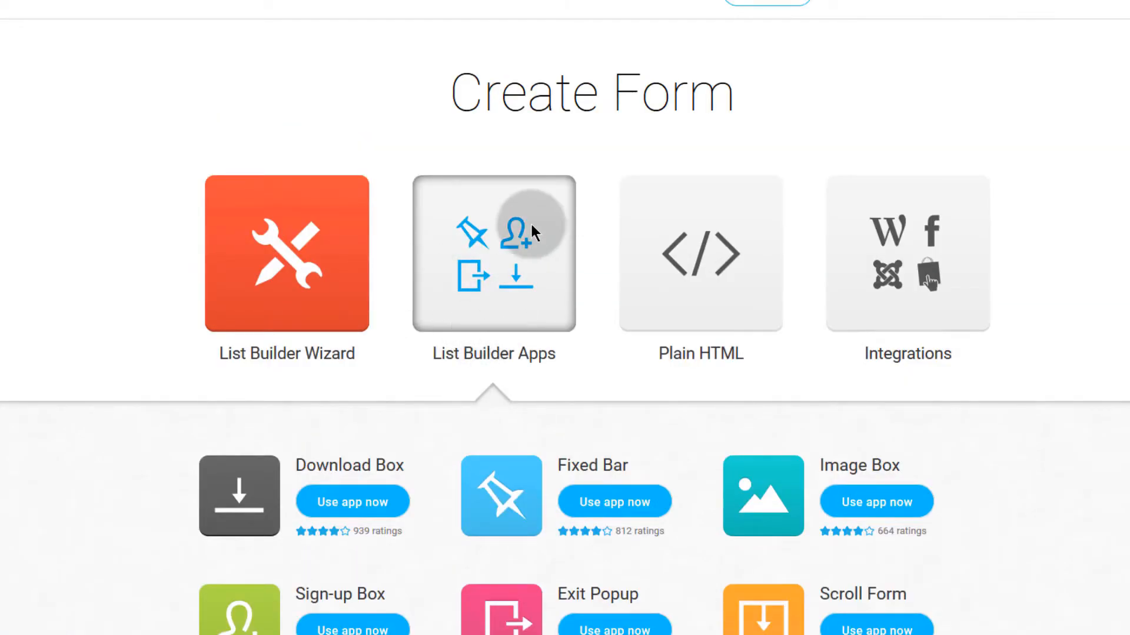
click(305, 275)
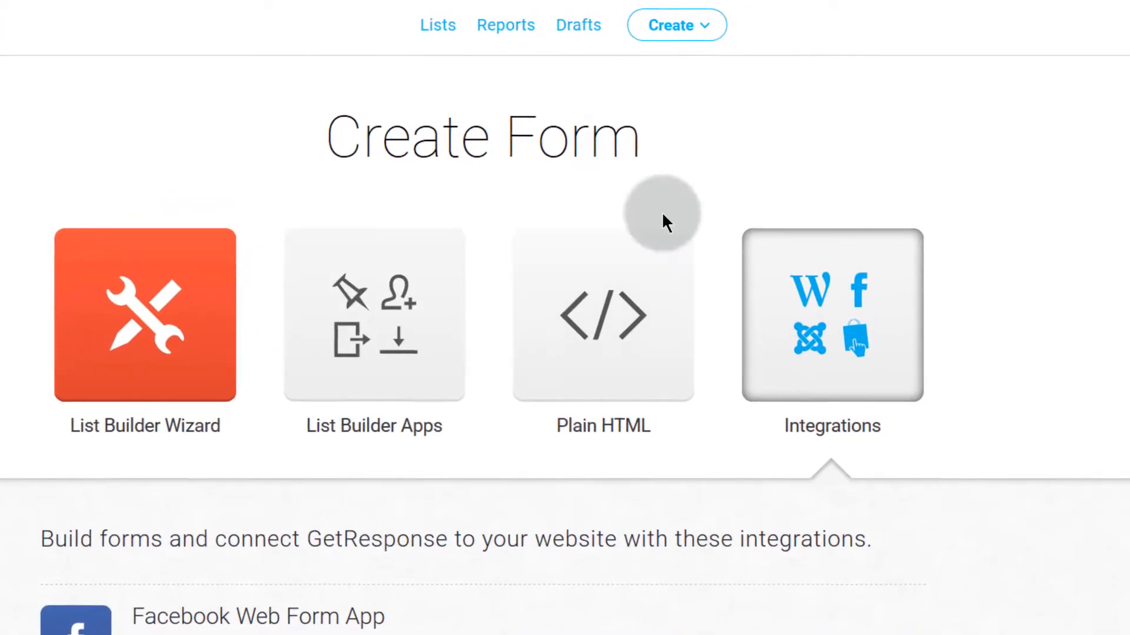
click(700, 32)
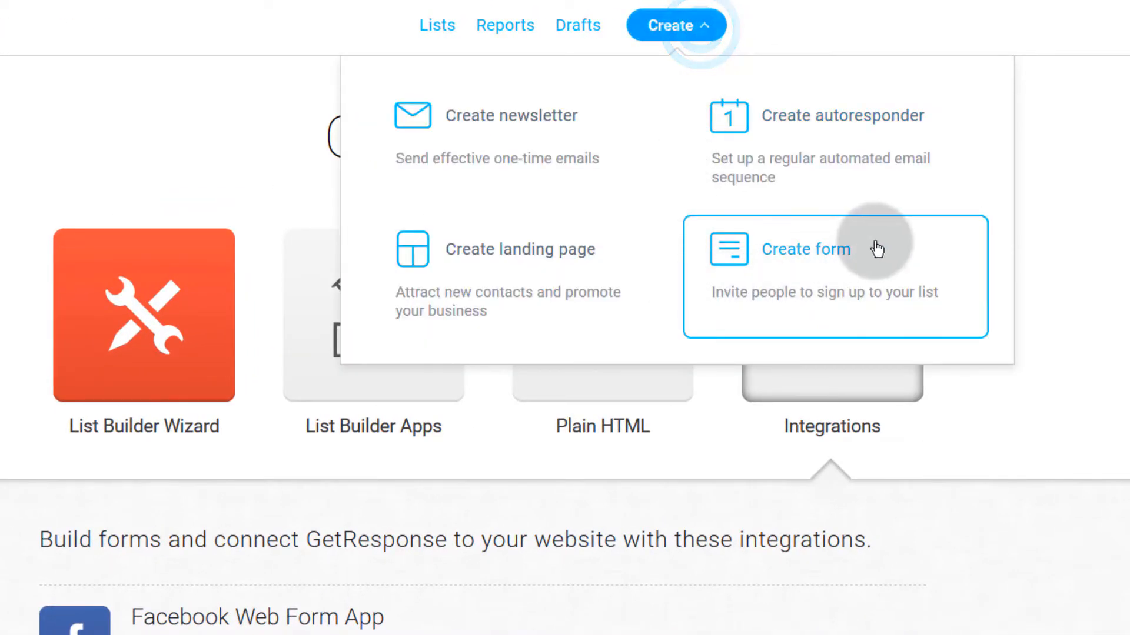
click(959, 414)
click(818, 324)
Step: Expand the WordPress integration's full description, How it works and benefits, and read through it
scroll(430, 412, down, 3)
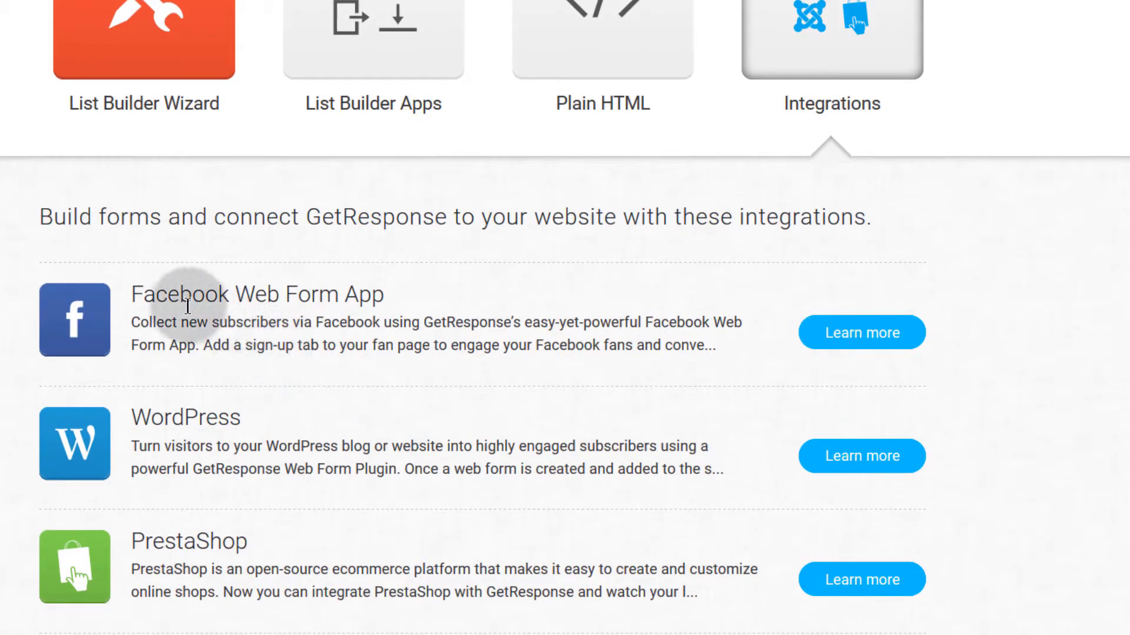
drag(133, 294, 326, 294)
click(157, 312)
scroll(194, 236, down, 3)
scroll(764, 330, up, 3)
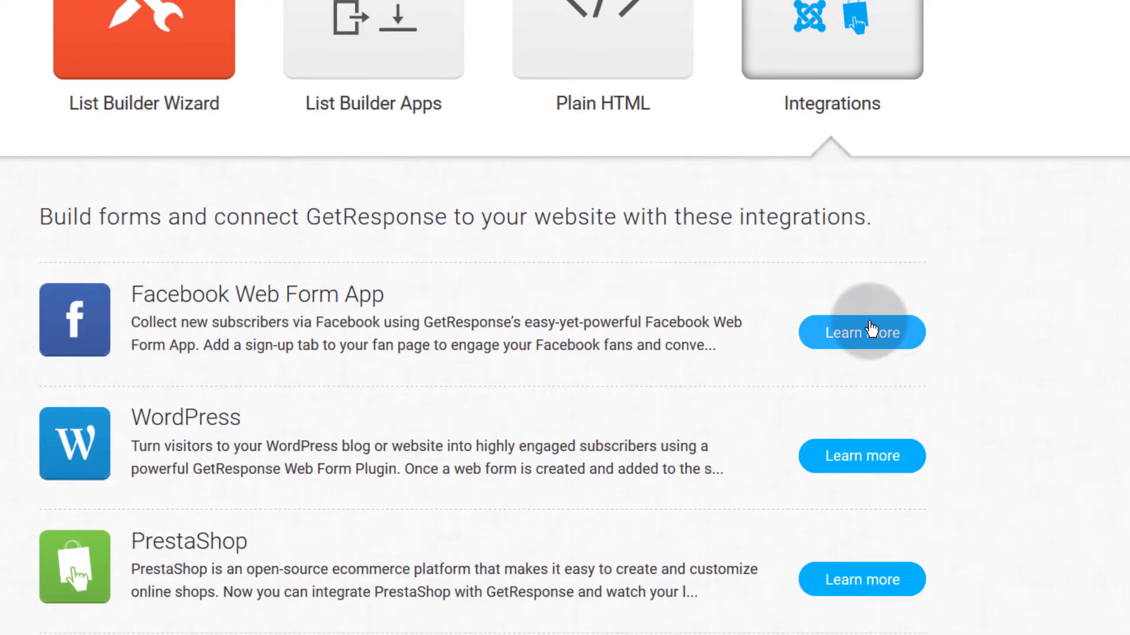
scroll(265, 324, down, 2)
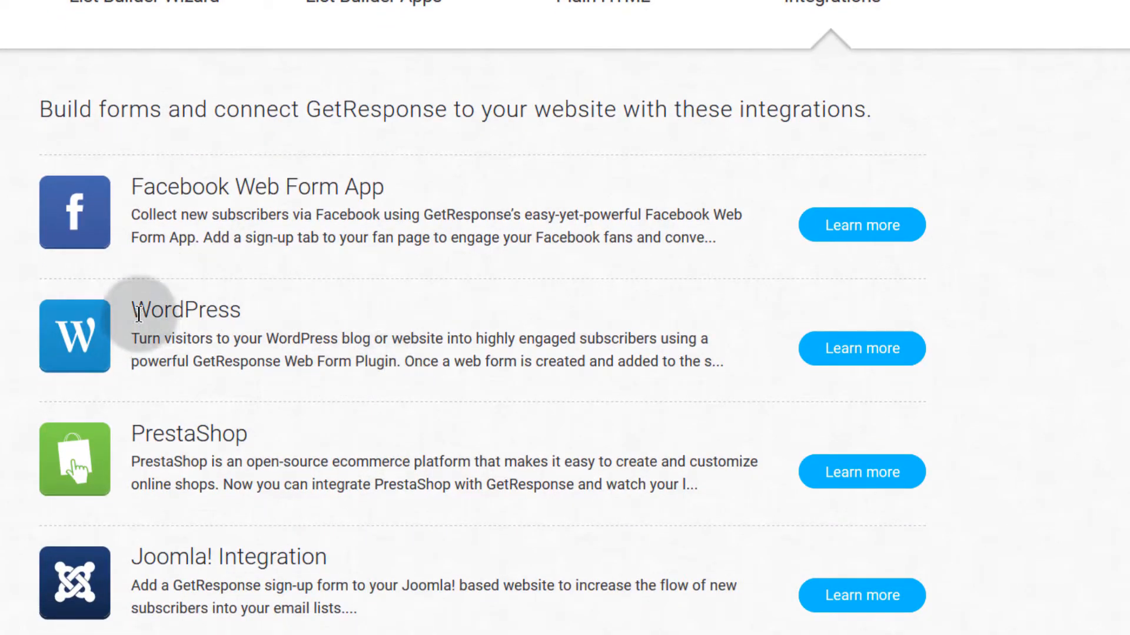
click(867, 352)
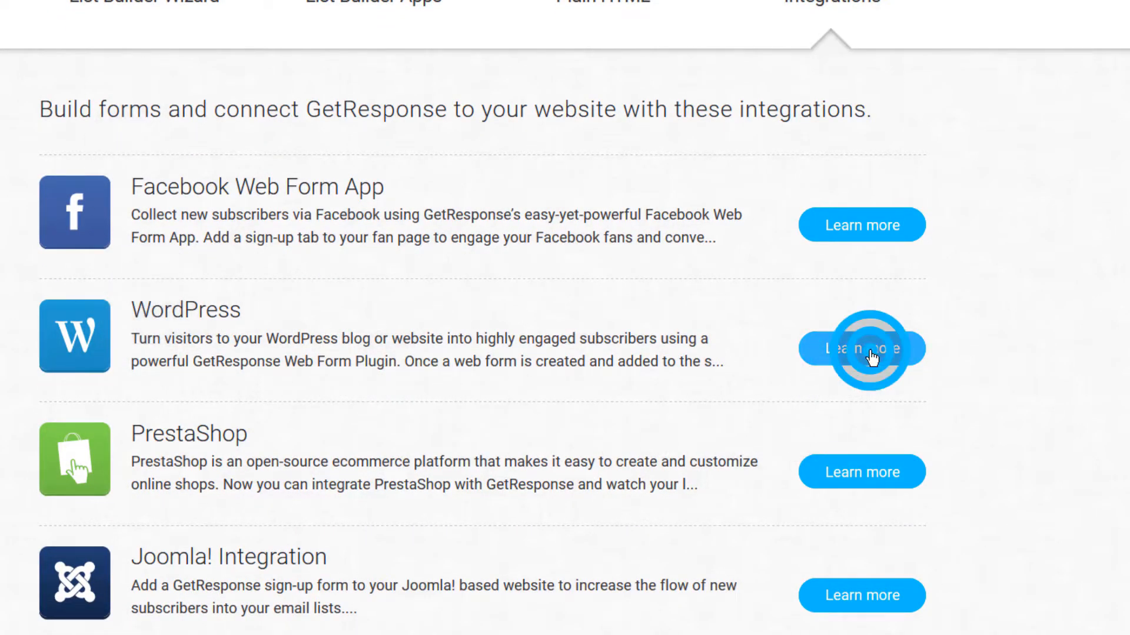
scroll(78, 390, down, 6)
scroll(260, 379, up, 7)
scroll(256, 379, down, 5)
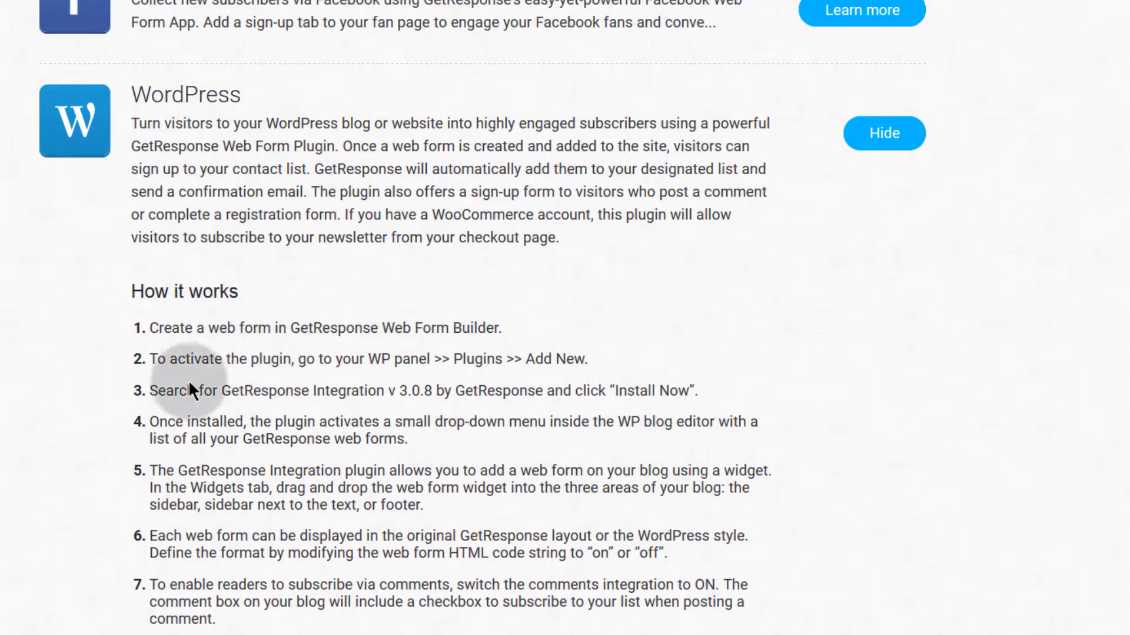
scroll(176, 382, down, 4)
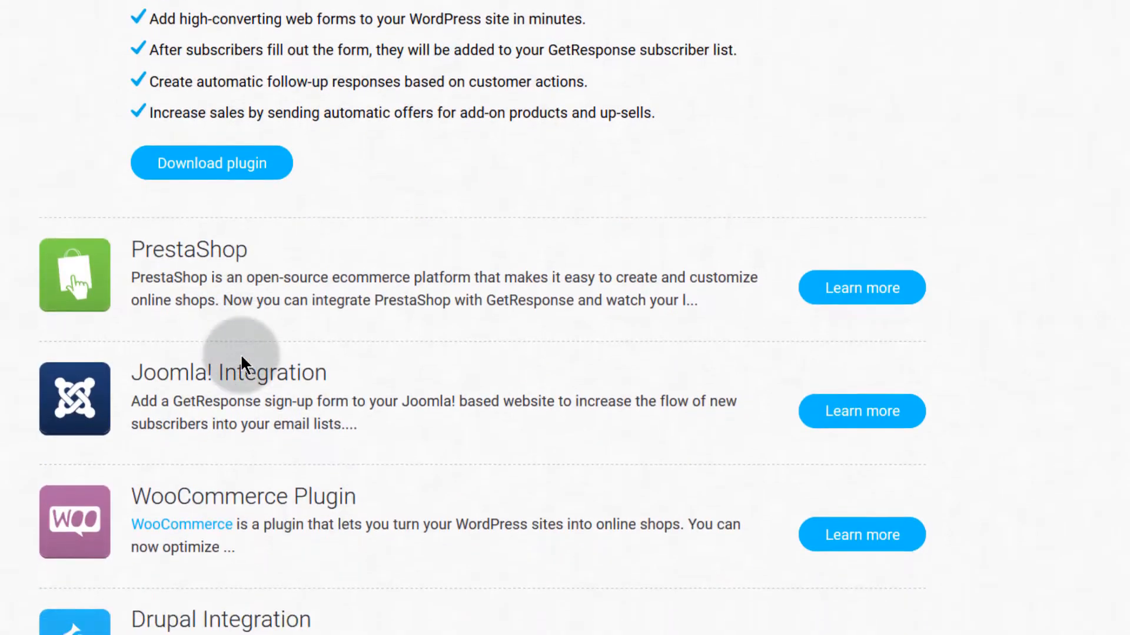
scroll(242, 361, down, 1)
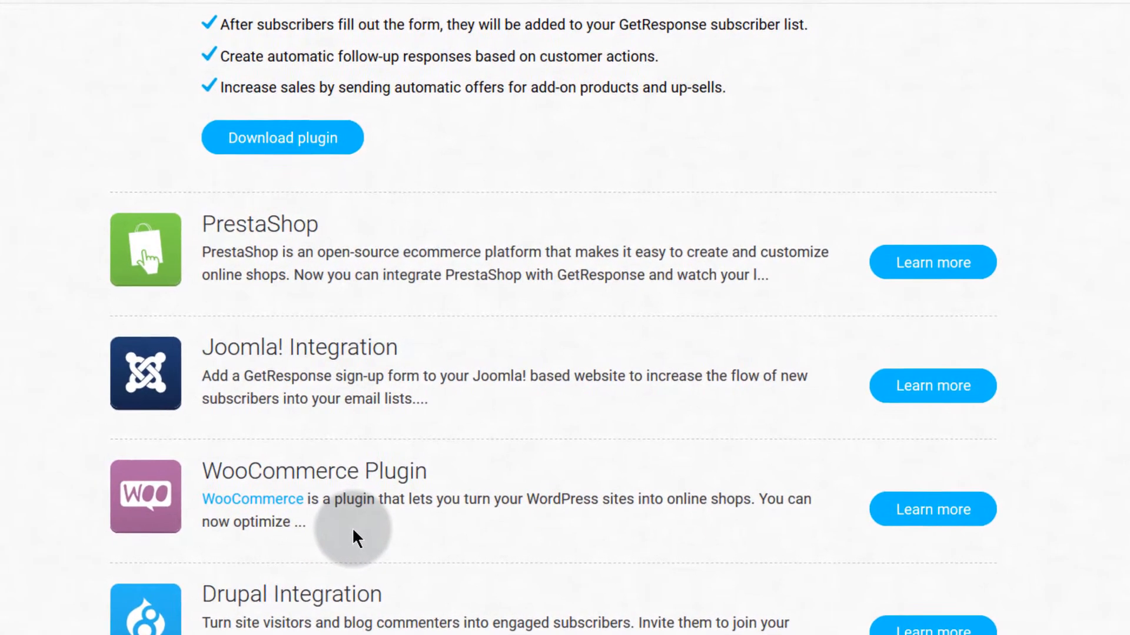
scroll(353, 524, up, 5)
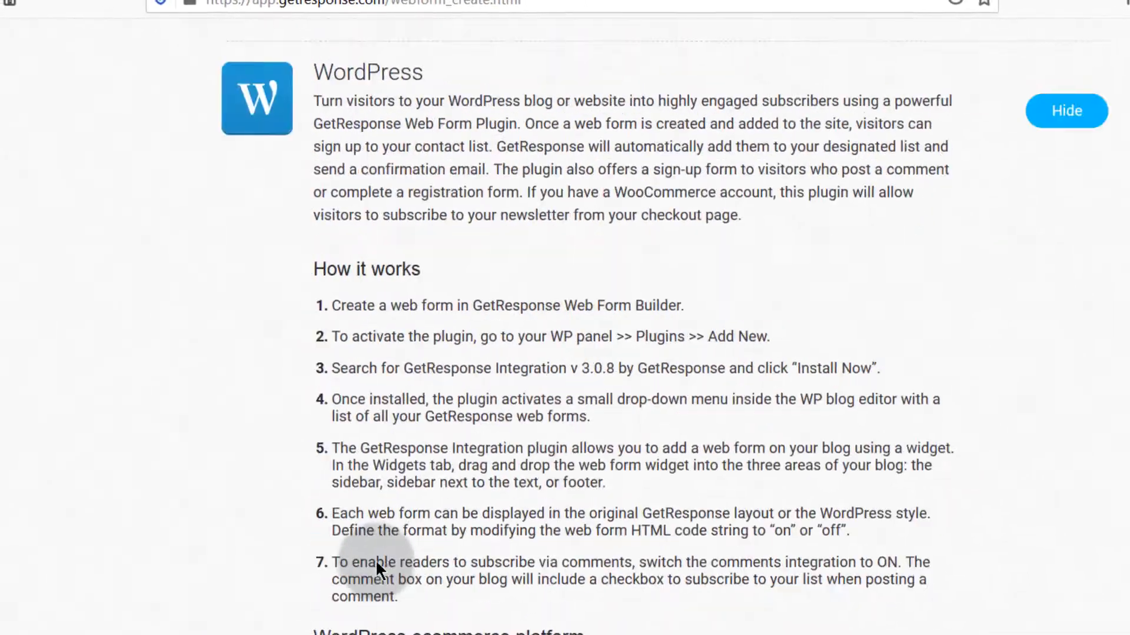
scroll(389, 562, down, 5)
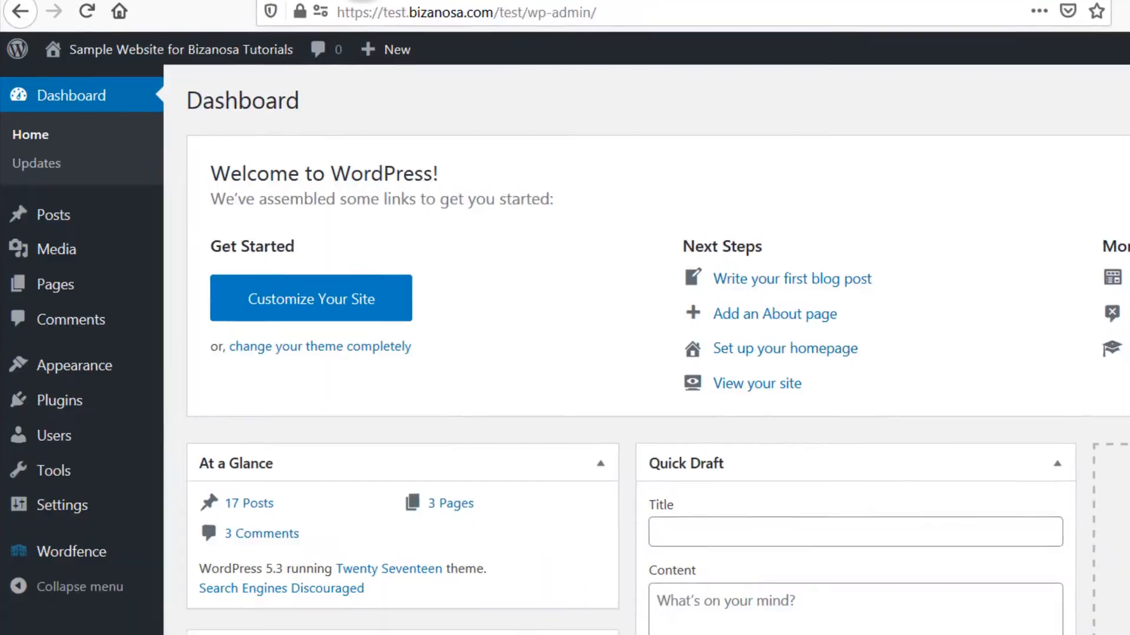
Step: Search plugins for 'getresponse', then install and activate GetResponse for WordPress
scroll(366, 457, down, 4)
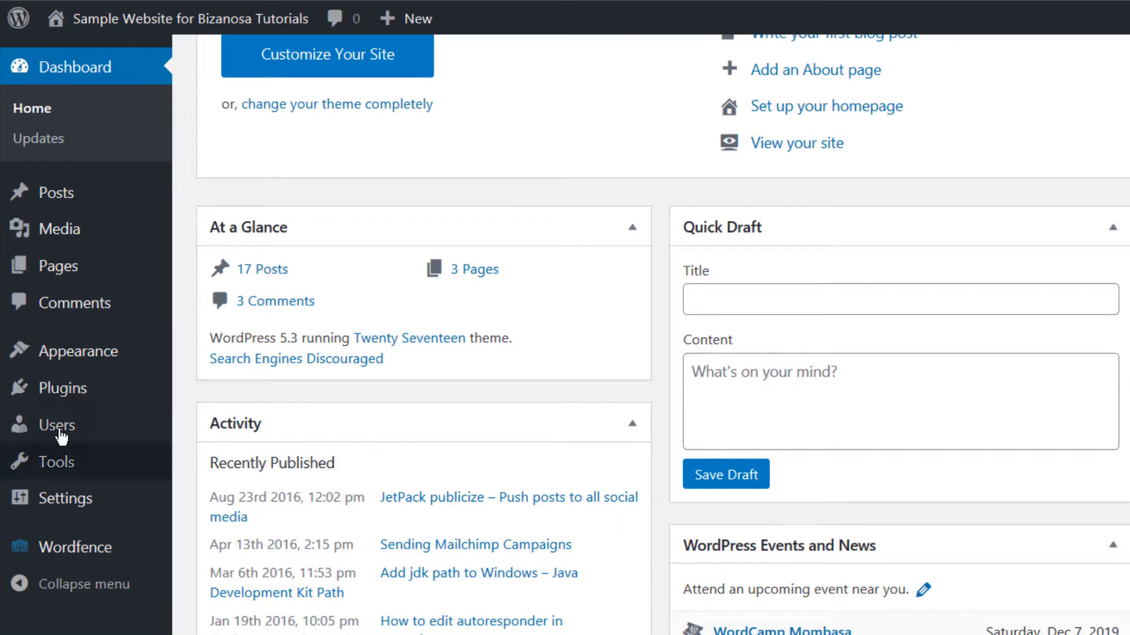
mouse_move(46, 395)
click(219, 432)
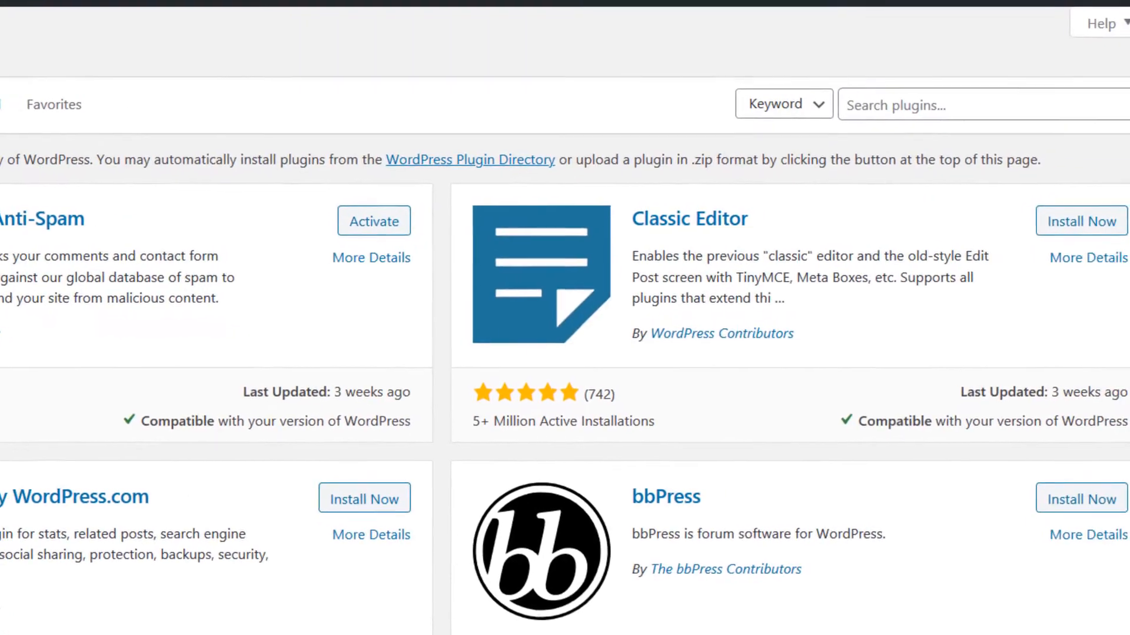
click(835, 96)
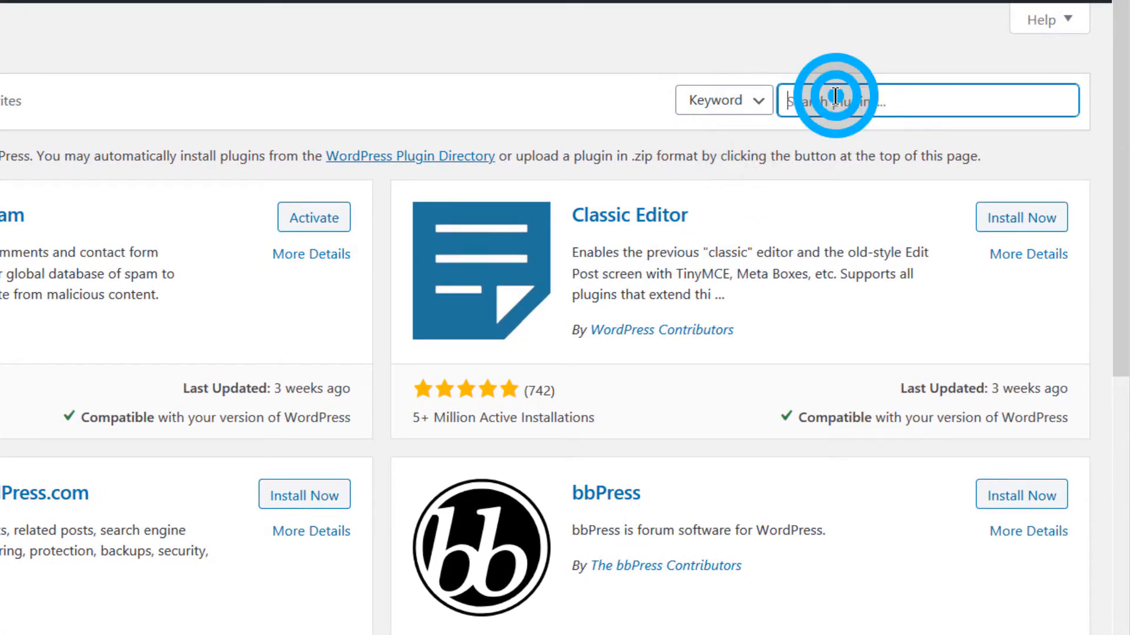
text(getresponse)
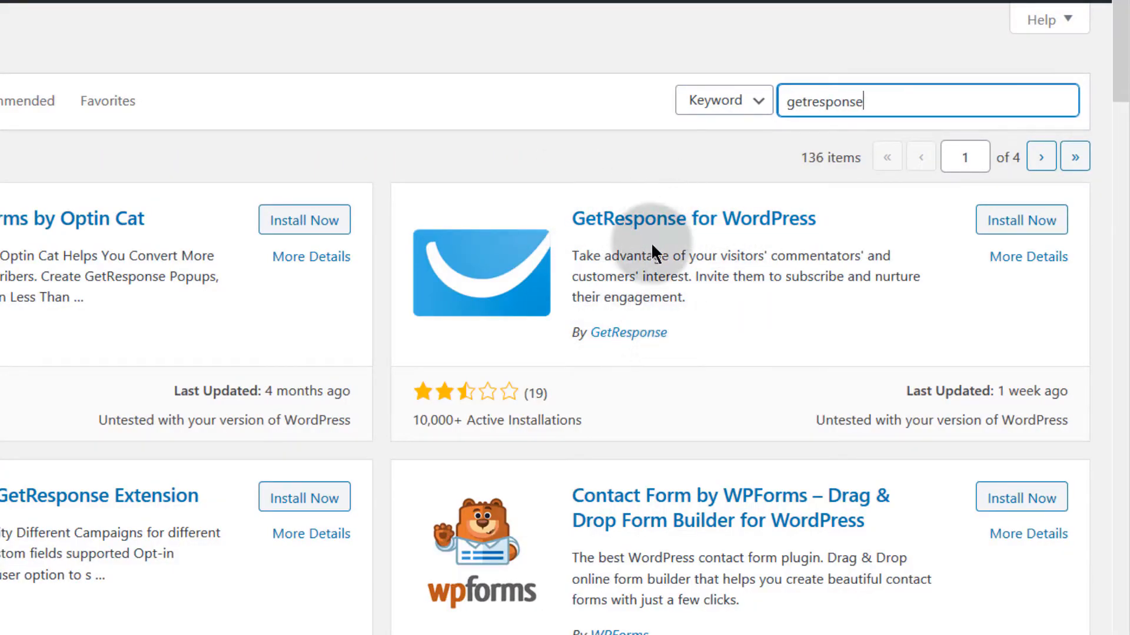
click(1024, 226)
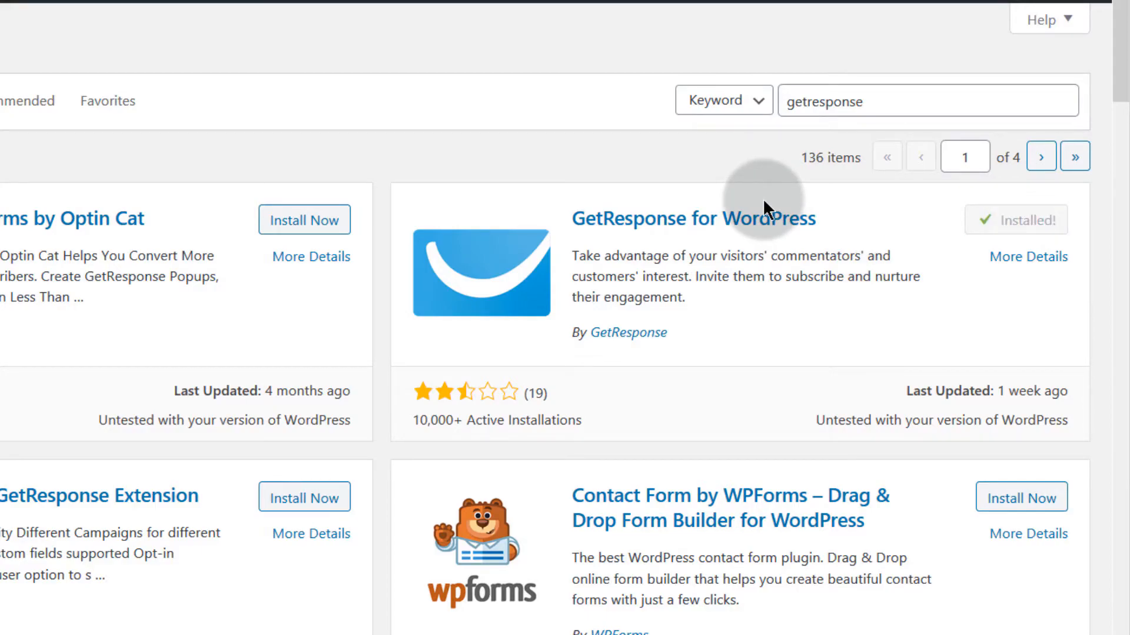
click(1039, 226)
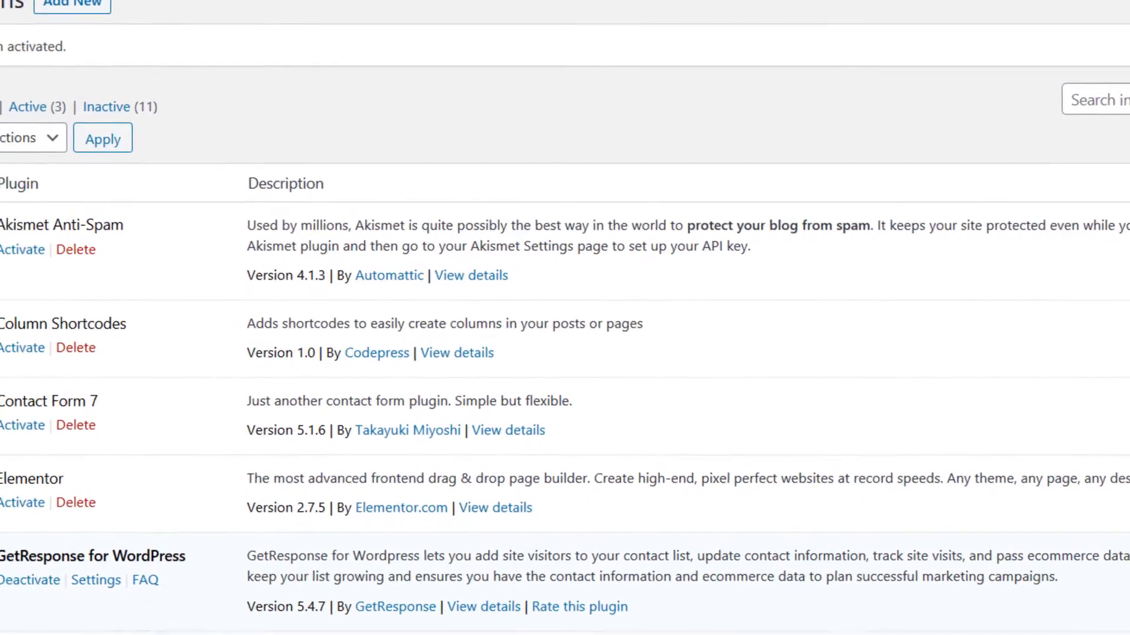
Step: Open the plugin's GetResponse > Account settings and focus the API Key field
mouse_move(70, 469)
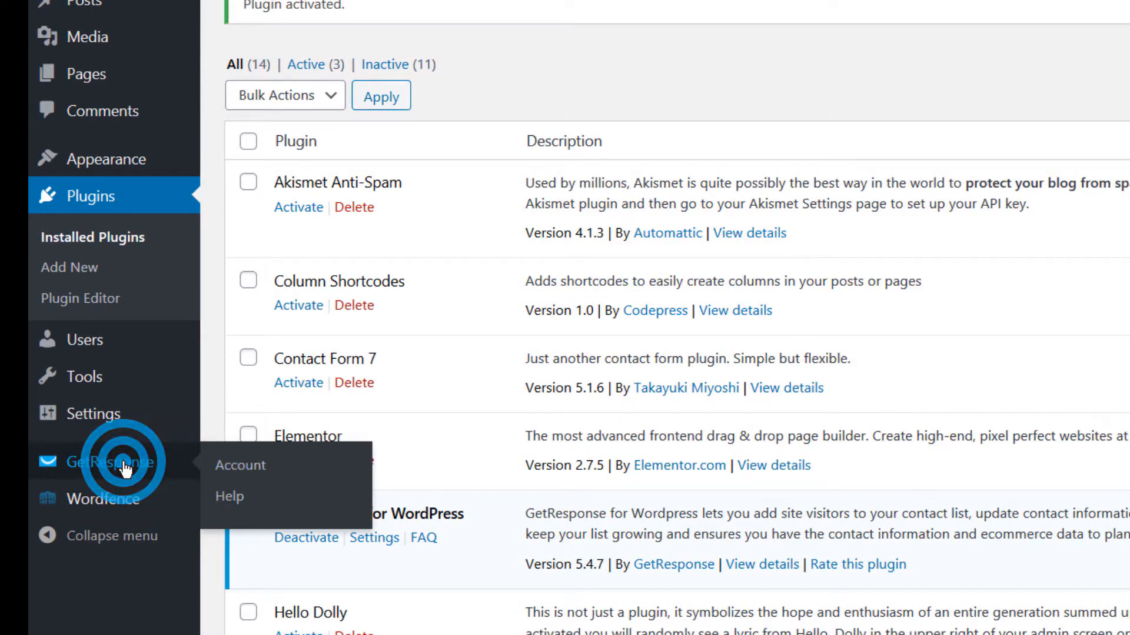
click(123, 463)
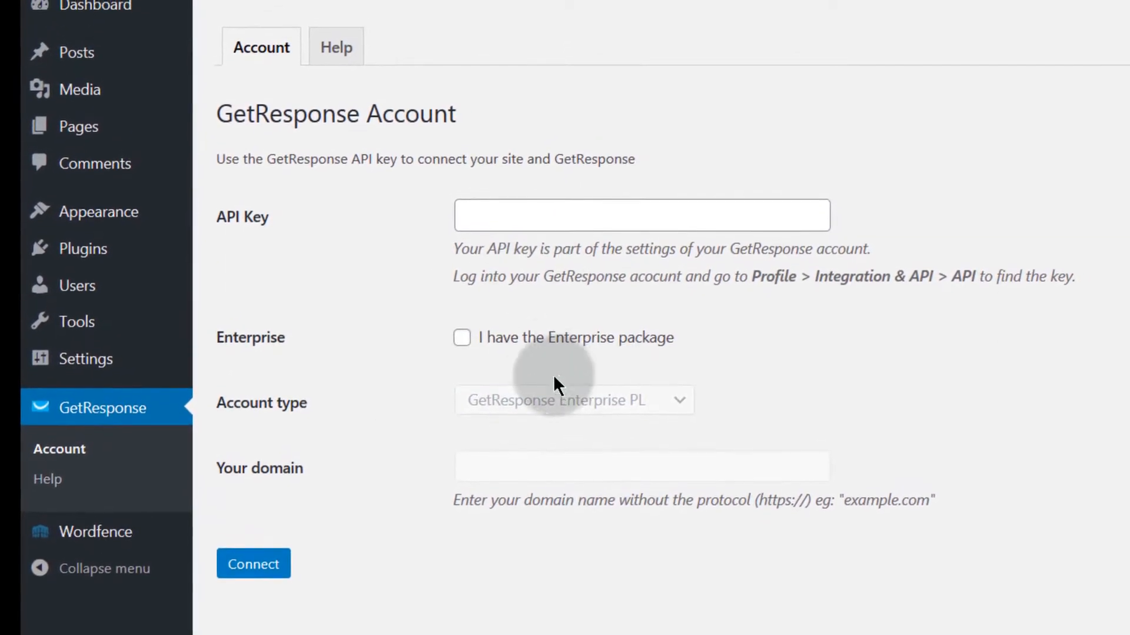
click(499, 253)
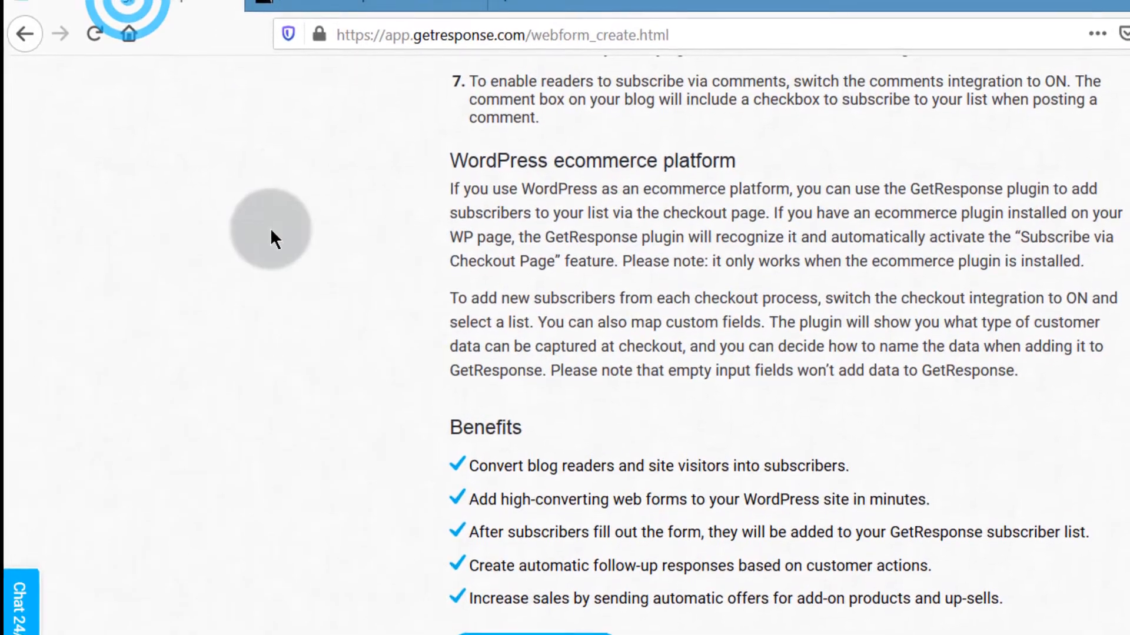
scroll(267, 232, up, 10)
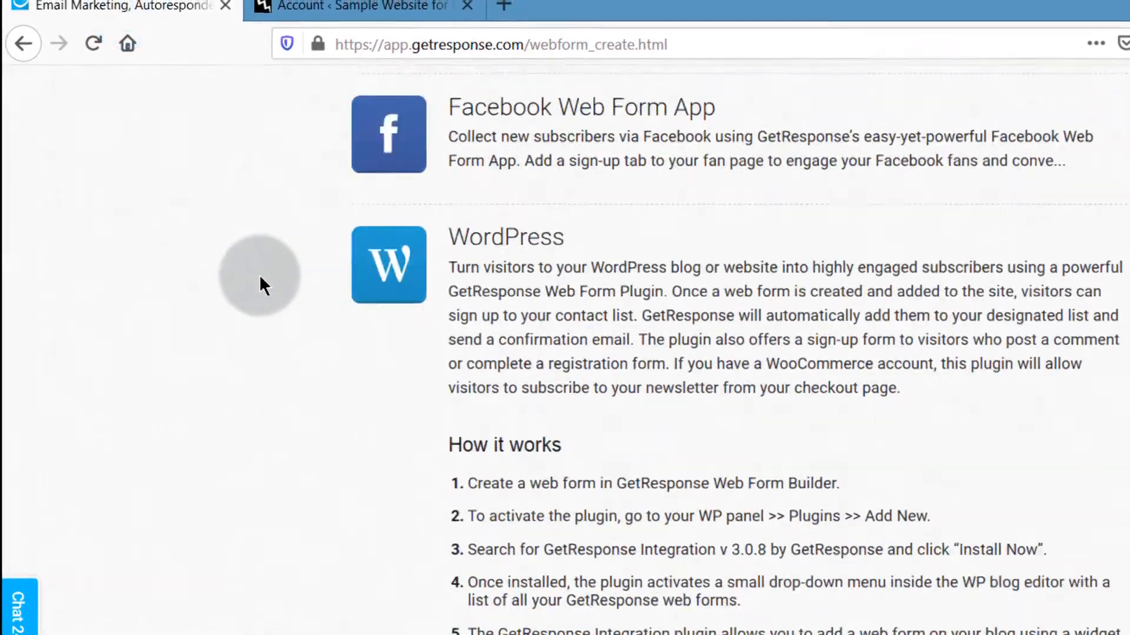
Step: Under Integrations and API > API, generate an API key named 'For WordPress' and copy it
click(185, 116)
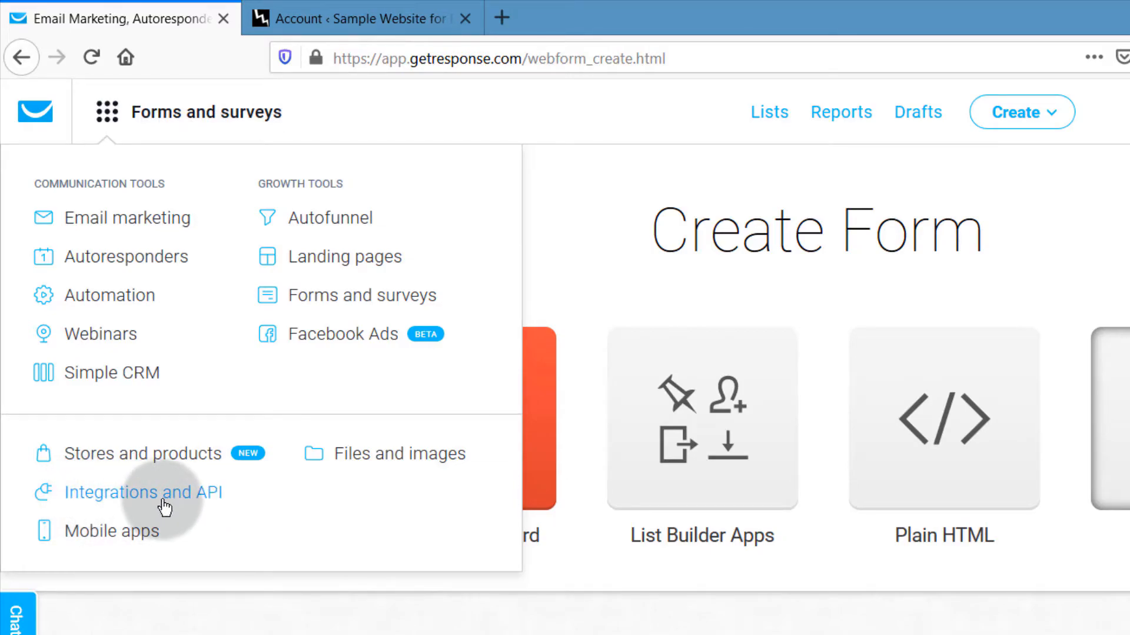
click(146, 493)
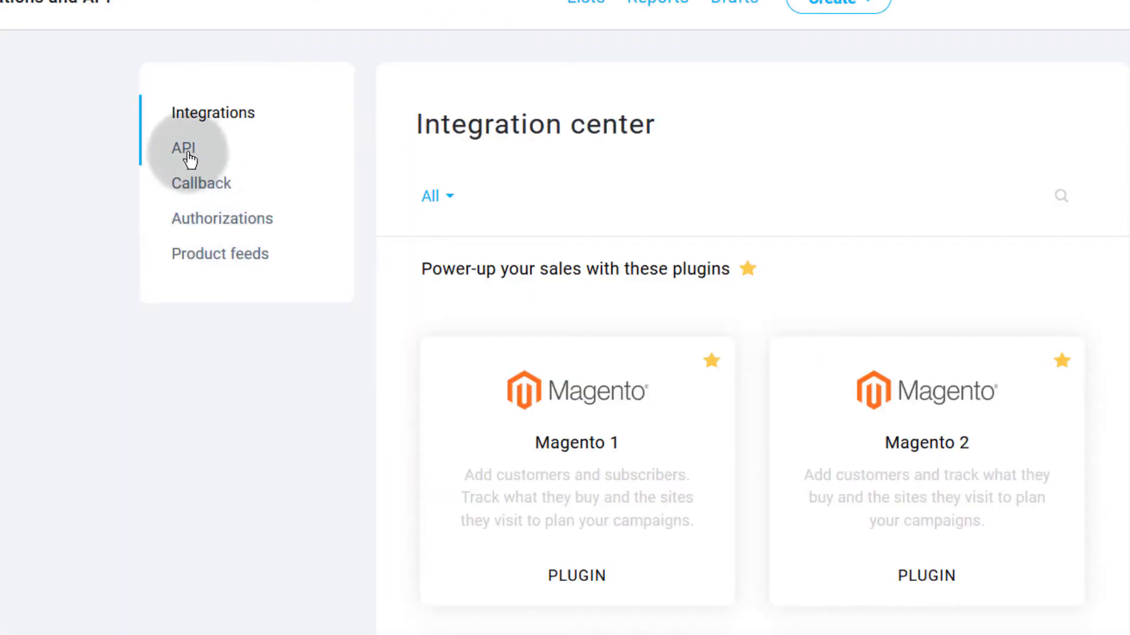
click(183, 150)
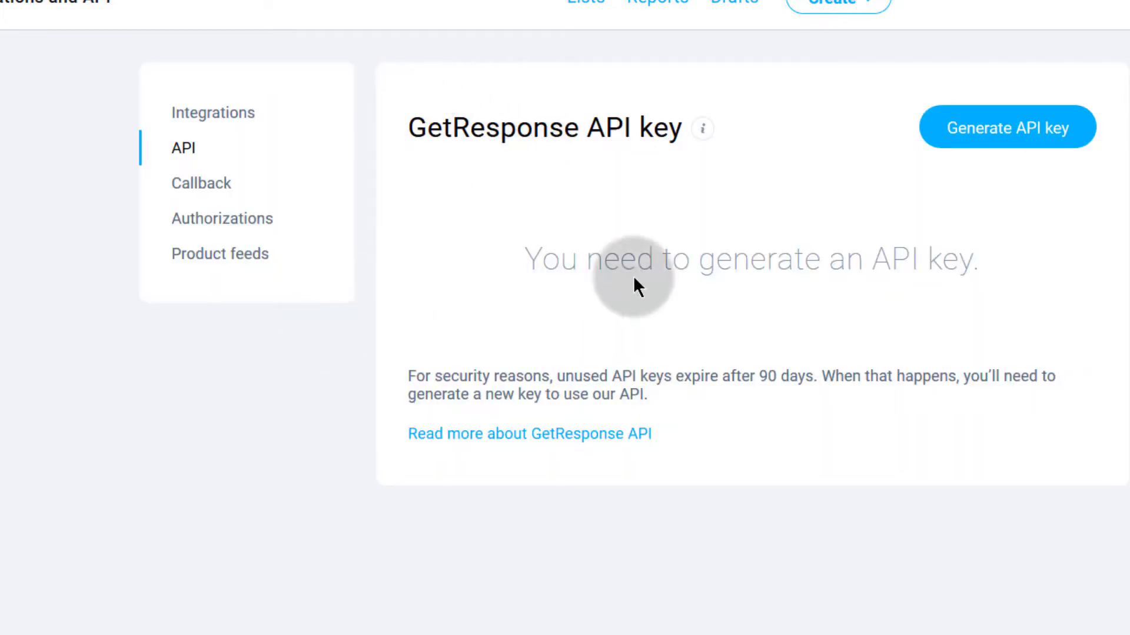
click(998, 134)
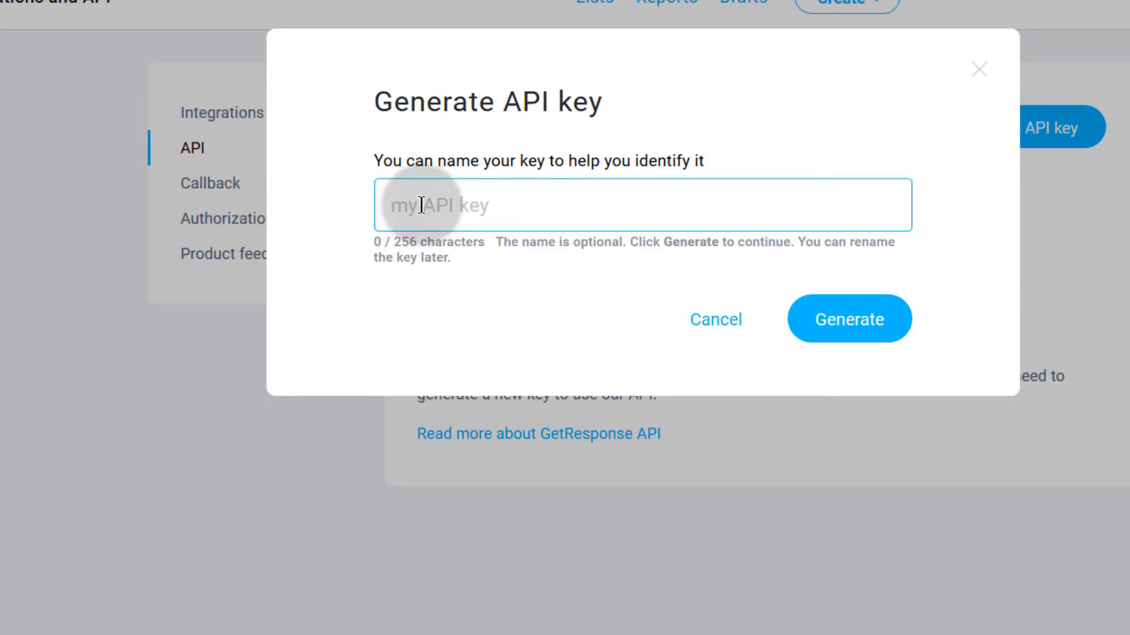
text(For Word)
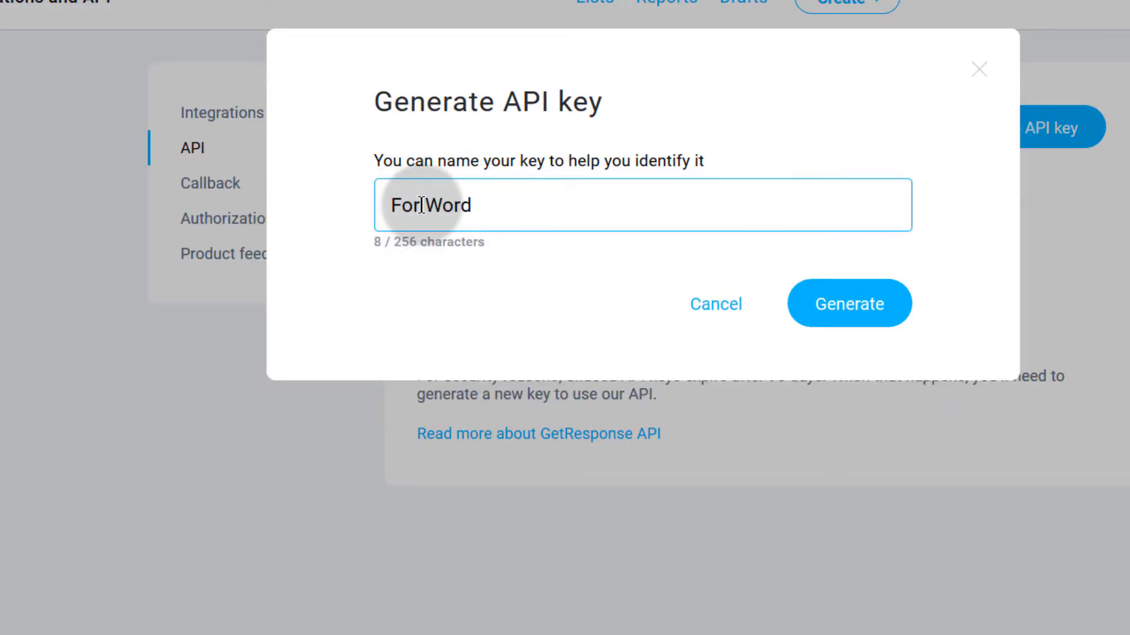
text(Press)
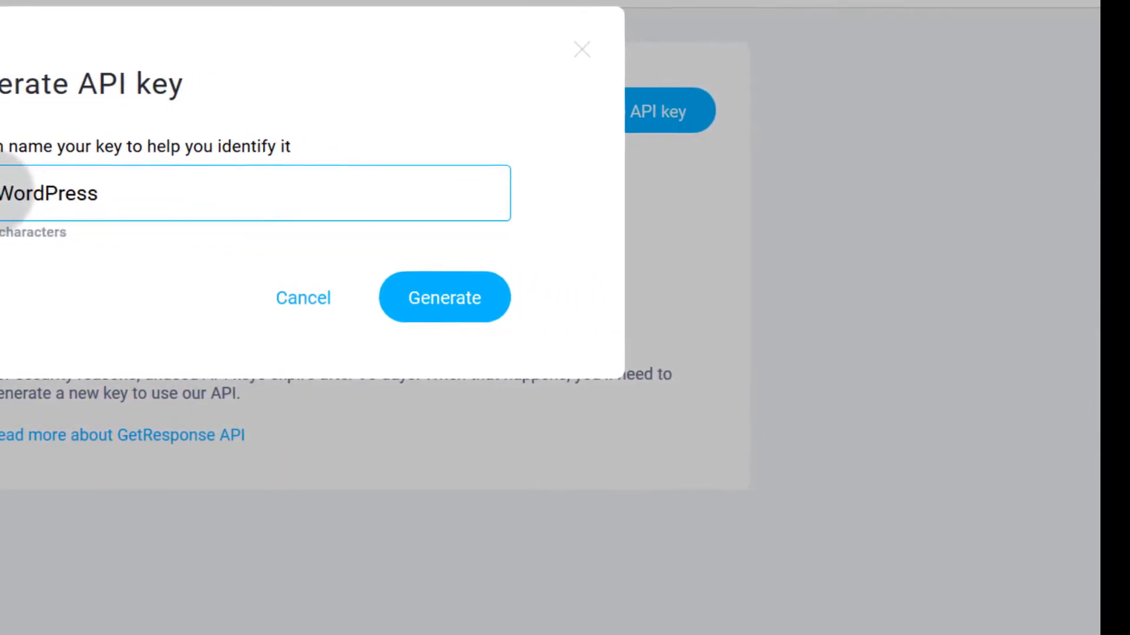
click(416, 301)
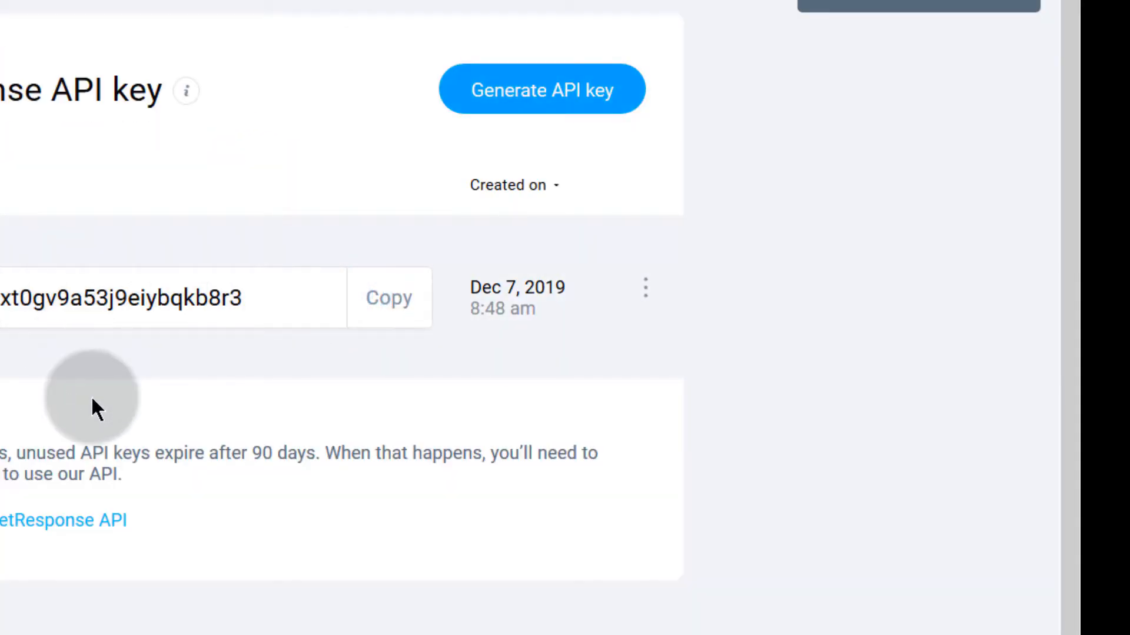
click(387, 315)
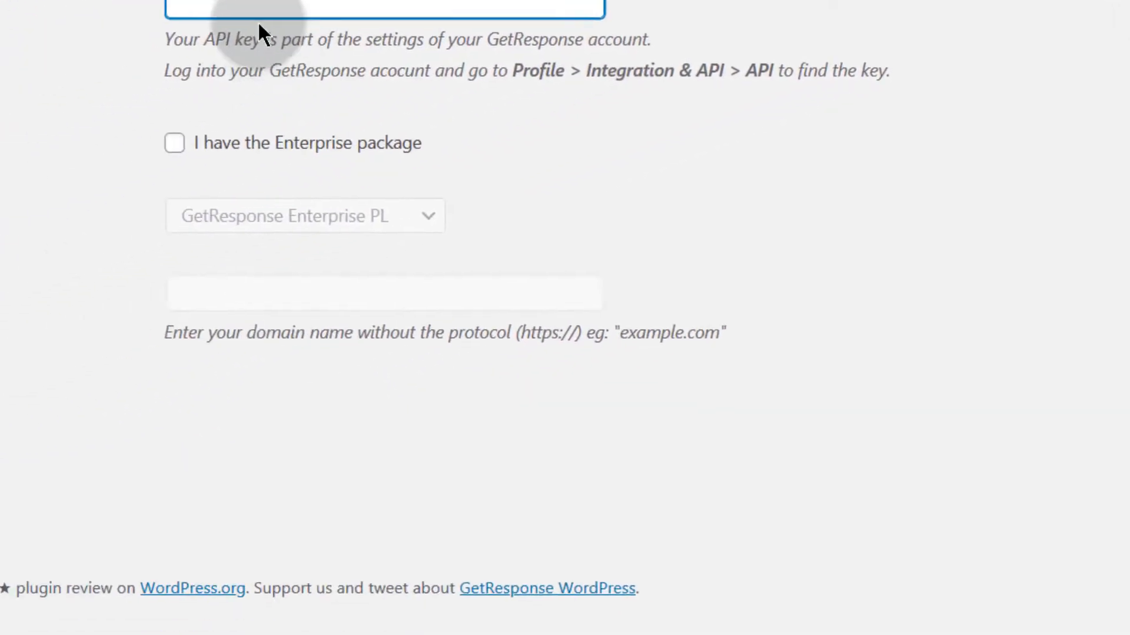
Step: Paste the copied API key into the plugin's API Key field so the account reads CONNECTED
right_click(476, 3)
click(441, 36)
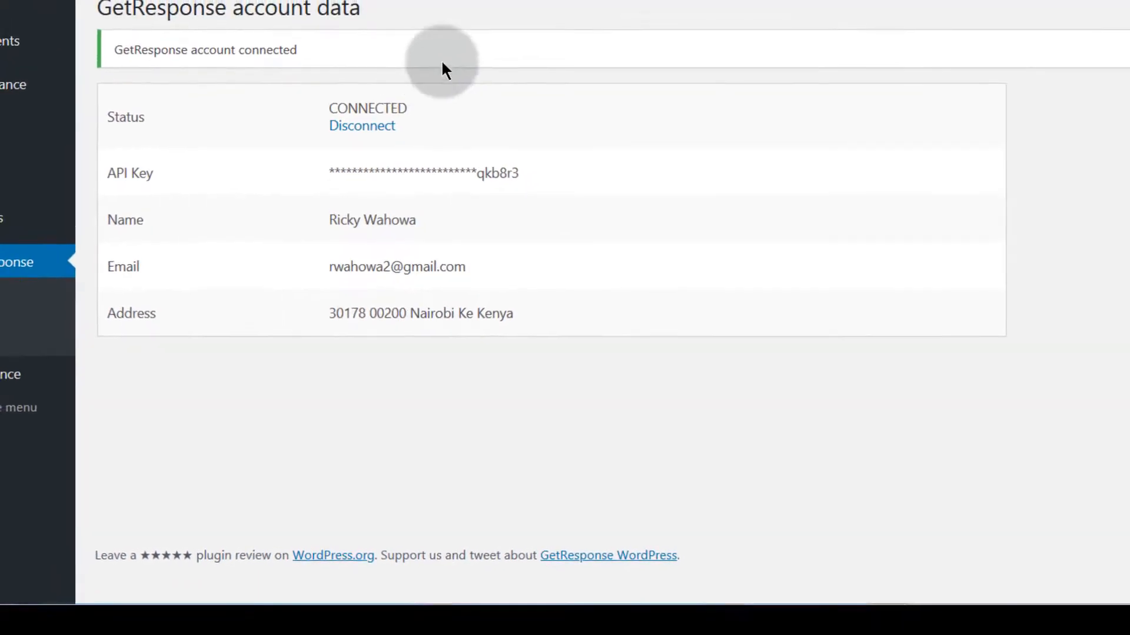
click(4, 48)
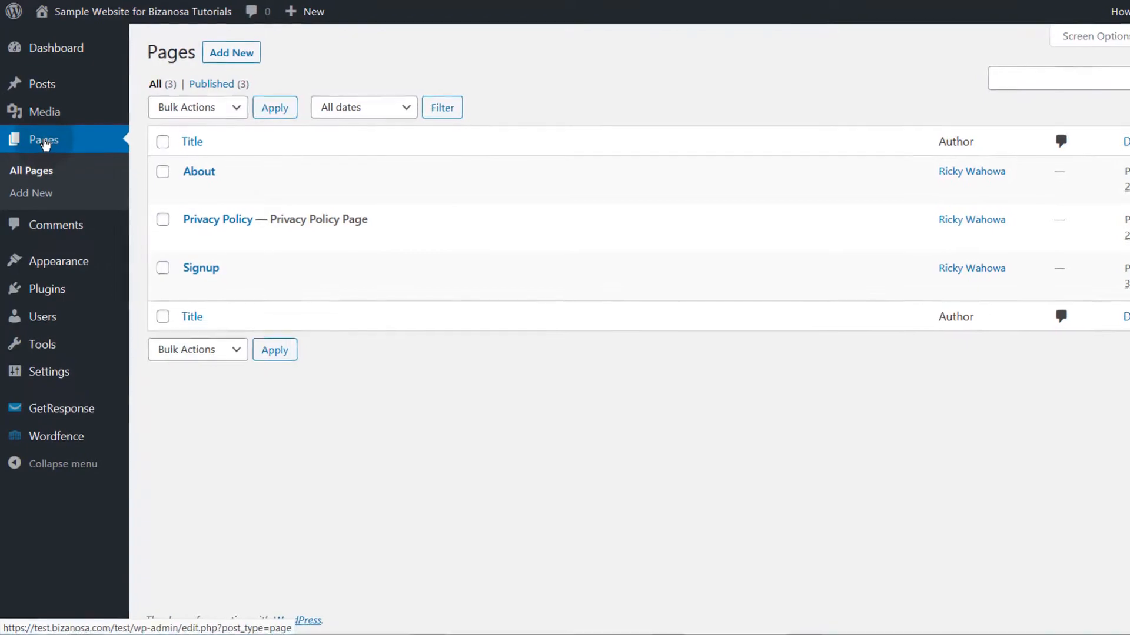
Step: On the Signup page, add a GetResponse Form block set to 'Form for WOrdpRess'
mouse_move(209, 290)
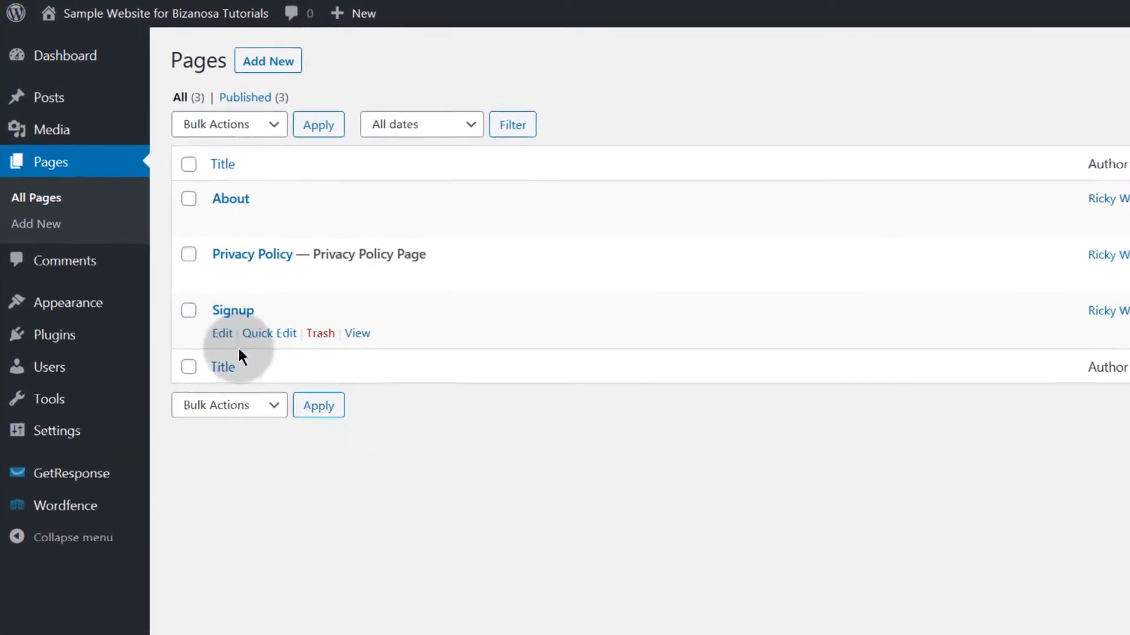
click(235, 313)
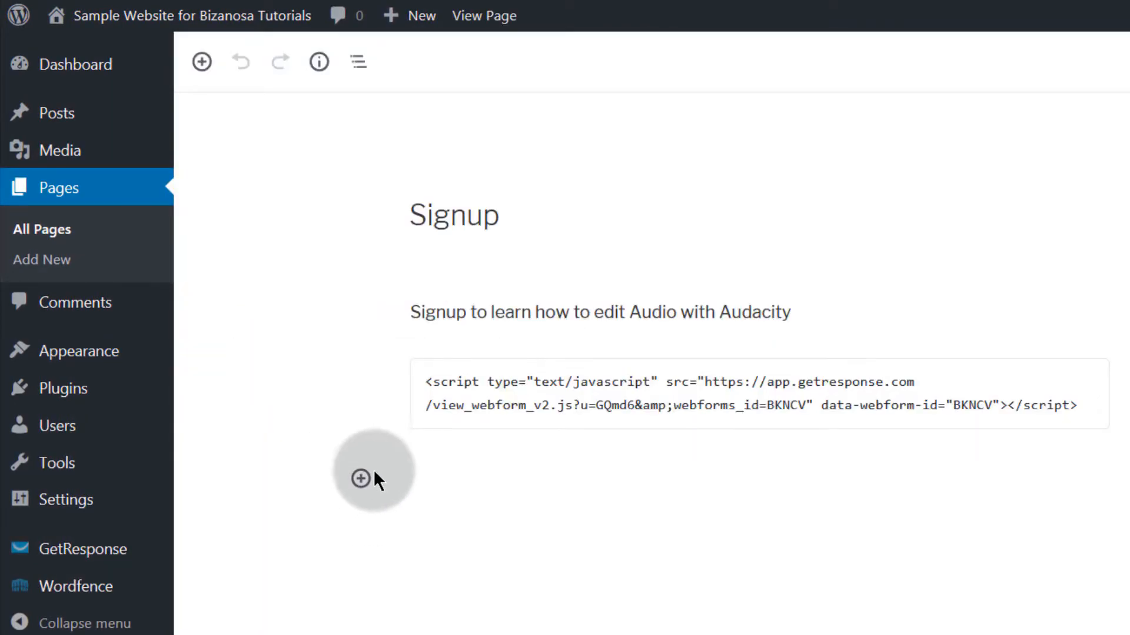
click(360, 479)
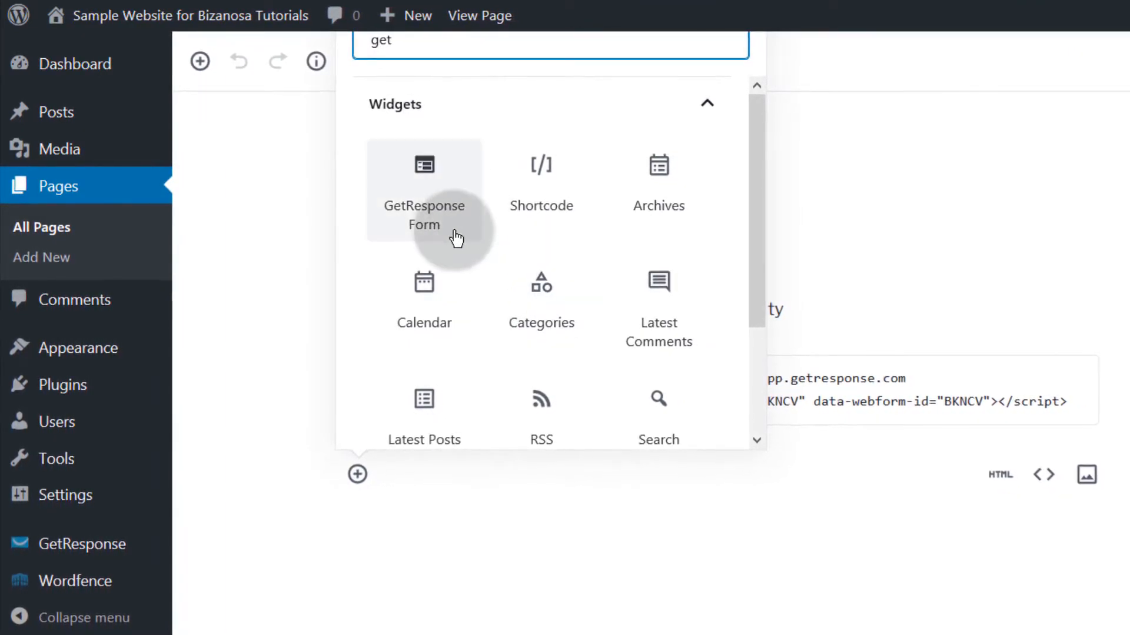
click(410, 192)
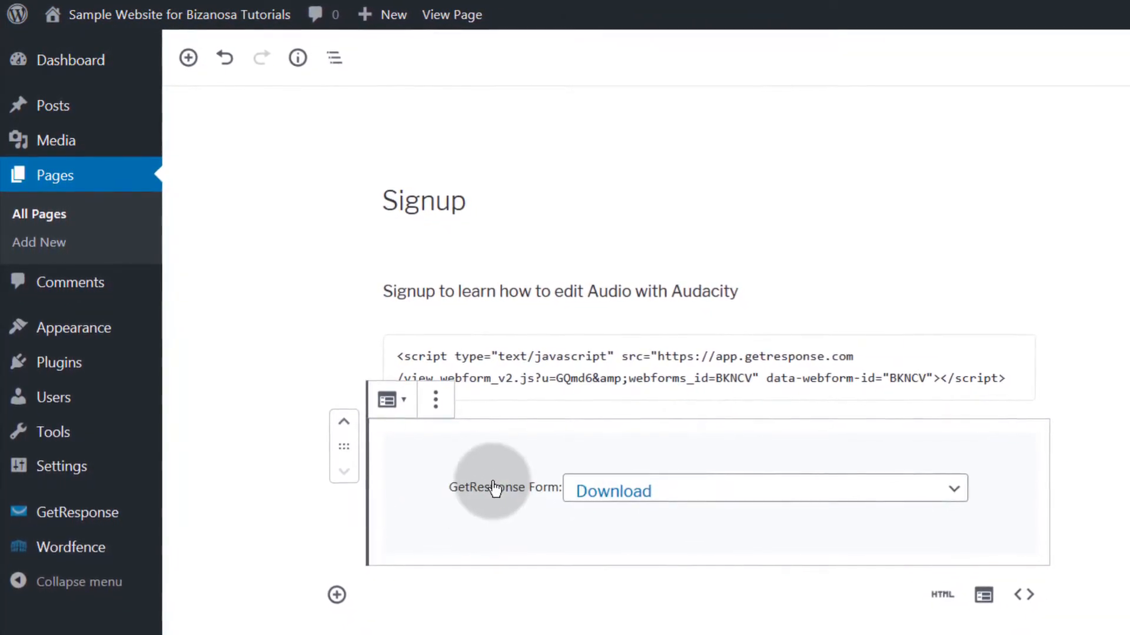
click(793, 493)
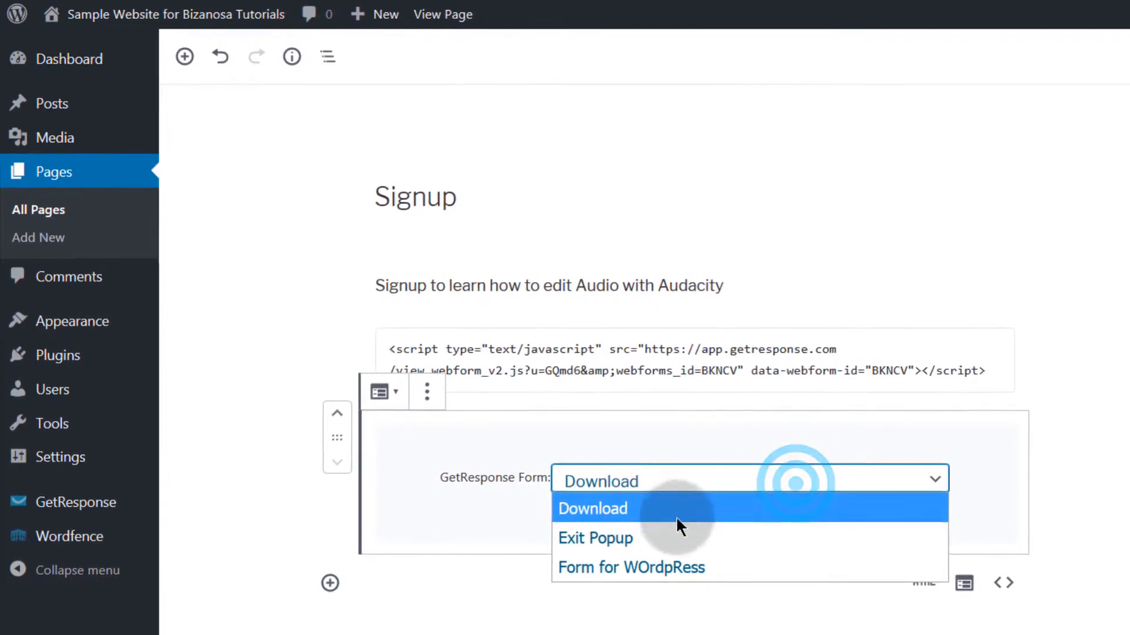
click(632, 562)
click(523, 521)
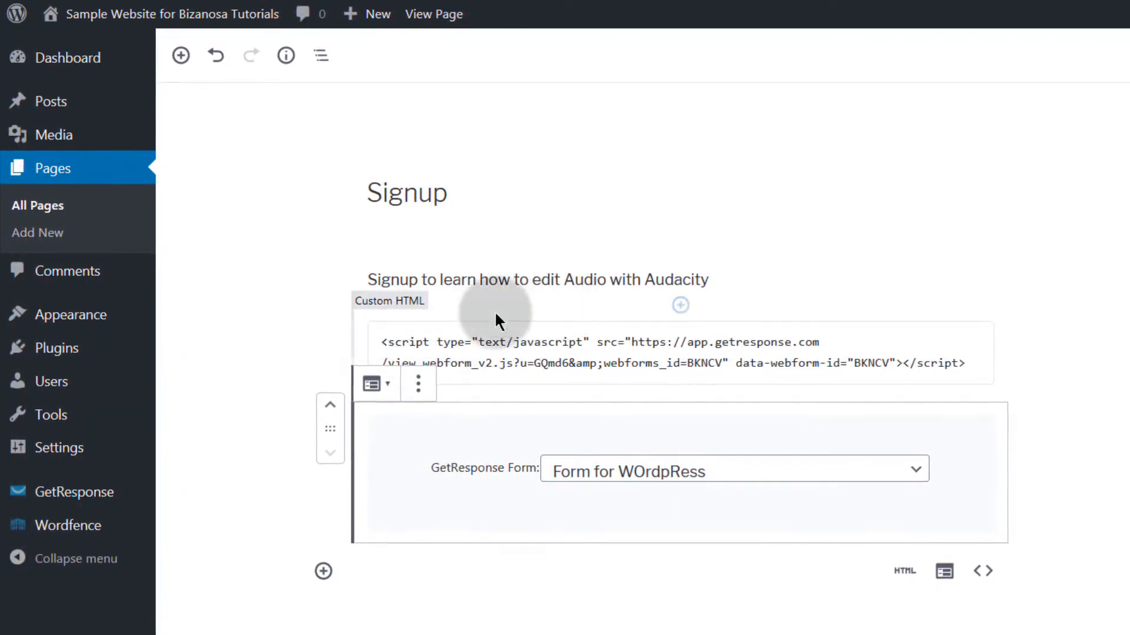
Step: Check the Custom HTML embed script block and the new GetResponse Form block below it
click(540, 349)
drag(374, 337, 965, 346)
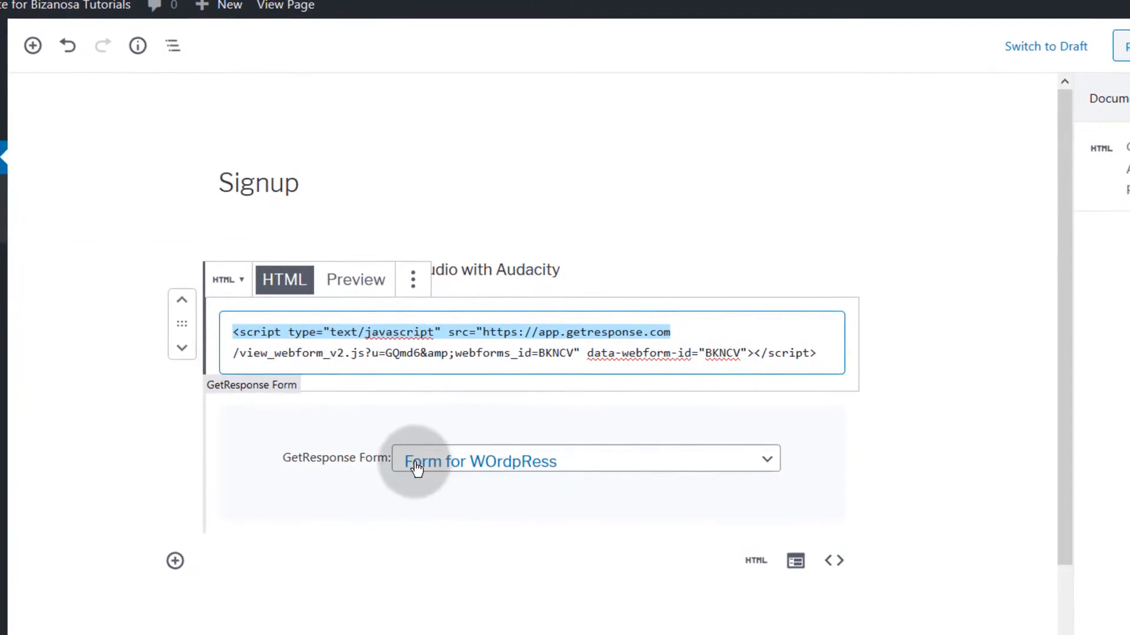
click(360, 517)
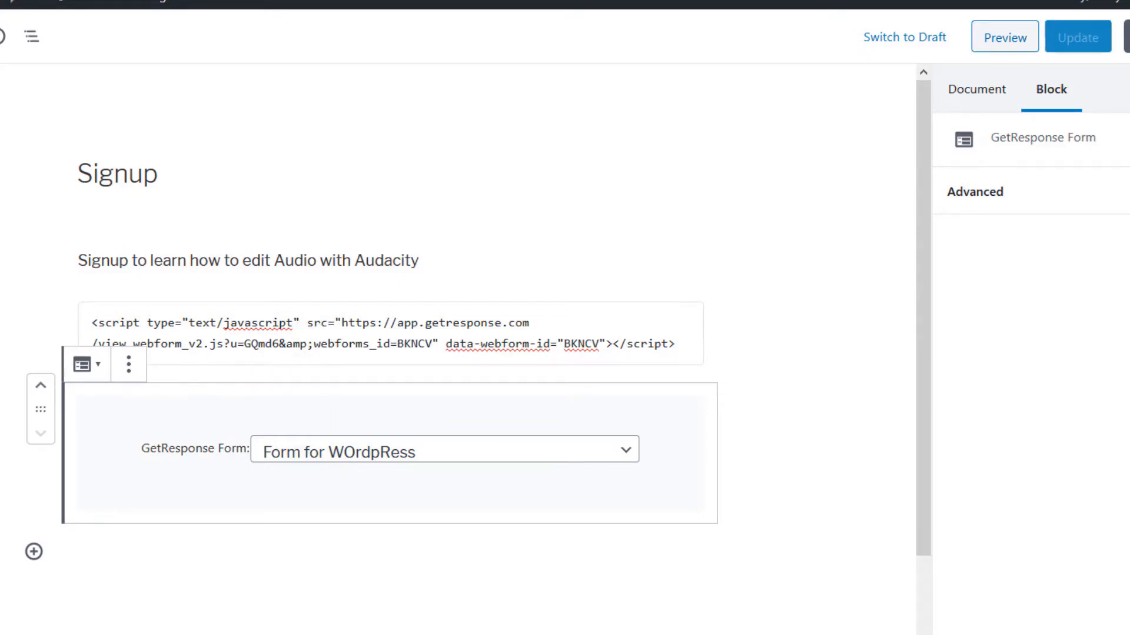
right_click(428, 457)
Step: Open the live Signup page in a new tab, check both Audacity sign-up forms, and close the Free Guide popup
click(507, 472)
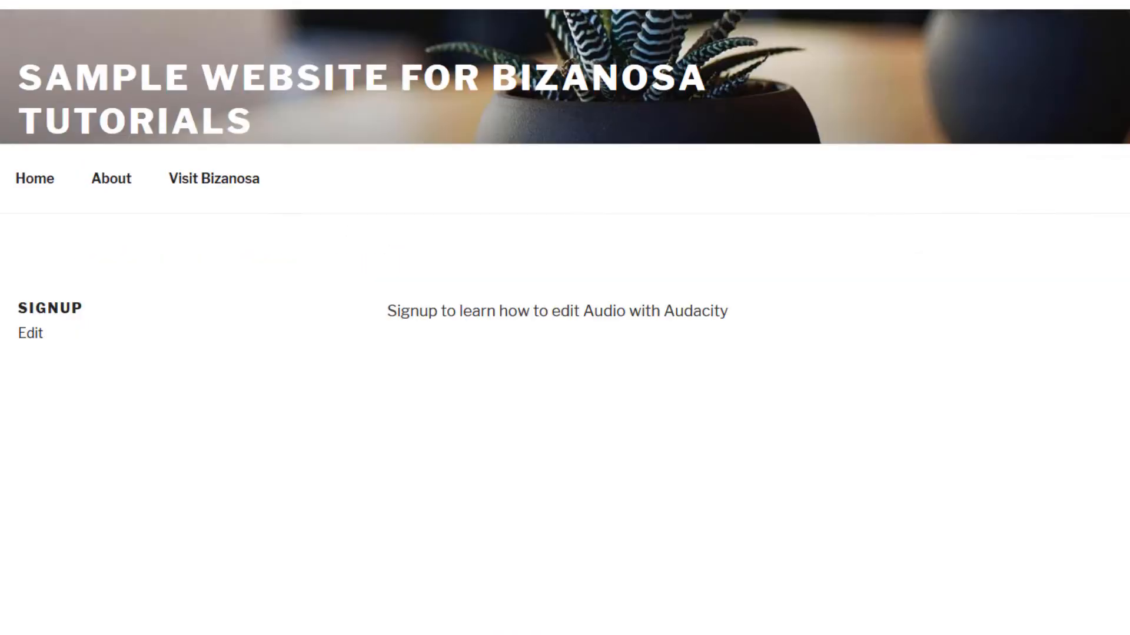
click(436, 348)
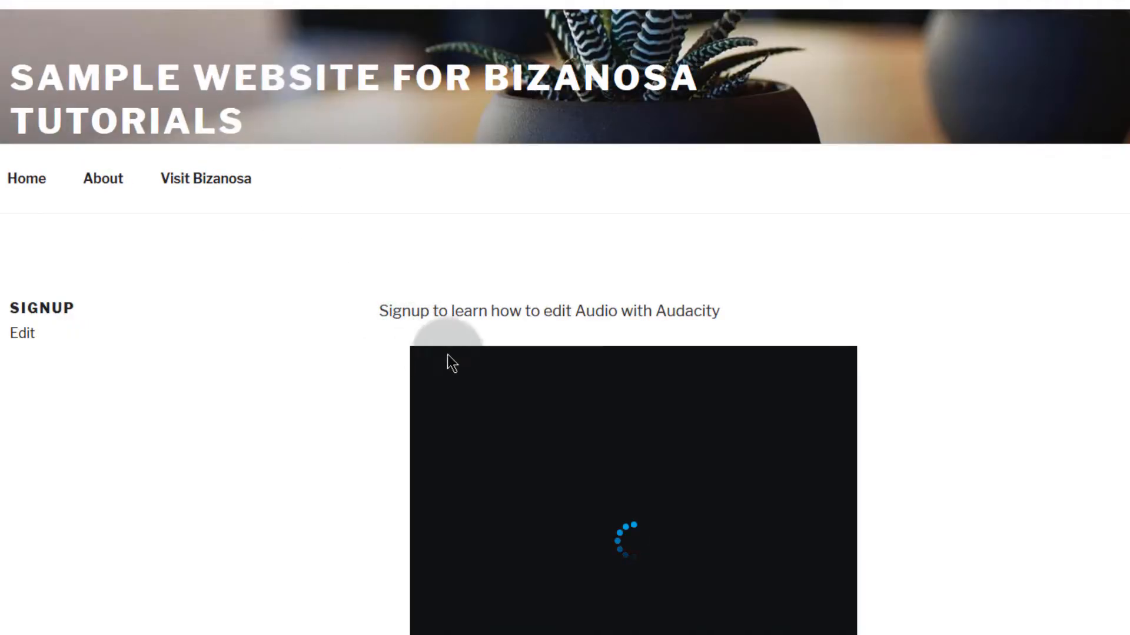
scroll(485, 383, down, 5)
click(487, 238)
scroll(521, 402, down, 9)
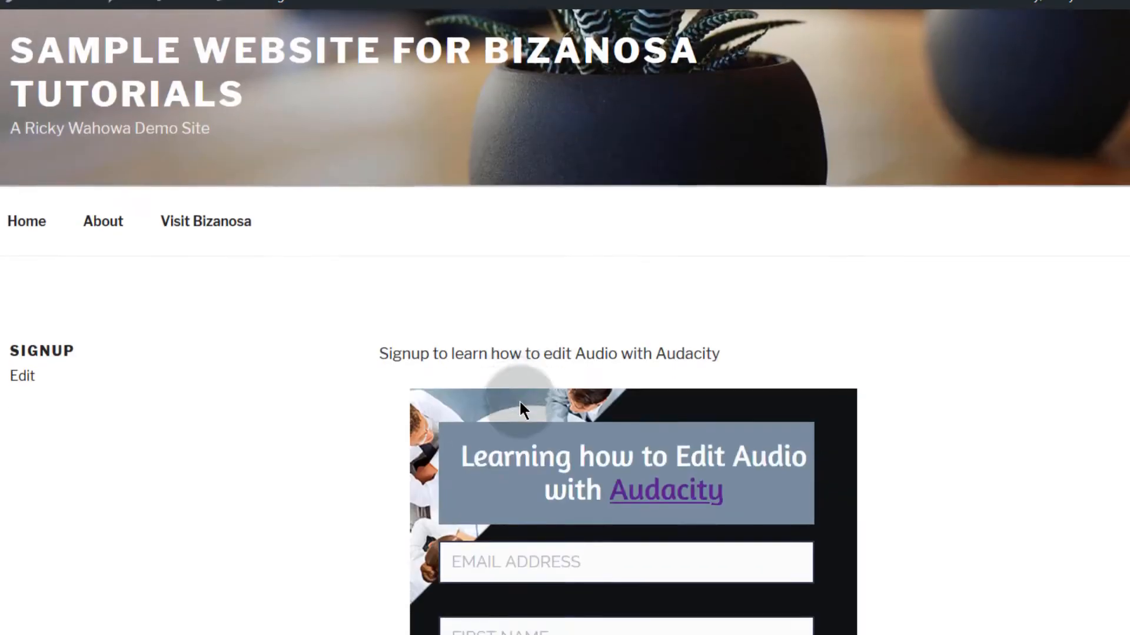
scroll(600, 362, down, 4)
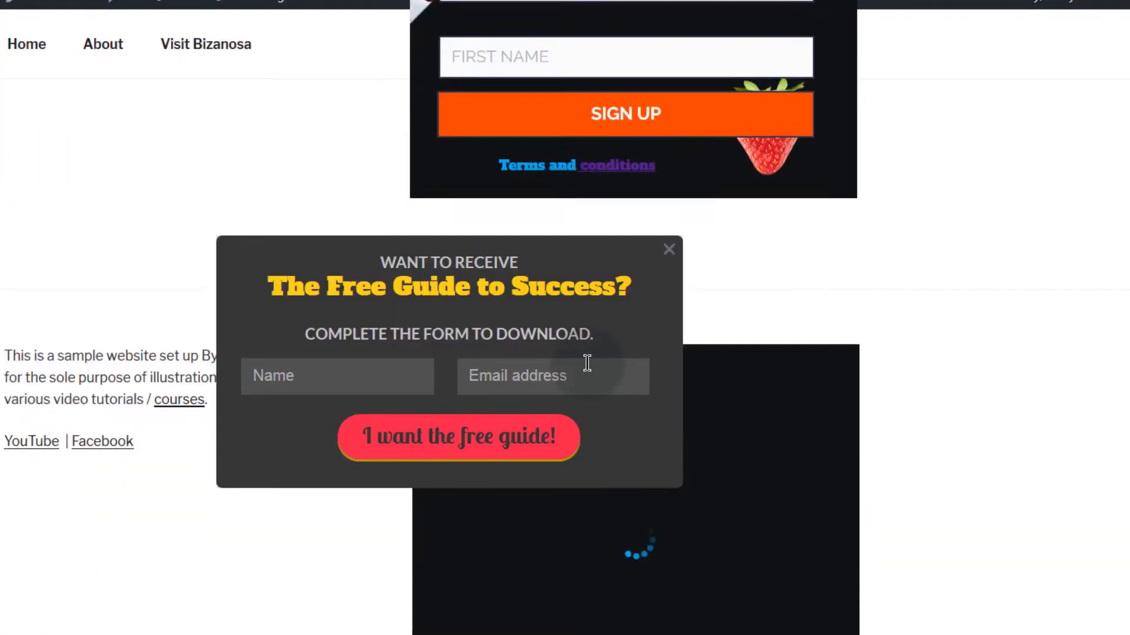
scroll(597, 362, up, 9)
scroll(613, 359, down, 10)
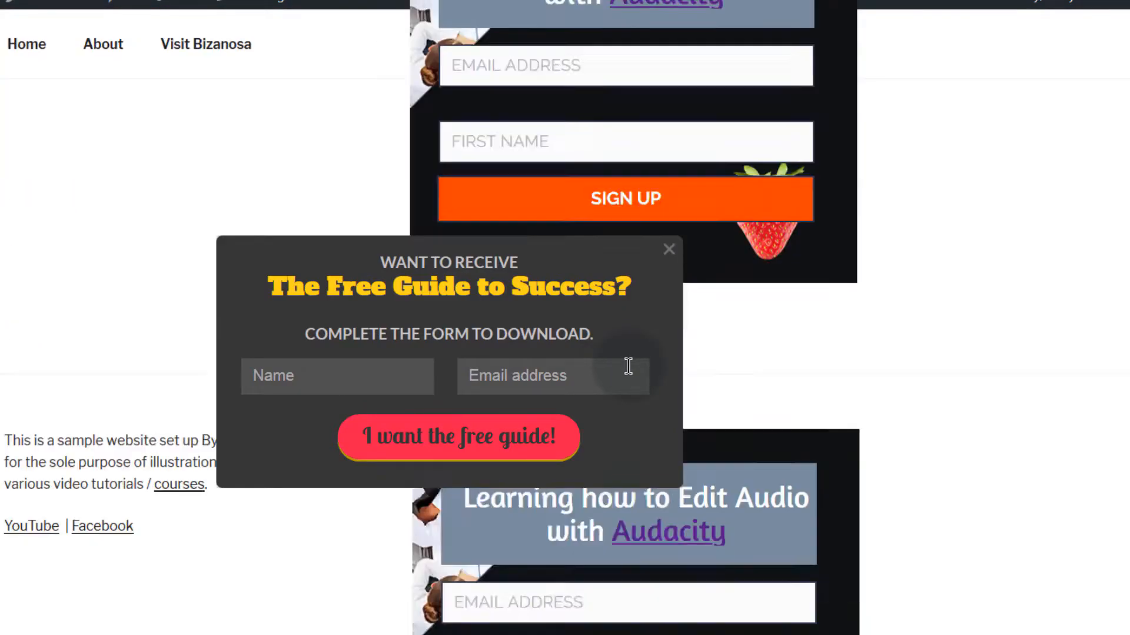
scroll(761, 364, up, 6)
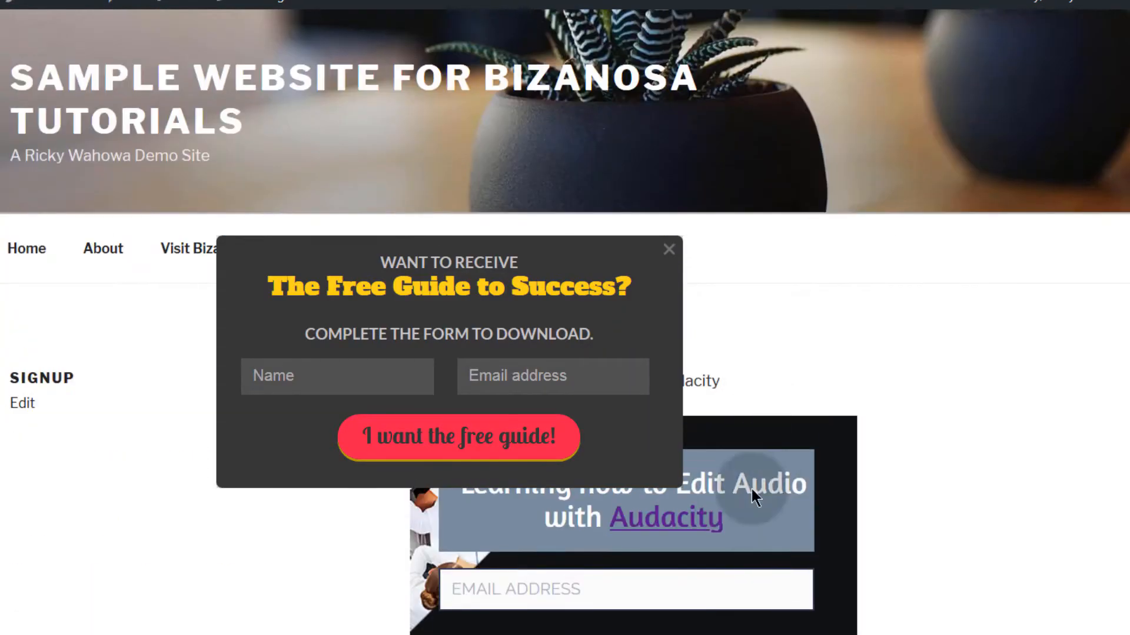
scroll(720, 544, down, 5)
scroll(725, 537, down, 2)
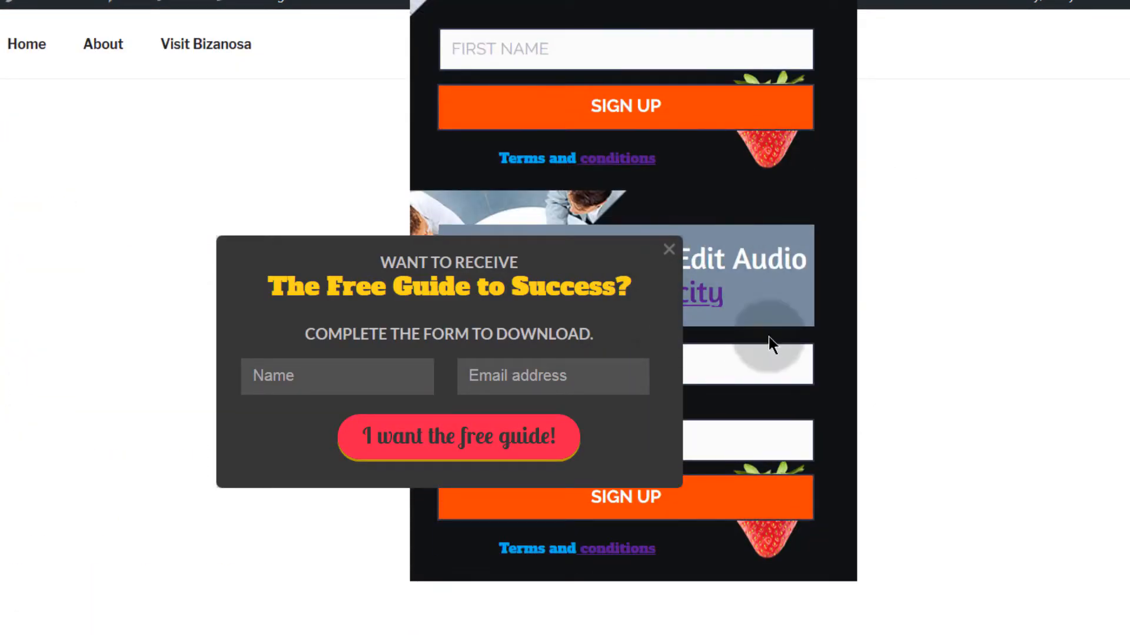
scroll(759, 347, down, 2)
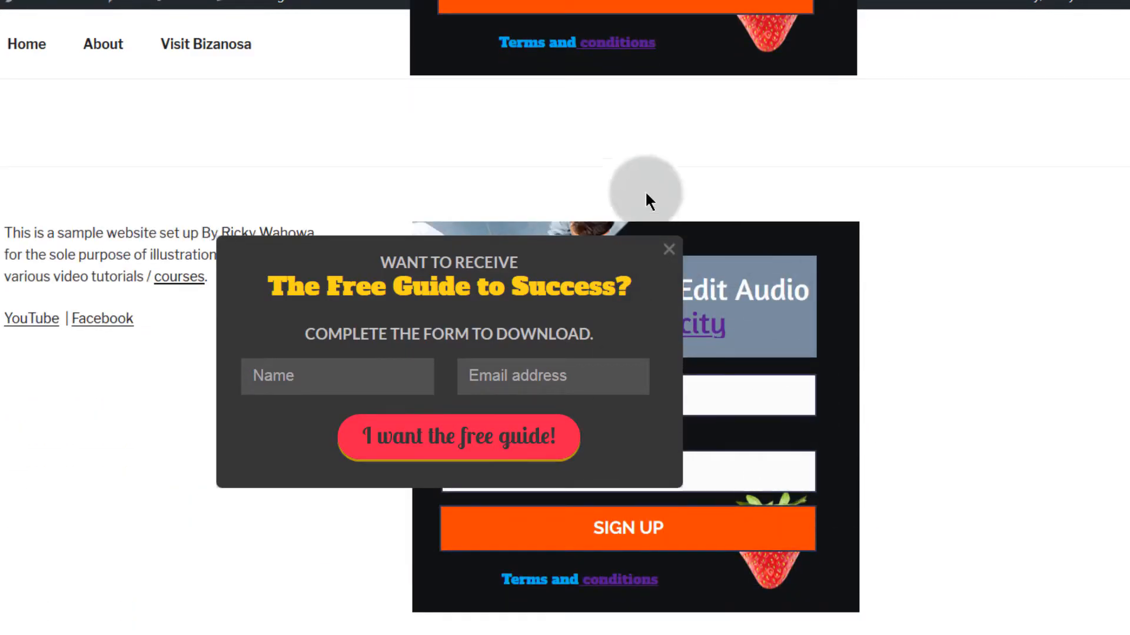
click(669, 250)
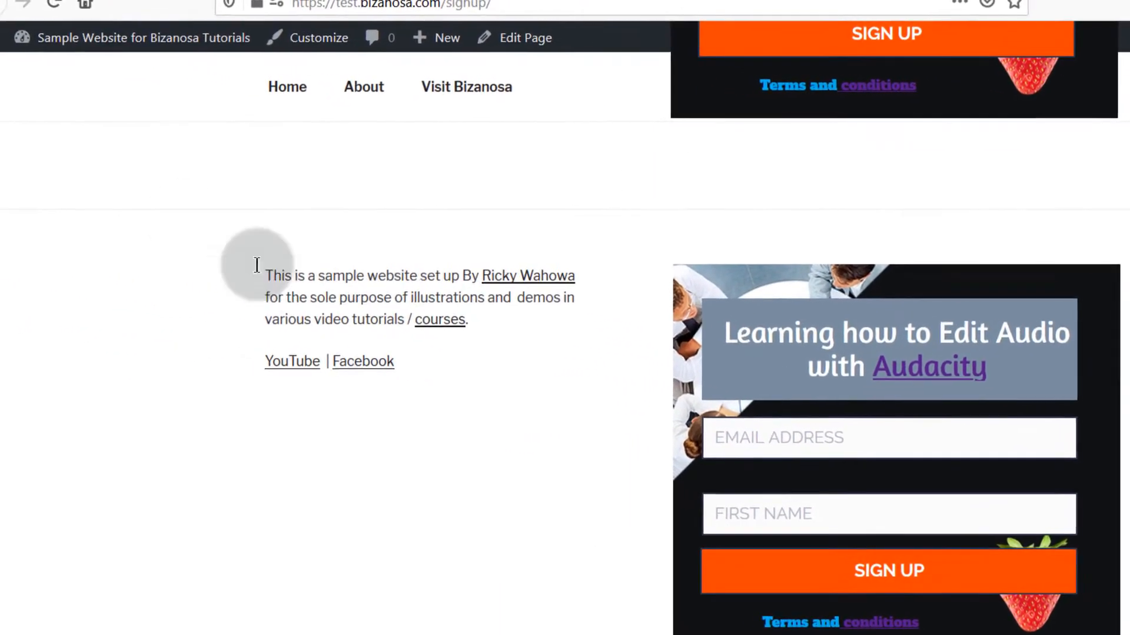
Step: Open WordPress Widgets in a new tab and delete the Custom HTML widget from Footer 1
mouse_move(62, 42)
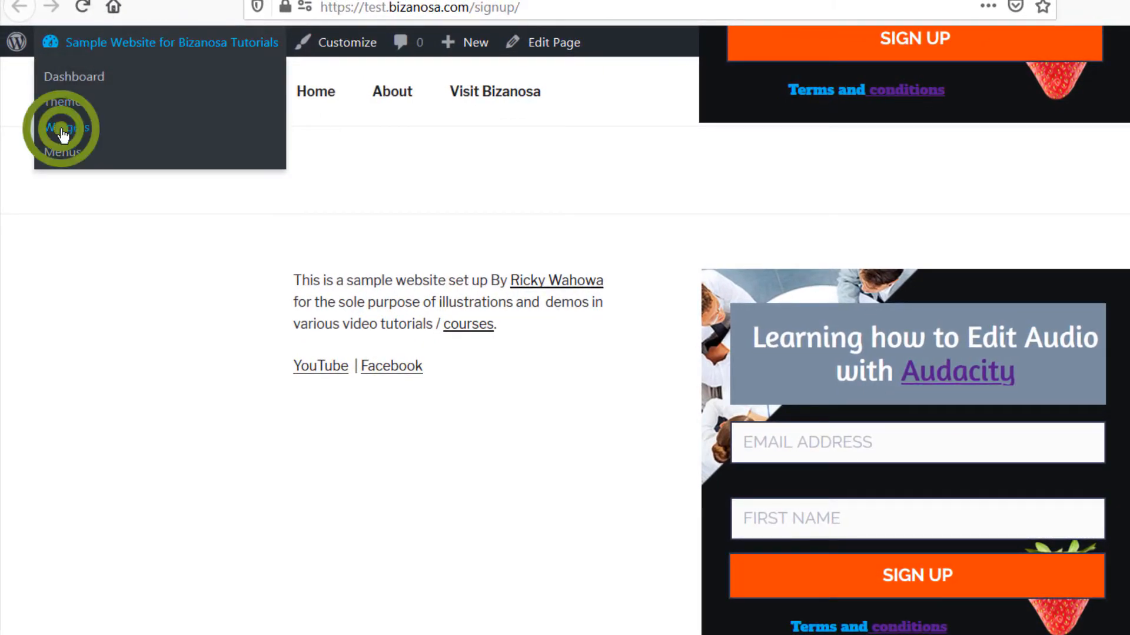
right_click(63, 135)
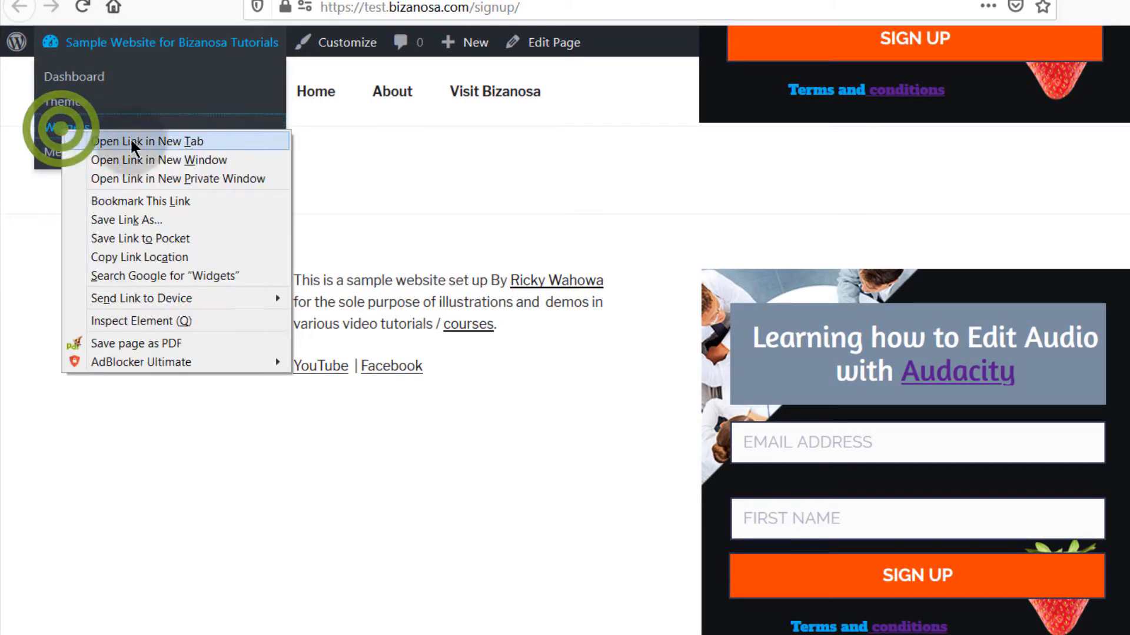
click(139, 139)
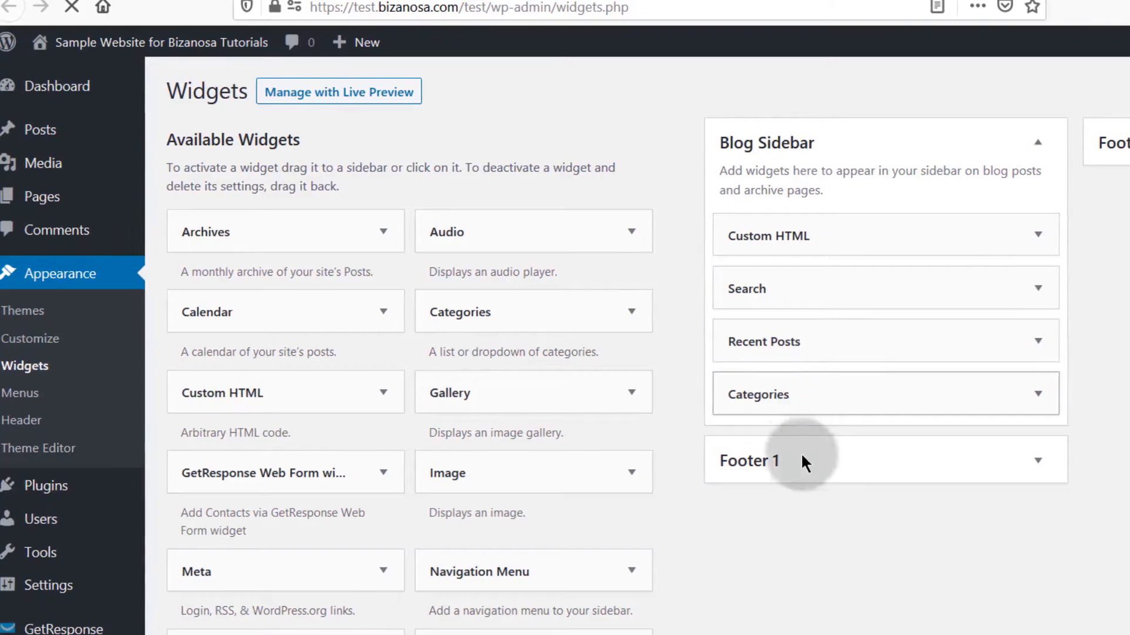
click(968, 460)
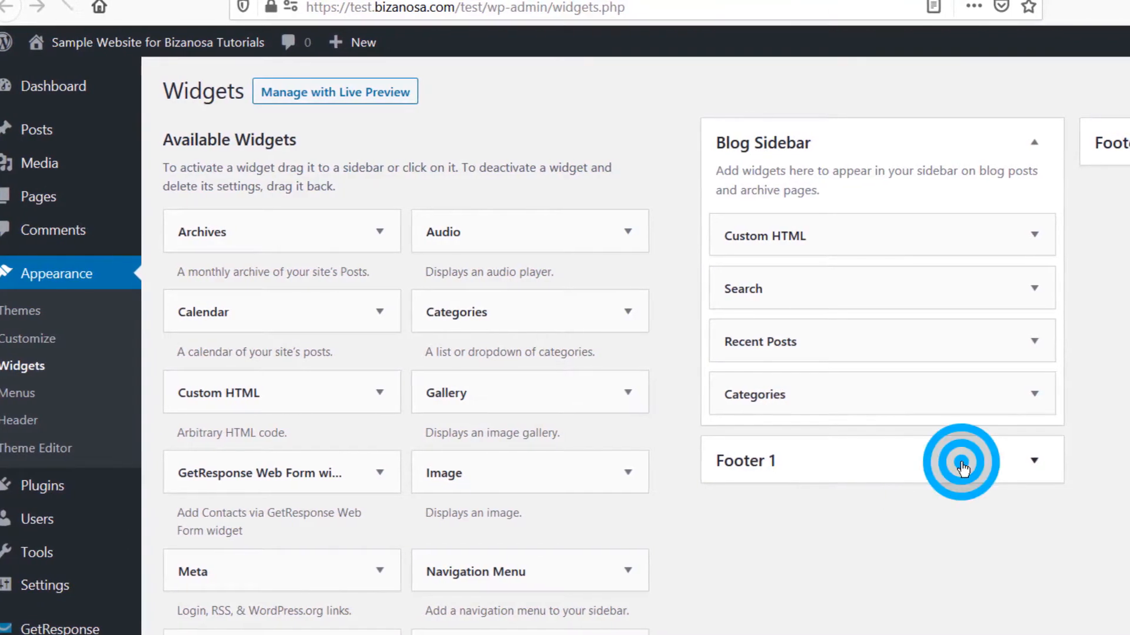
click(1026, 587)
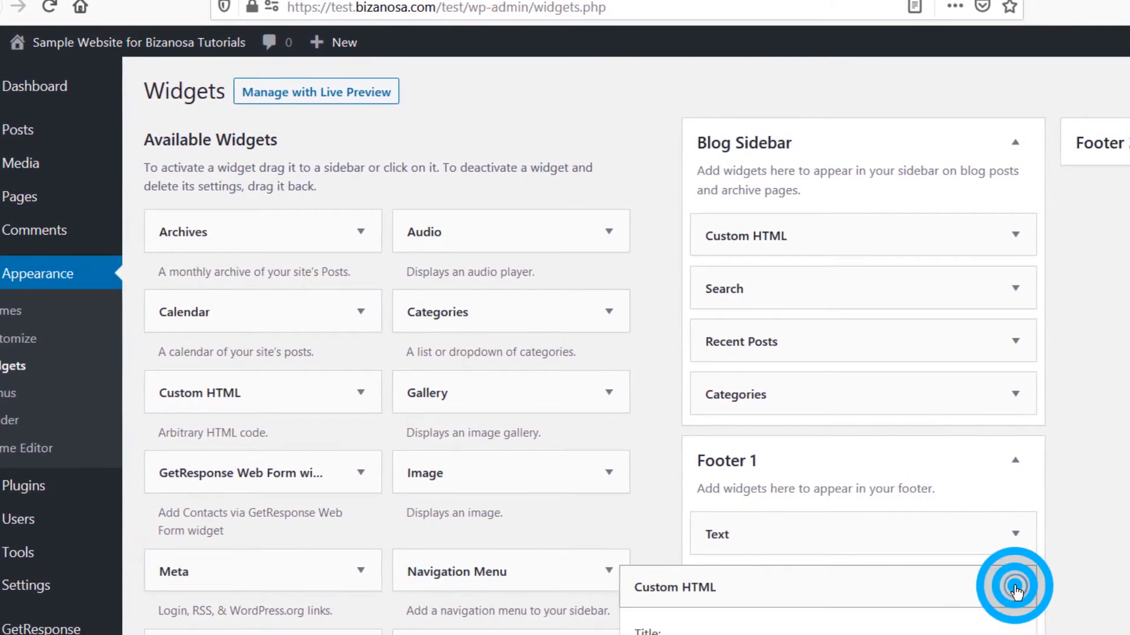
scroll(809, 600, down, 3)
scroll(788, 600, down, 5)
click(641, 610)
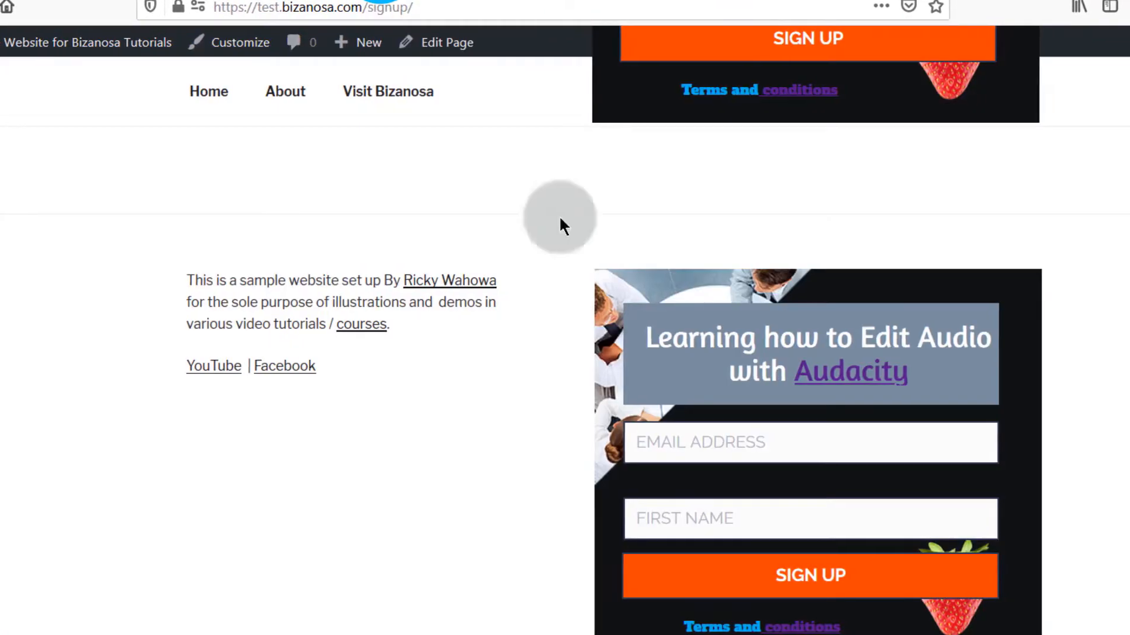
scroll(559, 227, up, 10)
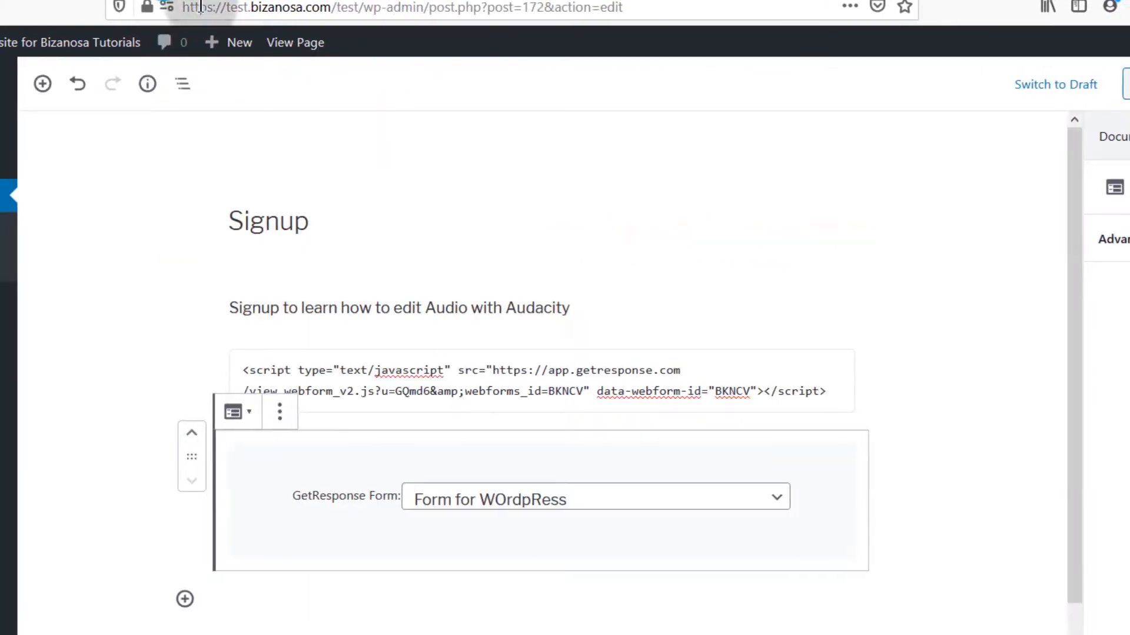
Step: Remove the Custom HTML script block from the Signup page, leaving only the GetResponse Form block
click(800, 357)
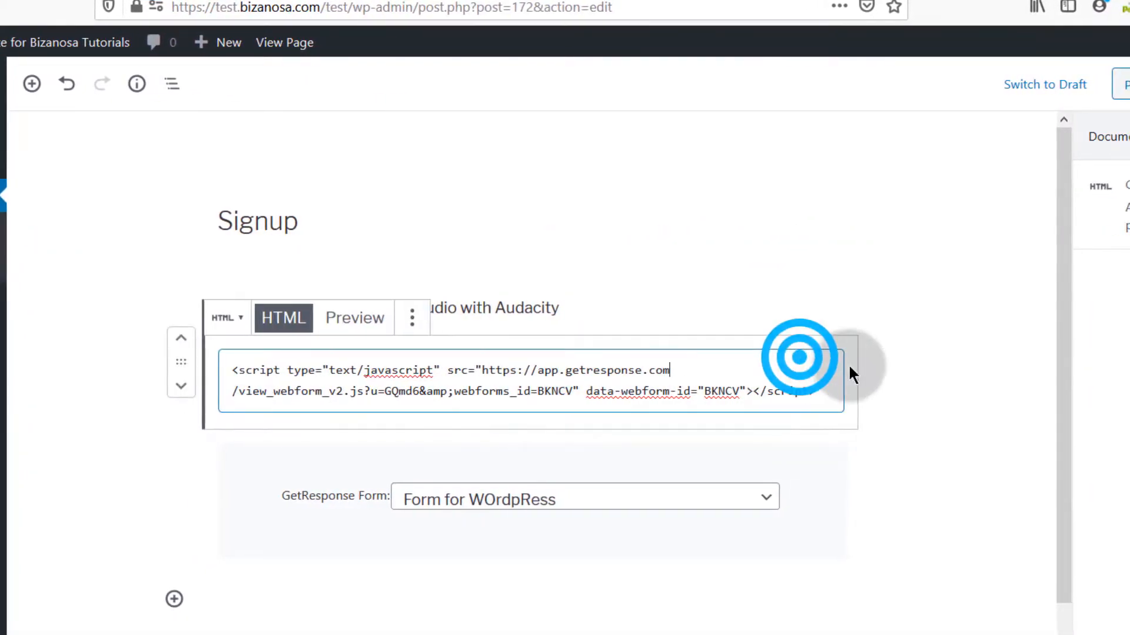
click(409, 318)
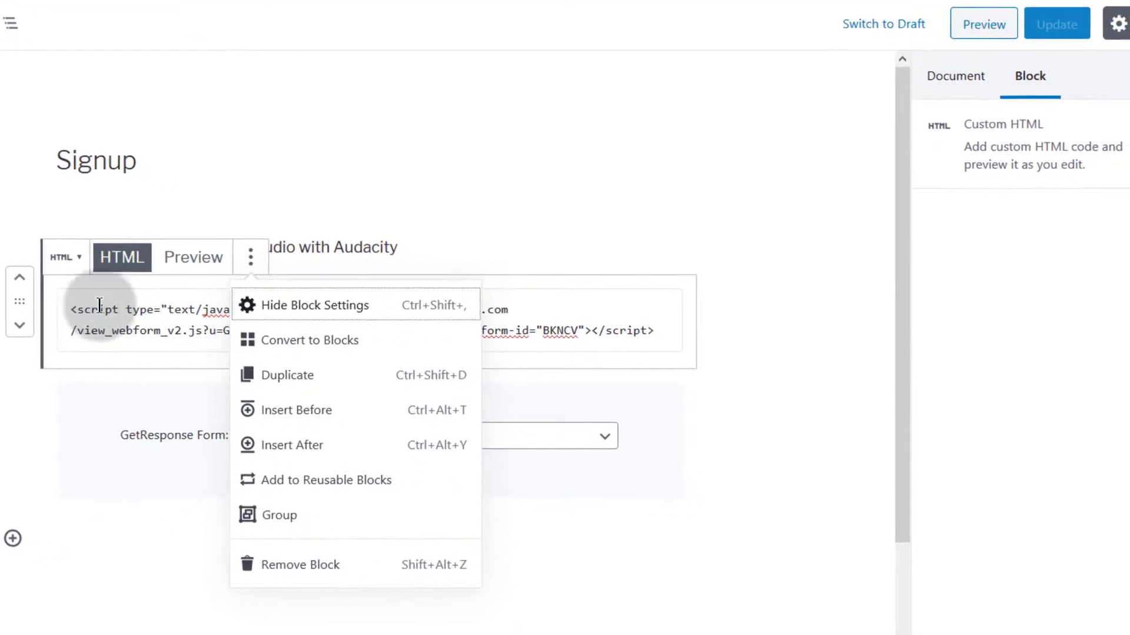
click(301, 566)
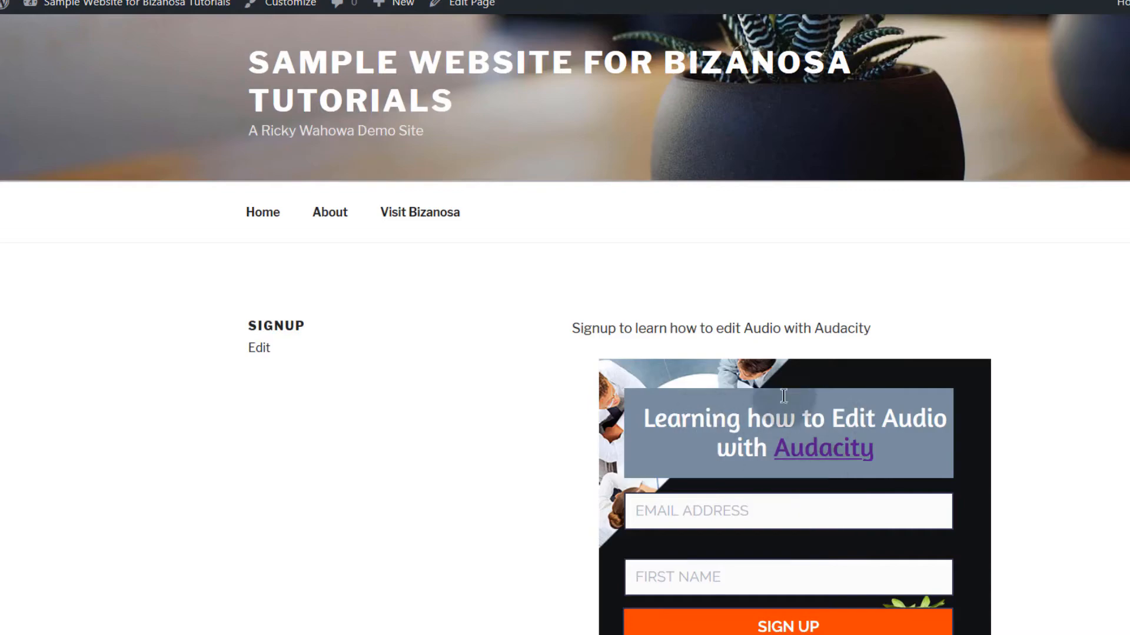
scroll(803, 453, down, 3)
scroll(400, 250, up, 3)
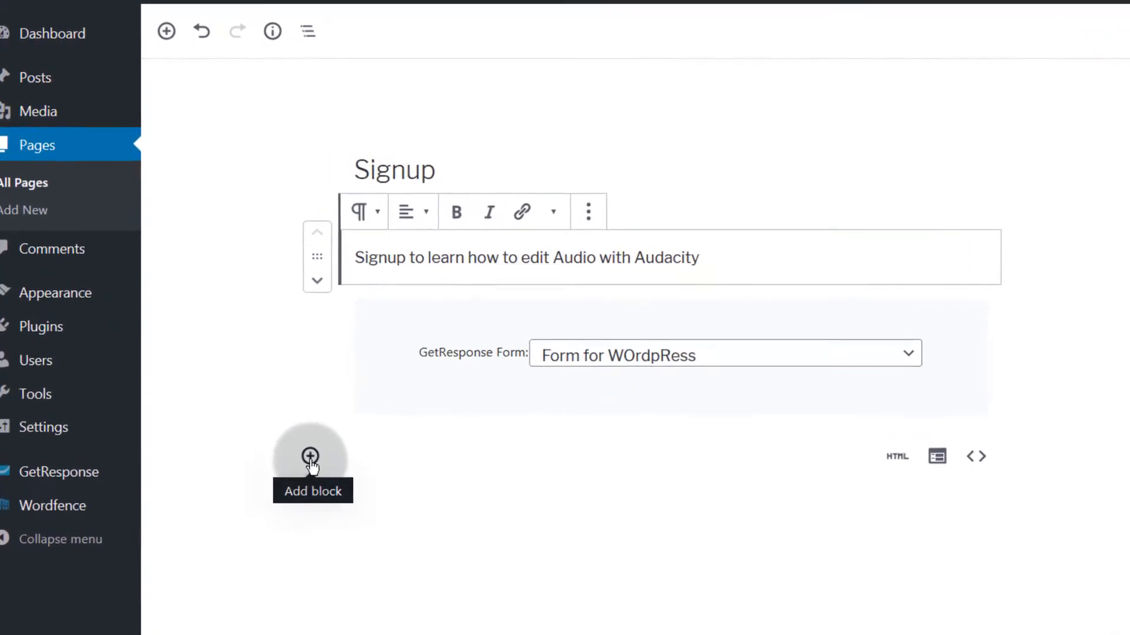
click(338, 489)
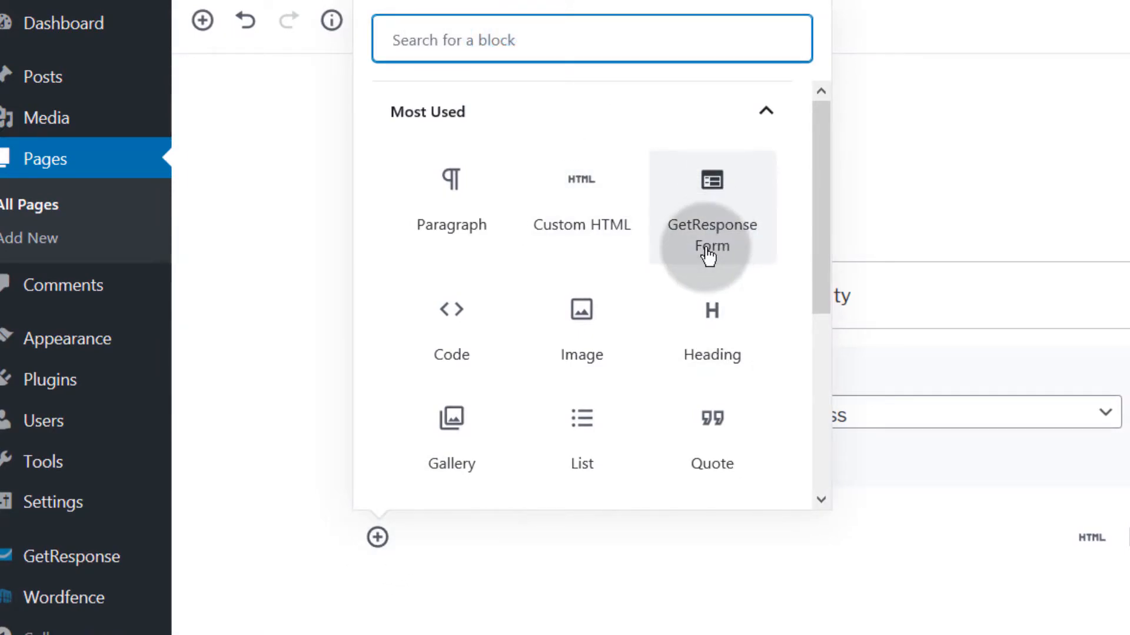
click(269, 349)
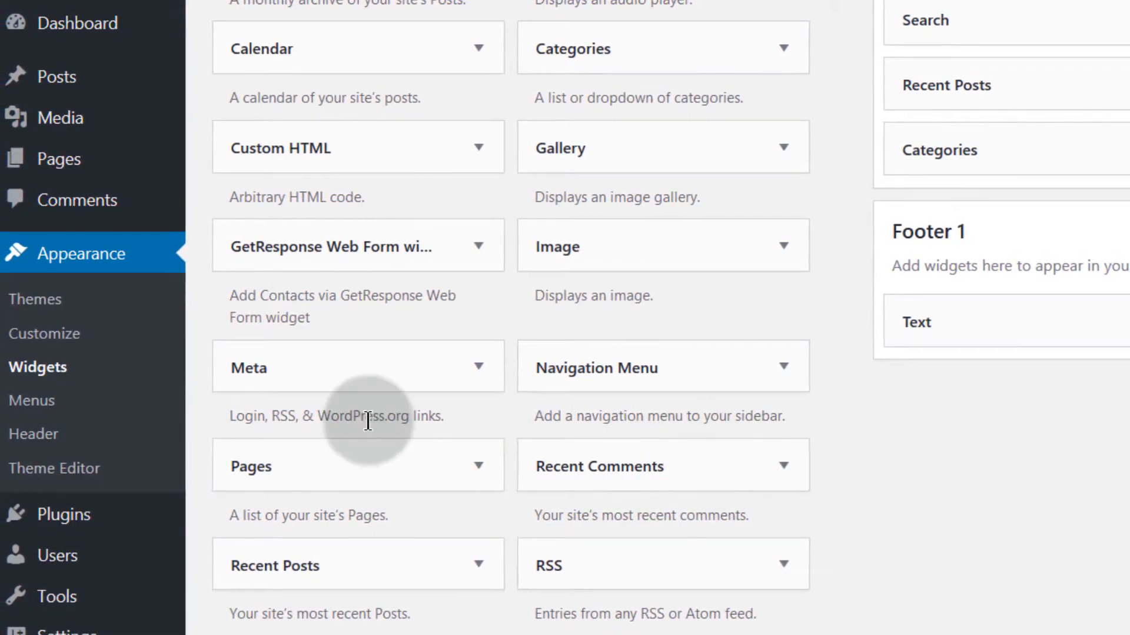
Step: Drag the GetResponse Web Form widget into Footer 1 below the Text widget
scroll(368, 420, down, 5)
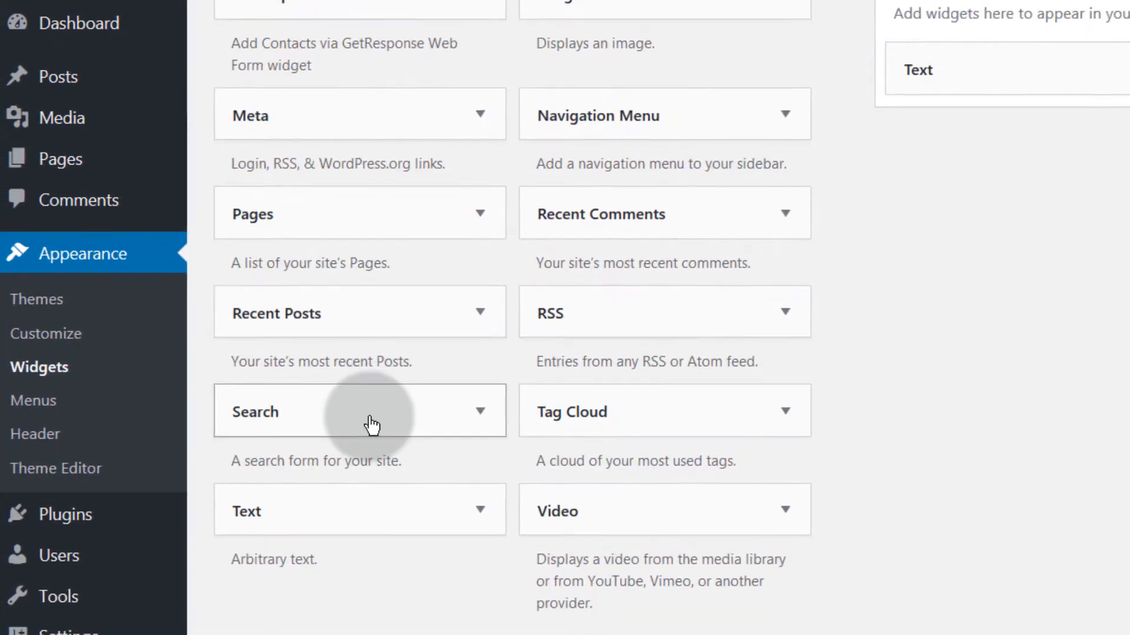
scroll(414, 474, up, 8)
scroll(471, 530, up, 1)
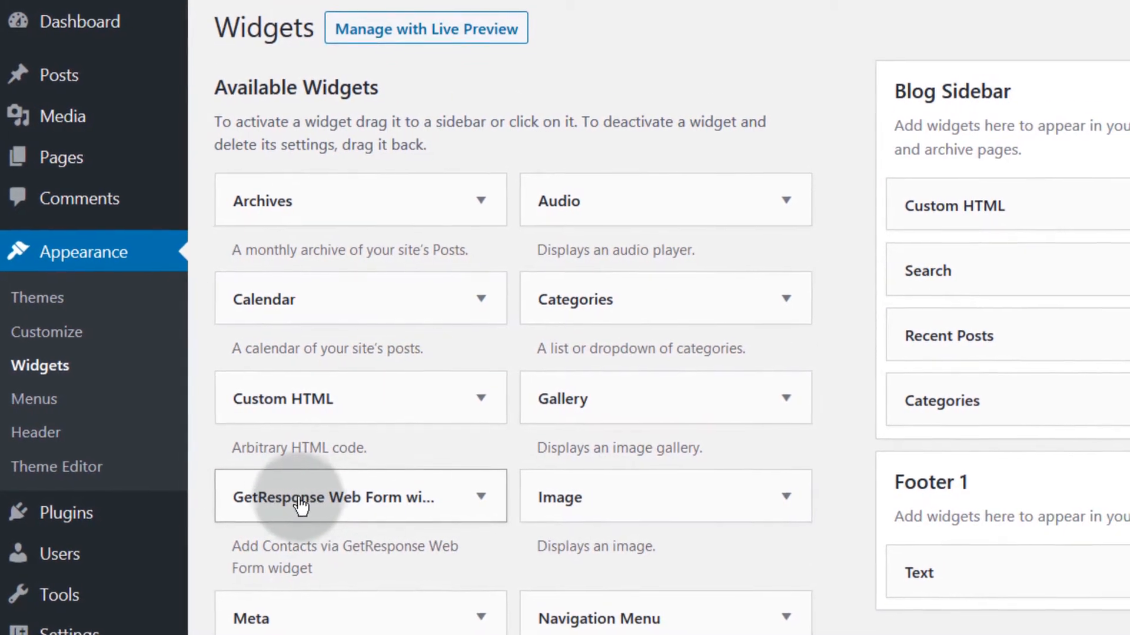
drag(296, 497, 486, 498)
drag(415, 465, 959, 629)
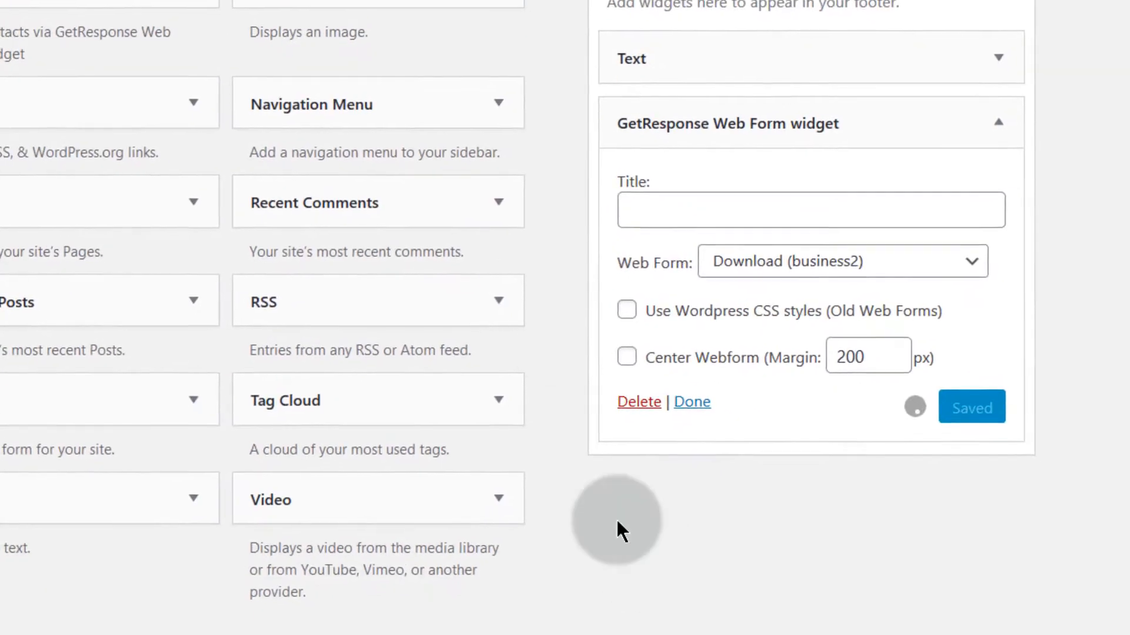
Step: Set the GetResponse widget's web form to 'Form for WOrdPress (business2)'
click(798, 240)
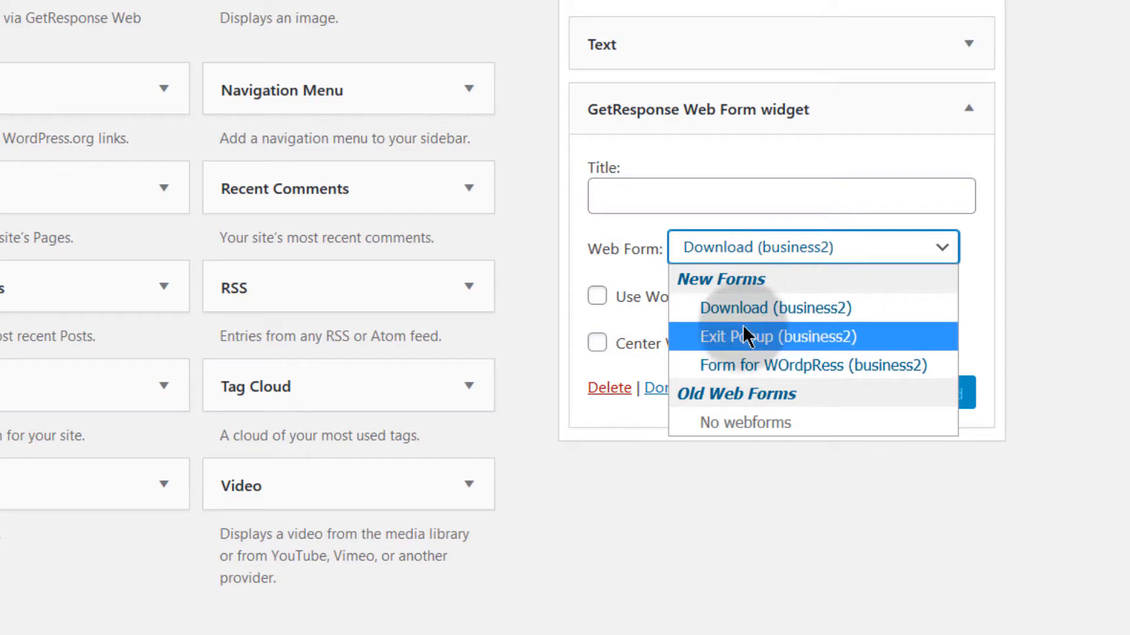
click(723, 515)
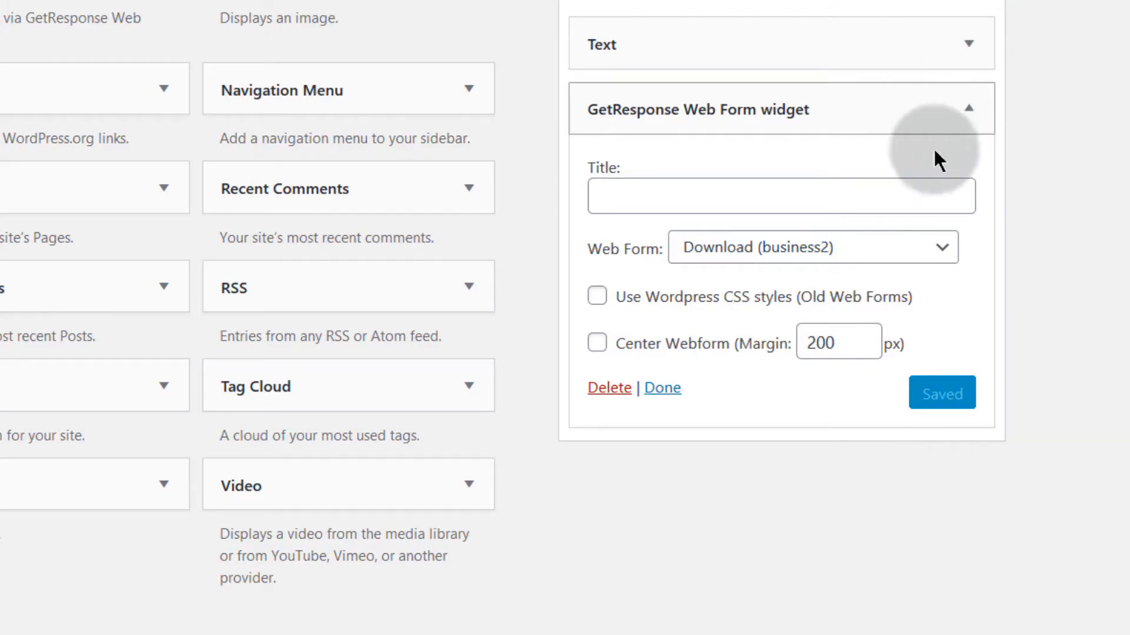
click(967, 112)
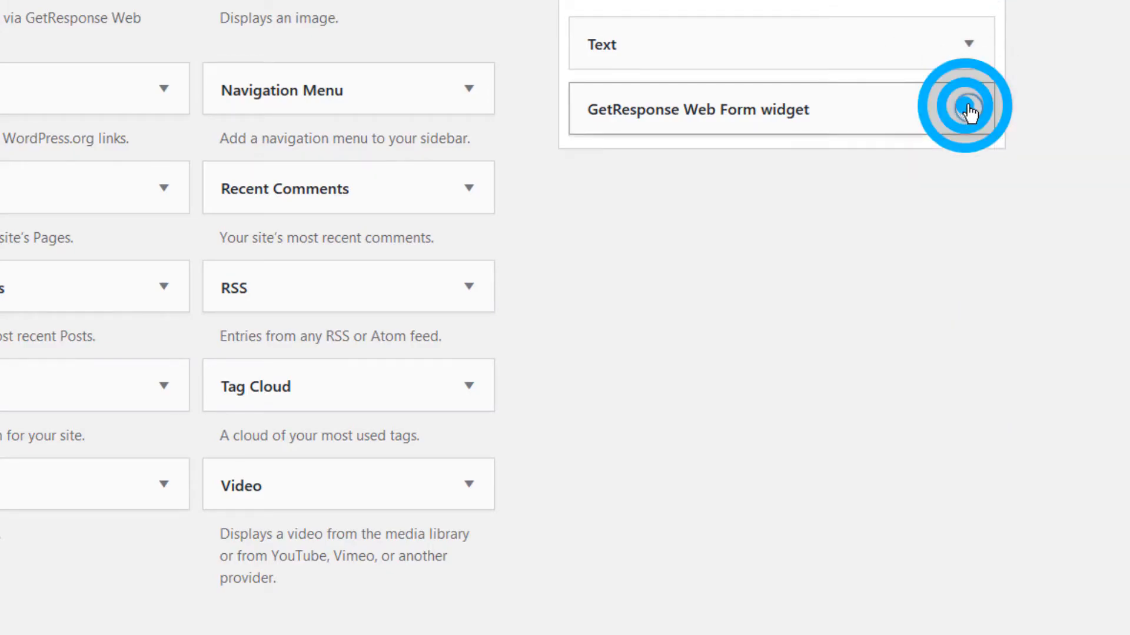
scroll(961, 103, up, 5)
click(968, 487)
scroll(802, 396, down, 6)
click(771, 248)
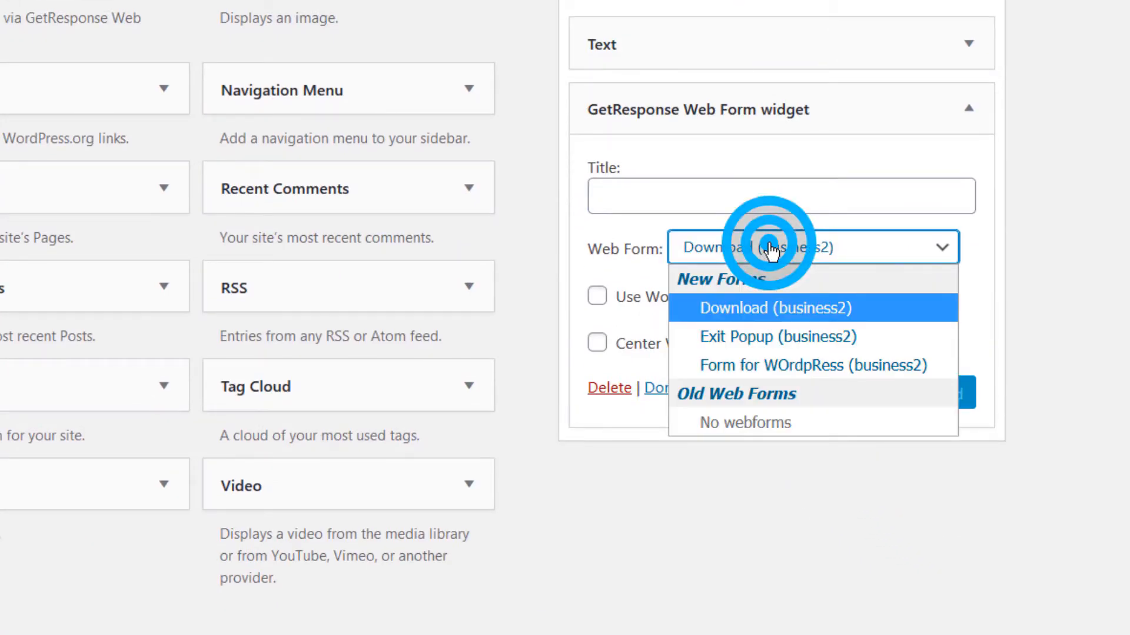
click(774, 361)
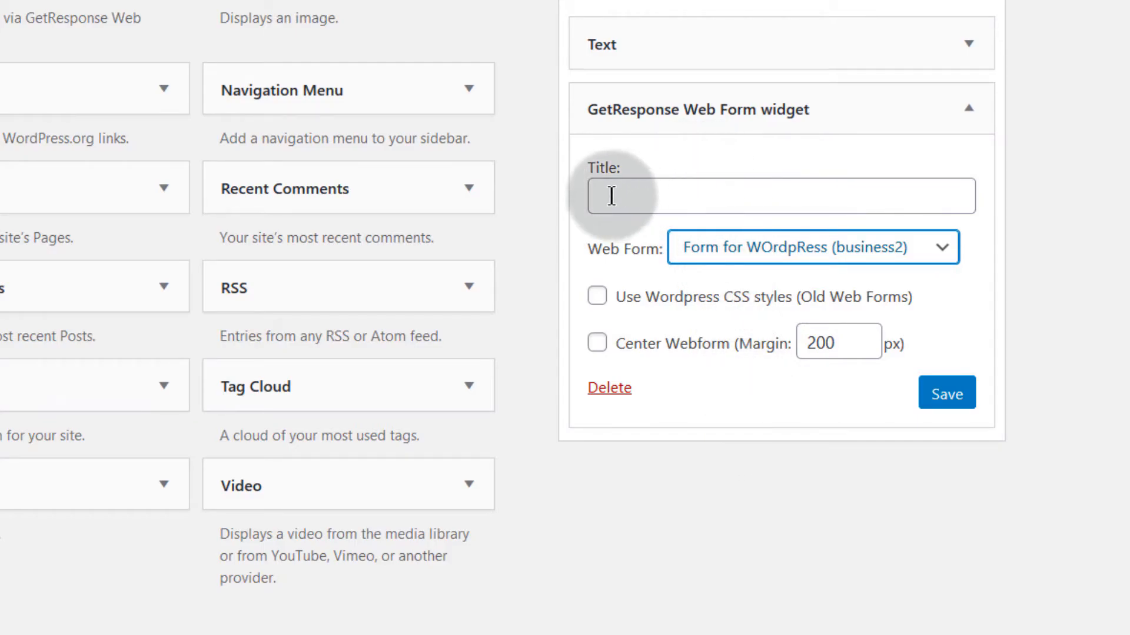
click(532, 218)
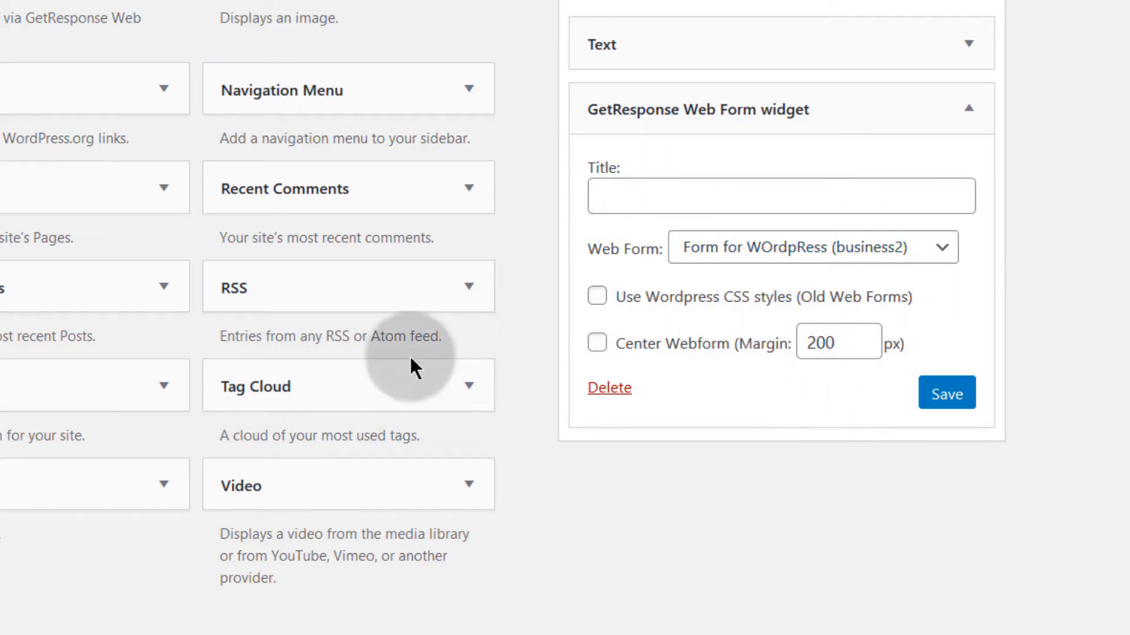
scroll(390, 375, up, 5)
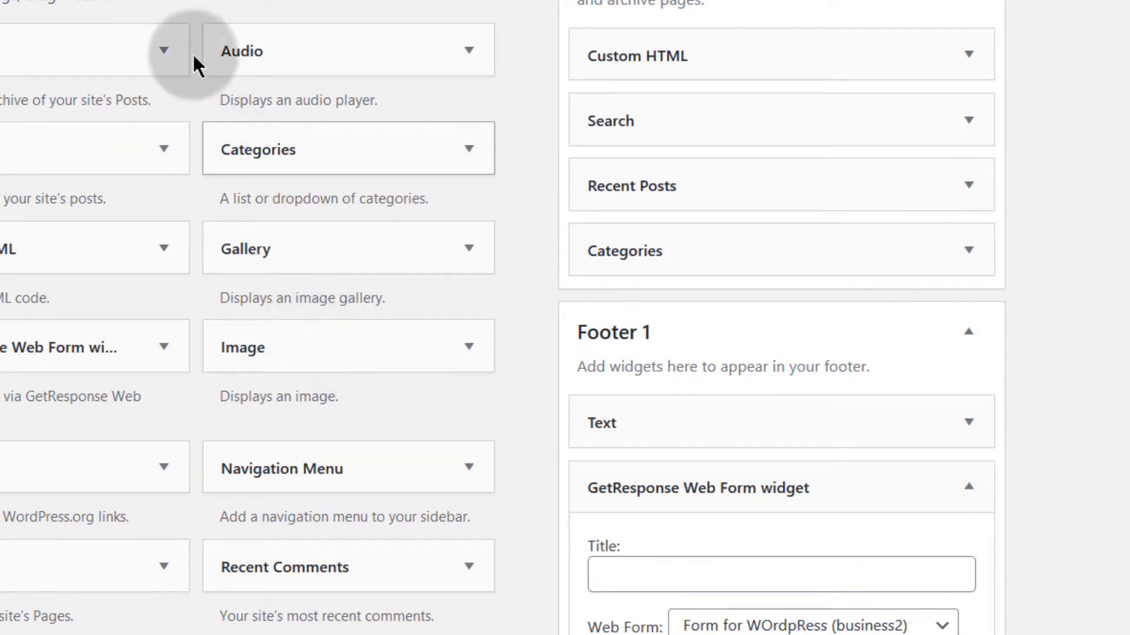
Step: On the GetResponse Adding Contacts settings, toggle comment sign-ups on, then back to Disabled
key(ctrl+shift+Tab)
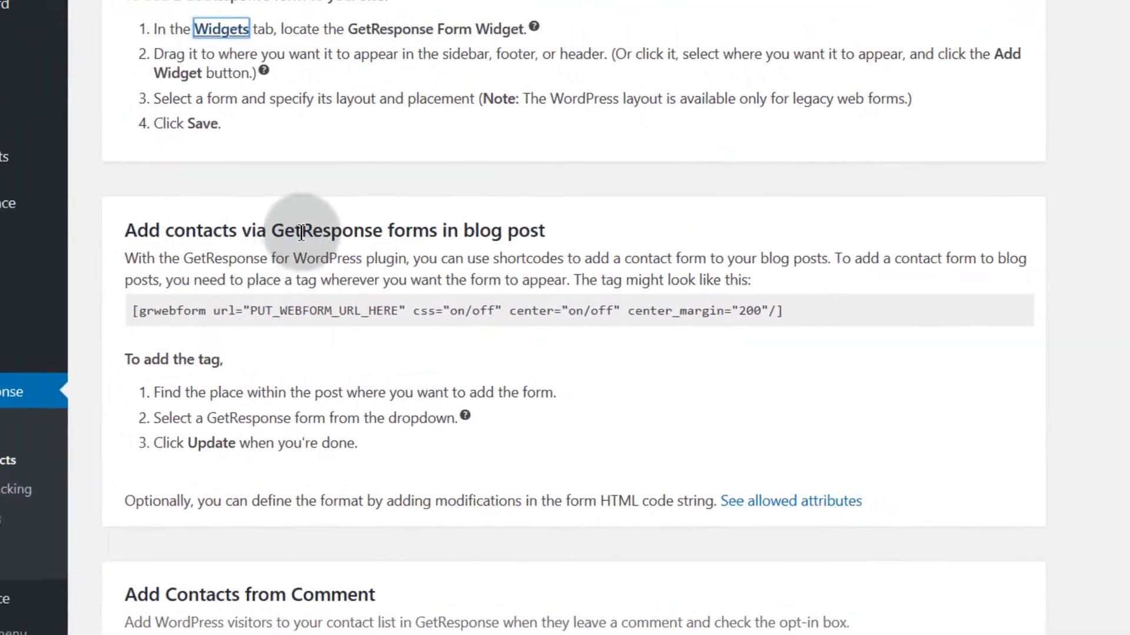
scroll(330, 312, down, 3)
scroll(259, 277, up, 2)
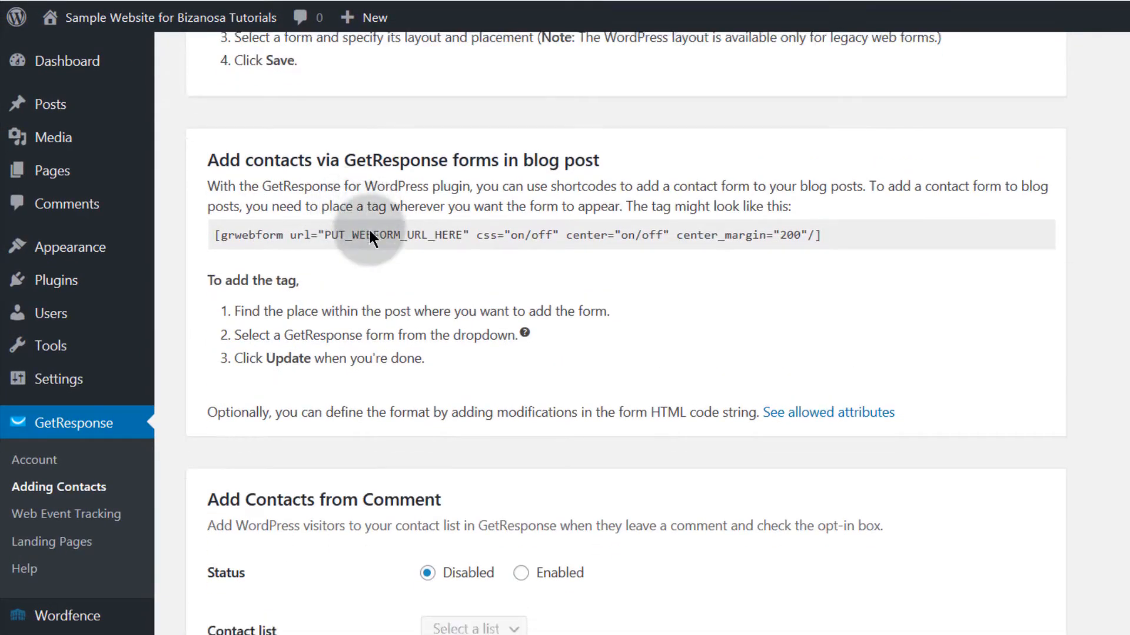
scroll(369, 236, down, 6)
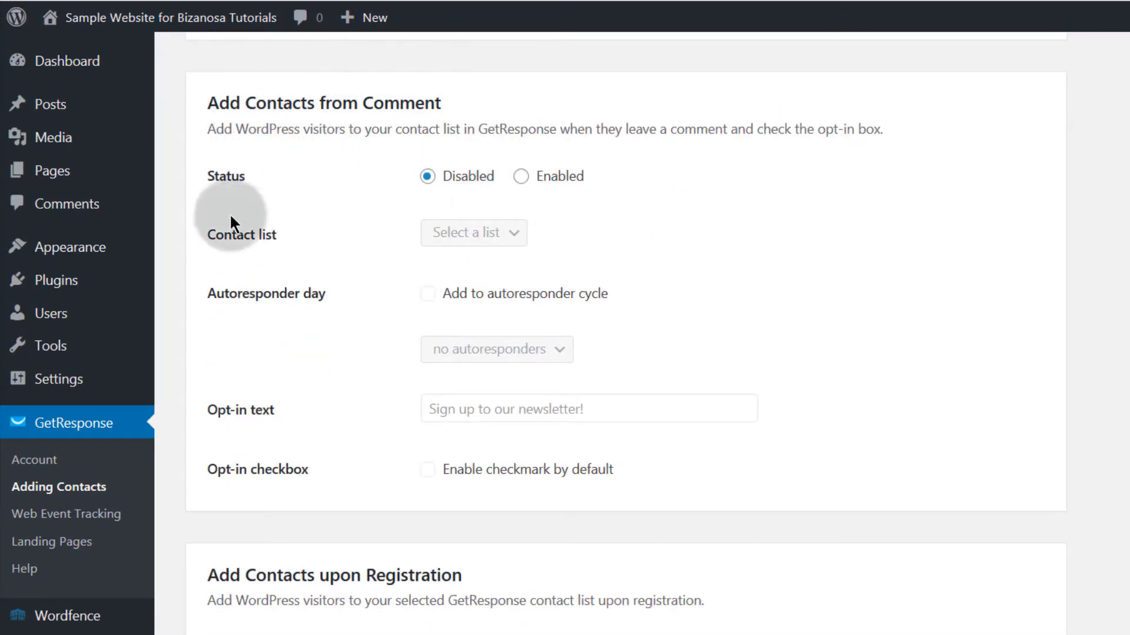
click(520, 176)
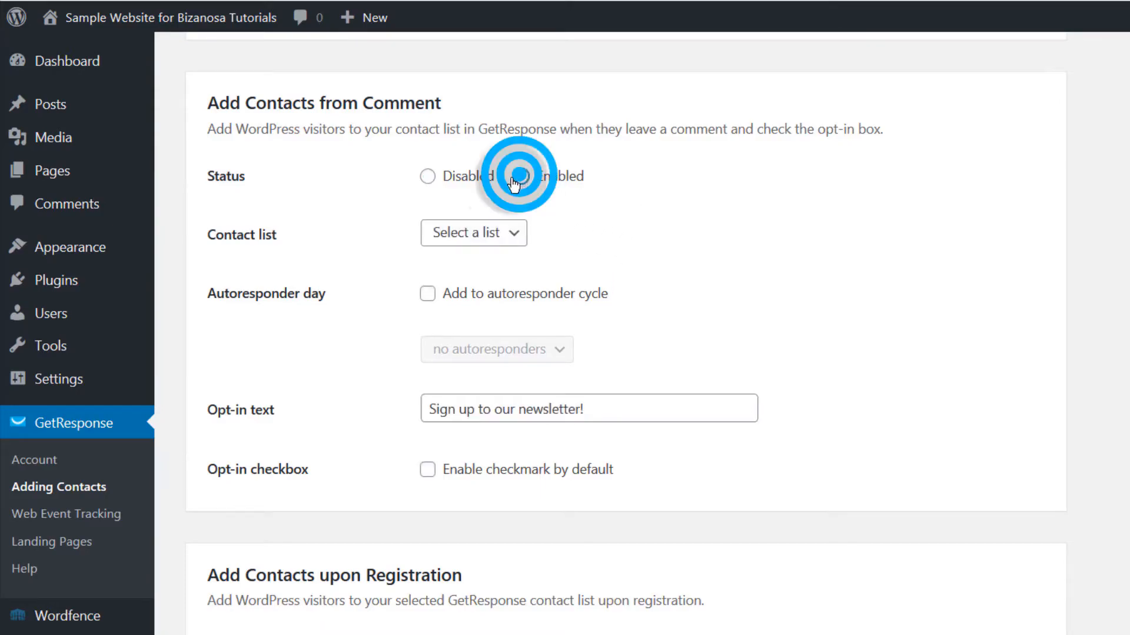
click(428, 176)
scroll(316, 335, down, 3)
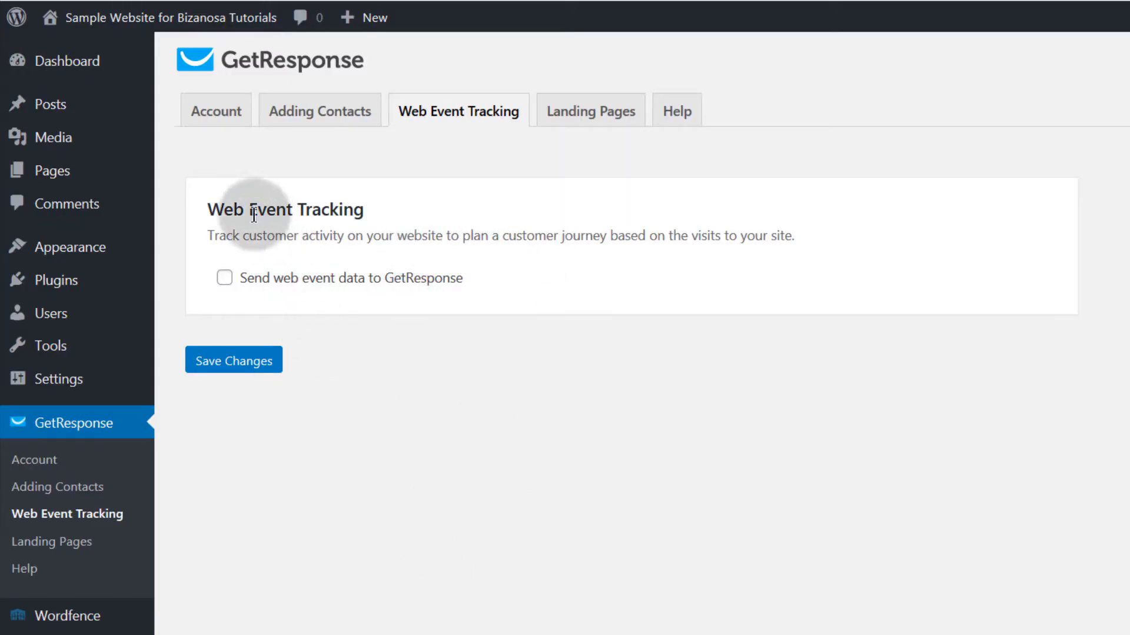
Step: Select the Web Event Tracking heading text, then clear the selection
drag(210, 207, 380, 214)
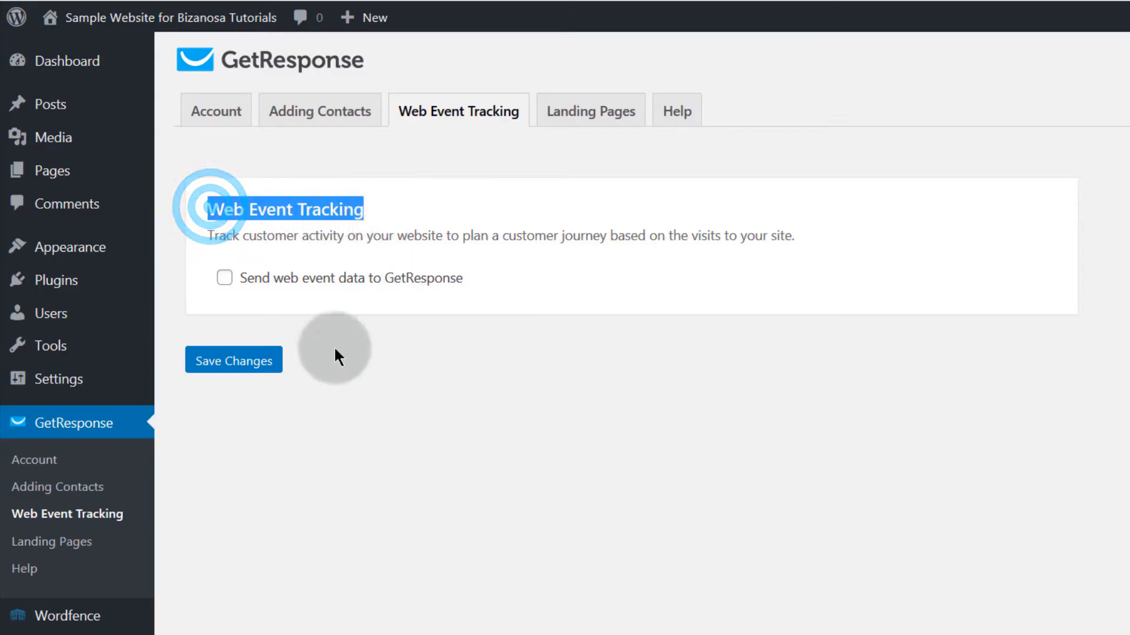
click(329, 365)
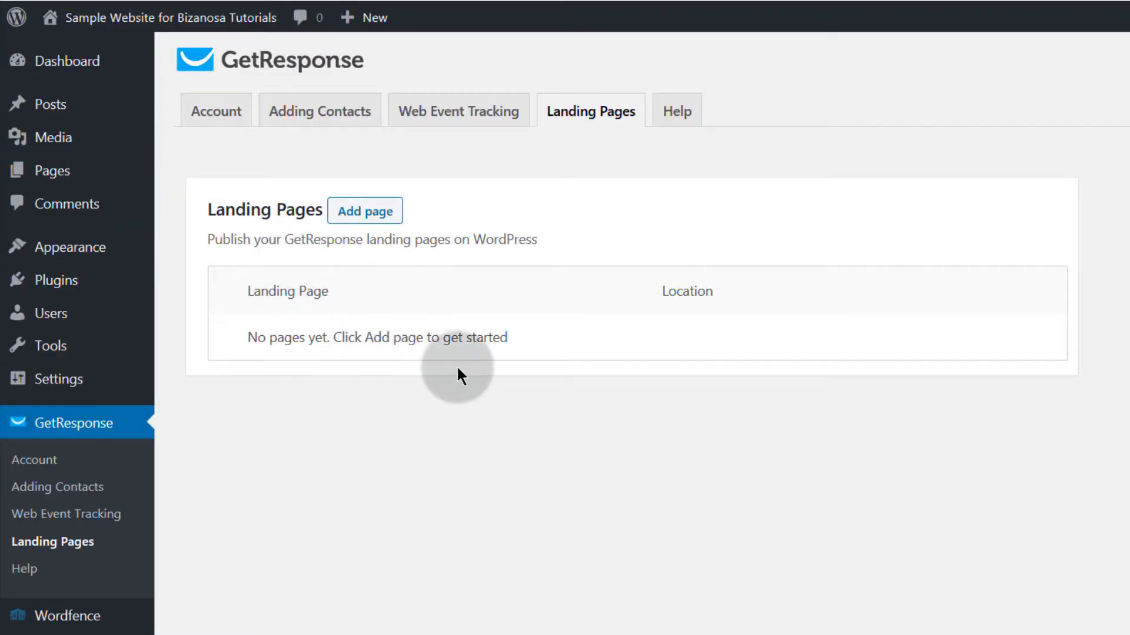
Step: Try adding a GetResponse landing page and find the landing page list empty
click(360, 215)
click(374, 403)
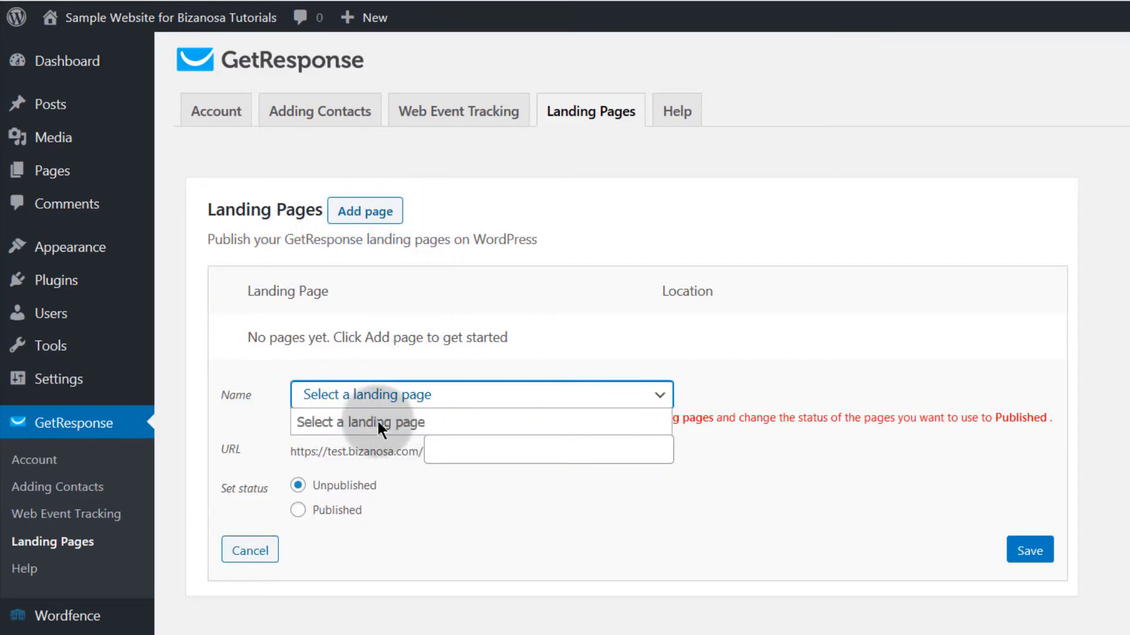
click(403, 524)
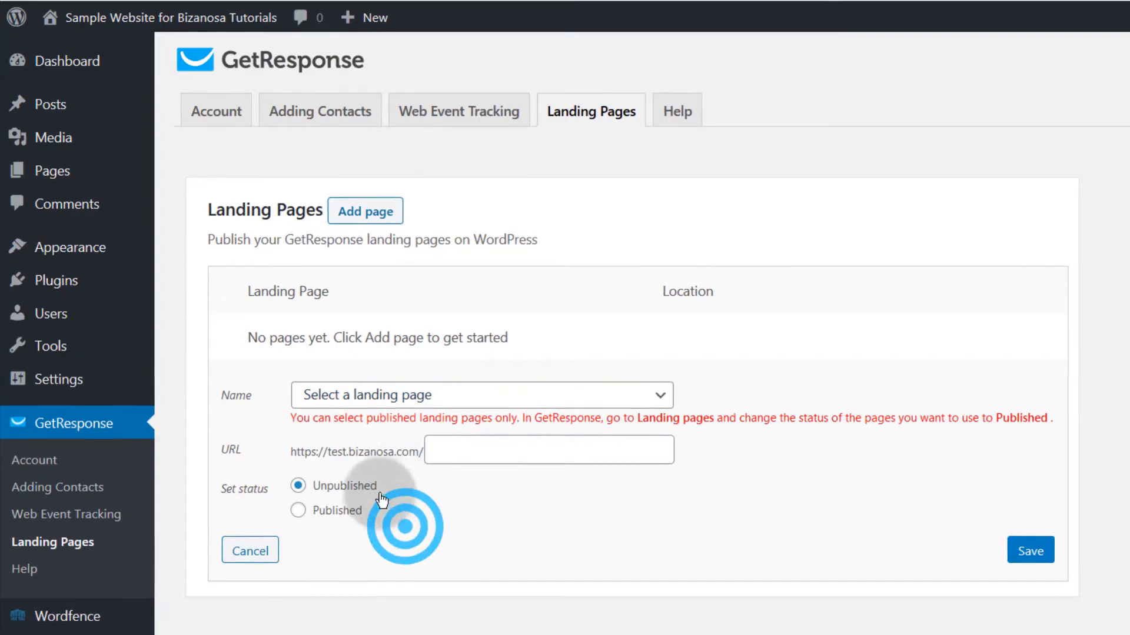
Step: Read through the GetResponse plugin's Help page, then bring up GetResponse's create options
click(677, 112)
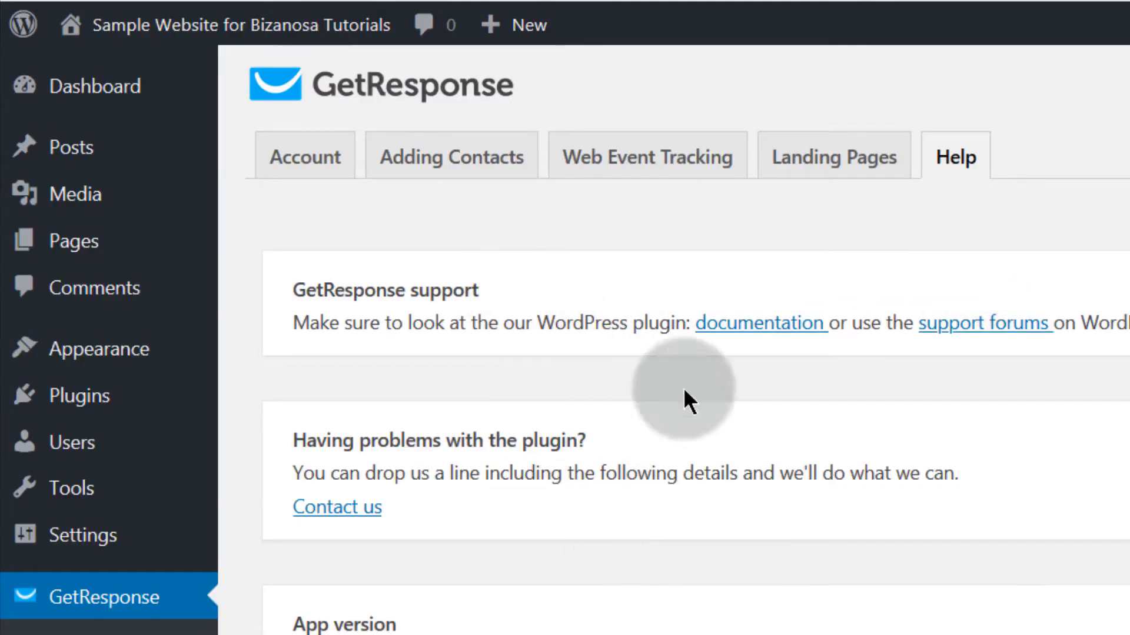
scroll(337, 264, down, 4)
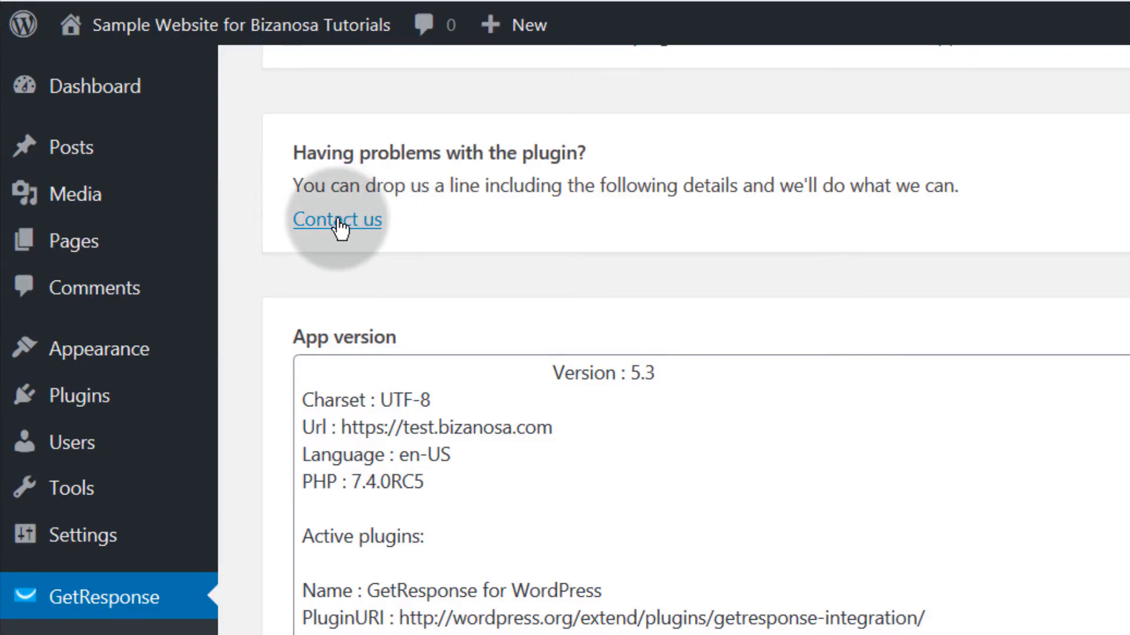
scroll(340, 228, up, 4)
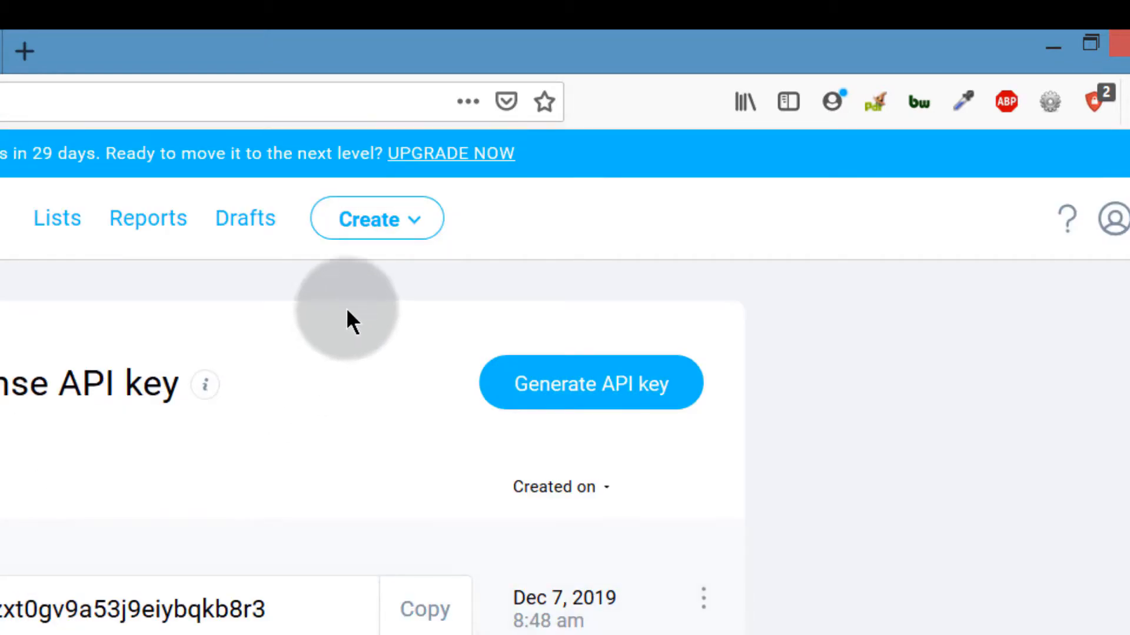
click(389, 226)
Step: Start a new sign-up form and show its website integrations list
click(535, 522)
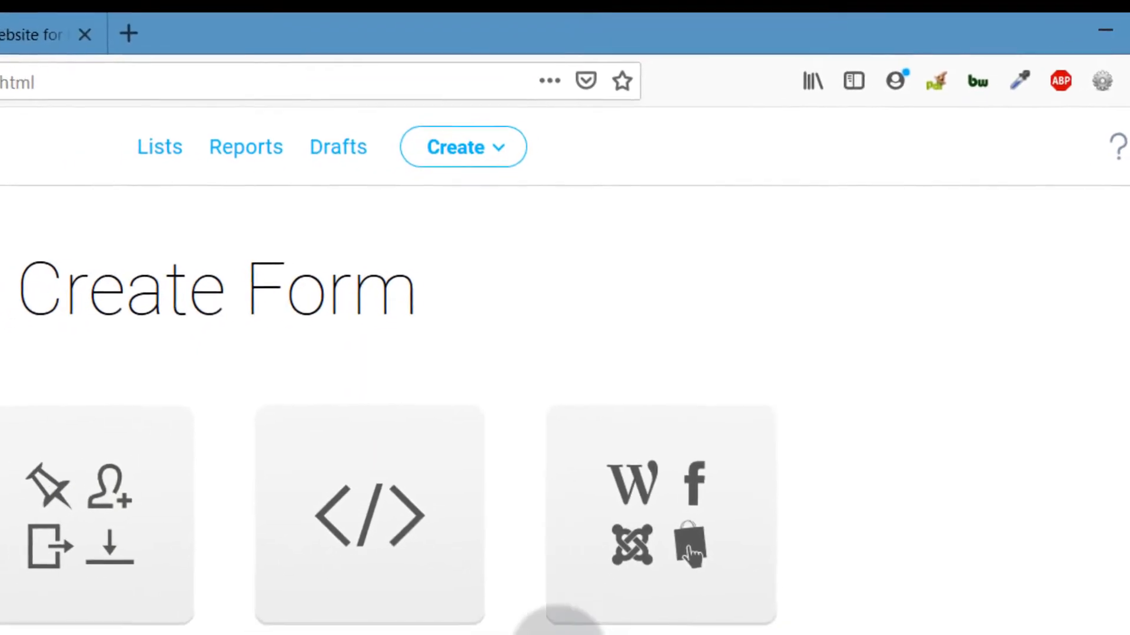
click(658, 521)
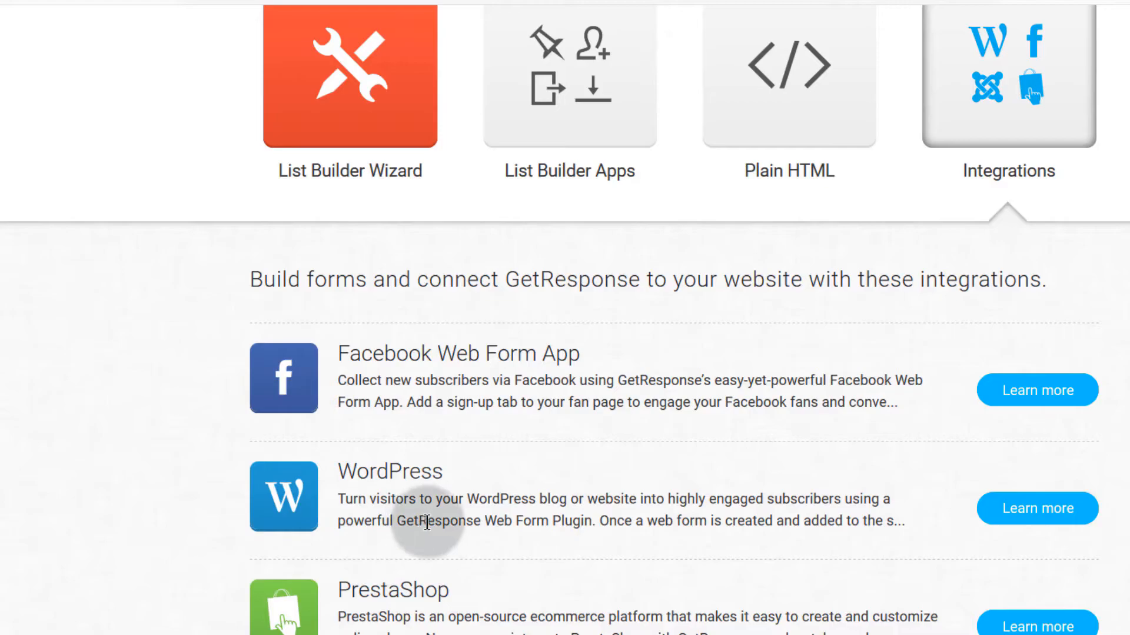
scroll(494, 494, down, 2)
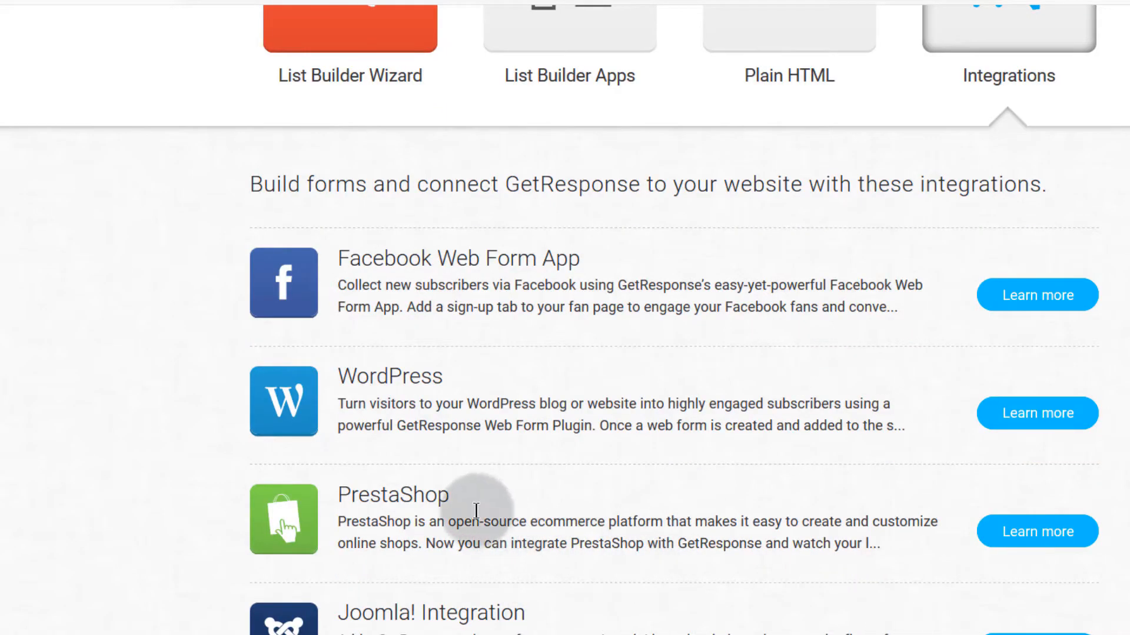
scroll(373, 496, down, 4)
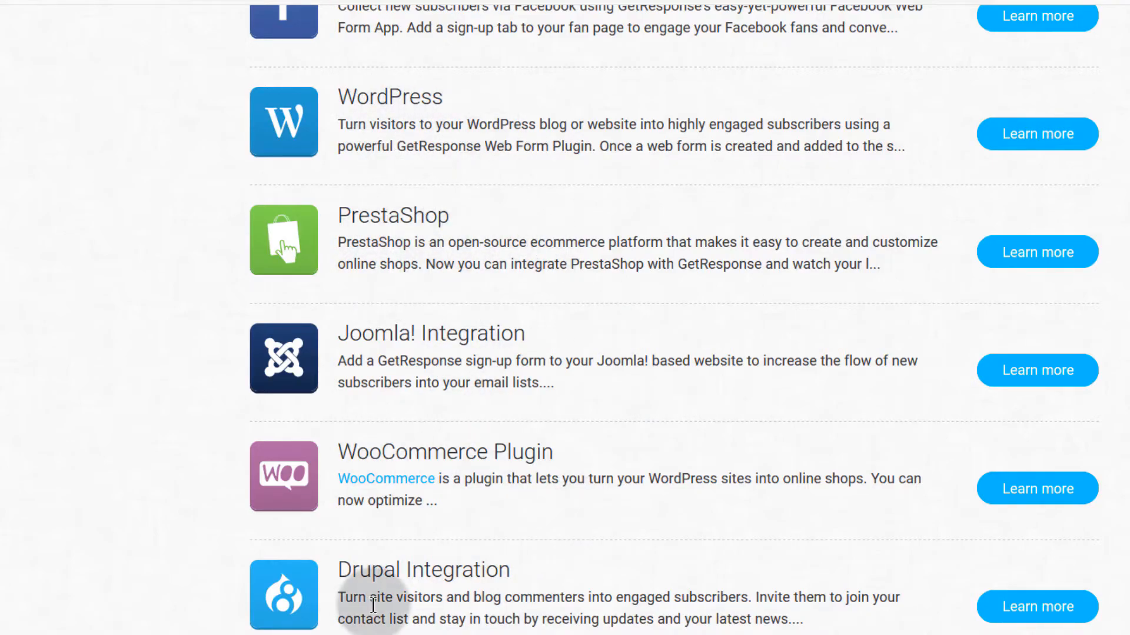
Step: Look at the Drupal and PrestaShop integration details, then collapse PrestaShop
click(1036, 600)
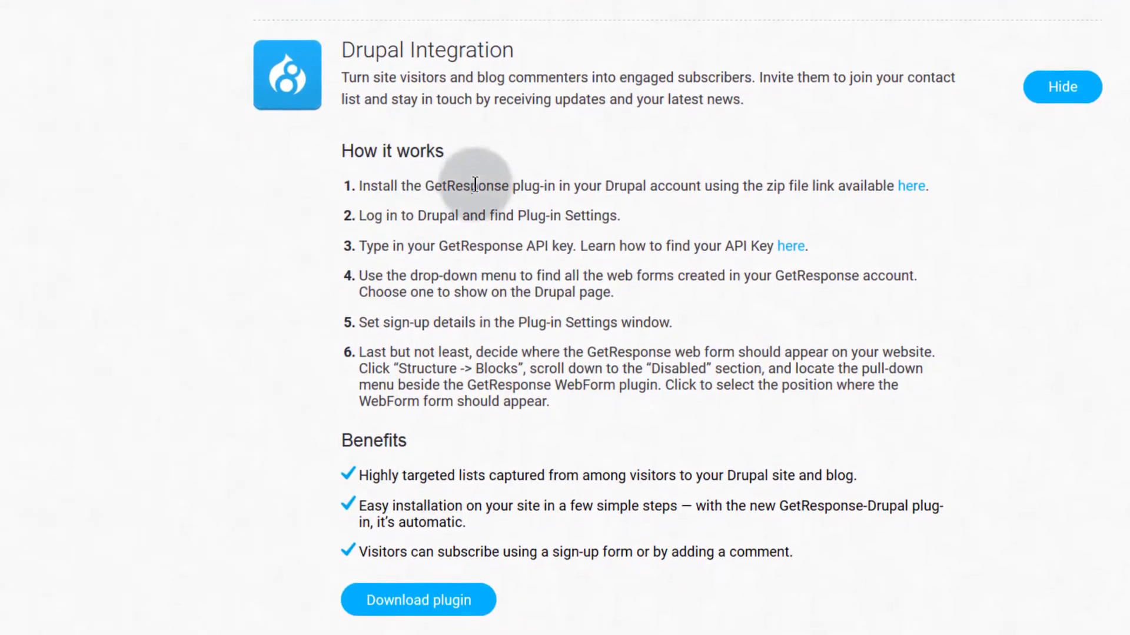
scroll(391, 279, up, 3)
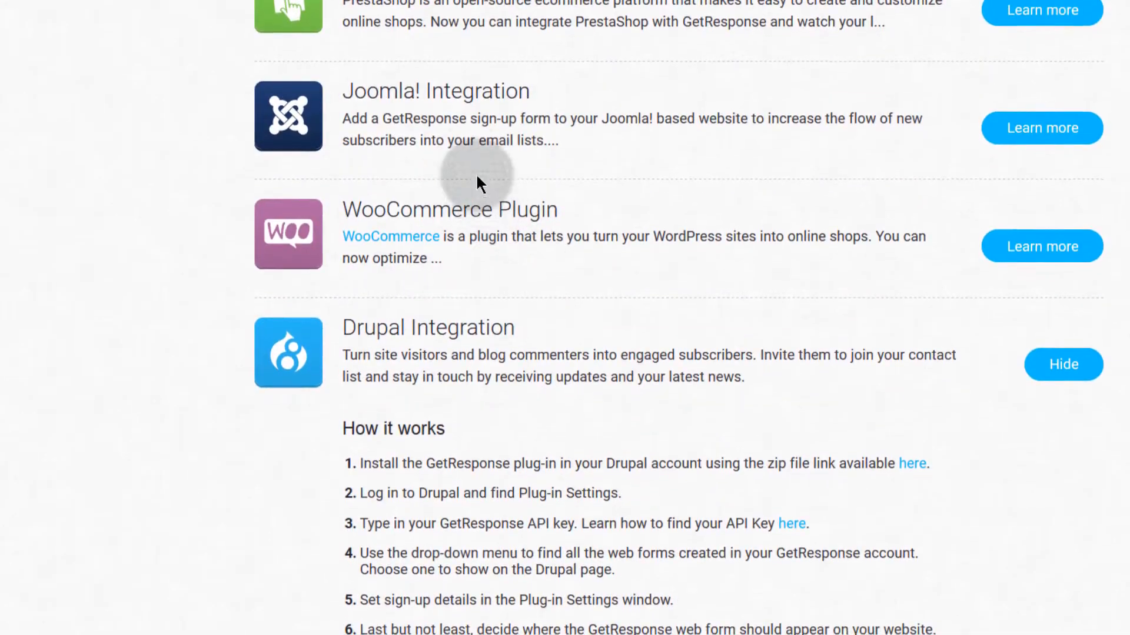
click(930, 66)
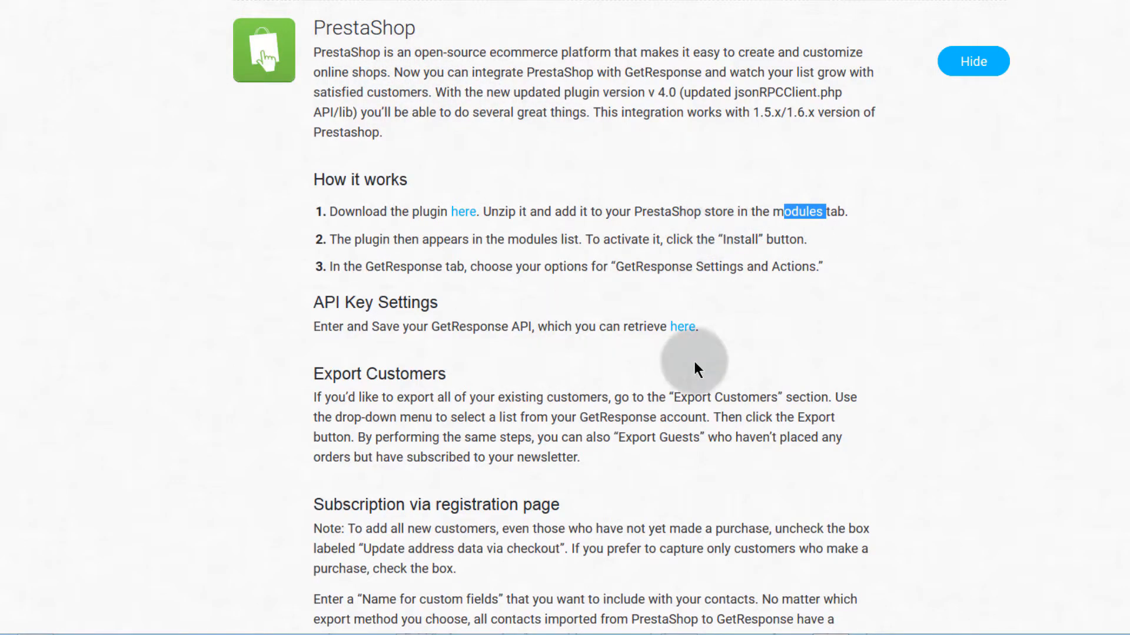
scroll(504, 177, down, 3)
scroll(499, 181, up, 6)
click(979, 250)
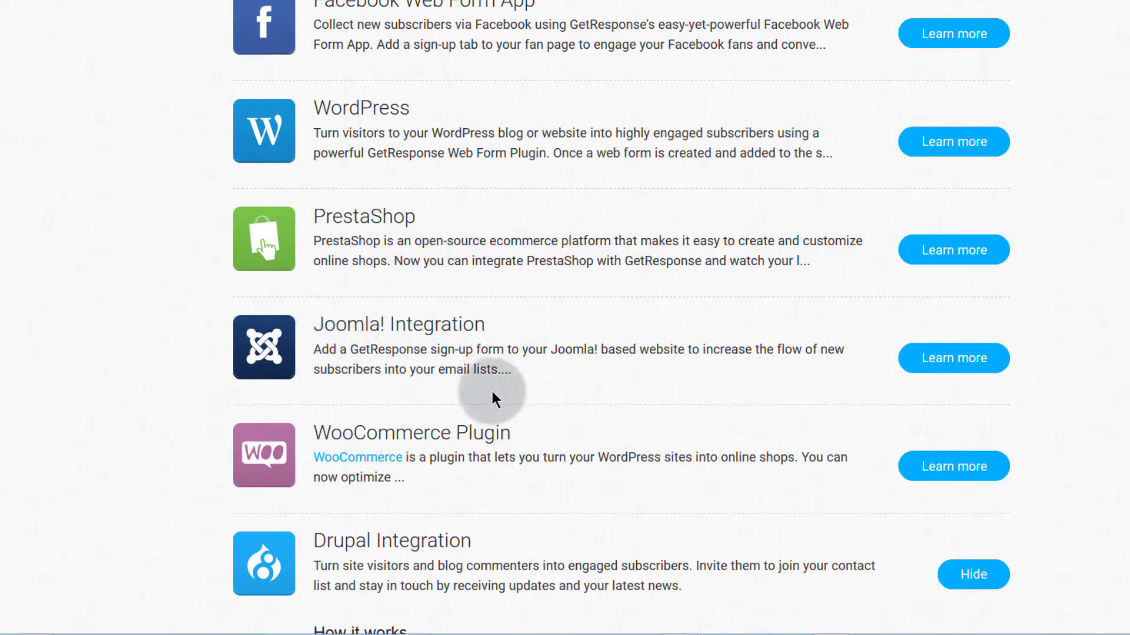
scroll(460, 383, up, 2)
scroll(460, 382, down, 6)
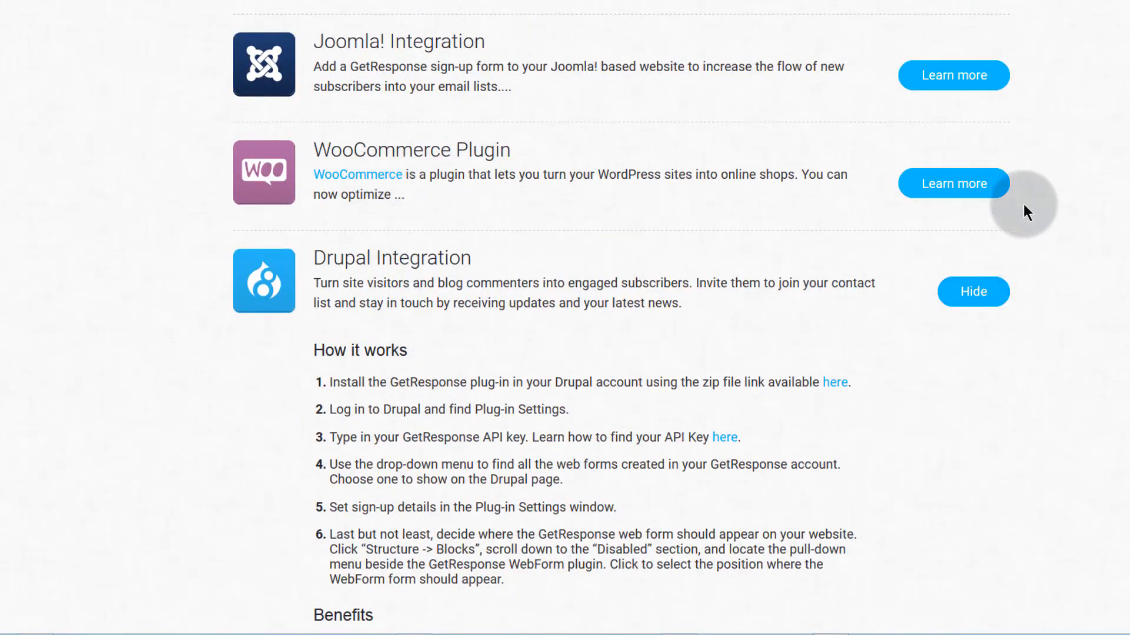
Step: Expand the WooCommerce Plugin integration and read its How it works and Benefits
click(967, 189)
scroll(465, 319, down, 3)
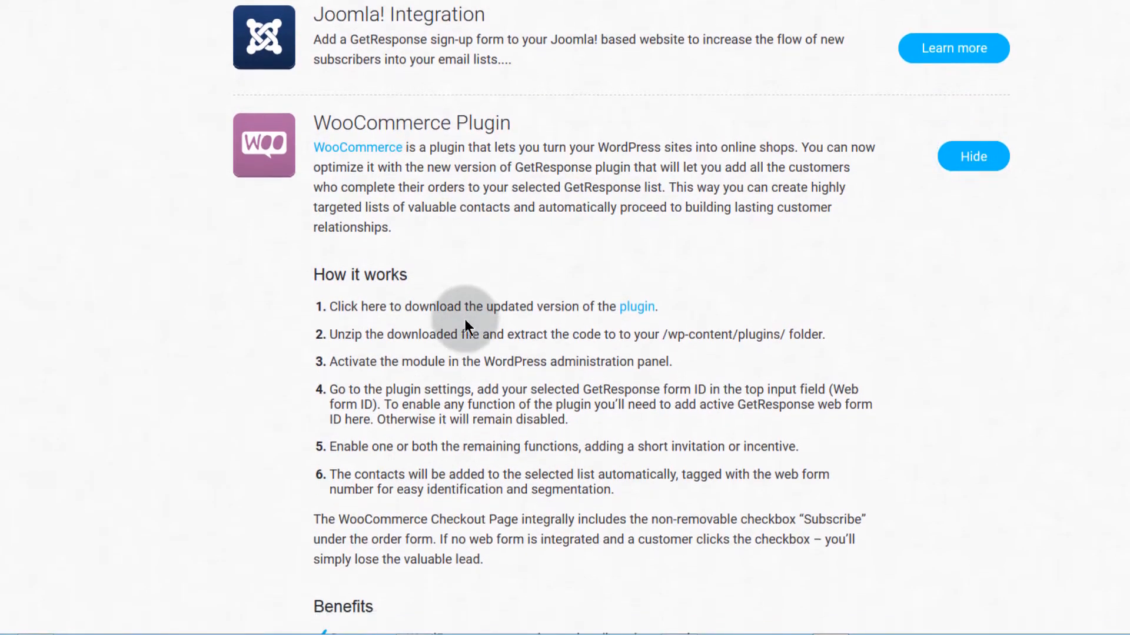
scroll(636, 173, down, 3)
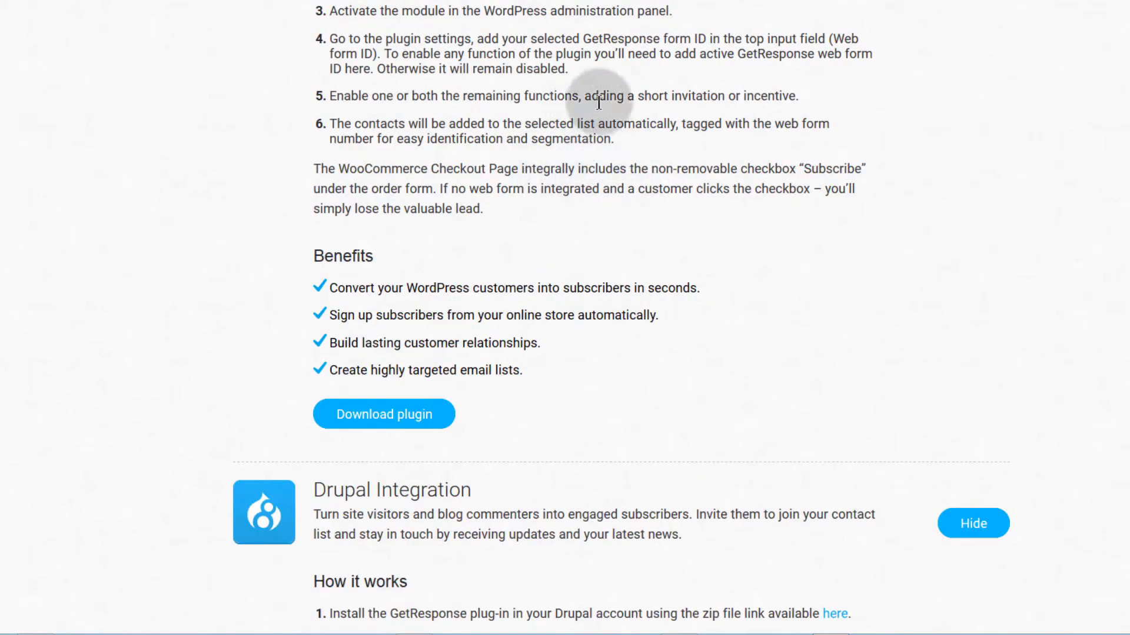
scroll(509, 196, up, 5)
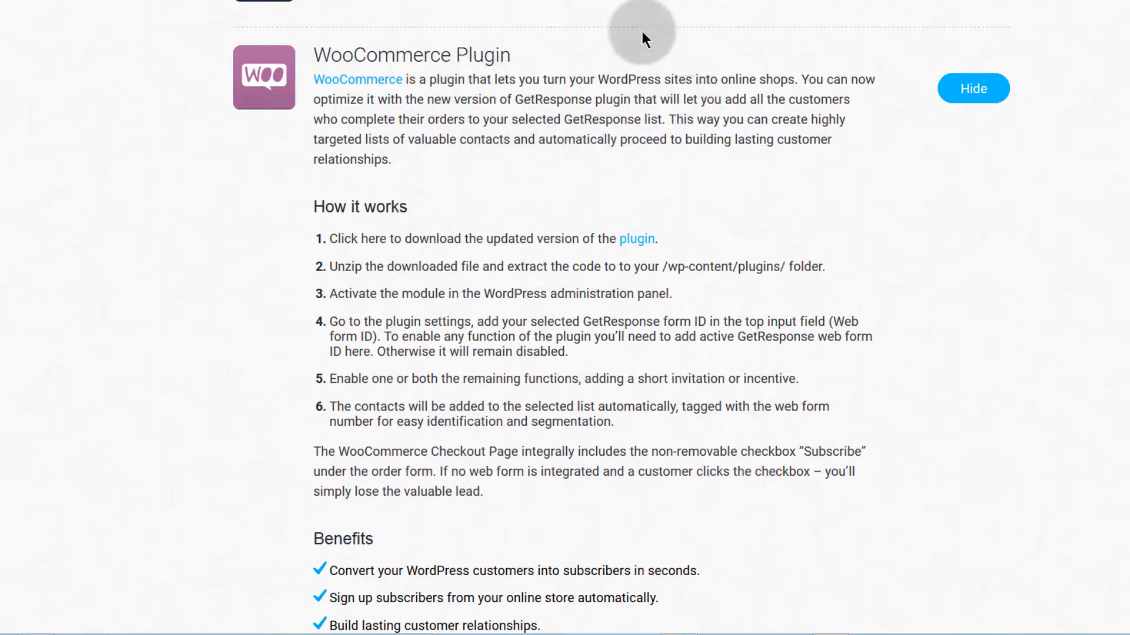
scroll(309, 202, down, 5)
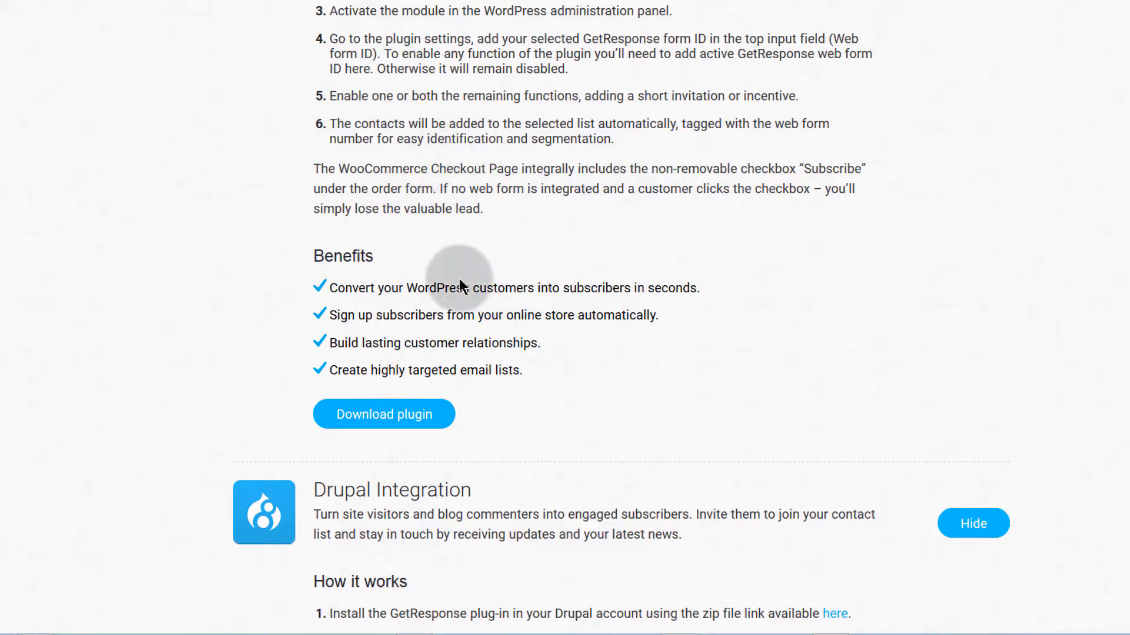
scroll(504, 266, up, 10)
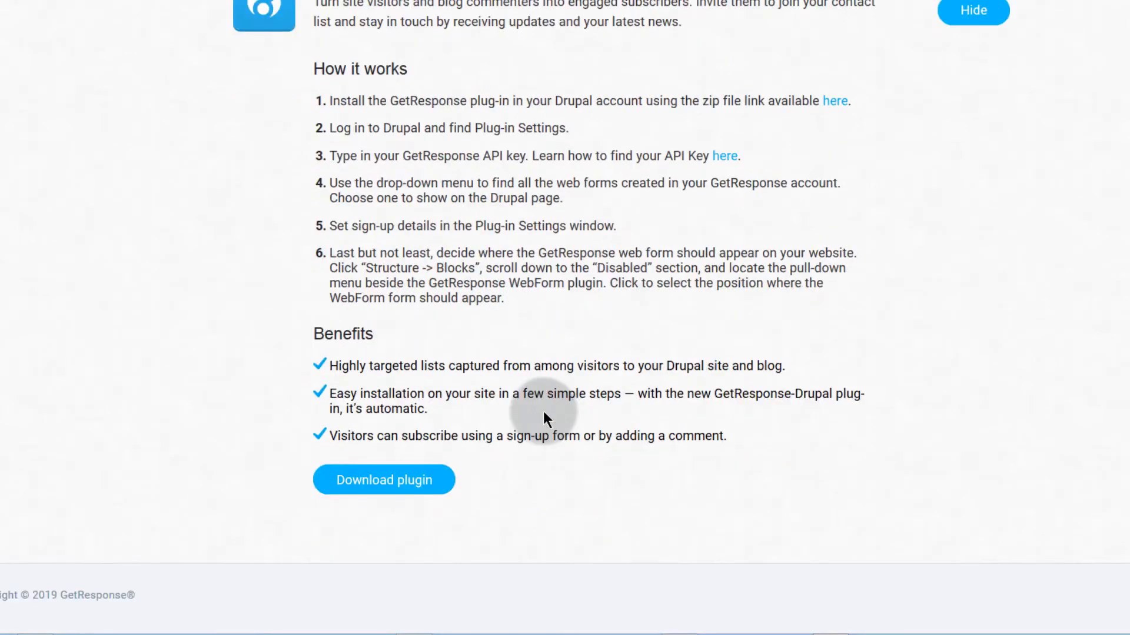
scroll(542, 412, up, 20)
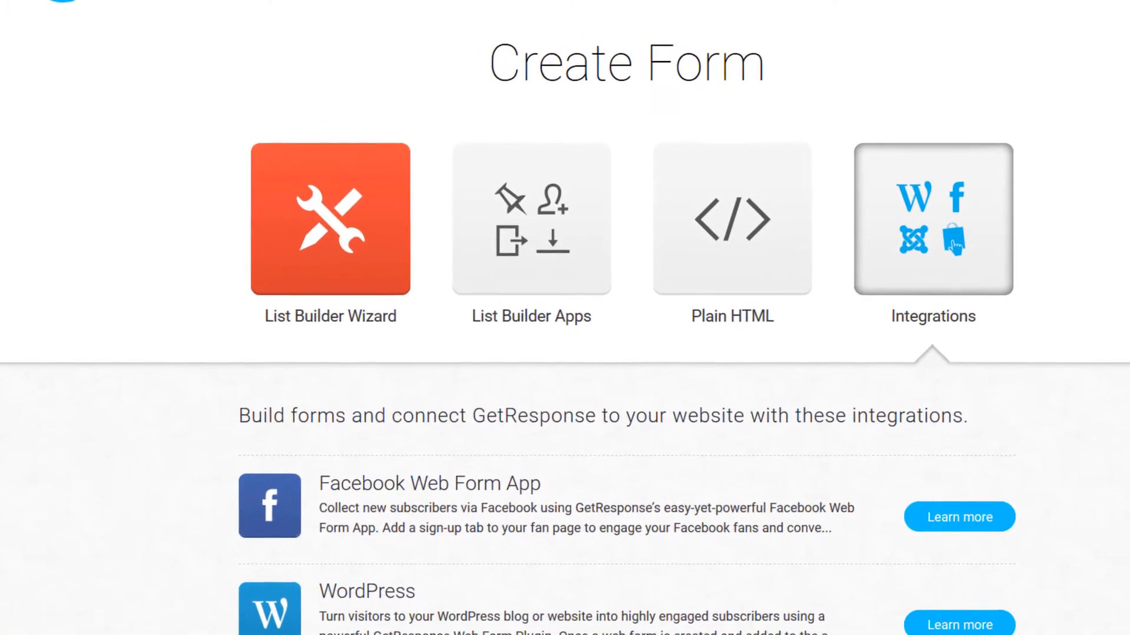
Step: Switch from Forms and surveys to Email marketing using the GetResponse tools menu
click(71, 10)
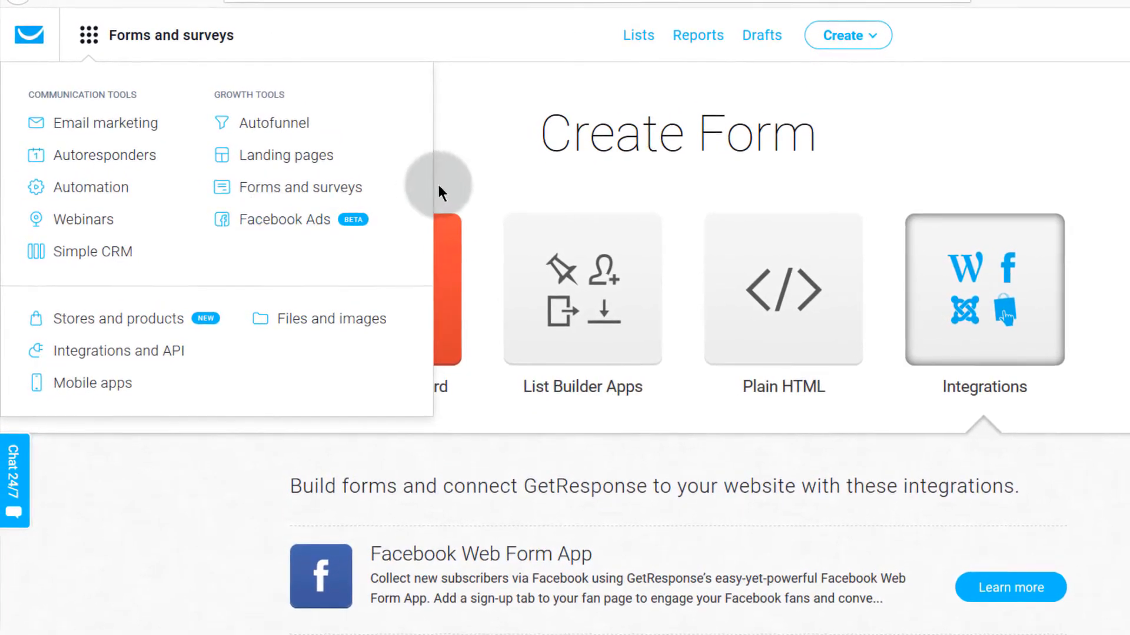
click(151, 35)
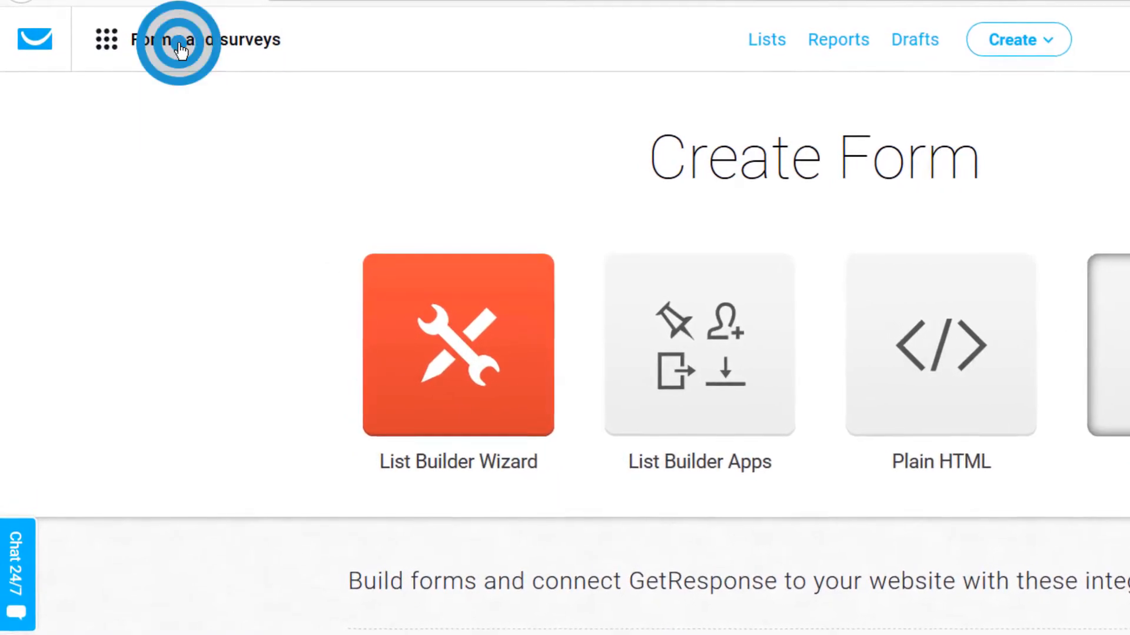
click(178, 45)
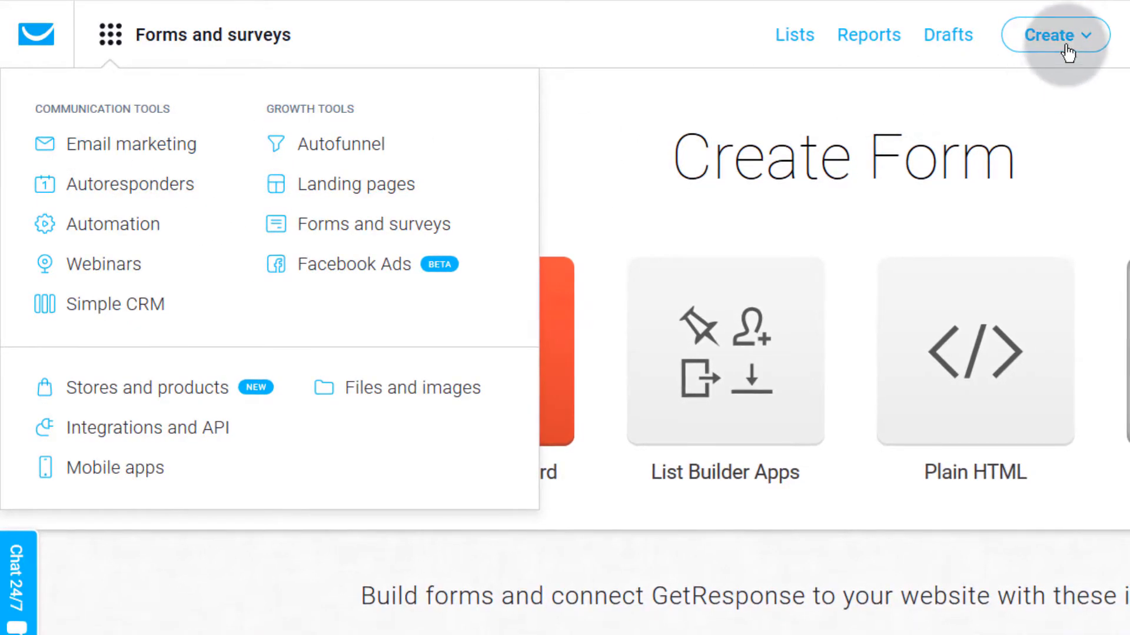
click(1068, 54)
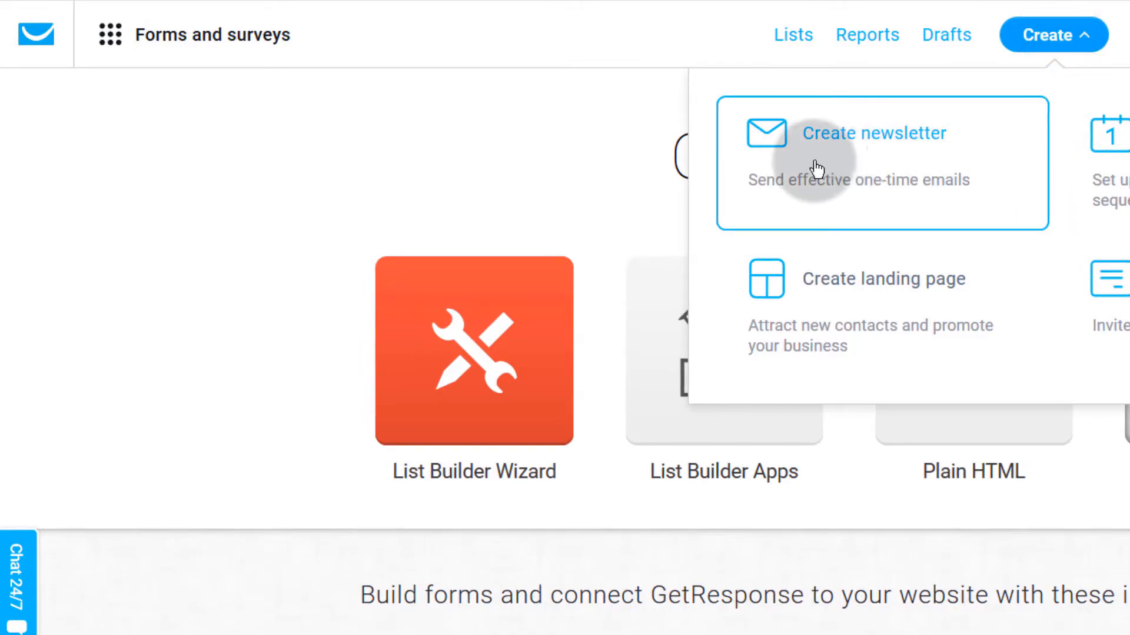
click(171, 35)
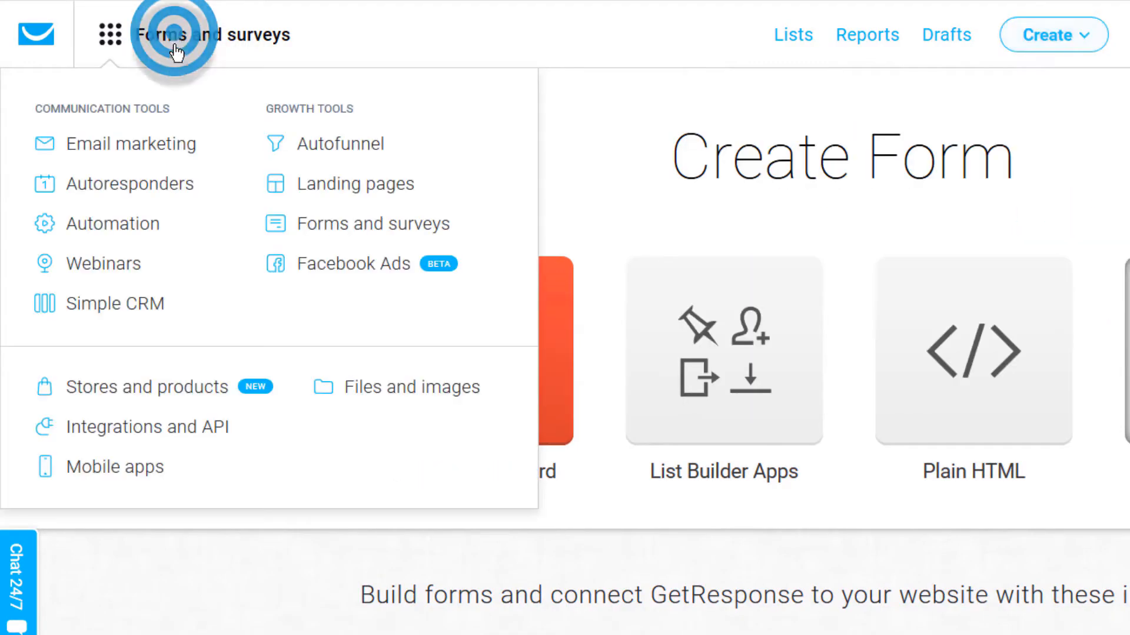
click(117, 141)
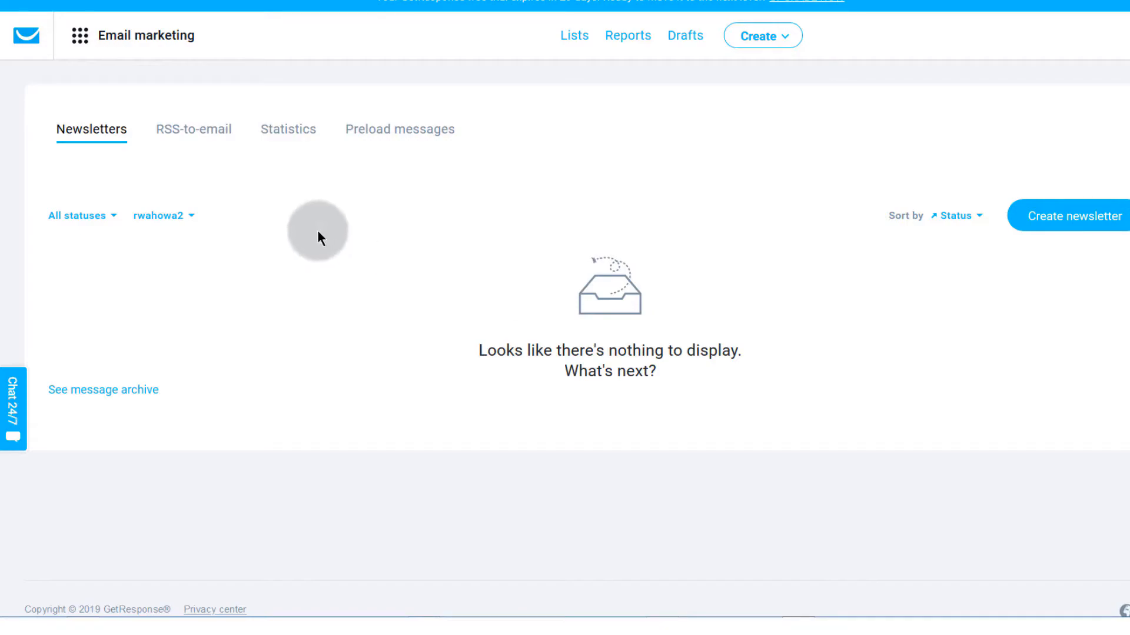
Step: Browse the RSS-to-email and Statistics sections, then go back to the previous page
click(181, 129)
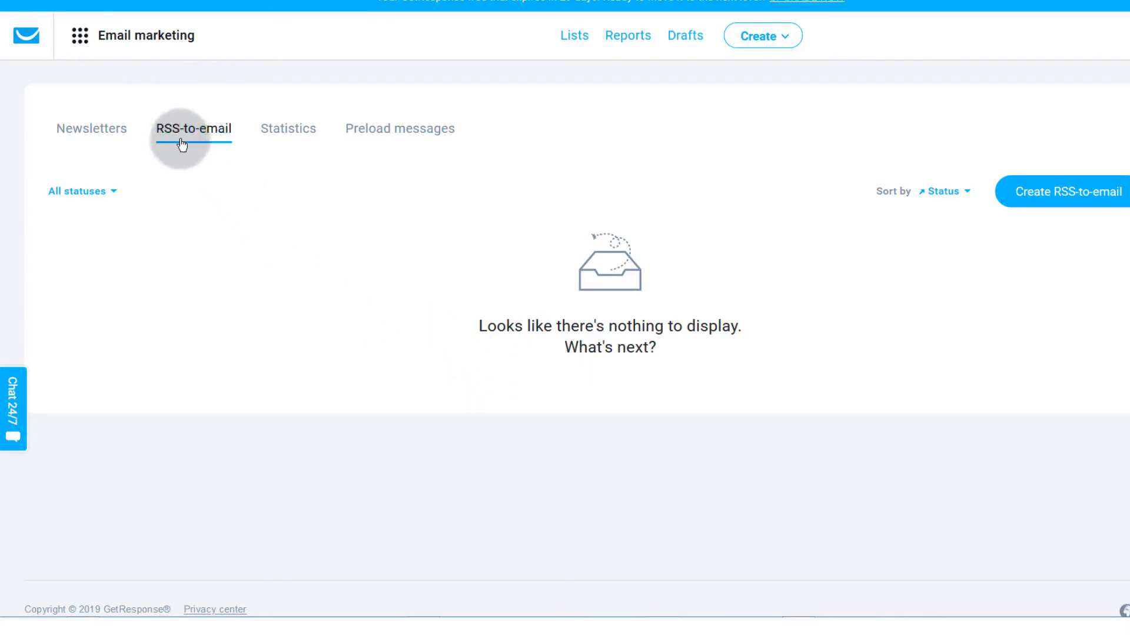
click(296, 135)
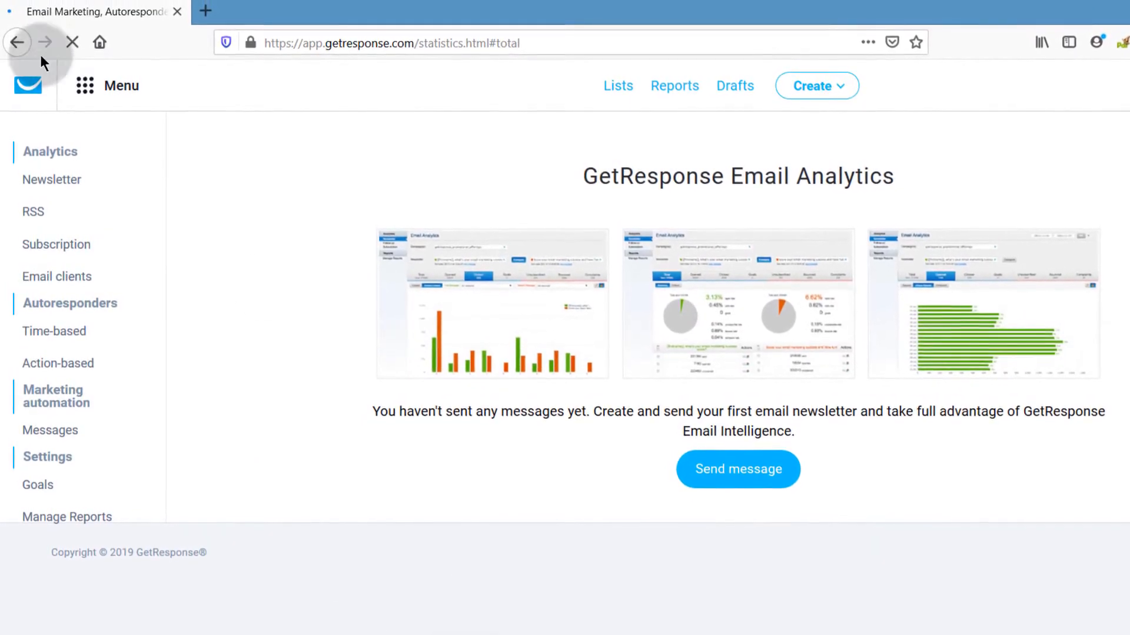
click(18, 43)
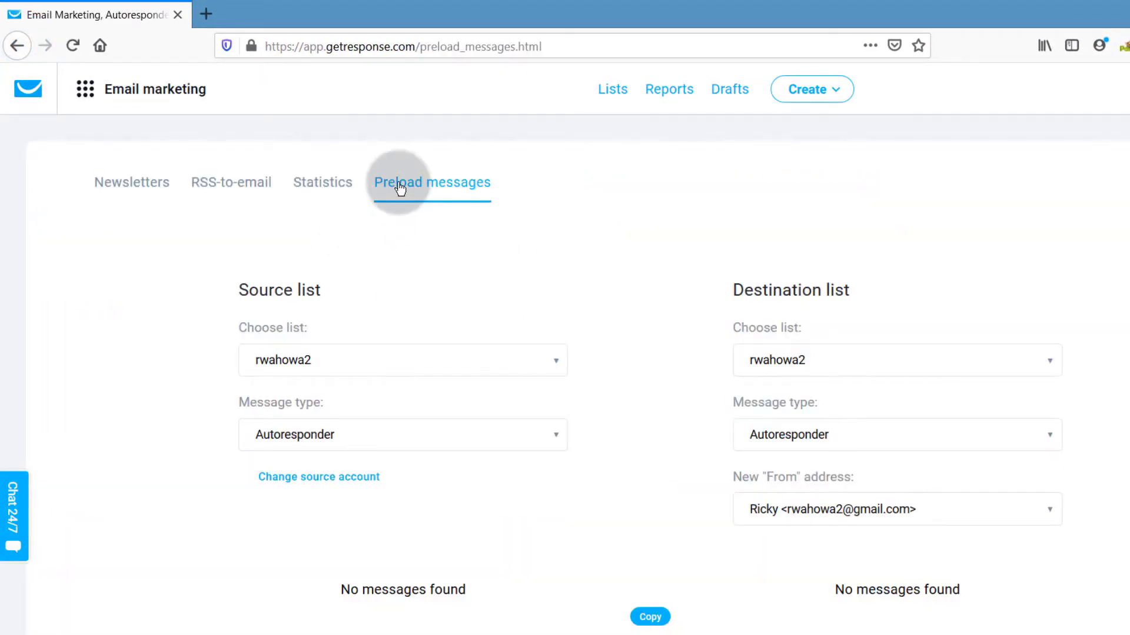
Step: Set the Preload messages destination list to business2 with message type Newsletter draft
click(318, 435)
click(291, 204)
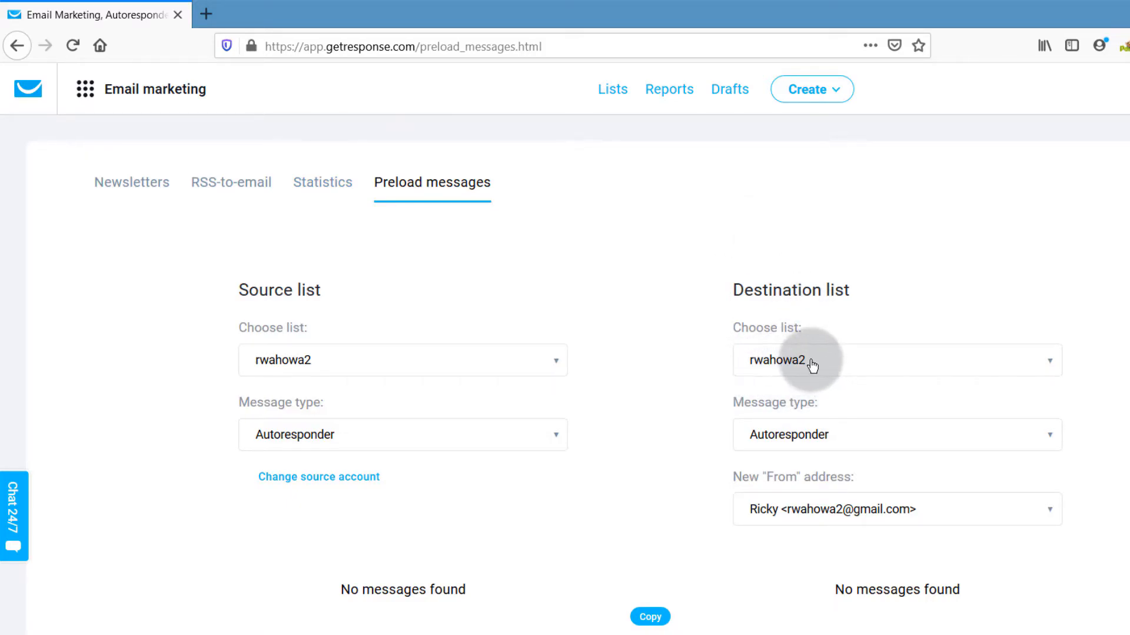
click(1033, 365)
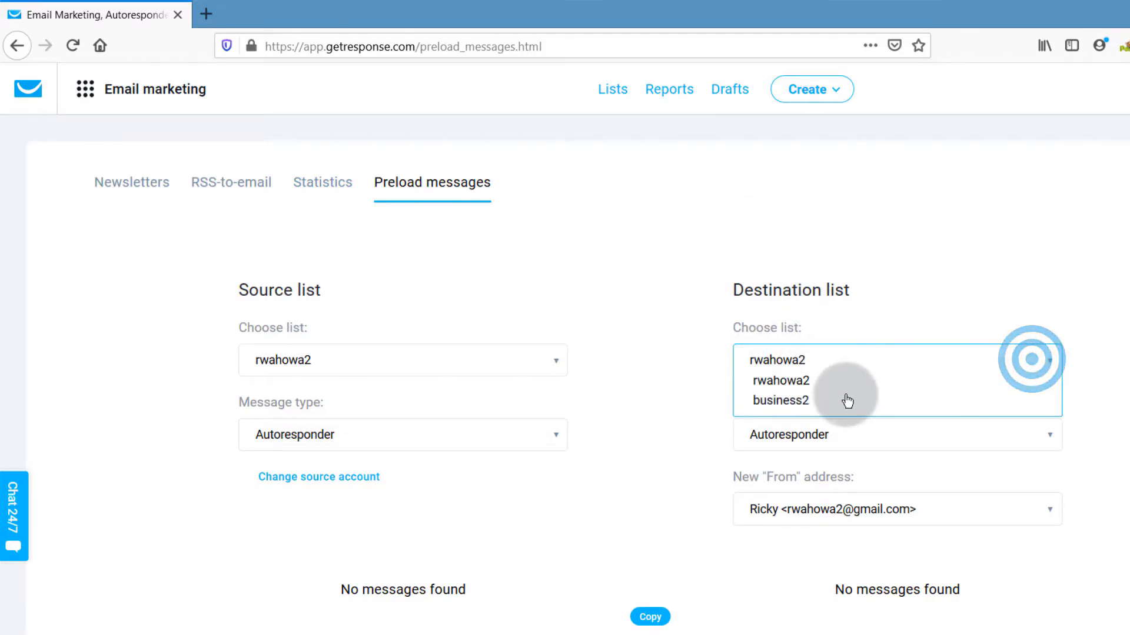
click(772, 403)
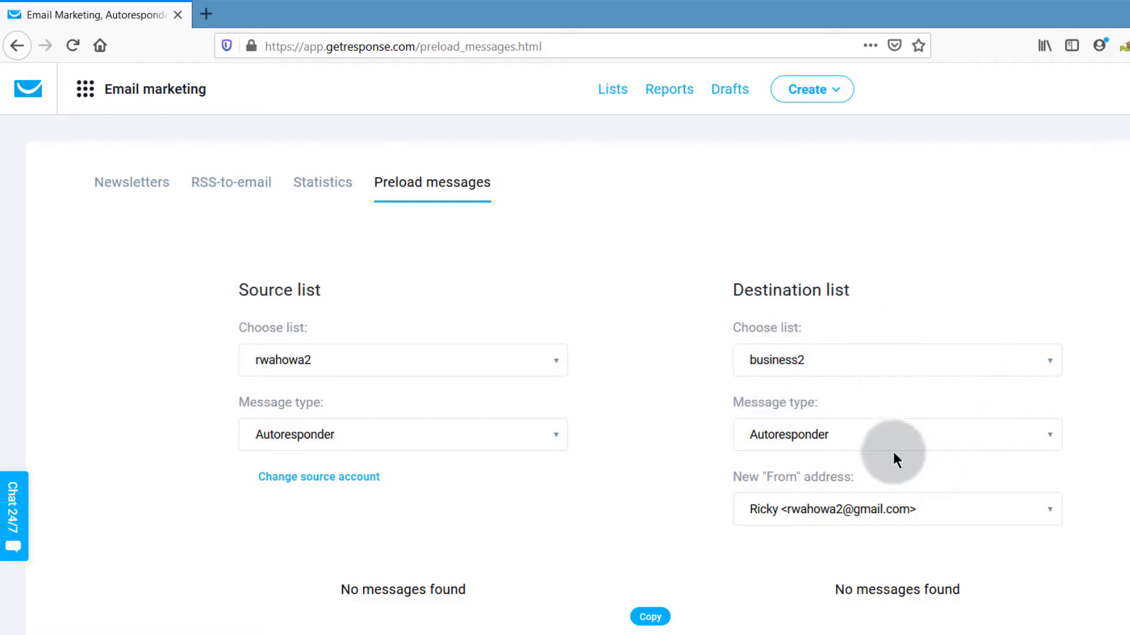
click(862, 440)
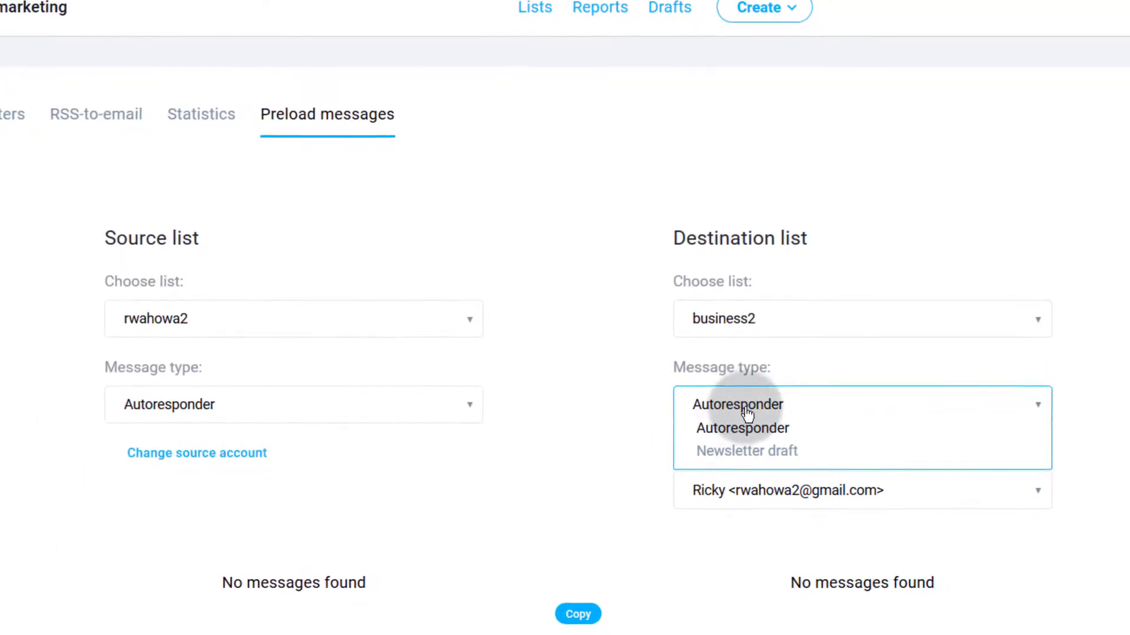
click(812, 450)
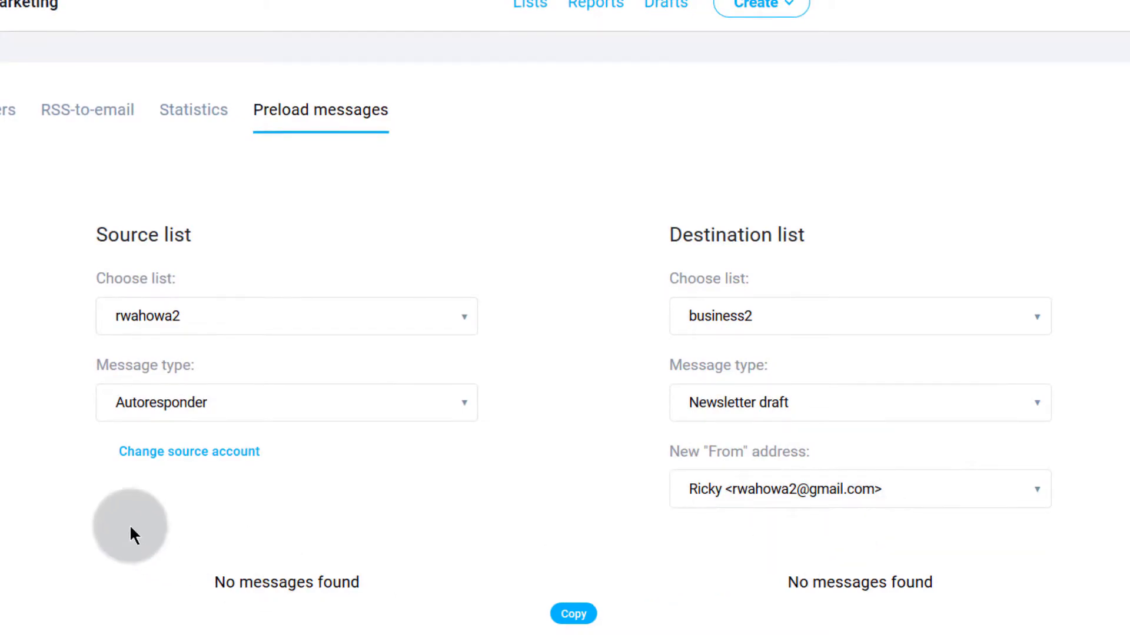
Step: Switch the source to another account, showing its name and password fields
click(174, 453)
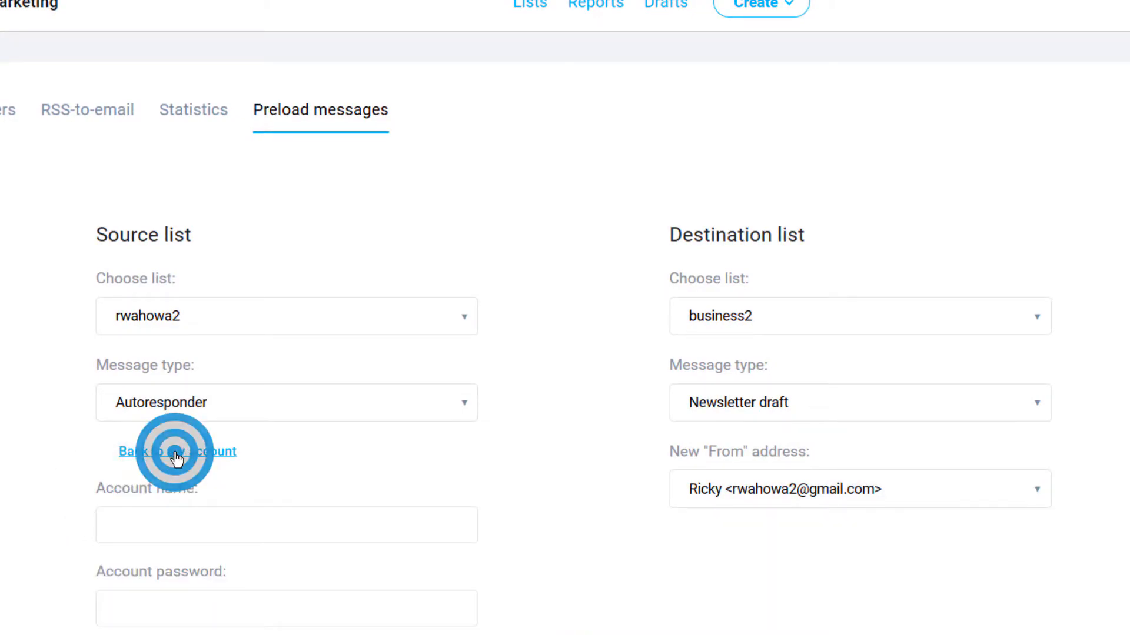
scroll(174, 537, down, 1)
scroll(41, 560, up, 1)
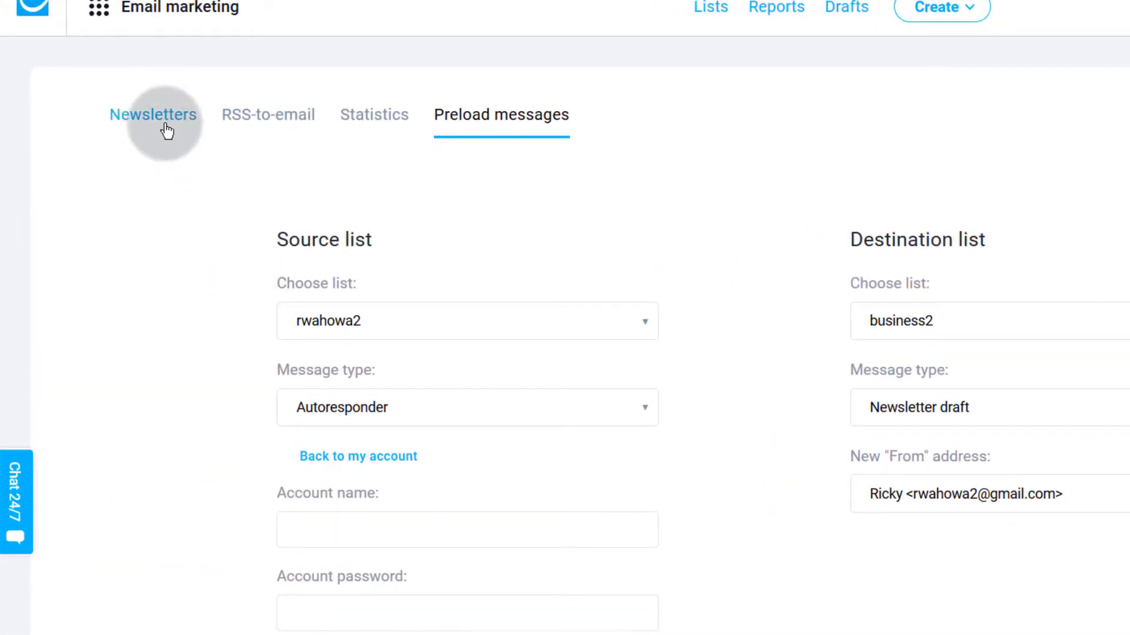
Step: From the Newsletters list, use the Create menu to open the Create Newsletter page
click(157, 121)
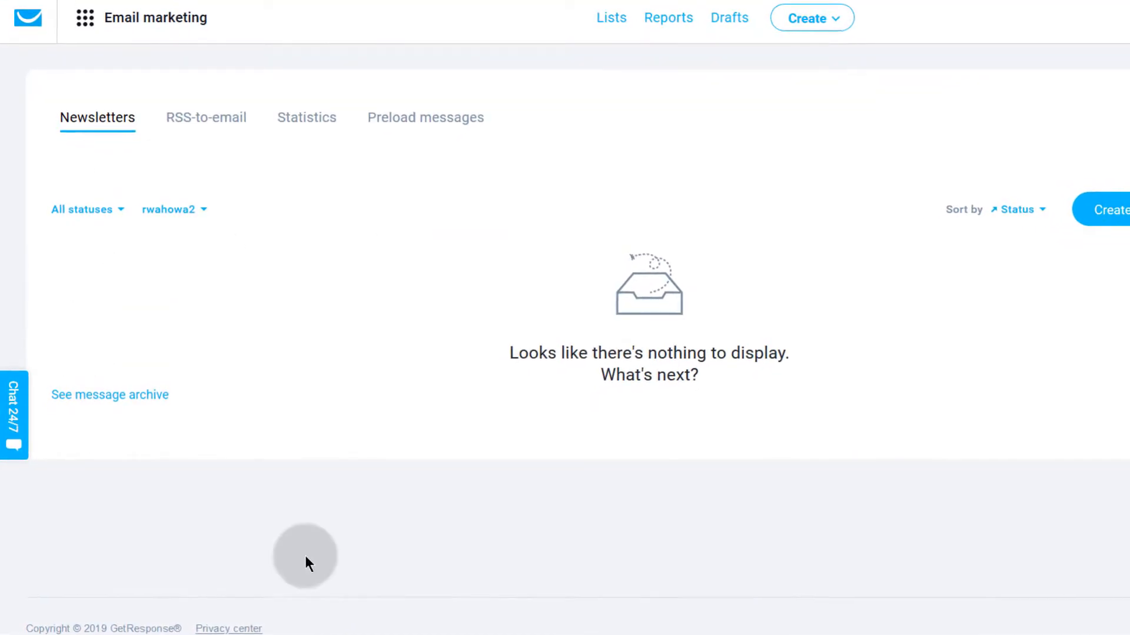
click(87, 22)
click(87, 22)
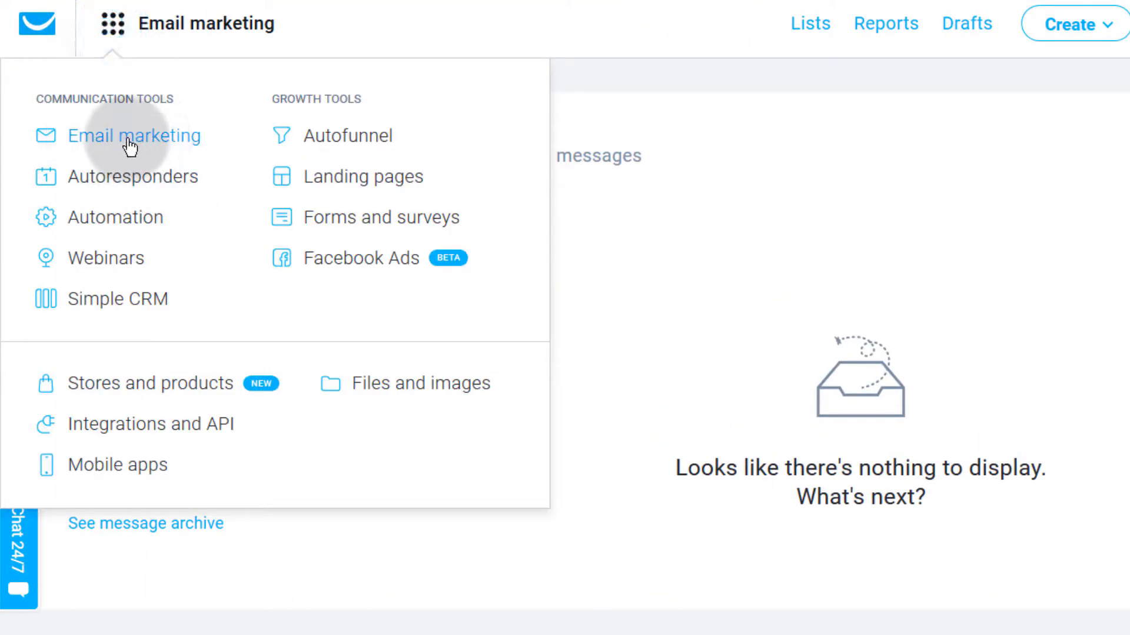
click(701, 238)
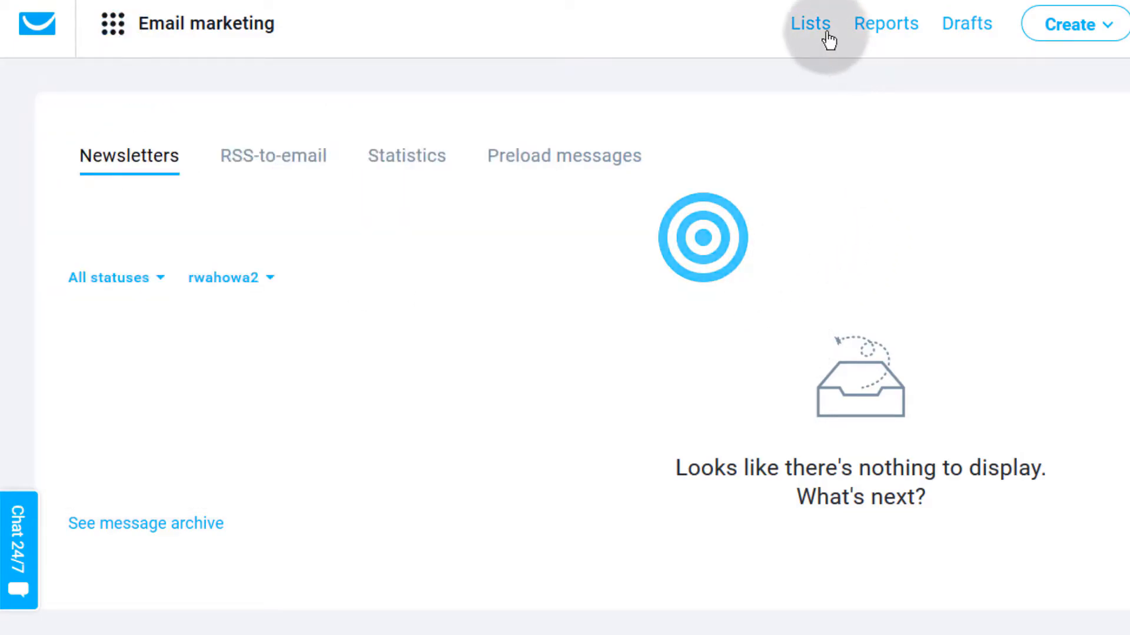
click(1064, 25)
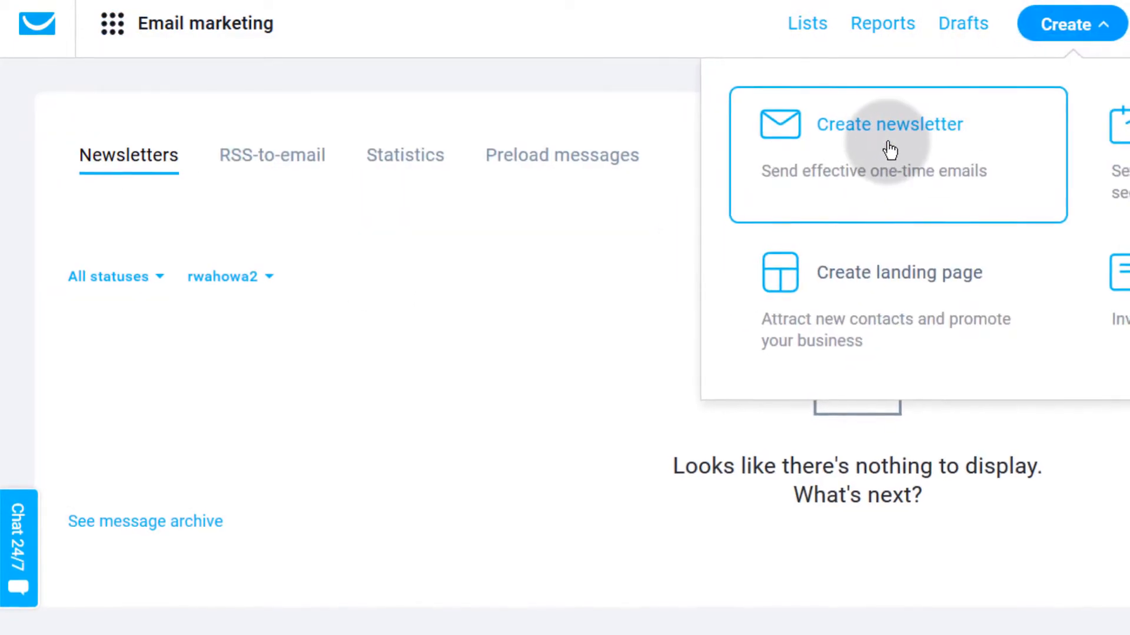
click(894, 143)
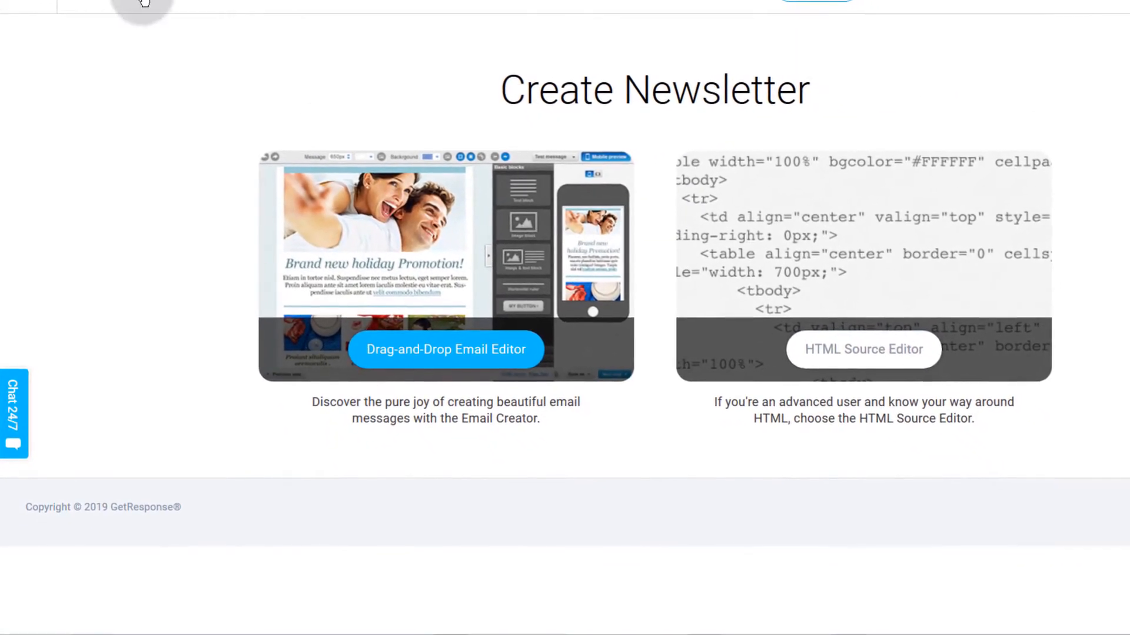
Step: In Email marketing, start a new newsletter with the Drag-and-Drop Email Editor
click(127, 5)
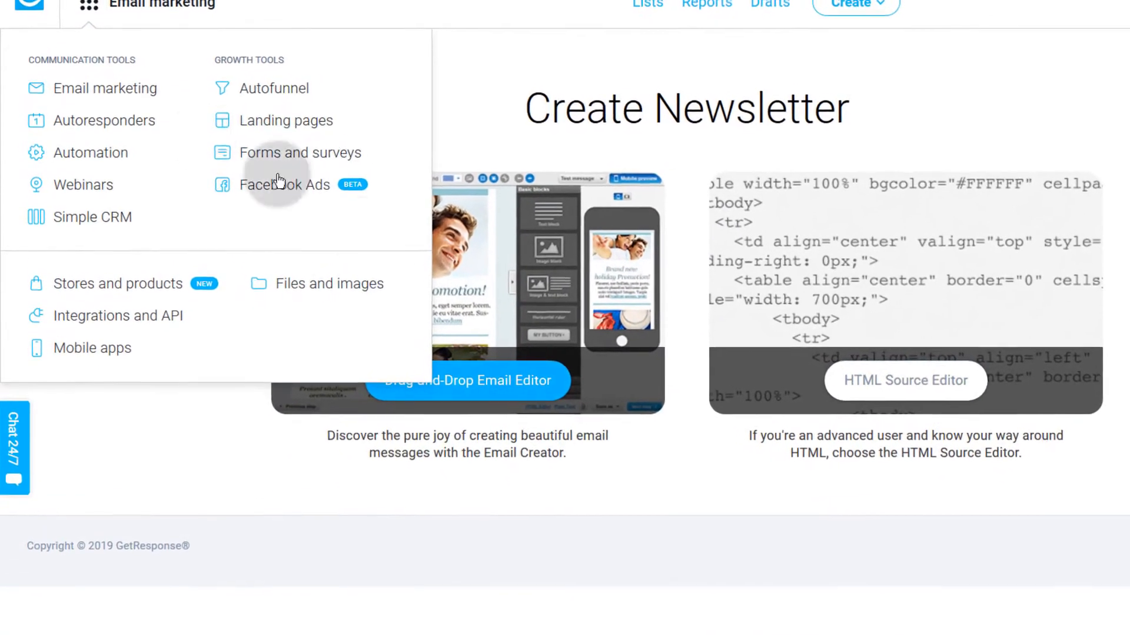
click(84, 75)
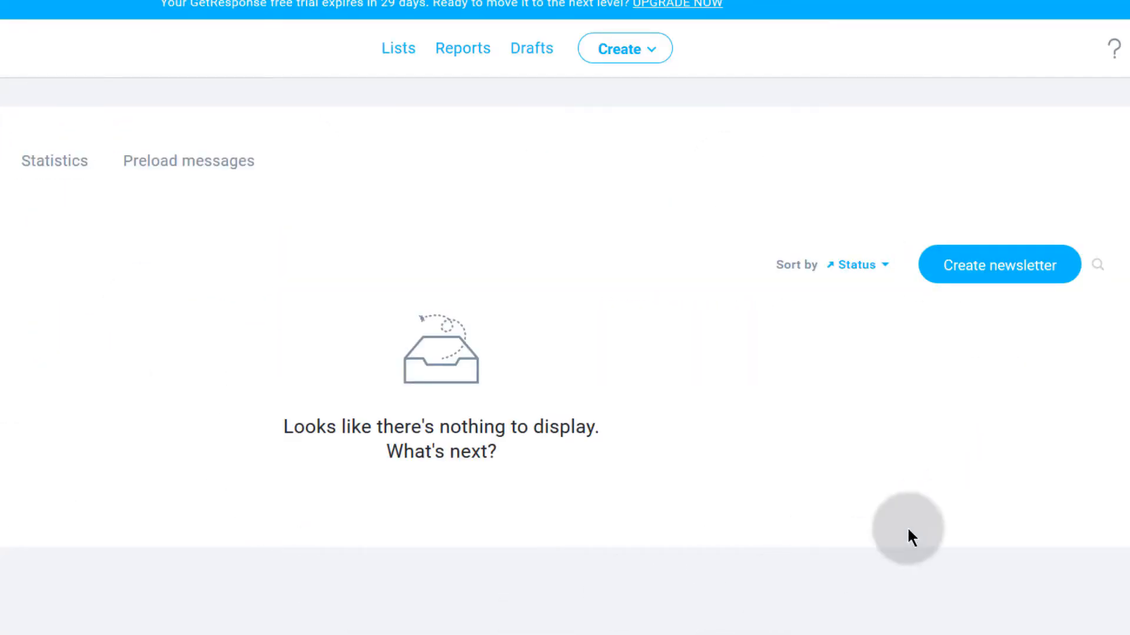
click(1020, 271)
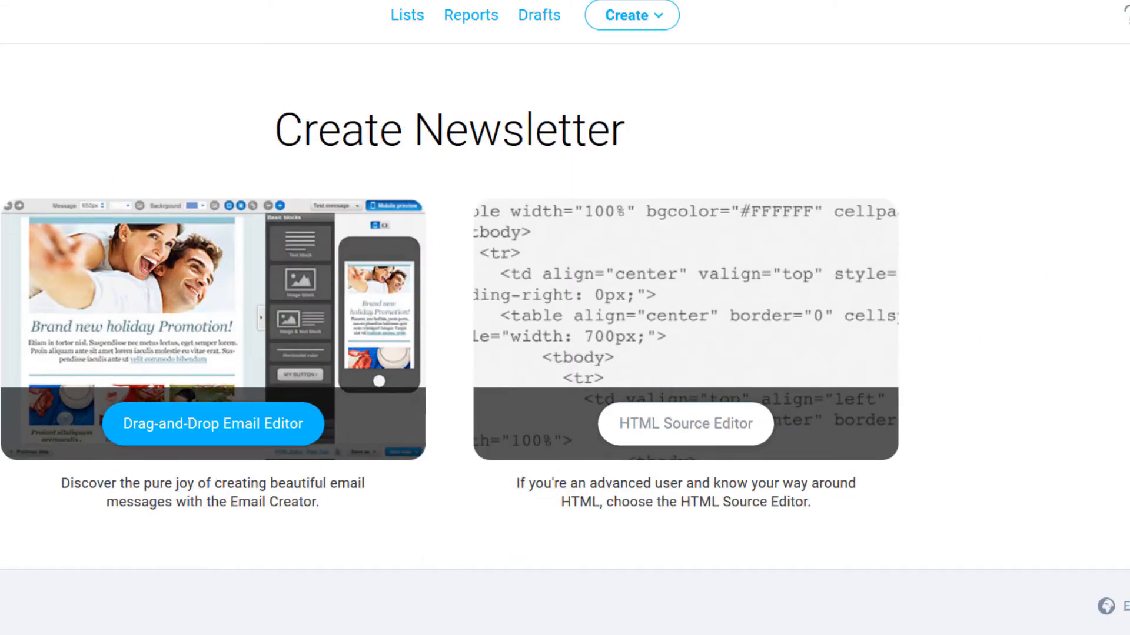
click(634, 29)
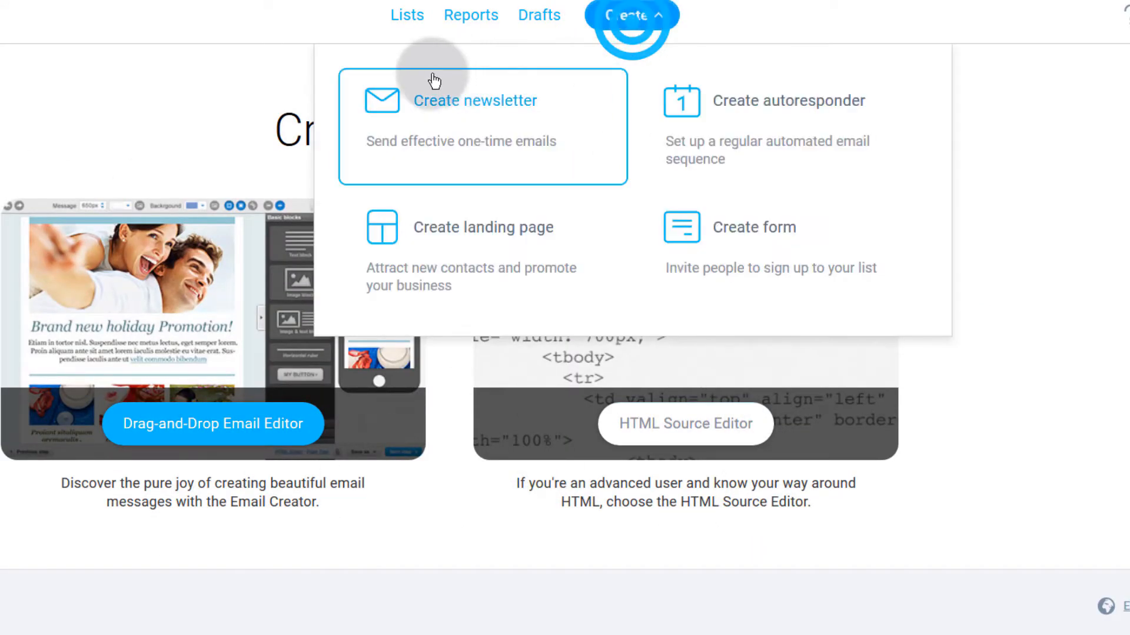
click(9, 118)
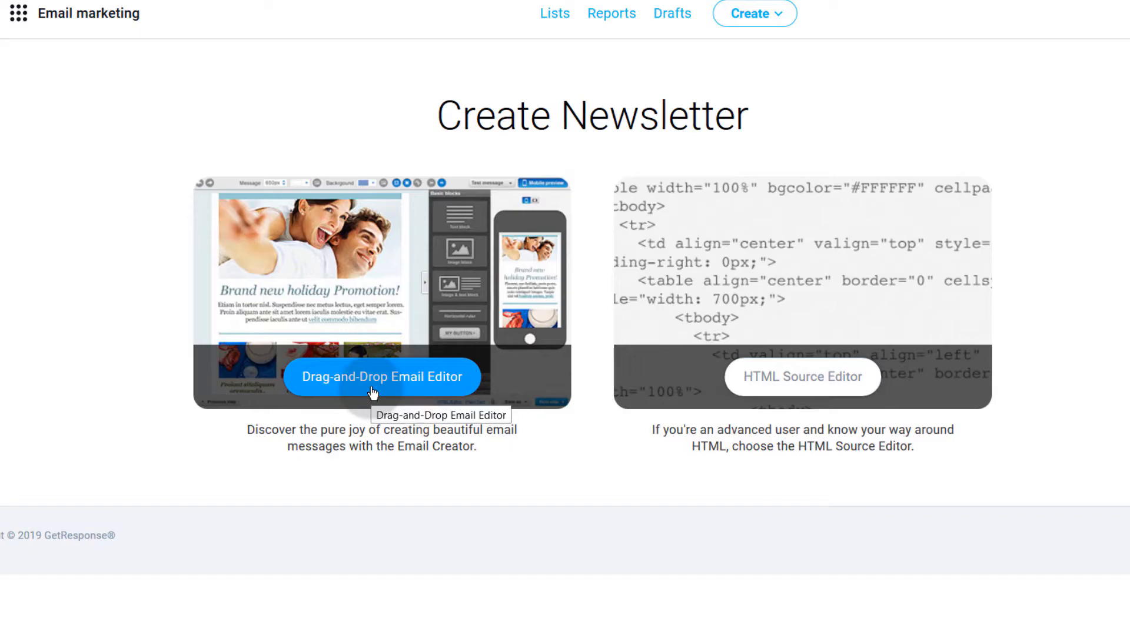
click(362, 378)
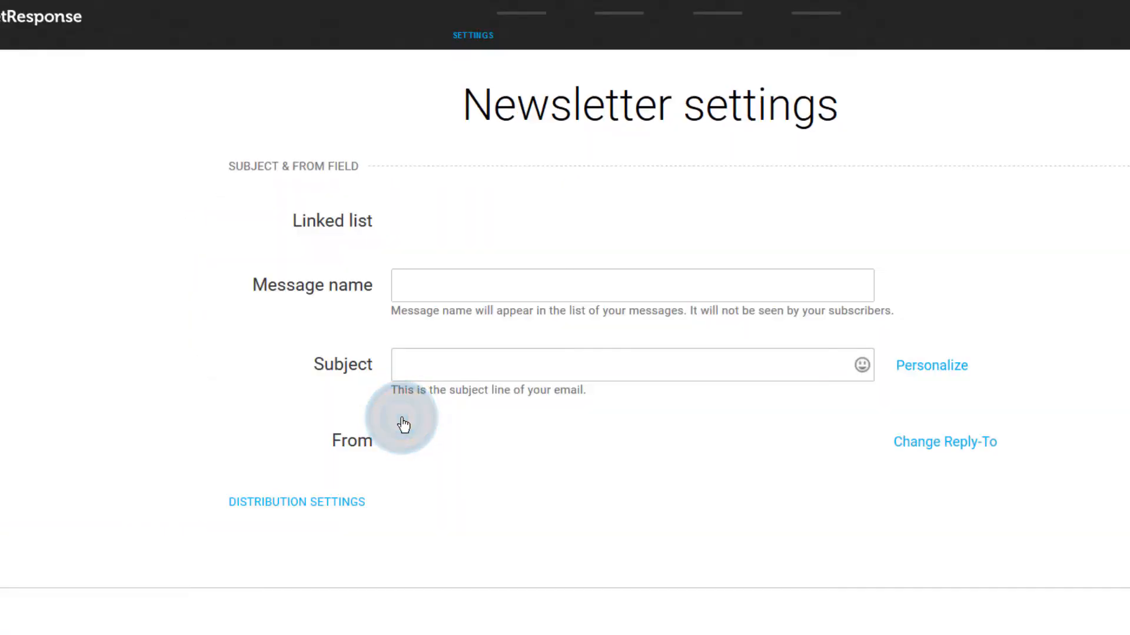
Step: Name the message 'Email Sample One' and paste the same text into Subject
click(425, 288)
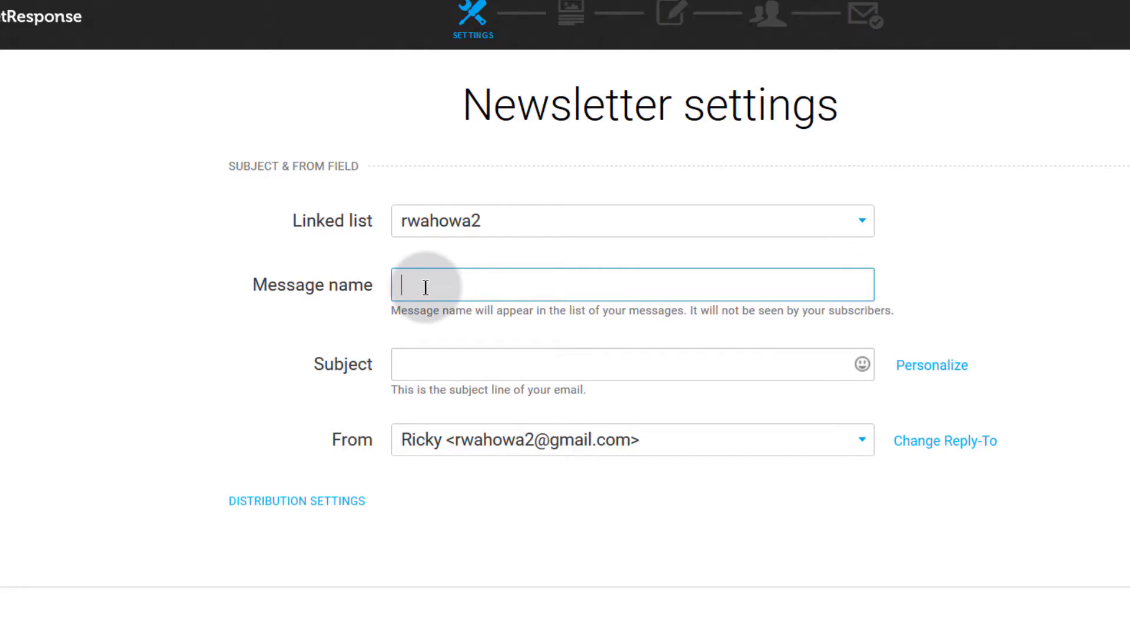
key(Tab)
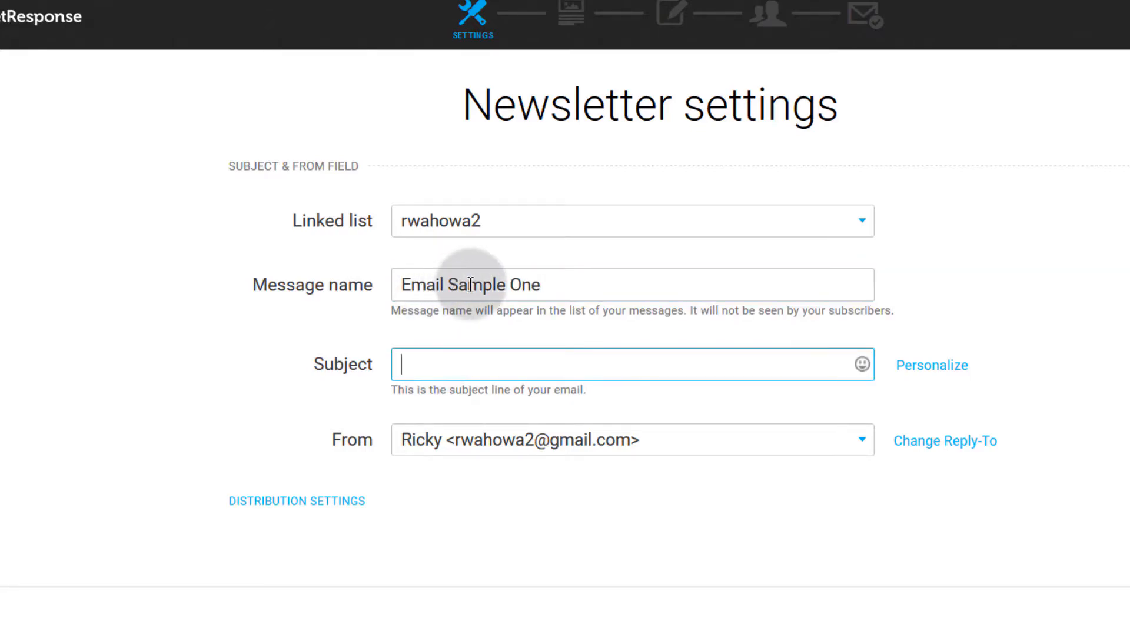
drag(551, 286, 400, 281)
right_click(434, 287)
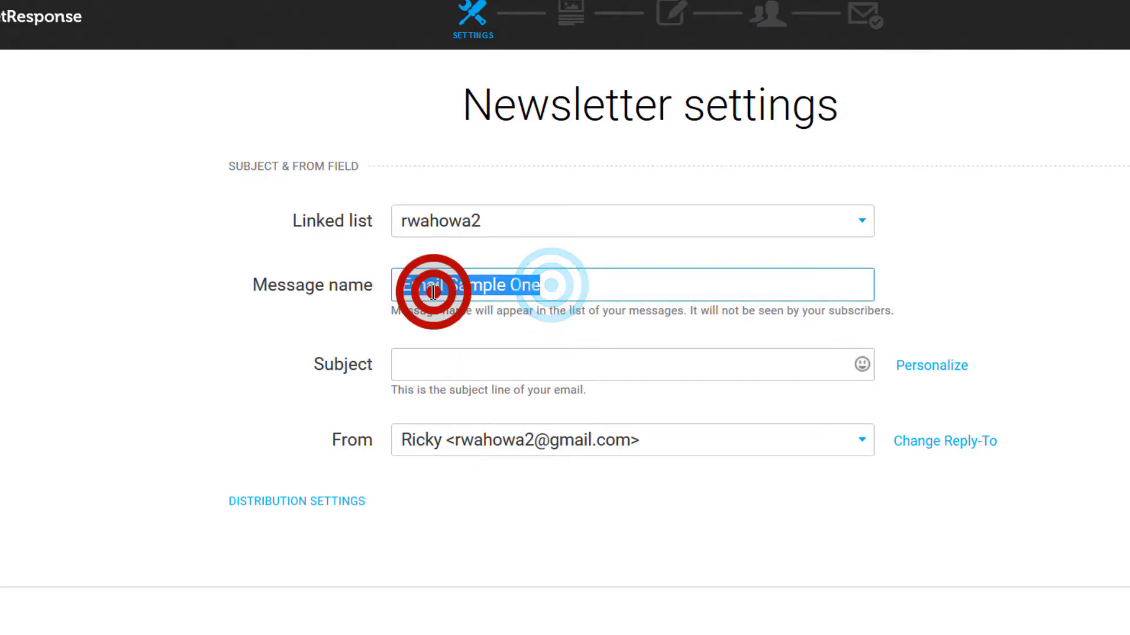
click(495, 347)
click(416, 361)
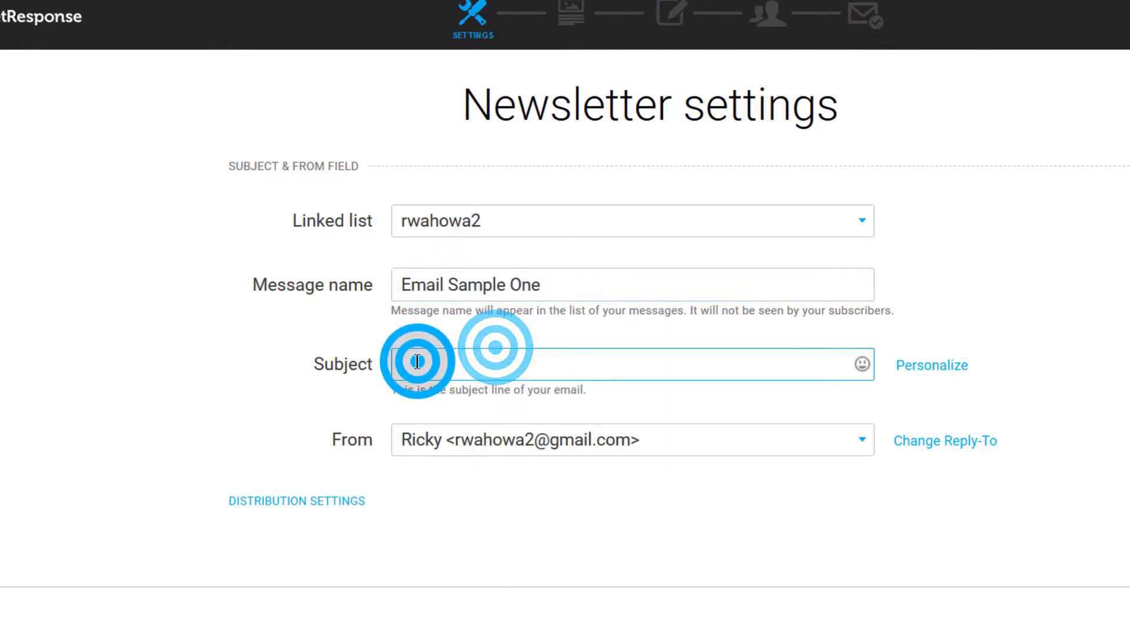
right_click(416, 361)
click(456, 434)
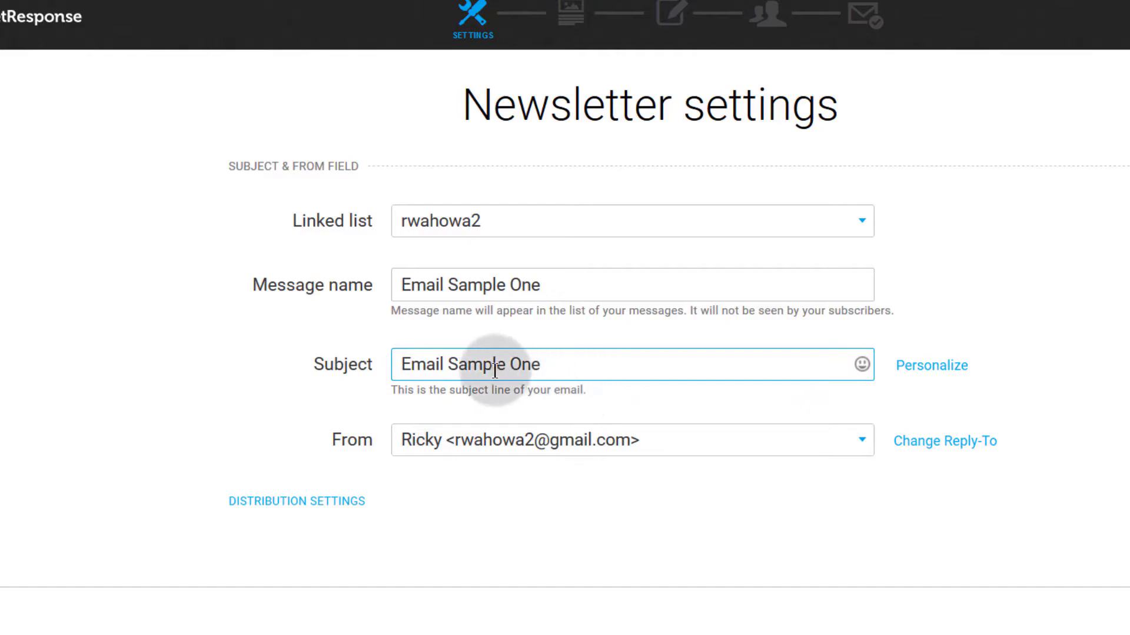
drag(556, 284, 424, 287)
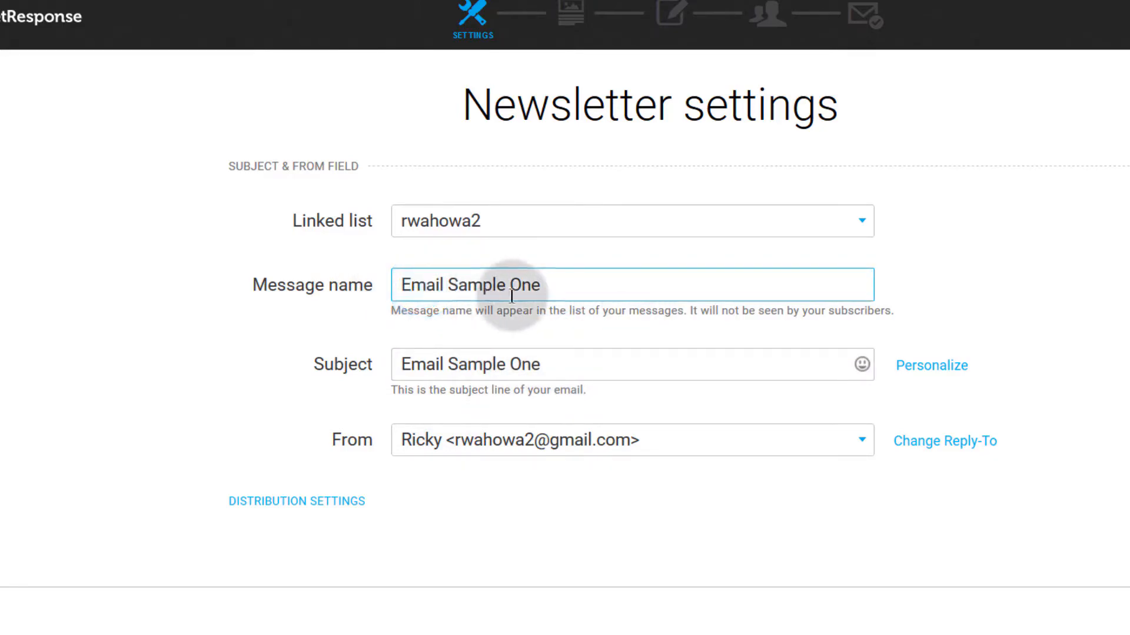
drag(403, 364, 583, 364)
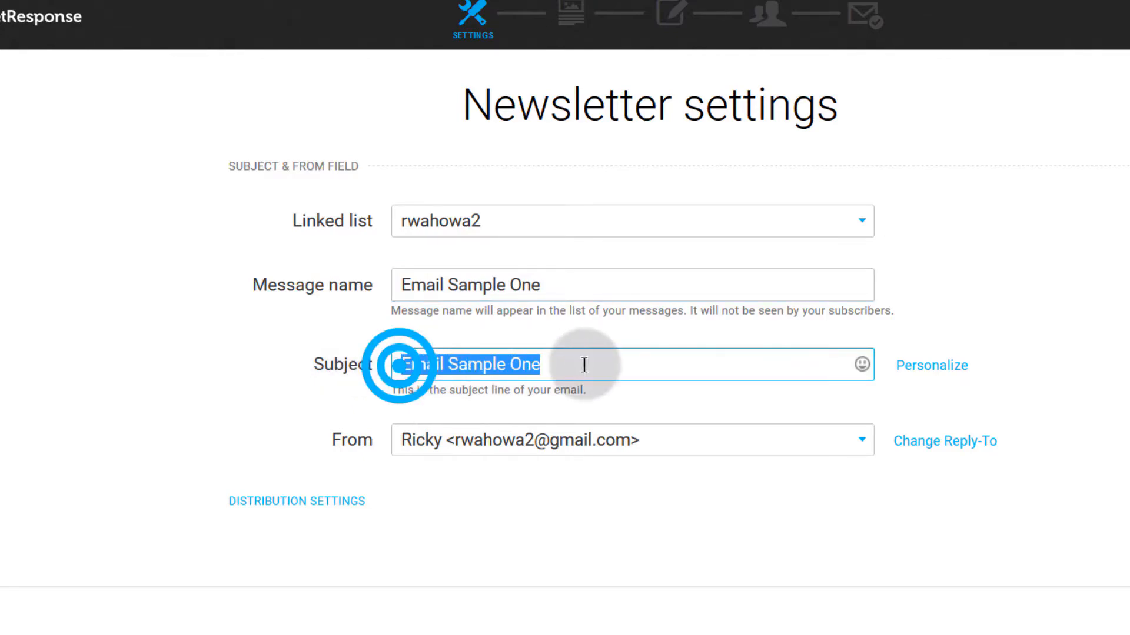
click(576, 370)
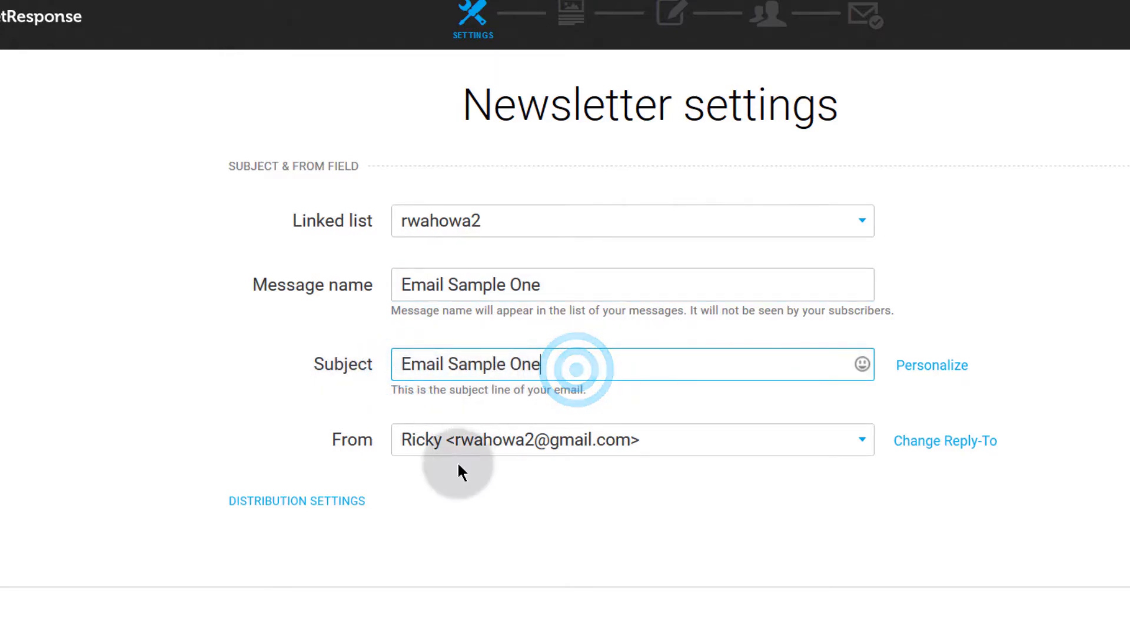
Step: Keep rwahowa2 as the linked list and expand Distribution Settings
click(707, 222)
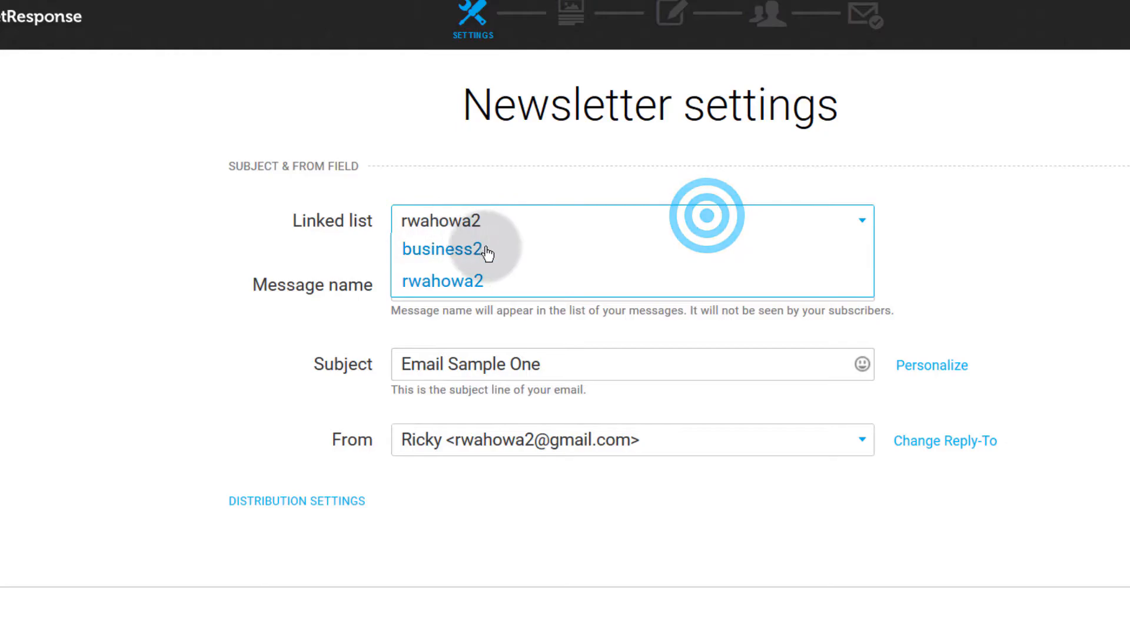
click(451, 247)
click(456, 228)
click(442, 279)
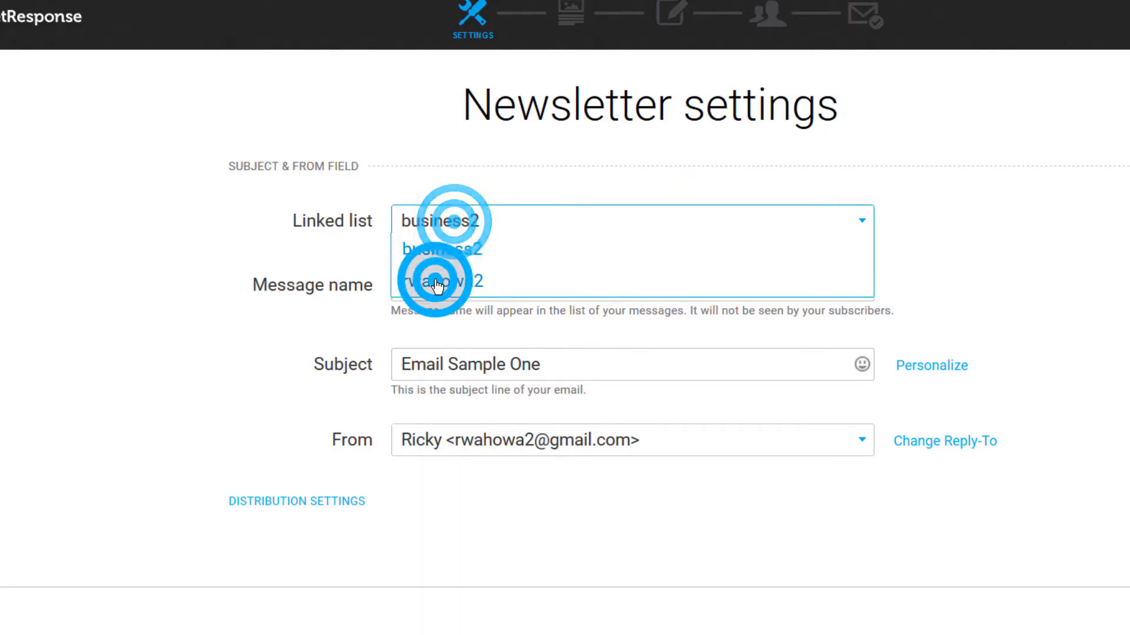
click(285, 503)
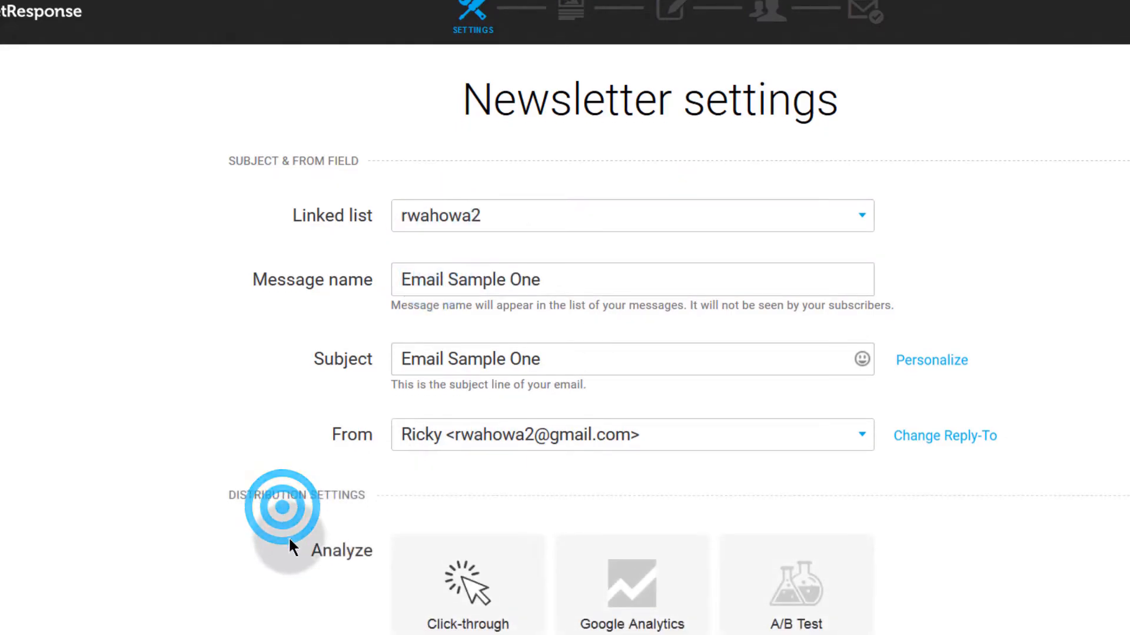
scroll(587, 371, down, 5)
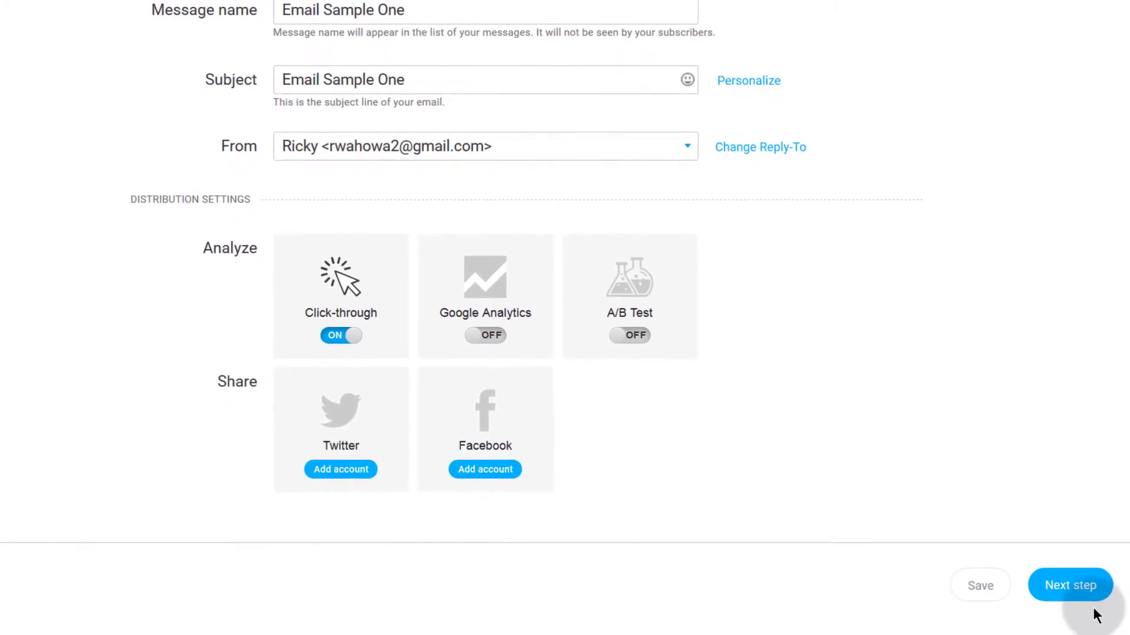
Step: Go to the design step and apply the Christmas Catalog predesigned template
click(1080, 582)
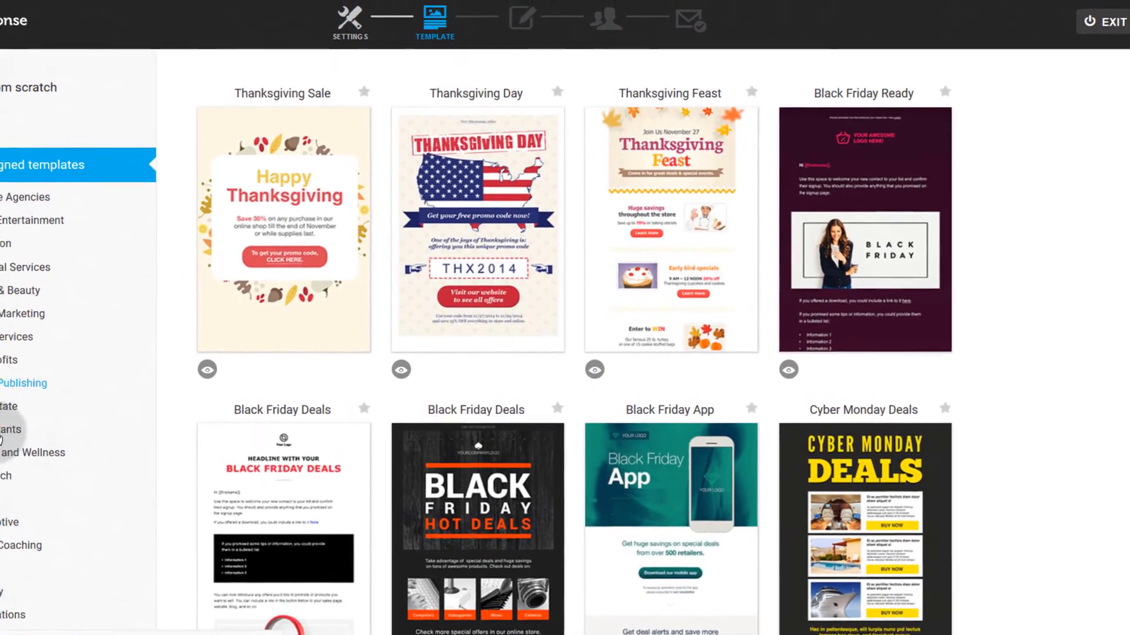
scroll(1, 418, down, 8)
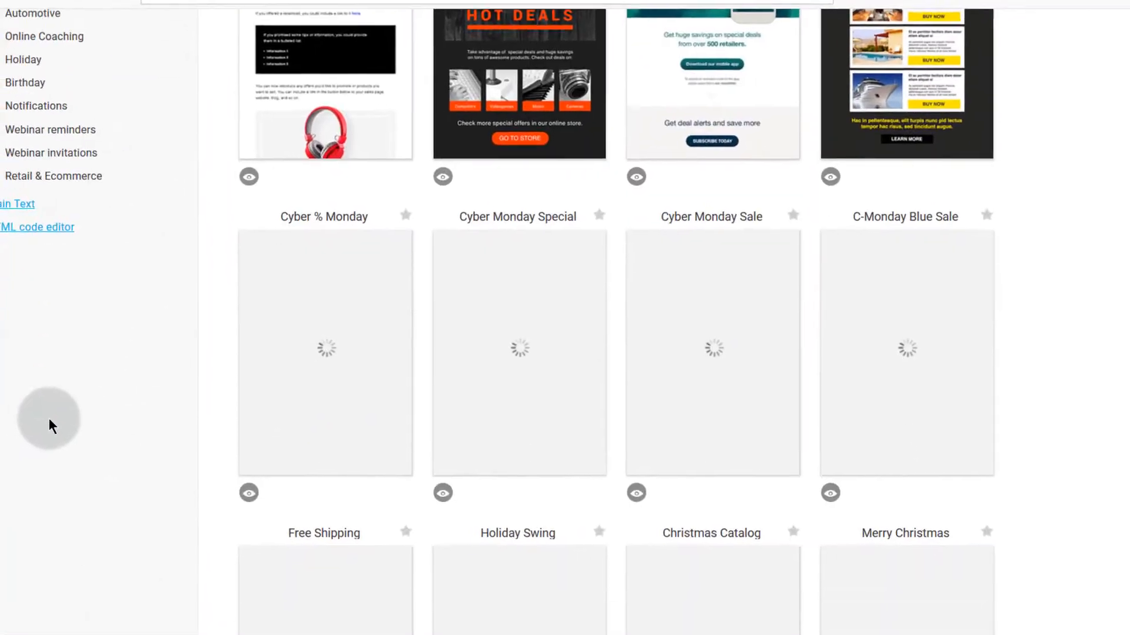
scroll(47, 417, down, 5)
scroll(63, 366, up, 6)
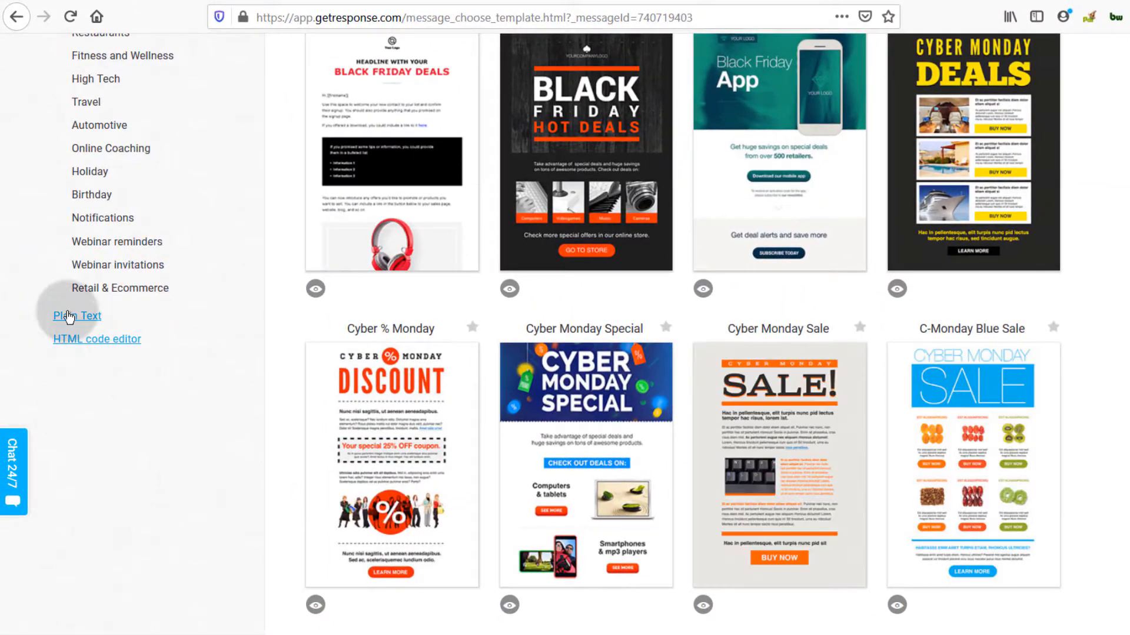
scroll(80, 336, up, 6)
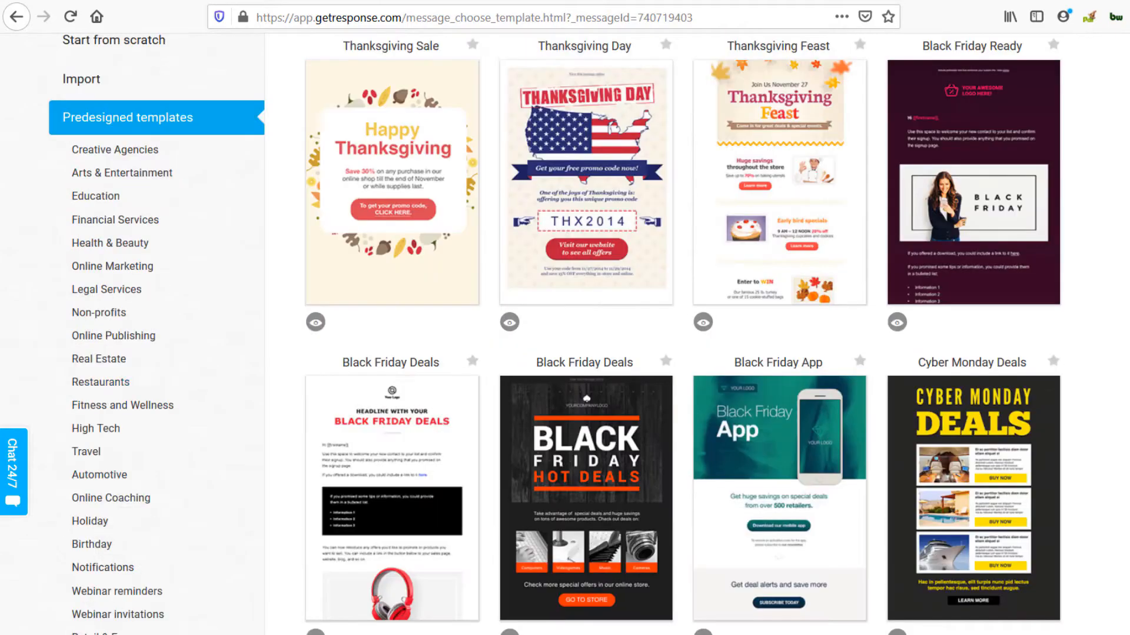
scroll(150, 482, down, 9)
scroll(151, 272, up, 4)
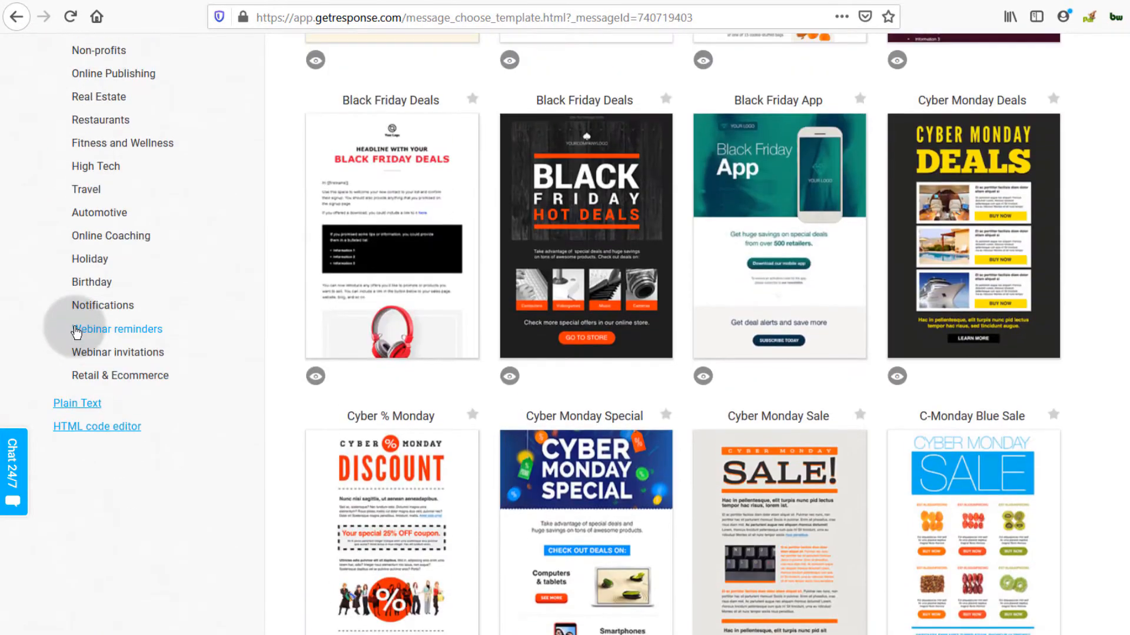
scroll(143, 449, up, 6)
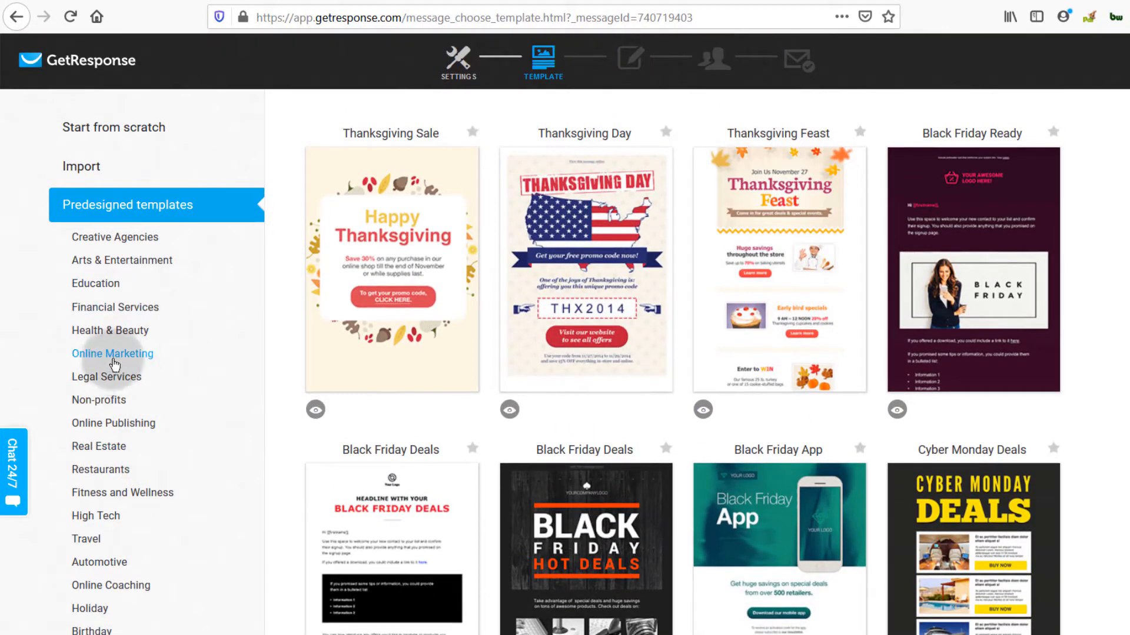
scroll(539, 450, down, 4)
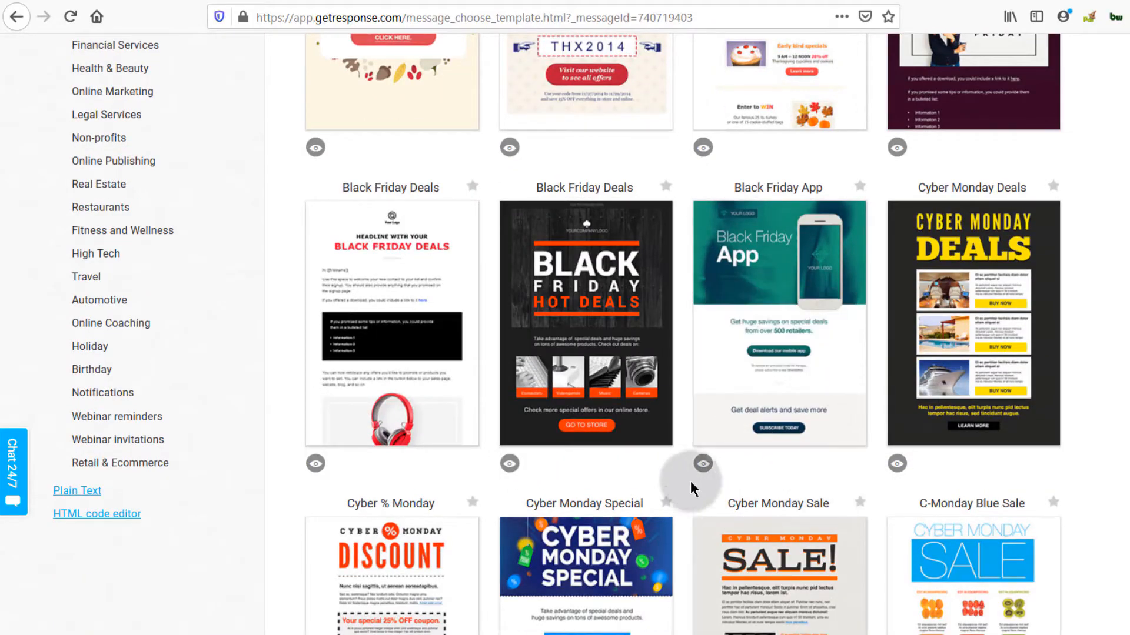
scroll(690, 478, down, 10)
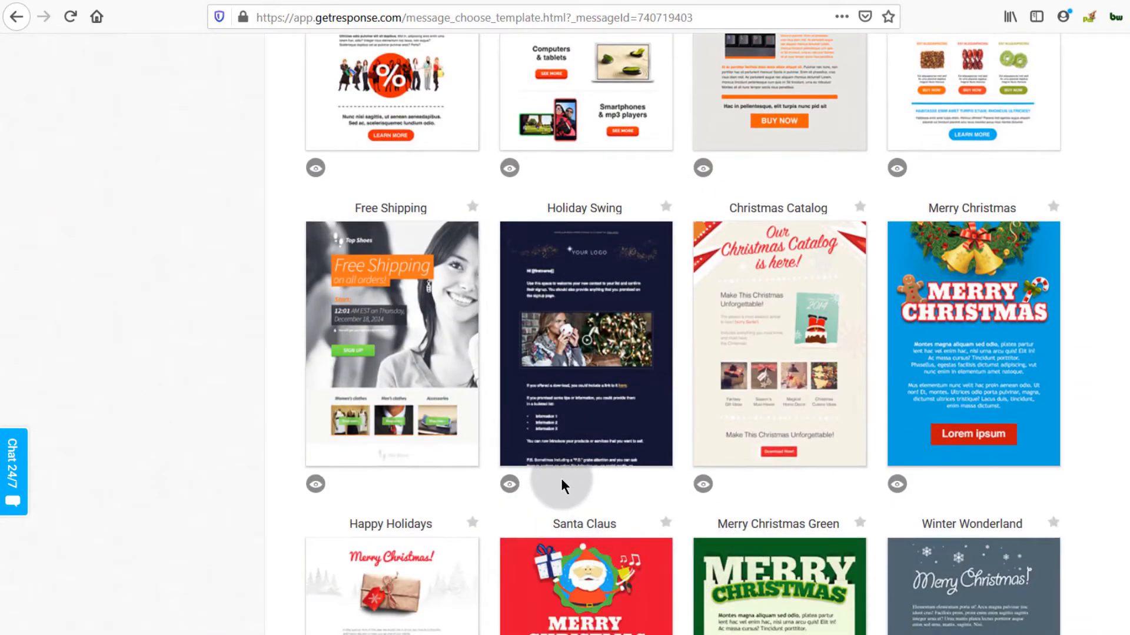
click(770, 324)
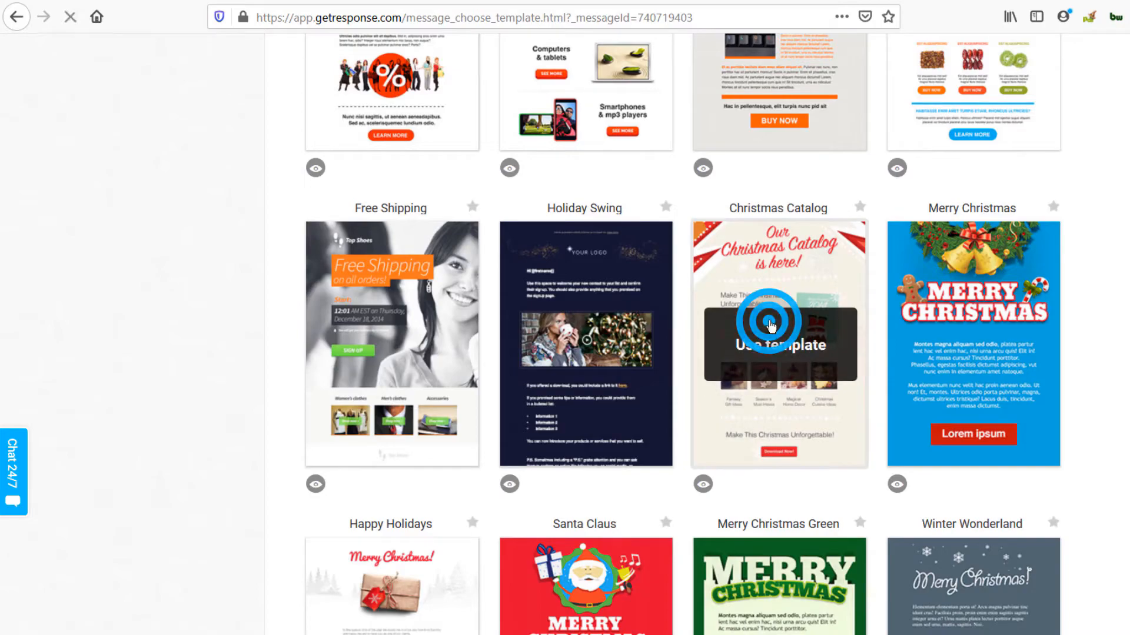
click(782, 346)
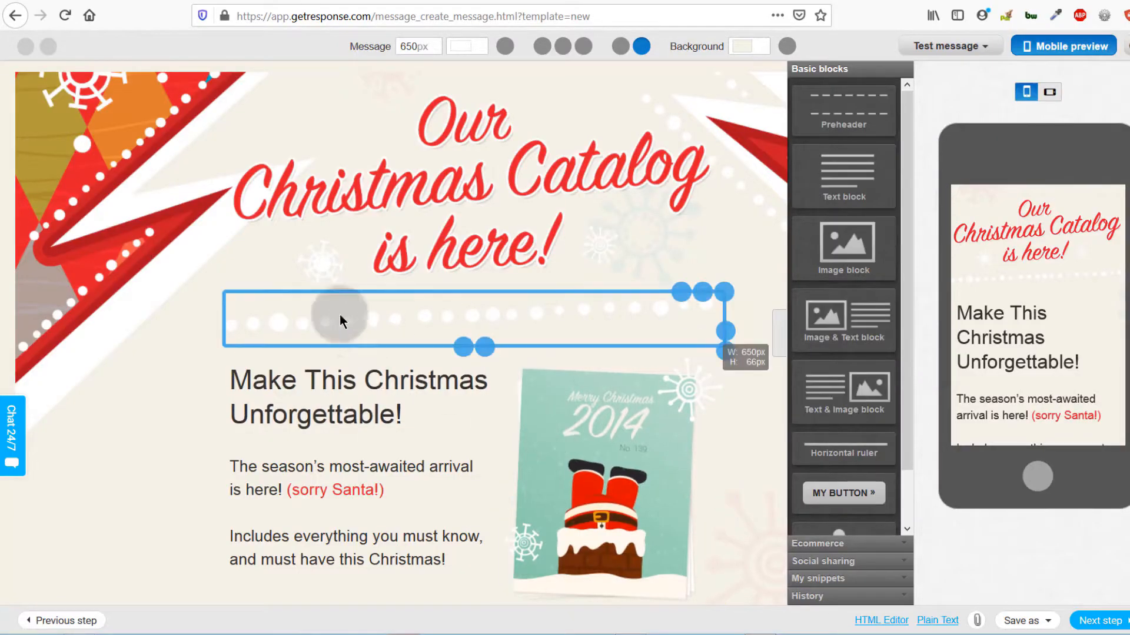
Step: Select the divider, card and product blocks, ending on the 'Our Christmas Catalog is here!' header image
scroll(347, 353, down, 5)
scroll(362, 380, up, 8)
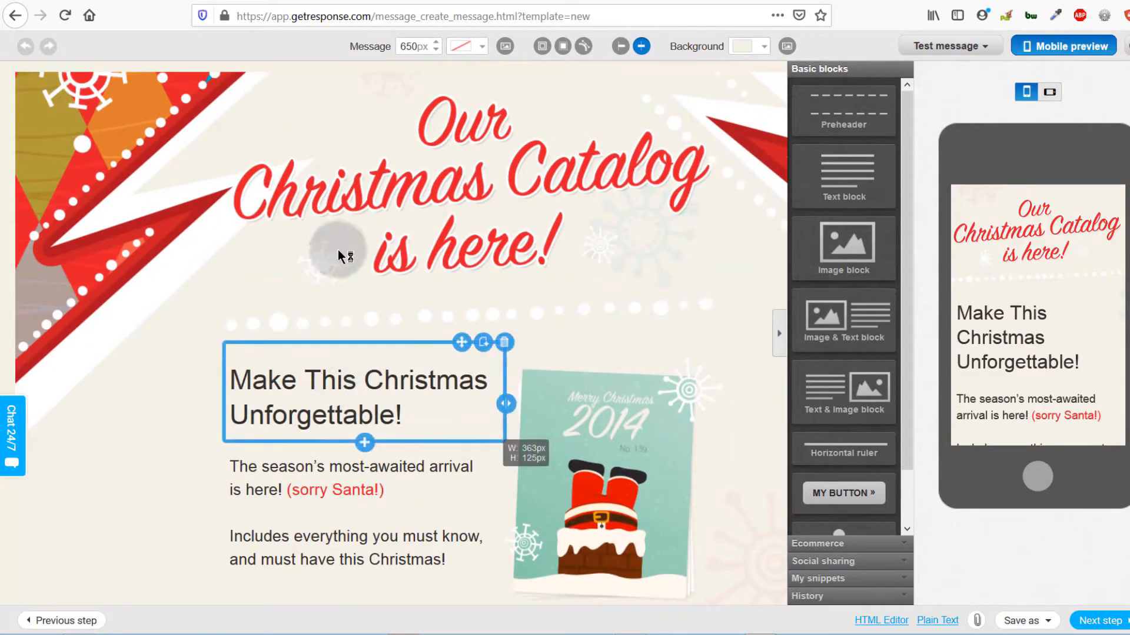
click(407, 316)
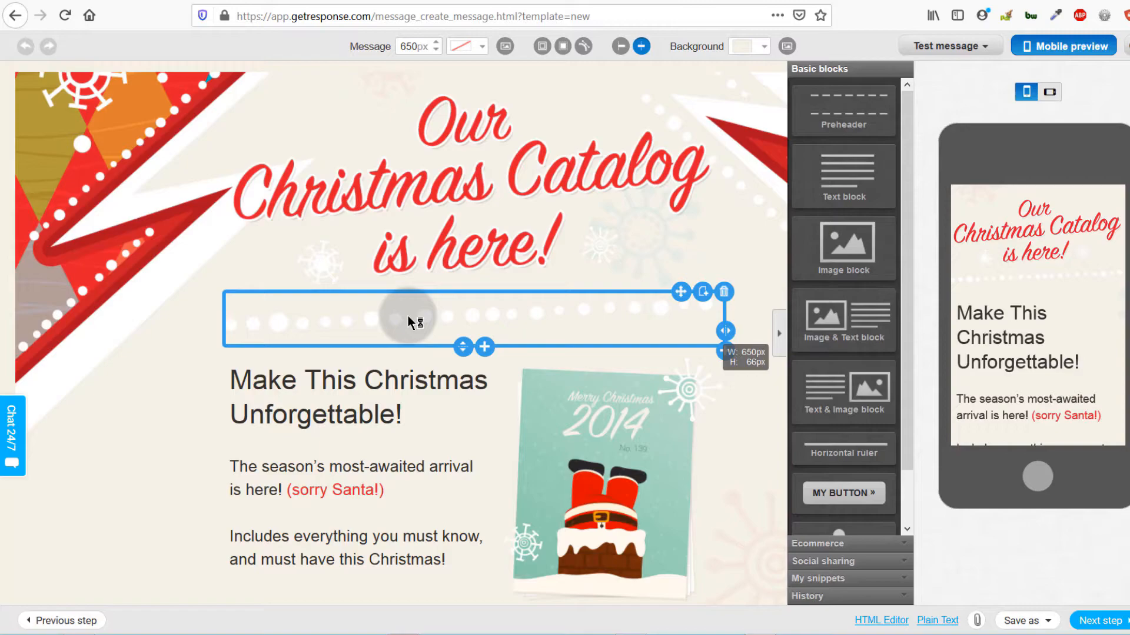
click(425, 214)
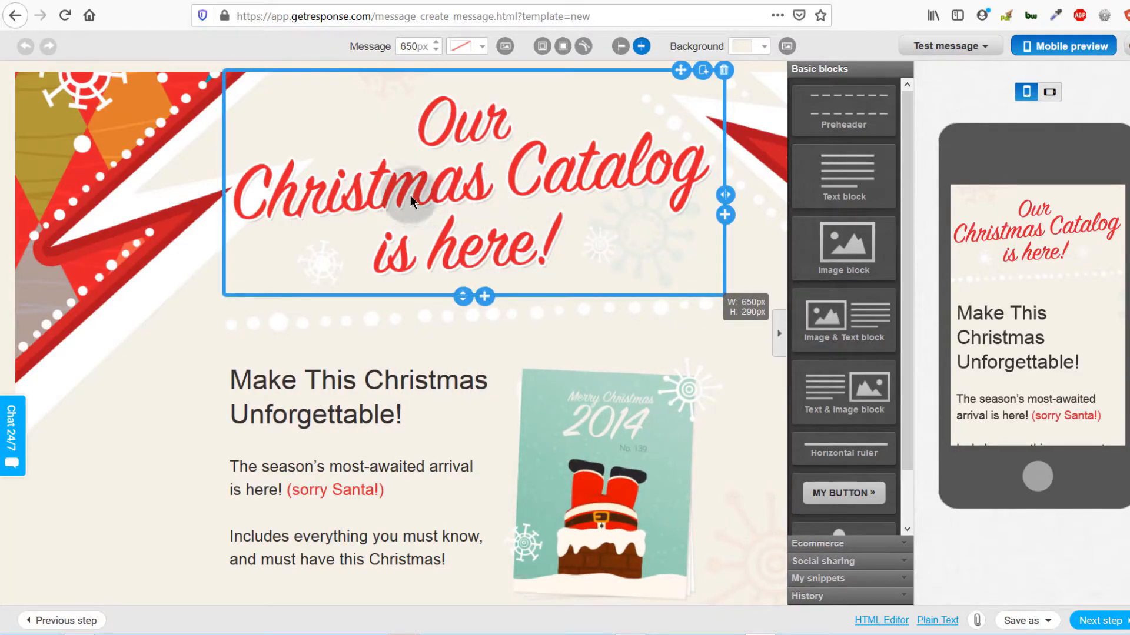
scroll(309, 406, down, 3)
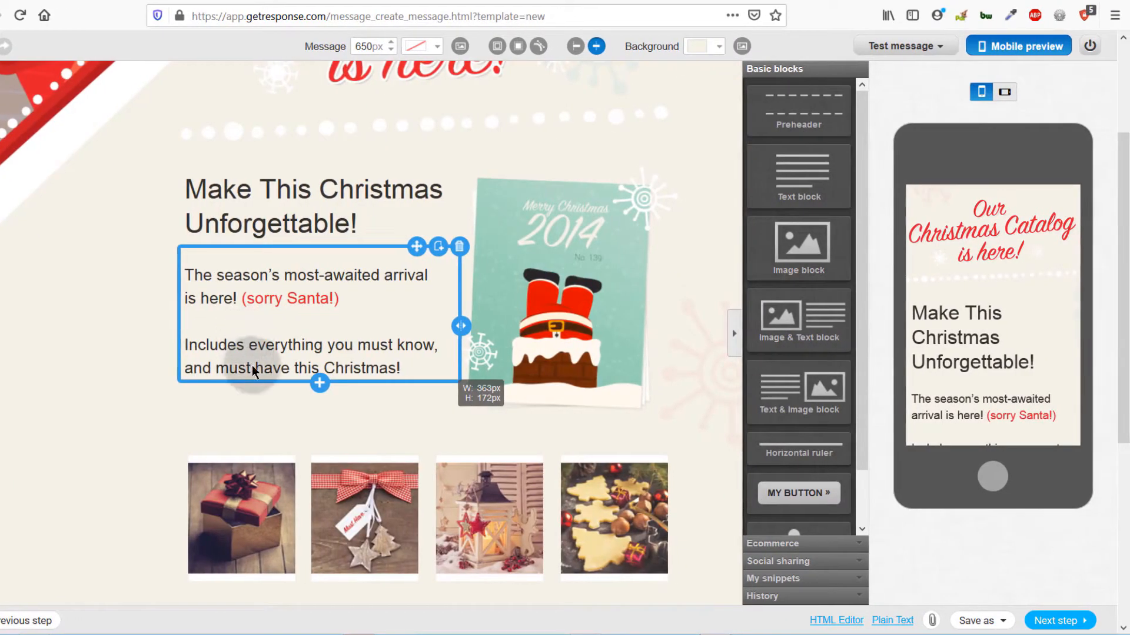
click(499, 268)
scroll(524, 397, down, 4)
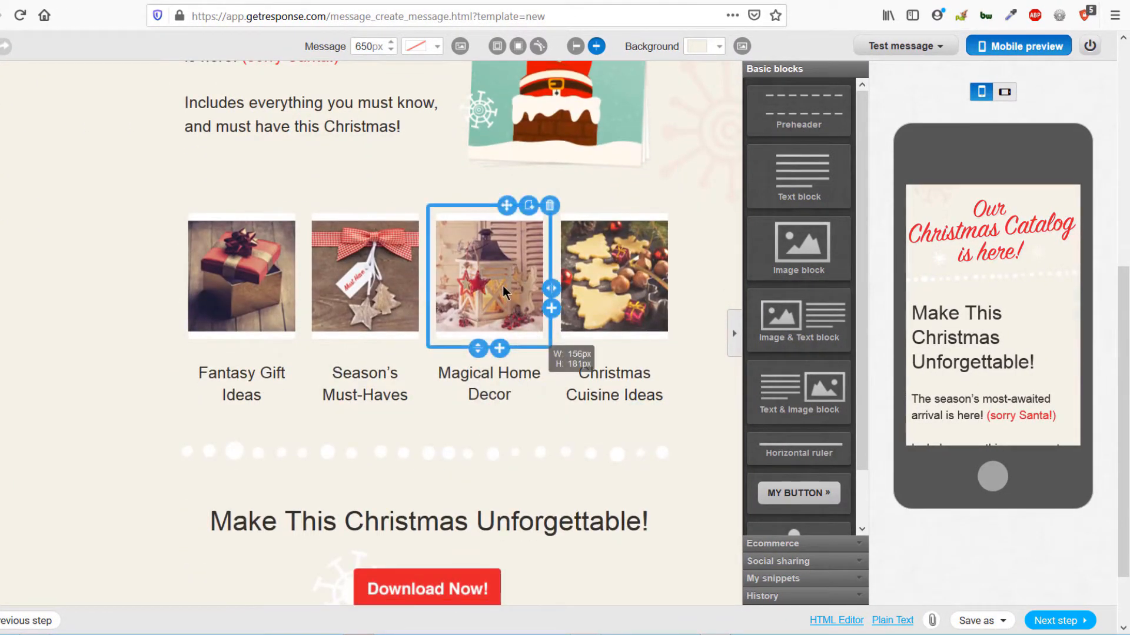
click(224, 376)
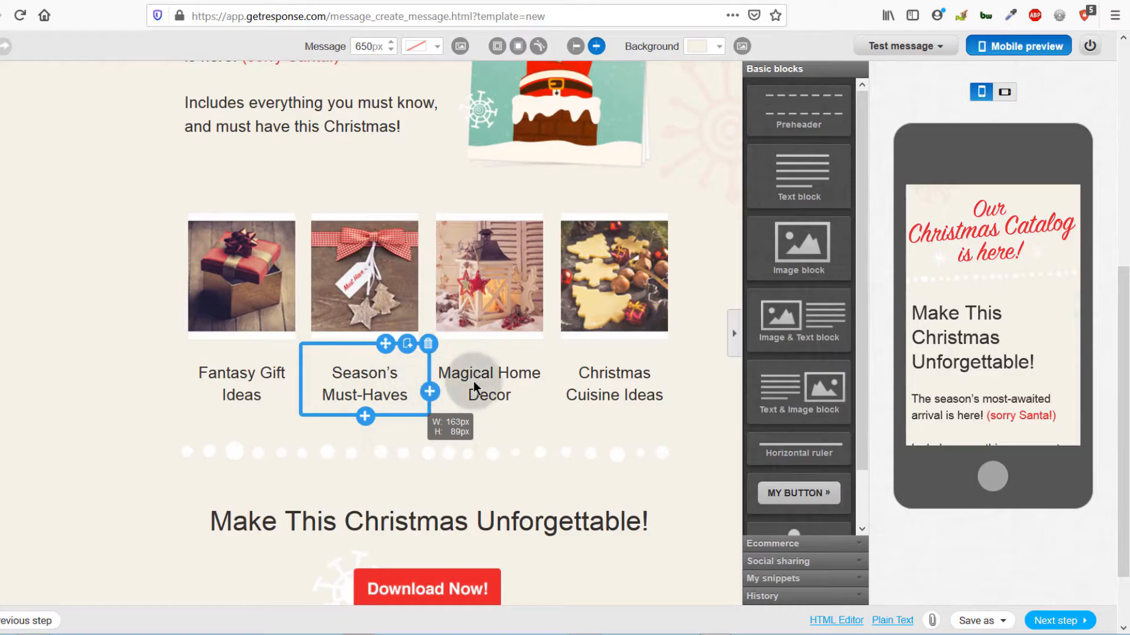
scroll(622, 320, up, 7)
click(407, 182)
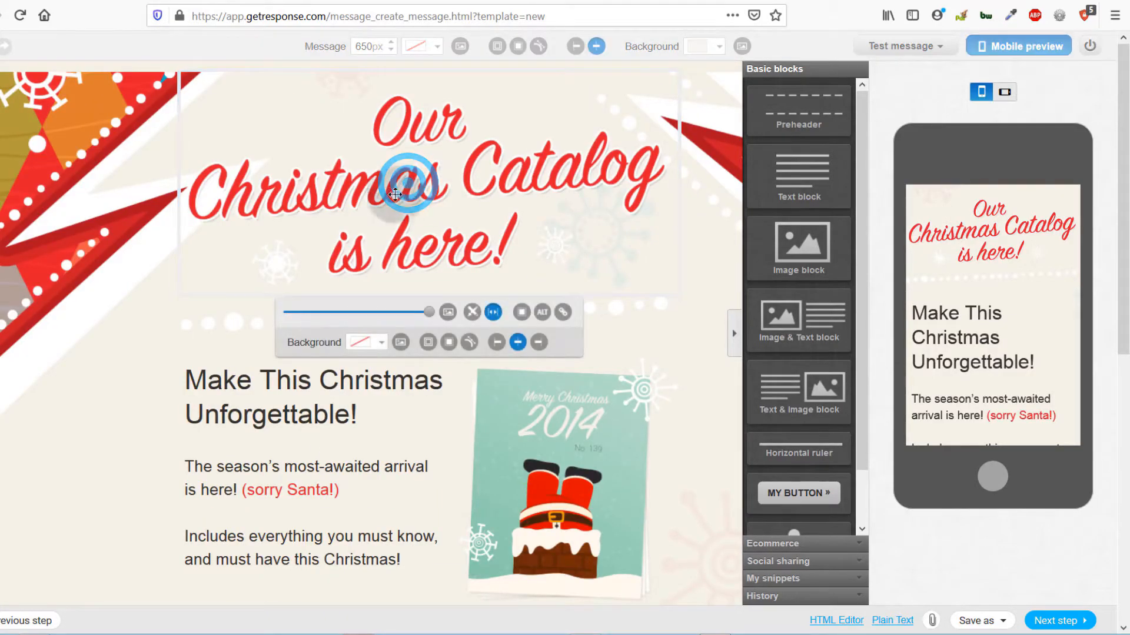
scroll(447, 183, down, 3)
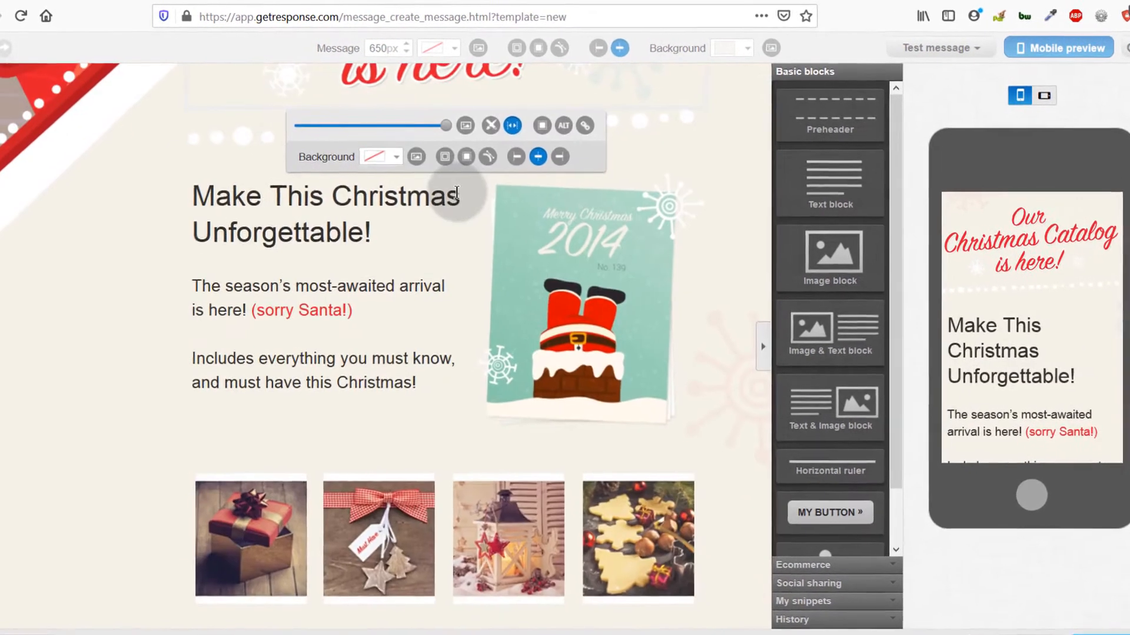
scroll(434, 177, up, 3)
Step: Adjust the header image size slider and choose Change image
click(449, 357)
drag(493, 358, 449, 358)
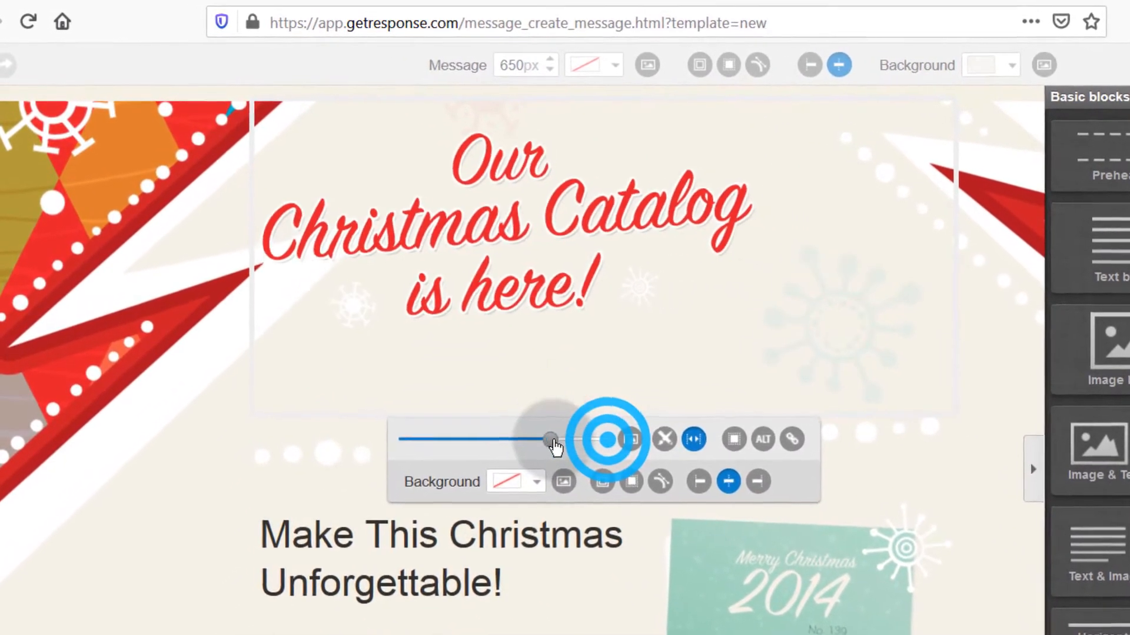
drag(553, 446, 609, 442)
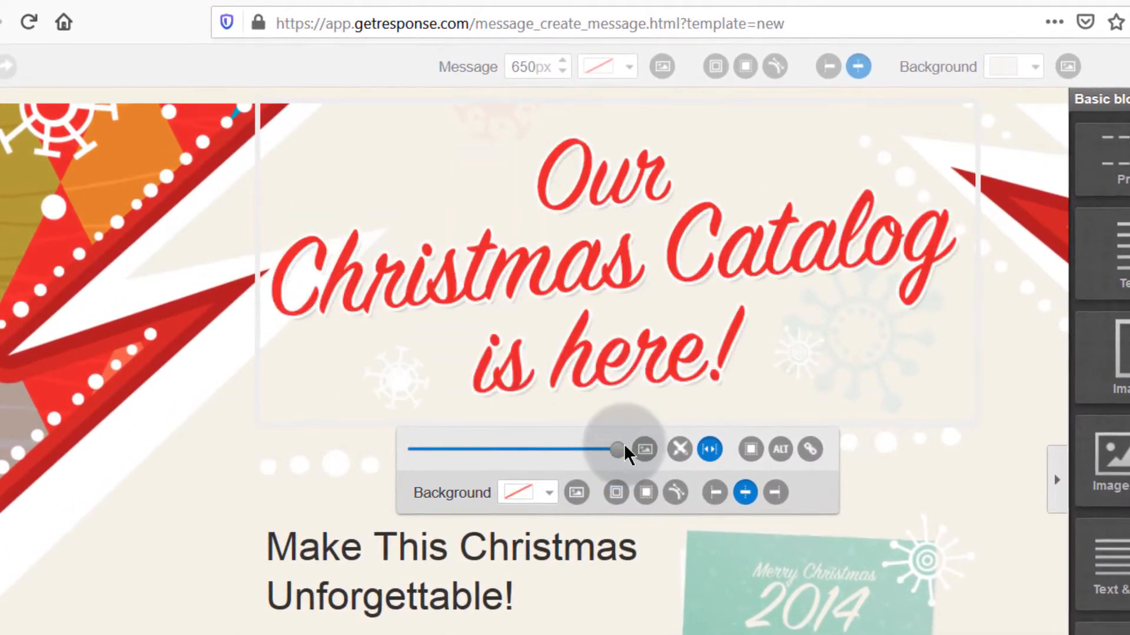
click(645, 450)
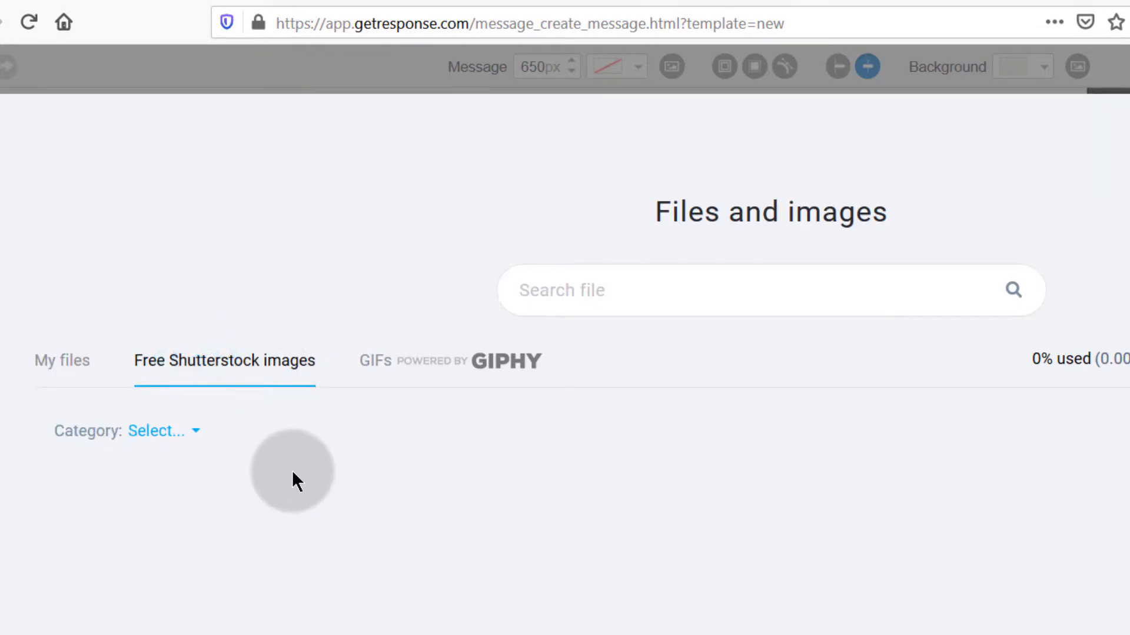
Step: Use a free Shutterstock jumping cartoon man image and resize it to fit the block
mouse_move(736, 582)
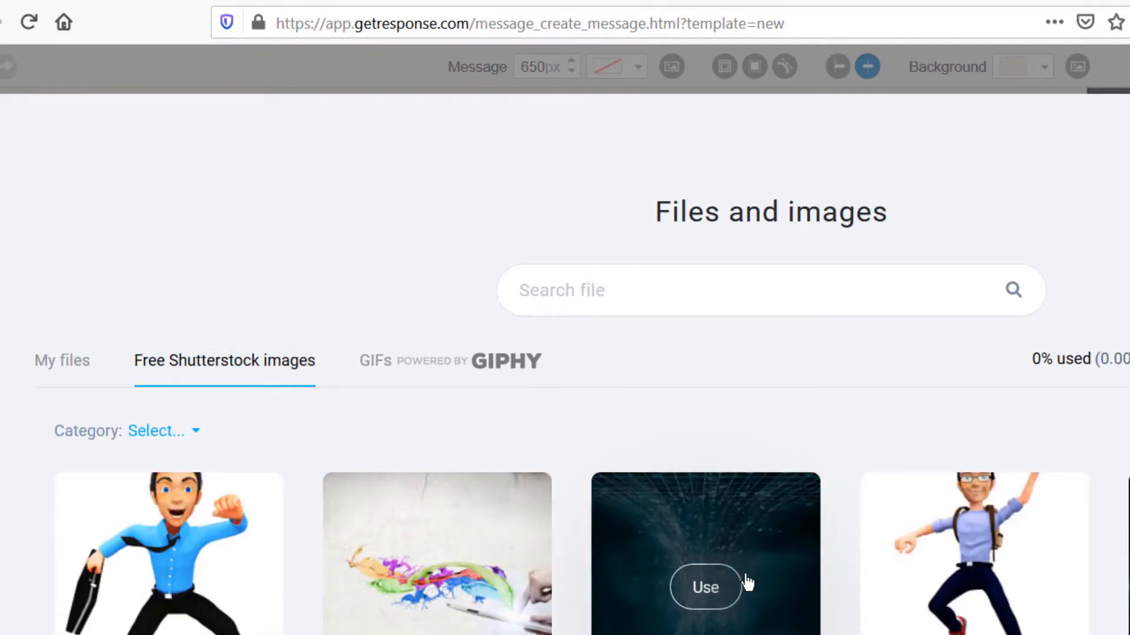
mouse_move(961, 551)
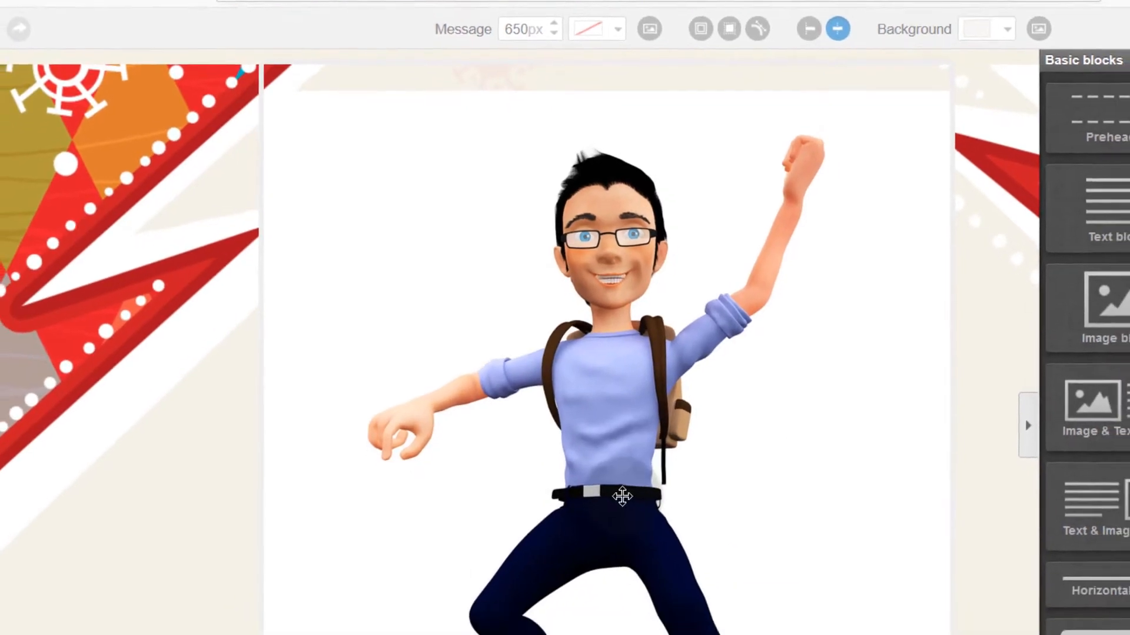
click(628, 550)
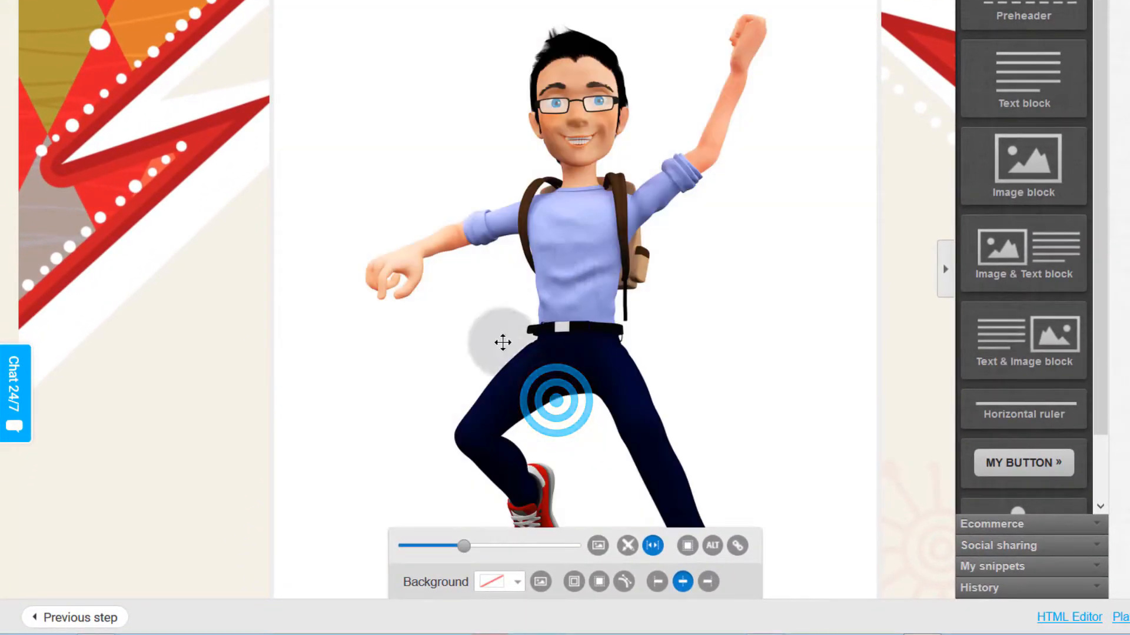
click(434, 561)
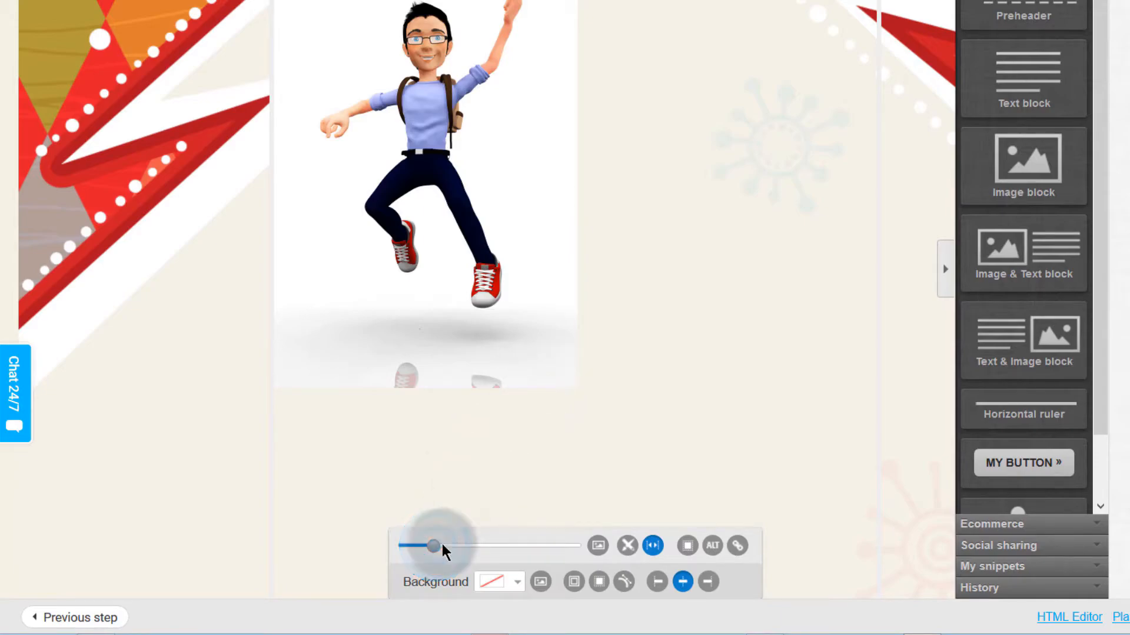
click(456, 546)
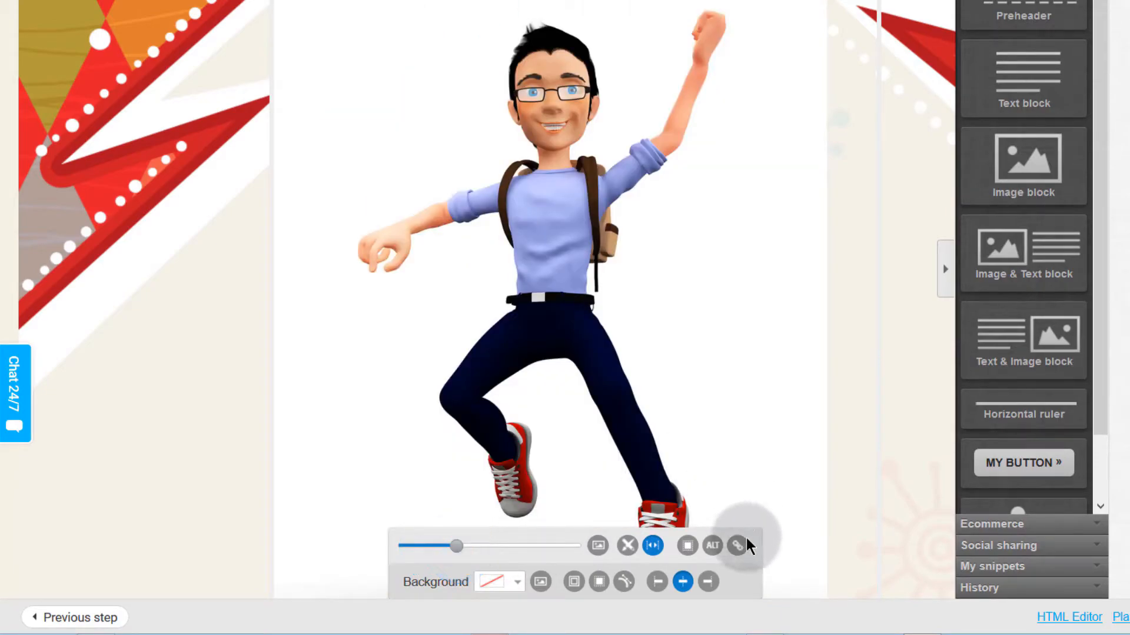
scroll(615, 282, down, 10)
scroll(583, 328, up, 10)
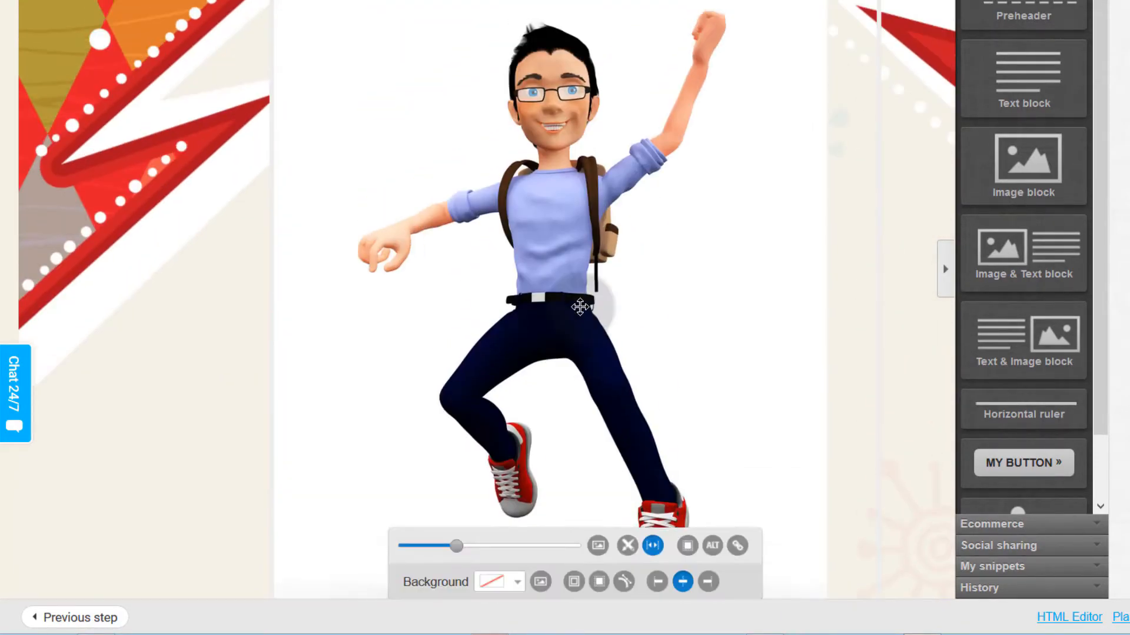
scroll(577, 302, down, 5)
scroll(579, 306, down, 10)
scroll(541, 249, up, 7)
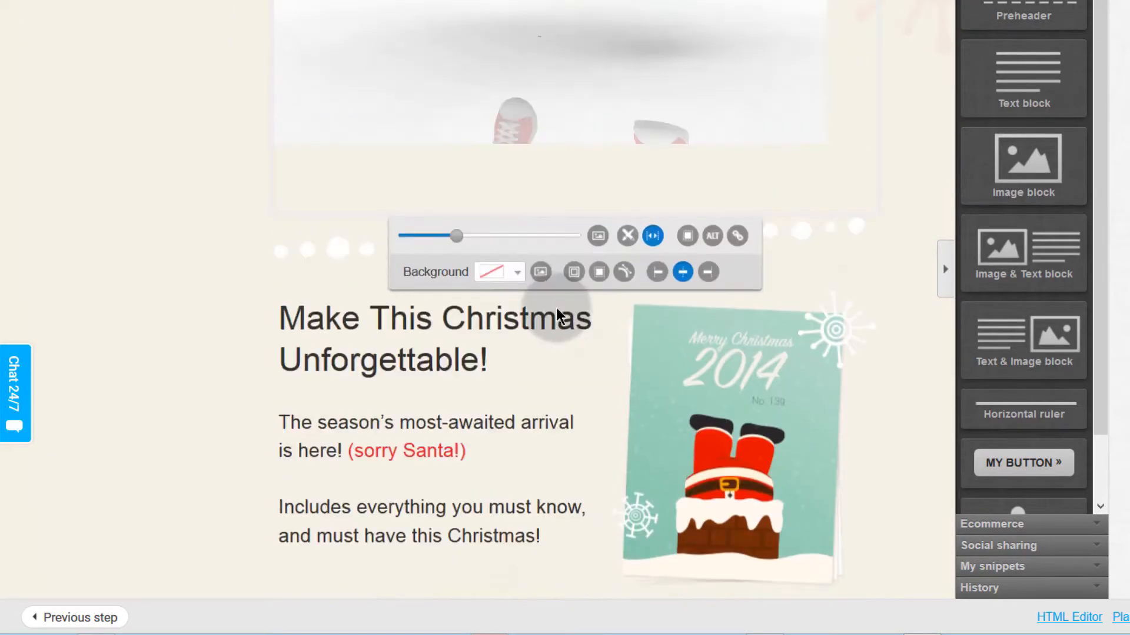
Step: Delete the dotted divider block below the header
click(890, 318)
click(180, 331)
click(390, 299)
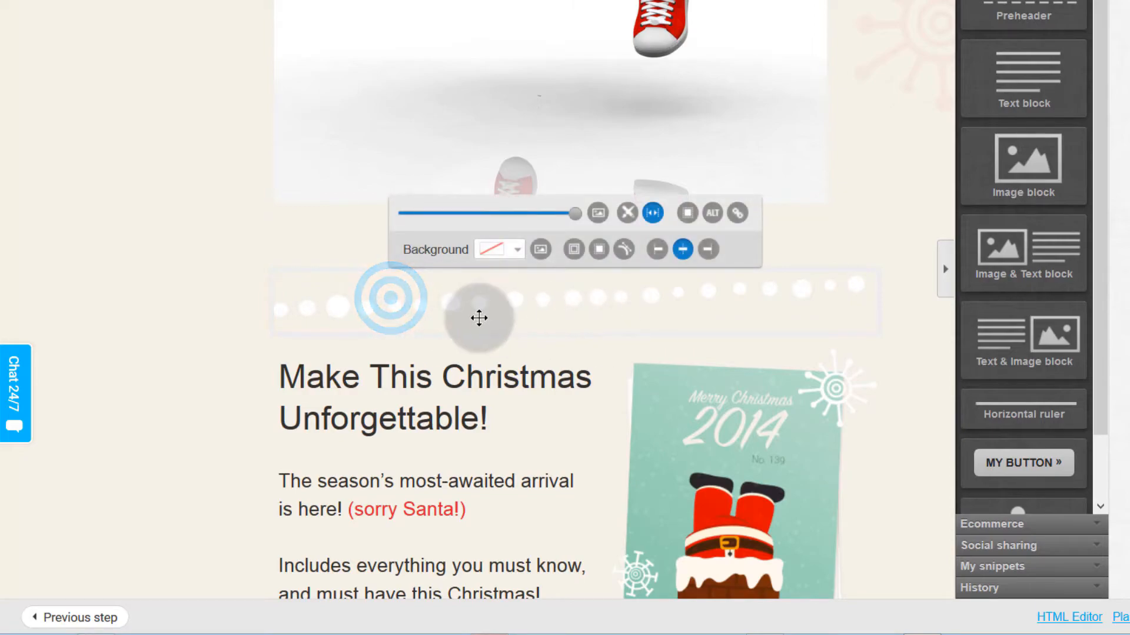
click(202, 386)
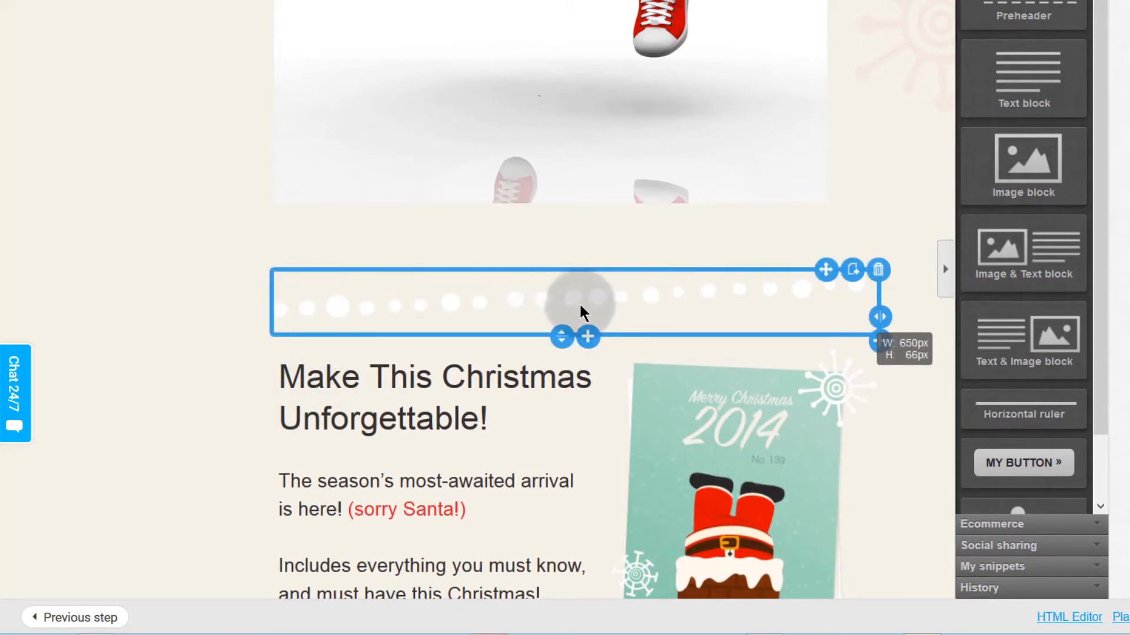
click(879, 271)
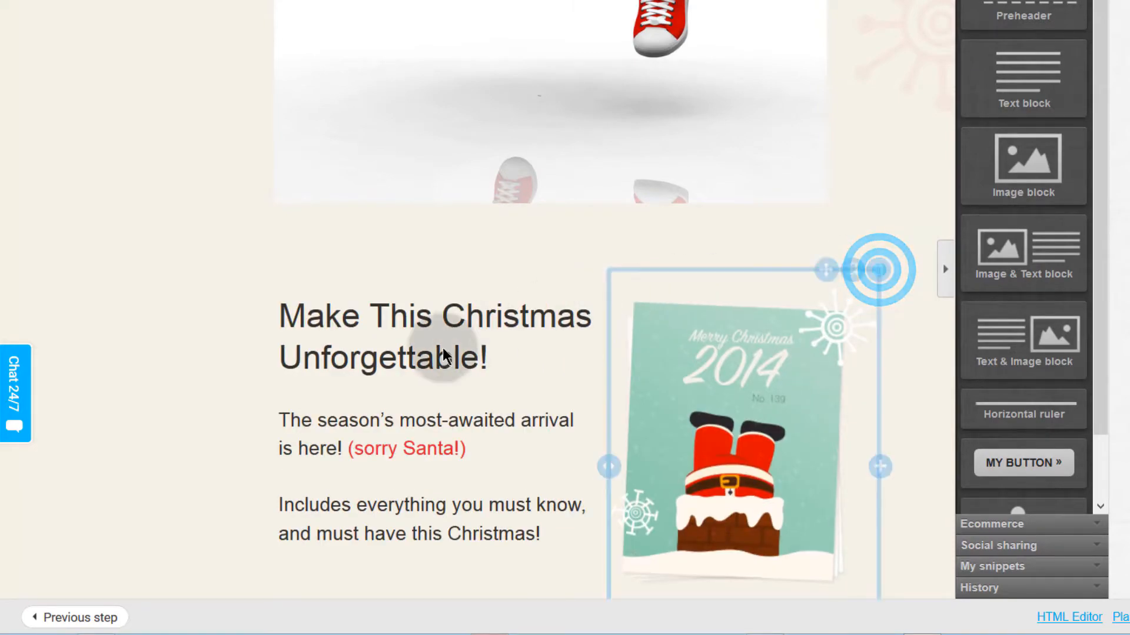
Step: Shorten the heading to 'Make Christmas Unforgettable!' and pick up the Santa card block
click(342, 322)
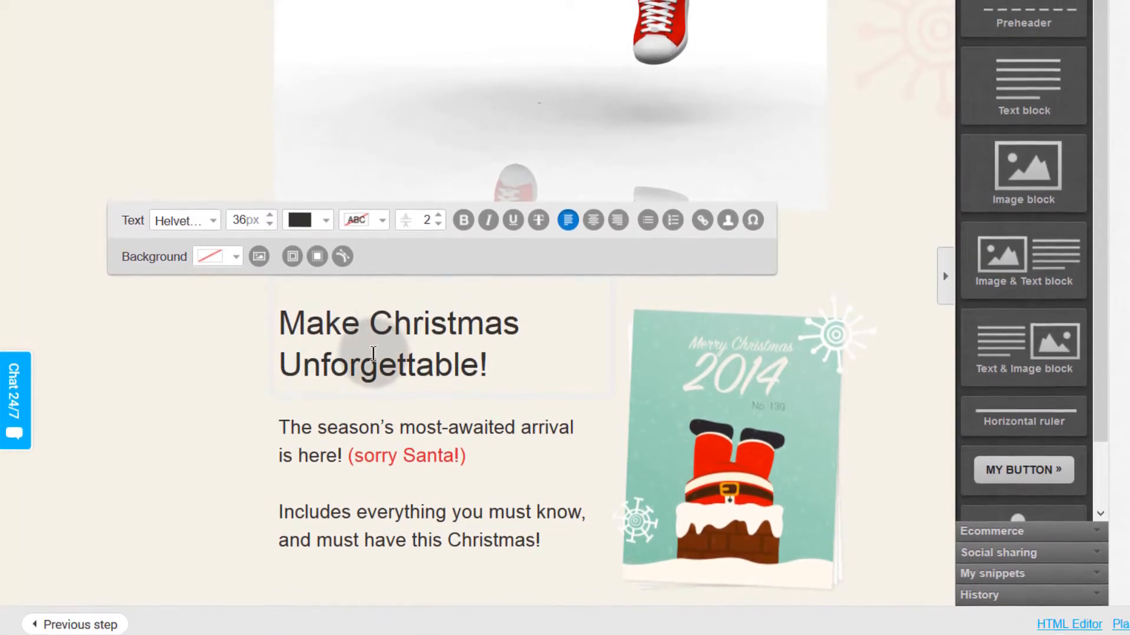
scroll(650, 403, down, 8)
scroll(562, 341, up, 5)
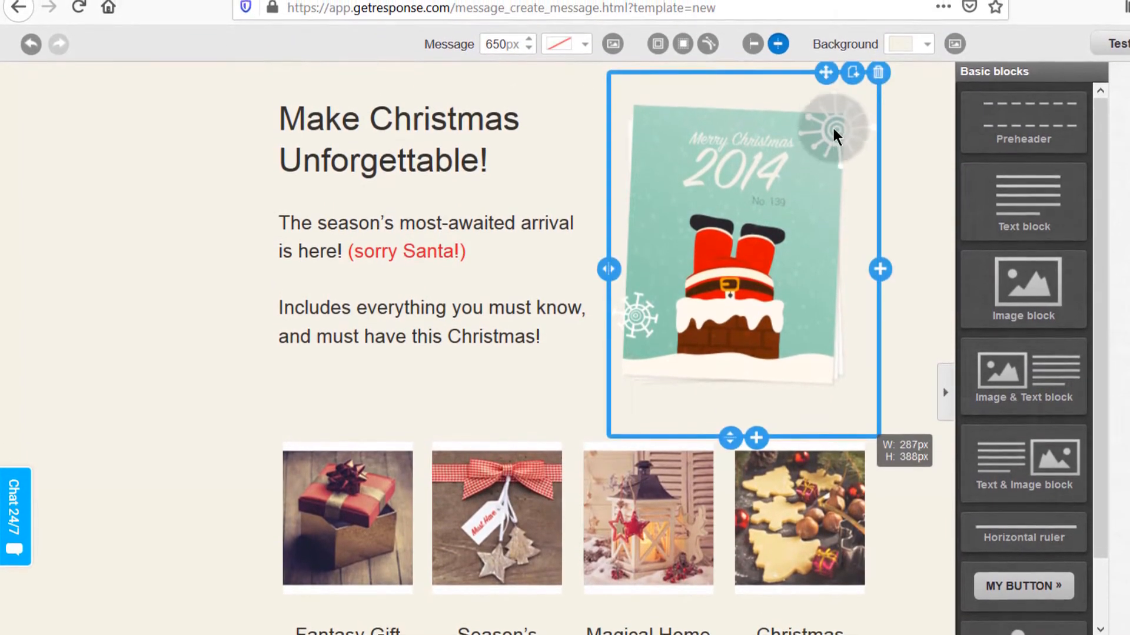
drag(824, 54, 449, 95)
Step: Place the Santa card image centred above the full-width heading
click(583, 485)
scroll(583, 482, down, 4)
scroll(560, 476, up, 9)
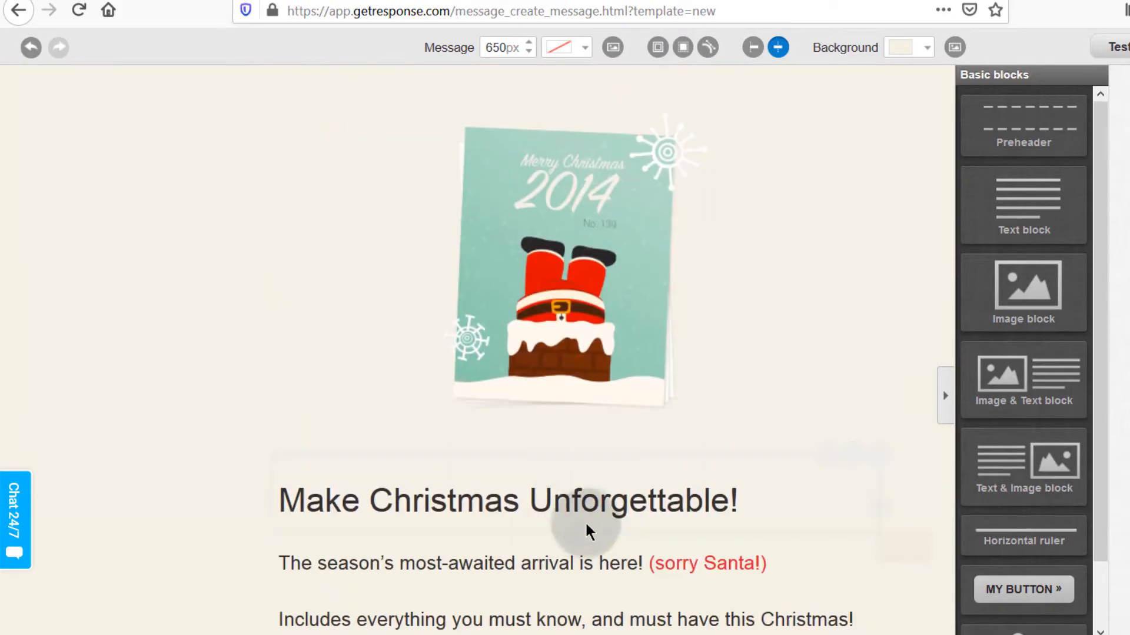
scroll(603, 490, down, 4)
scroll(602, 507, down, 5)
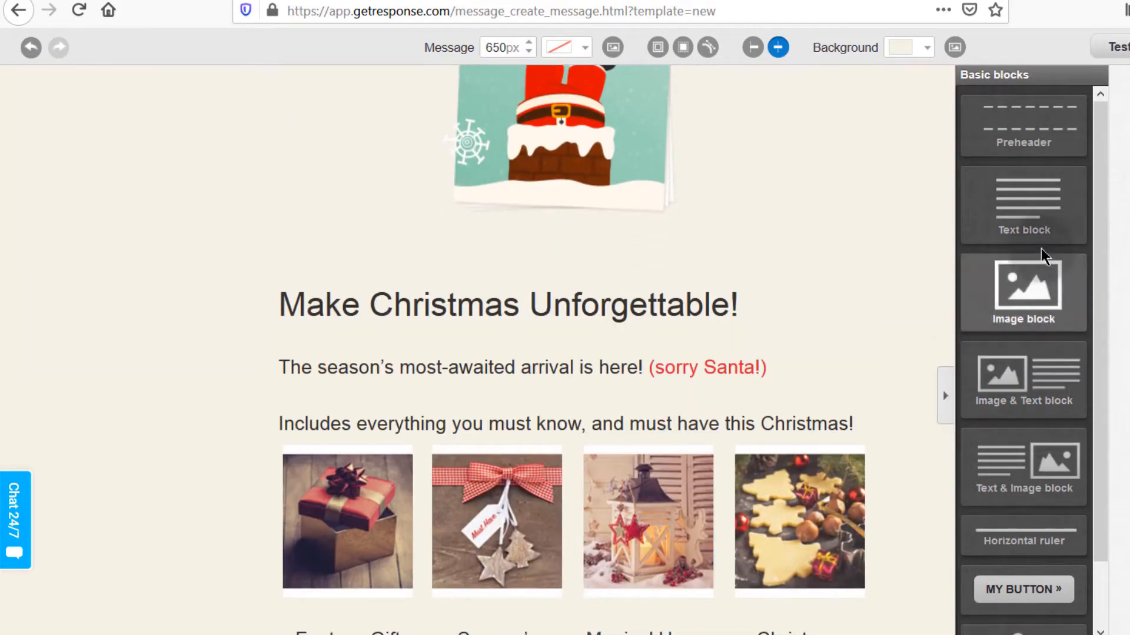
drag(1036, 392, 512, 435)
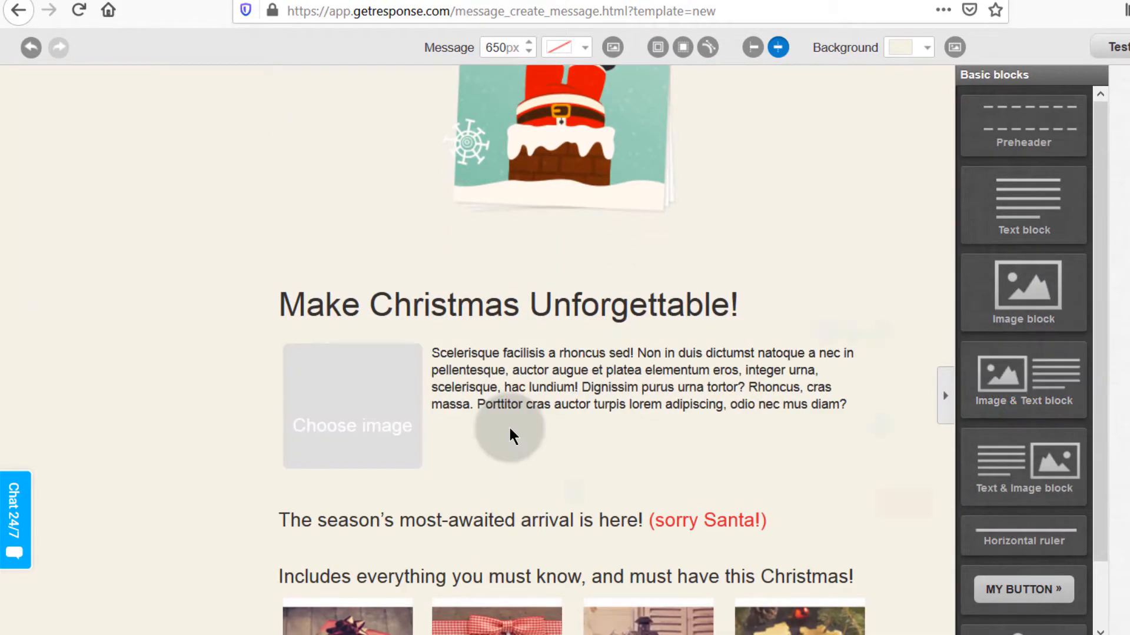
scroll(870, 618, down, 7)
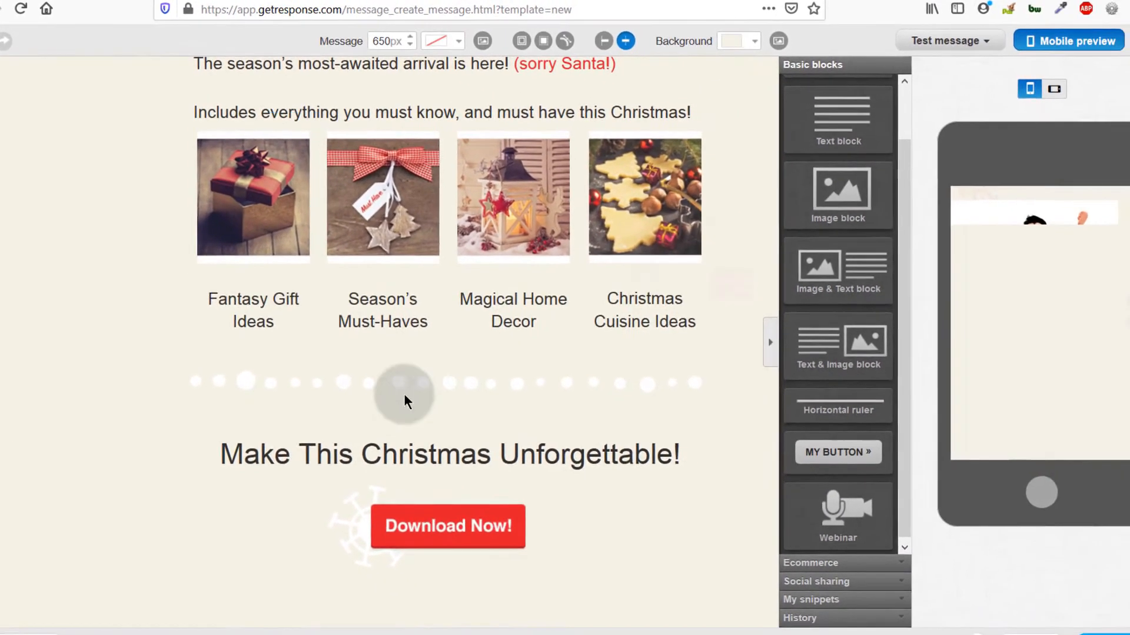
Step: Review the Save as options without saving, then continue to the Recipients step
click(979, 622)
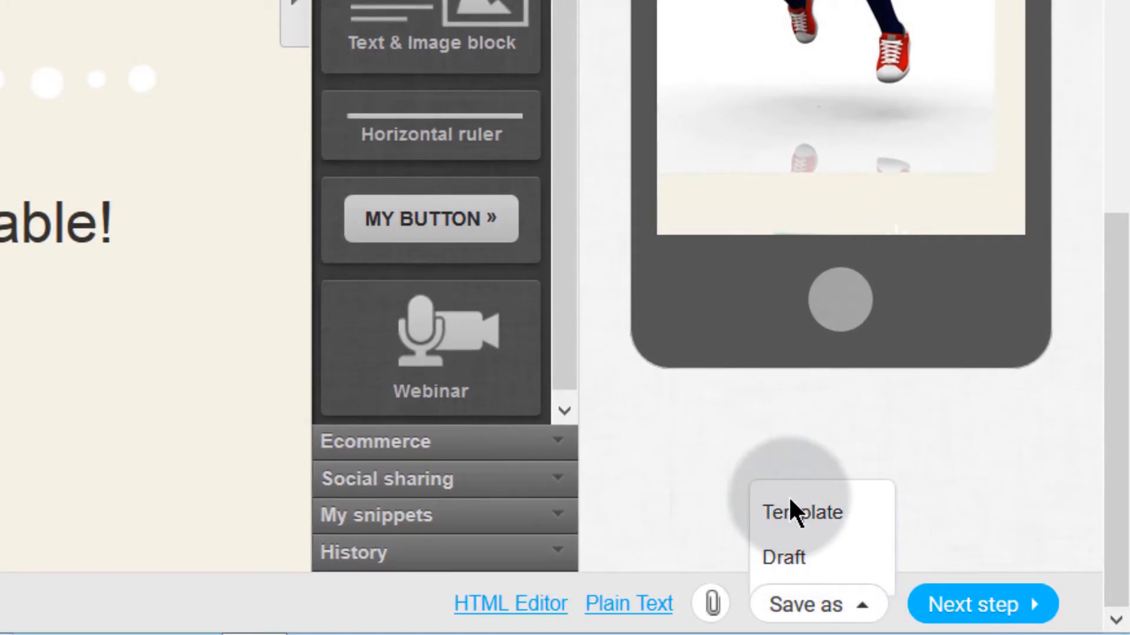
click(937, 522)
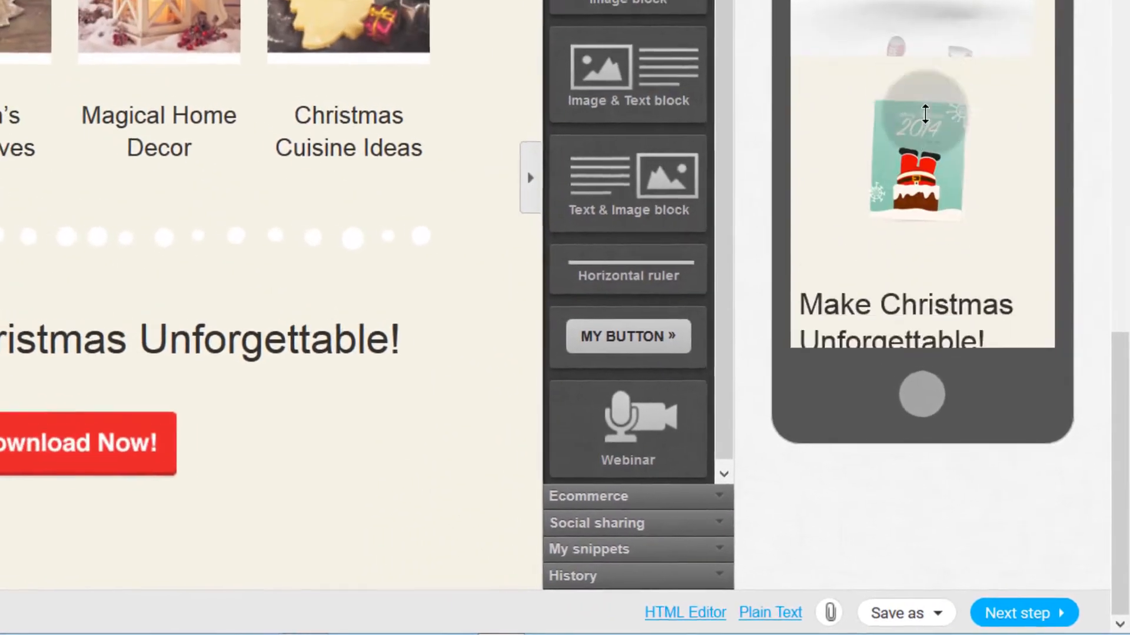
scroll(948, 174, down, 5)
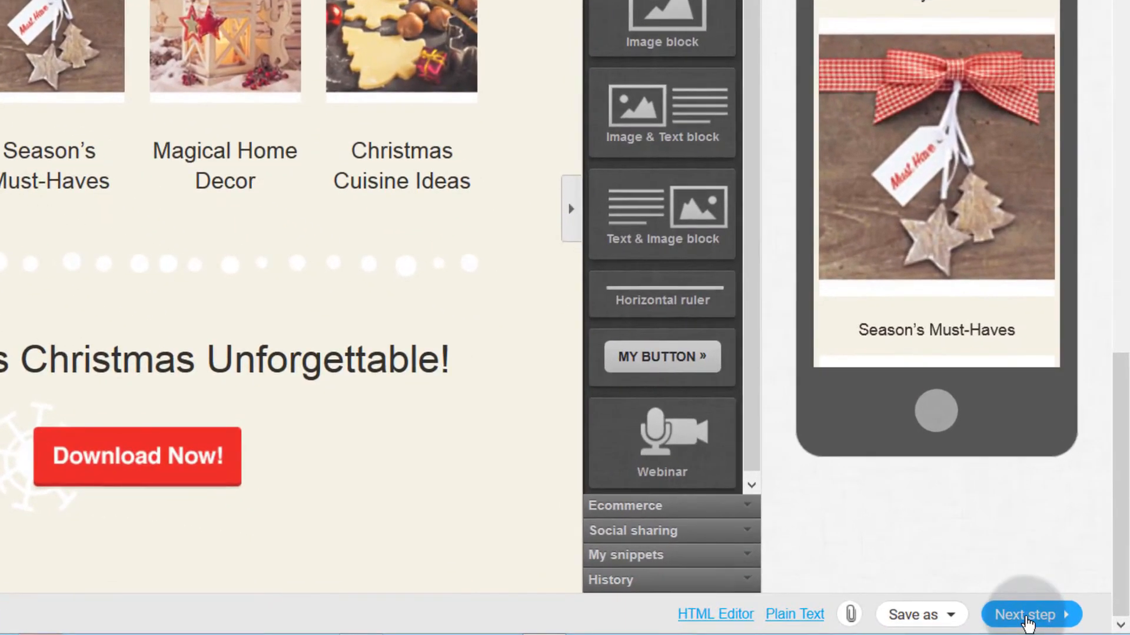
click(1050, 620)
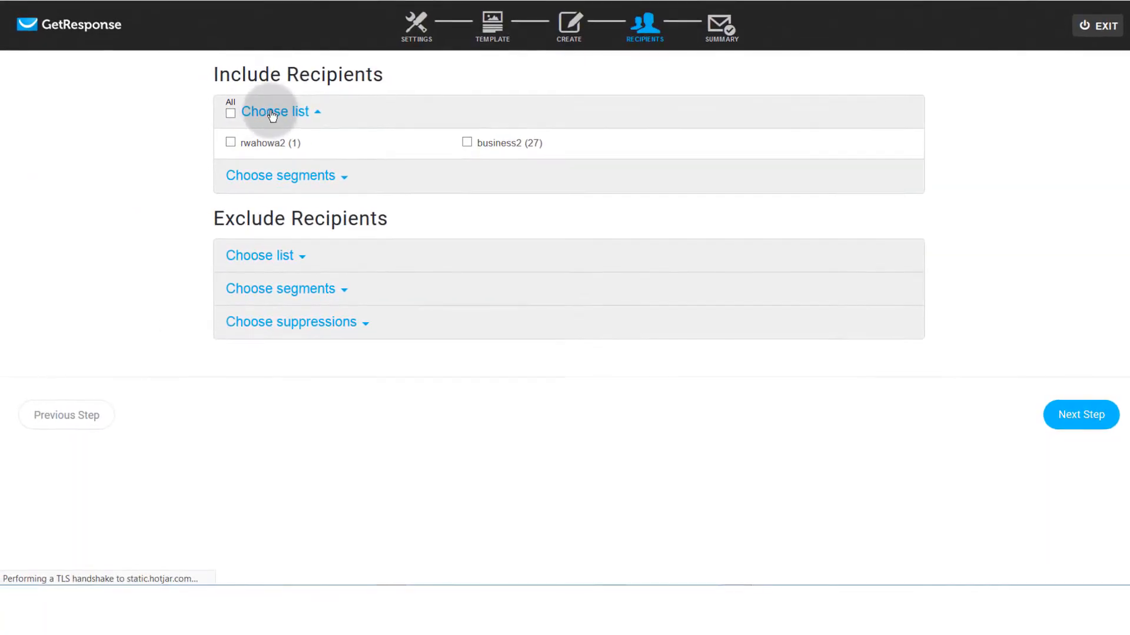
Step: Include only the one-contact rwahowa2 list as recipients
click(230, 143)
click(230, 113)
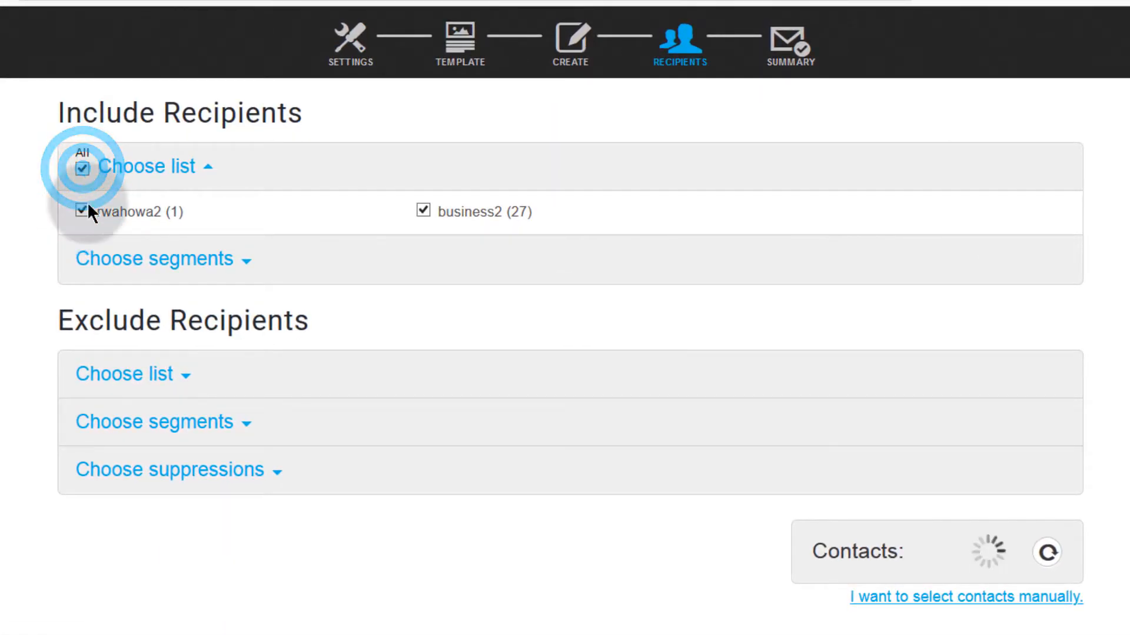
click(83, 210)
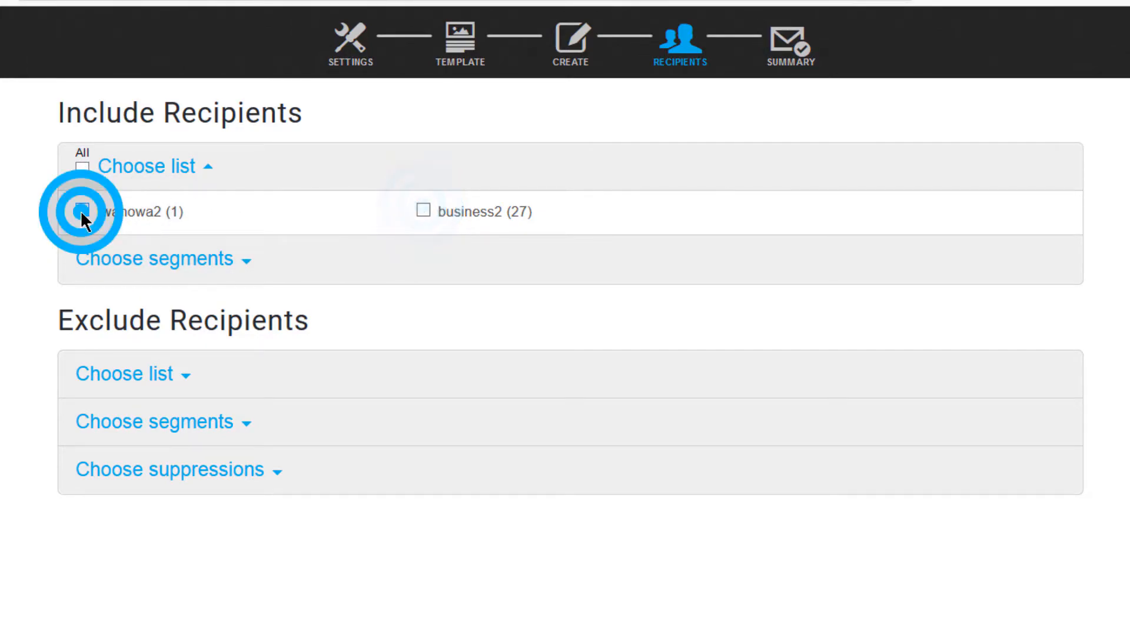
click(250, 259)
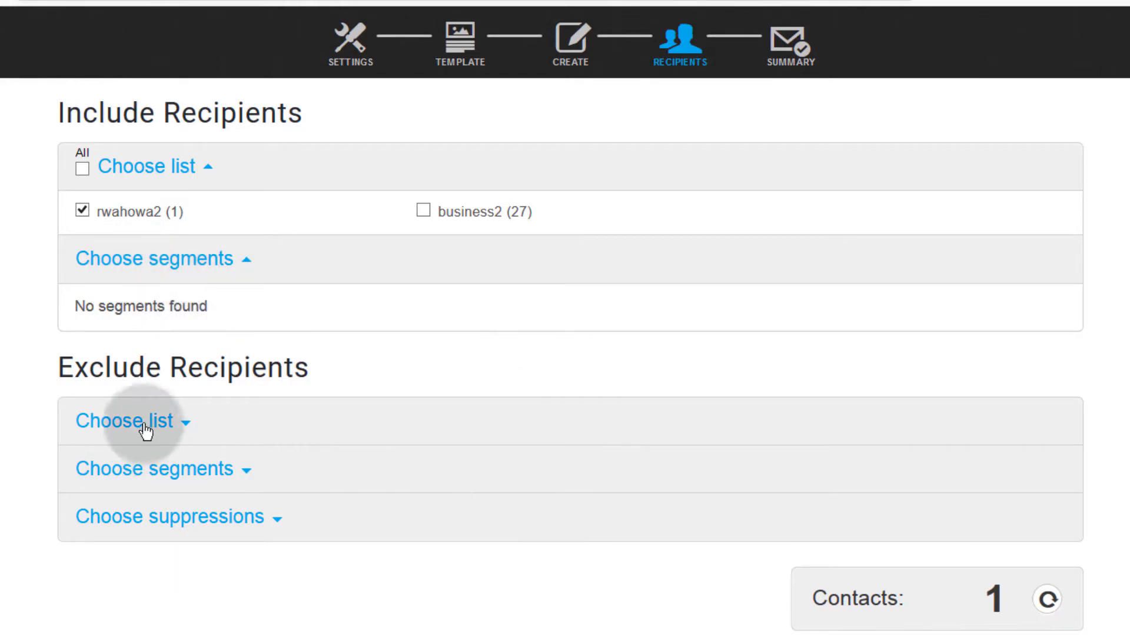
Step: Check exclusion lists, segments and suppressions, leaving none, and continue to Summary
click(183, 420)
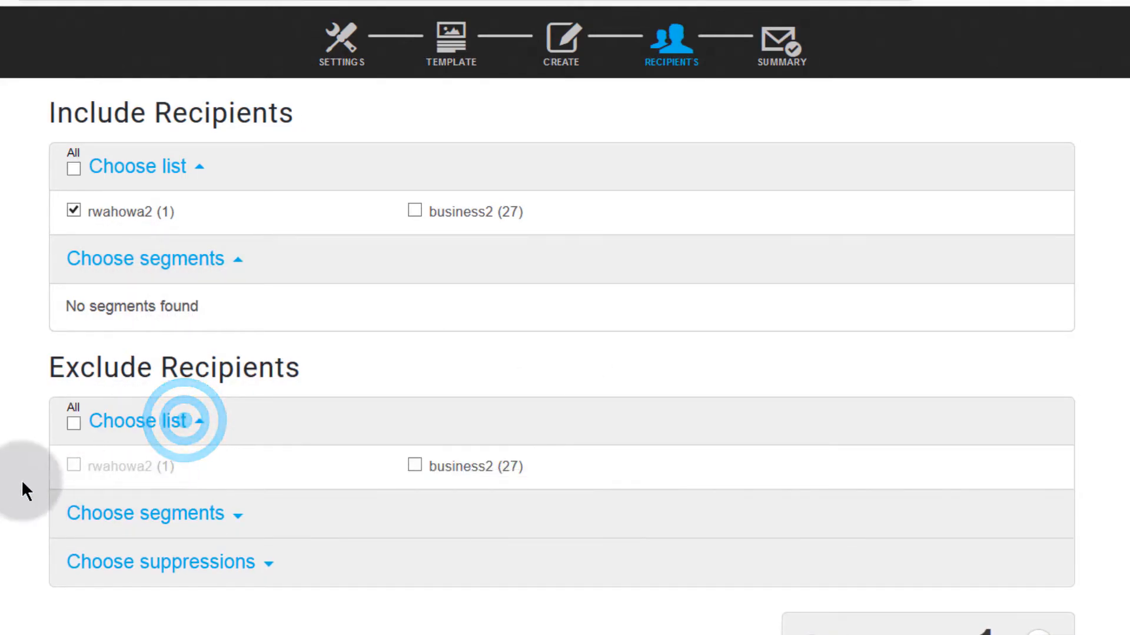
scroll(426, 533, down, 1)
click(129, 490)
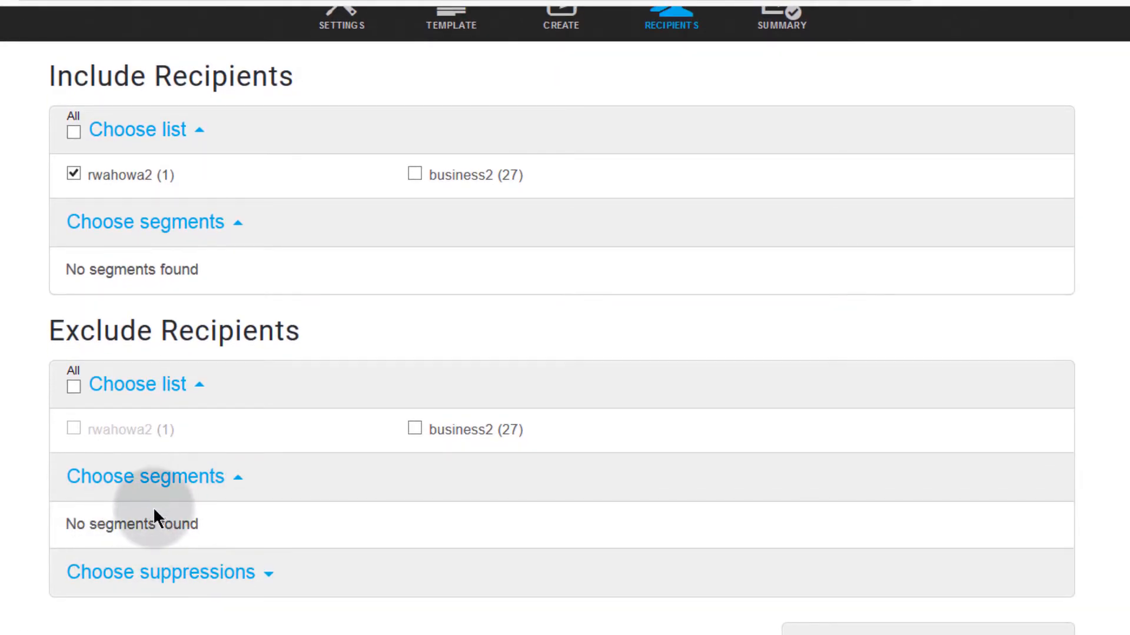
click(271, 572)
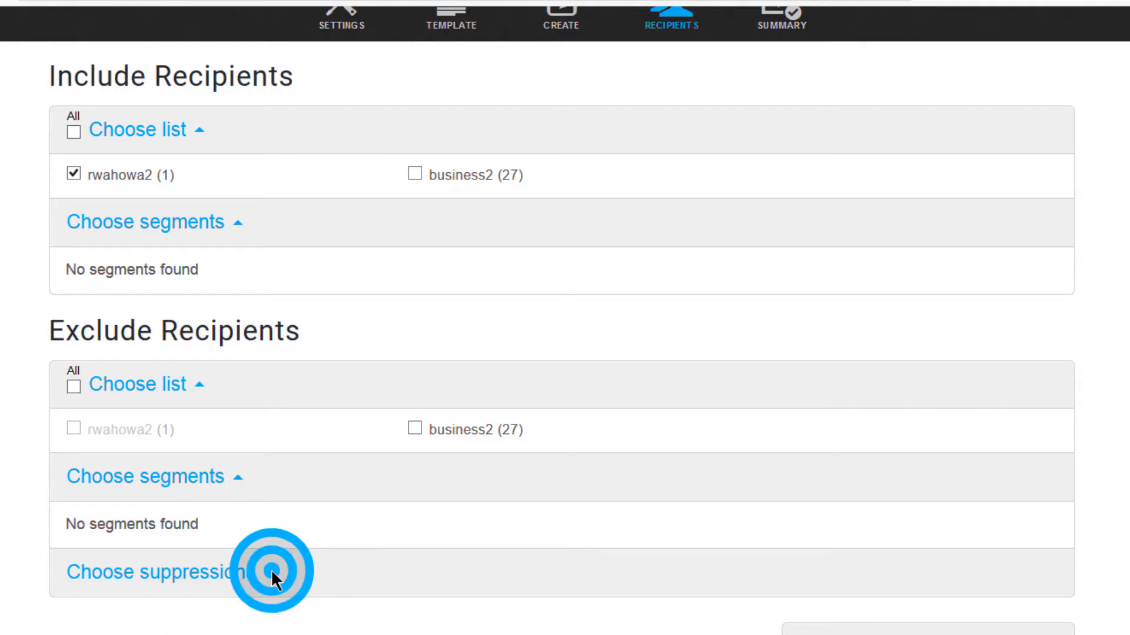
scroll(154, 566, down, 3)
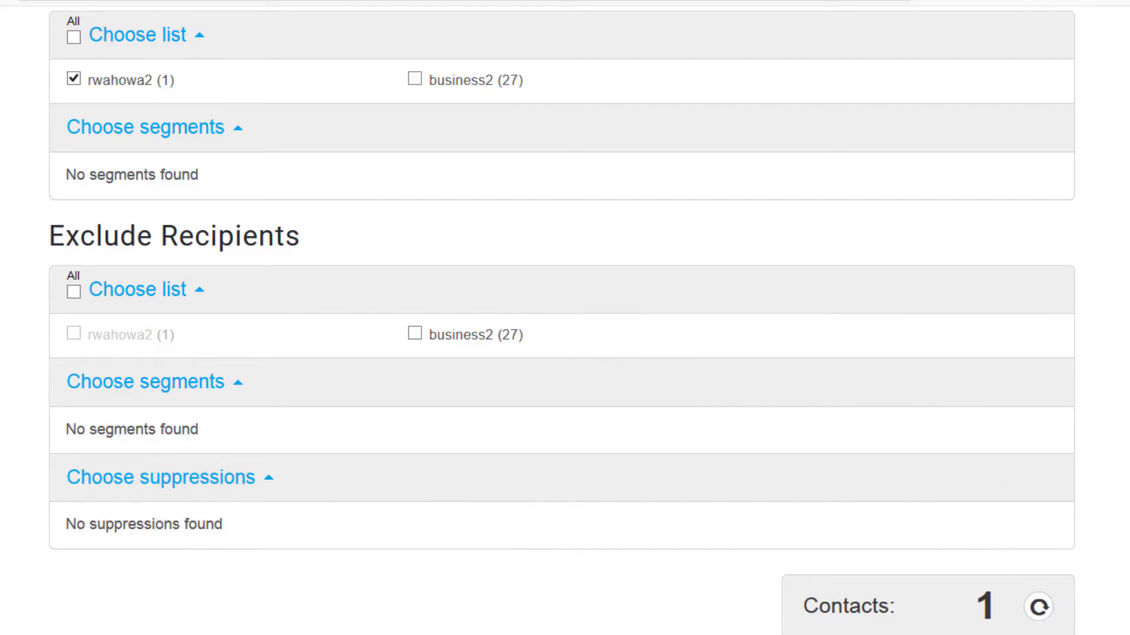
scroll(564, 318, up, 2)
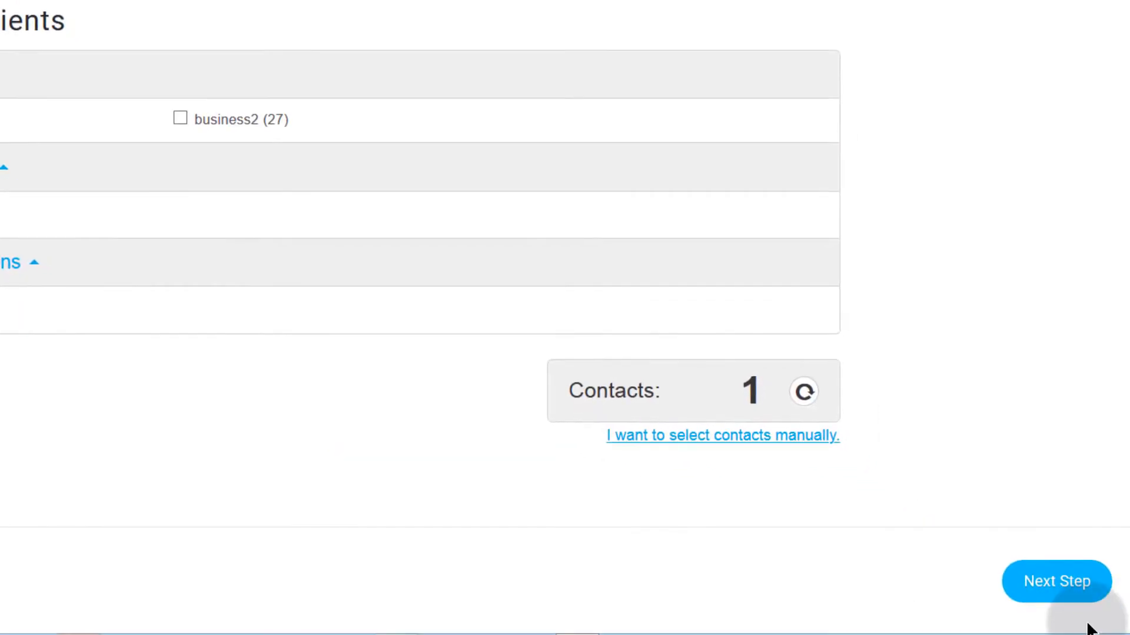
click(1067, 581)
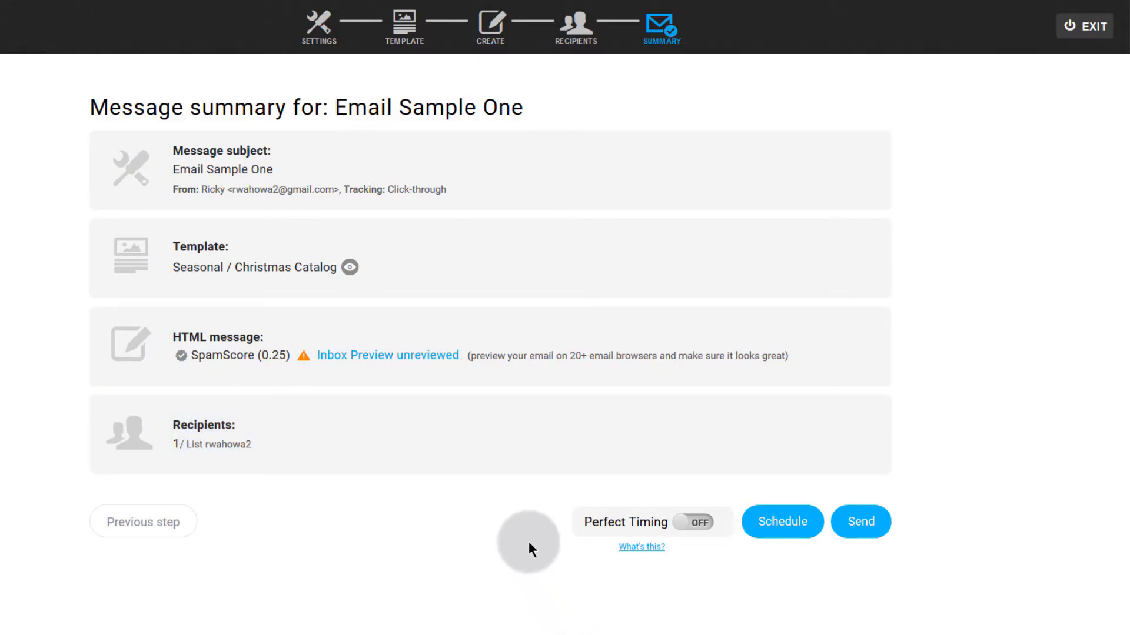
Step: Leave Perfect Timing off and bring up the Schedule message delivery form
click(704, 523)
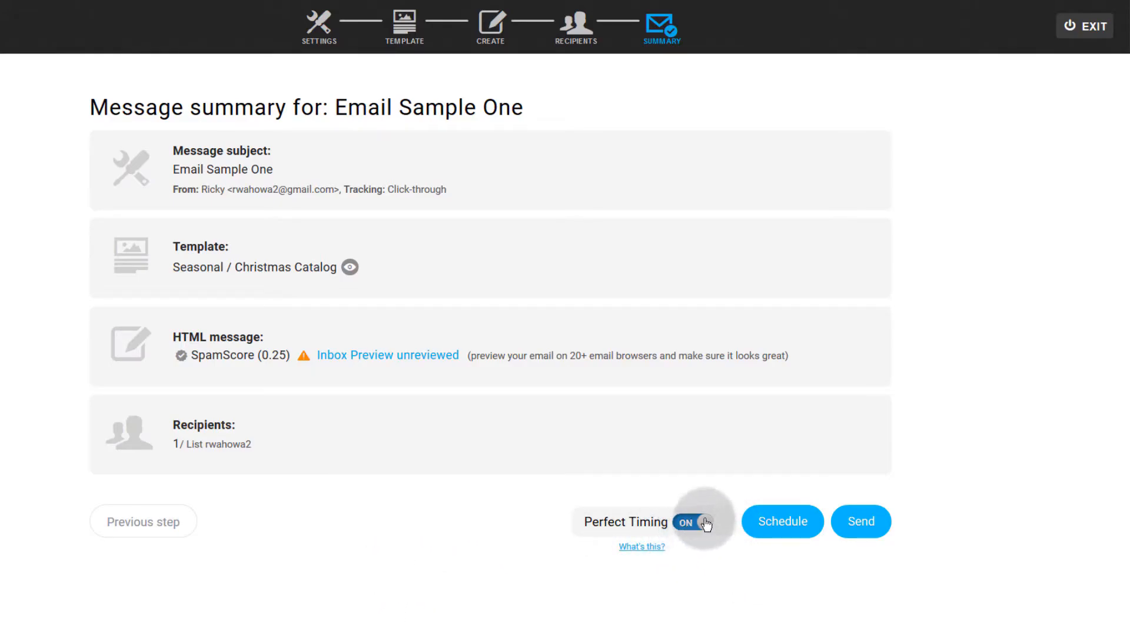
click(685, 523)
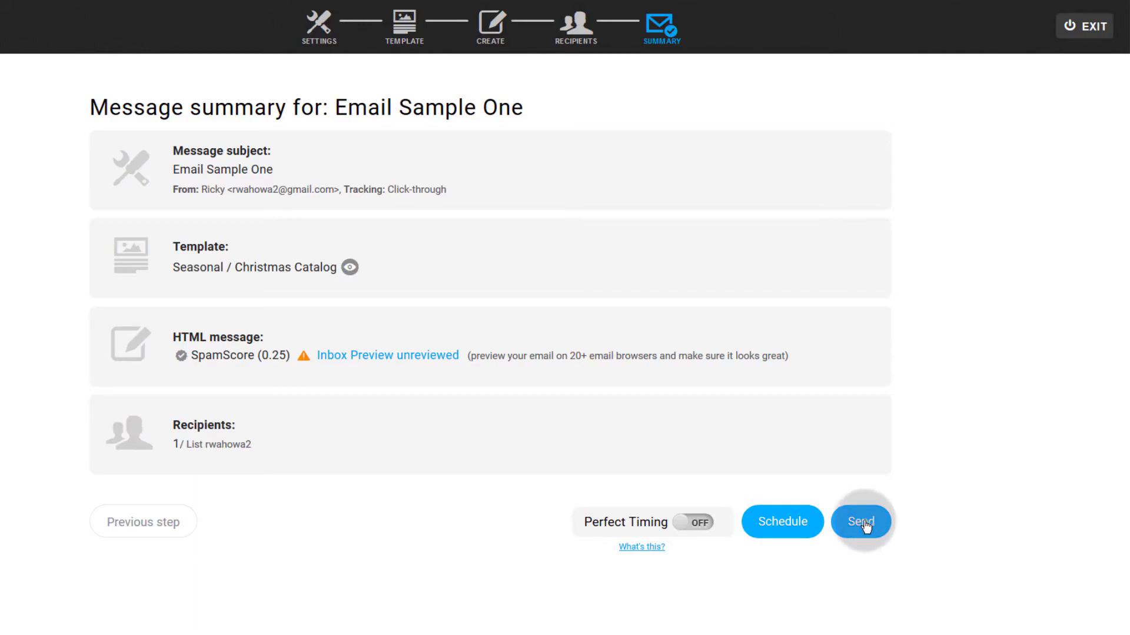
click(784, 532)
Step: Try moving the 2019-12-07 delivery time to hour 10 in the date and time picker
scroll(486, 506, down, 2)
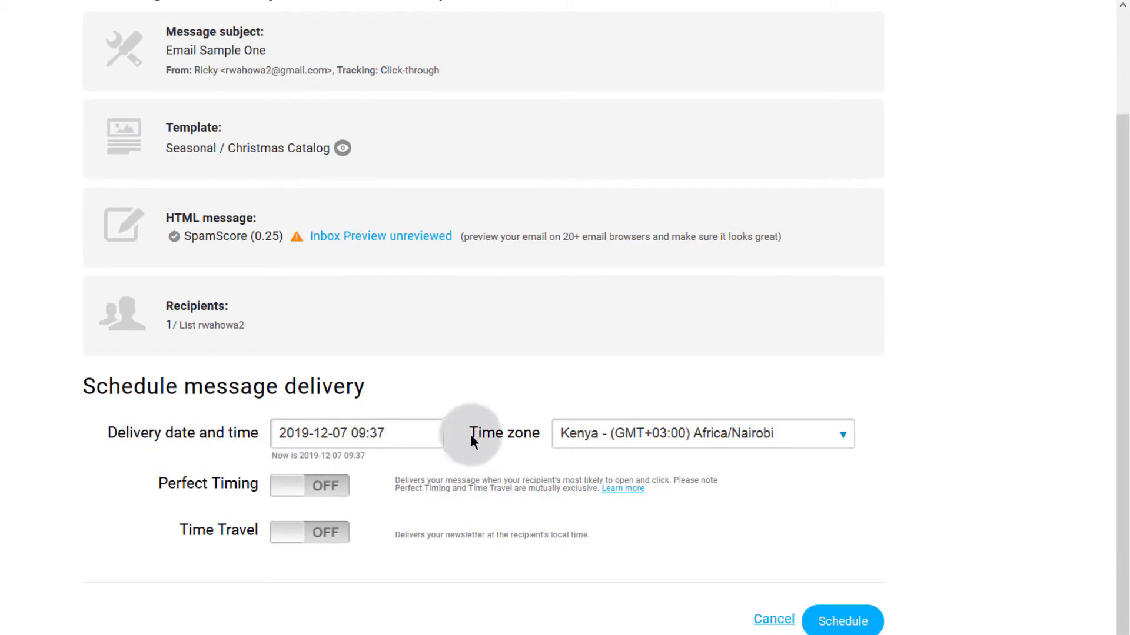
click(389, 434)
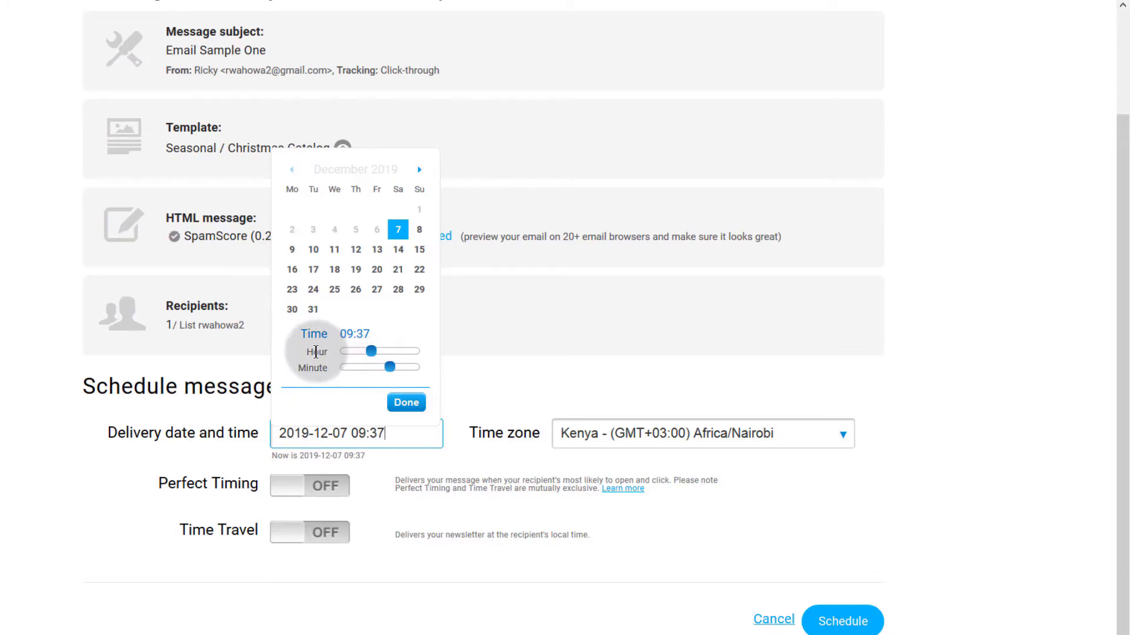
drag(371, 351, 377, 351)
click(404, 466)
click(399, 435)
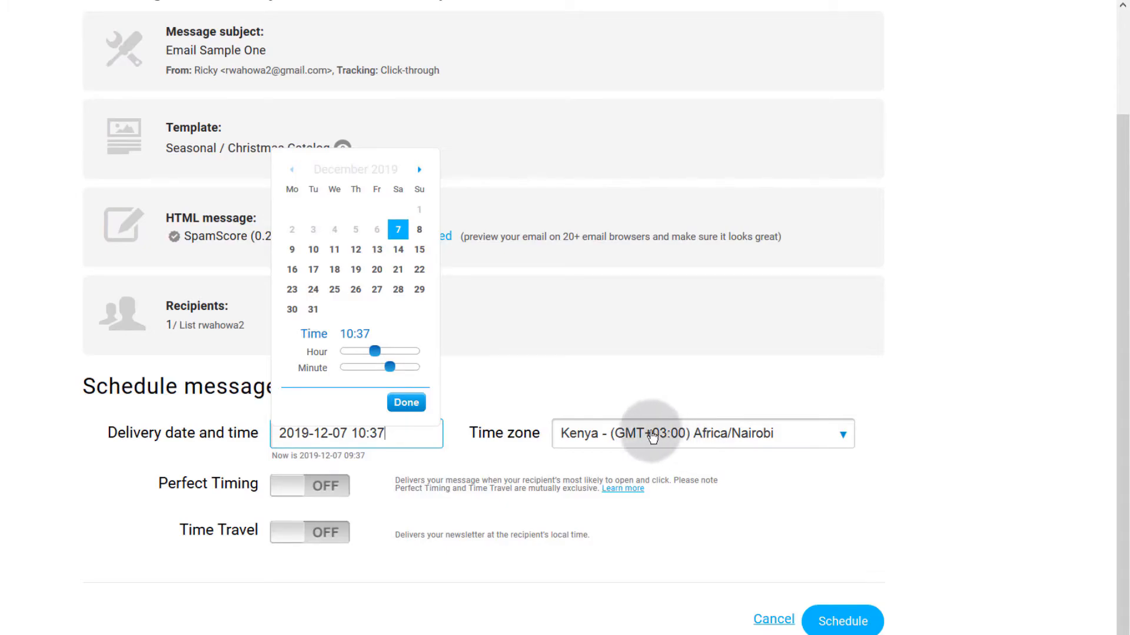
click(144, 563)
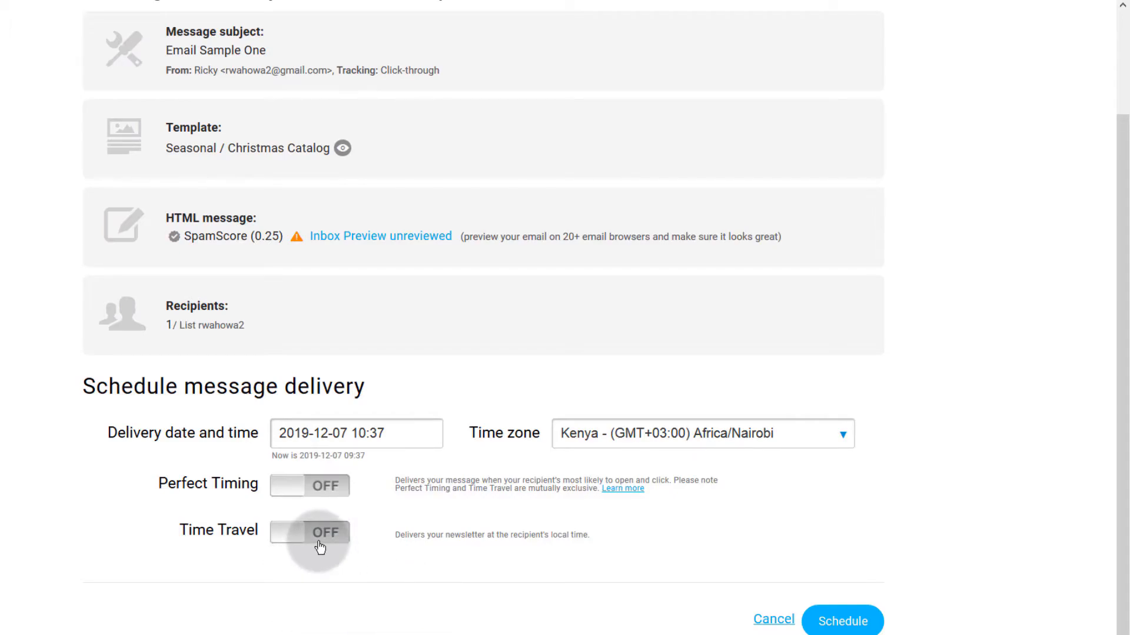
Step: Cancel the scheduled delivery and send Email Sample One immediately
scroll(913, 611, down, 1)
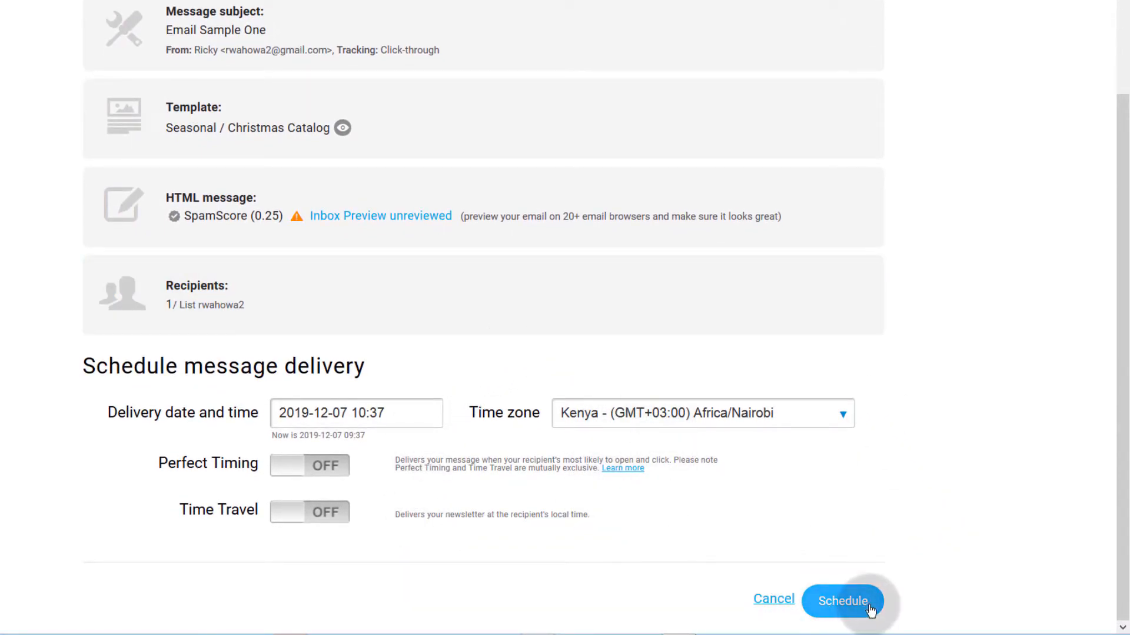
click(776, 600)
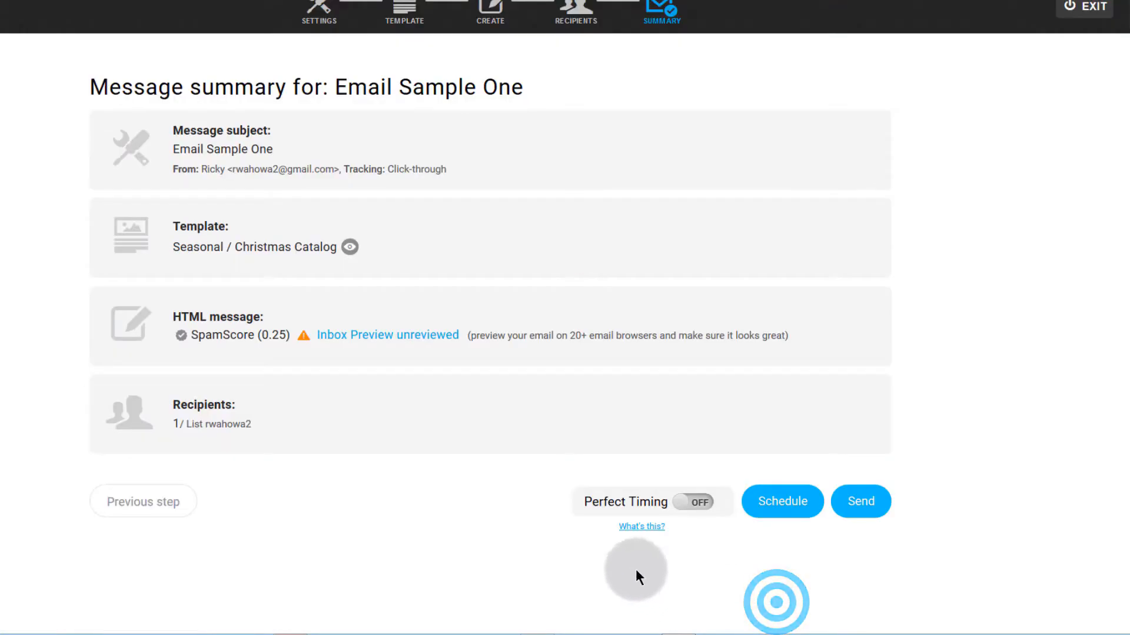
click(864, 503)
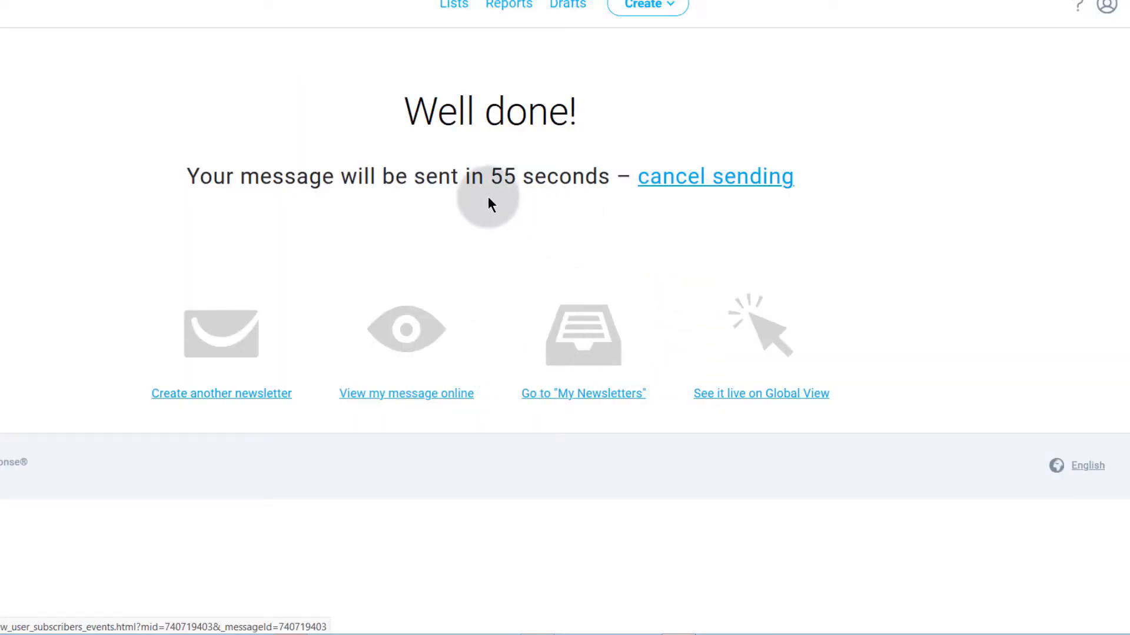
Step: Highlight the remaining seconds in the sending countdown
drag(491, 176, 603, 178)
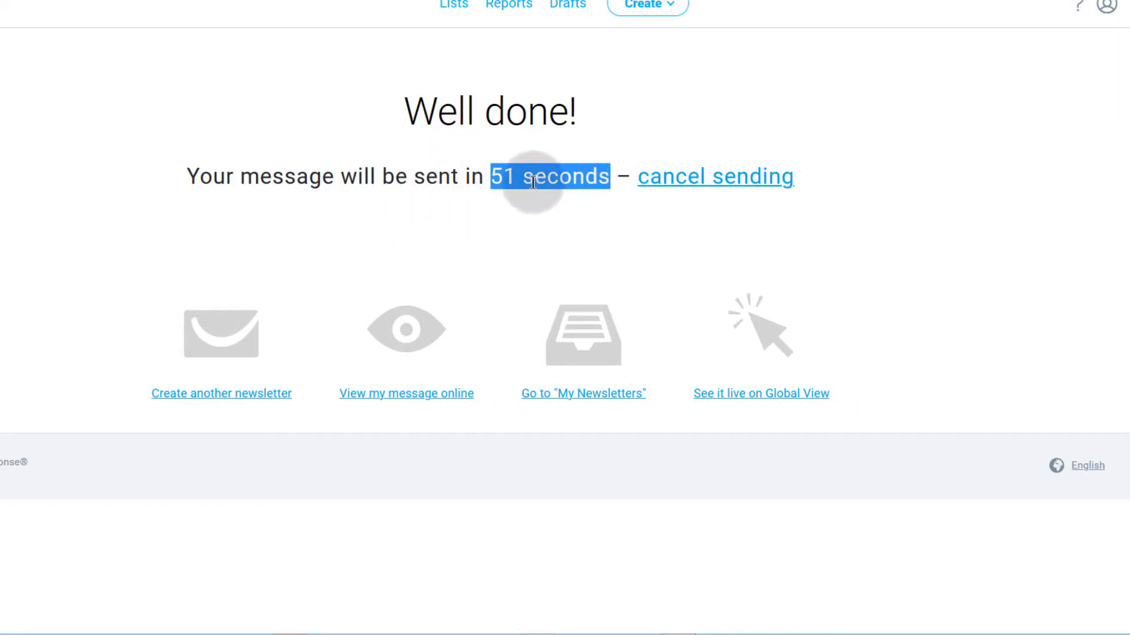
click(910, 217)
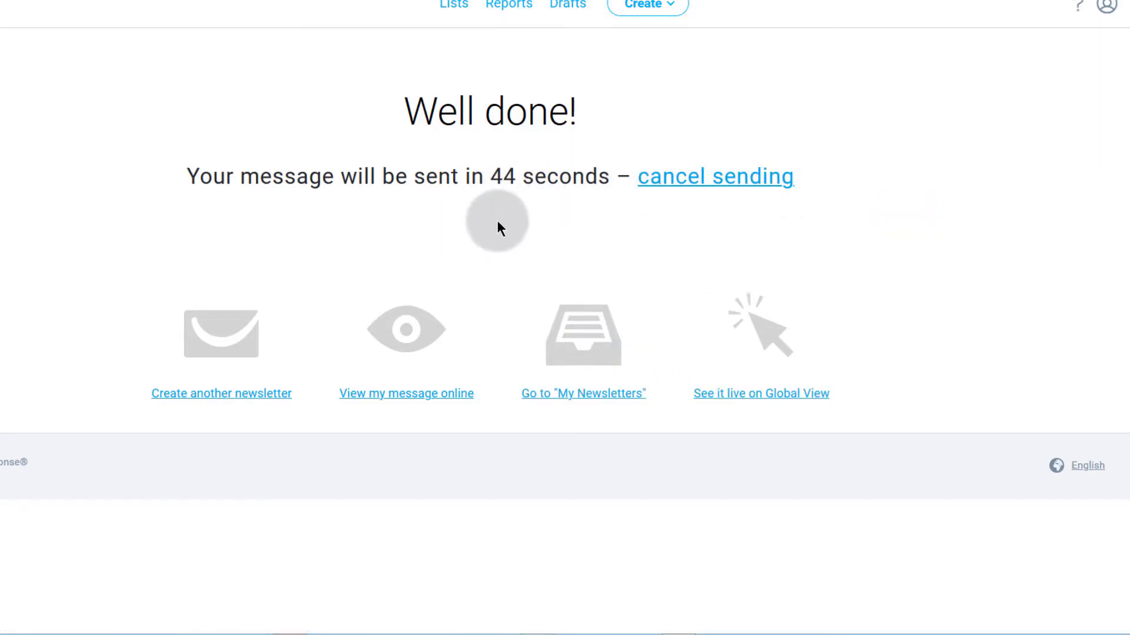
drag(491, 176, 609, 176)
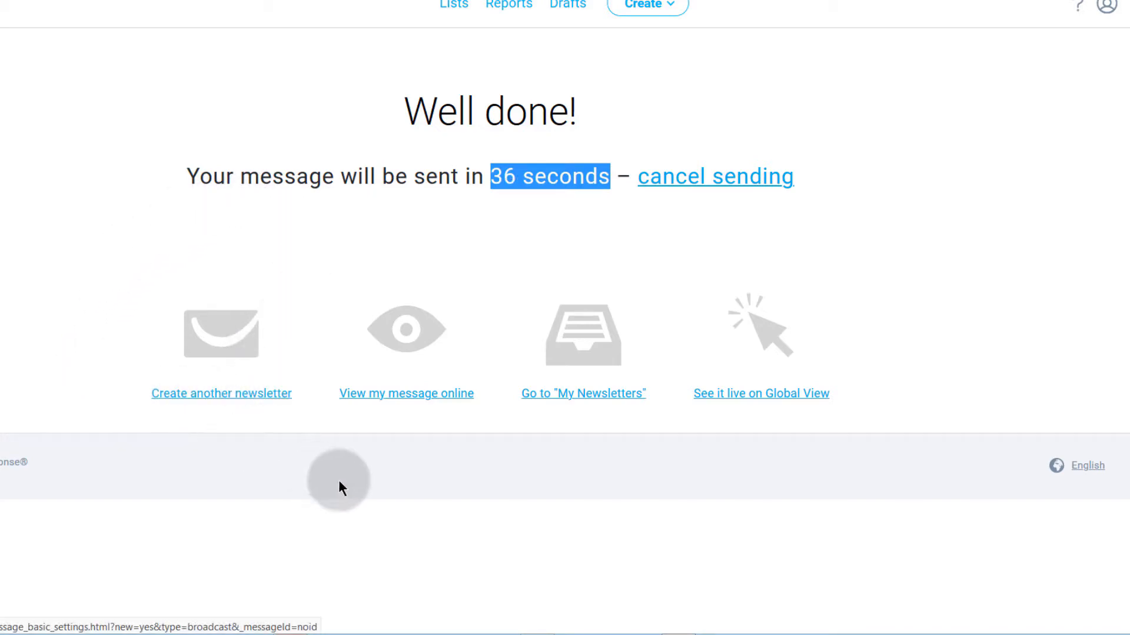
Step: Open 'View my message online' in a new tab, then cancel sending before the countdown ends
right_click(399, 396)
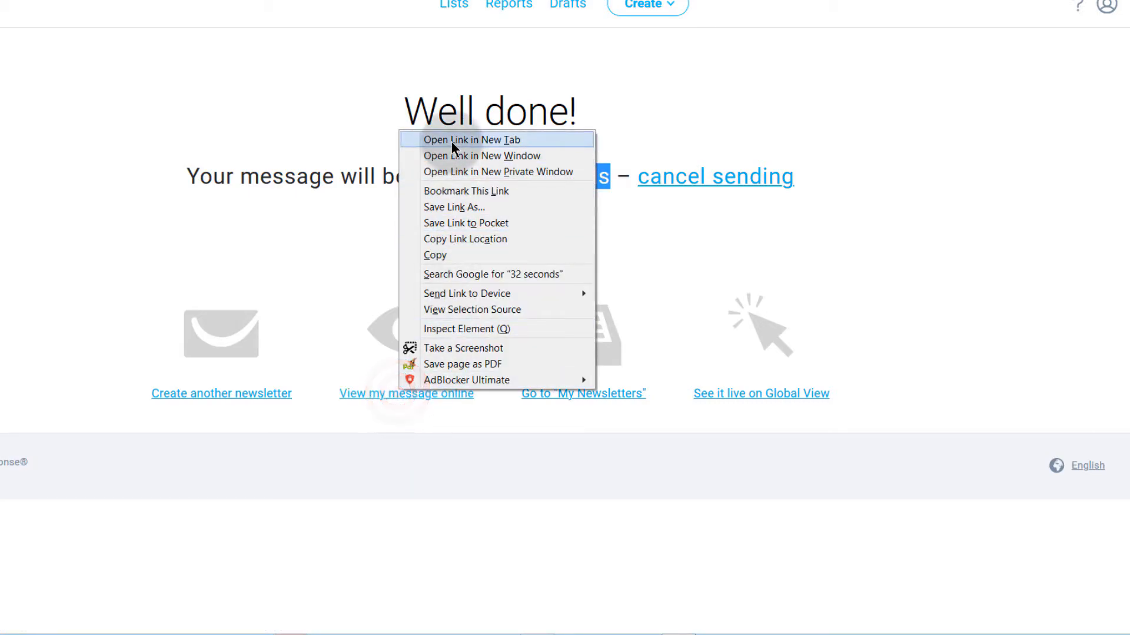
click(450, 140)
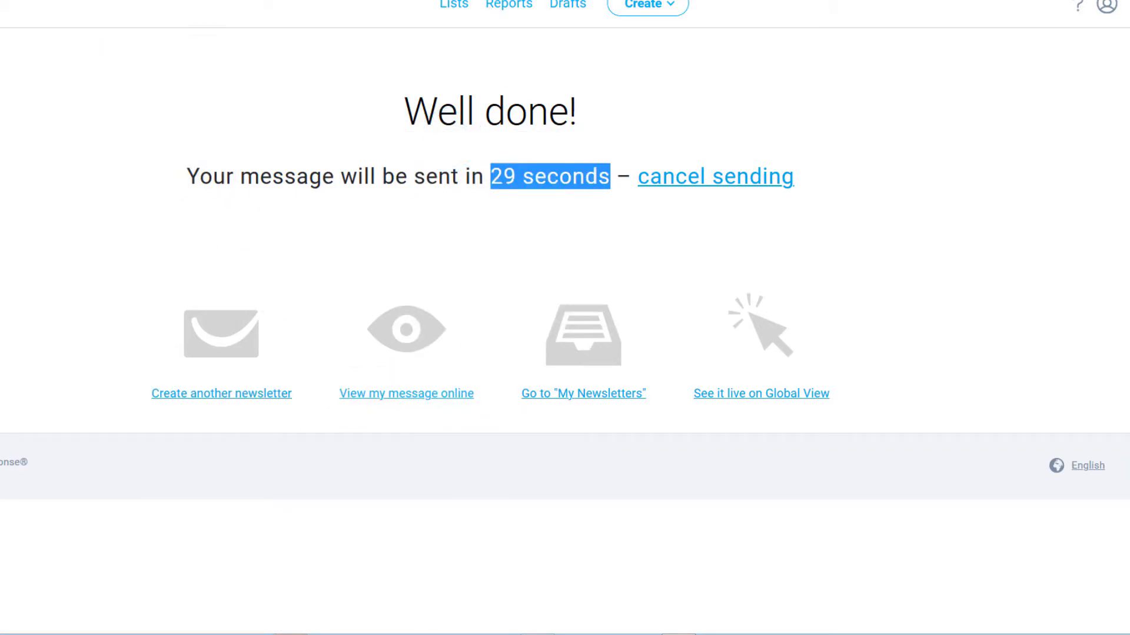
click(402, 455)
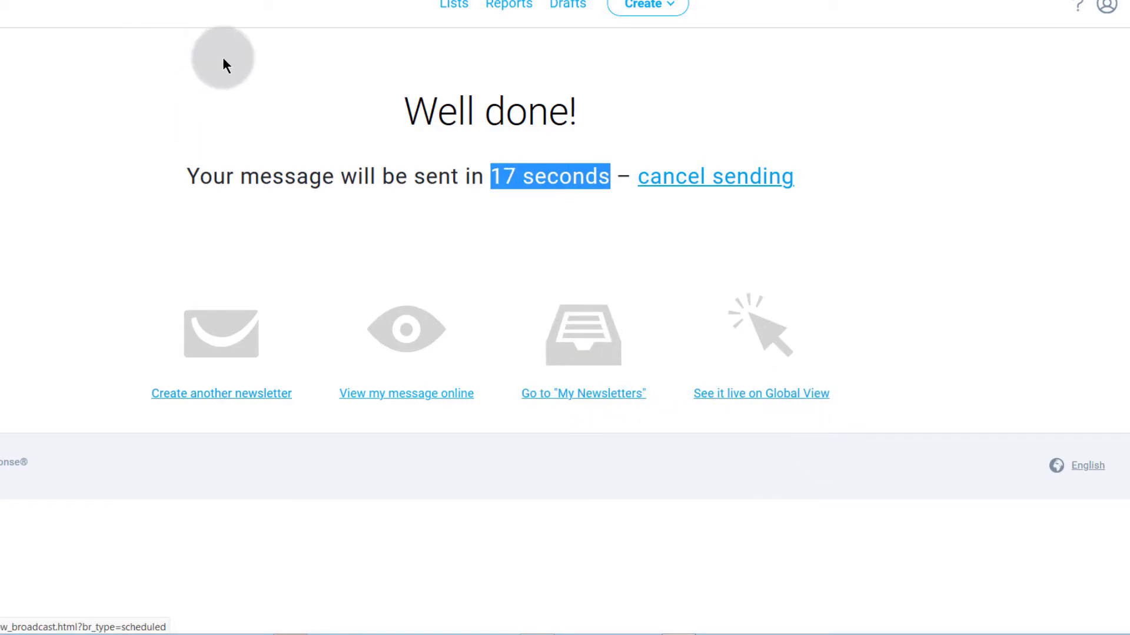
click(700, 176)
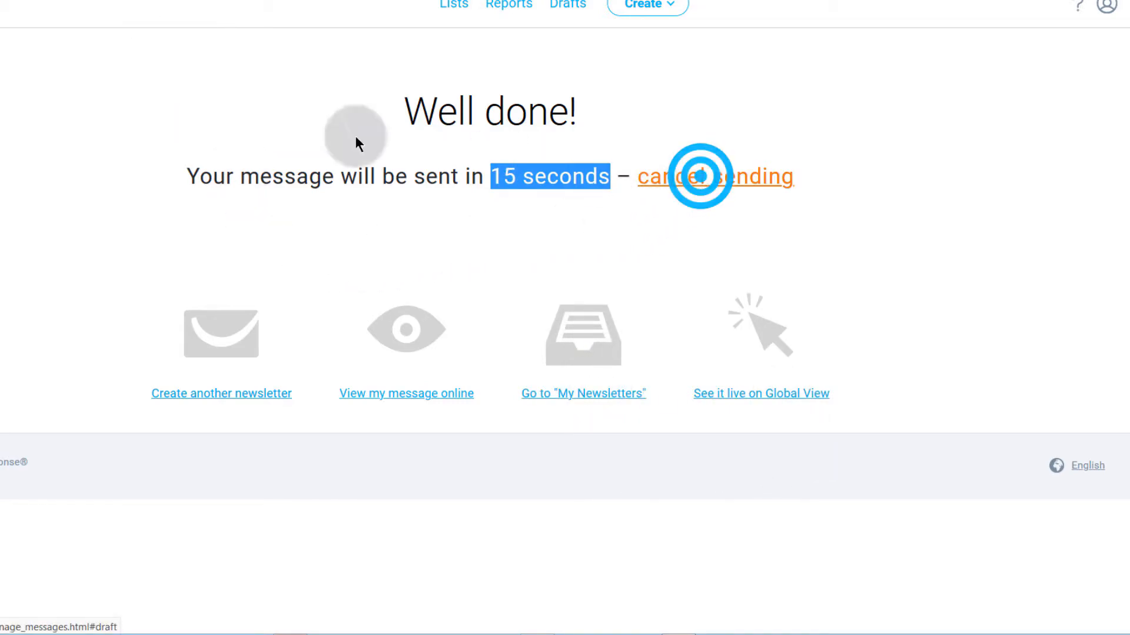
Step: Go to My Newsletters, open Drafts, and check the Email Sample One row's ⋮ actions menu
click(580, 332)
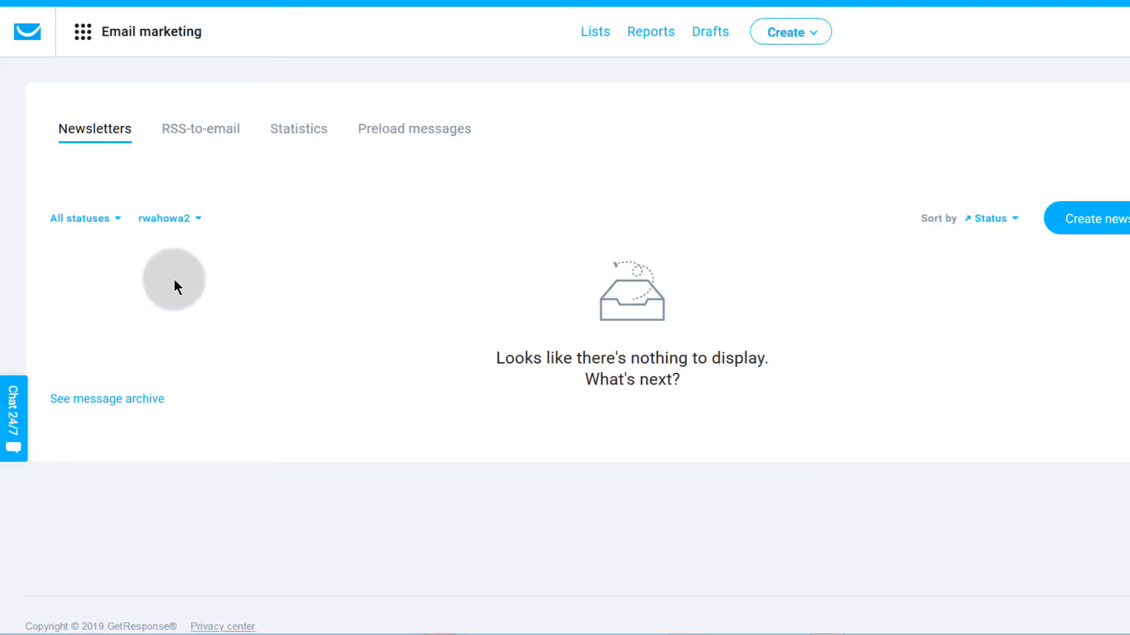
click(710, 32)
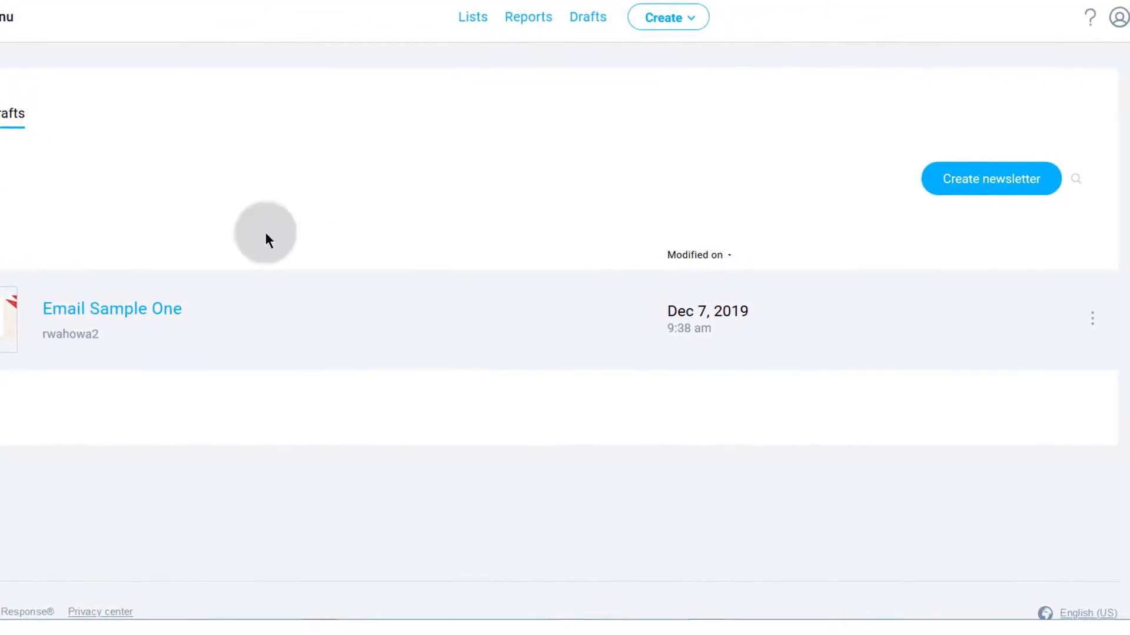
click(1059, 318)
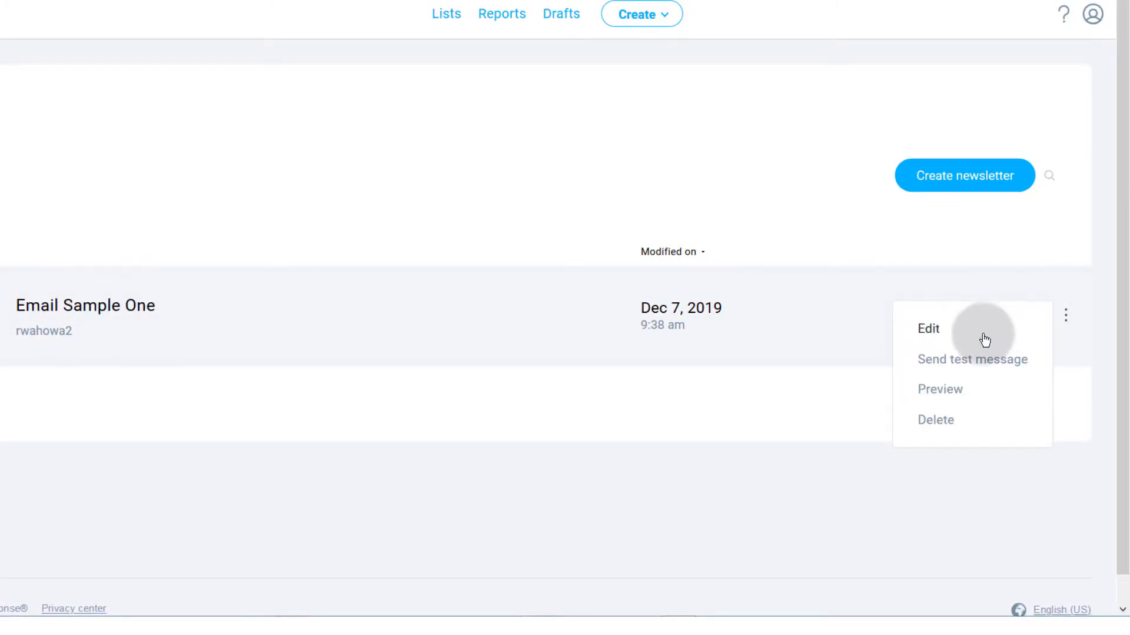
click(951, 454)
click(1067, 316)
click(1065, 316)
click(1067, 320)
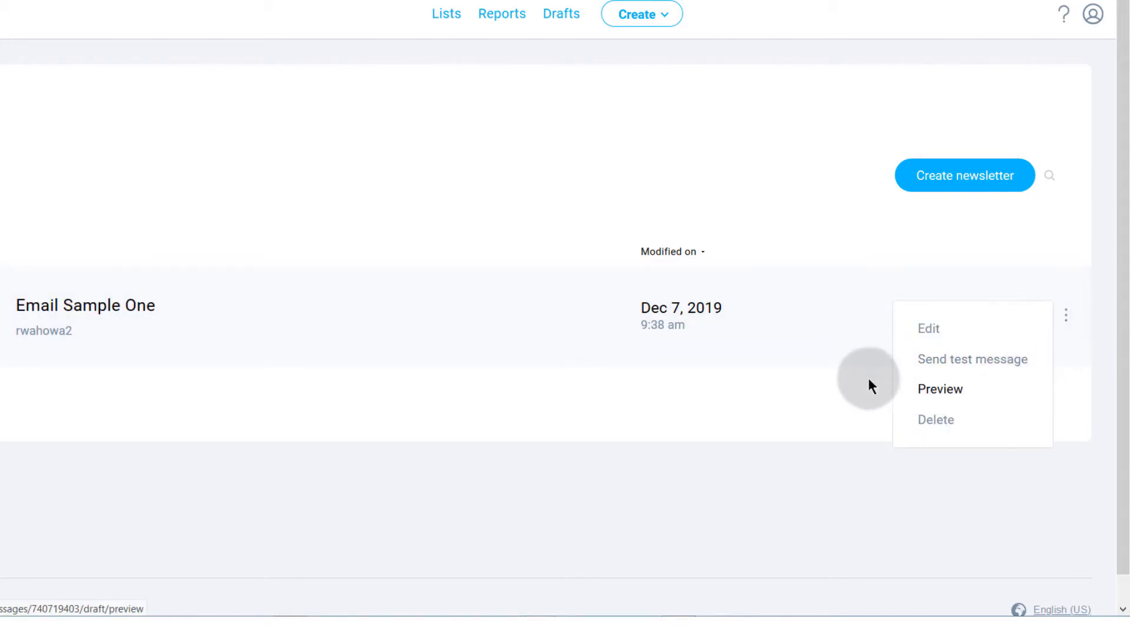
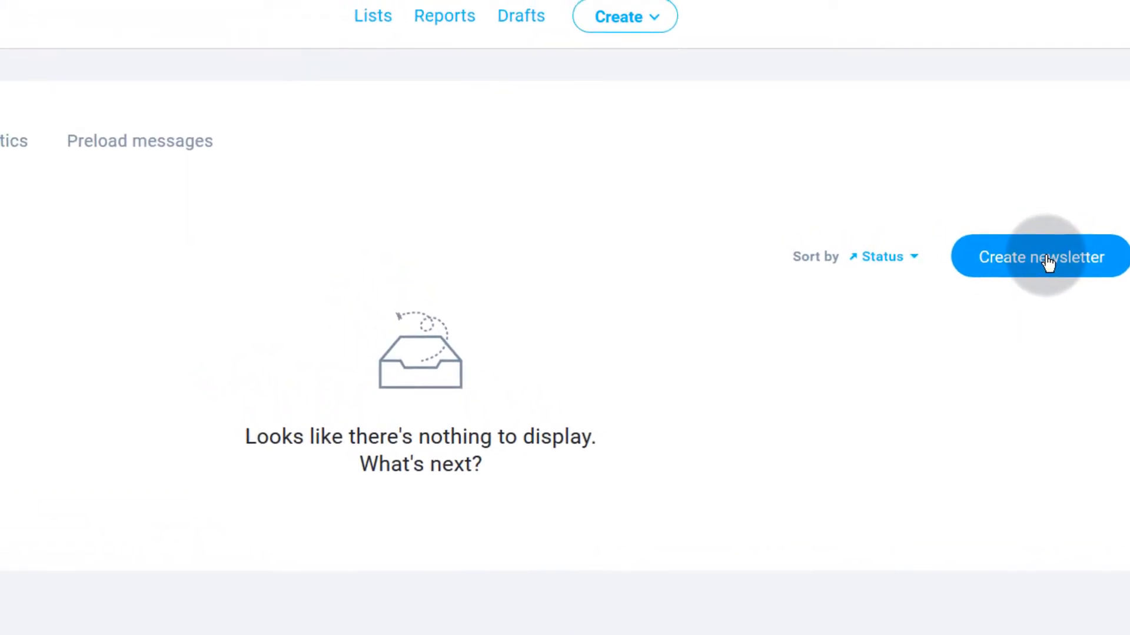
Step: Go to Email marketing from the Apps menu and start creating a new newsletter
click(681, 49)
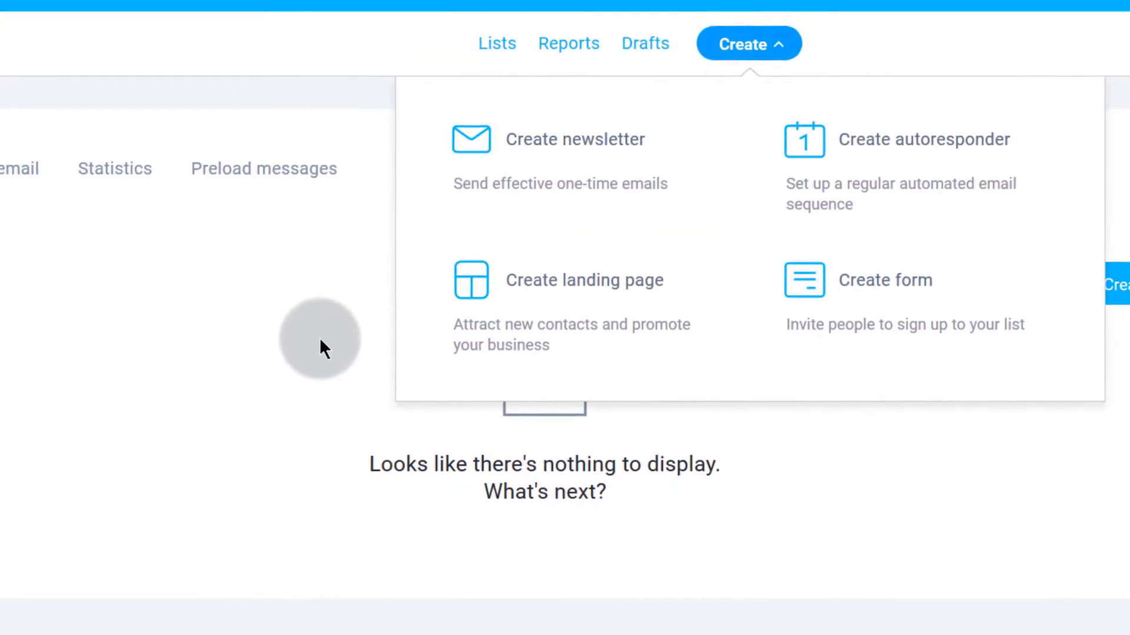
click(240, 316)
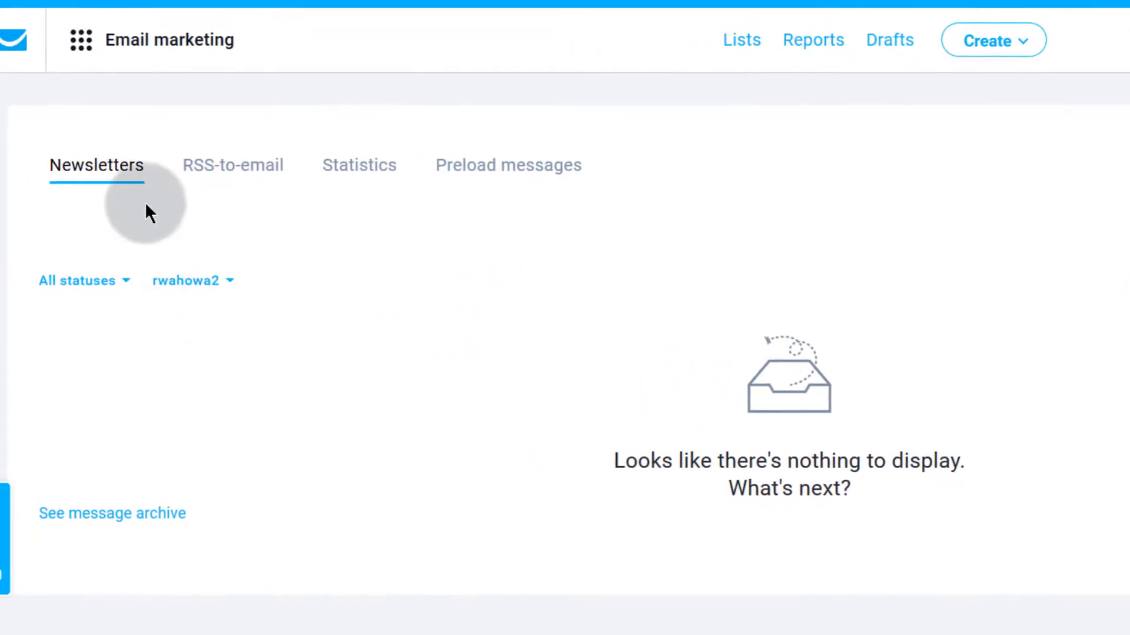
click(78, 43)
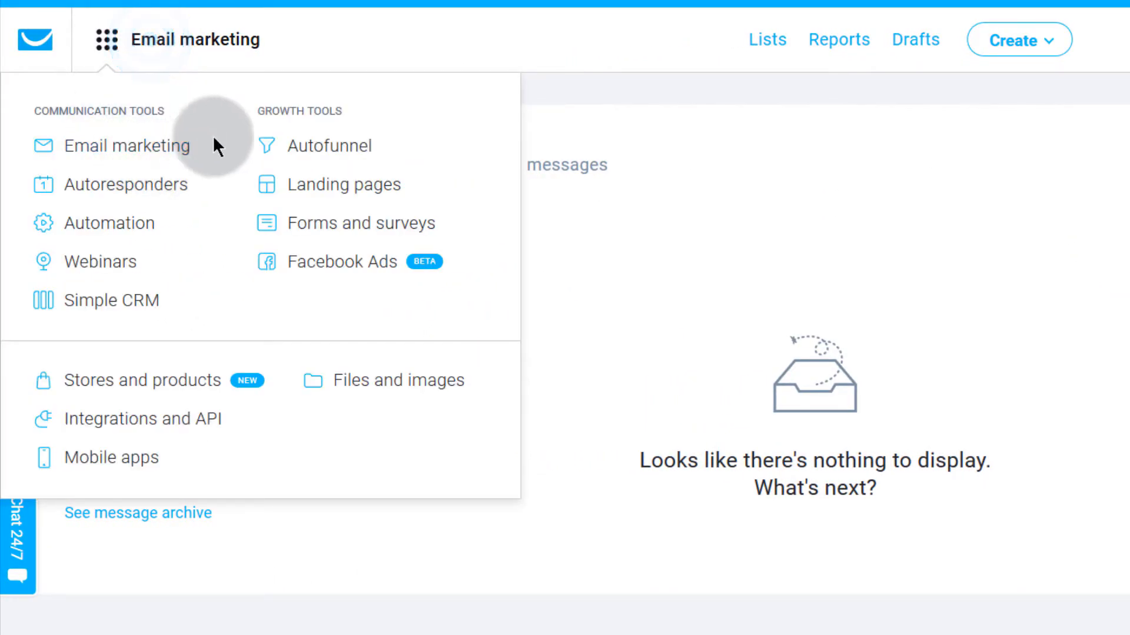
click(130, 154)
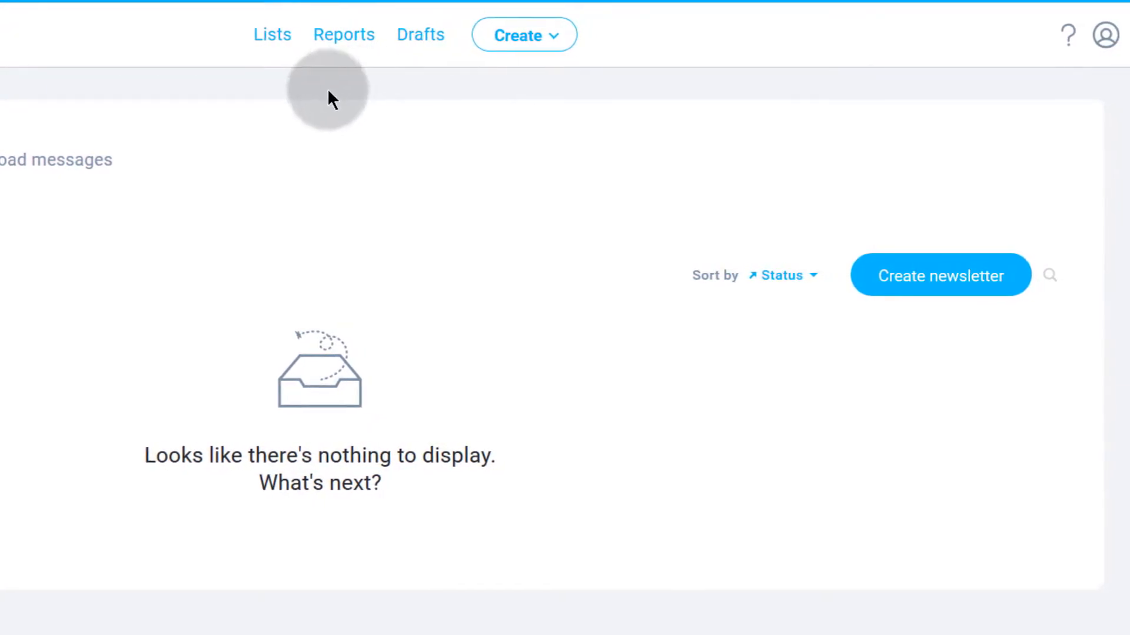
click(910, 276)
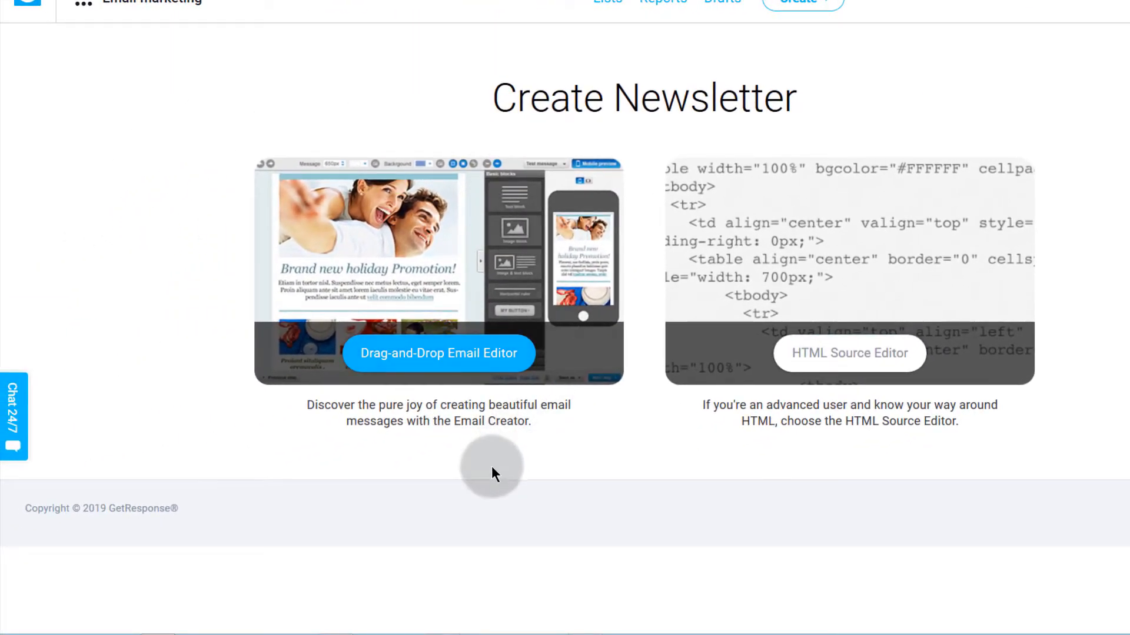
Step: Use the drag-and-drop editor, link the business2 list, and name the message 'Email Marketing Detailed'
click(420, 360)
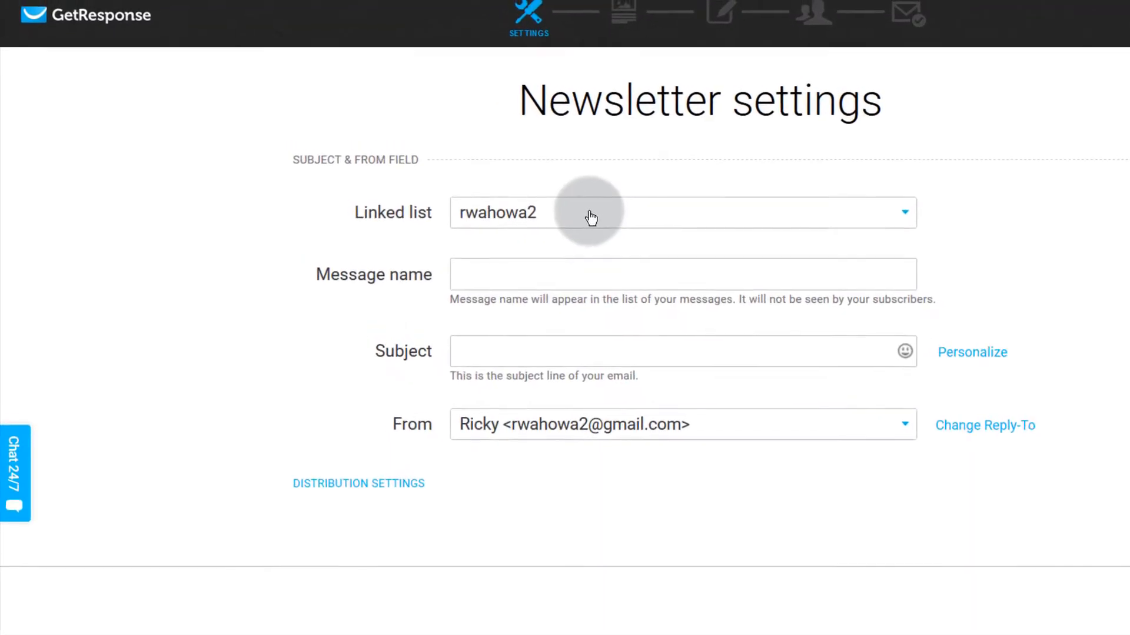
click(578, 206)
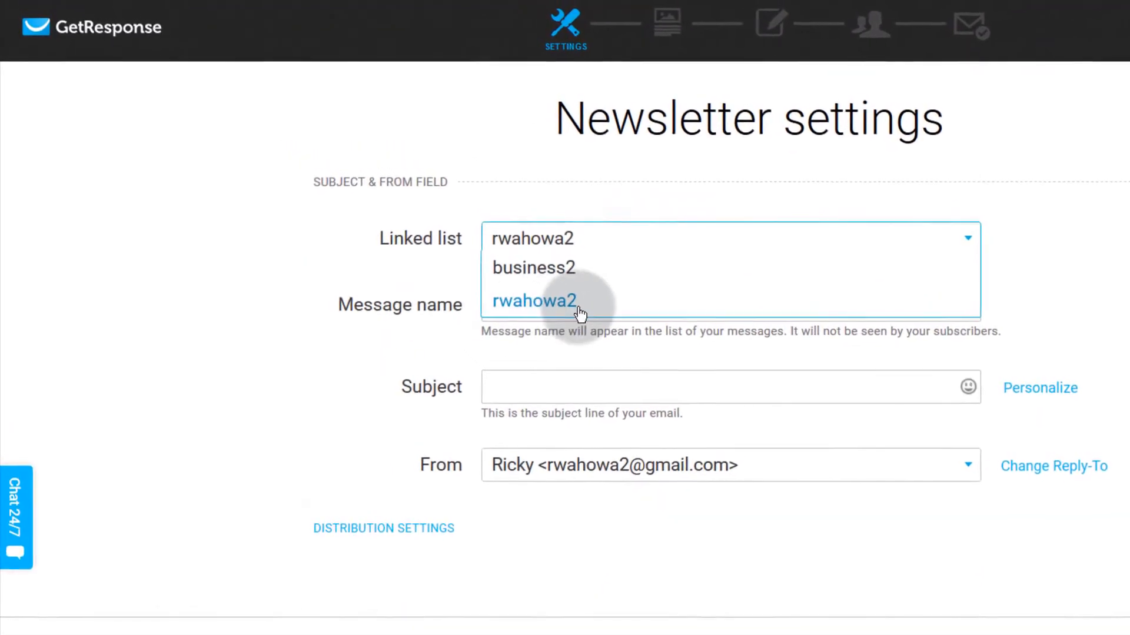
click(518, 268)
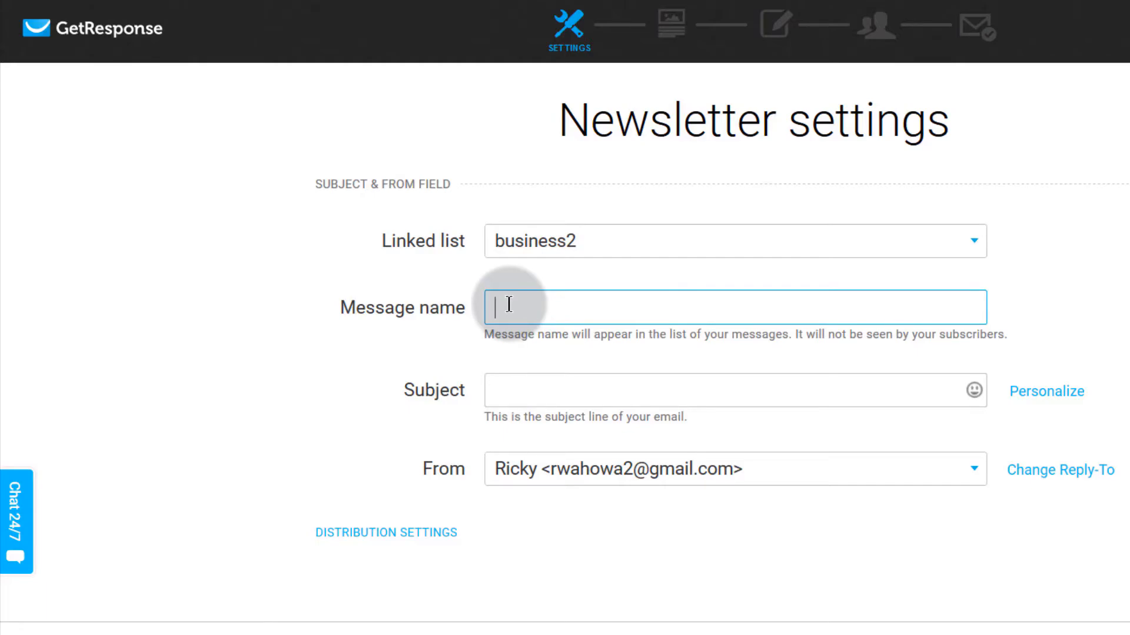
text(Email Marketing Detailed)
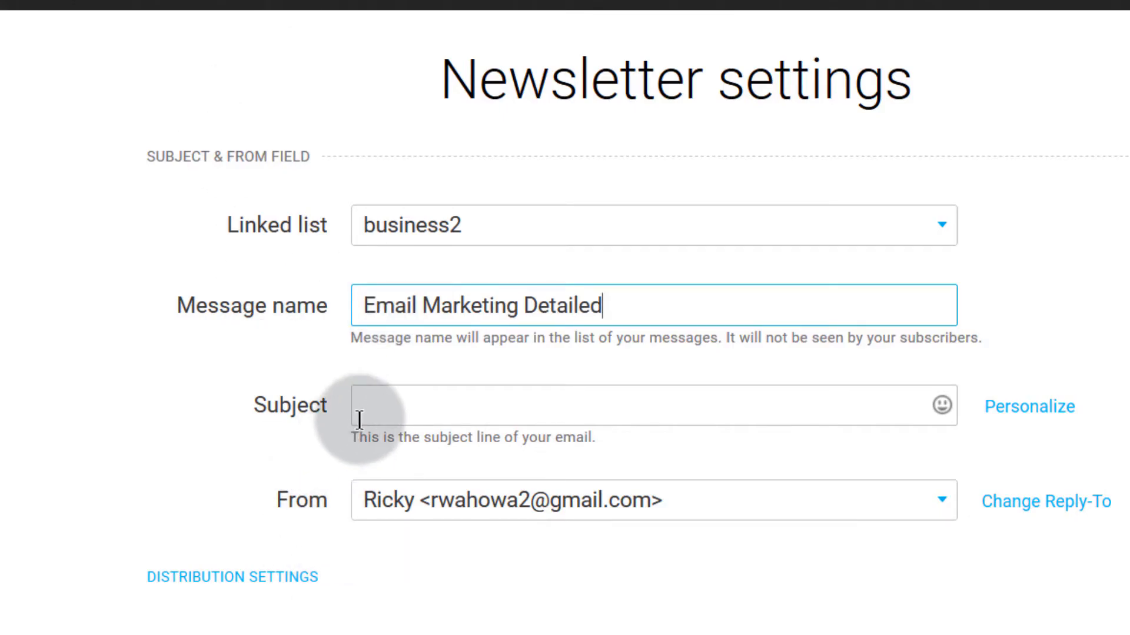
Step: Enter the subject 'Welcome [[name]] to my Newsletter', inserting [[name]] from Personalize
click(404, 397)
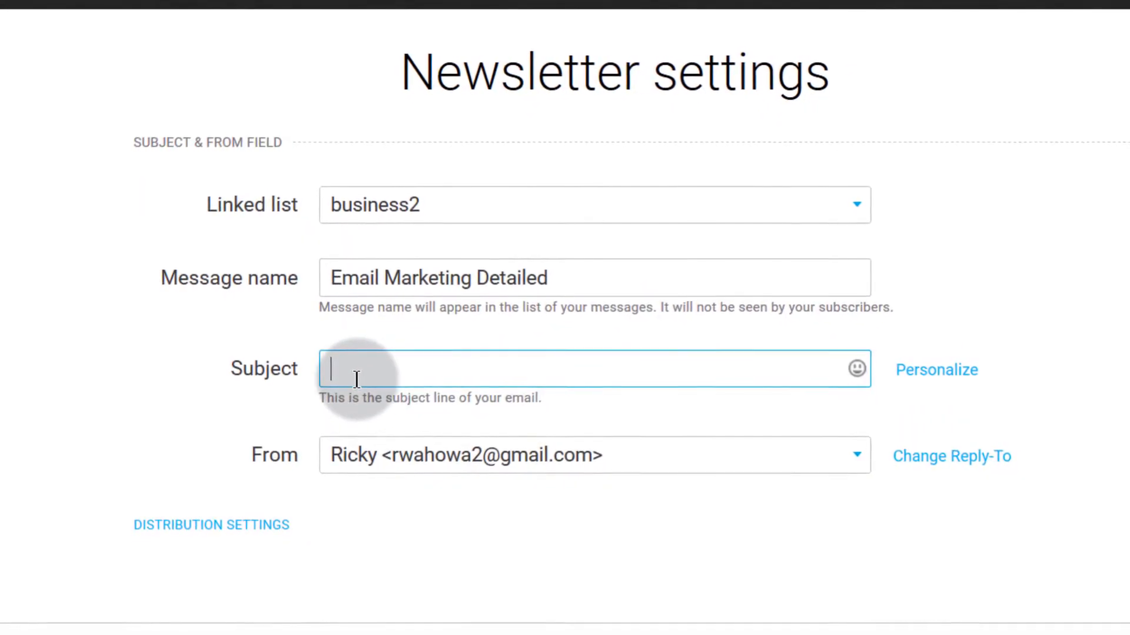
click(928, 372)
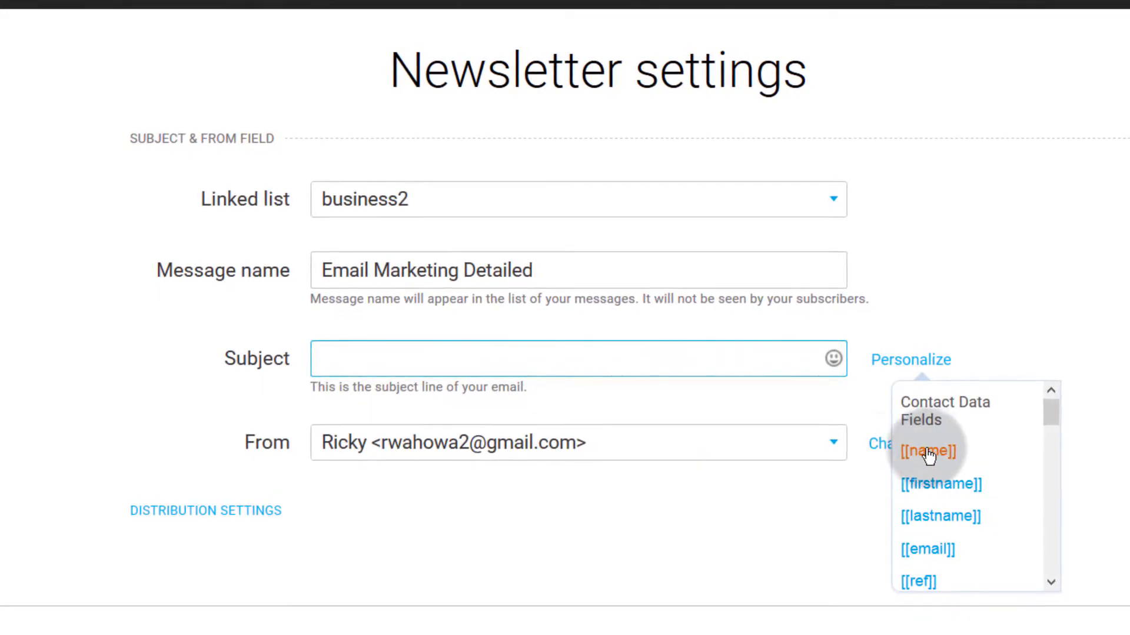
click(344, 363)
text(Welcome to my Newsletter)
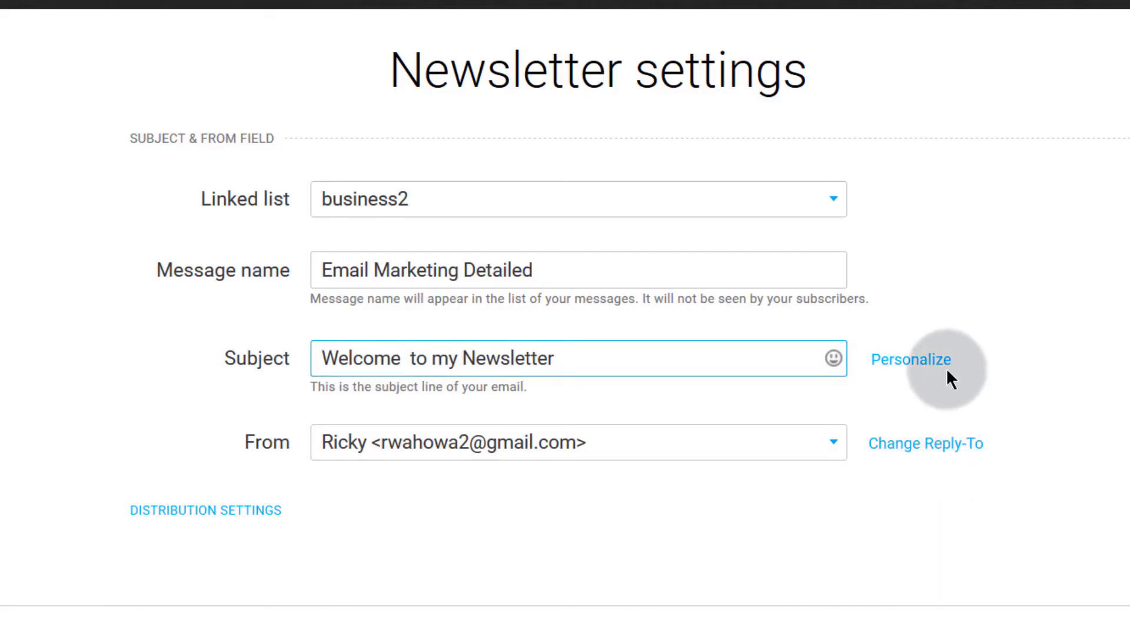
click(928, 367)
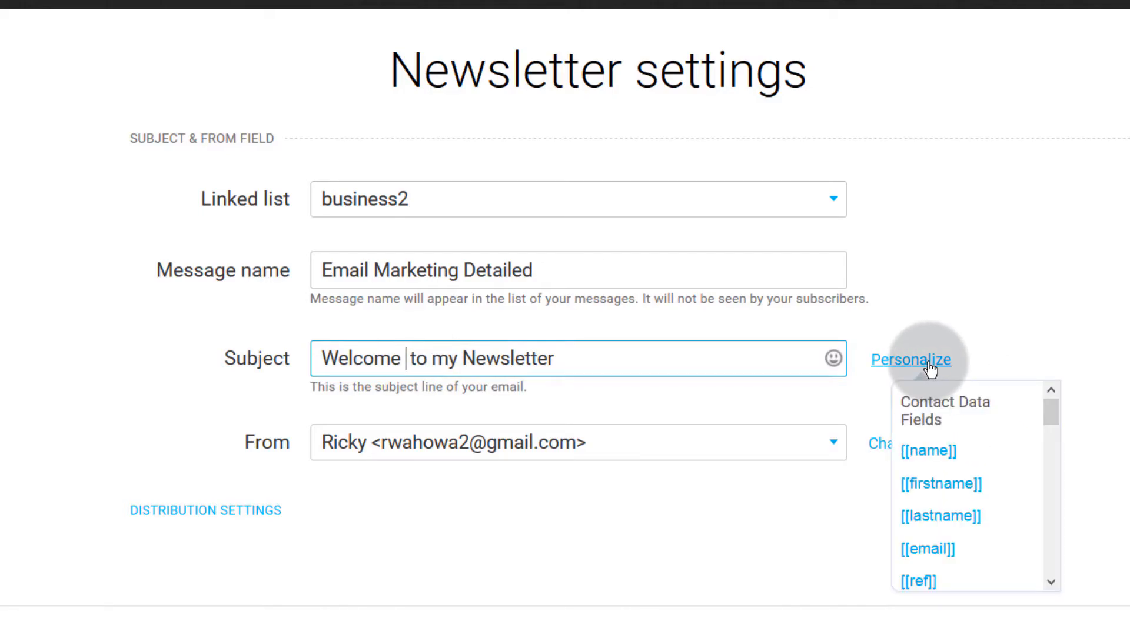
click(933, 453)
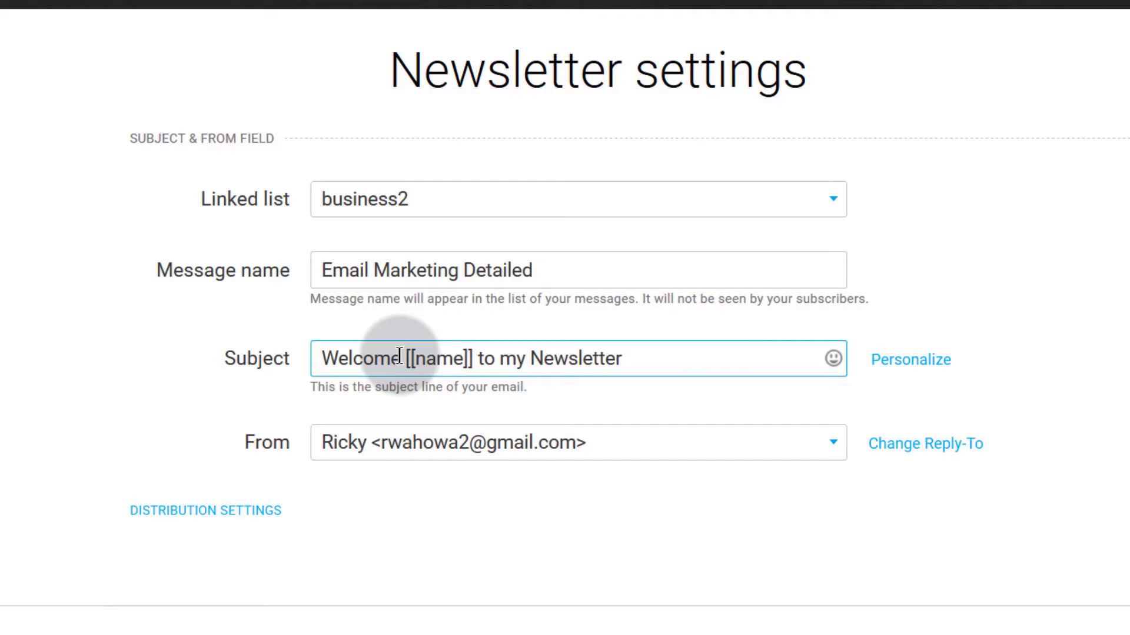
drag(401, 357, 477, 359)
drag(405, 357, 473, 358)
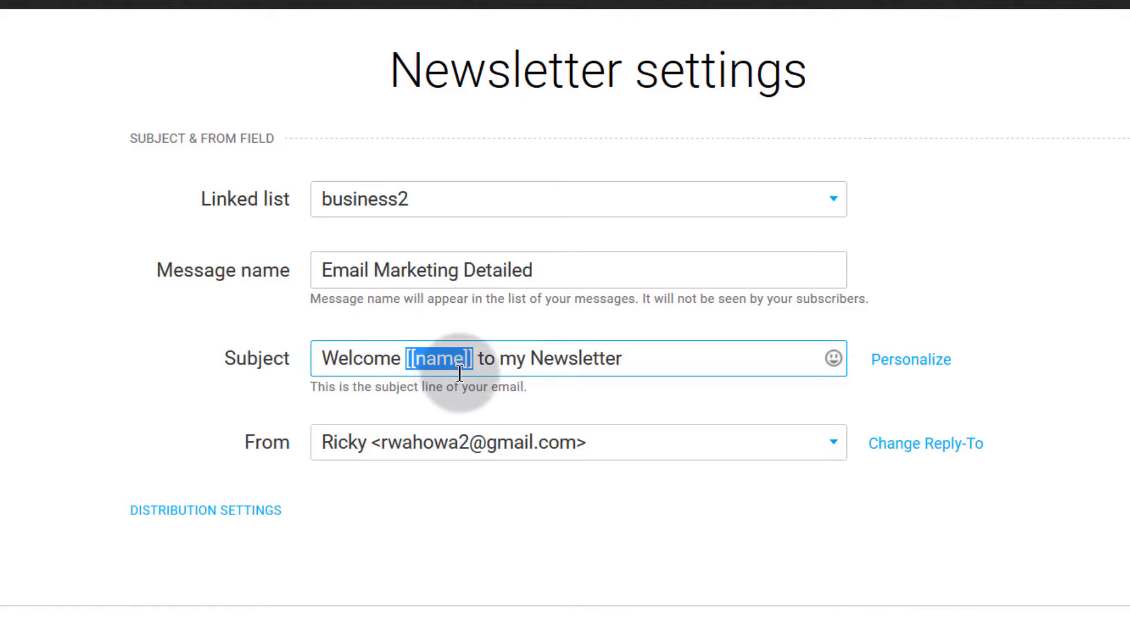
click(406, 360)
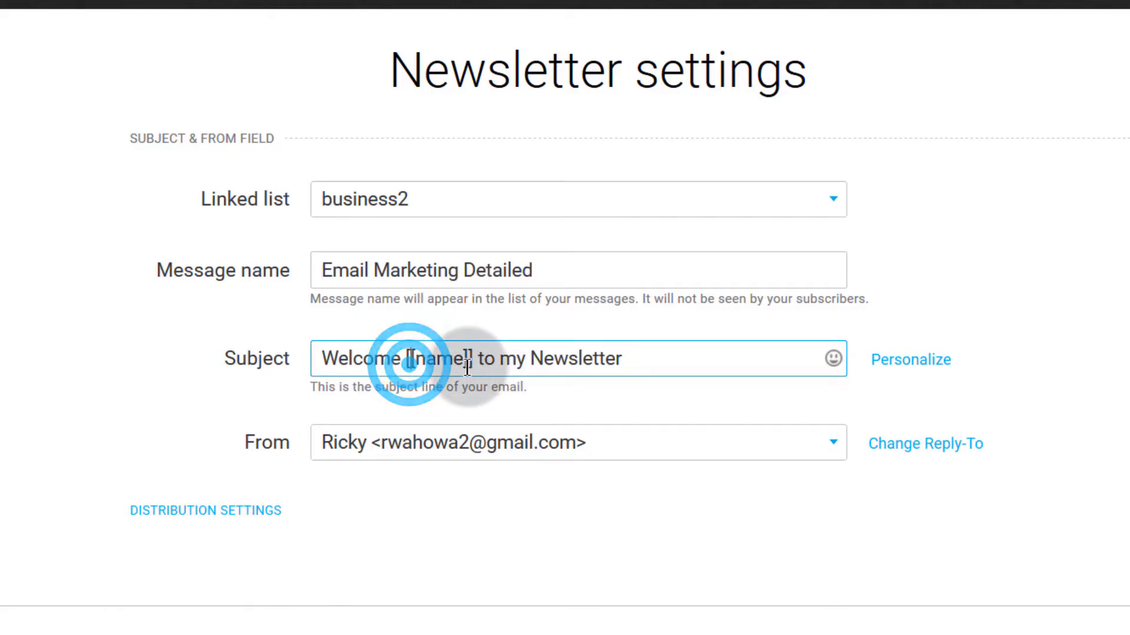
drag(405, 359, 472, 359)
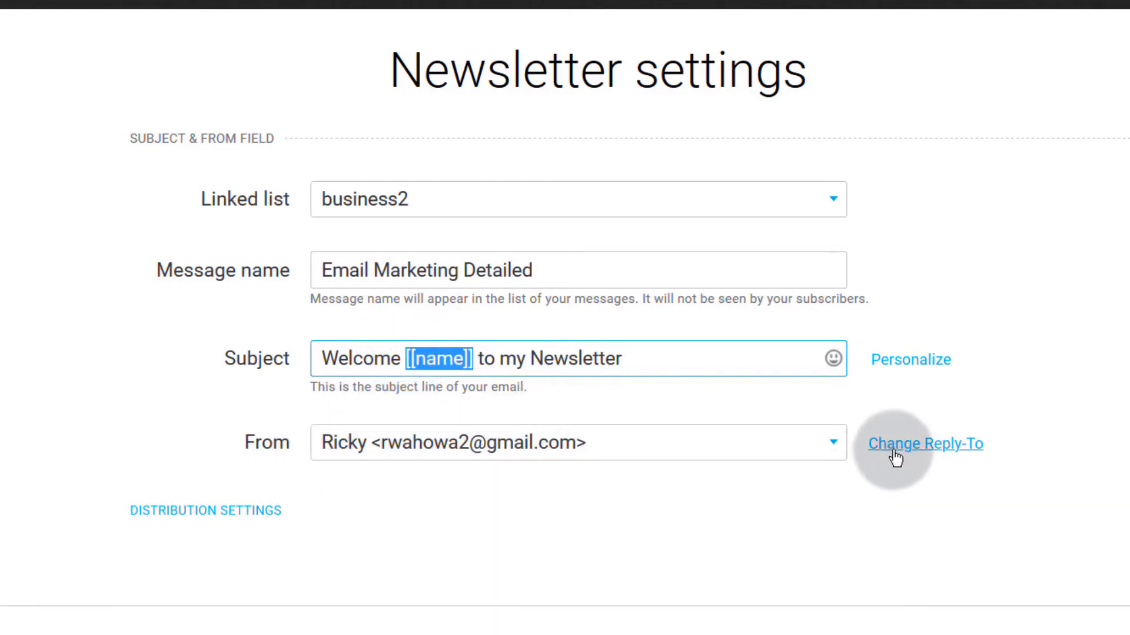
Step: Show the separate Reply-To field and check the From address options without changing them
click(925, 453)
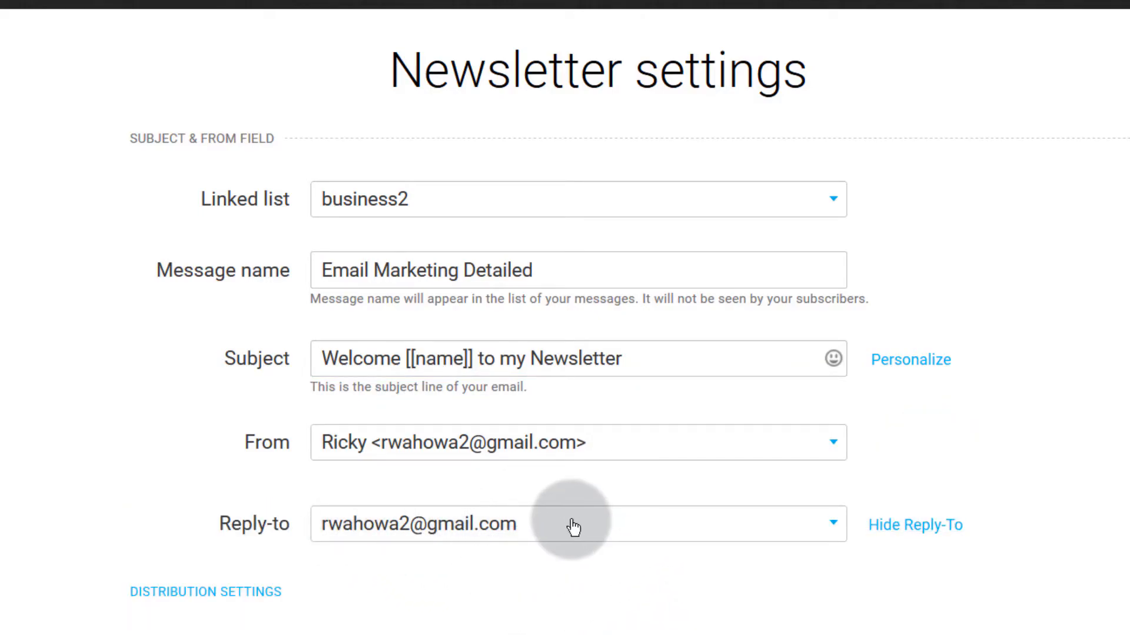
click(673, 447)
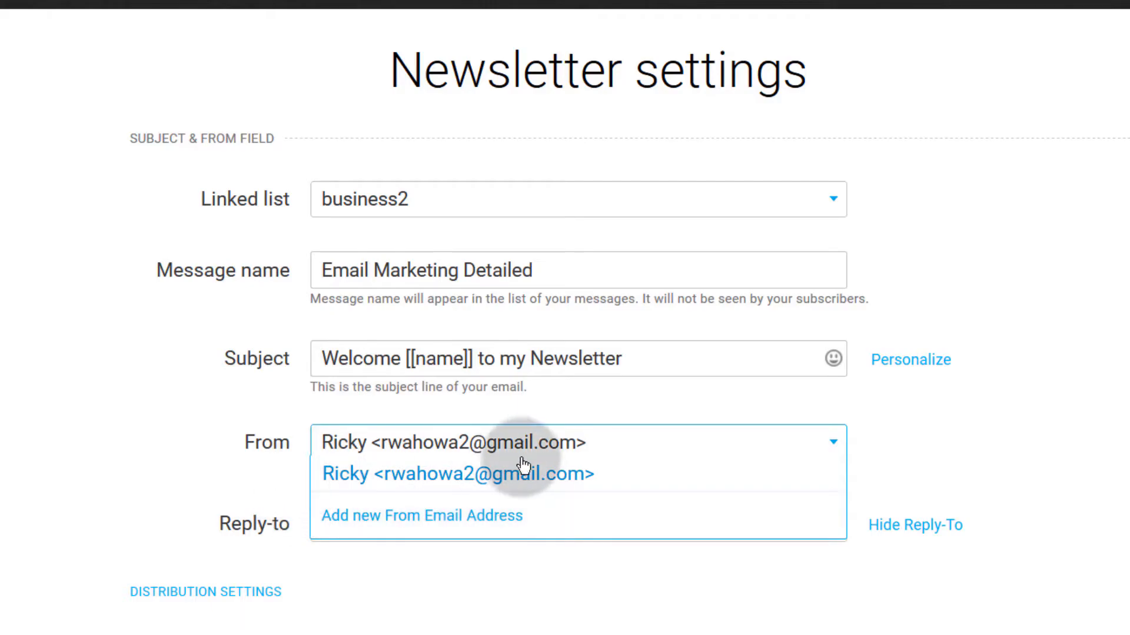
click(228, 479)
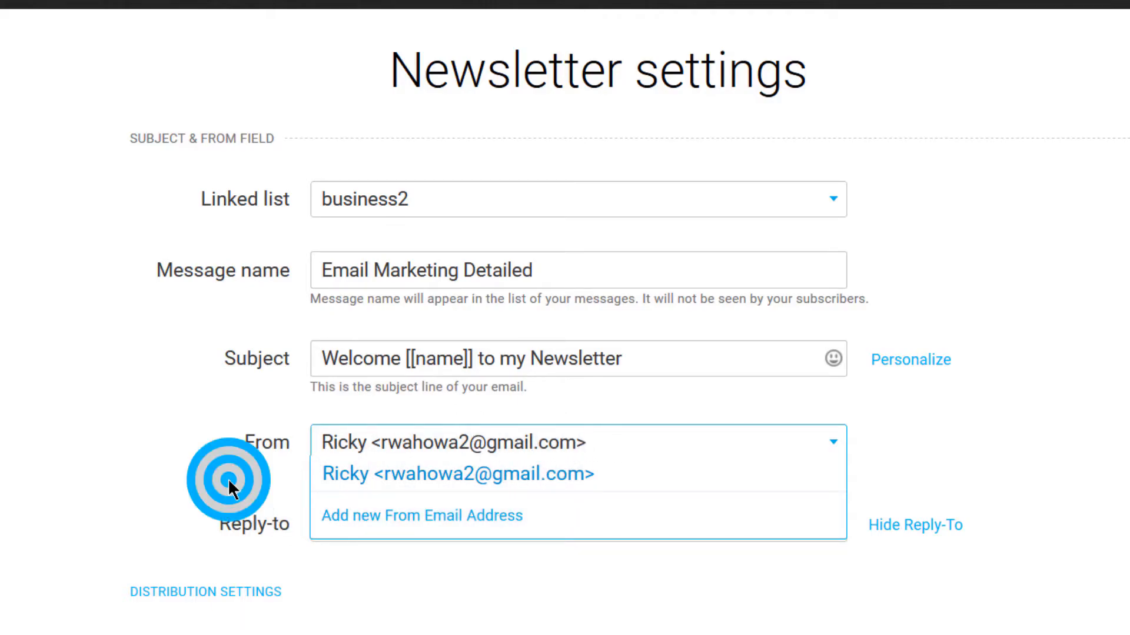
Step: Expand the distribution settings to review the Analyze and Share options
scroll(382, 594, down, 3)
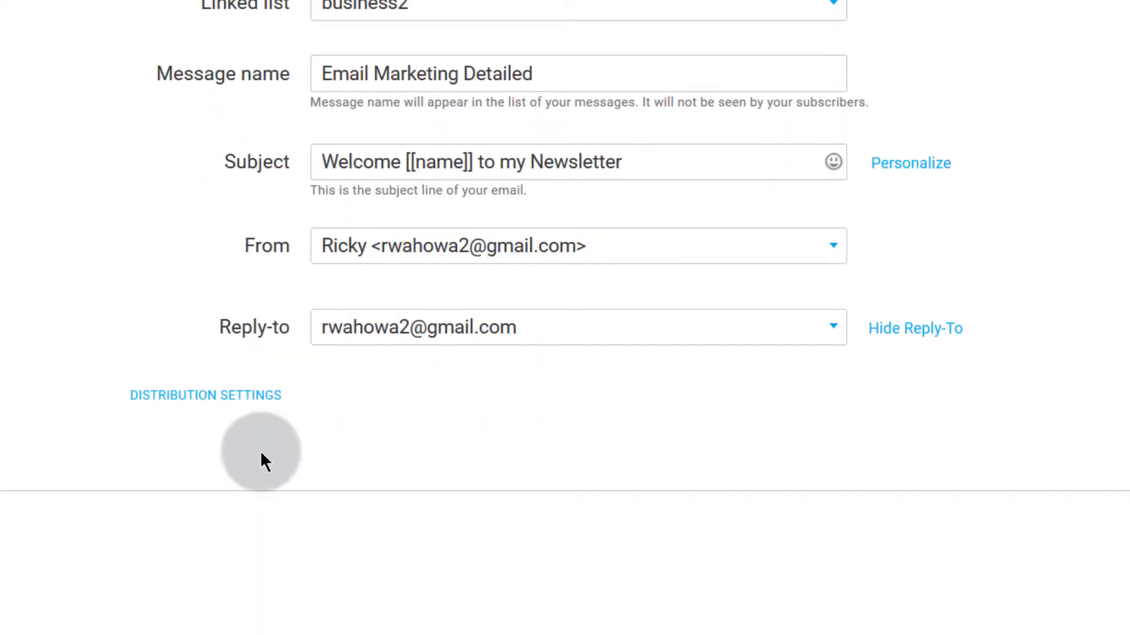
click(213, 394)
scroll(353, 465, down, 3)
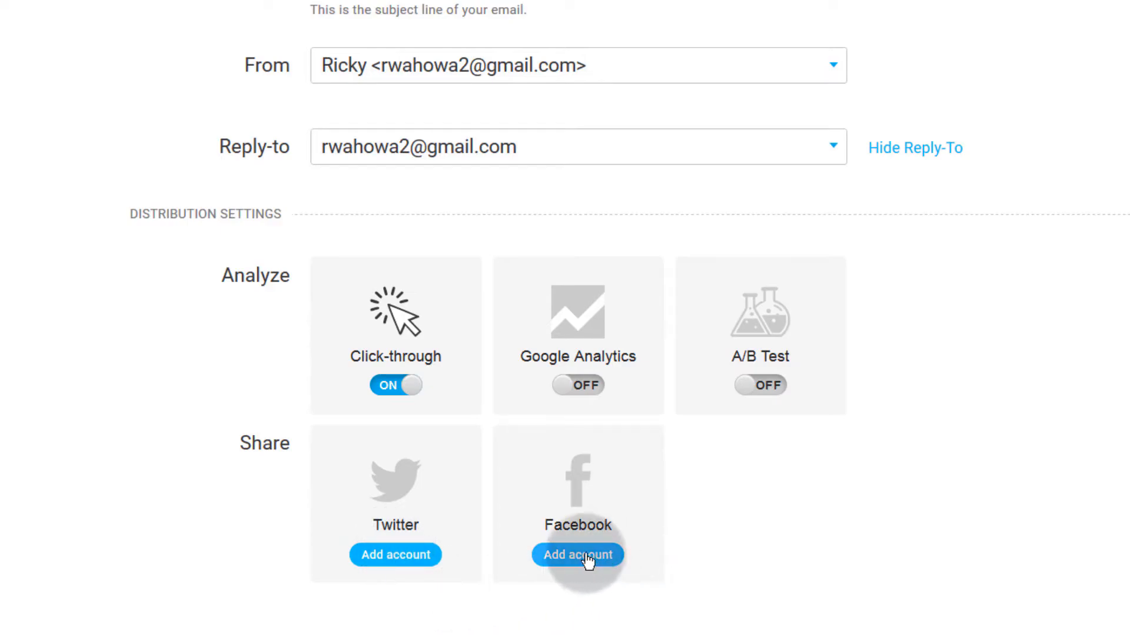
scroll(693, 582, up, 2)
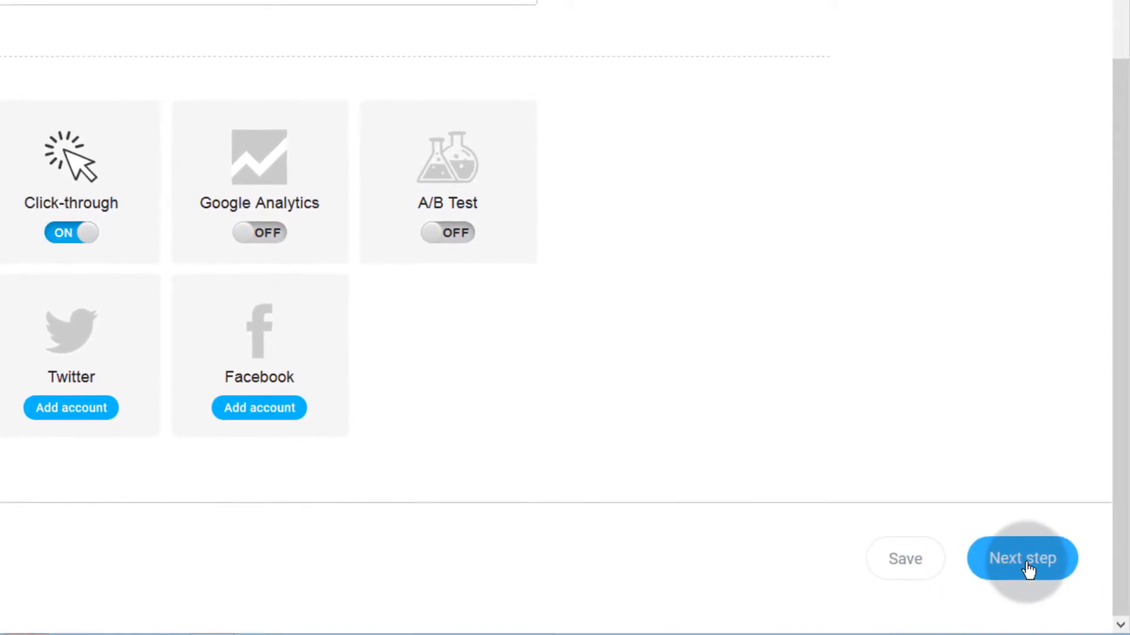
Step: Continue to the Template step and browse the available newsletter templates
click(1028, 569)
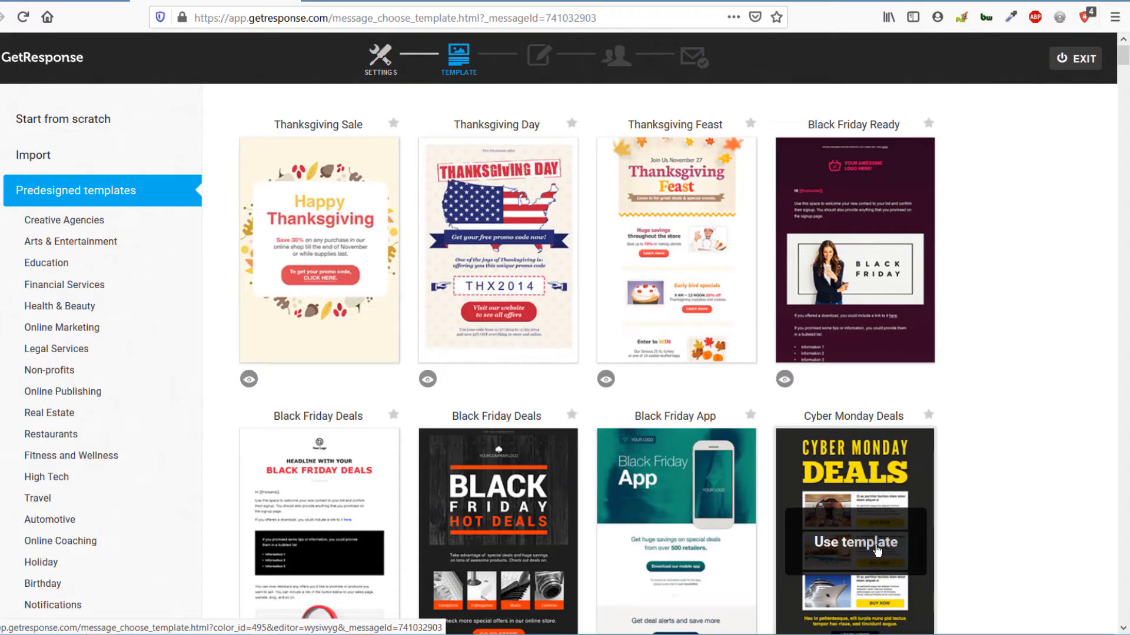
mouse_move(345, 281)
scroll(283, 302, down, 7)
scroll(284, 301, up, 7)
scroll(284, 300, down, 15)
scroll(283, 297, up, 8)
scroll(284, 294, up, 8)
scroll(316, 262, up, 6)
scroll(147, 400, down, 8)
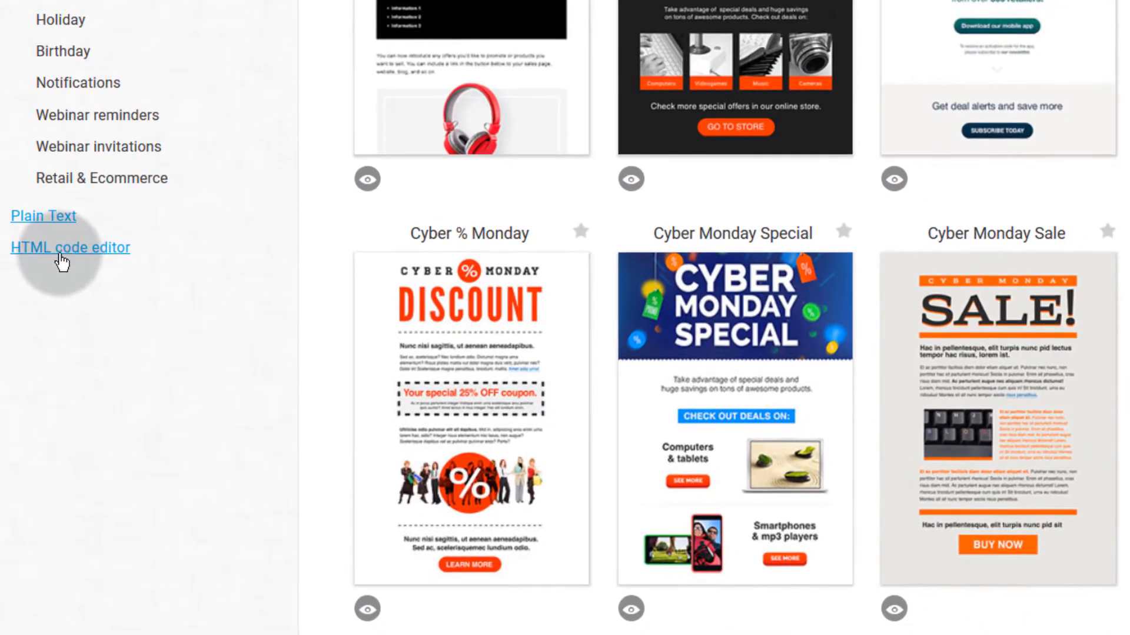
mouse_move(459, 476)
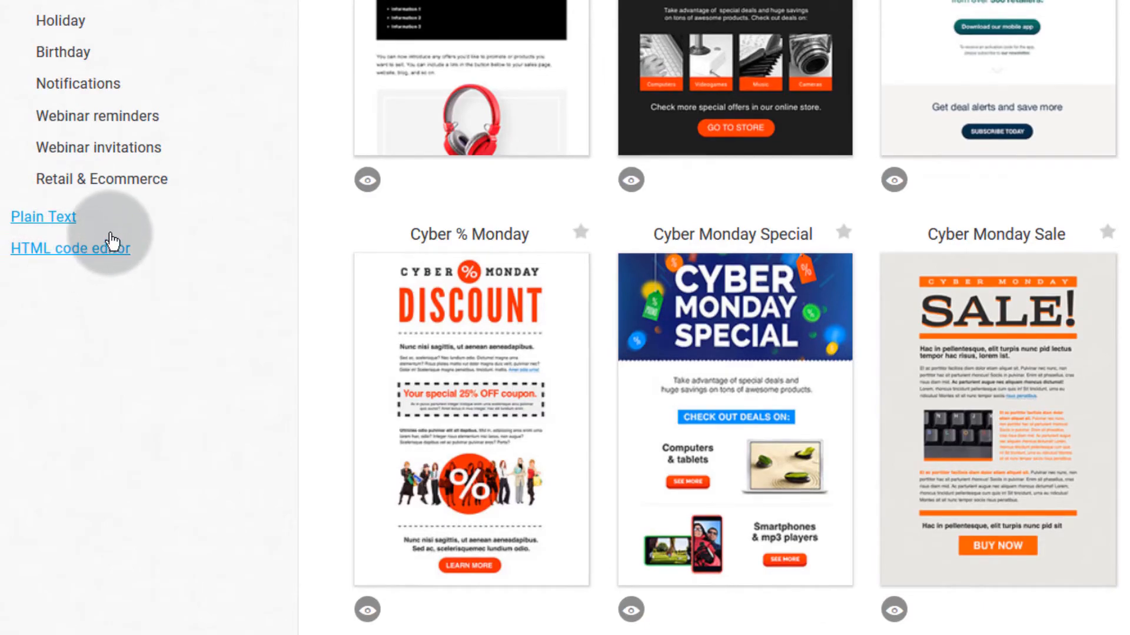
scroll(113, 235, up, 10)
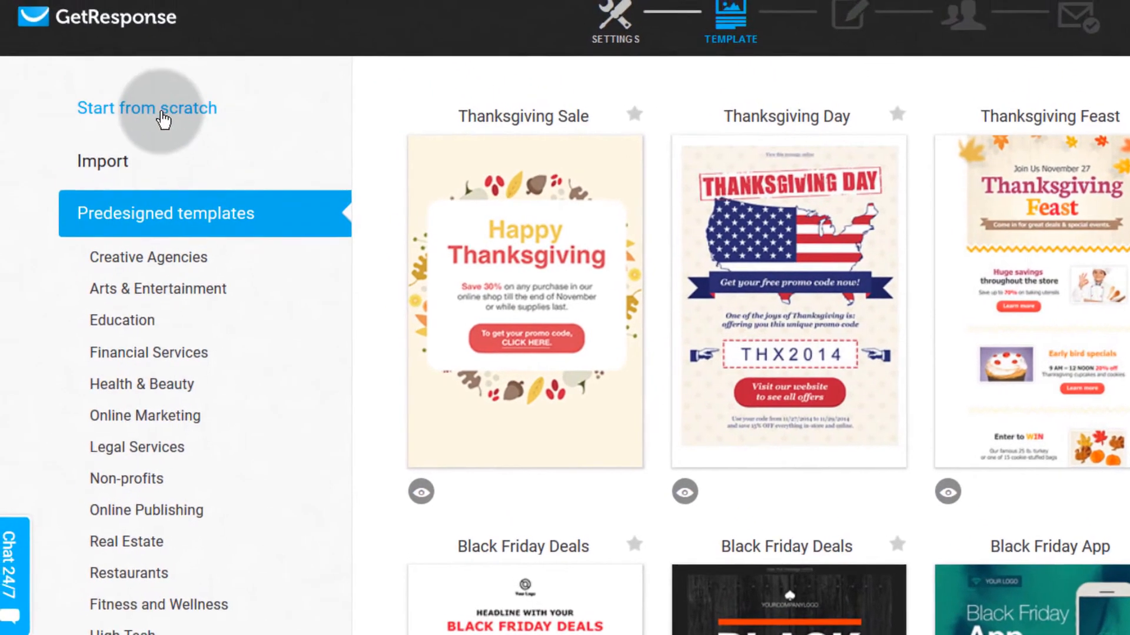
Step: Switch to Start from scratch layouts and look at the 1 column-3 layout
click(134, 79)
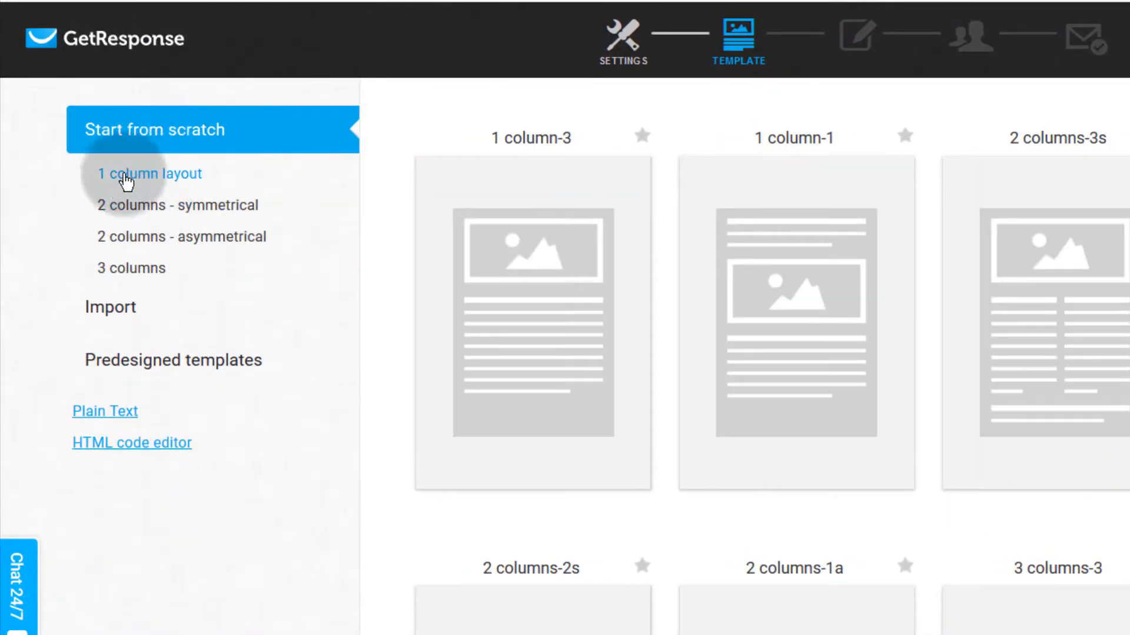
mouse_move(562, 318)
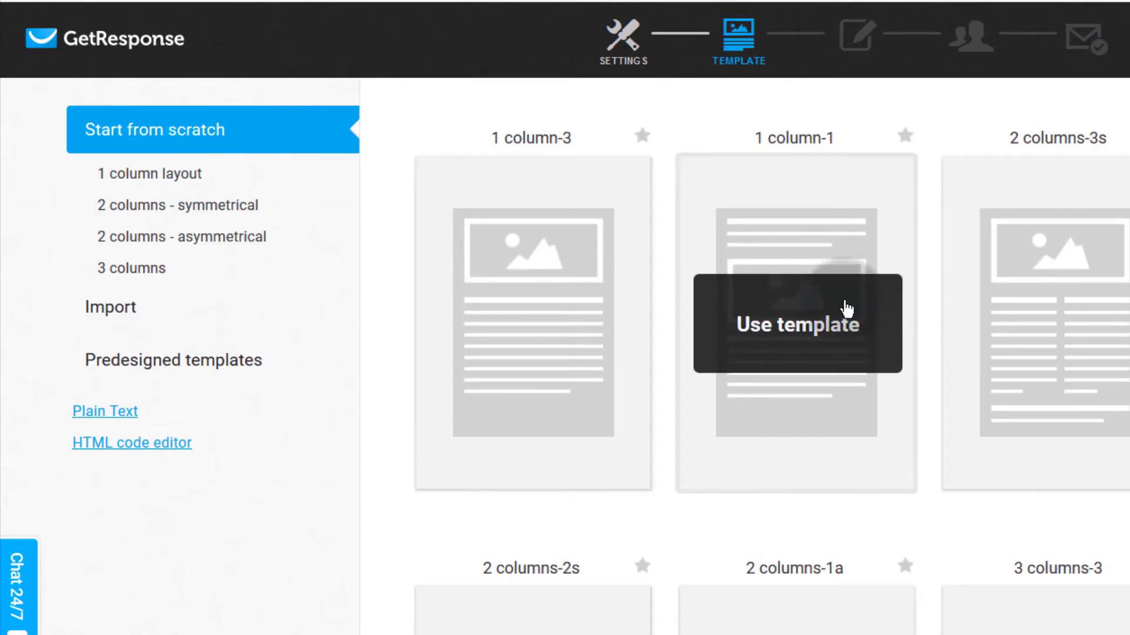
scroll(824, 624, down, 10)
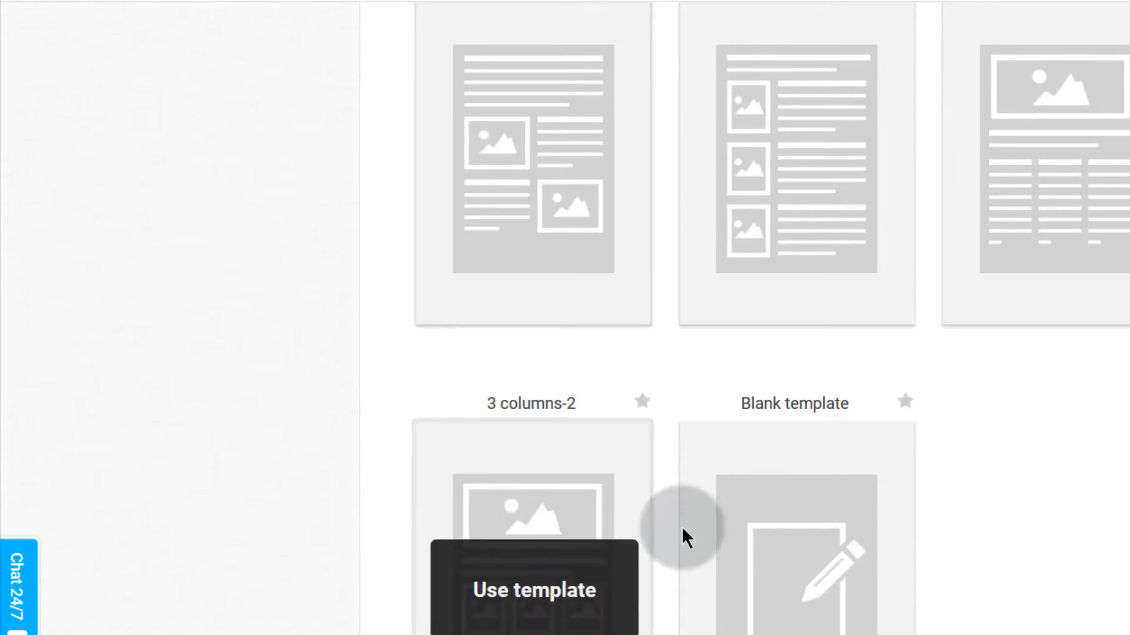
scroll(753, 594, up, 10)
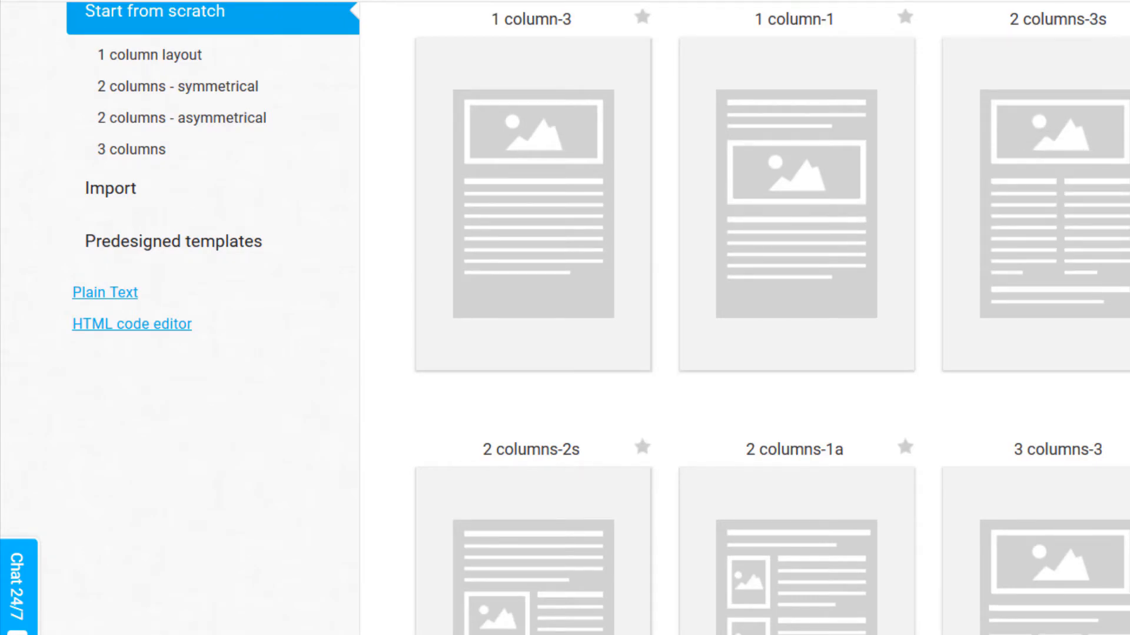
scroll(772, 318, down, 10)
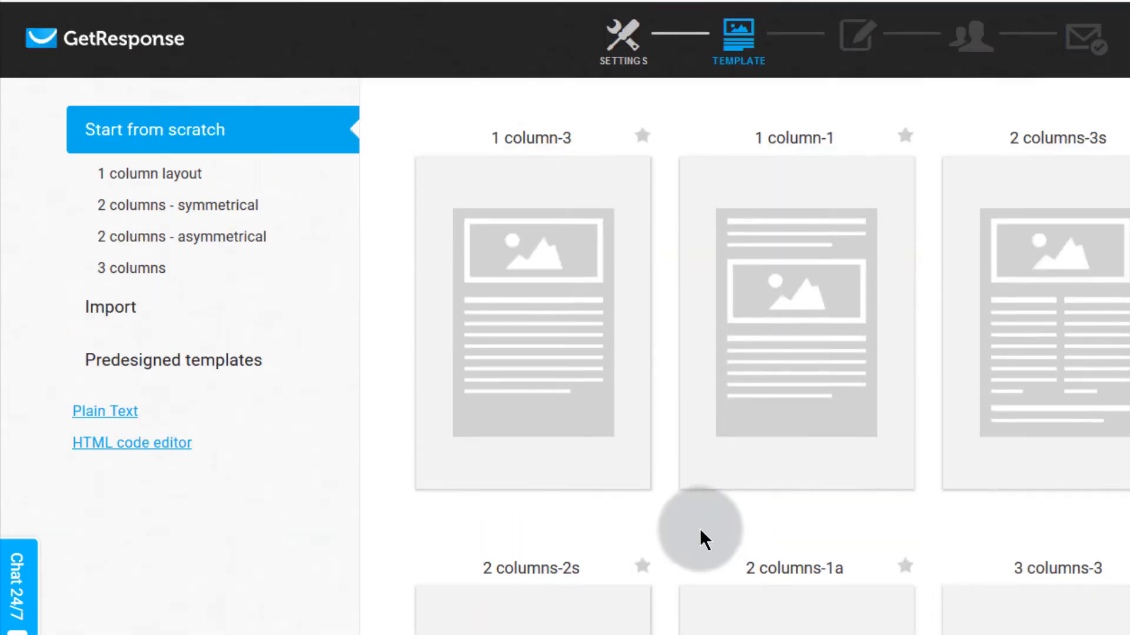
mouse_move(527, 356)
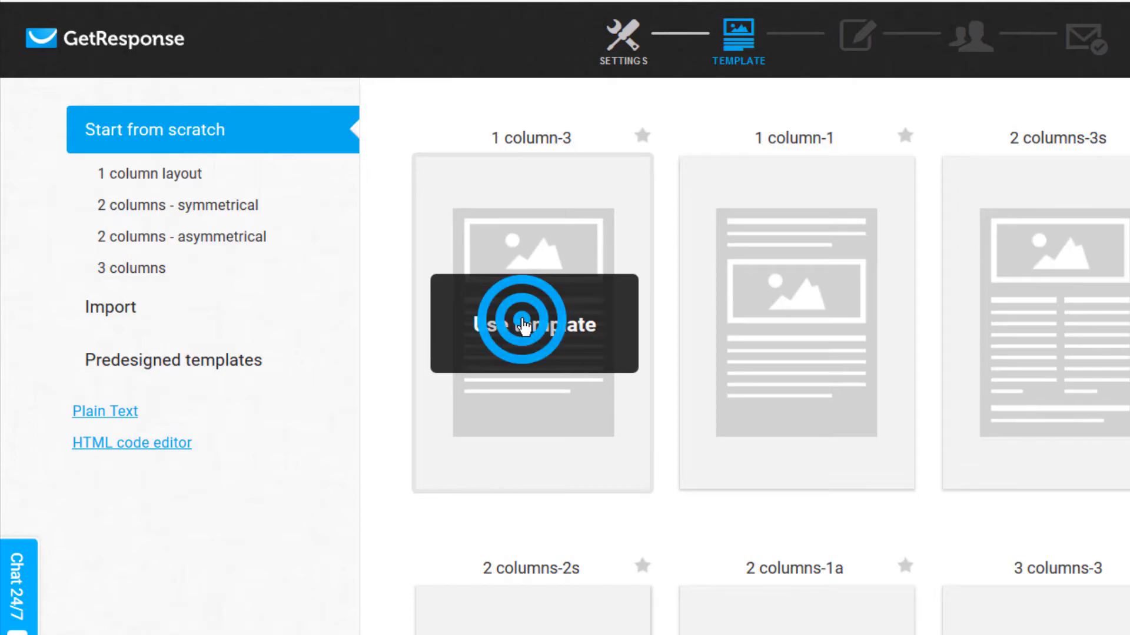
Step: Use the 1 column-3 layout and select its Lorem ipsum text block
click(524, 327)
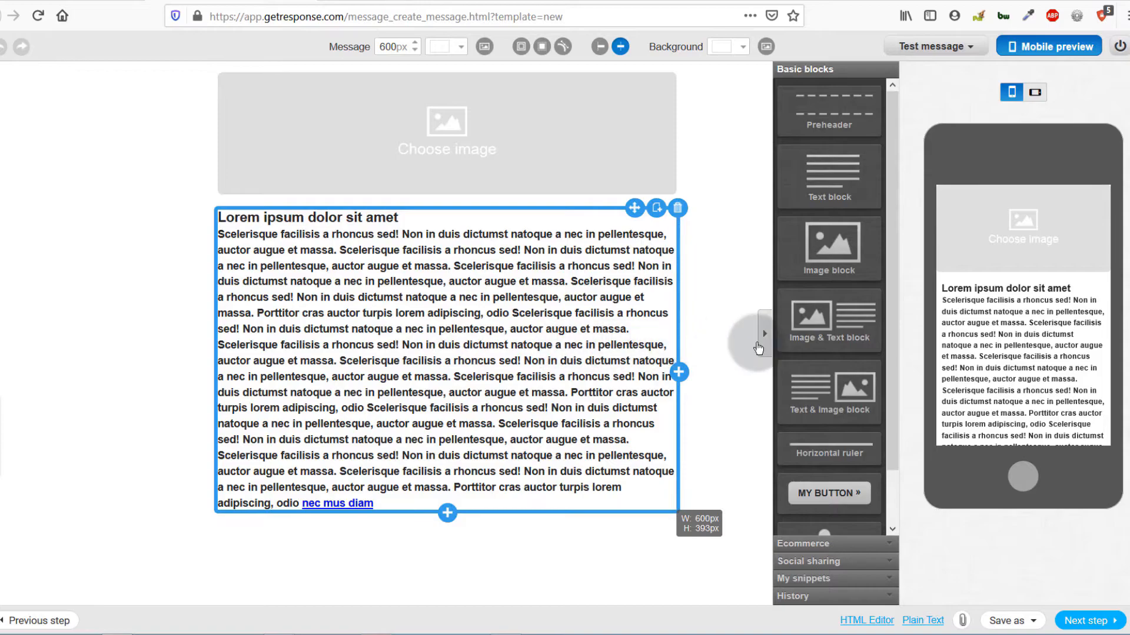
scroll(813, 405, down, 1)
scroll(814, 404, up, 1)
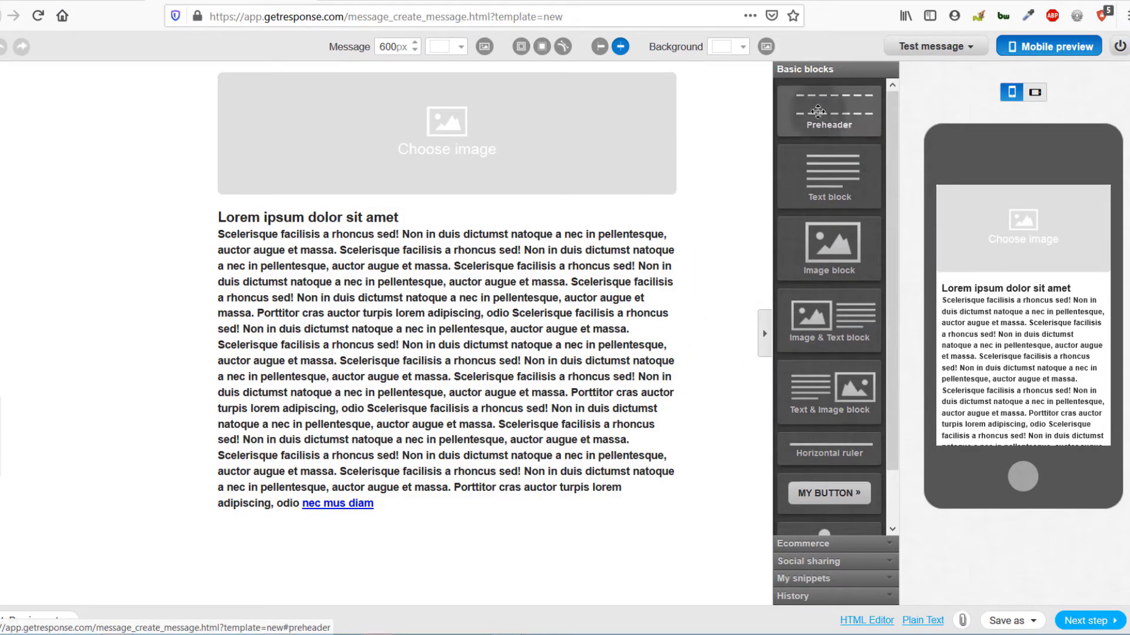
scroll(832, 485, down, 1)
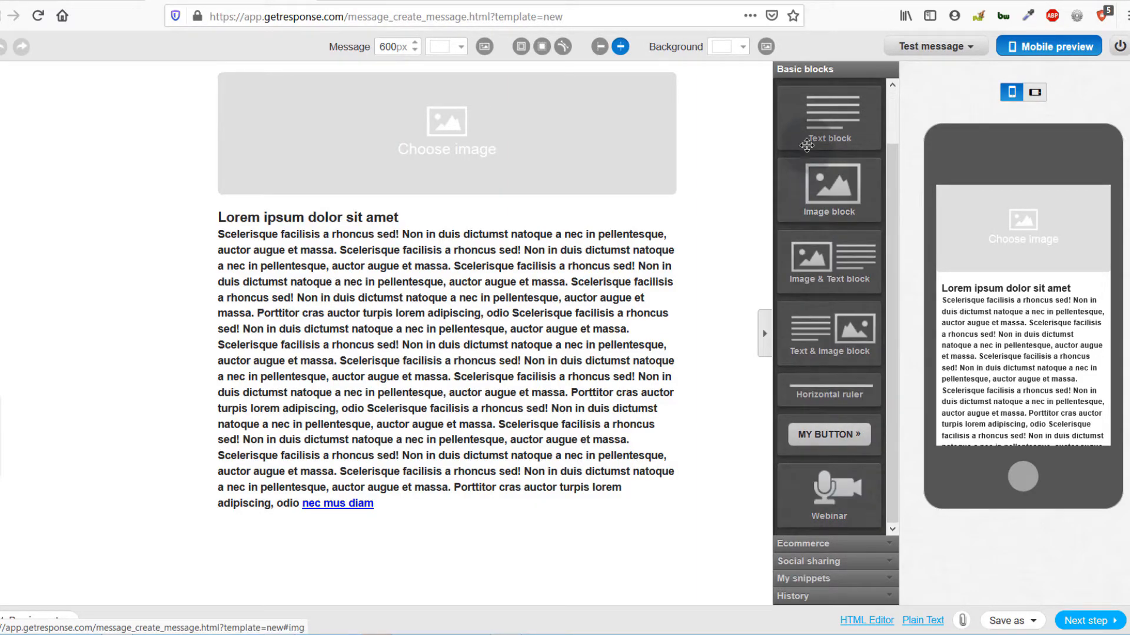
click(379, 299)
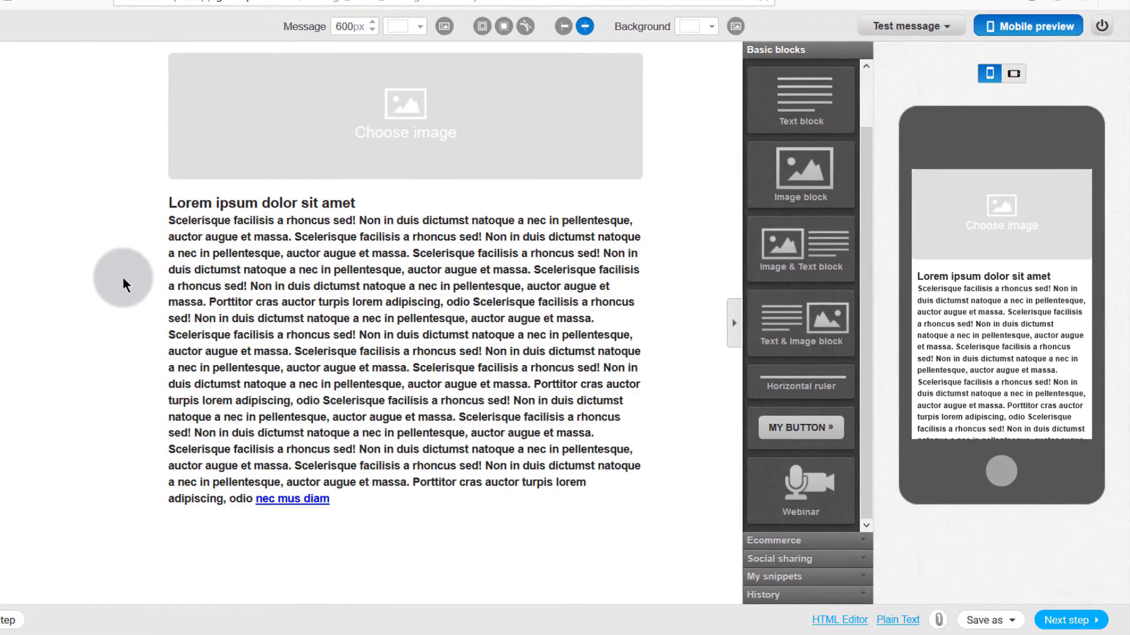
Step: Insert a short text block above the main text, then drag in an image block
click(230, 364)
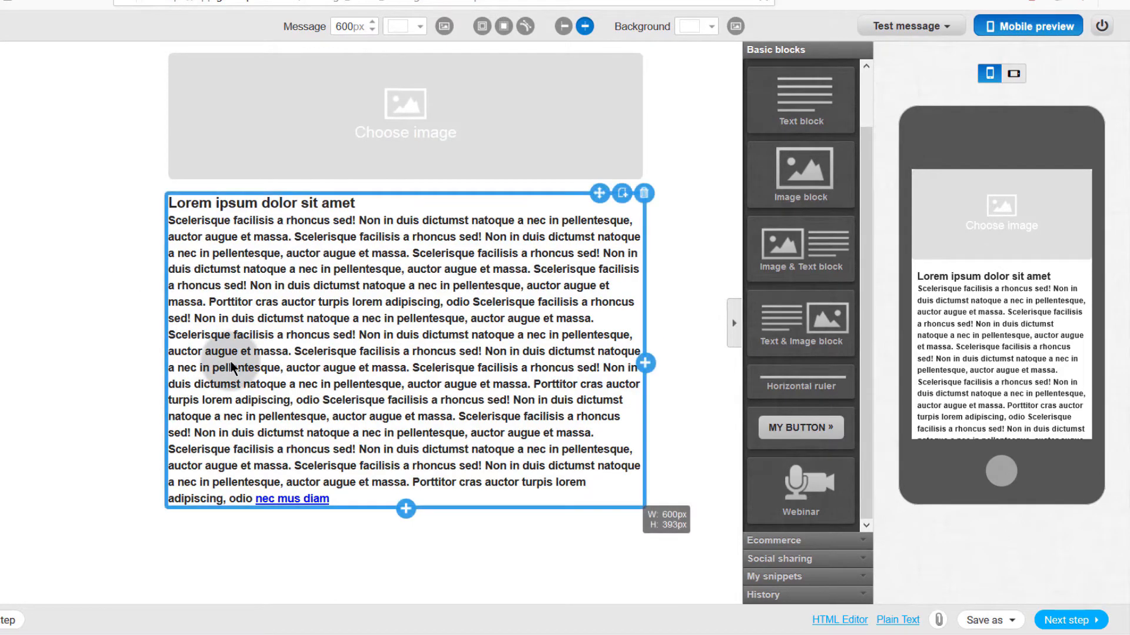
click(305, 115)
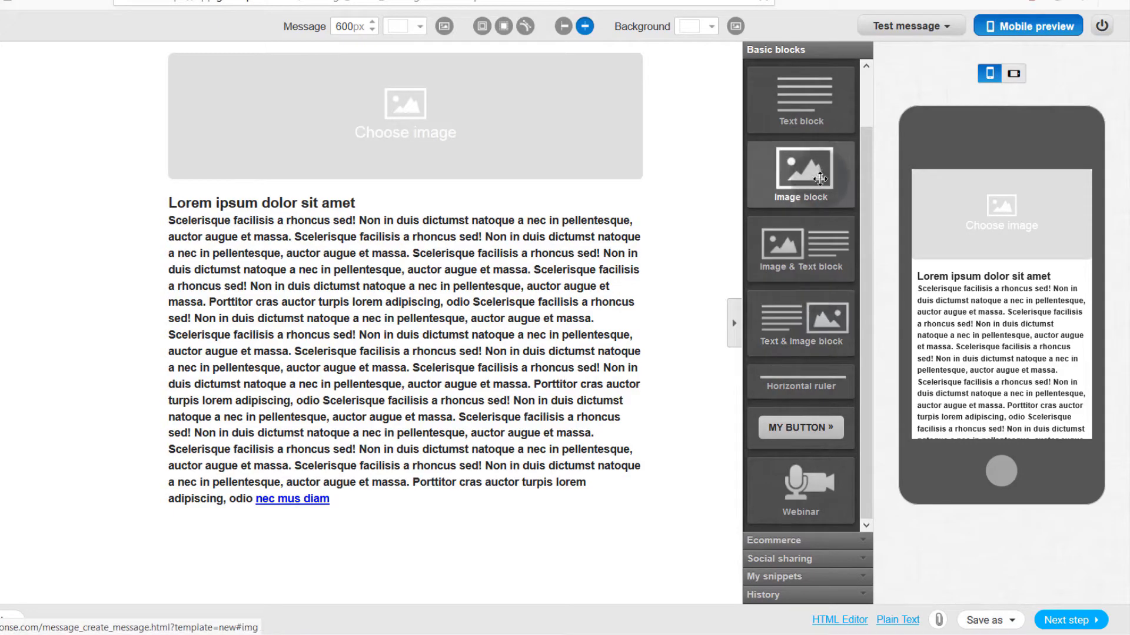
drag(822, 87, 253, 241)
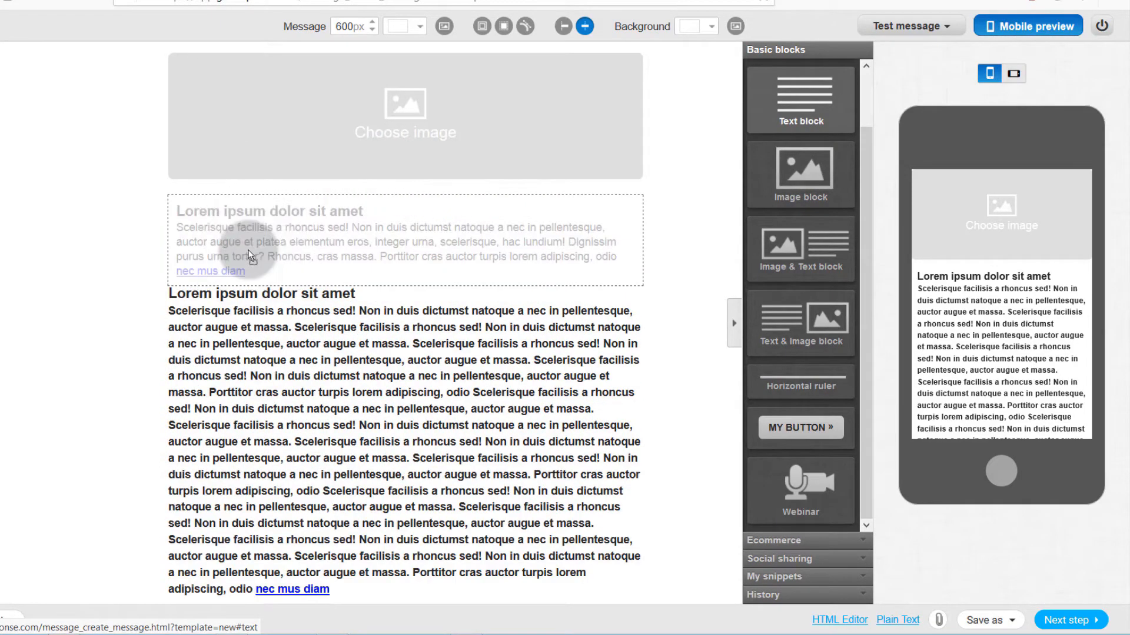
click(285, 253)
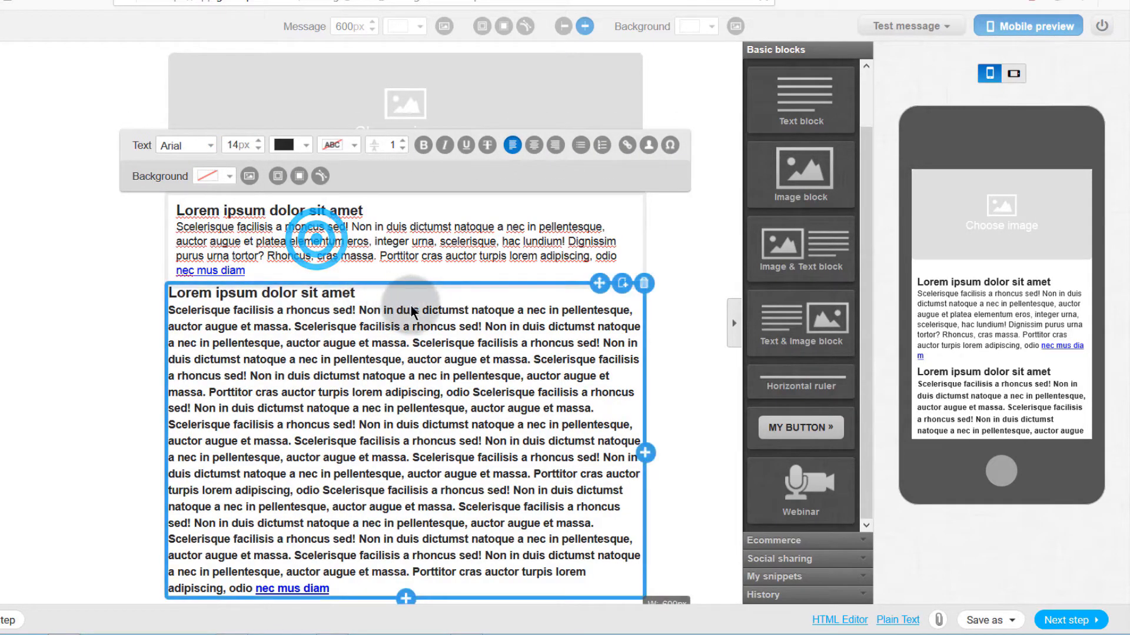
drag(802, 171, 547, 393)
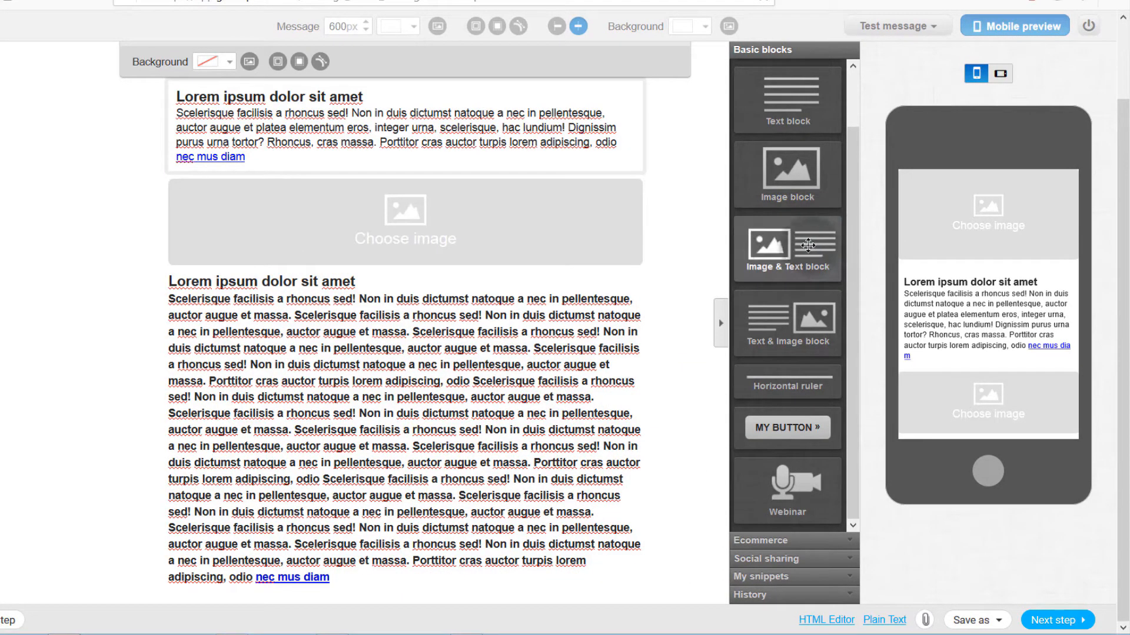
Step: Add an Image & Text block, opening and closing the Files and images manager without choosing a picture
drag(733, 288, 322, 343)
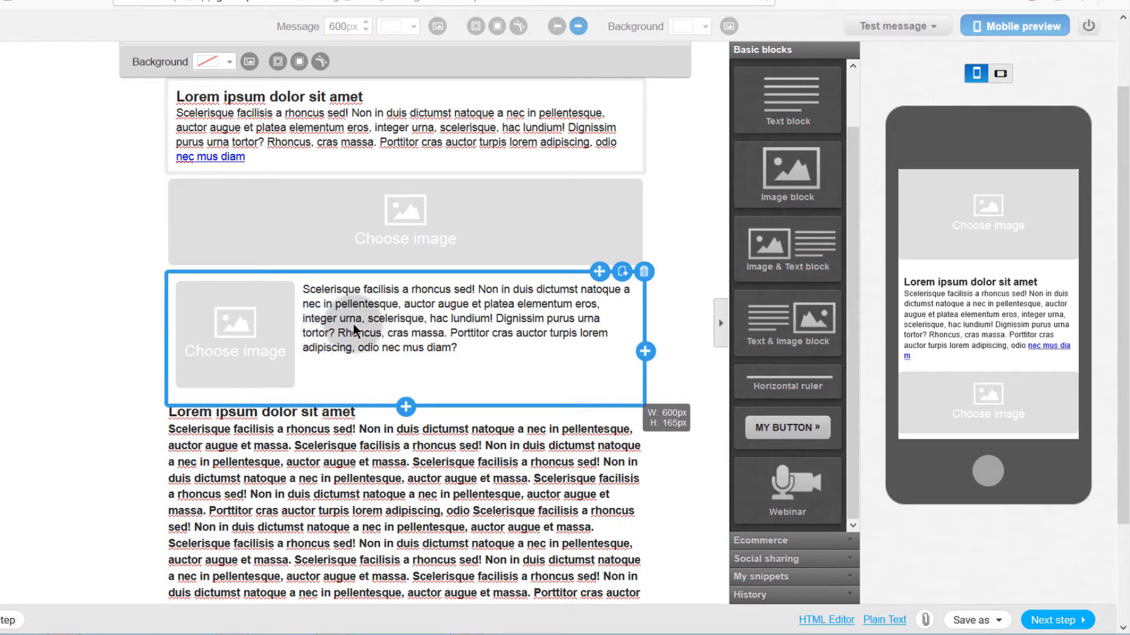
click(393, 318)
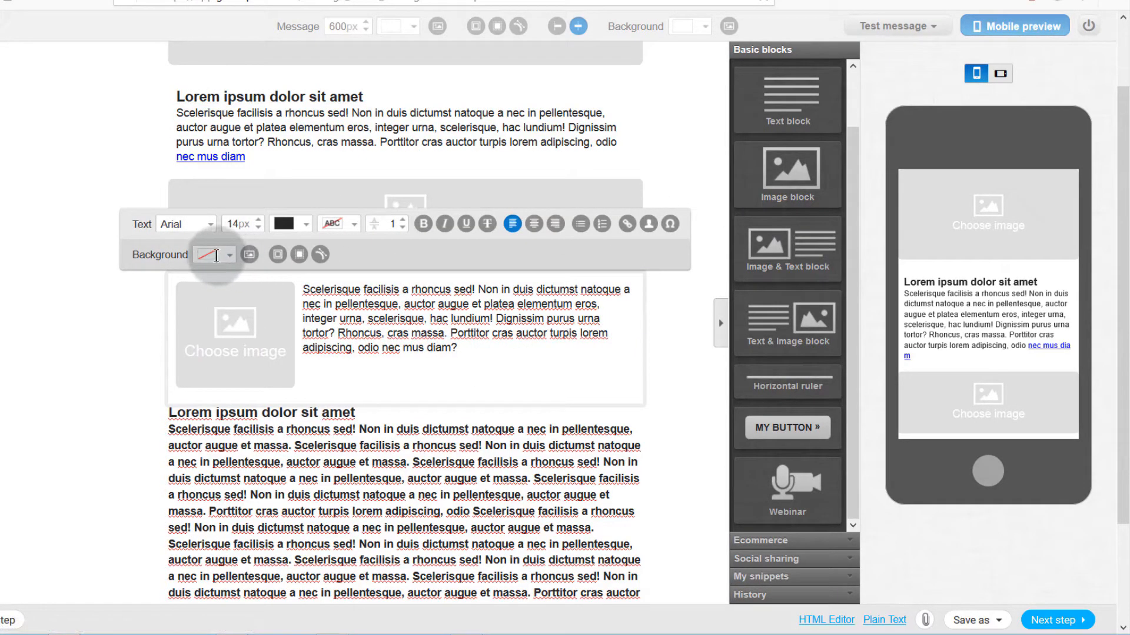
click(363, 380)
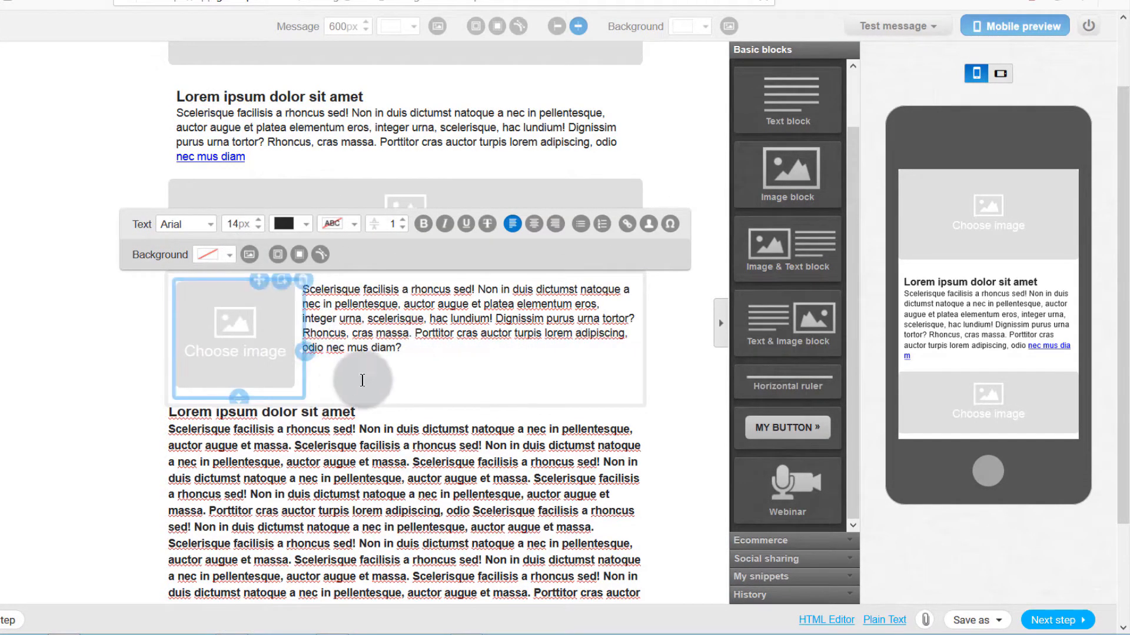
click(236, 336)
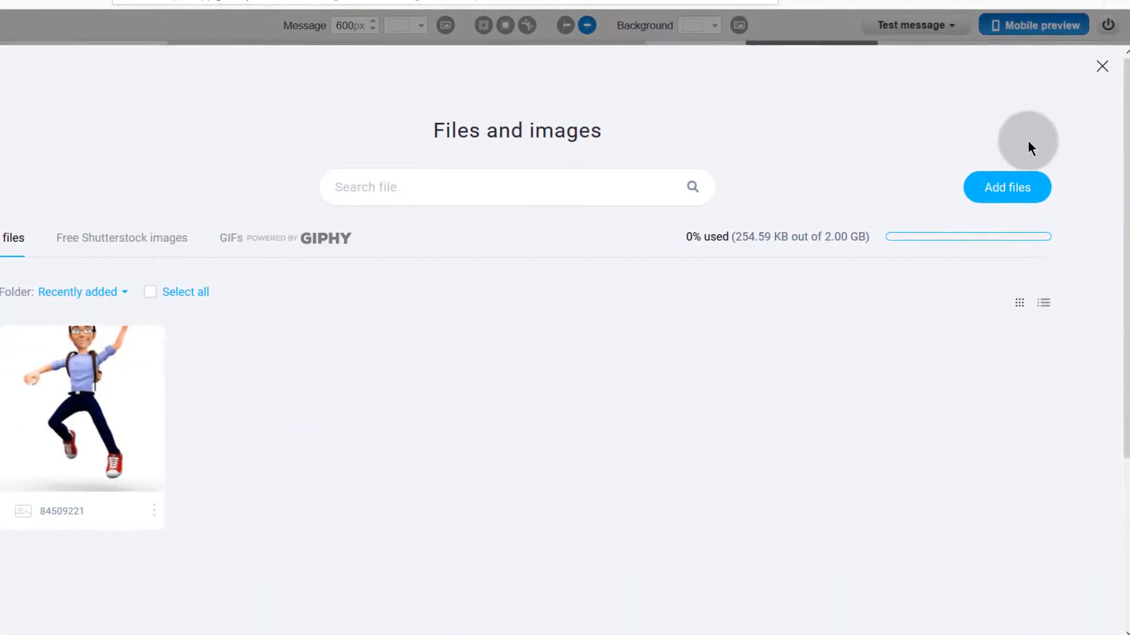
click(1102, 66)
click(394, 226)
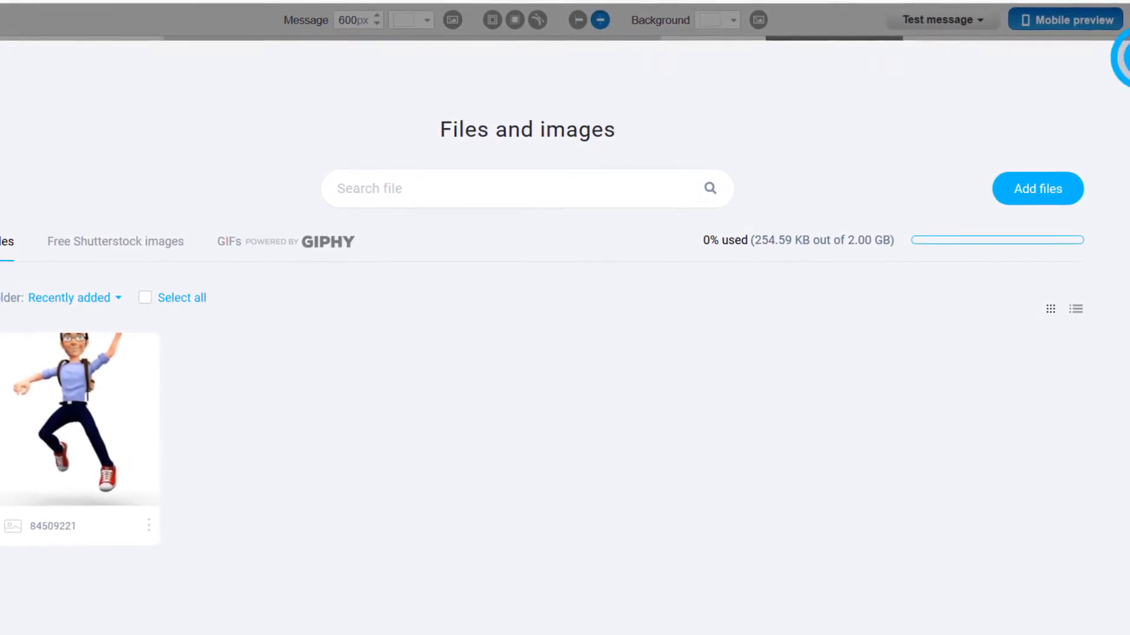
click(1128, 57)
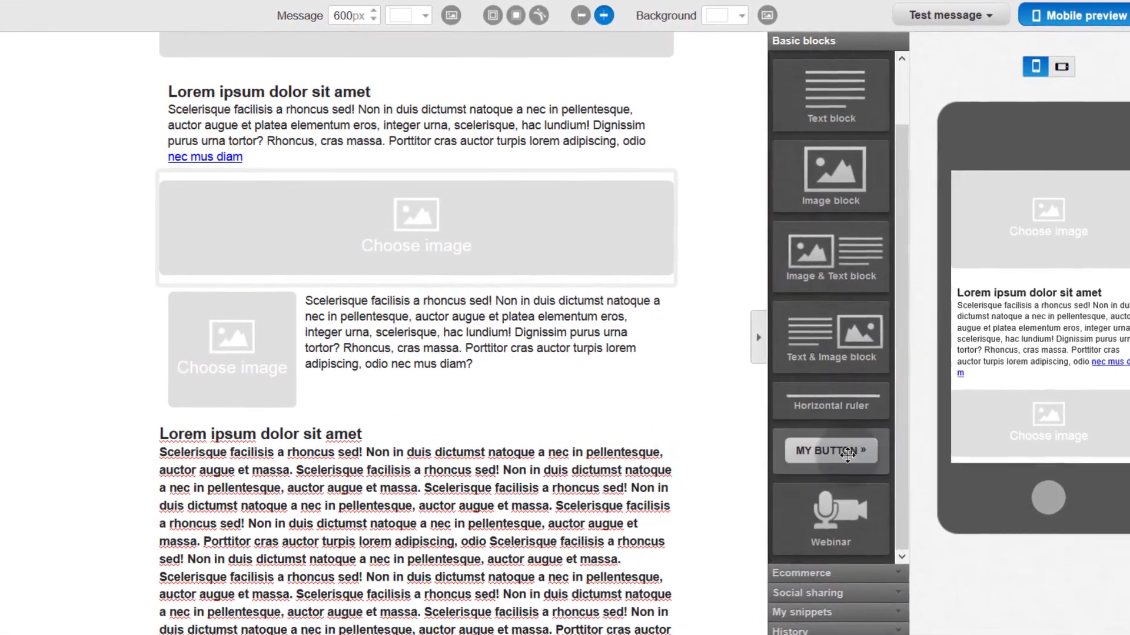
scroll(847, 454, down, 3)
Step: Add a horizontal divider, a 'Lorem ipsum' button and a webinar block with a Join now button
drag(852, 404, 327, 301)
click(340, 303)
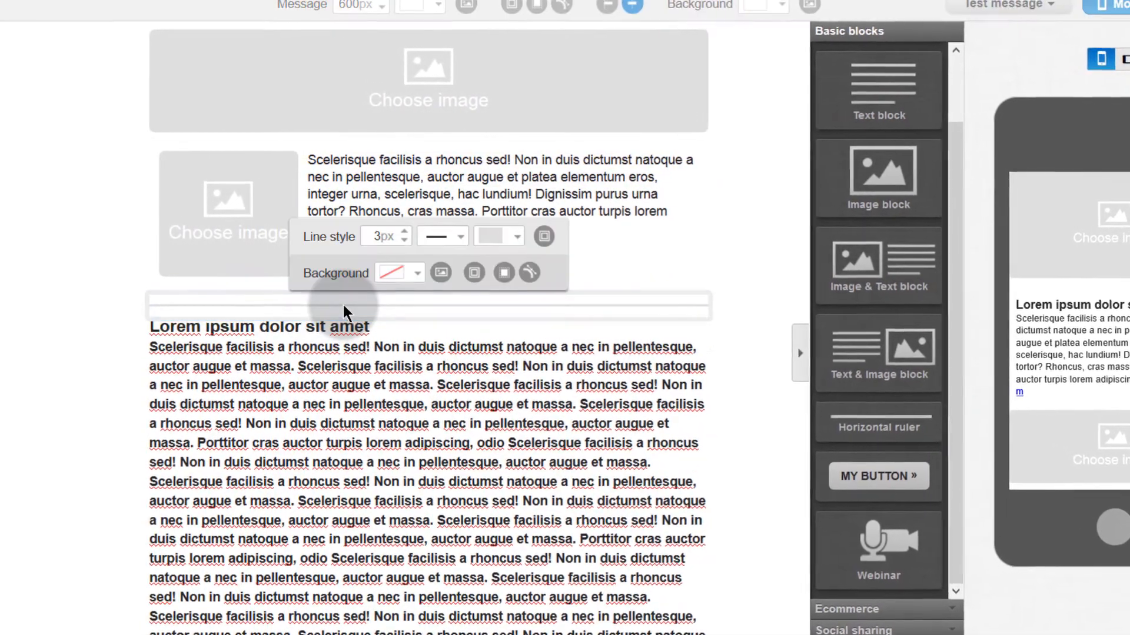
drag(882, 477, 724, 377)
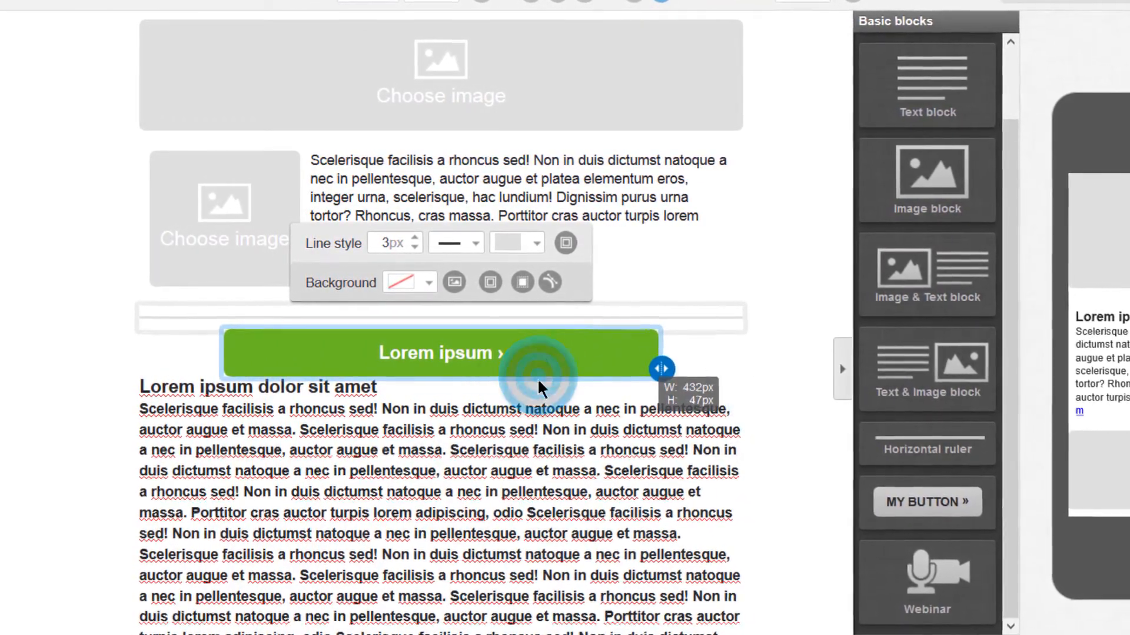
click(370, 354)
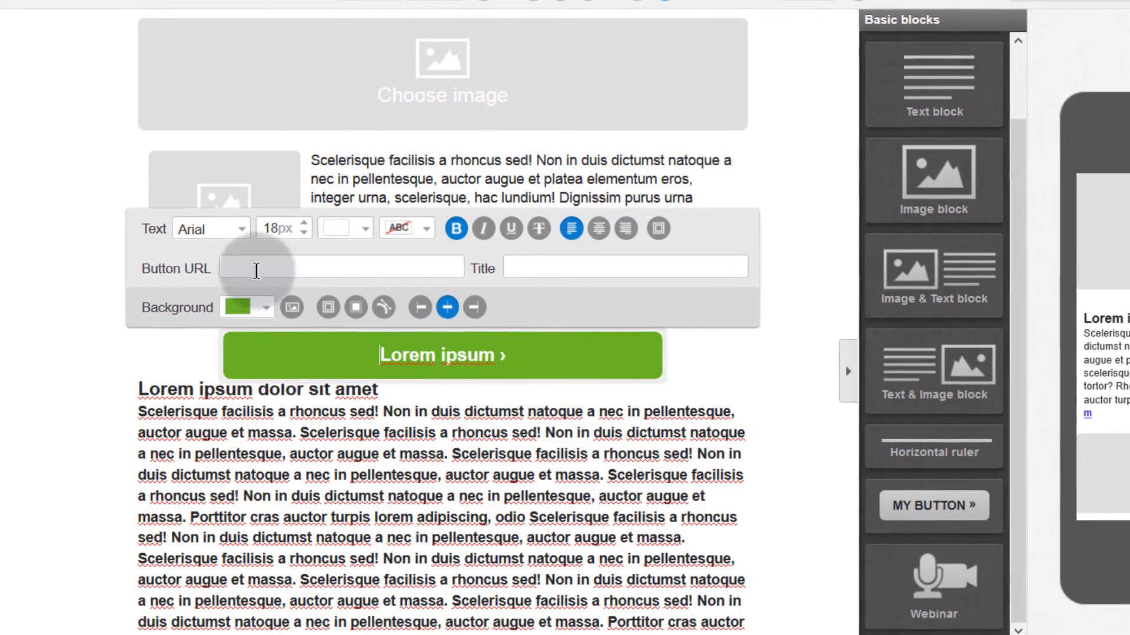
click(256, 270)
scroll(762, 512, down, 1)
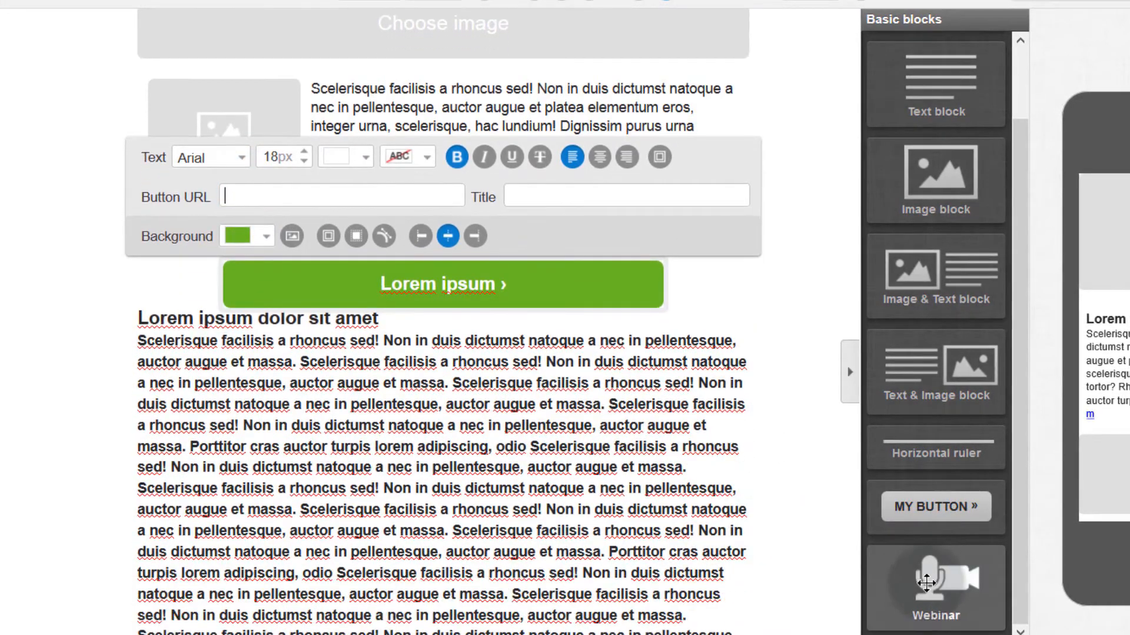
drag(926, 583, 376, 406)
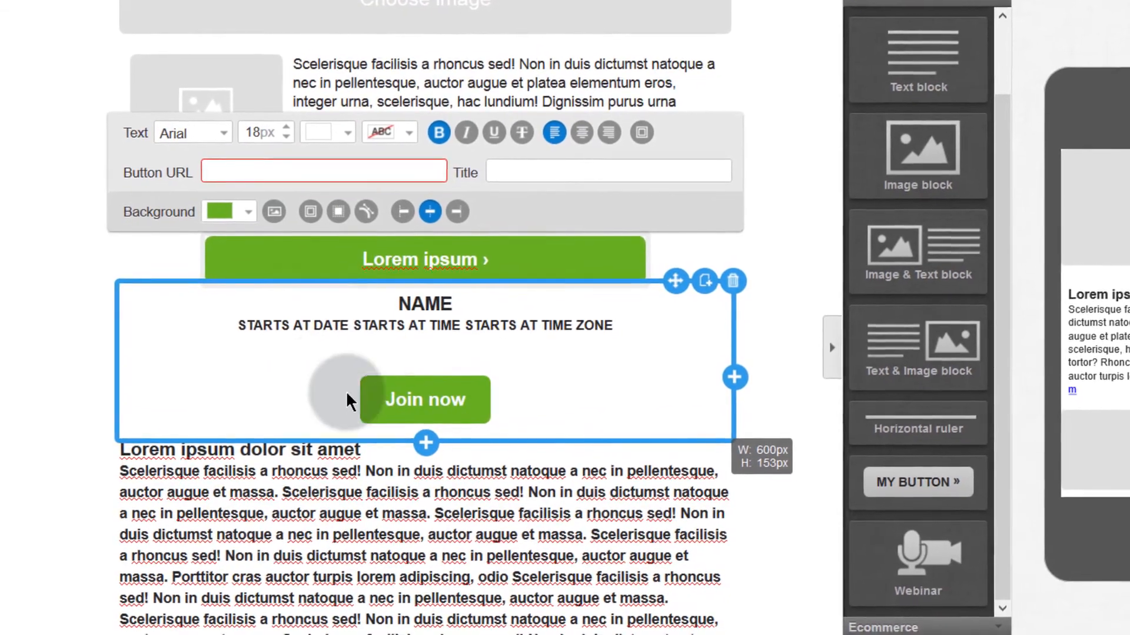
click(337, 378)
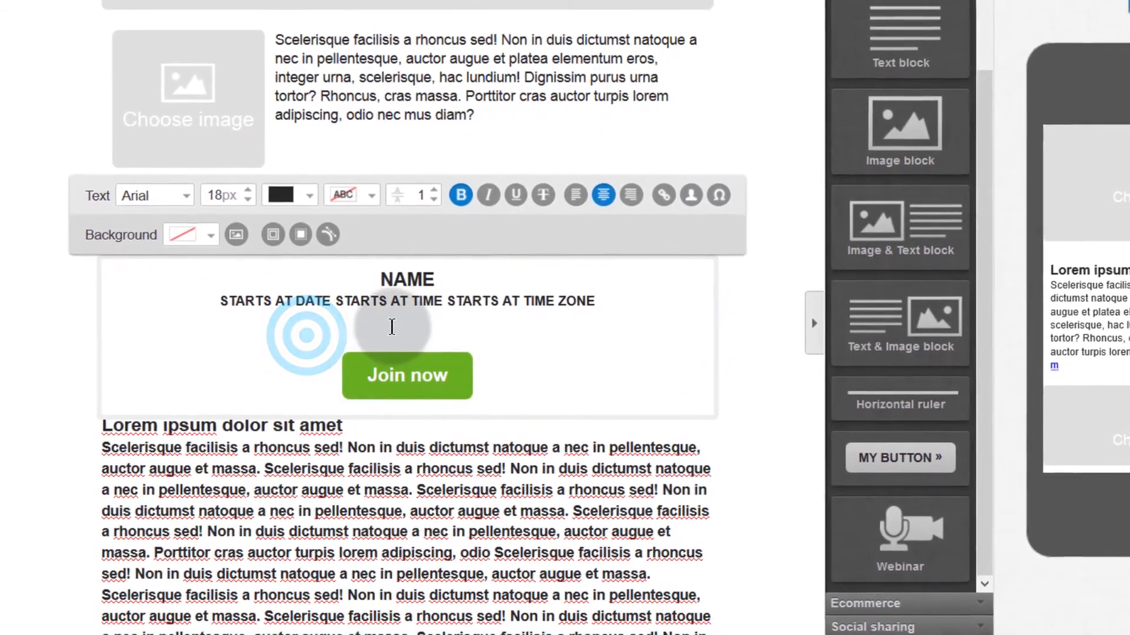
click(421, 400)
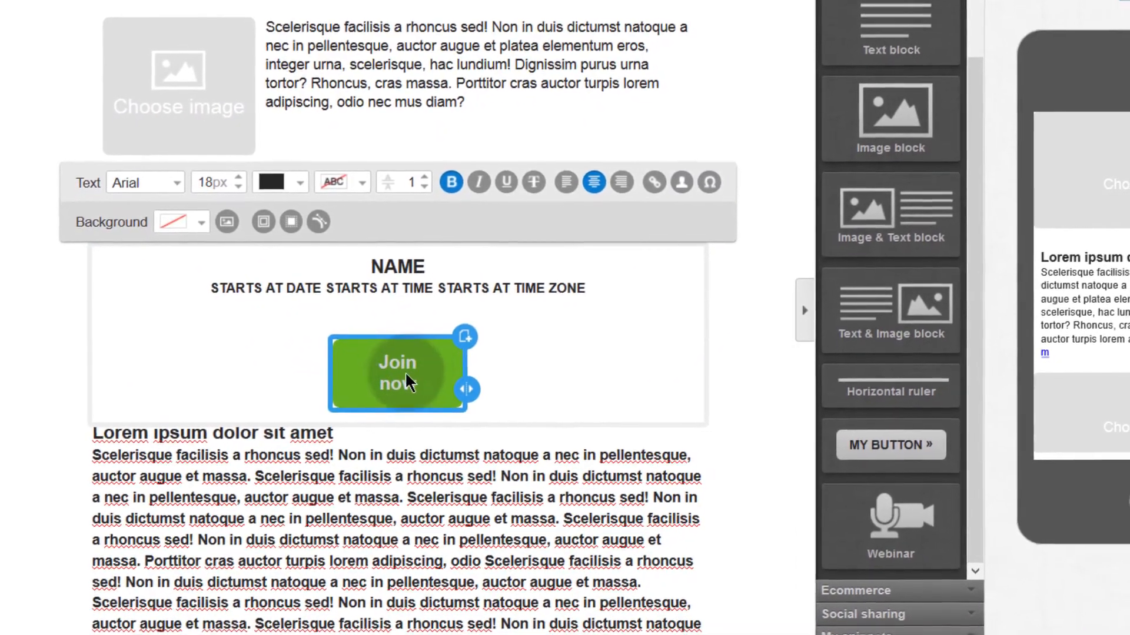
click(397, 368)
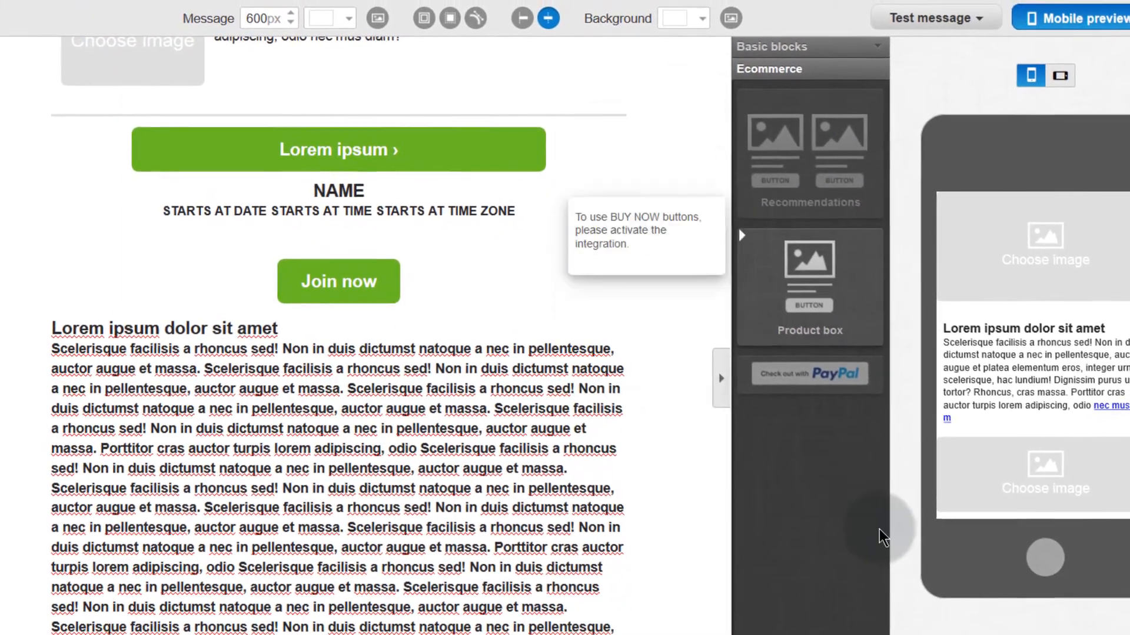
mouse_move(796, 147)
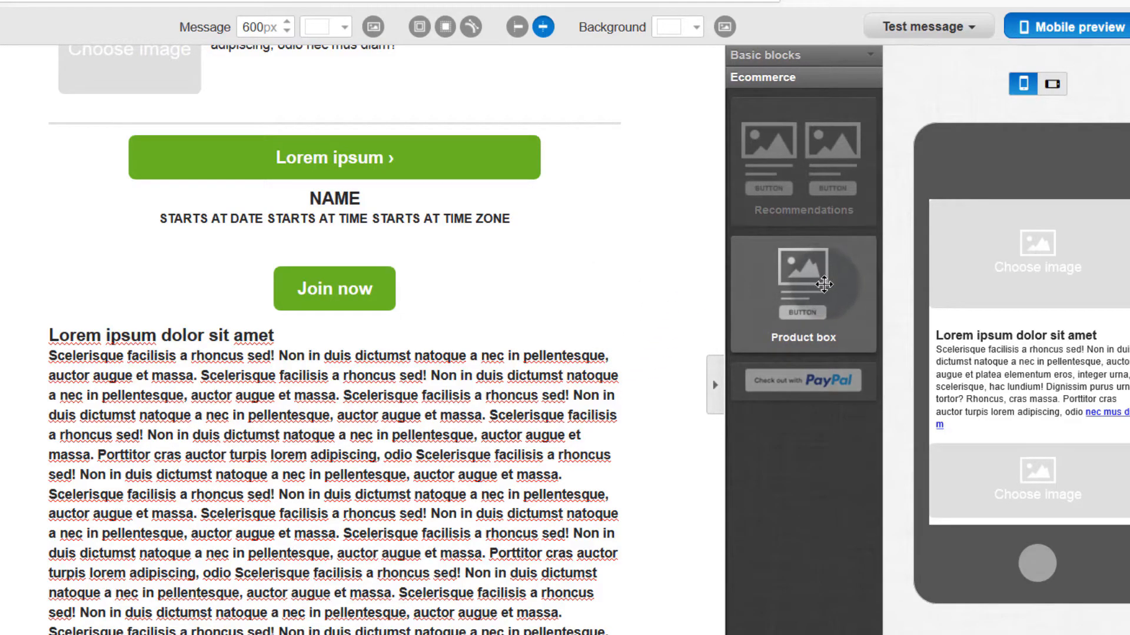
drag(817, 288, 233, 292)
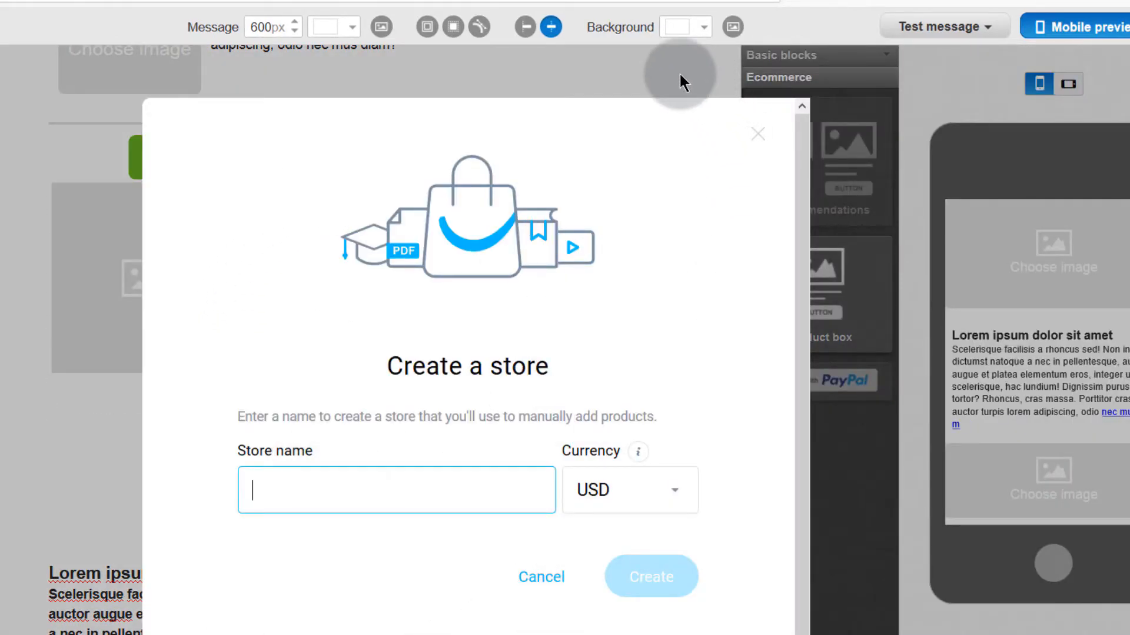
click(756, 137)
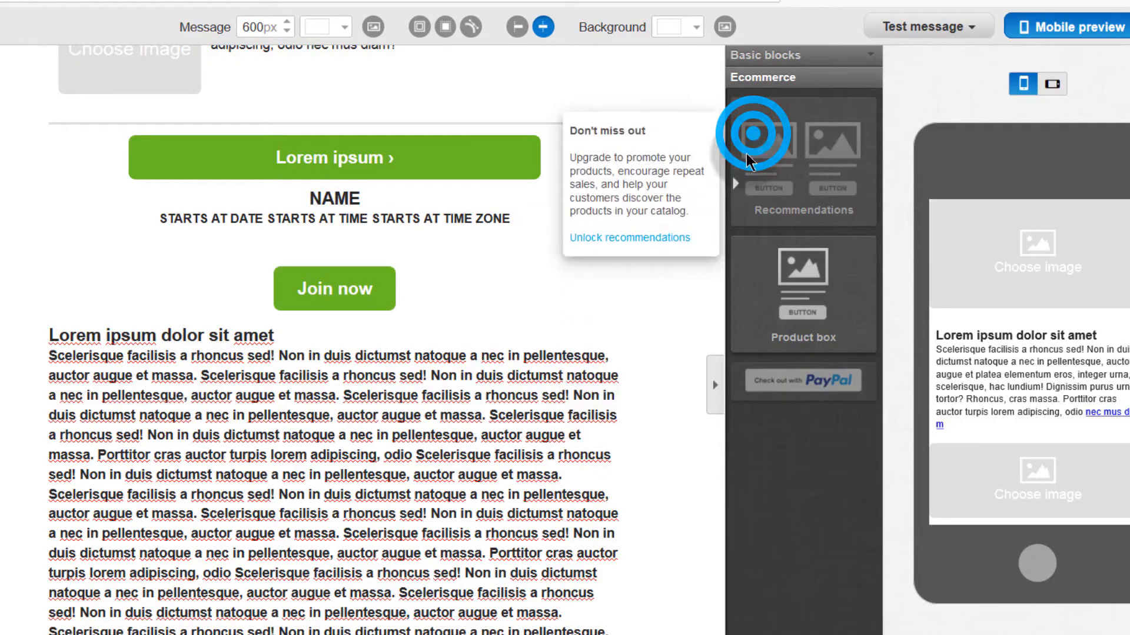
mouse_move(789, 375)
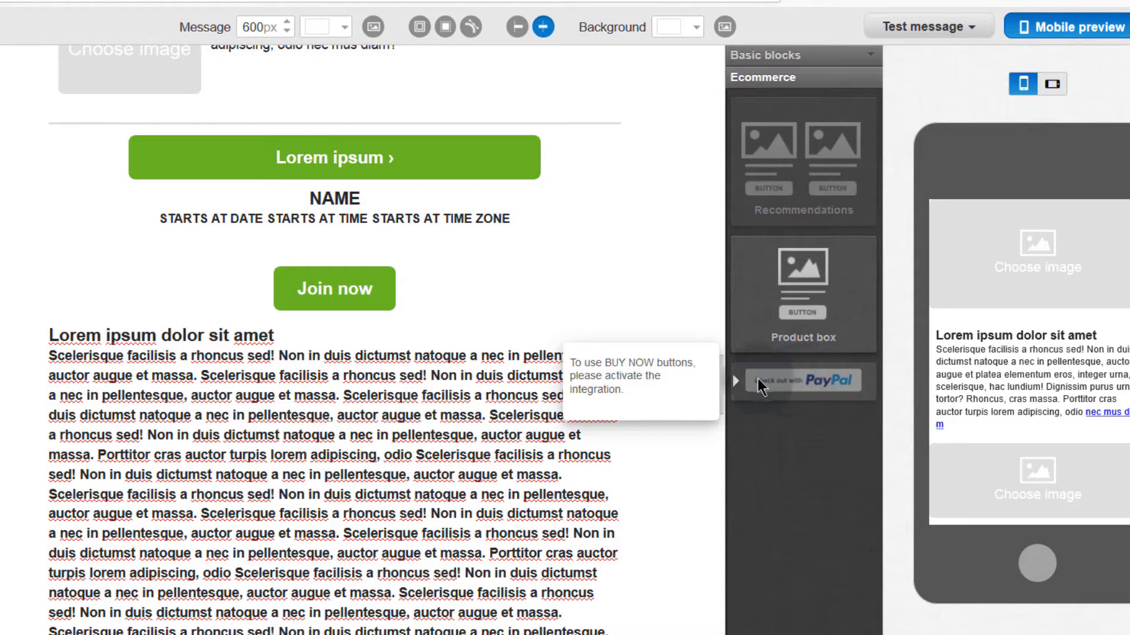
drag(810, 388, 661, 443)
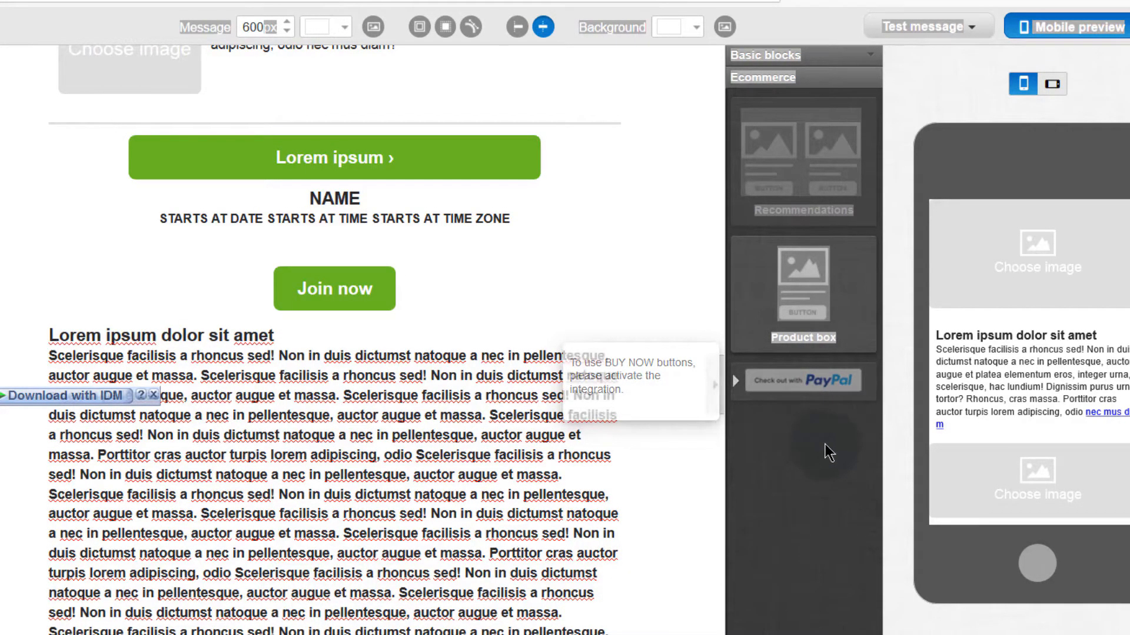
click(156, 395)
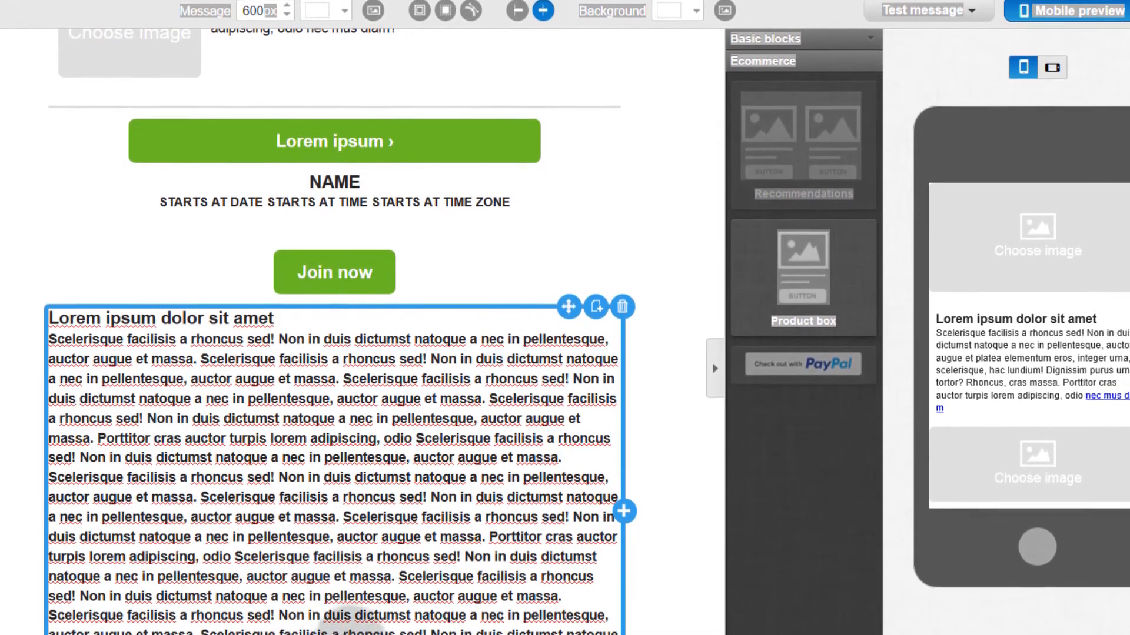
mouse_move(835, 369)
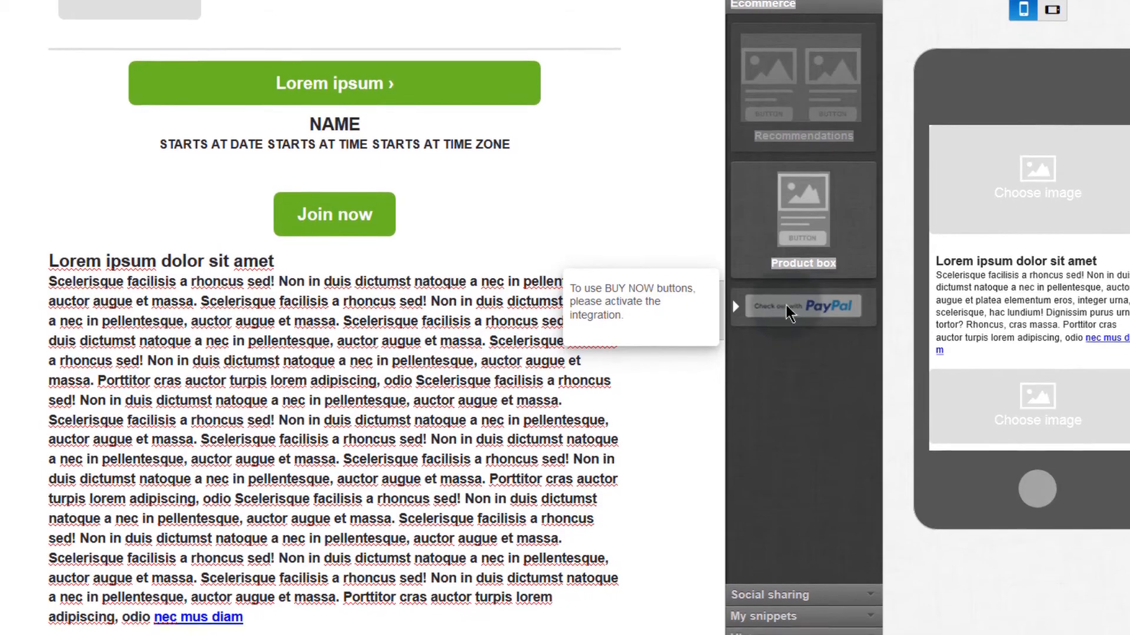
click(788, 586)
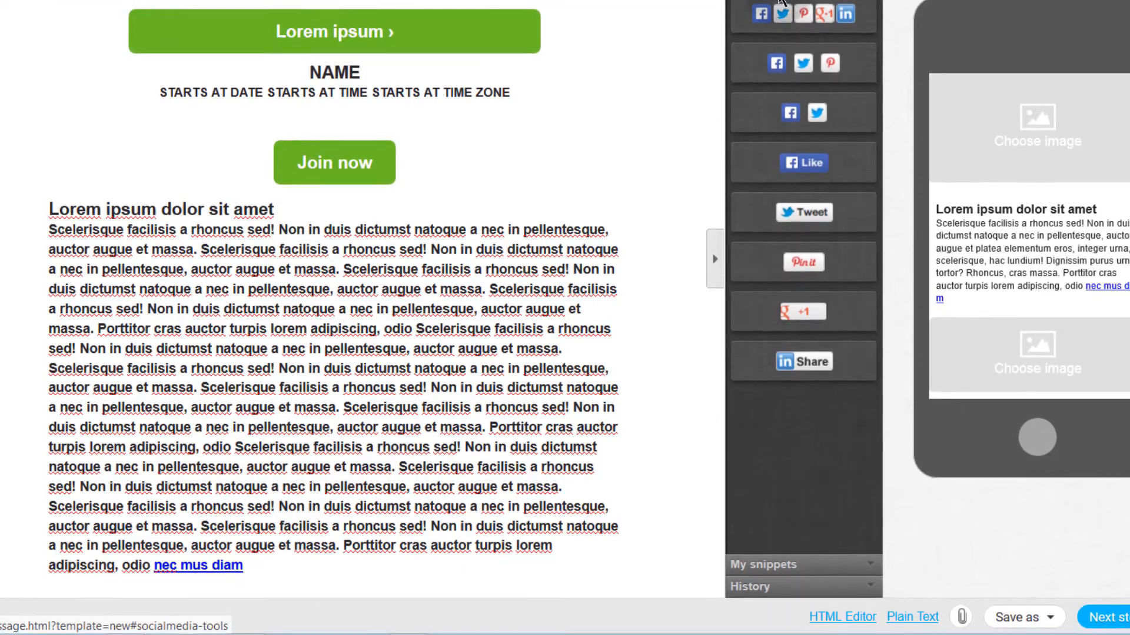
Step: Restore the 6:53:33 version from History and delete the product block
click(794, 566)
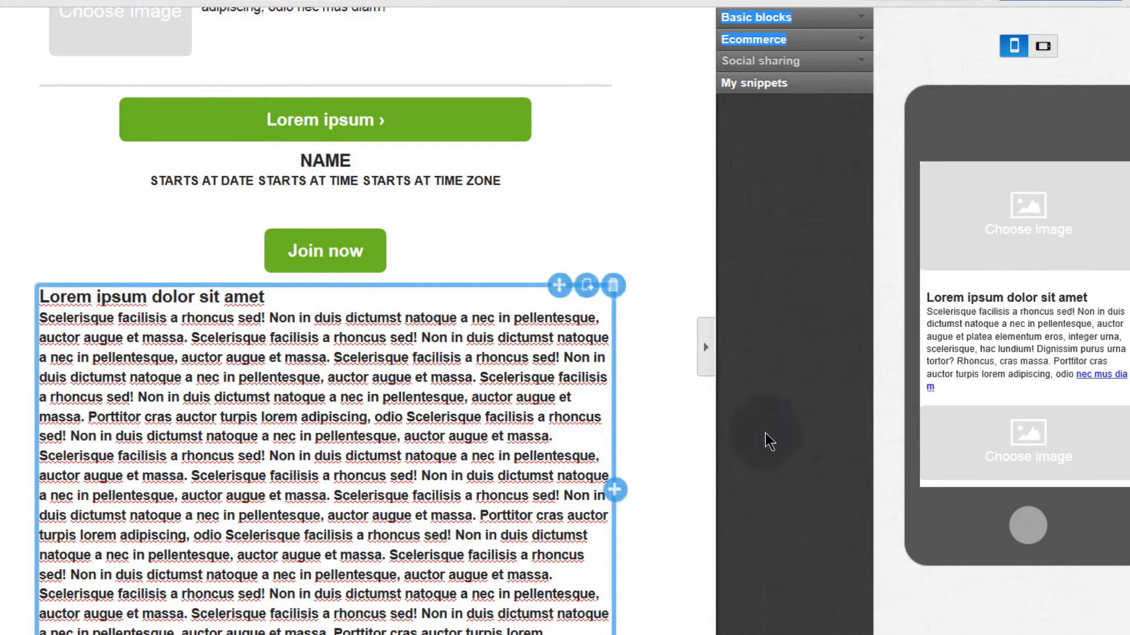
click(794, 633)
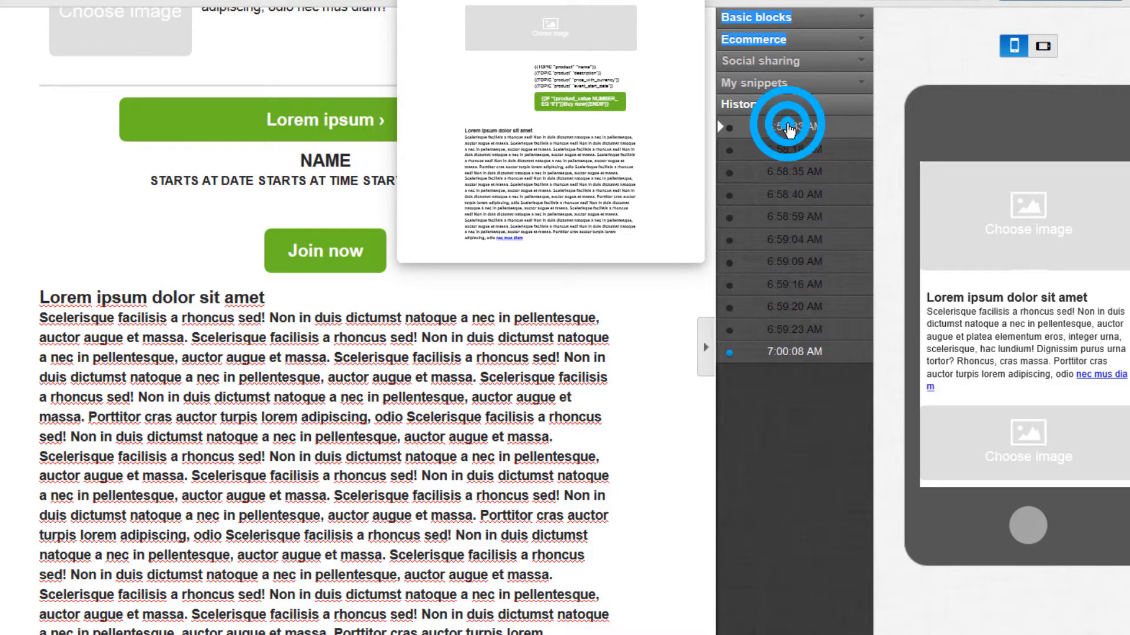
click(789, 128)
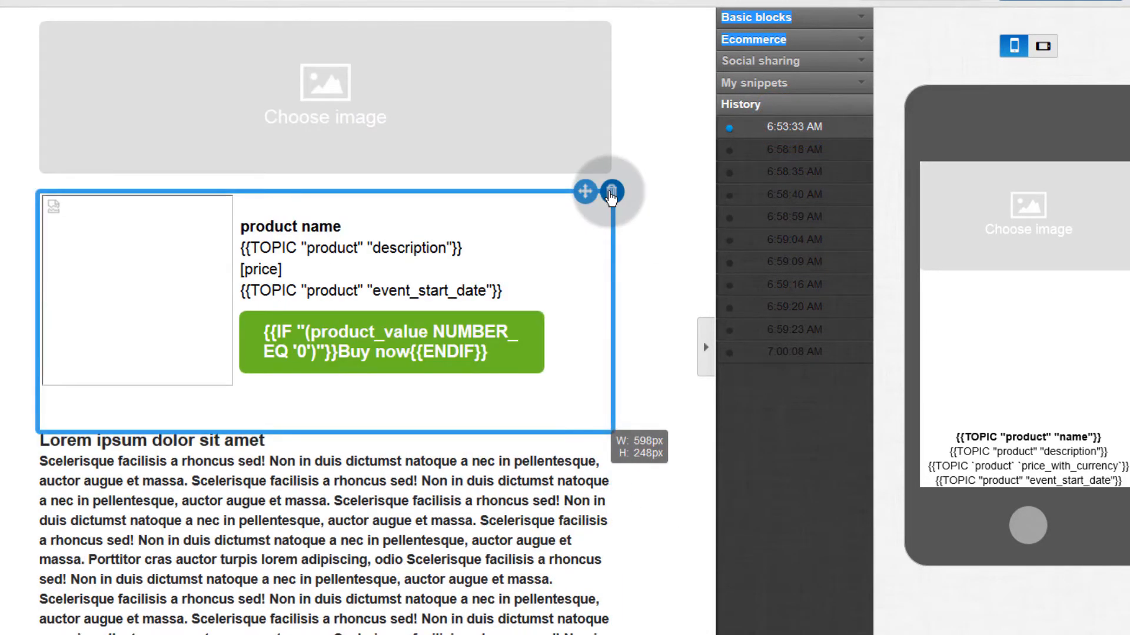
click(612, 192)
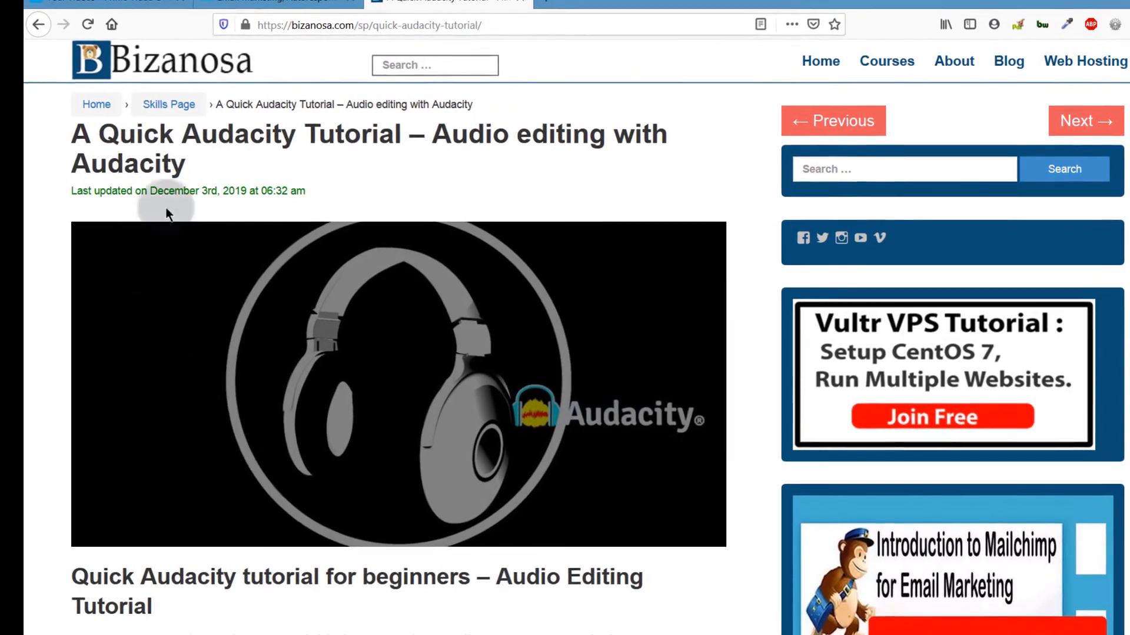
Step: Scroll through the Bizanosa Audacity tutorial article, then return to the GetResponse newsletter editor
scroll(294, 438, down, 9)
scroll(291, 412, up, 9)
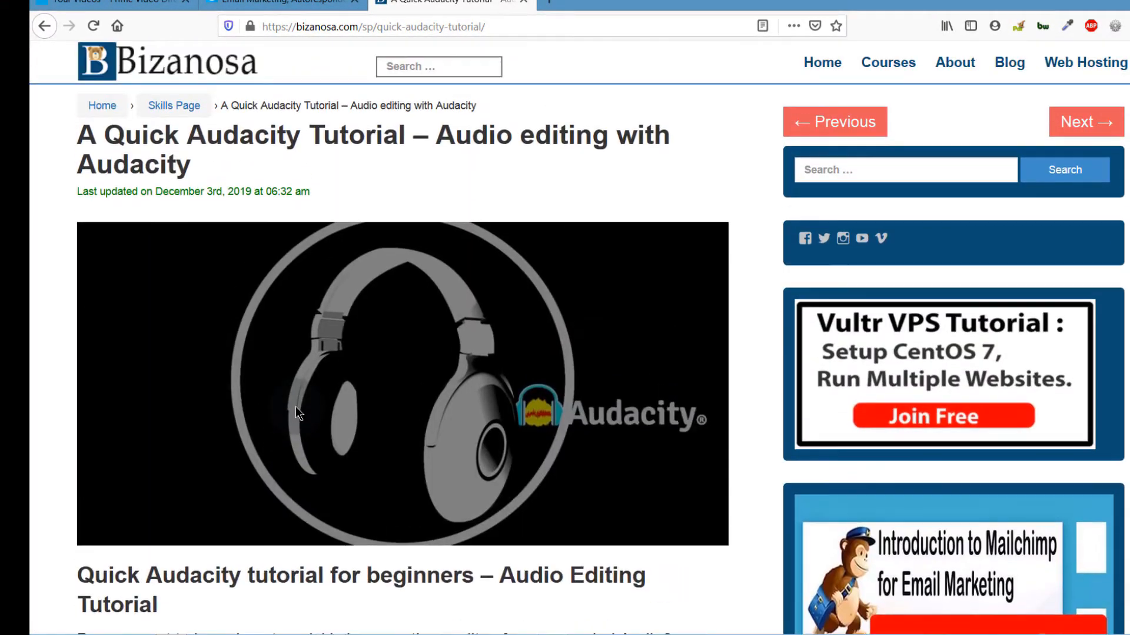
scroll(296, 407, down, 6)
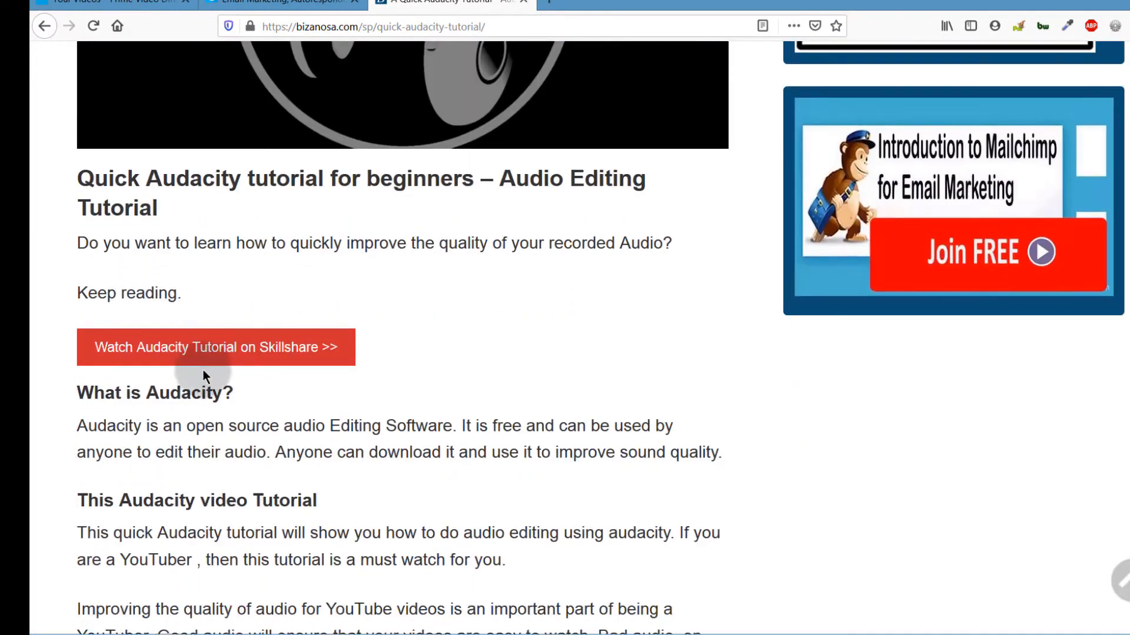
click(264, 9)
click(458, 134)
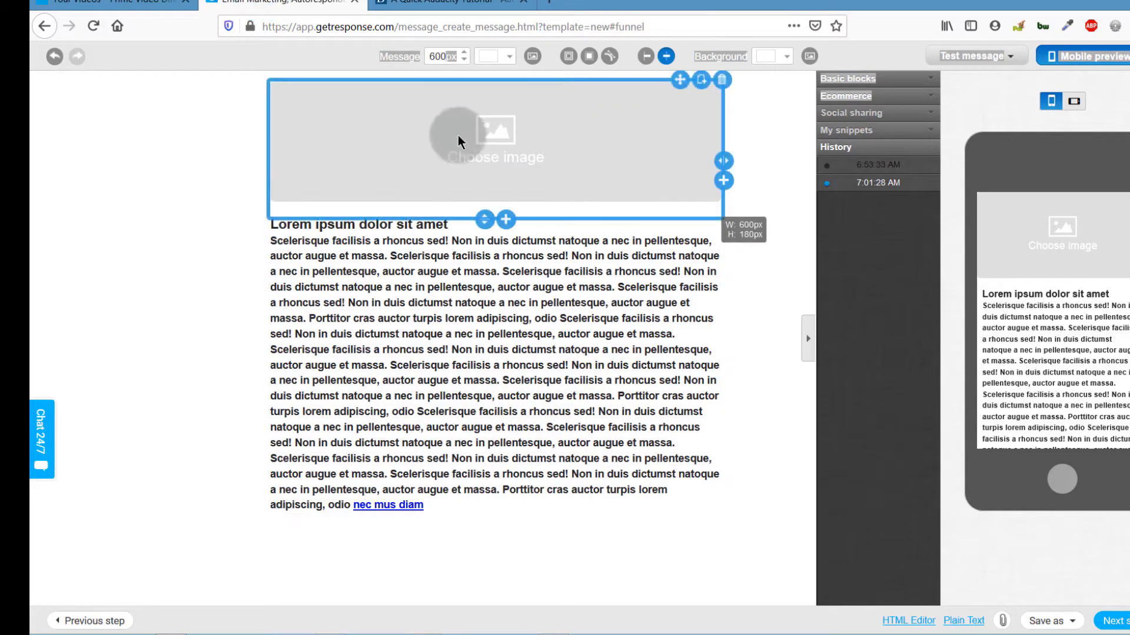
Step: Open the header image placeholder's file library and start importing a file from URL
click(870, 80)
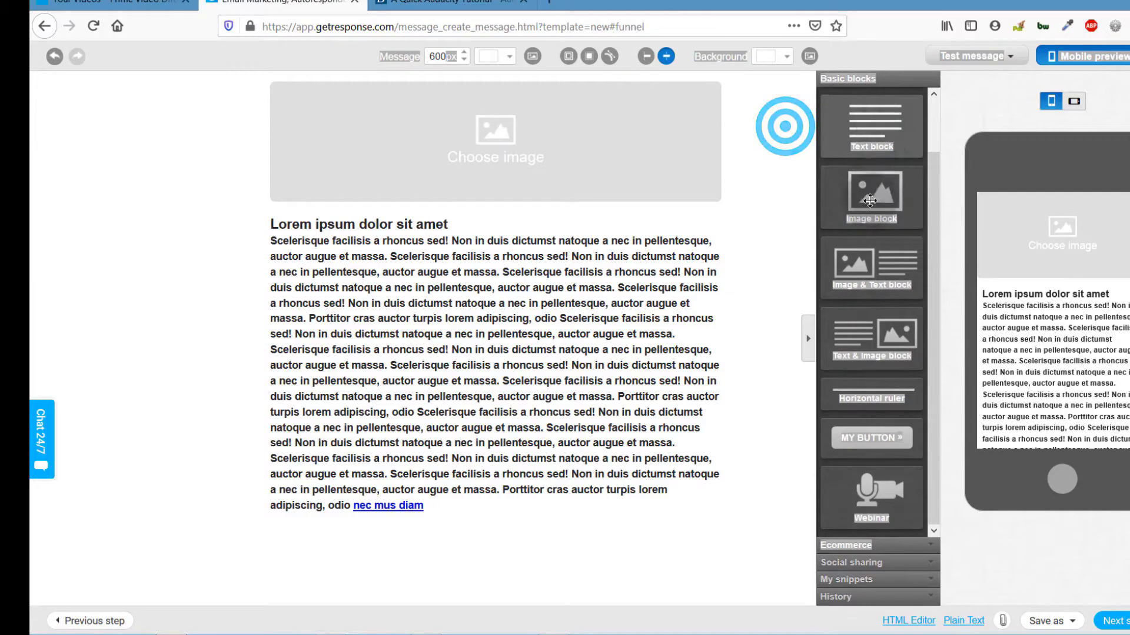
click(962, 121)
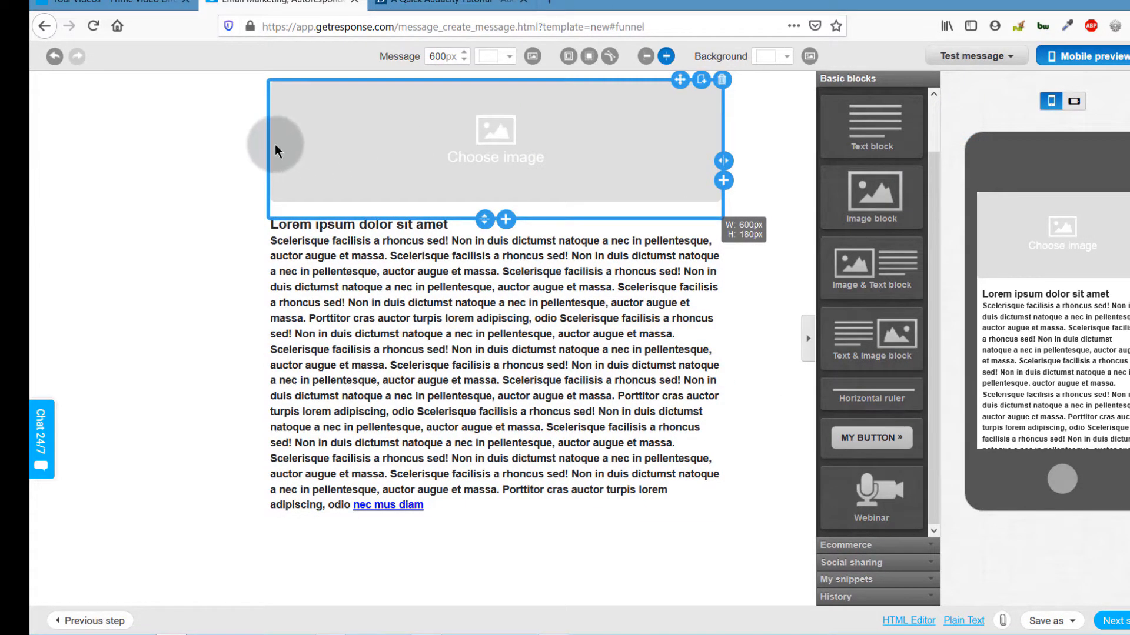
click(509, 144)
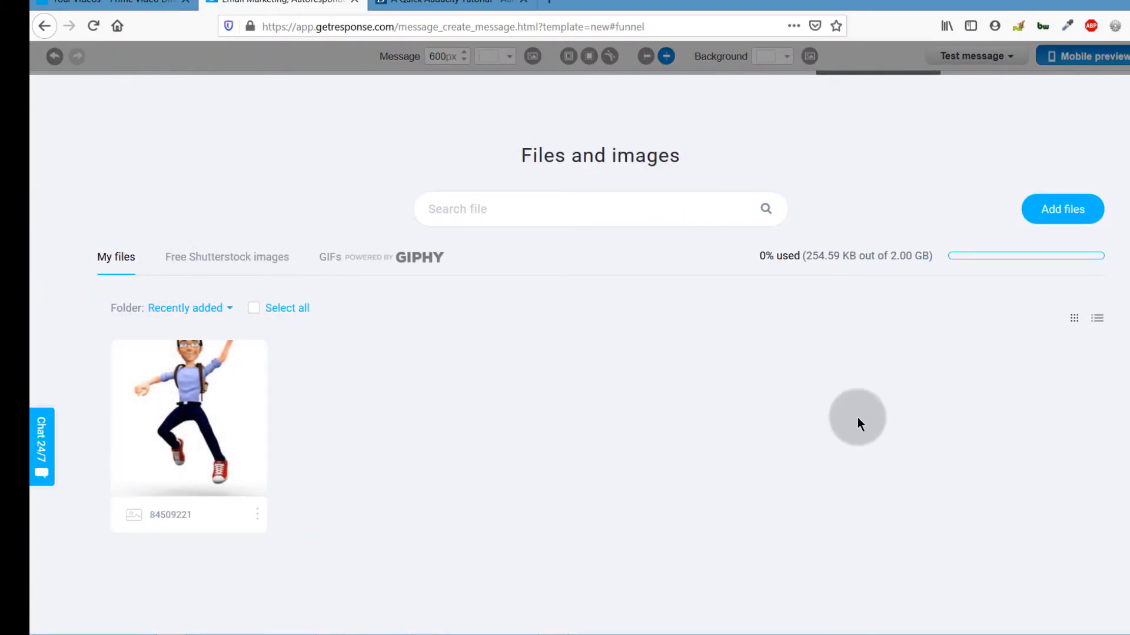
click(1063, 212)
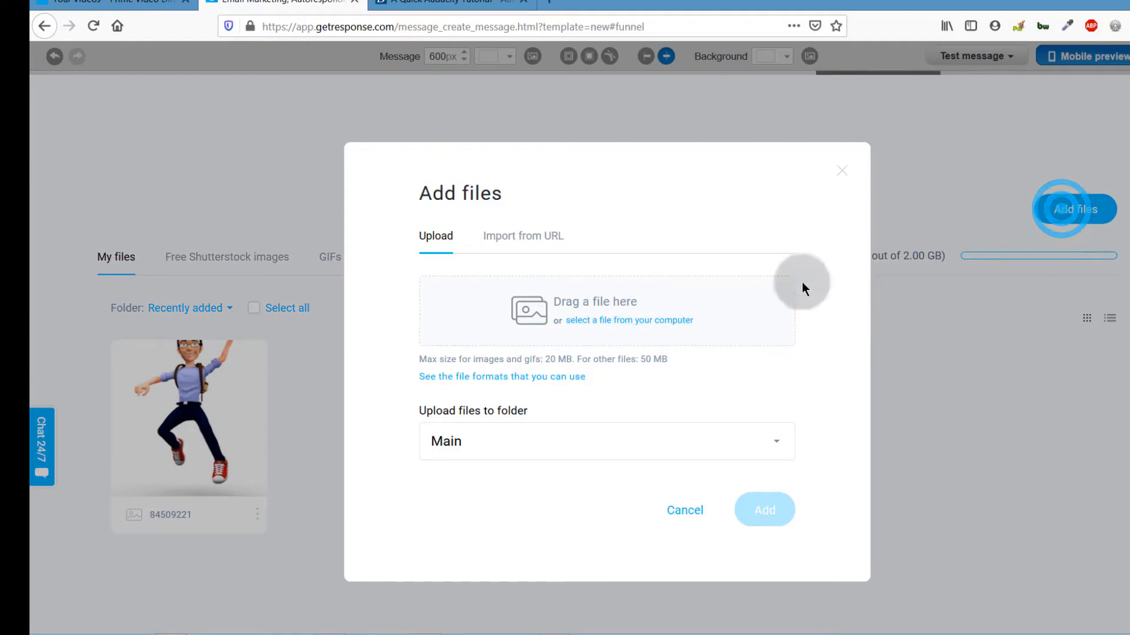
click(531, 238)
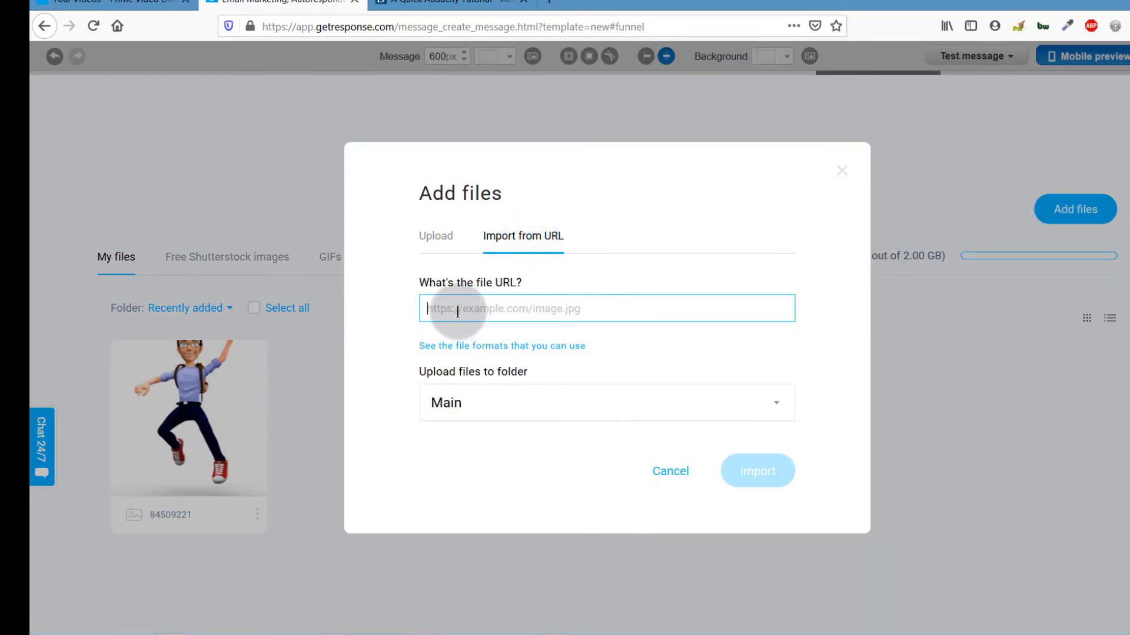
Step: Copy the address of the article's headphone header image AUdaity-tutorial.jpg, then return to the article
click(448, 3)
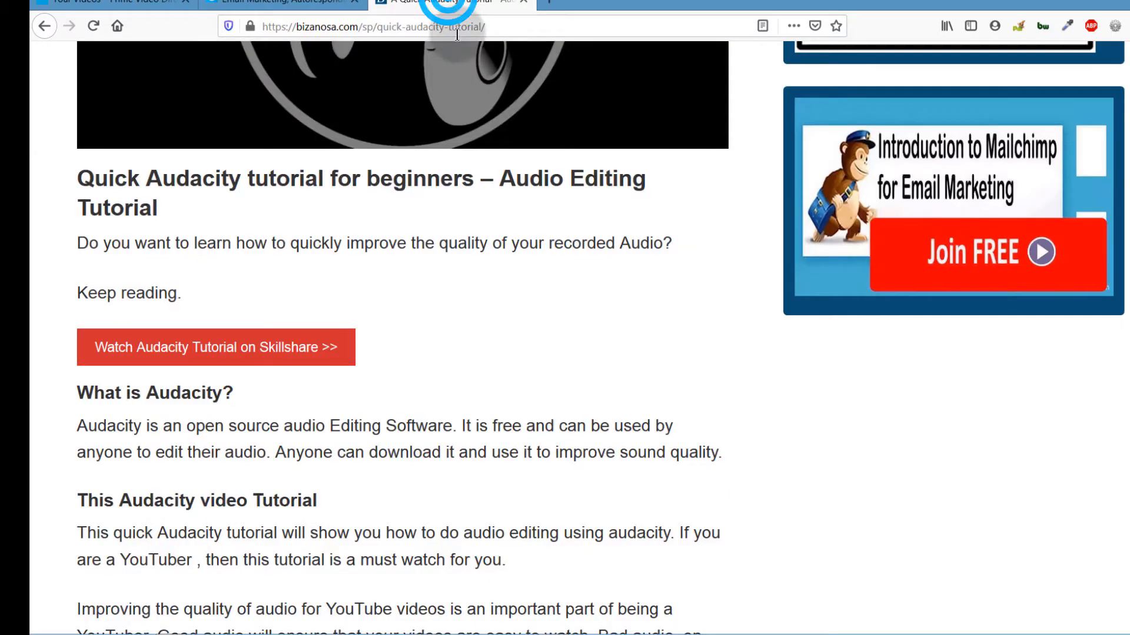
scroll(319, 229, up, 5)
right_click(246, 283)
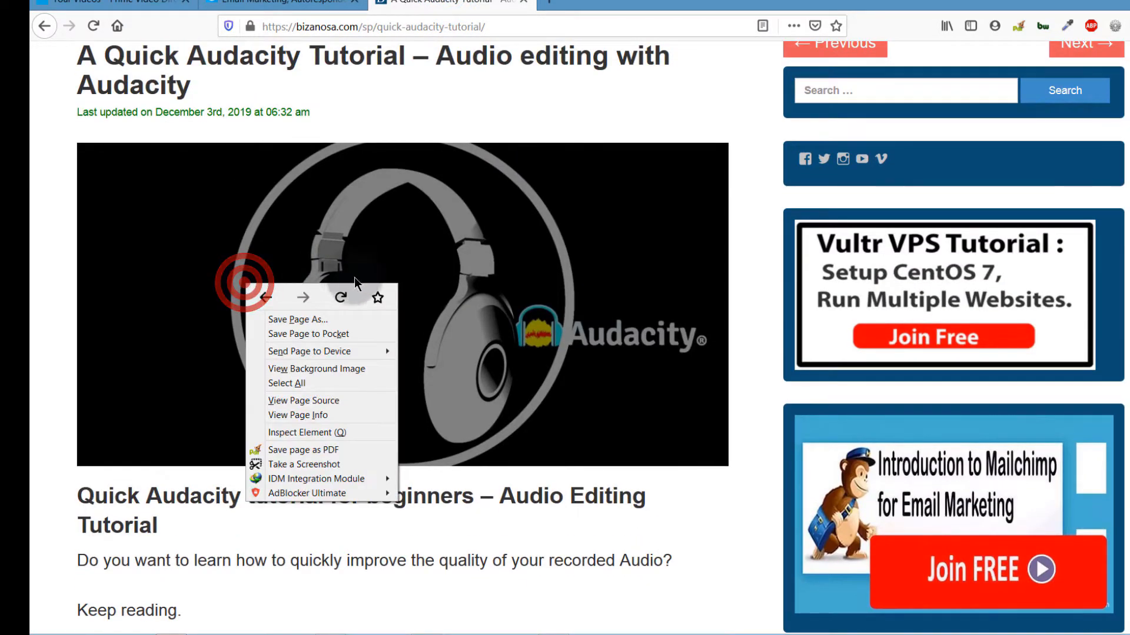
click(291, 369)
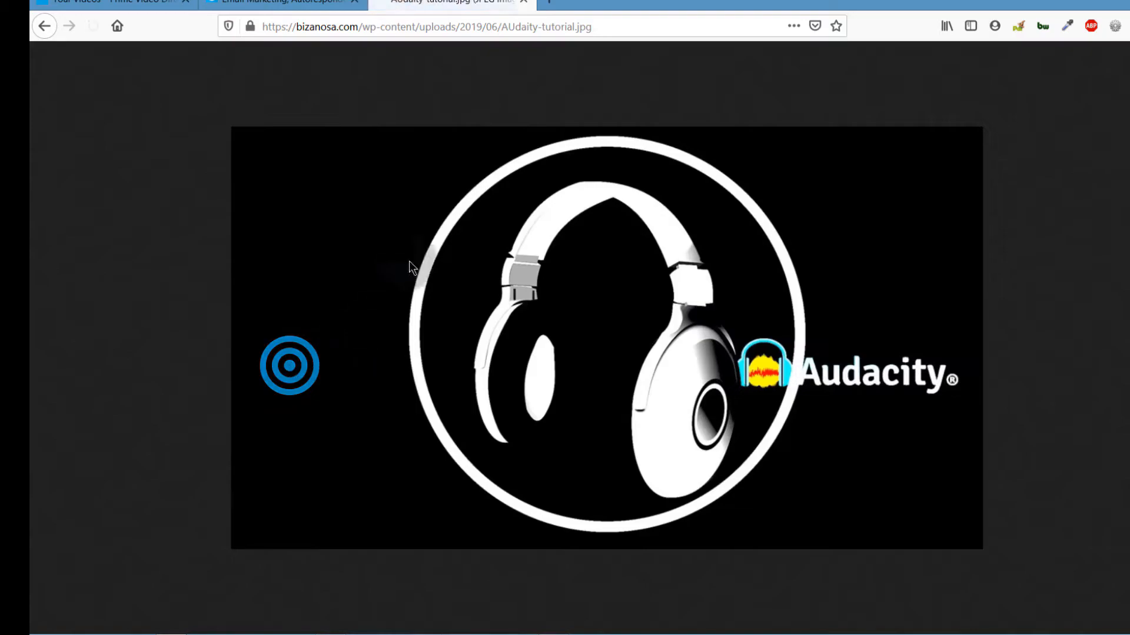
right_click(335, 26)
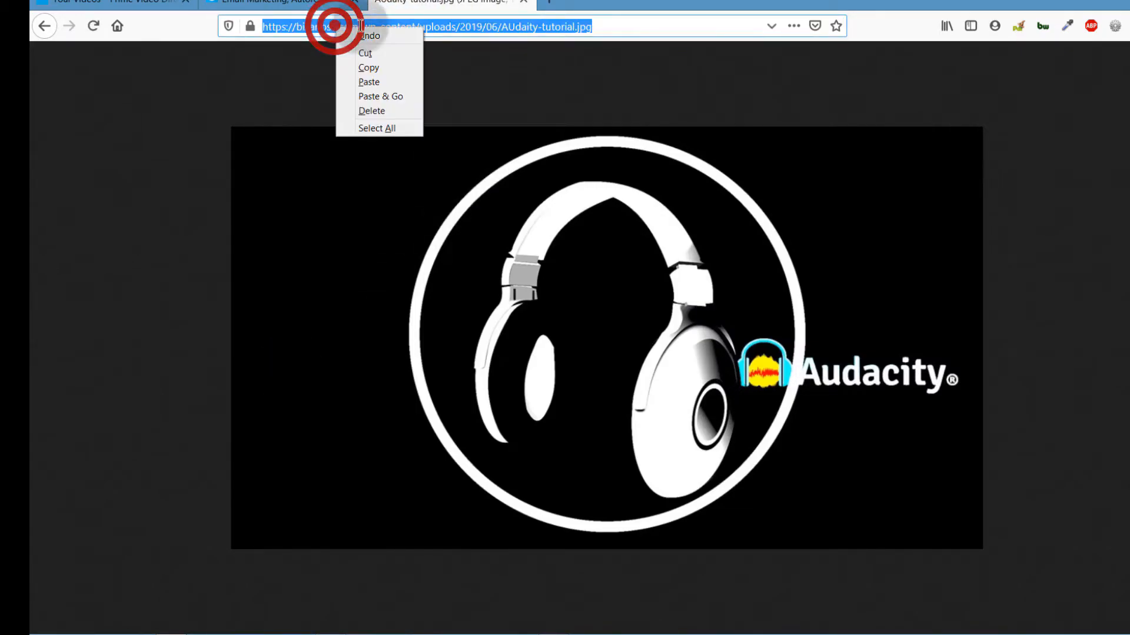
click(366, 69)
click(44, 26)
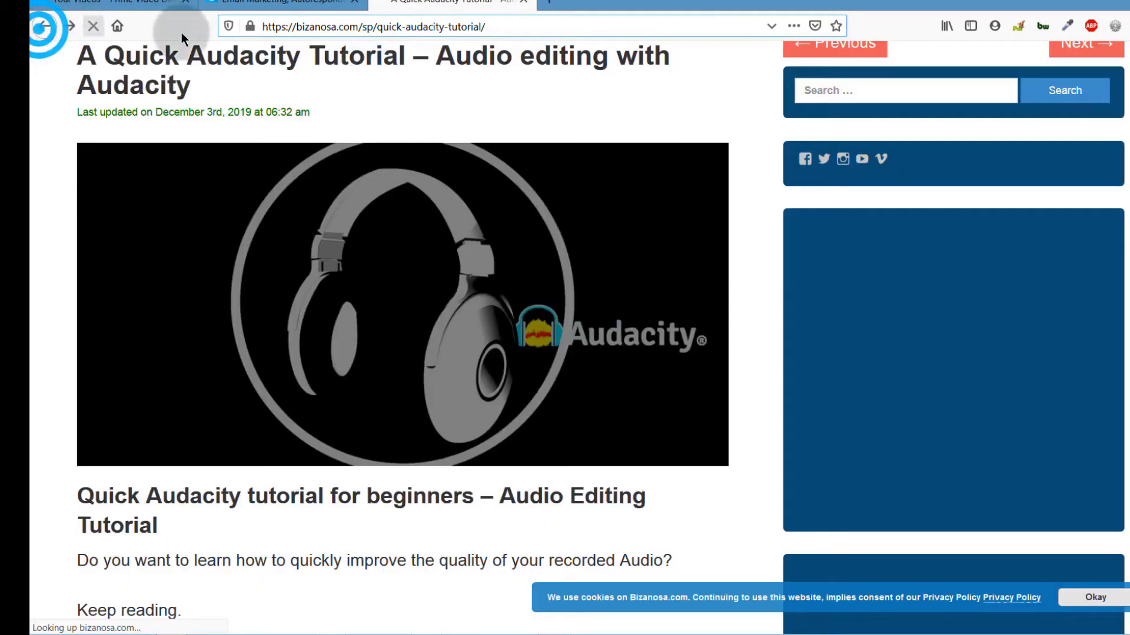
Step: Paste the header image's address into Import from URL, retrying and editing it after rejection
click(278, 3)
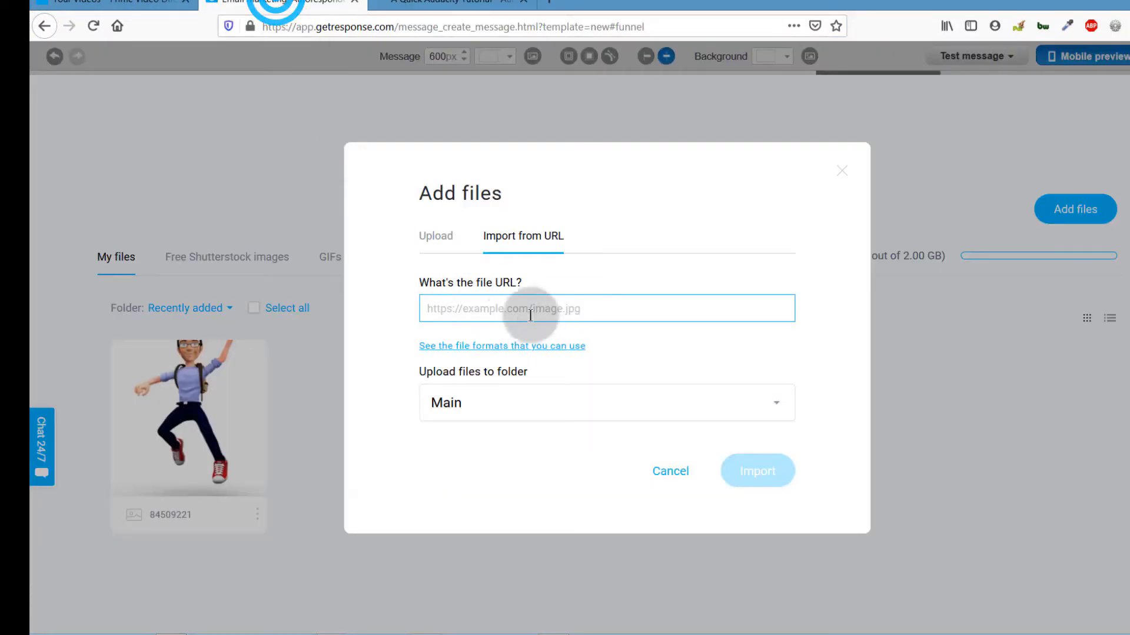
right_click(438, 305)
click(479, 360)
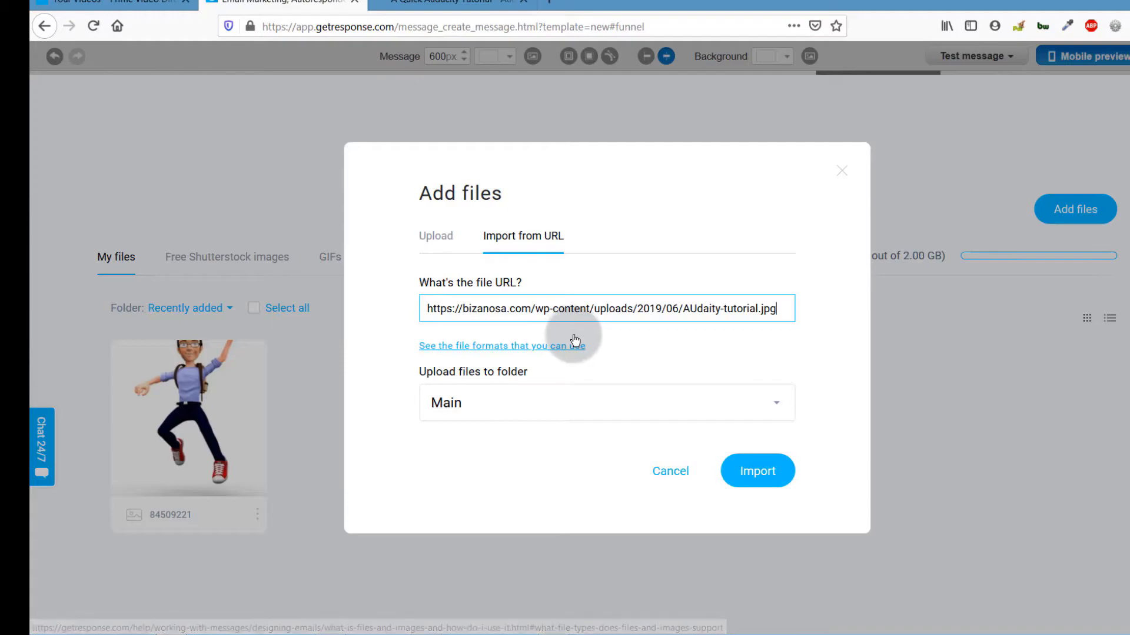
click(440, 235)
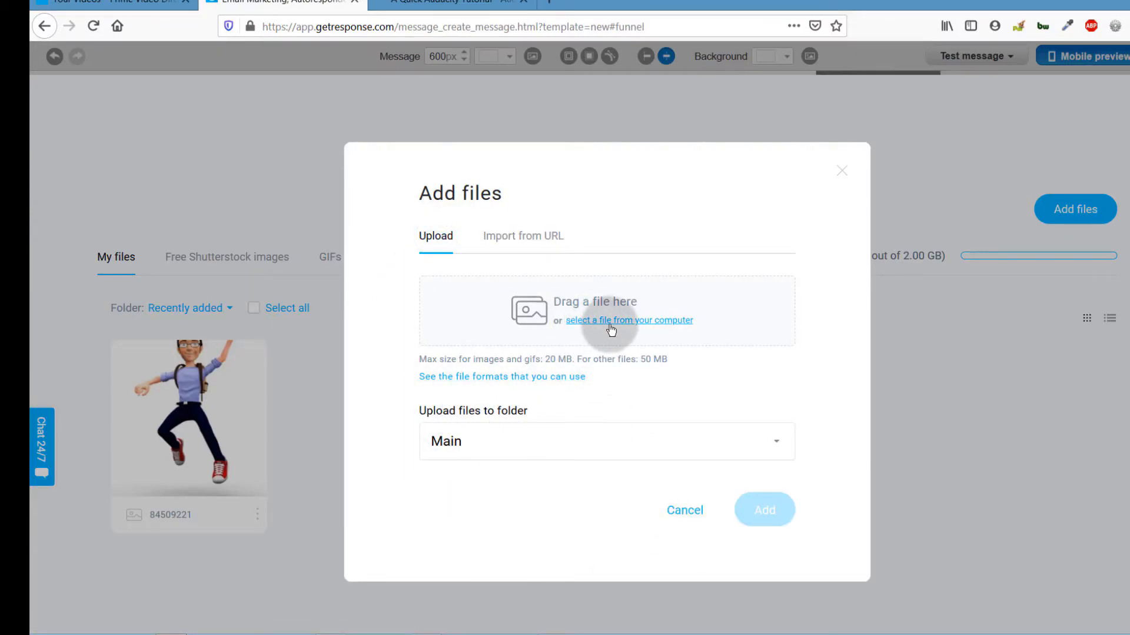
click(508, 238)
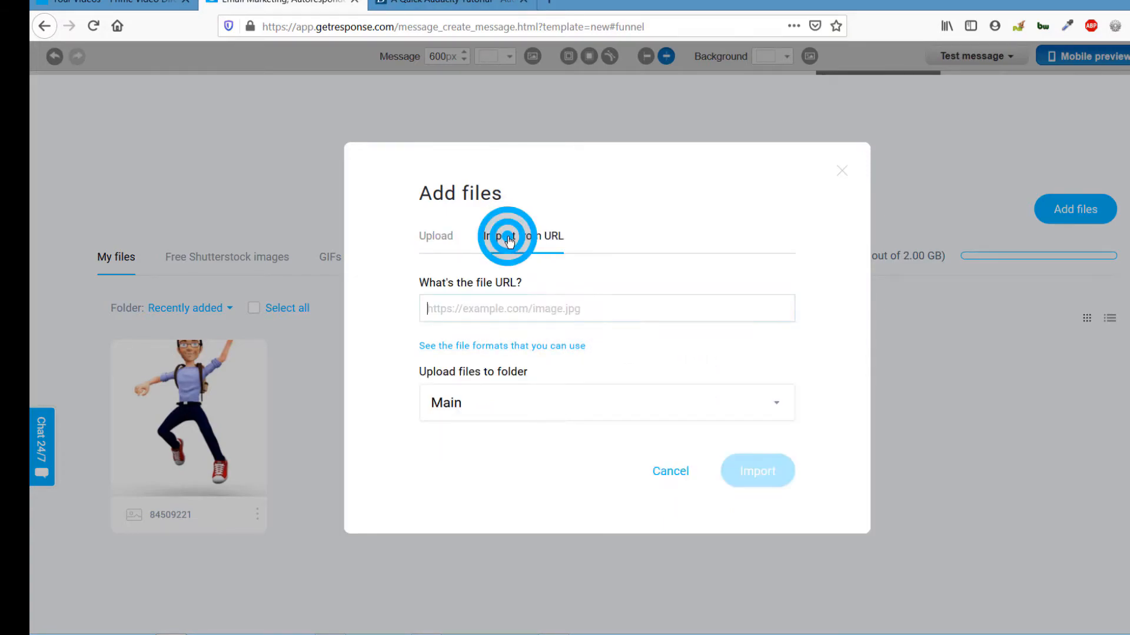
right_click(448, 306)
click(484, 363)
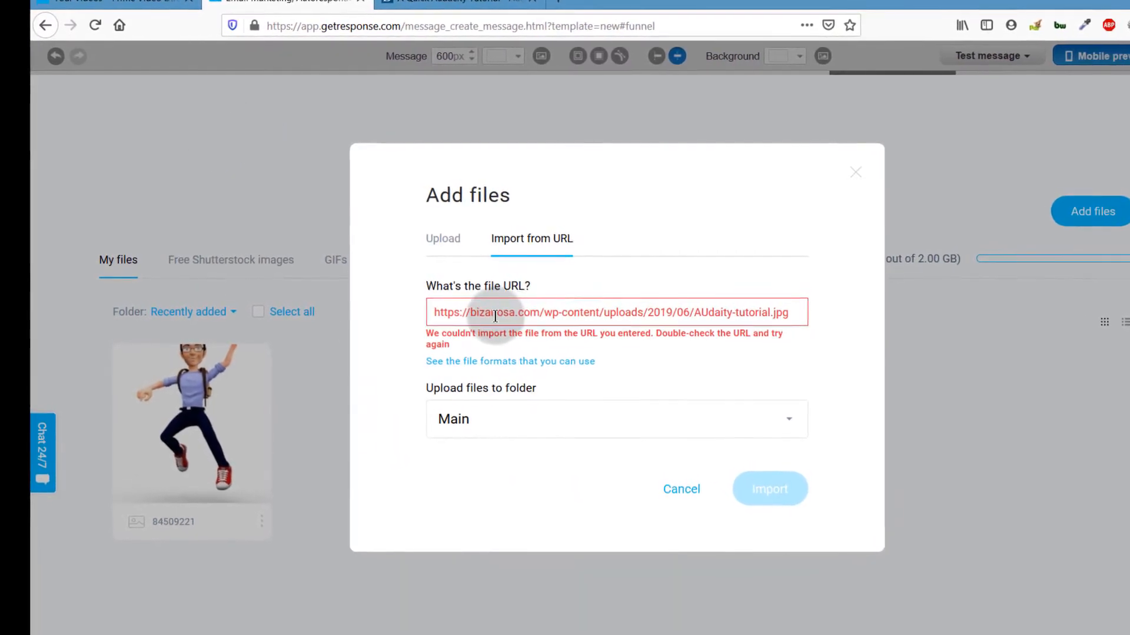
click(560, 316)
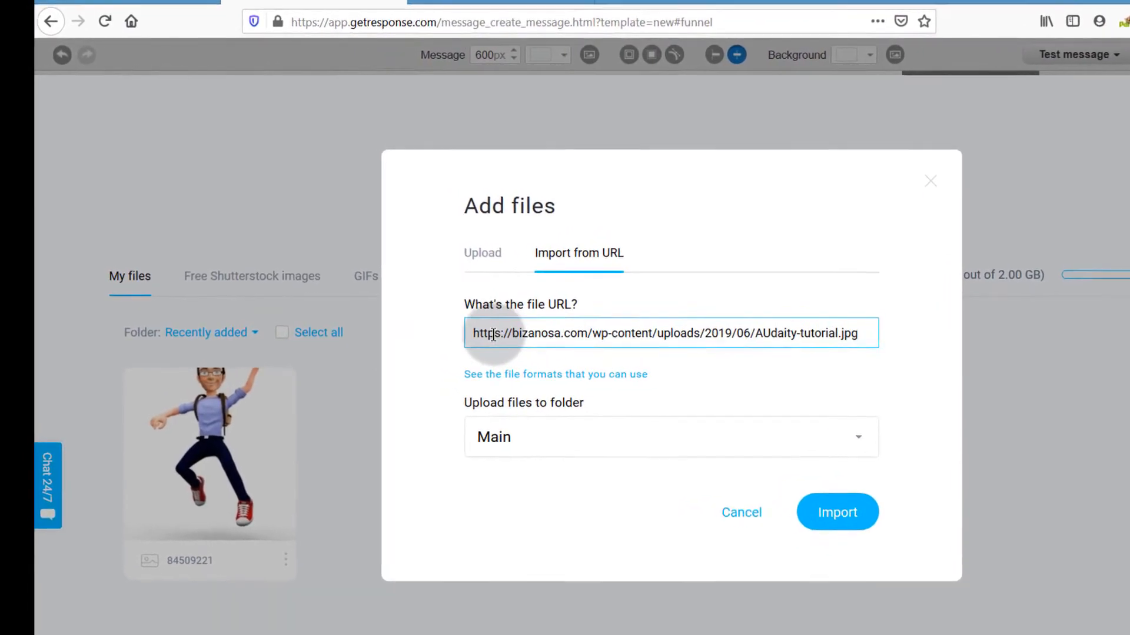
click(889, 344)
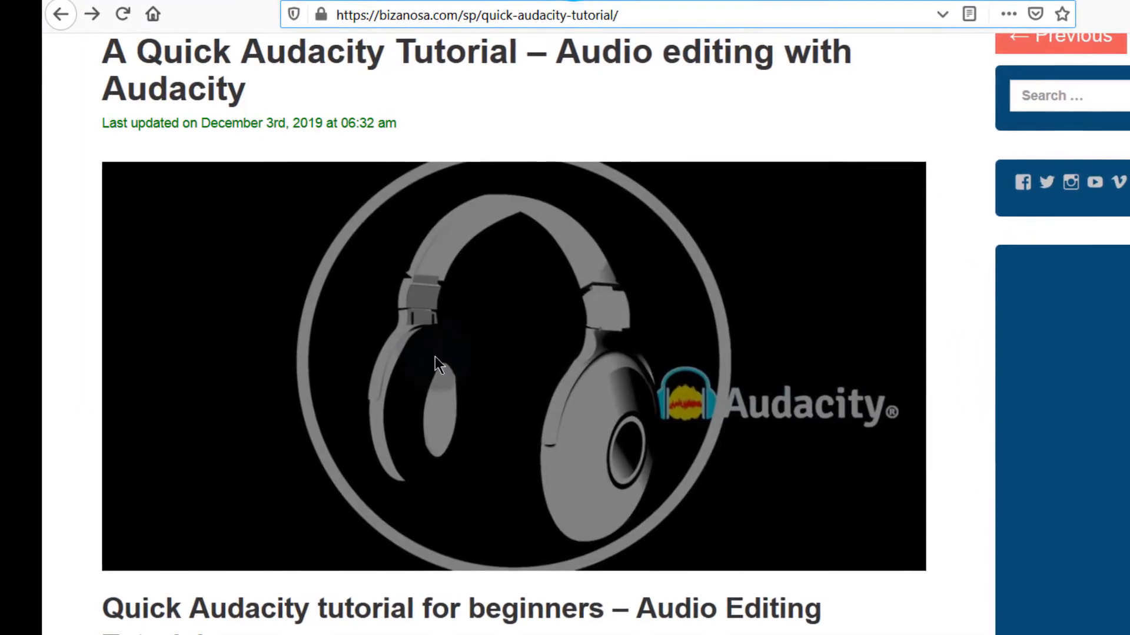
Step: Reopen the header image on its own page, then browse the computer for it in Upload
right_click(361, 298)
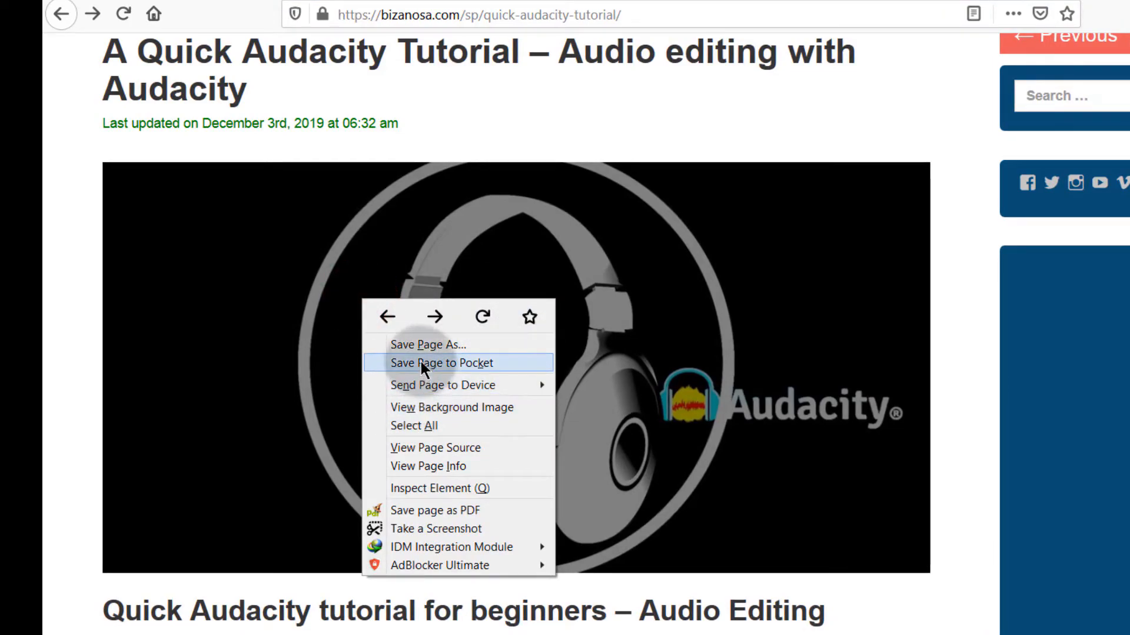
click(425, 407)
right_click(431, 271)
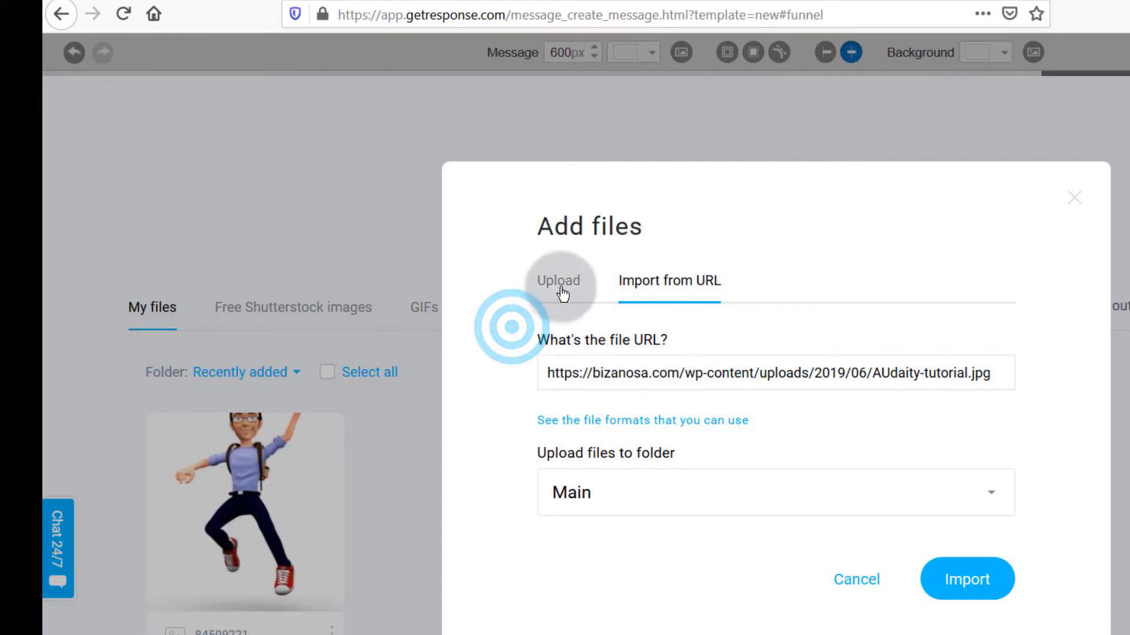
click(547, 281)
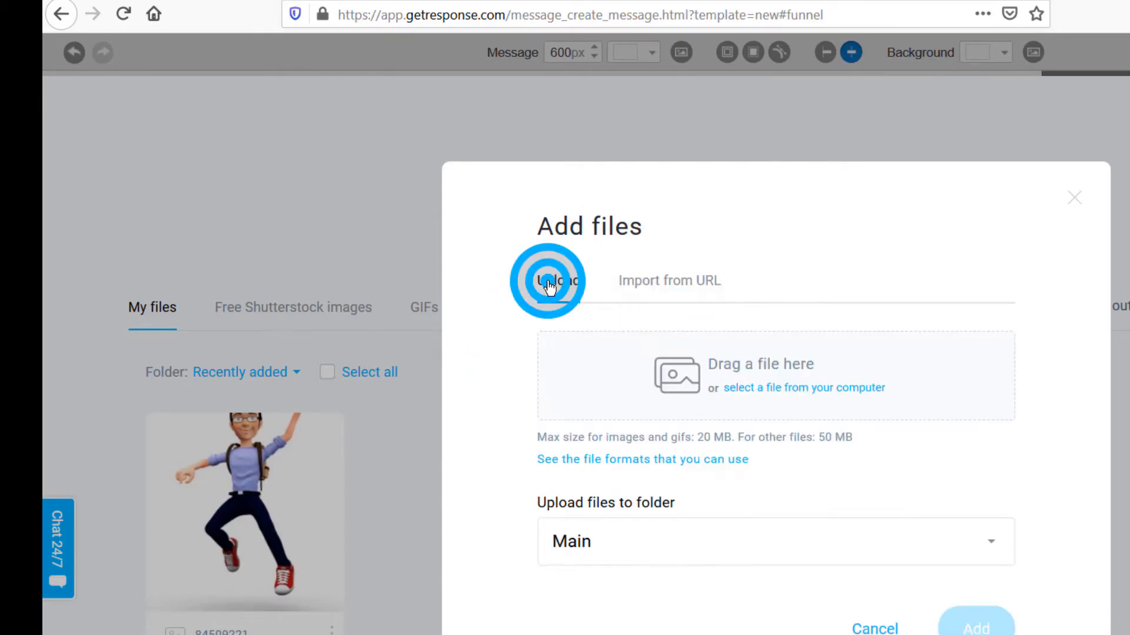
click(741, 379)
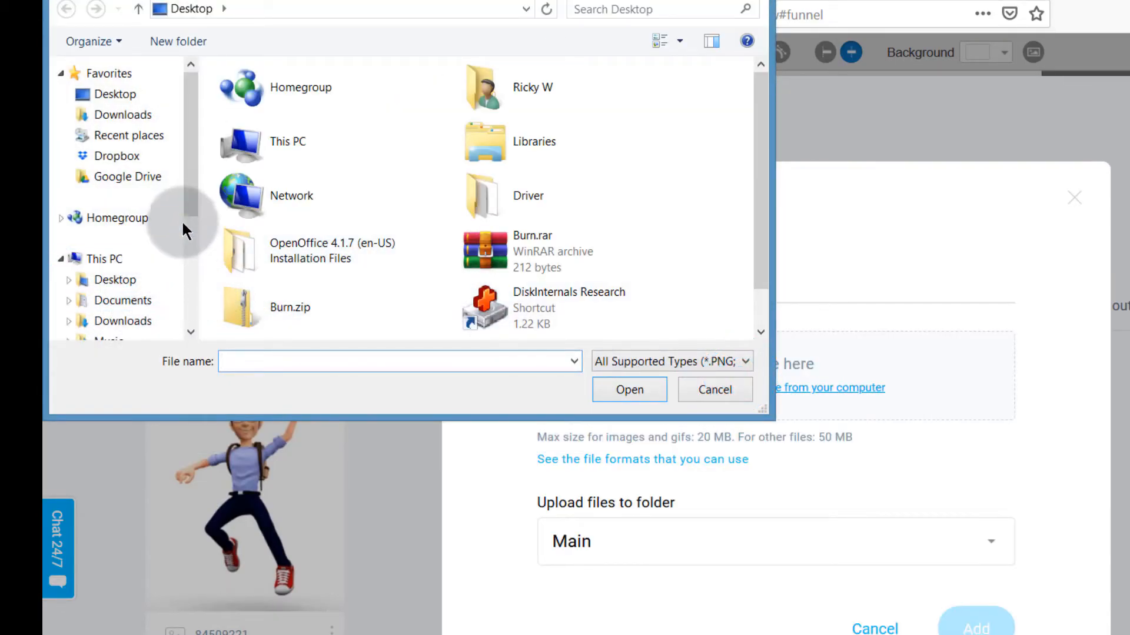
Step: Upload AUdaity-tutorial.jpg from Pictures and insert it into the header image block
drag(195, 211, 203, 266)
click(114, 232)
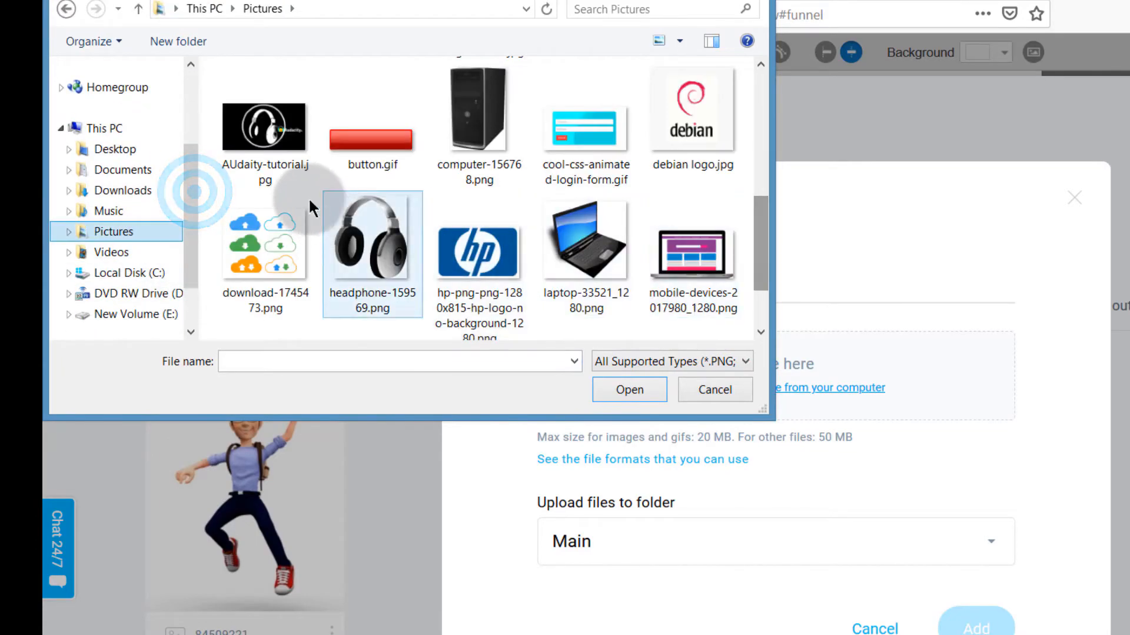
double_click(259, 139)
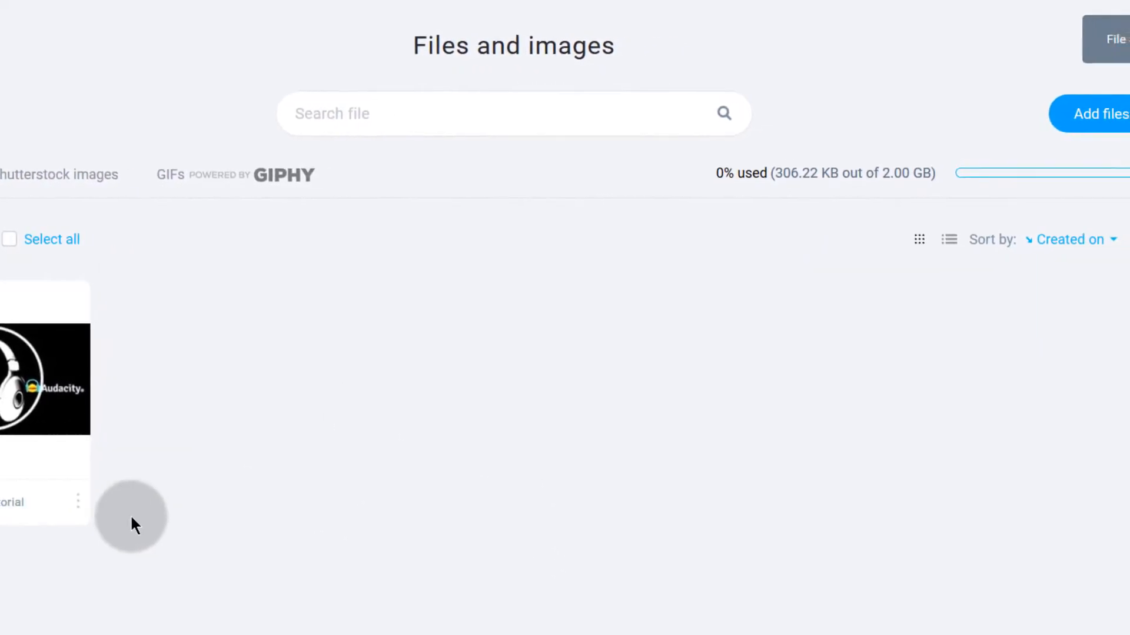
click(1057, 114)
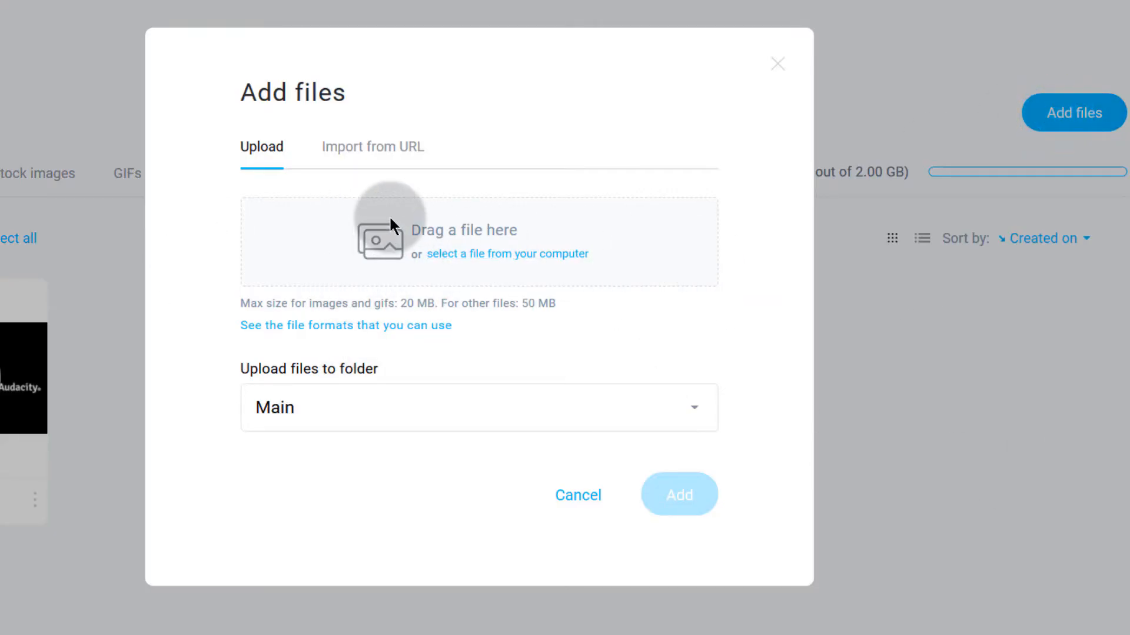
click(591, 497)
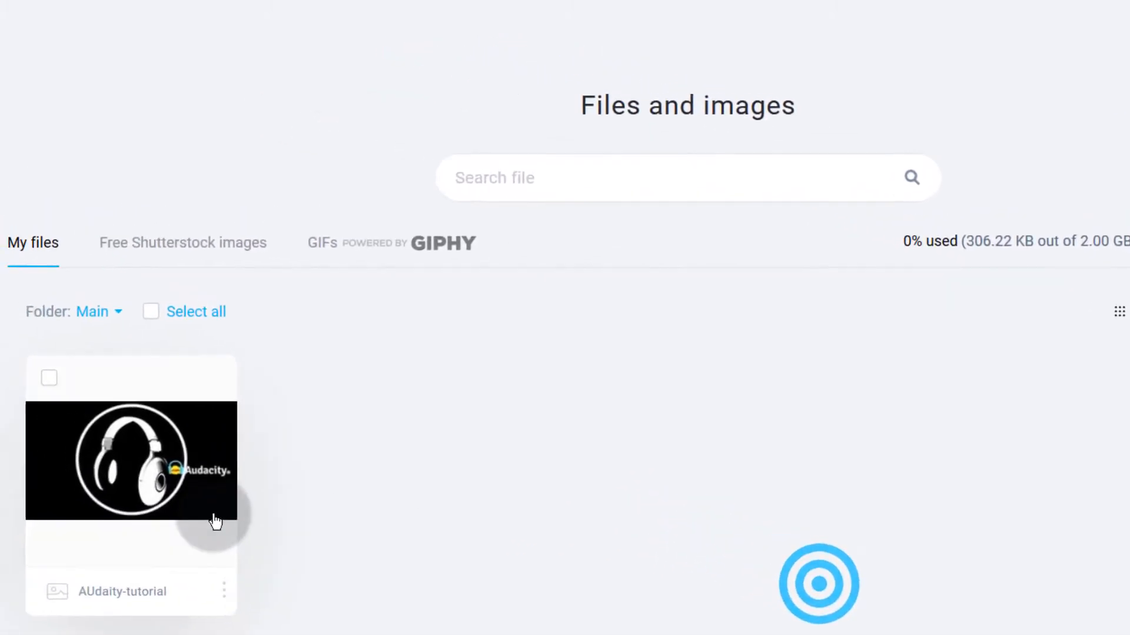
click(119, 466)
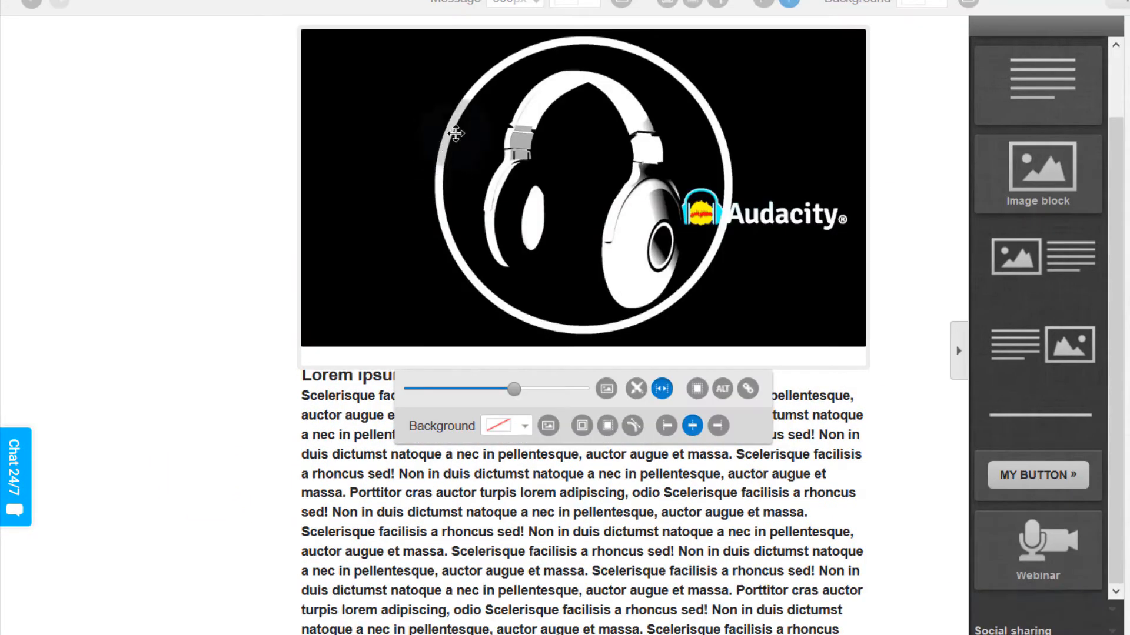
click(513, 183)
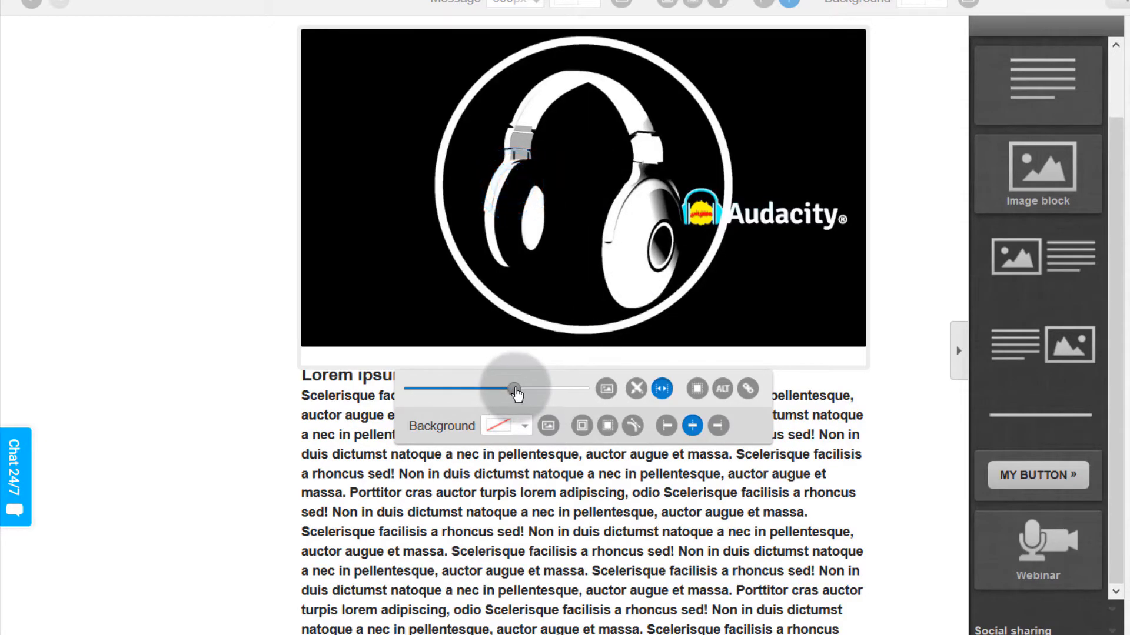
mouse_move(516, 393)
mouse_down()
mouse_move(504, 391)
mouse_move(516, 395)
mouse_up()
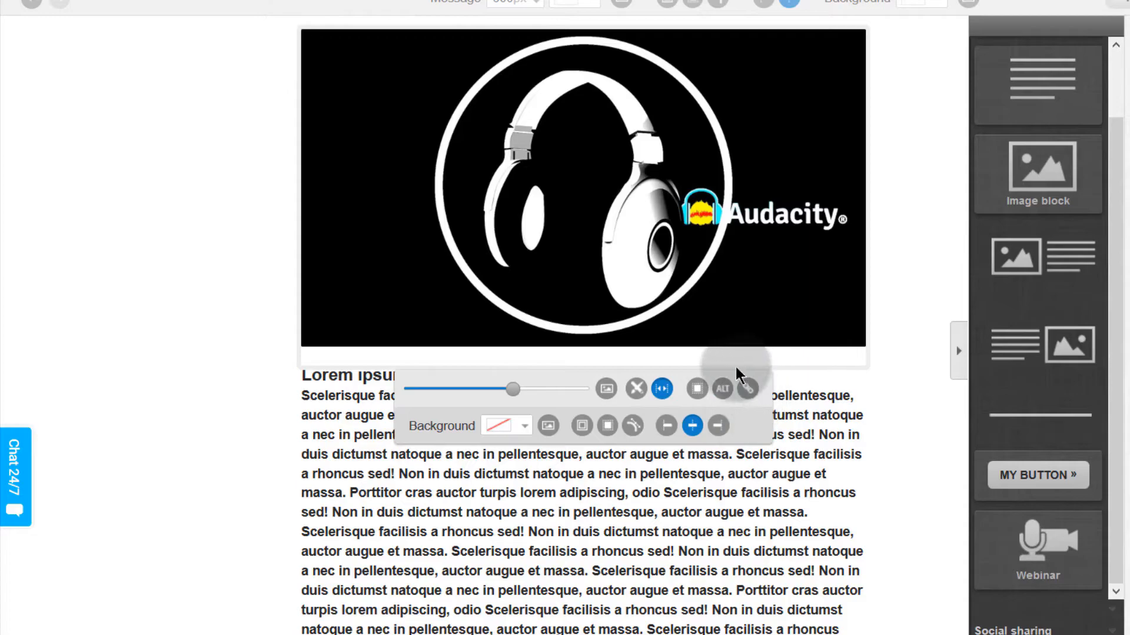
click(747, 388)
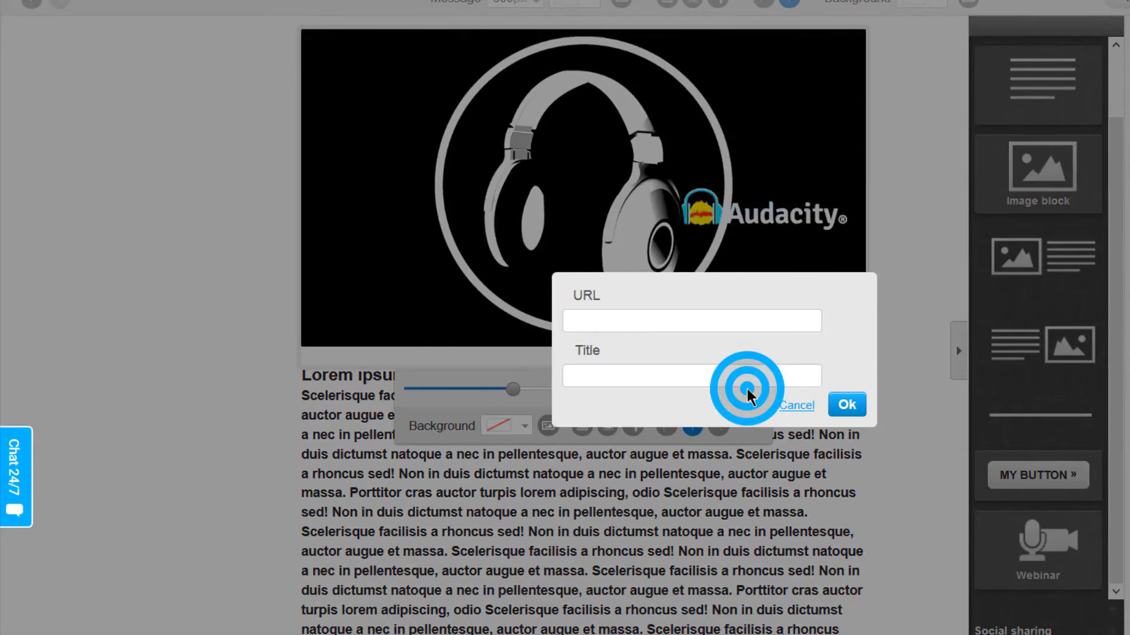
click(592, 324)
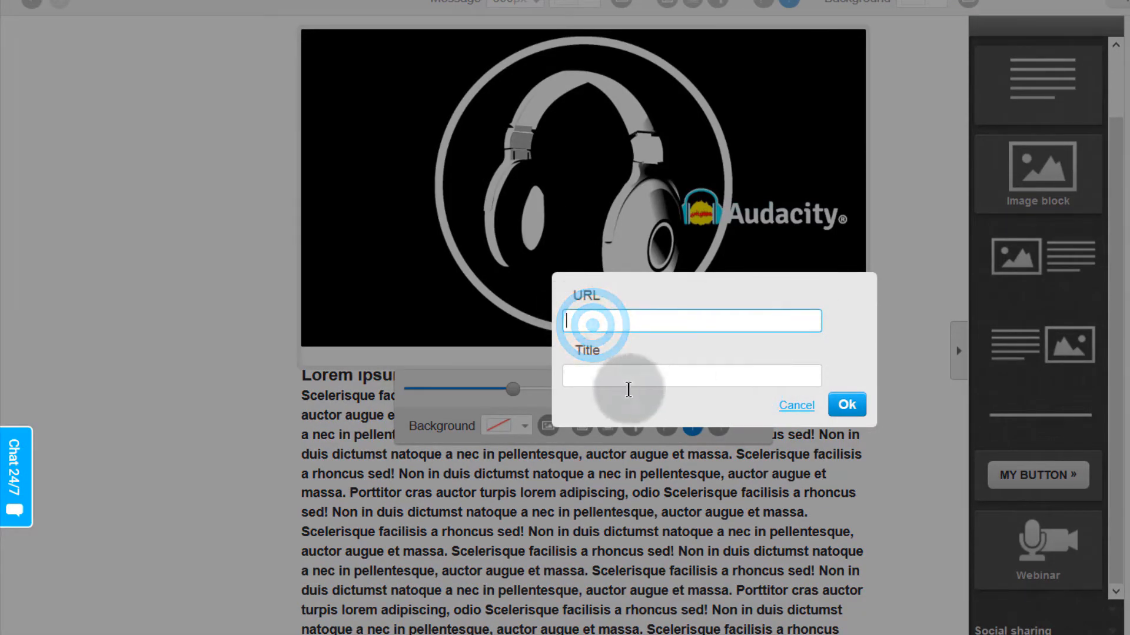
click(796, 405)
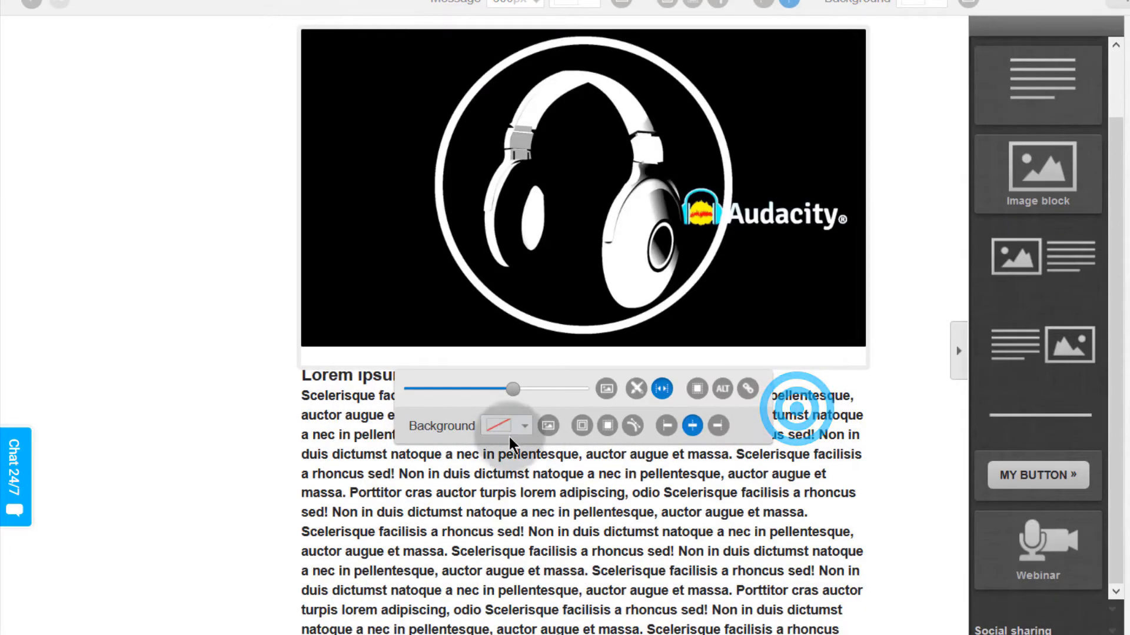
click(549, 425)
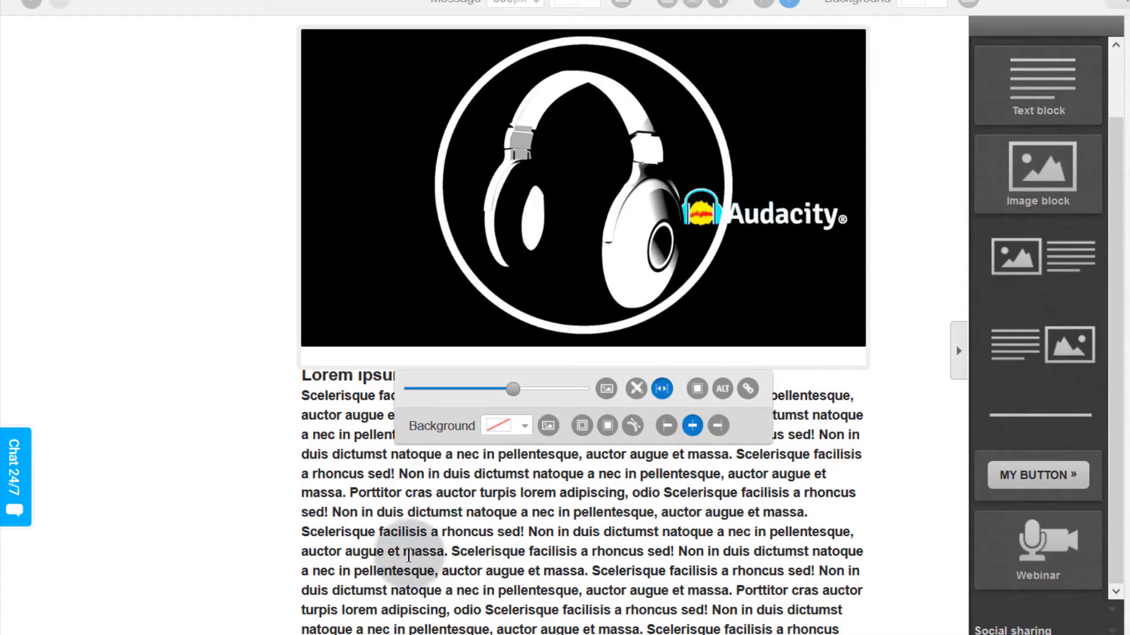
Step: Delete the long lorem ipsum text block and drop a new Text block below the header image
click(393, 555)
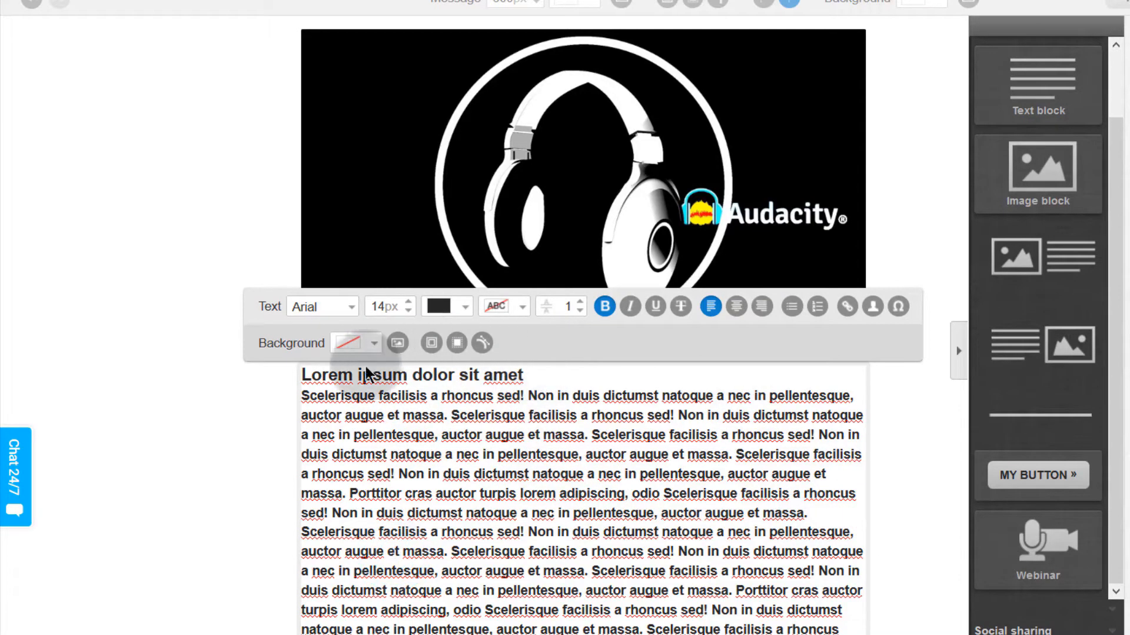
click(421, 424)
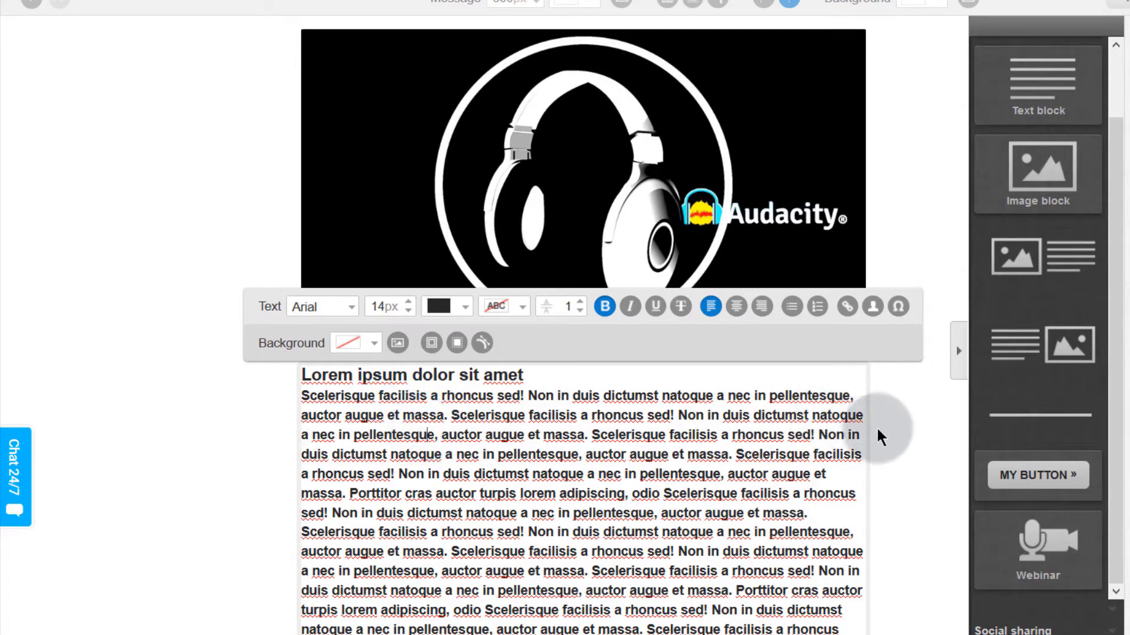
click(931, 436)
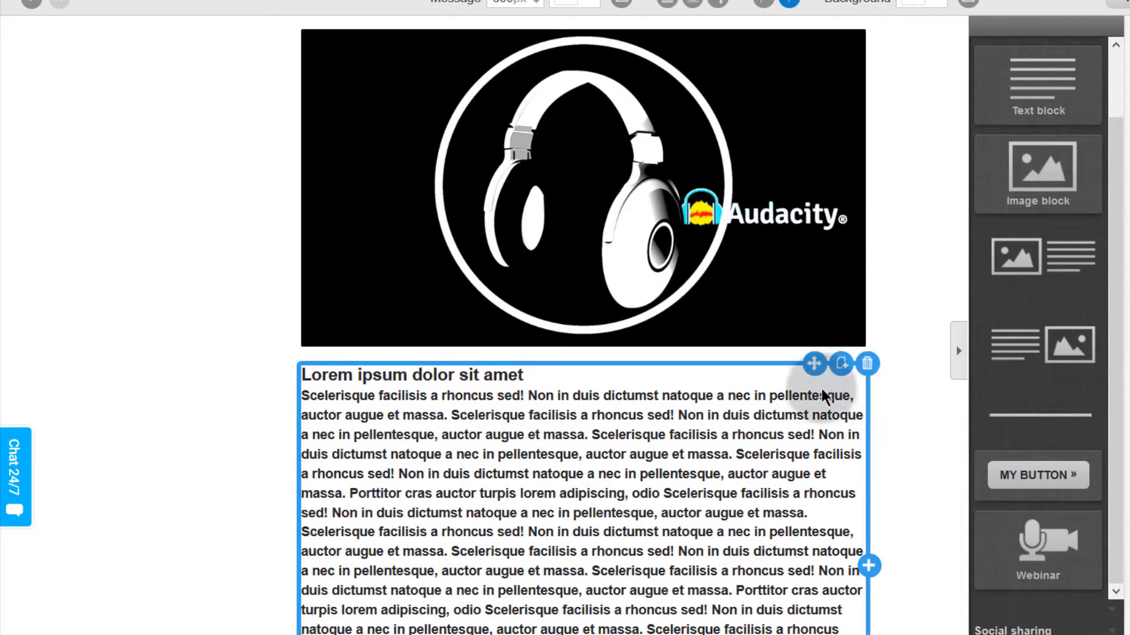
click(867, 363)
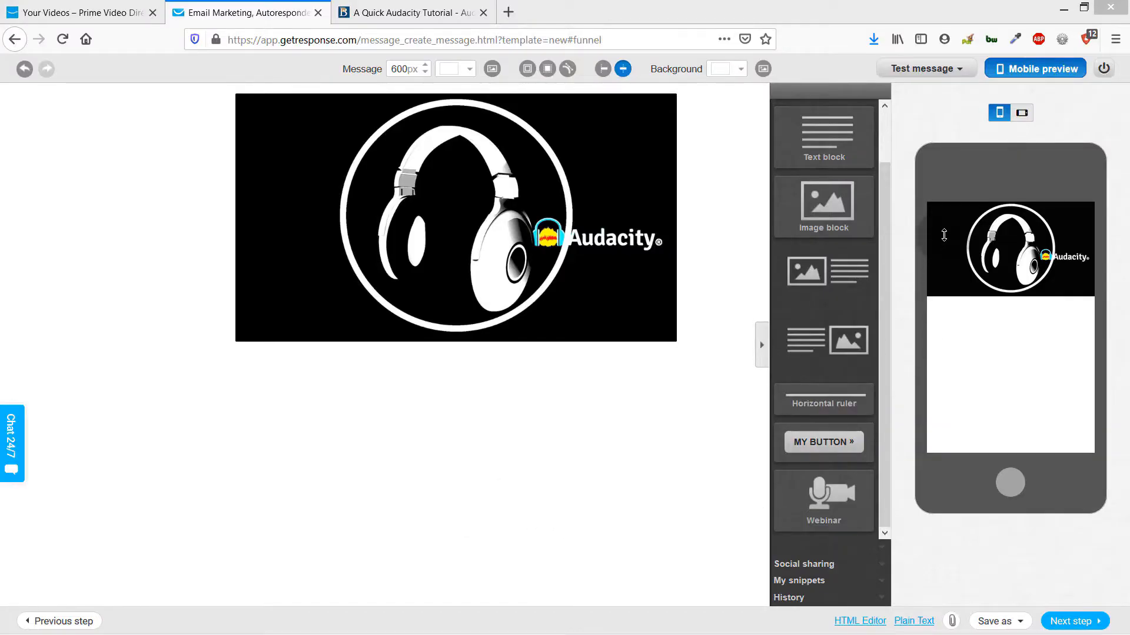
drag(819, 129, 114, 400)
Step: Replace the heading with 'Welcome To My Email List', enlarged and set in Georgia
click(411, 380)
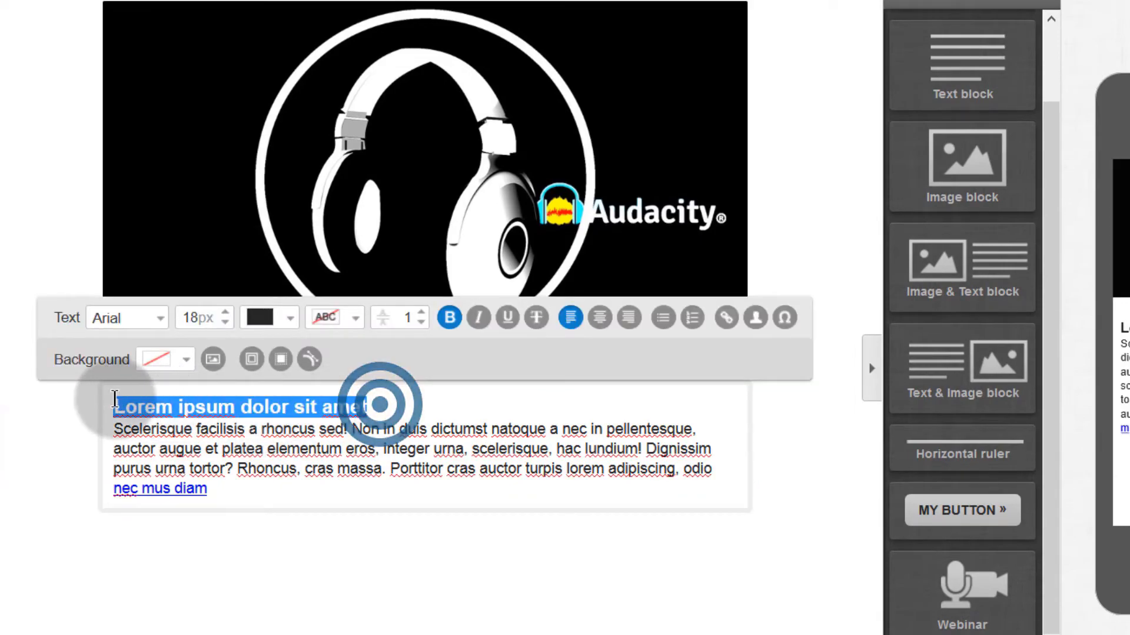
text(Welcome To My Email)
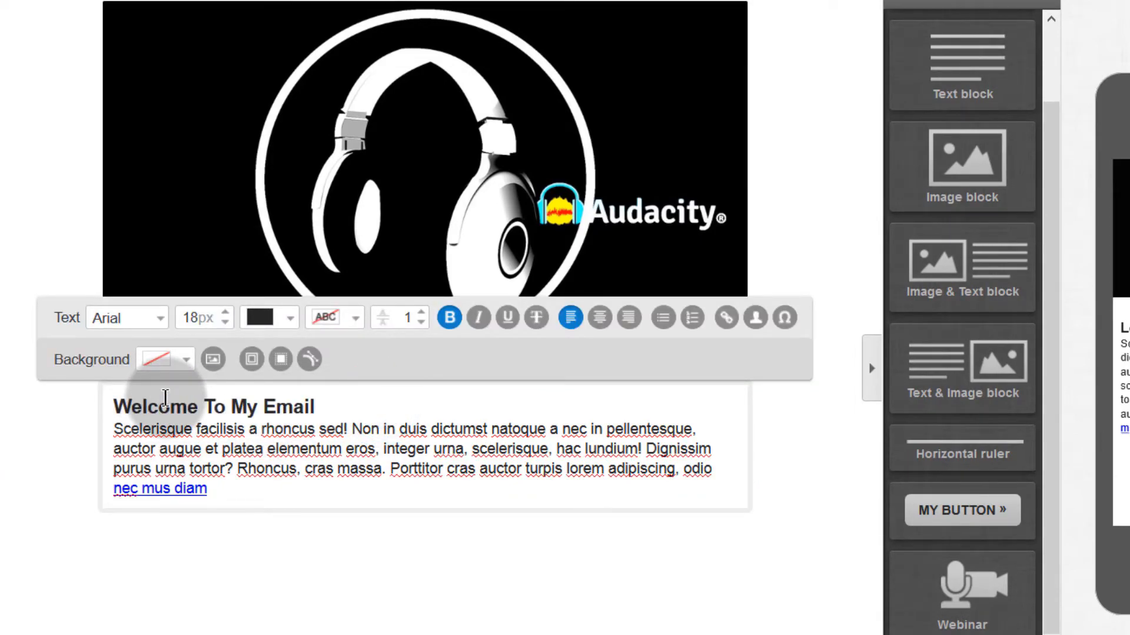
text( List)
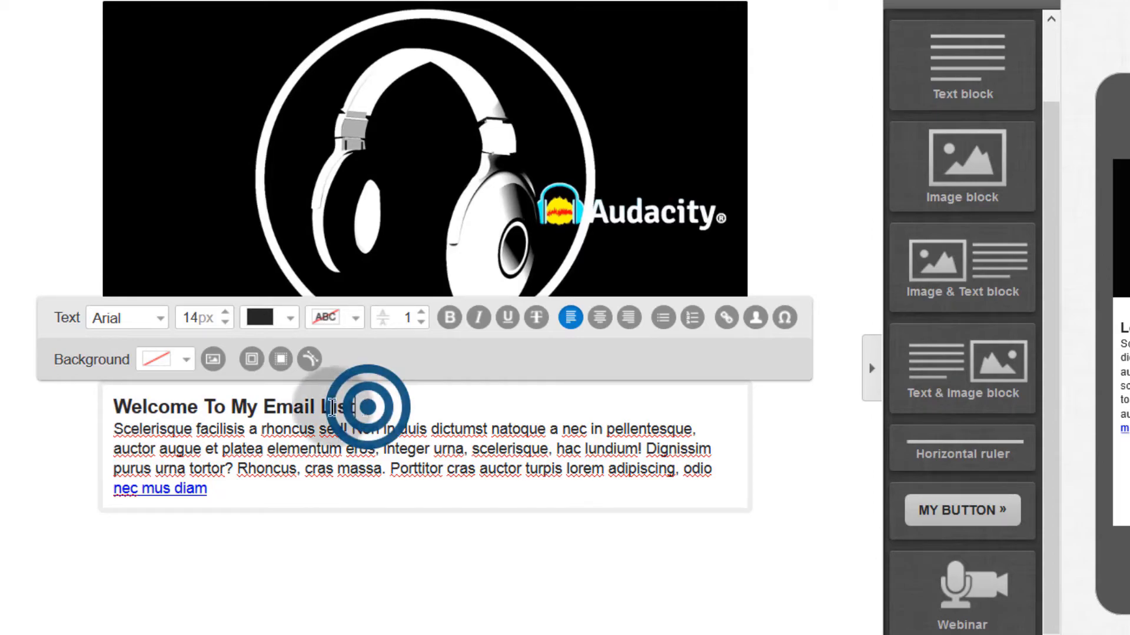
drag(365, 406, 114, 410)
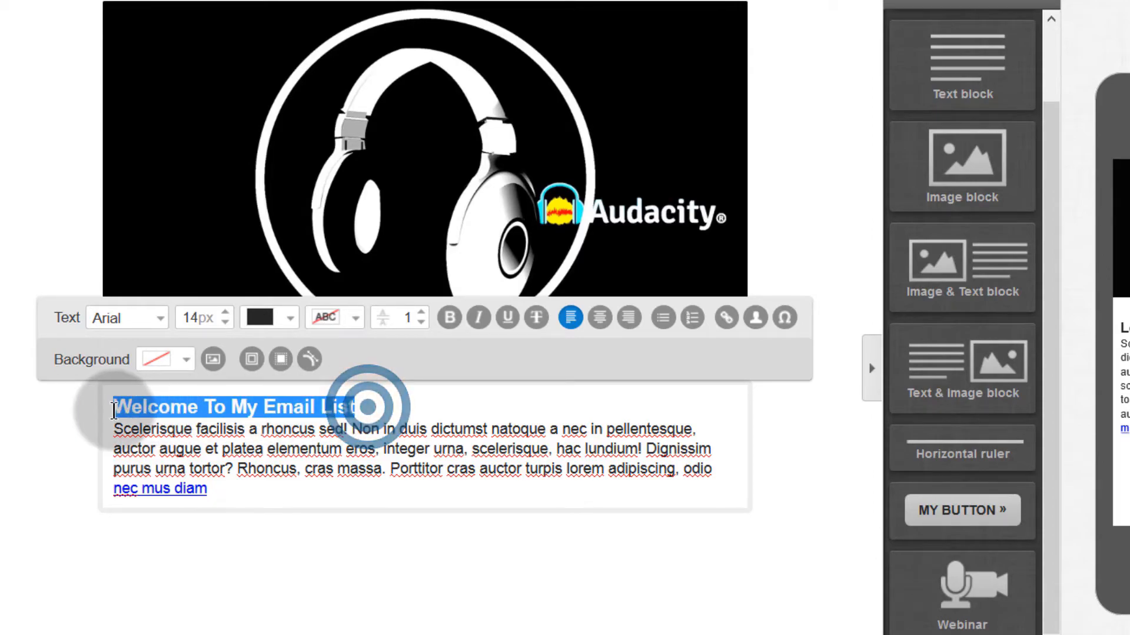
click(226, 314)
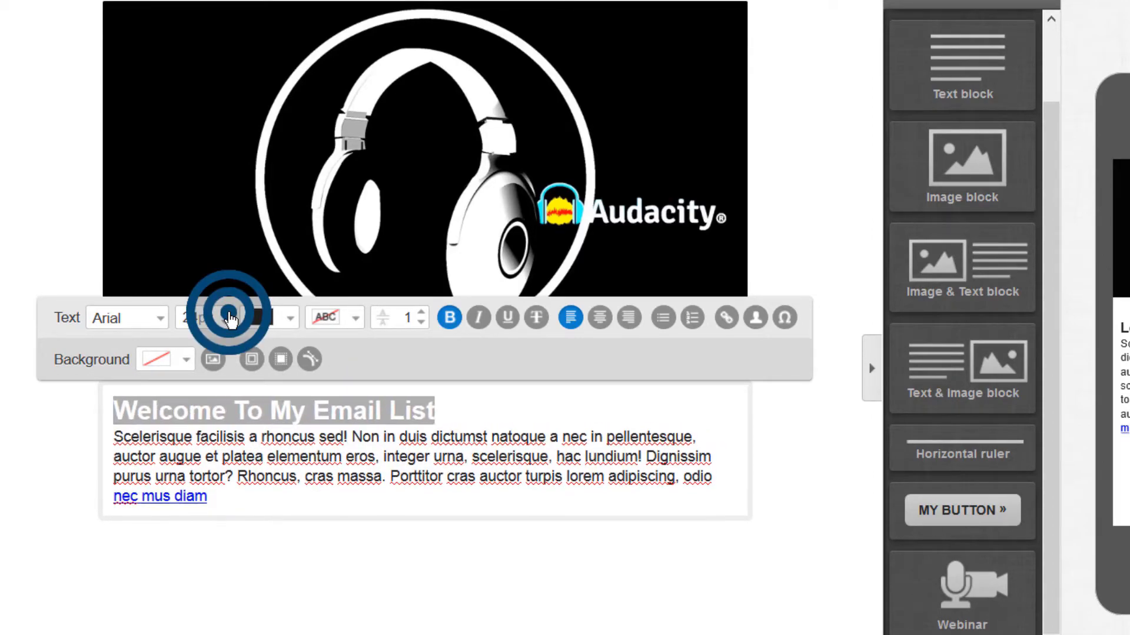
click(152, 318)
click(122, 412)
Step: Replace the paragraph with a thank-you ending 'get the Free Audacity Tutorial below.', correcting 'athank'
click(112, 444)
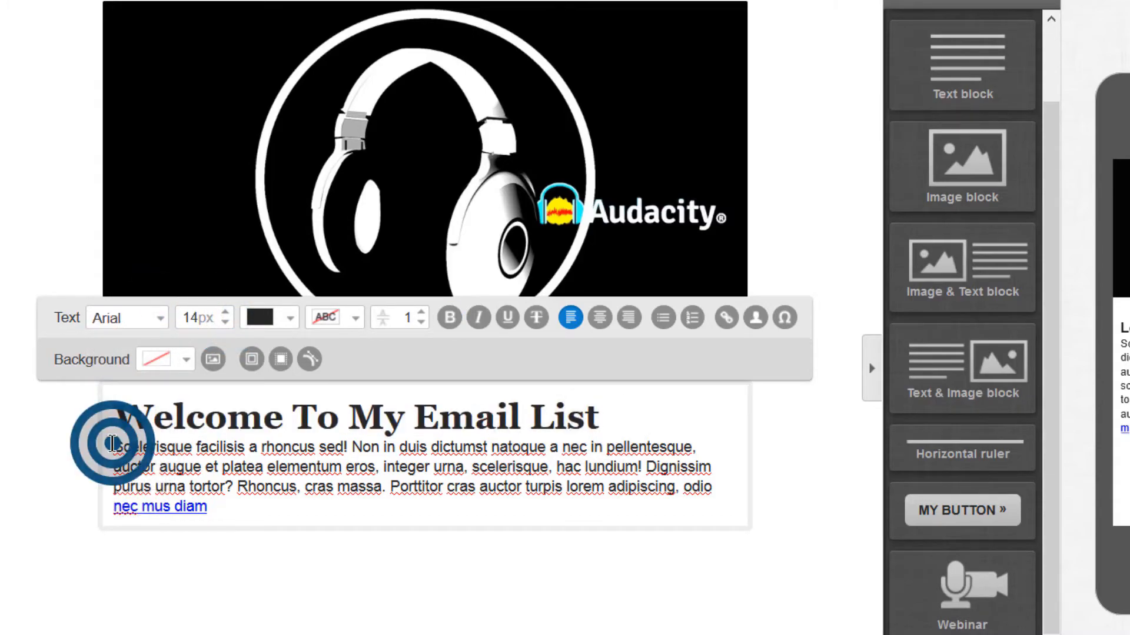
key(Return)
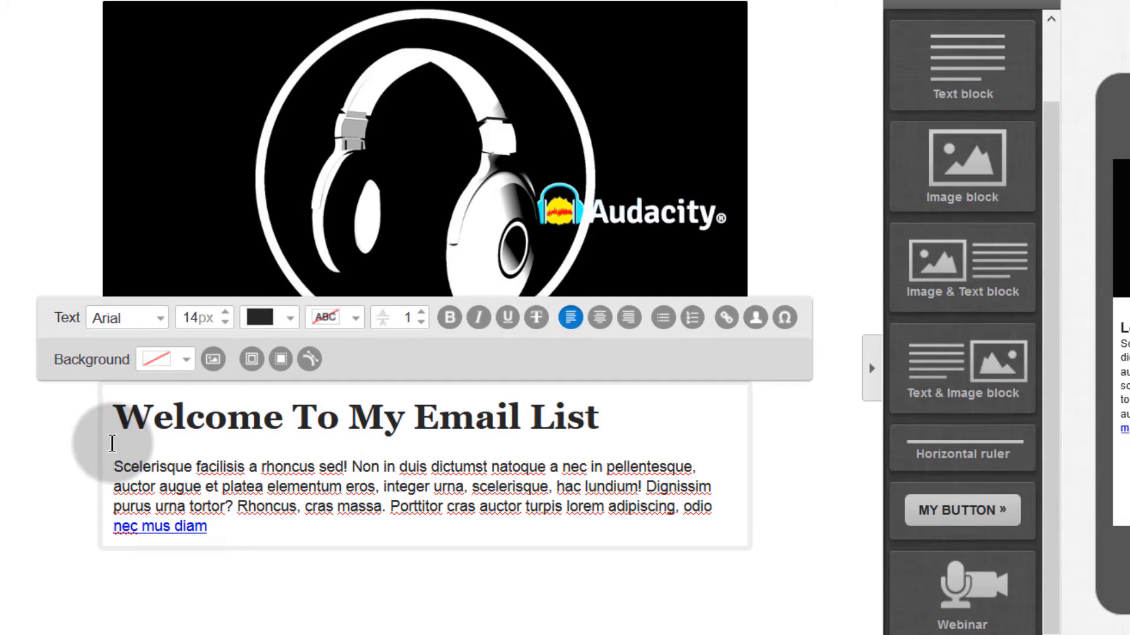
drag(115, 461, 241, 540)
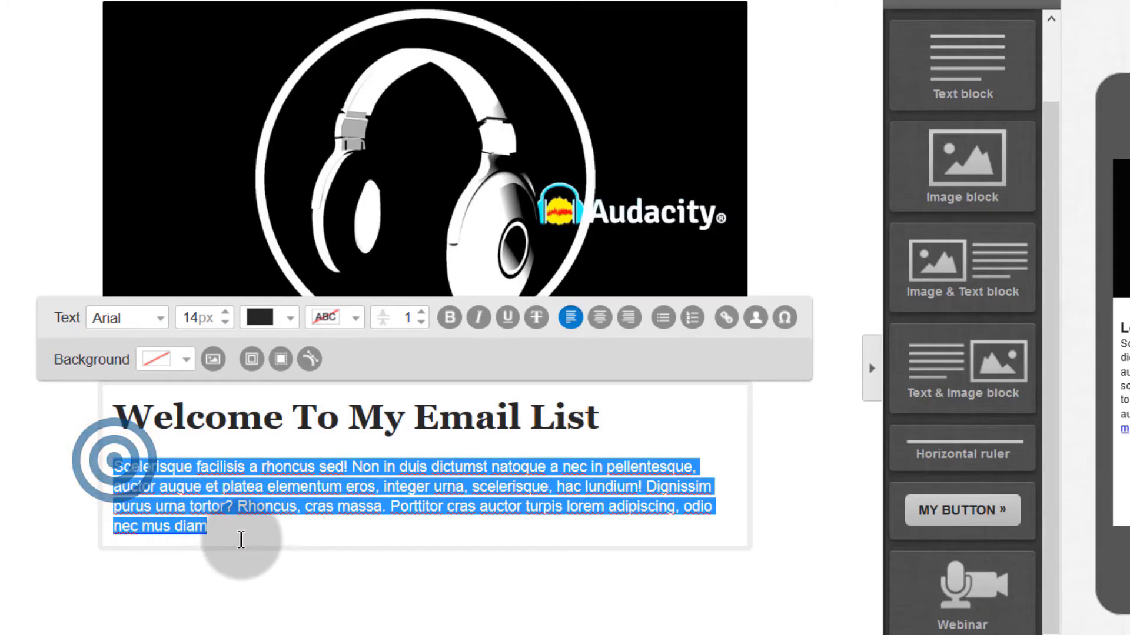
key(BackSpace)
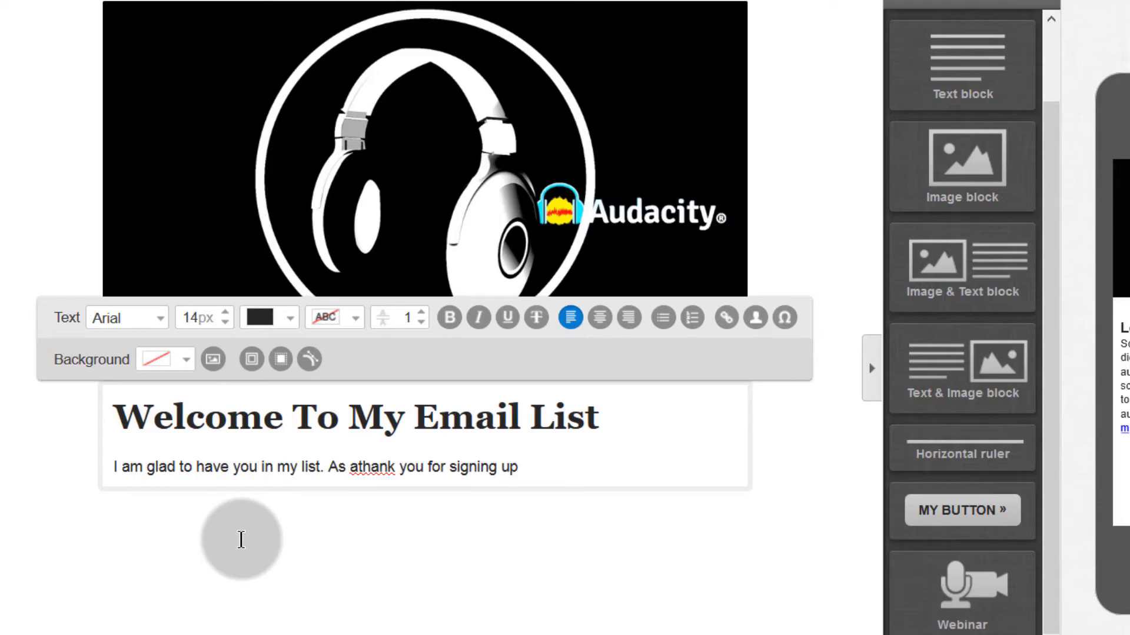
text(. get the Free Audac)
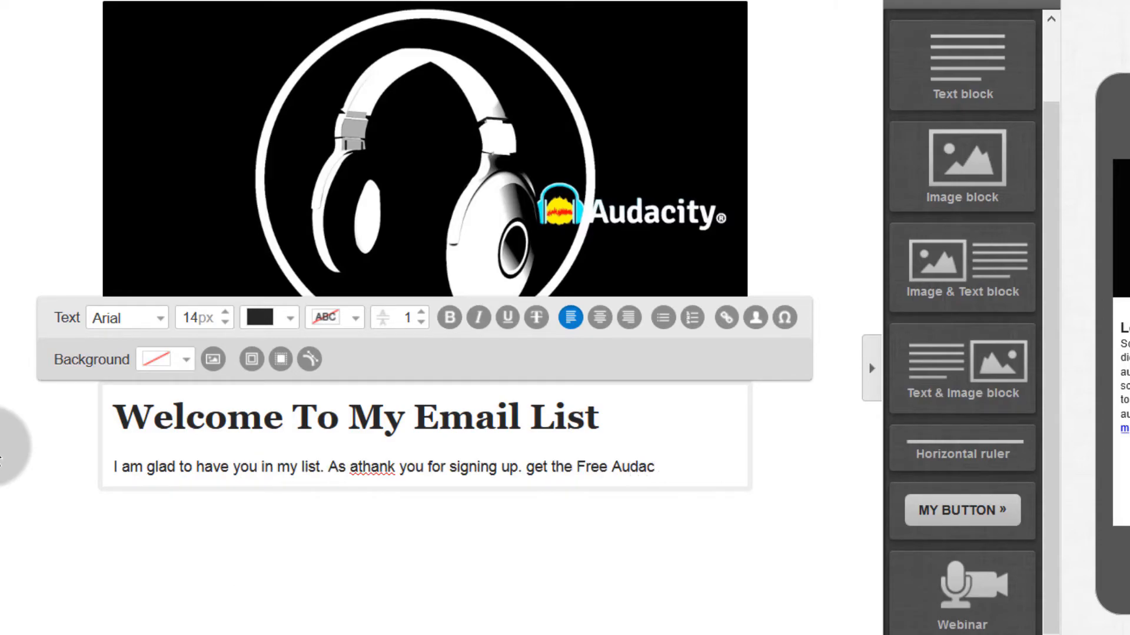
text(ity Tutorial below.)
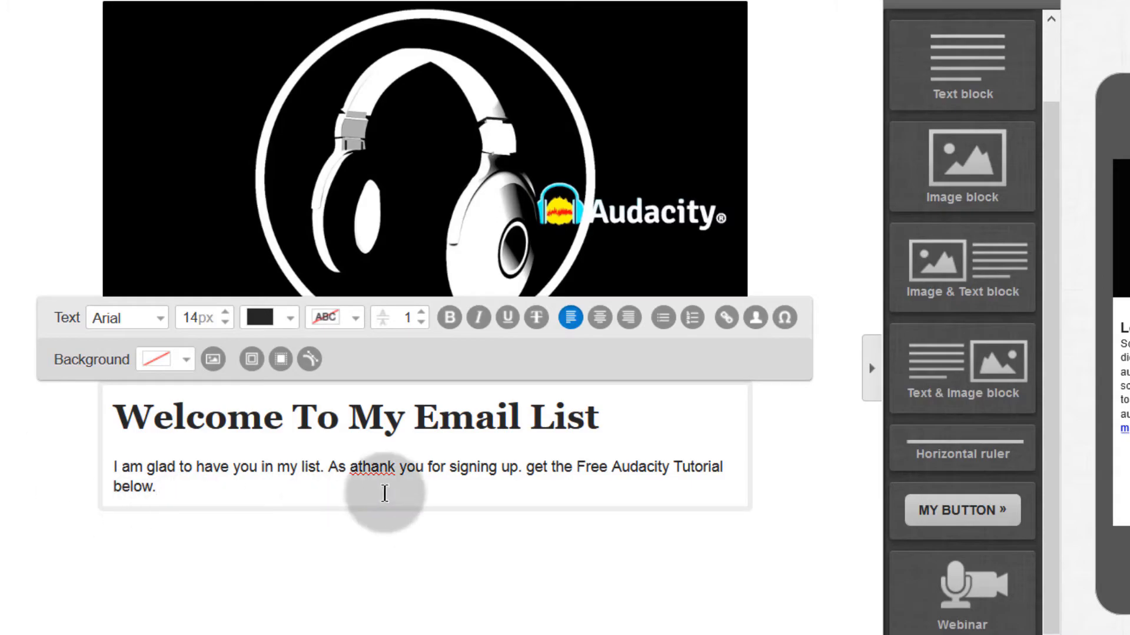
right_click(364, 469)
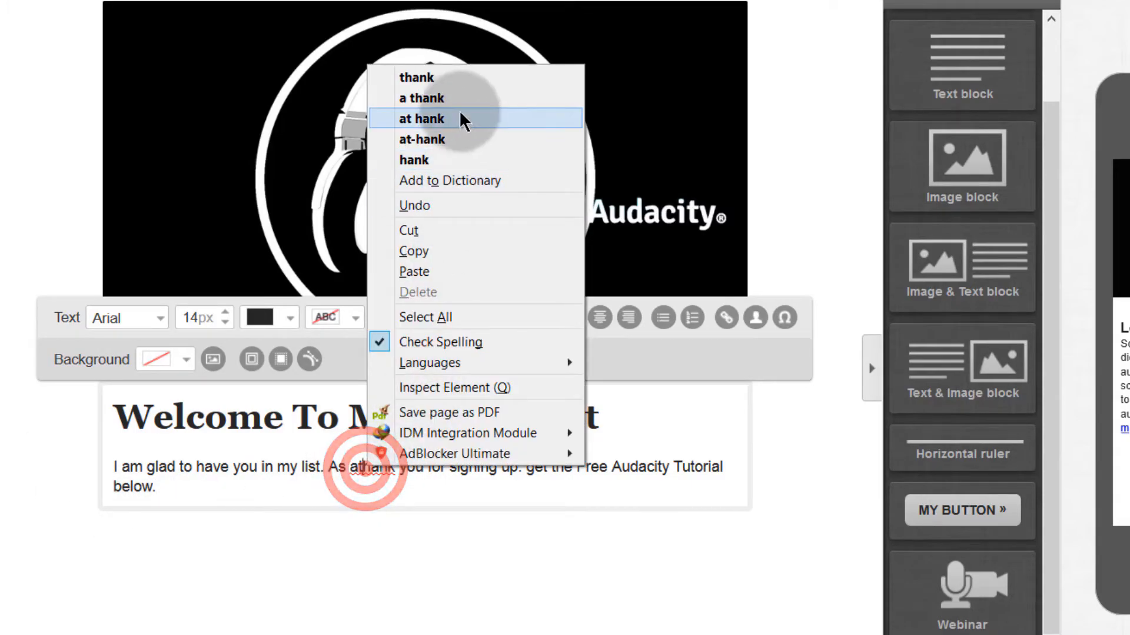
click(447, 98)
click(170, 490)
click(117, 412)
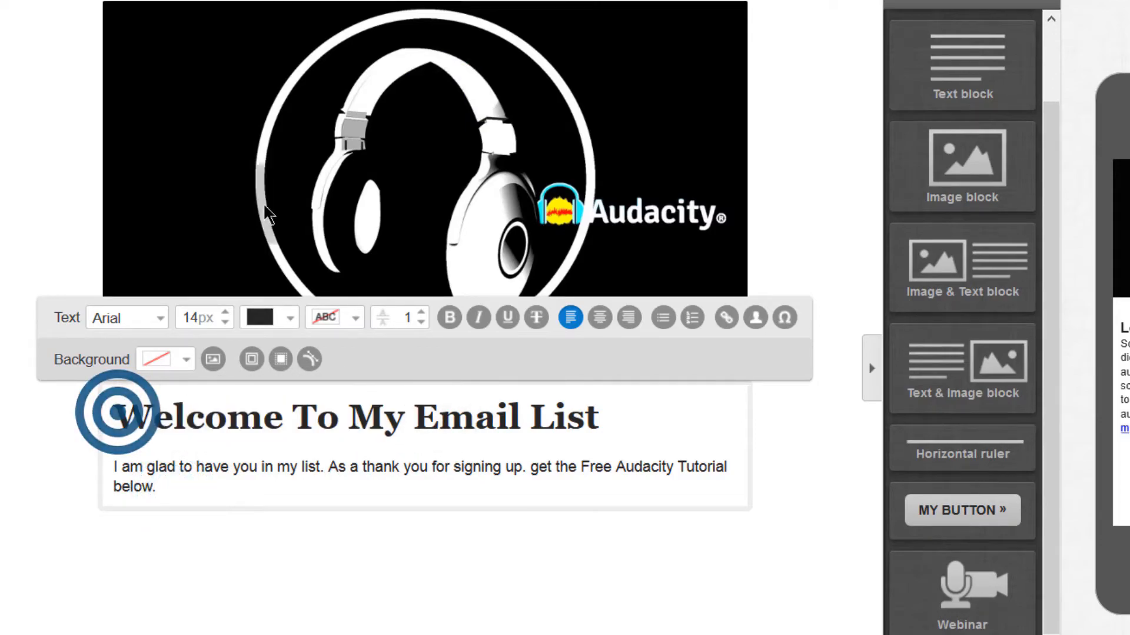
click(960, 506)
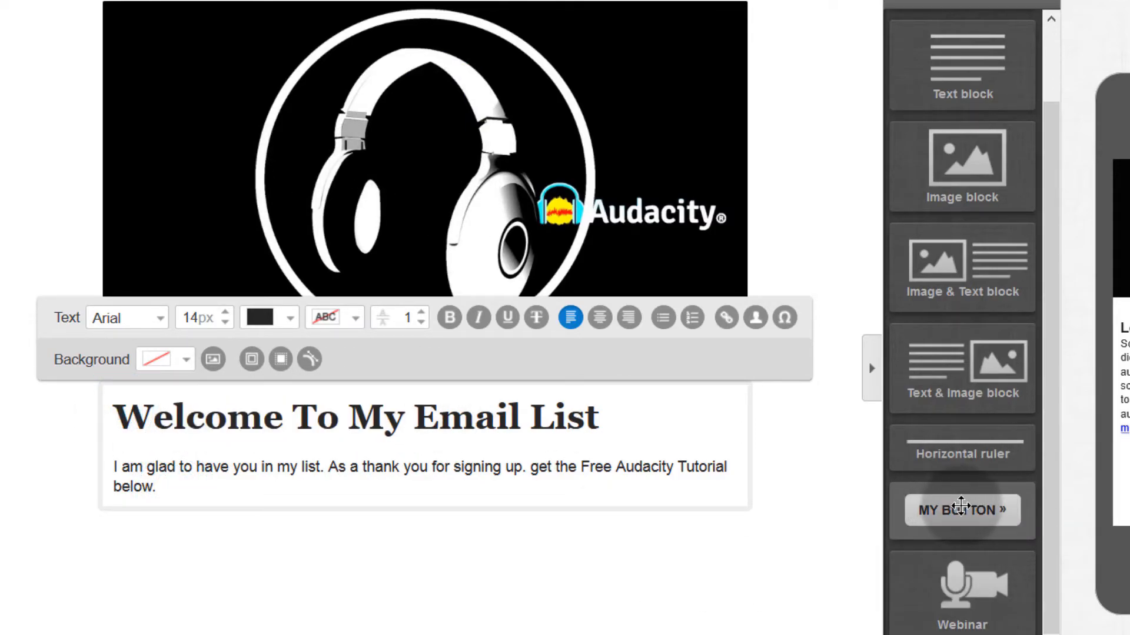
Step: Place a button block below the welcome text and stretch it to full message width
drag(969, 511, 438, 547)
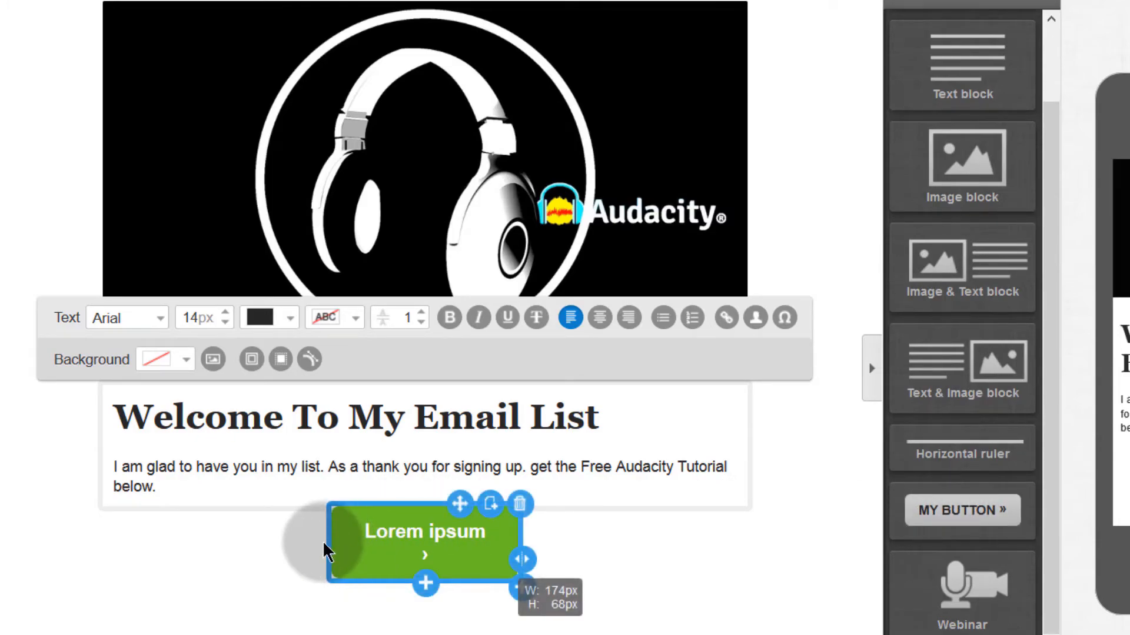
mouse_move(339, 534)
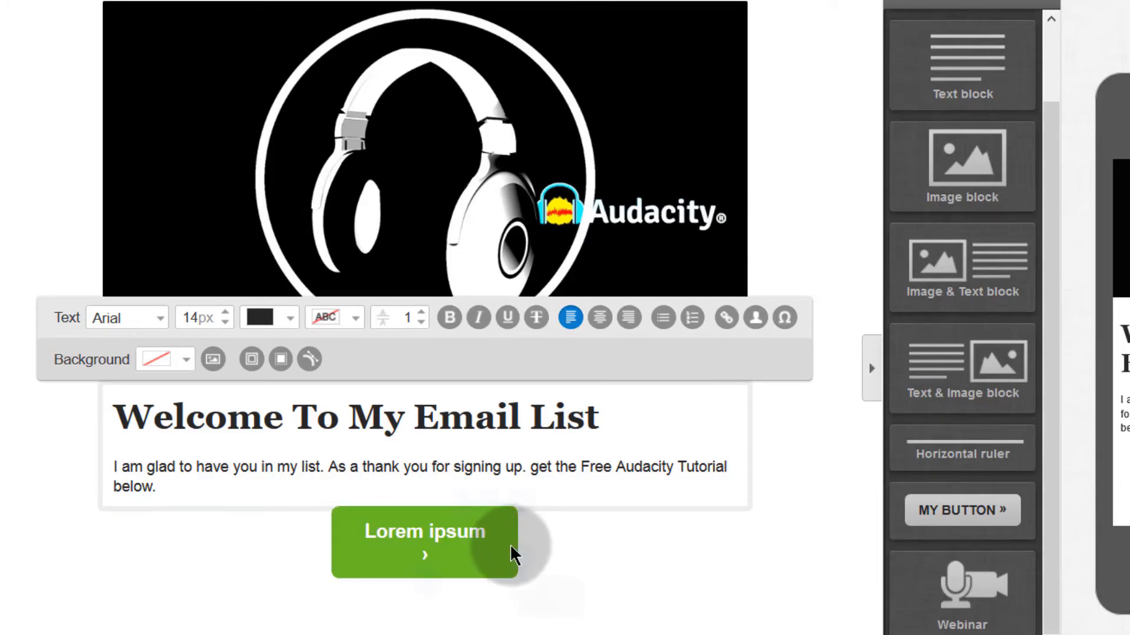
drag(534, 559, 924, 542)
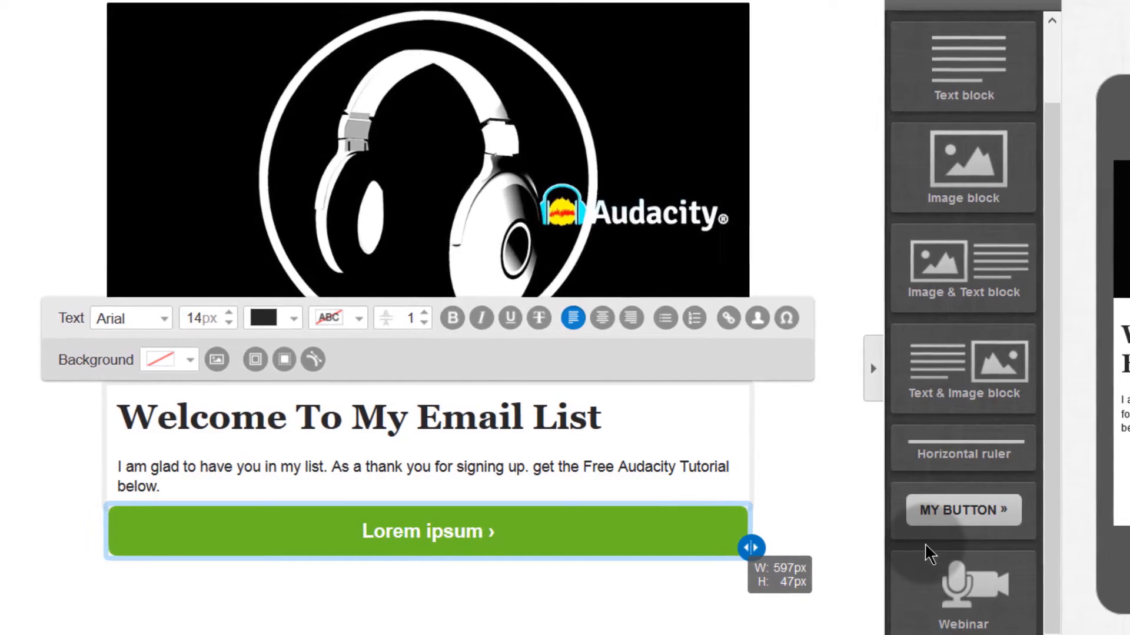
click(357, 535)
click(367, 538)
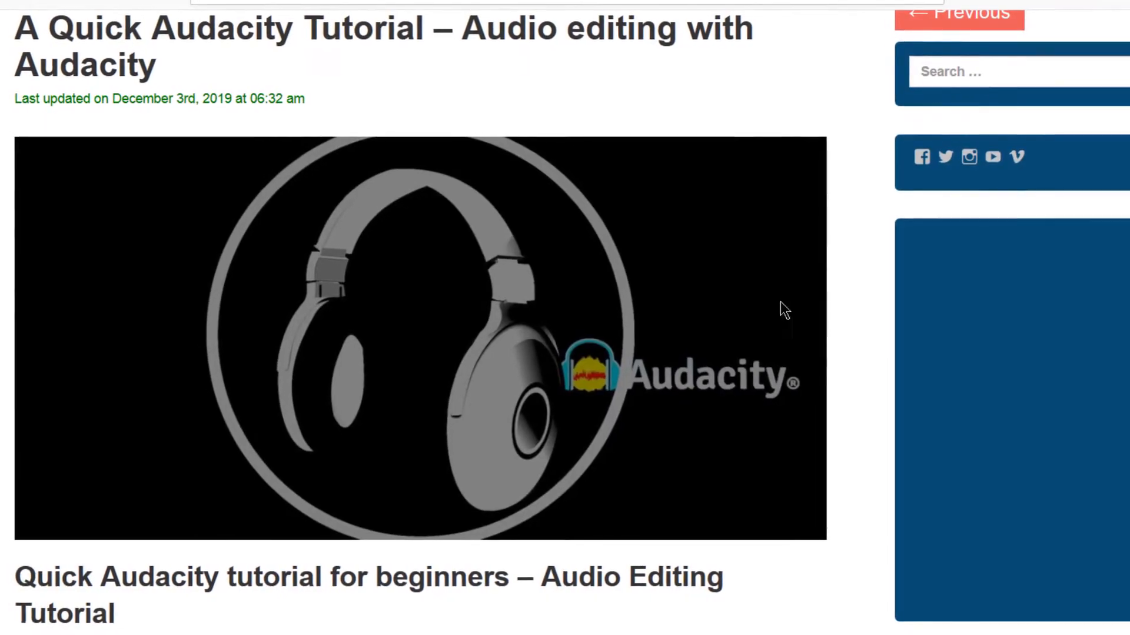
Step: Copy the link location of the article's 'Watch it on Udemy' link
scroll(302, 490, down, 5)
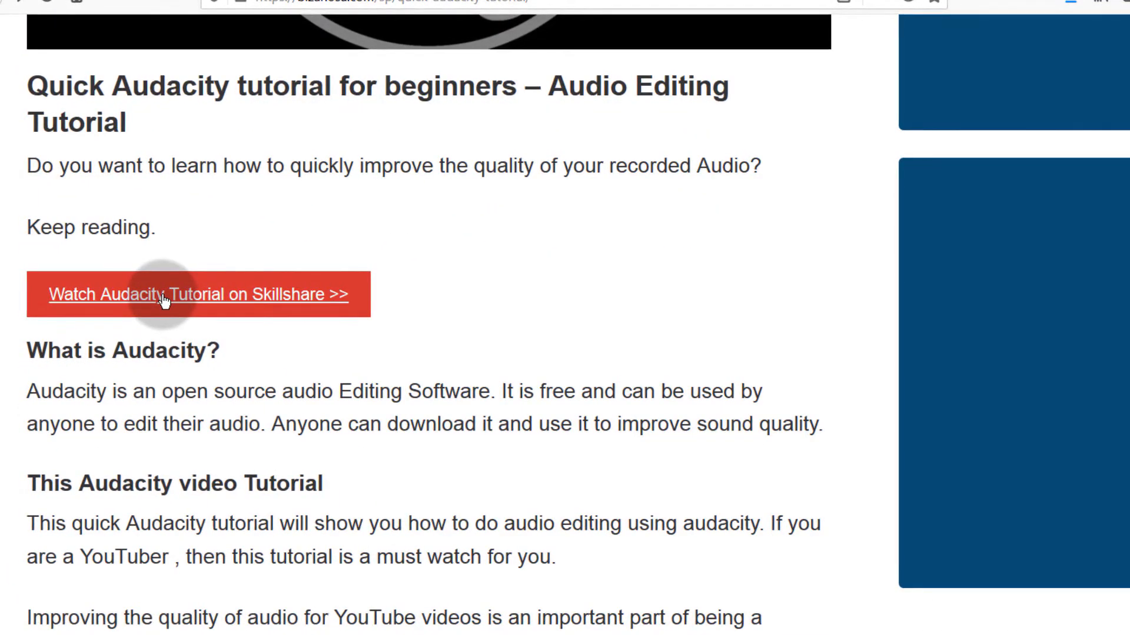
scroll(172, 451, down, 7)
scroll(185, 456, down, 3)
right_click(103, 152)
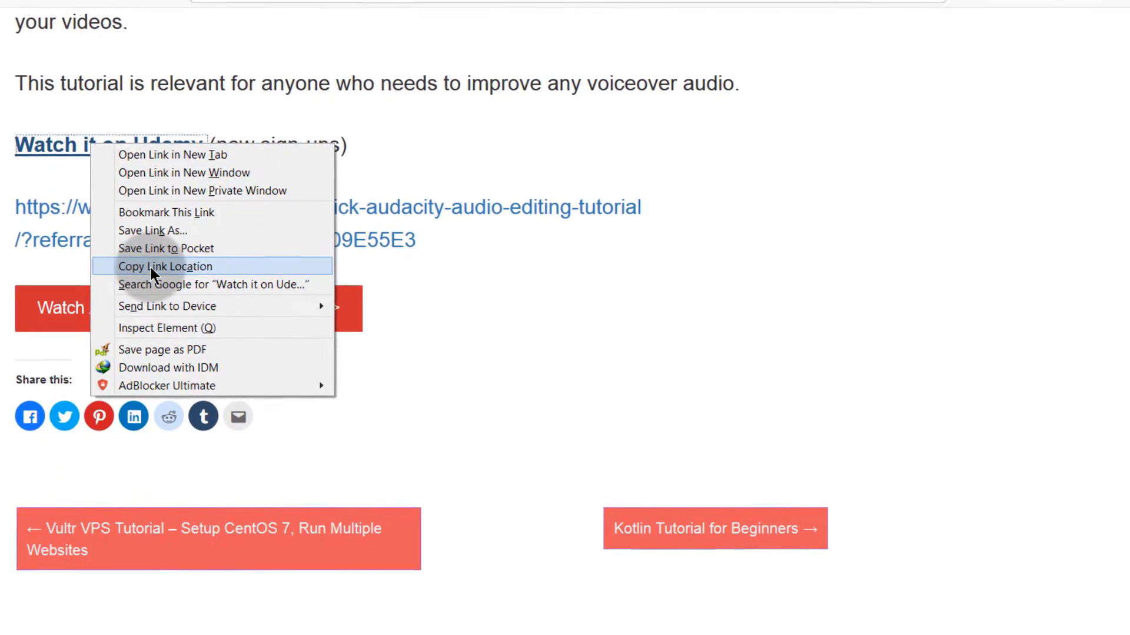
click(148, 267)
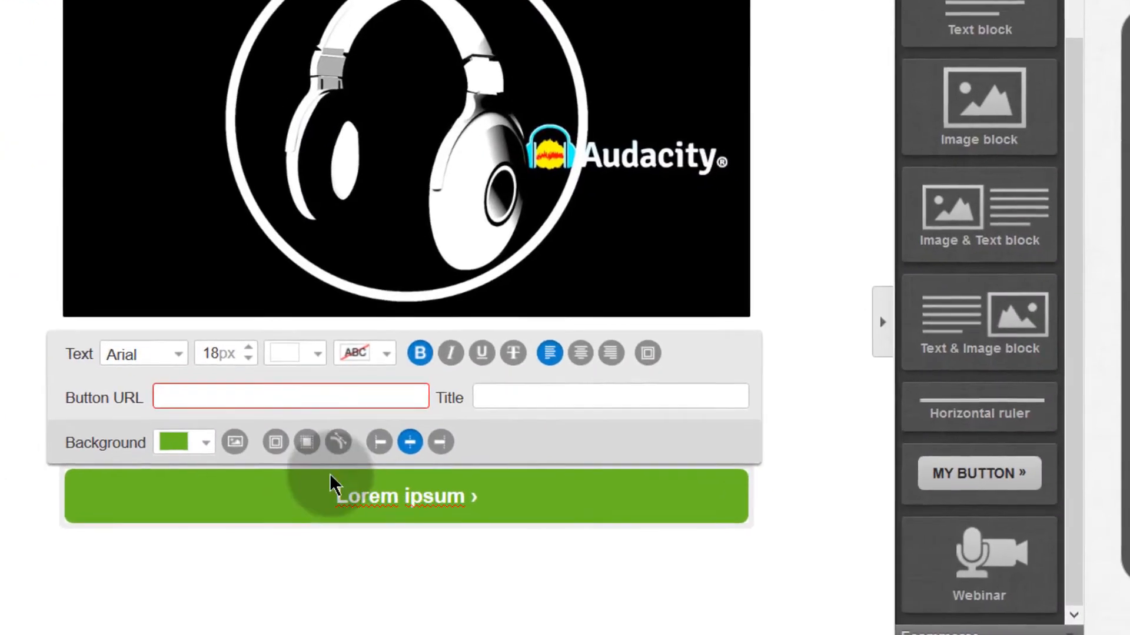
Step: Paste the Udemy course link as the Button URL and give the button the title Join Now
right_click(256, 394)
click(325, 480)
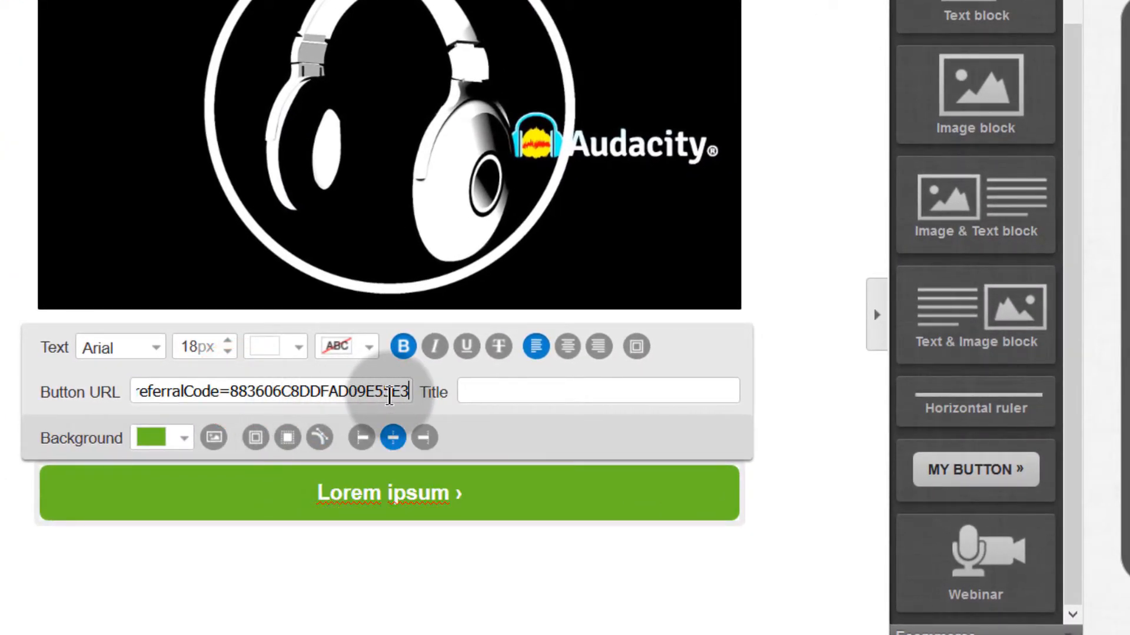
click(187, 397)
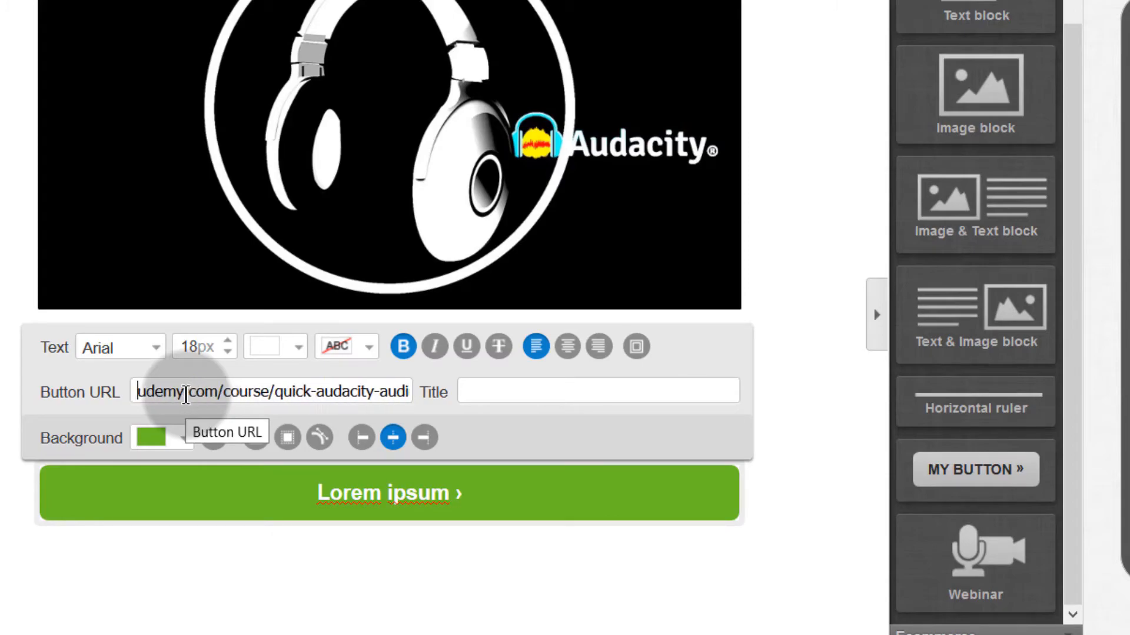
click(478, 386)
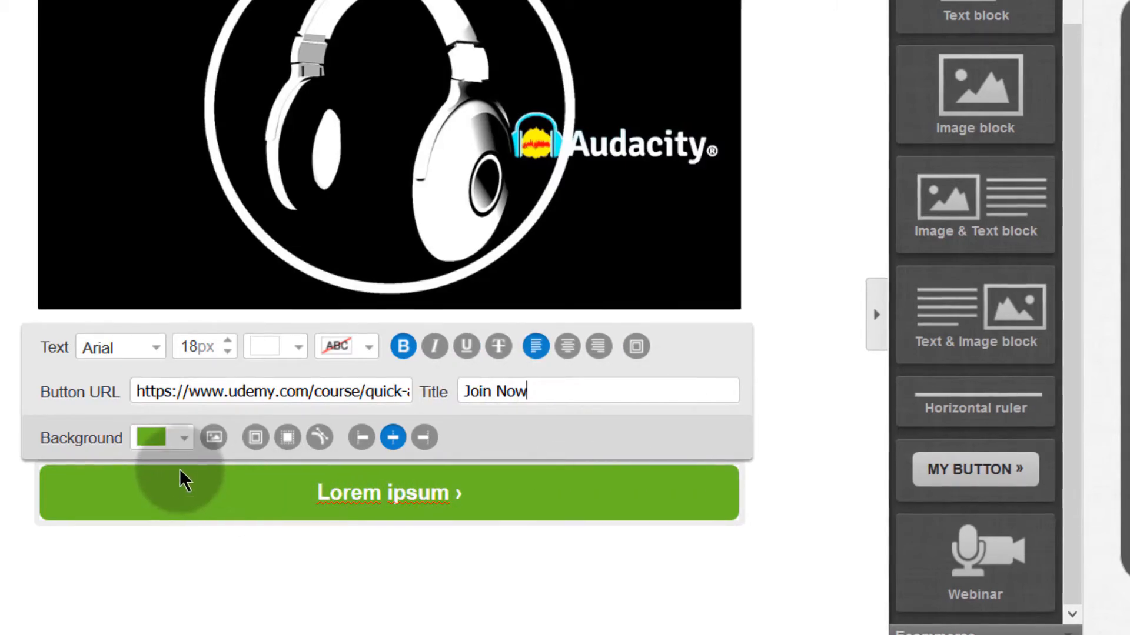
Step: Set the button's background colour to blue 0C89F7
click(183, 438)
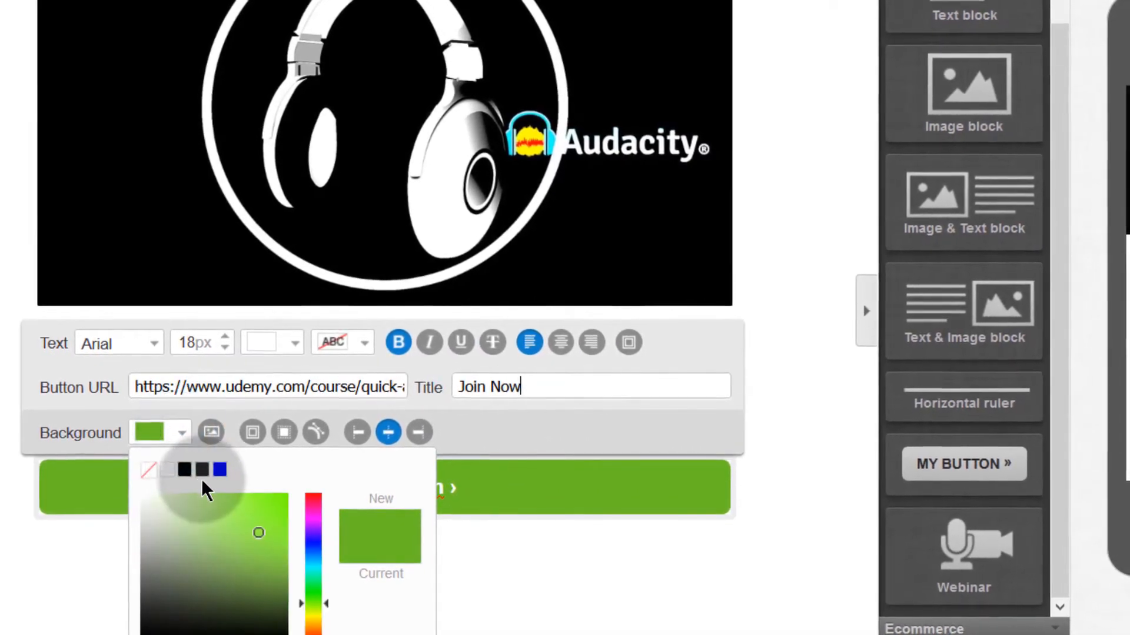
click(182, 464)
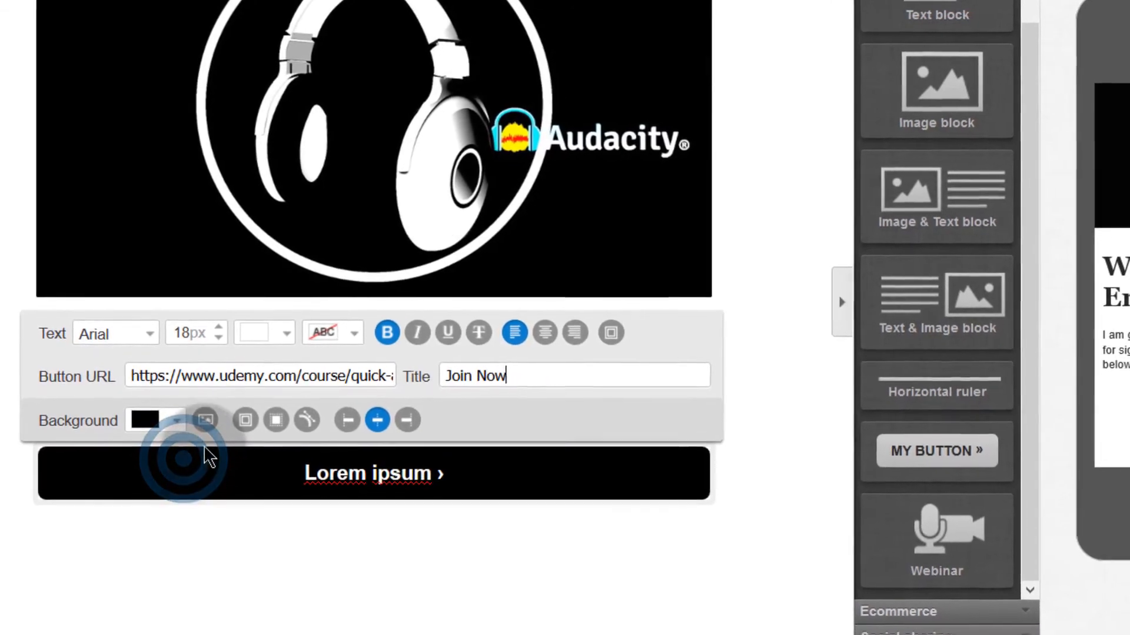
click(175, 414)
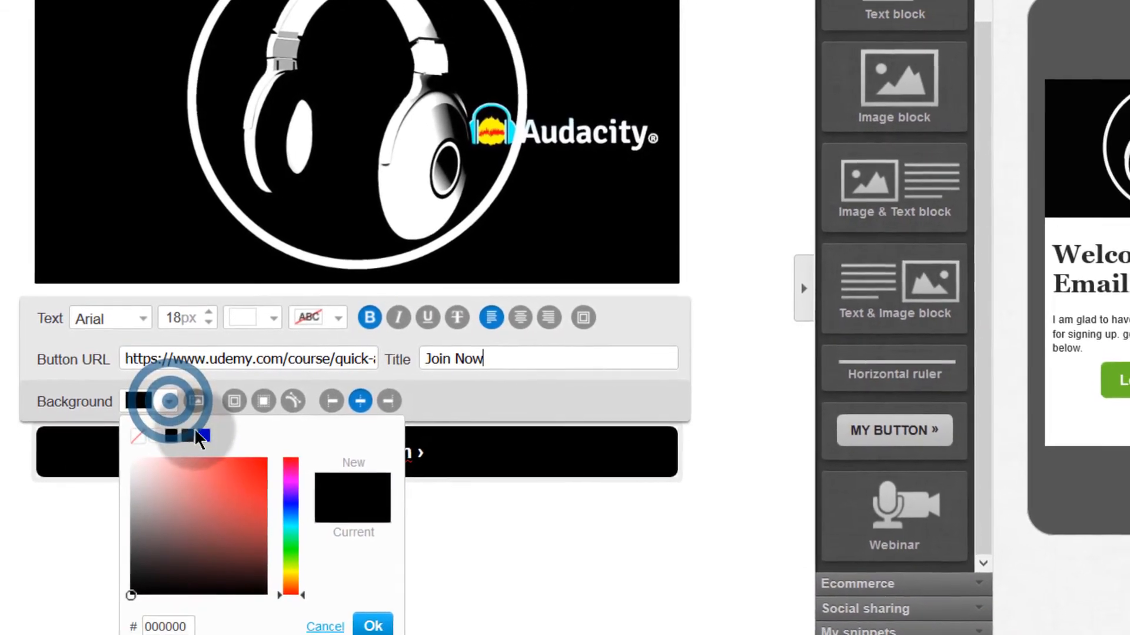
click(283, 496)
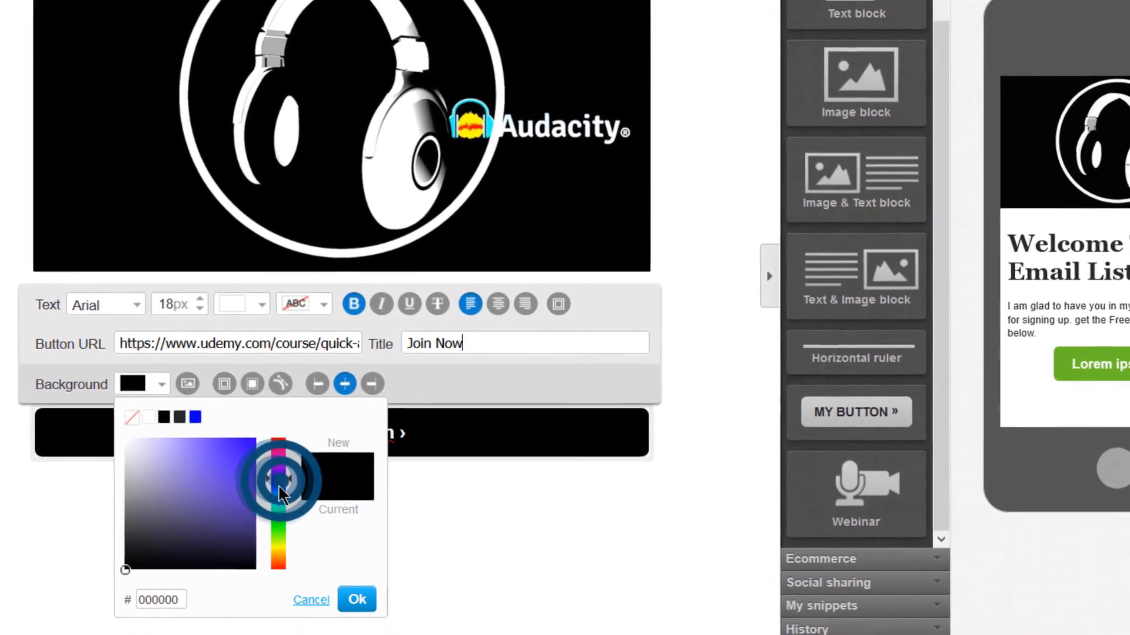
click(247, 440)
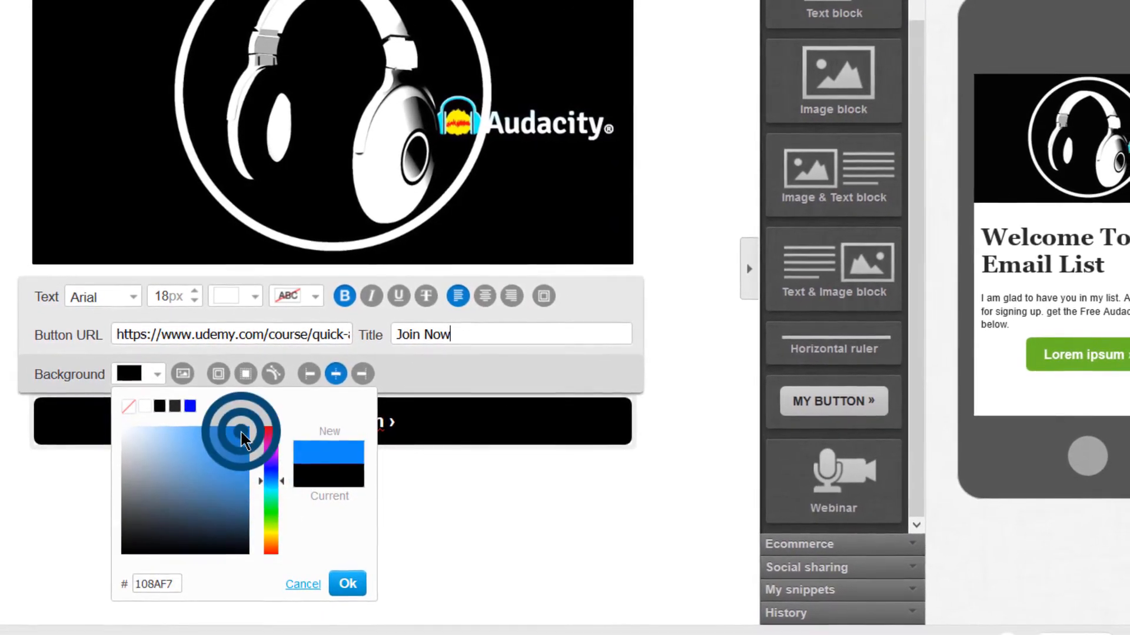
click(347, 579)
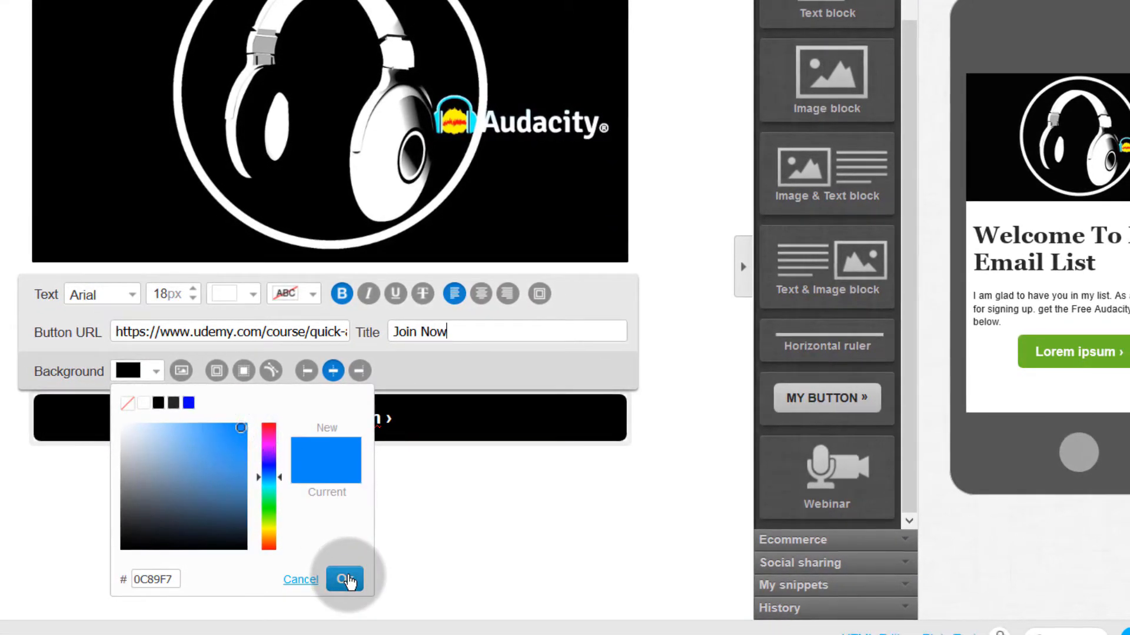
click(308, 482)
Step: Change the button label to 'Join This Audacity Tutorial'
click(397, 488)
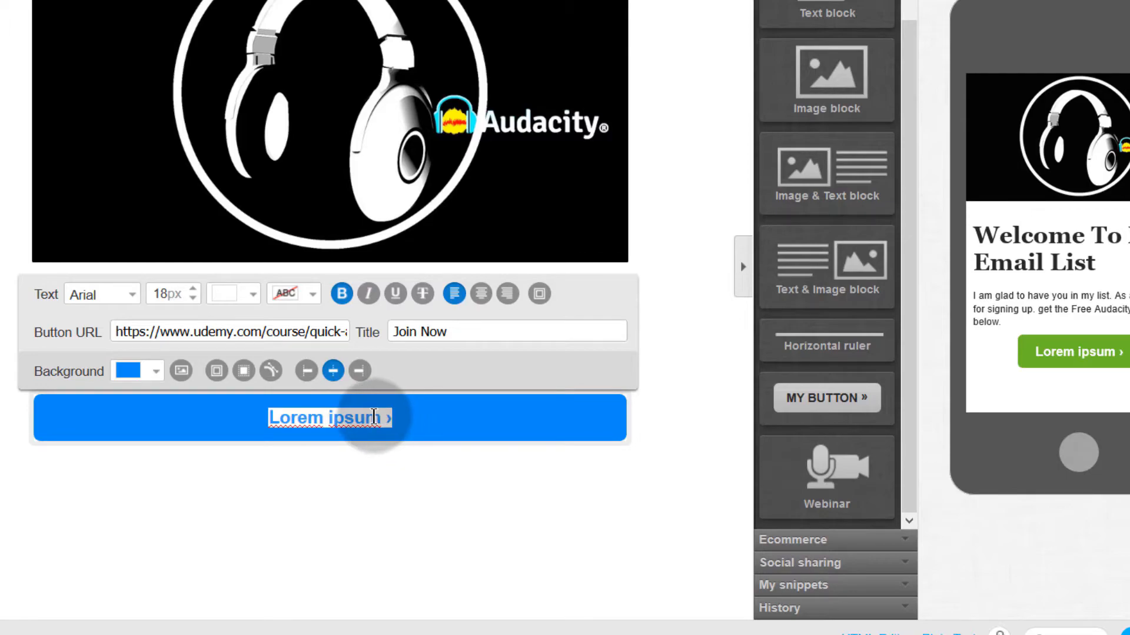
drag(374, 416, 272, 420)
text(Join This Audacity Tutorial)
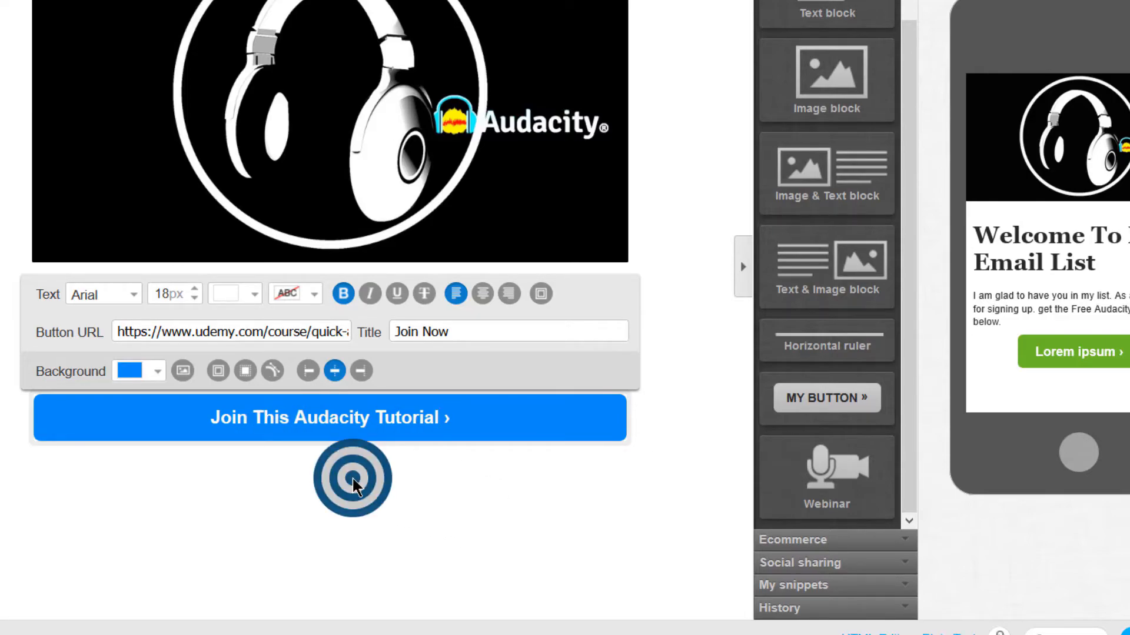
click(706, 288)
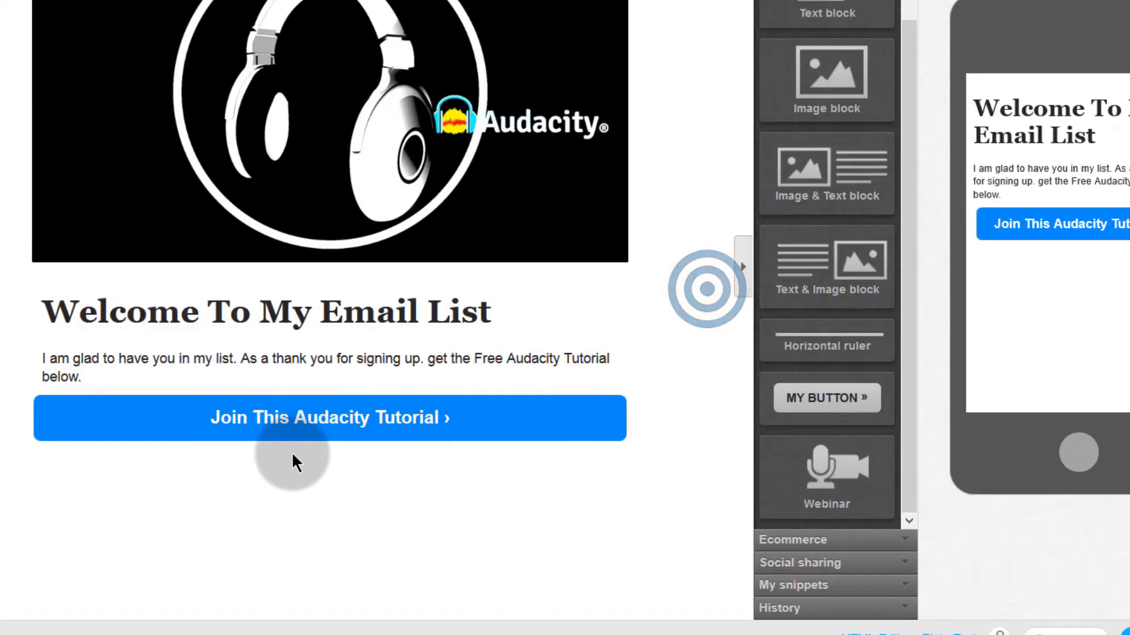
Step: Add an empty line after 'below.' in the welcome paragraph, then check each block
click(135, 380)
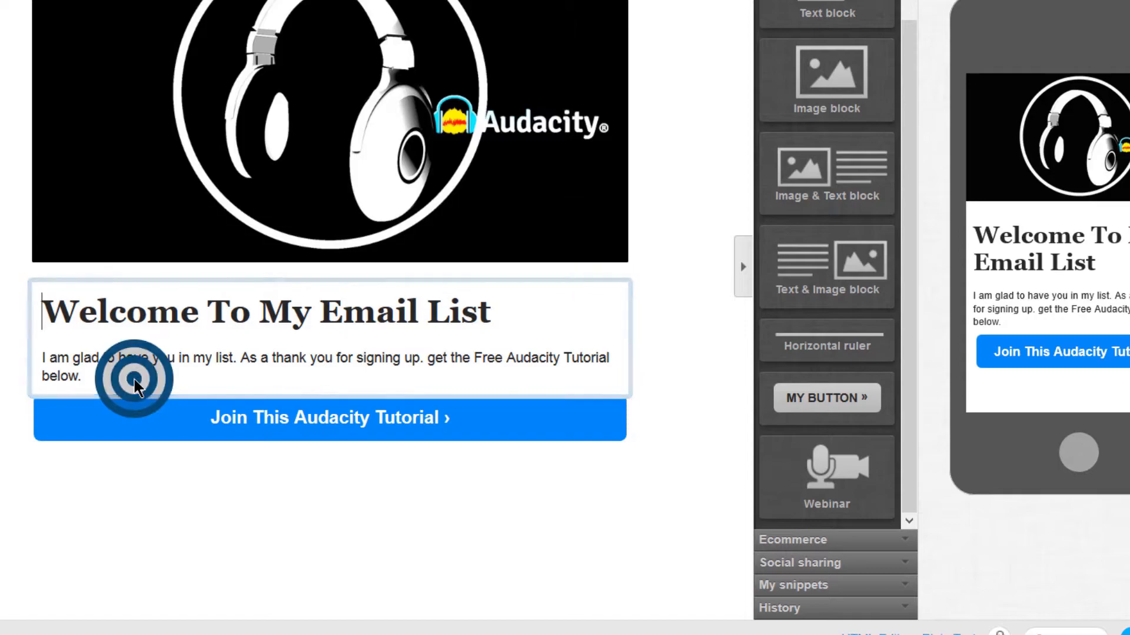
click(99, 378)
click(171, 551)
click(88, 377)
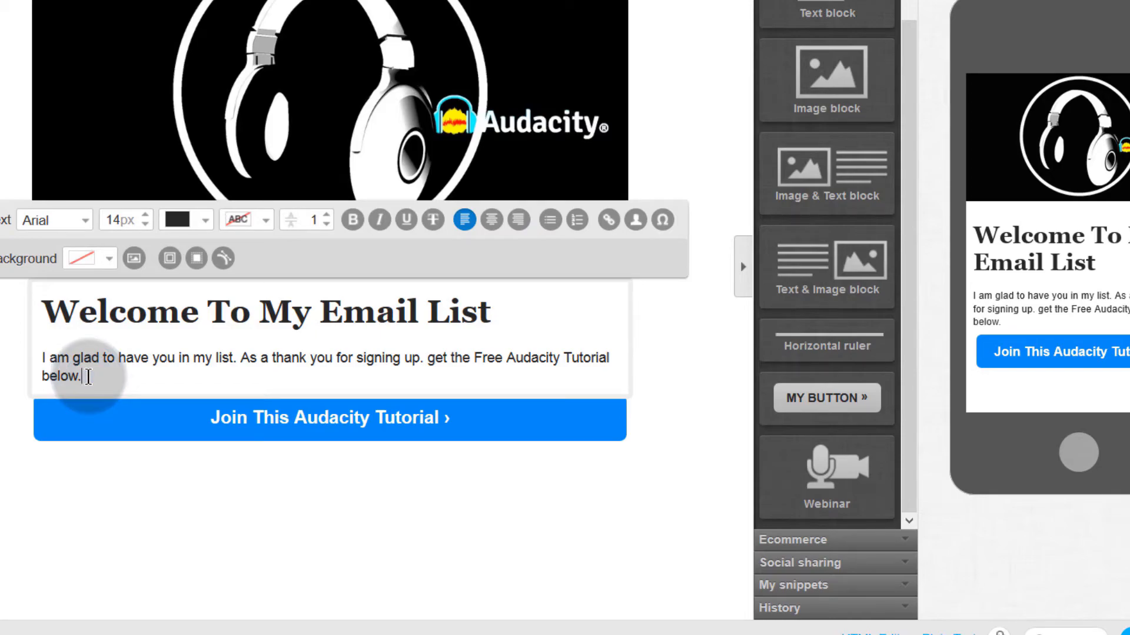
key(Return)
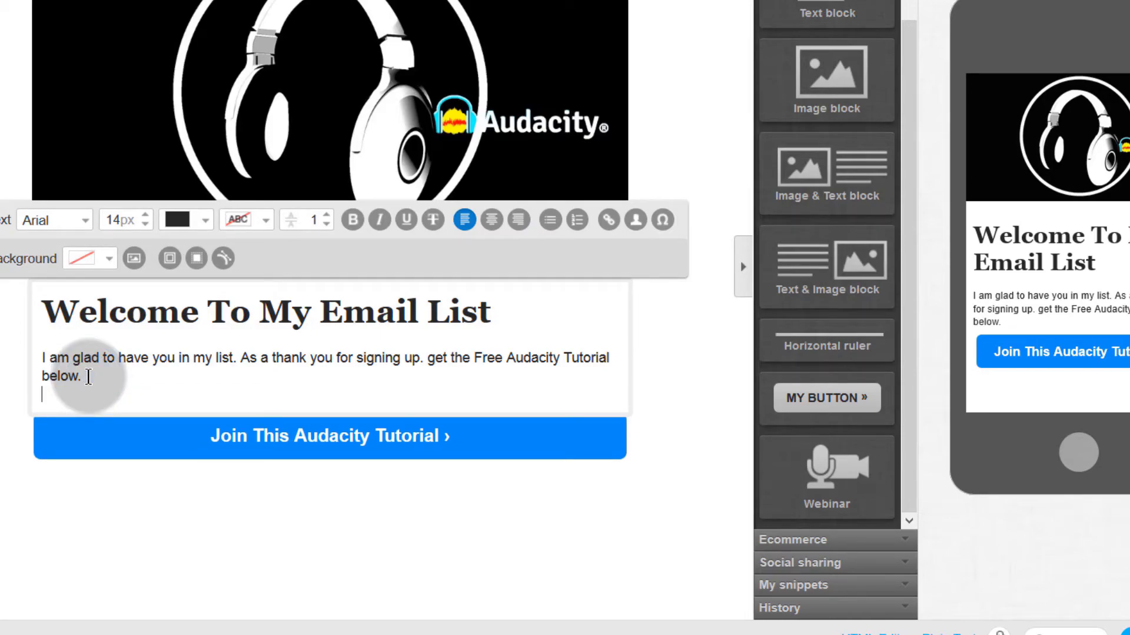
click(139, 466)
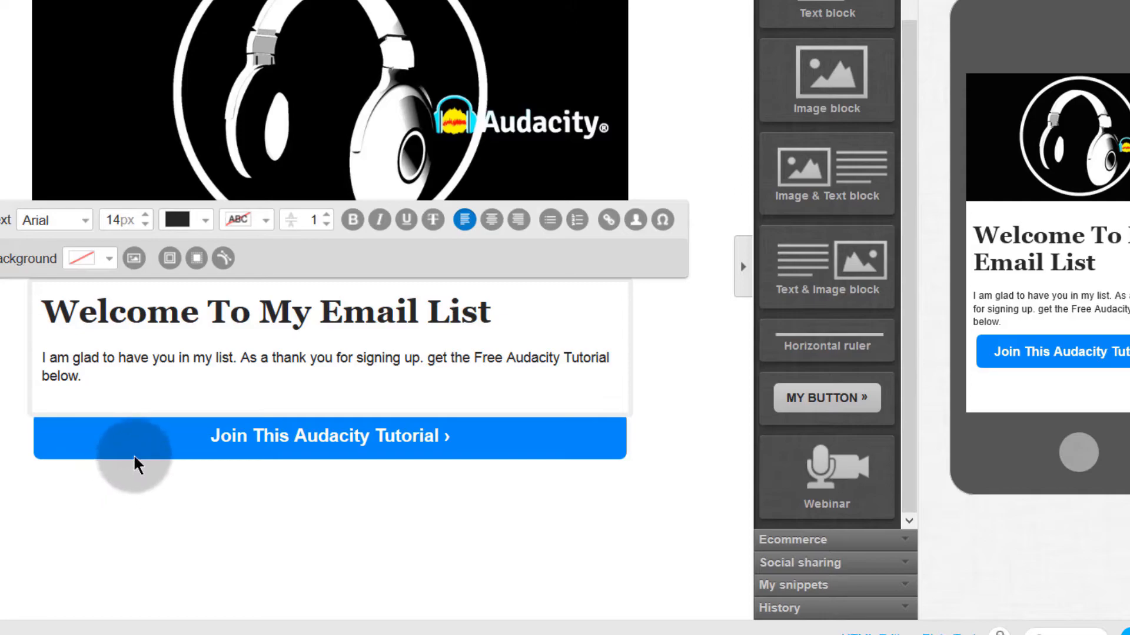
click(260, 559)
click(106, 391)
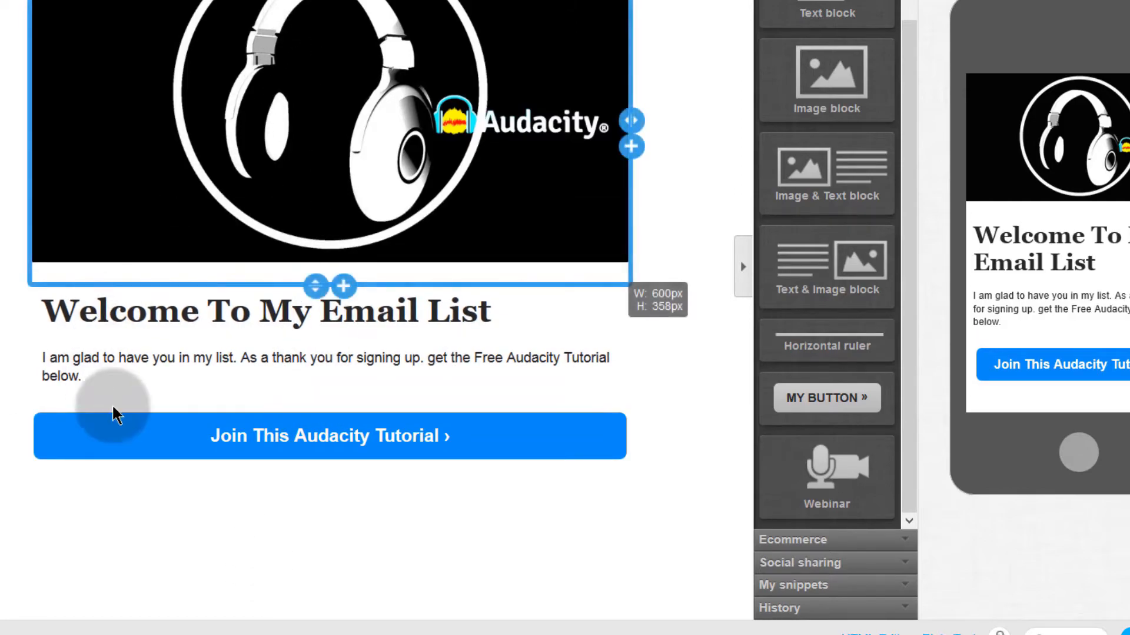
click(222, 357)
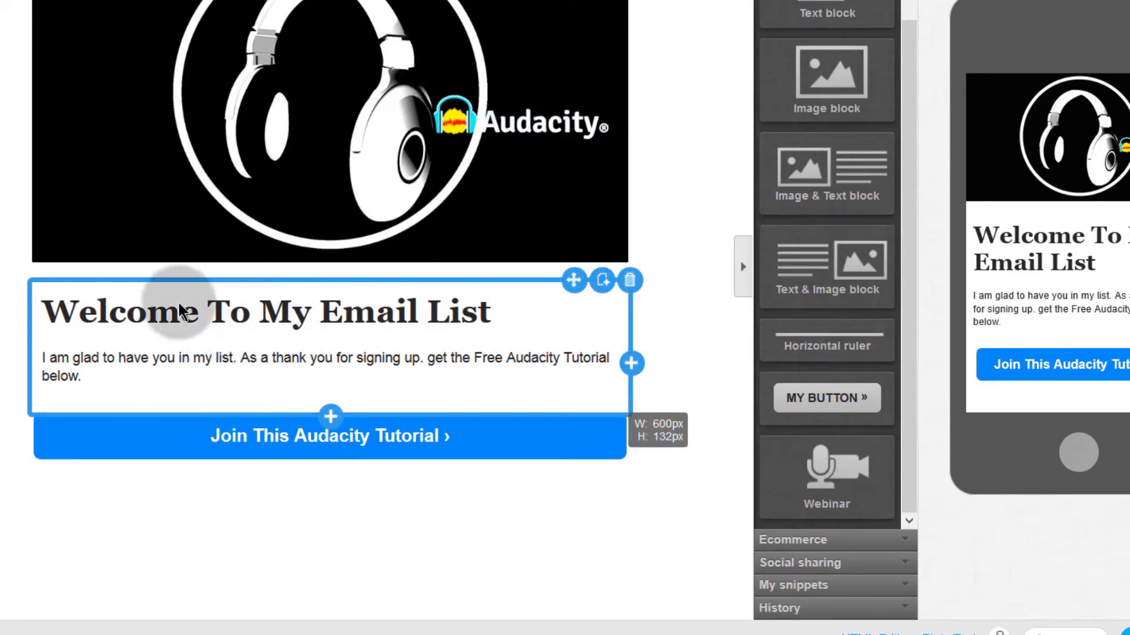
click(254, 446)
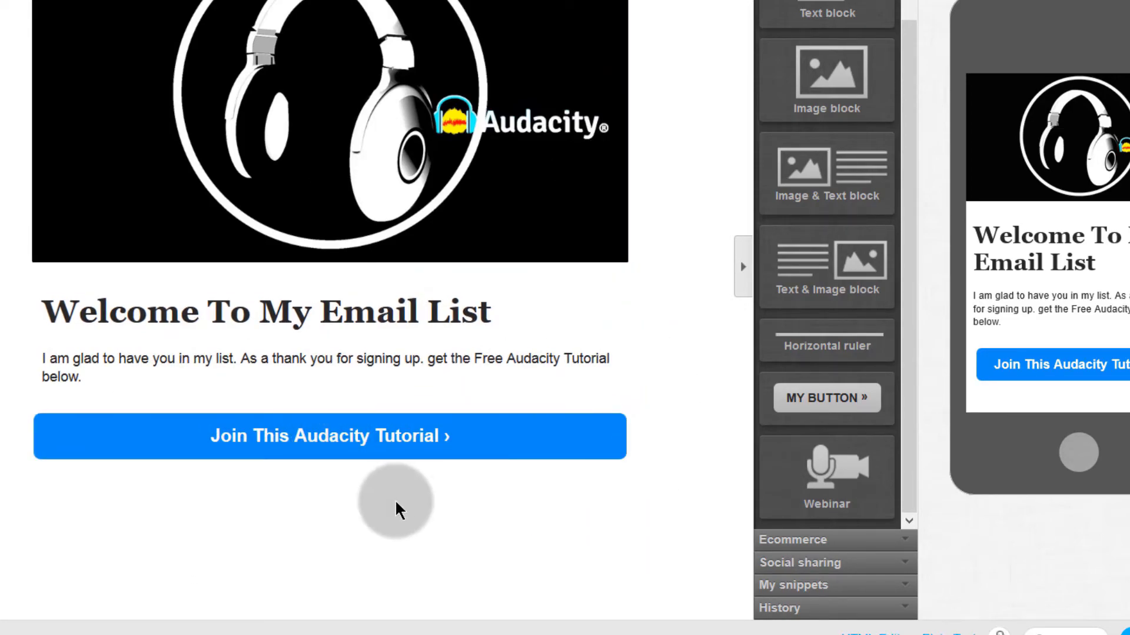
Step: Check the Join button's Udemy link by selecting its full Button URL value
click(341, 446)
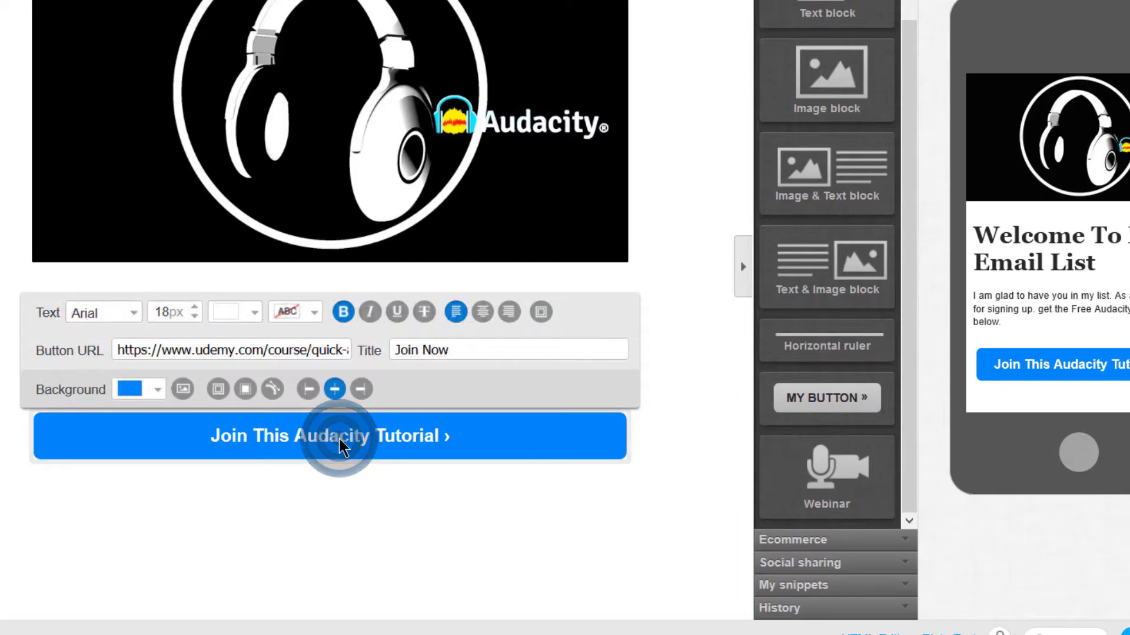
click(315, 348)
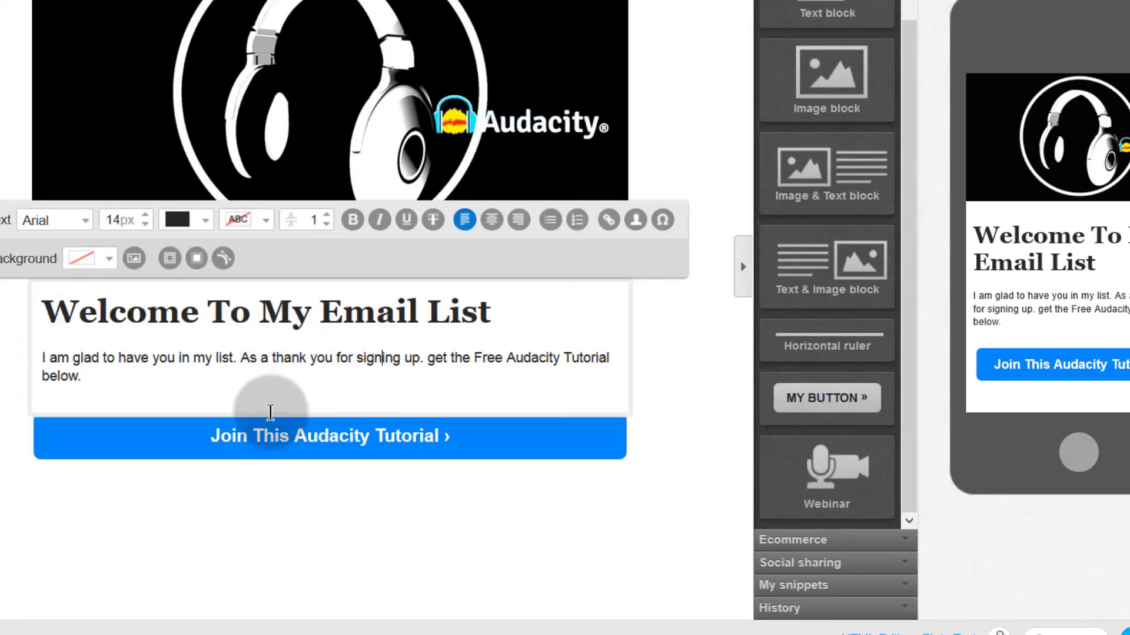
click(259, 444)
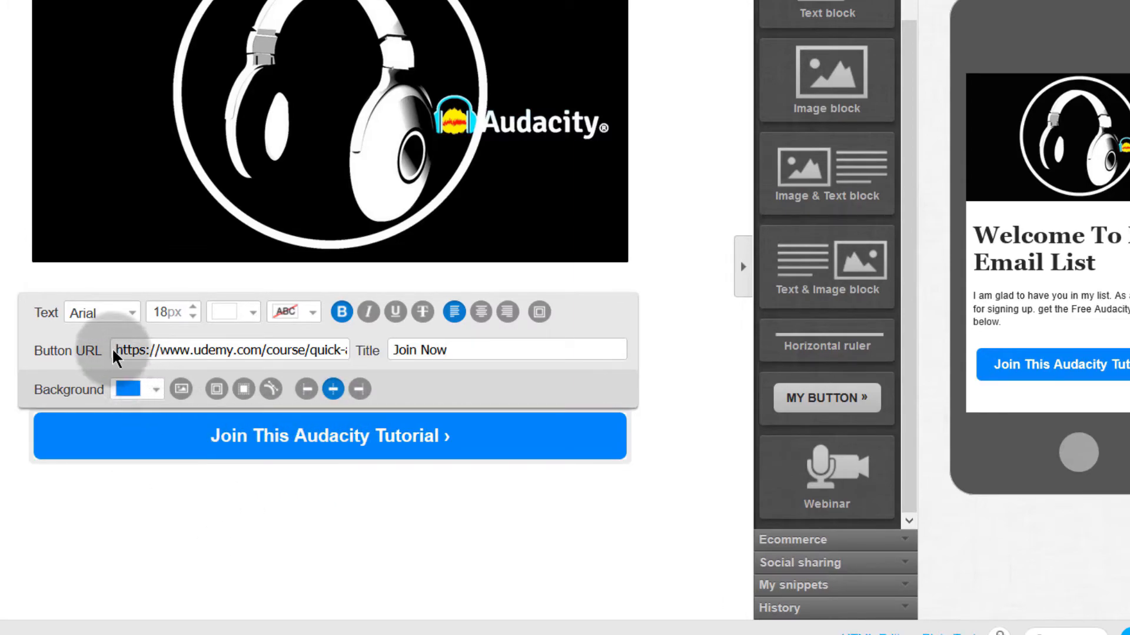
drag(116, 350, 444, 356)
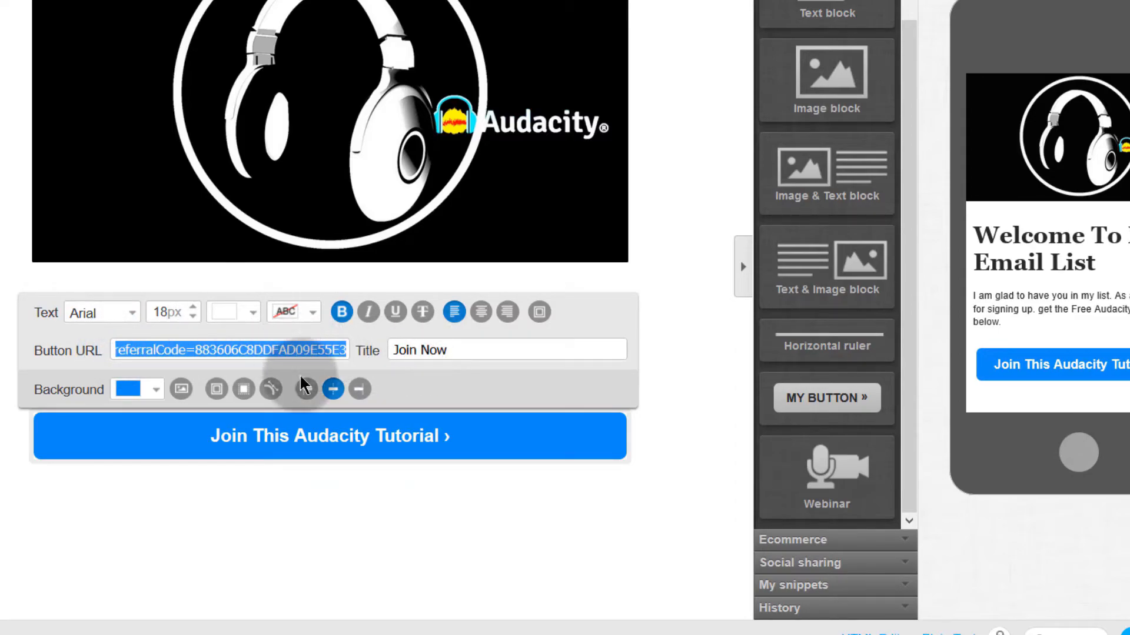
click(593, 317)
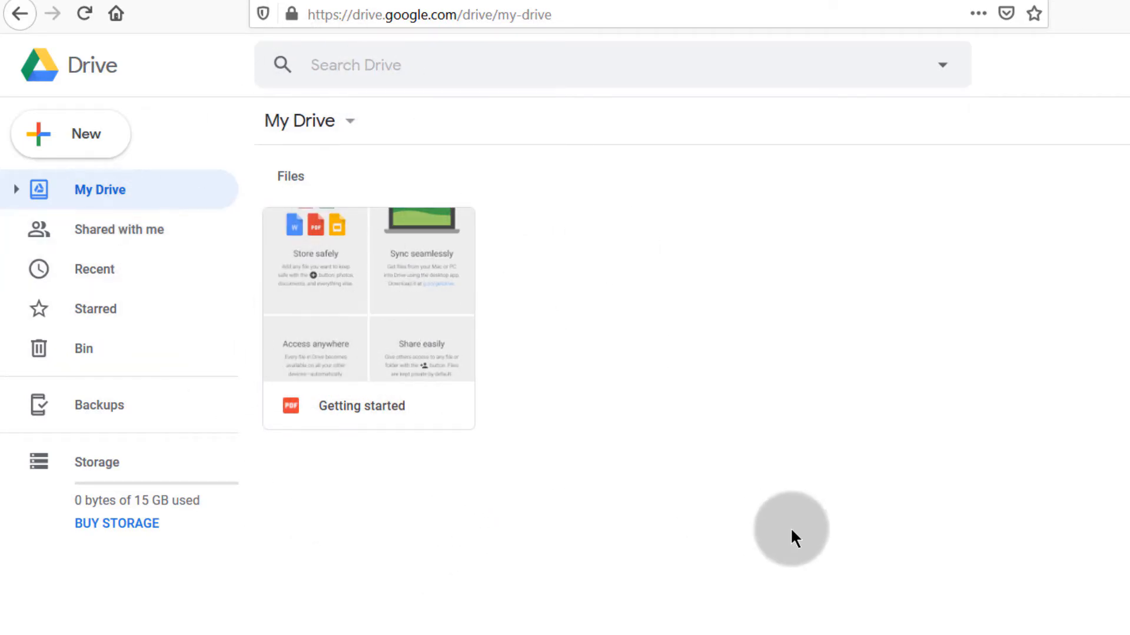
Step: Create a new Google Drive folder named 'GR stuff' and open it
click(79, 138)
click(92, 143)
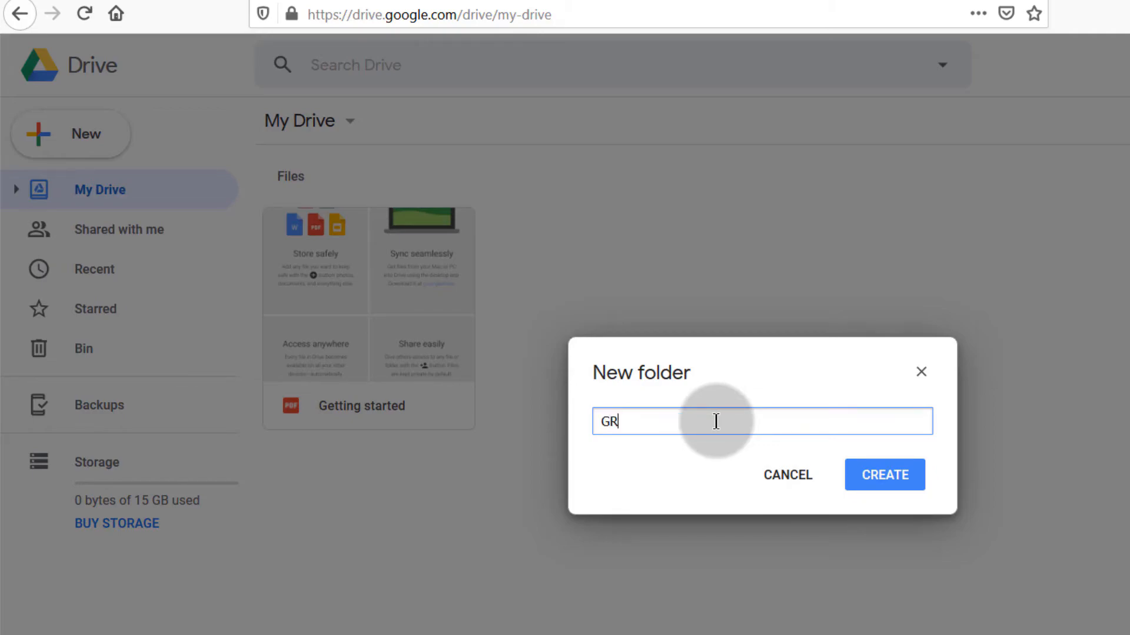
key(Return)
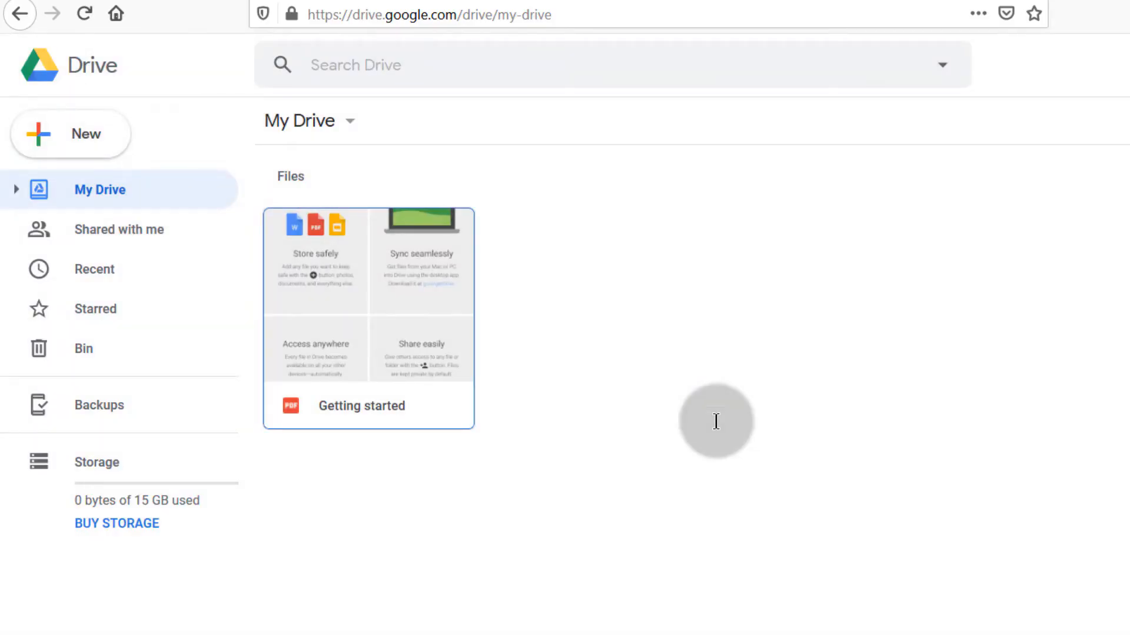
double_click(330, 235)
double_click(331, 230)
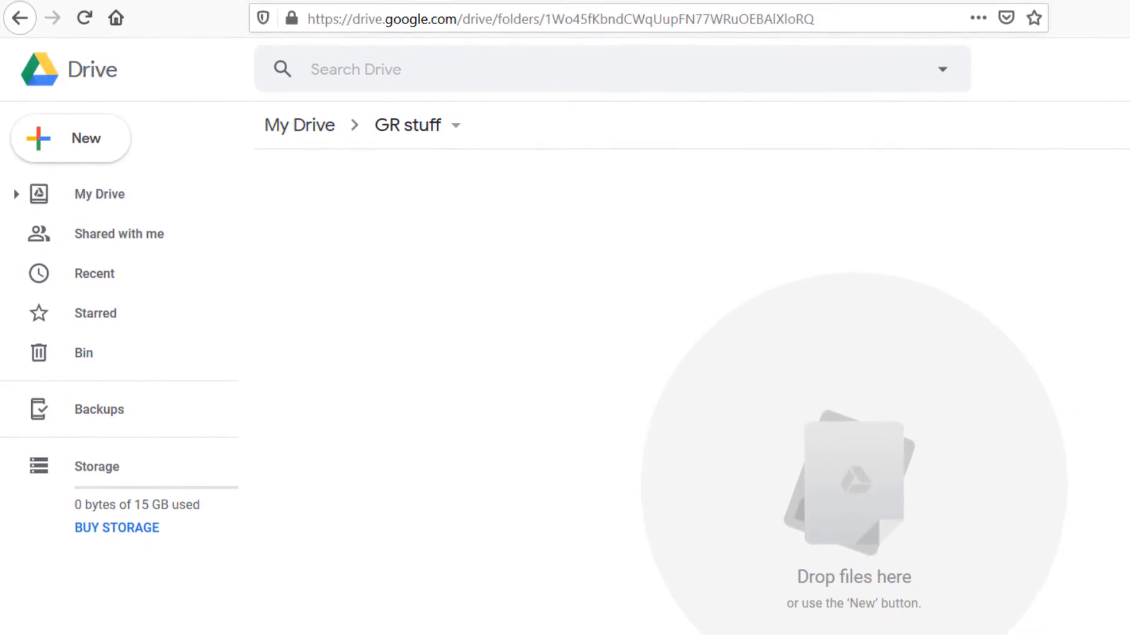
Step: Upload '1 VPS VULTR Tutorial.pdf' into the GR stuff folder
click(87, 87)
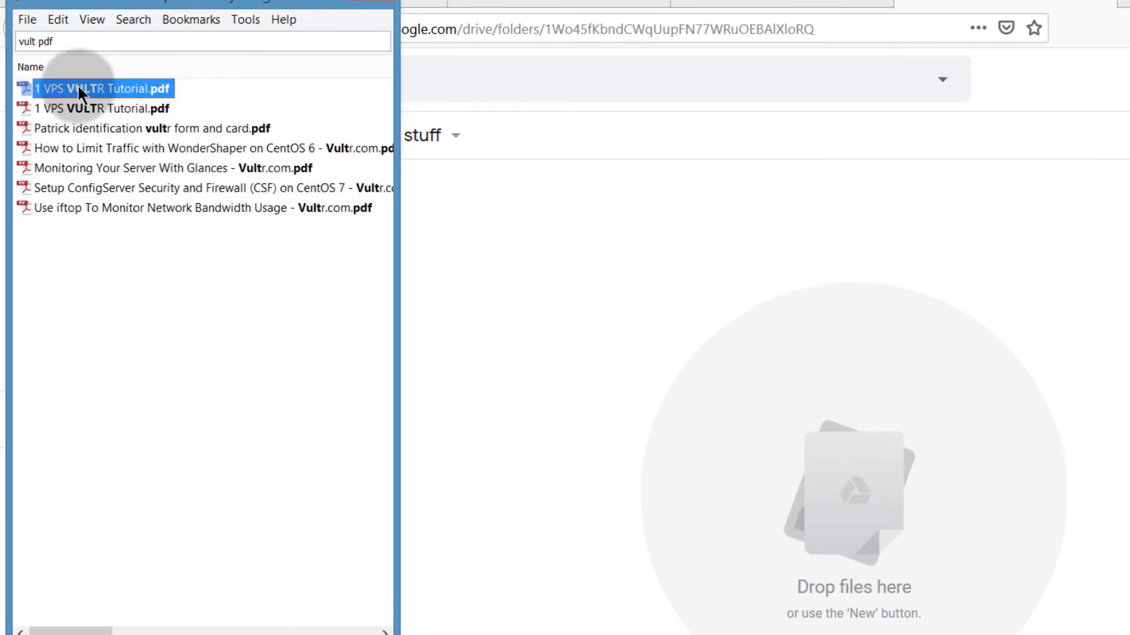
drag(78, 88, 835, 490)
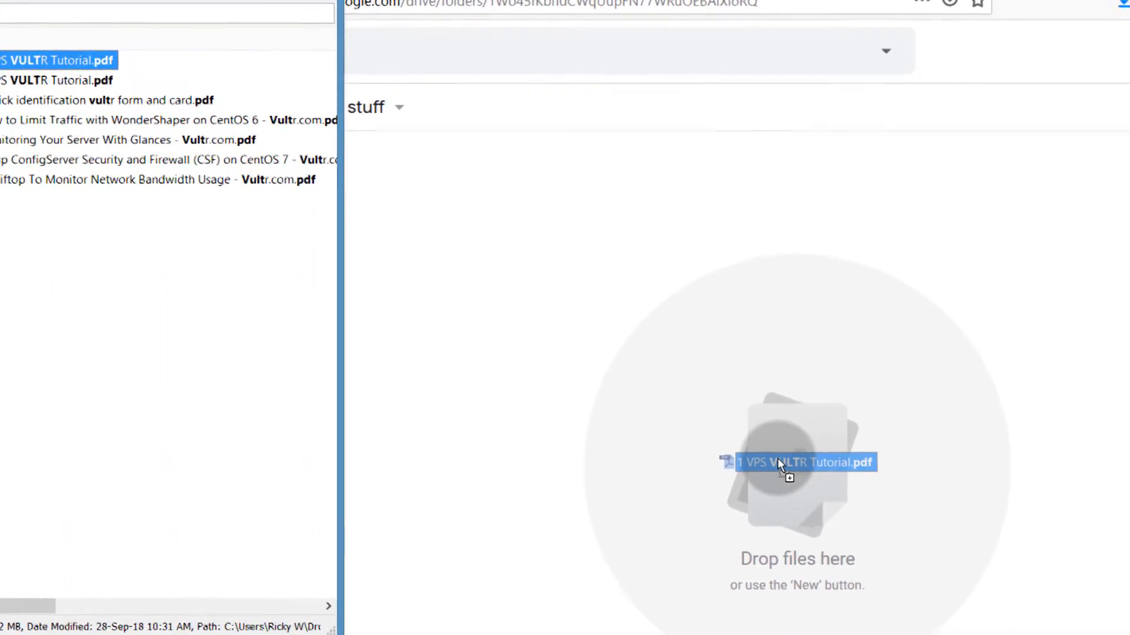
drag(778, 463, 775, 462)
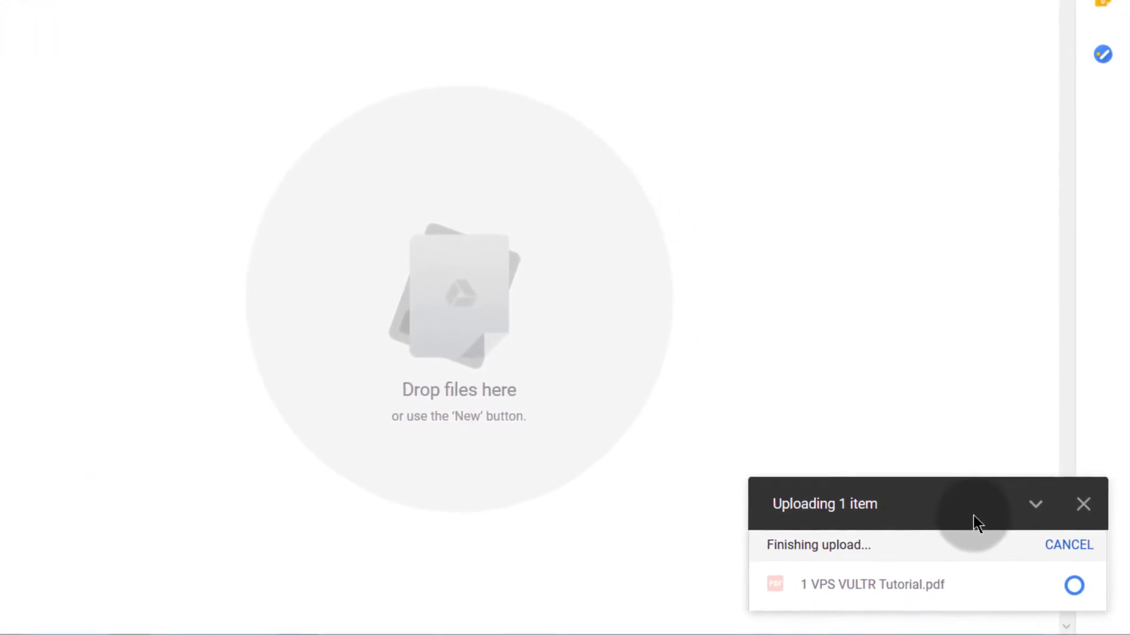
Step: Turn on link sharing for the uploaded VULTR tutorial PDF
click(103, 187)
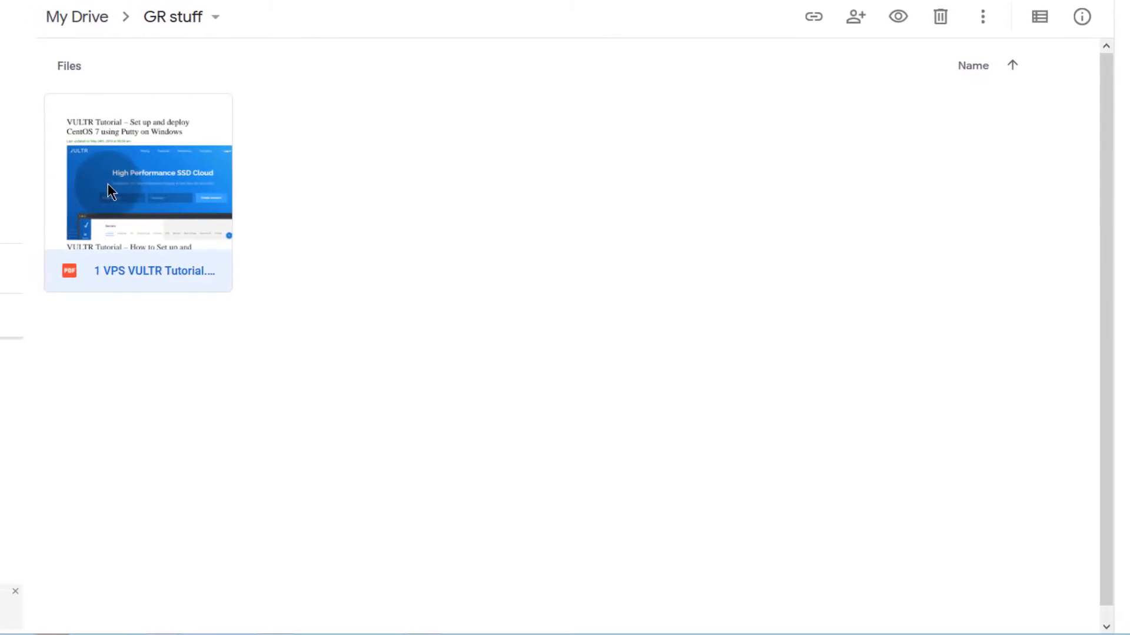
right_click(93, 183)
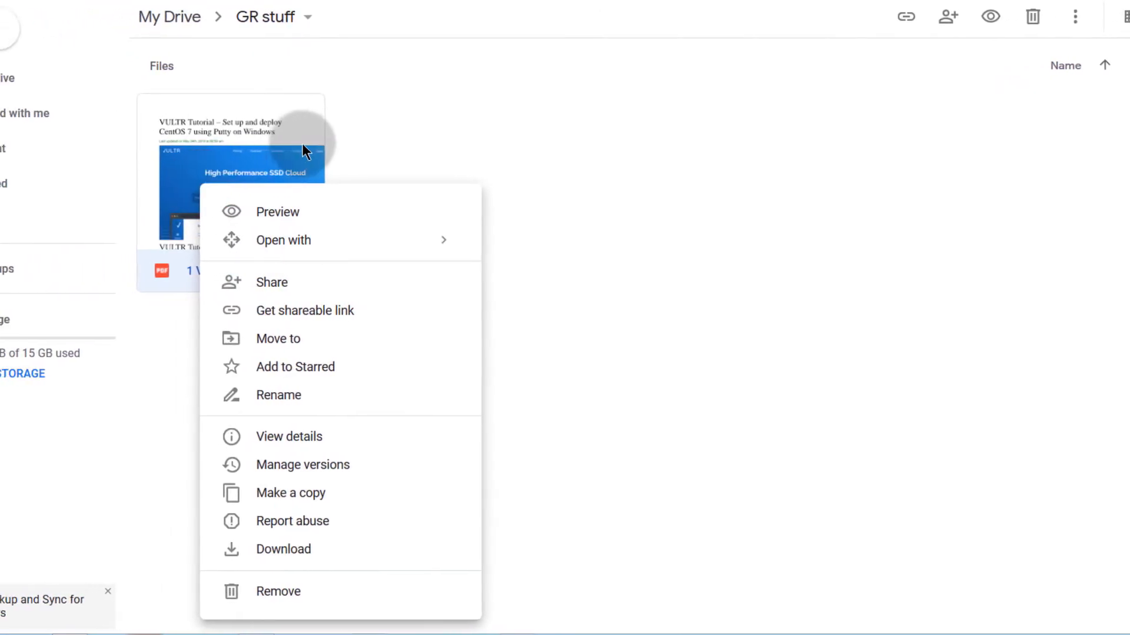
right_click(147, 147)
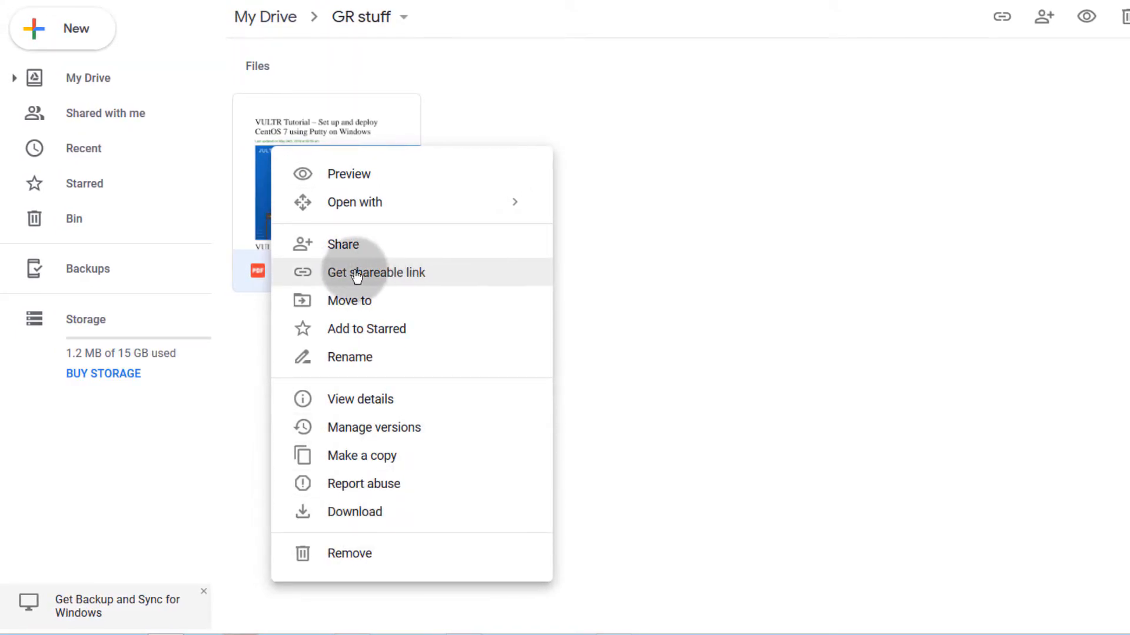
click(378, 280)
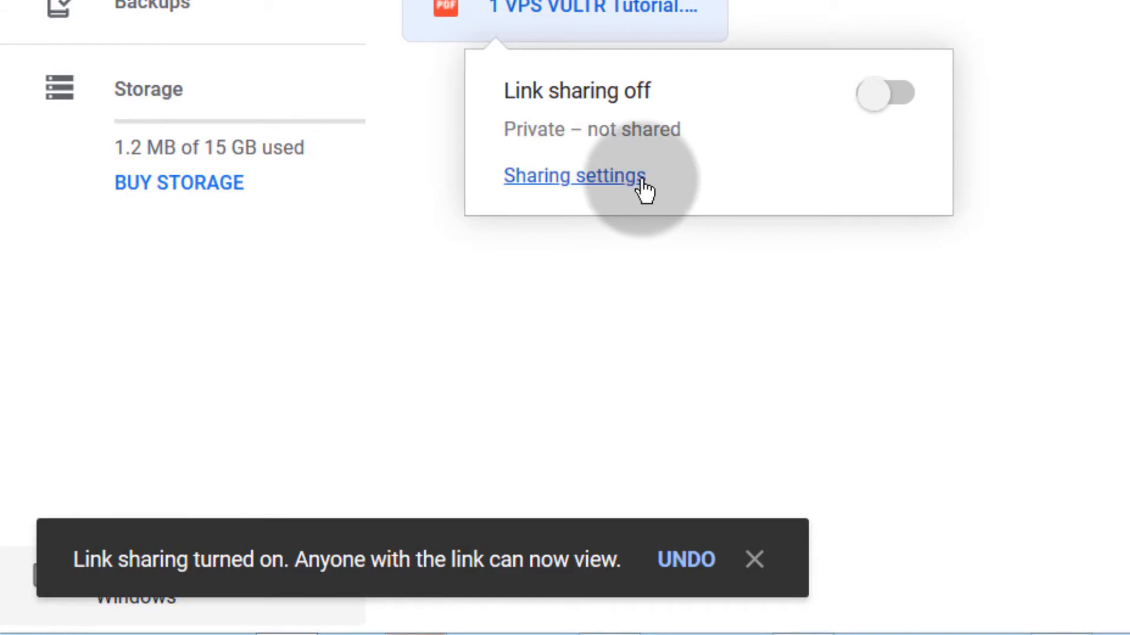
click(300, 574)
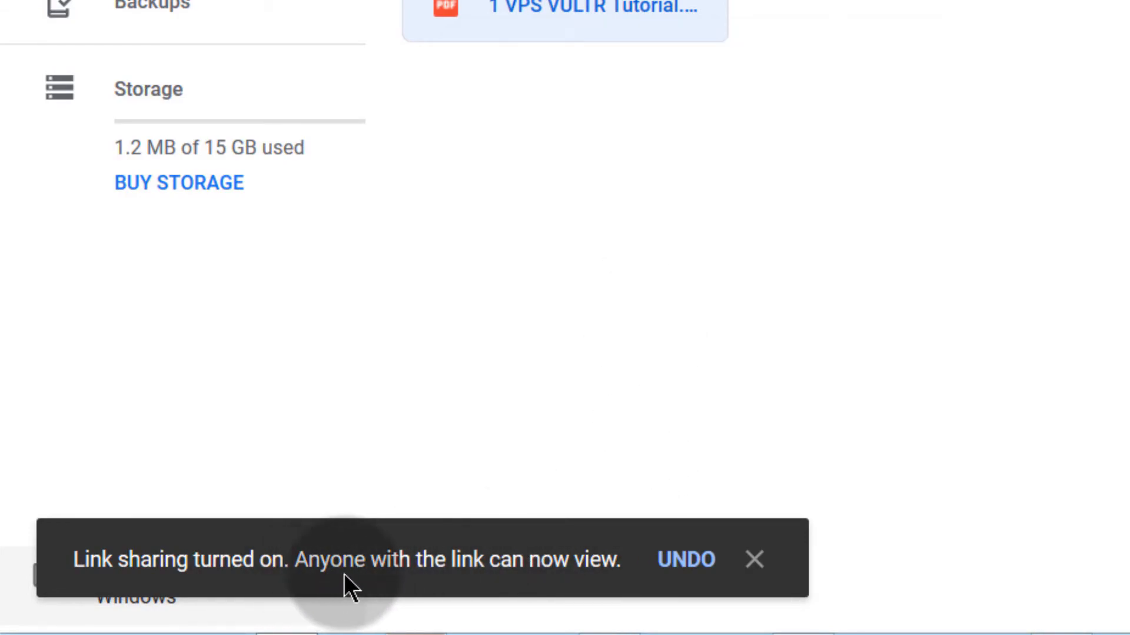
Step: Keep the PDF viewable by 'Anyone with the link' and copy its shareable link
right_click(406, 45)
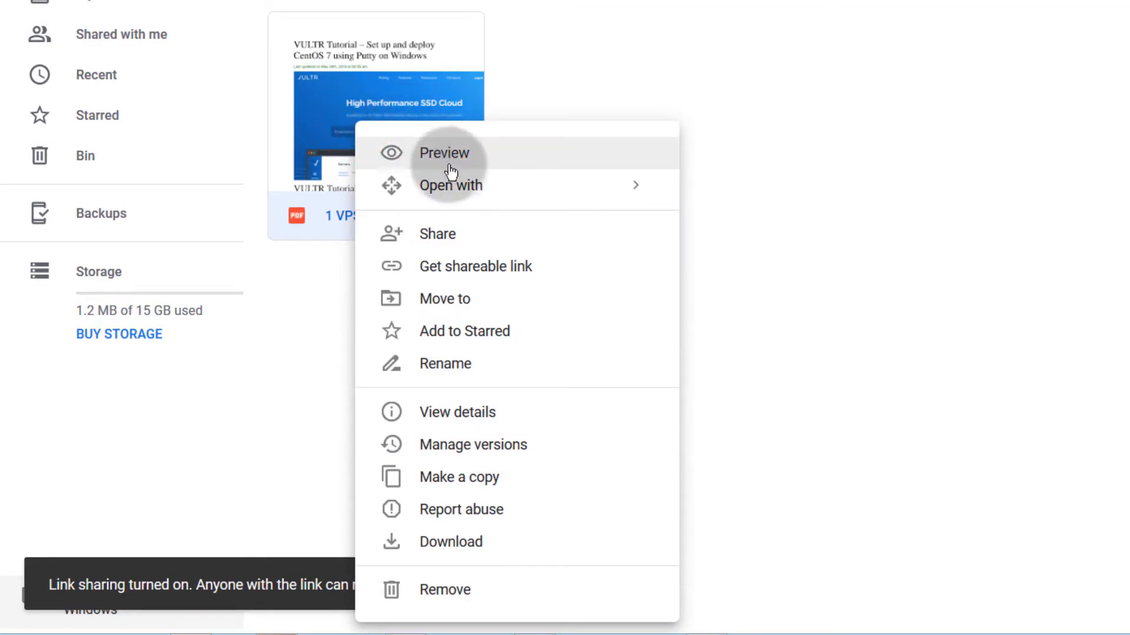
right_click(321, 98)
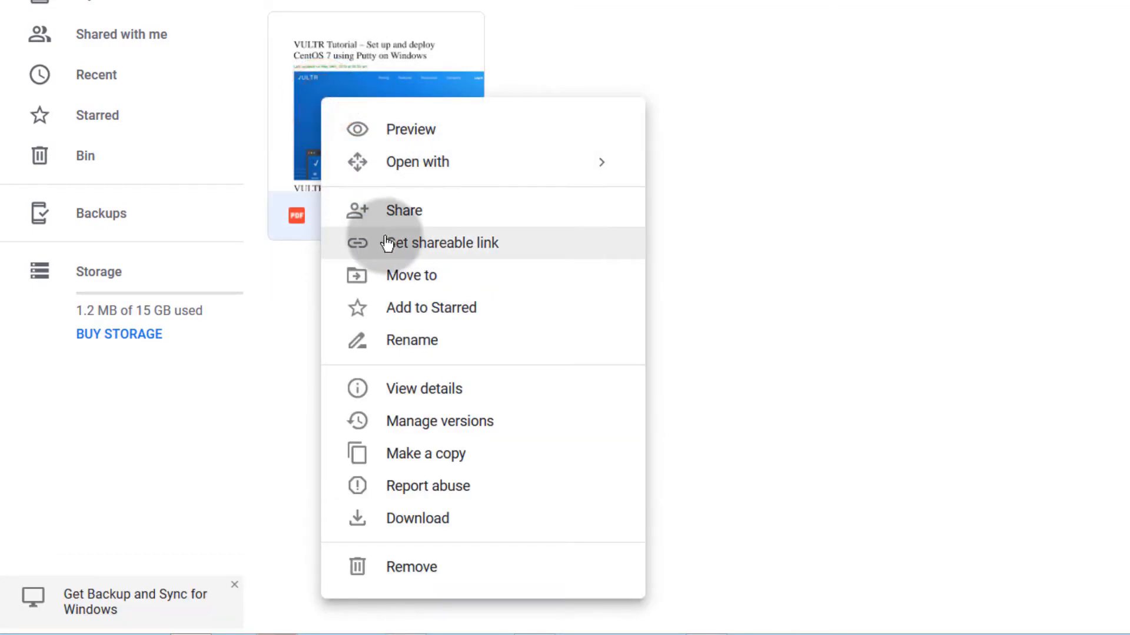
click(412, 211)
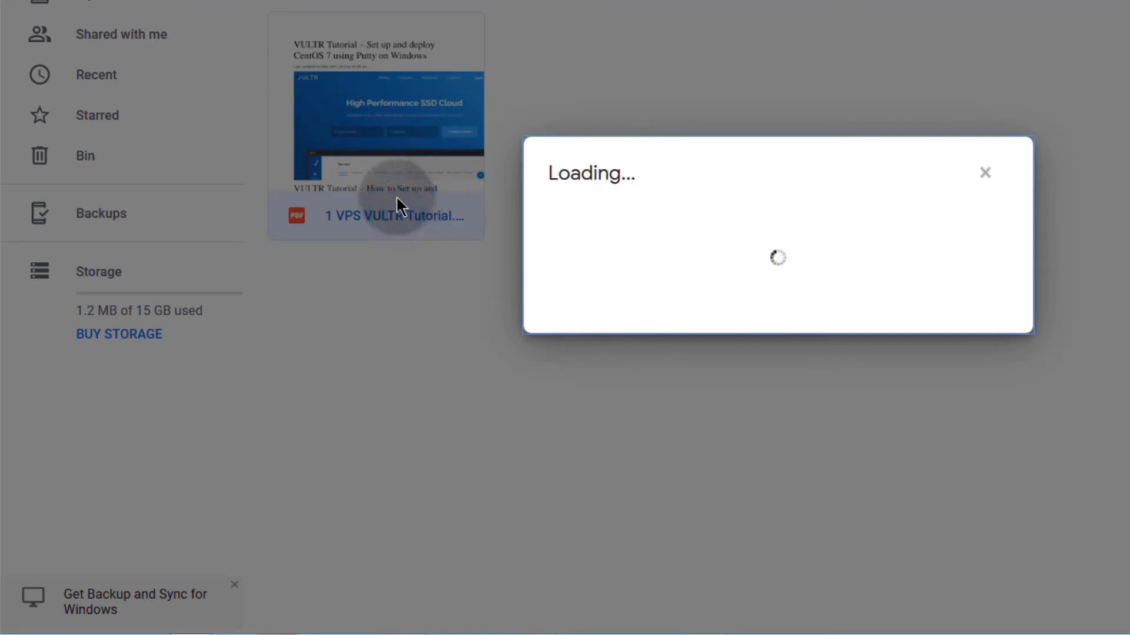
click(730, 133)
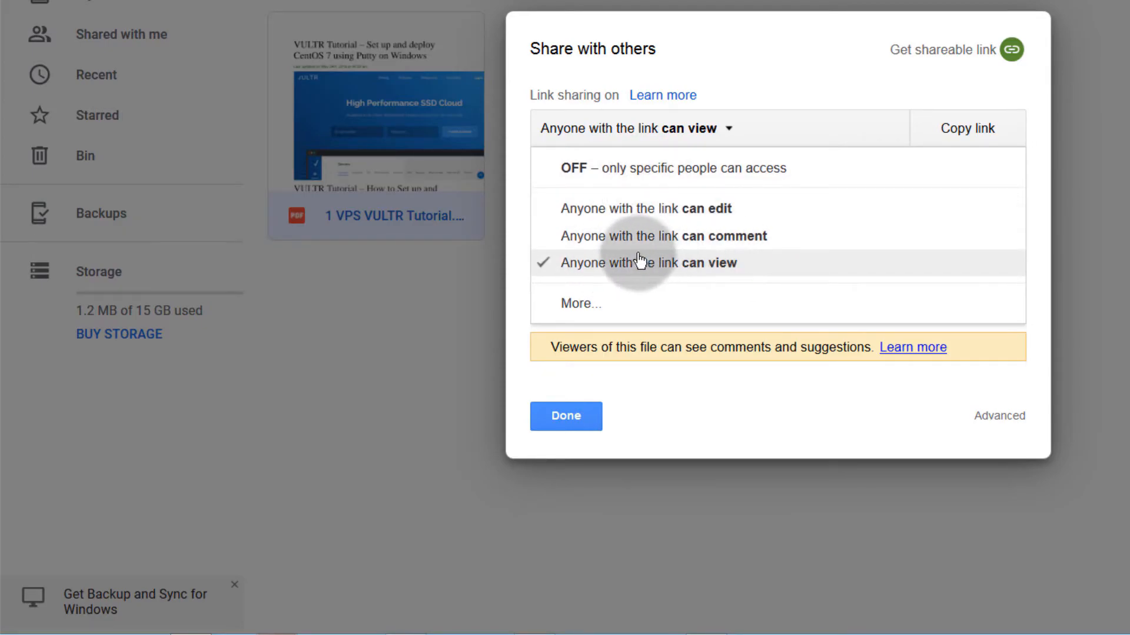
click(622, 266)
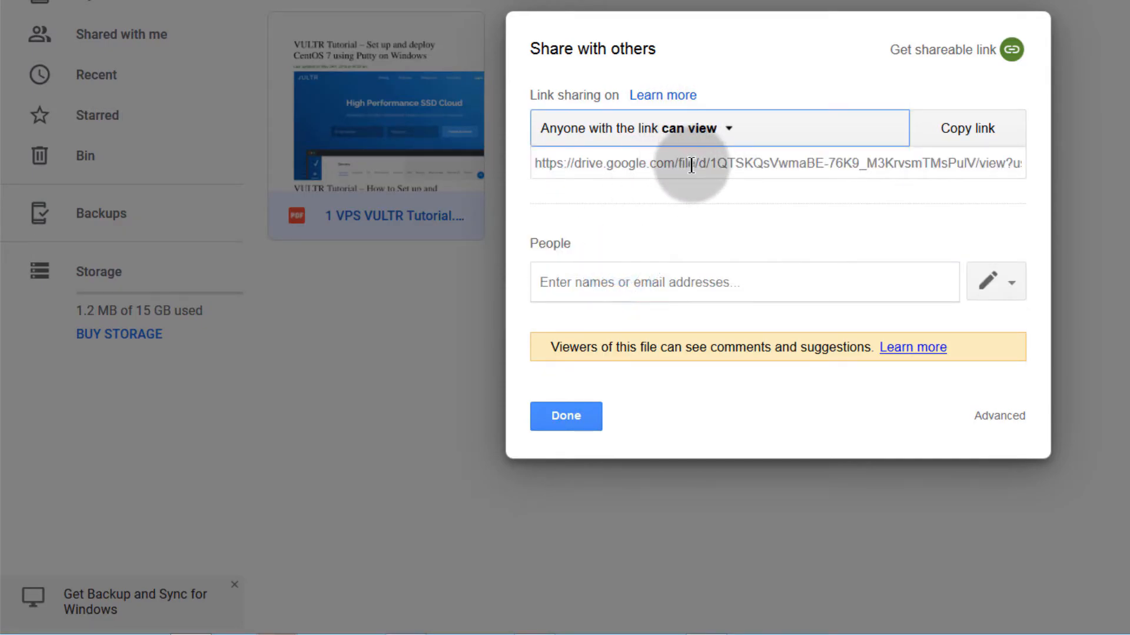
click(977, 132)
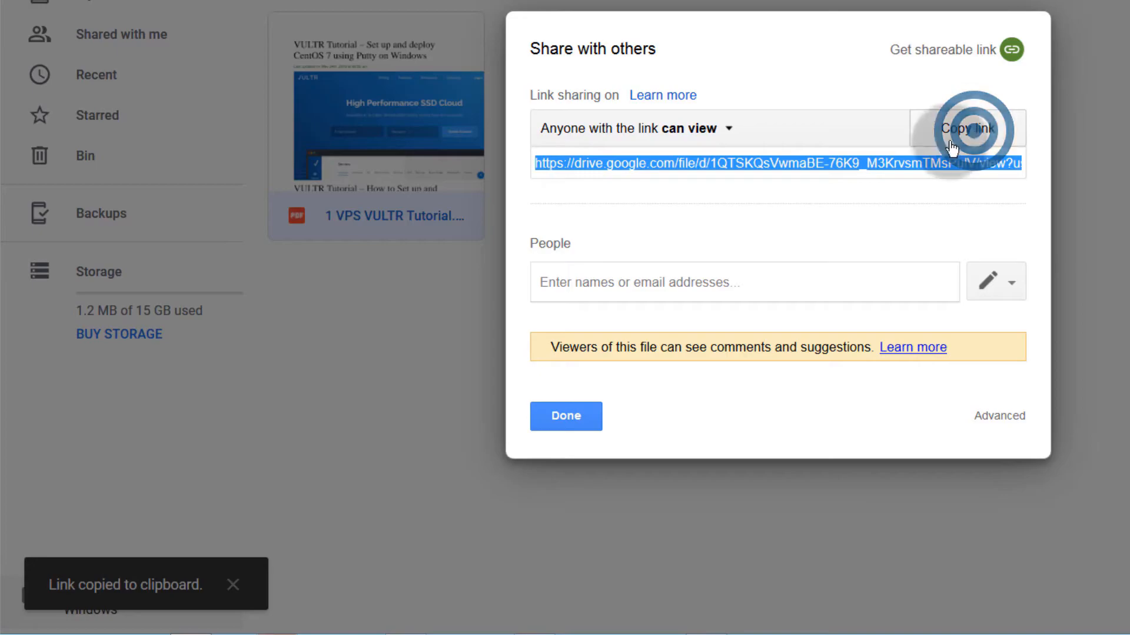
click(575, 416)
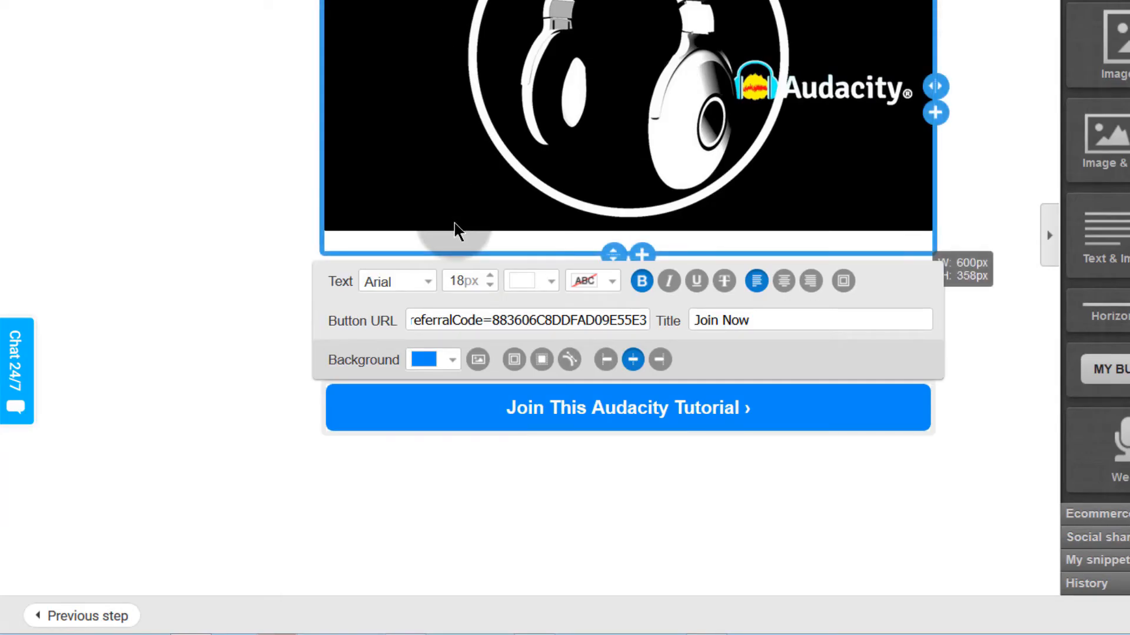
Step: Add a new text block reading 'Download the free guide here' near the tutorial button
click(592, 440)
click(560, 409)
click(521, 311)
click(546, 487)
click(792, 394)
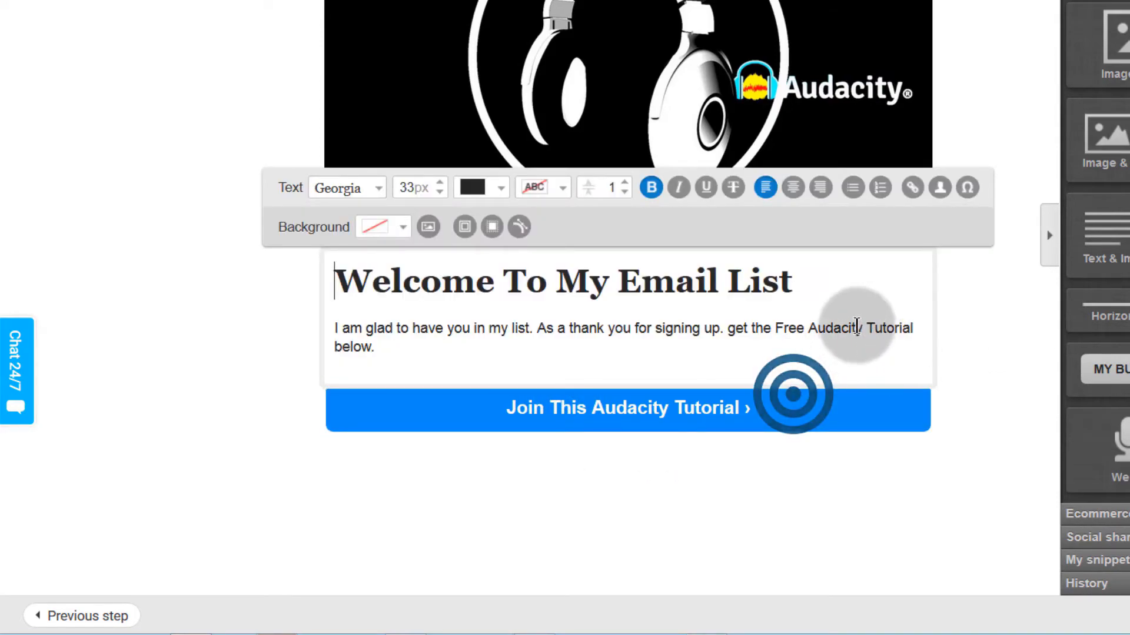
drag(1100, 239, 454, 438)
drag(335, 402, 473, 478)
text(Download the free guide here)
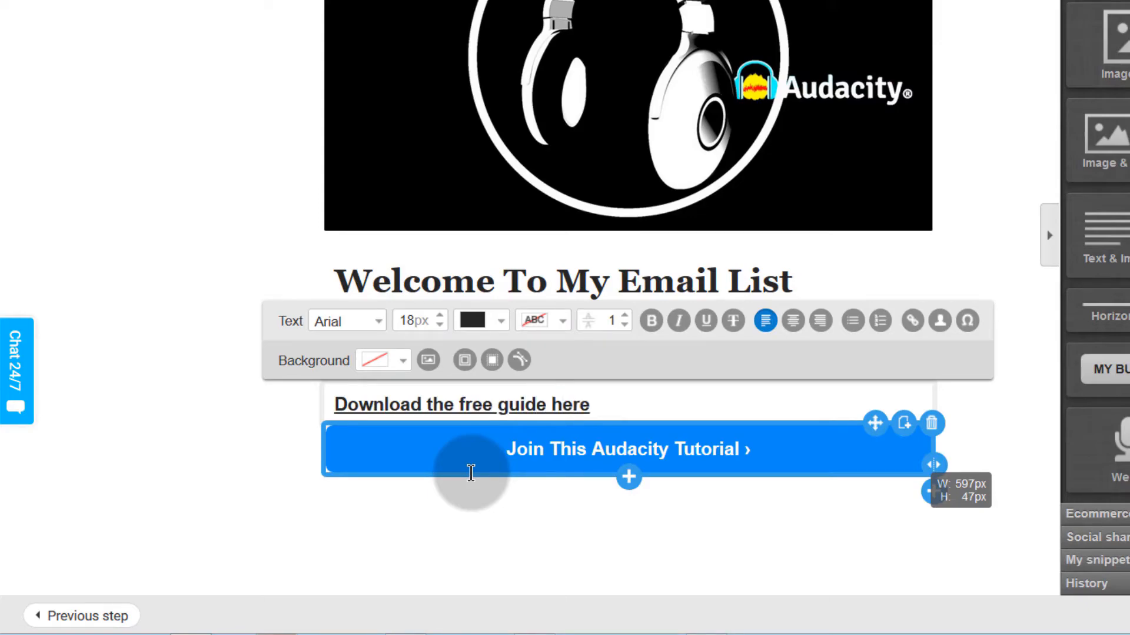
click(454, 555)
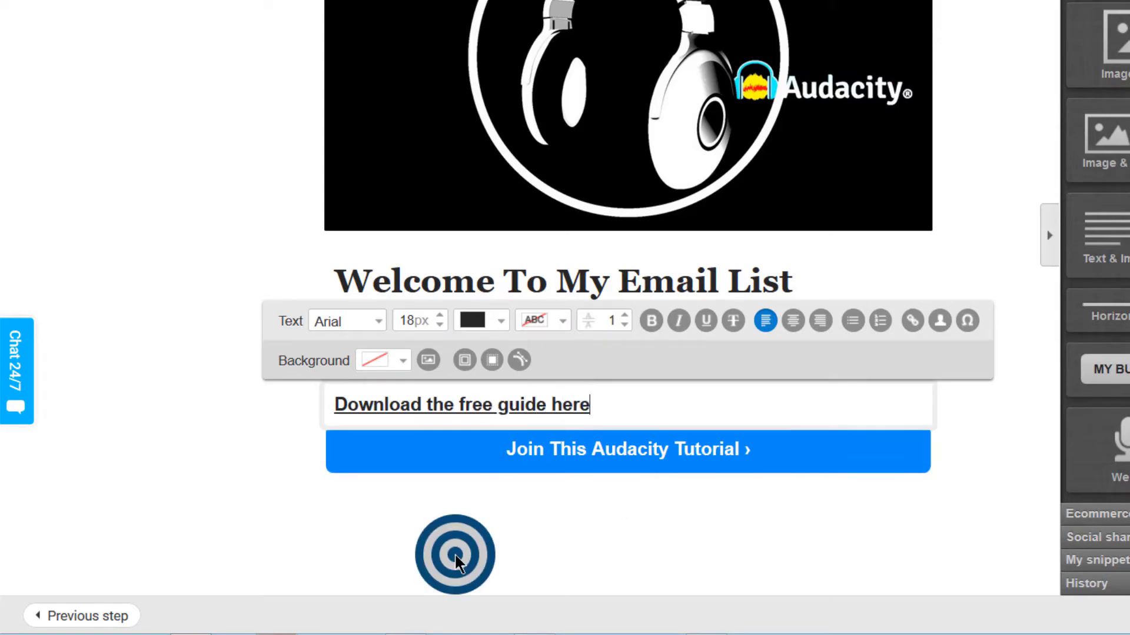
Step: Move the download line below the Join button and select its text
drag(875, 378, 868, 466)
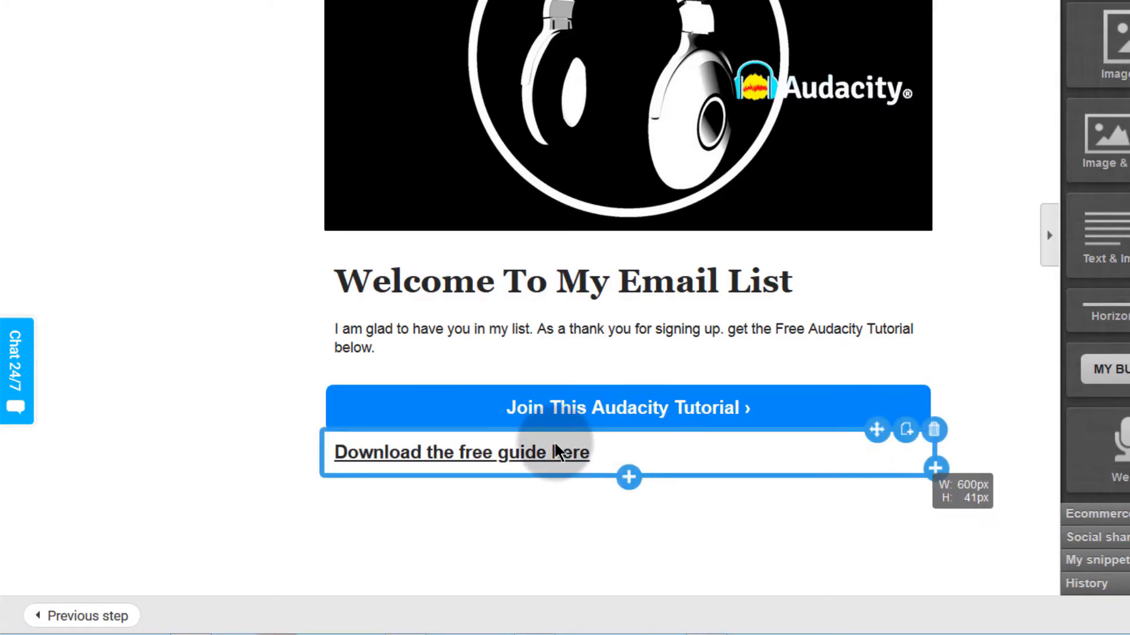
click(597, 442)
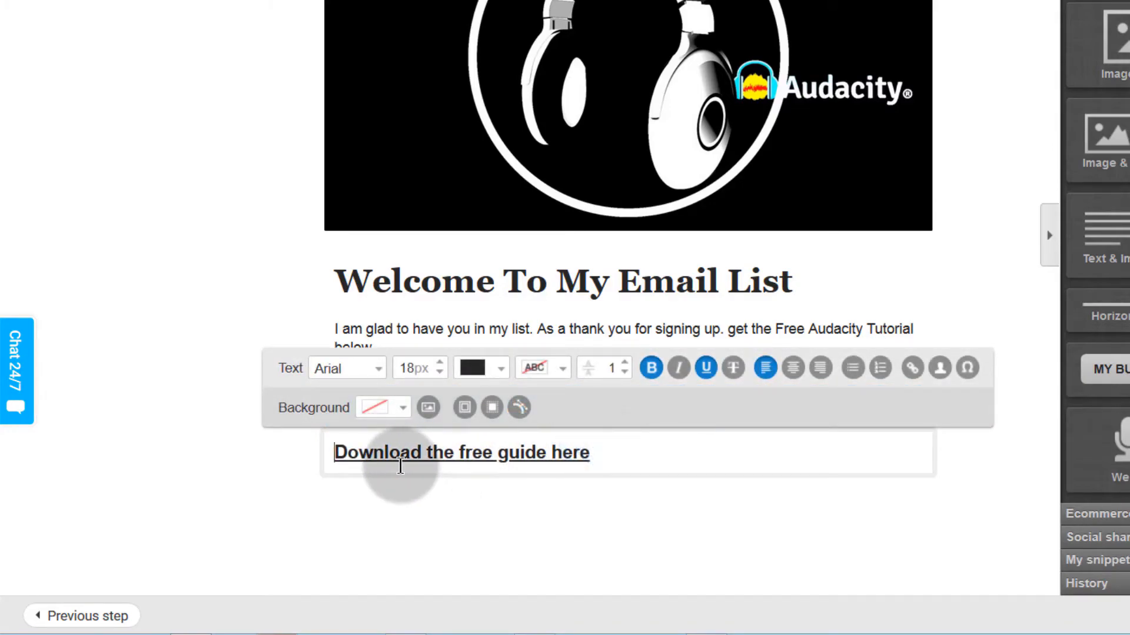
key(Return)
drag(596, 474, 330, 474)
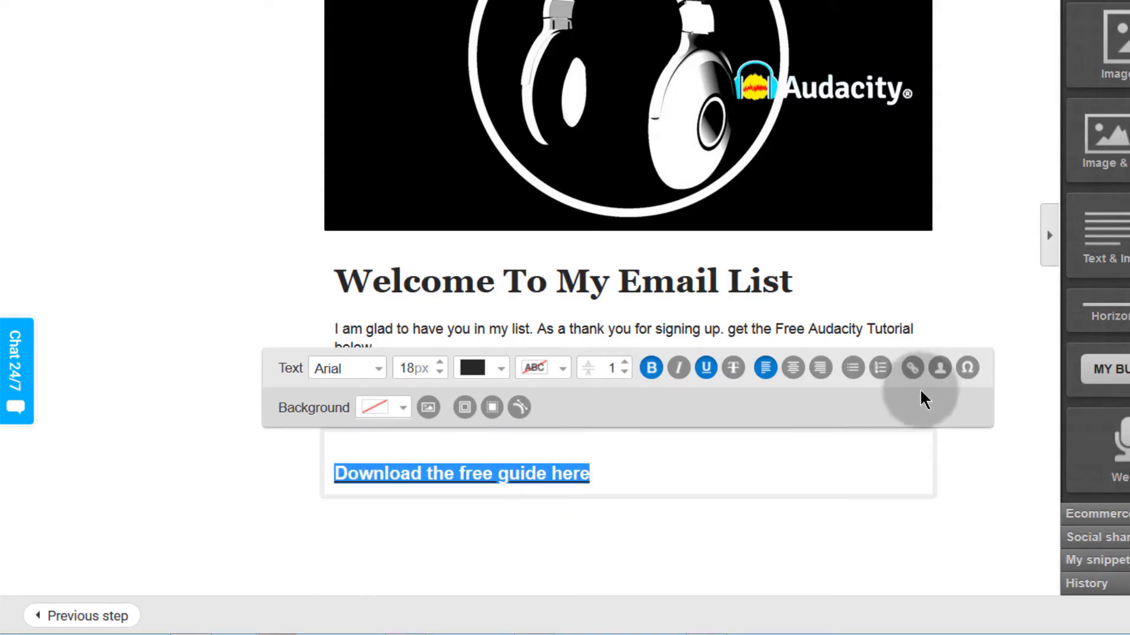
Step: Link the download line to the copied Google Drive URL with title 'Download it here'
click(912, 369)
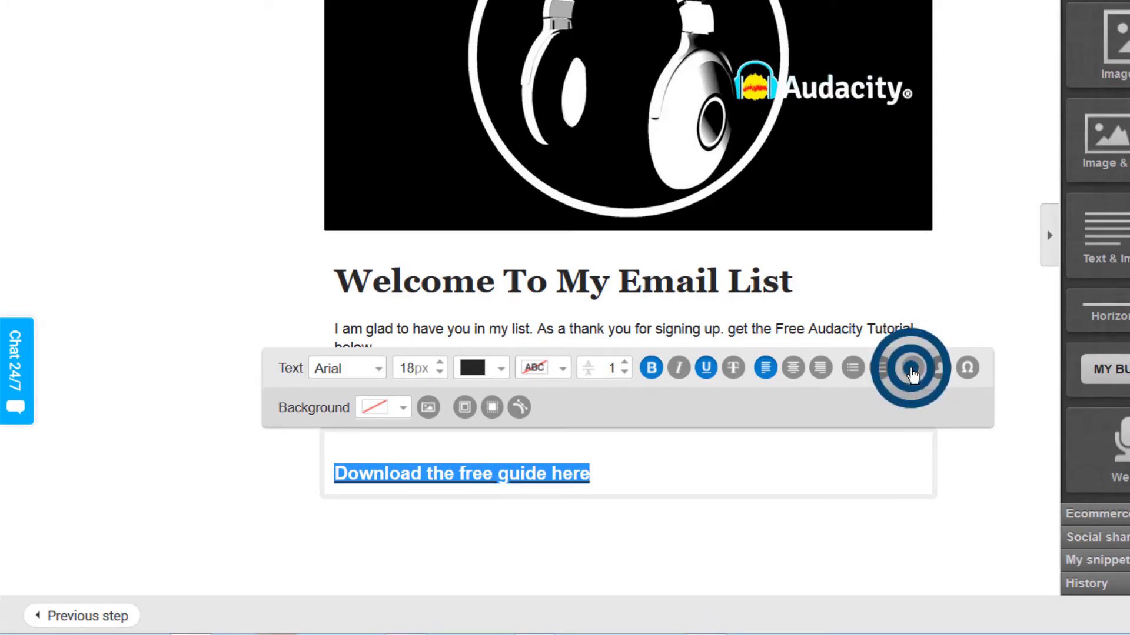
click(658, 206)
right_click(657, 206)
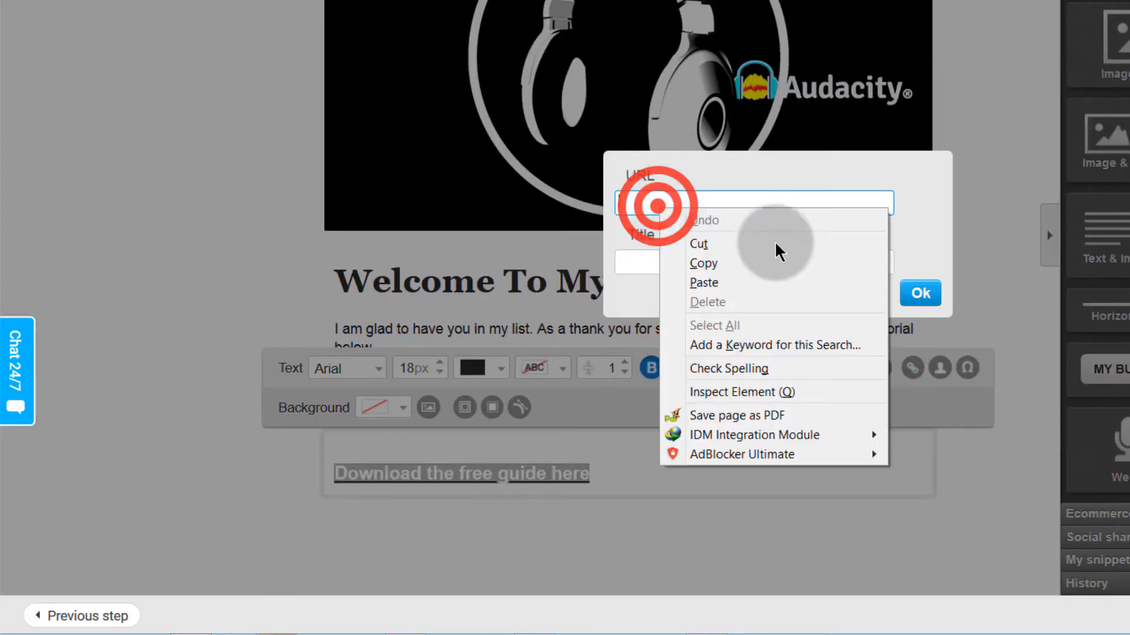
click(700, 283)
click(634, 268)
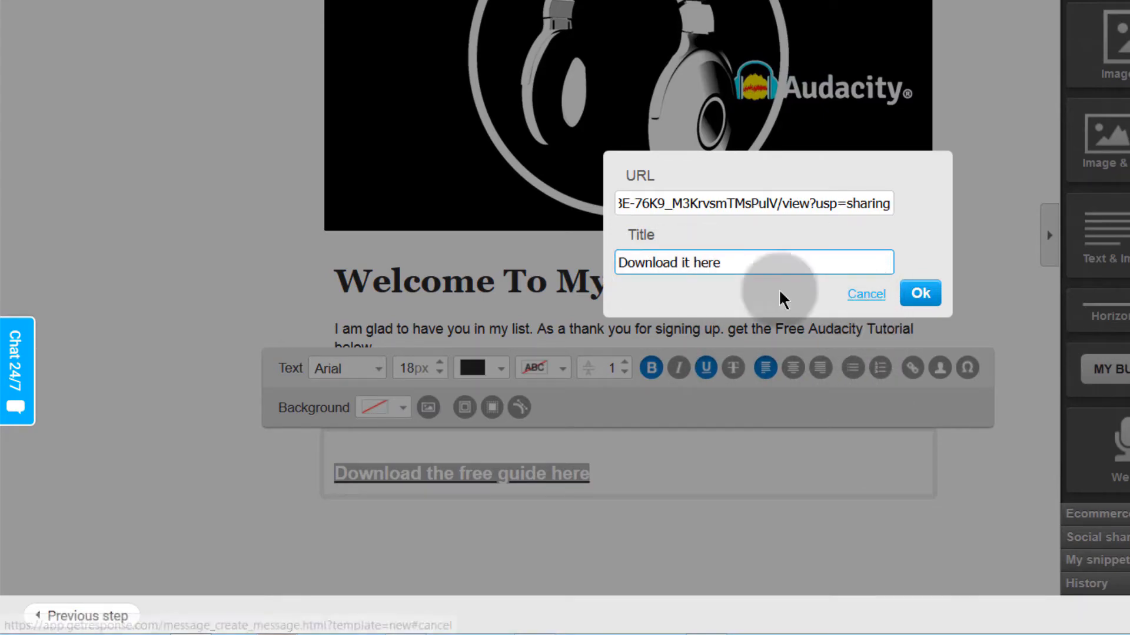
click(919, 293)
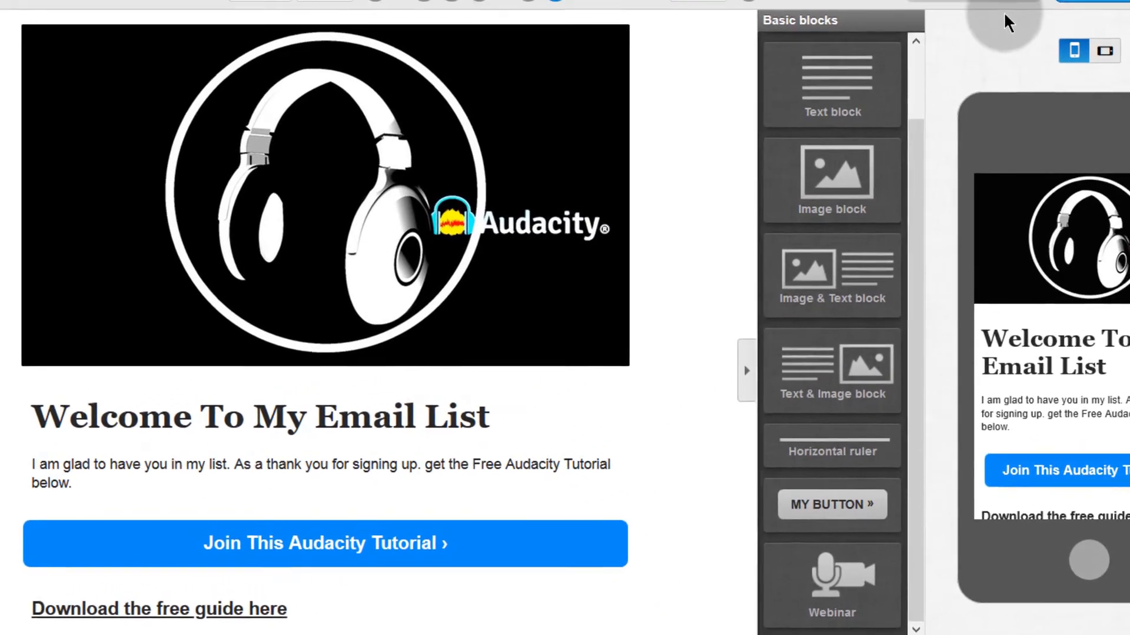
Step: Send a test message of the newsletter and dismiss the 'Email sent' confirmation
mouse_move(991, 13)
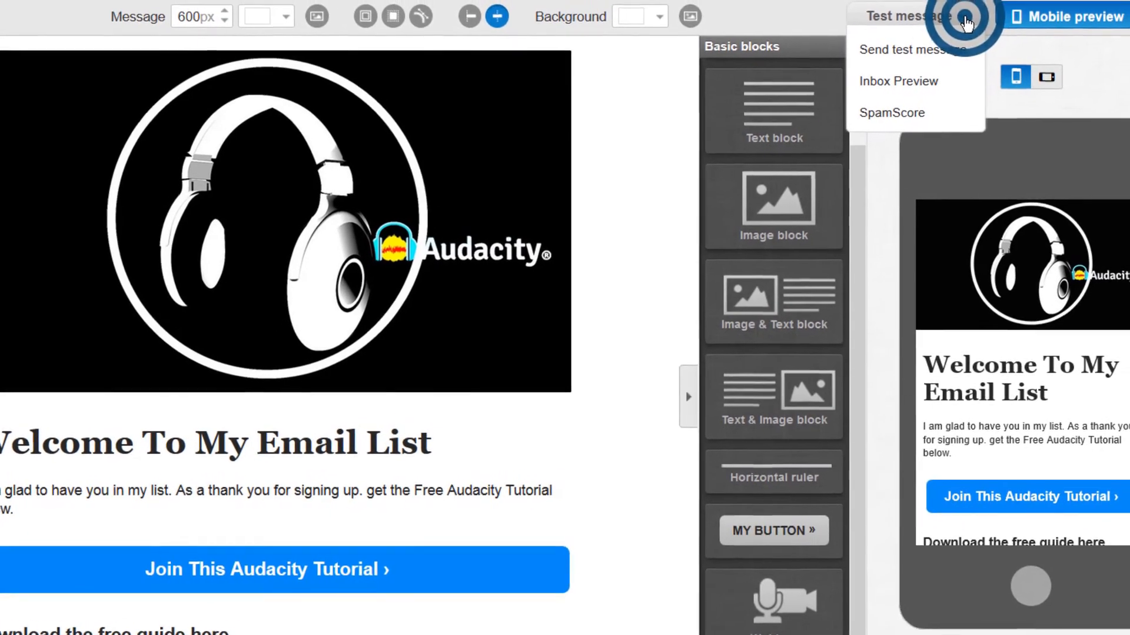
click(929, 39)
click(638, 397)
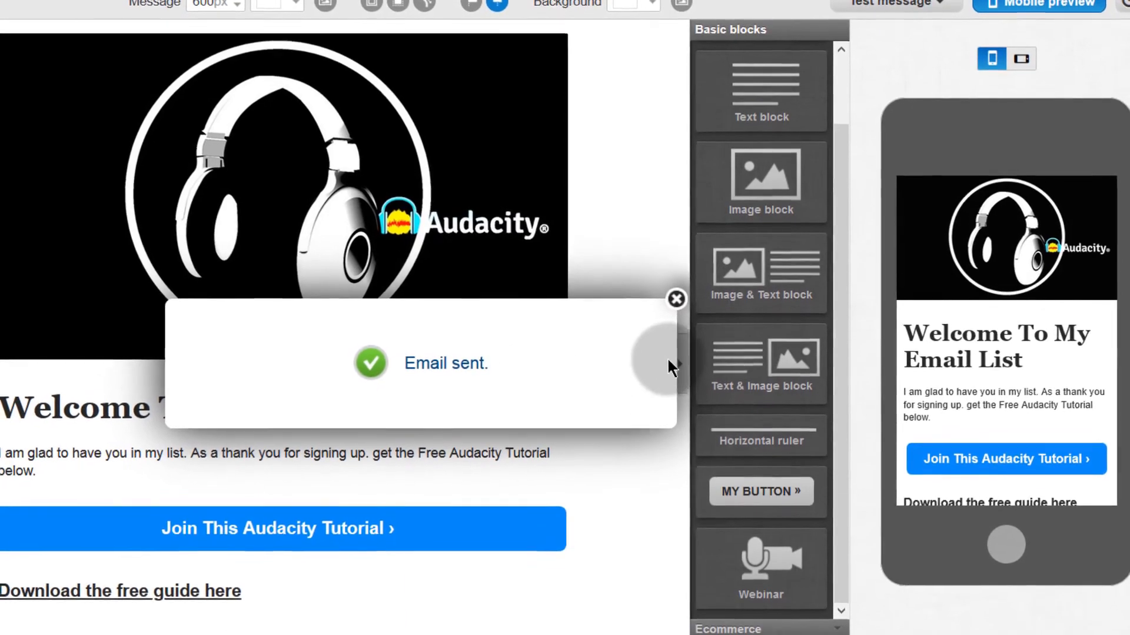
click(676, 300)
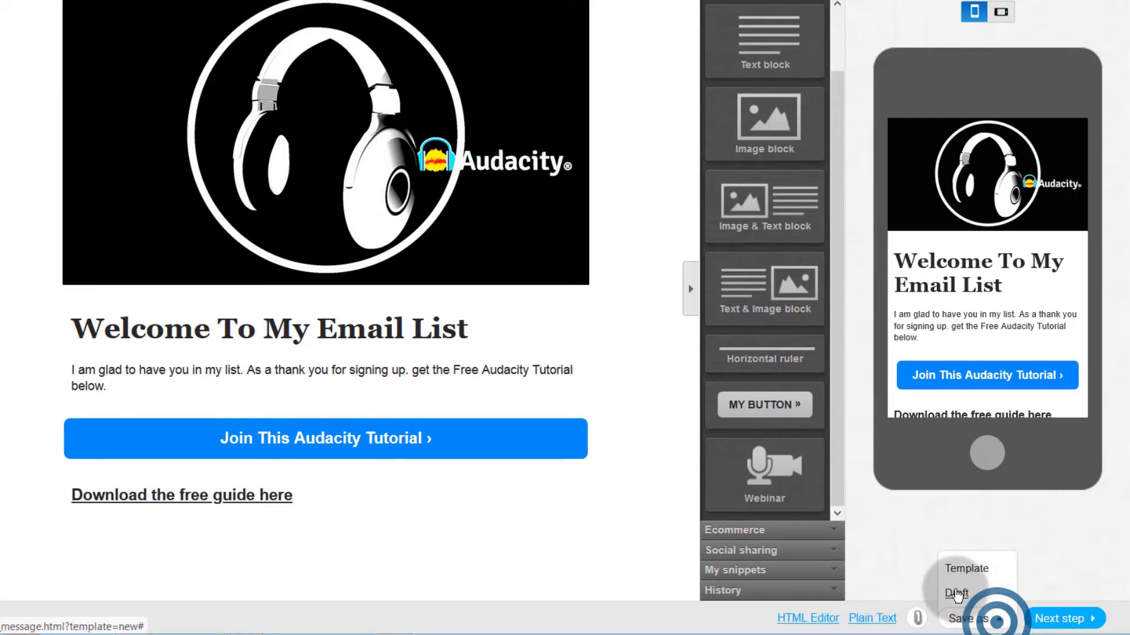
Step: Save the newsletter as a draft and review the download link block
click(956, 594)
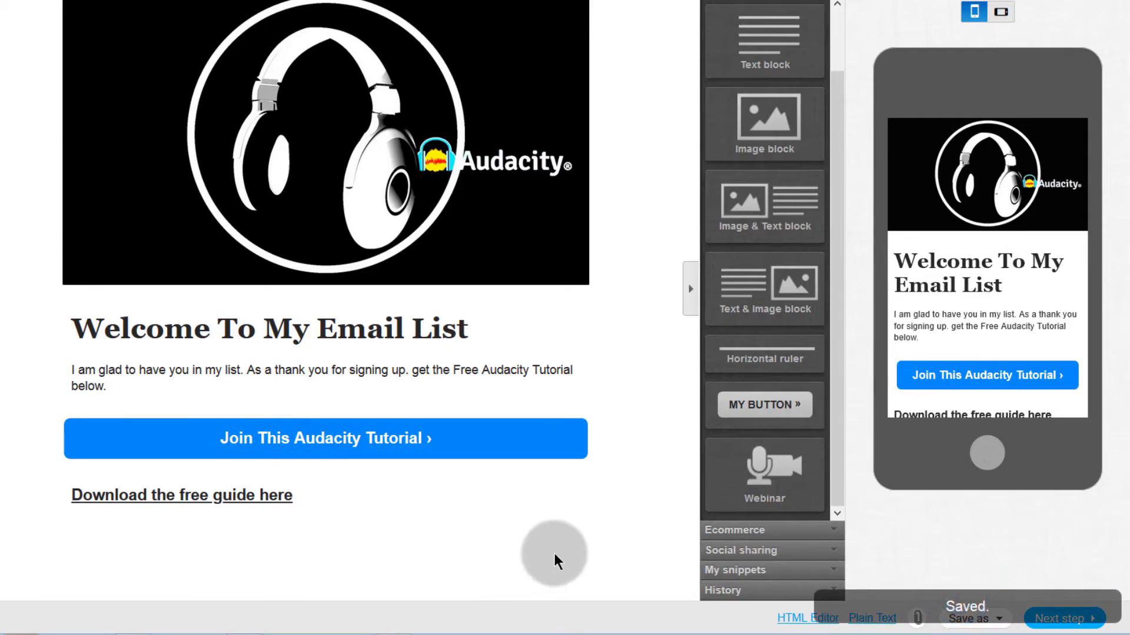
click(292, 491)
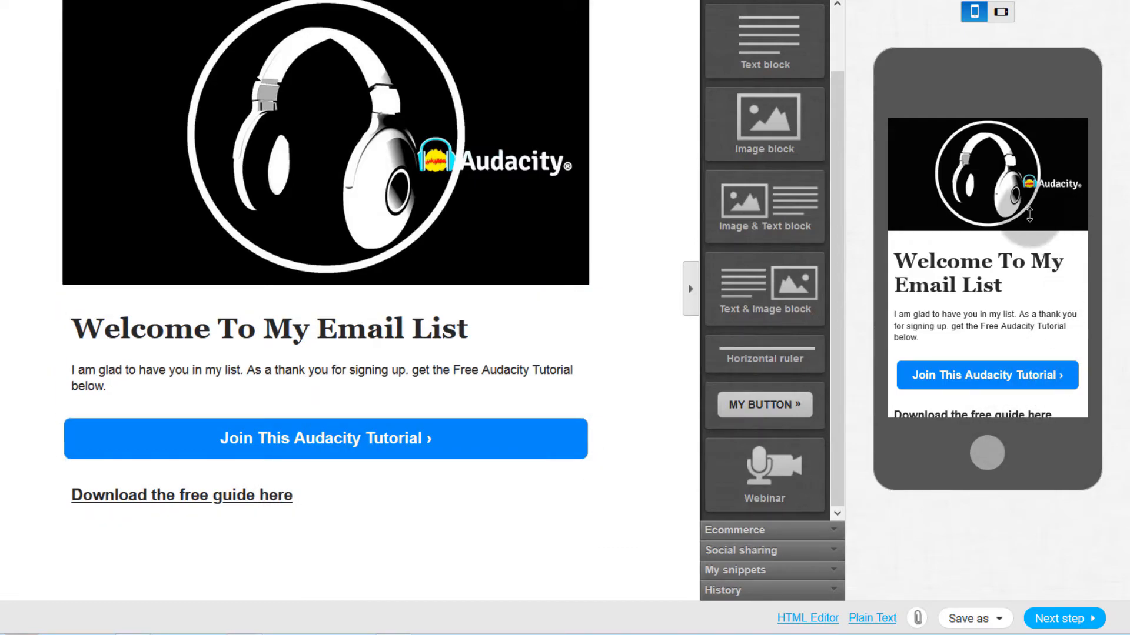
scroll(1004, 208, down, 5)
scroll(984, 228, up, 5)
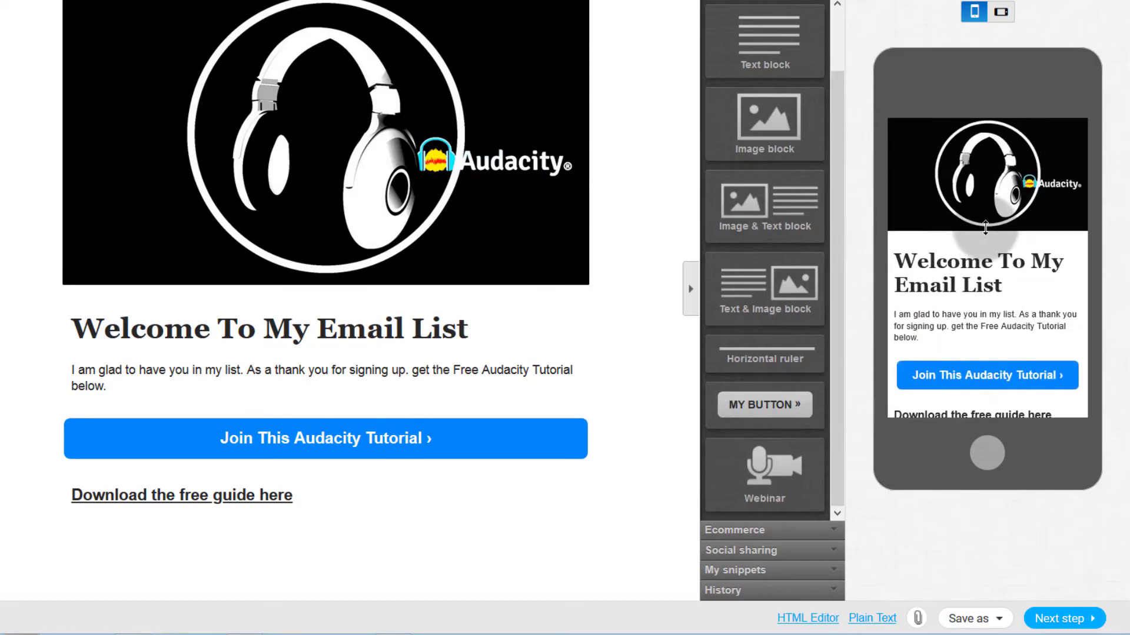
scroll(985, 227, down, 4)
scroll(983, 227, up, 4)
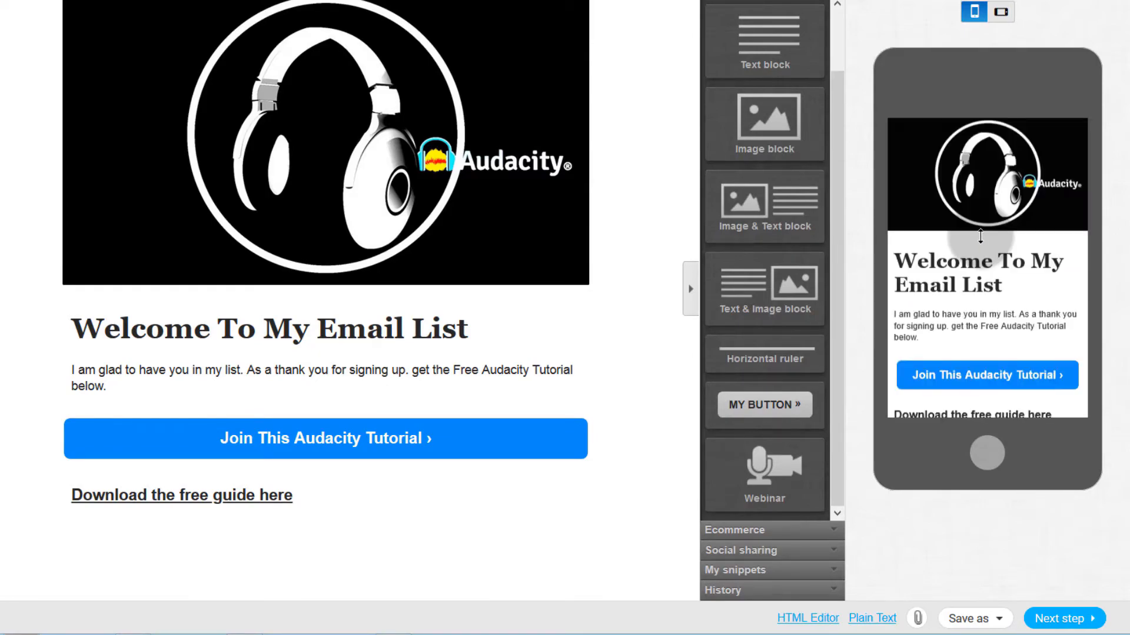
scroll(980, 237, down, 6)
scroll(982, 234, up, 6)
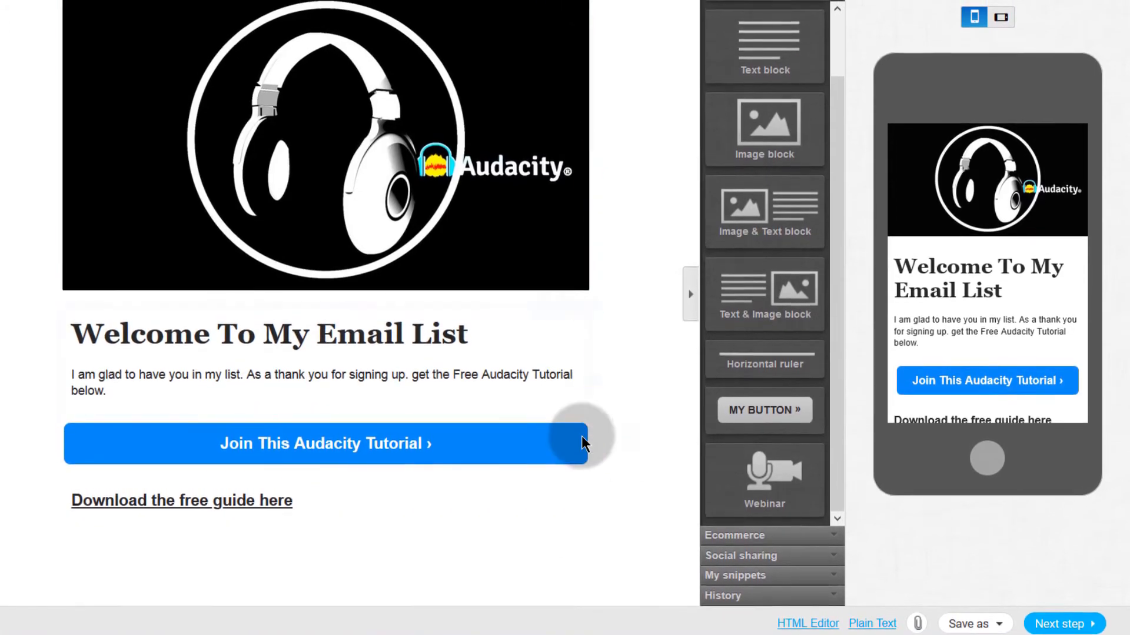
Step: Try a Social sharing block below the download link, remove it, and continue to Recipients
click(737, 541)
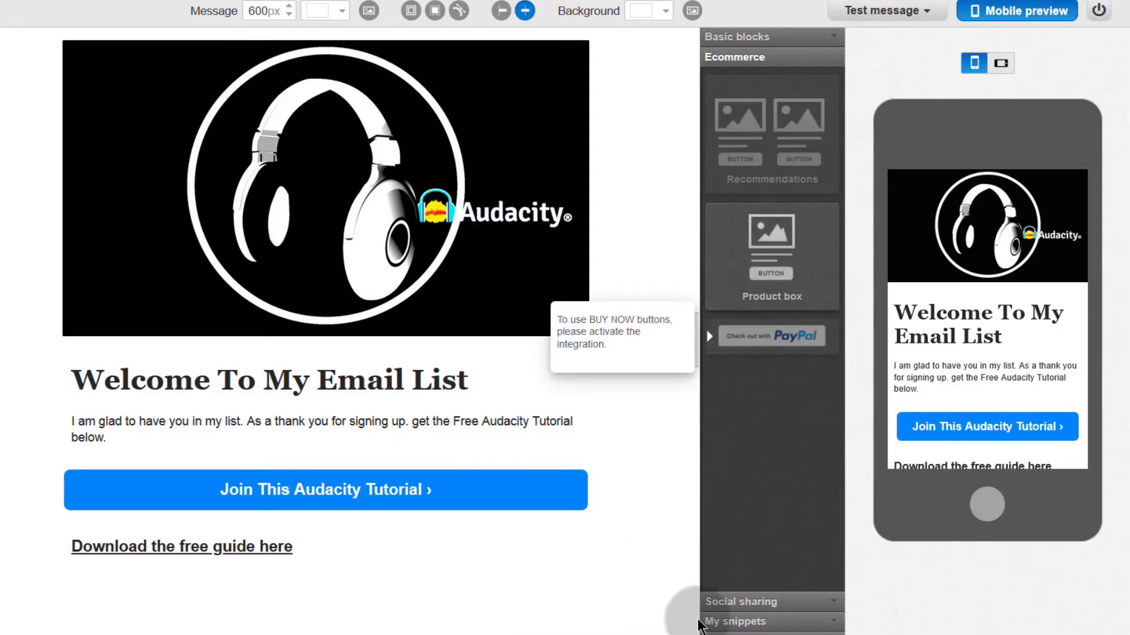
click(769, 603)
drag(770, 113, 237, 610)
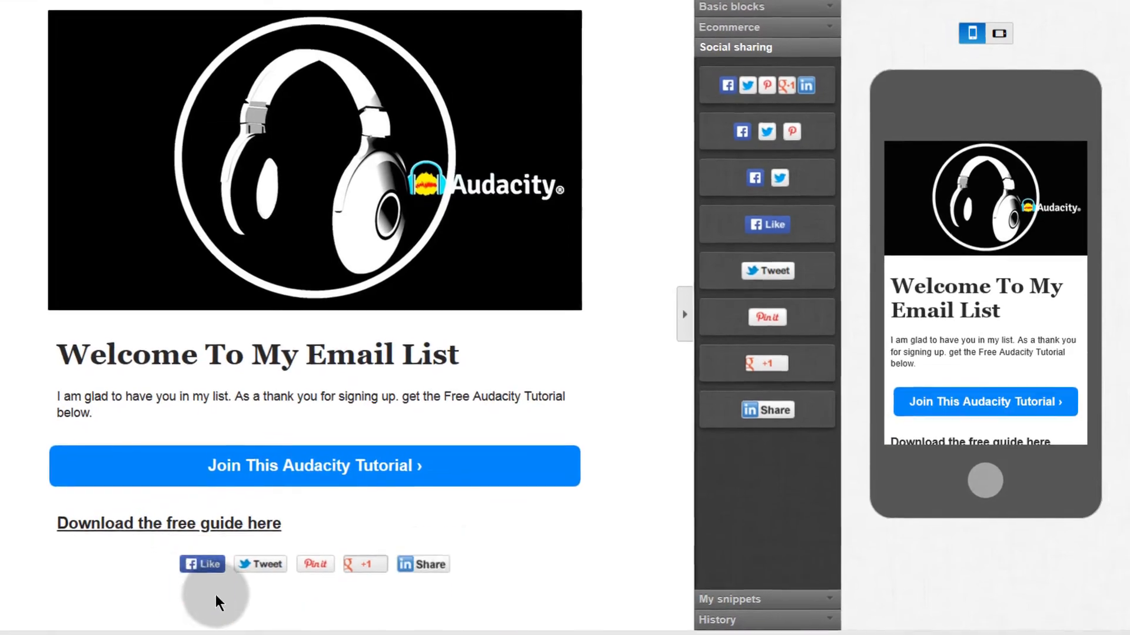
click(468, 549)
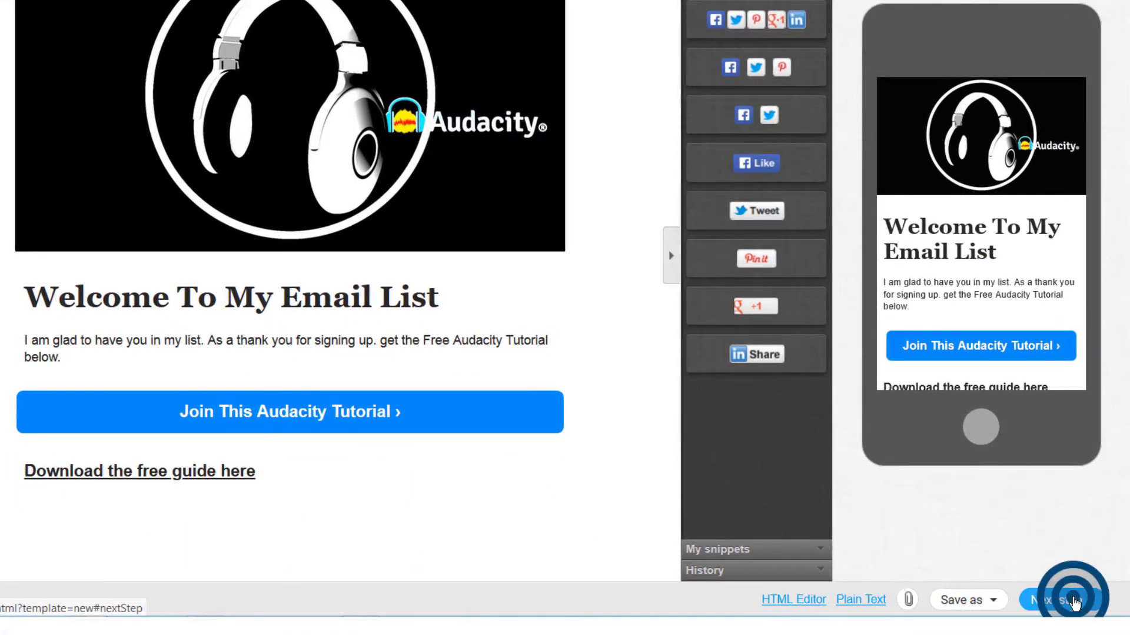
click(1072, 601)
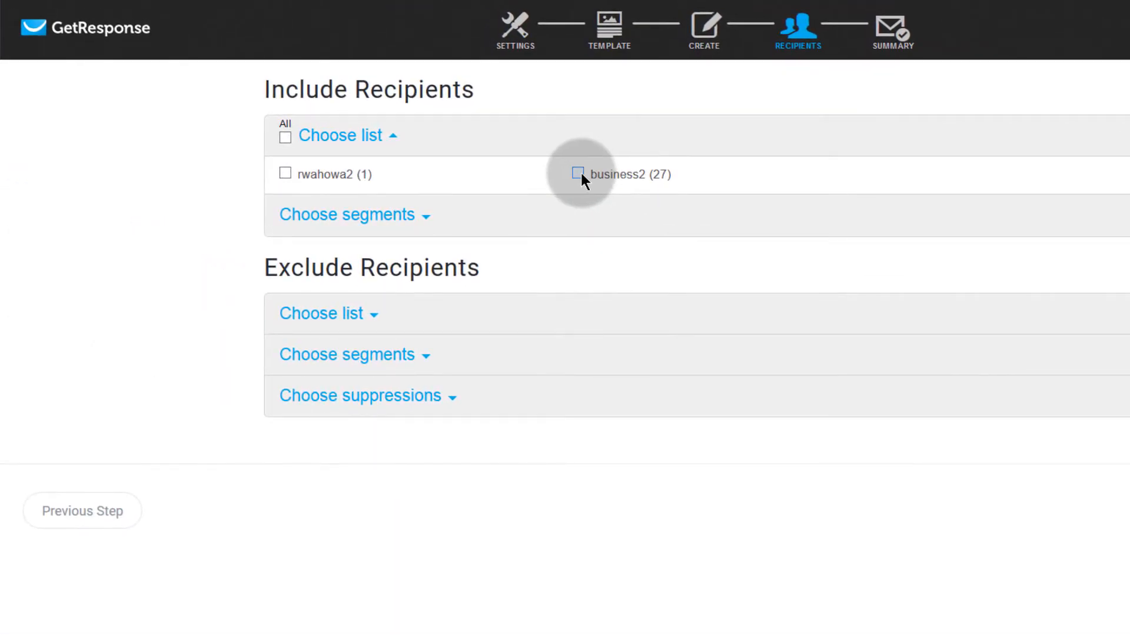
Step: Include the business2 list (27 contacts), review the summary, and exit to Newsletters
click(579, 173)
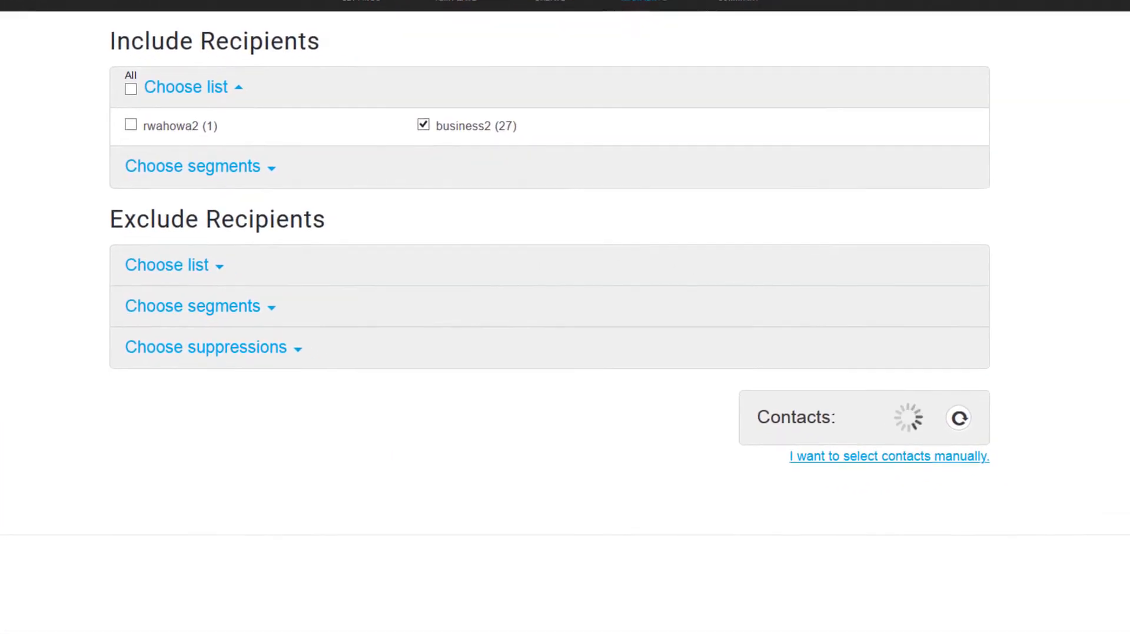
click(1077, 545)
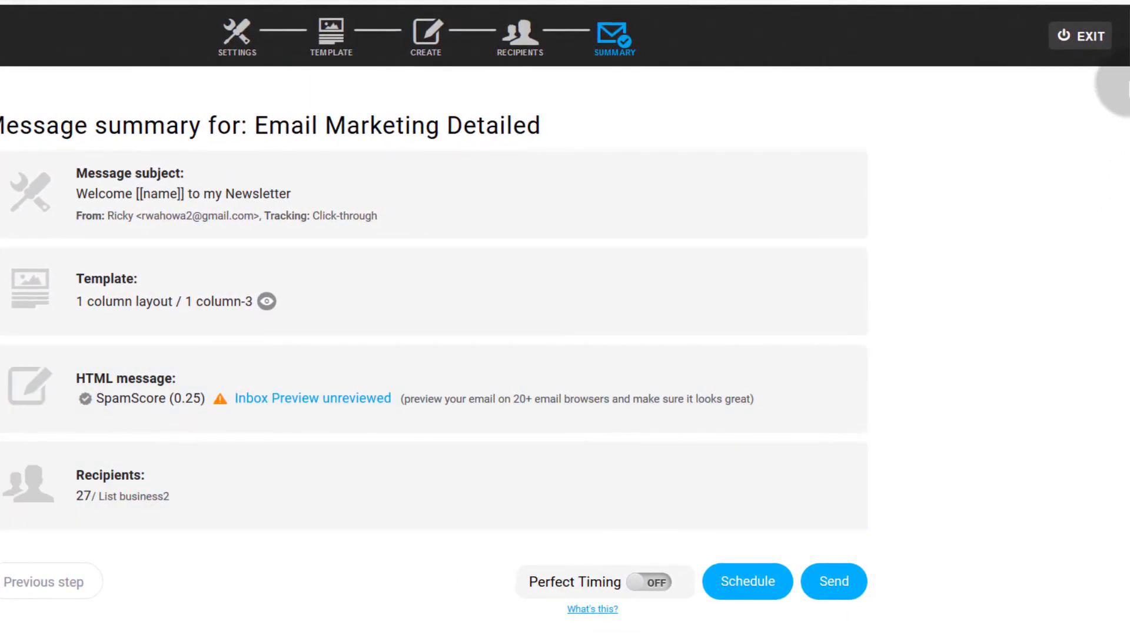
click(1064, 51)
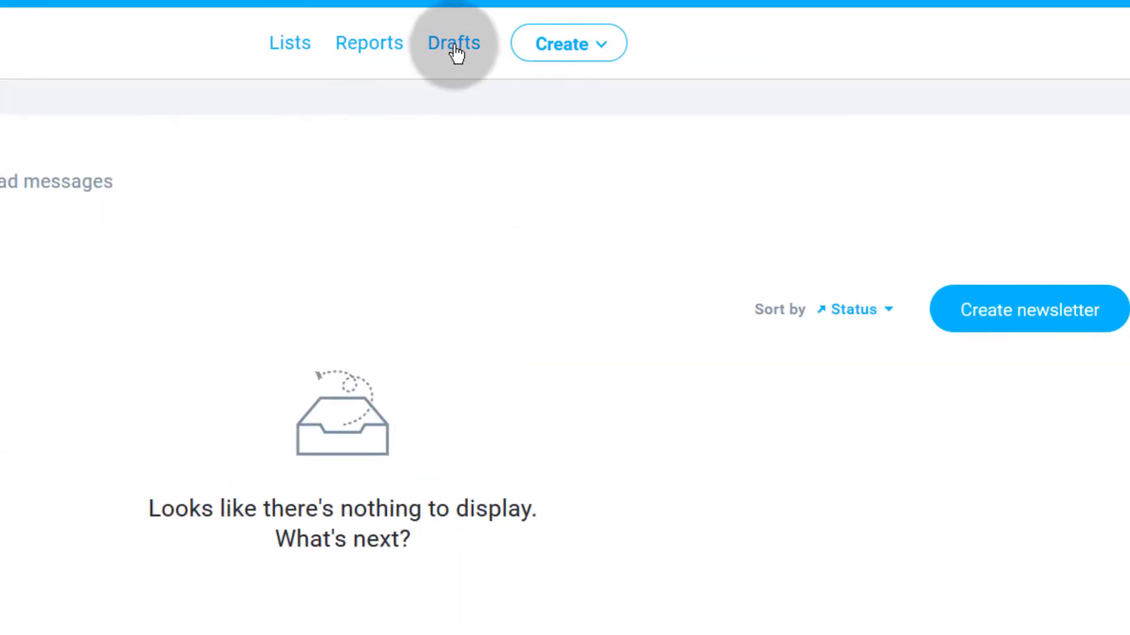
Step: Open Drafts and check the Edit action for the 'Email Marketing Detailed' draft
click(456, 47)
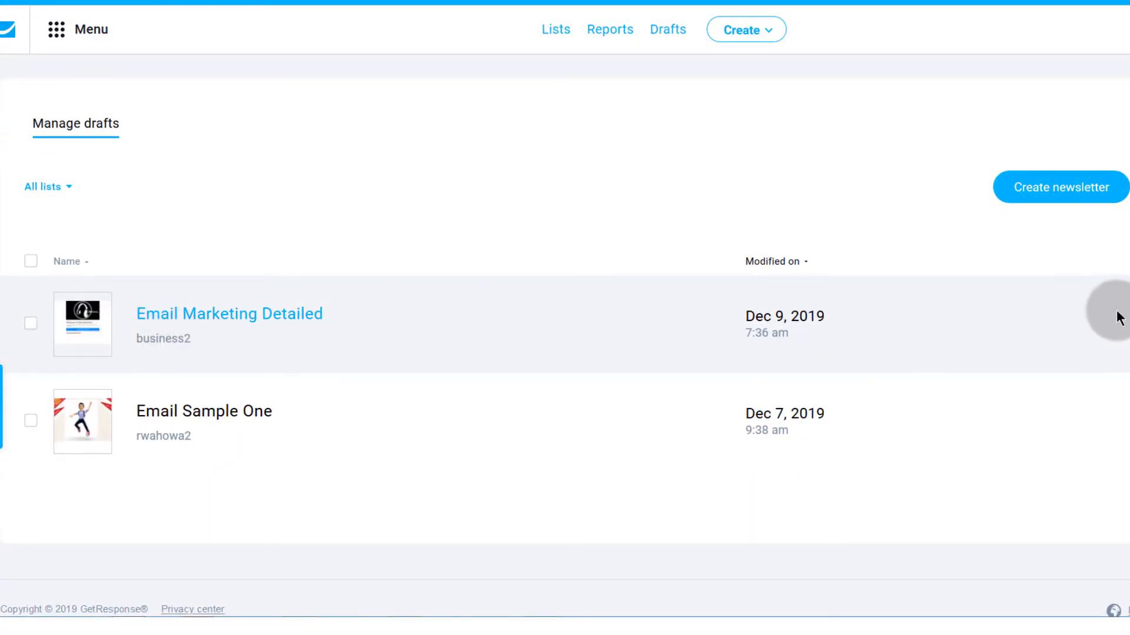
click(1118, 318)
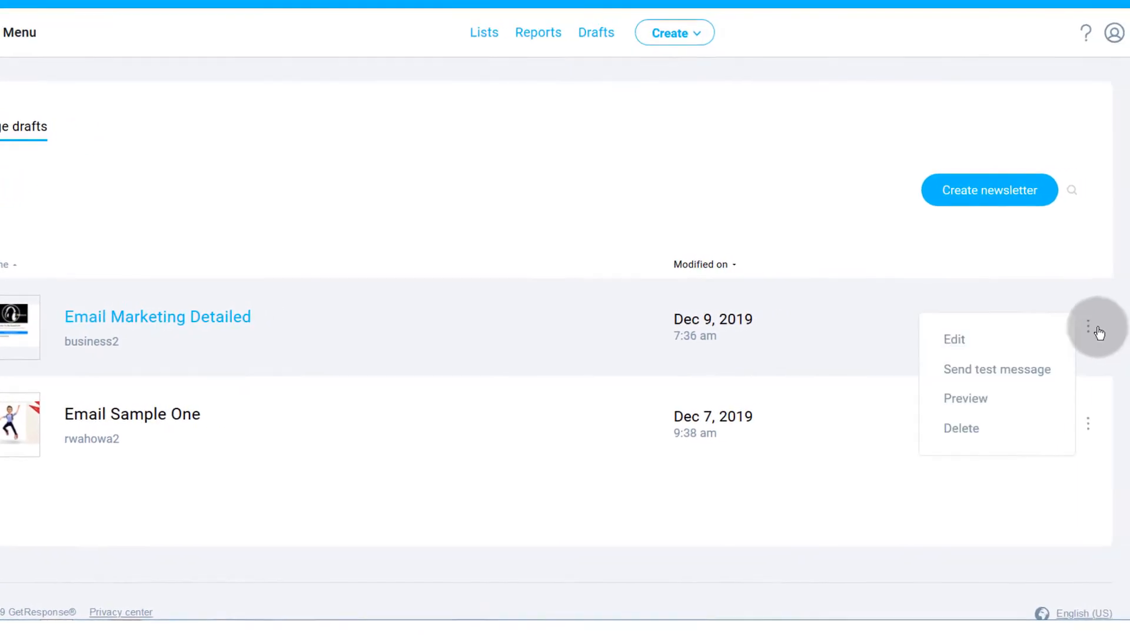
click(956, 341)
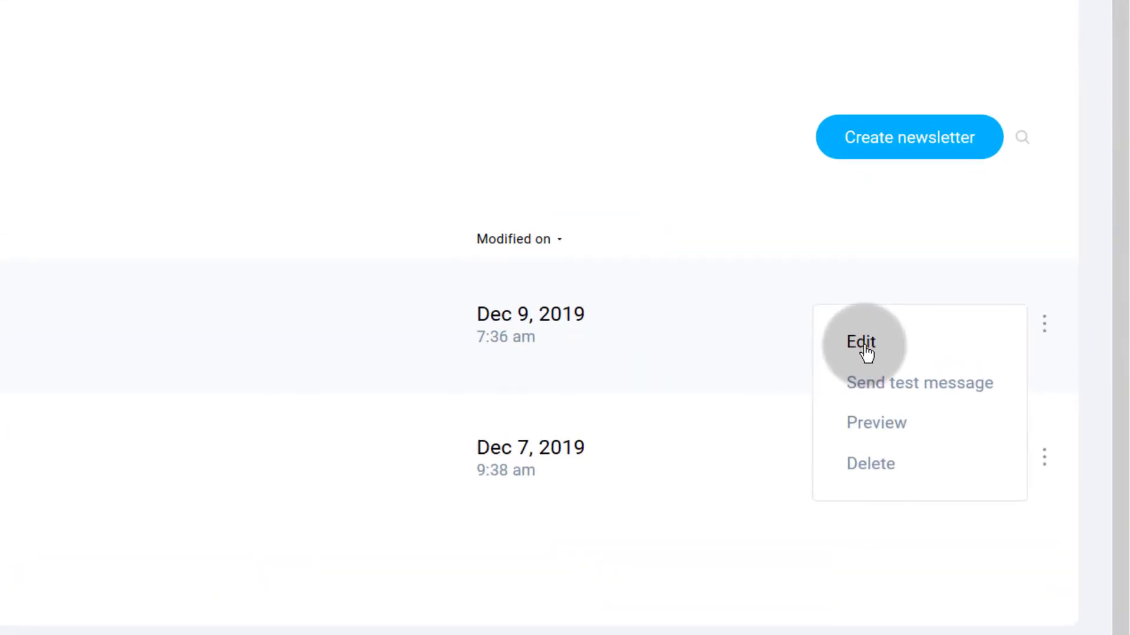
click(305, 337)
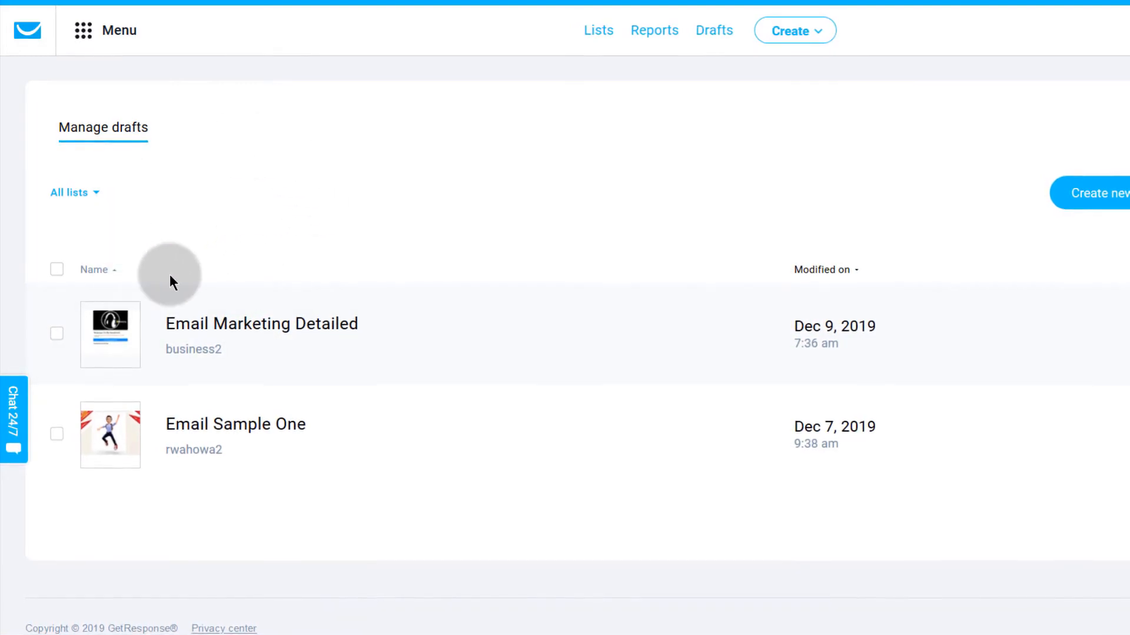
click(84, 33)
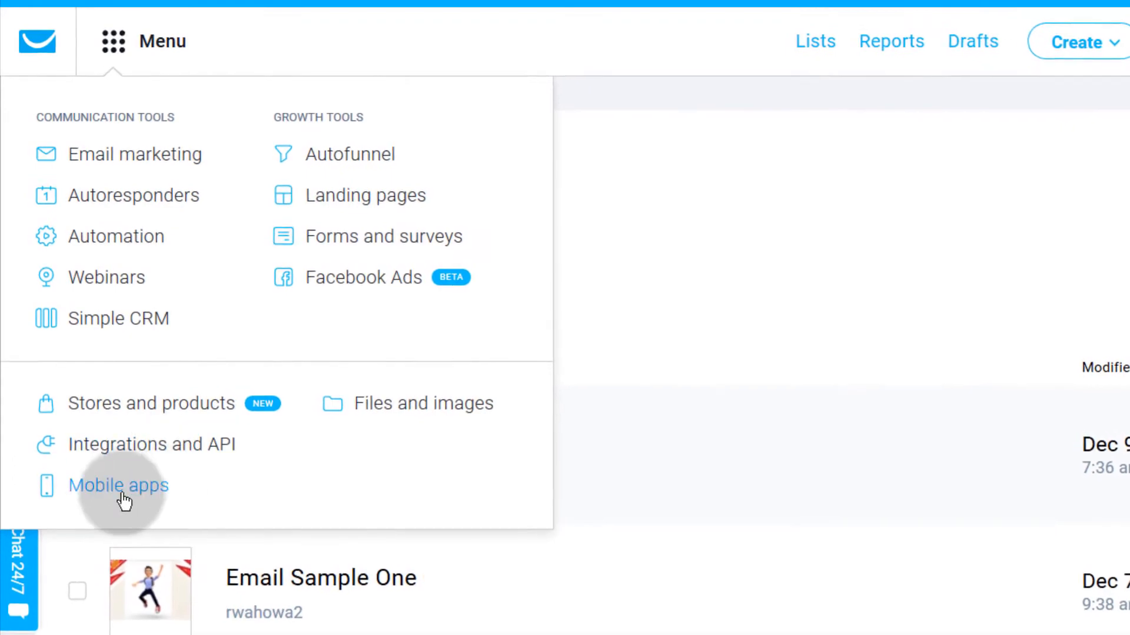
Step: Go to the Integrations and API page and scroll to PayPal Buttons
right_click(97, 452)
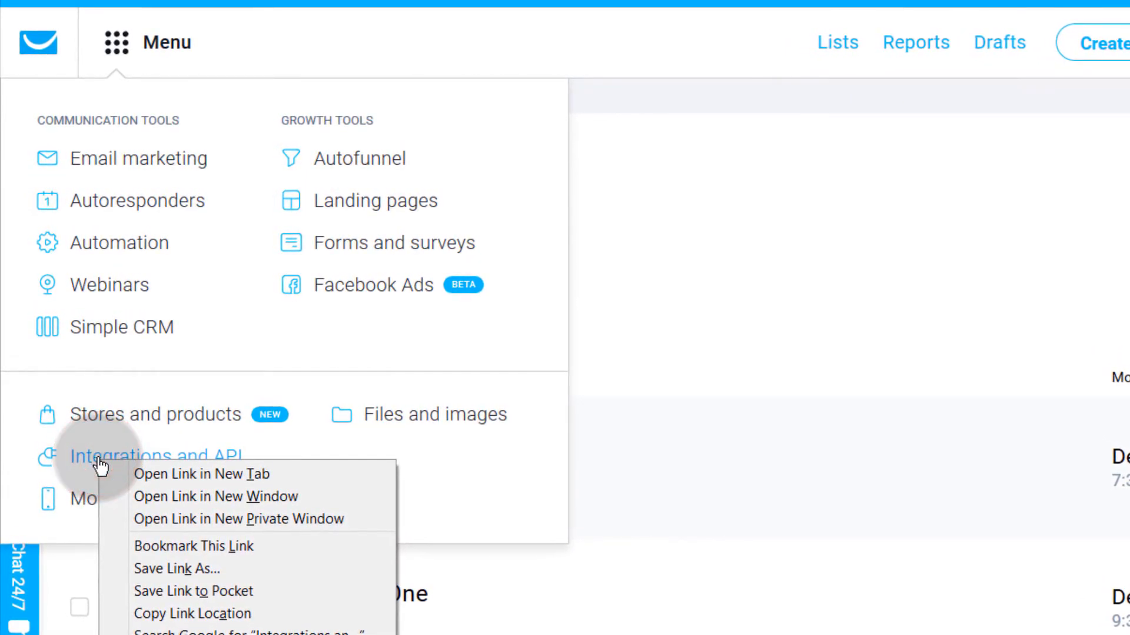
click(99, 462)
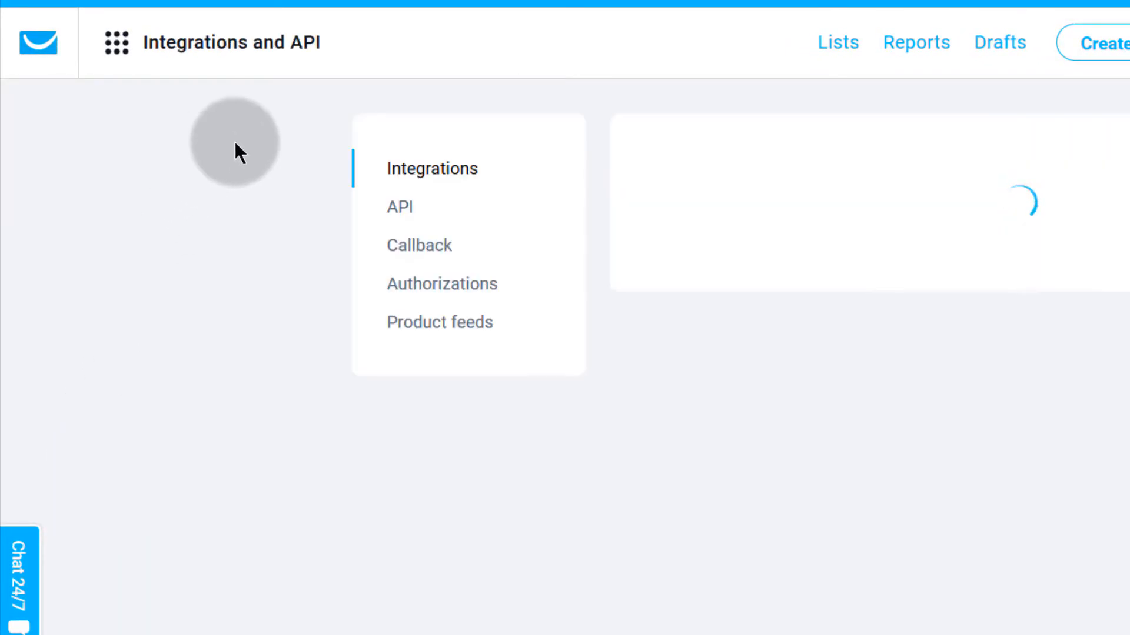
click(116, 51)
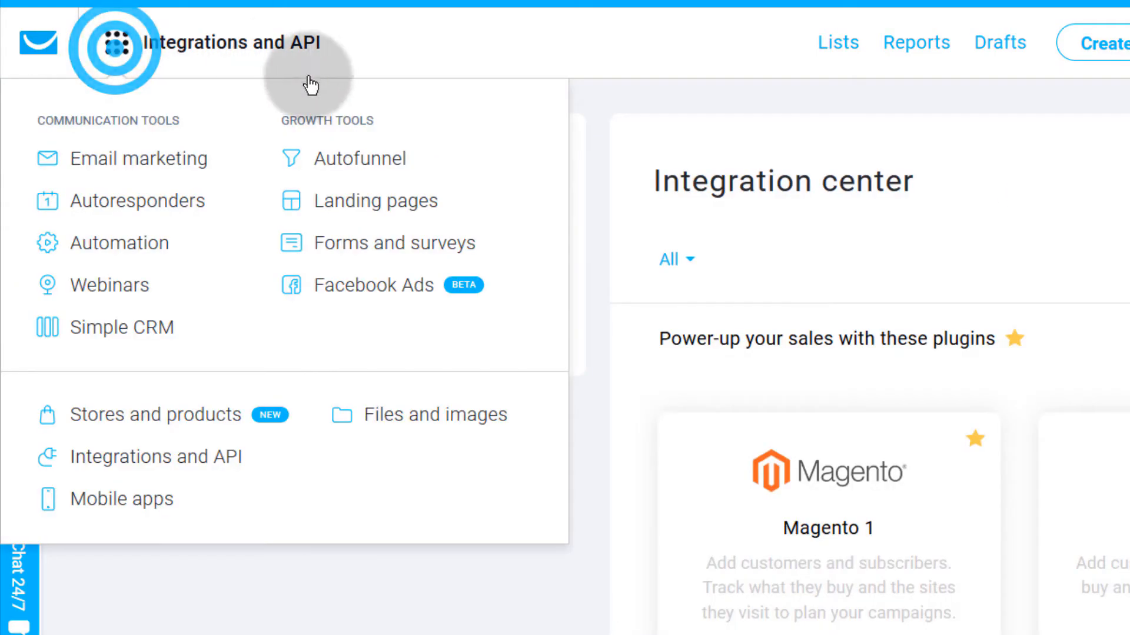
click(165, 464)
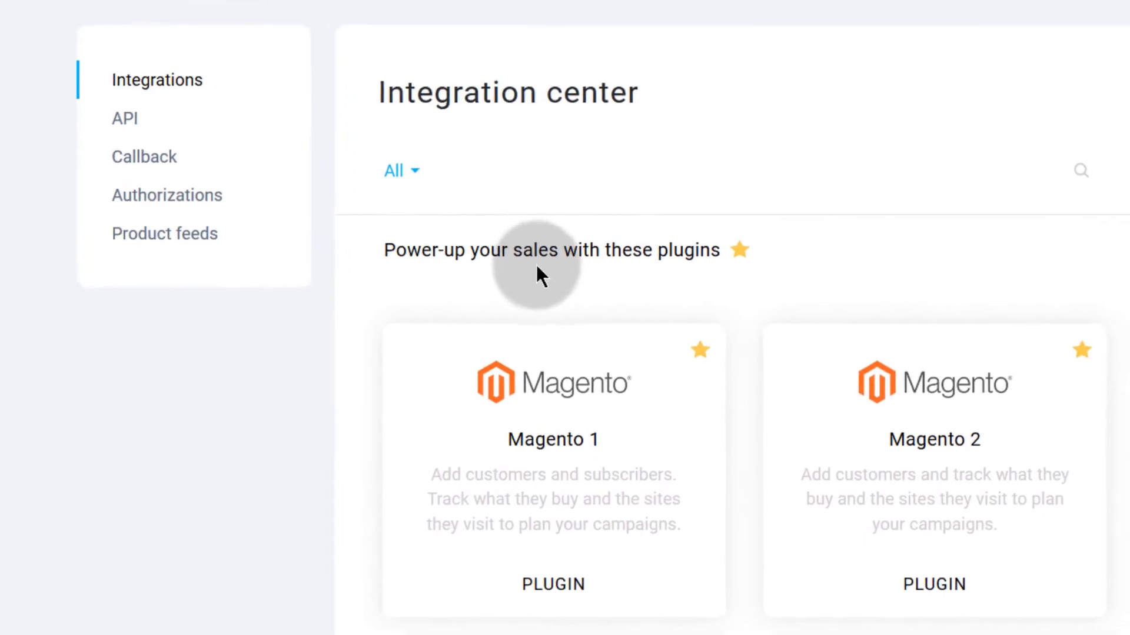
scroll(416, 262, down, 10)
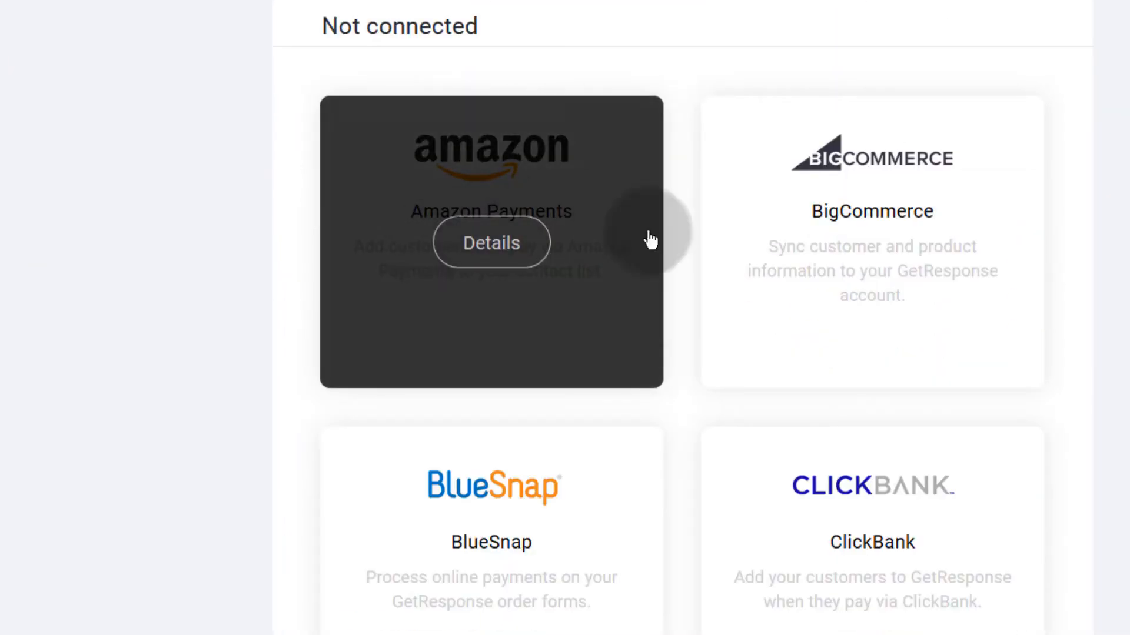
scroll(674, 474, down, 15)
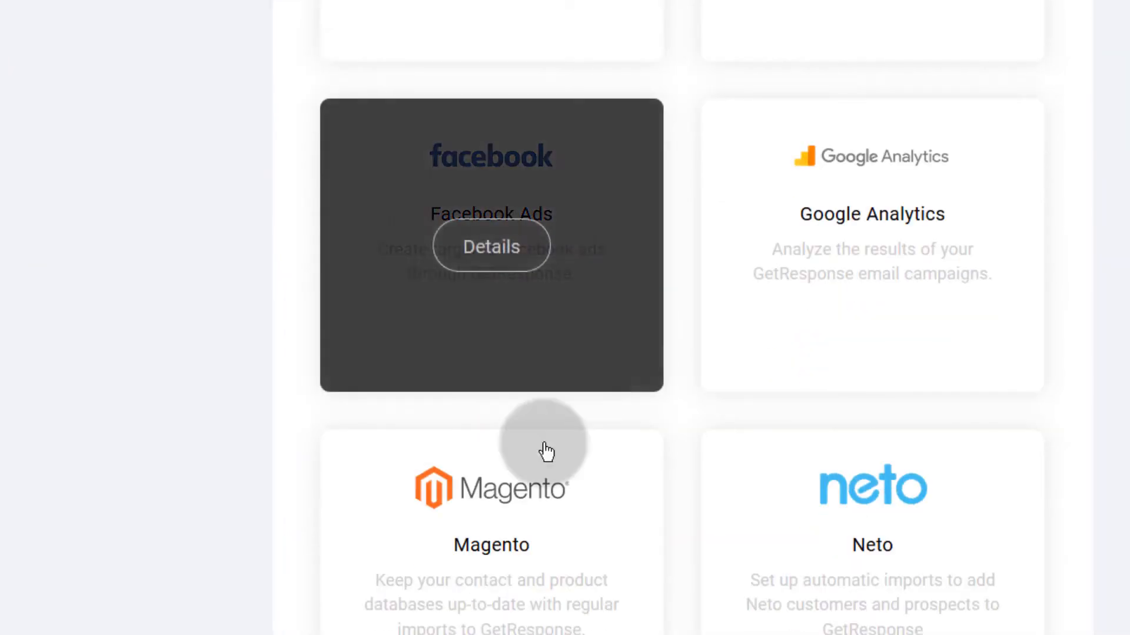
scroll(580, 398, down, 12)
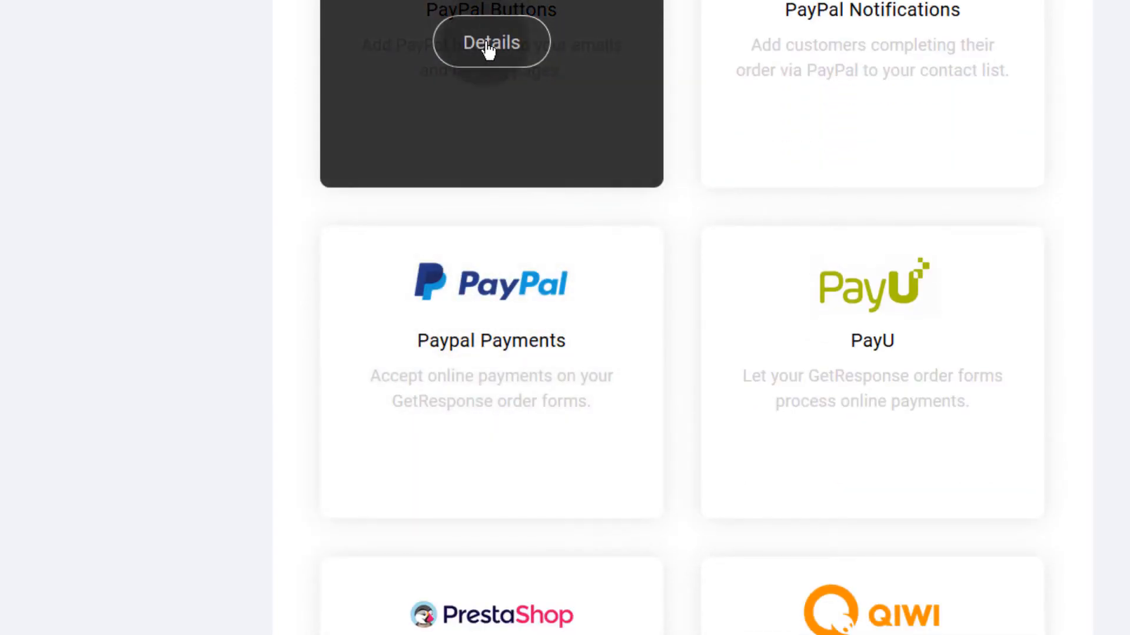
scroll(491, 58, up, 2)
Step: Open PayPal Buttons details and its connect form with API username, password and Signature fields
click(491, 168)
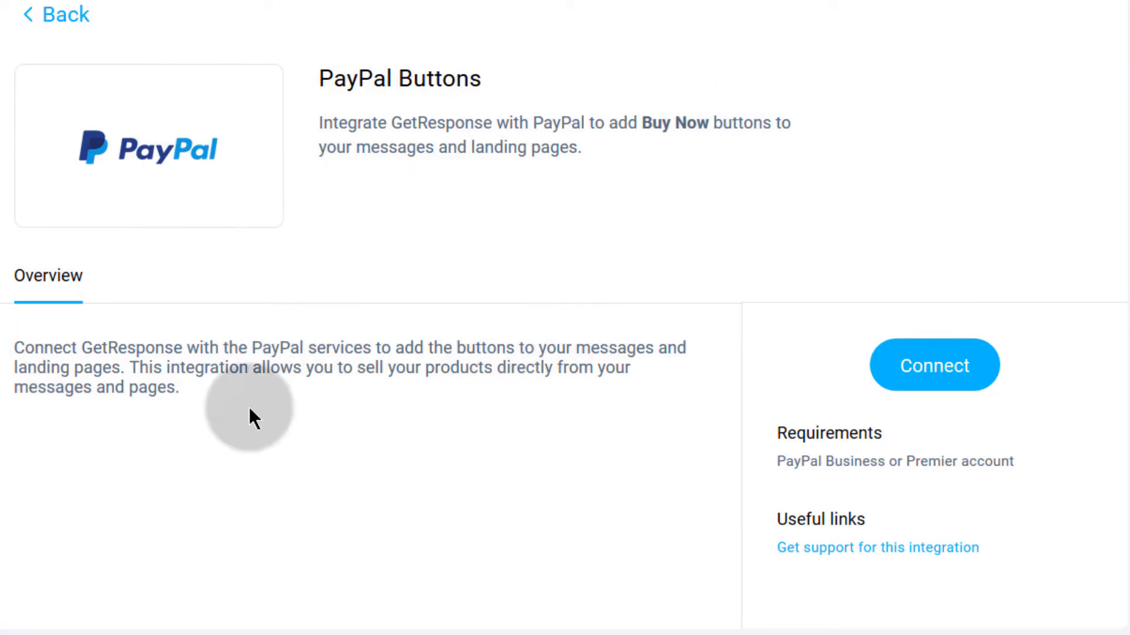
click(936, 367)
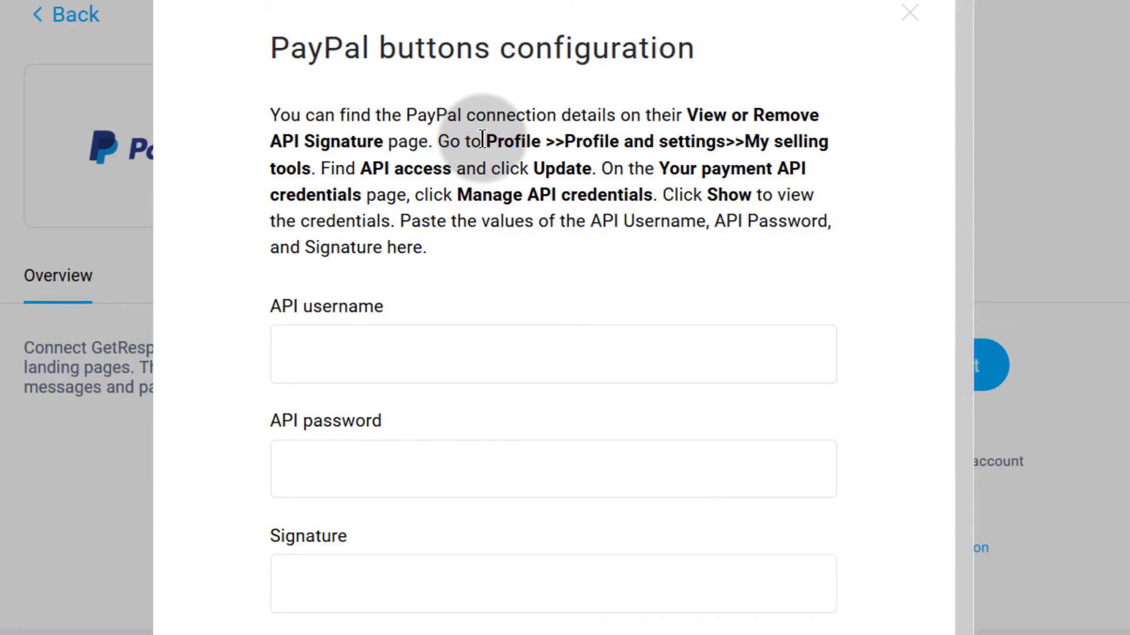
drag(312, 174, 307, 171)
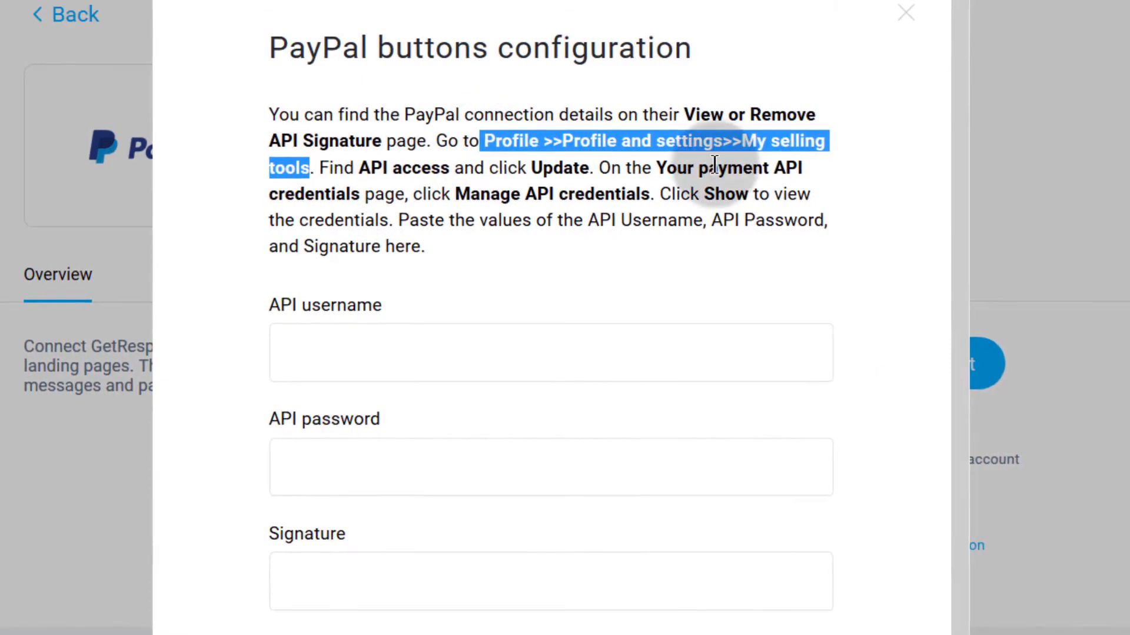
click(292, 330)
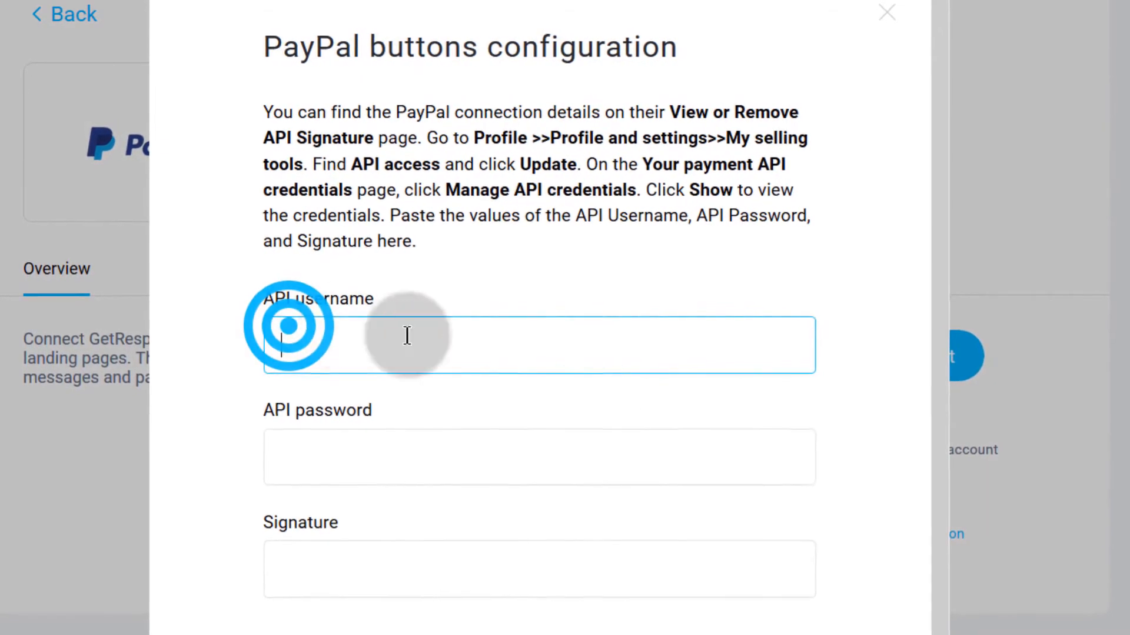
click(300, 449)
click(309, 550)
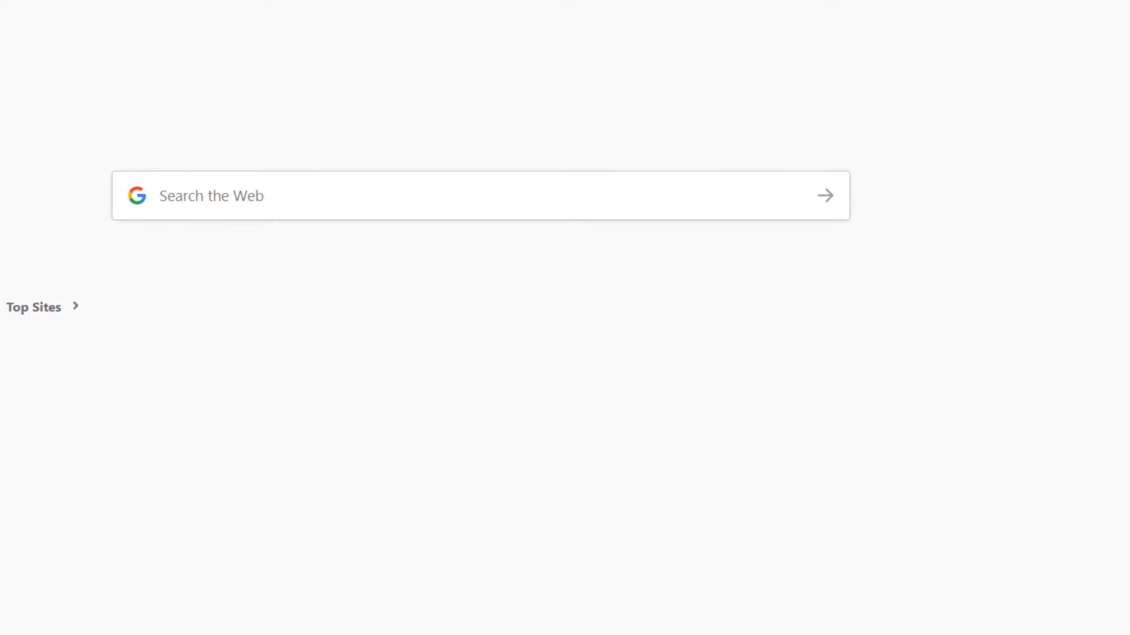
Step: Open the PayPal website, close the connect form, and note the Business/Premier account requirement
text(pay)
key(Return)
click(484, 371)
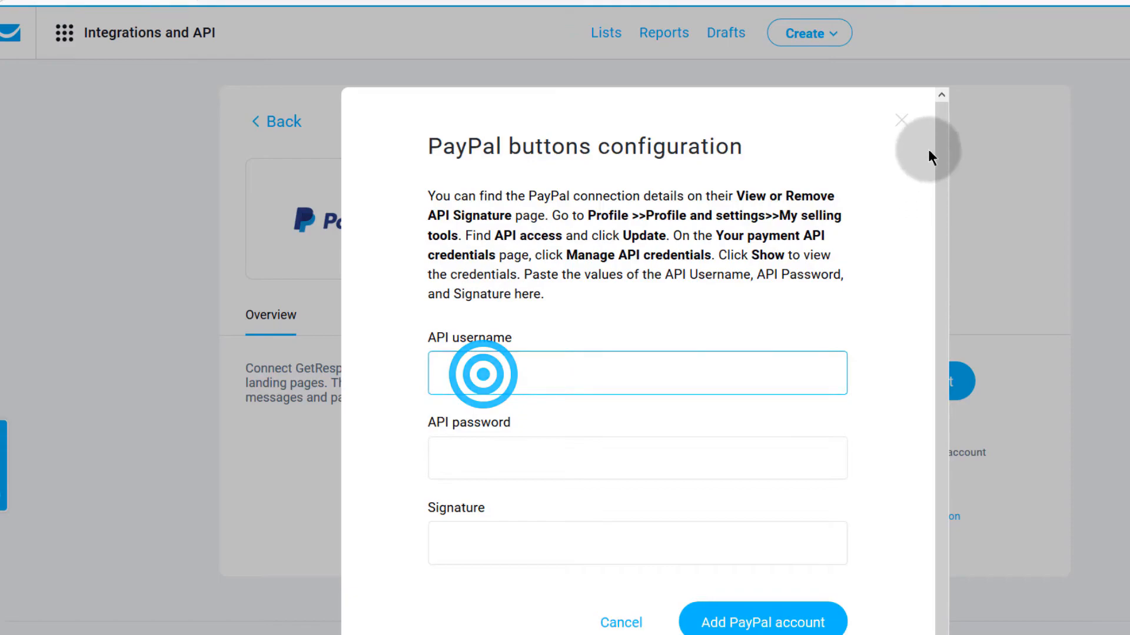
click(905, 121)
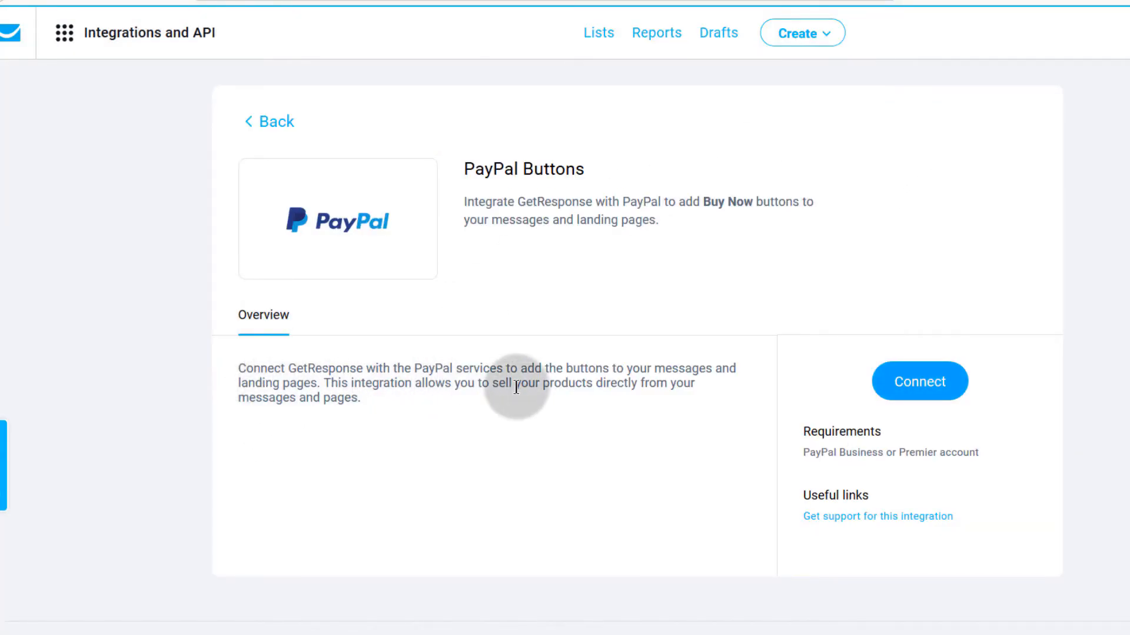
drag(806, 451, 972, 451)
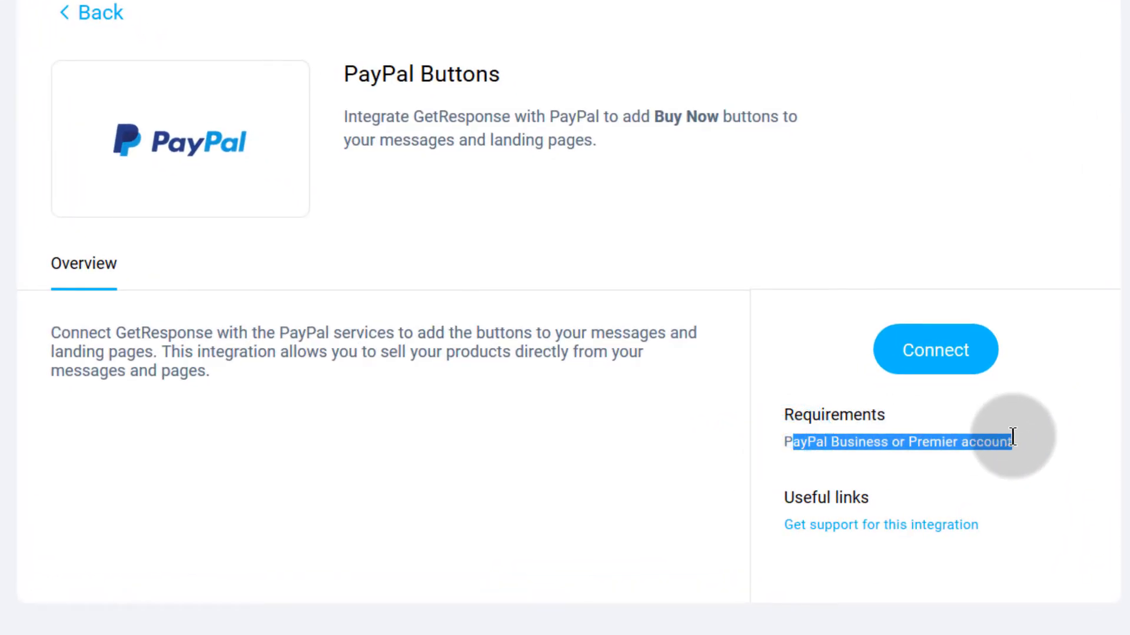
click(529, 434)
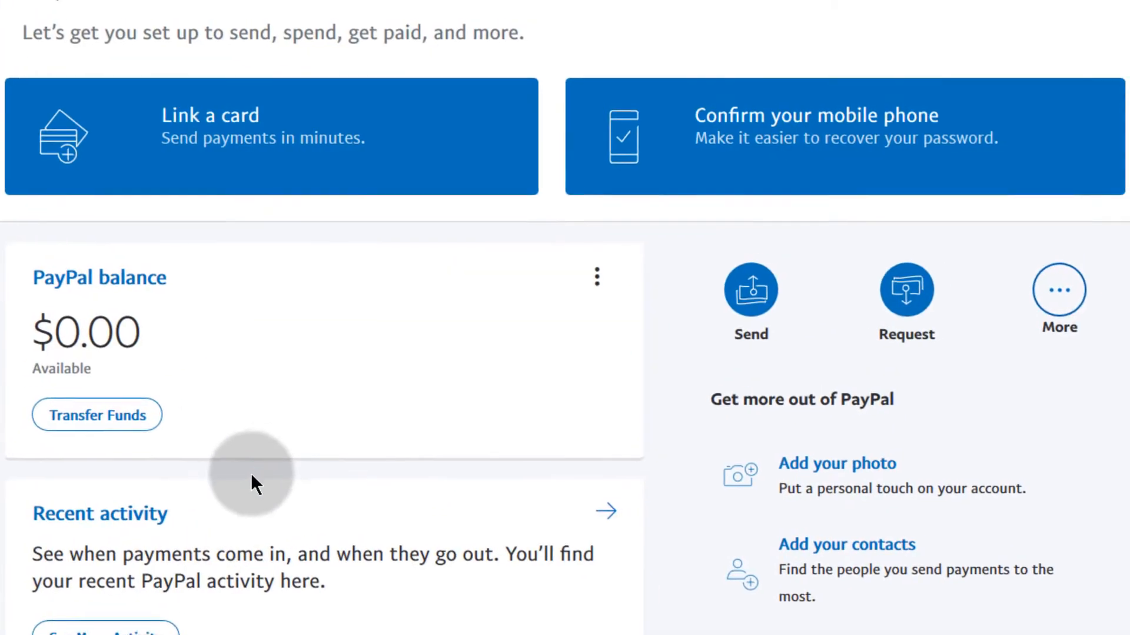
Step: From PayPal account settings, upgrade the current account to an Individual business account and accept the agreement
click(801, 3)
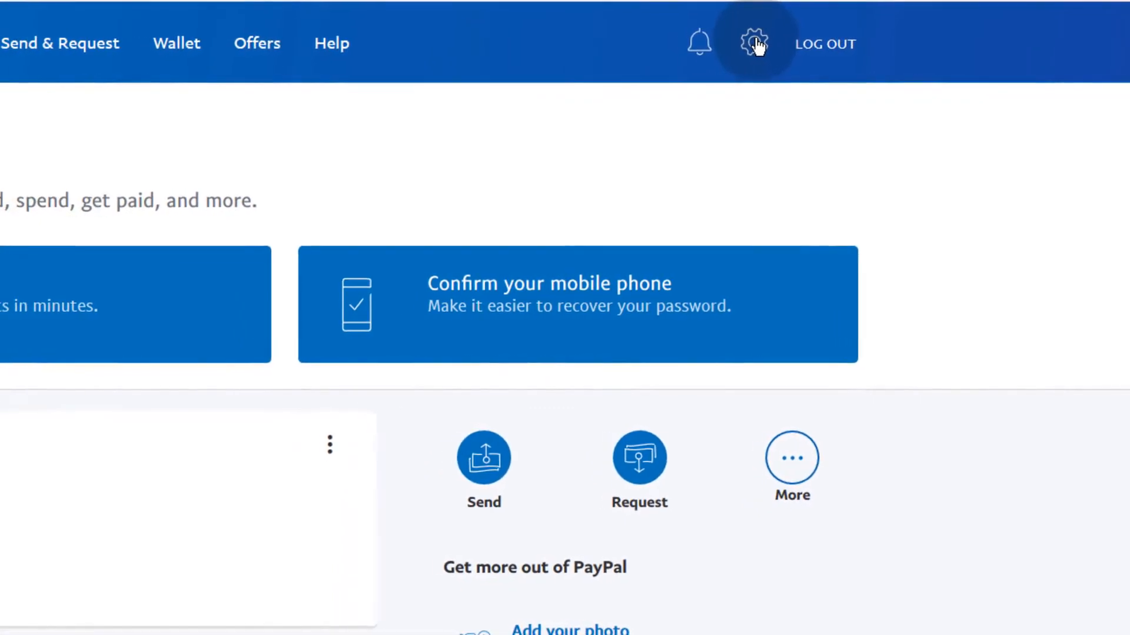
click(785, 42)
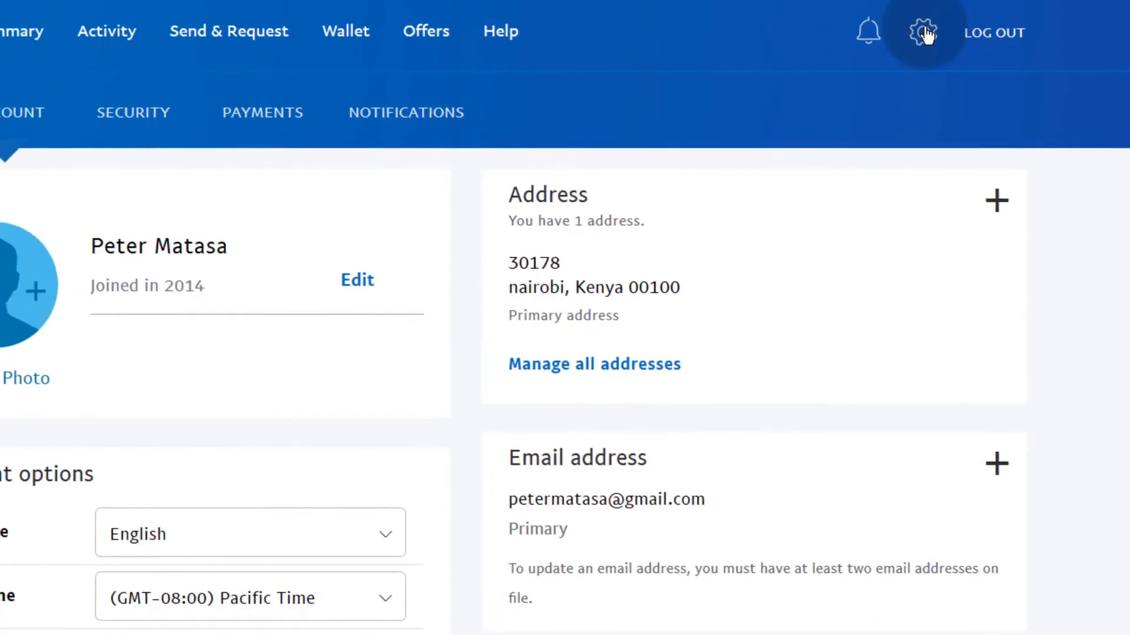
scroll(12, 419, down, 5)
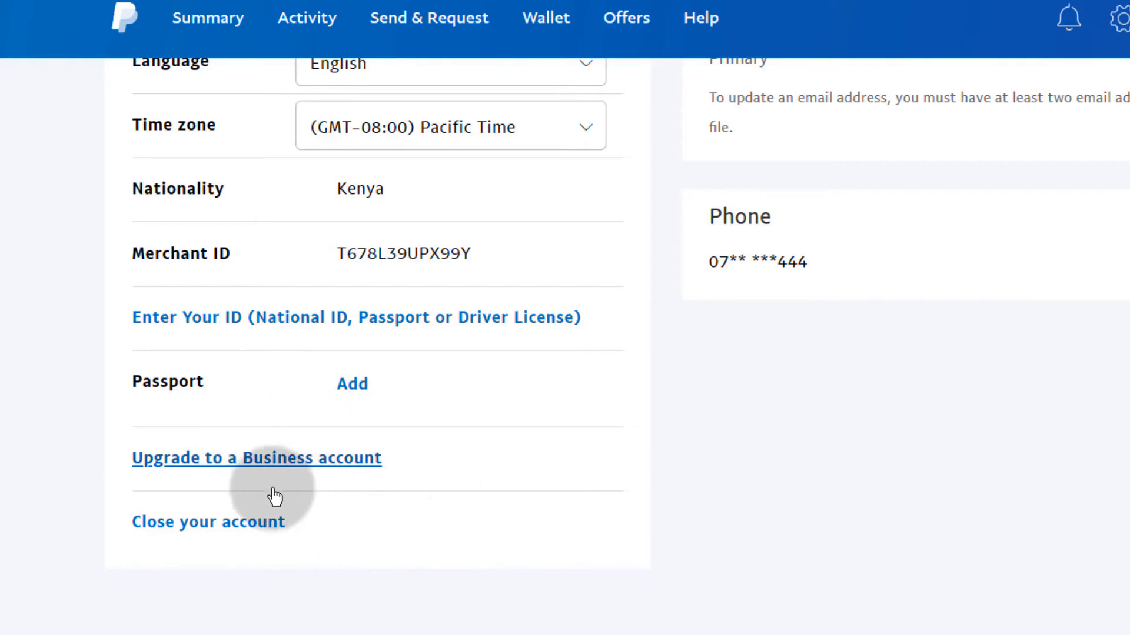
click(259, 474)
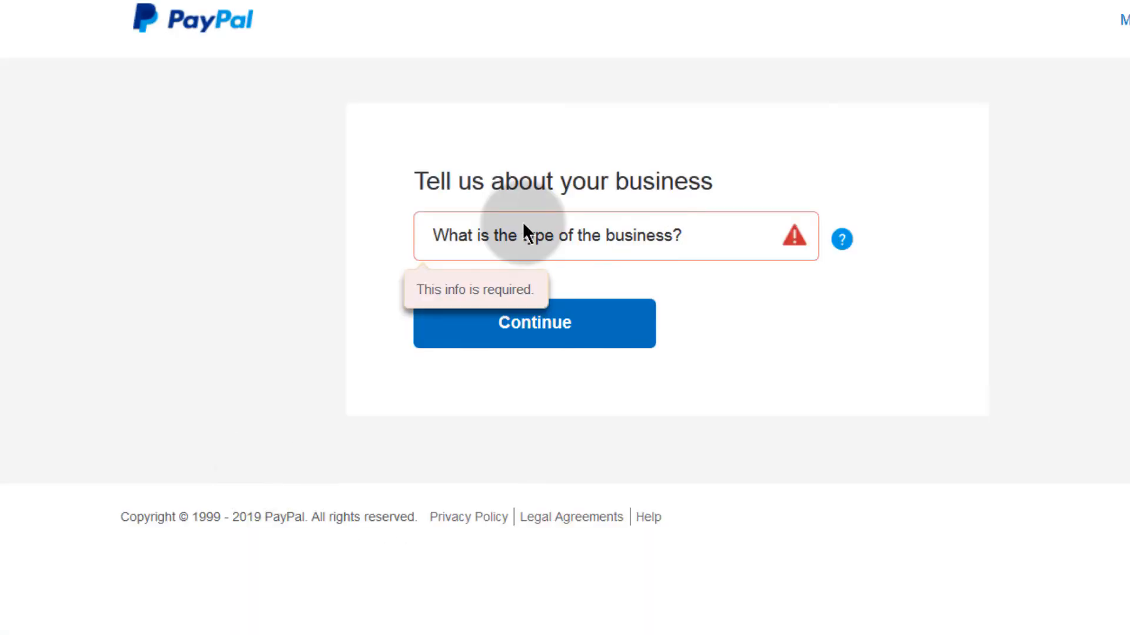
click(516, 236)
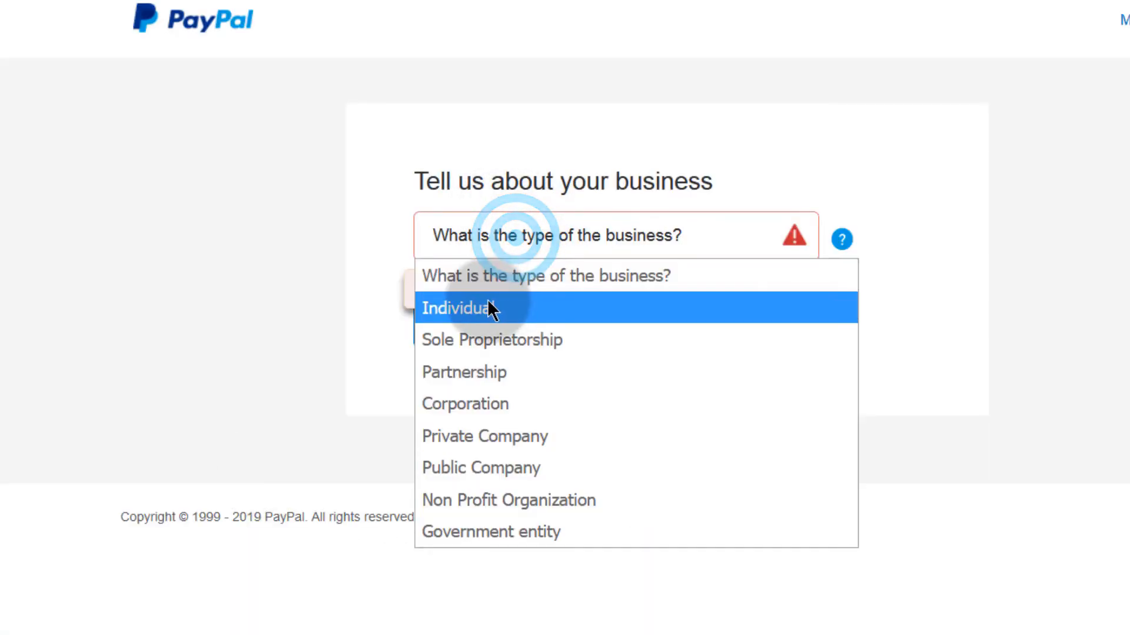
click(493, 309)
click(499, 319)
click(425, 324)
click(517, 567)
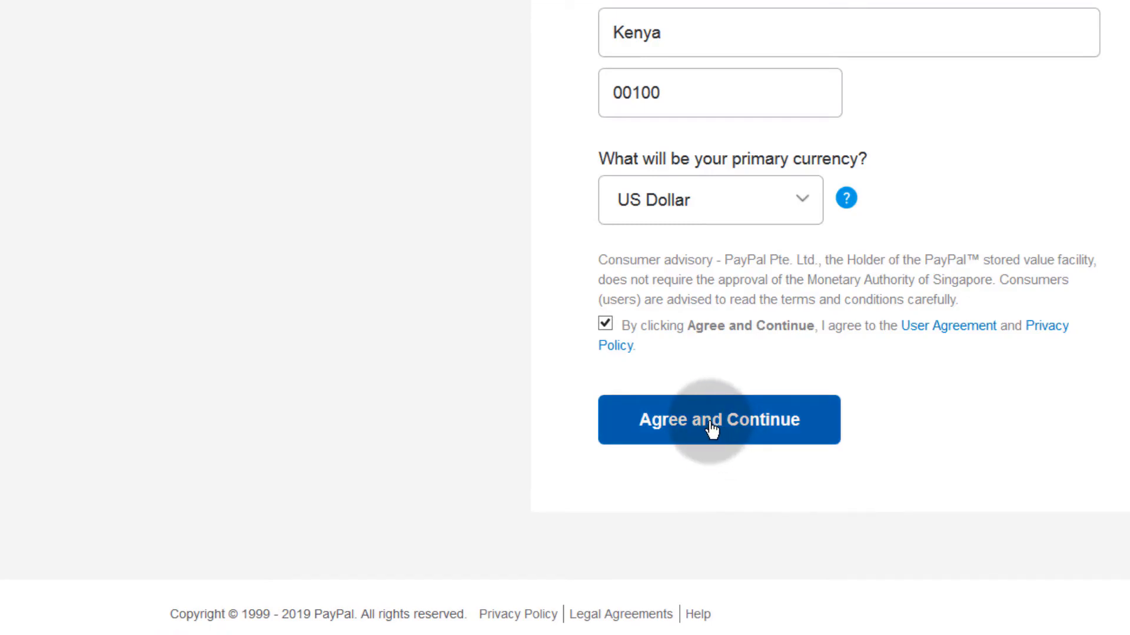
click(712, 429)
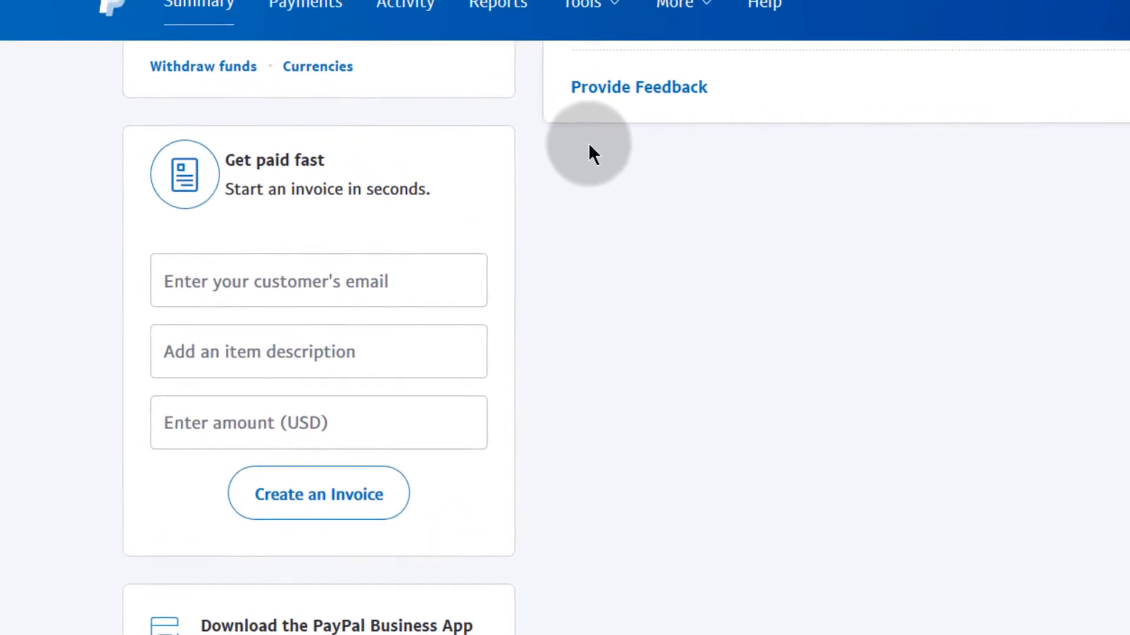
Step: Go to Tools > All Tools > Integrate PayPal > API credentials and manage the NVP/SOAP credentials
click(593, 33)
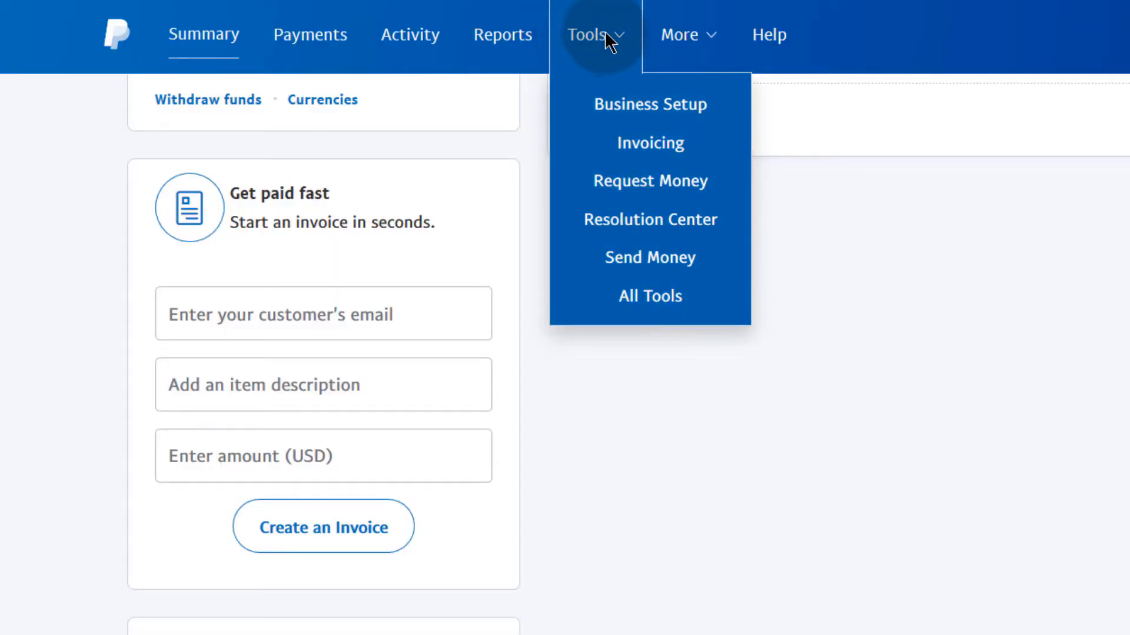
click(651, 298)
click(144, 507)
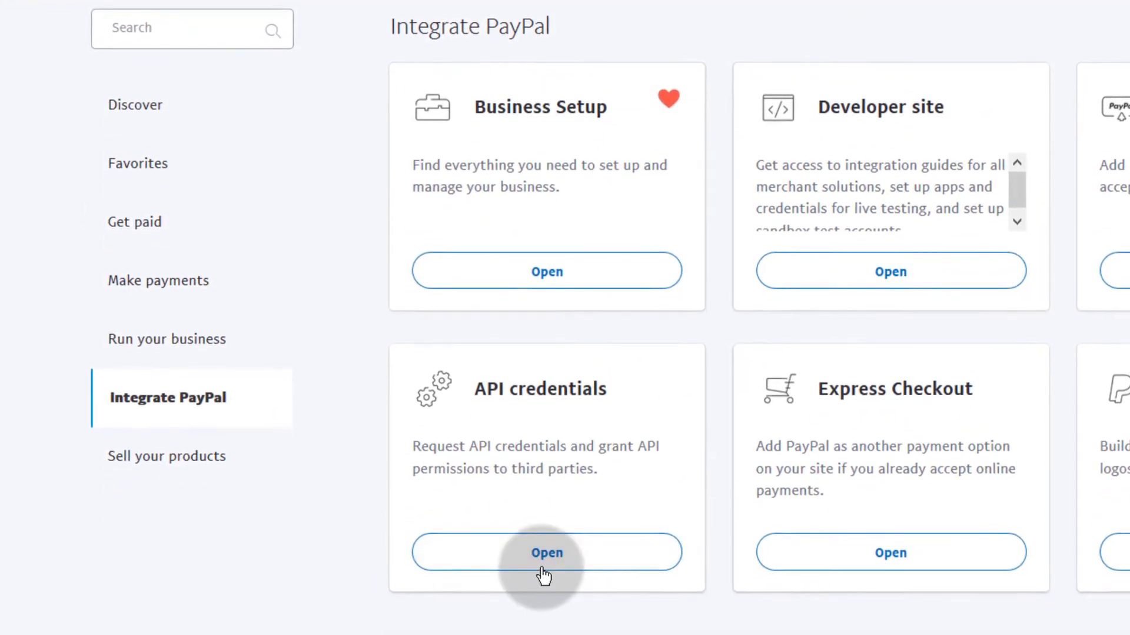
click(540, 559)
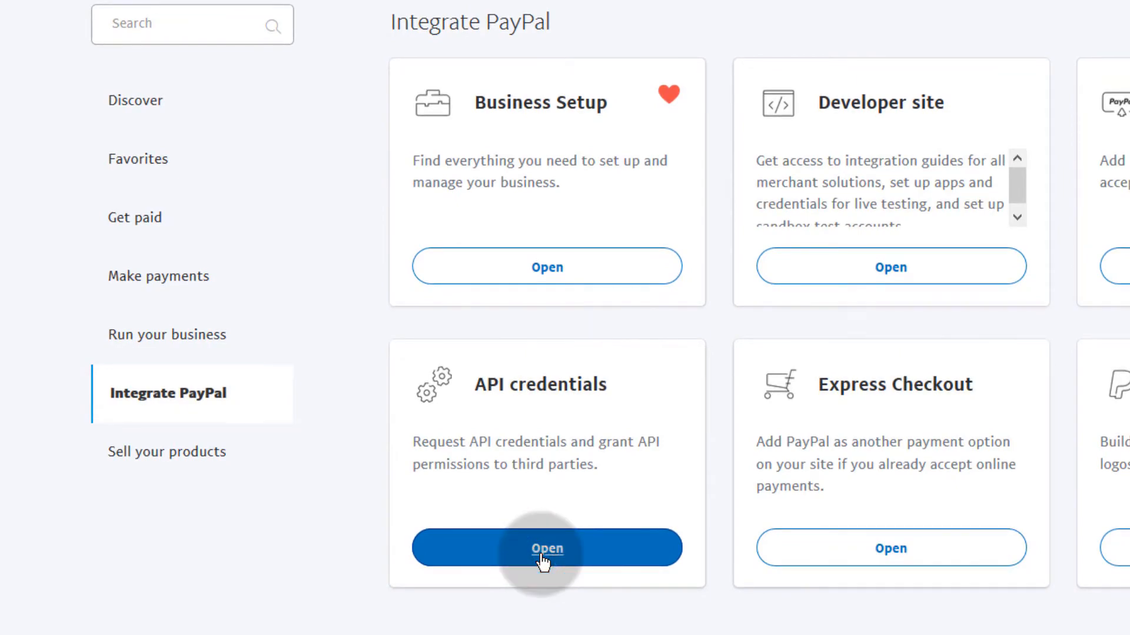
scroll(365, 303, down, 10)
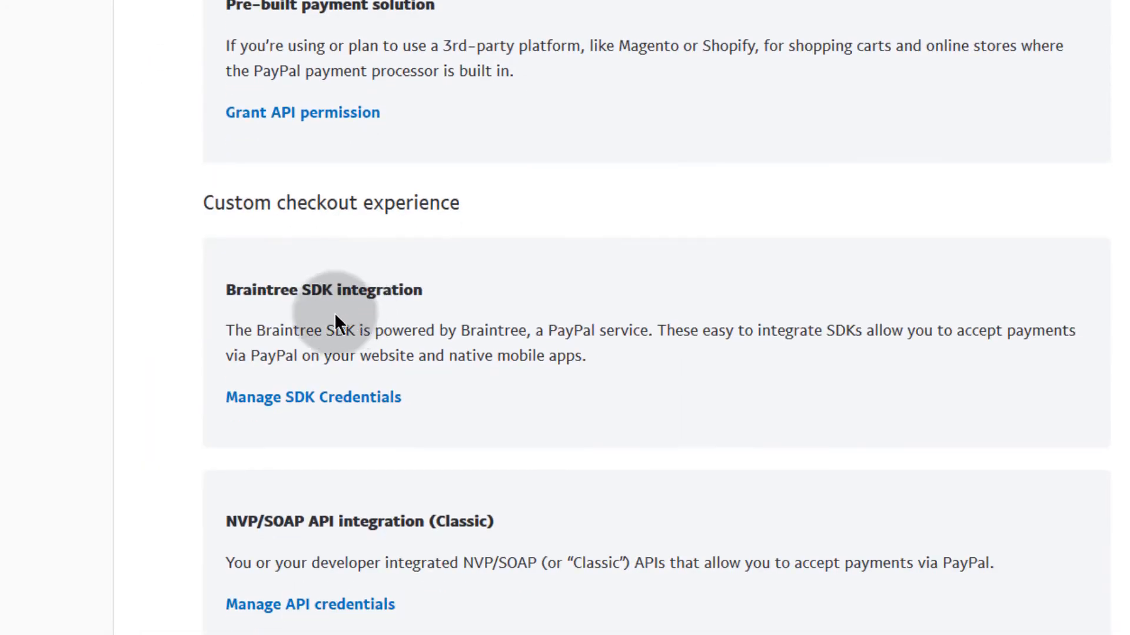
scroll(305, 317, down, 3)
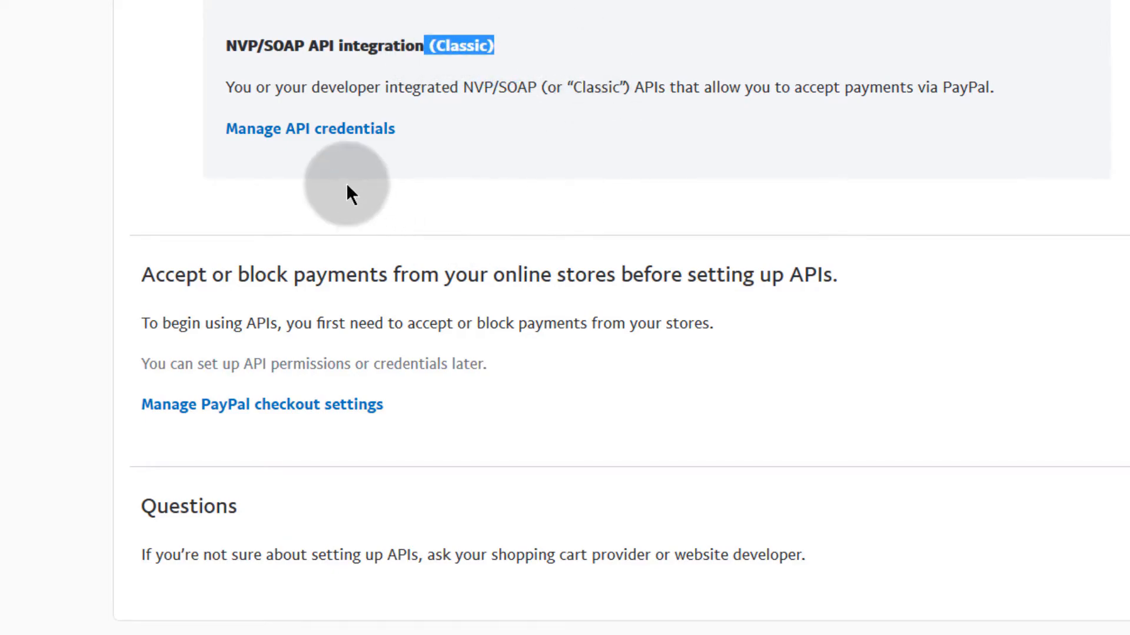
click(303, 128)
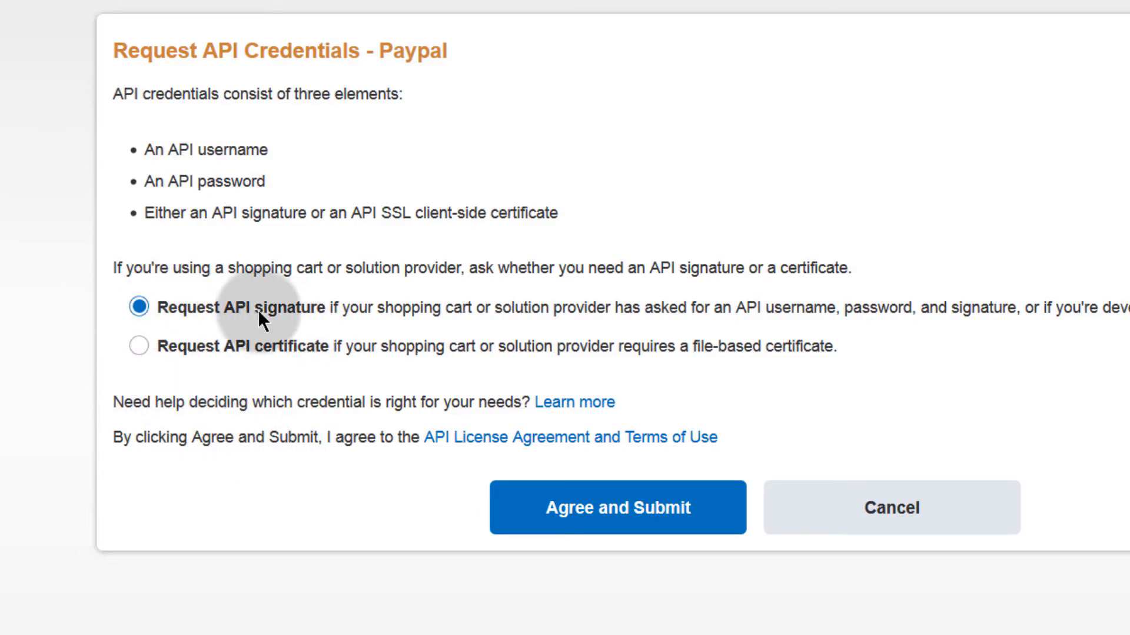
Step: Agree and submit the API signature request, then reveal and select the signature value
click(617, 510)
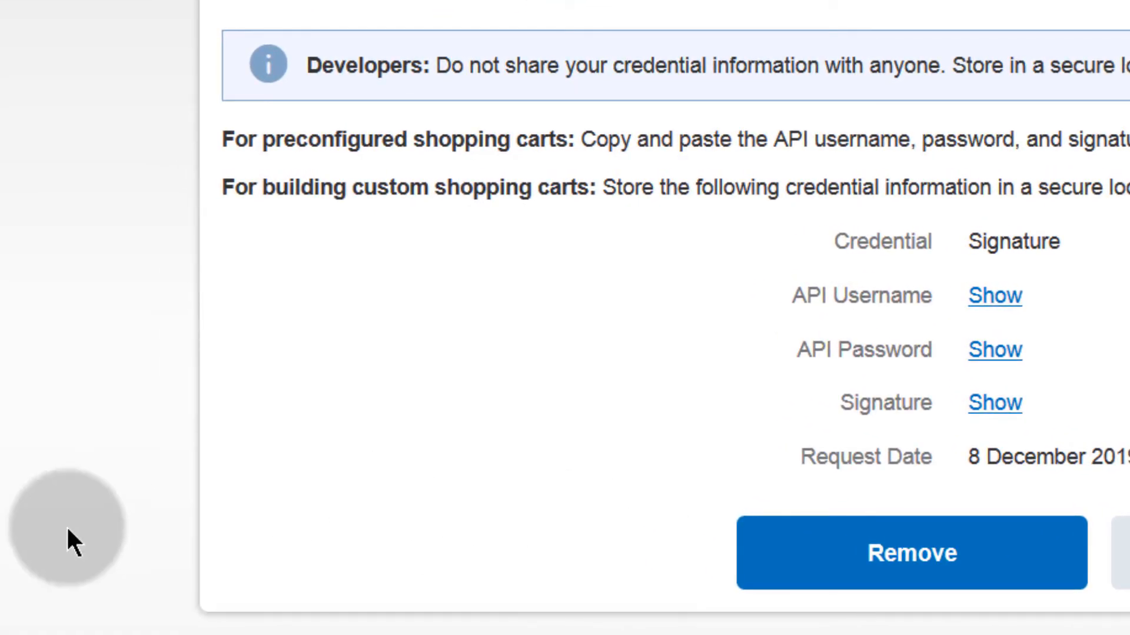
click(986, 412)
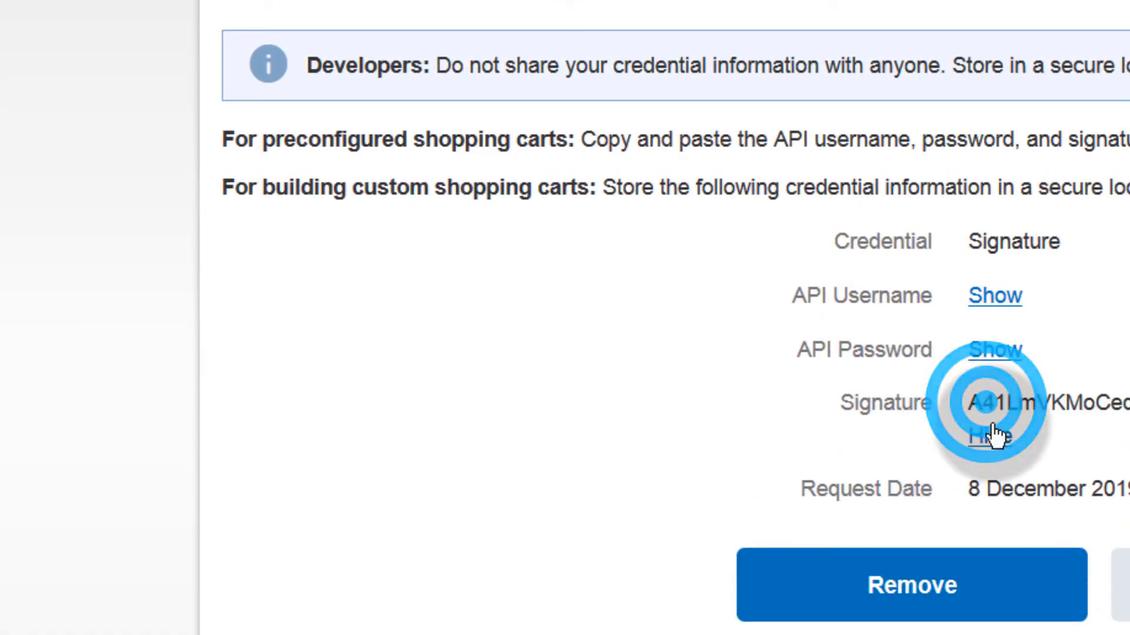
double_click(969, 404)
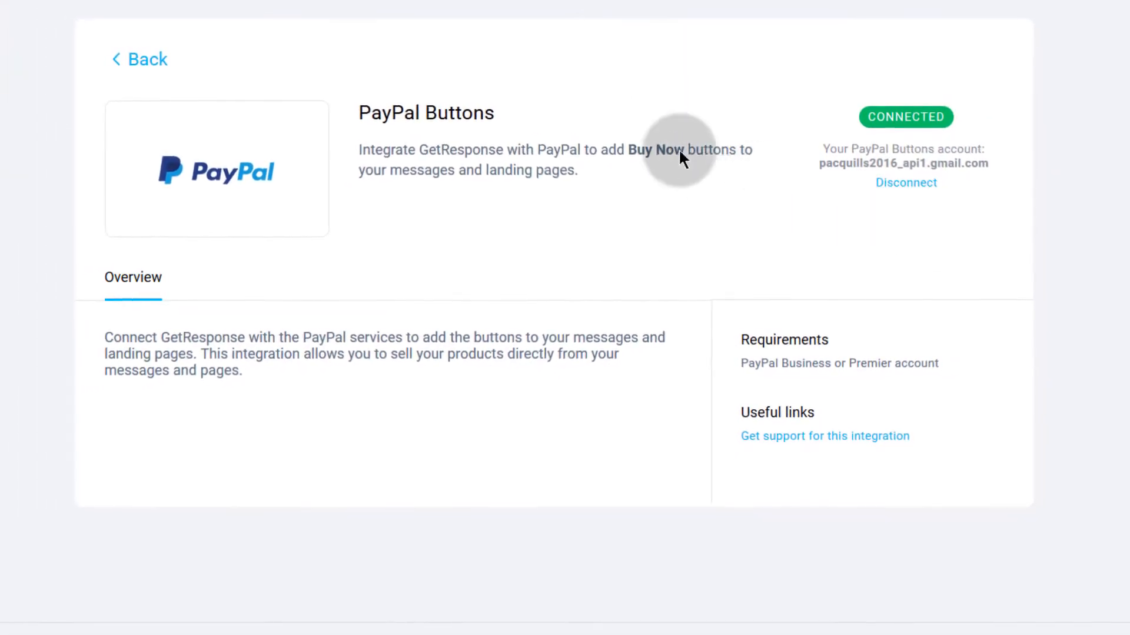
Step: Reopen the Email Marketing Detailed draft from Drafts in the newsletter editor
click(650, 1)
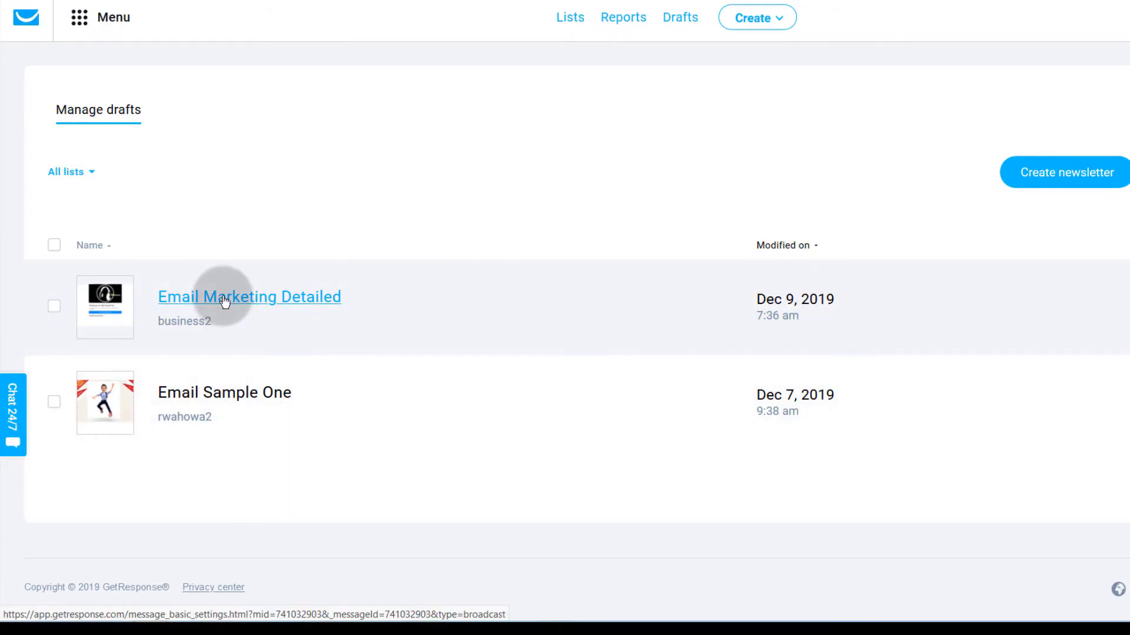
click(224, 299)
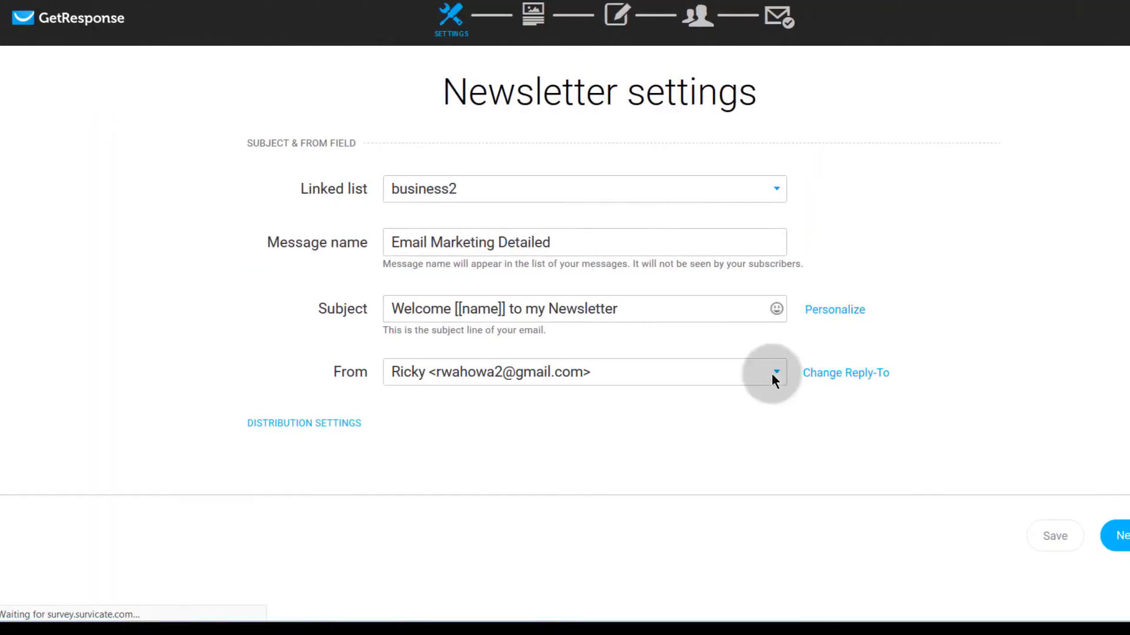
click(1121, 536)
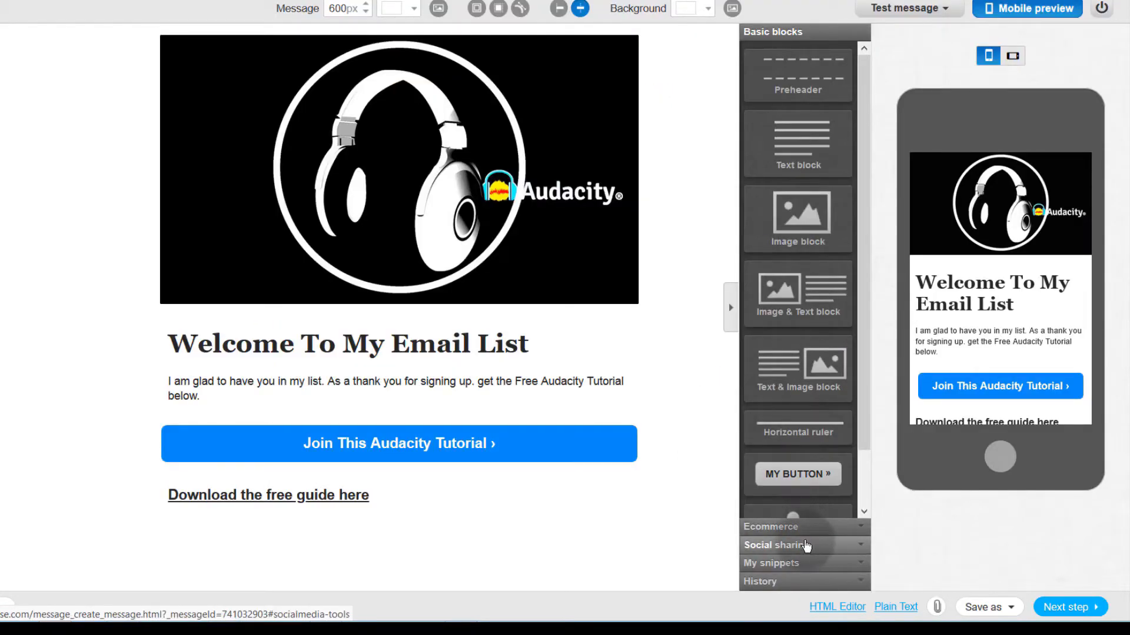
Step: Place an Ecommerce PayPal block below the Join button and widen it to 335 px
click(790, 527)
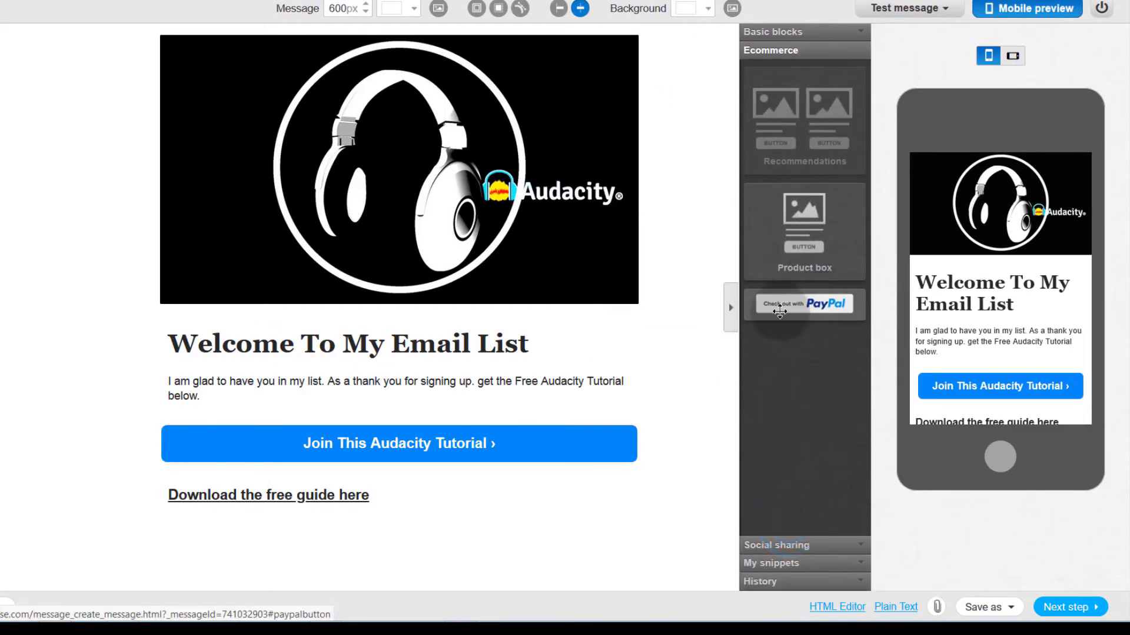
drag(790, 299, 239, 503)
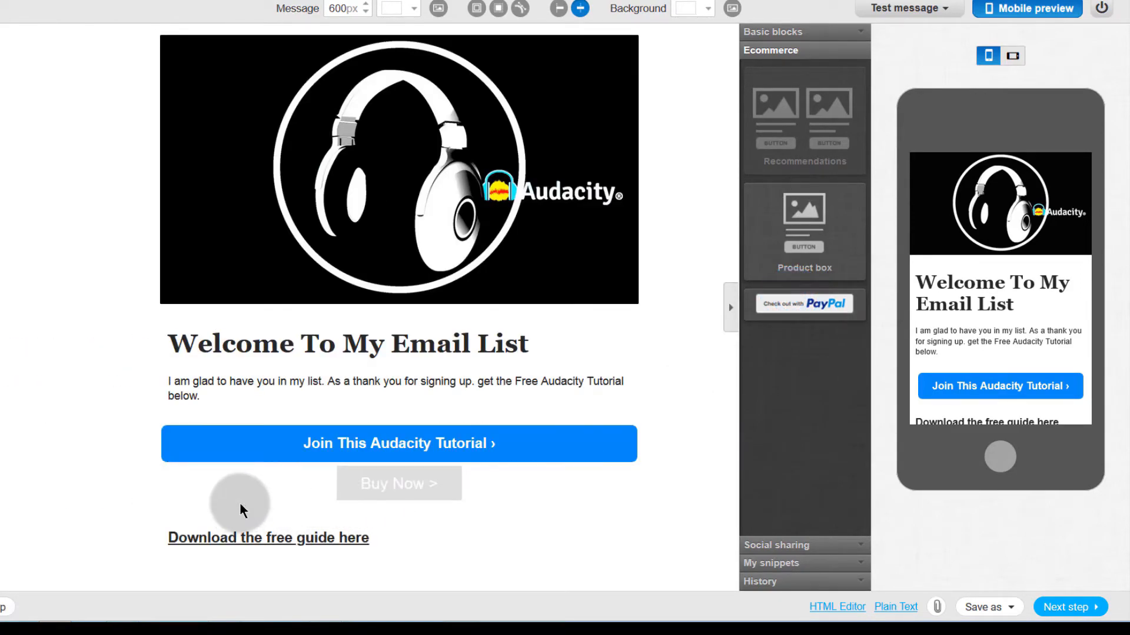
click(397, 485)
click(397, 483)
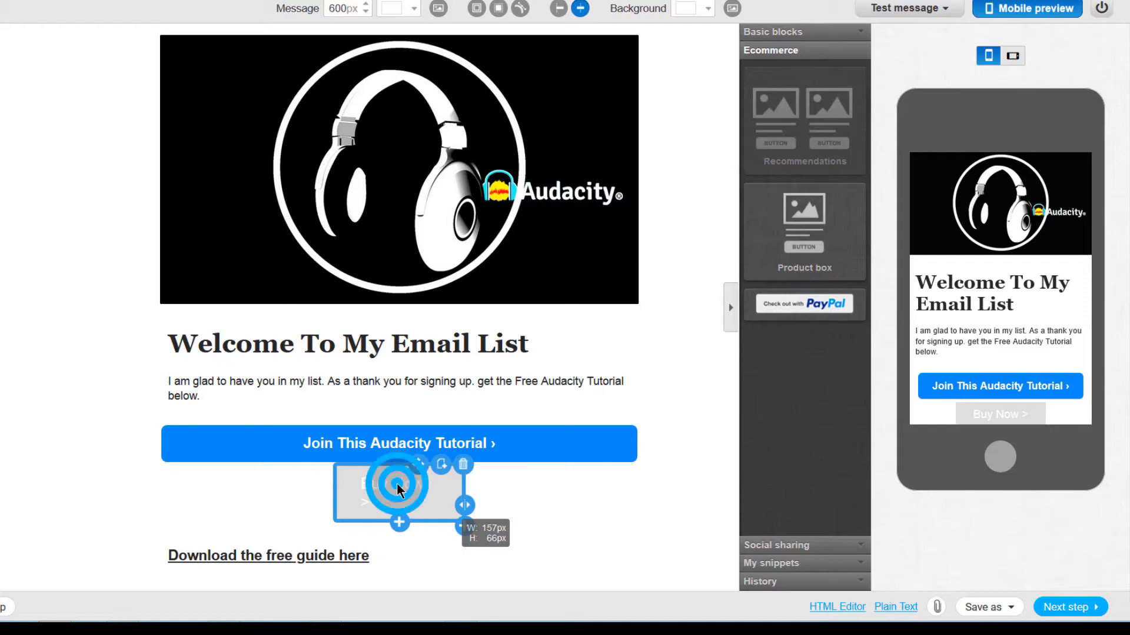
click(403, 535)
click(87, 519)
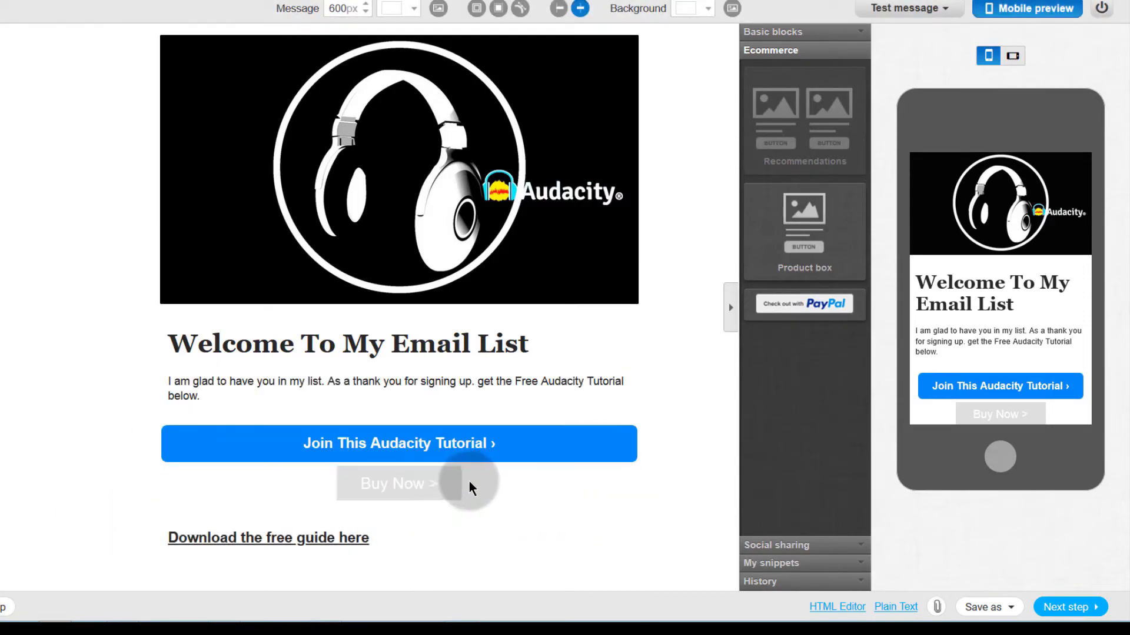
drag(463, 495, 535, 495)
click(351, 483)
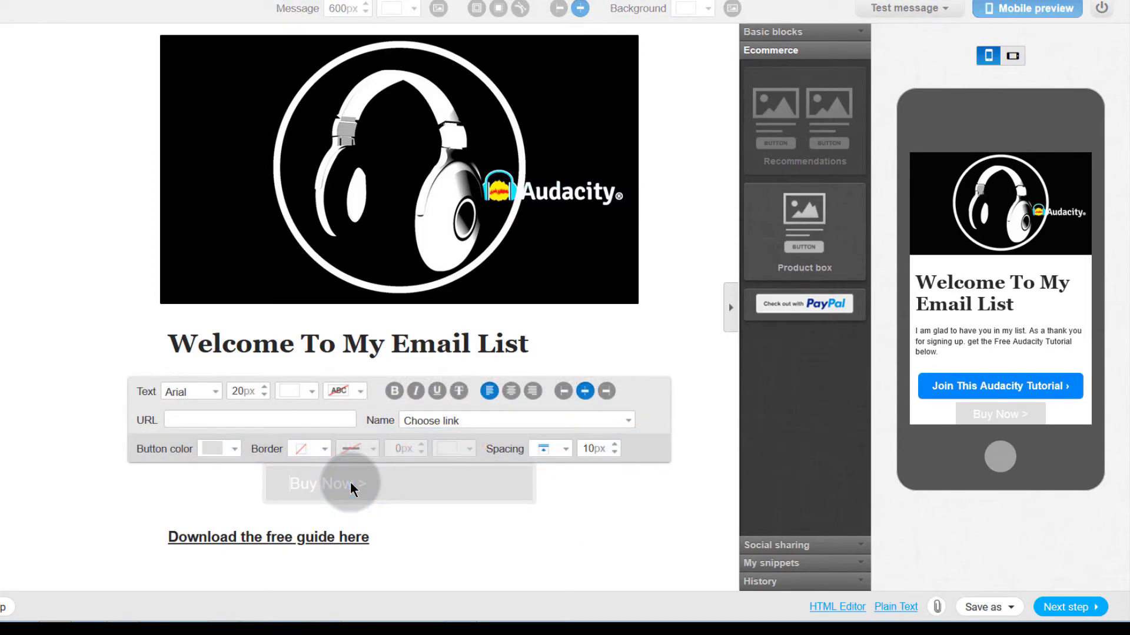
Step: Link the Buy Now button to the BUYNOW PayPal button
click(477, 420)
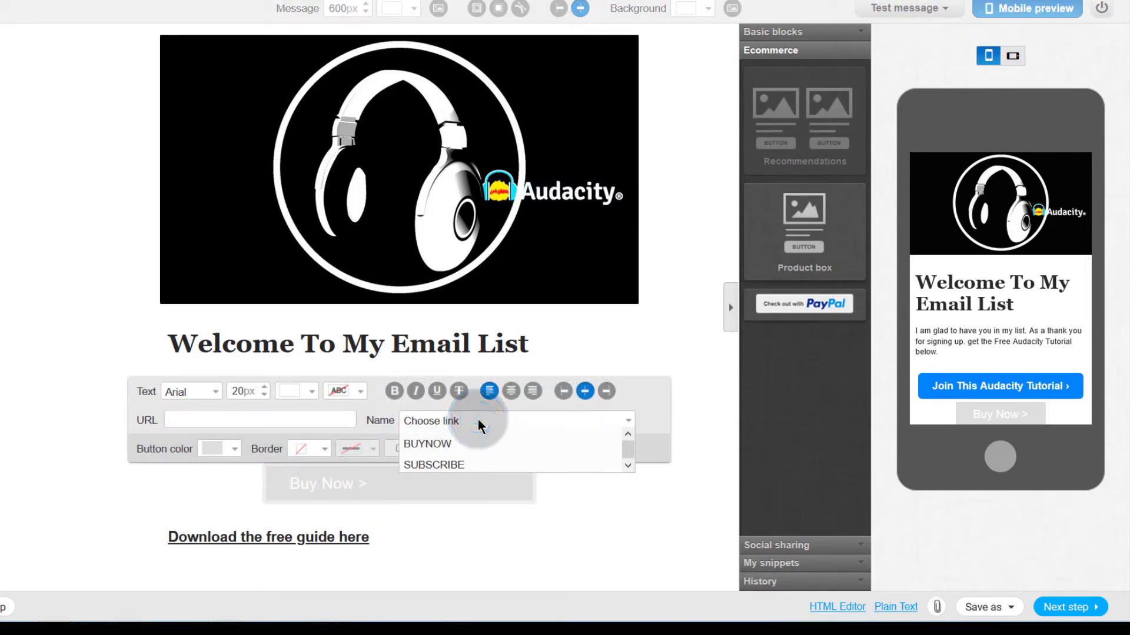
click(428, 443)
click(353, 482)
click(343, 493)
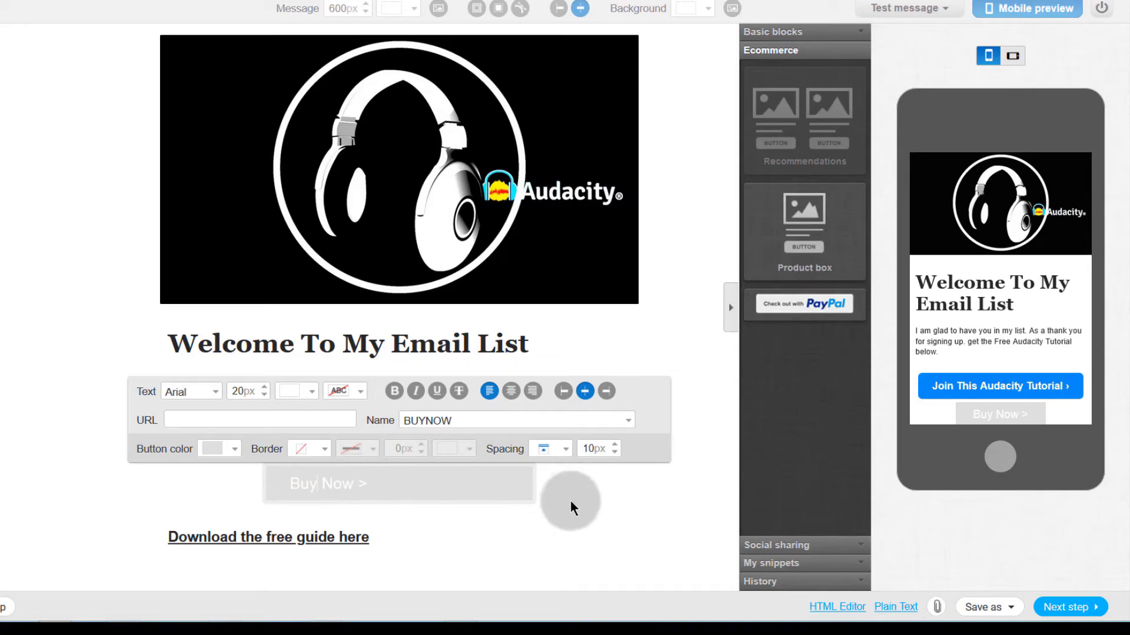
click(697, 395)
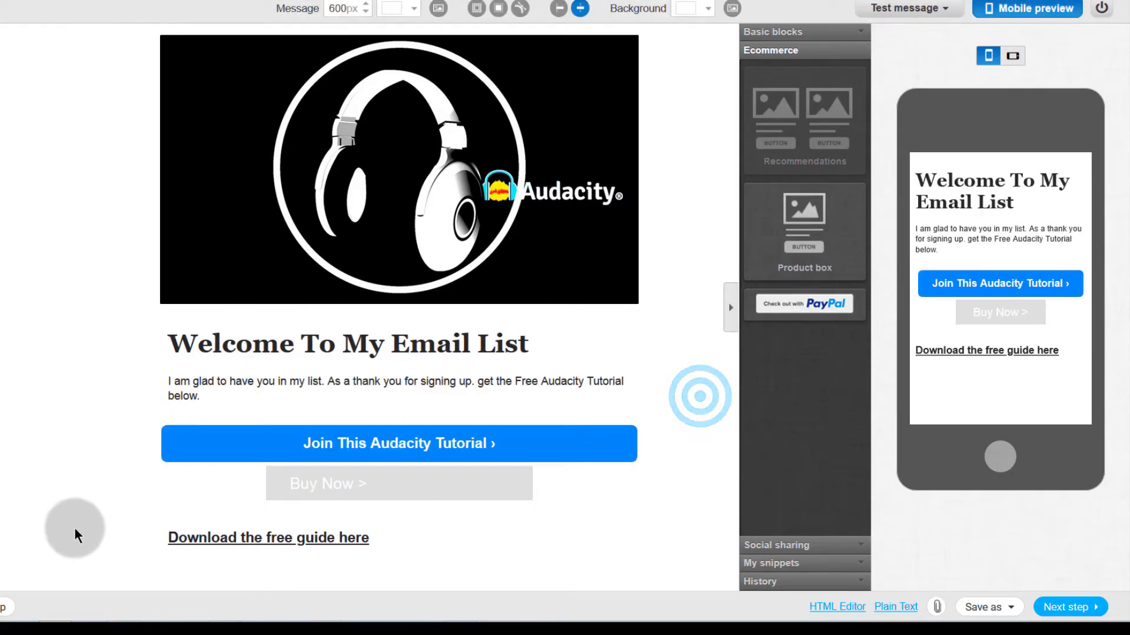
Step: Change the Buy Now button's colour to a red shade in the colour picker
click(332, 493)
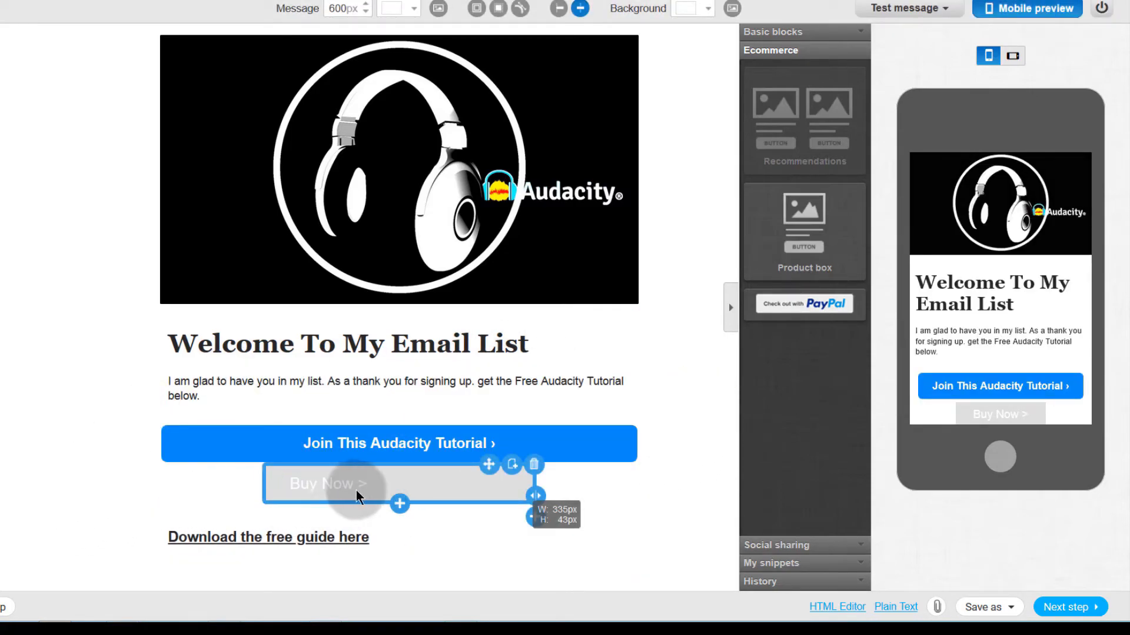
click(320, 484)
click(320, 485)
click(236, 450)
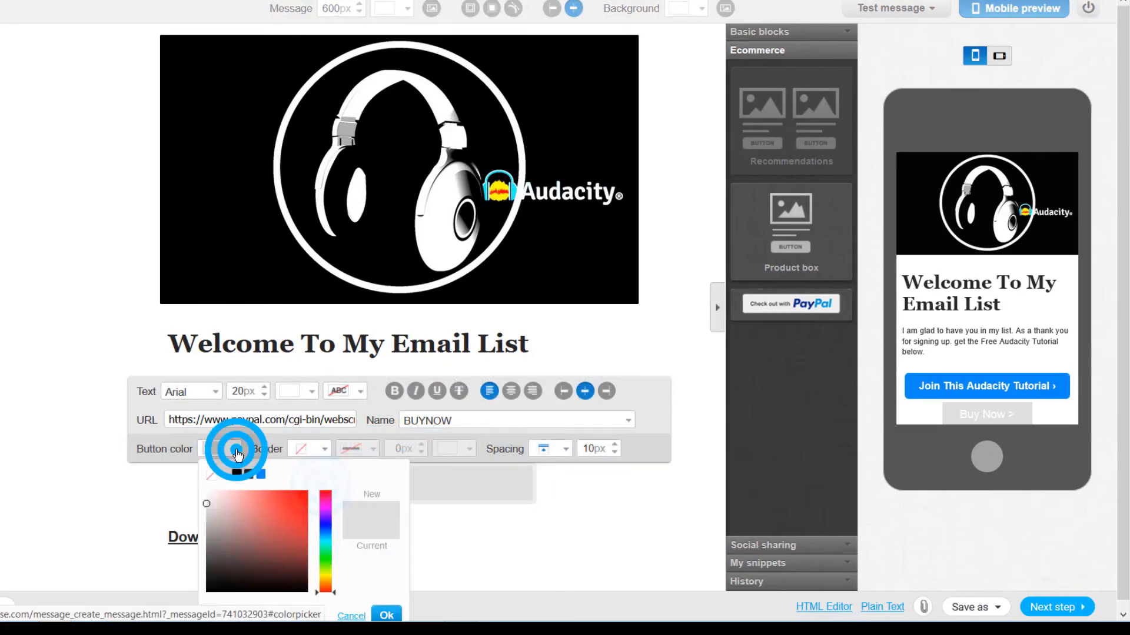
click(259, 472)
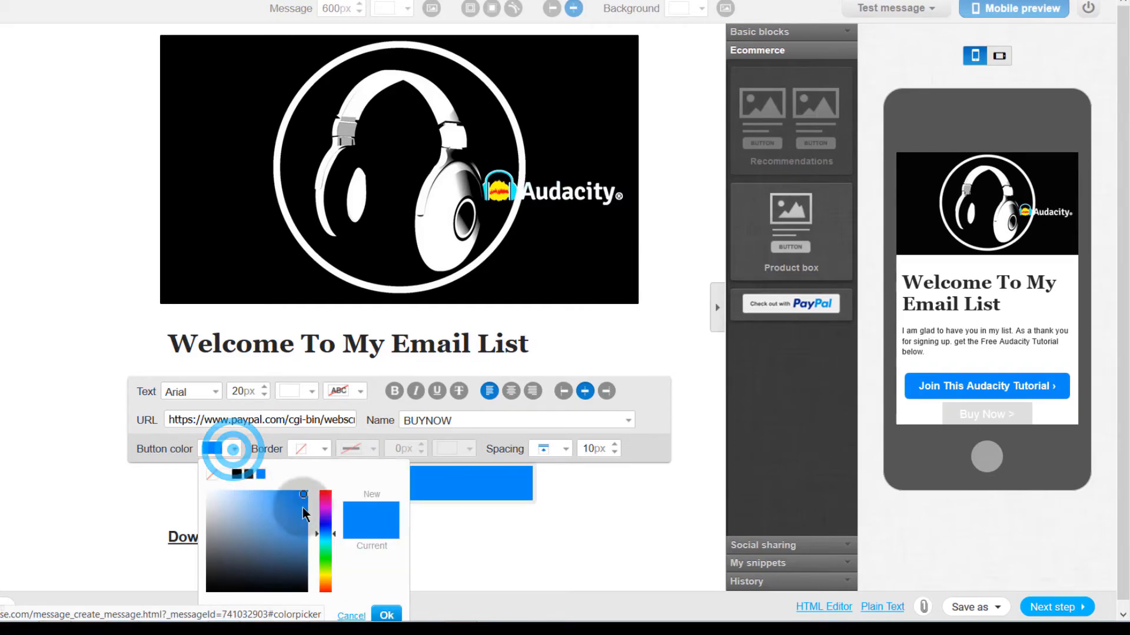
click(326, 493)
click(298, 499)
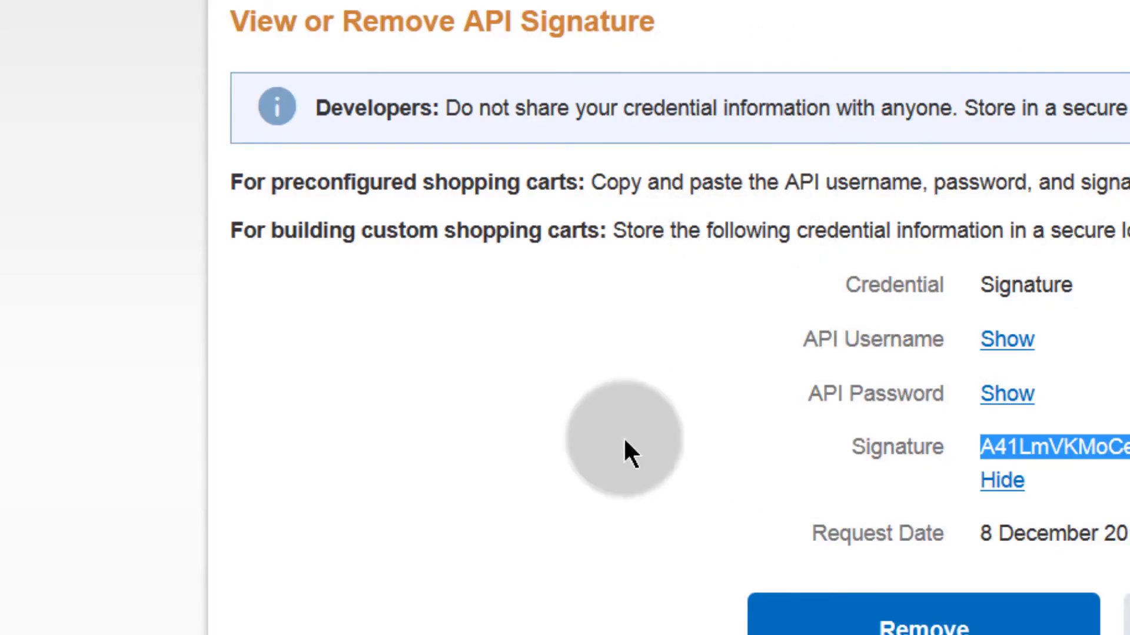
Step: Hide the API signature value on the View or Remove API Signature page
click(1003, 480)
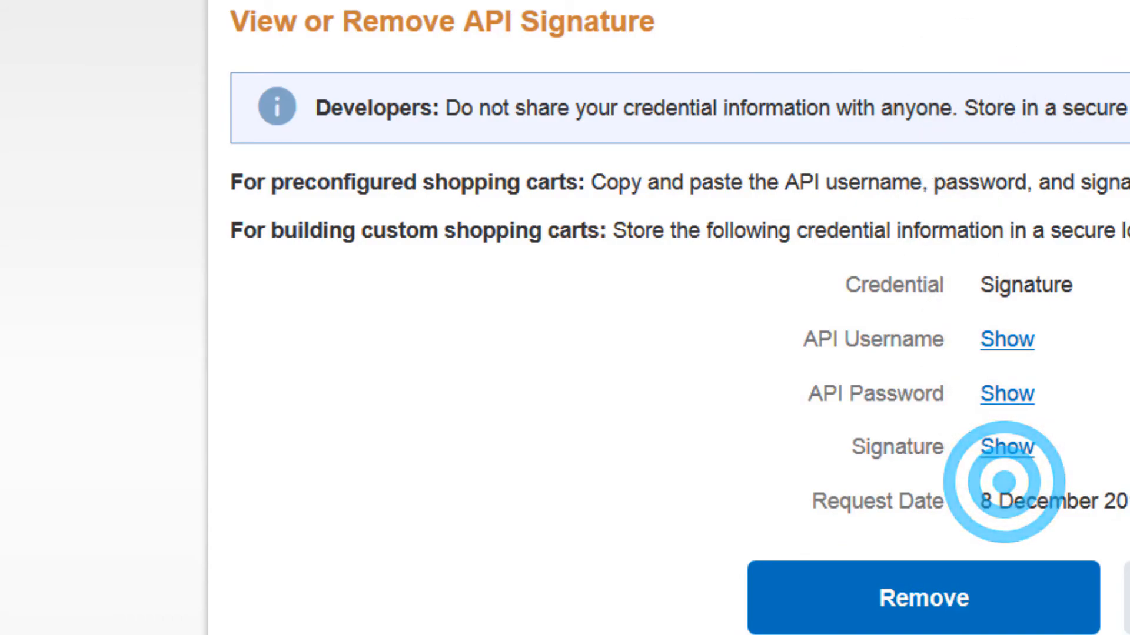
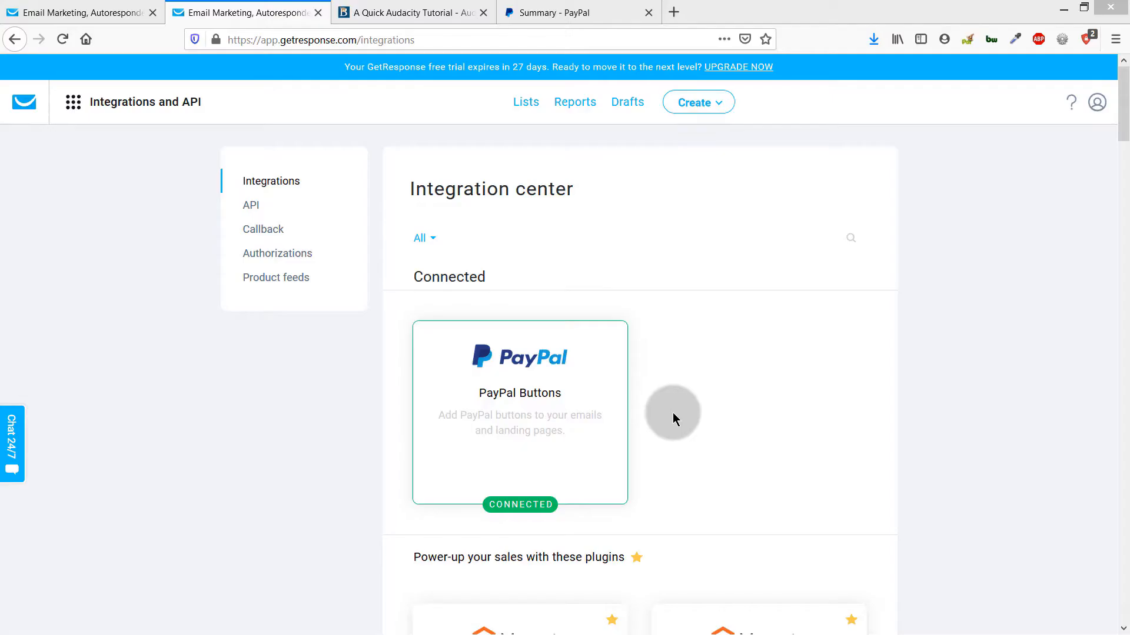
Step: View GetResponse's Integrations and API page, where the PayPal Buttons integration shows as connected
mouse_move(503, 406)
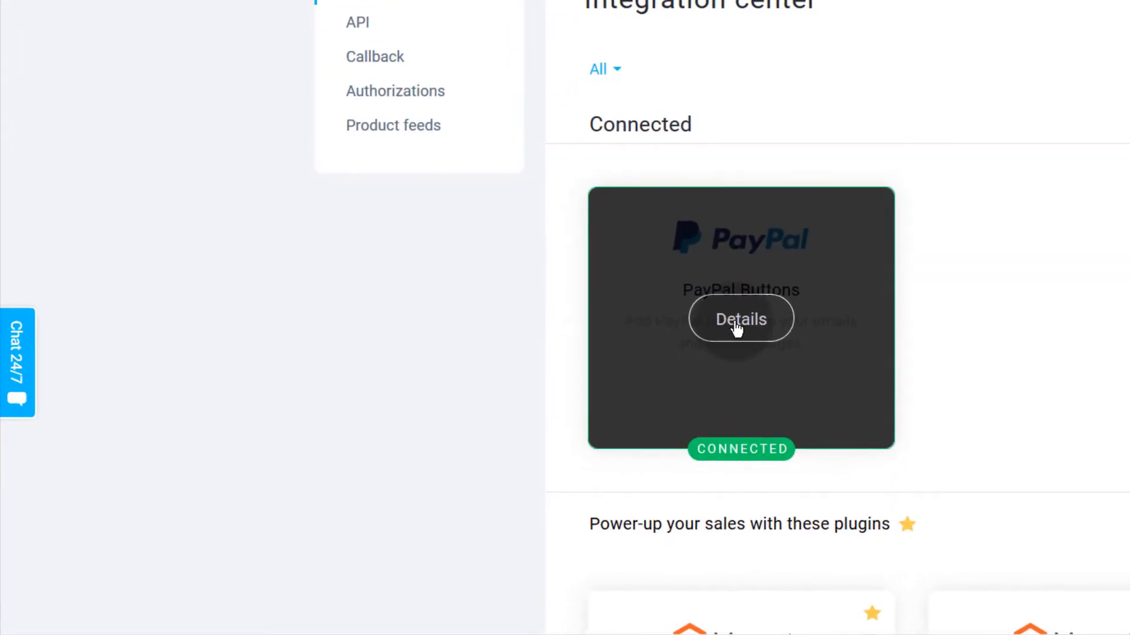
click(520, 413)
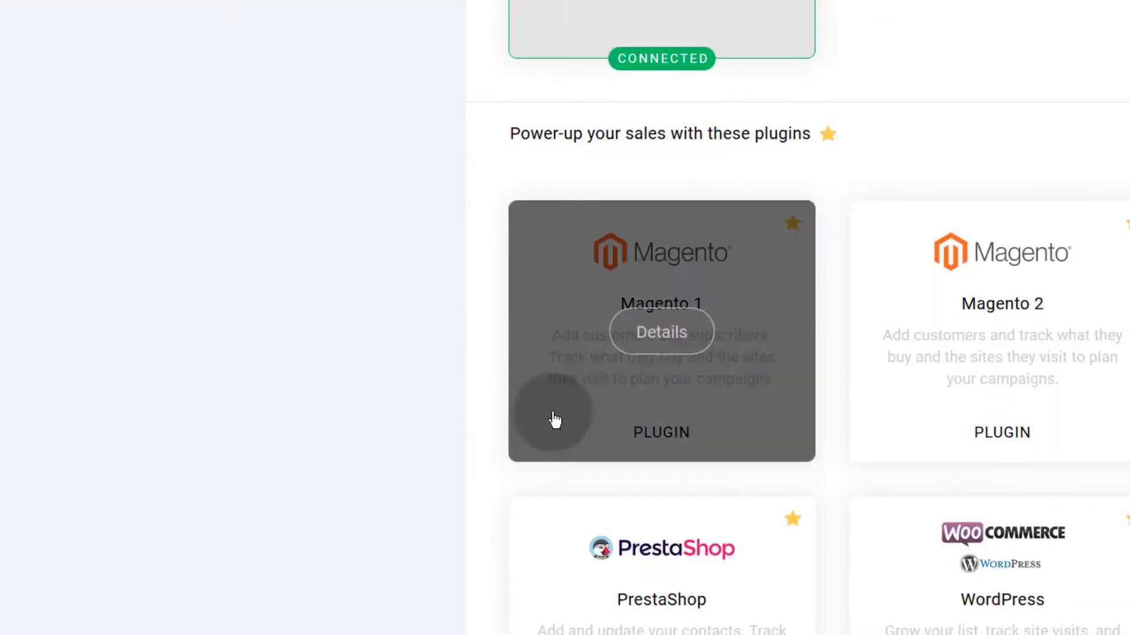
scroll(541, 416, down, 5)
scroll(535, 416, down, 15)
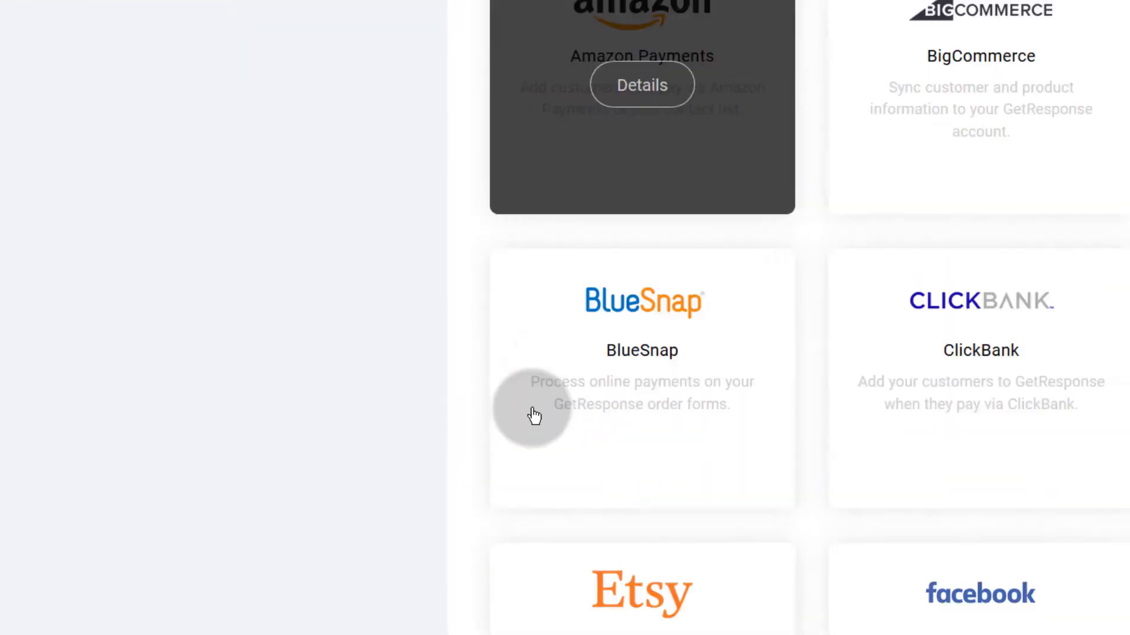
scroll(394, 400, up, 4)
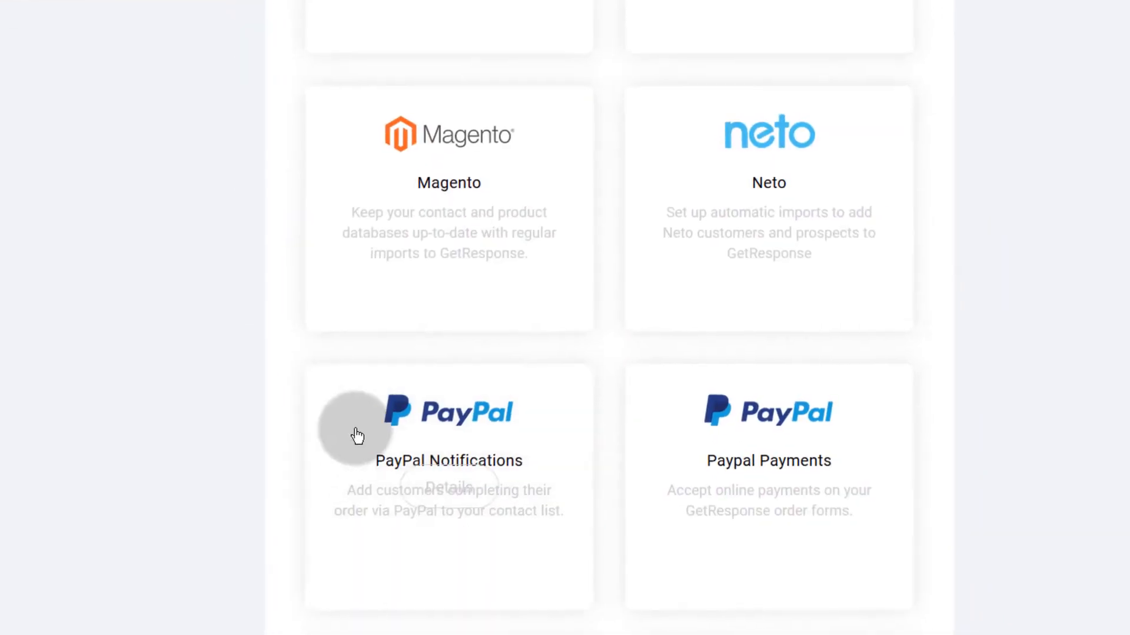
mouse_move(800, 446)
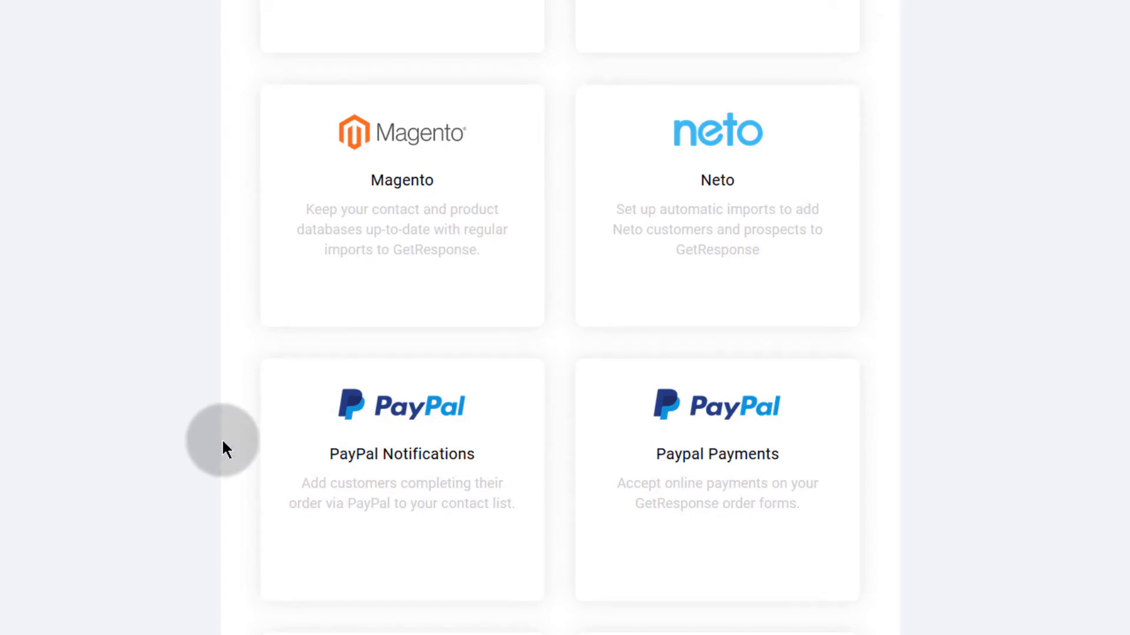
mouse_move(373, 461)
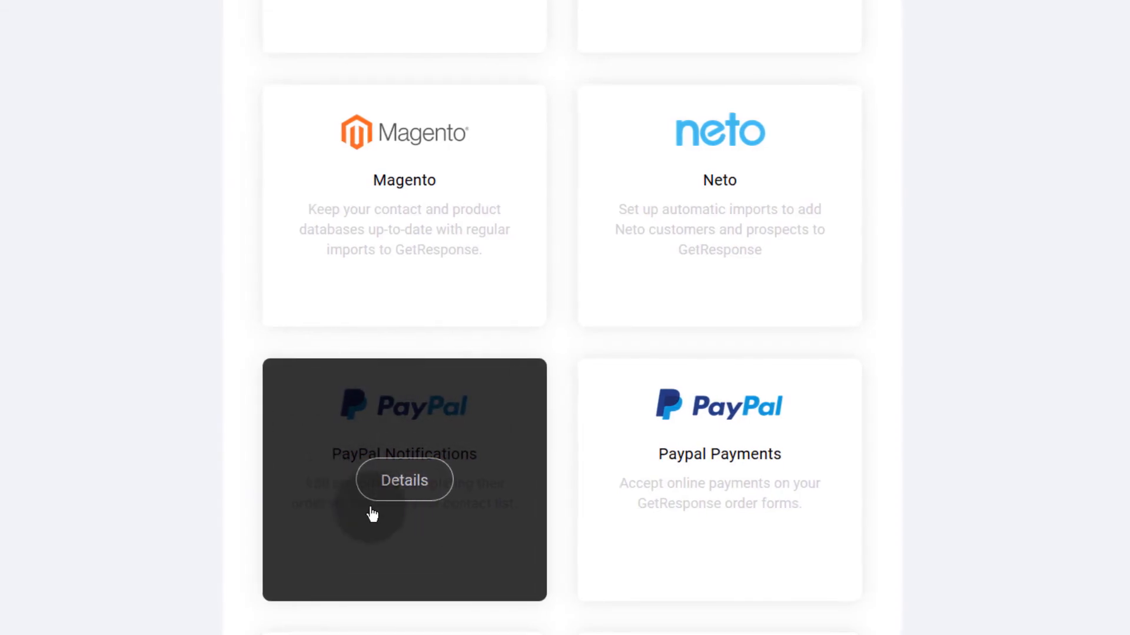
mouse_move(712, 447)
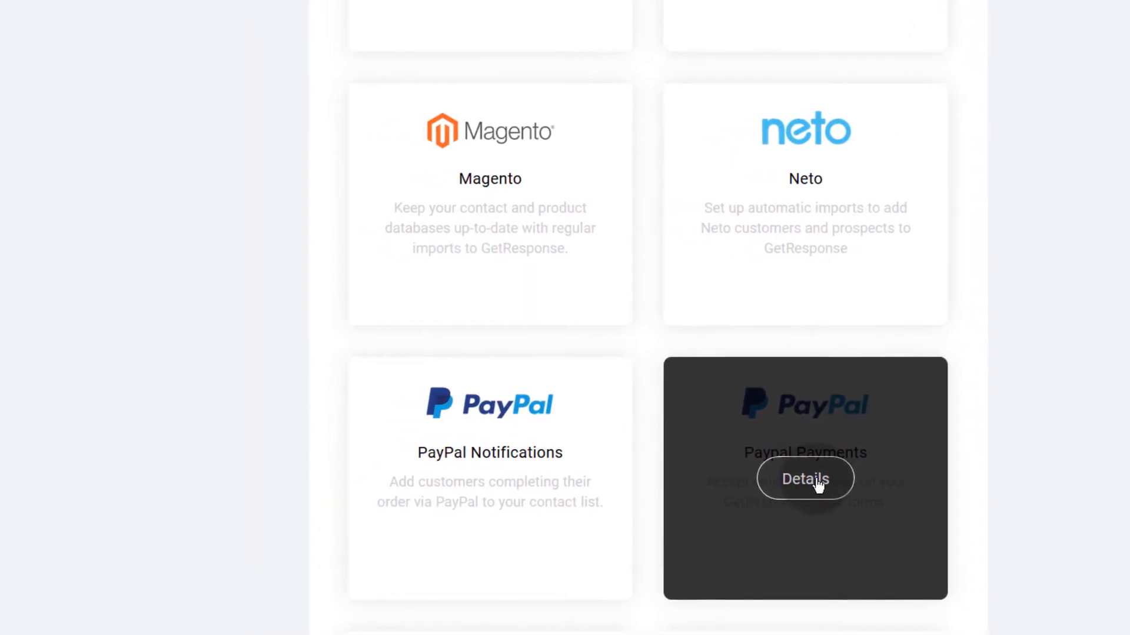
scroll(257, 396, up, 15)
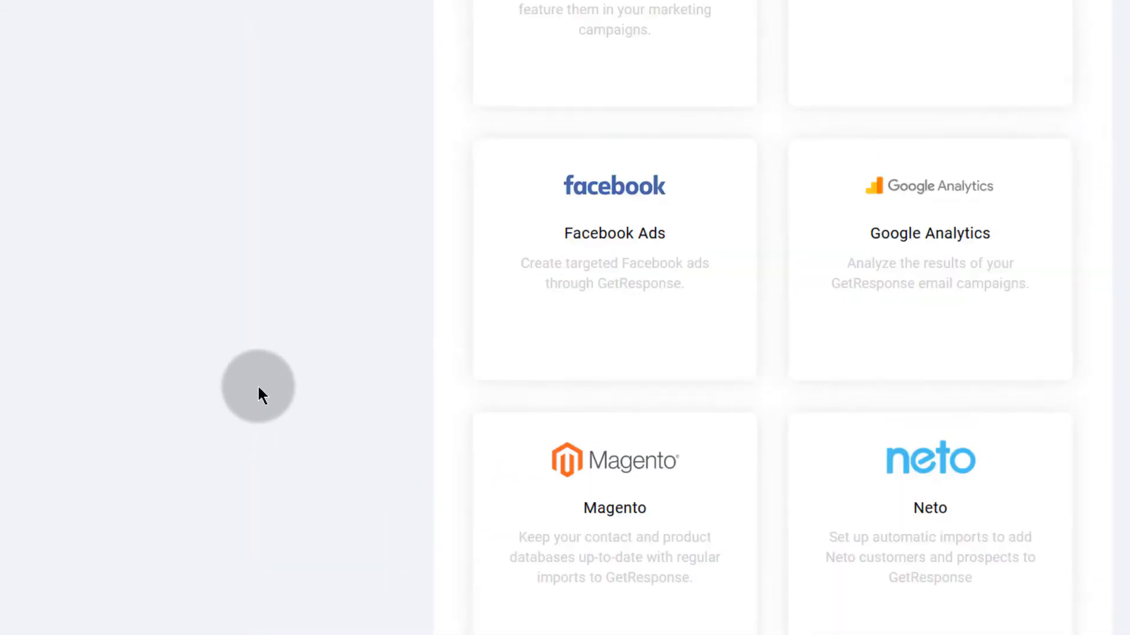
scroll(289, 372, up, 10)
click(112, 30)
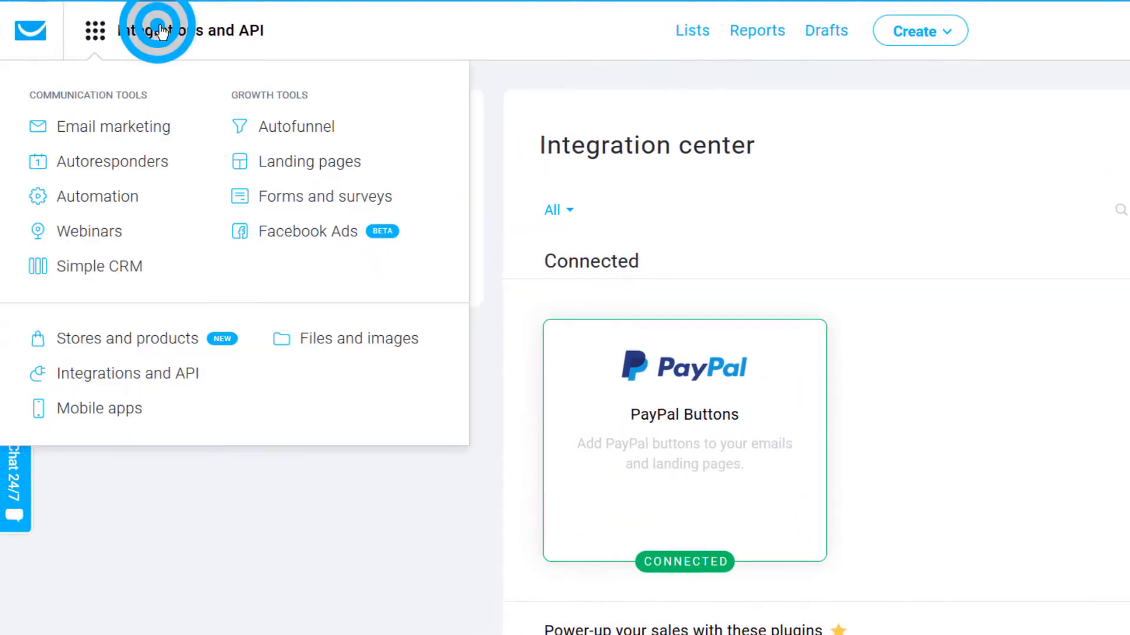
click(277, 568)
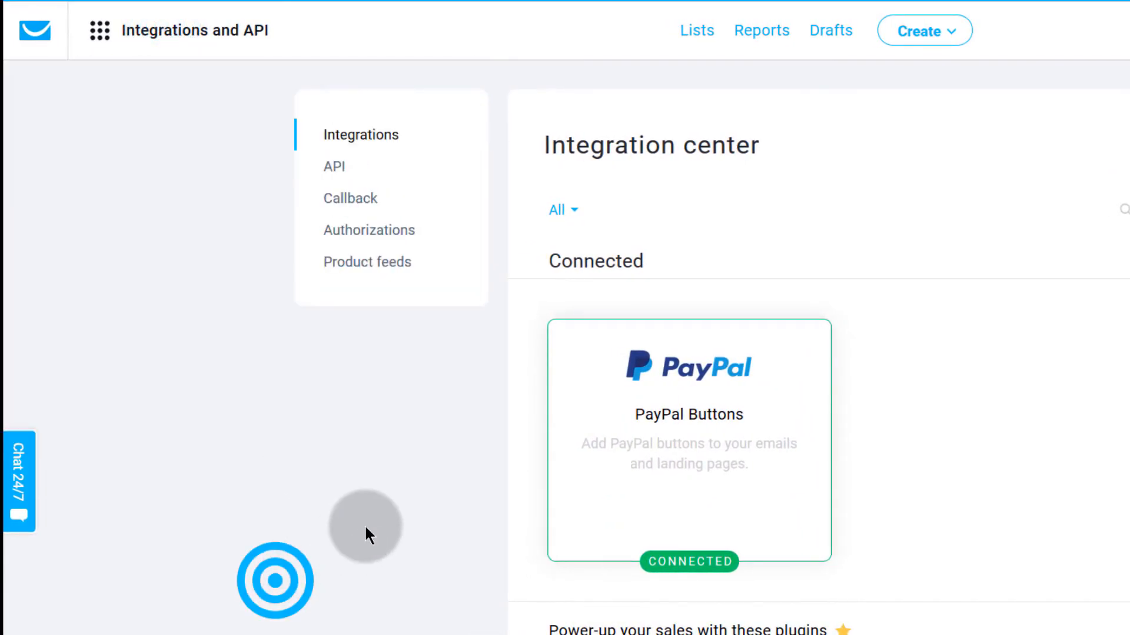
scroll(382, 524, down, 10)
scroll(390, 524, down, 15)
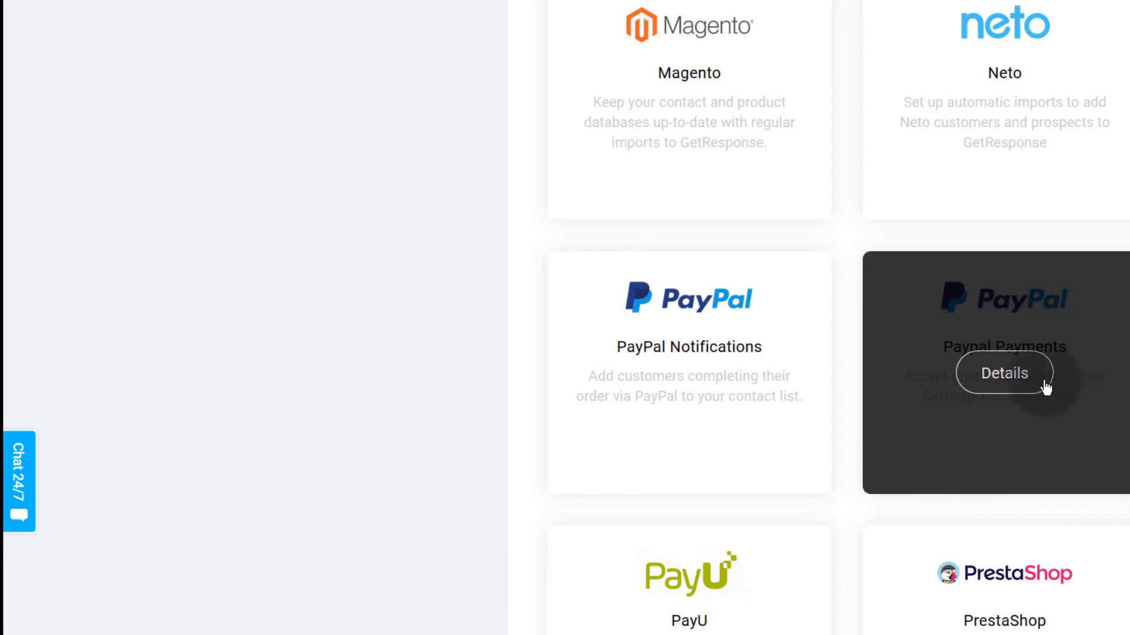
Step: Start connecting Paypal Payments, then choose 'Not now' on PayPal's consent page to decline access
click(1010, 376)
click(942, 401)
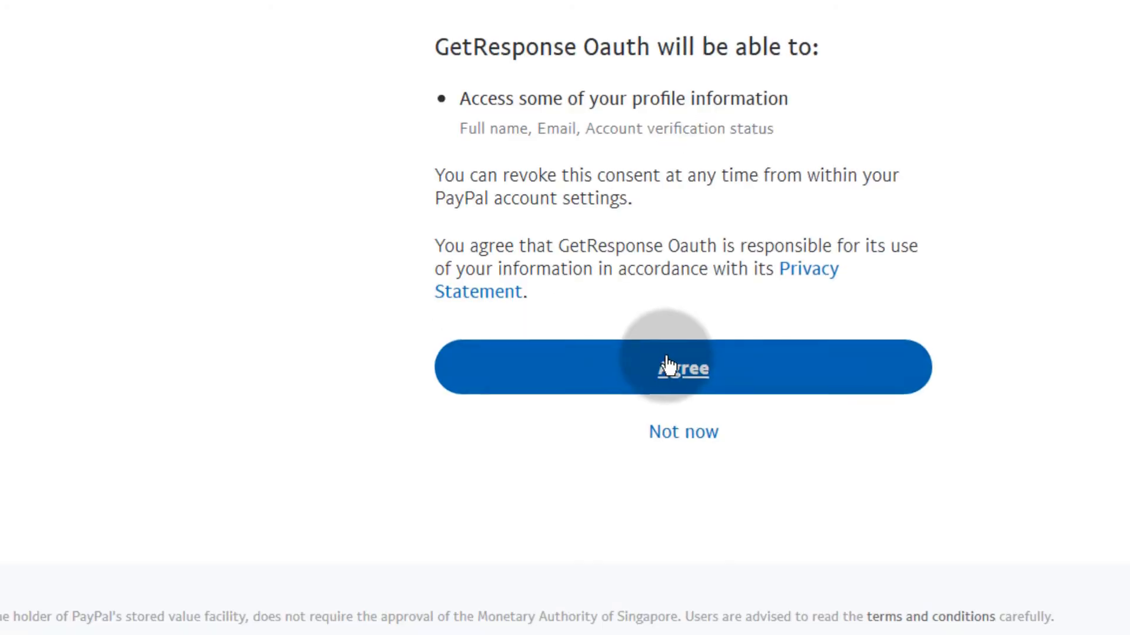
click(668, 423)
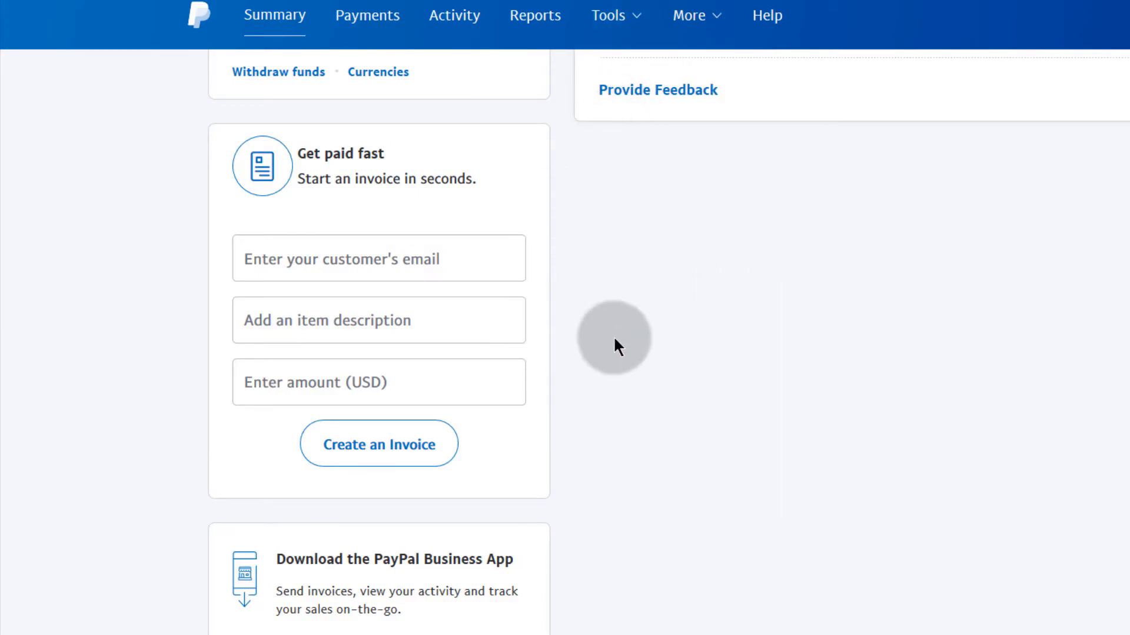
Step: Open PayPal buttons from Tools > All Tools under Popular with PayPal merchants
mouse_move(634, 44)
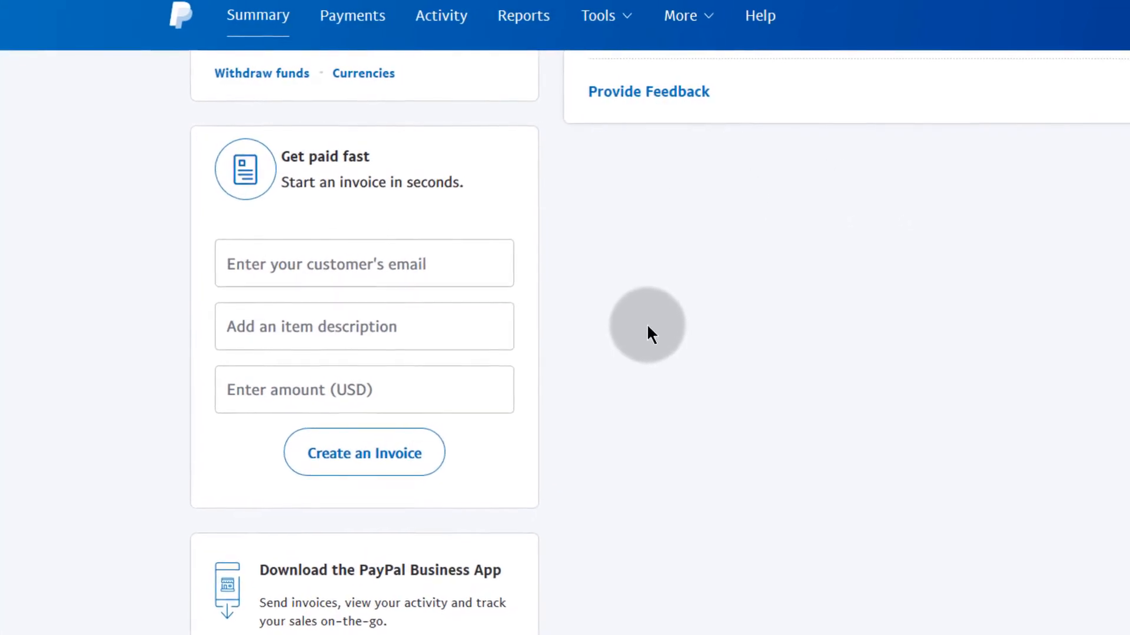
mouse_move(598, 18)
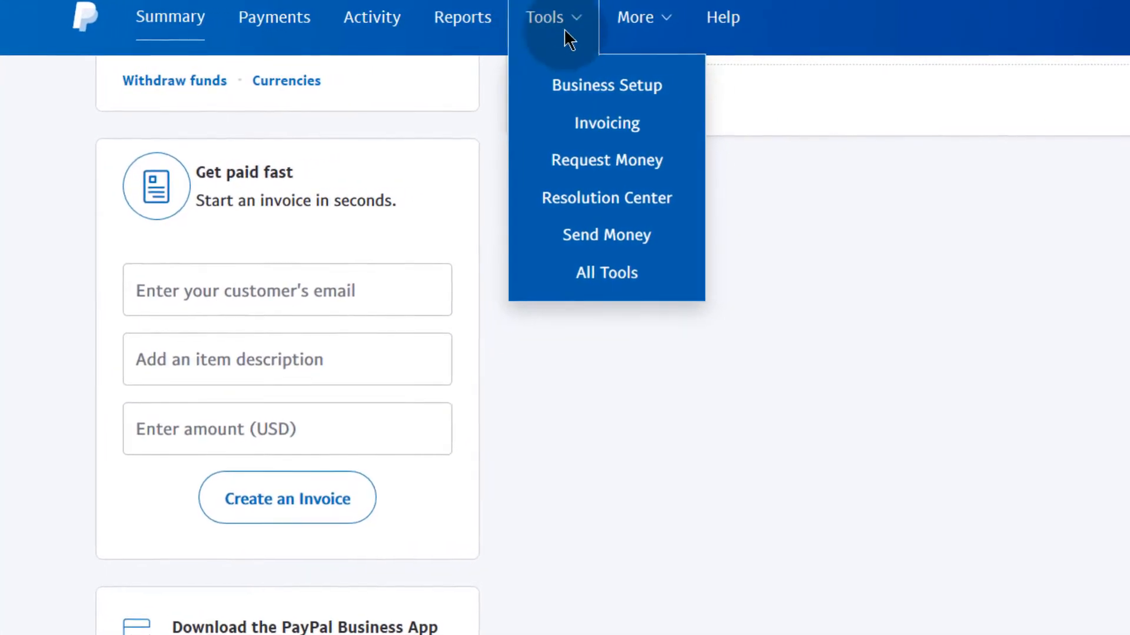
mouse_move(551, 7)
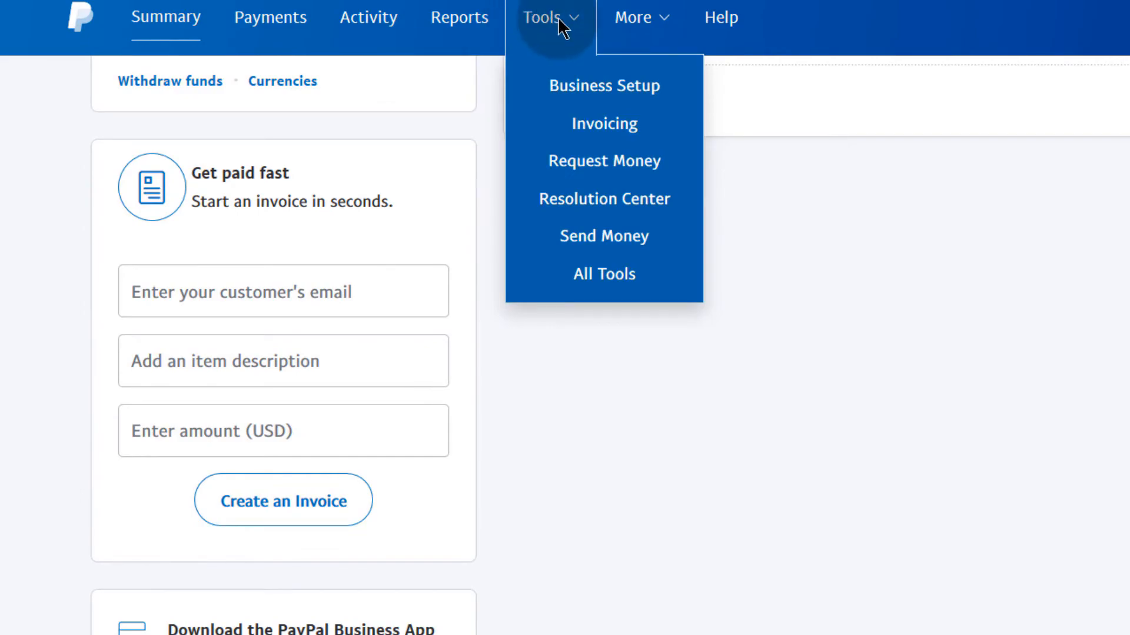
click(605, 277)
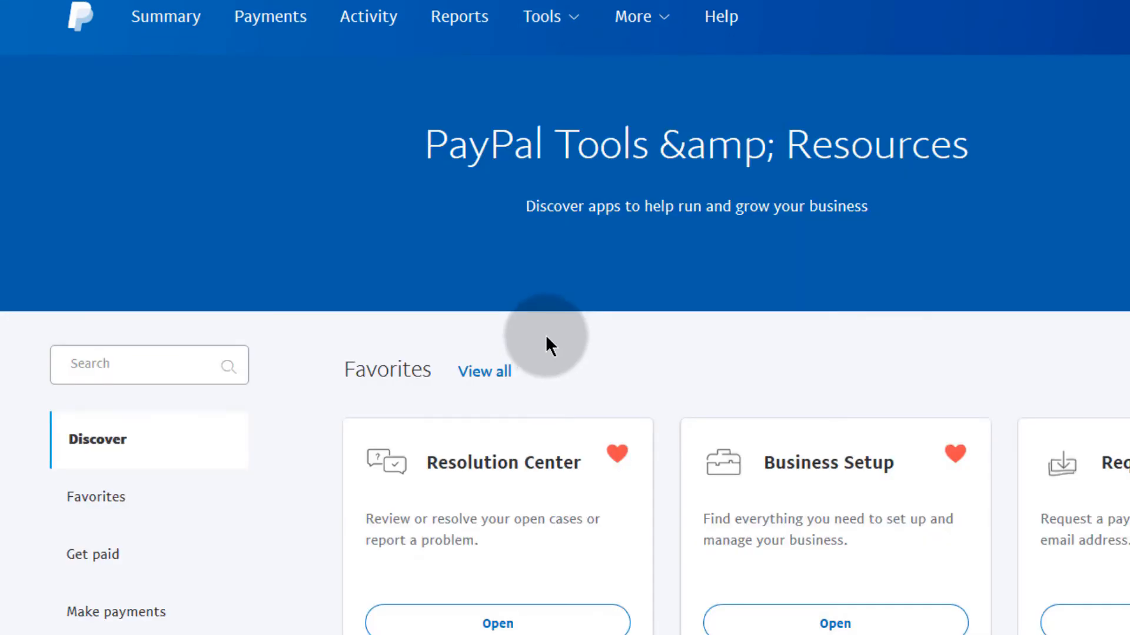
scroll(383, 557, down, 5)
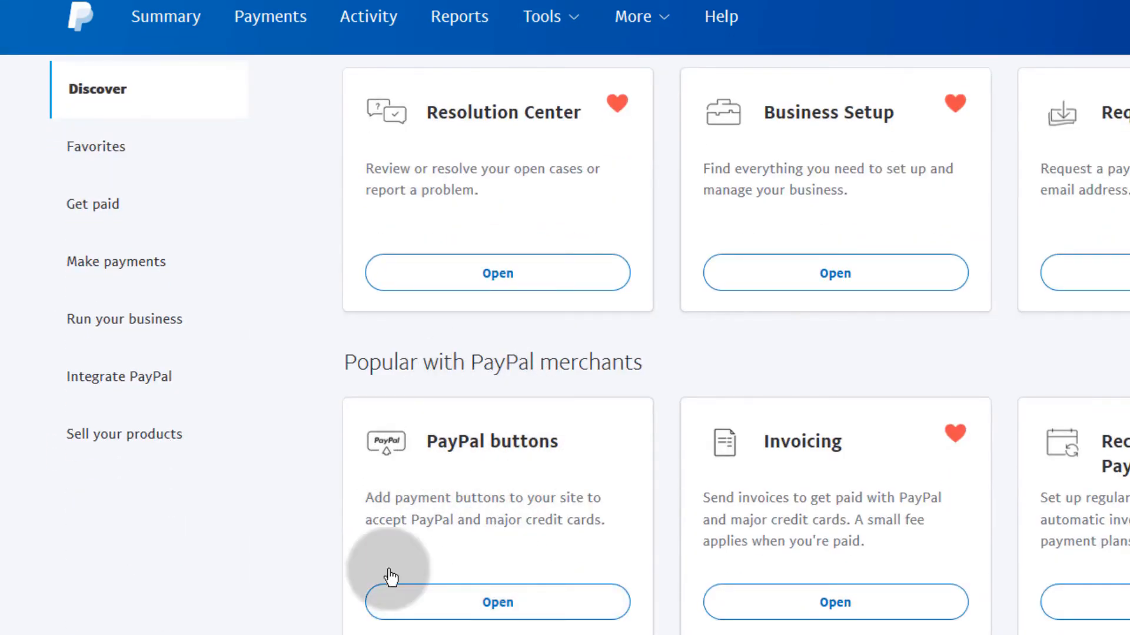
click(484, 604)
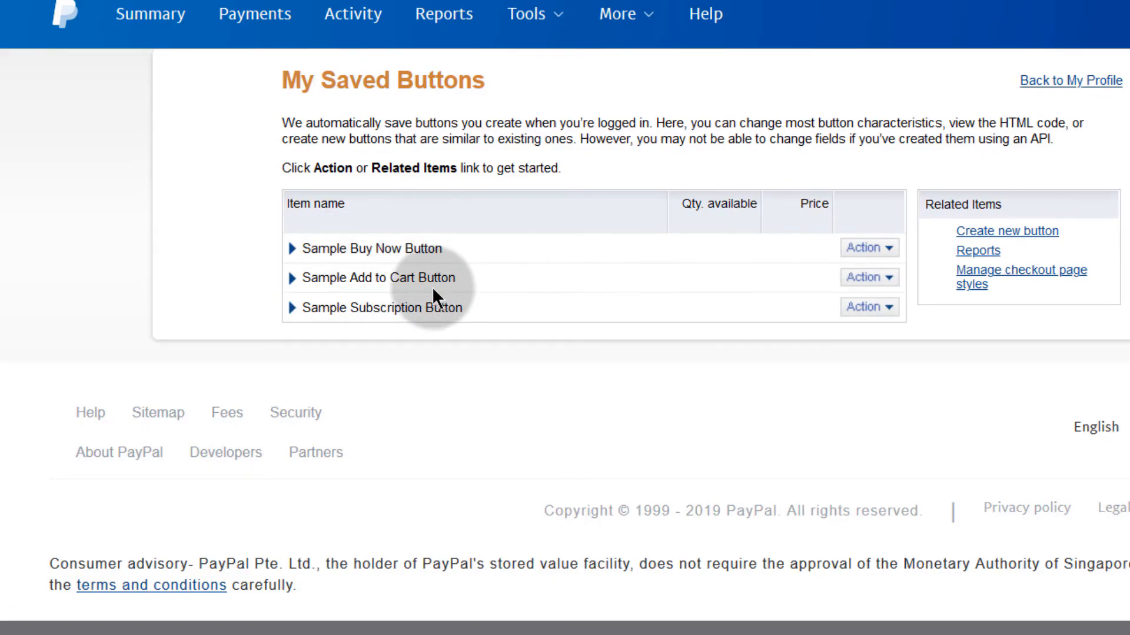
Step: View and select the Sample Buy Now Button's website HTML code
click(889, 248)
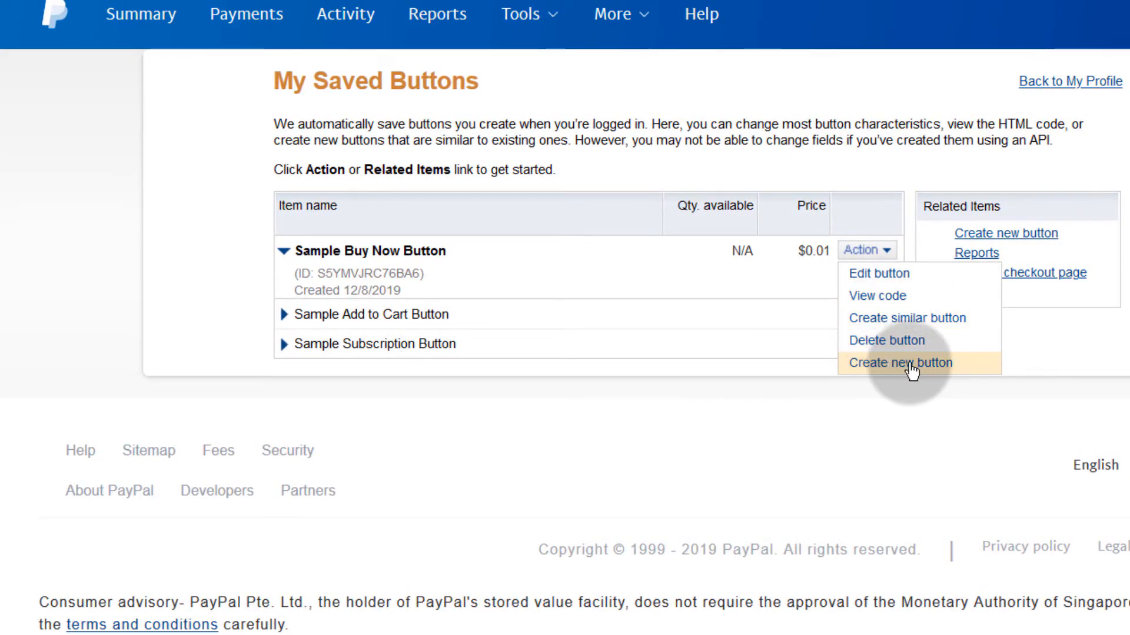
click(874, 298)
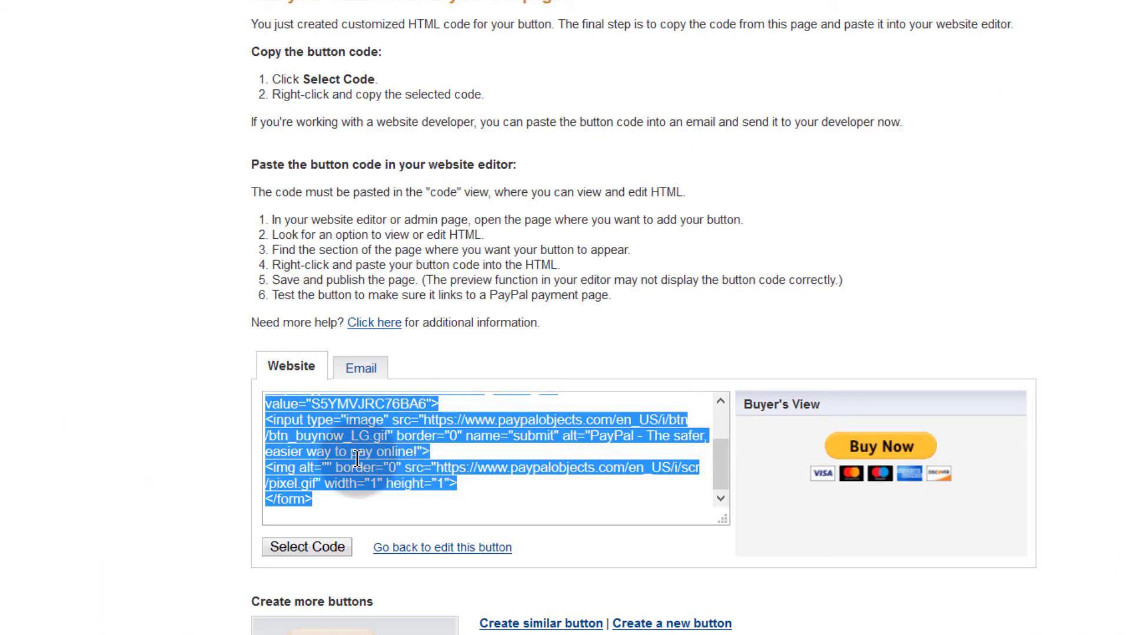
right_click(357, 458)
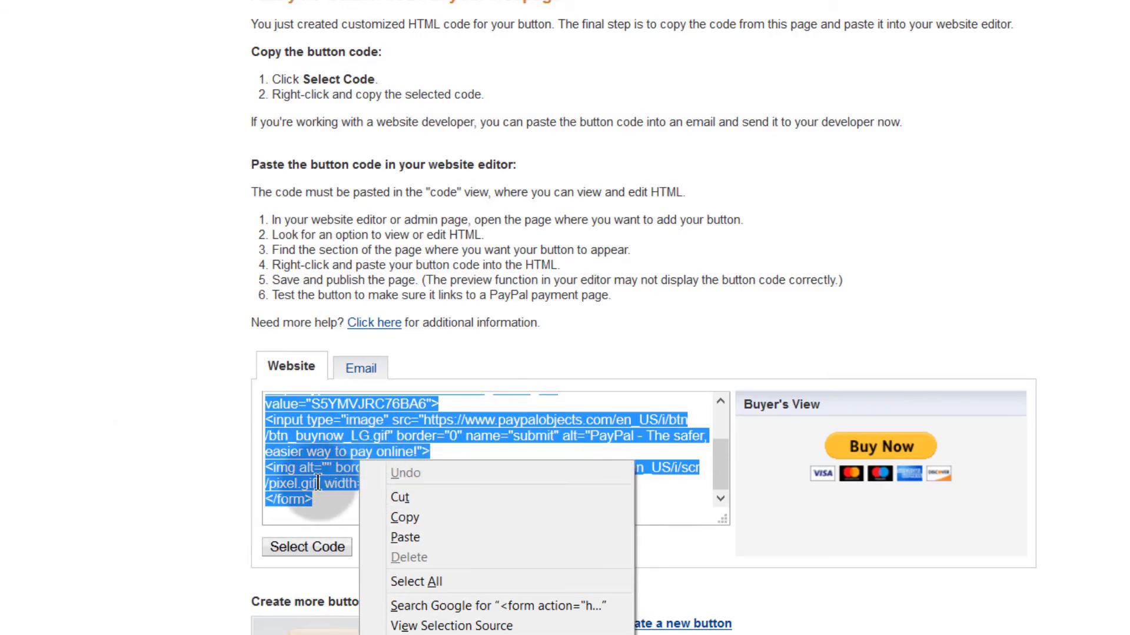
click(327, 456)
scroll(450, 454, down, 3)
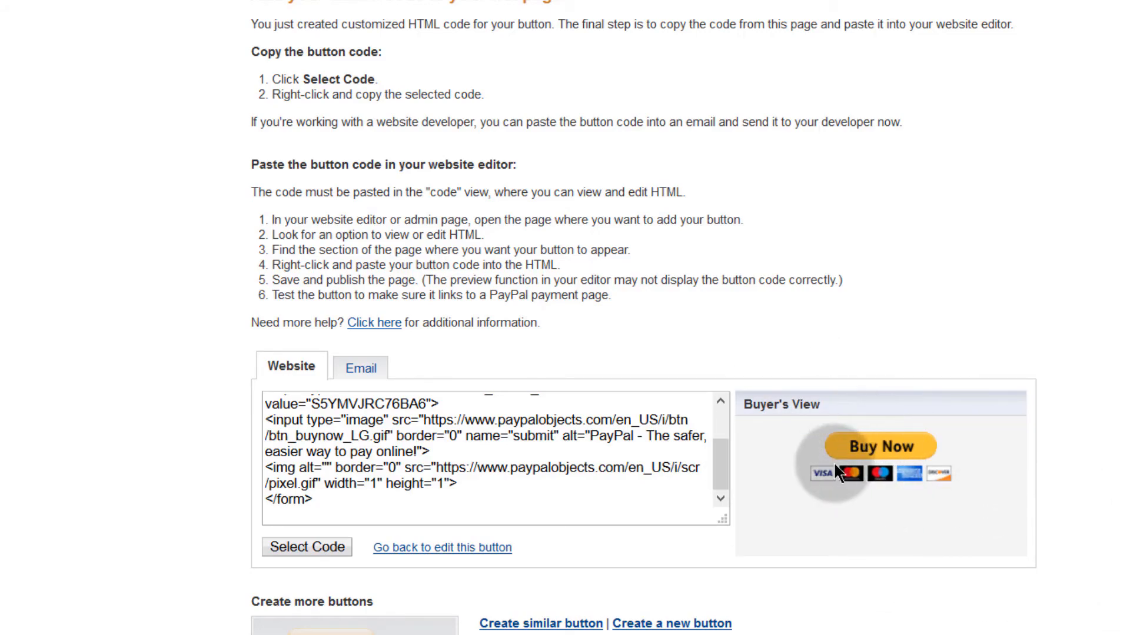
drag(330, 499, 250, 403)
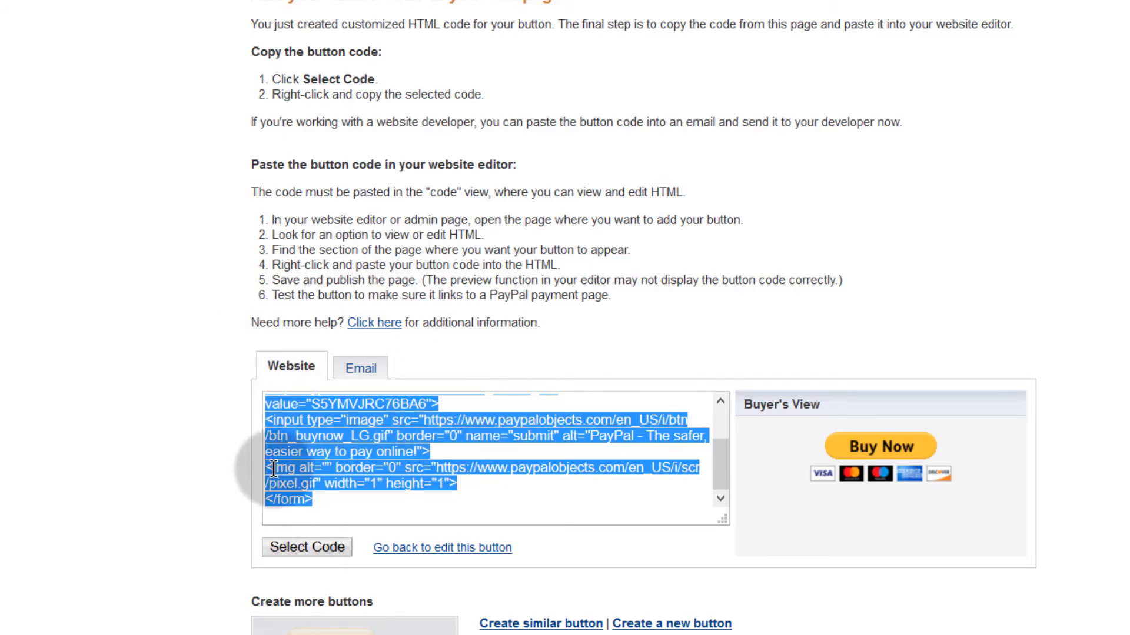
click(287, 366)
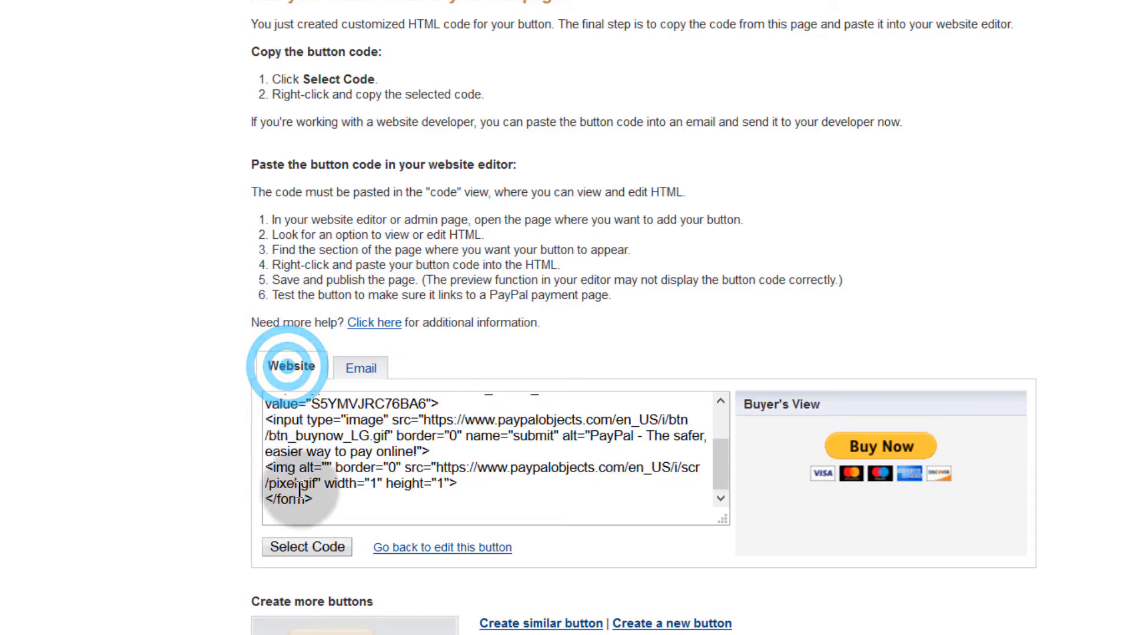
Step: Check the sample button's e-mail payment link, then start creating a new button
click(359, 369)
drag(272, 401, 806, 416)
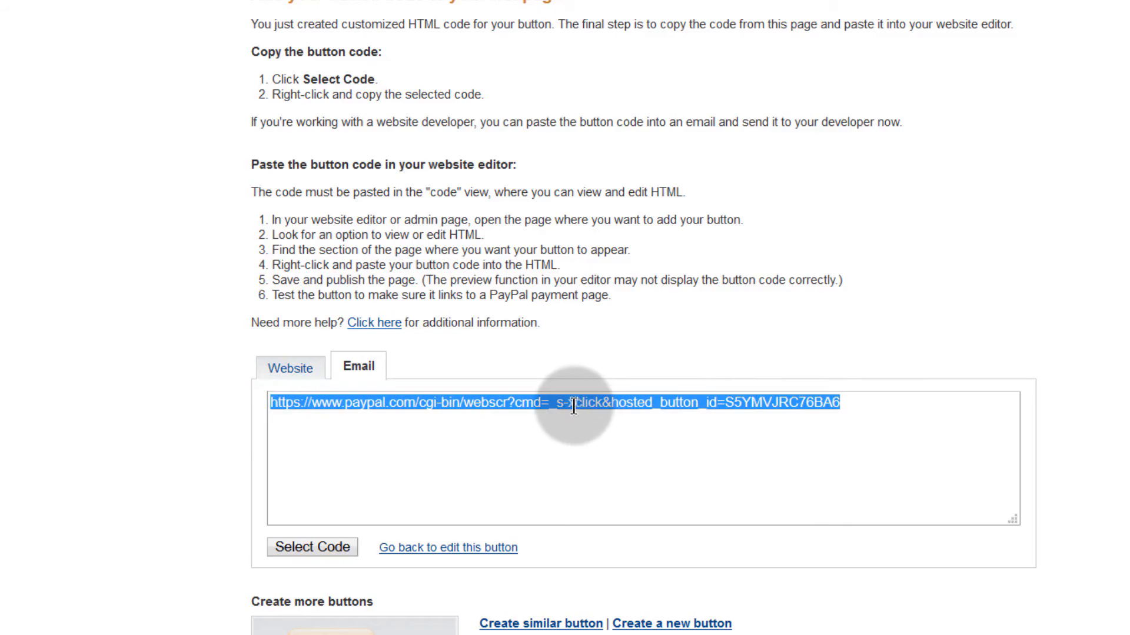
click(288, 367)
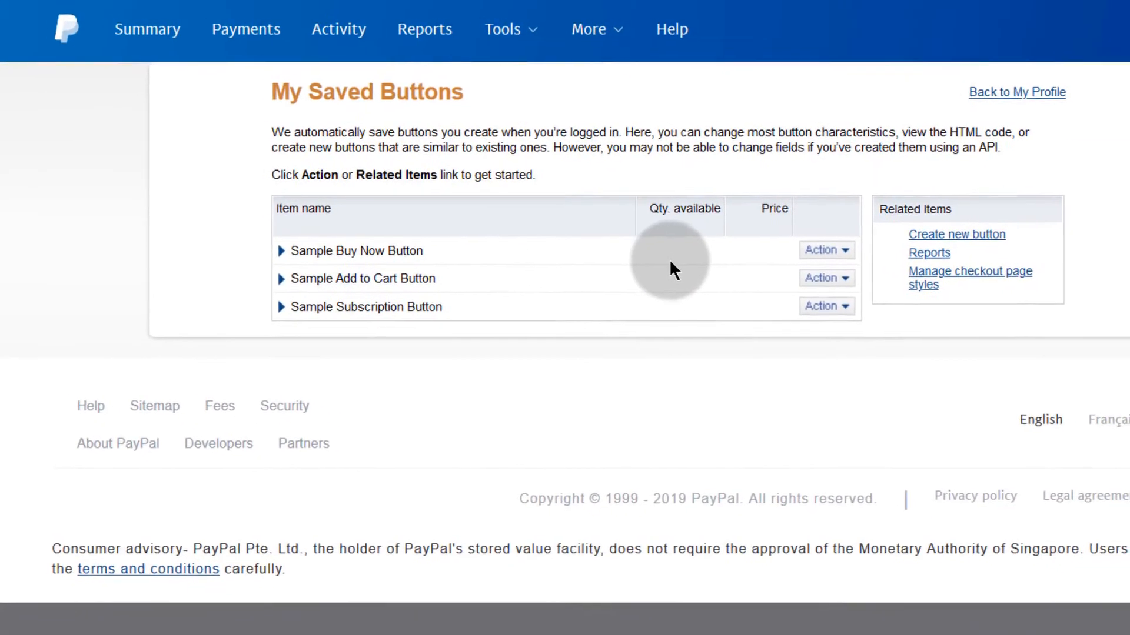
click(837, 250)
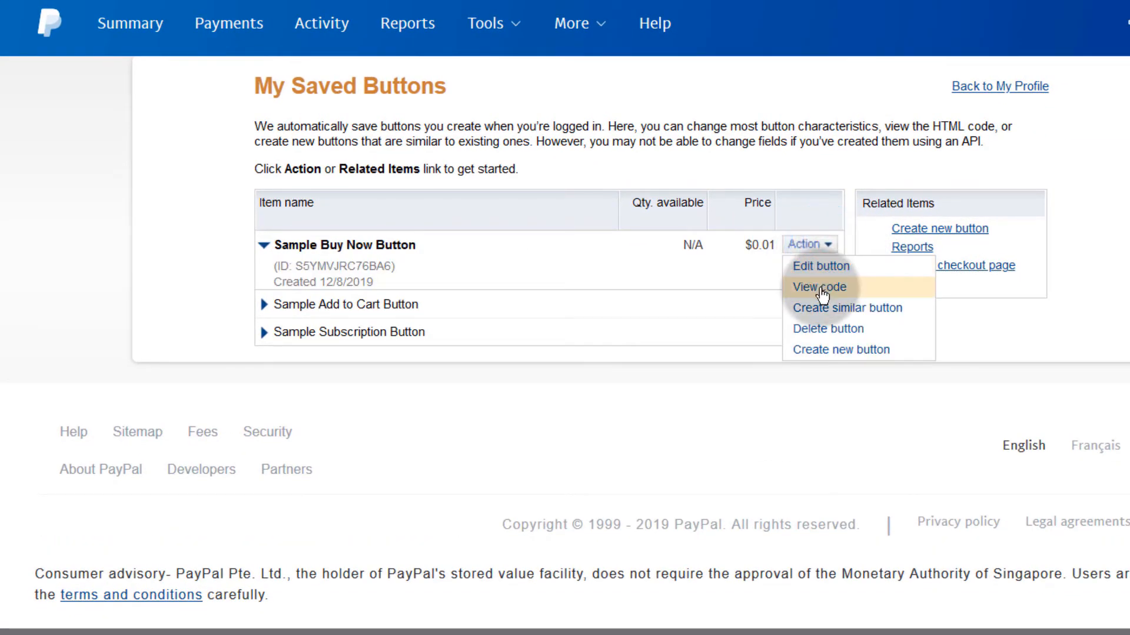
click(832, 356)
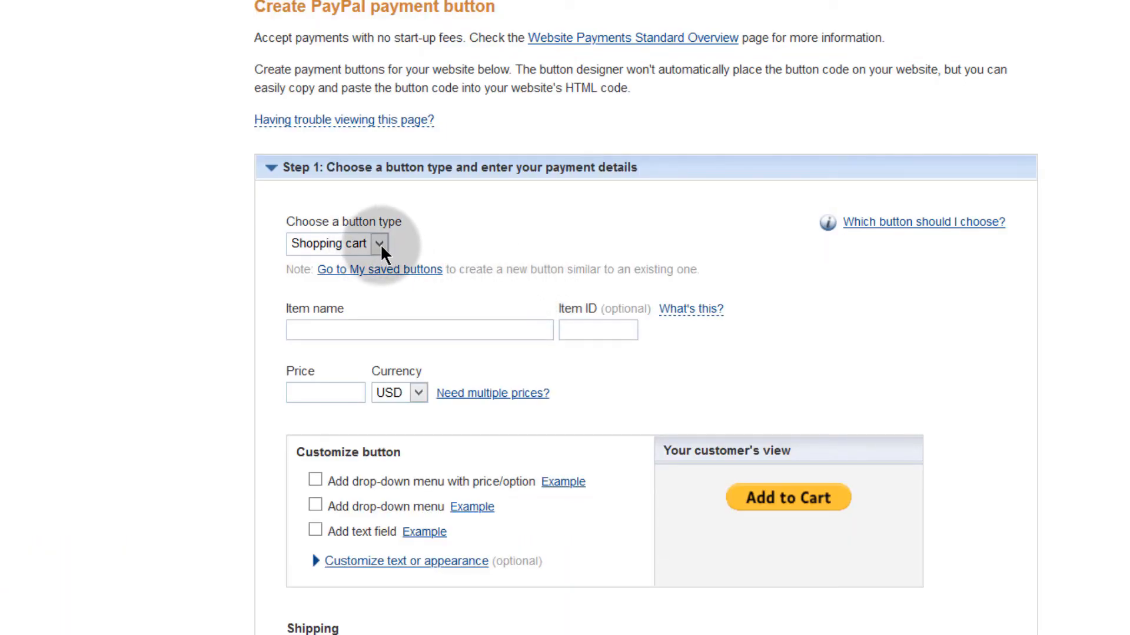
Step: Make it a Buy Now button with item name 'Audacity Tutorial' copied from the title
click(380, 244)
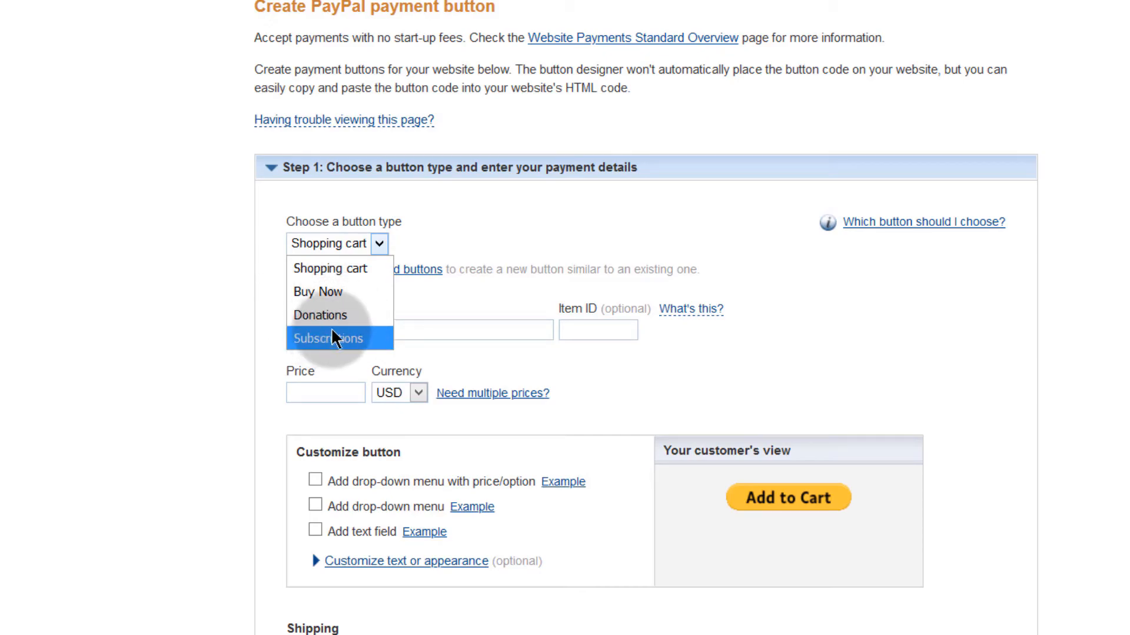
click(306, 294)
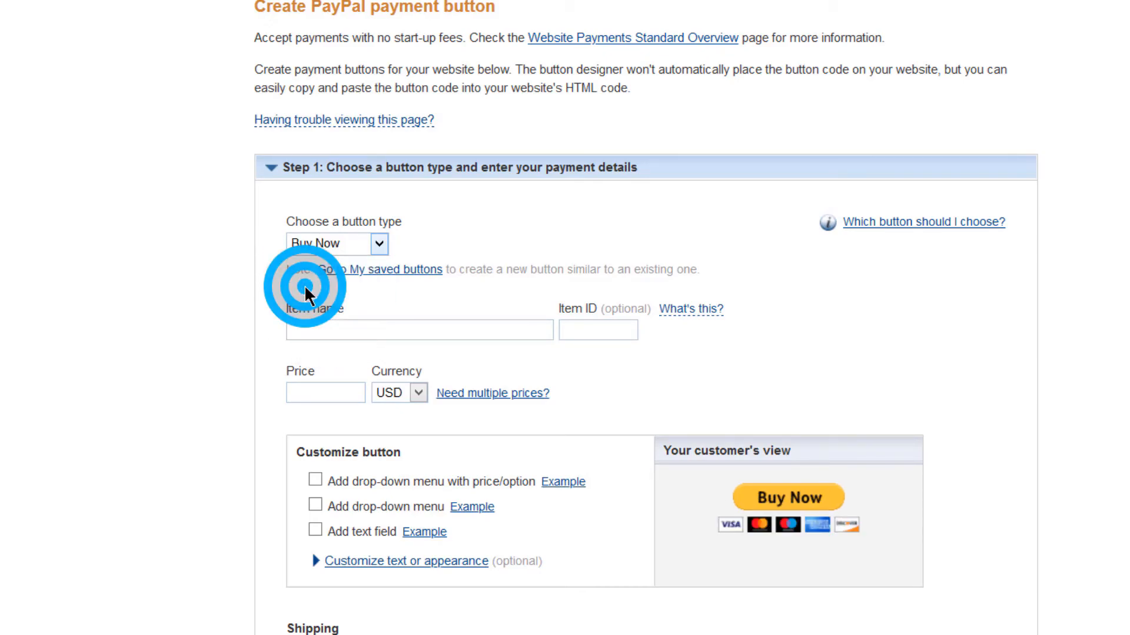
click(329, 327)
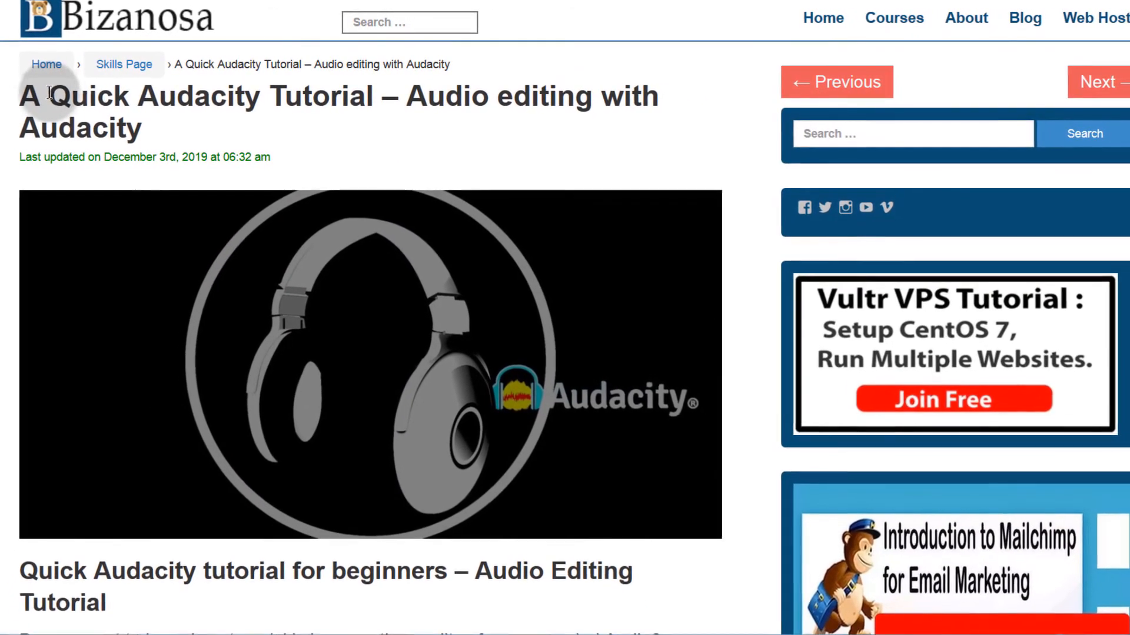
drag(132, 97, 374, 97)
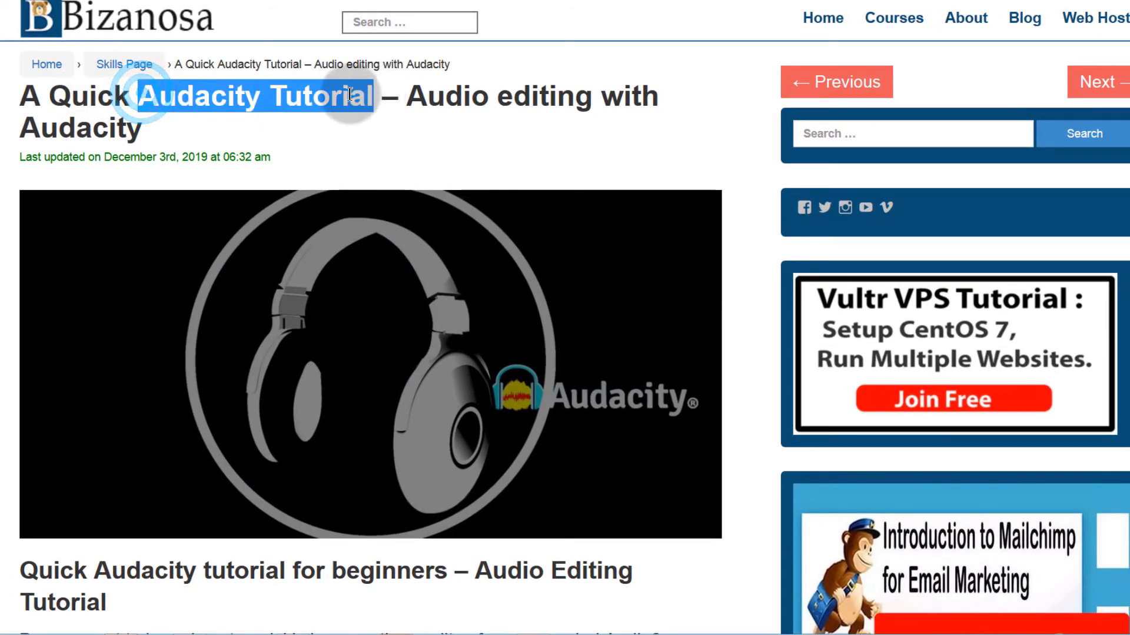
right_click(351, 97)
click(397, 108)
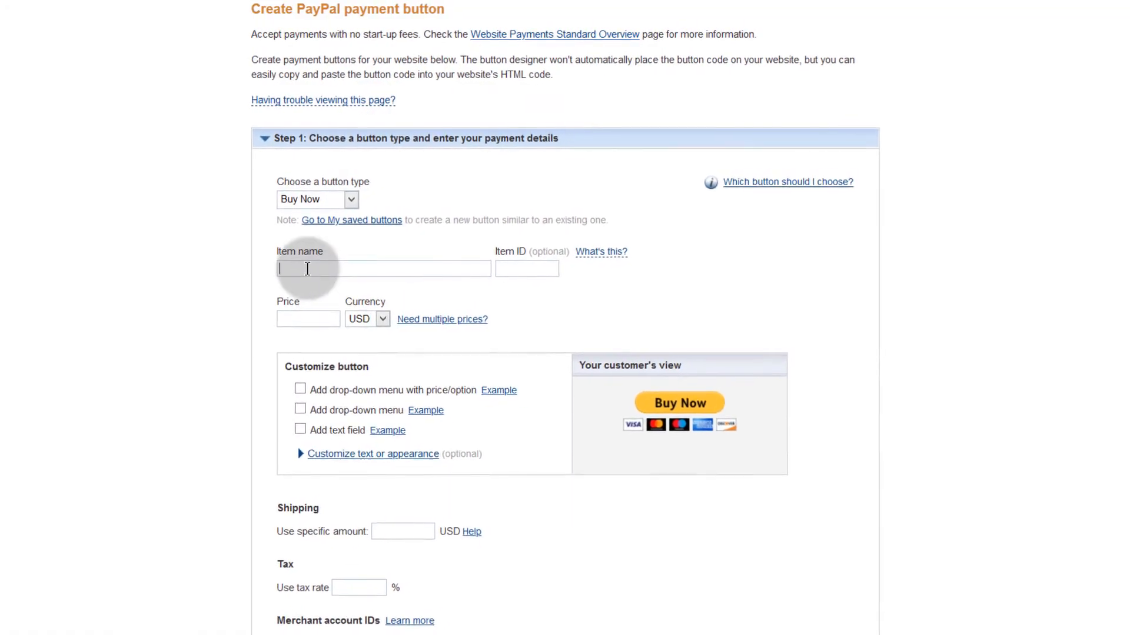
click(288, 273)
right_click(288, 274)
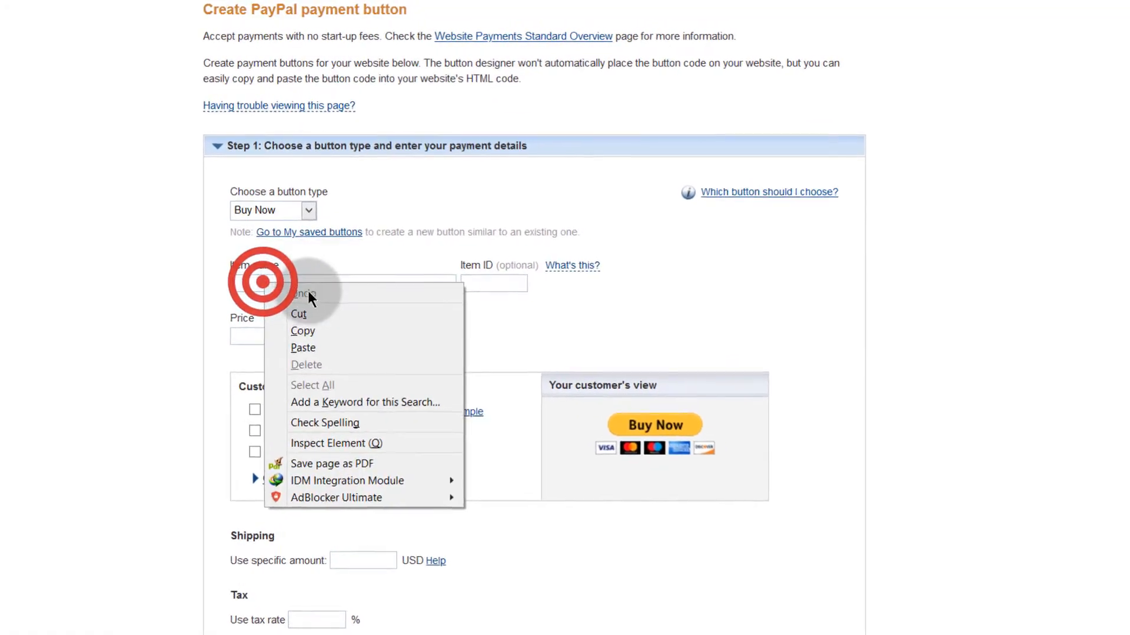
click(313, 327)
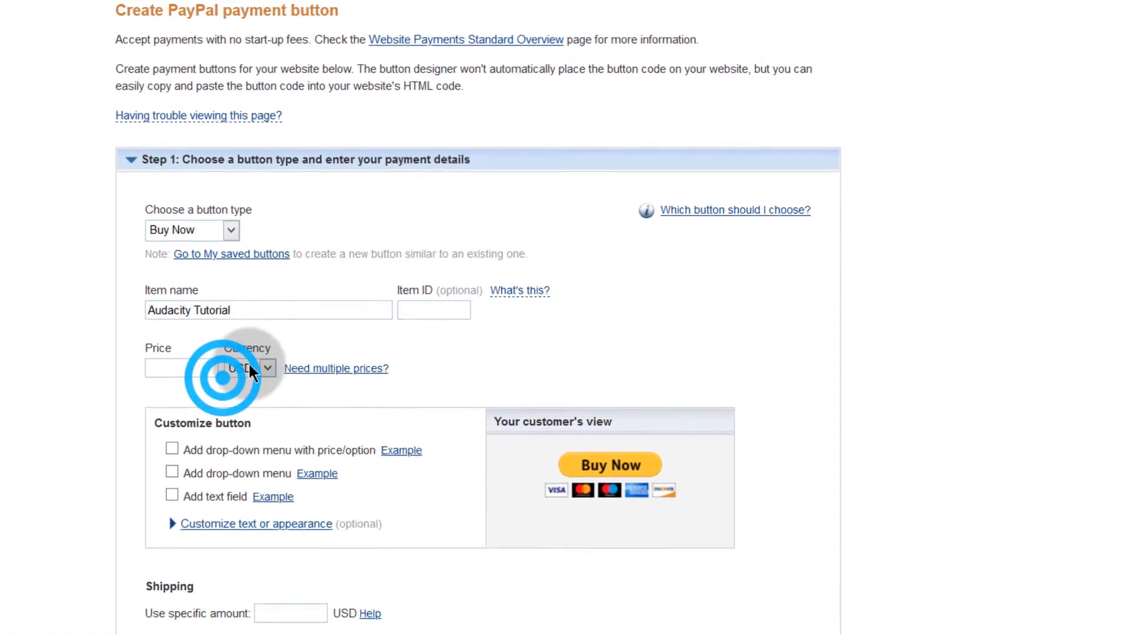
Step: Set item ID 'Audacity' and price 19 USD, then preview the dropdown-with-price example
click(422, 308)
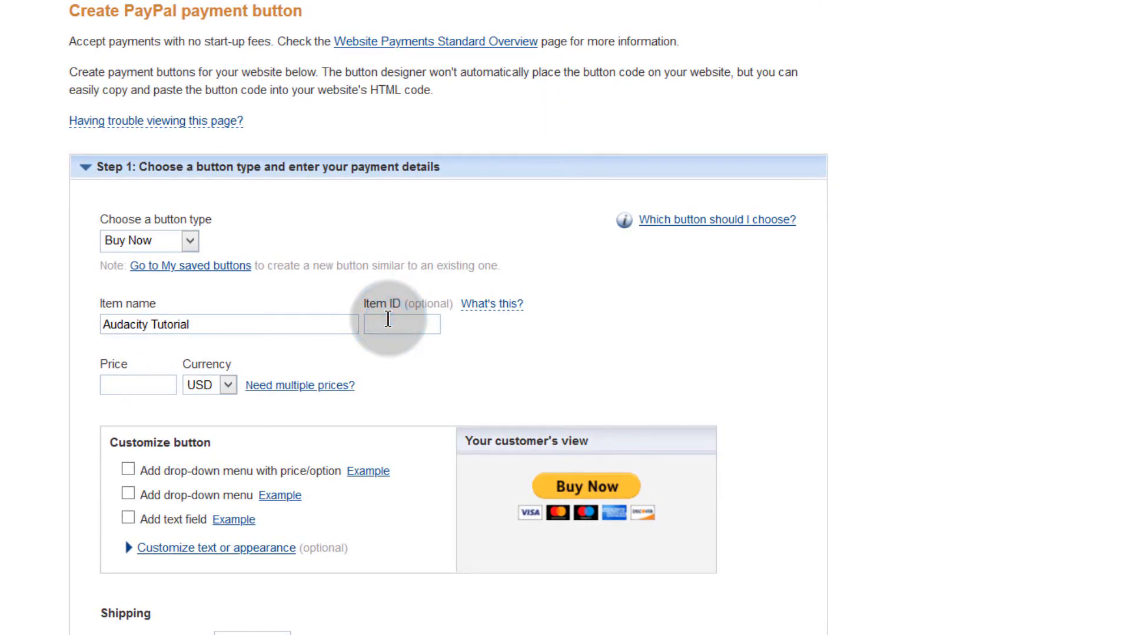
text(Audacity)
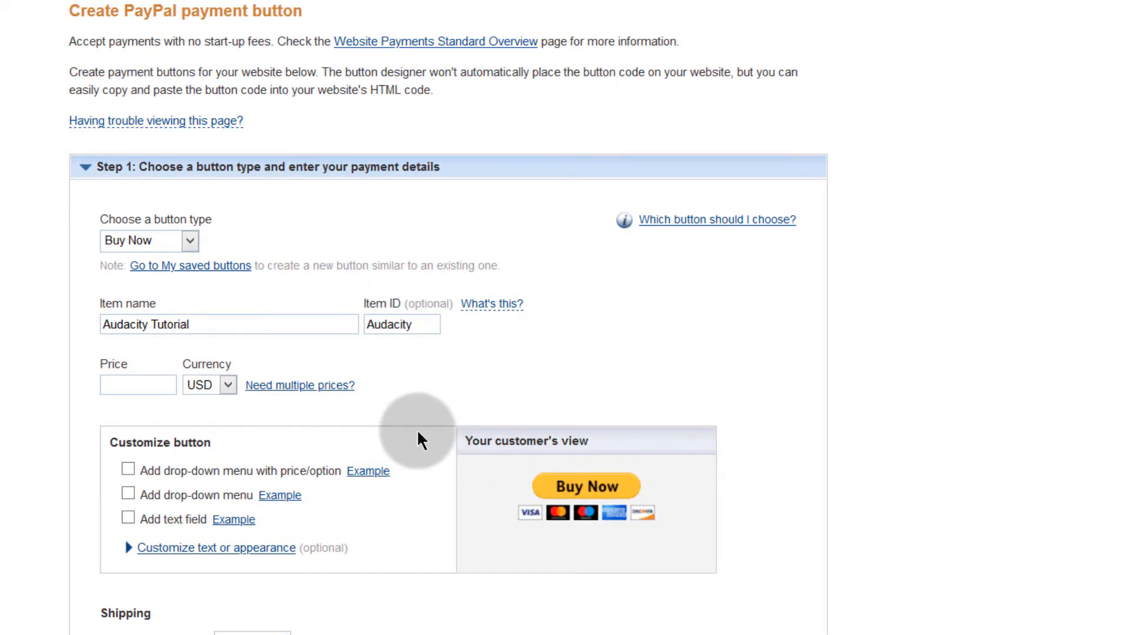
click(132, 386)
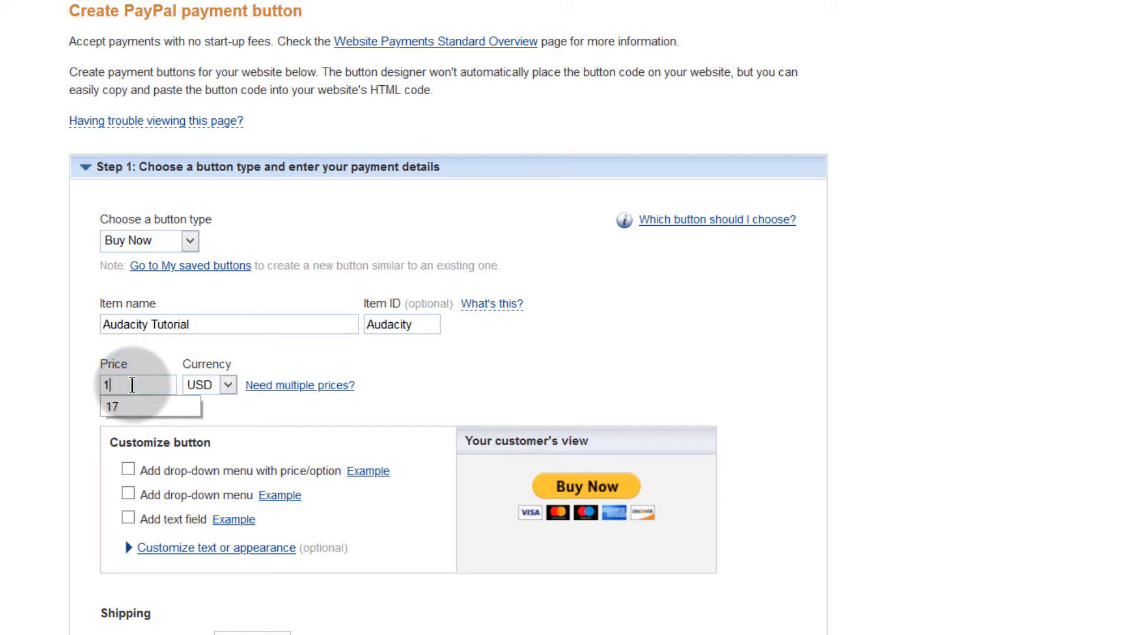
scroll(334, 378, down, 3)
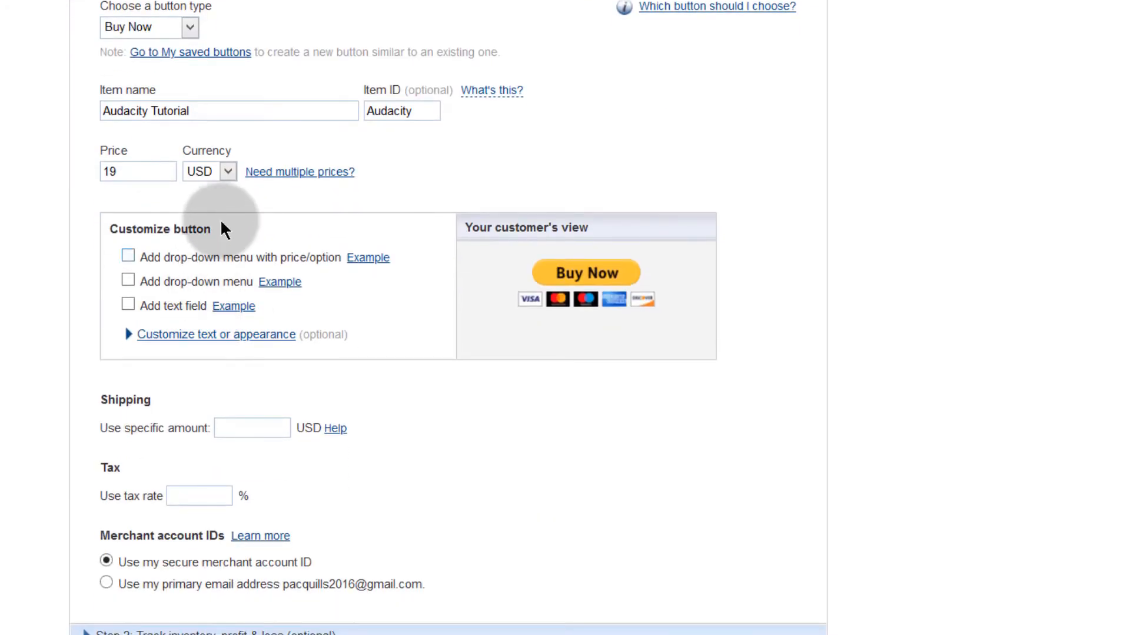
click(228, 171)
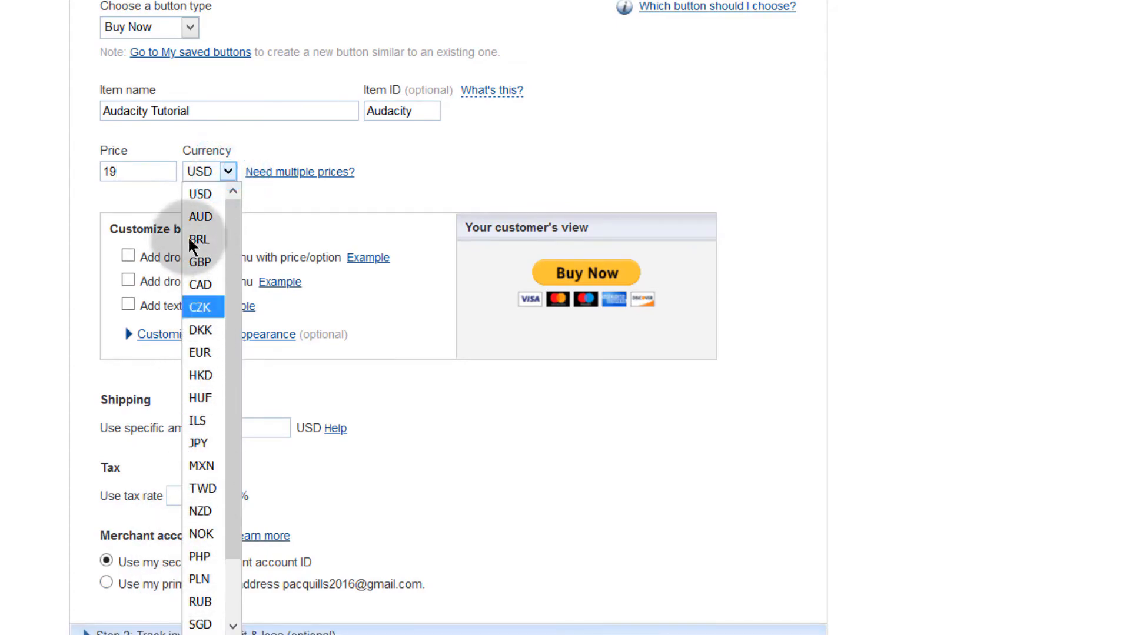
click(200, 185)
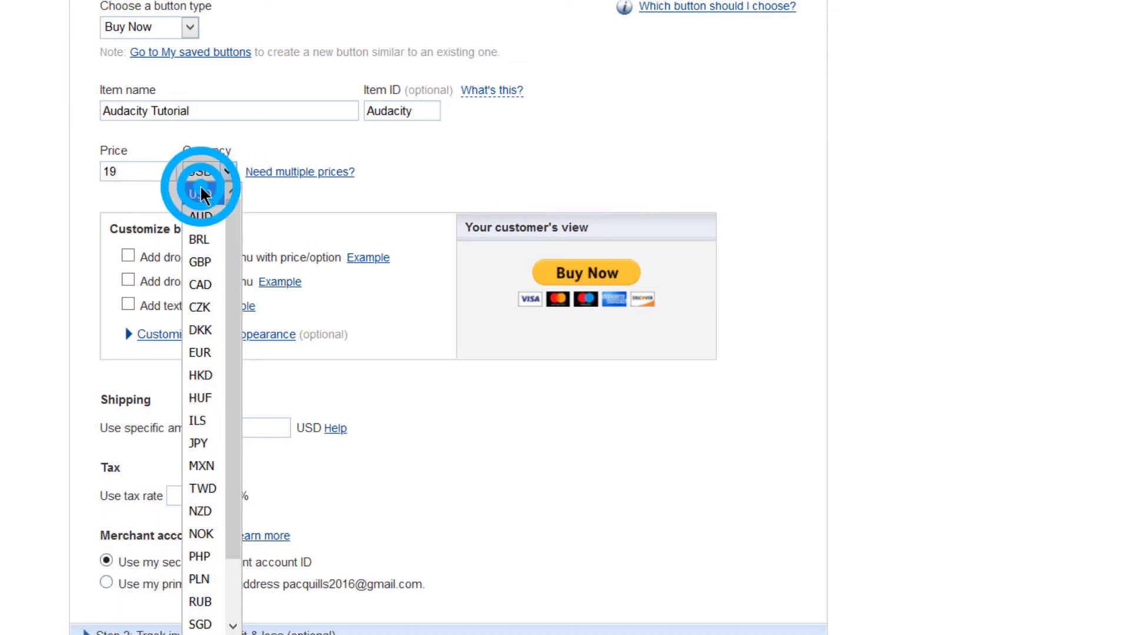
click(147, 193)
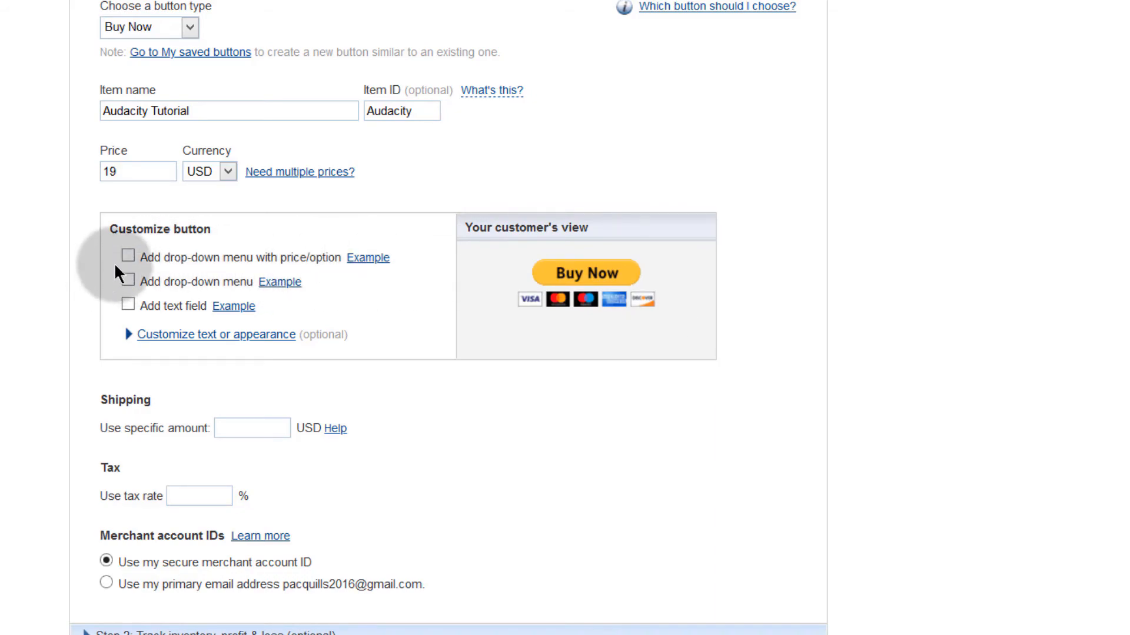
click(360, 263)
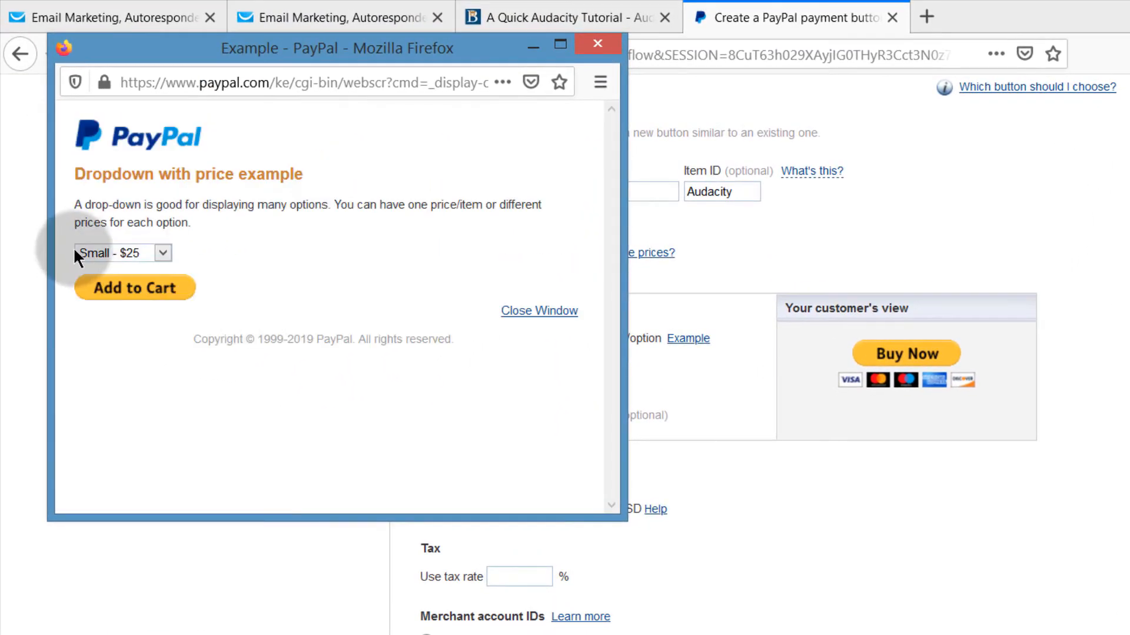
Step: Review the drop-down without price and text field examples, closing each popup afterwards
click(540, 312)
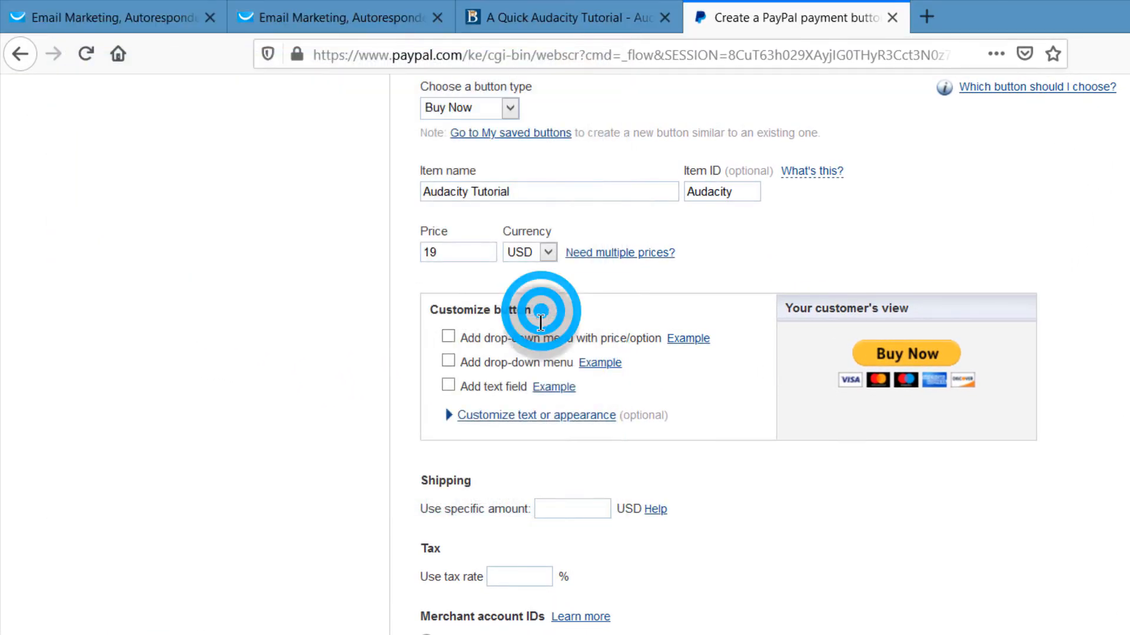
click(597, 365)
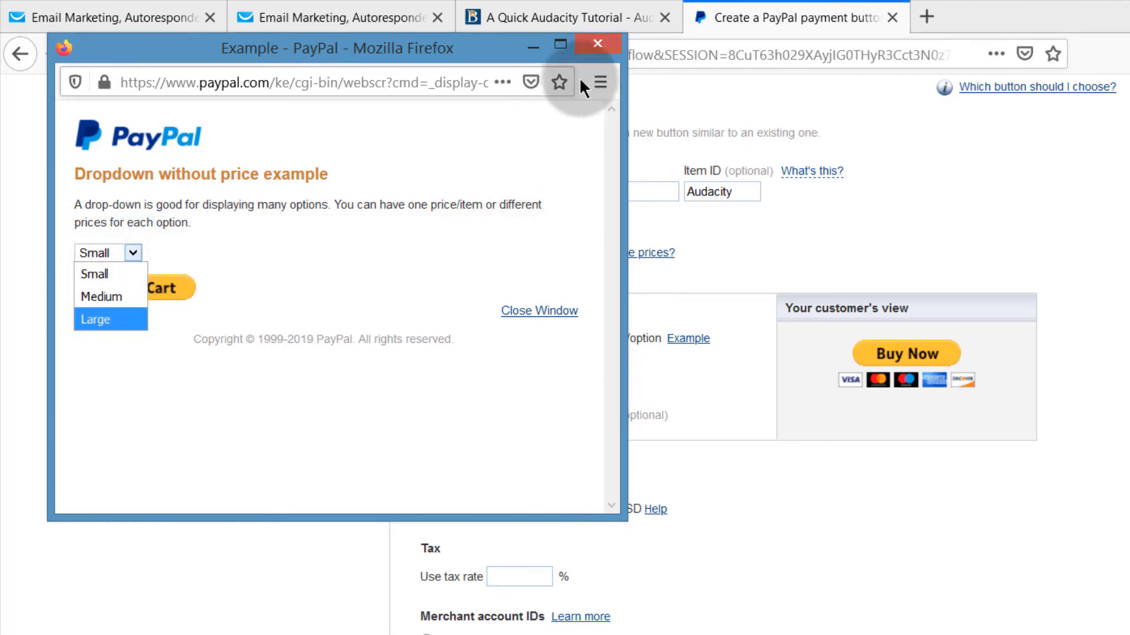
click(596, 43)
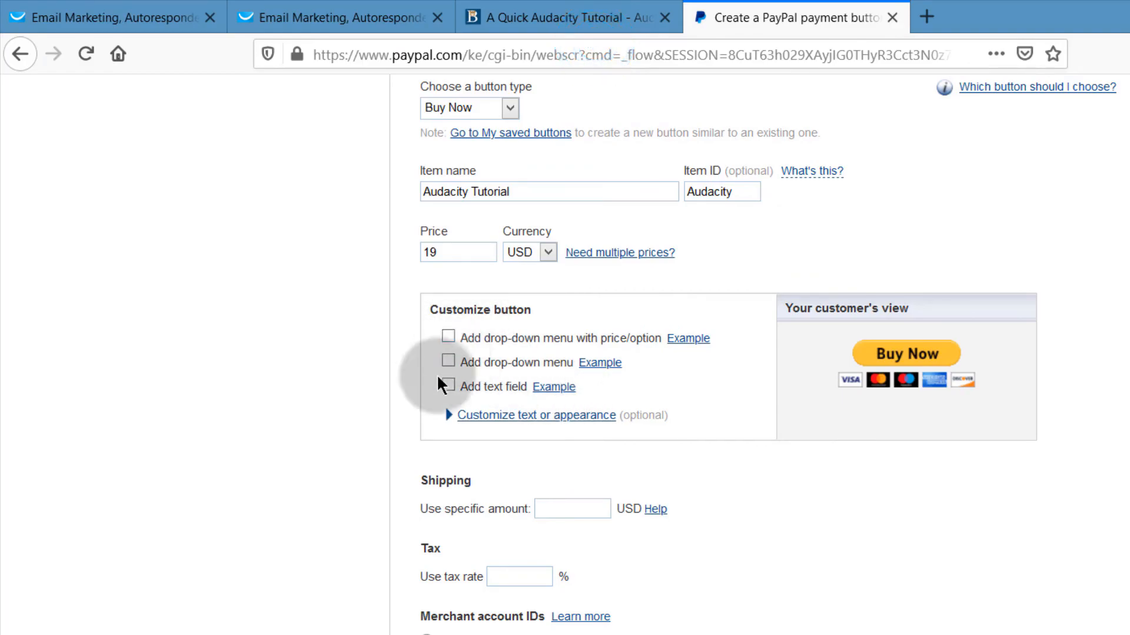
click(553, 387)
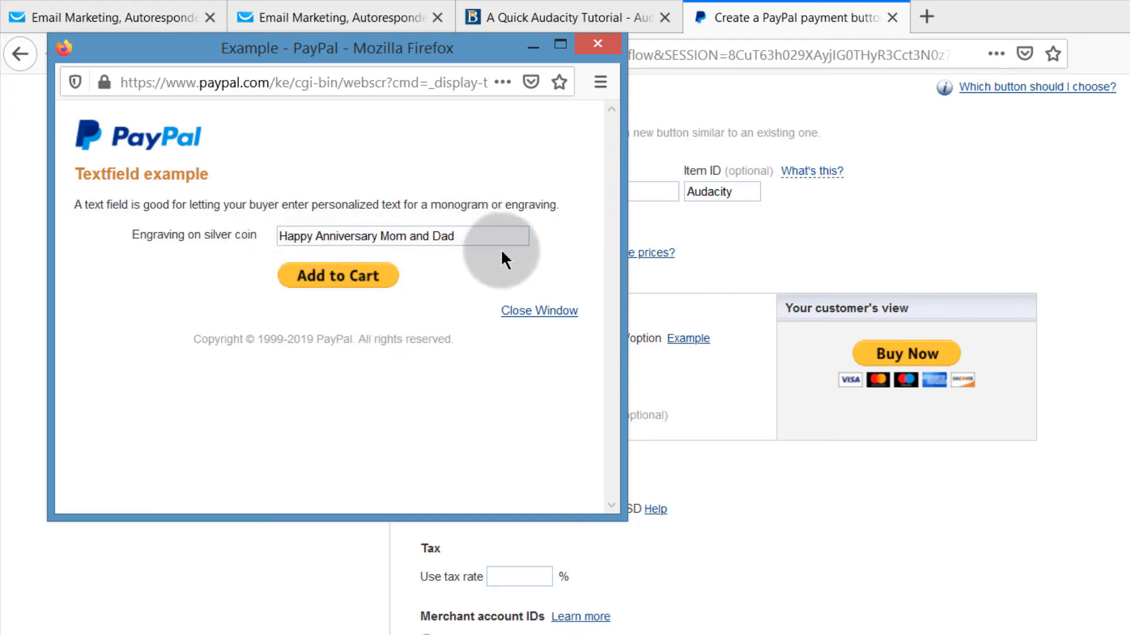
drag(495, 235, 288, 229)
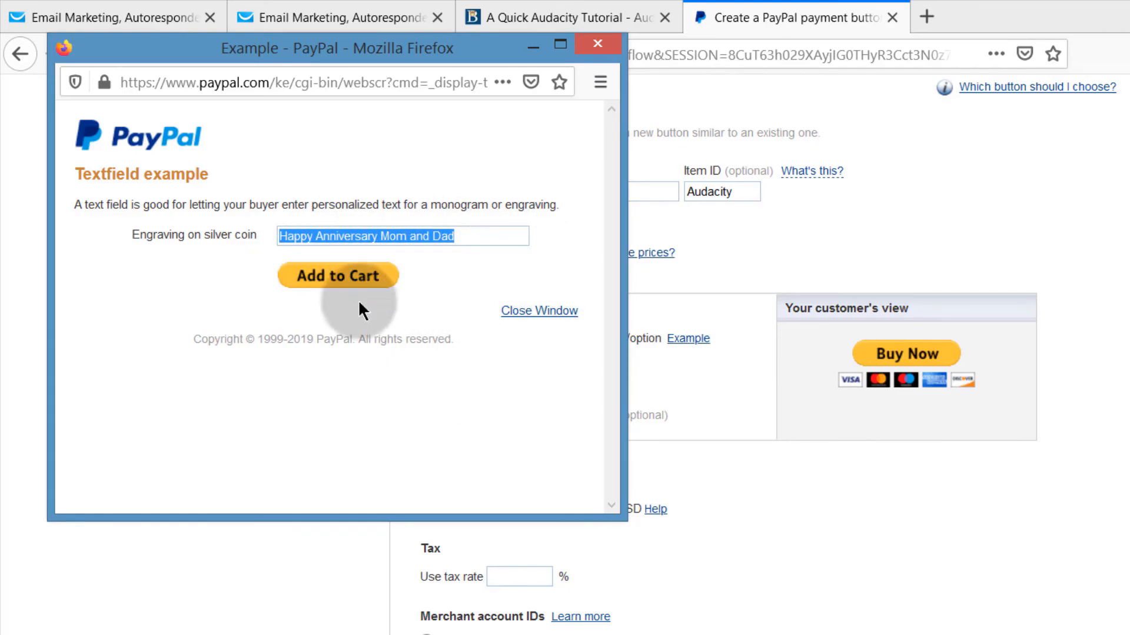
click(608, 51)
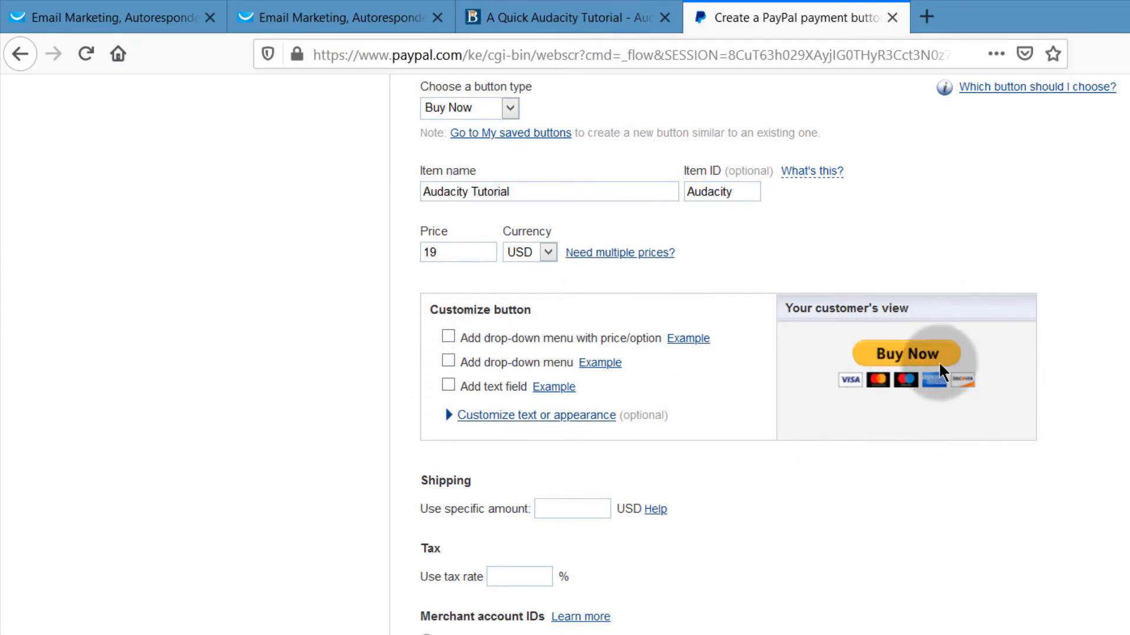
Step: Try a smaller button, then keep the full-size button with credit card logos
scroll(895, 393, down, 3)
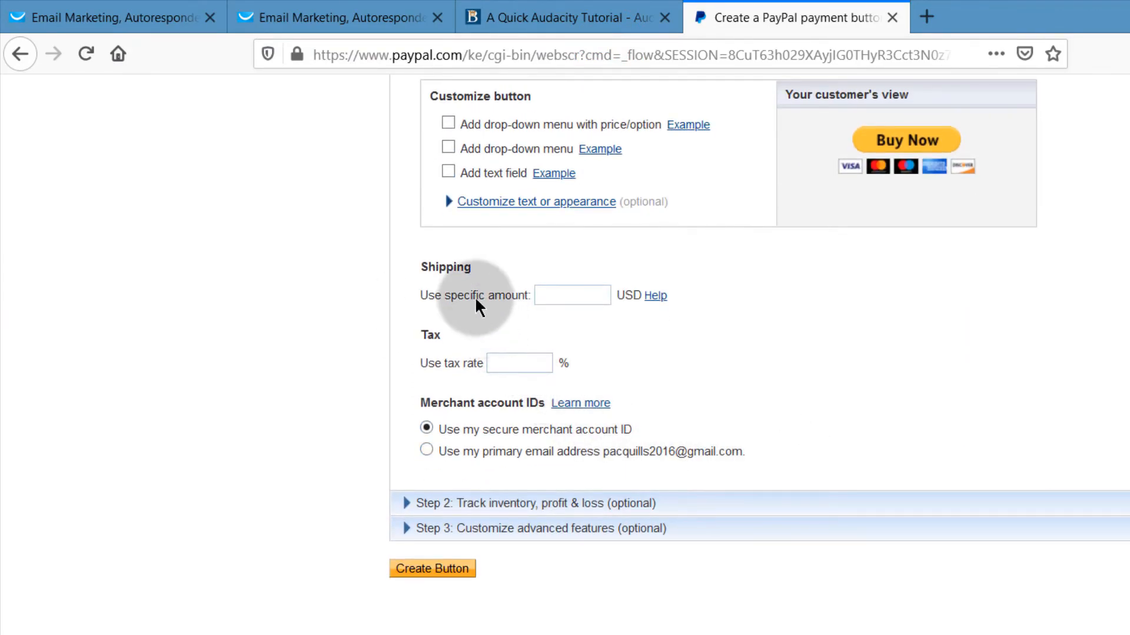
click(548, 293)
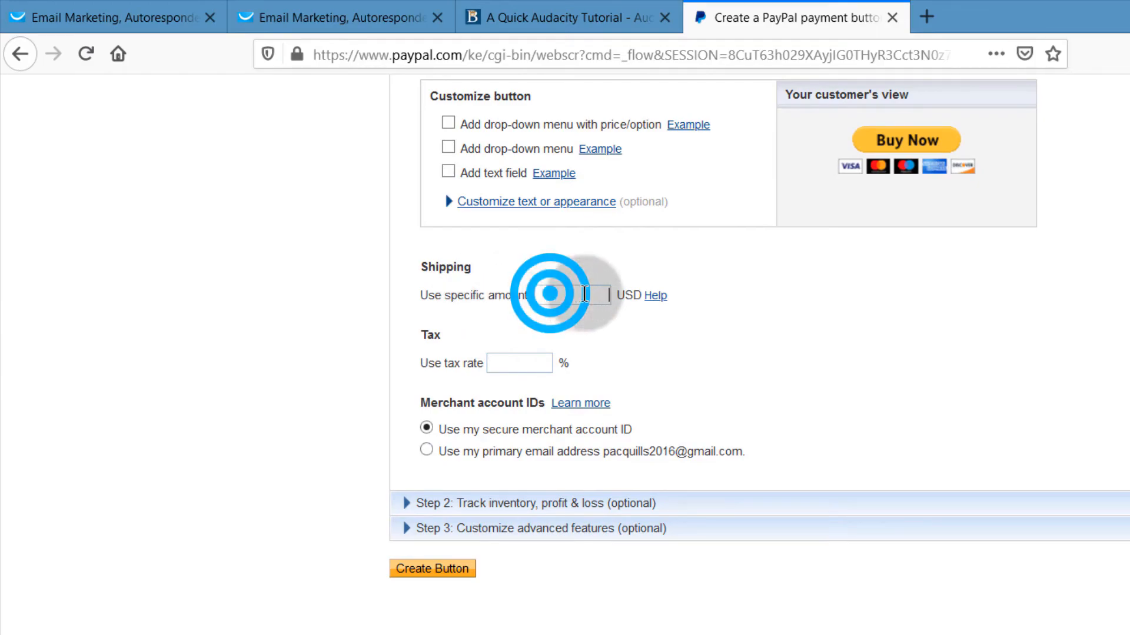
click(520, 361)
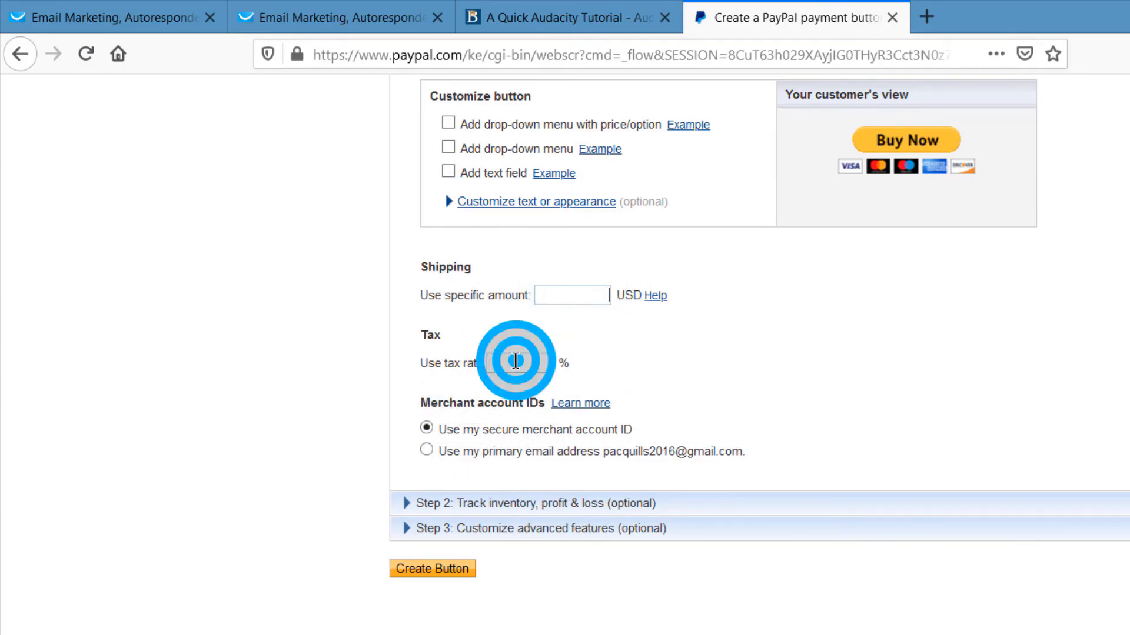
scroll(555, 393, up, 6)
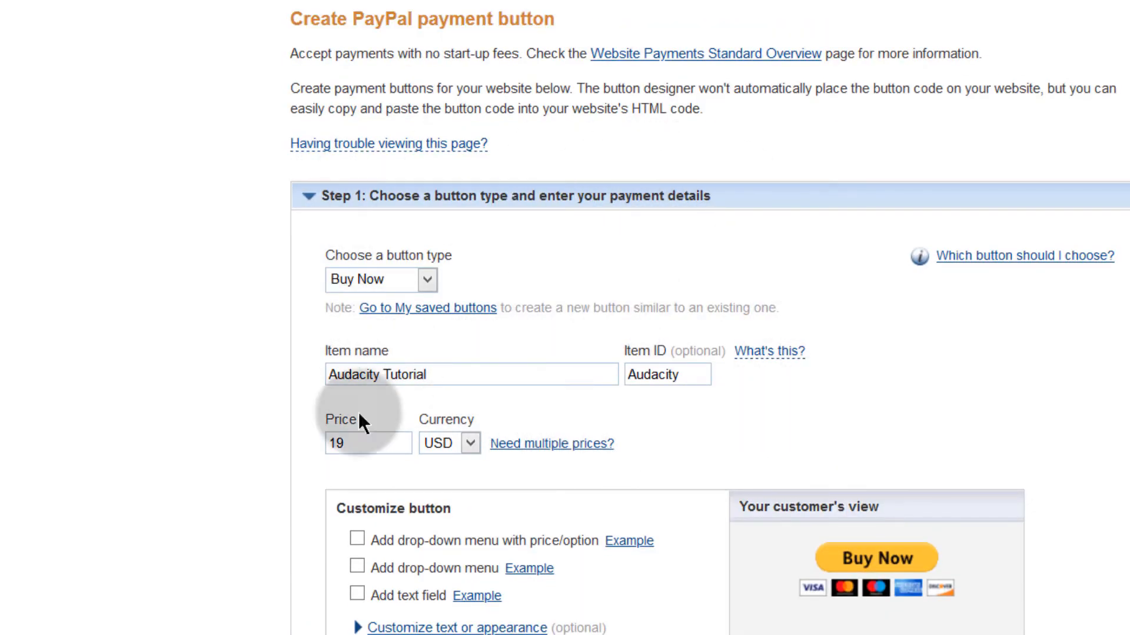
scroll(598, 629, down, 3)
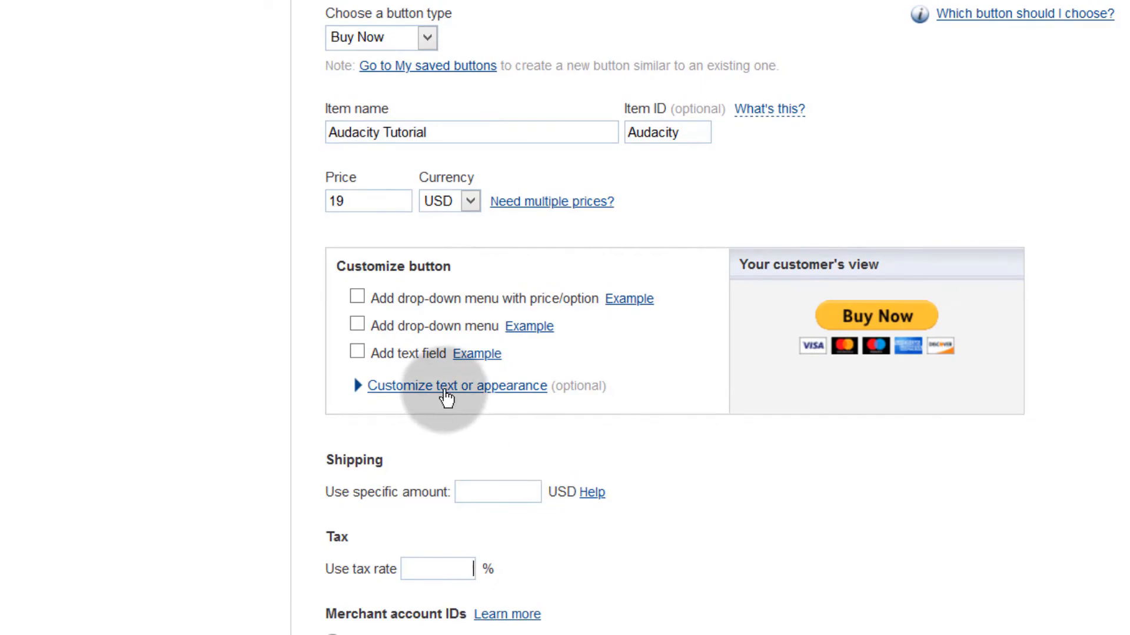
click(355, 386)
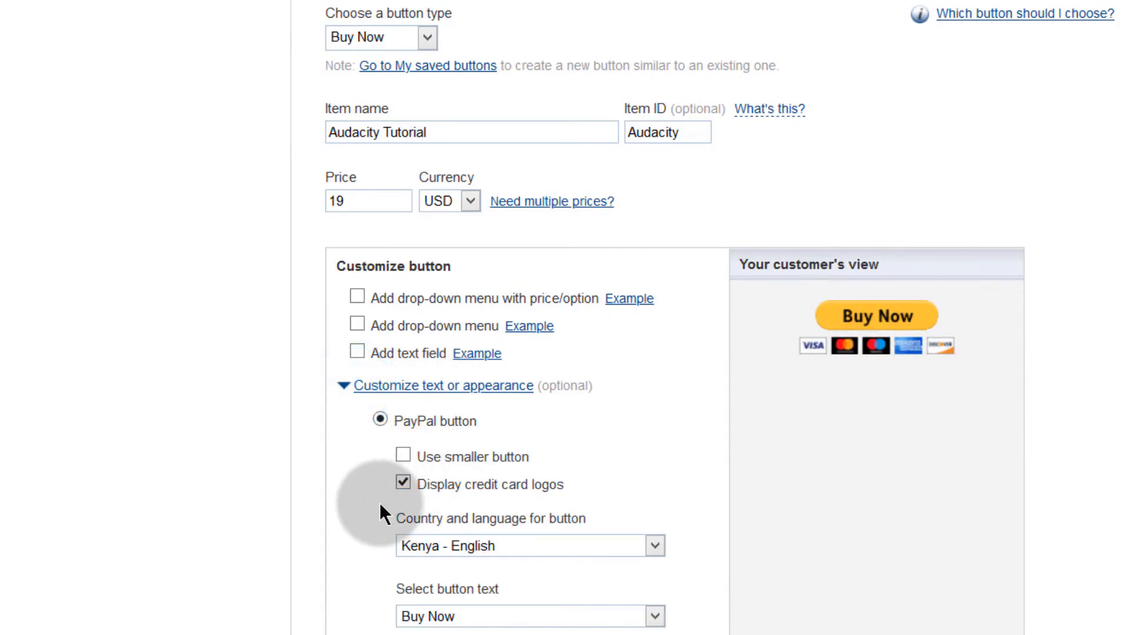
click(404, 456)
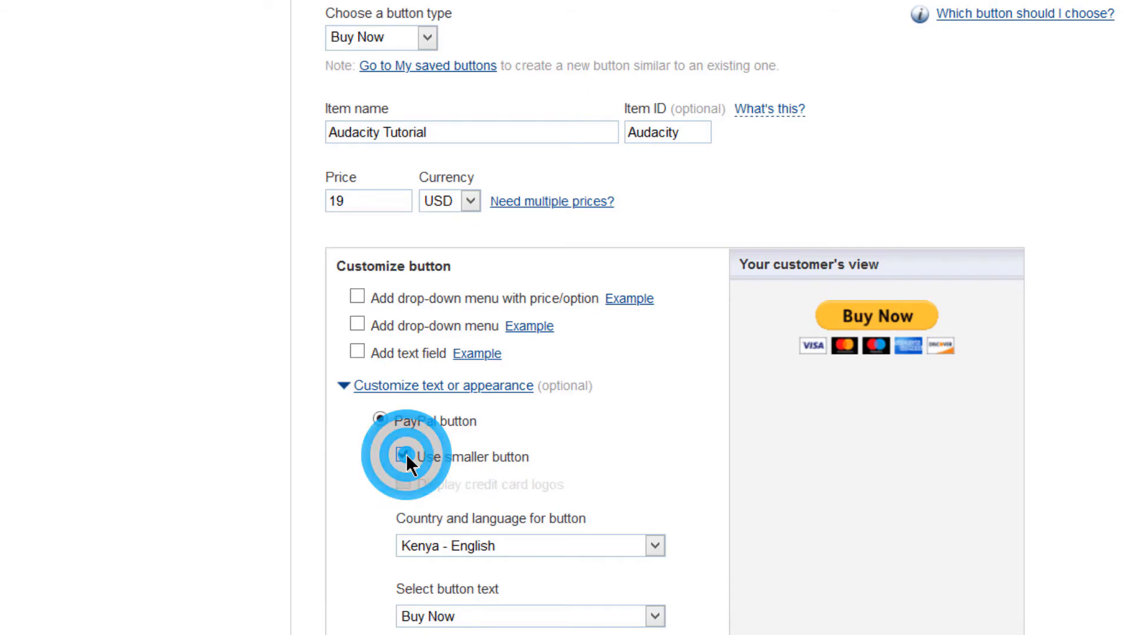
click(333, 482)
click(398, 454)
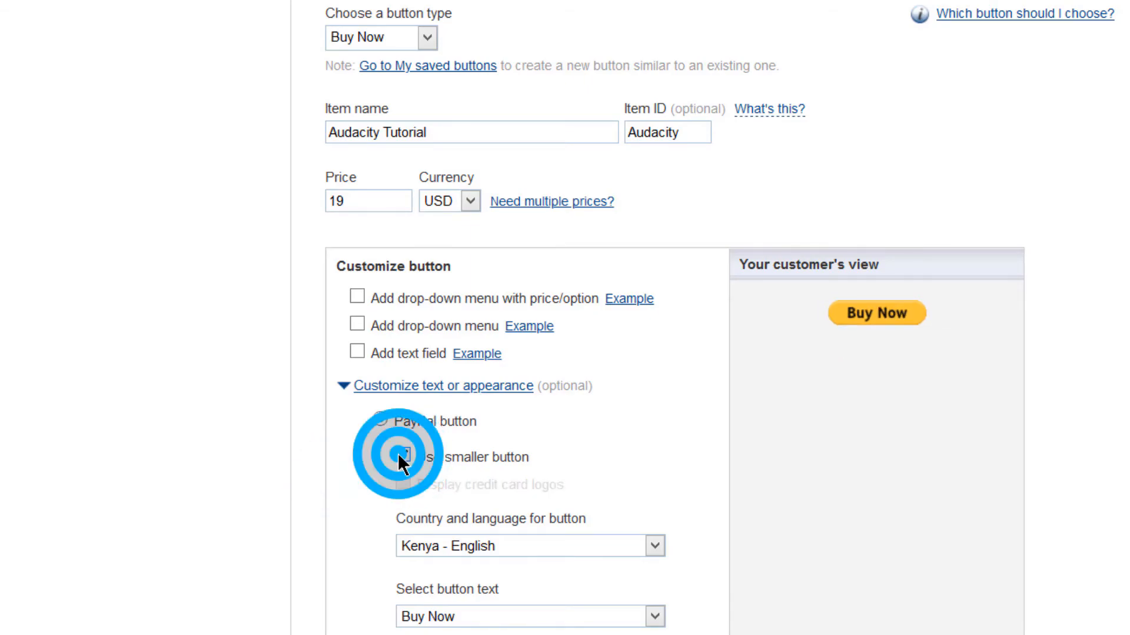
click(402, 481)
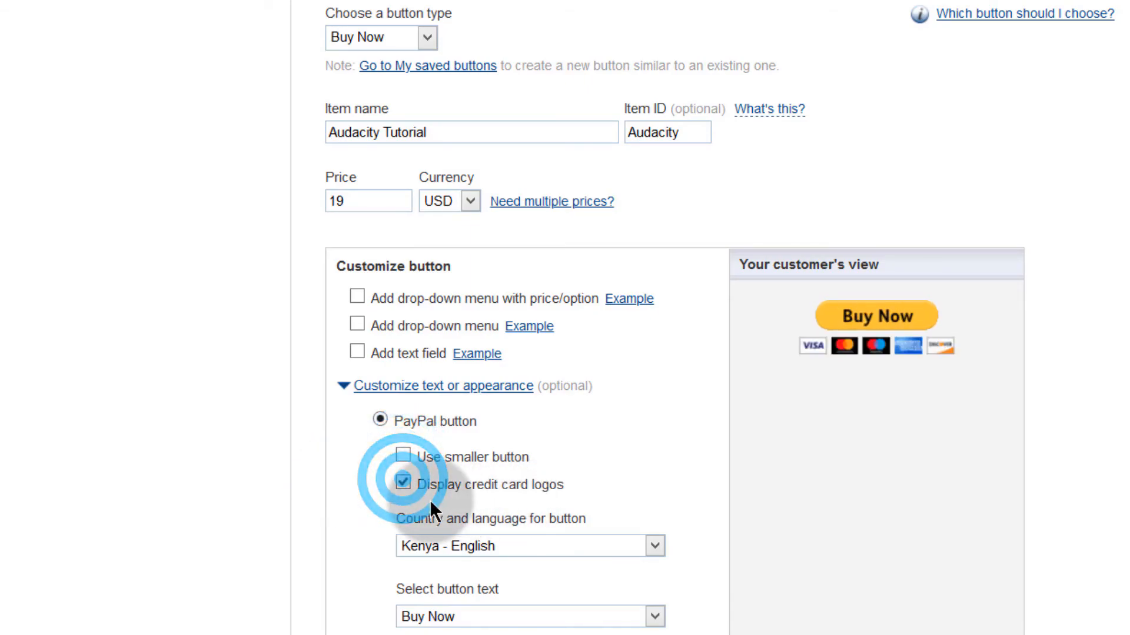
scroll(388, 582, down, 4)
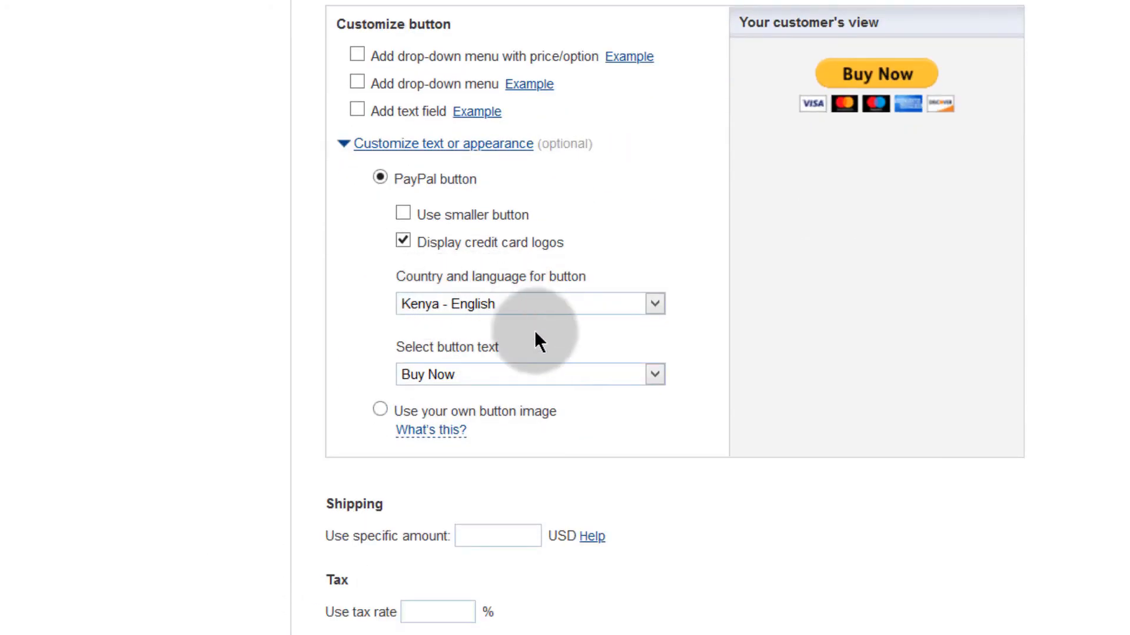
Step: Preview the Pay Now wording, then set the button text back to Buy Now
click(491, 374)
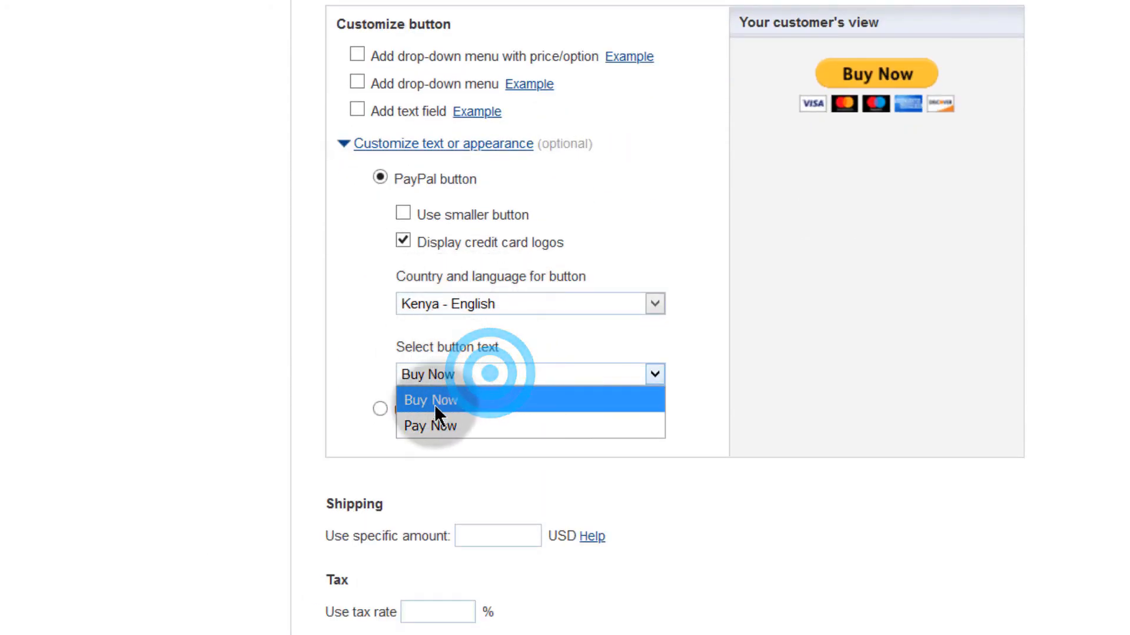
click(435, 421)
click(486, 374)
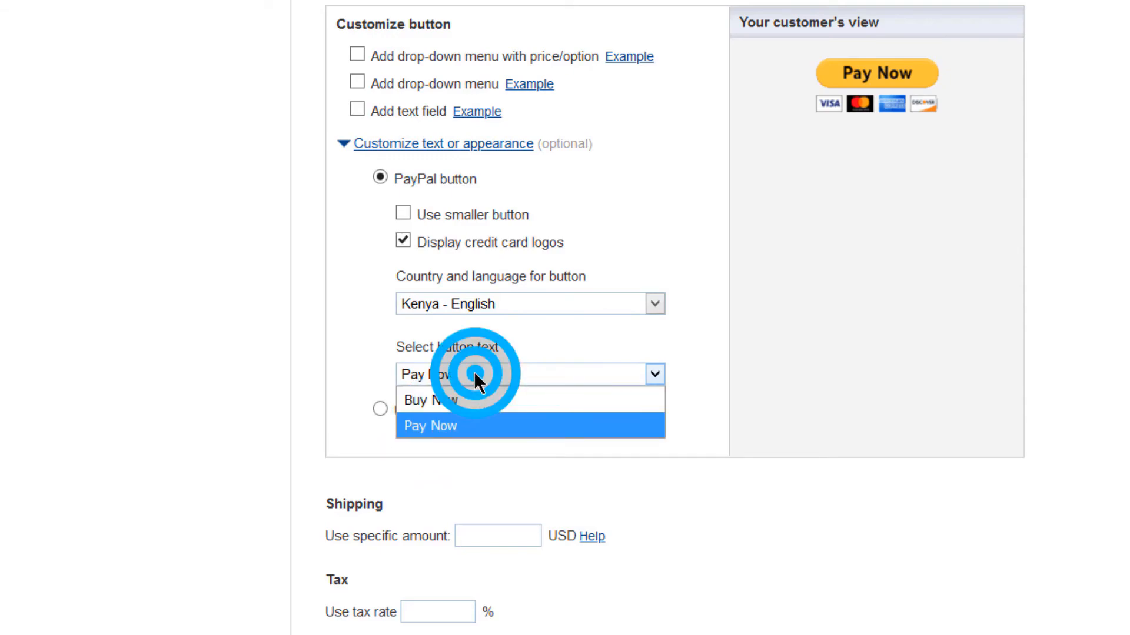
click(432, 398)
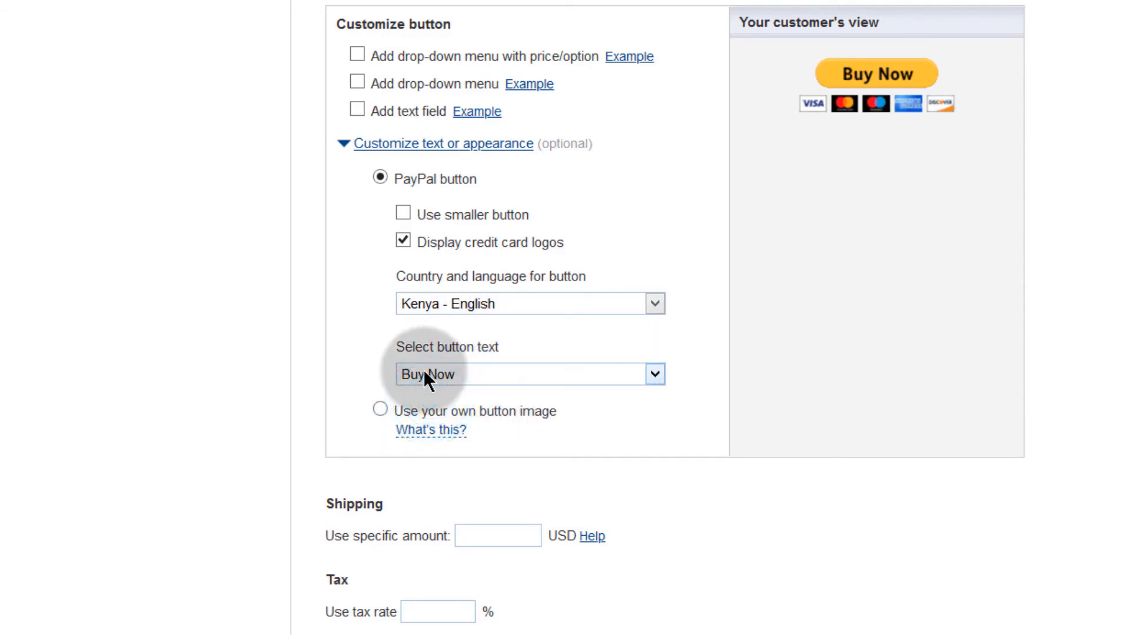
click(378, 410)
drag(447, 255, 391, 253)
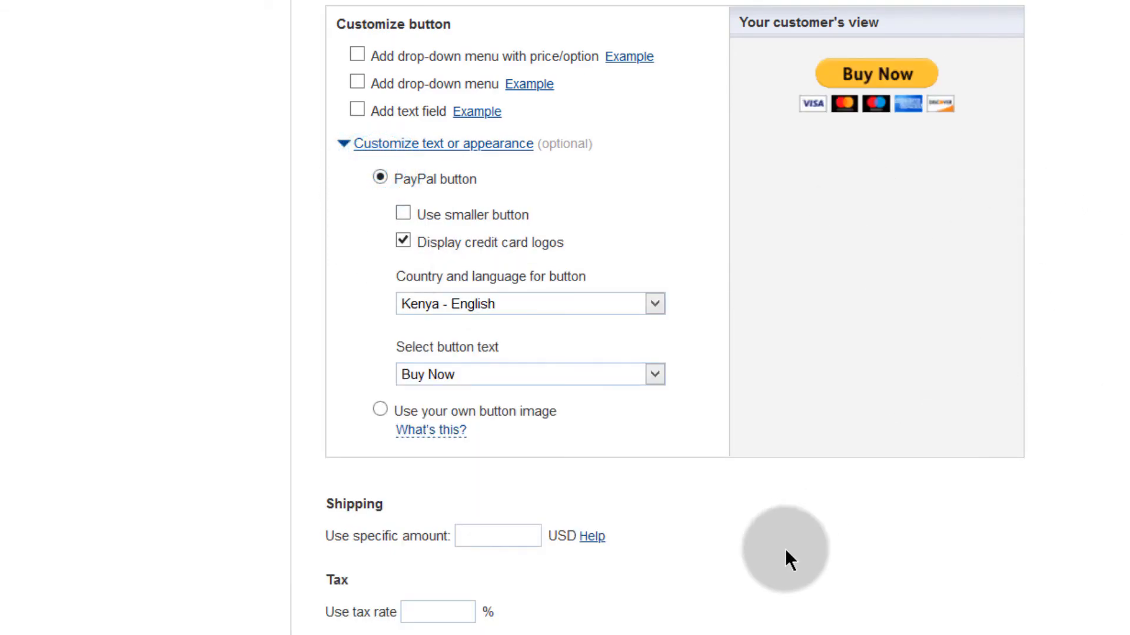
Step: Expand Steps 2 and 3 and tick 'Take customers to this URL when they finish checkout'
scroll(765, 565, down, 5)
scroll(747, 581, down, 2)
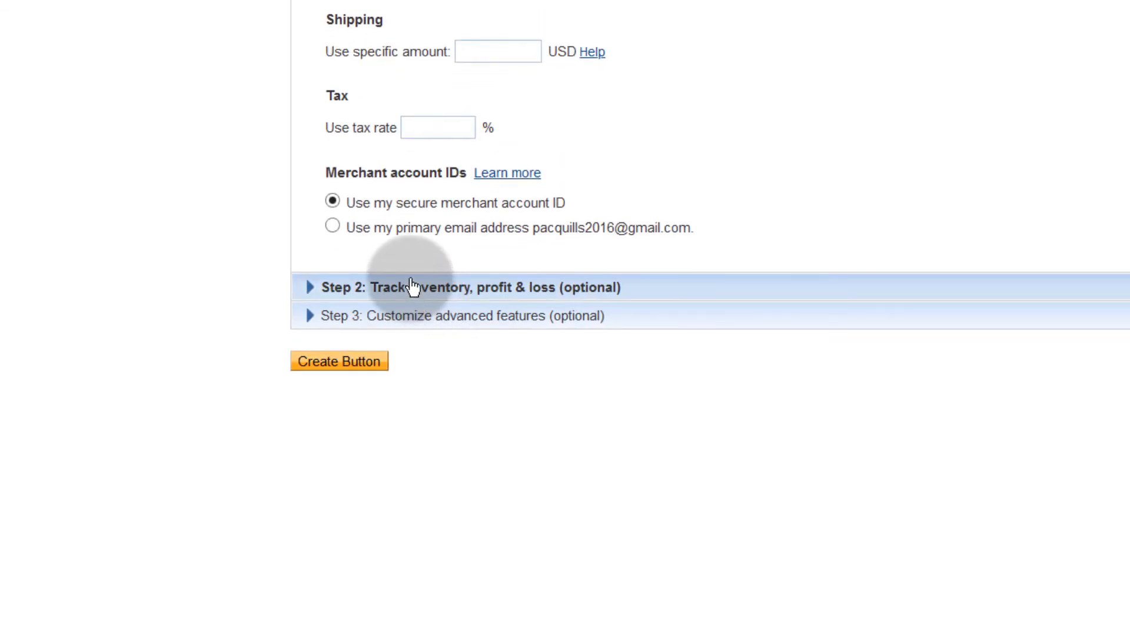
click(320, 286)
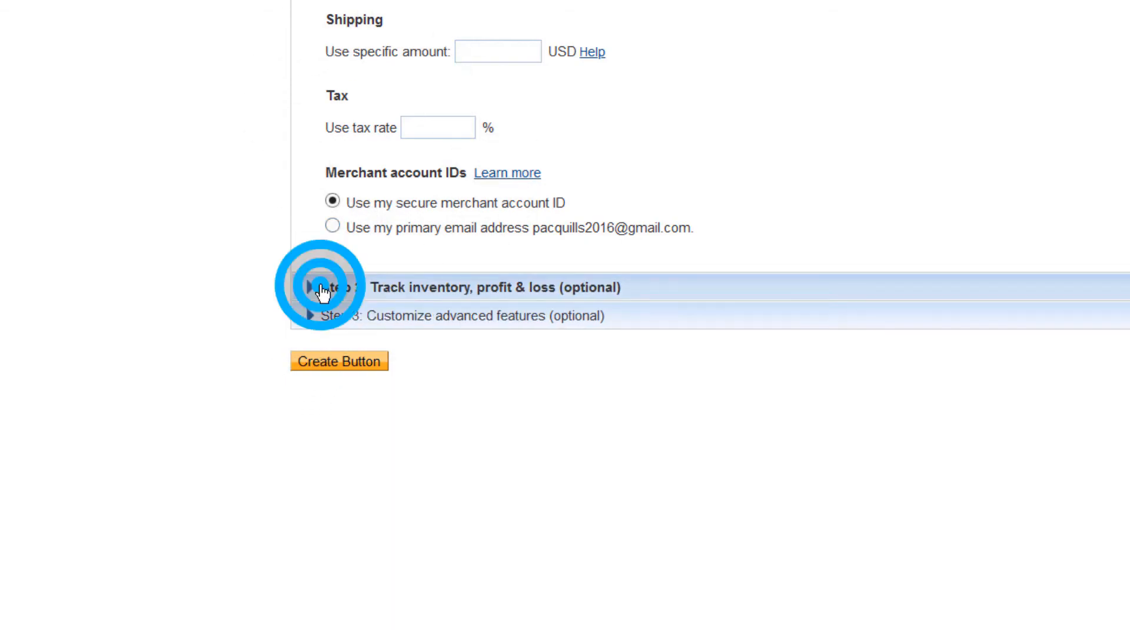
scroll(400, 377, down, 7)
scroll(399, 369, up, 8)
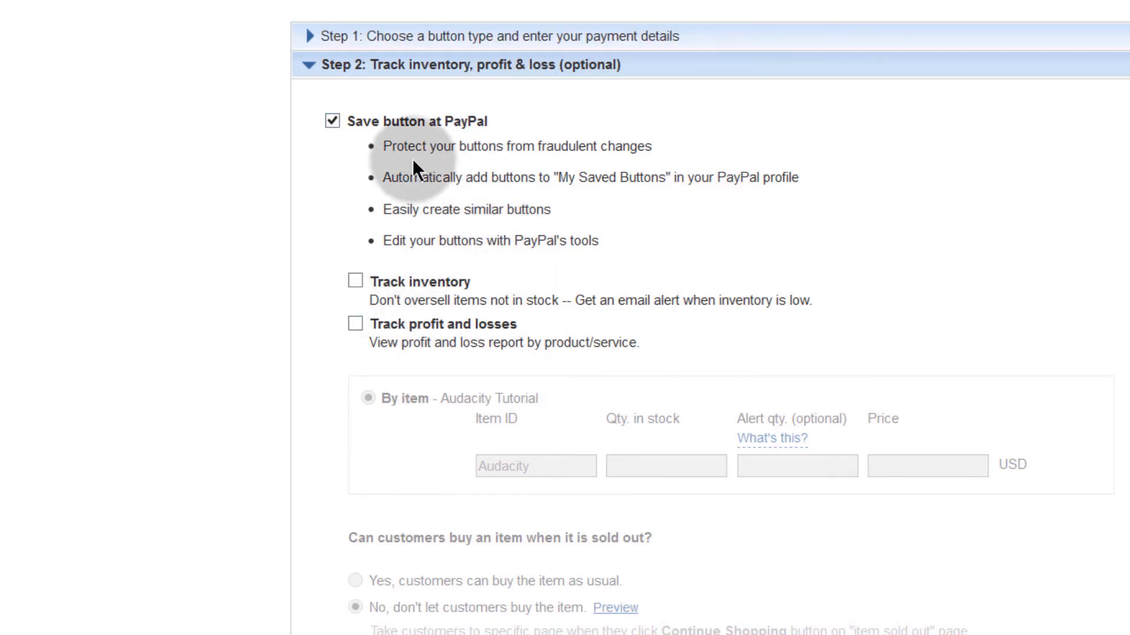
scroll(412, 404, down, 6)
click(364, 370)
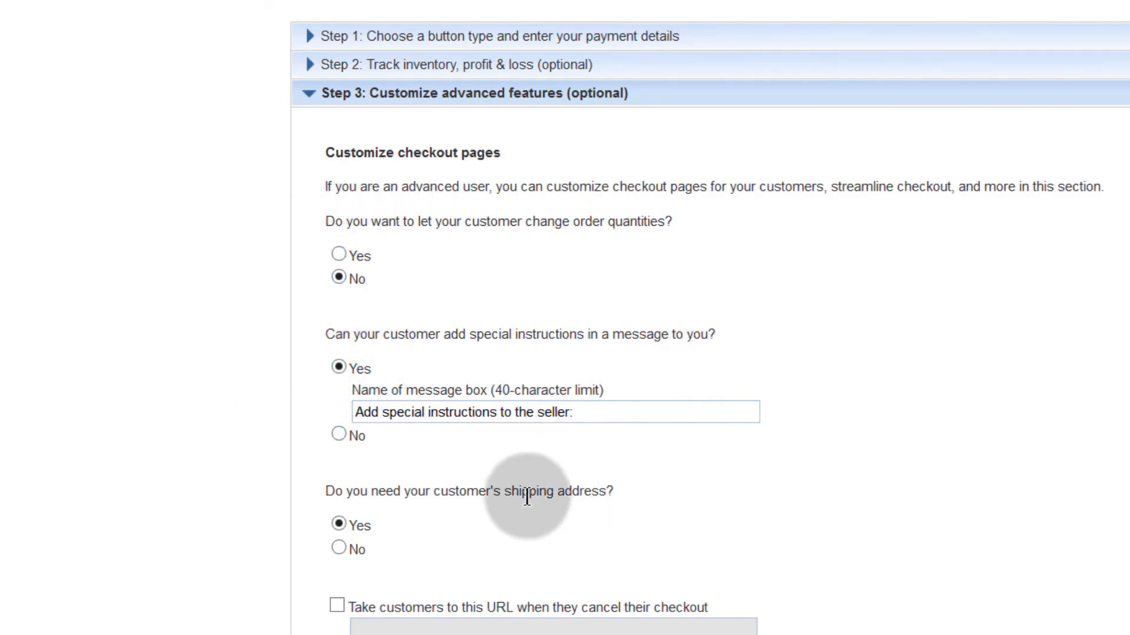
scroll(317, 565, down, 4)
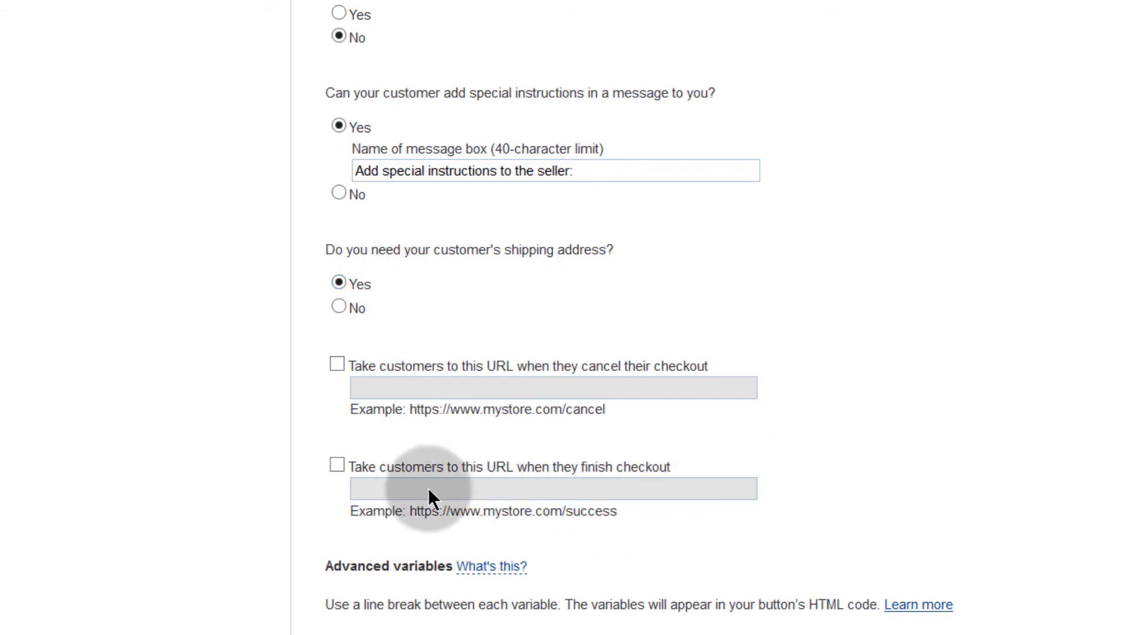
click(338, 464)
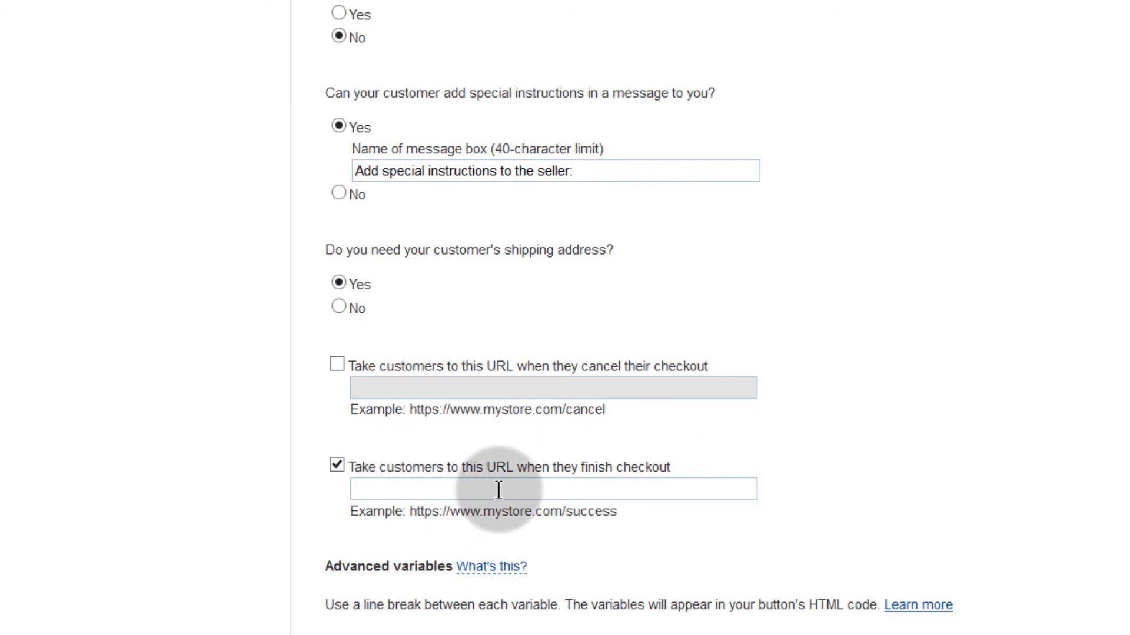
click(359, 489)
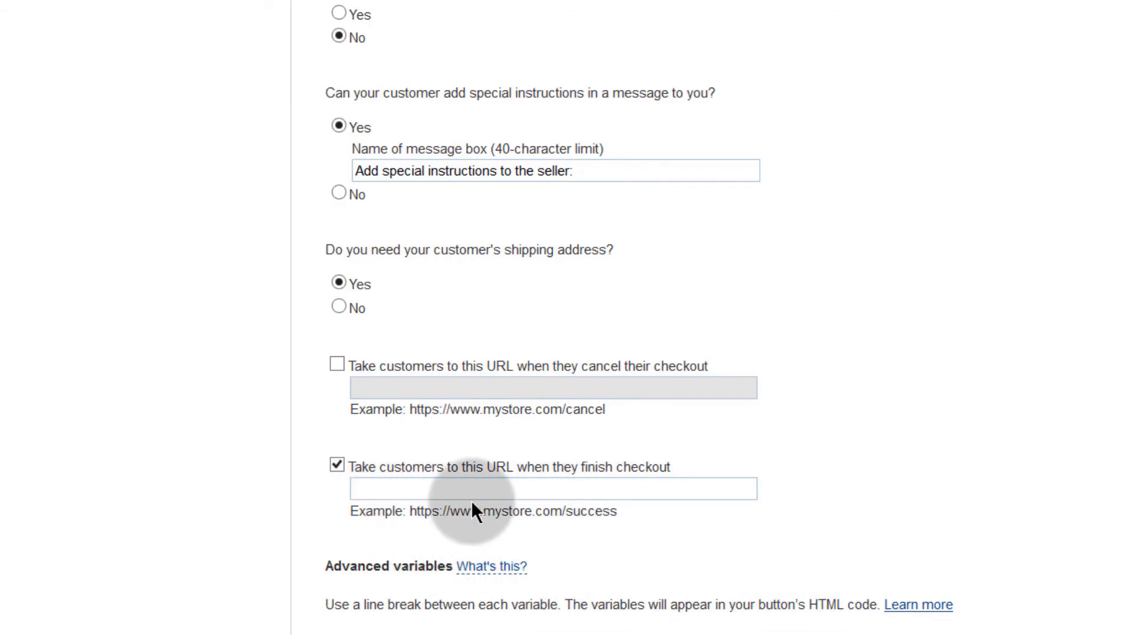
click(535, 3)
right_click(415, 33)
click(454, 95)
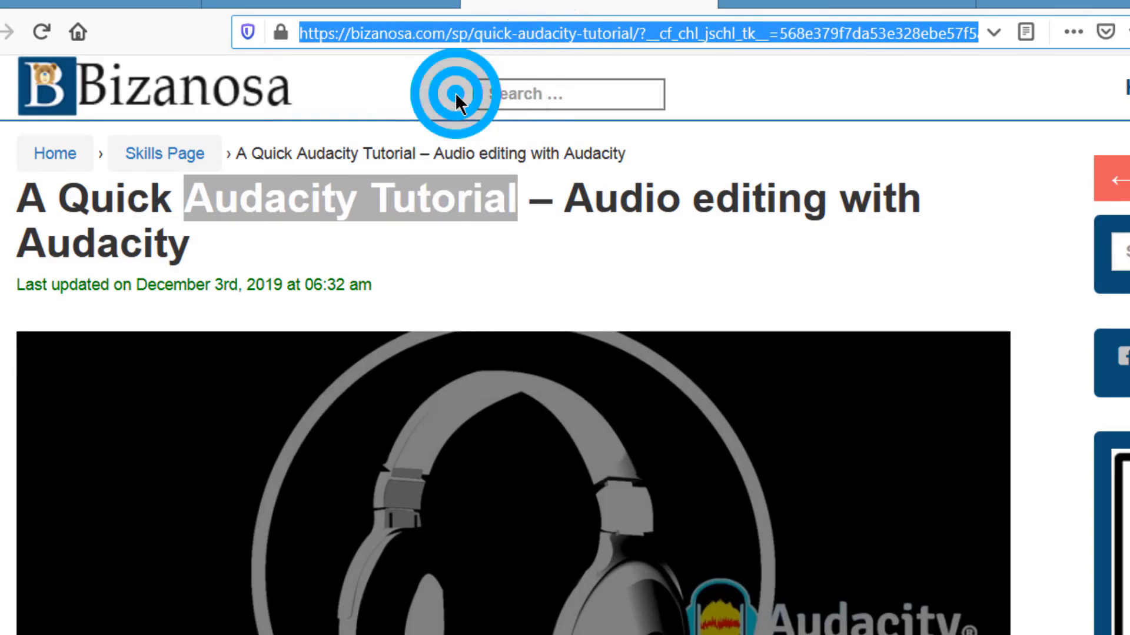
key(ctrl+Tab)
right_click(474, 543)
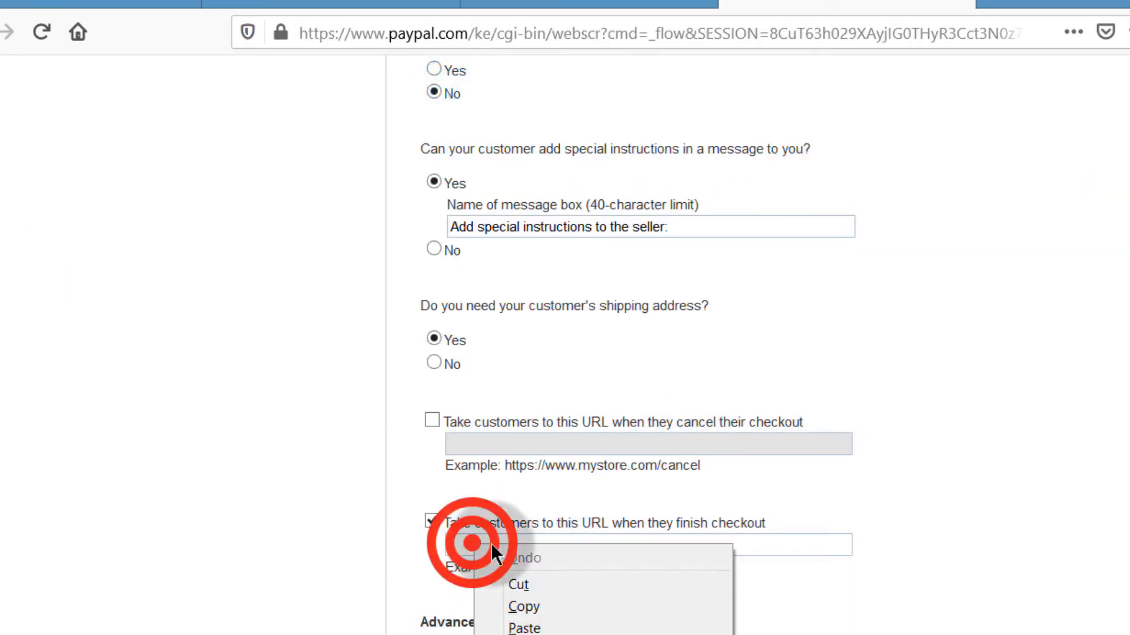
click(526, 627)
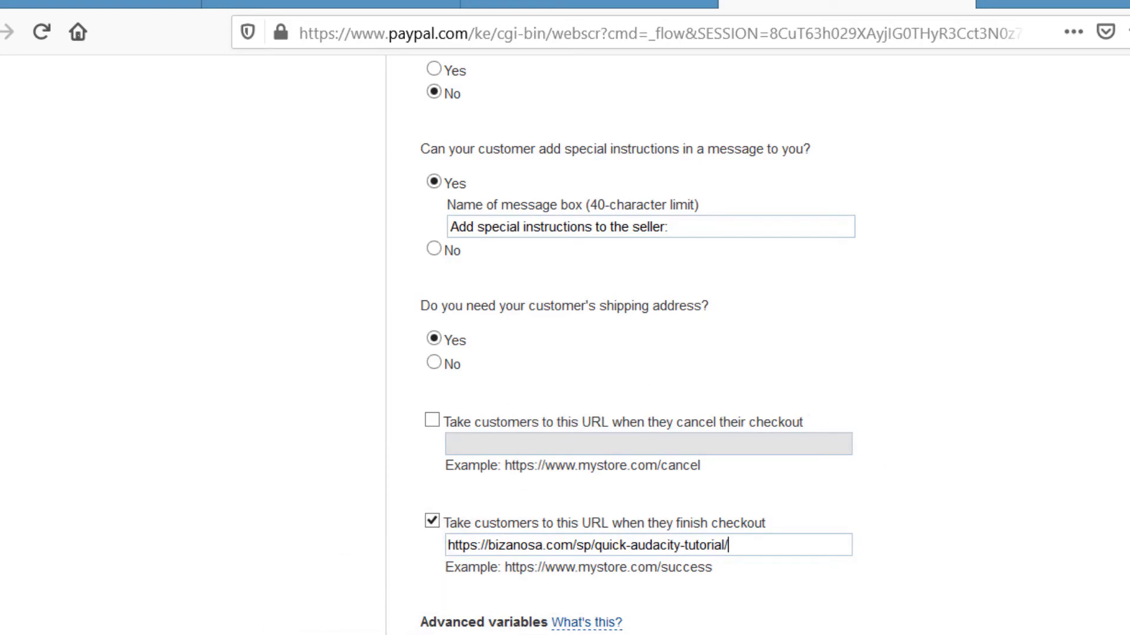
drag(762, 542, 348, 537)
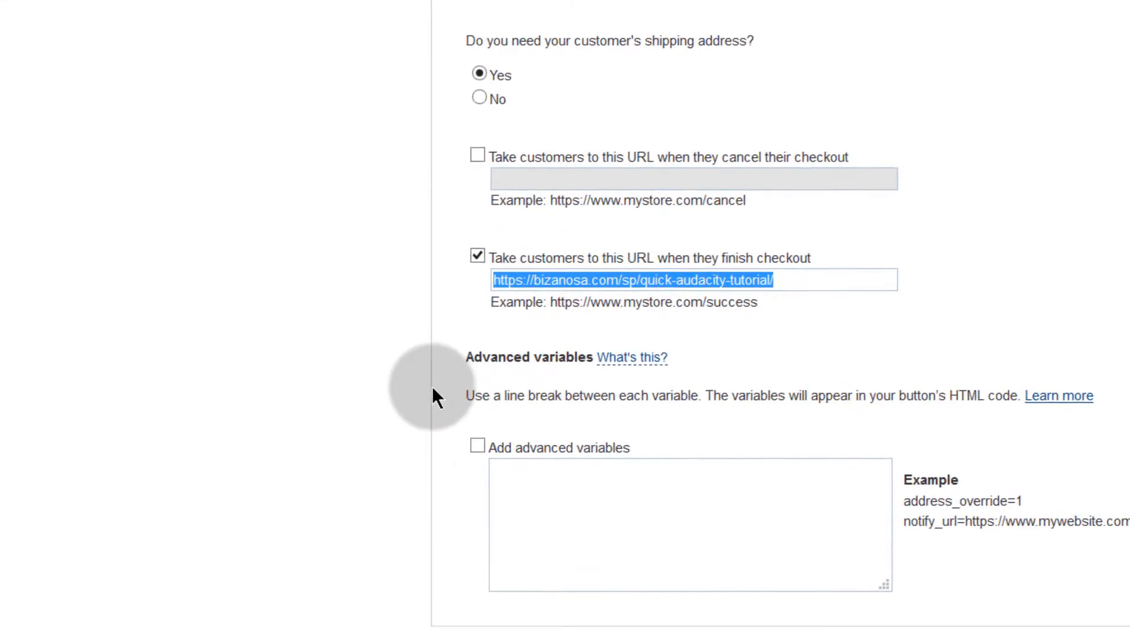
click(603, 313)
click(497, 611)
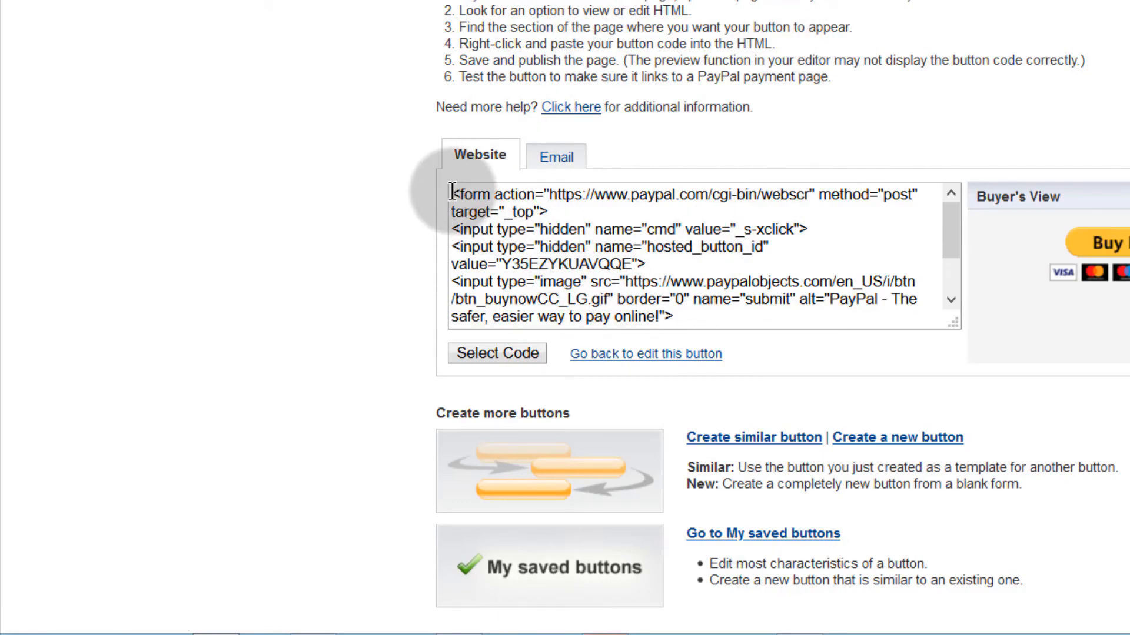
Step: Compare the new button's website code and e-mail link, ending with the full webscr link selected
drag(452, 192, 722, 343)
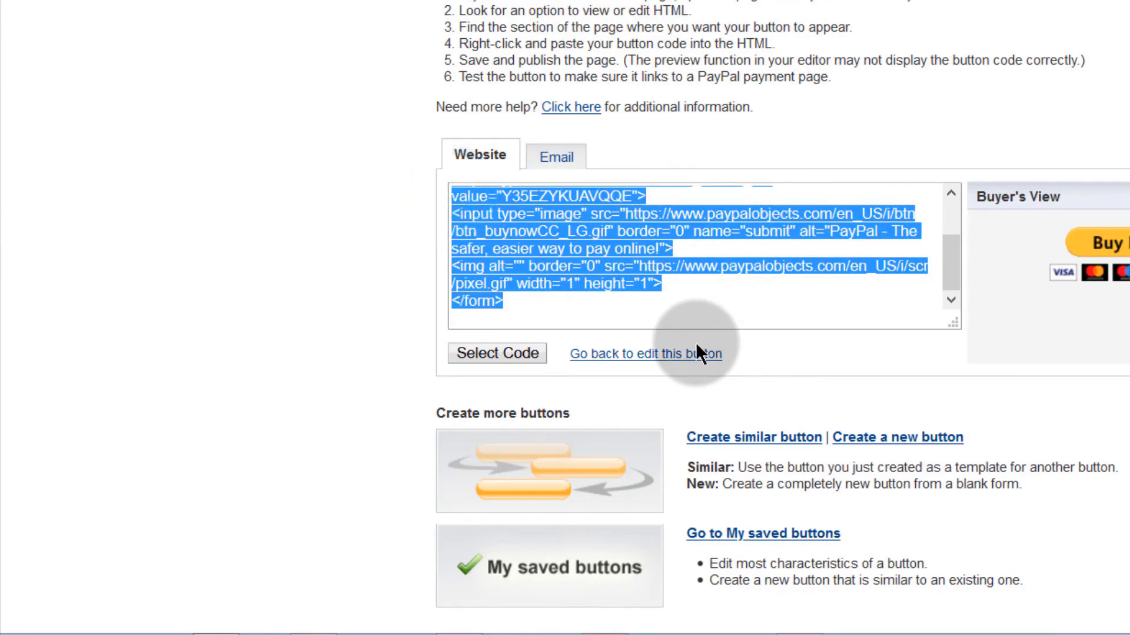
click(556, 156)
drag(458, 194, 1120, 213)
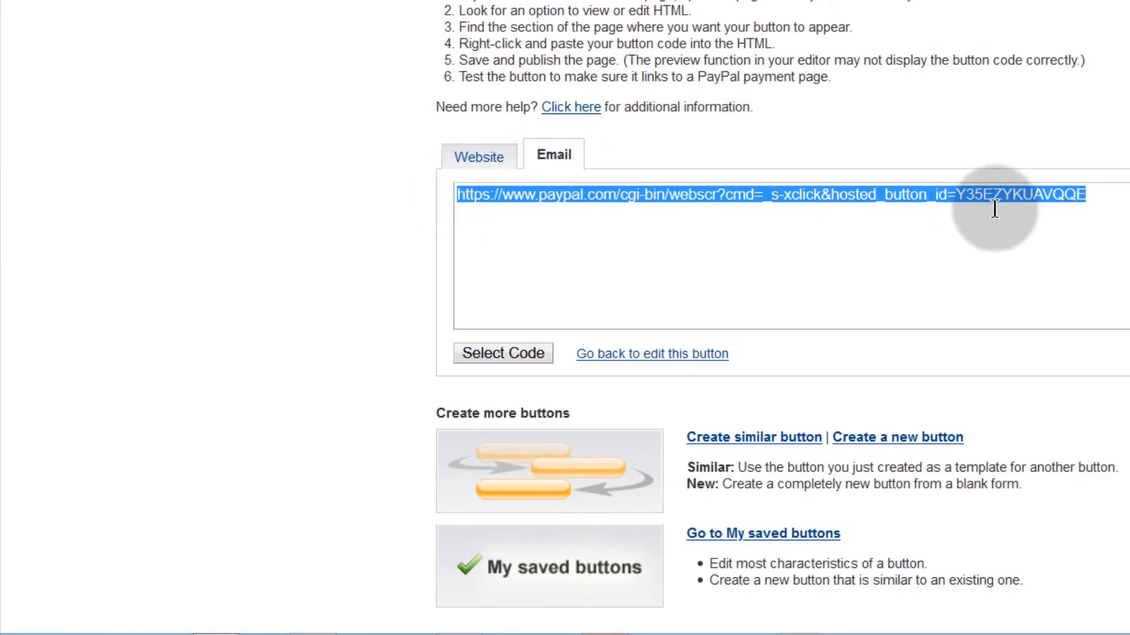
click(469, 156)
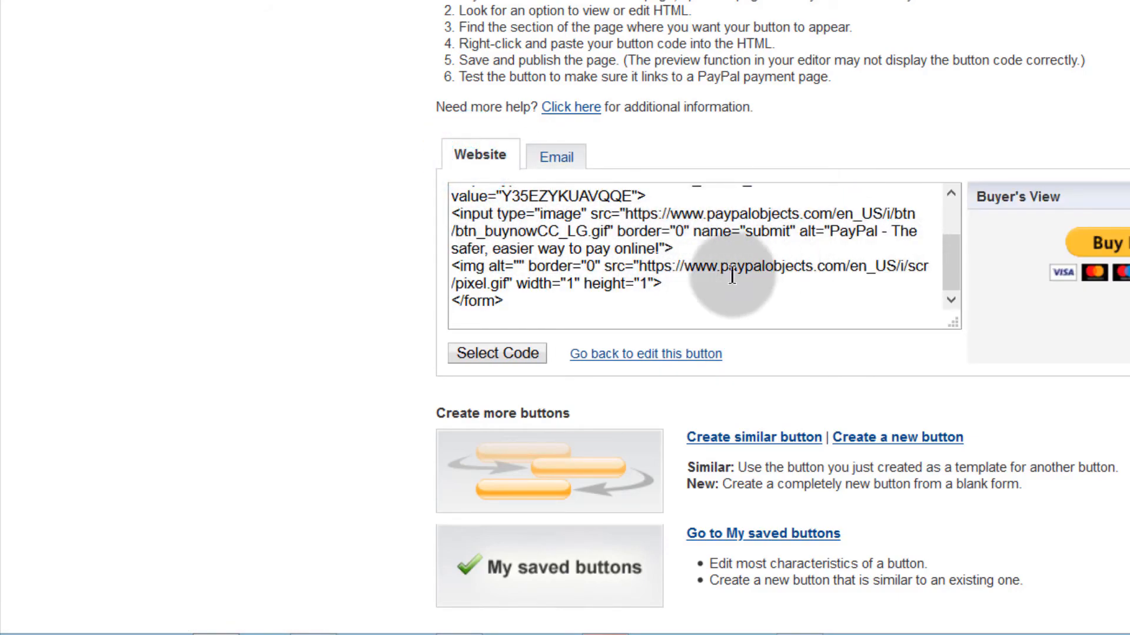
click(450, 196)
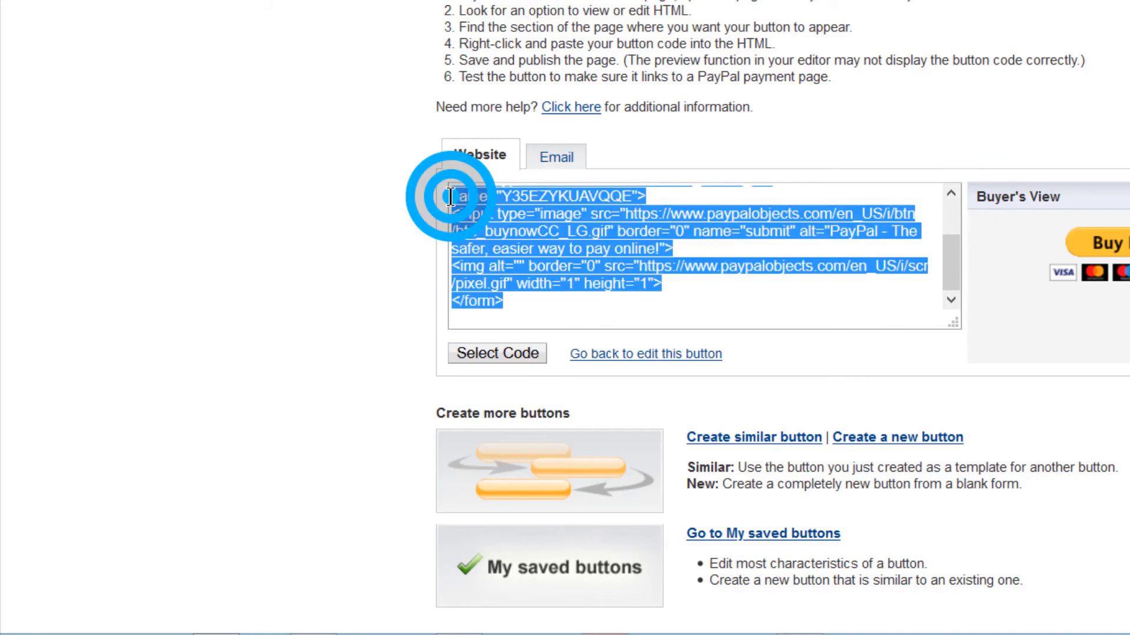
scroll(560, 315, up, 2)
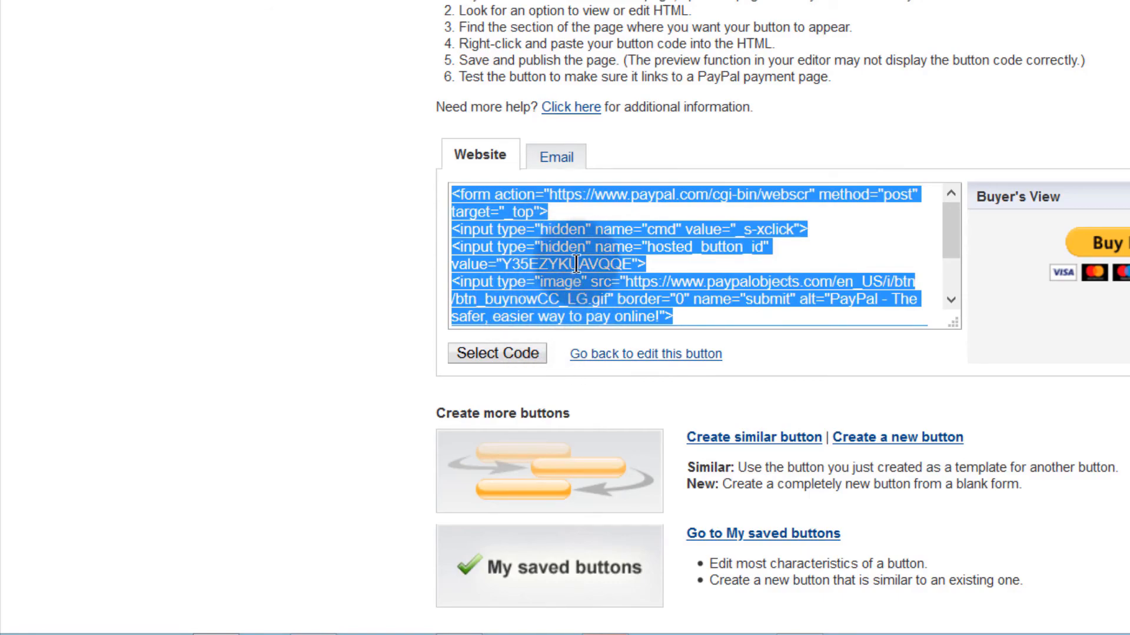
click(558, 156)
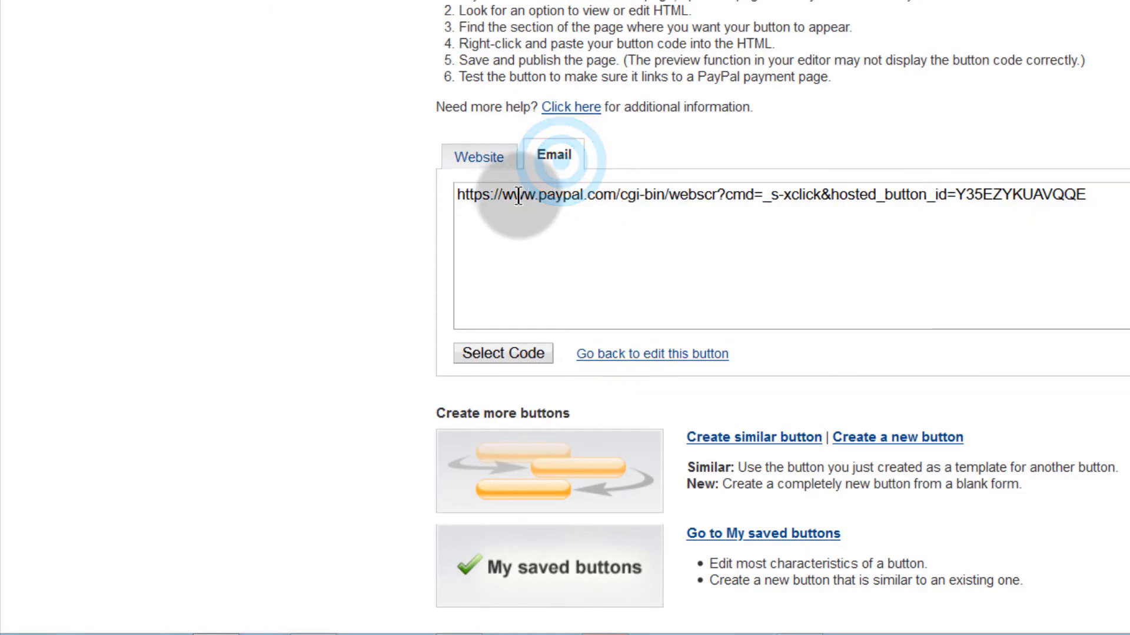
click(479, 197)
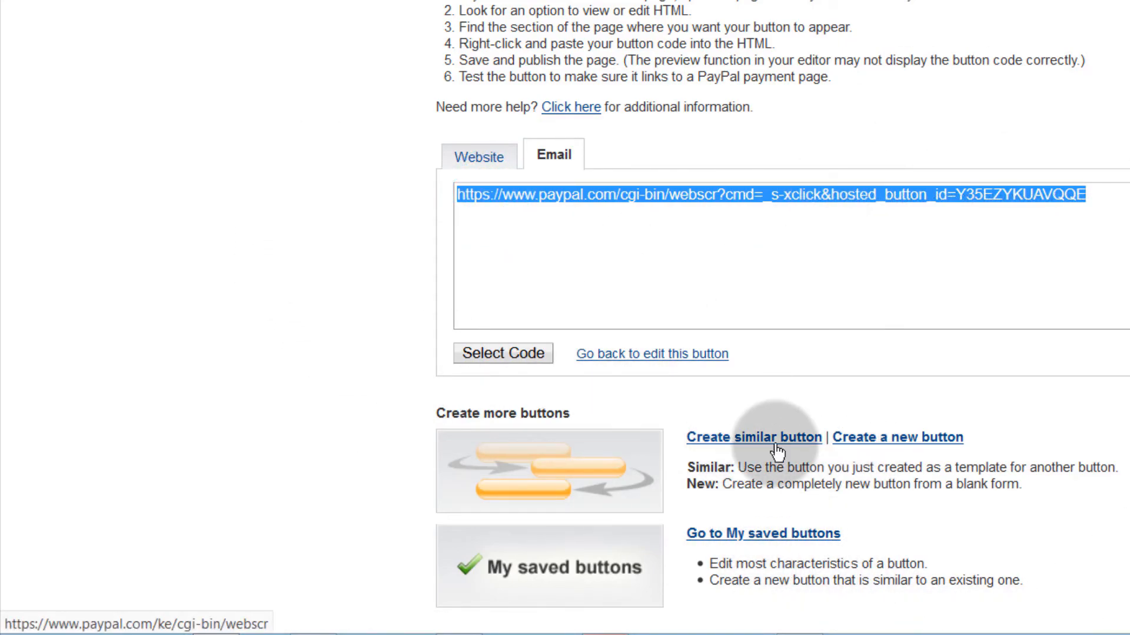
Step: Confirm PayPal's saved Audacity Tutorial button shows $19.00, then open the GetResponse drafts list
click(766, 538)
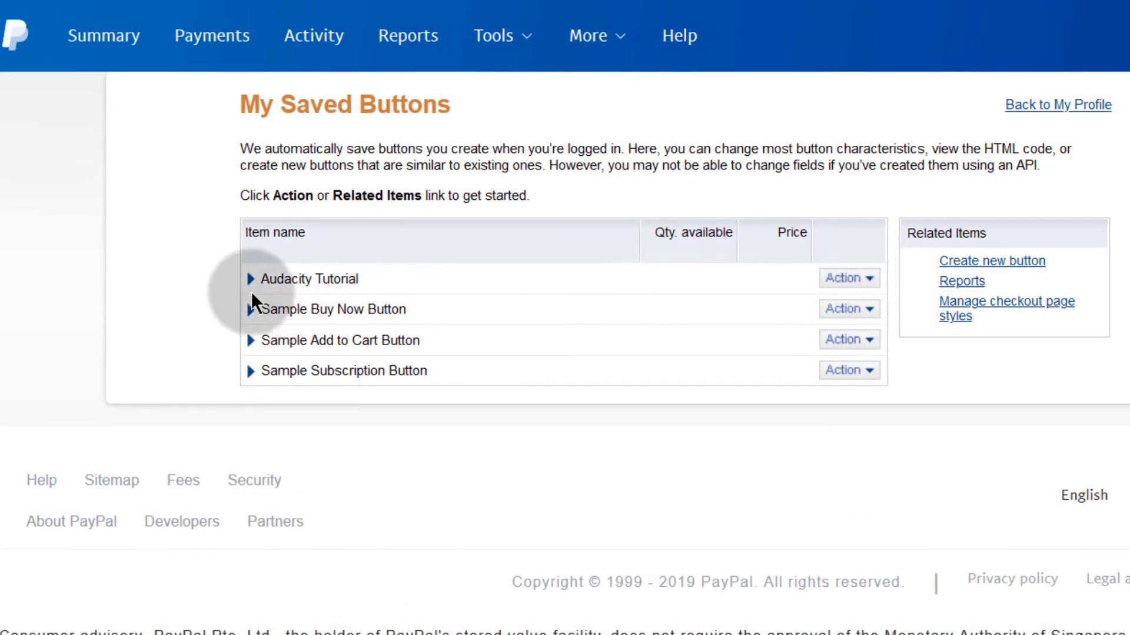
click(250, 277)
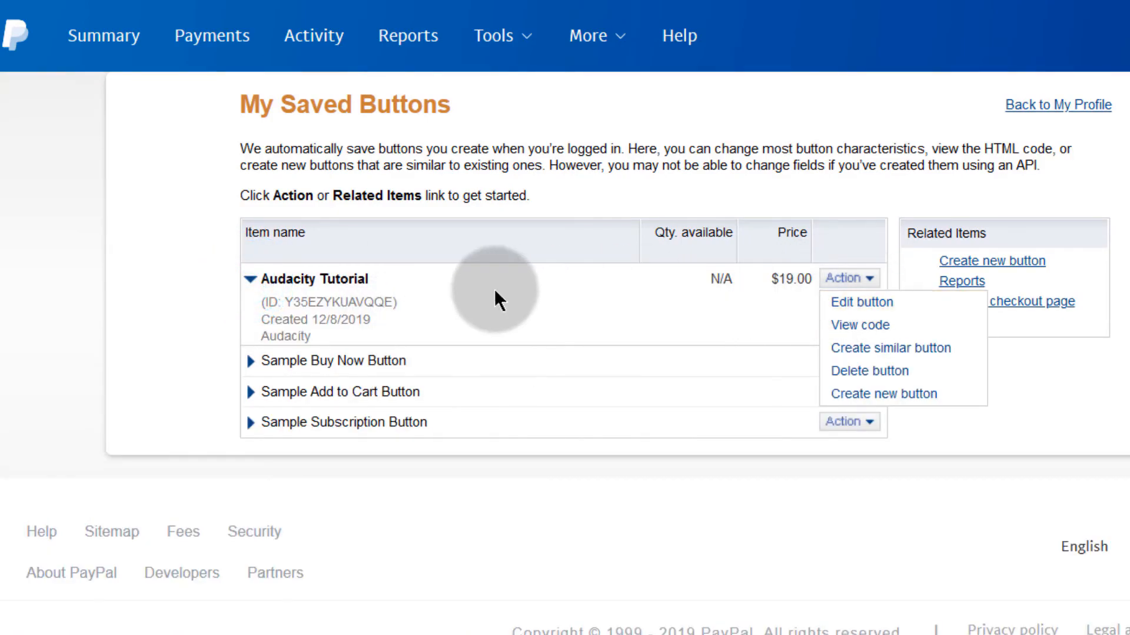
click(250, 279)
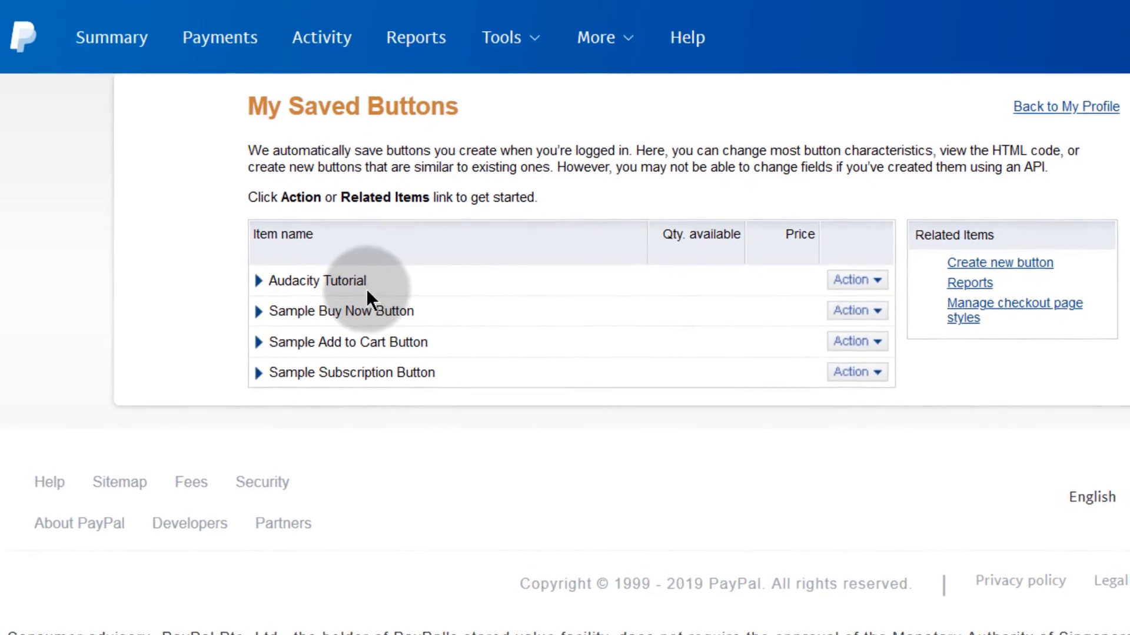
click(246, 278)
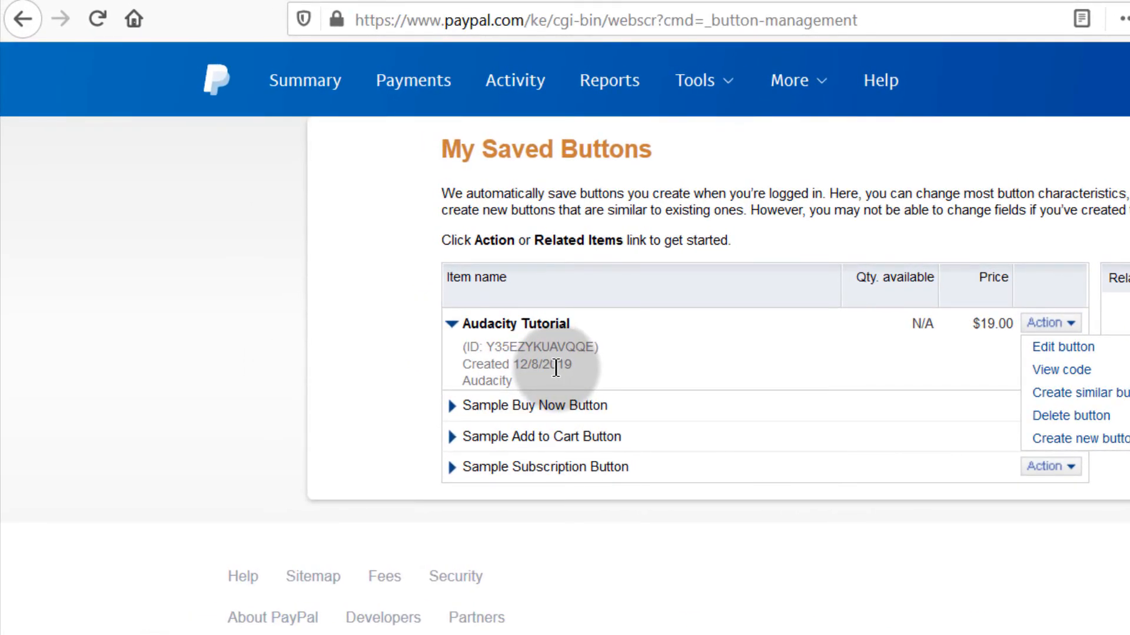
click(334, 1)
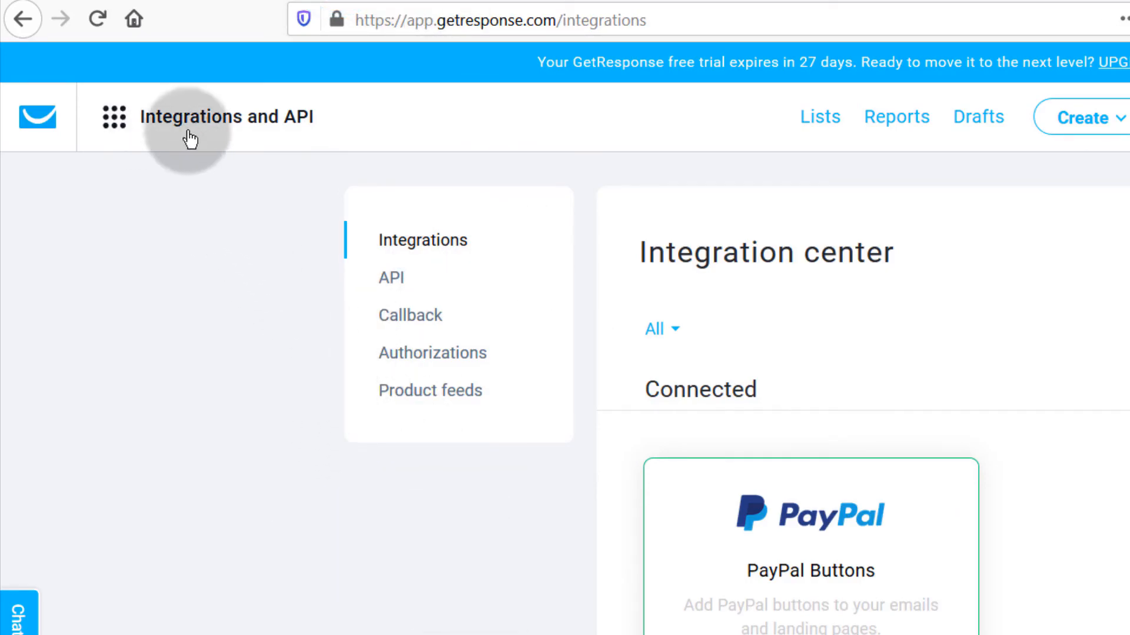
click(981, 124)
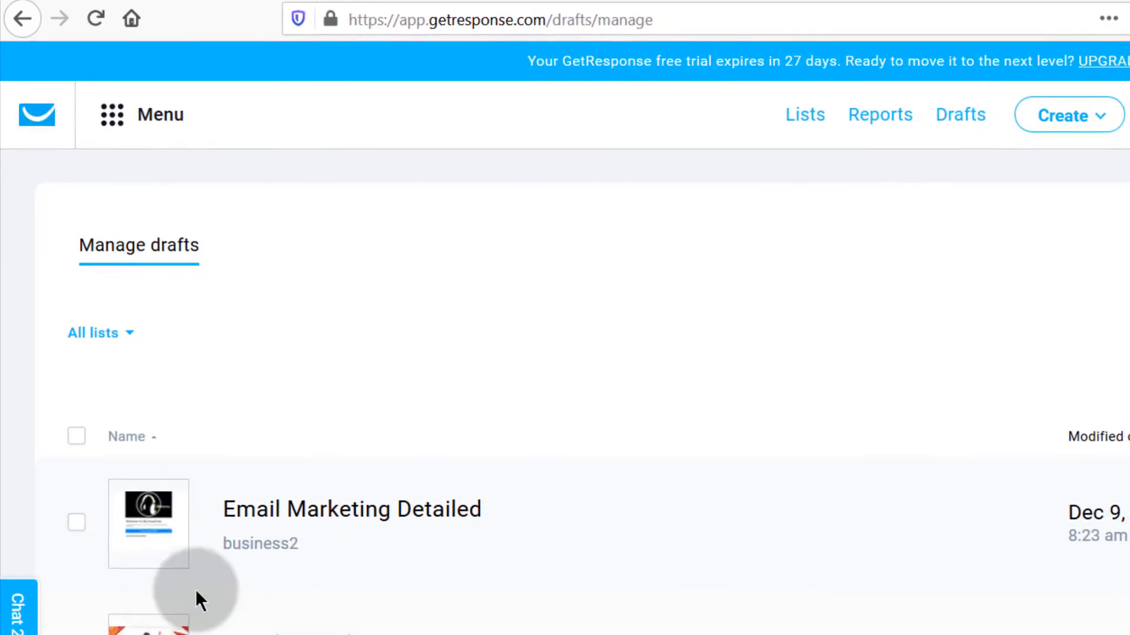
Step: Open the Email Marketing Detailed draft and continue to its email editor
click(272, 512)
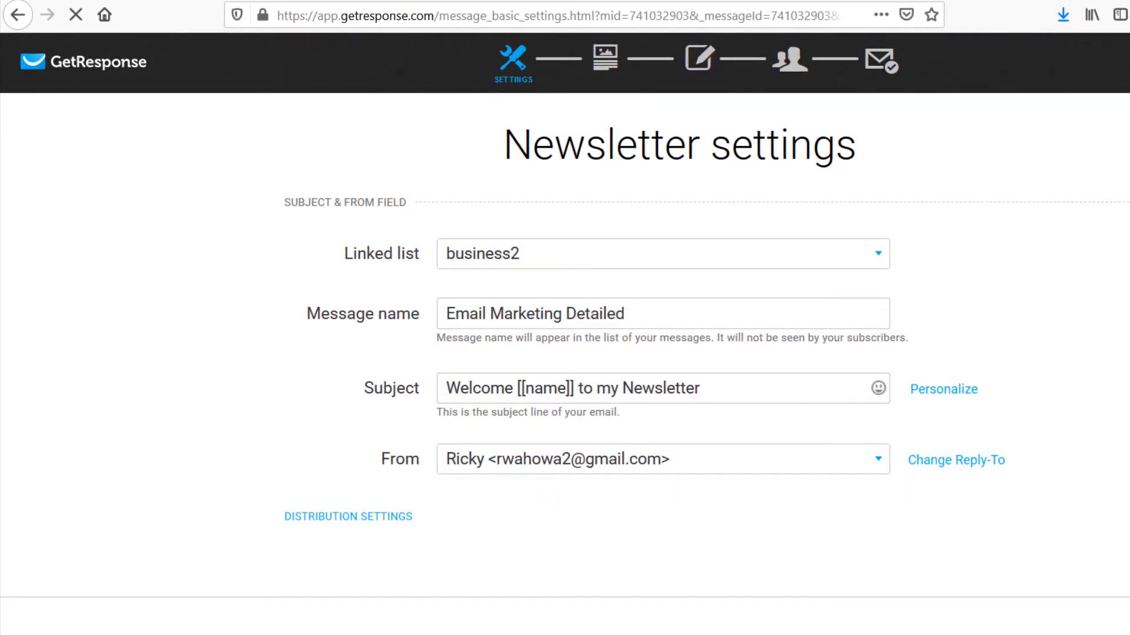
click(1073, 626)
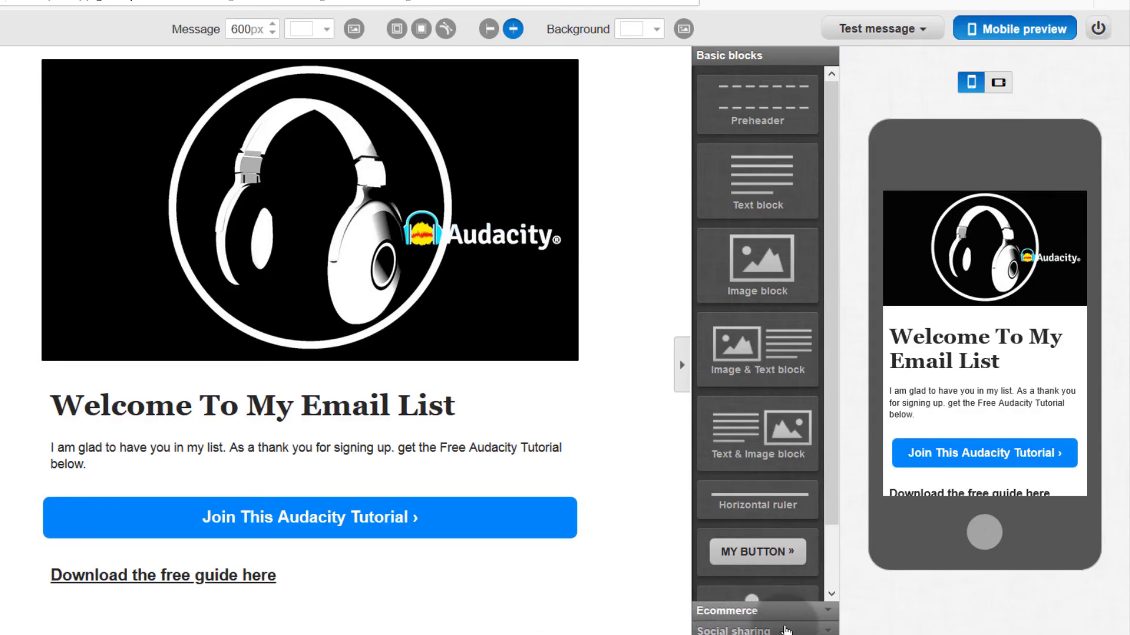
Step: Add a PayPal button block below the download link, linked to the Audacity Tutorial item
click(729, 615)
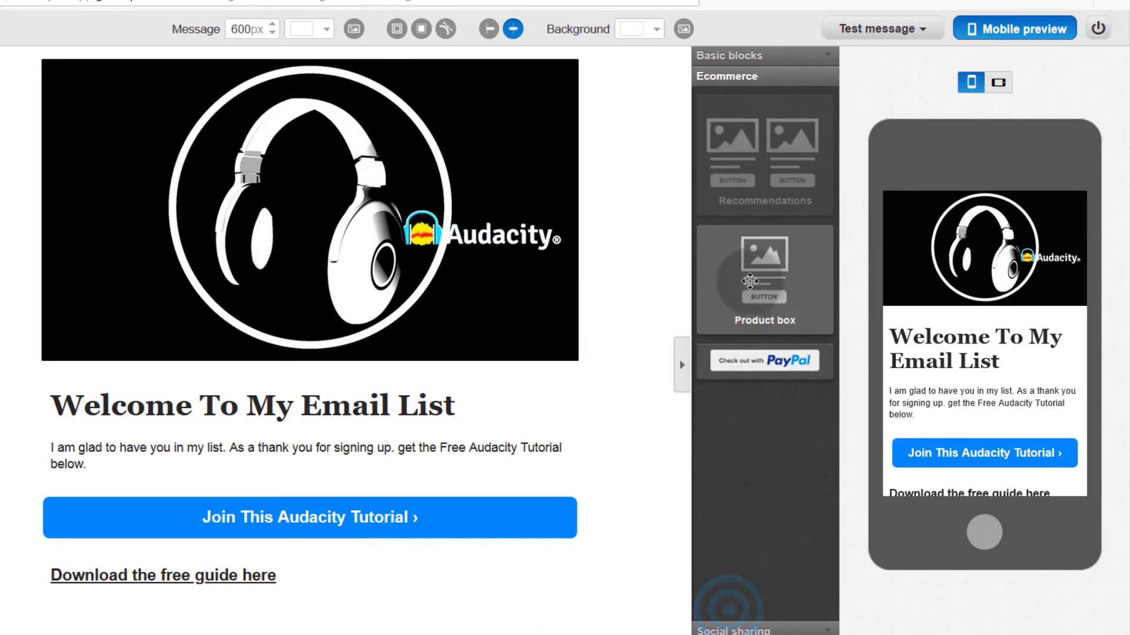
drag(765, 360, 144, 613)
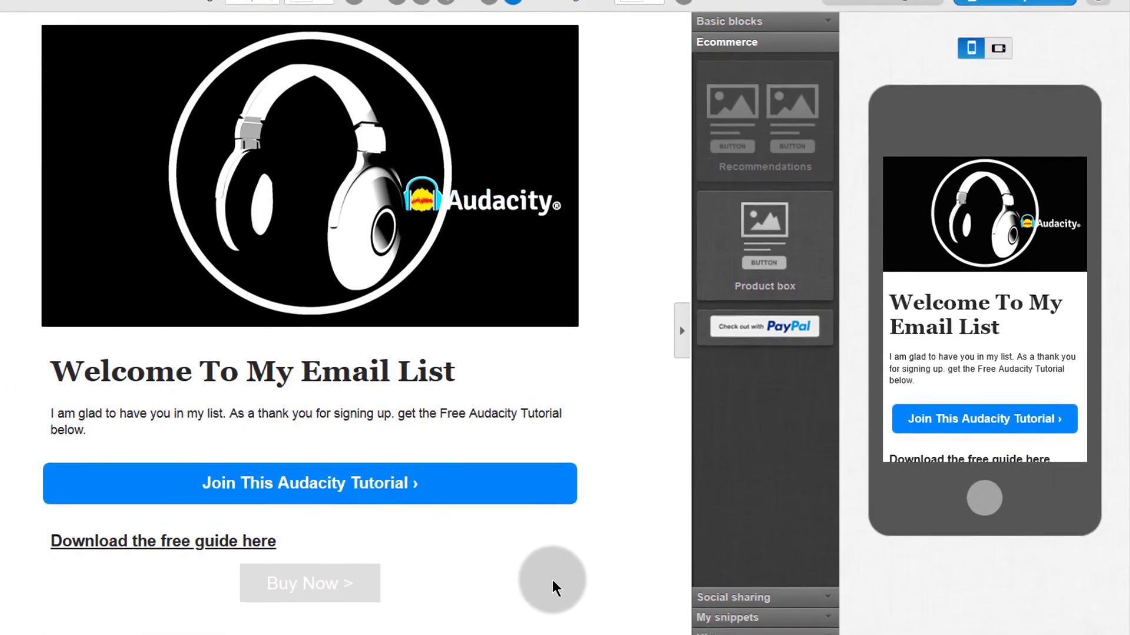
click(298, 603)
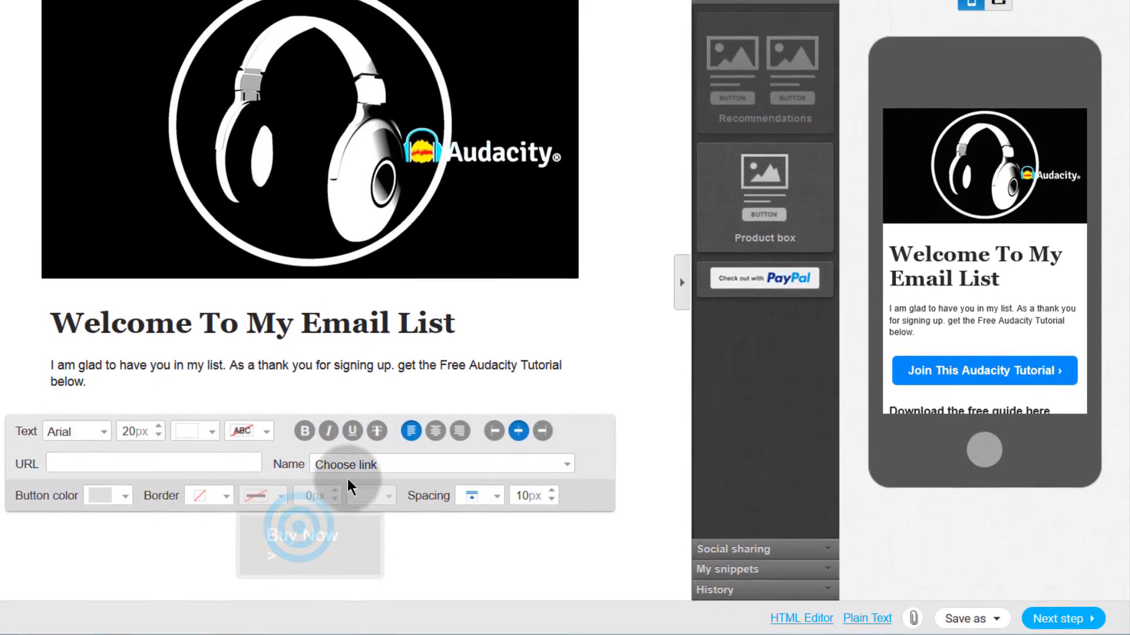
click(387, 464)
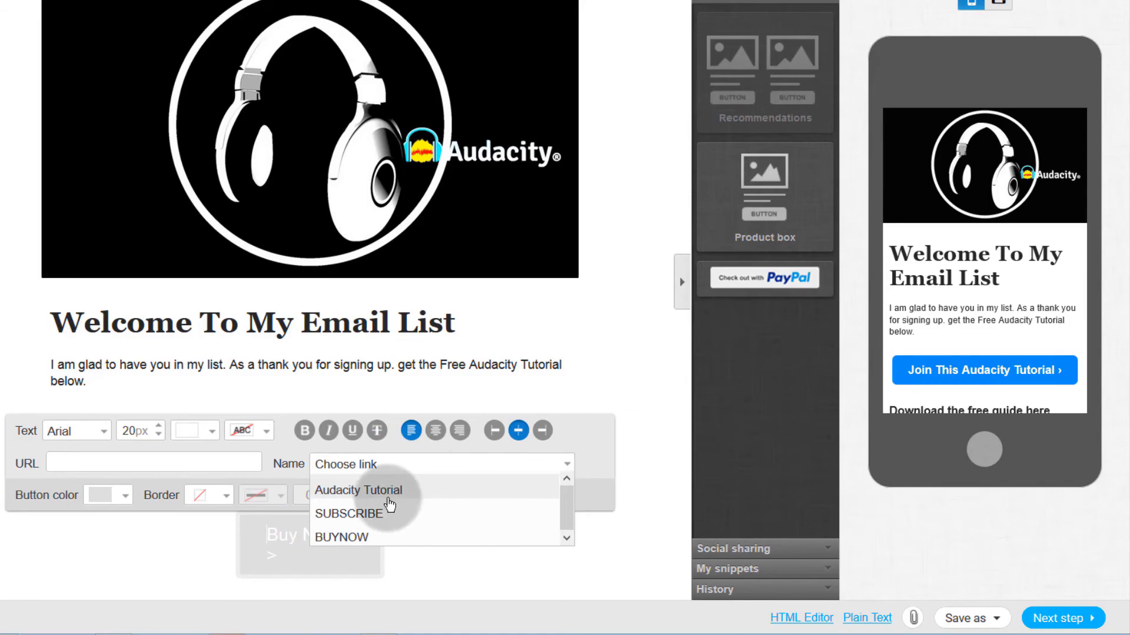
click(365, 490)
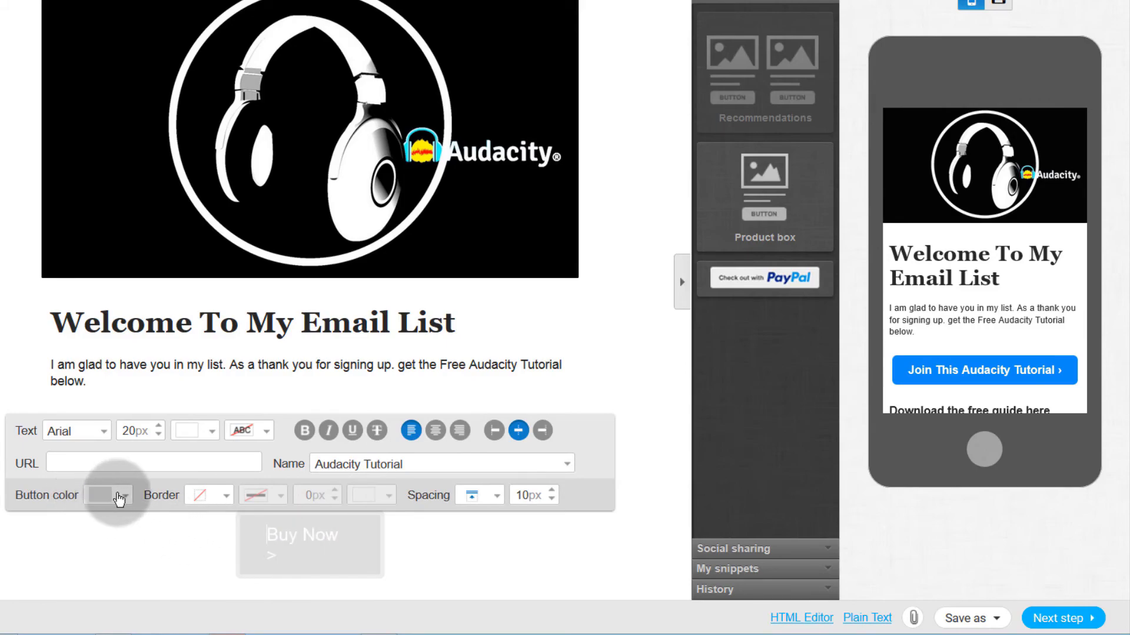
Step: Make the button blue, widen it to 314px and relabel it 'Buy Audacity Tutorial>'
click(126, 496)
click(140, 523)
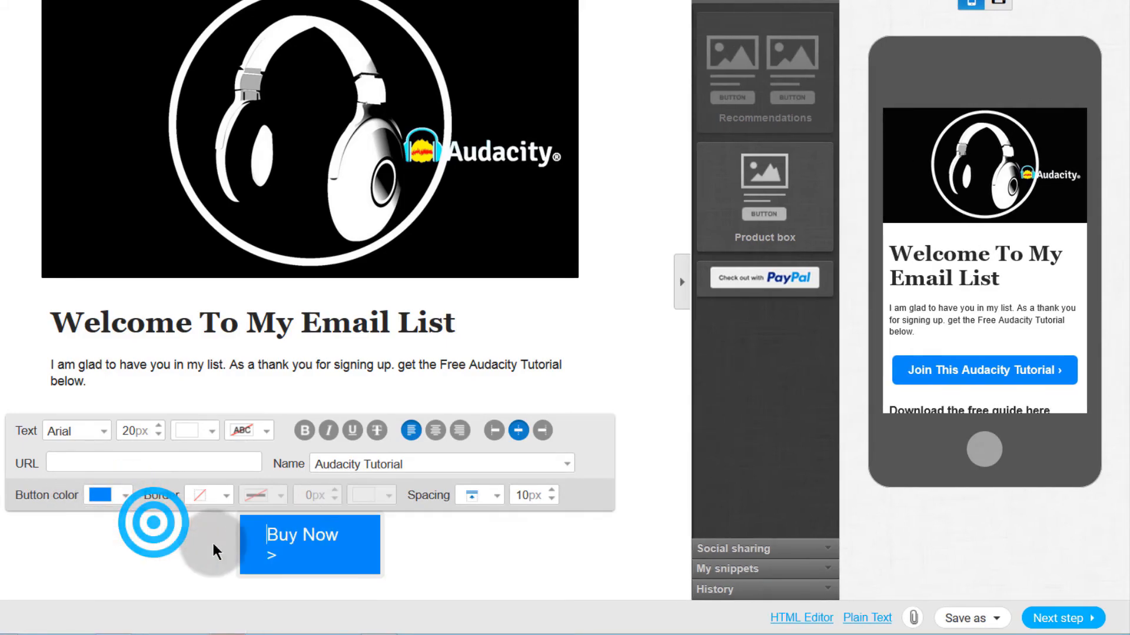
click(364, 543)
click(643, 518)
drag(372, 547, 454, 548)
click(216, 534)
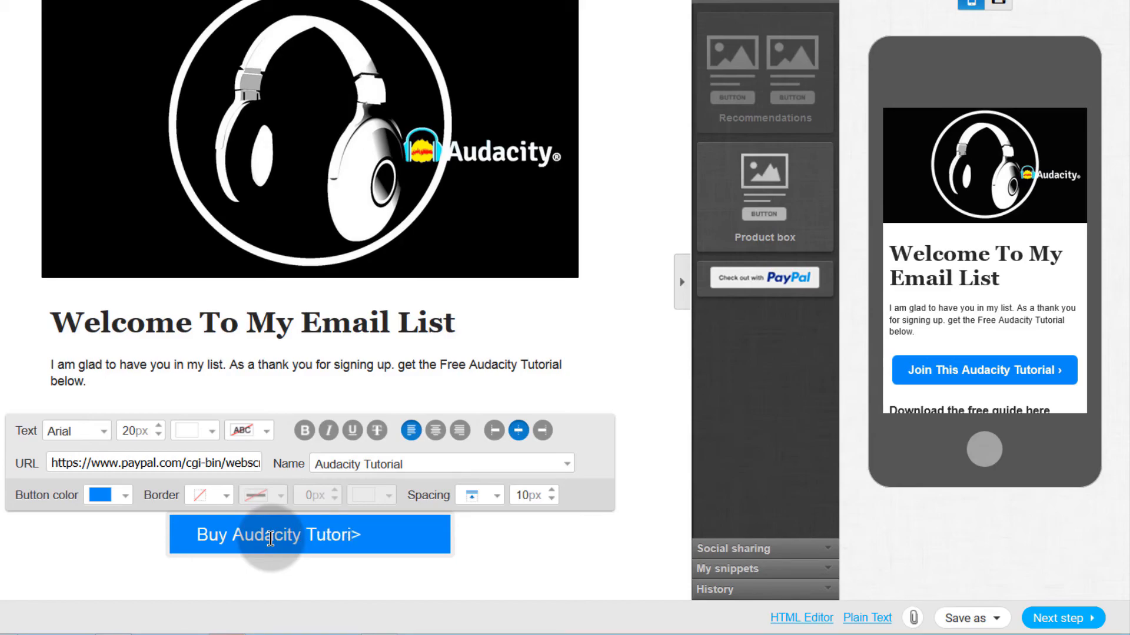
click(161, 564)
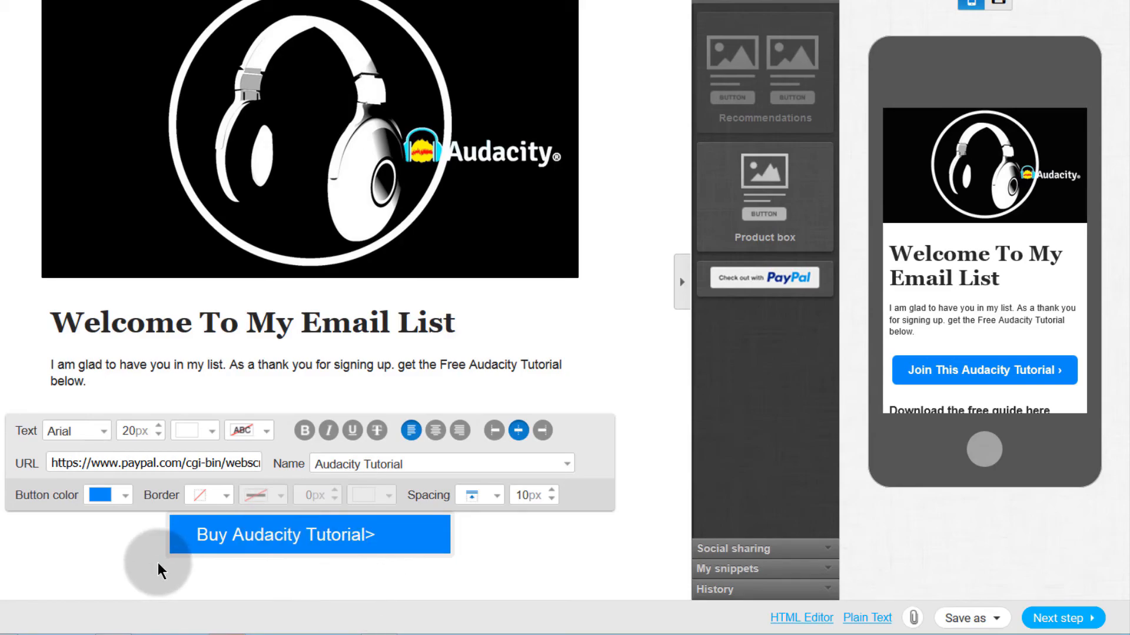
click(278, 559)
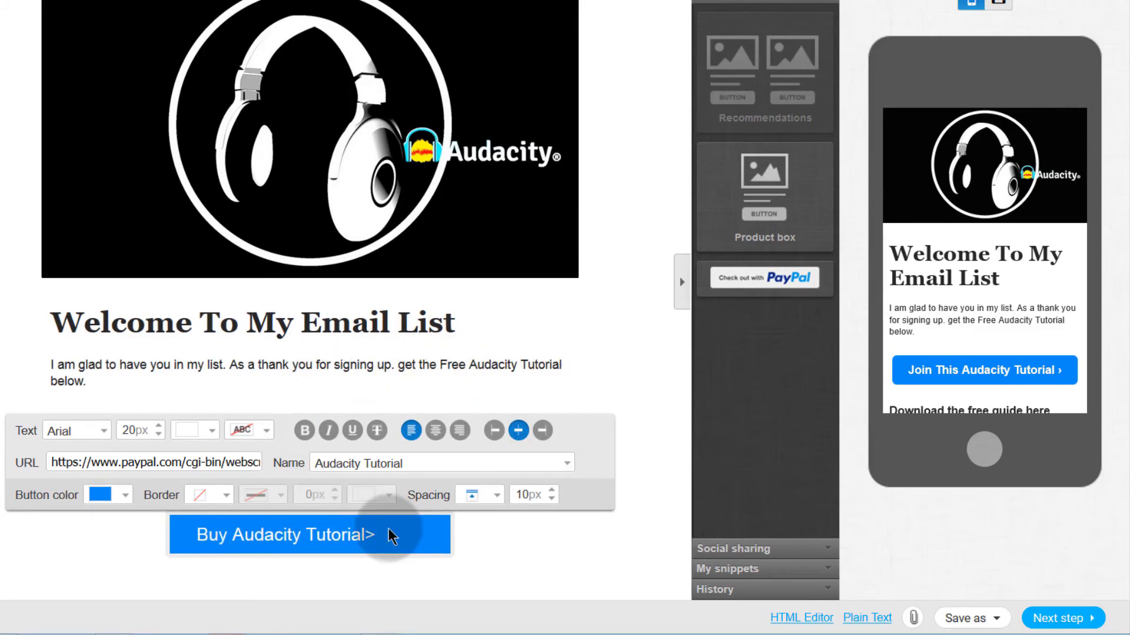
click(644, 435)
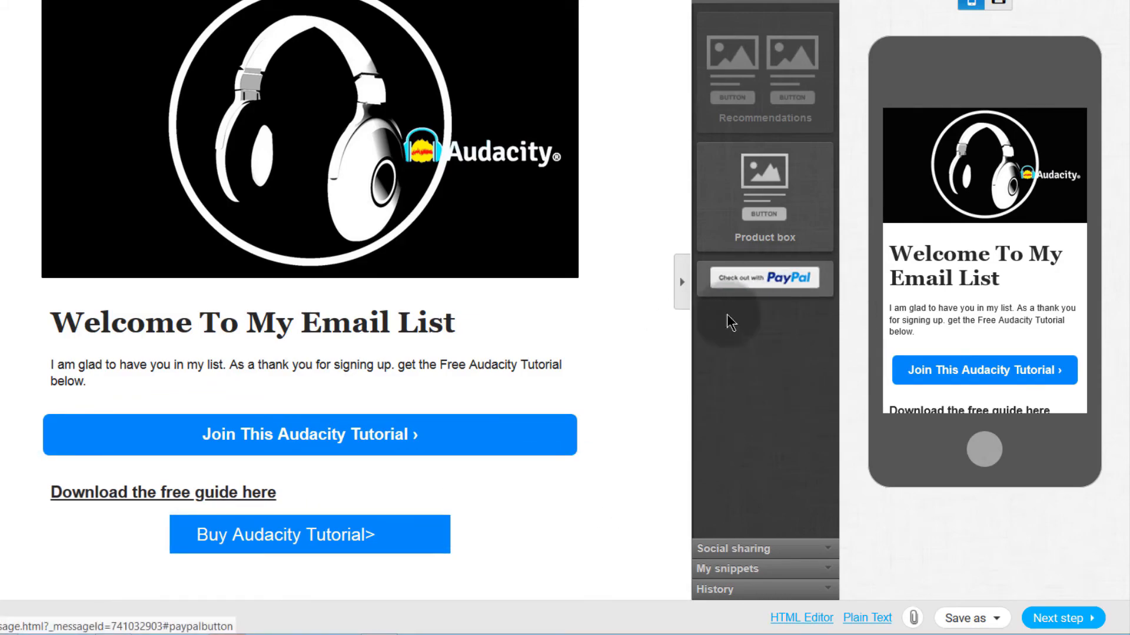
triple_click(253, 534)
Step: Drag the Buy Audacity Tutorial> button from below the download link to just under the header image
click(529, 532)
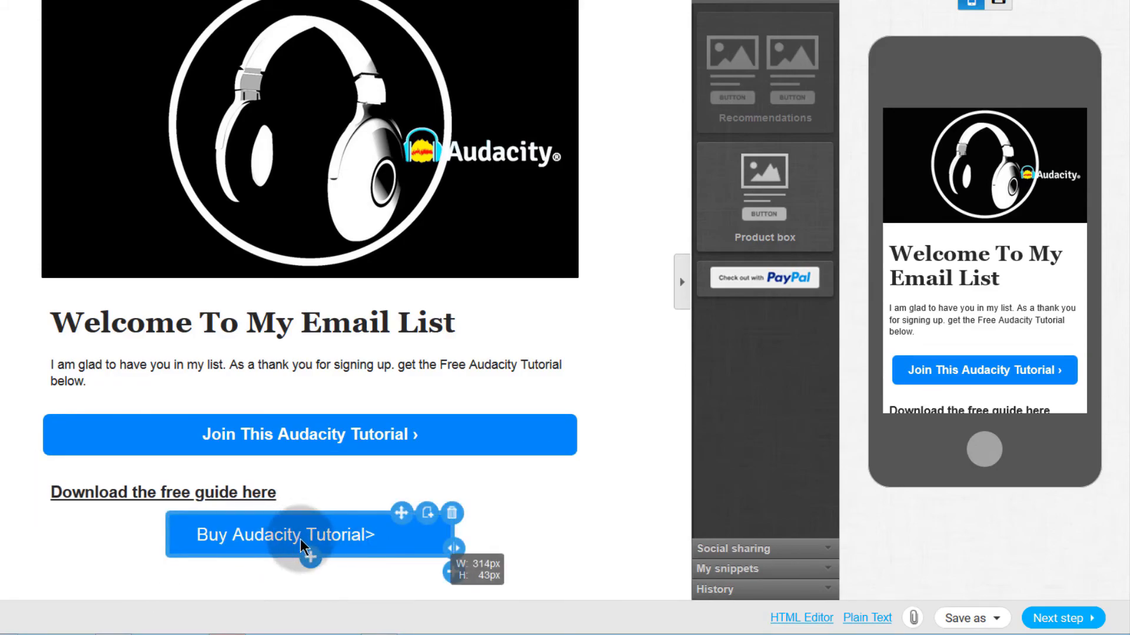
drag(401, 511, 284, 297)
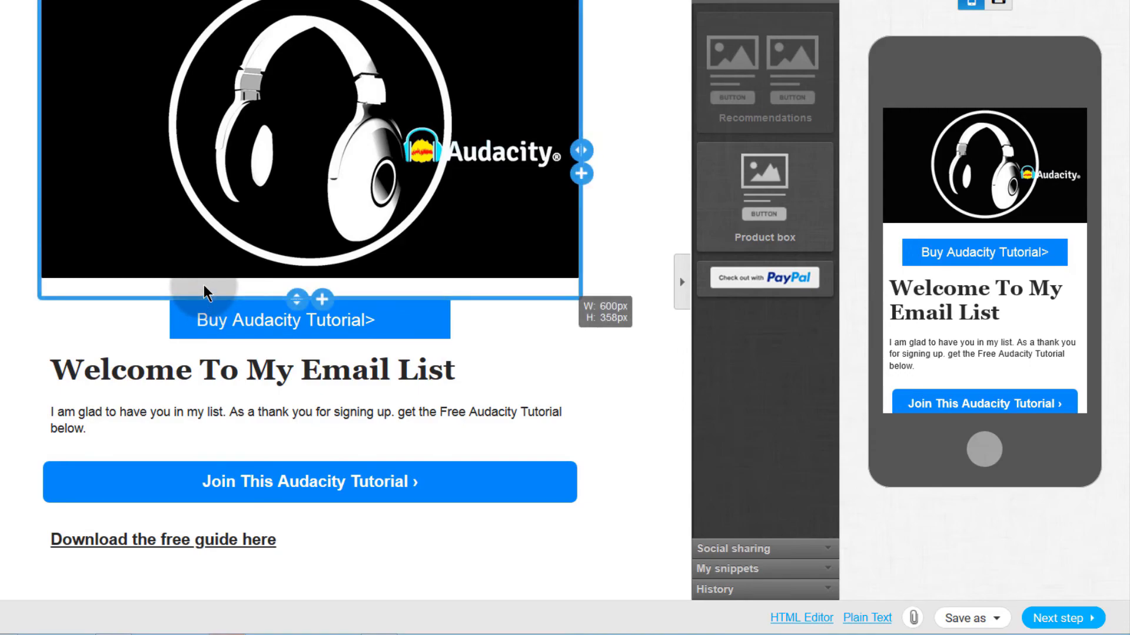
click(419, 385)
click(283, 319)
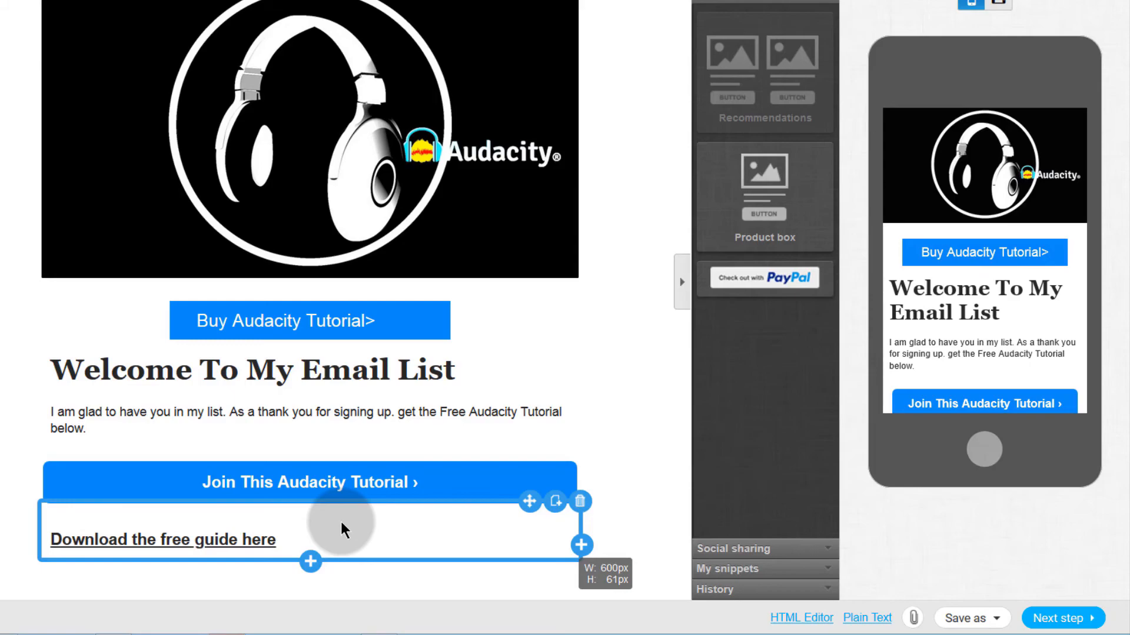
click(275, 329)
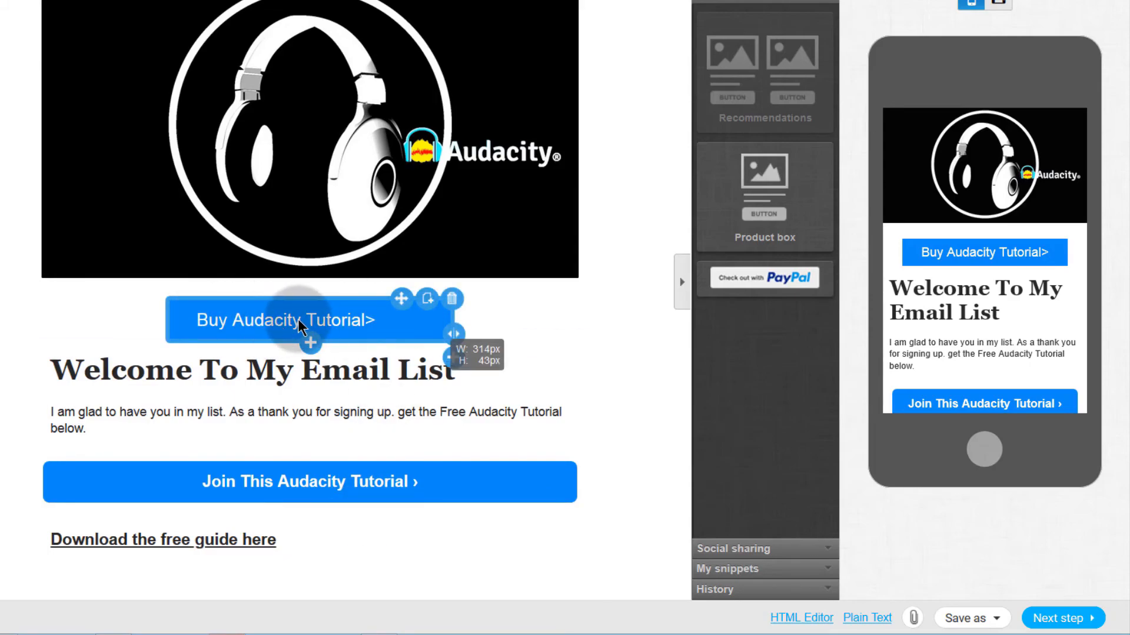
click(264, 362)
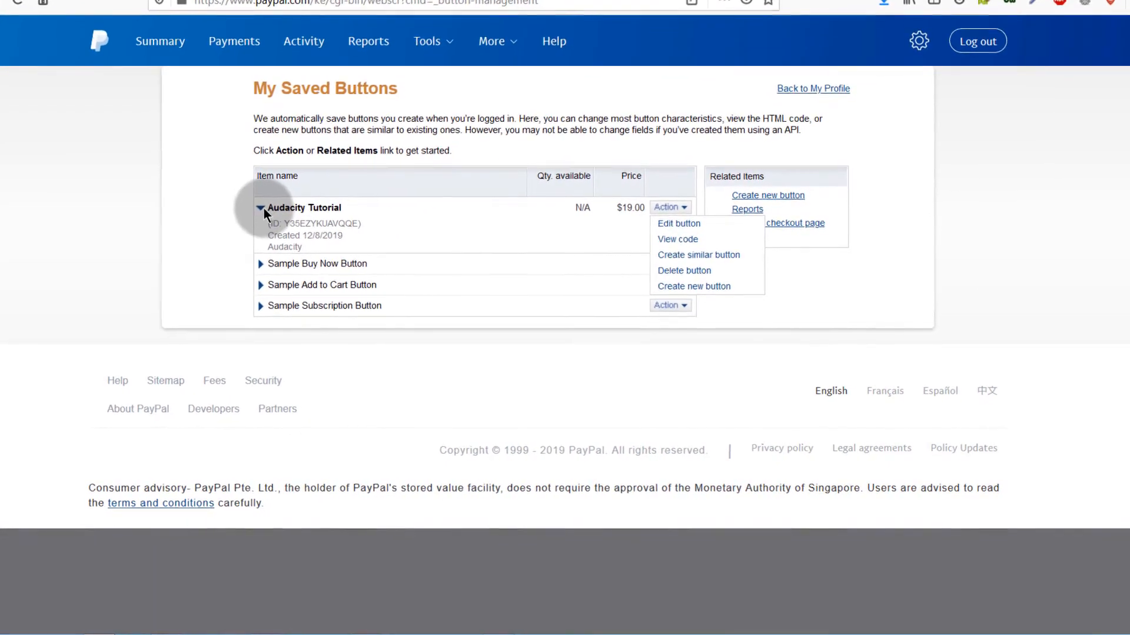
Step: Collapse the Audacity Tutorial details in PayPal and reselect the Buy button in the editor
click(263, 207)
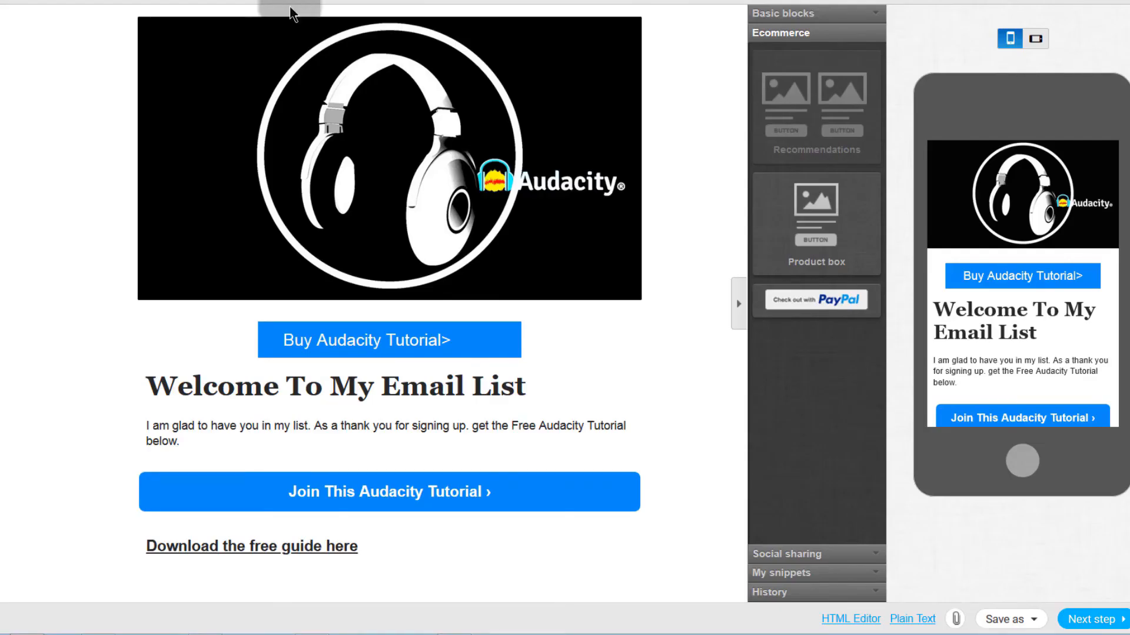
click(358, 345)
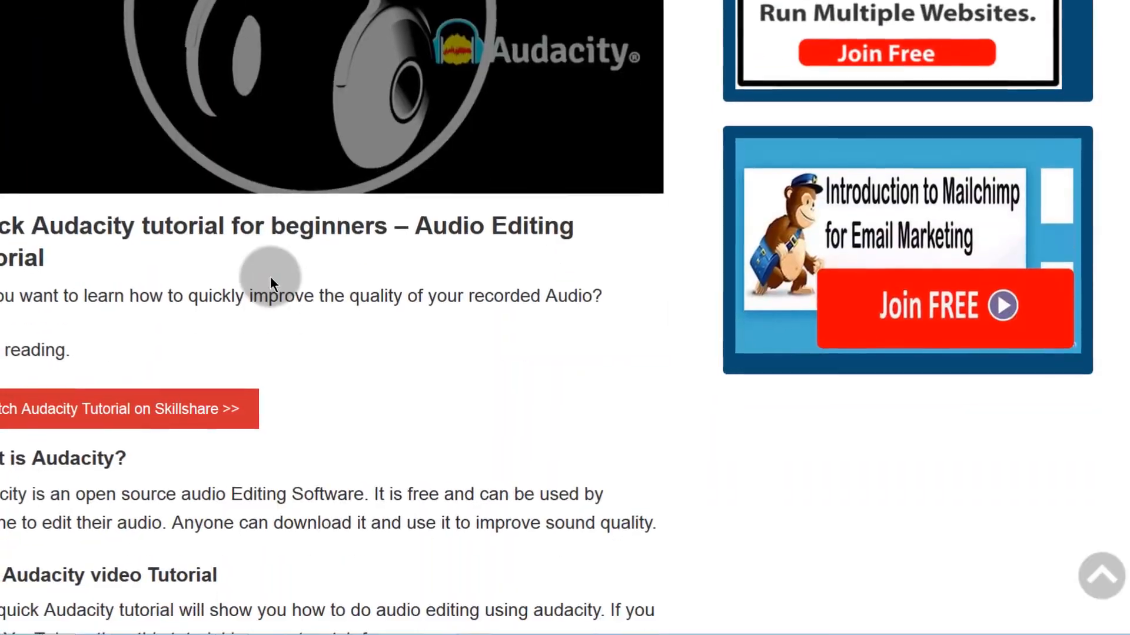
Step: Scroll through the Audacity blog post and clear its title selection
scroll(275, 278, down, 4)
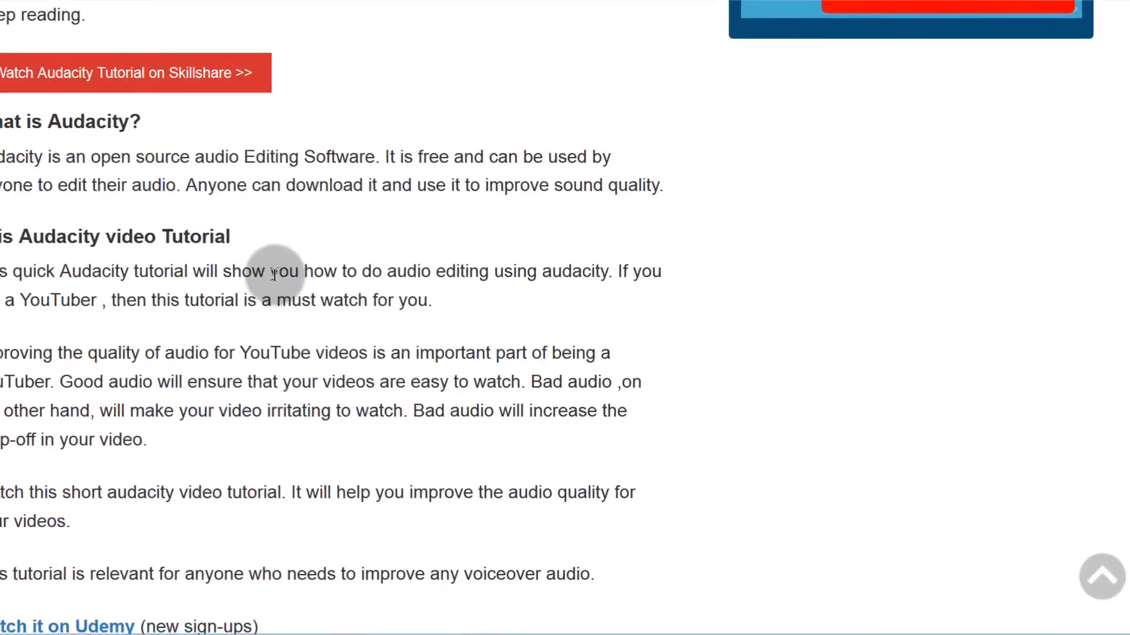
scroll(277, 276, up, 7)
scroll(287, 276, down, 3)
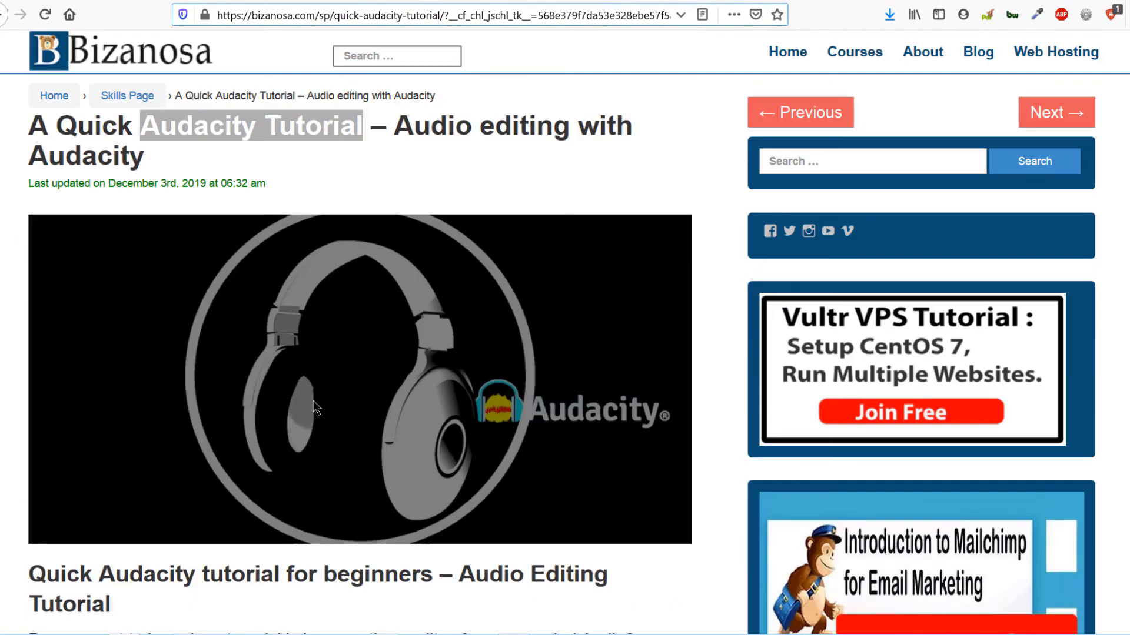
click(340, 191)
scroll(328, 345, down, 6)
scroll(332, 342, up, 6)
Step: Check the header image, Buy button and heading blocks, then request to exit the editor
click(263, 0)
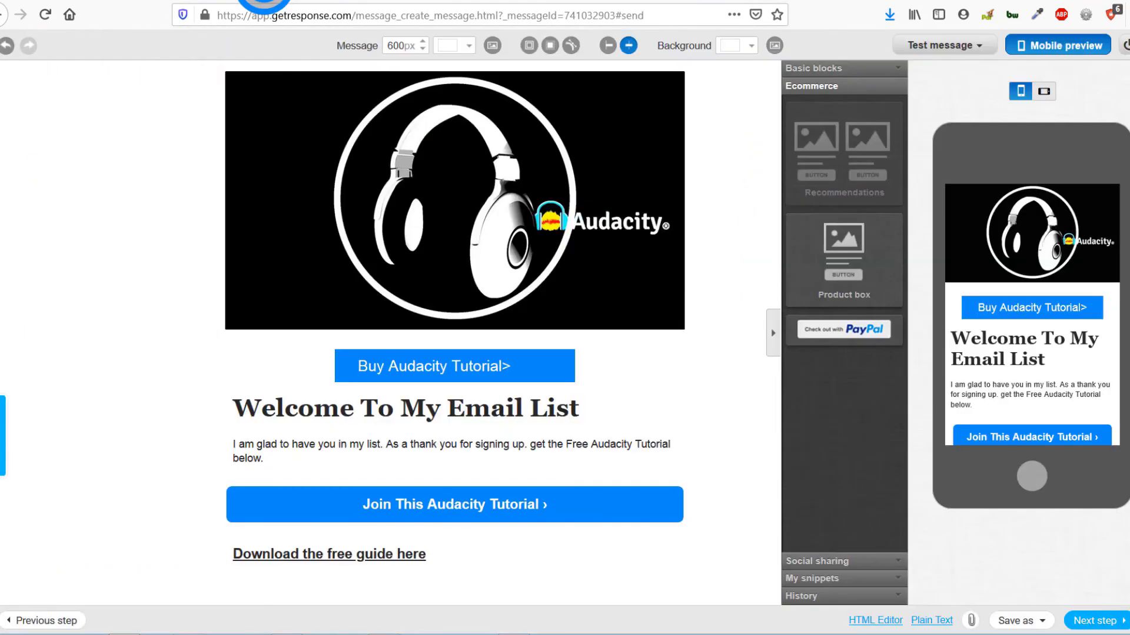
click(395, 366)
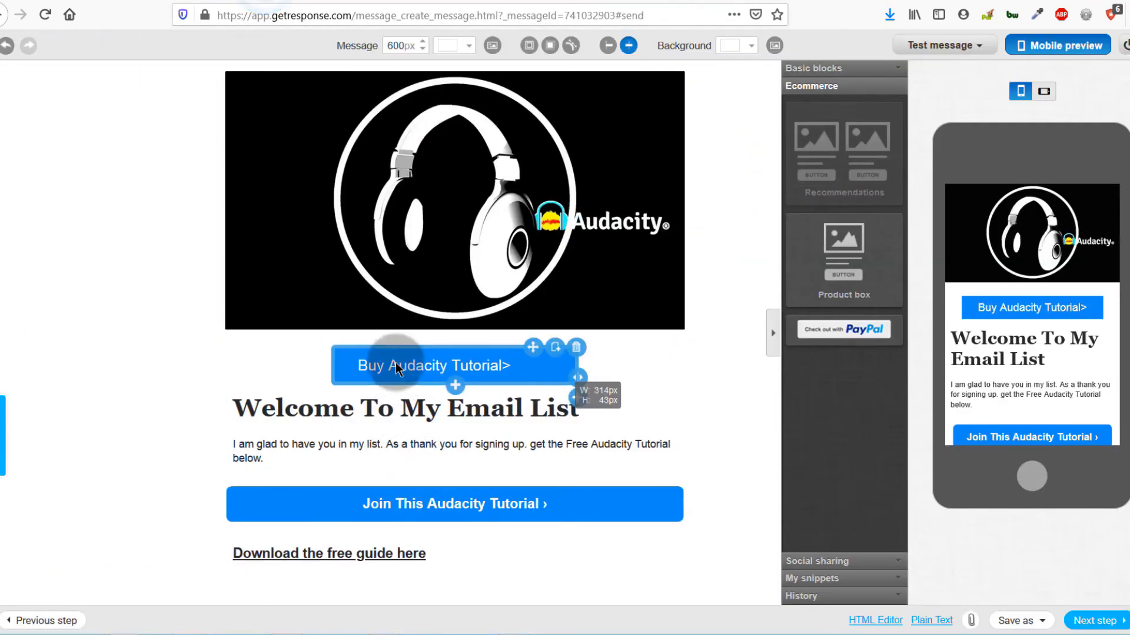
click(457, 403)
click(436, 368)
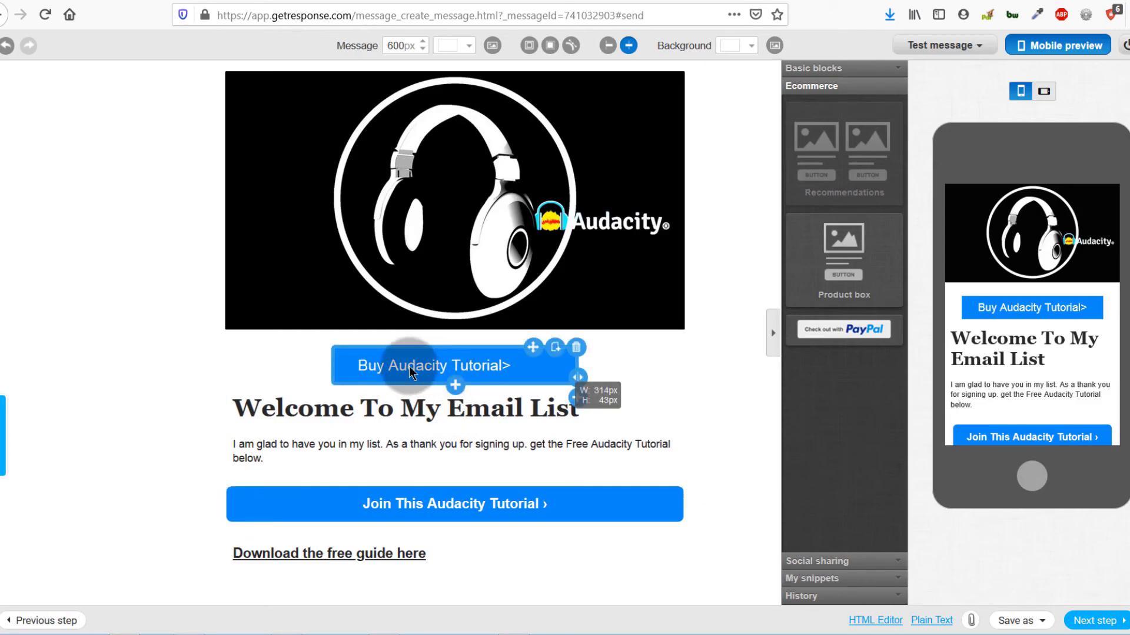
click(549, 394)
click(428, 309)
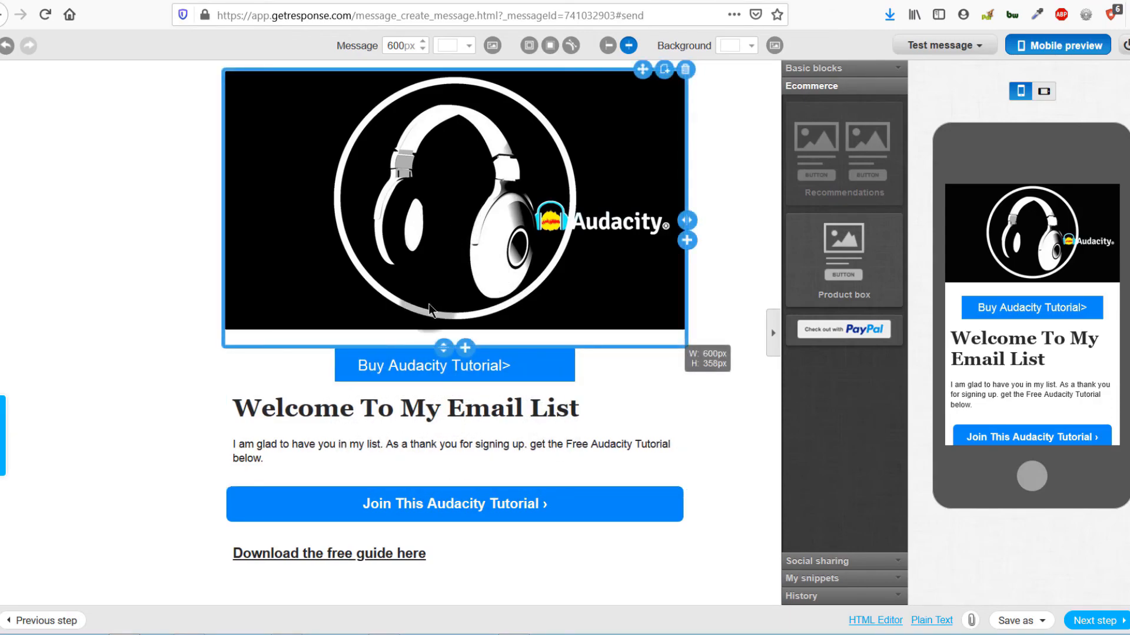
click(423, 359)
click(1126, 48)
click(1126, 47)
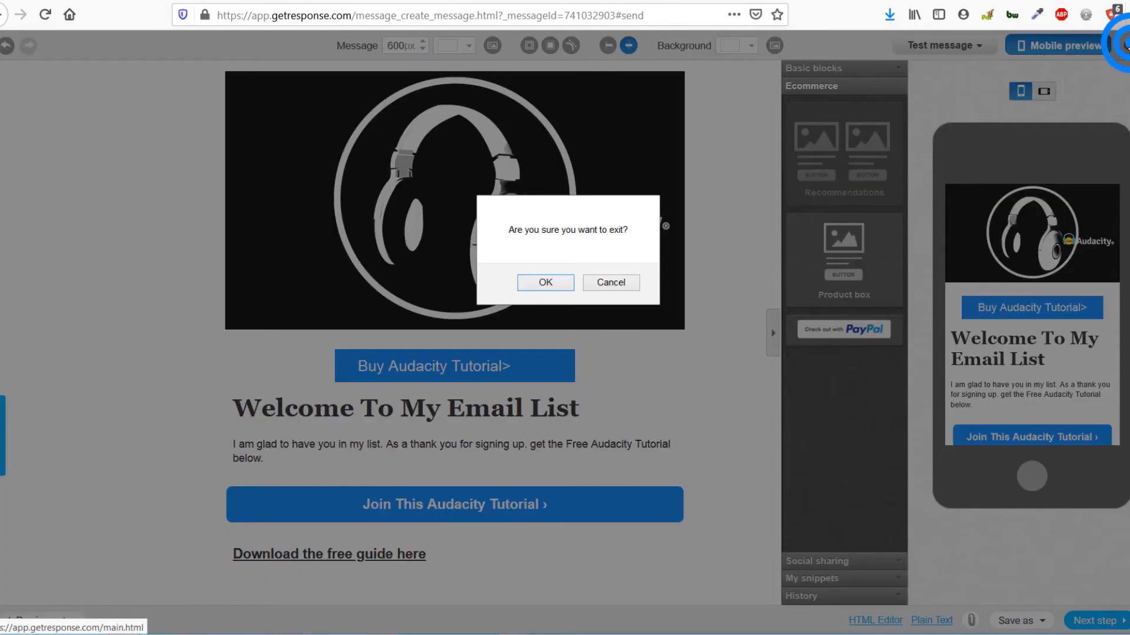
Step: Confirm leaving the editor and start creating a new newsletter
click(539, 281)
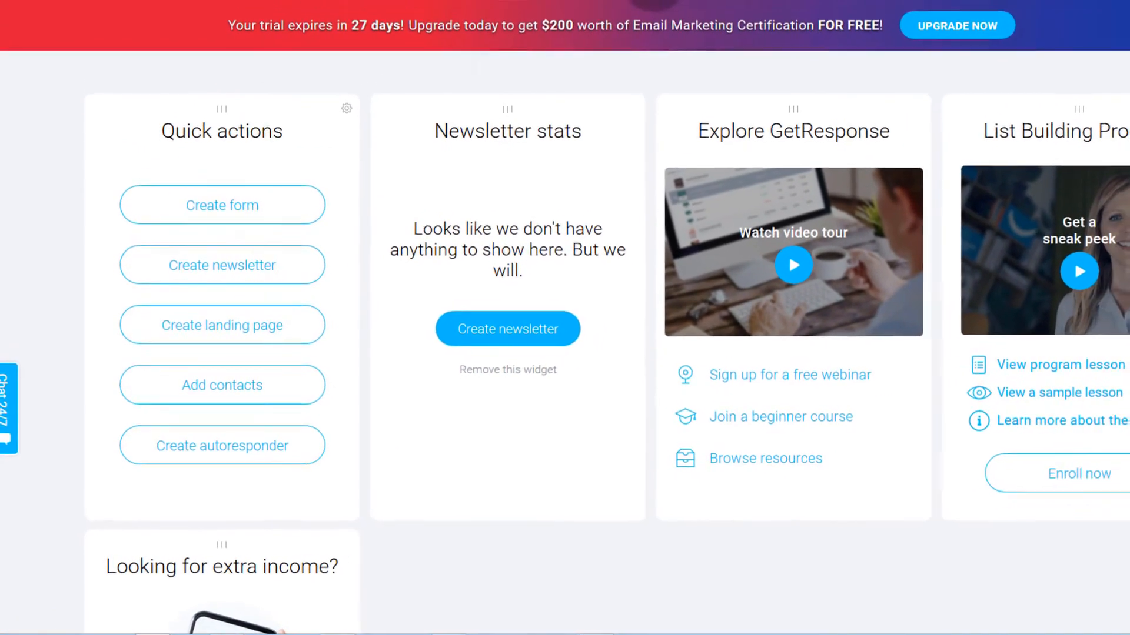
click(823, 1)
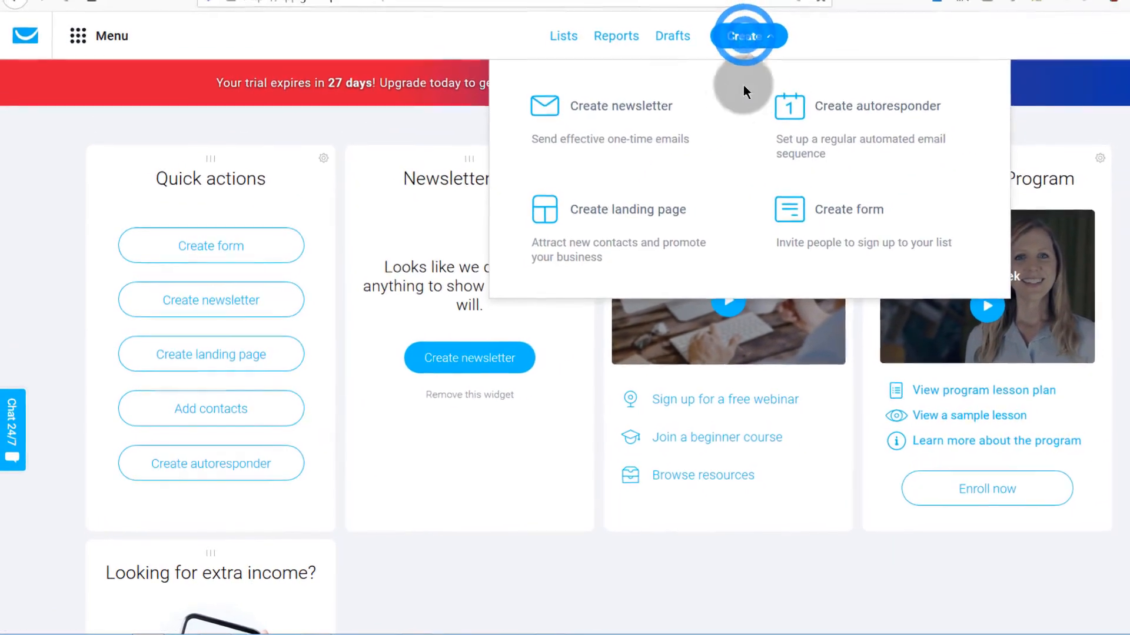
click(616, 126)
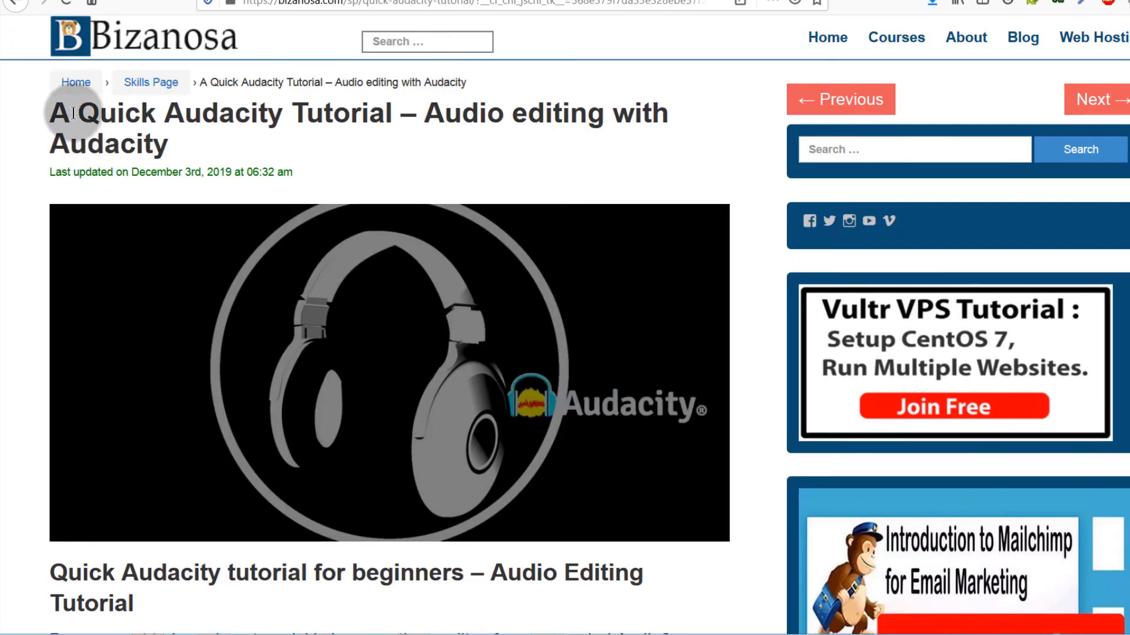
Step: Copy the blog post title 'A Quick Audacity Tutorial'
click(54, 110)
drag(53, 110, 408, 116)
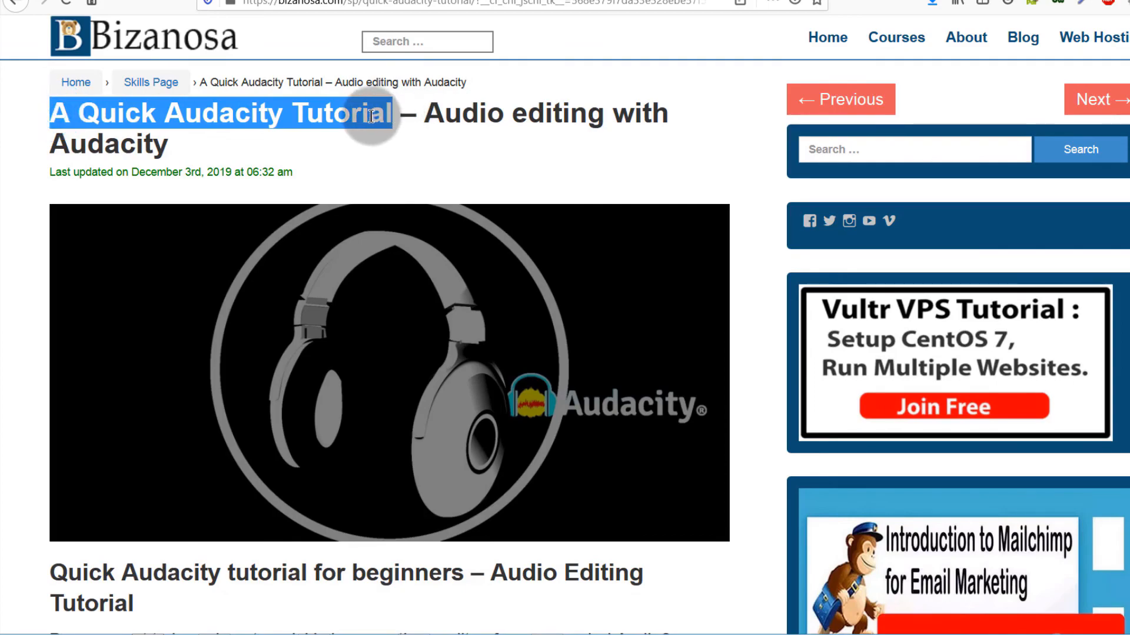
right_click(371, 115)
click(415, 127)
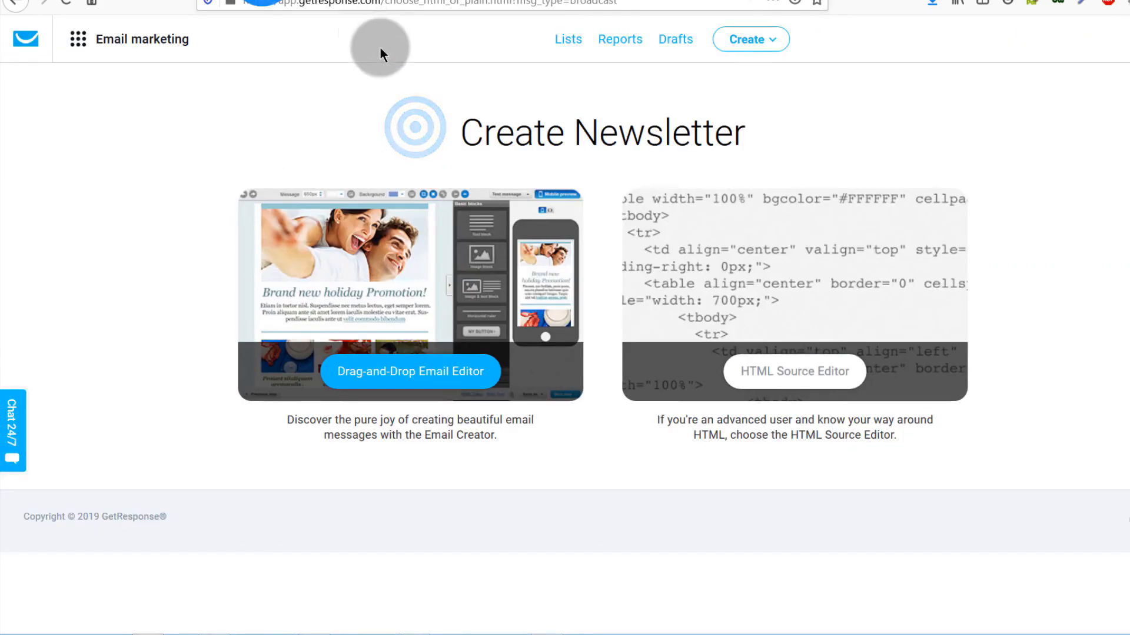
Step: Choose the drag-and-drop editor and set the subject to 'A Quick Audacity Tutorial'
click(372, 377)
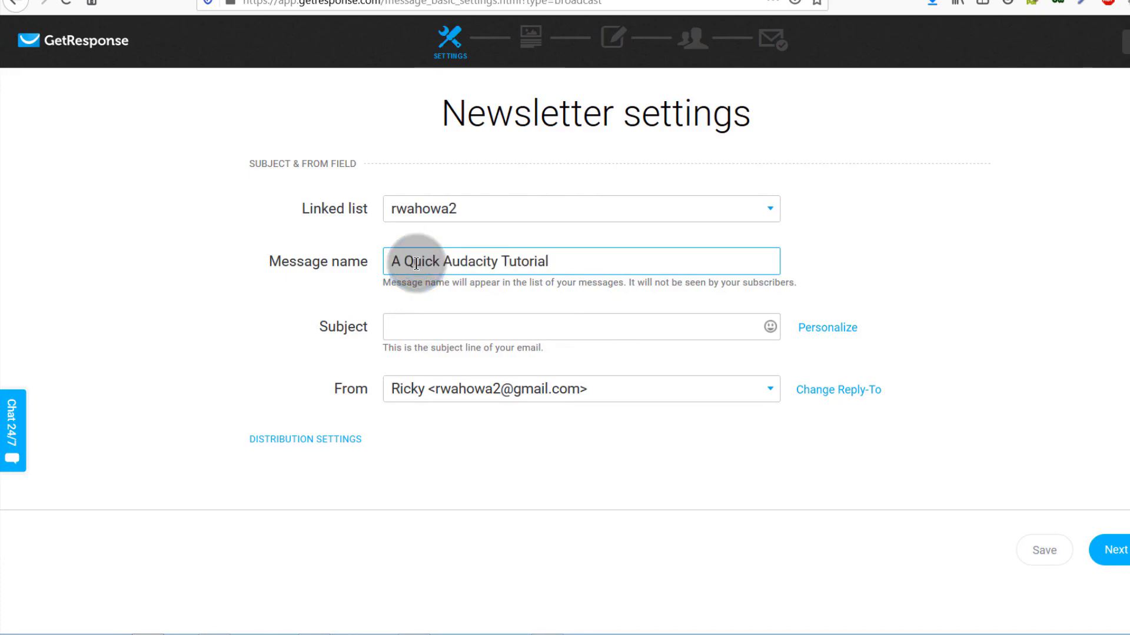
click(416, 330)
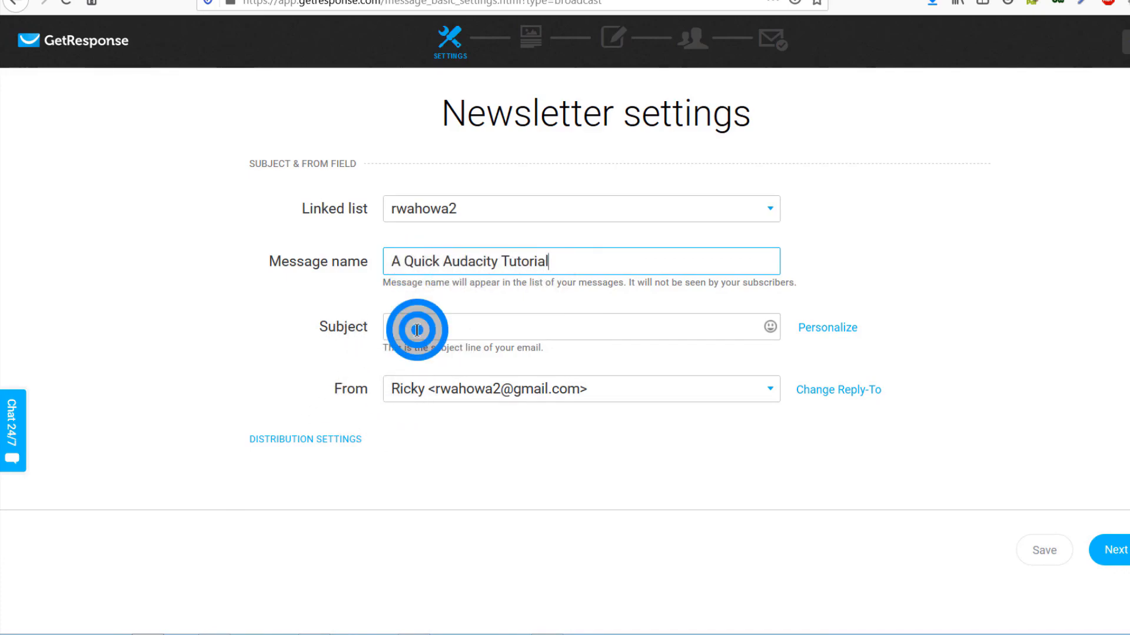
drag(390, 330, 556, 330)
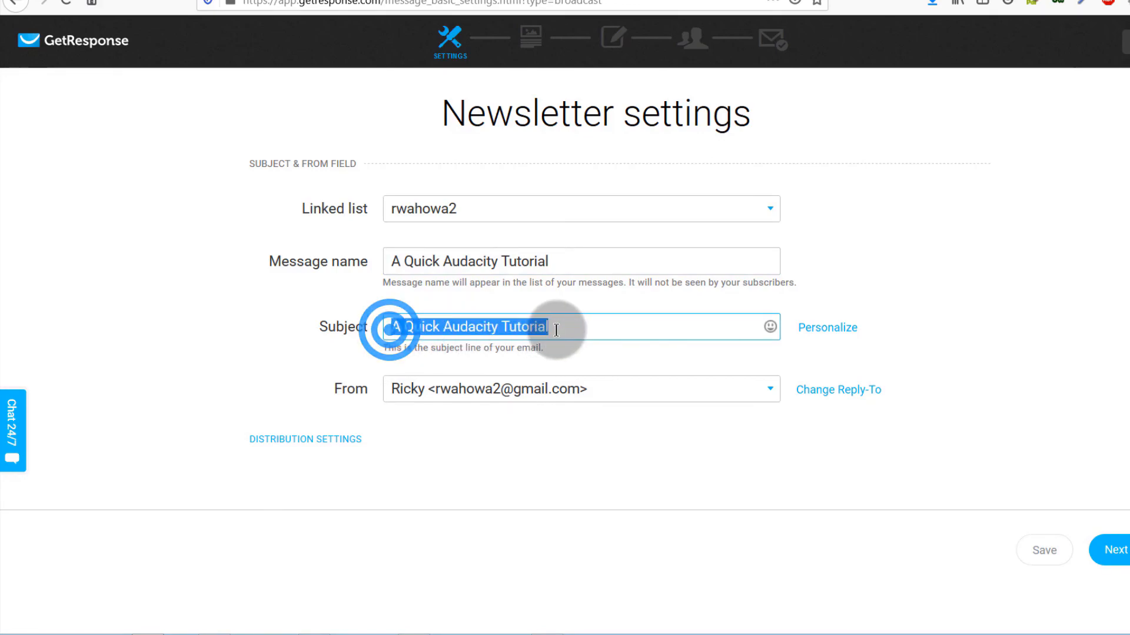
click(488, 353)
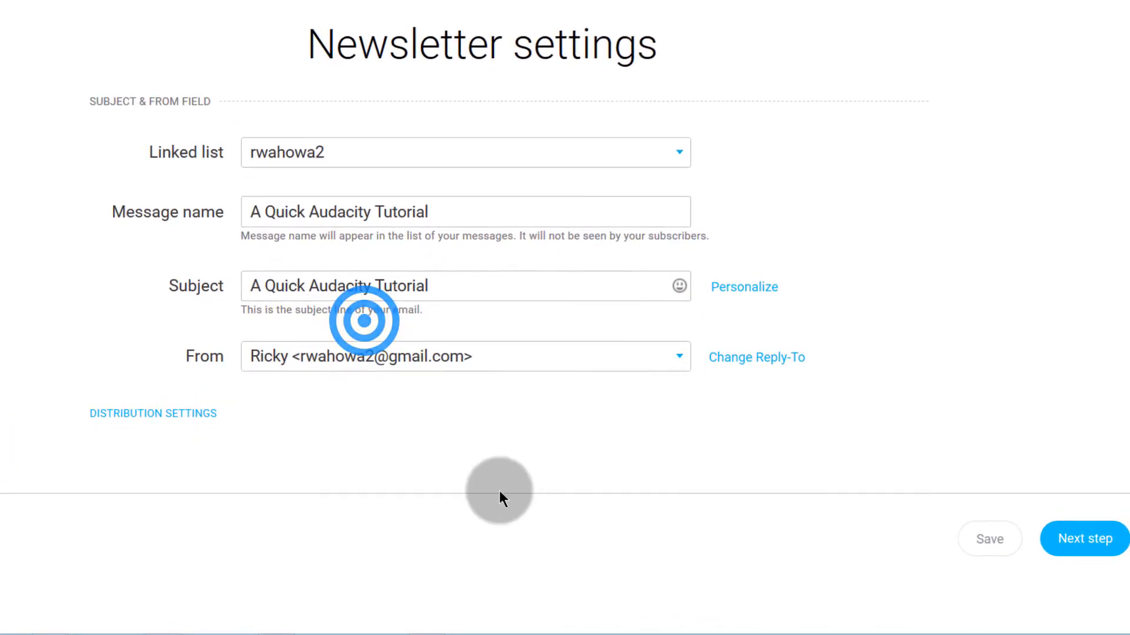
click(1092, 537)
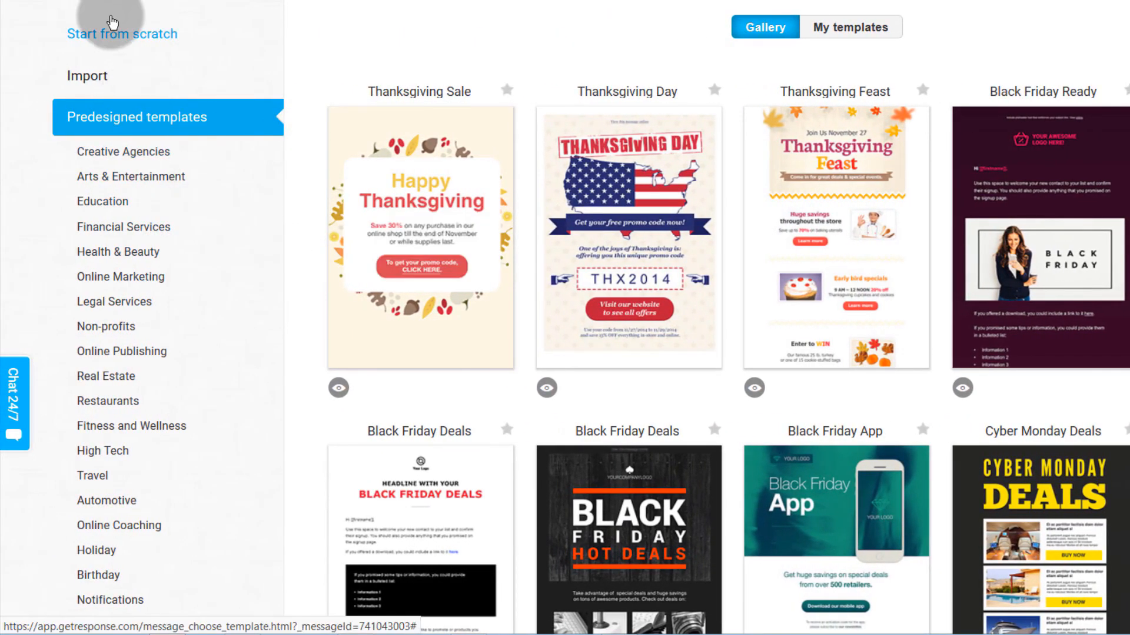
Step: Start from the blank 1 column-3 layout and delete its placeholder text block
click(106, 40)
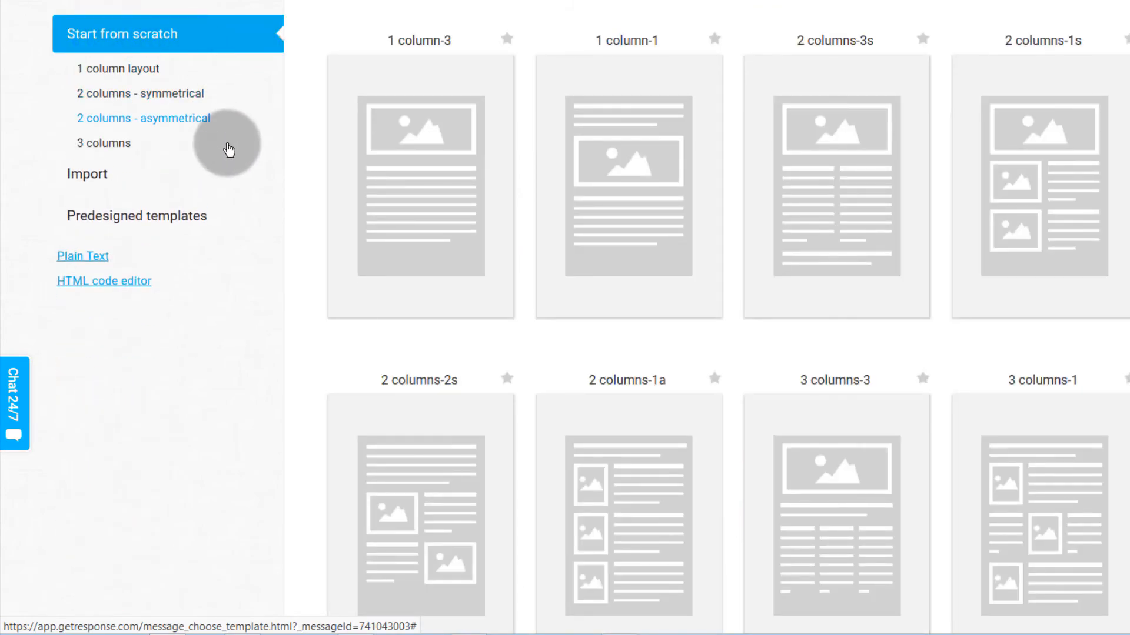
click(113, 72)
mouse_move(382, 133)
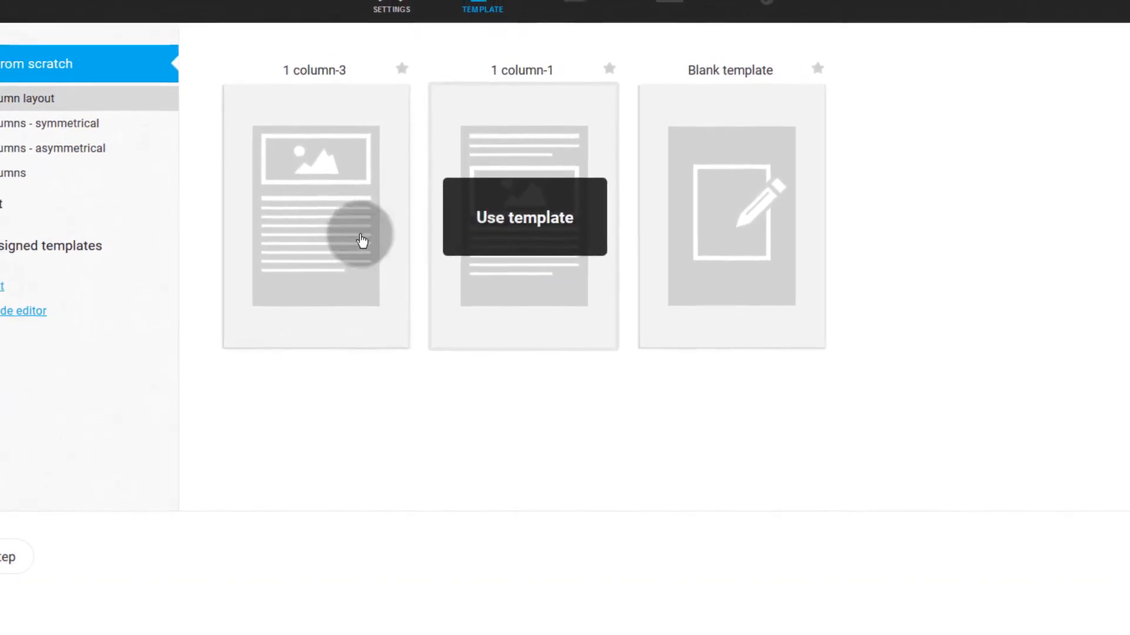
click(280, 202)
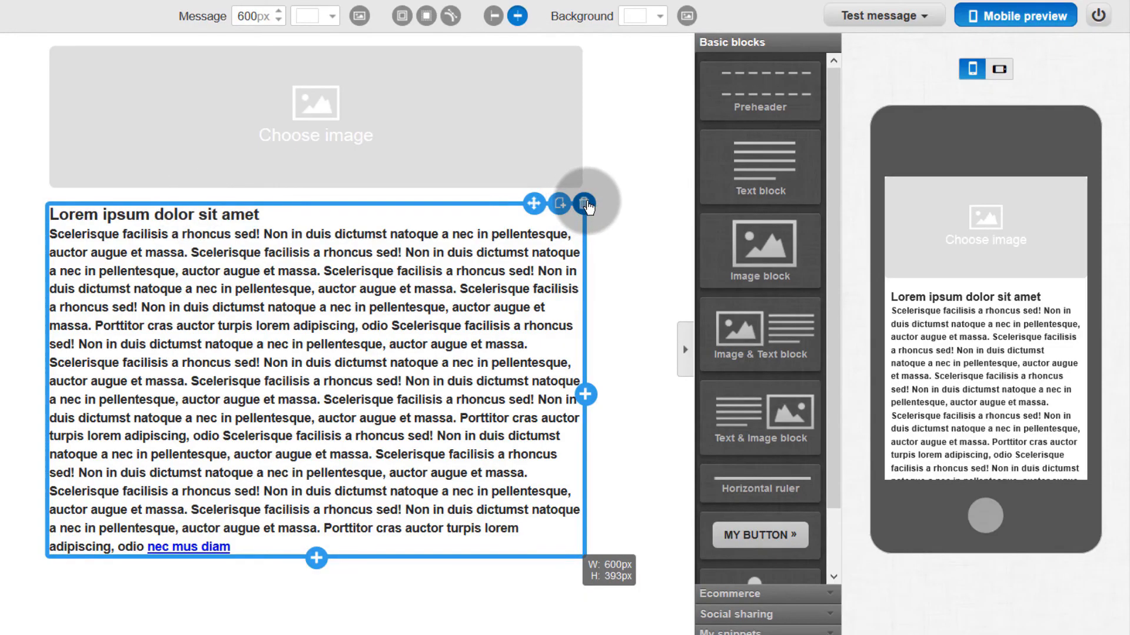
click(584, 204)
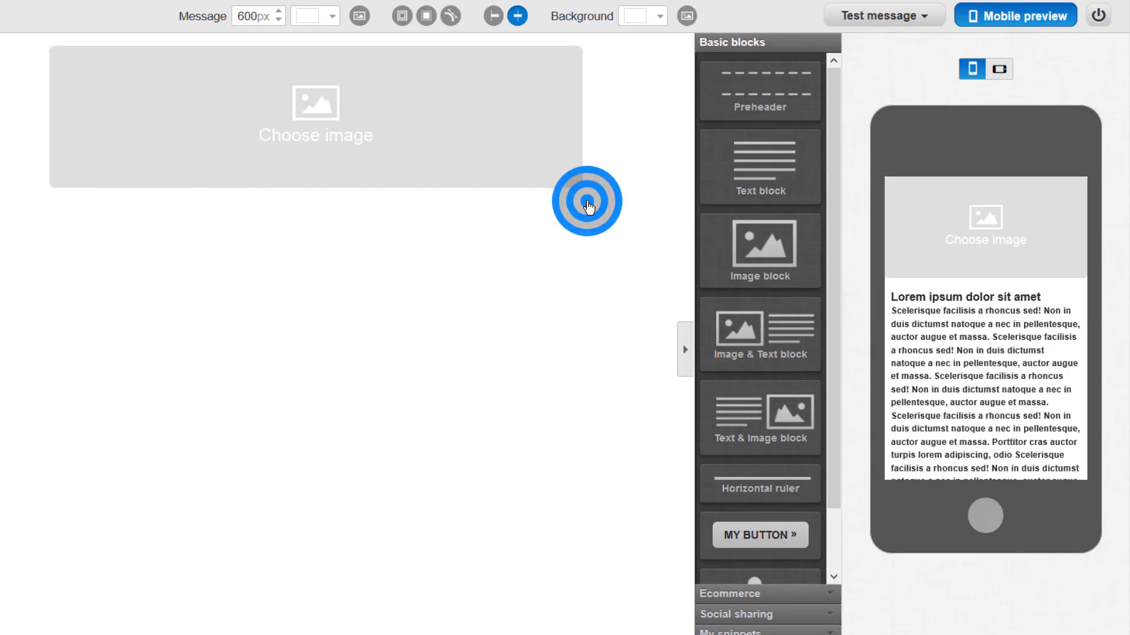
Step: Insert the Audacity headphones header image, with a preheader above and a text block below
click(319, 111)
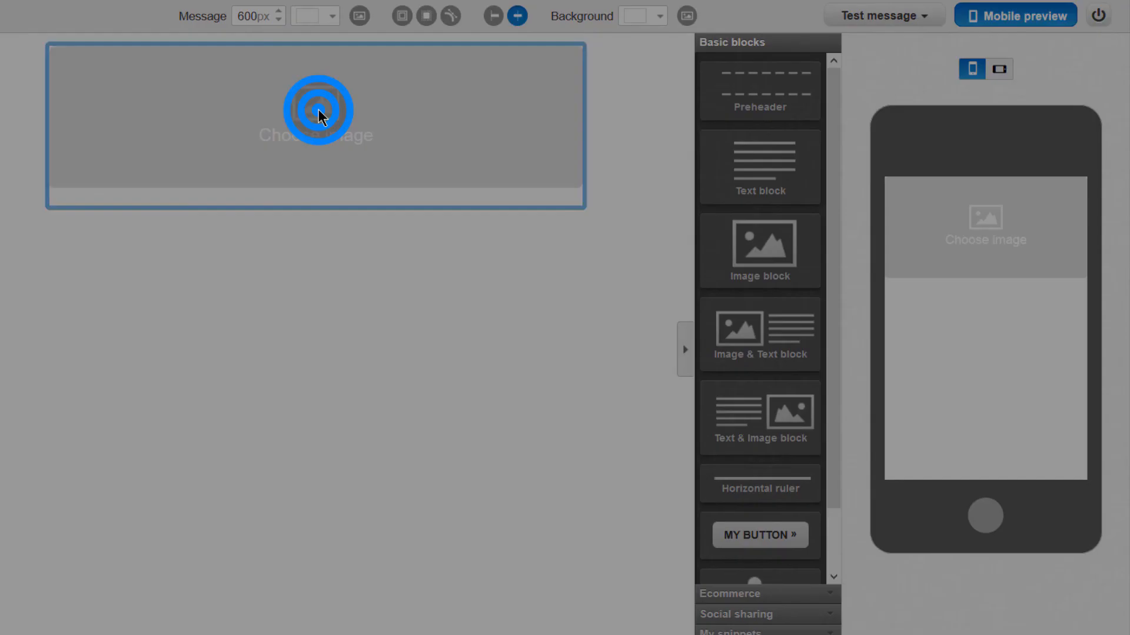
click(188, 419)
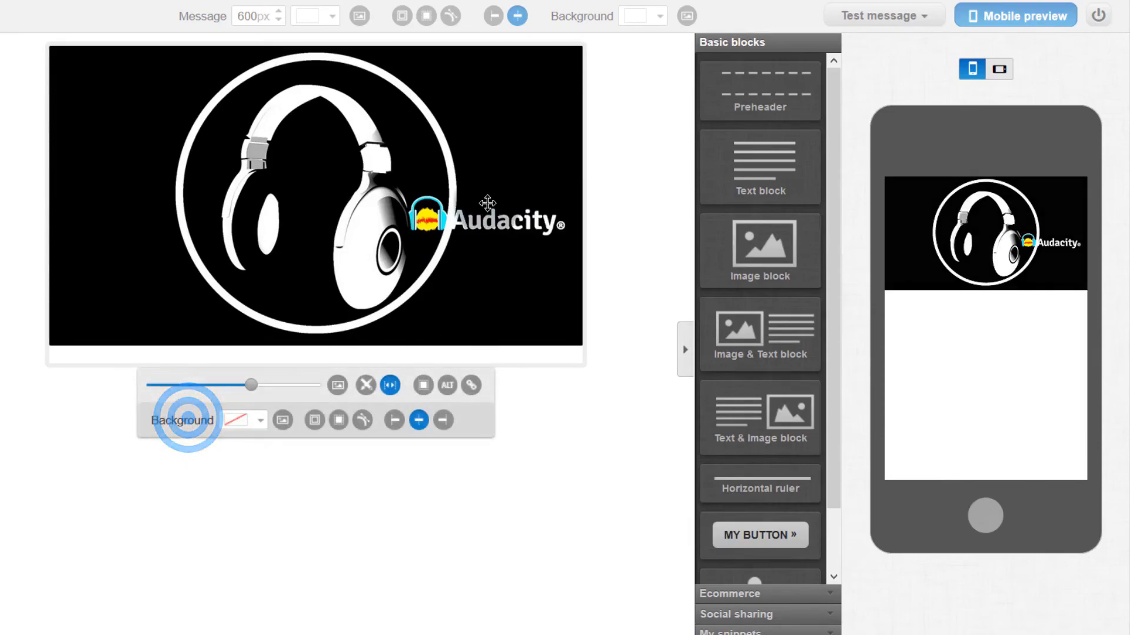
click(789, 82)
drag(789, 81, 258, 56)
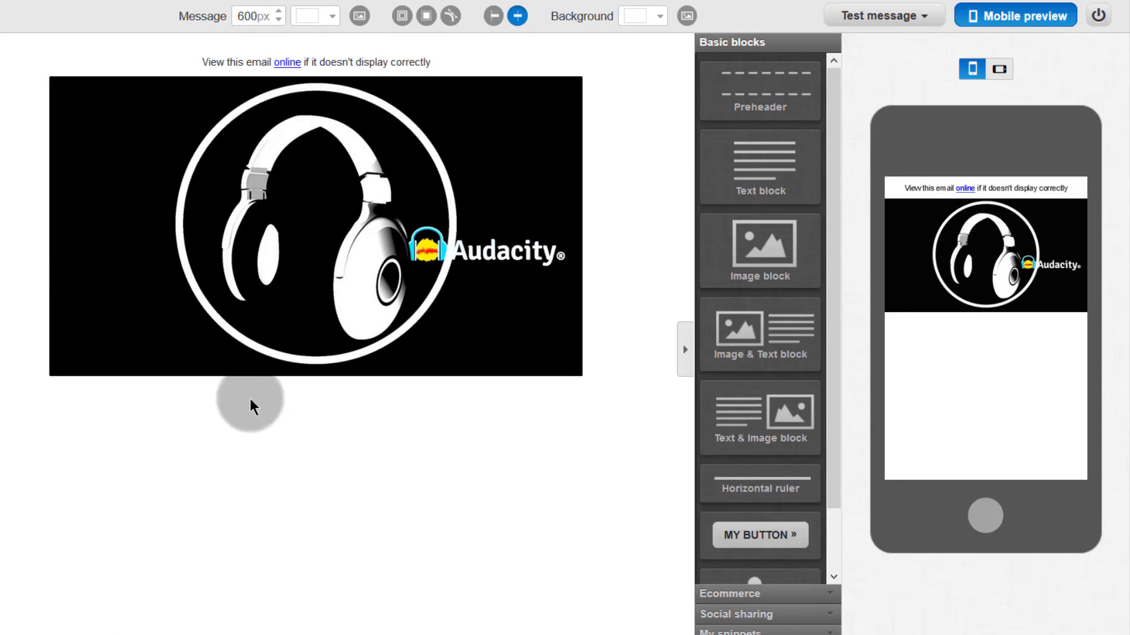
drag(785, 165, 38, 416)
Step: Replace the heading with 'A Quick Audacity Tutorial' at 36px and add a line below
click(265, 415)
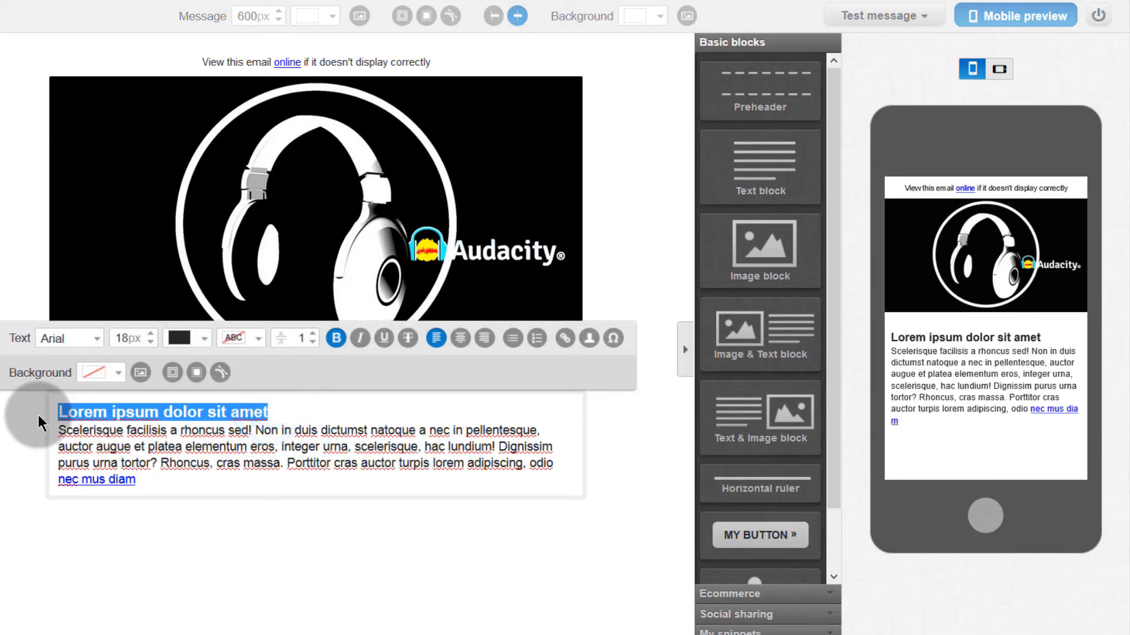
key(ctrl+v)
drag(228, 408, 57, 412)
click(153, 335)
click(153, 334)
click(153, 334)
click(153, 334)
click(153, 334)
click(153, 334)
click(152, 335)
click(152, 335)
click(152, 335)
click(406, 423)
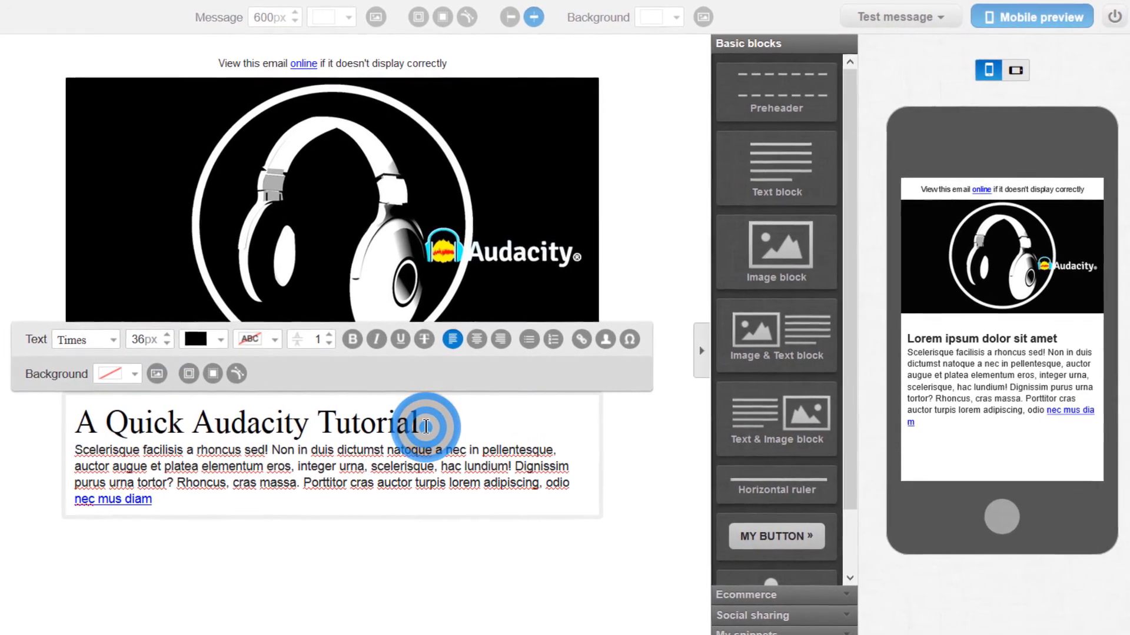
key(Return)
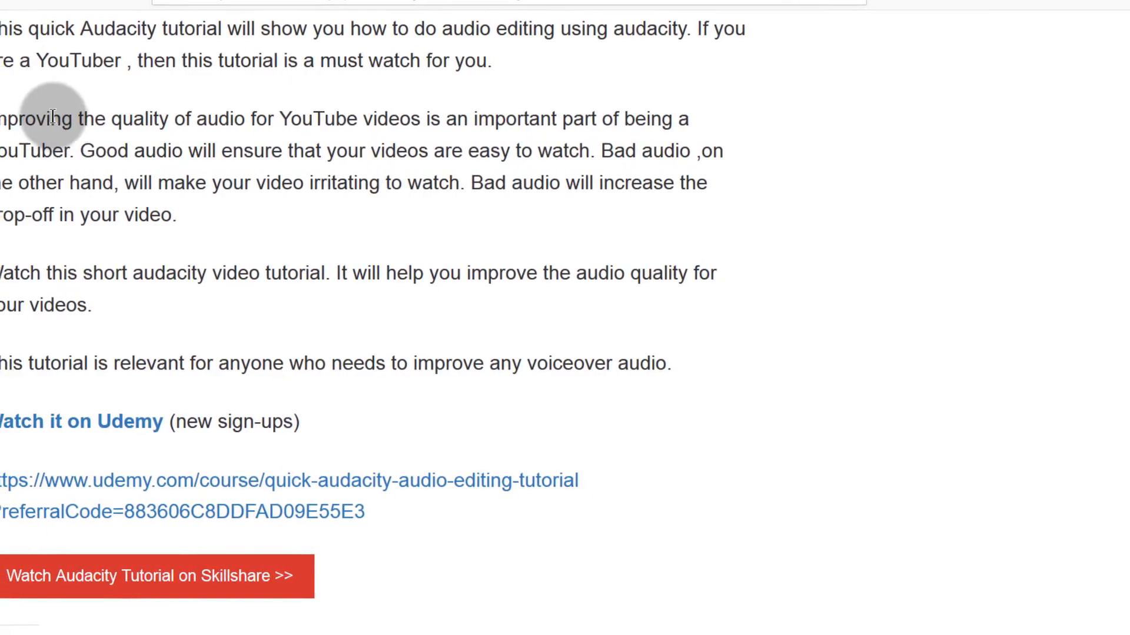
Step: Copy the three tutorial paragraphs from the Audacity blog post
scroll(51, 113, up, 3)
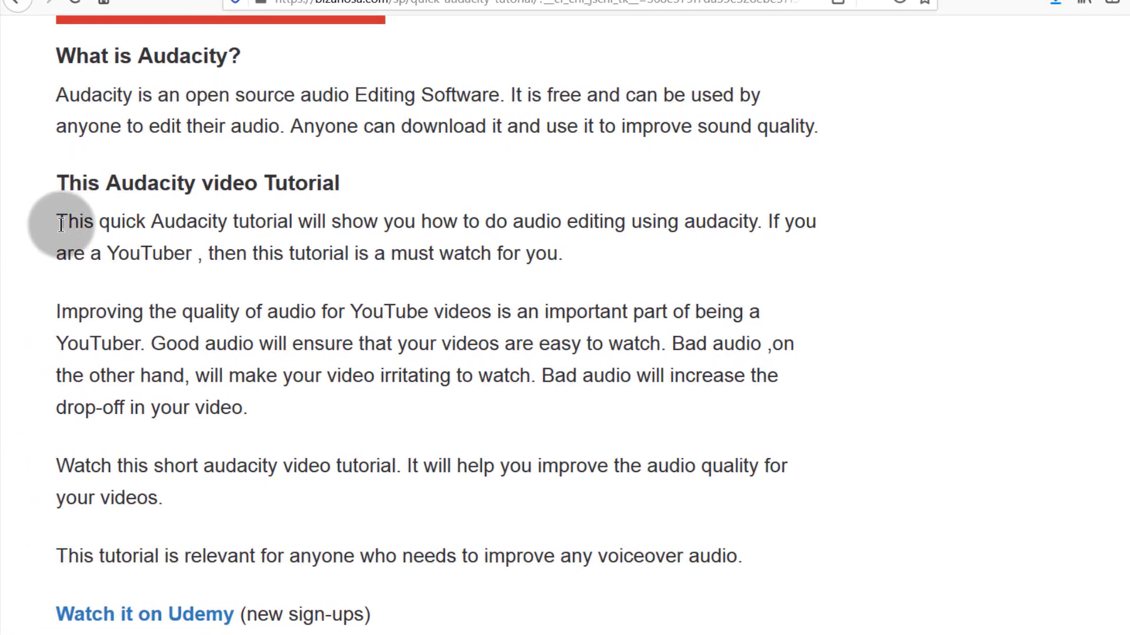
drag(58, 219, 272, 529)
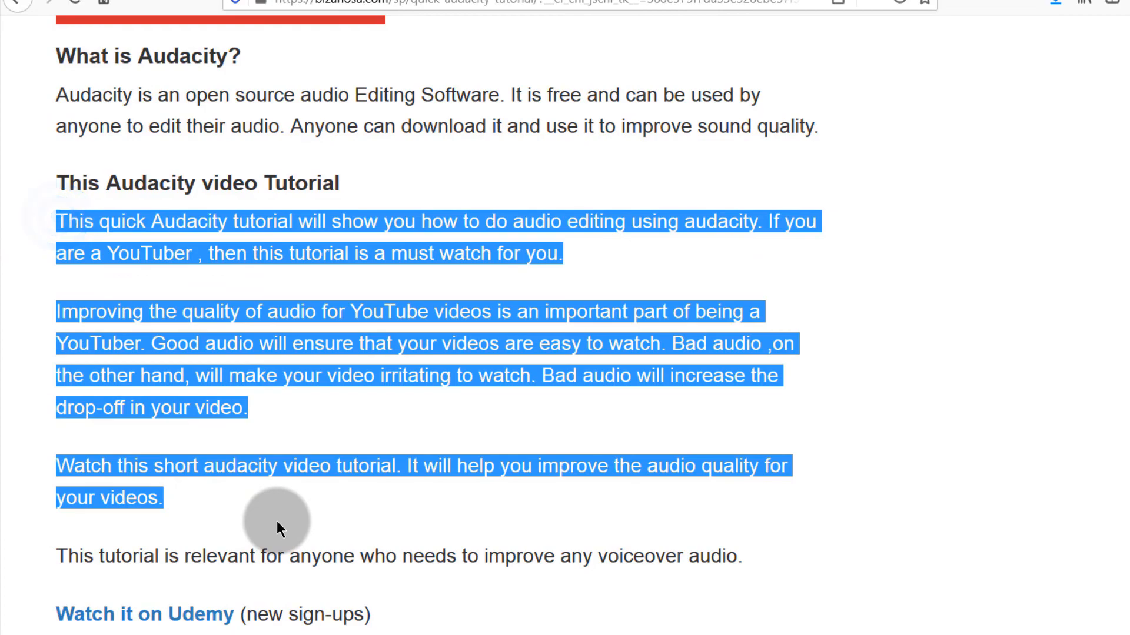
right_click(217, 469)
click(260, 477)
click(309, 2)
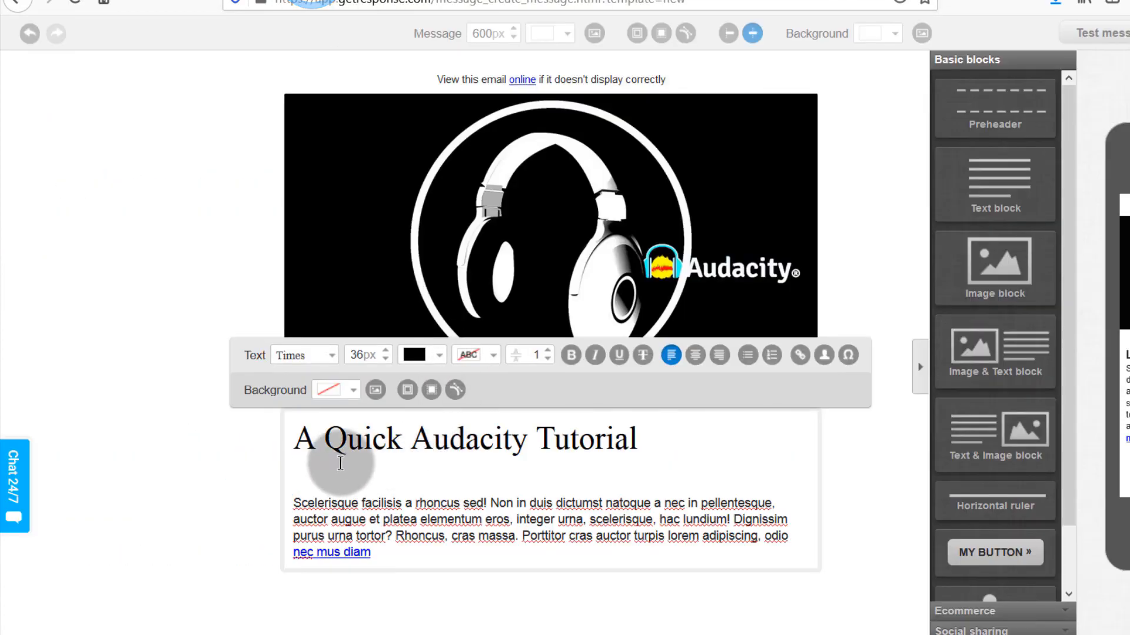
Step: Paste the tutorial paragraphs over the placeholder body and separate them with blank lines
drag(343, 520, 377, 556)
right_click(342, 520)
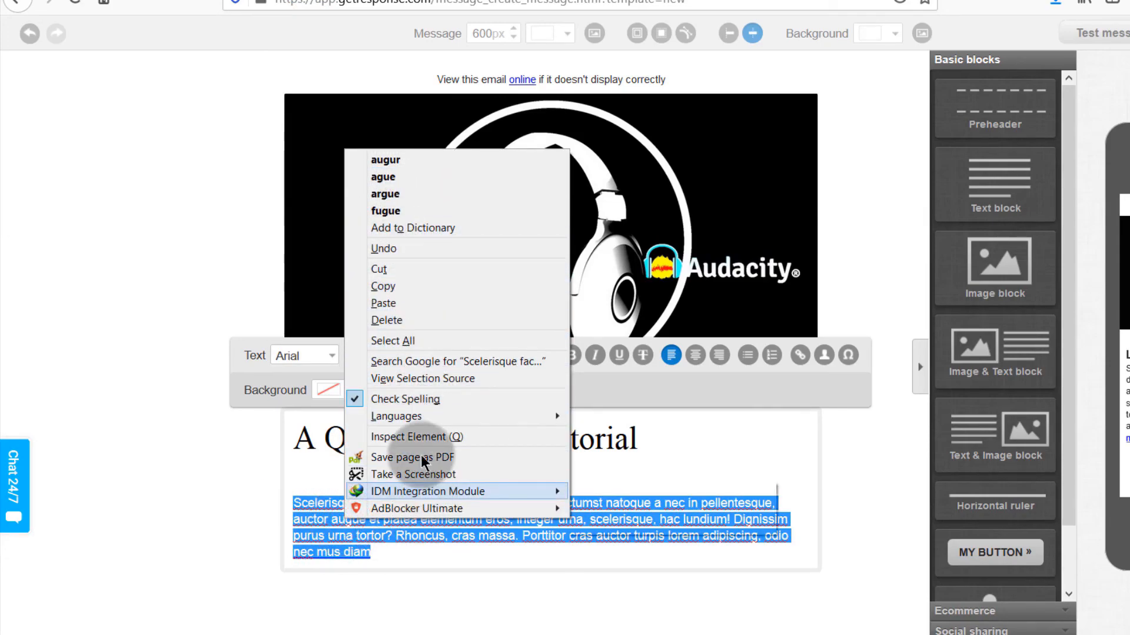
click(403, 302)
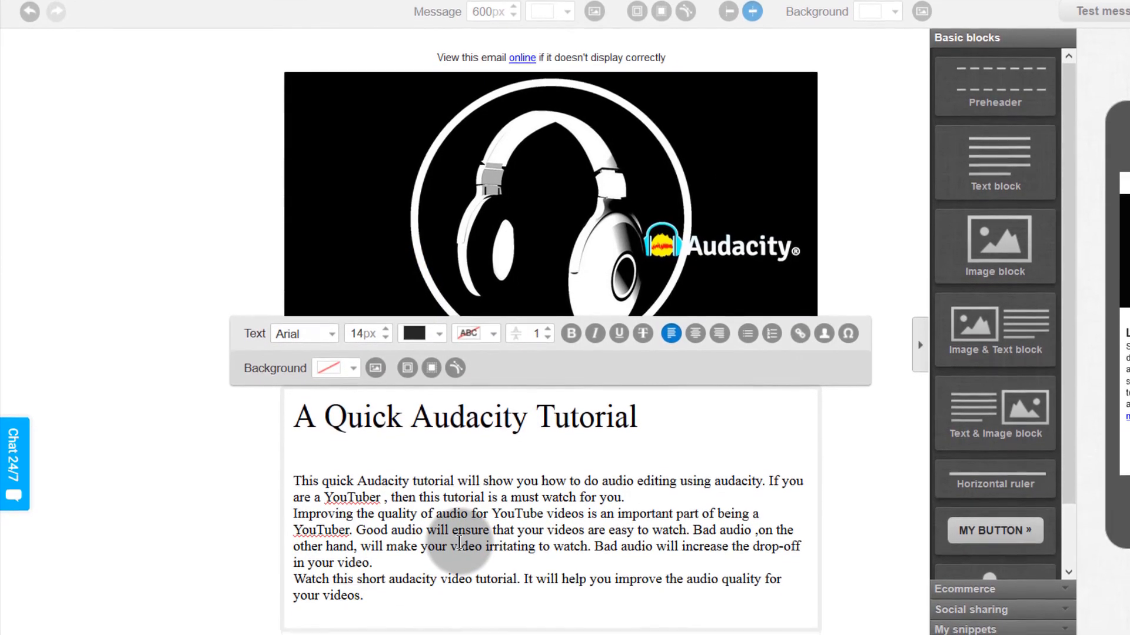
click(627, 498)
key(Return)
click(378, 576)
key(Return)
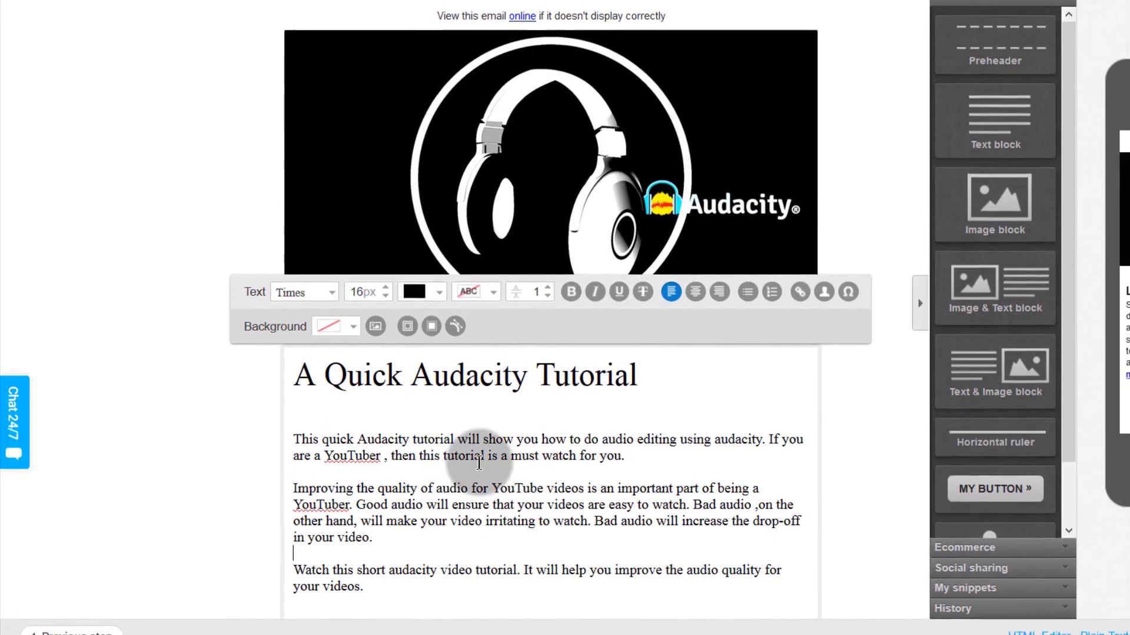
click(353, 588)
key(Return)
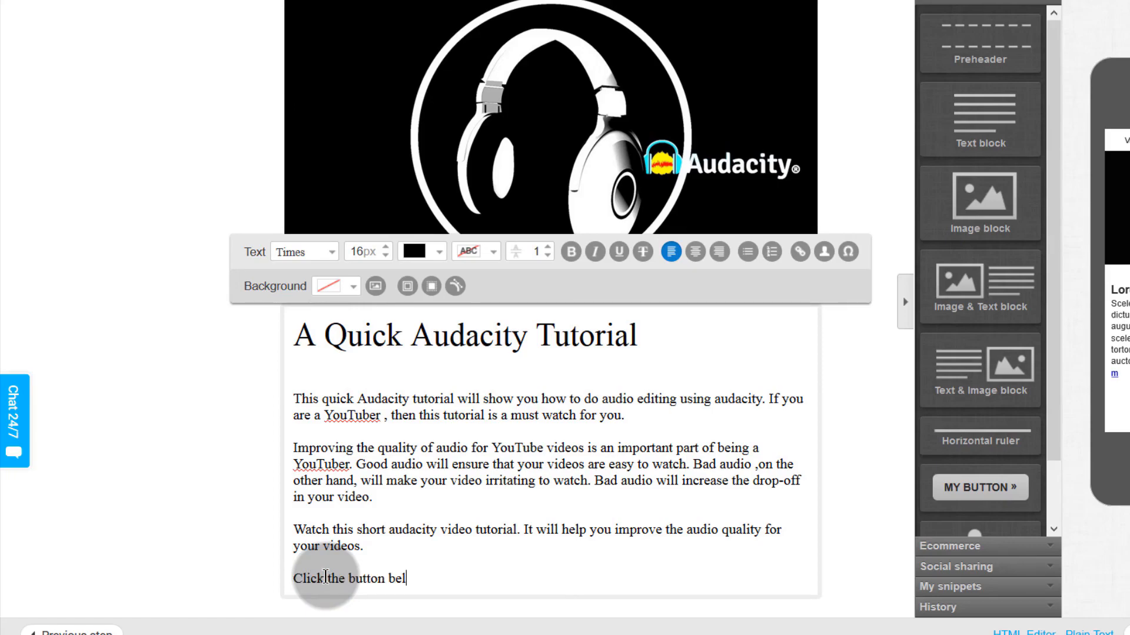
Step: Add a bold line telling readers to click below and pay via PayPal
text(ypal to make this purchase.)
drag(293, 579, 426, 594)
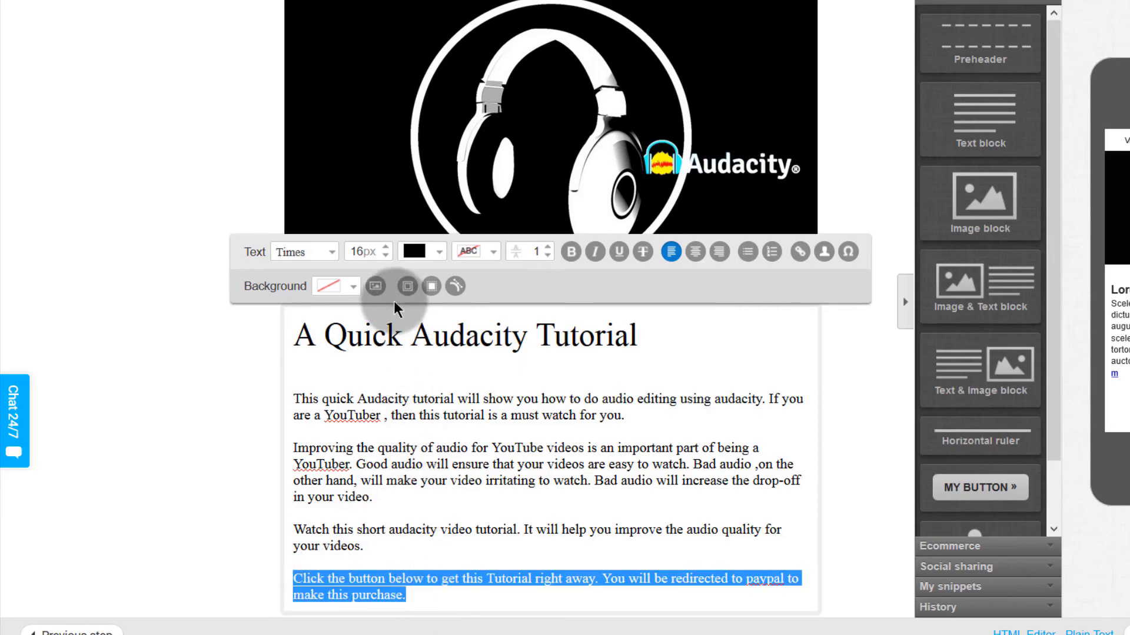
click(570, 253)
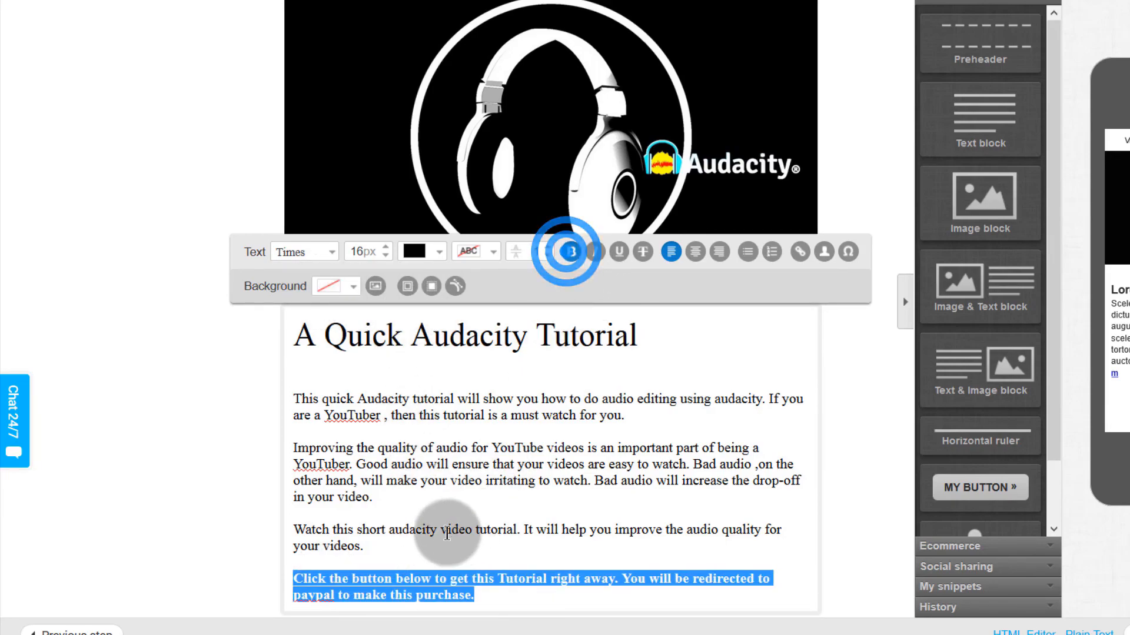
click(489, 574)
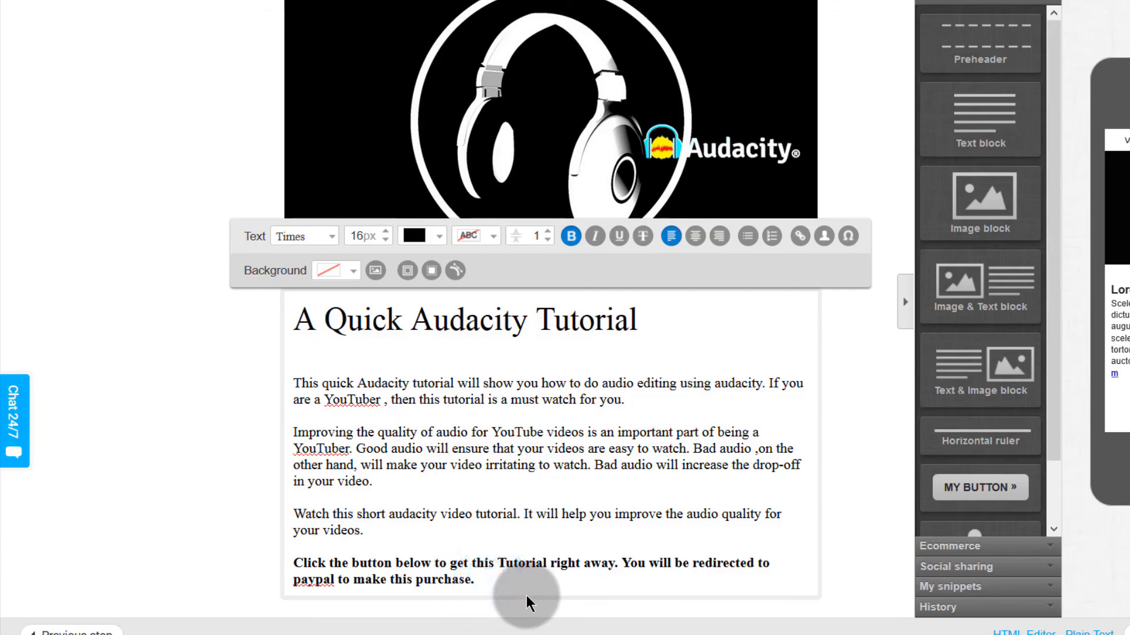
key(Return)
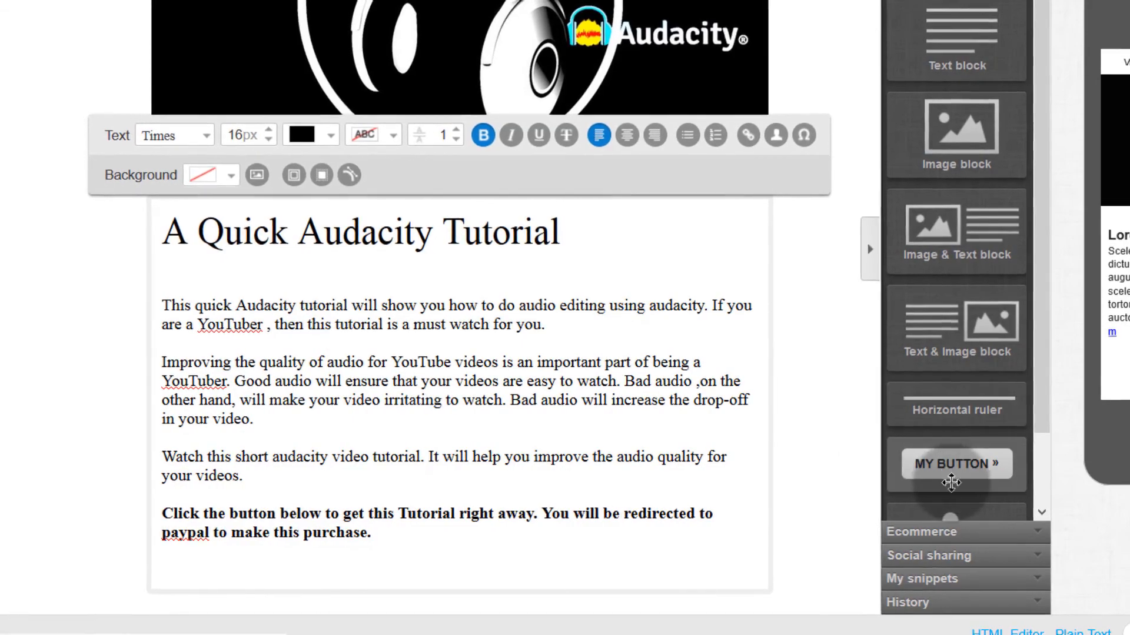
Step: Place a PayPal Buy Now button below the paragraph and widen it across the newsletter
click(938, 531)
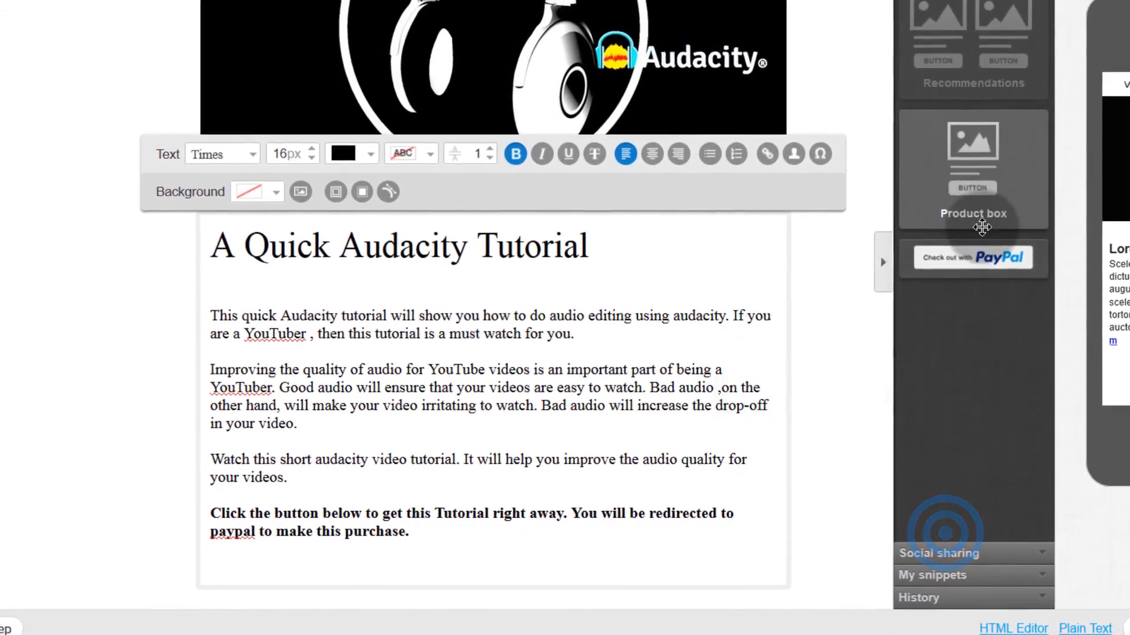
drag(973, 257, 356, 598)
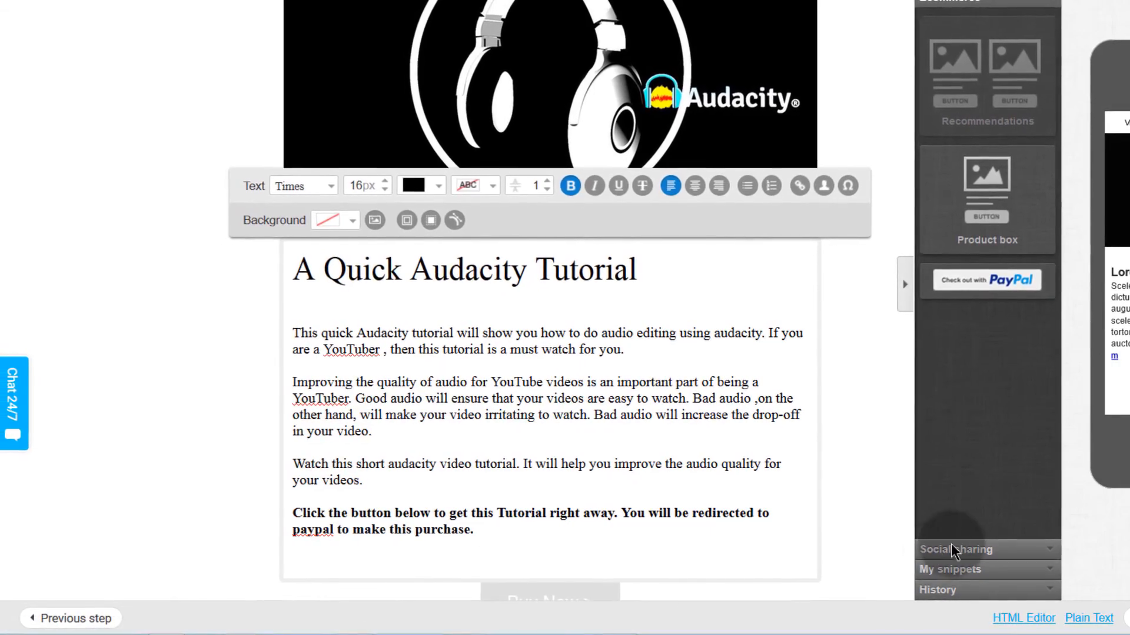
scroll(859, 497, down, 1)
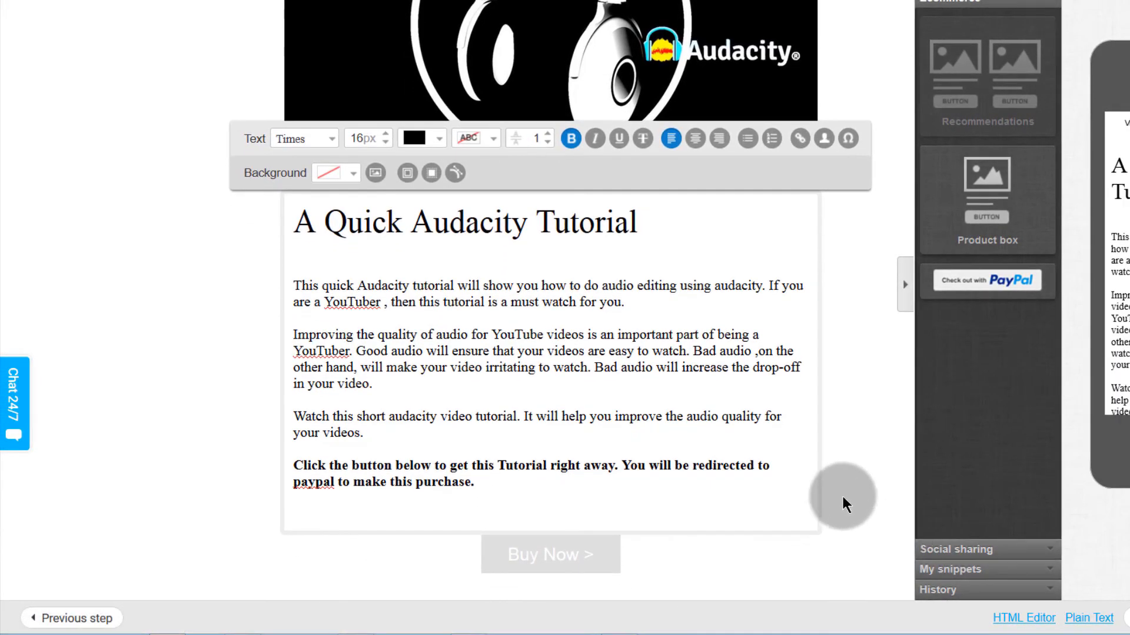
click(534, 553)
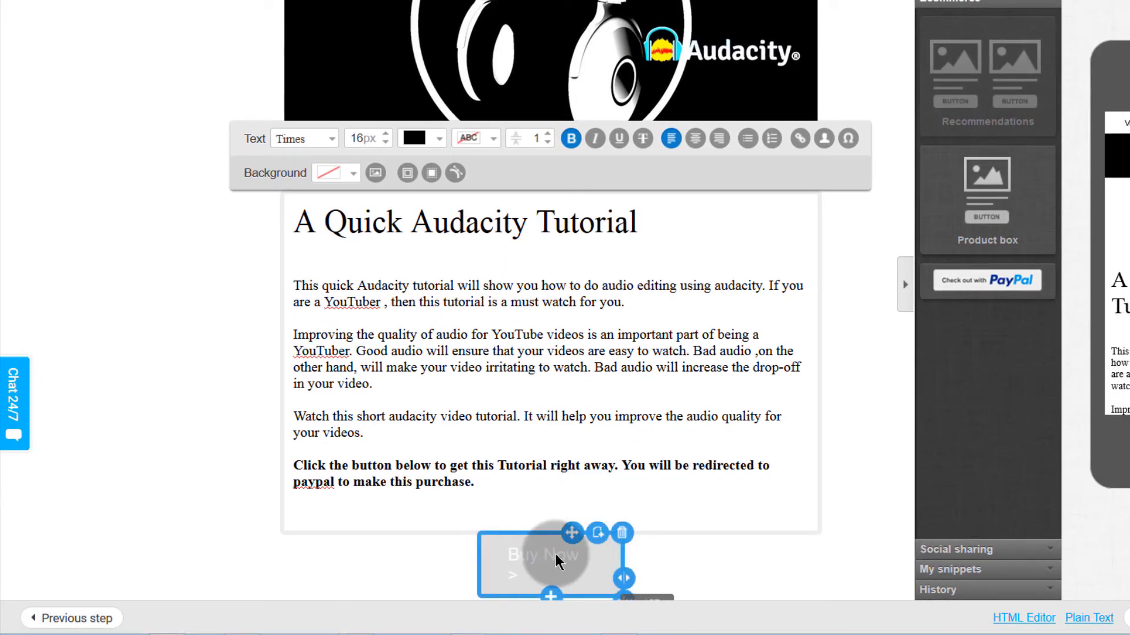
drag(624, 577, 878, 557)
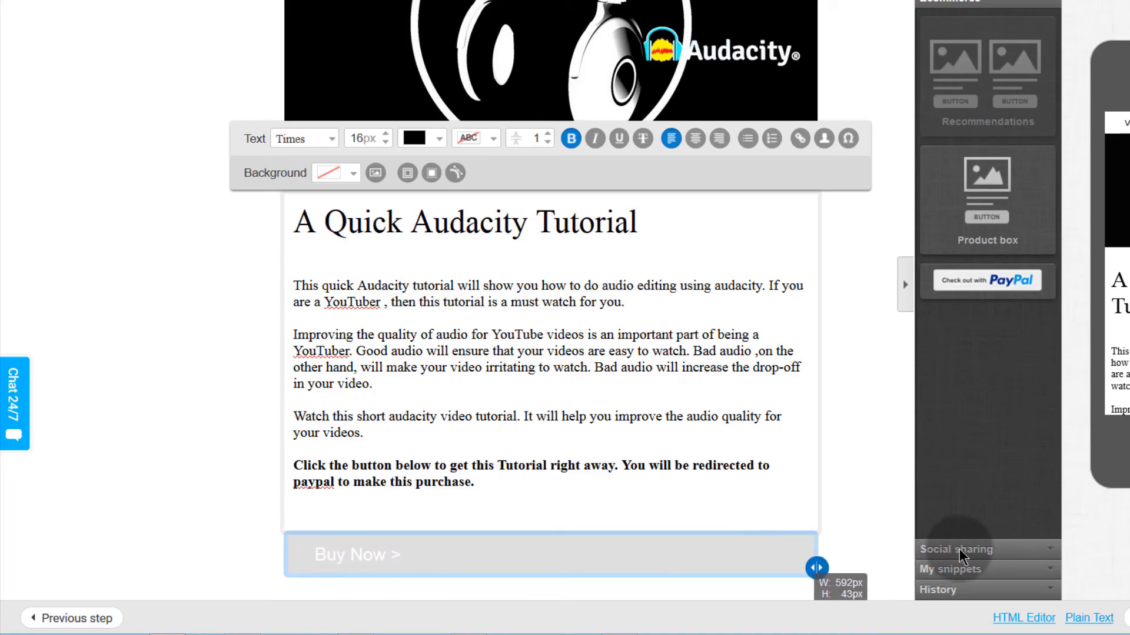
Step: Link the button to the Audacity Tutorial item and make it red
click(453, 559)
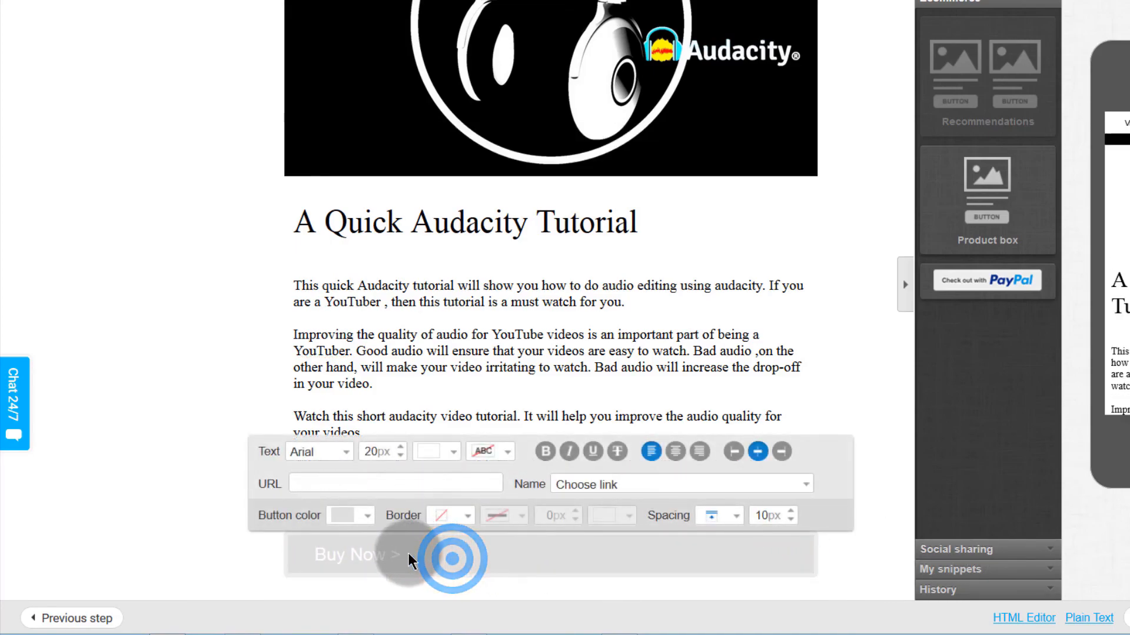
click(644, 488)
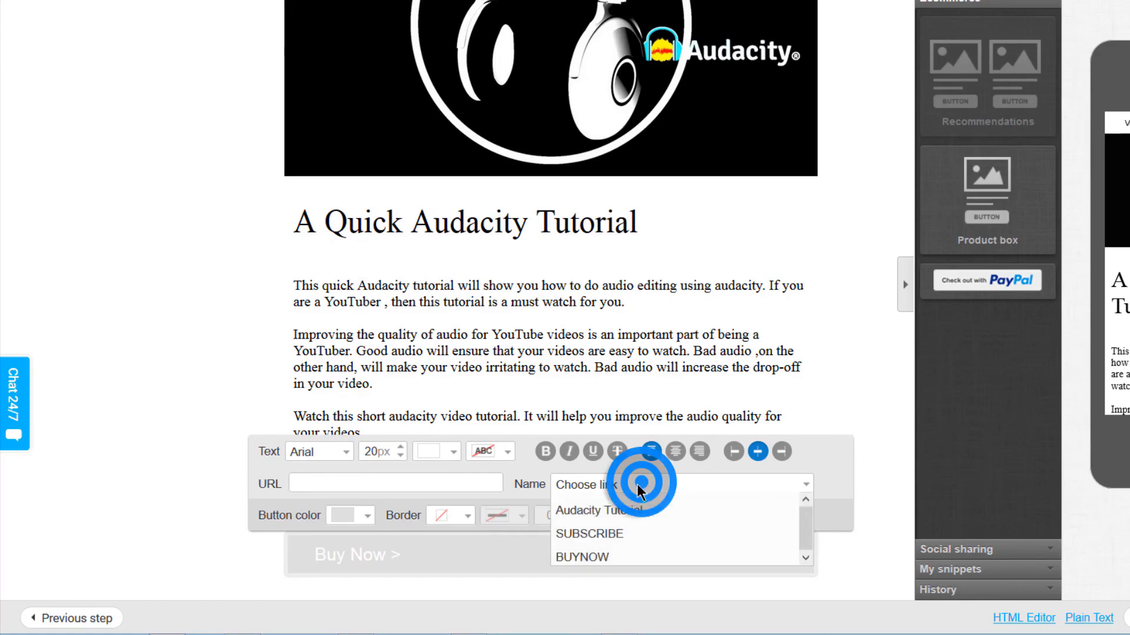
click(628, 517)
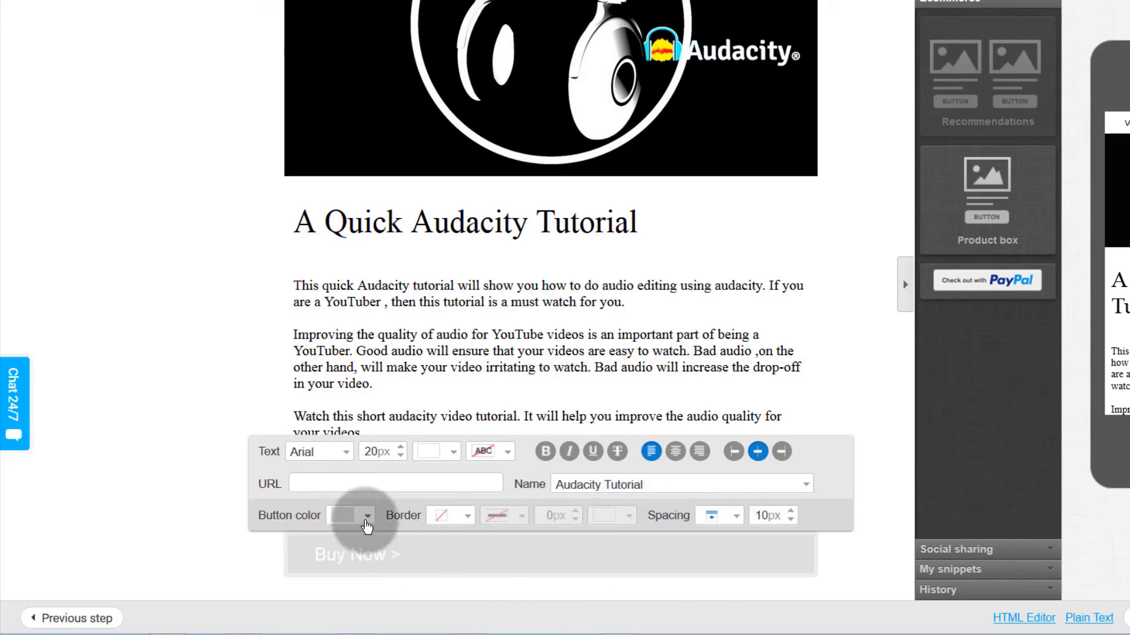
click(362, 516)
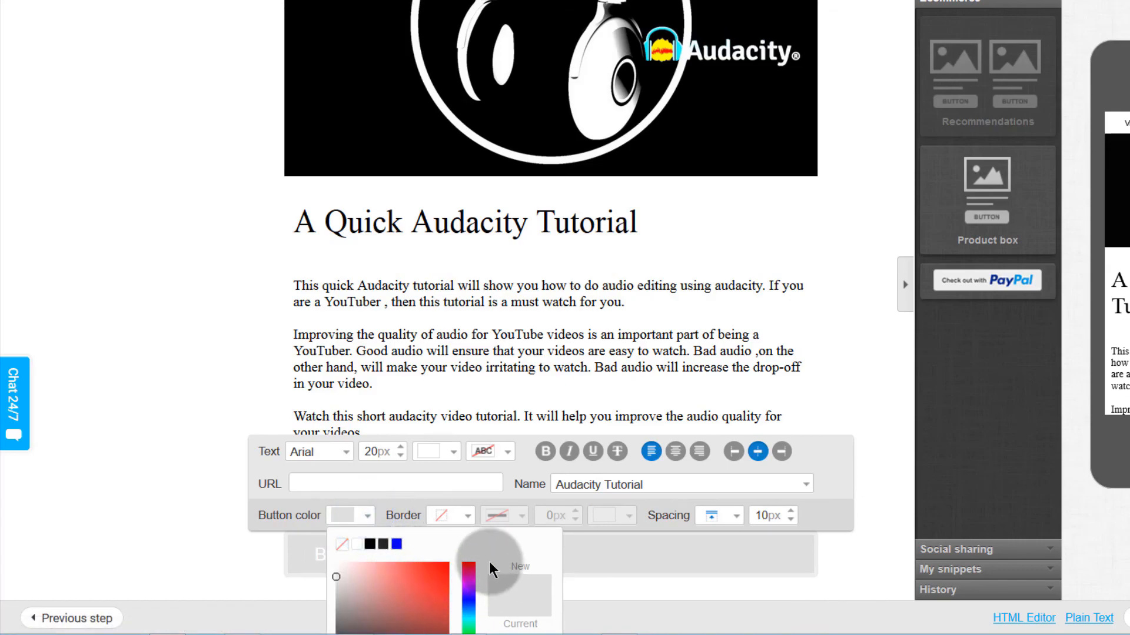
scroll(494, 571, down, 2)
click(431, 506)
click(544, 622)
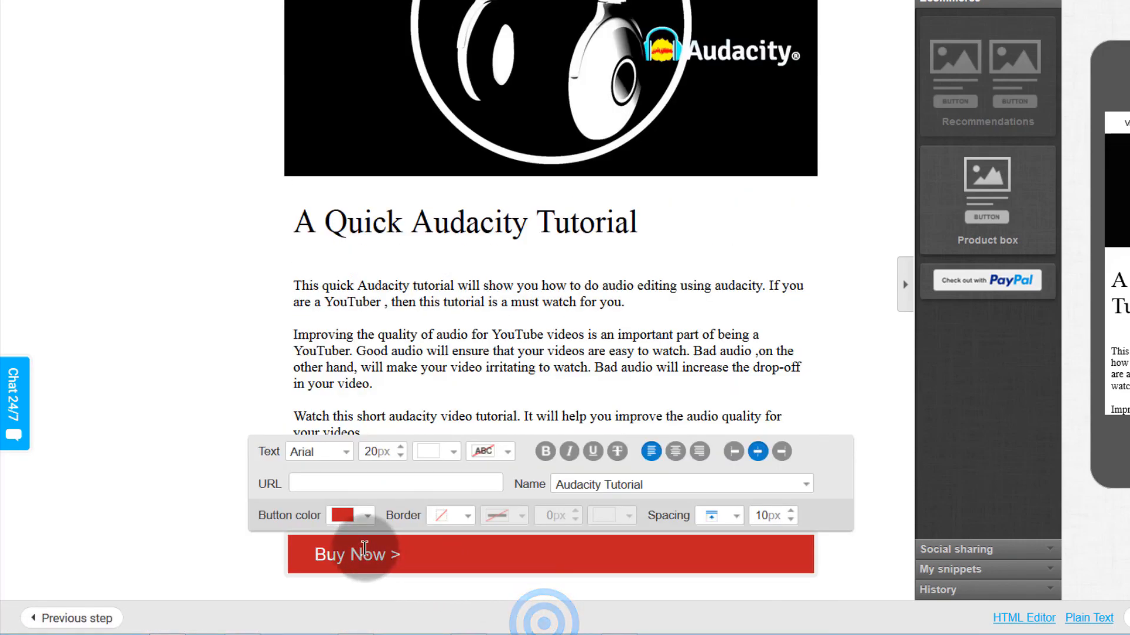
Step: Relabel the button 'Get This Audacity Tutorial'
drag(387, 555, 349, 548)
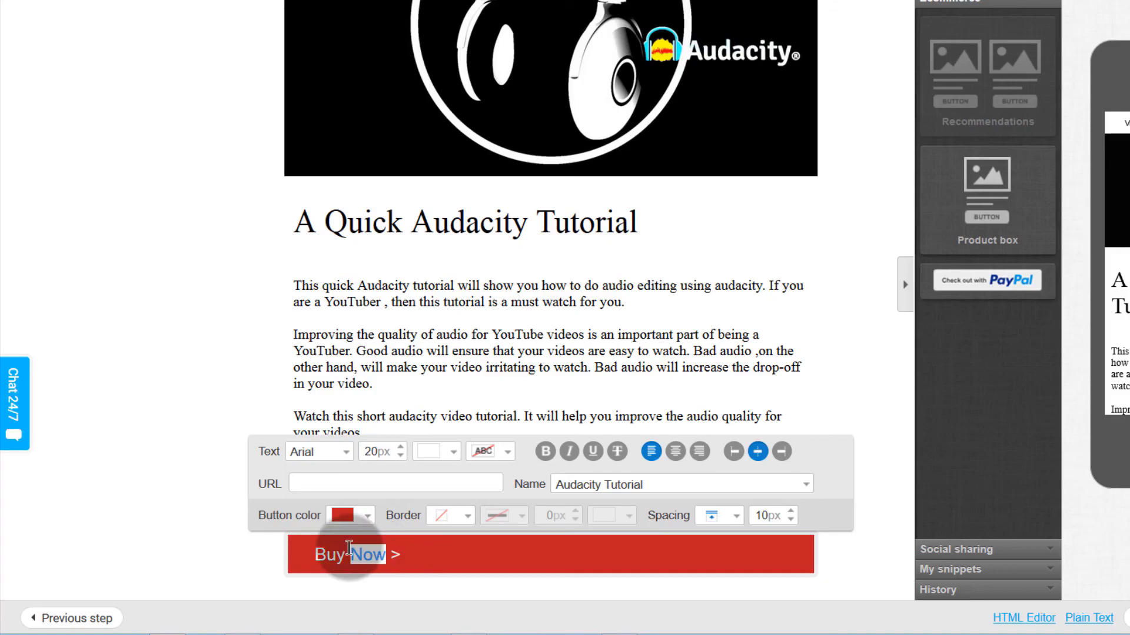
text(Get This Audacity Tutorial)
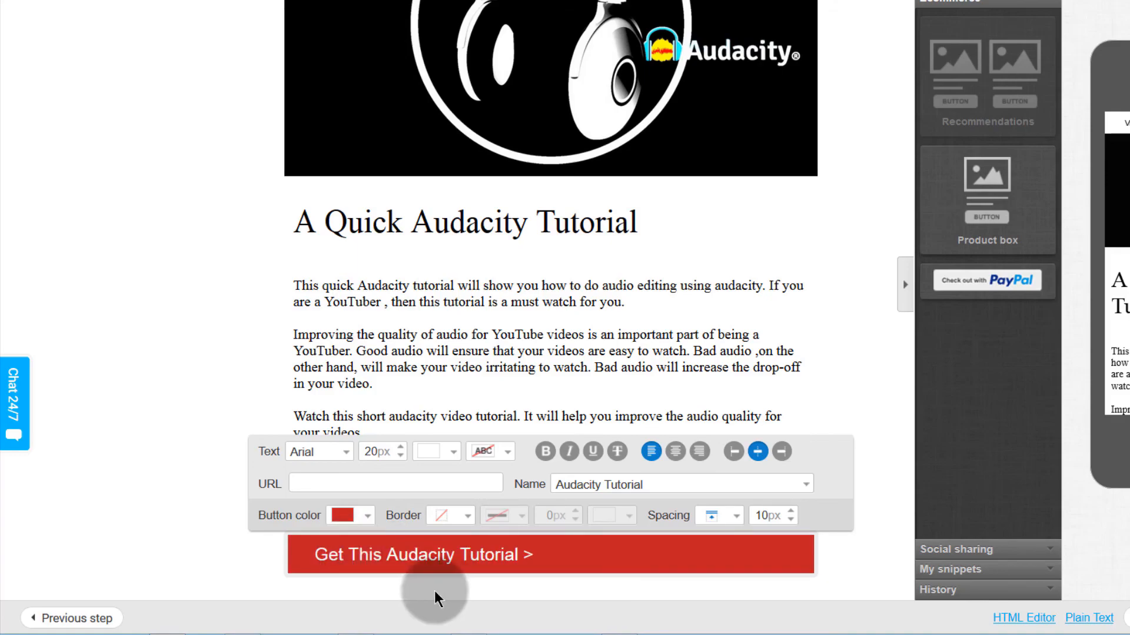
click(144, 512)
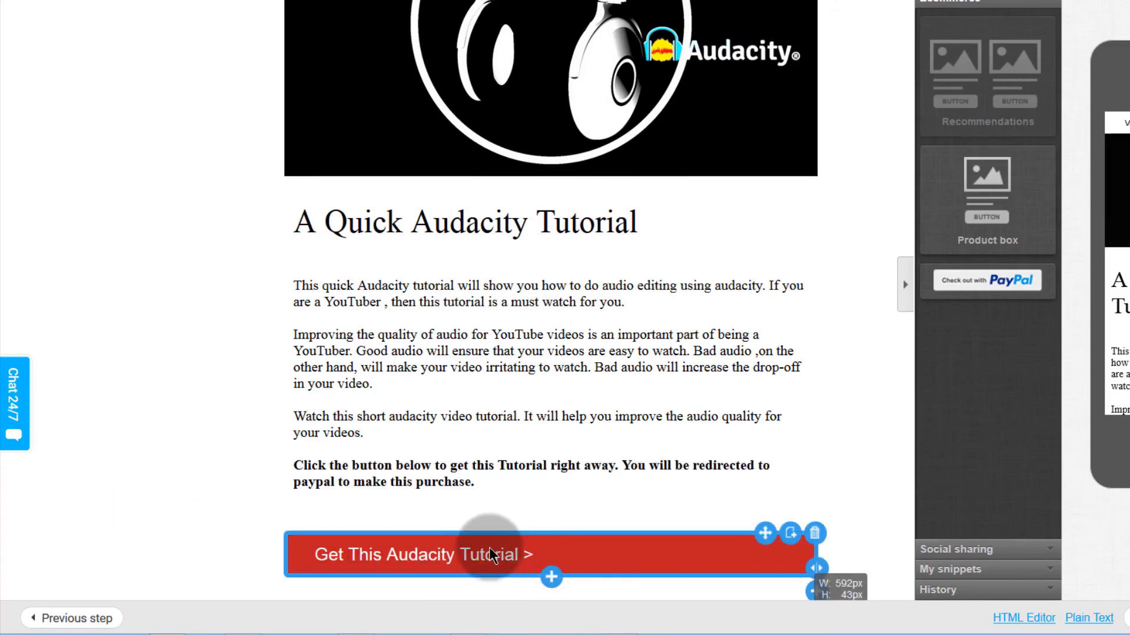
click(624, 570)
click(504, 559)
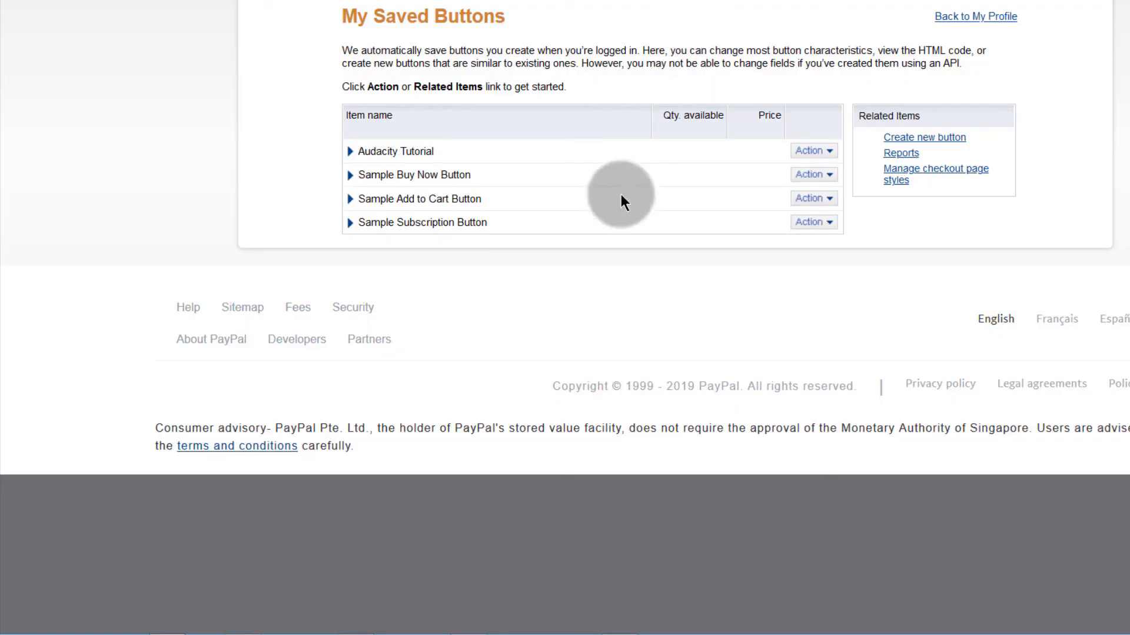
click(828, 151)
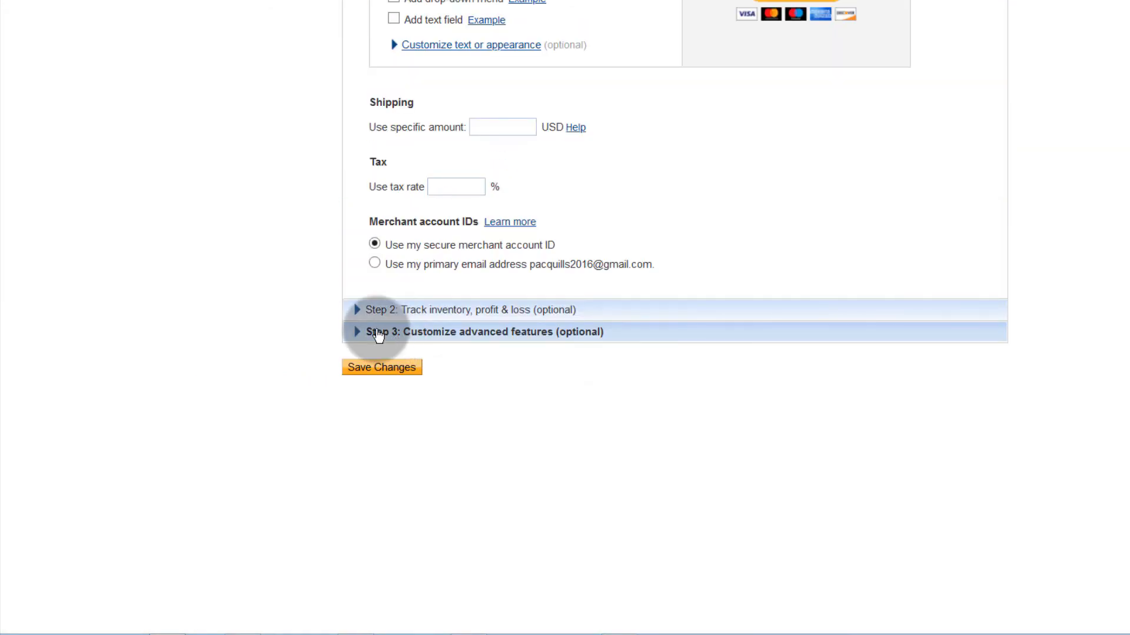
click(378, 333)
scroll(373, 328, down, 9)
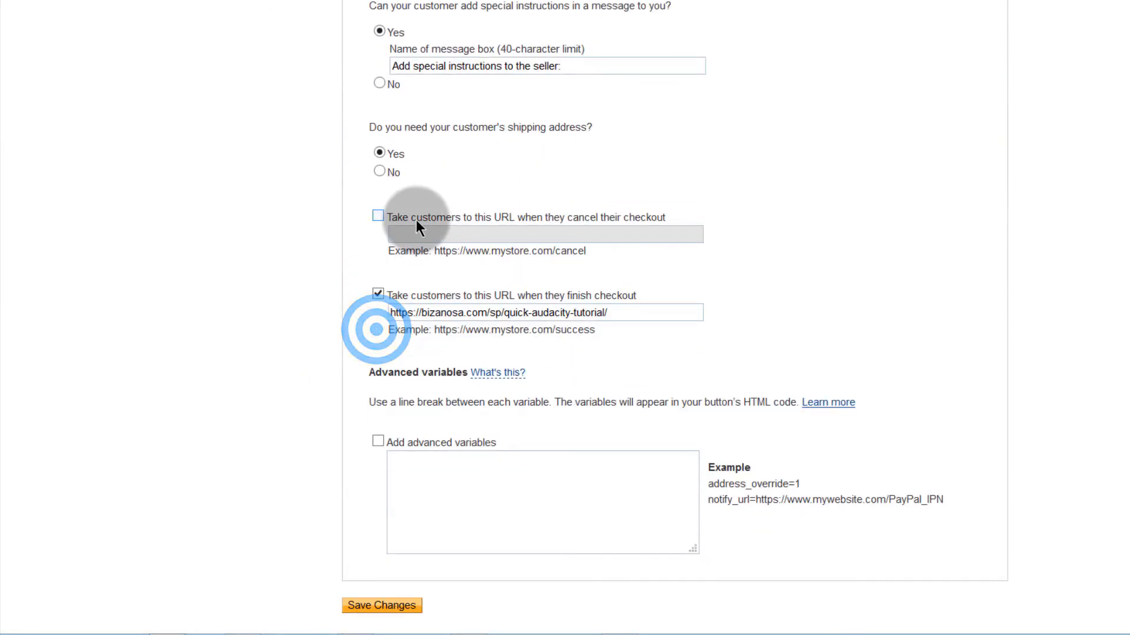
click(615, 313)
drag(568, 314, 368, 312)
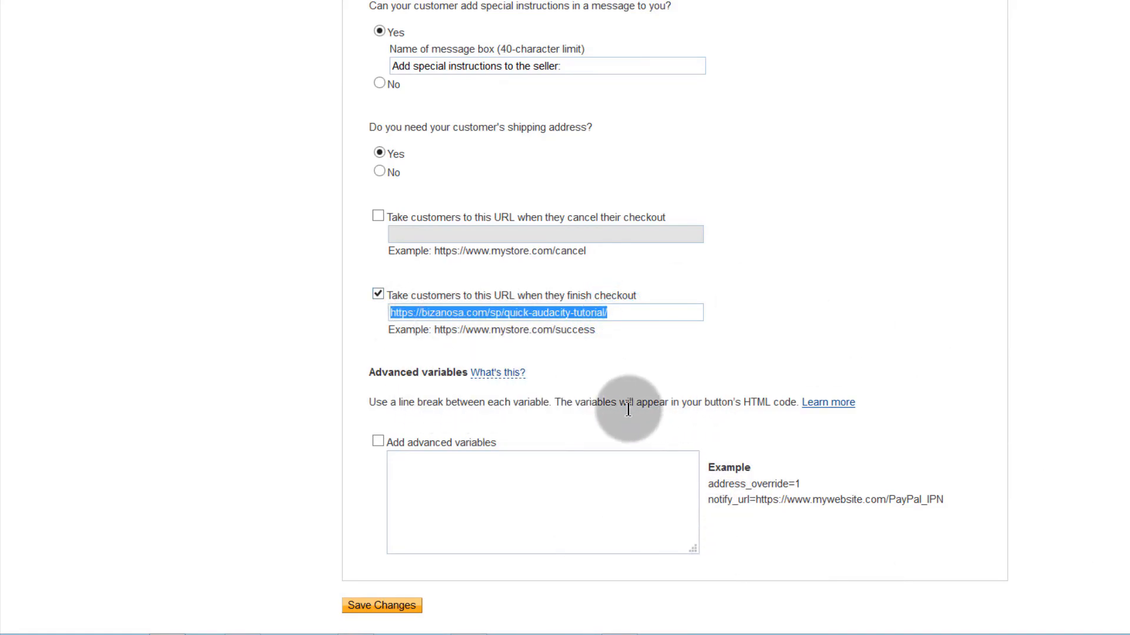
scroll(520, 300, up, 5)
scroll(504, 365, down, 5)
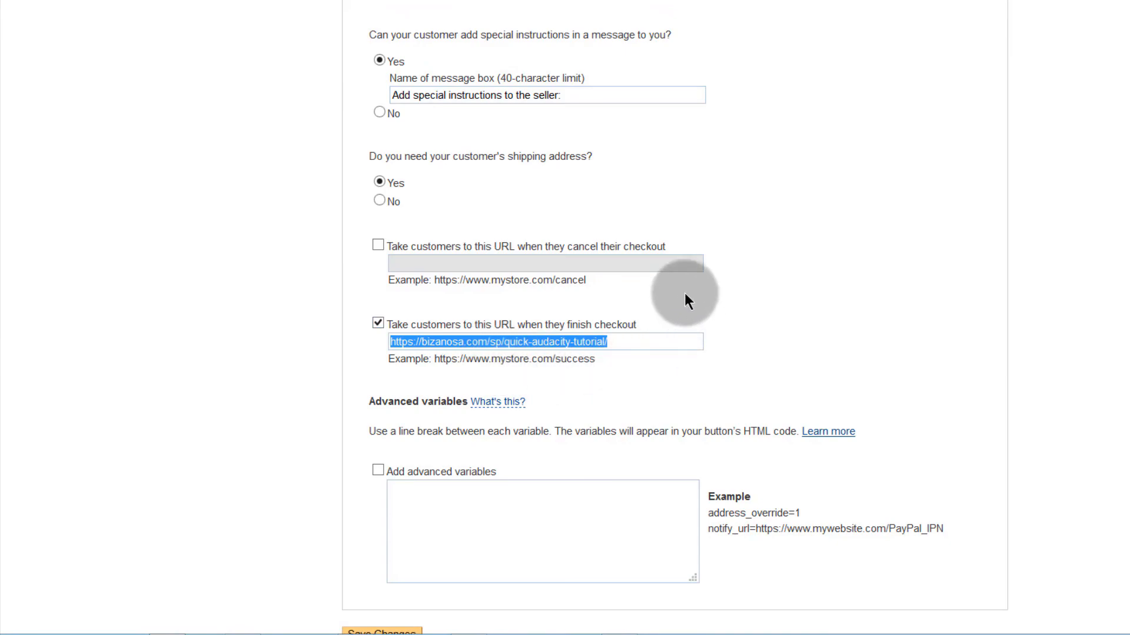
drag(614, 341, 363, 340)
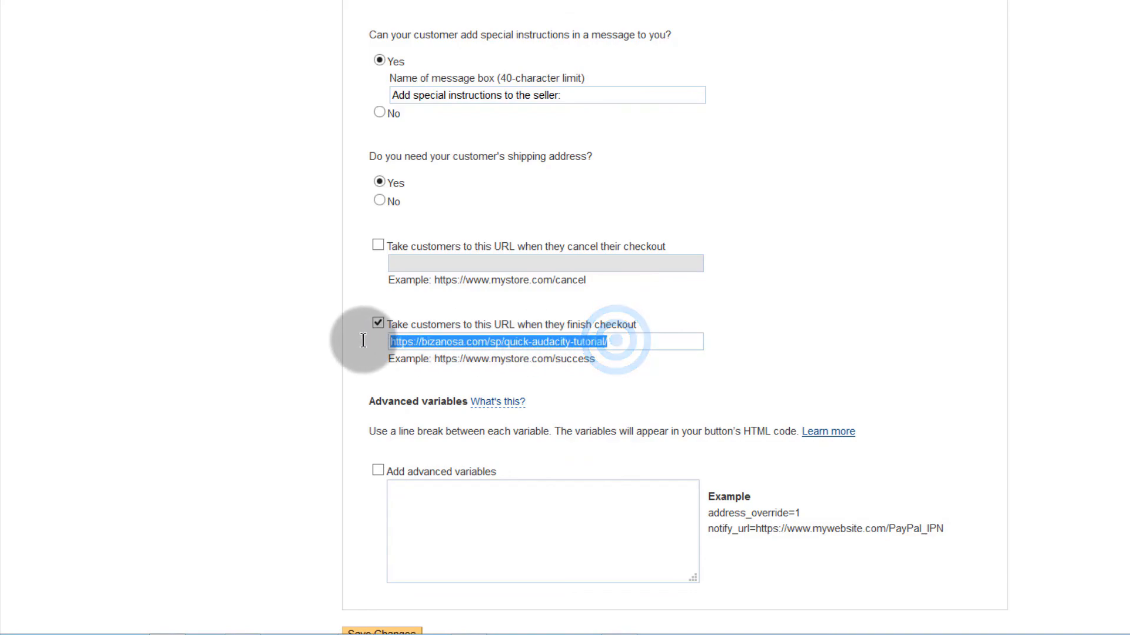
click(621, 342)
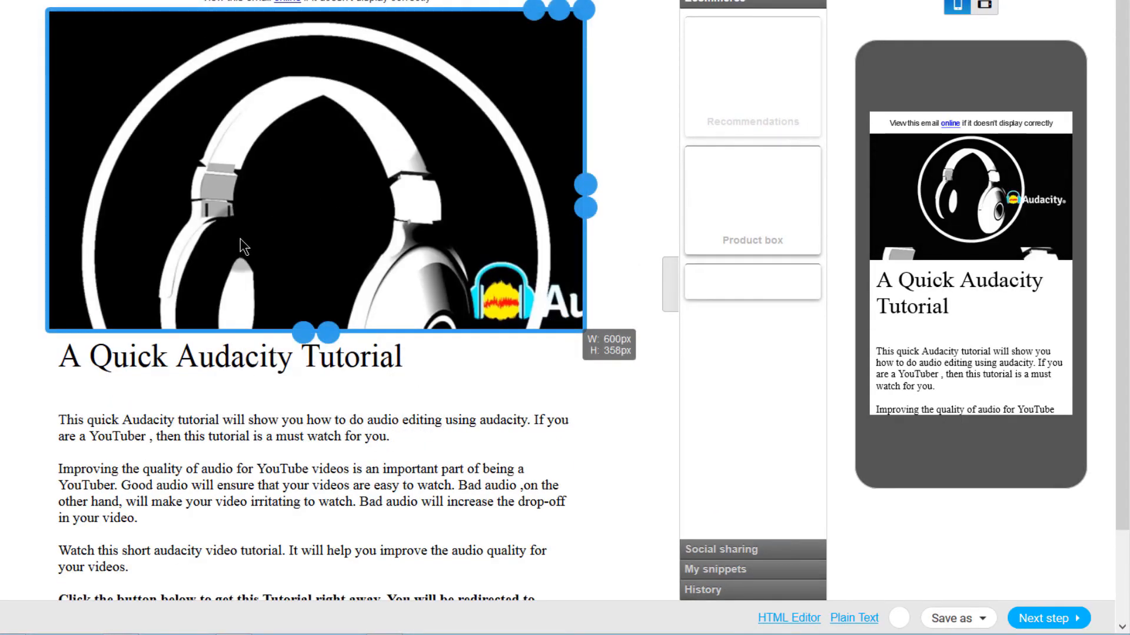
Step: Save the Audacity newsletter as a draft and continue to the recipients step
scroll(571, 388, down, 3)
scroll(588, 373, up, 3)
scroll(613, 345, down, 3)
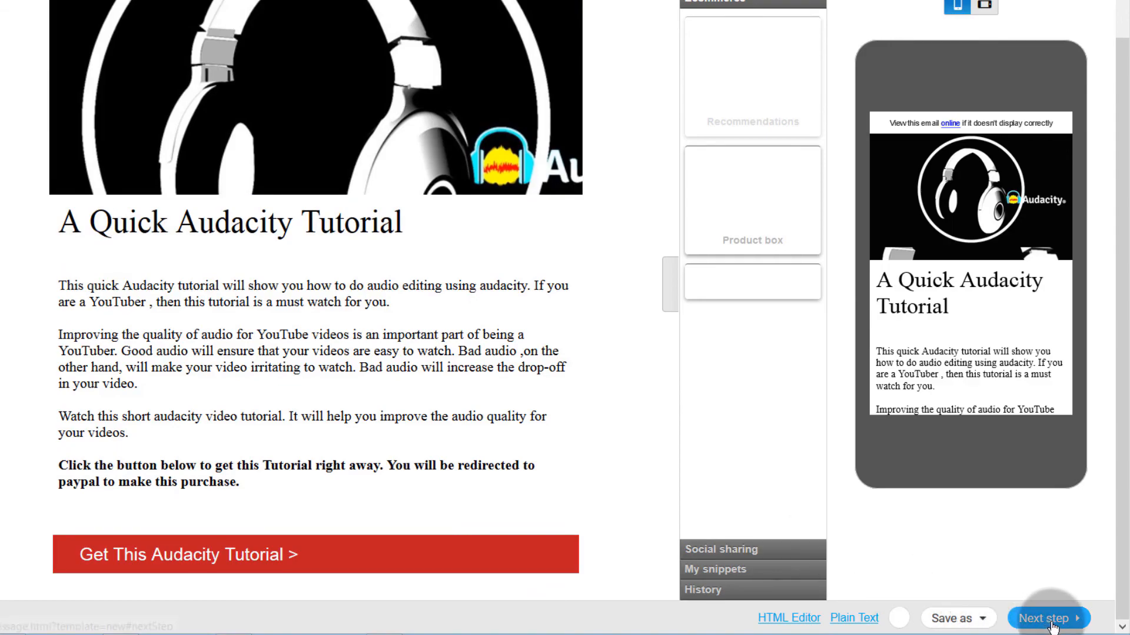
mouse_move(945, 613)
click(941, 591)
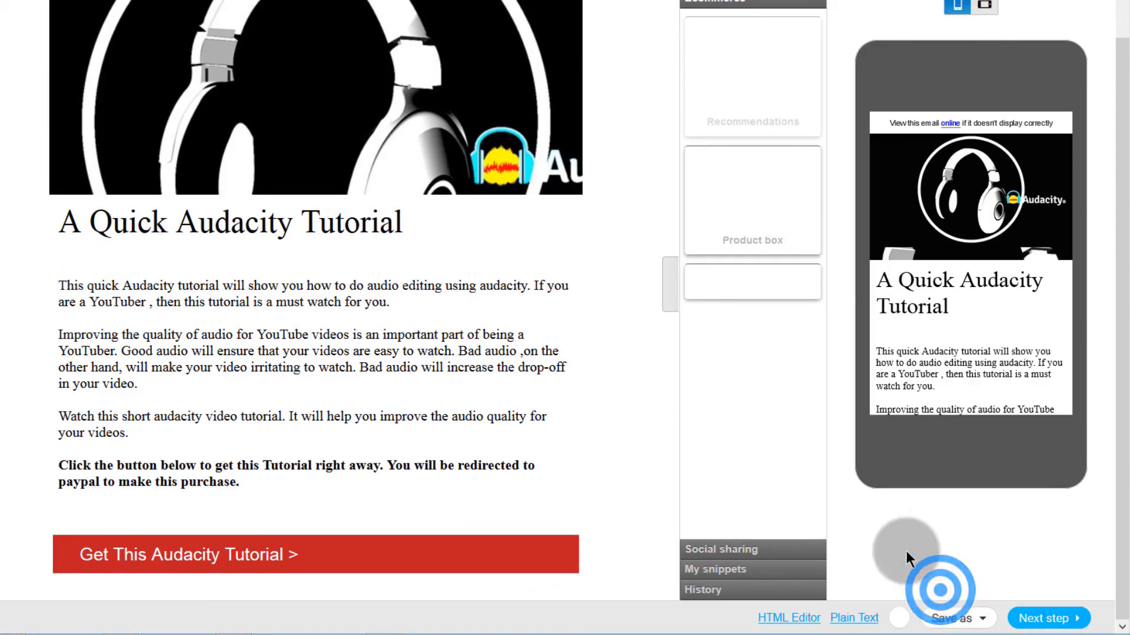
click(164, 356)
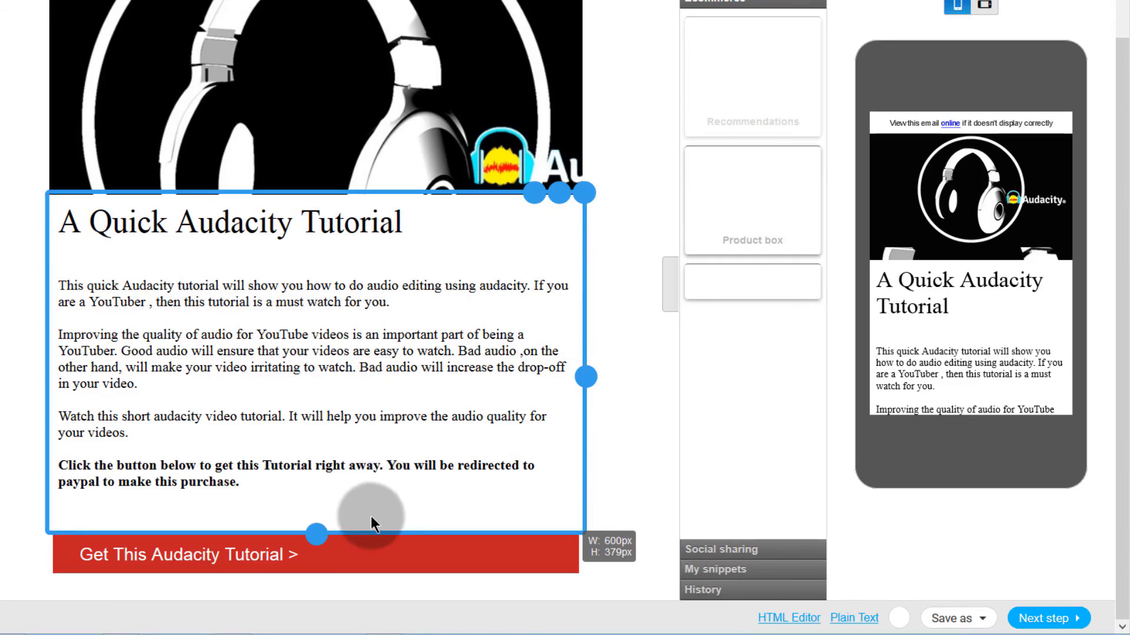
click(1048, 618)
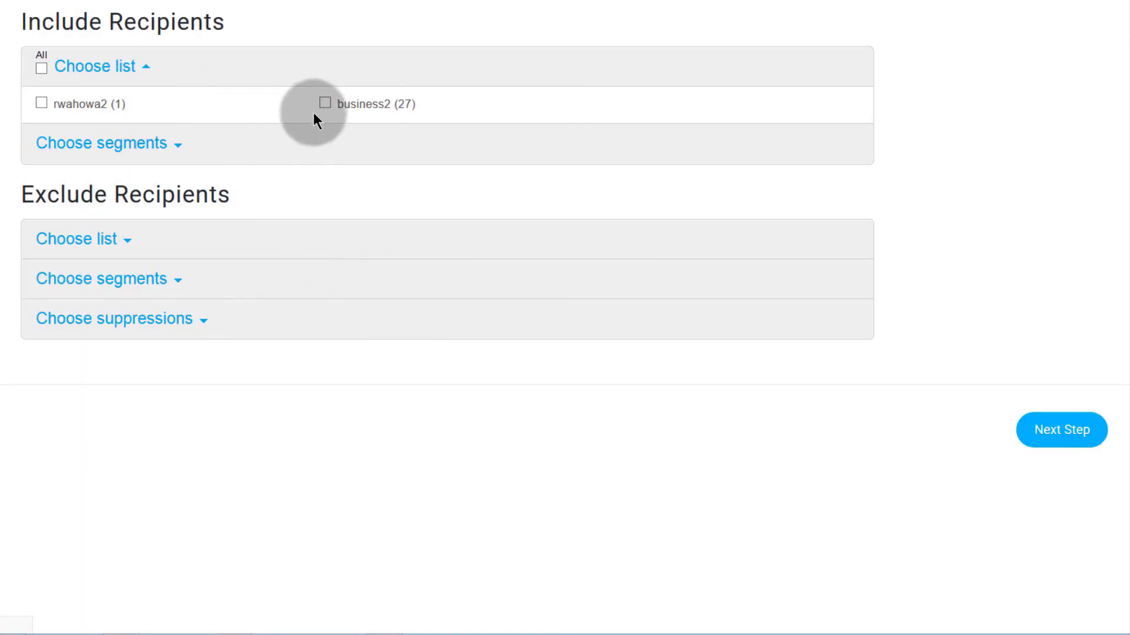
Step: Include business2 and all contact lists as recipients, then continue to the summary
click(324, 102)
click(41, 68)
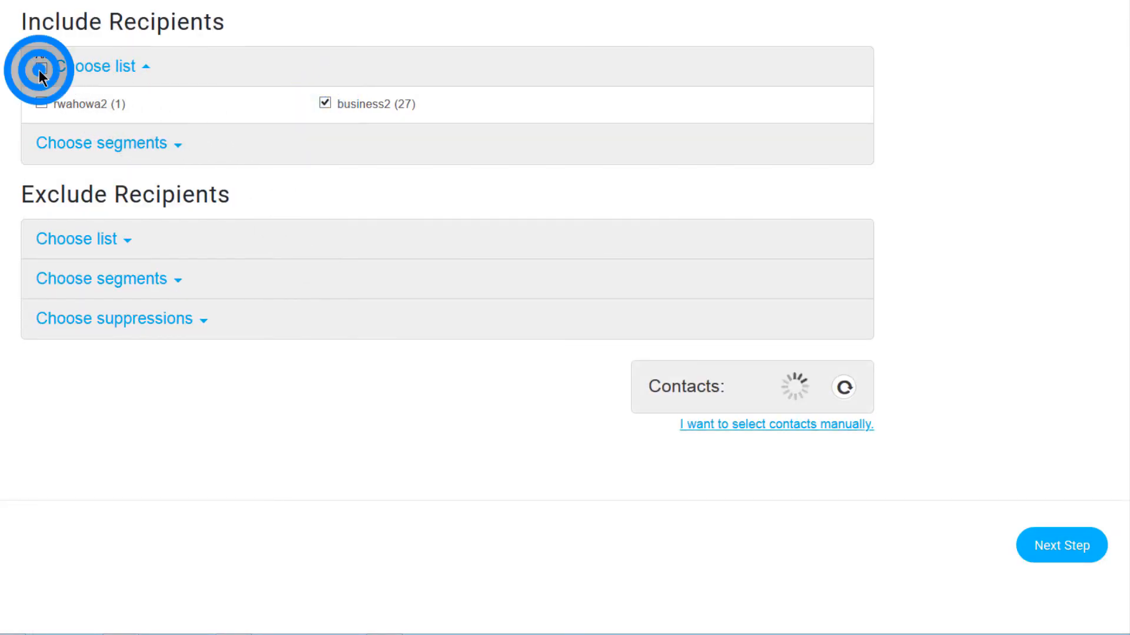
click(1049, 544)
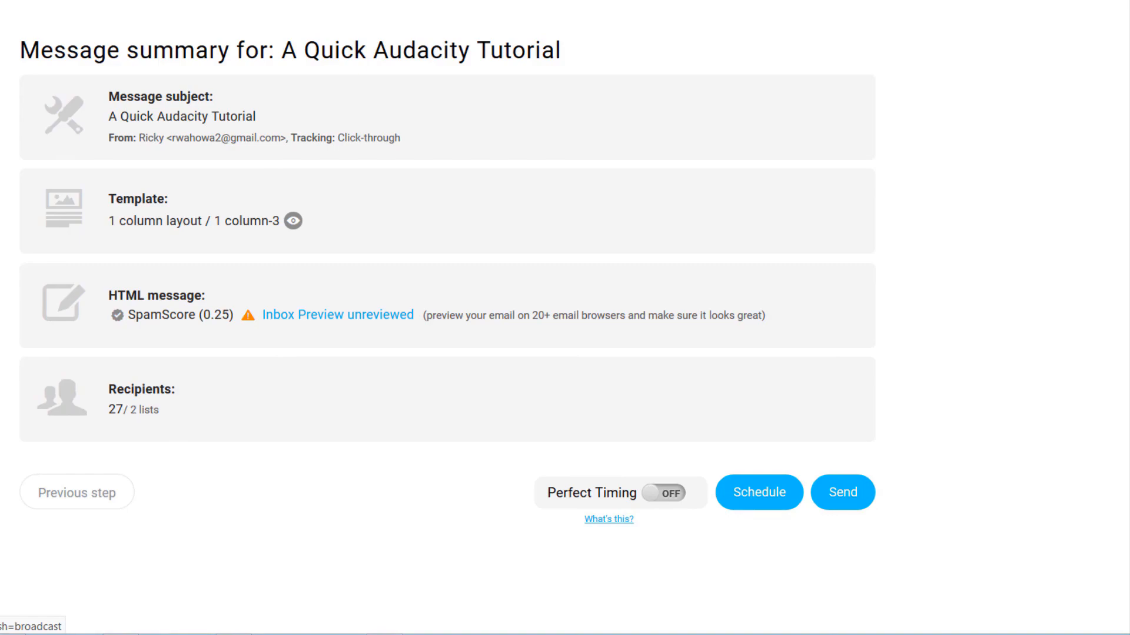
Step: Go to Email marketing's Drafts page to find A Quick Audacity Tutorial
click(446, 285)
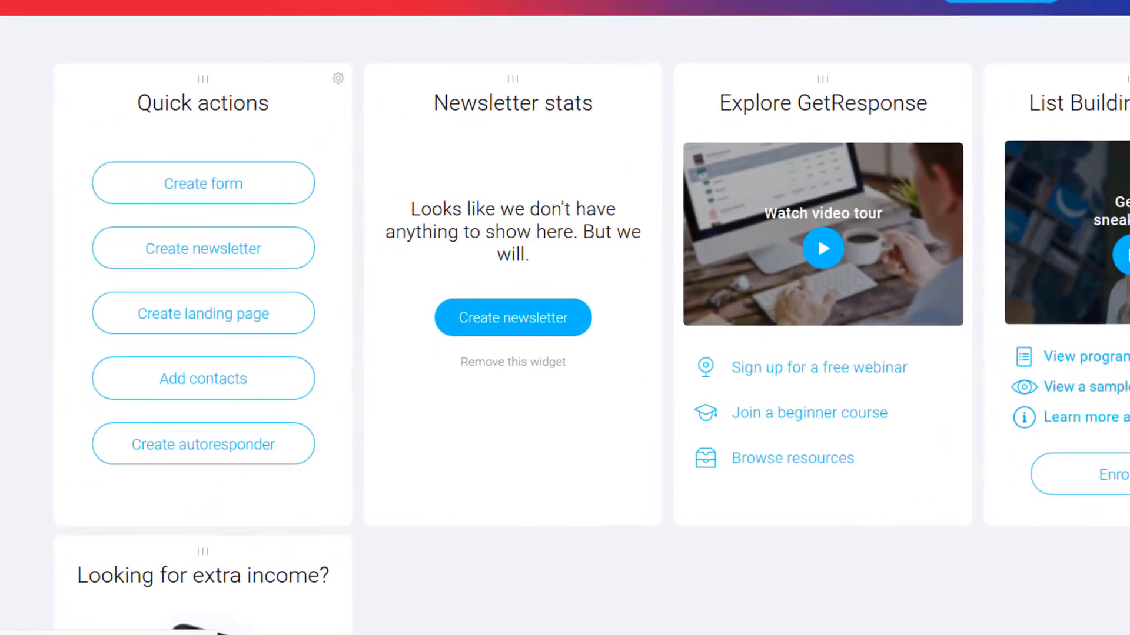
click(97, 25)
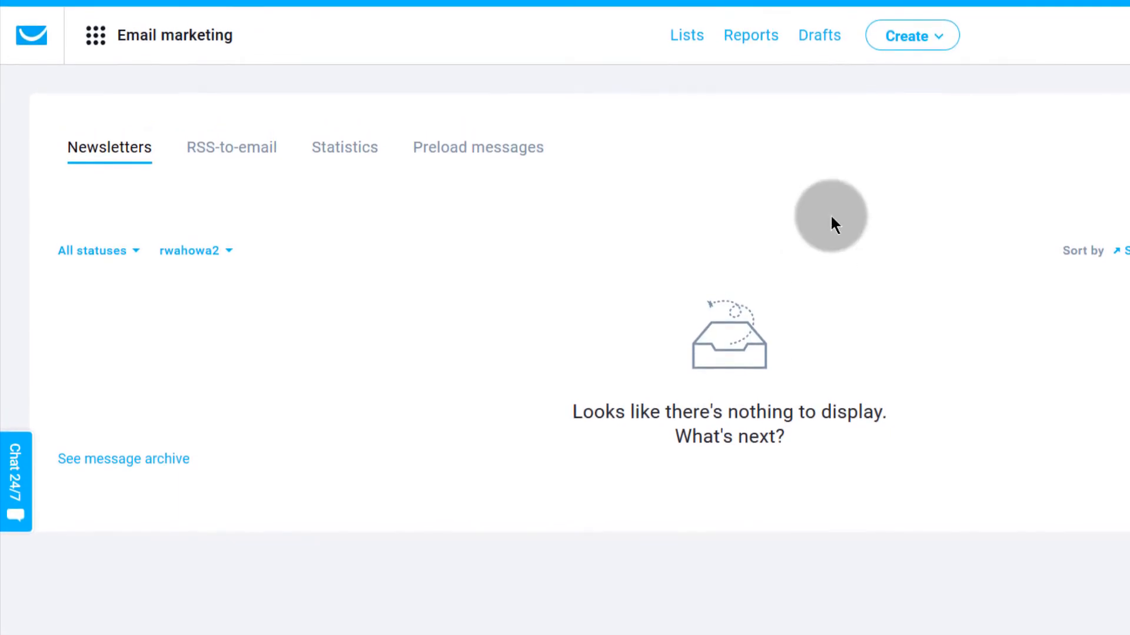
click(818, 36)
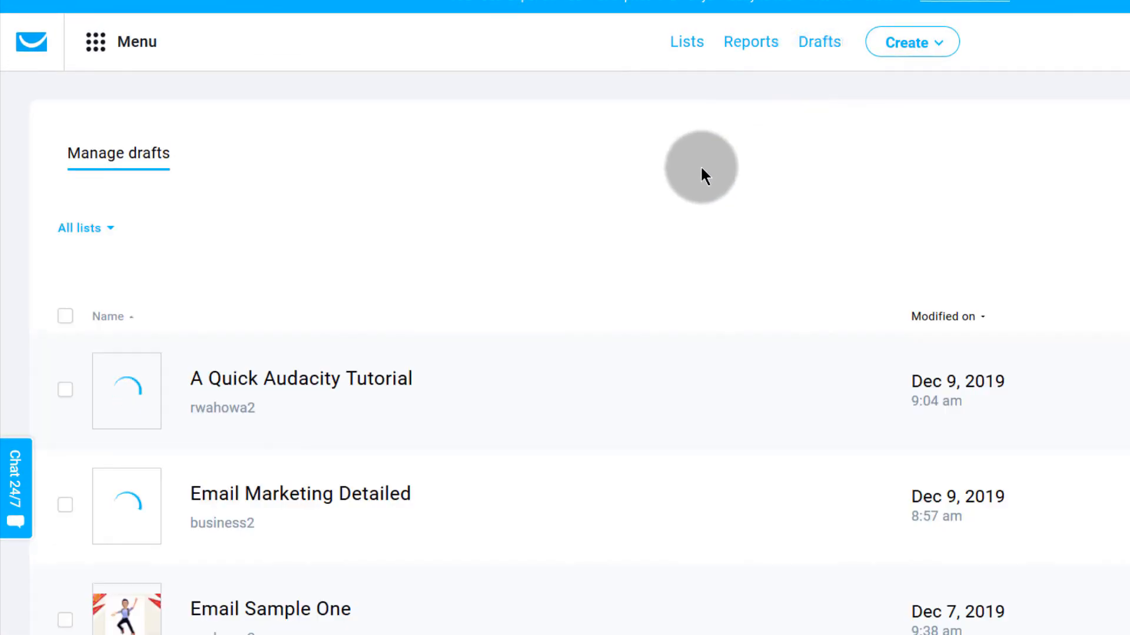
scroll(196, 533, down, 3)
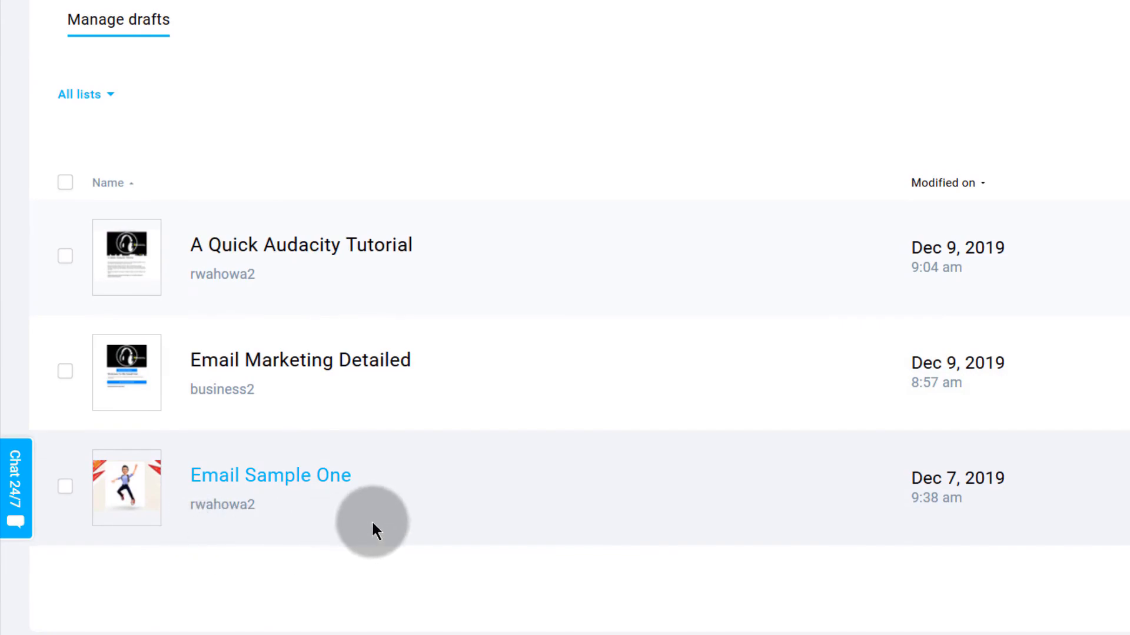